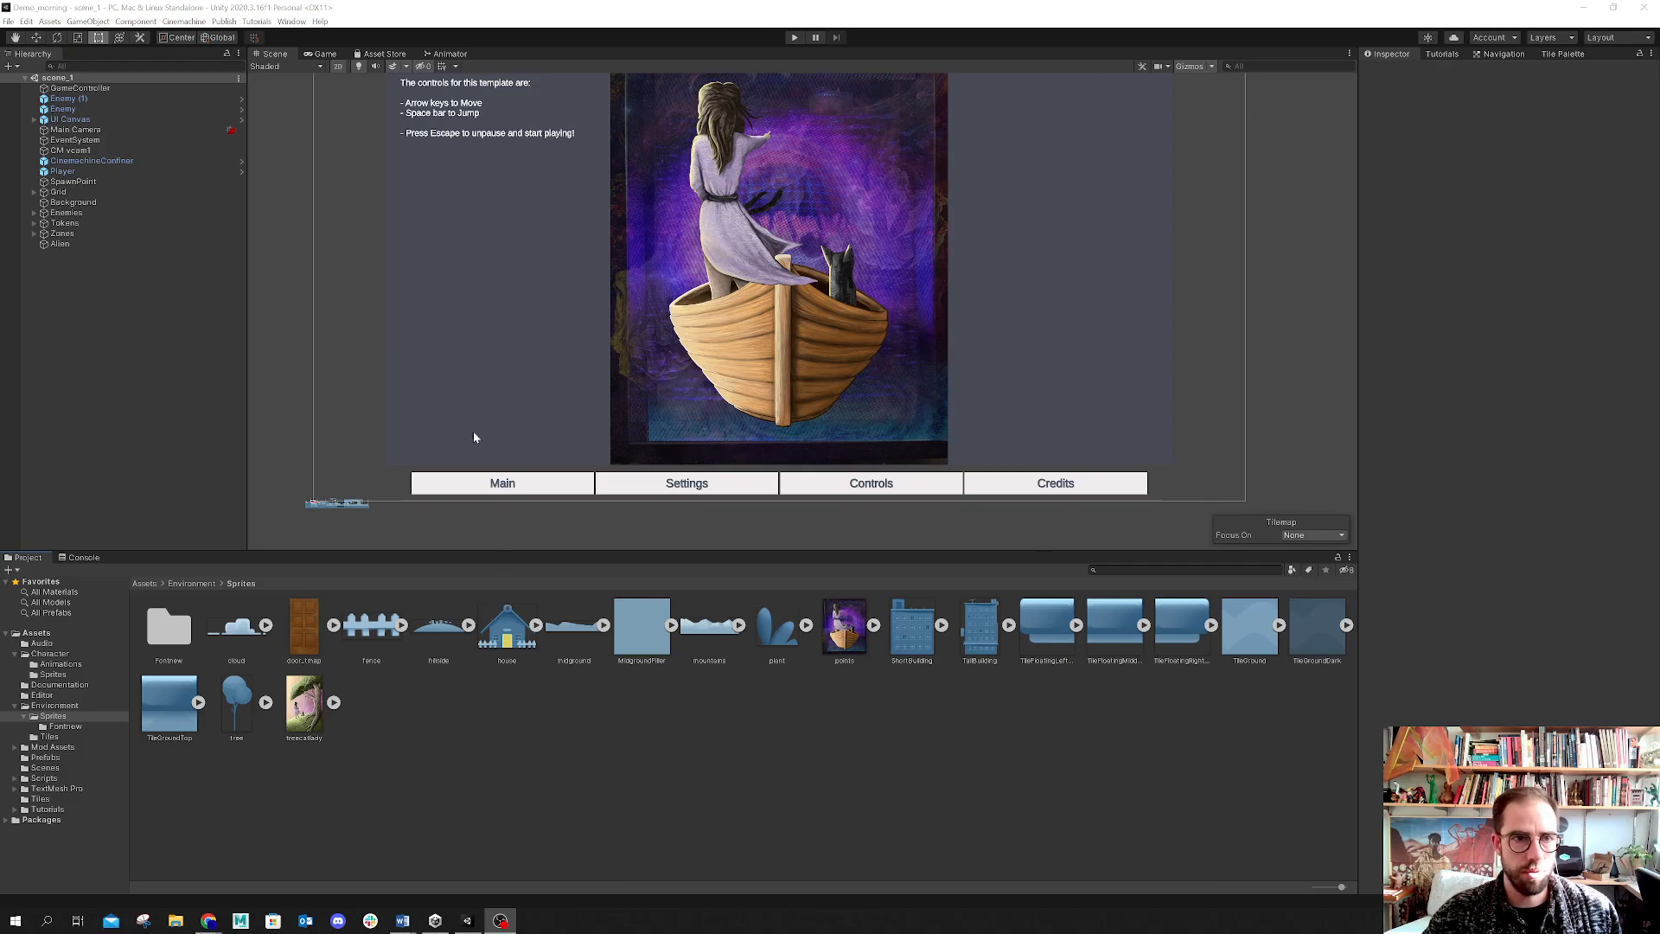
# Step: Resize the editor panels and zoom the Scene view to frame the menu canvas
pyautogui.moveTo(797, 551); pyautogui.dragTo(796, 681)
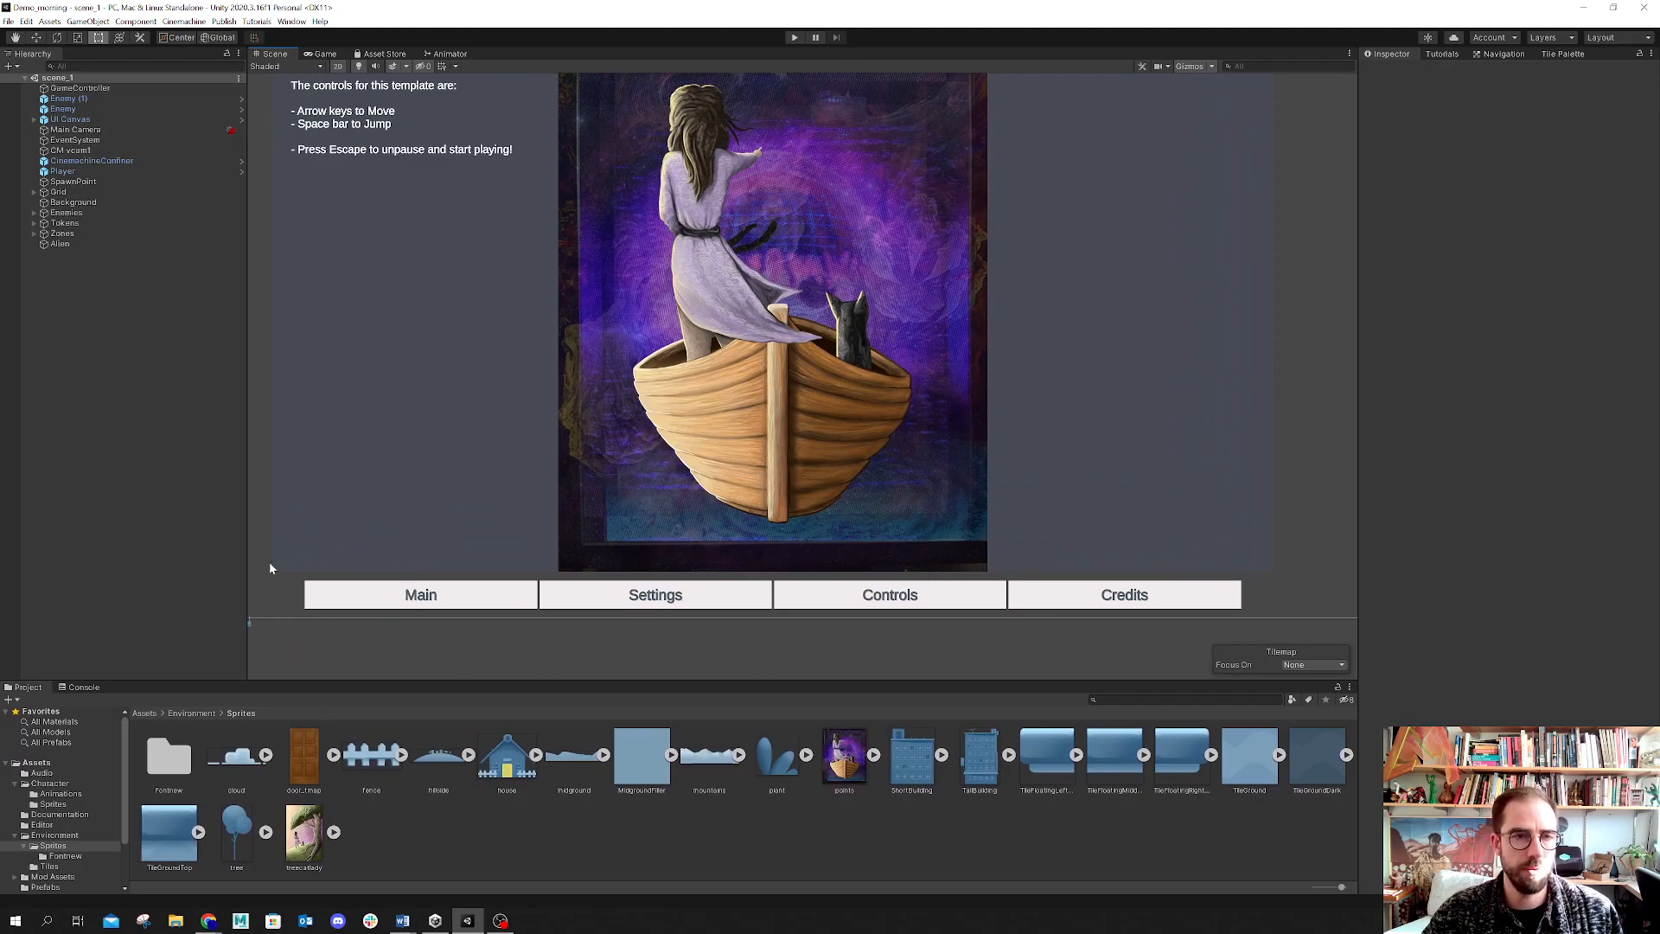
pyautogui.moveTo(249, 241); pyautogui.dragTo(159, 245)
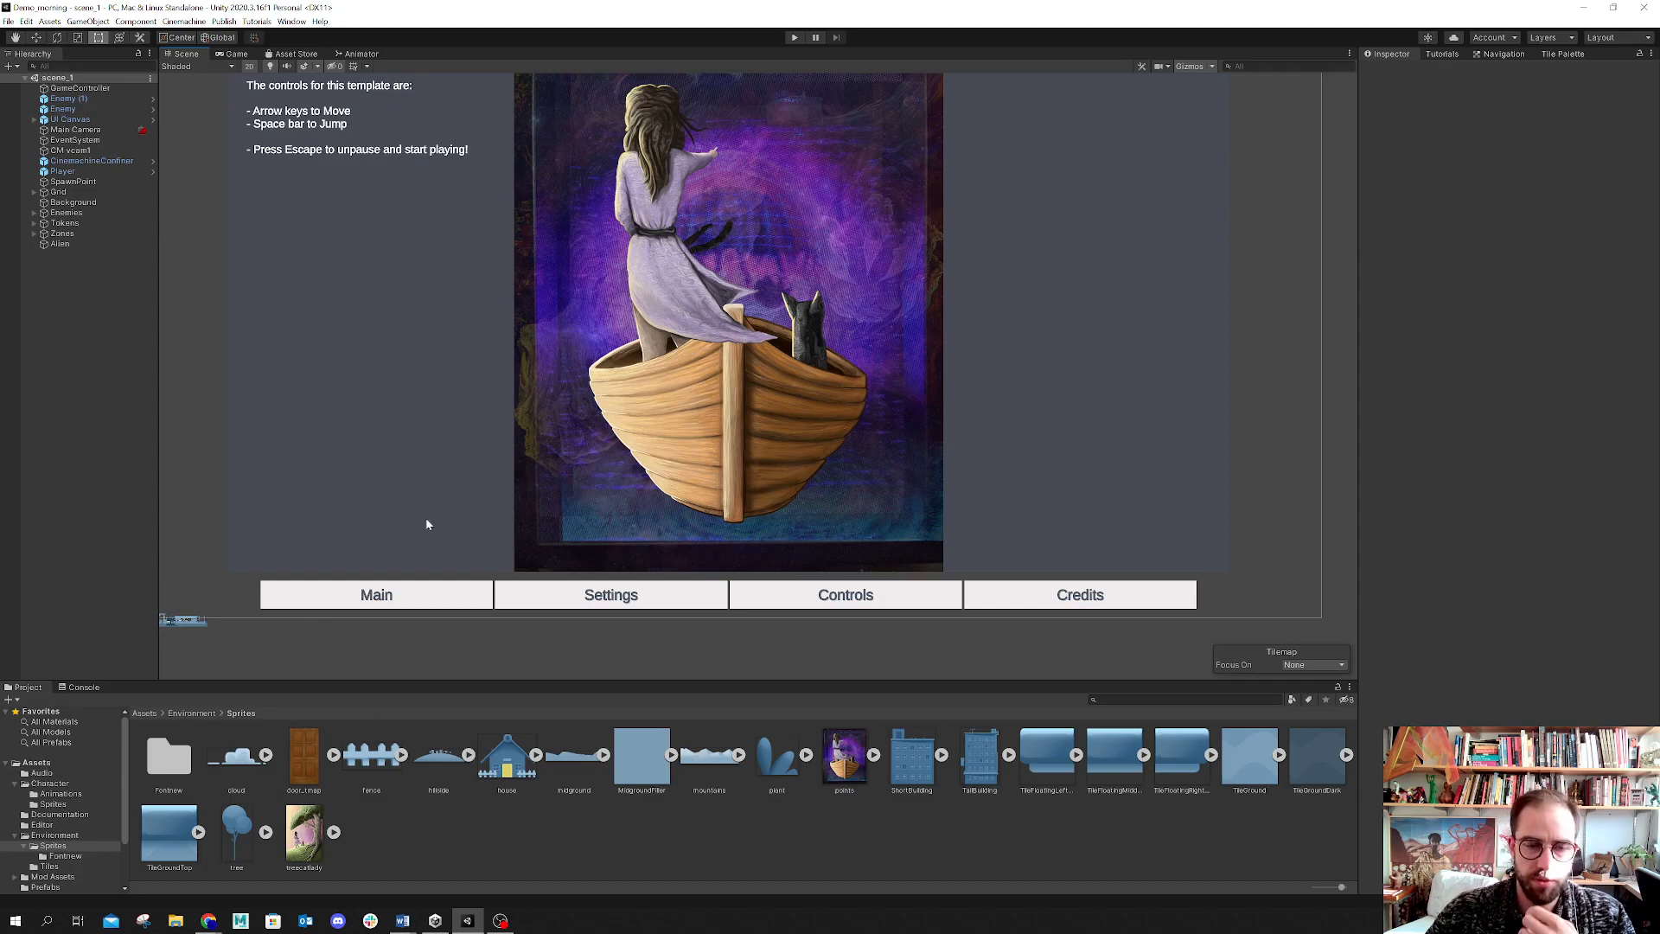
pyautogui.scroll(-8, 693, 493)
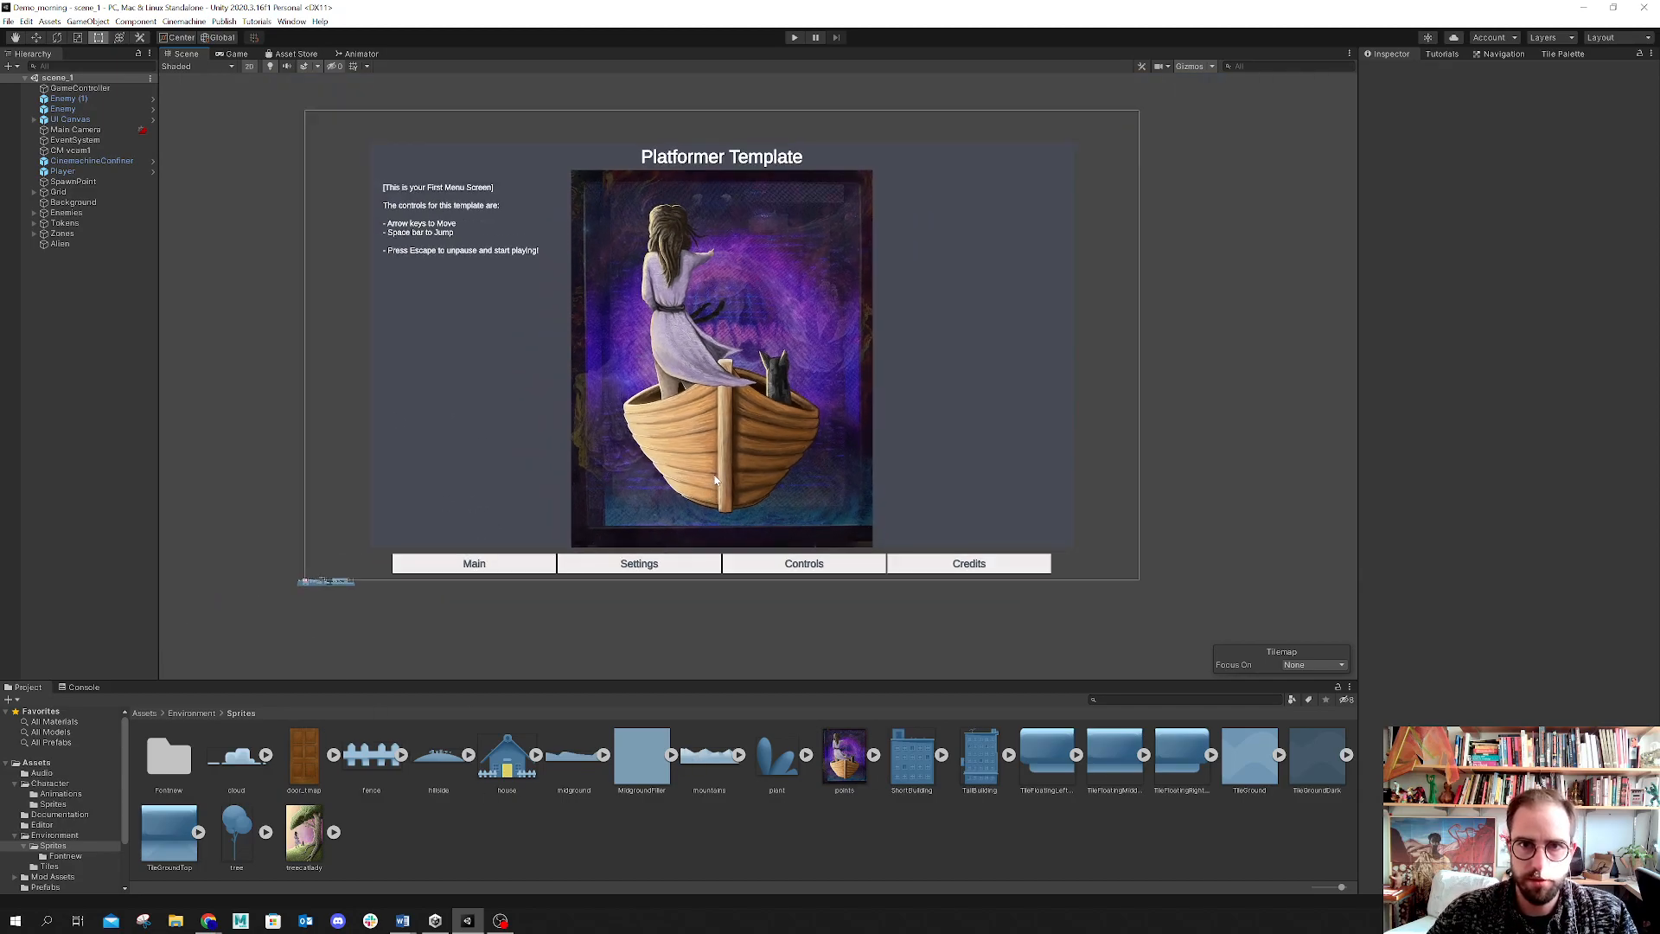
pyautogui.scroll(2, 720, 474)
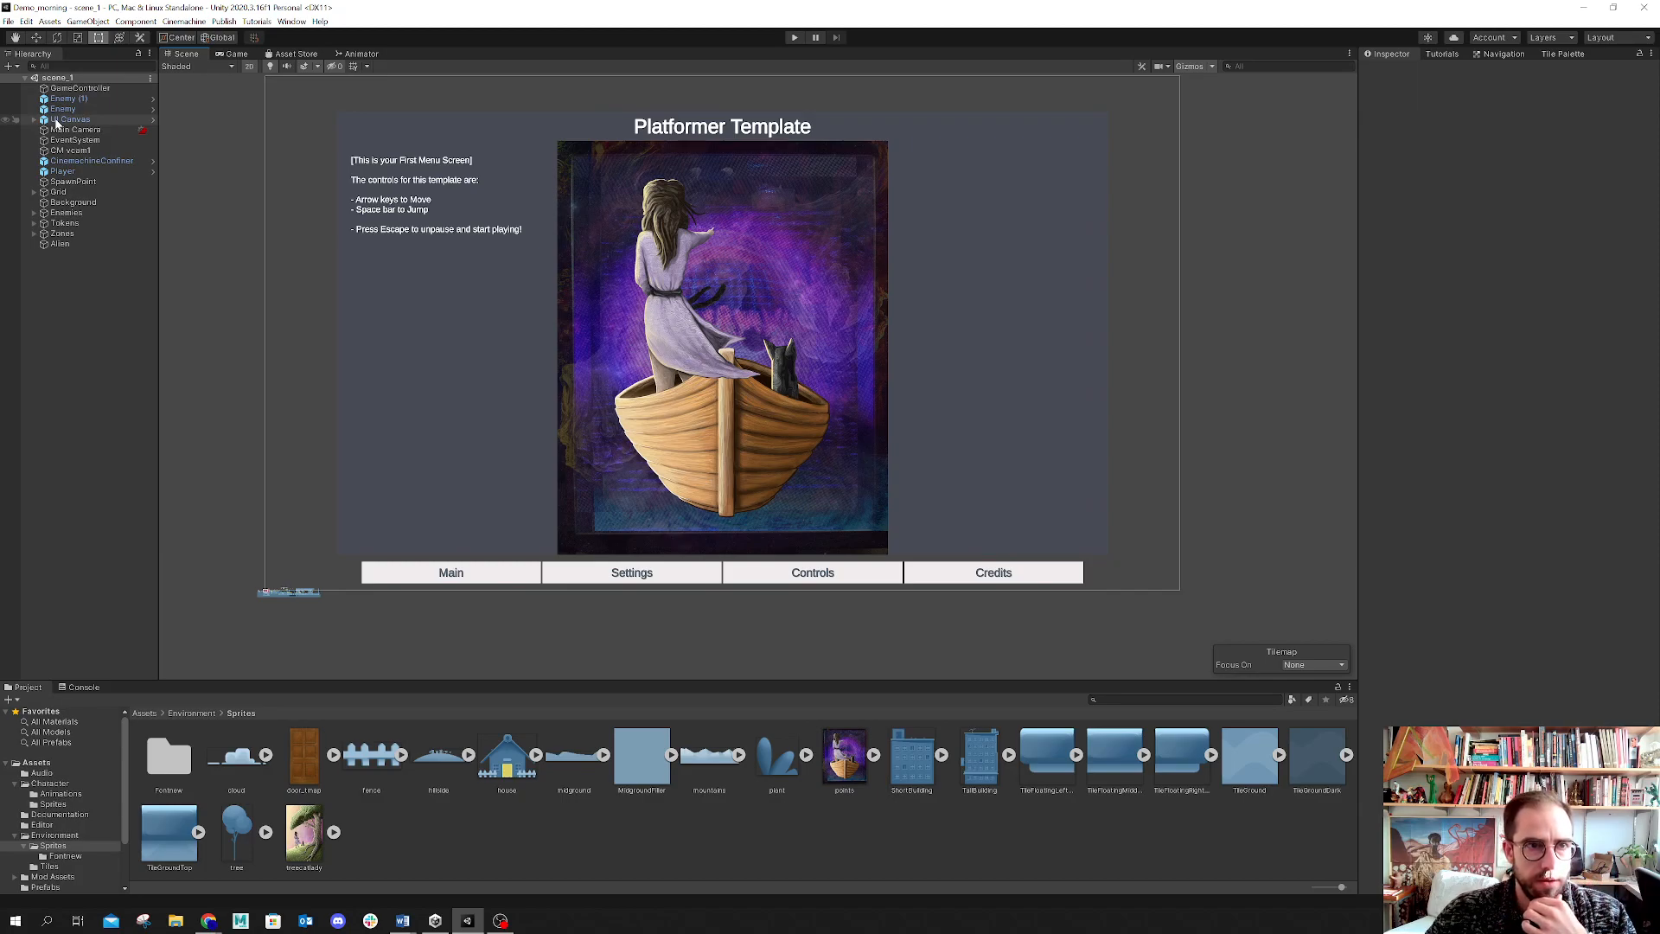
pyautogui.click(9, 21)
pyautogui.click(8, 22)
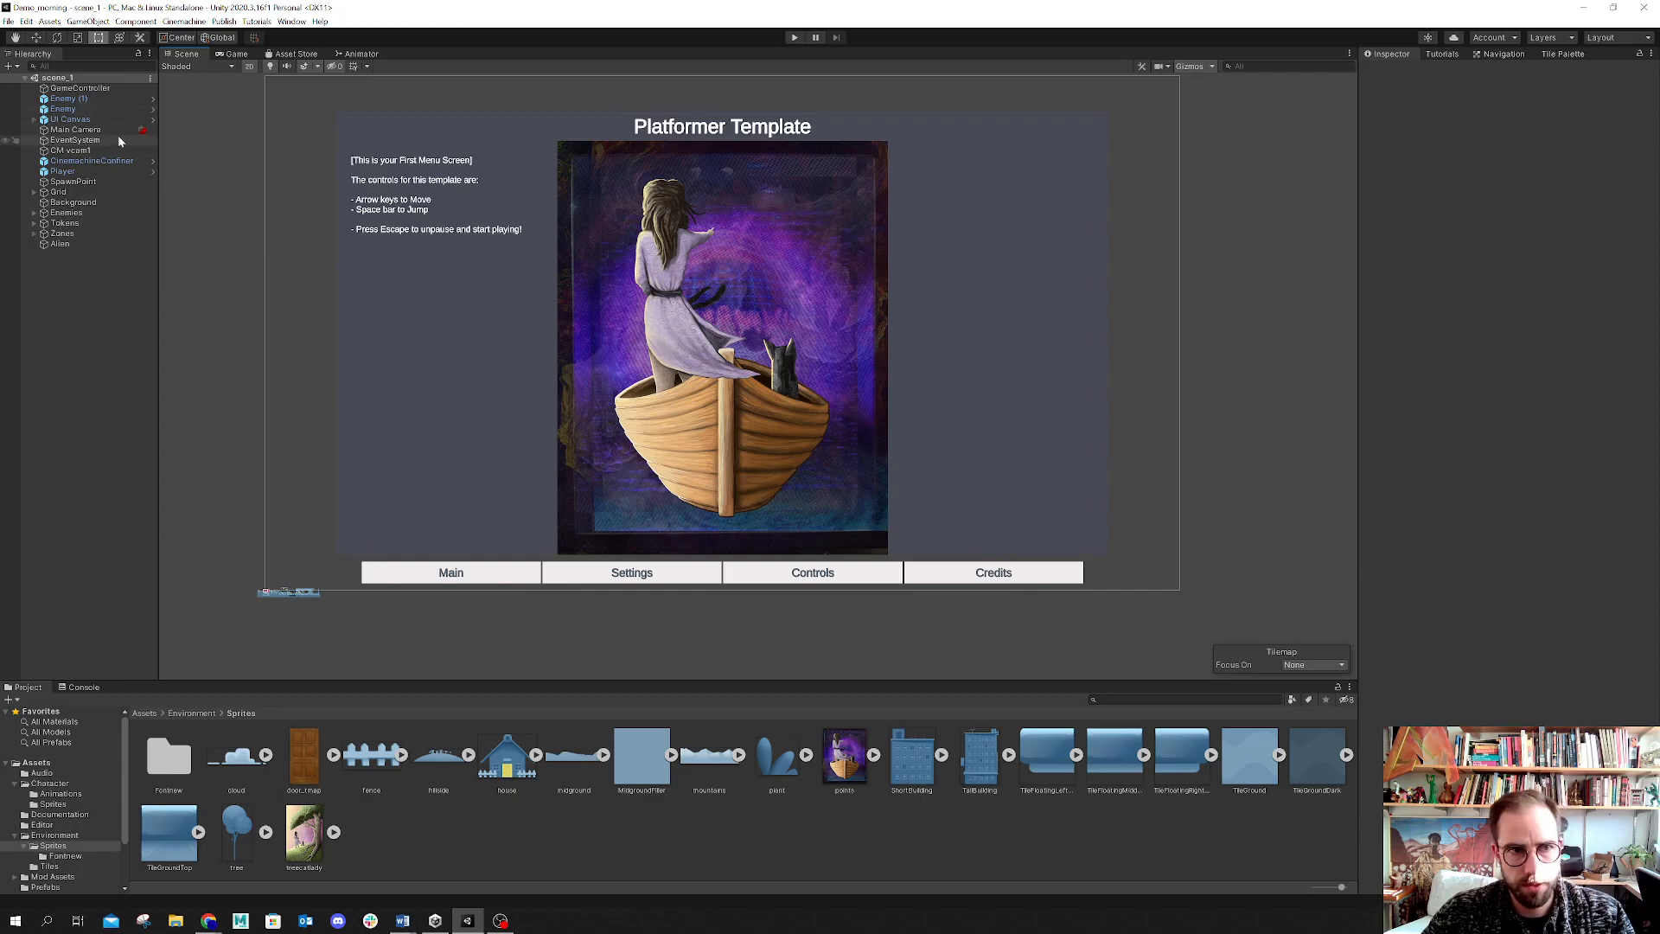
# Step: Expand the UI Canvas hierarchy and assign the MidgroundFiller sprite as the Main panel's source image
pyautogui.click(34, 122)
pyautogui.click(35, 122)
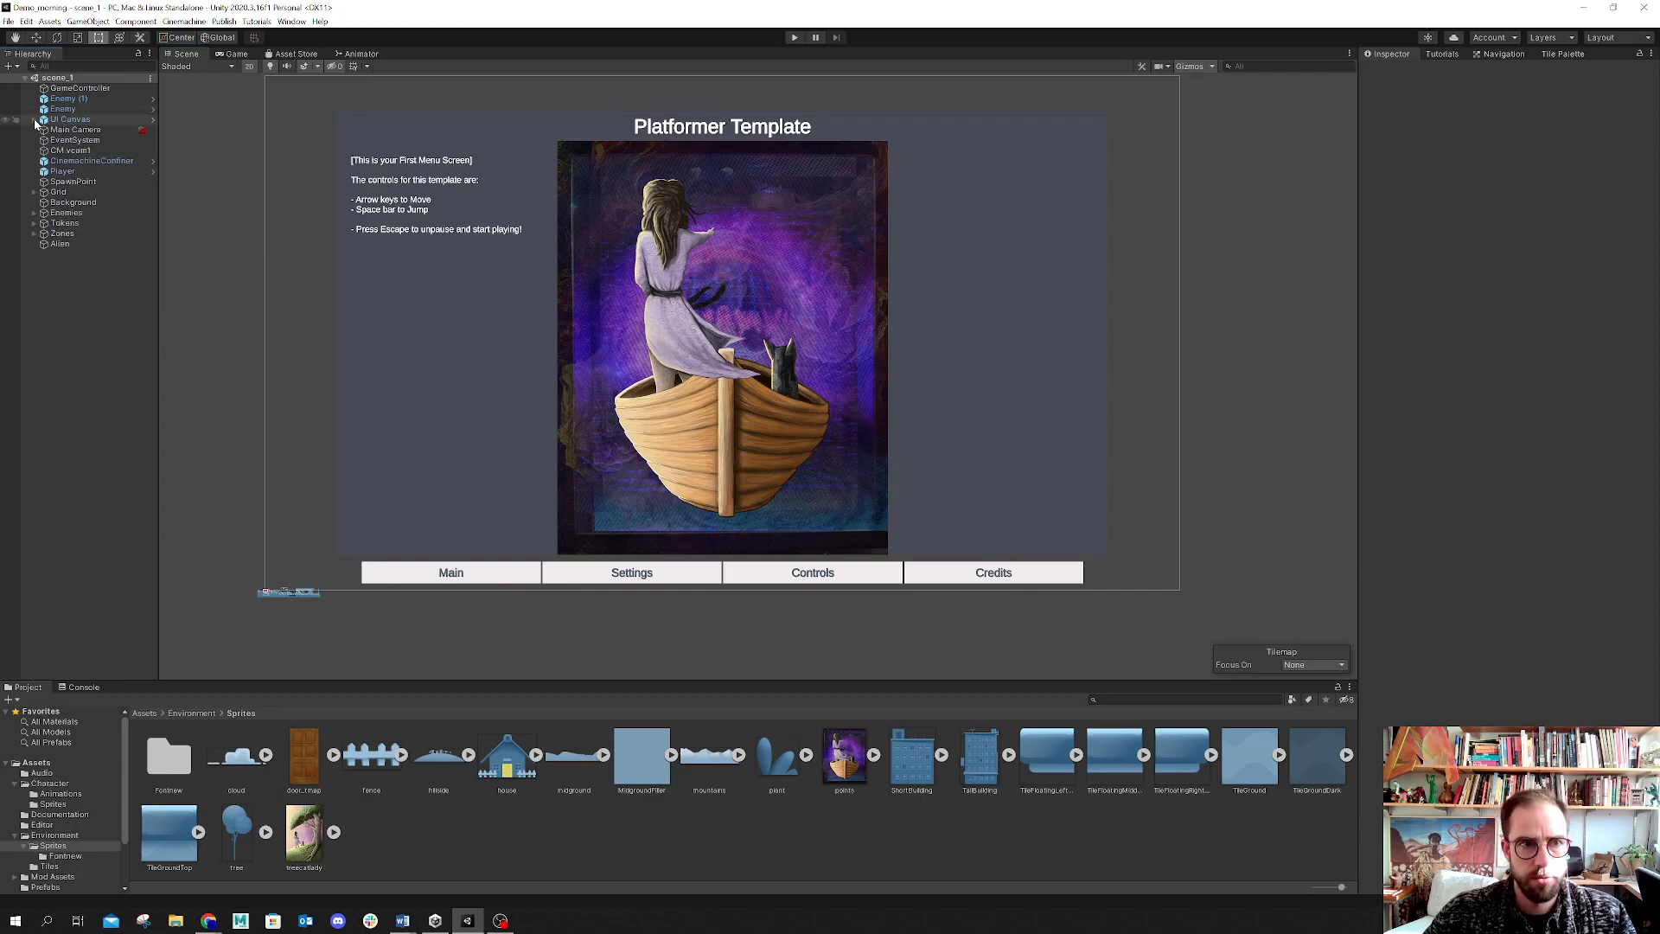
pyautogui.click(34, 122)
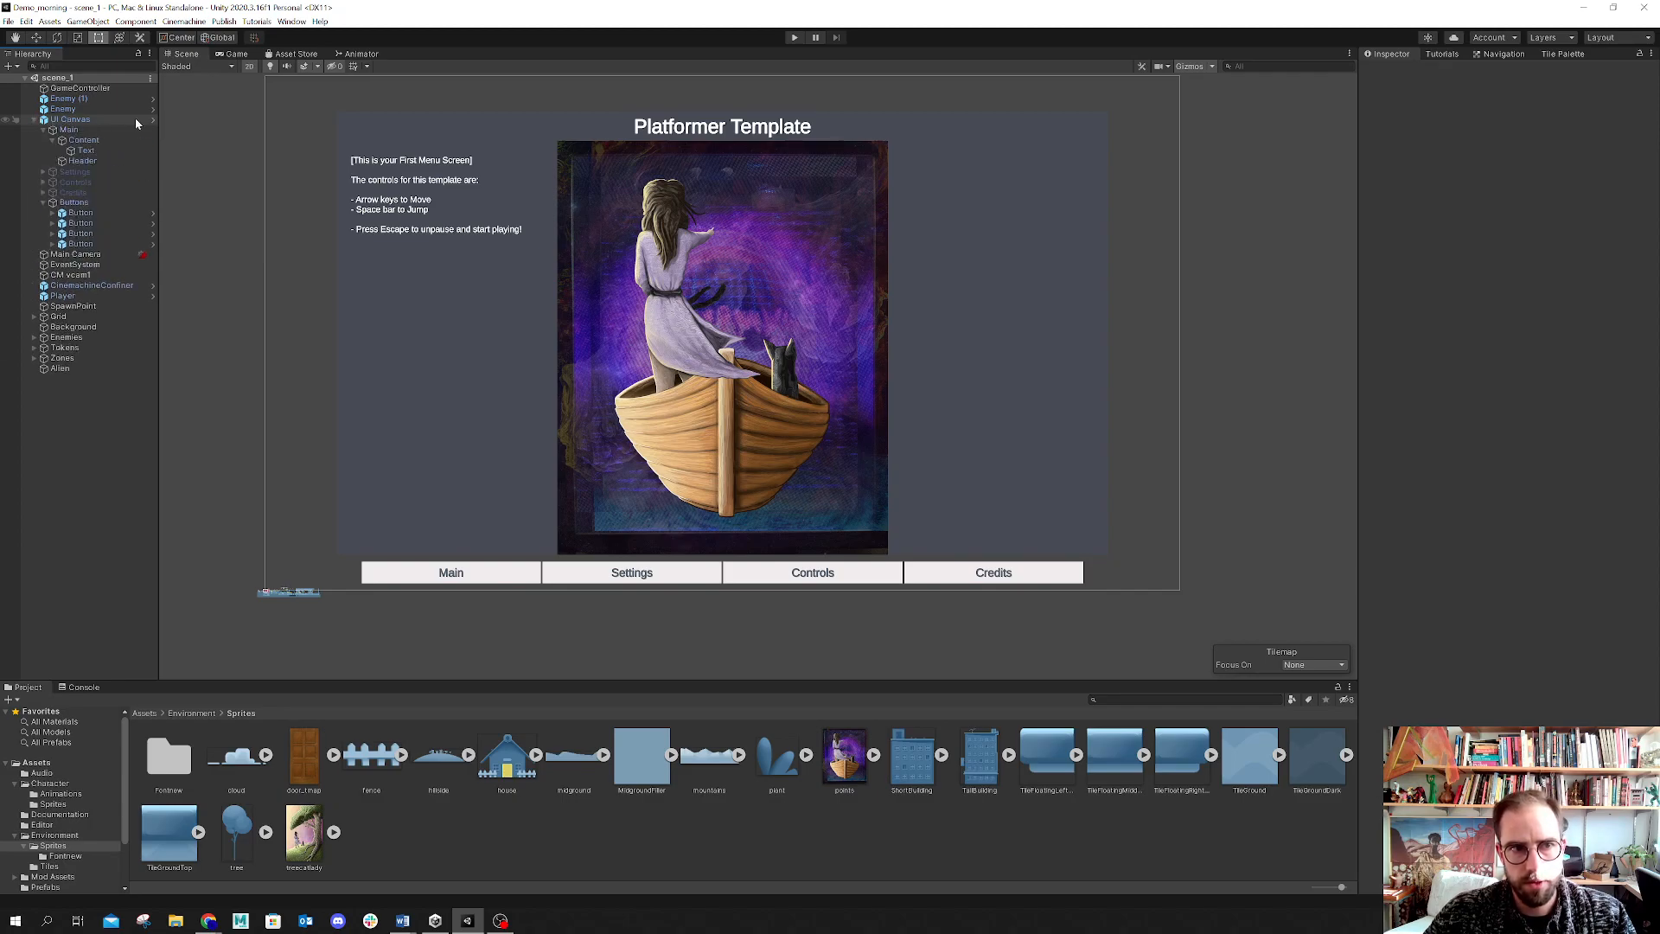
pyautogui.click(34, 120)
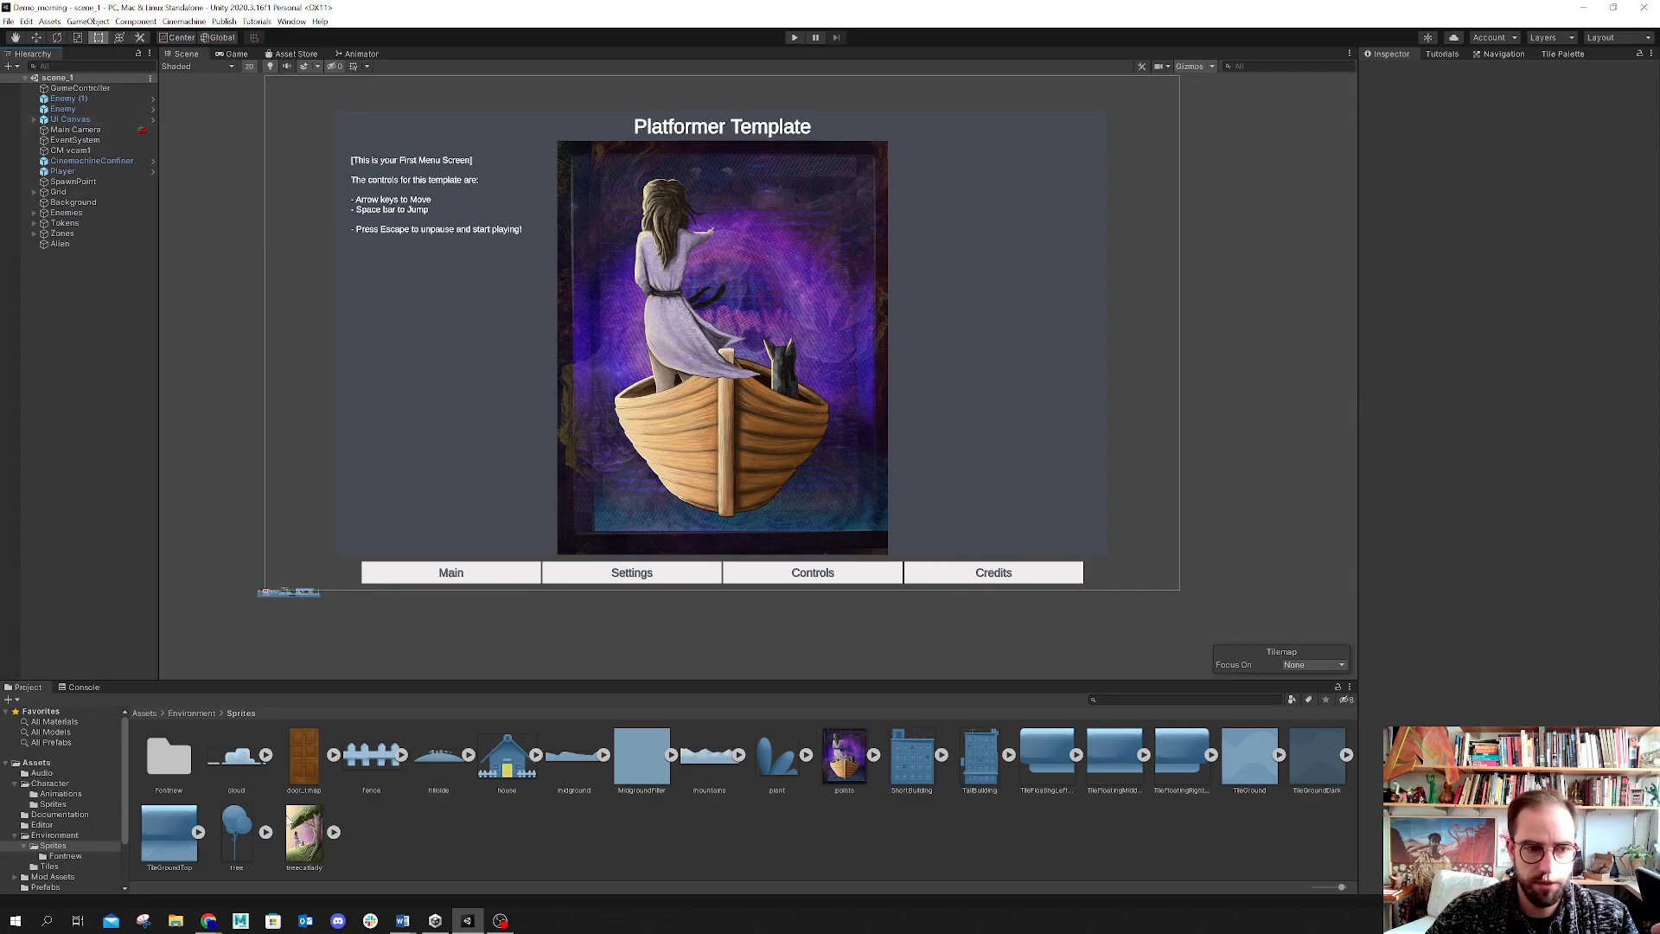
pyautogui.click(34, 121)
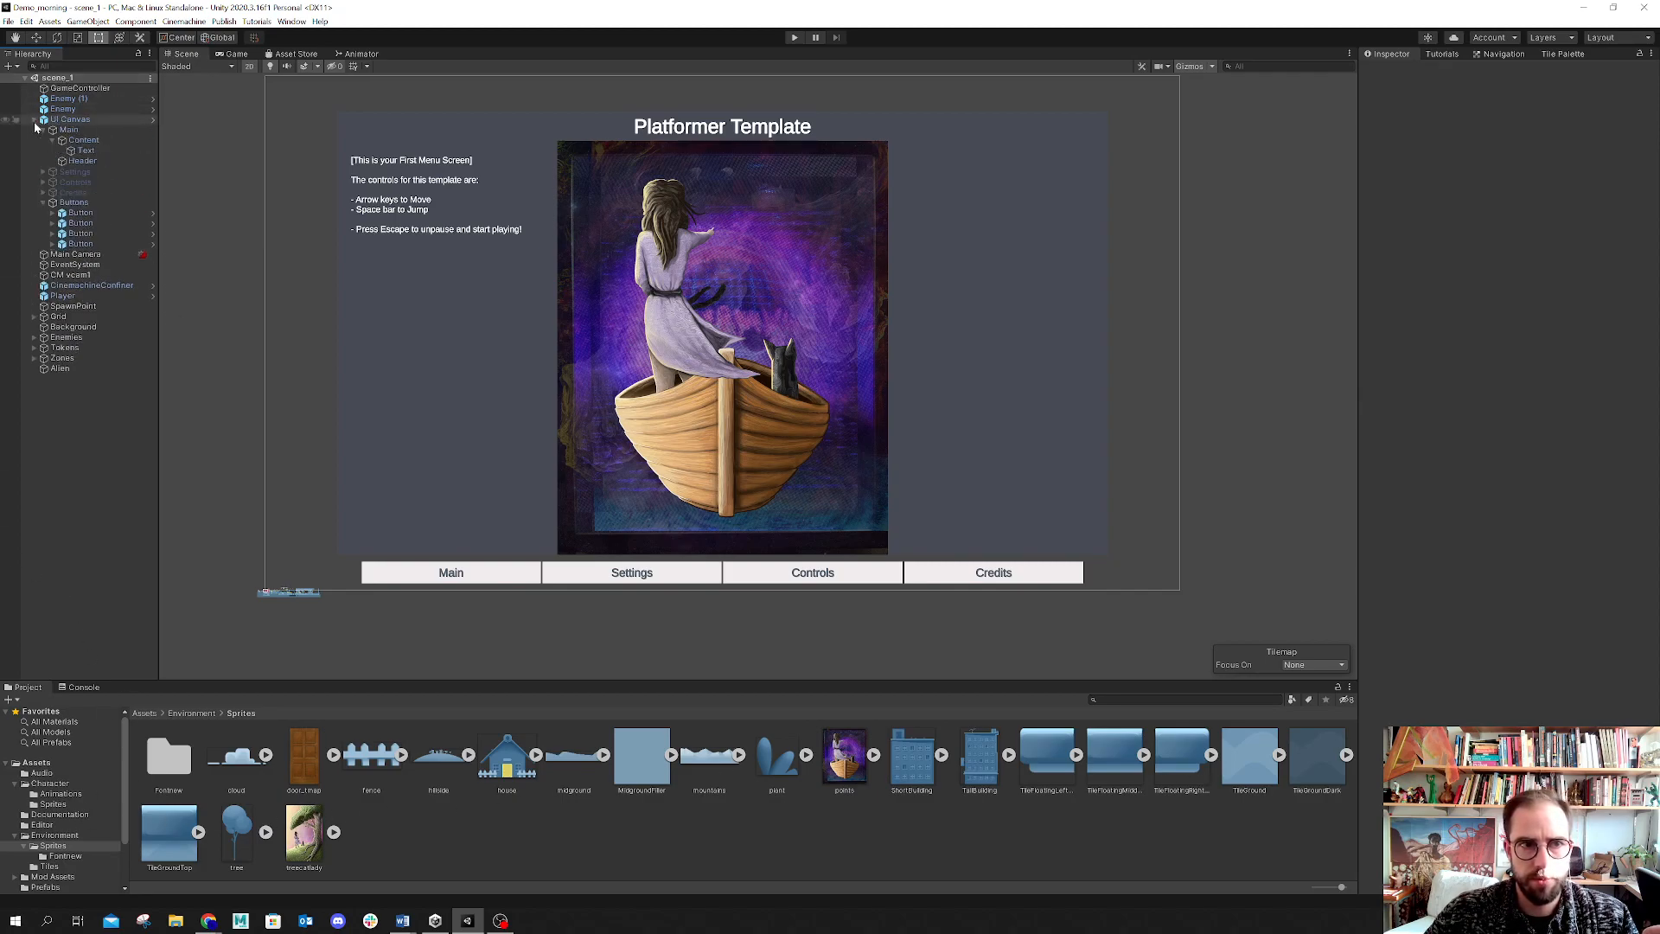
pyautogui.click(89, 141)
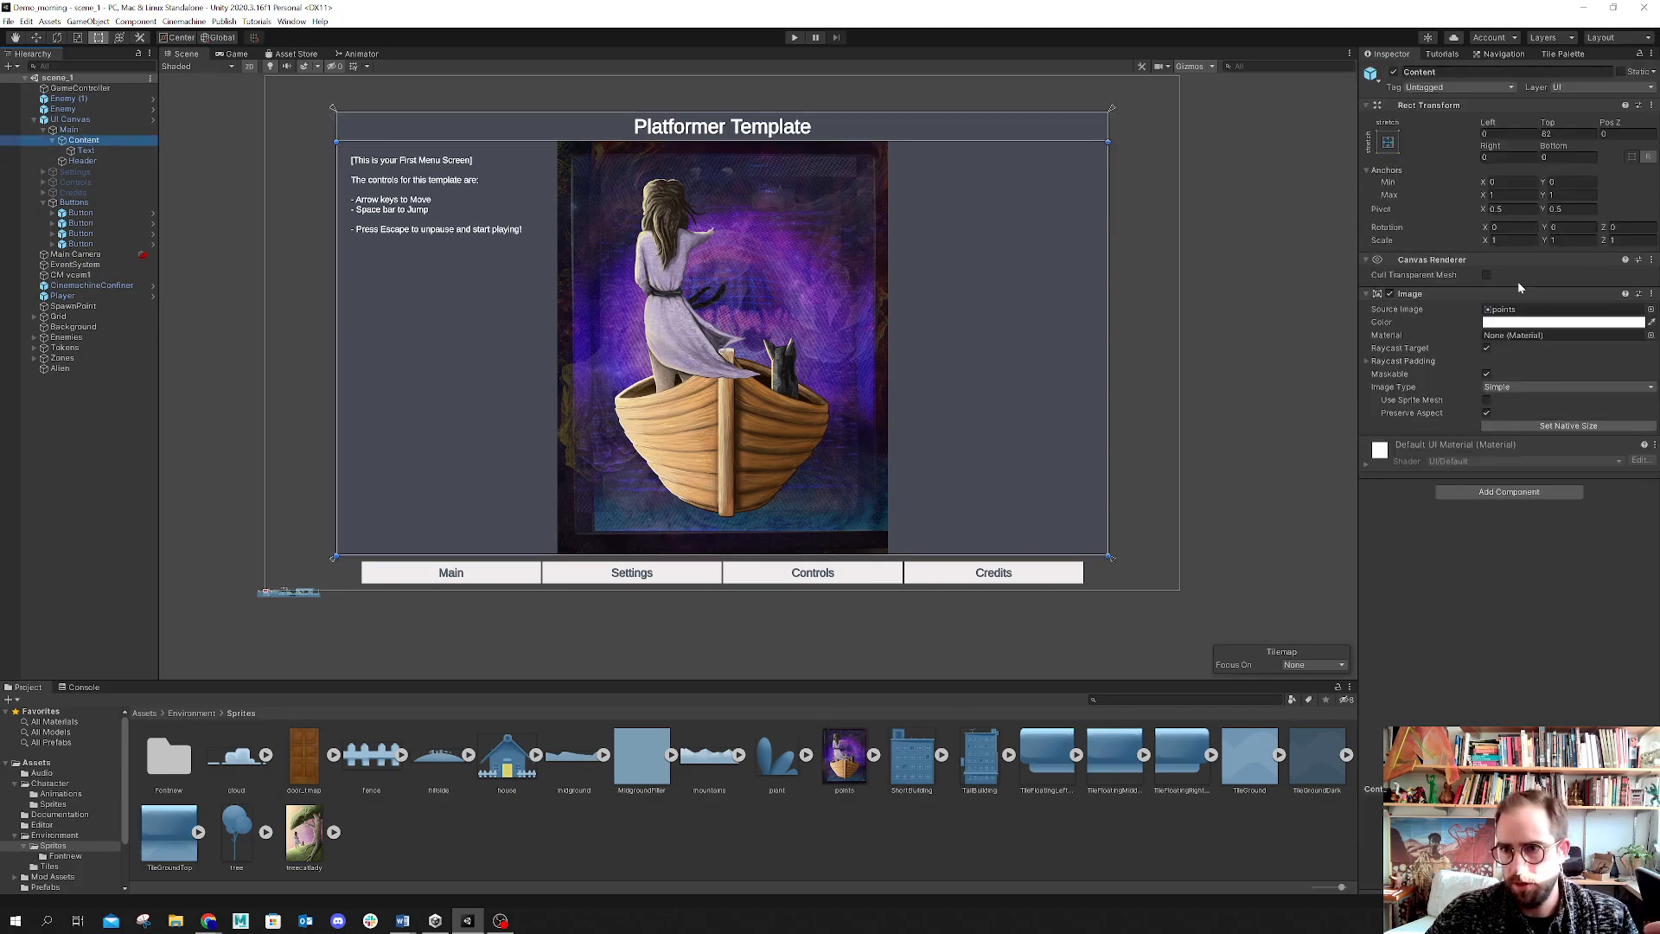
pyautogui.click(53, 140)
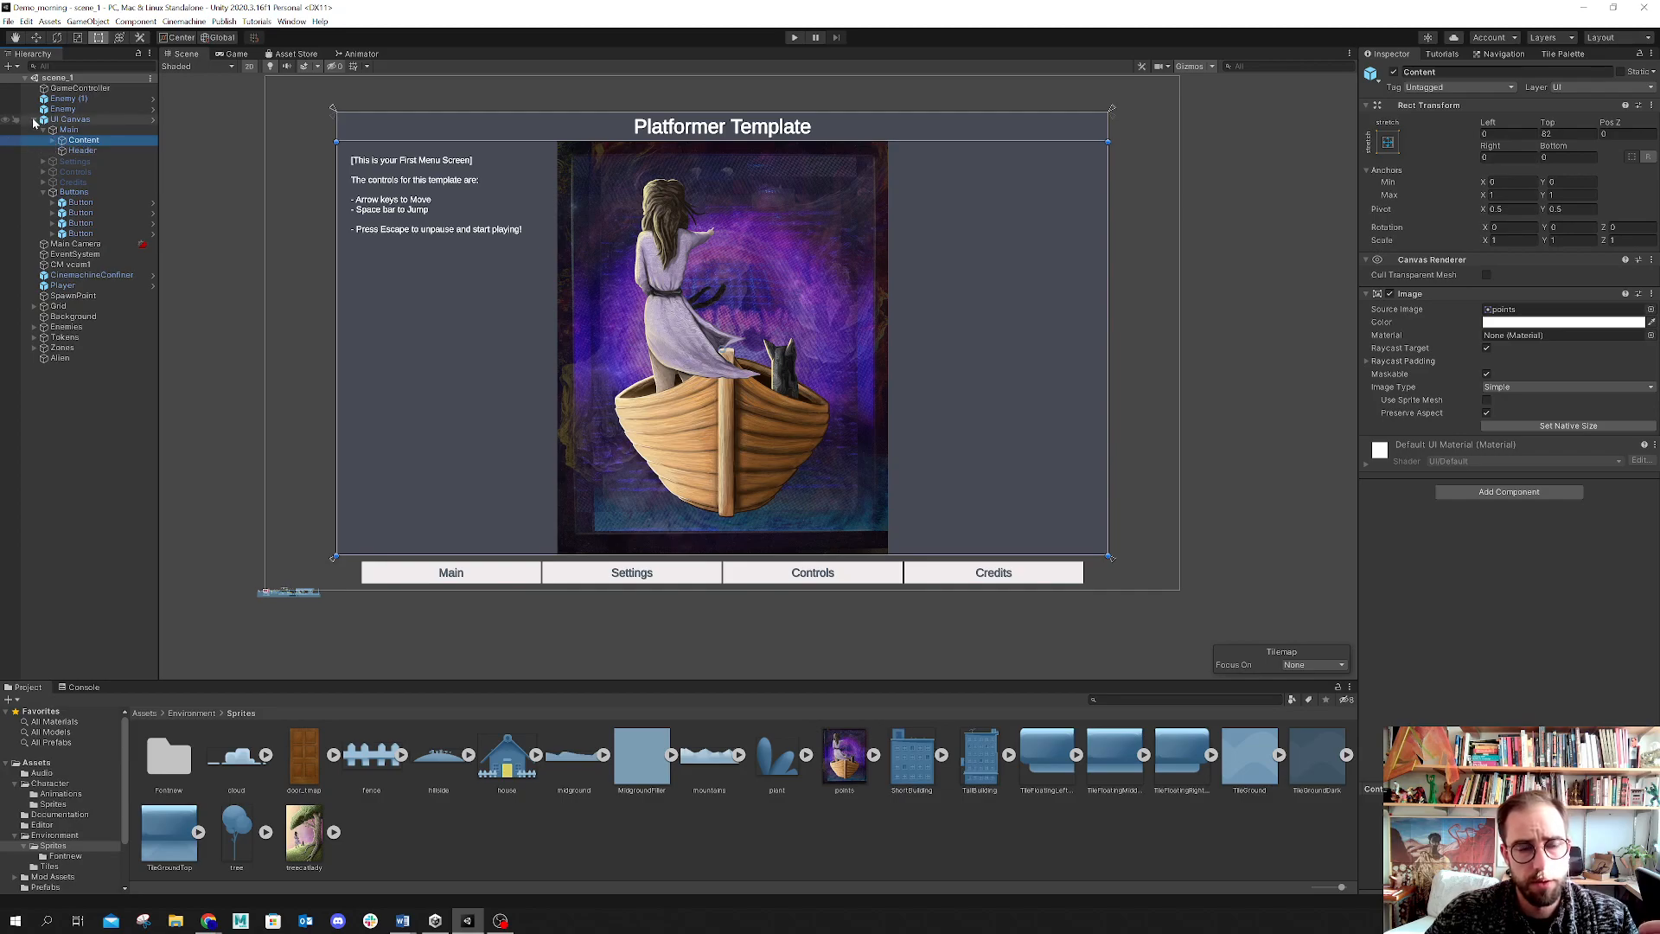
pyautogui.click(59, 131)
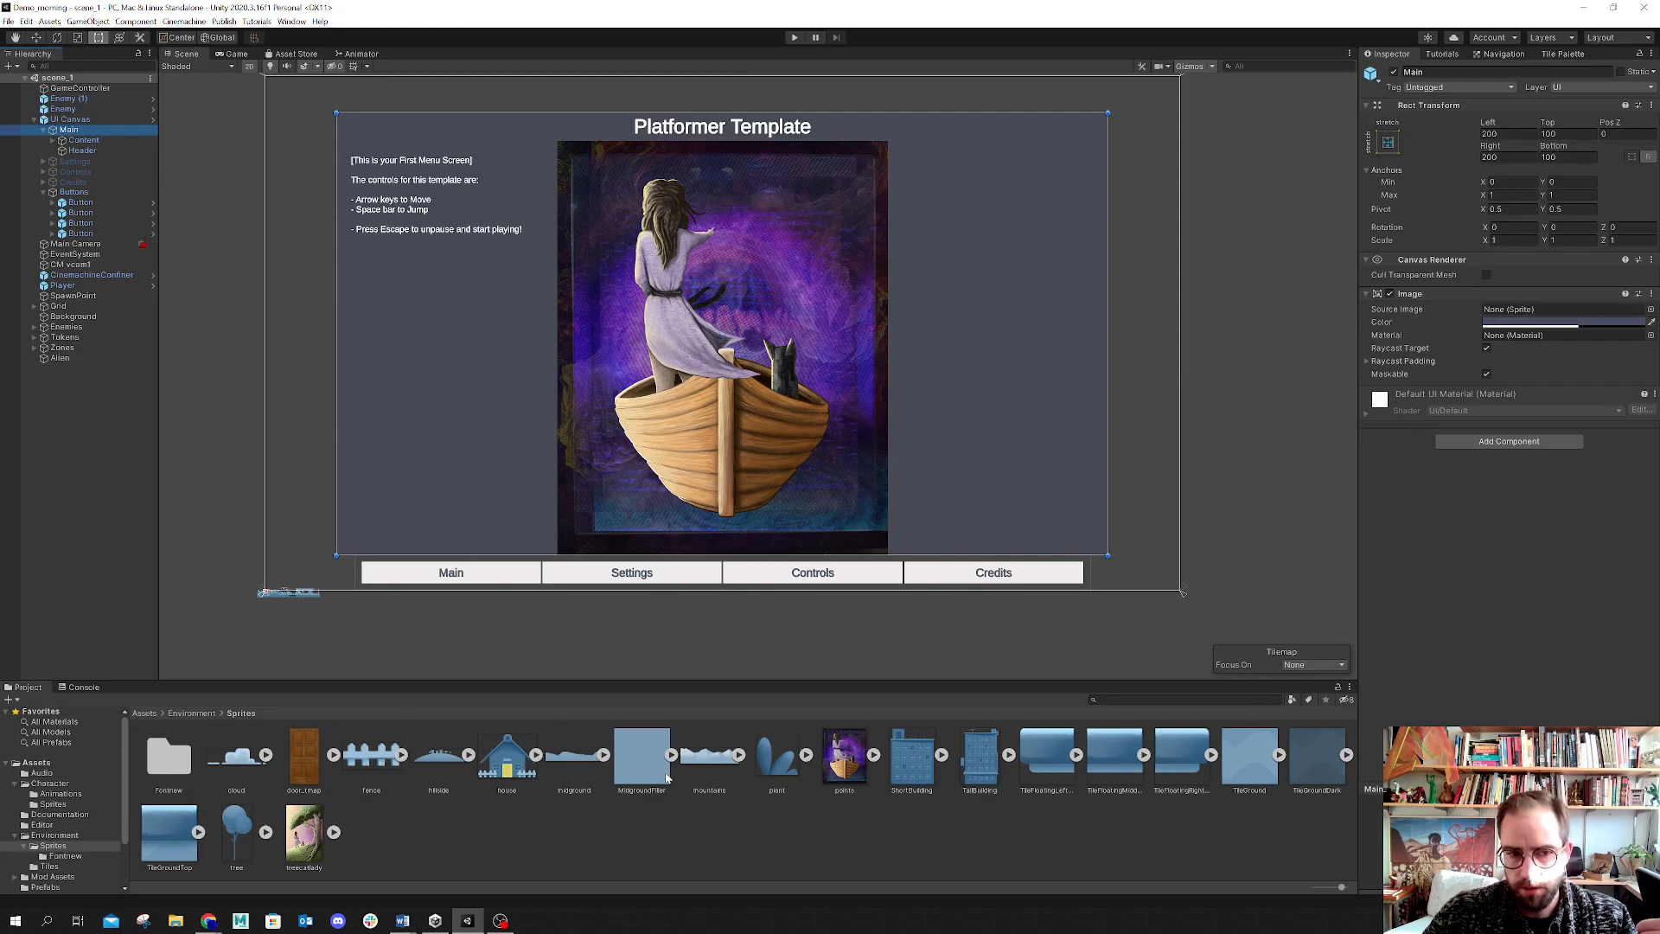
pyautogui.moveTo(638, 776); pyautogui.dragTo(1500, 315)
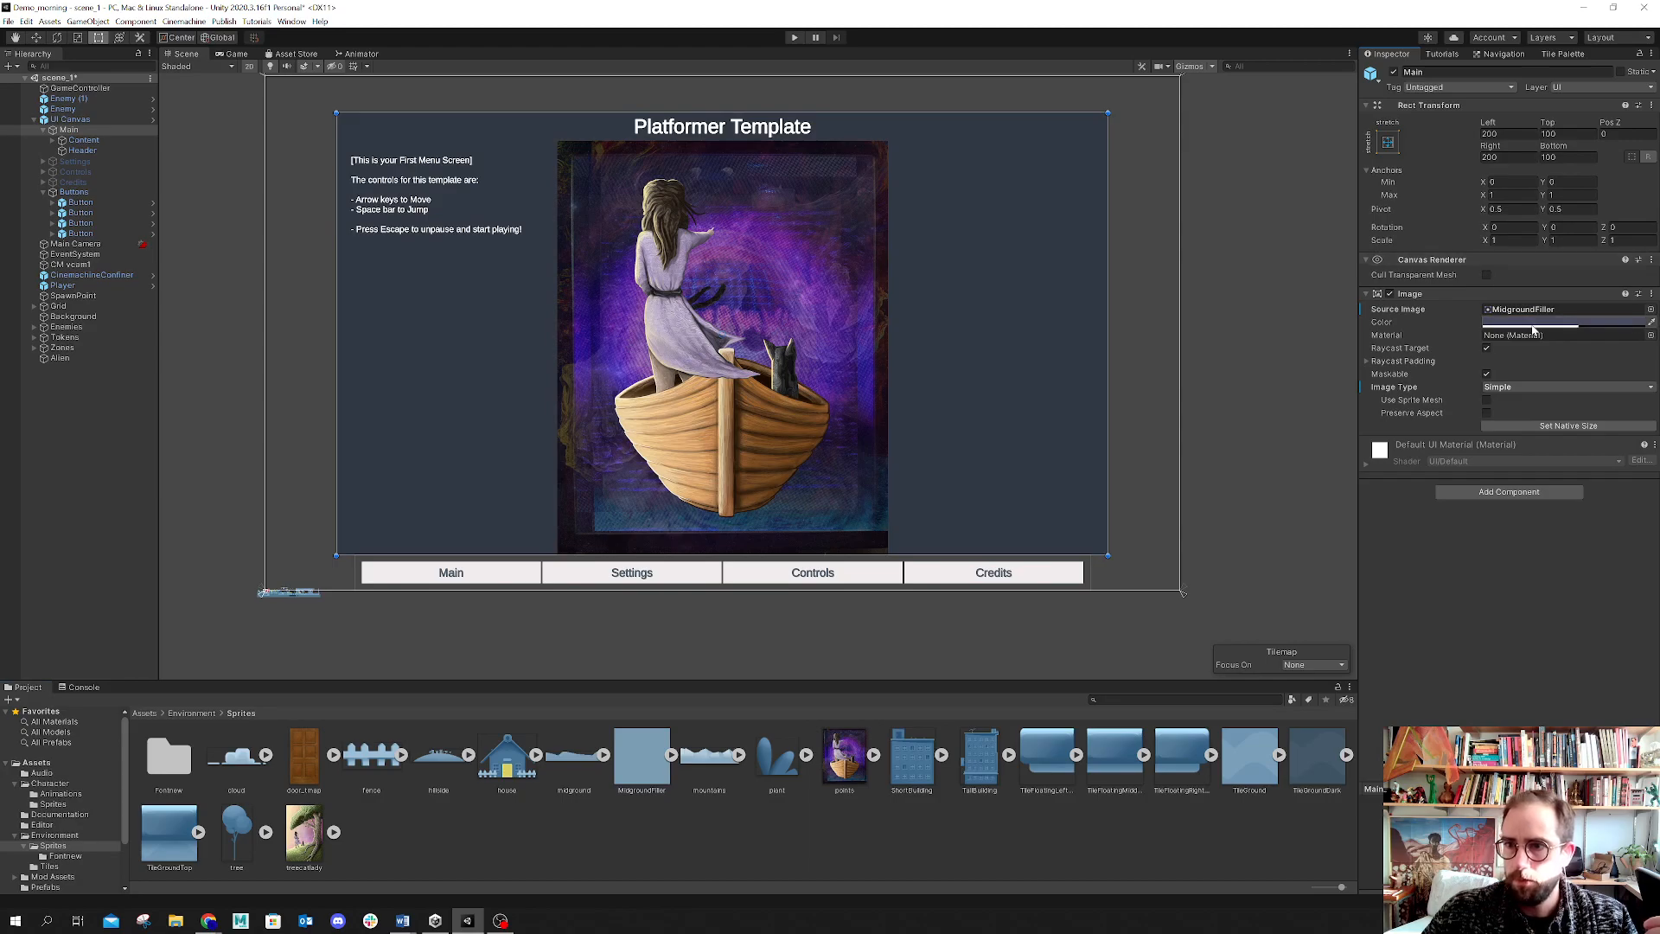
# Step: Toggle Preserve Aspect on the Main panel's image on and off repeatedly
pyautogui.click(1487, 413)
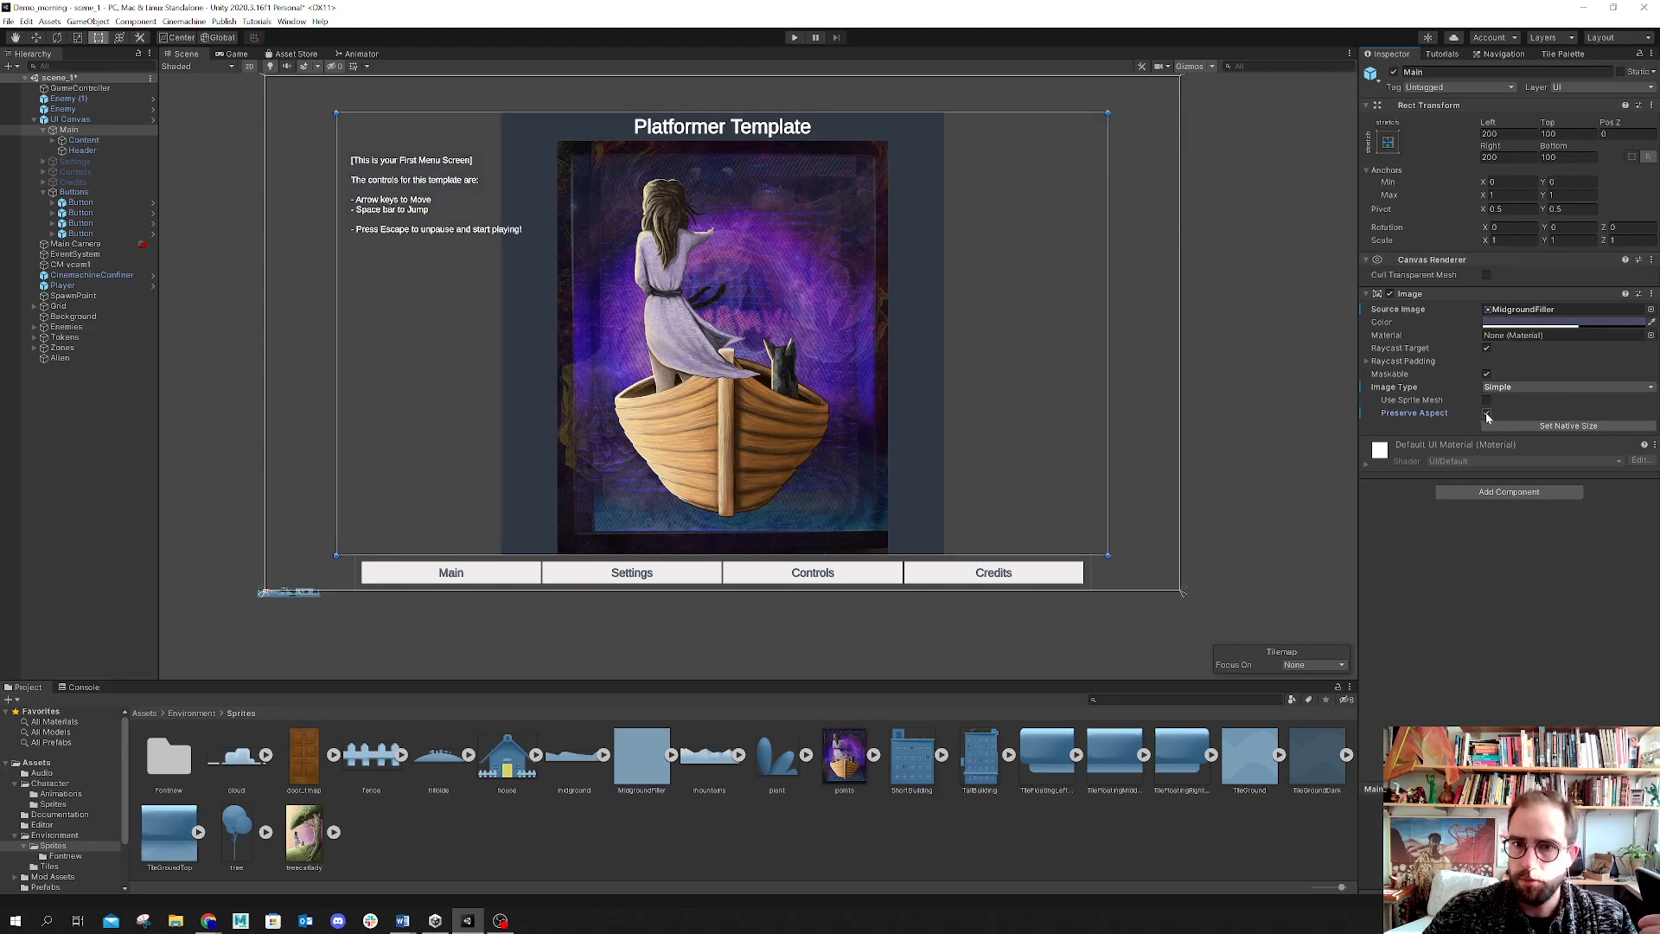
pyautogui.click(1487, 414)
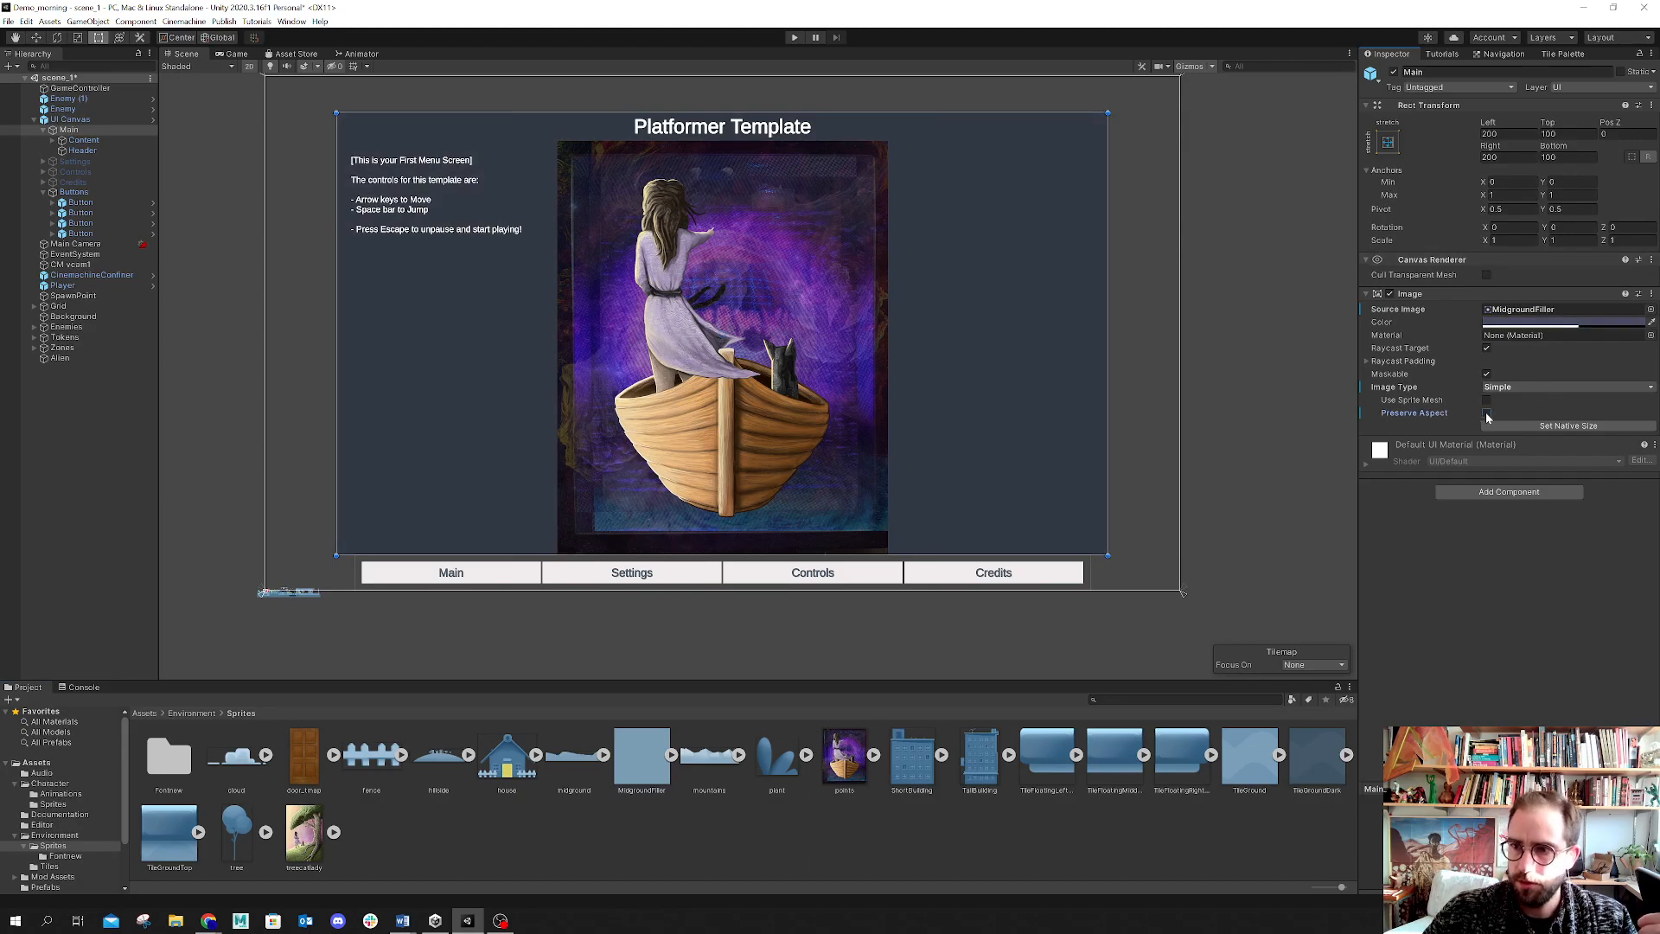
pyautogui.click(1486, 413)
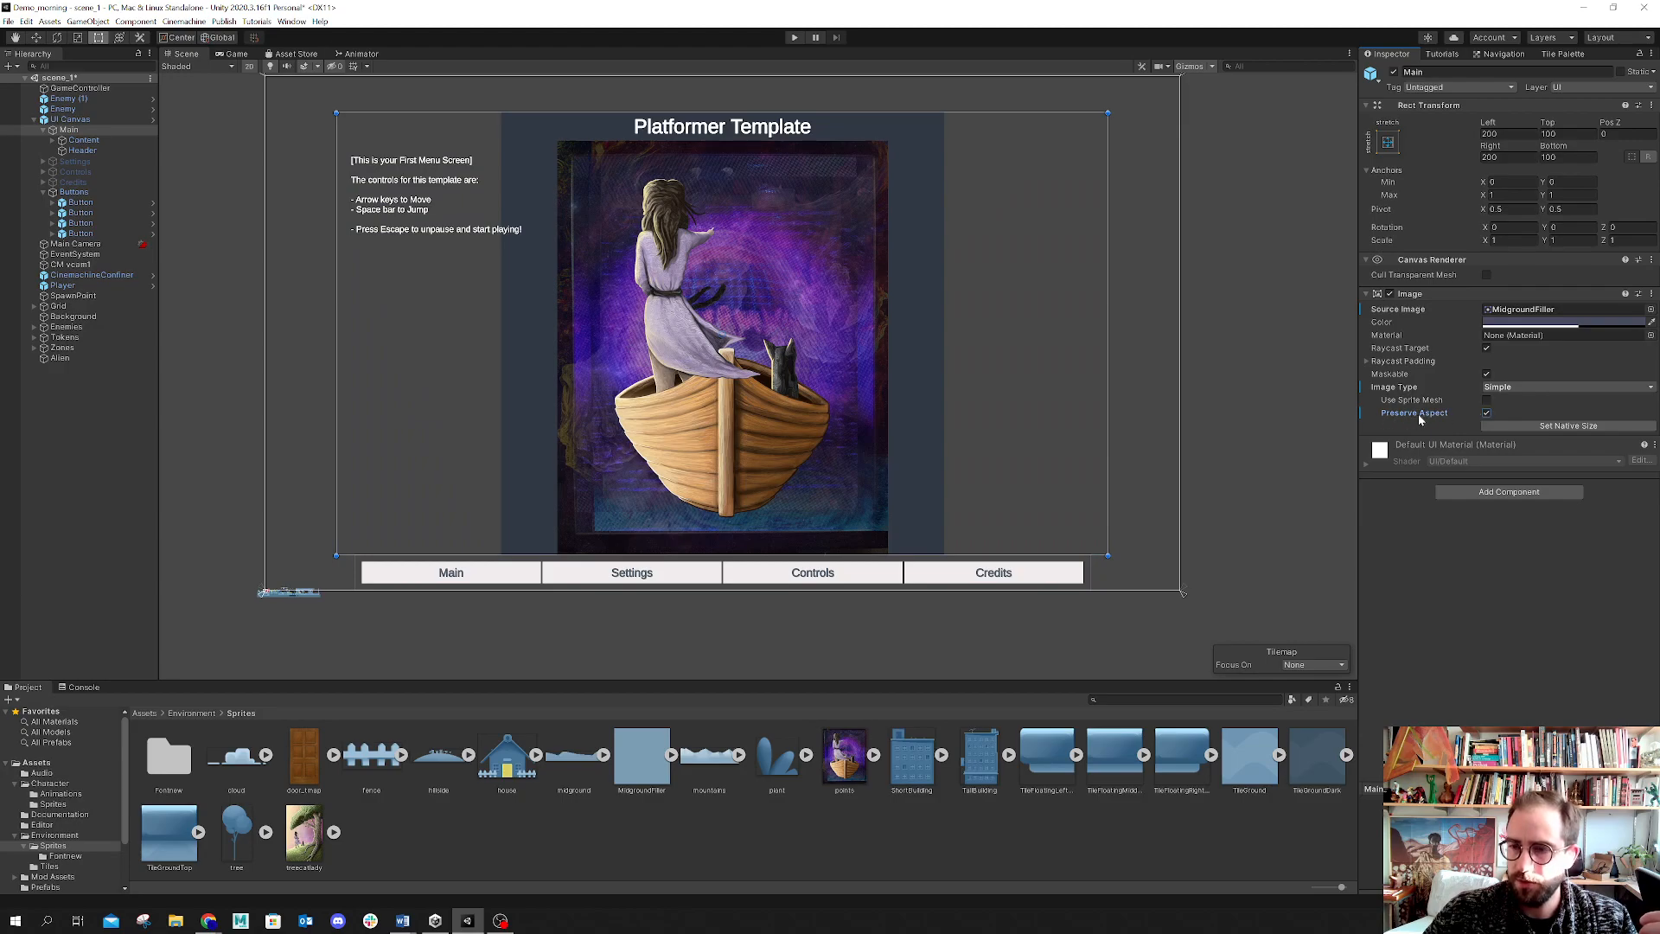
pyautogui.click(1486, 413)
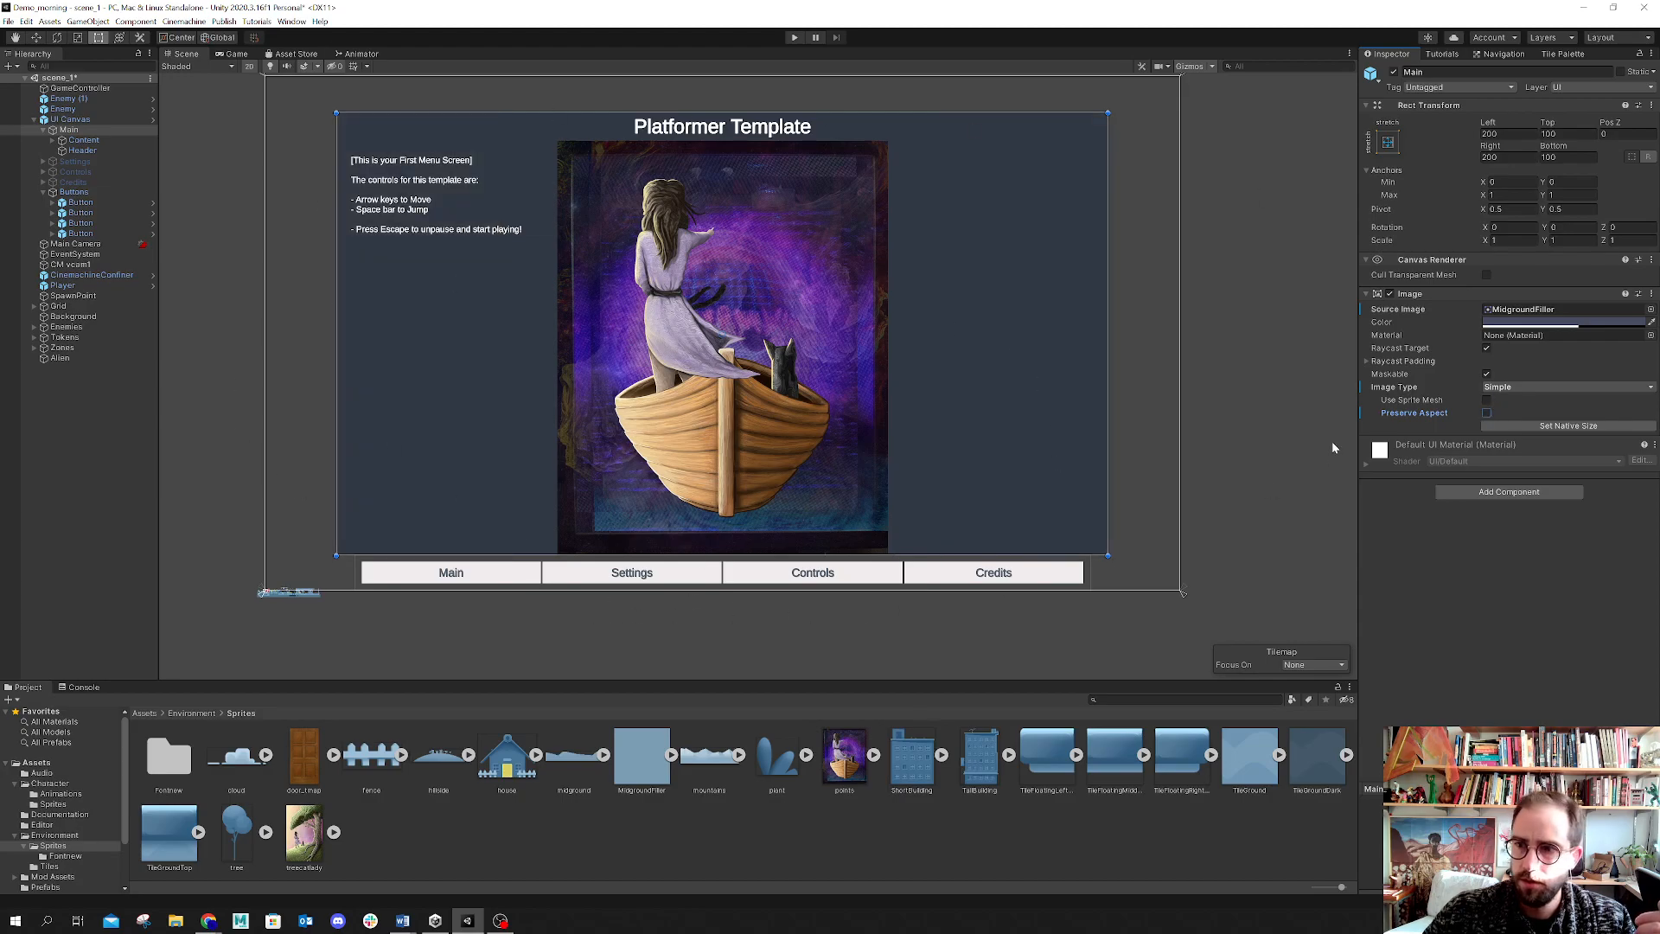
pyautogui.click(1487, 413)
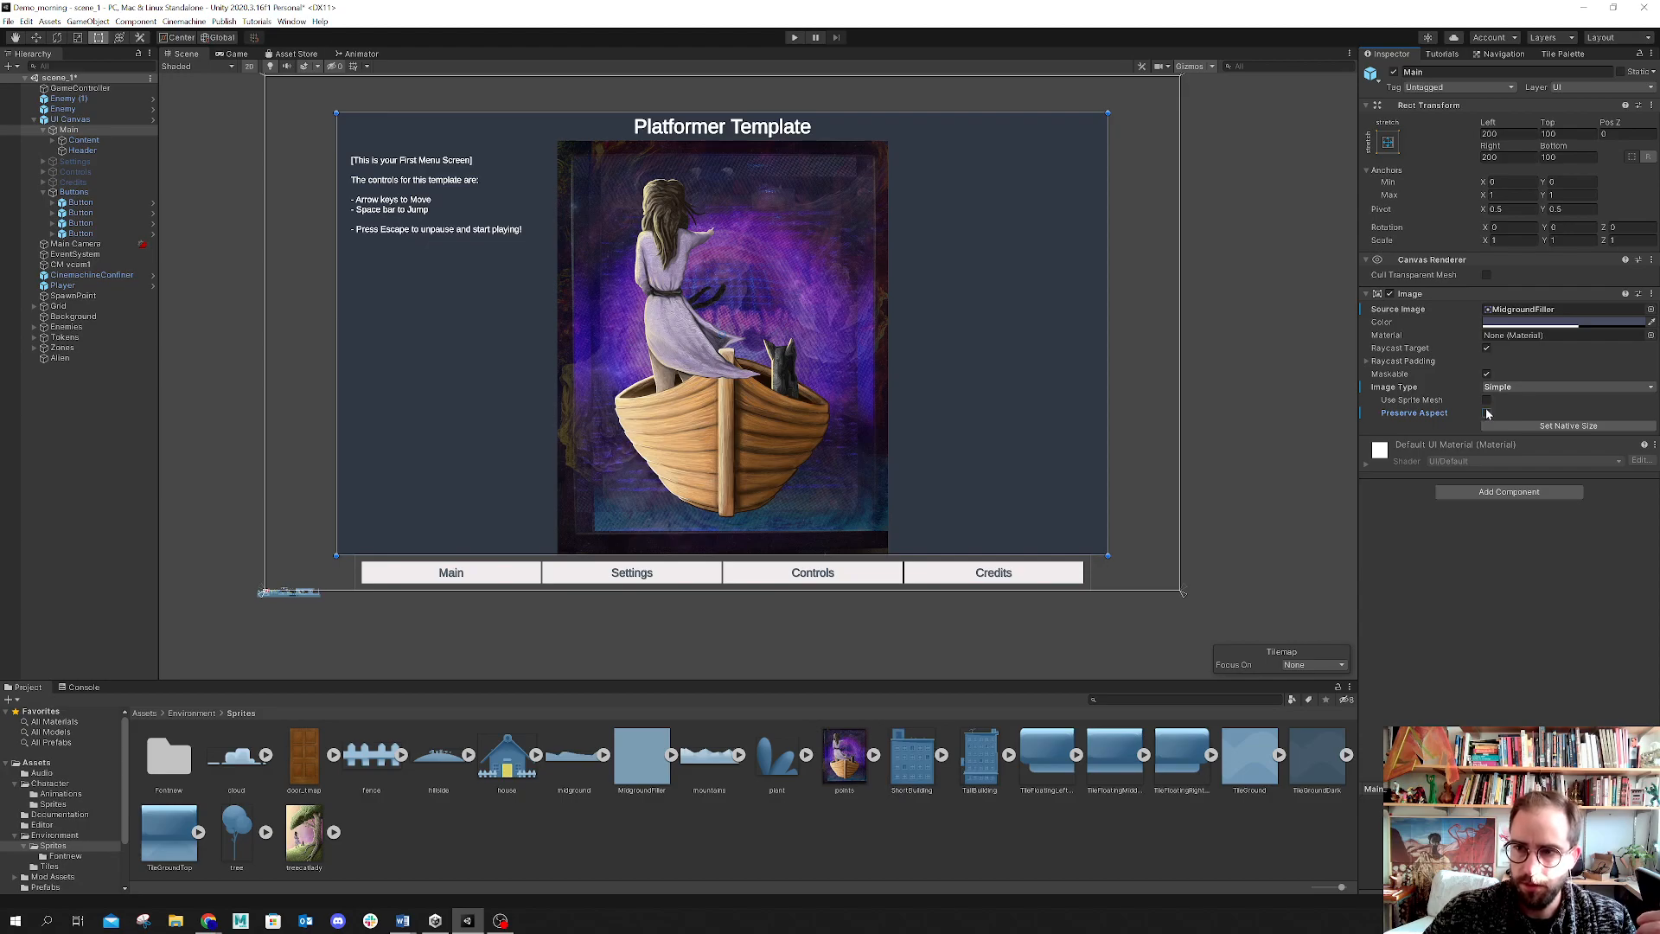
pyautogui.click(1487, 413)
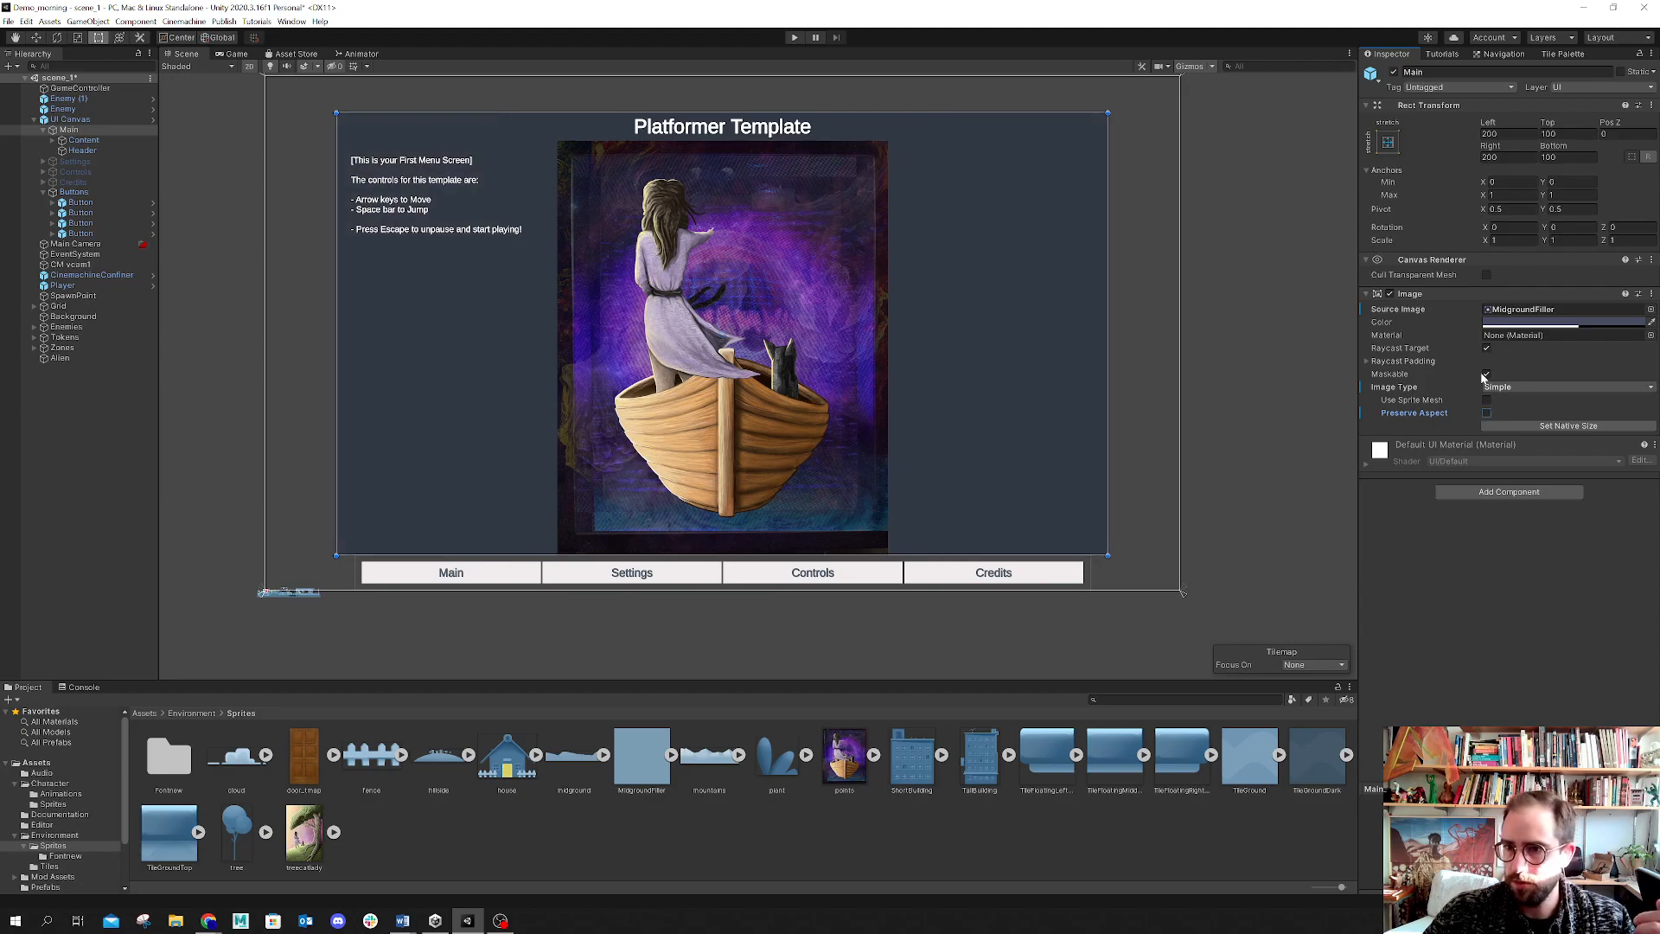
pyautogui.click(1544, 387)
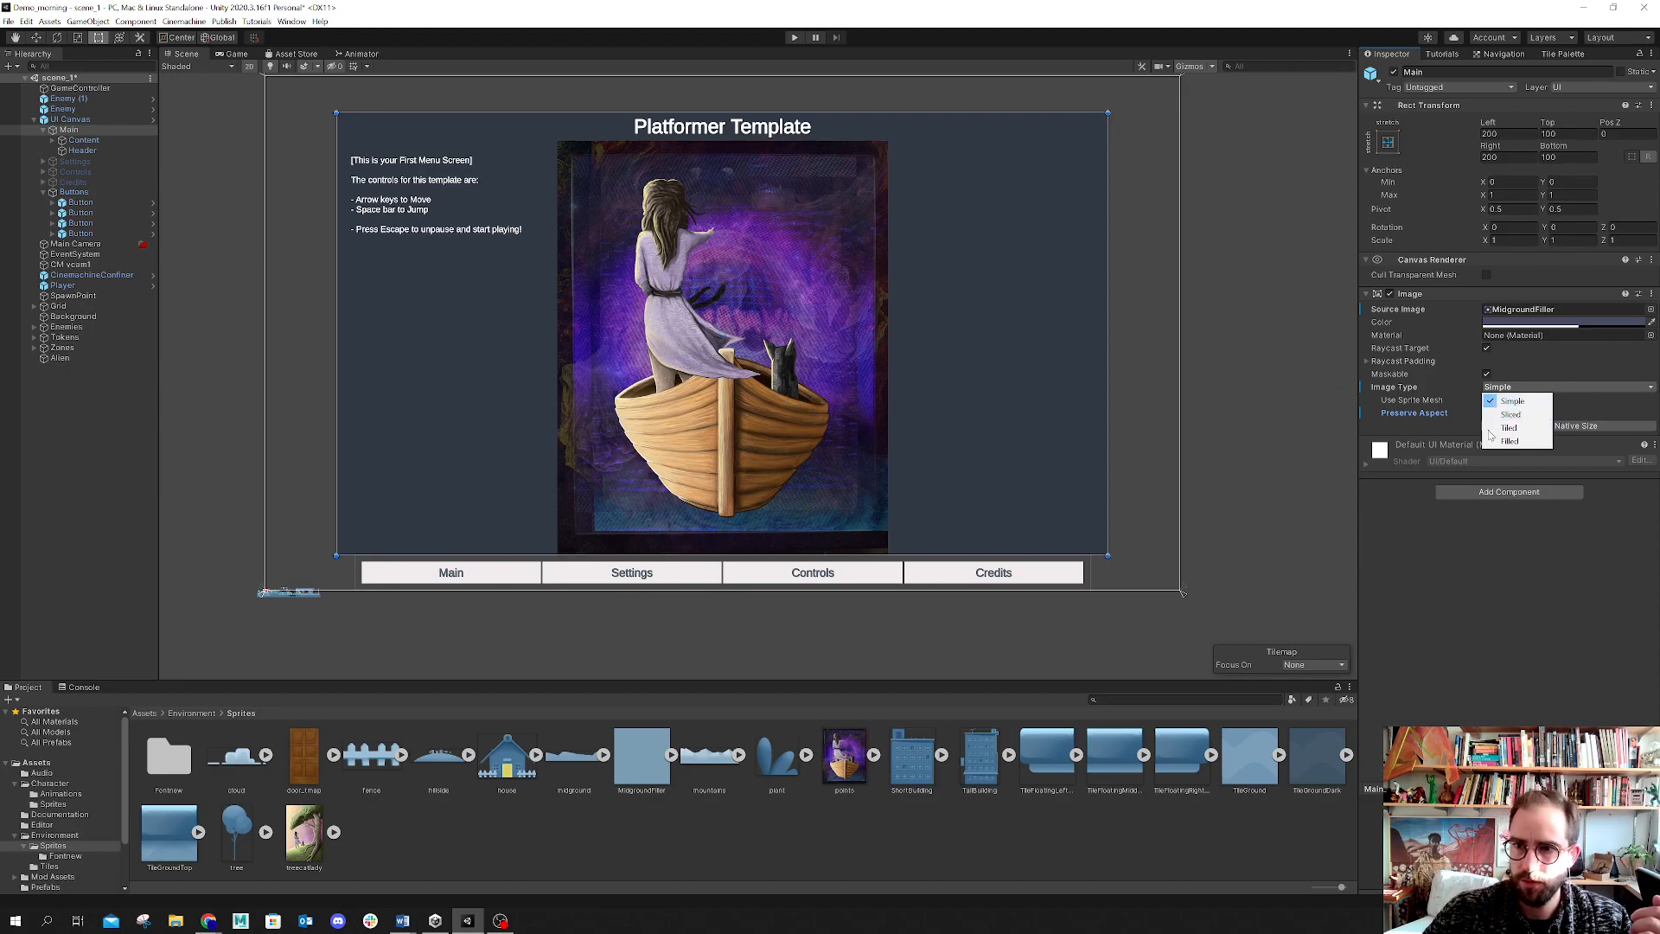
pyautogui.click(1477, 614)
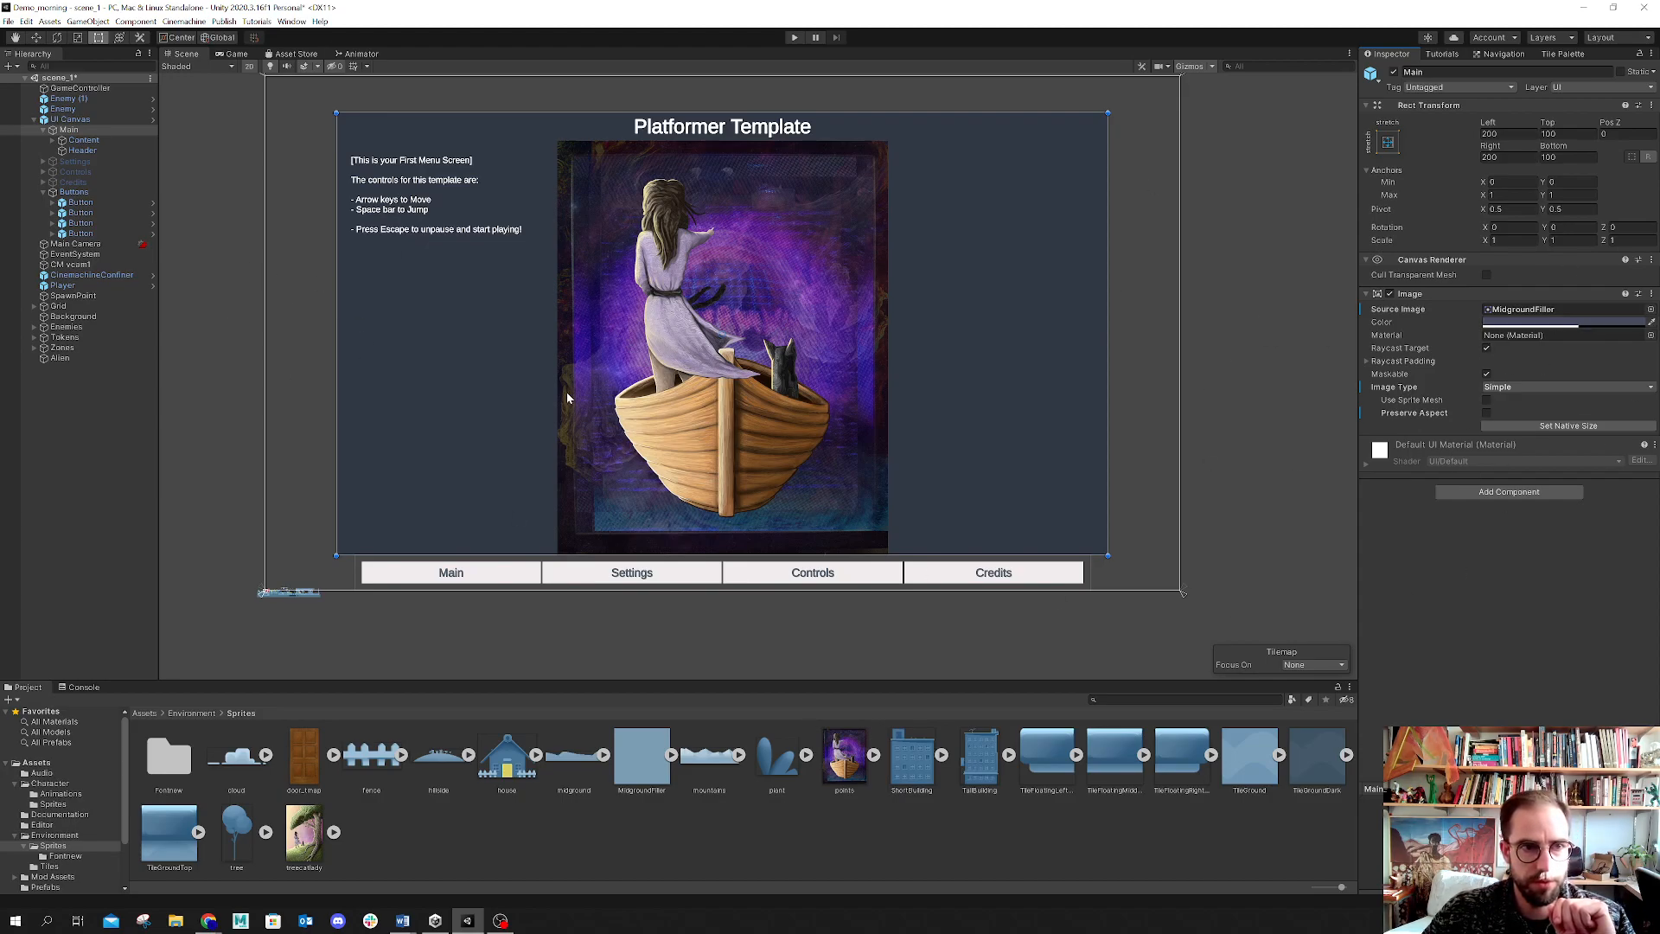
pyautogui.click(43, 130)
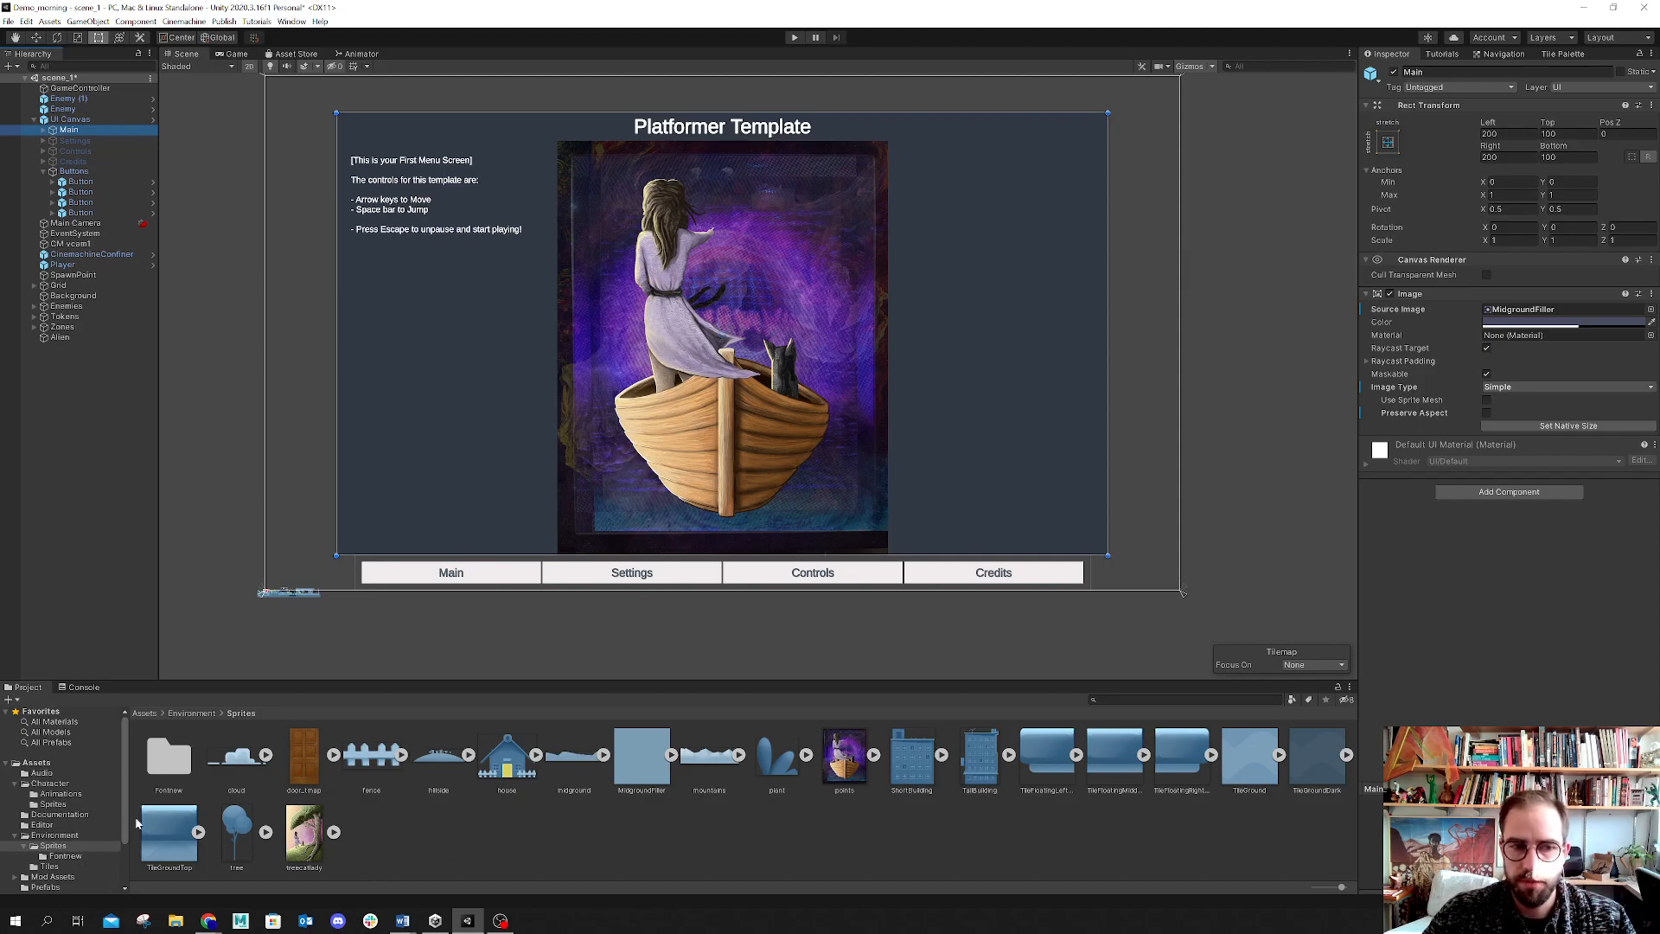
# Step: Save the UI Canvas into the Prefabs folder as a Prefab Variant
pyautogui.scroll(-2, 69, 823)
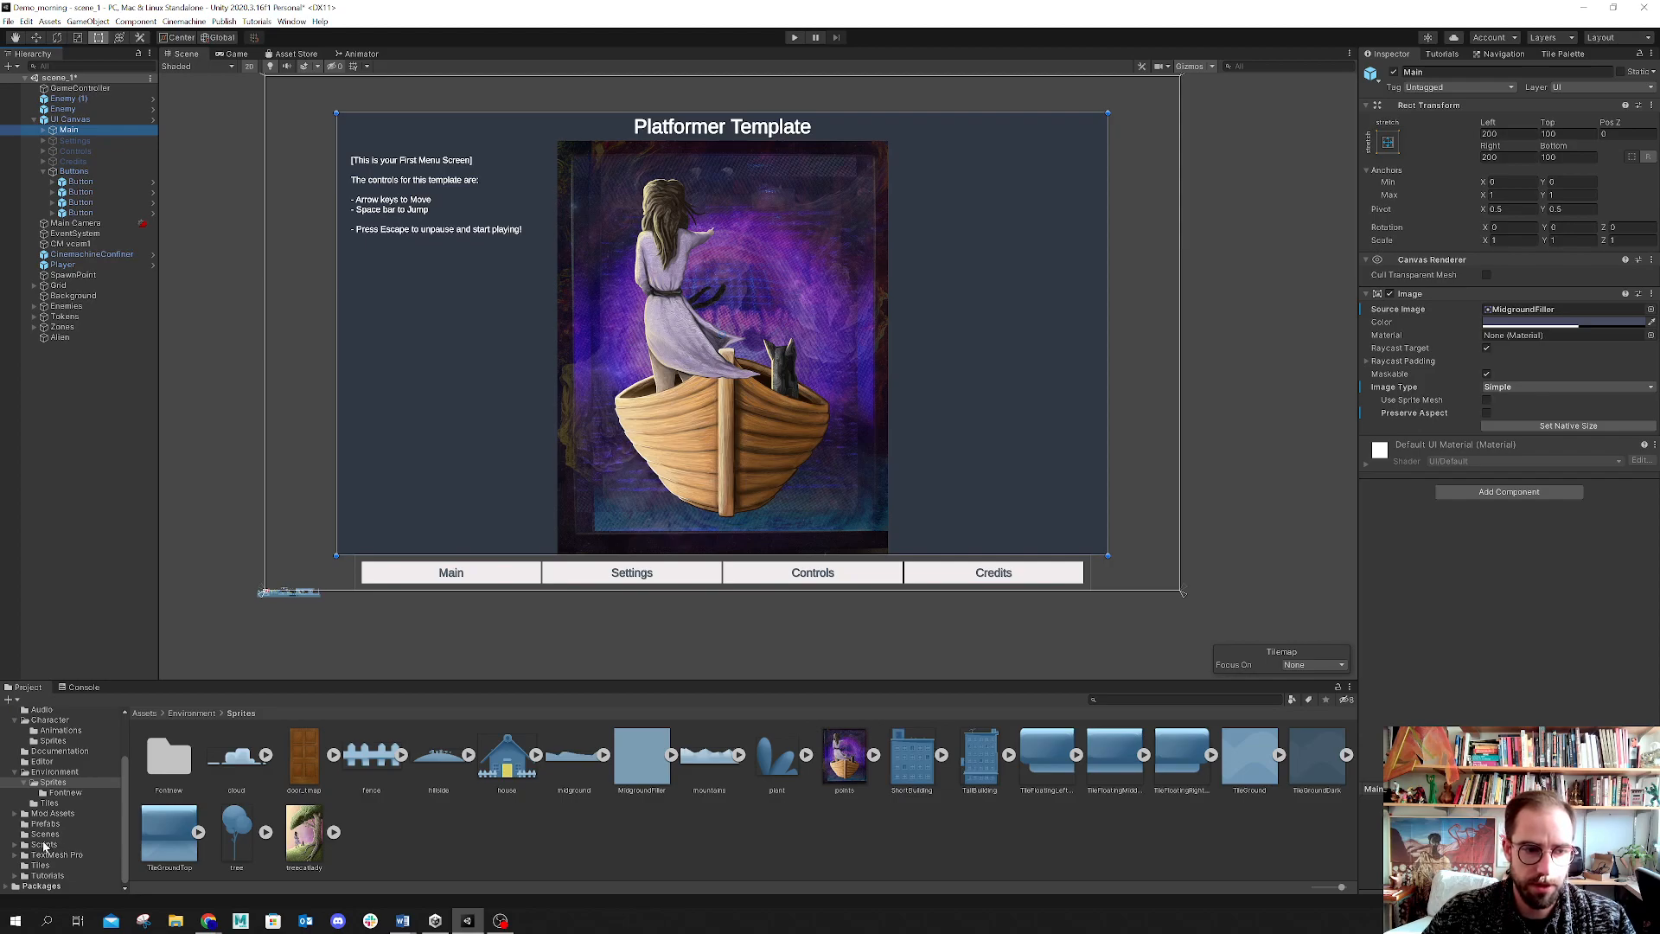
pyautogui.click(42, 825)
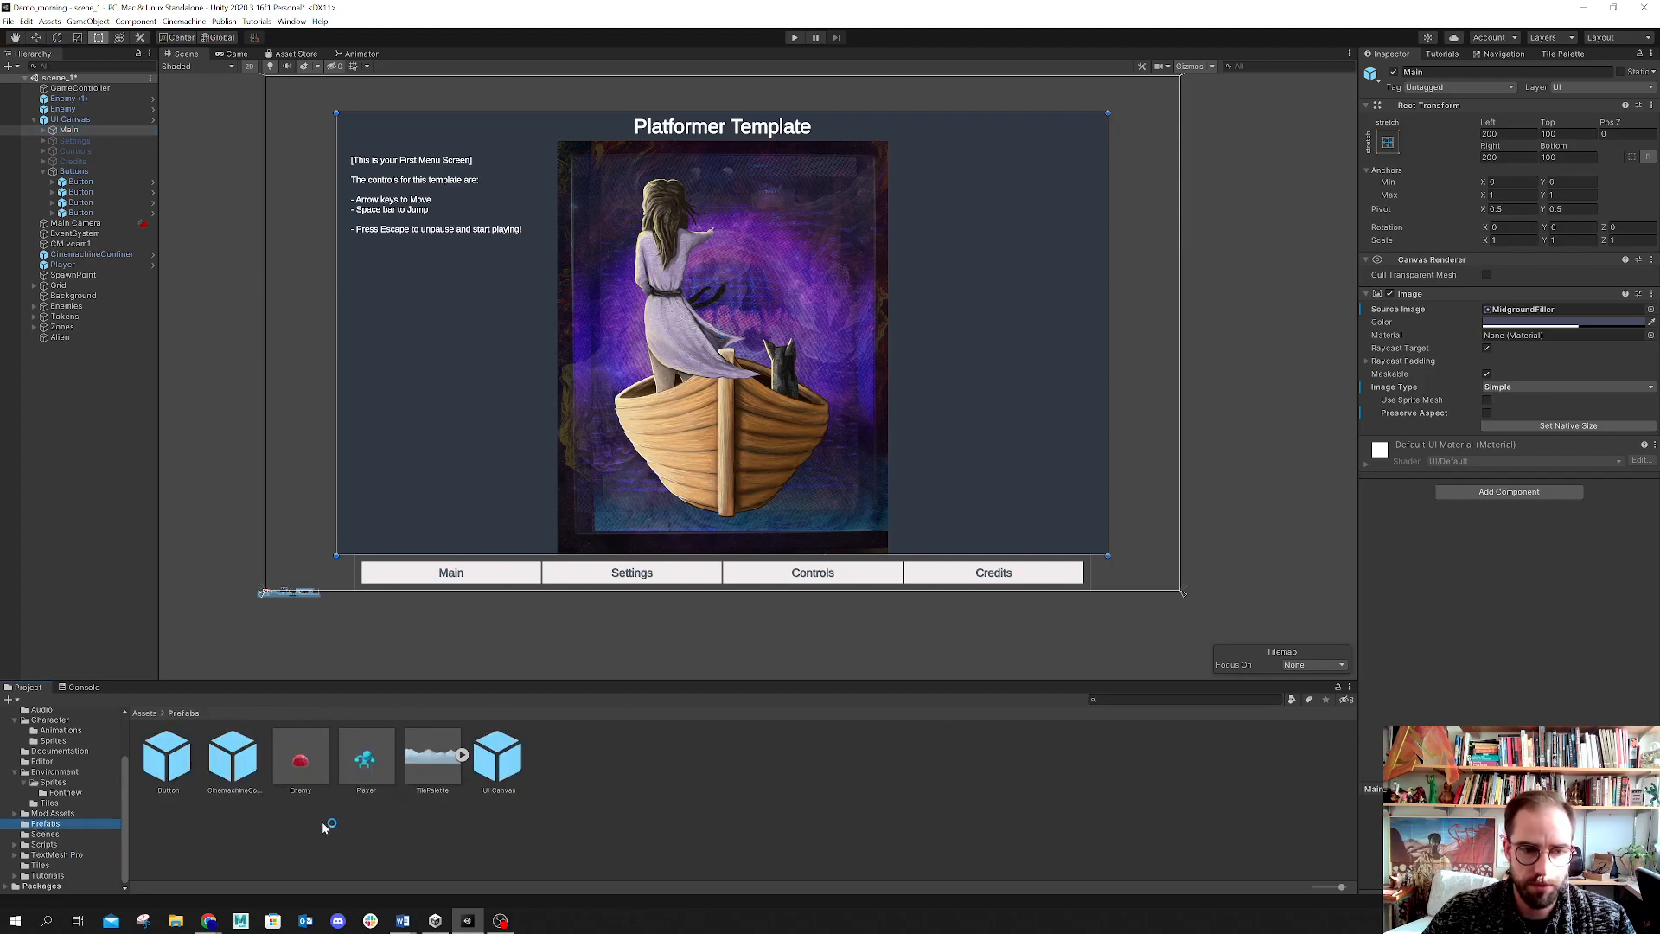
pyautogui.click(69, 121)
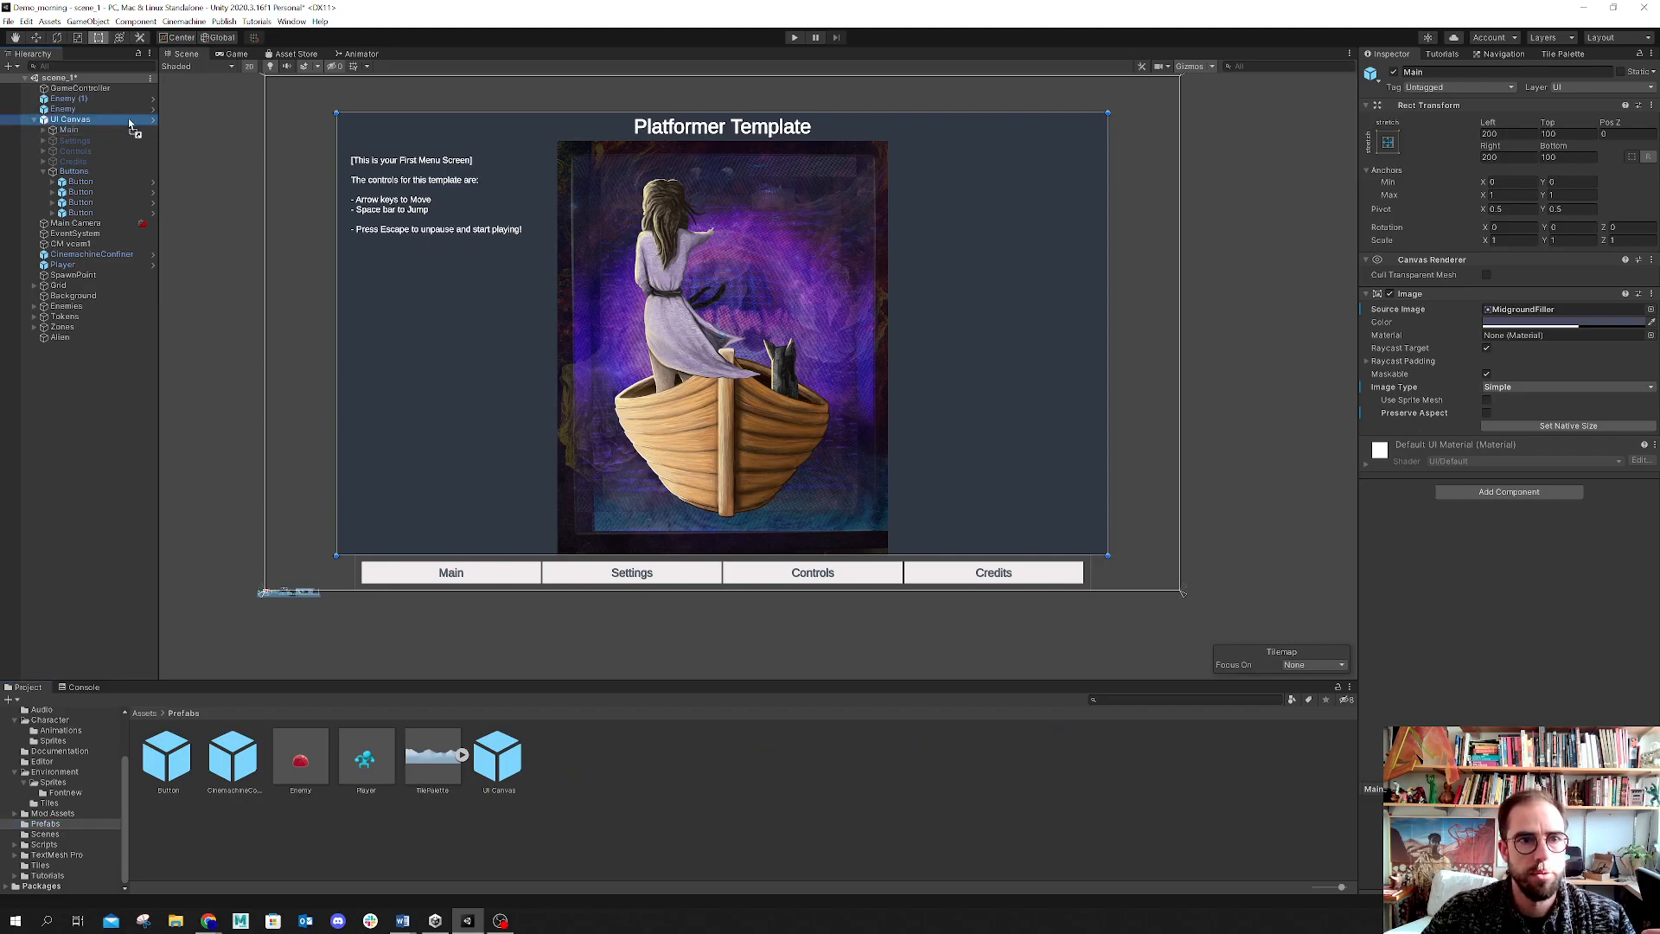
pyautogui.moveTo(98, 376); pyautogui.dragTo(704, 819)
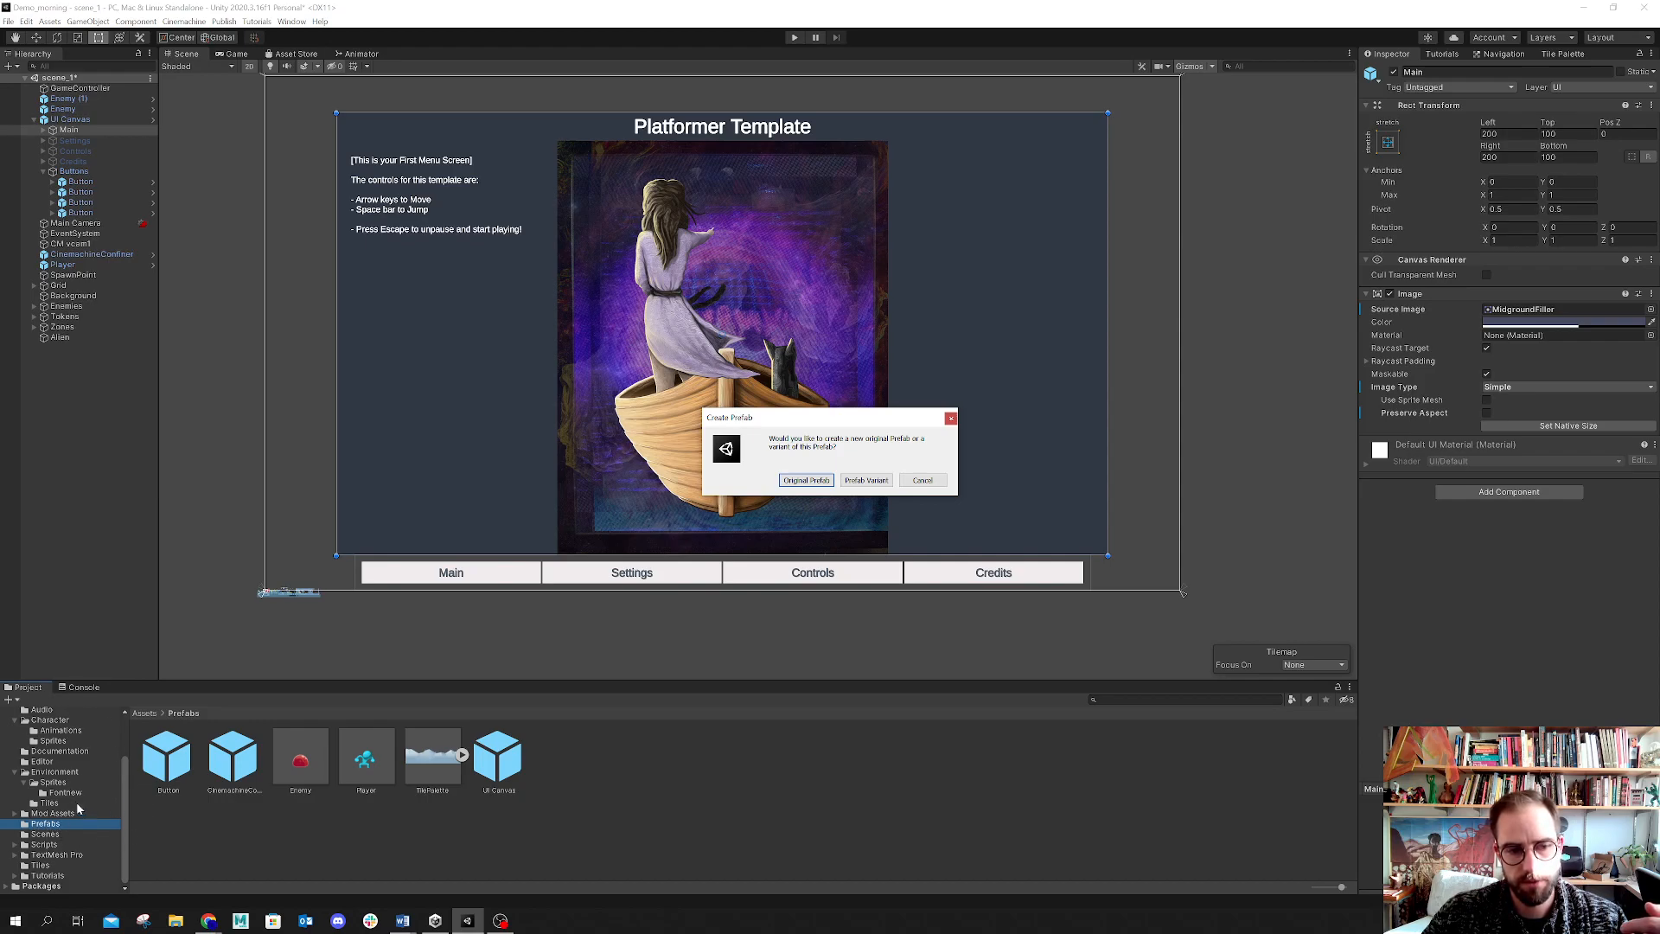
pyautogui.click(867, 480)
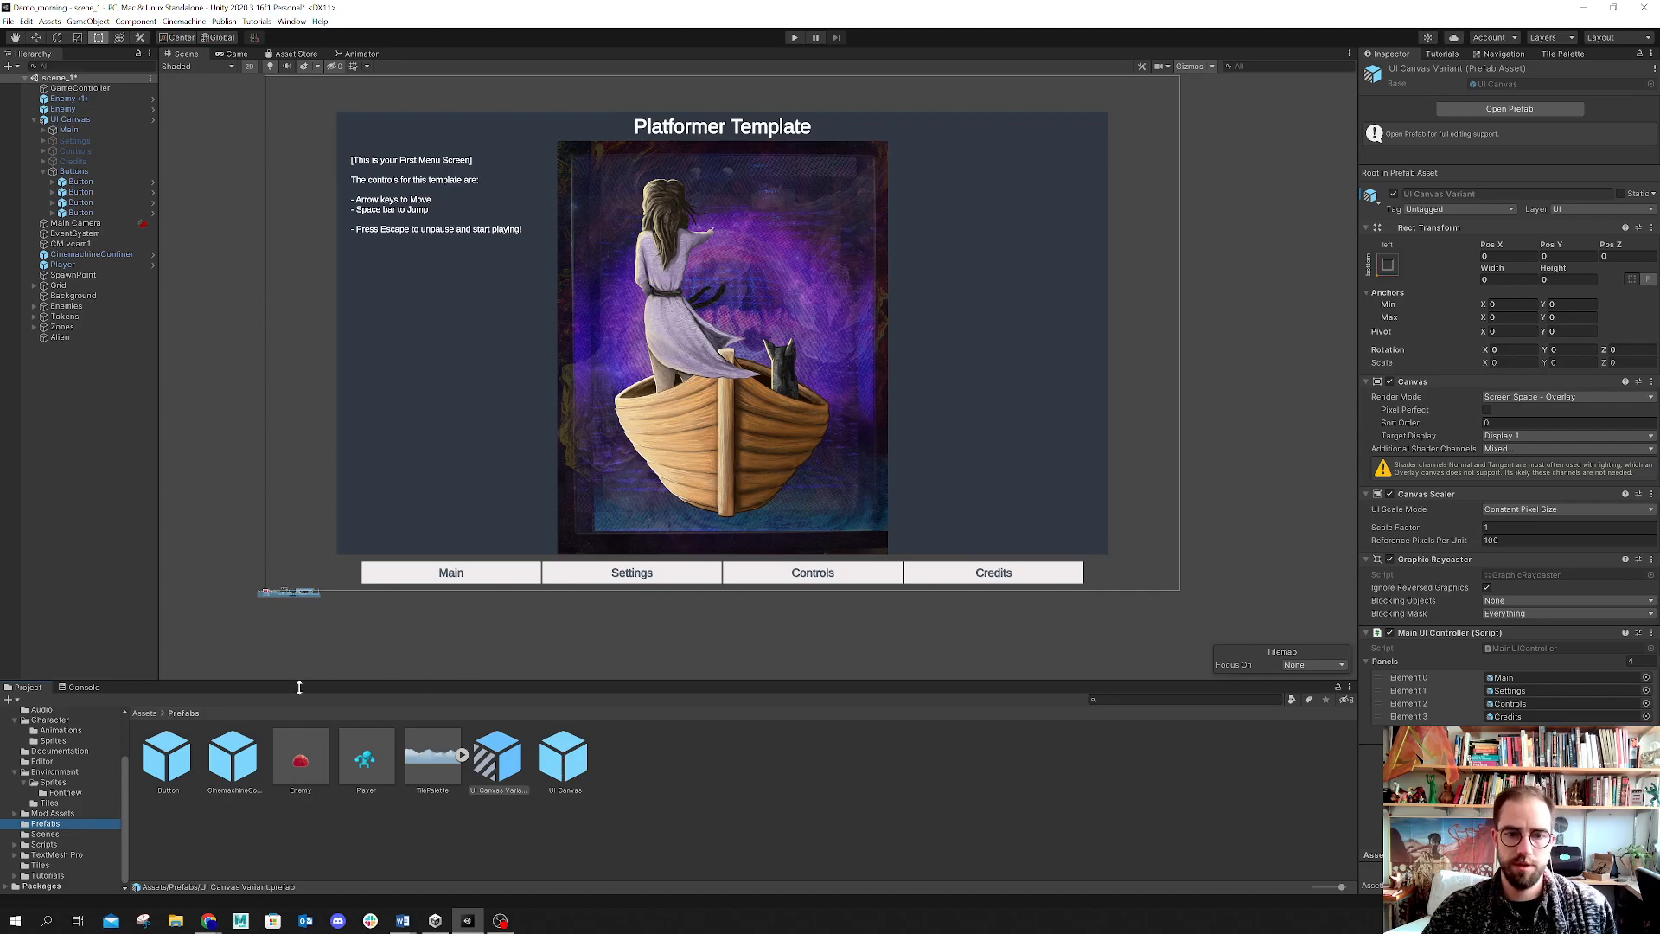
# Step: Inspect the new UI Canvas Variant prefab's components
pyautogui.click(509, 827)
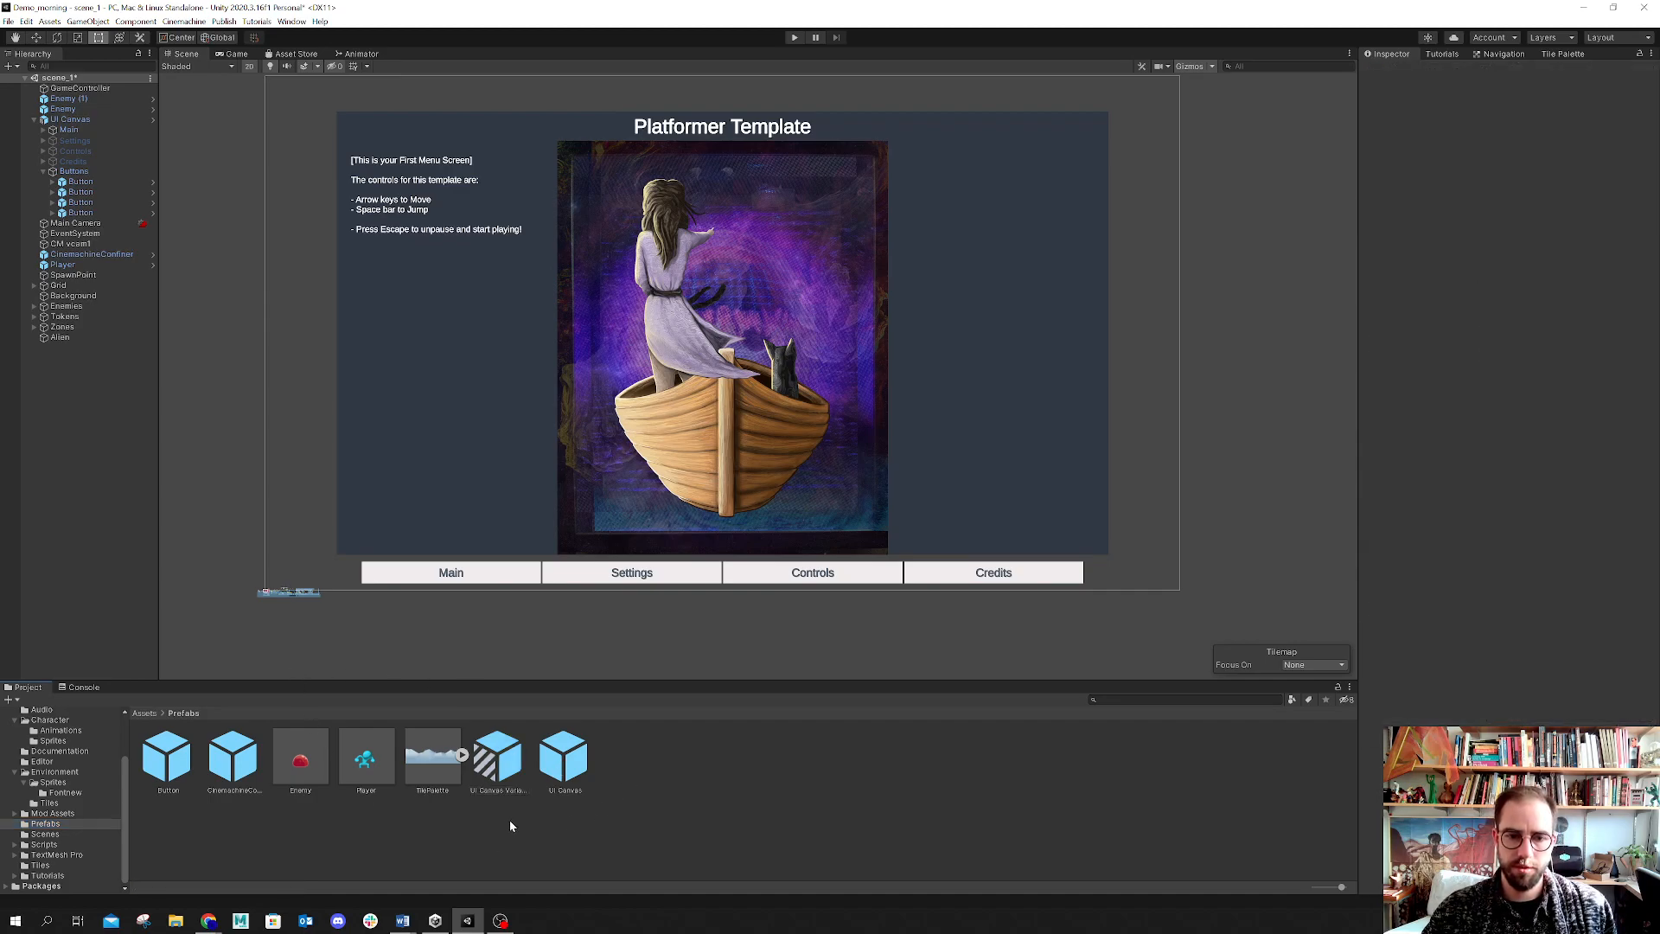
pyautogui.click(497, 768)
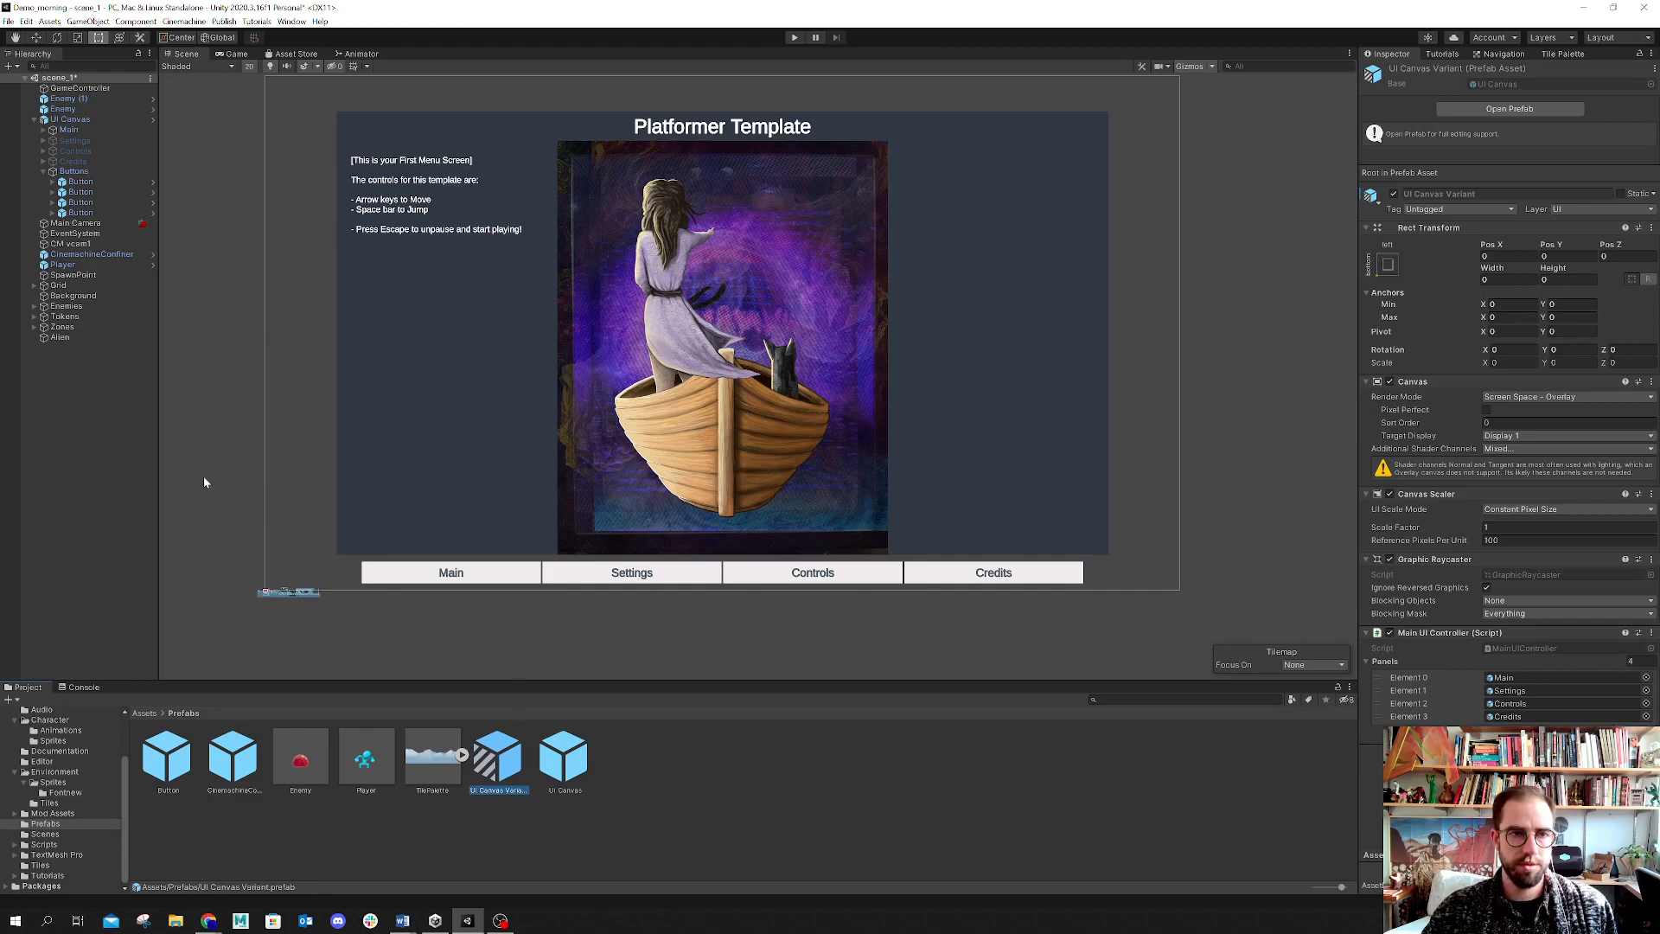
pyautogui.click(35, 121)
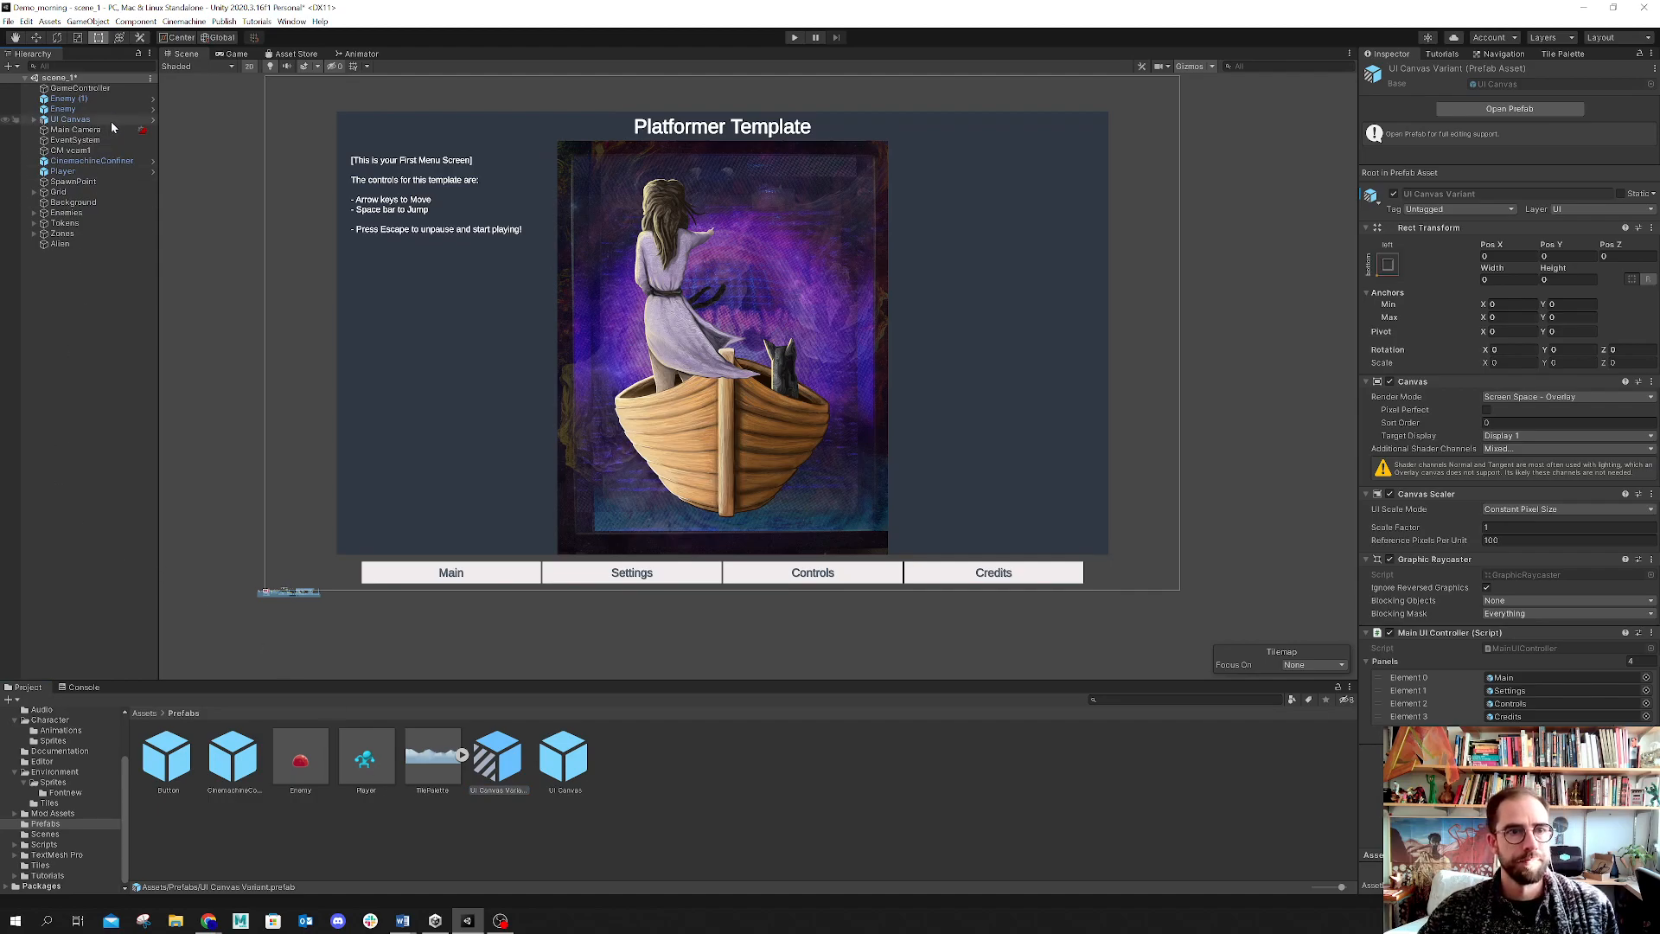
pyautogui.click(716, 847)
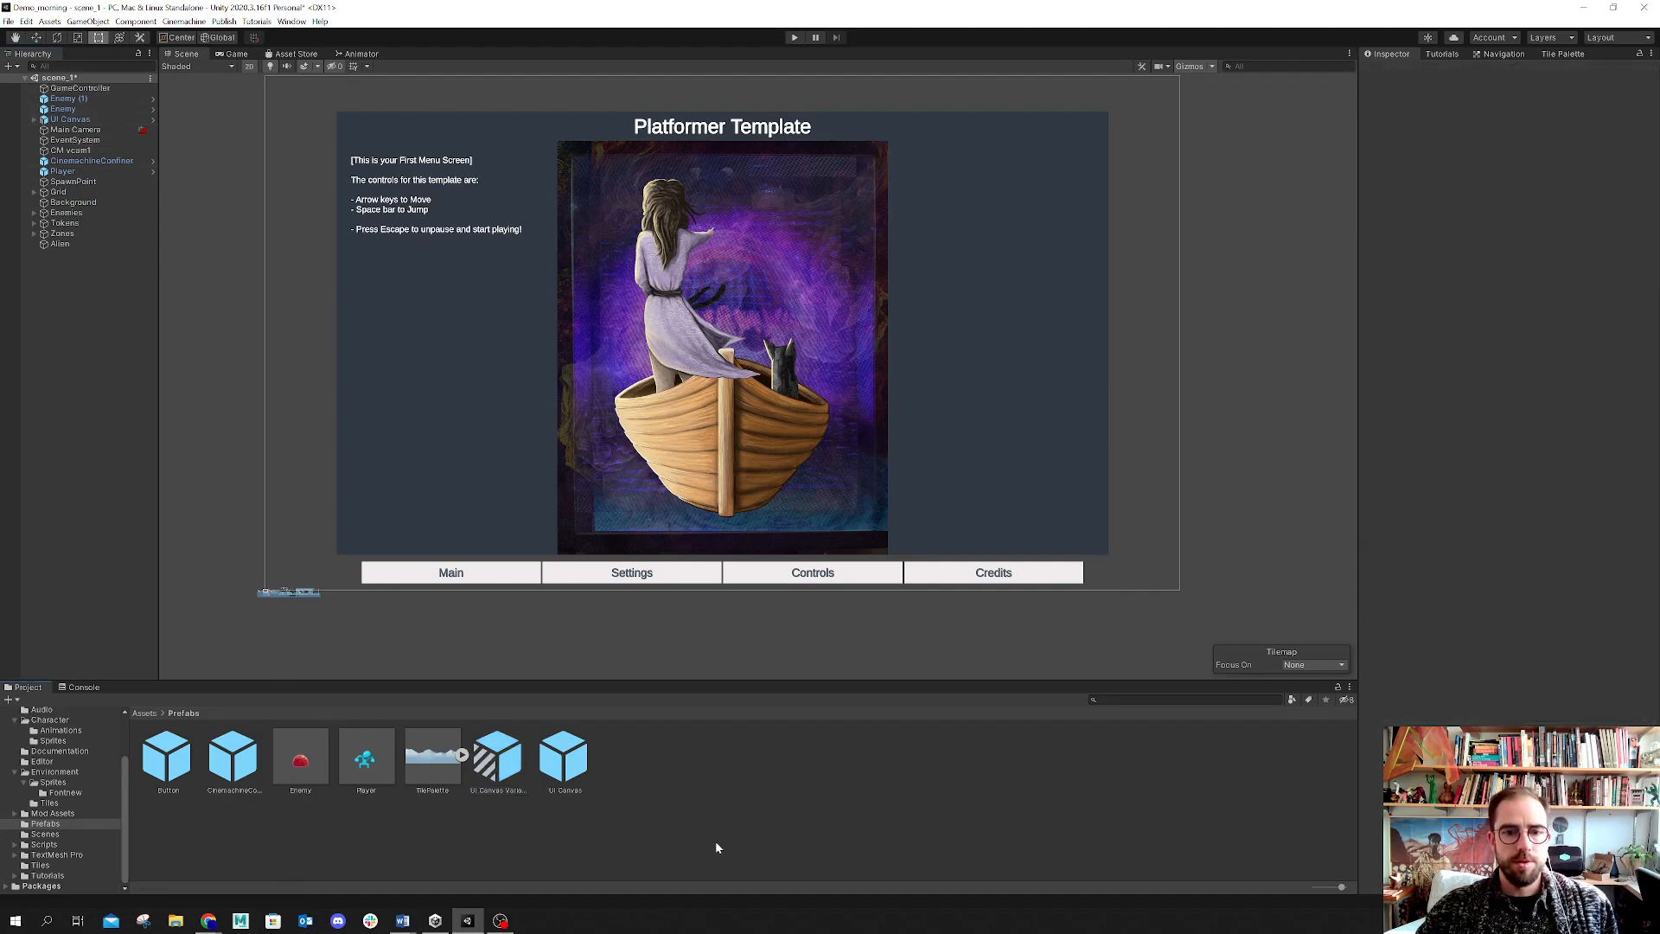
# Step: Save the scene and select the UI Canvas Variant prefab
pyautogui.click(26, 79)
pyautogui.click(7, 20)
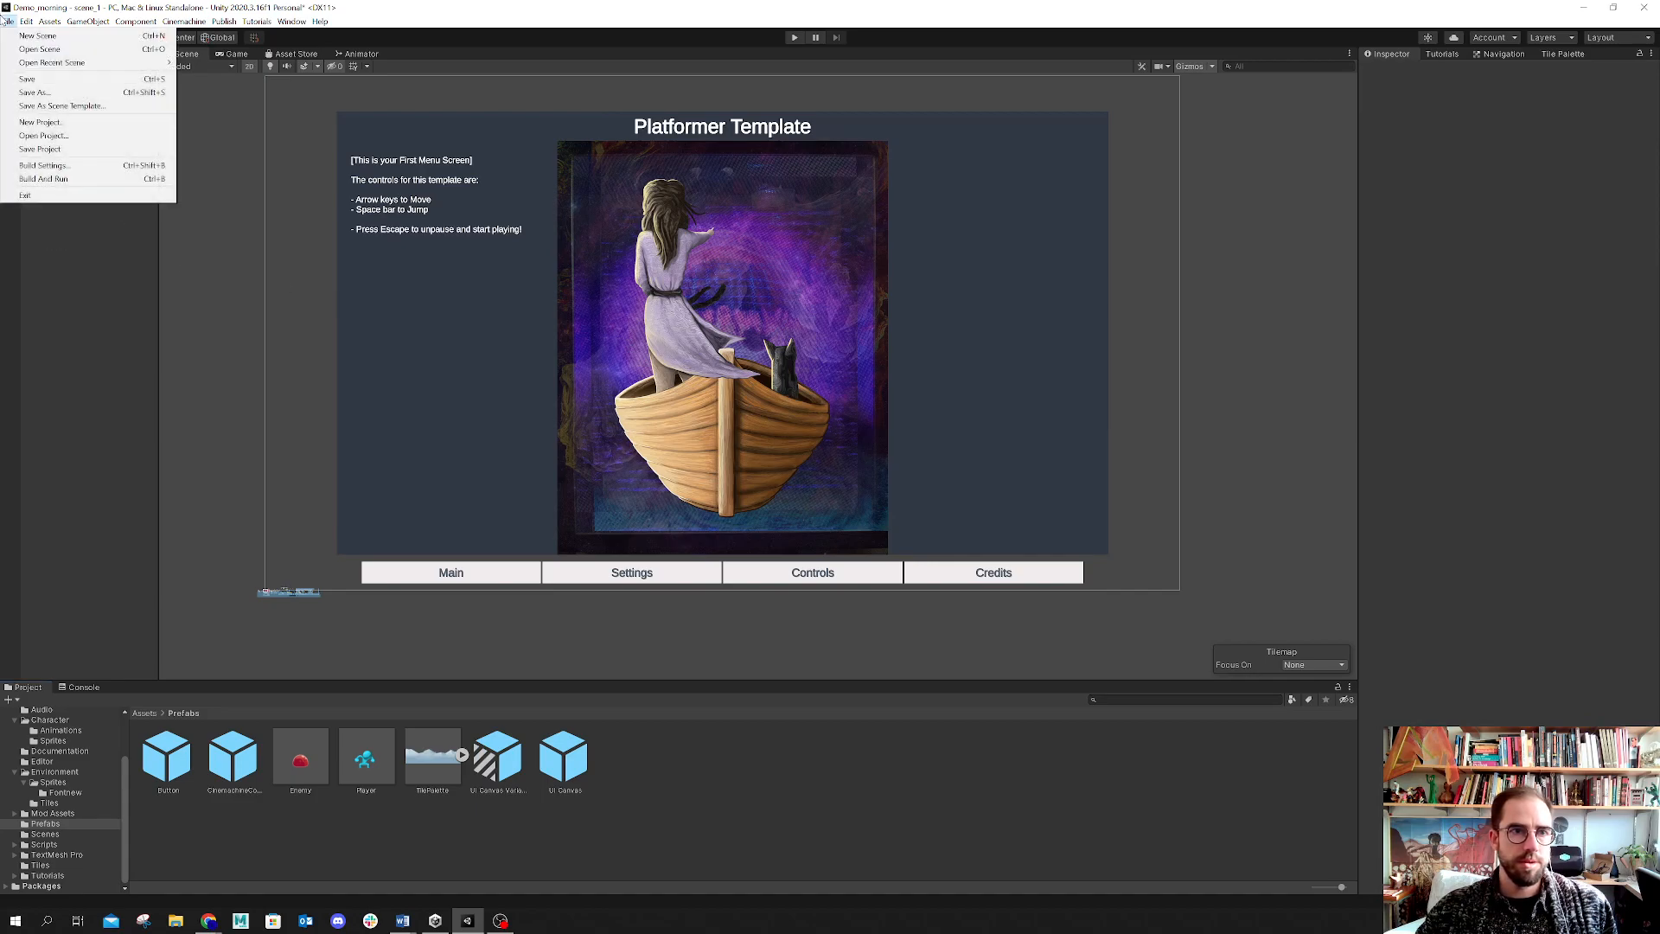
pyautogui.click(29, 79)
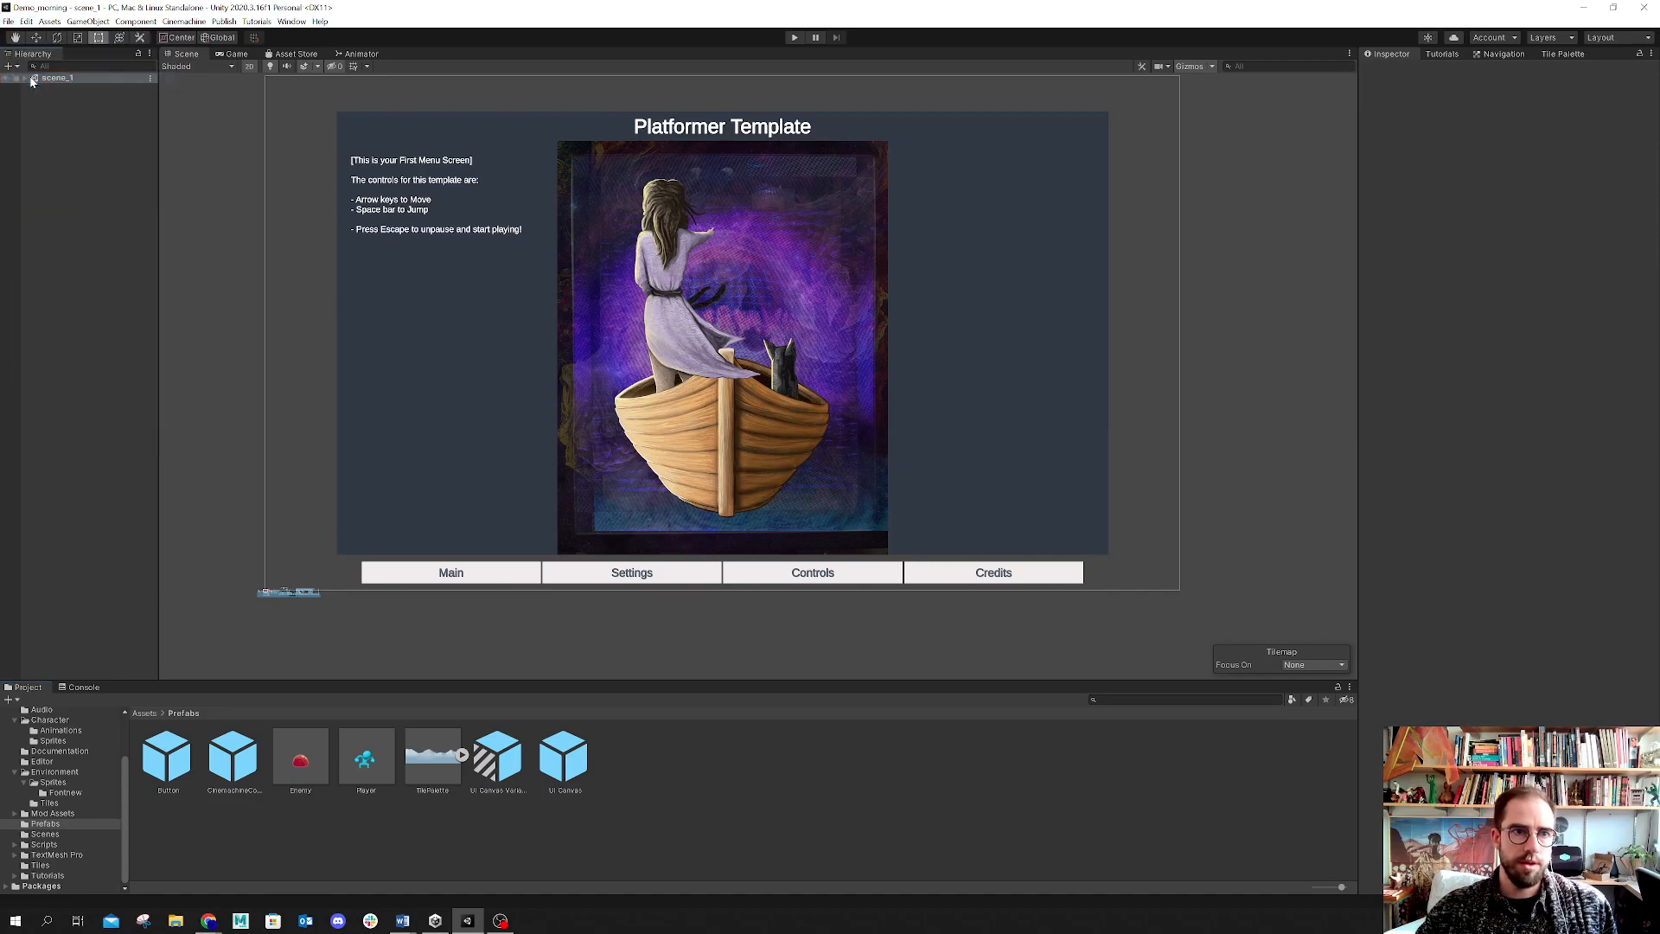
pyautogui.click(513, 767)
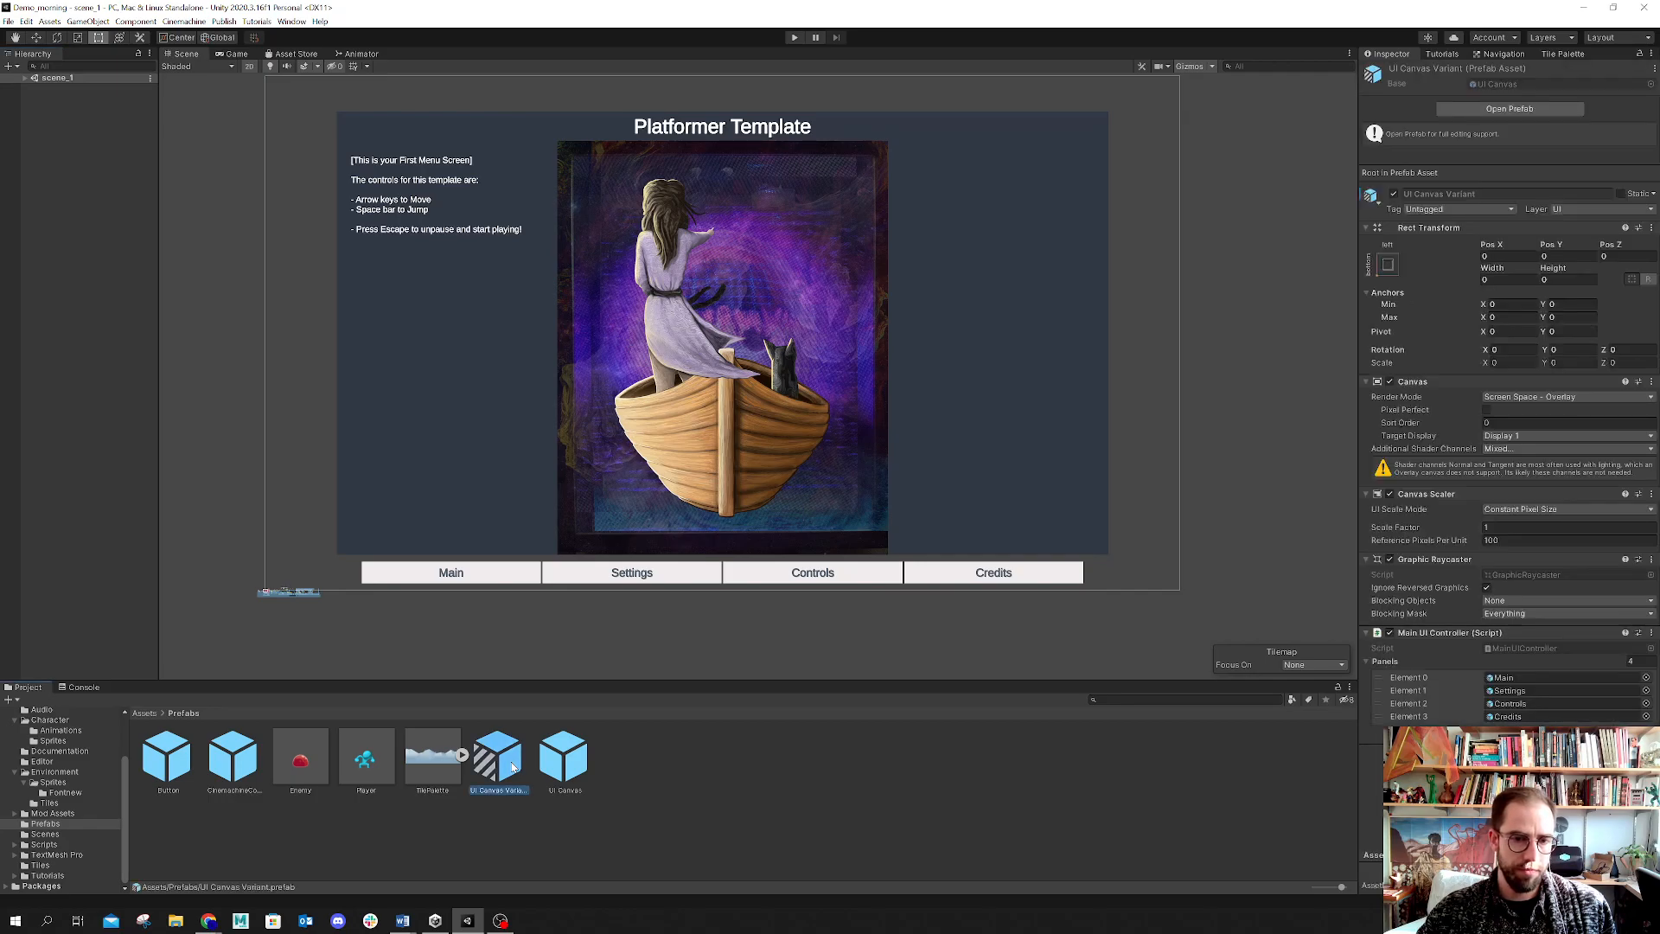
pyautogui.click(24, 77)
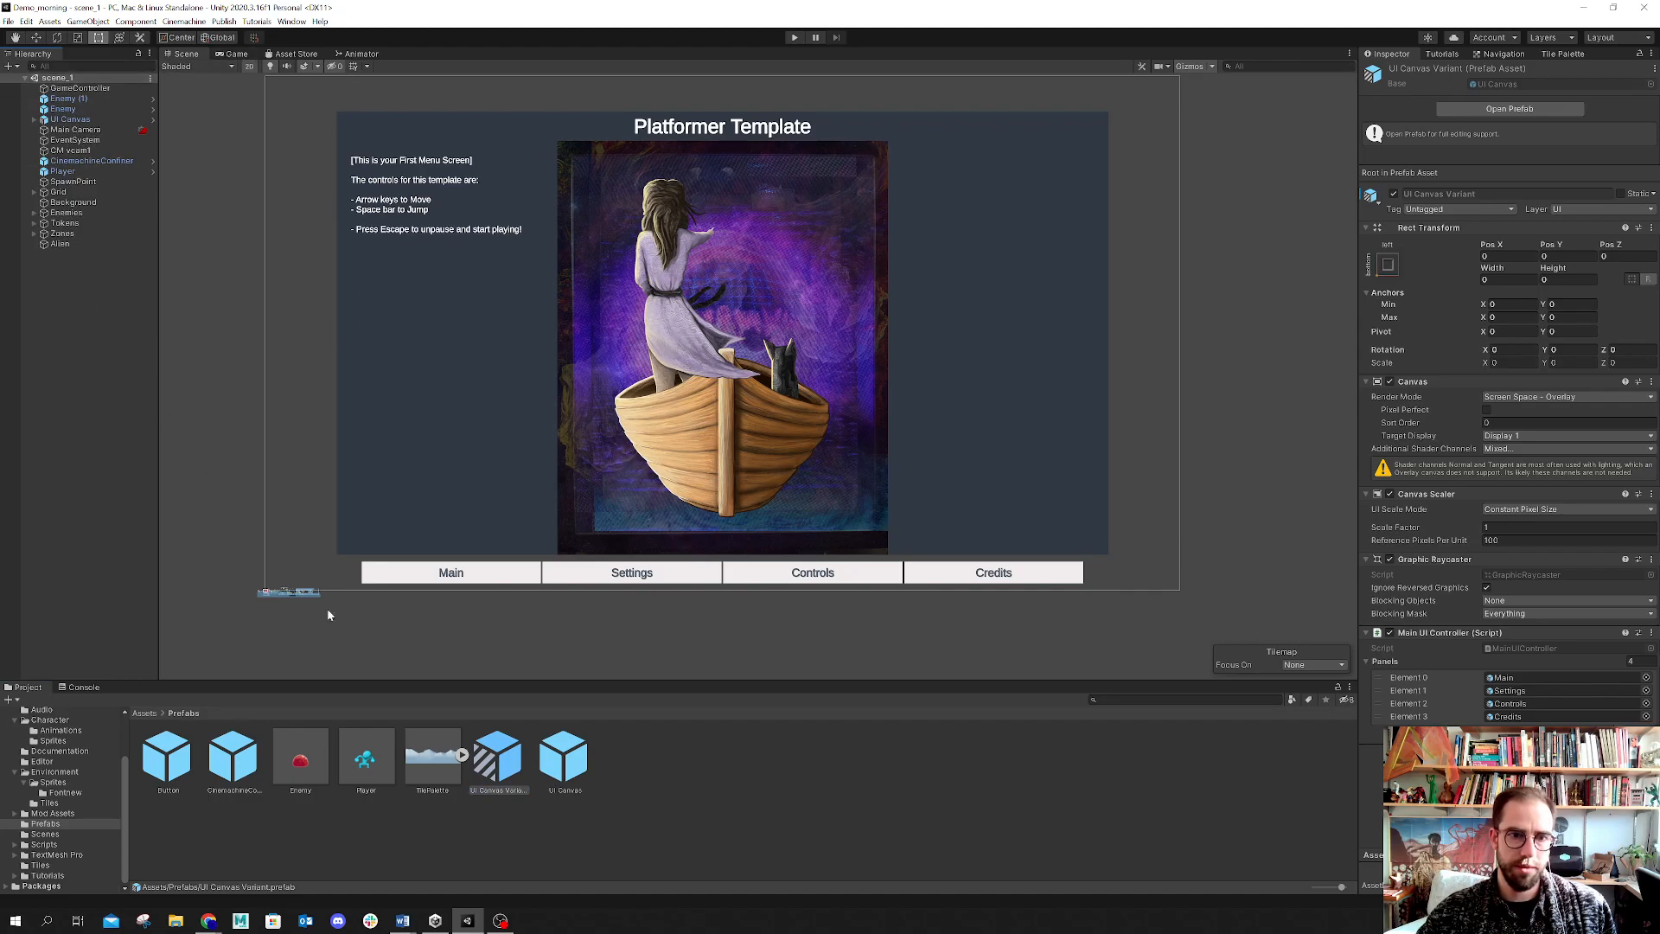
# Step: Examine the scene's UI Canvas hierarchy, expanding the canvas and its Main panel
pyautogui.scroll(5, 251, 614)
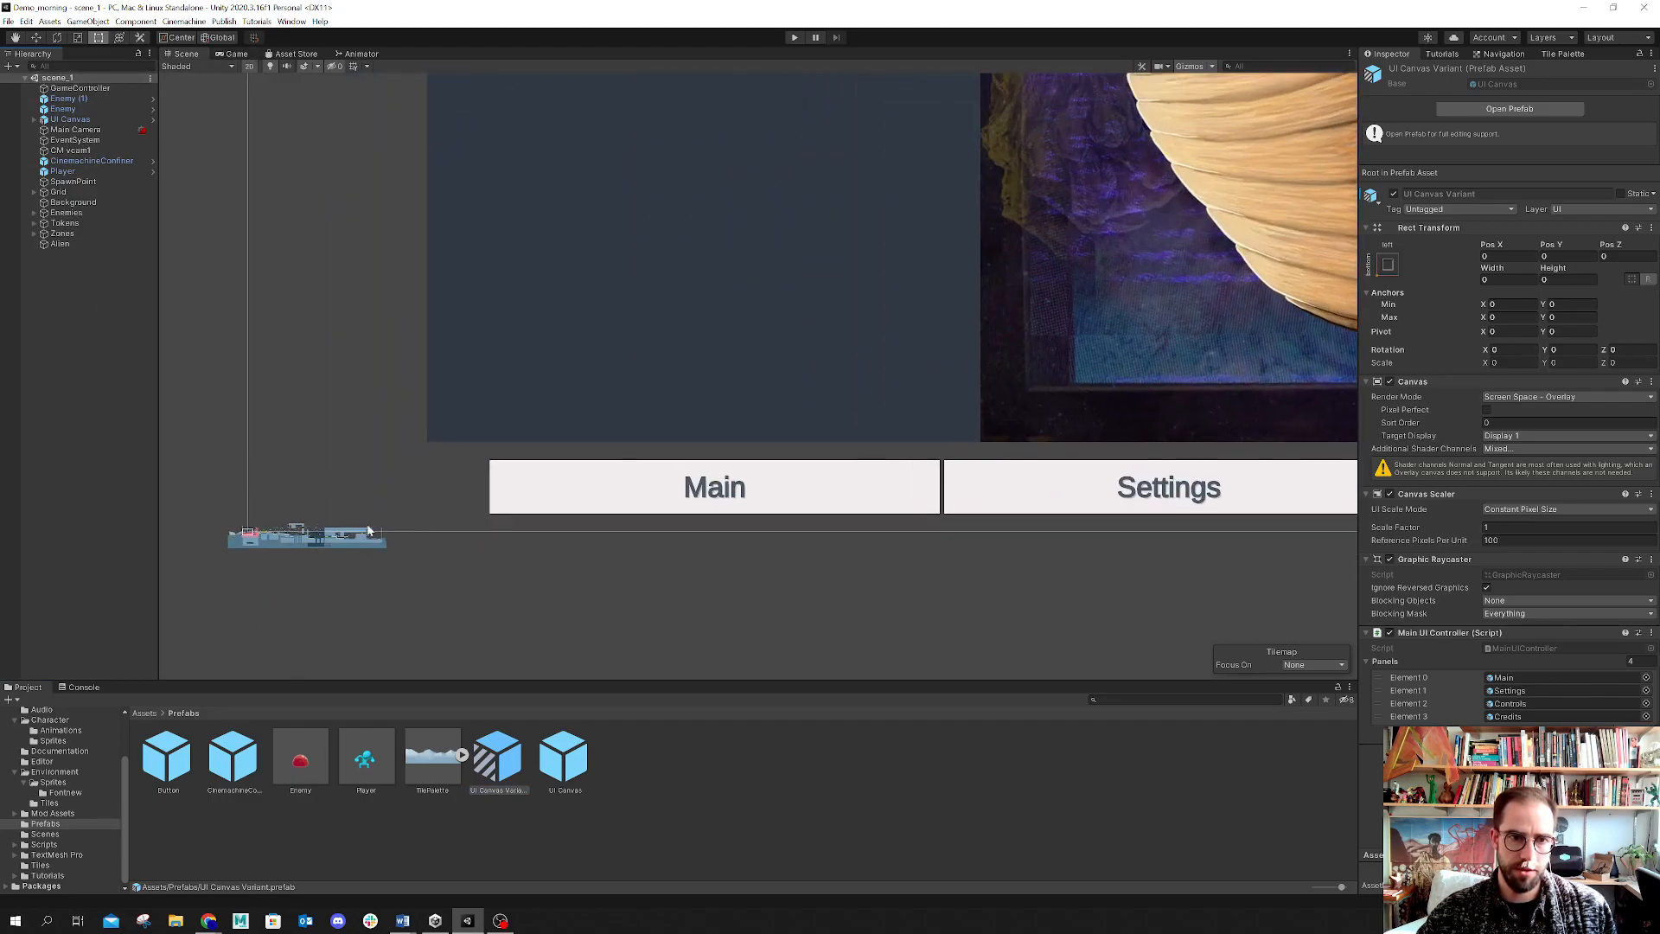
pyautogui.scroll(-6, 412, 544)
pyautogui.moveTo(515, 449); pyautogui.dragTo(431, 525, button='middle')
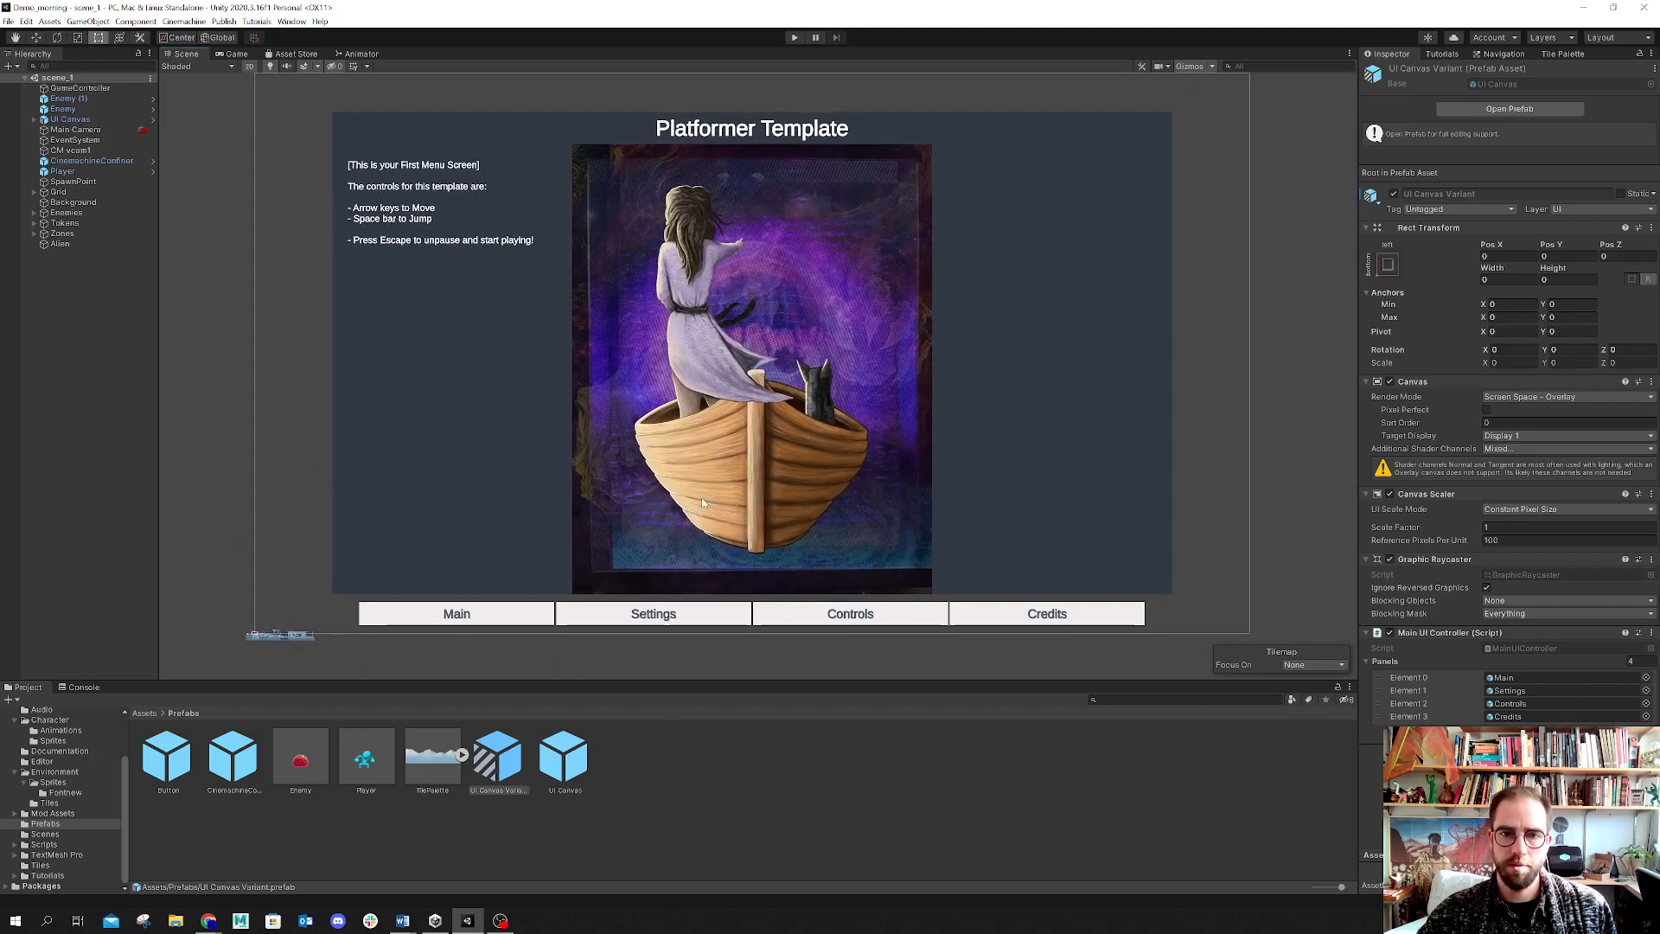
pyautogui.click(35, 120)
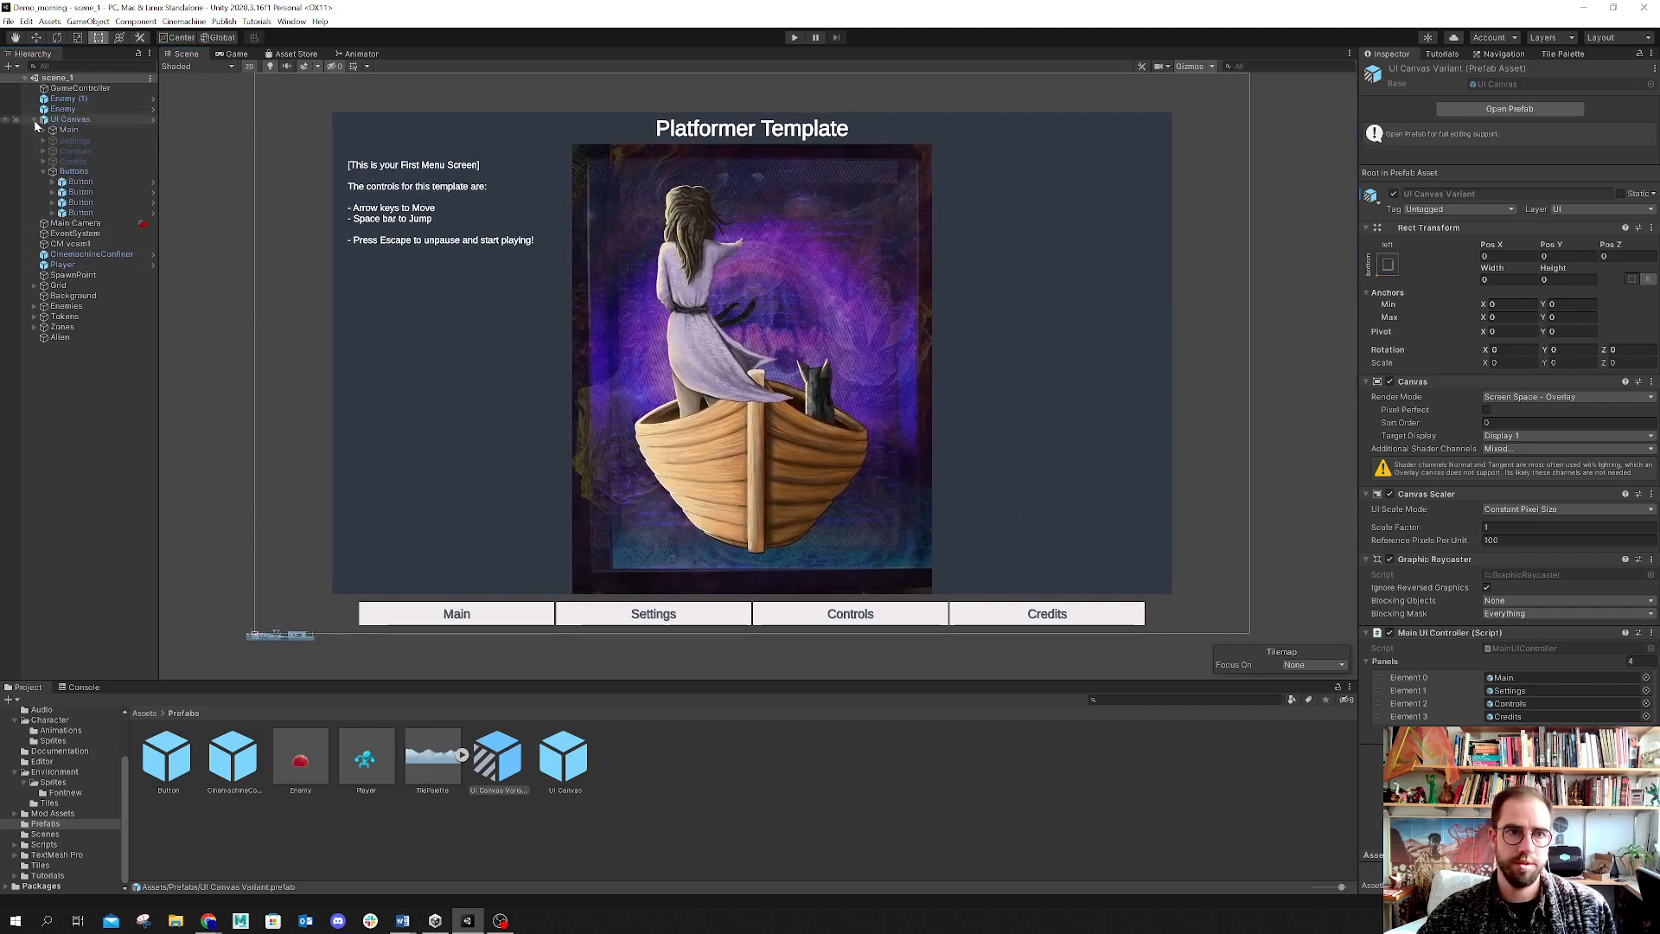
pyautogui.click(43, 130)
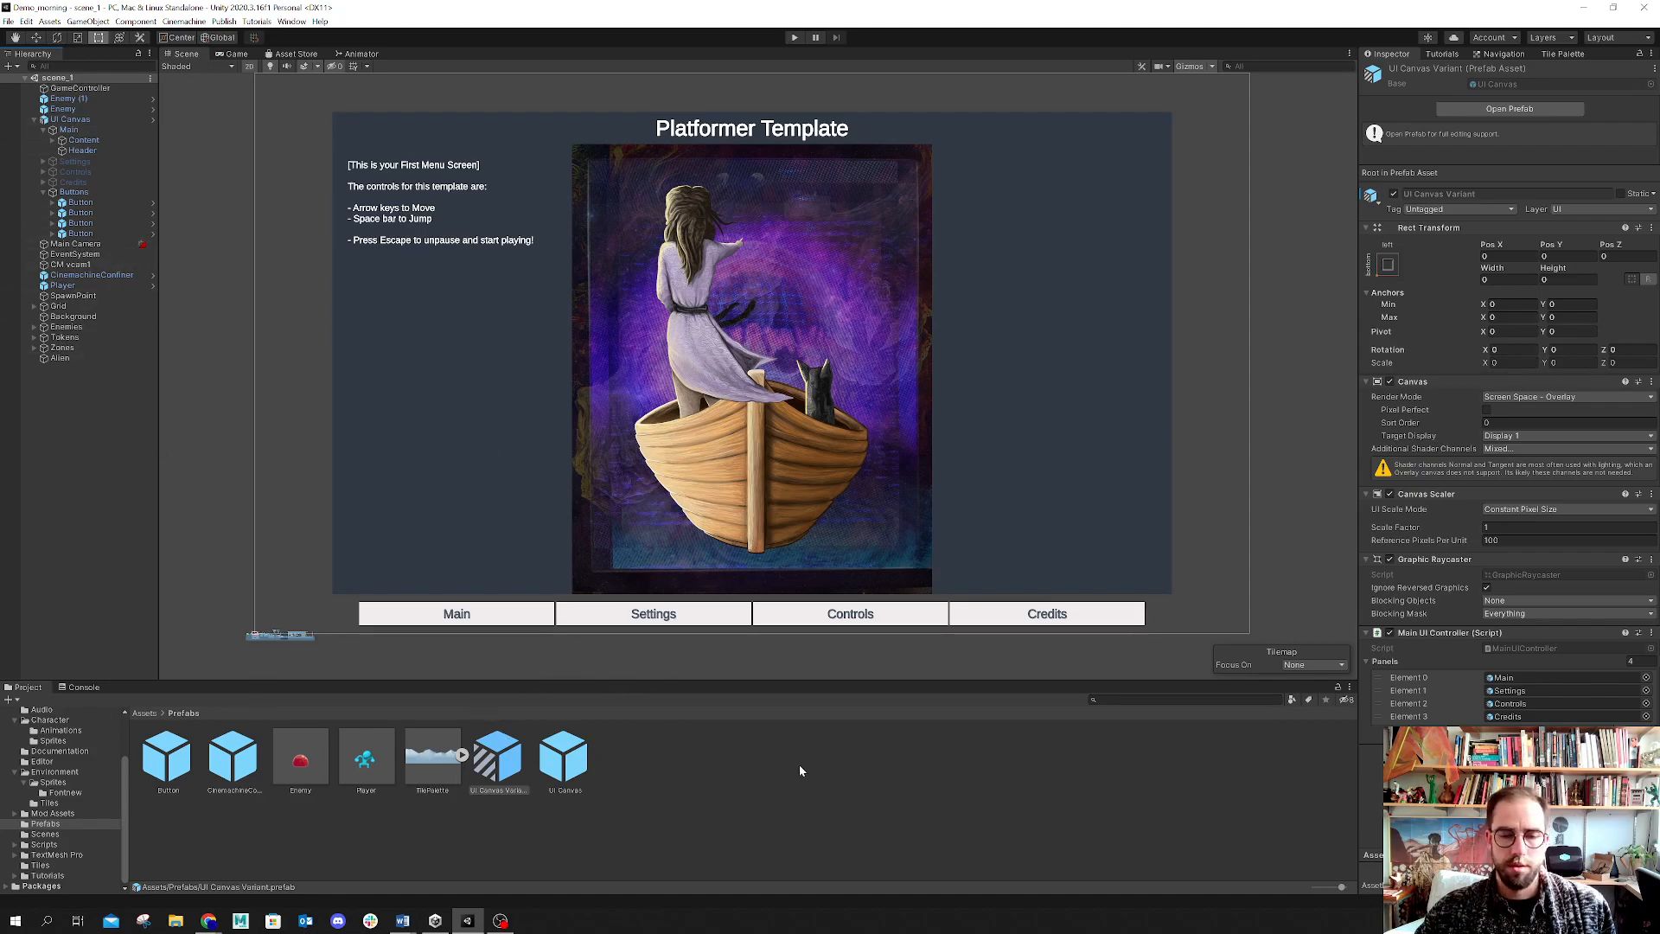
# Step: Open the UI Canvas Variant prefab in prefab editing mode
pyautogui.doubleClick(483, 774)
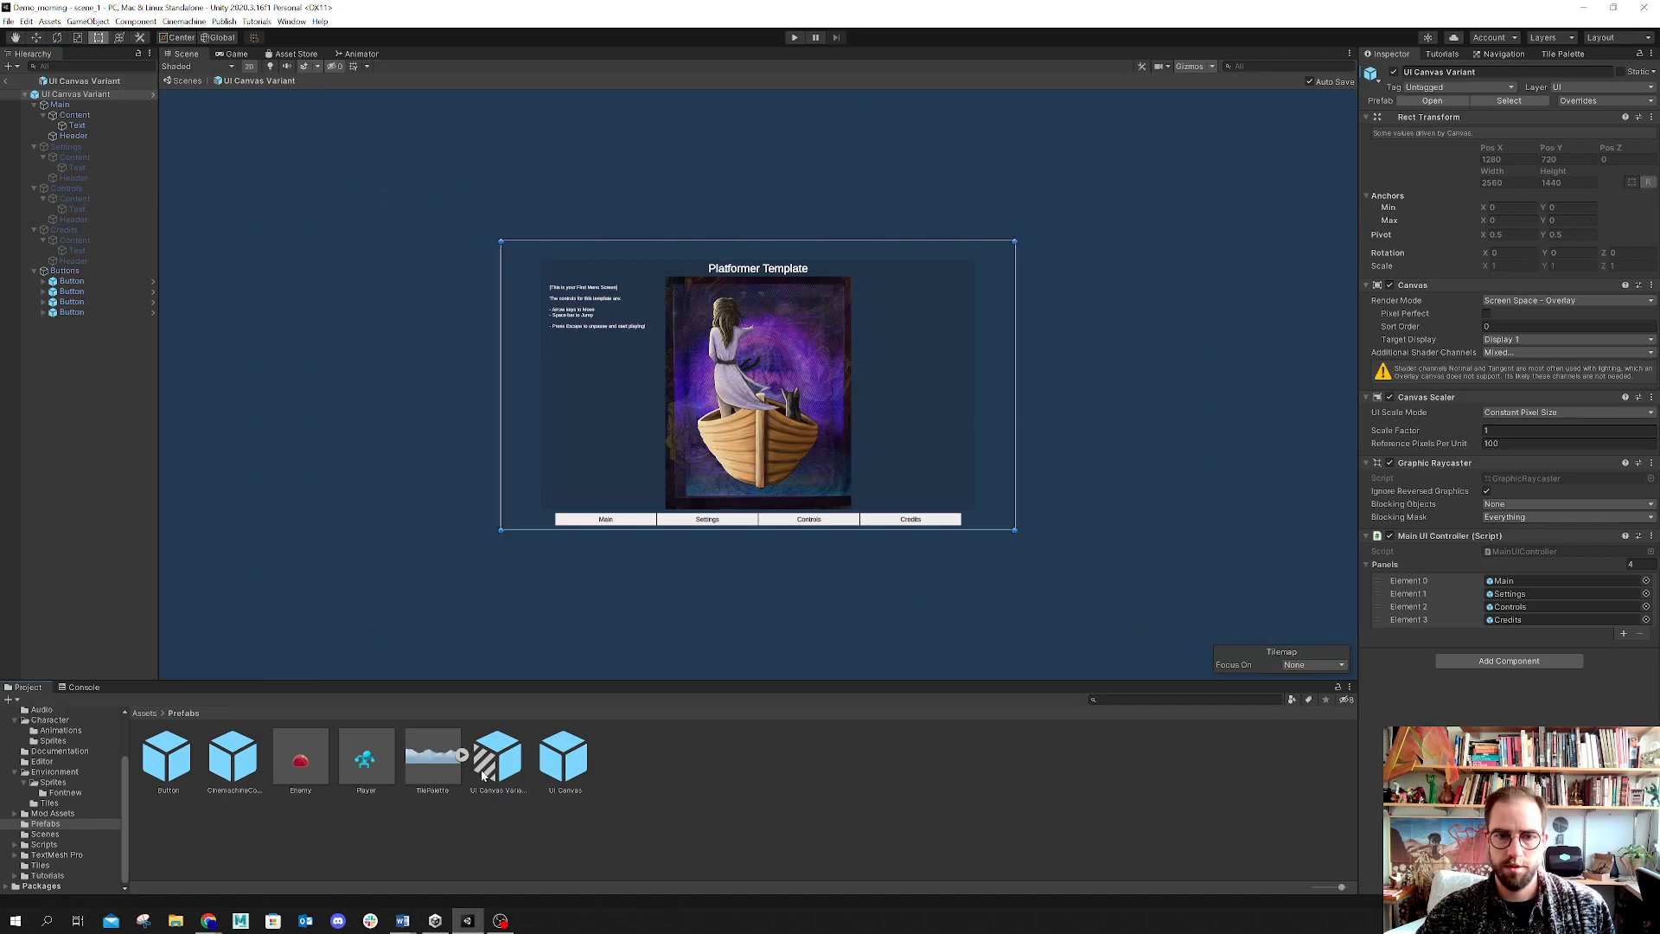
pyautogui.click(5, 80)
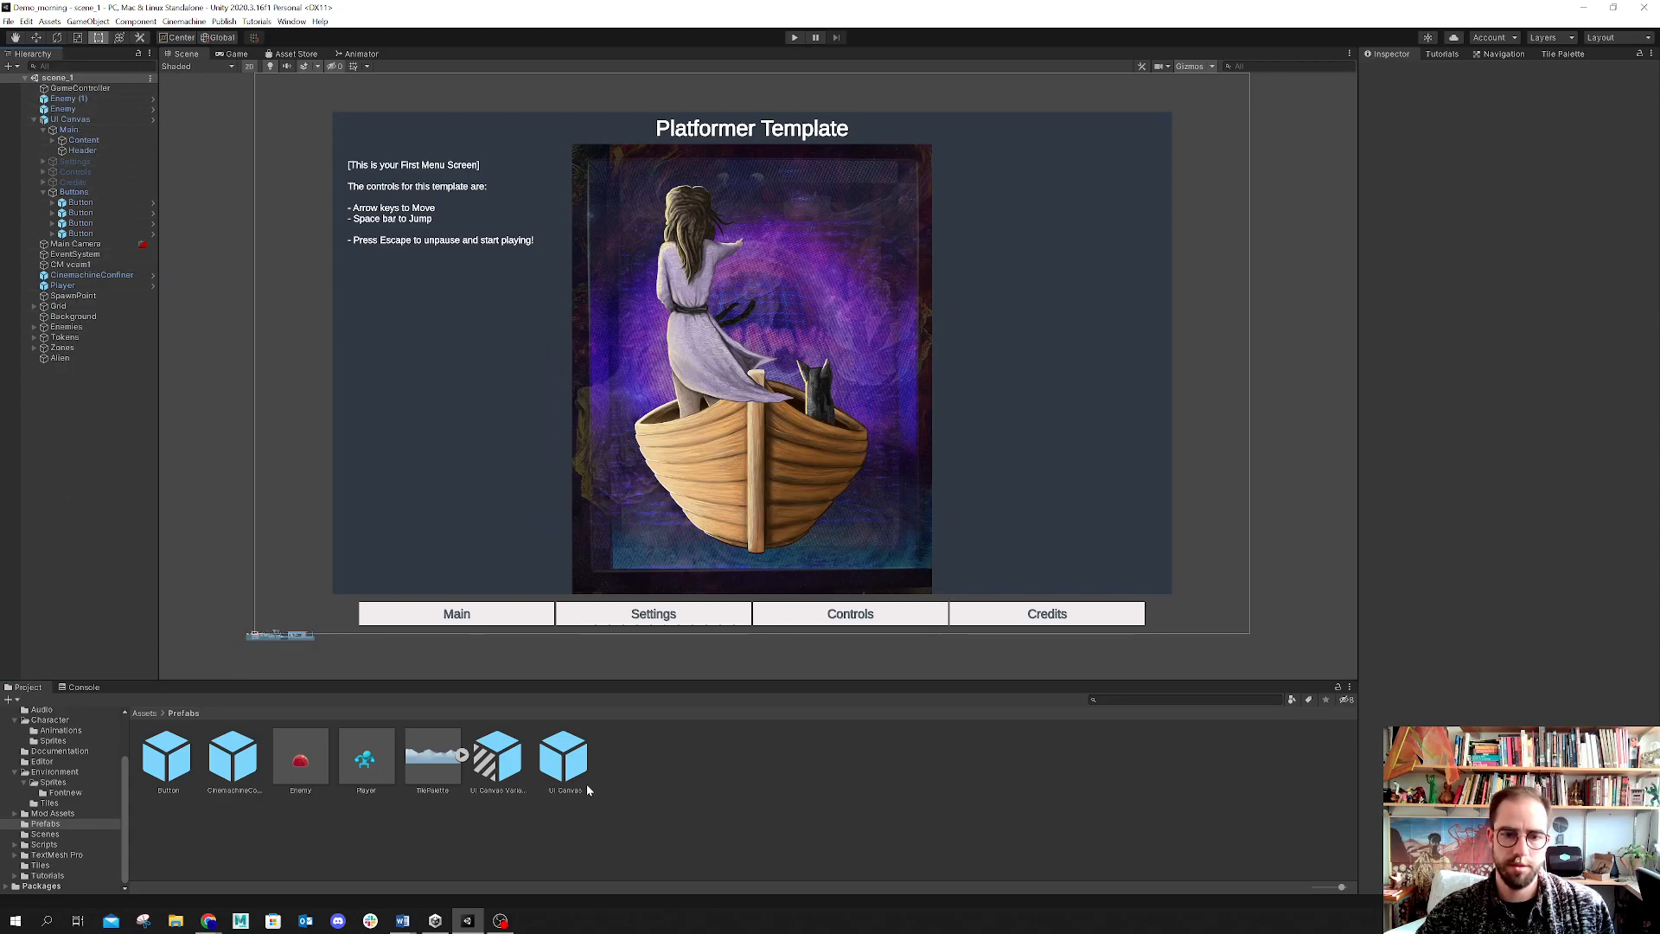
pyautogui.doubleClick(508, 769)
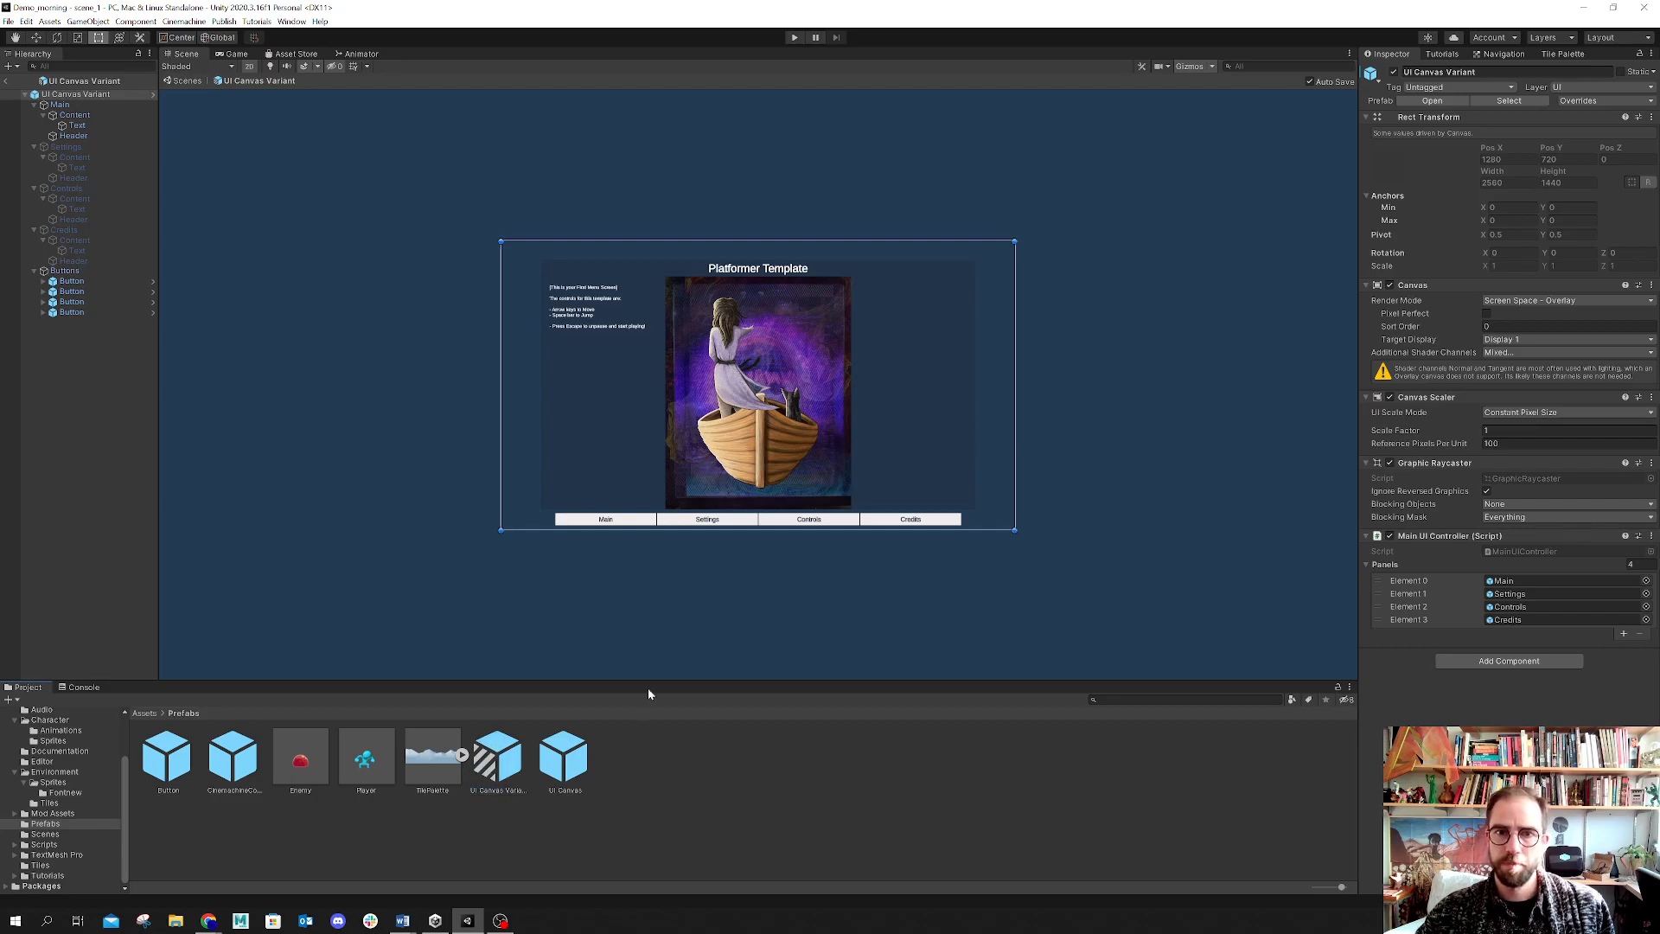
pyautogui.scroll(2, 574, 455)
pyautogui.scroll(2, 609, 469)
pyautogui.scroll(2, 856, 398)
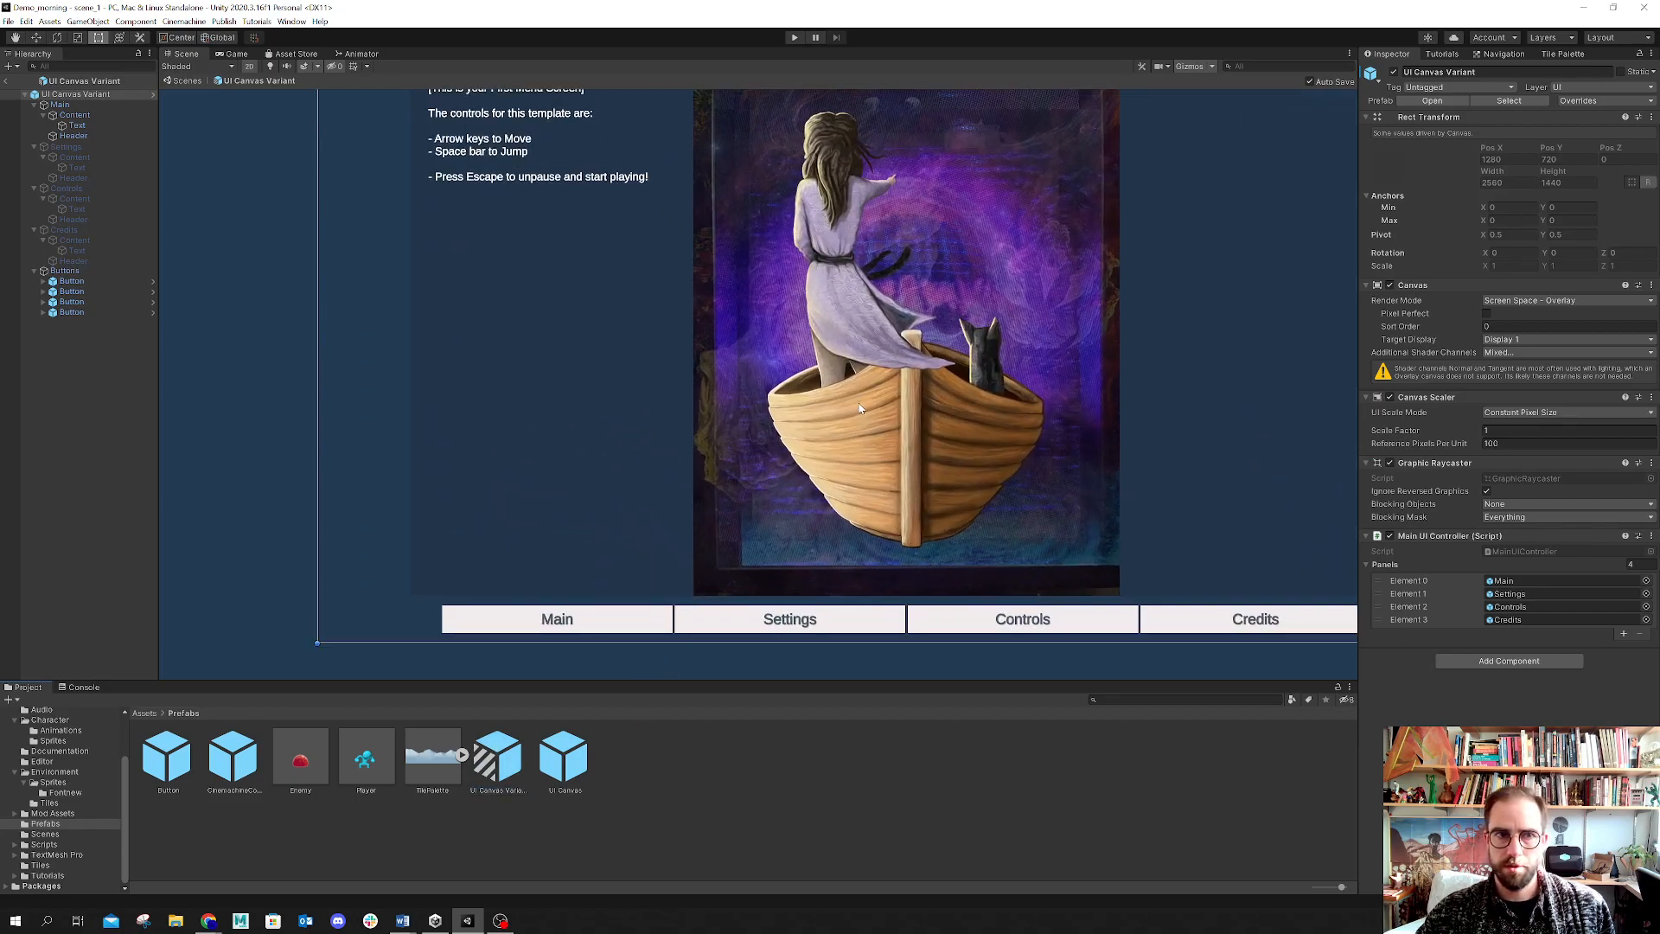
# Step: Browse the prefab's hierarchy by collapsing and expanding its panels and the Buttons group
pyautogui.click(33, 105)
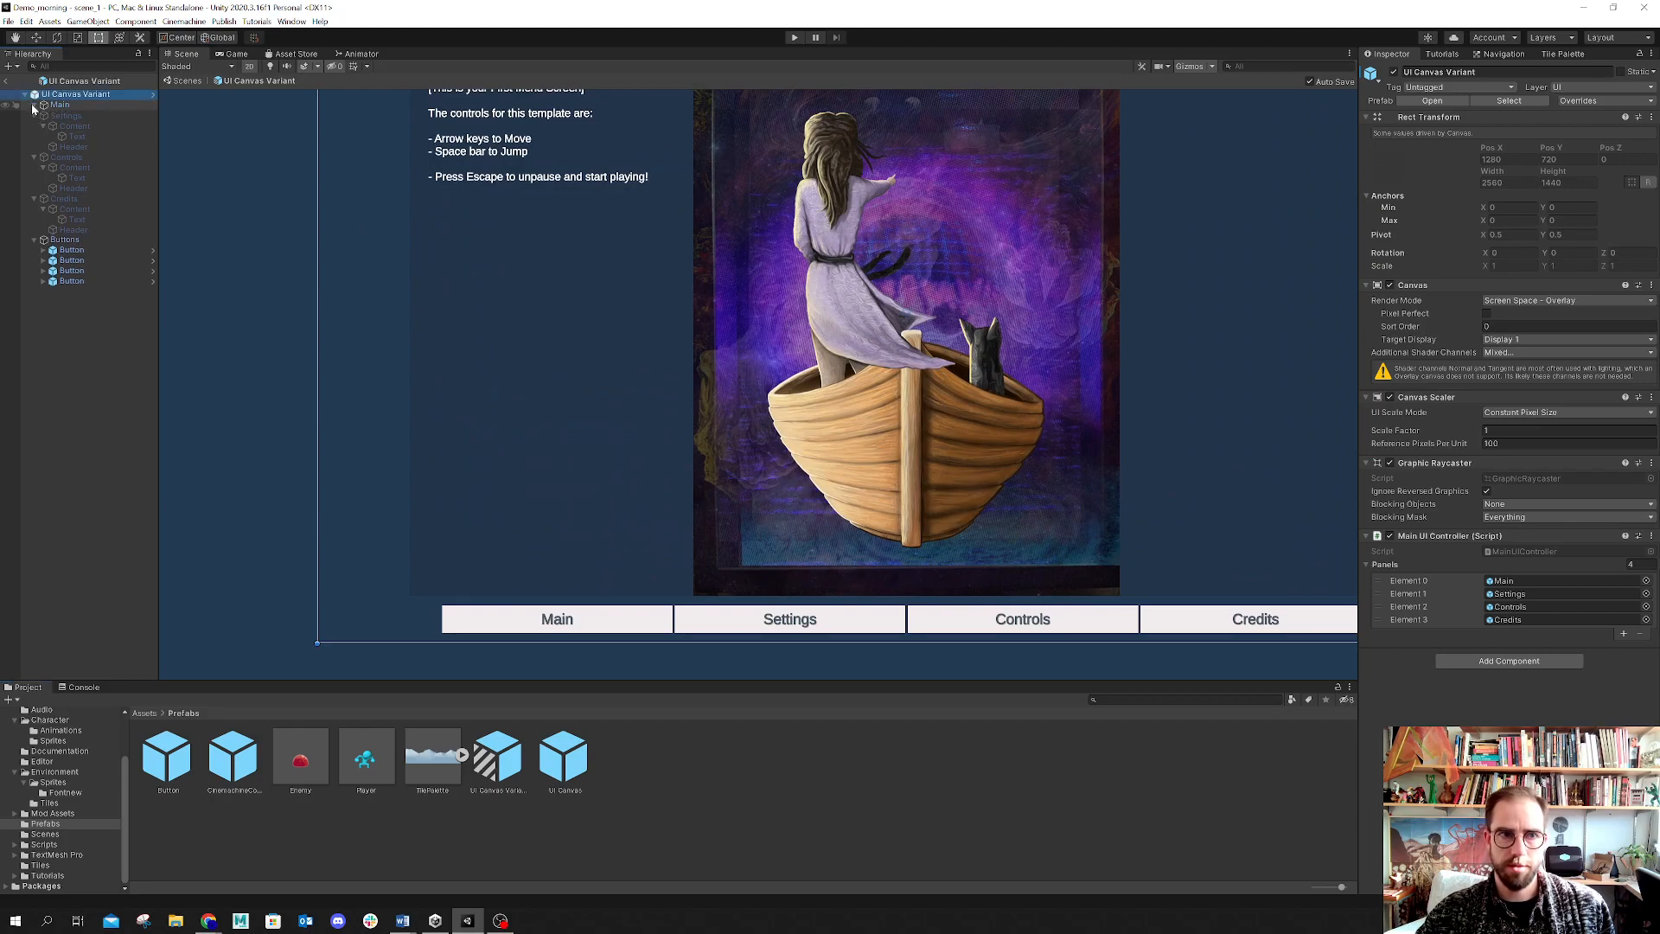
pyautogui.click(35, 116)
pyautogui.click(33, 126)
pyautogui.click(33, 136)
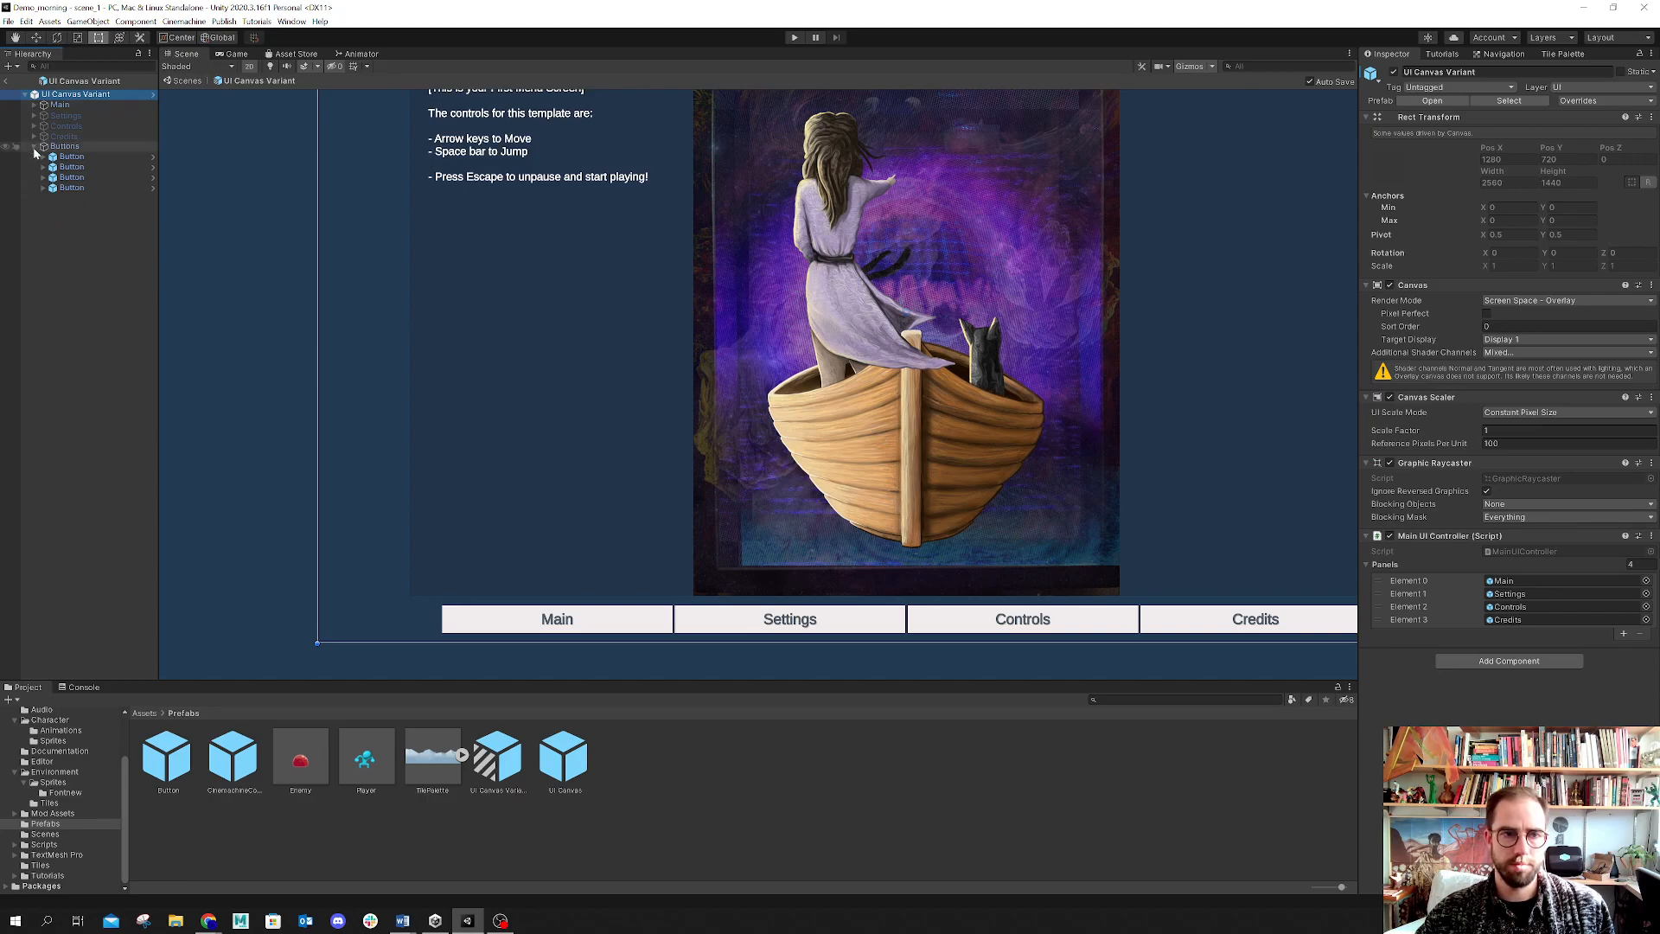
pyautogui.click(33, 147)
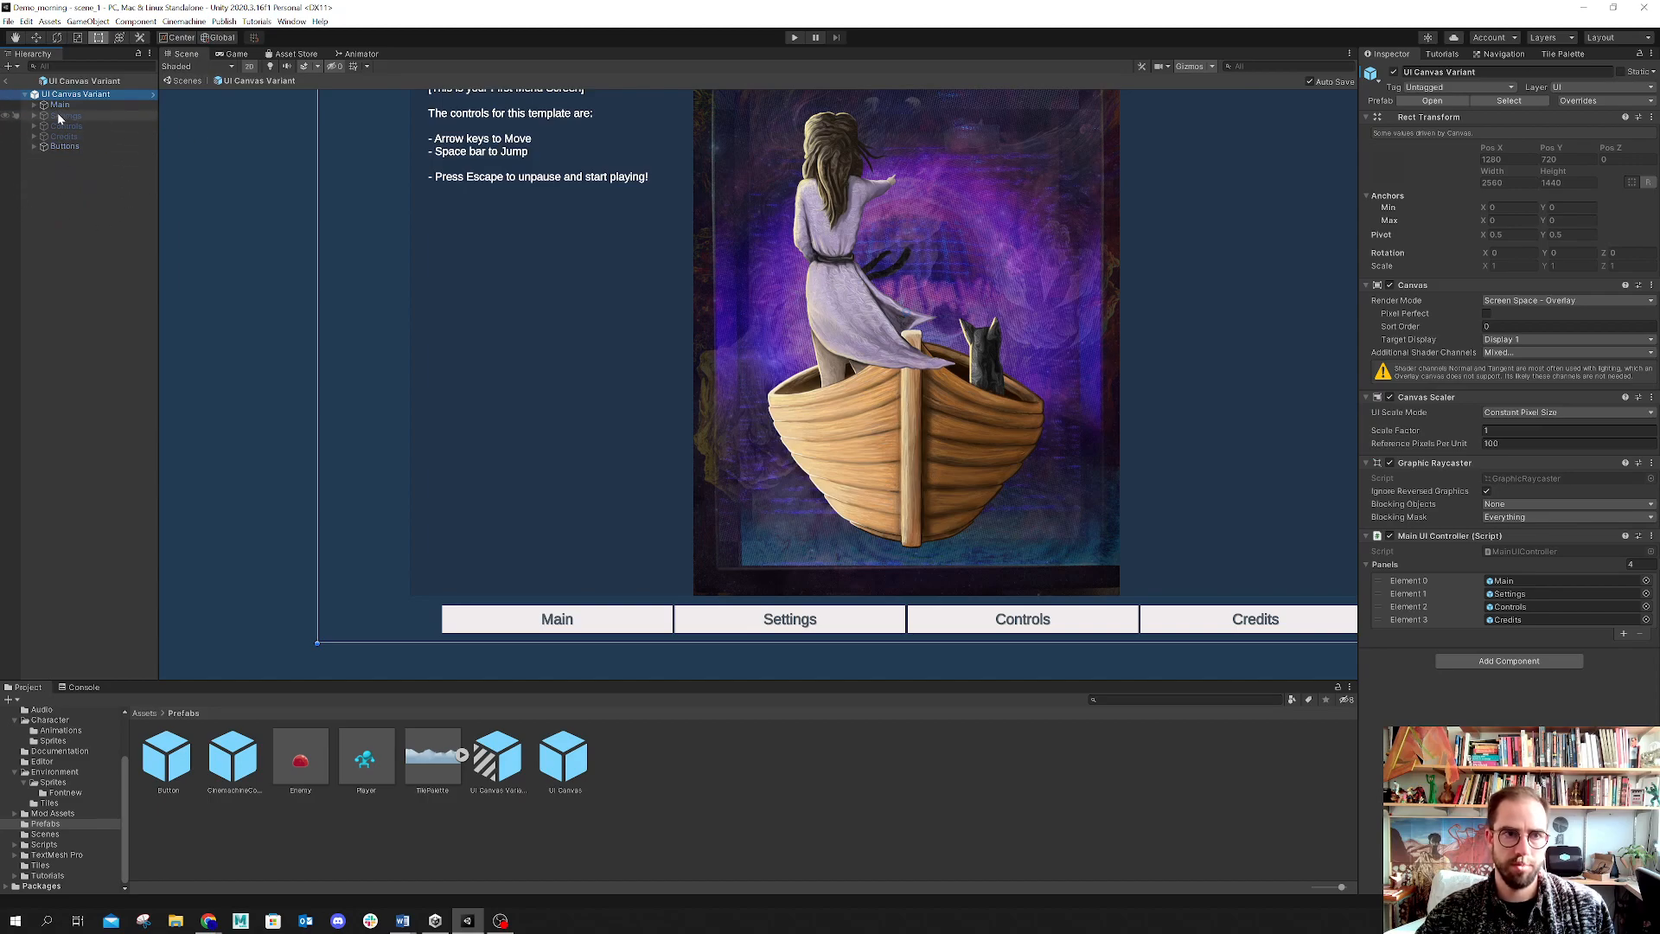
pyautogui.click(26, 95)
pyautogui.click(25, 96)
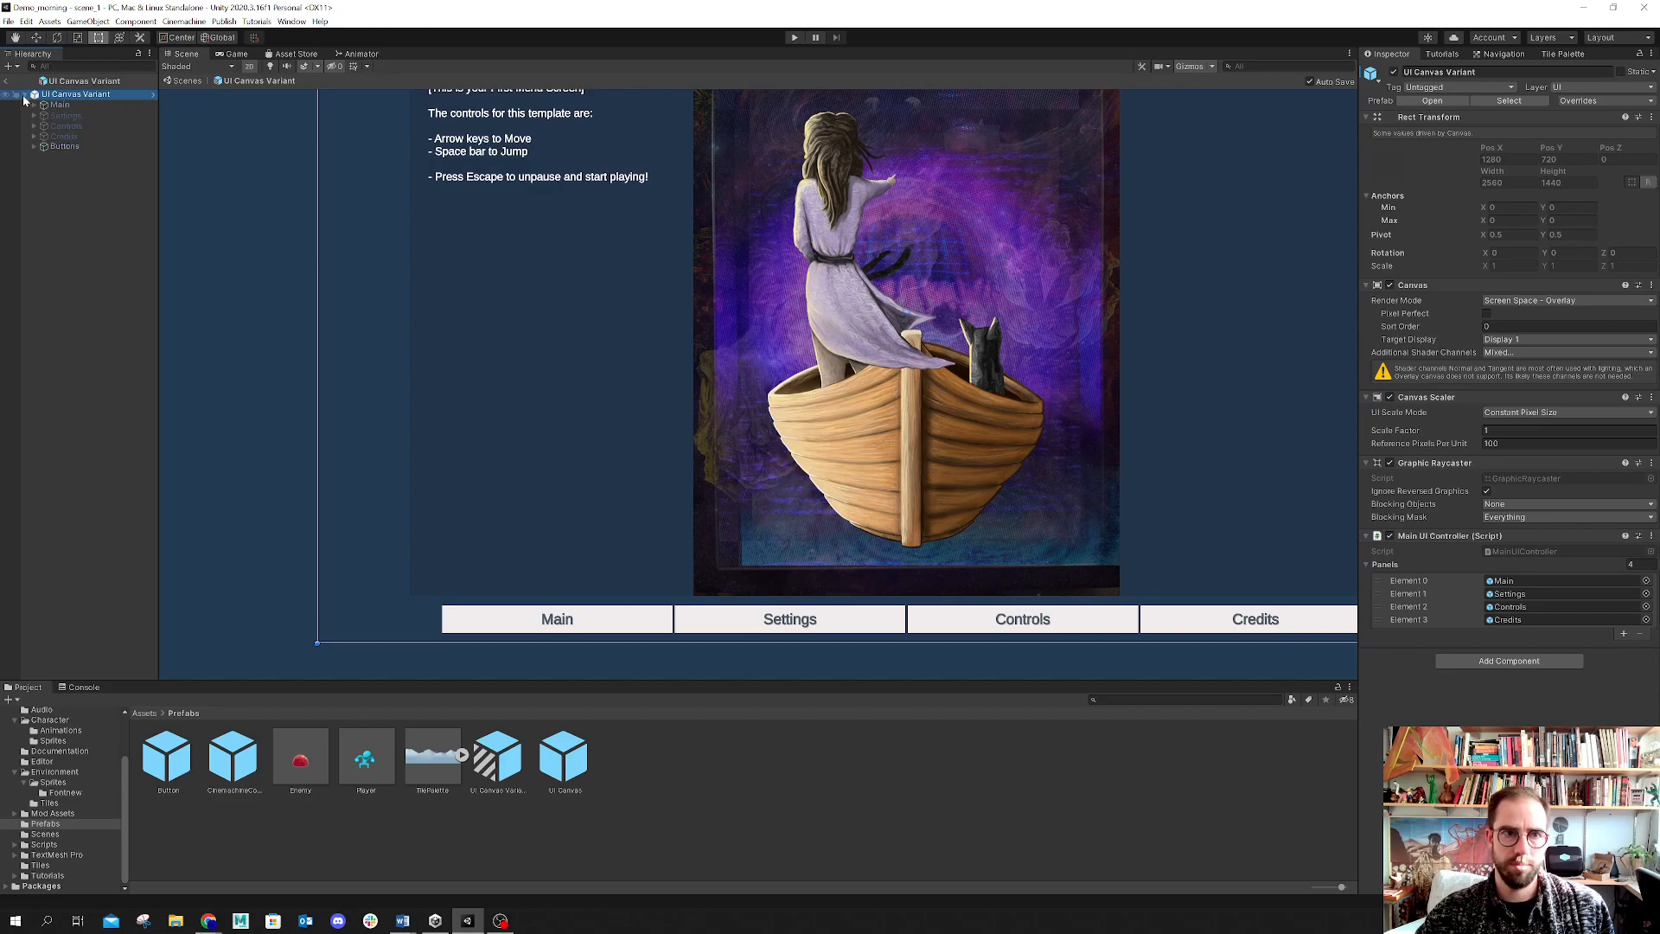
pyautogui.click(43, 146)
pyautogui.click(33, 146)
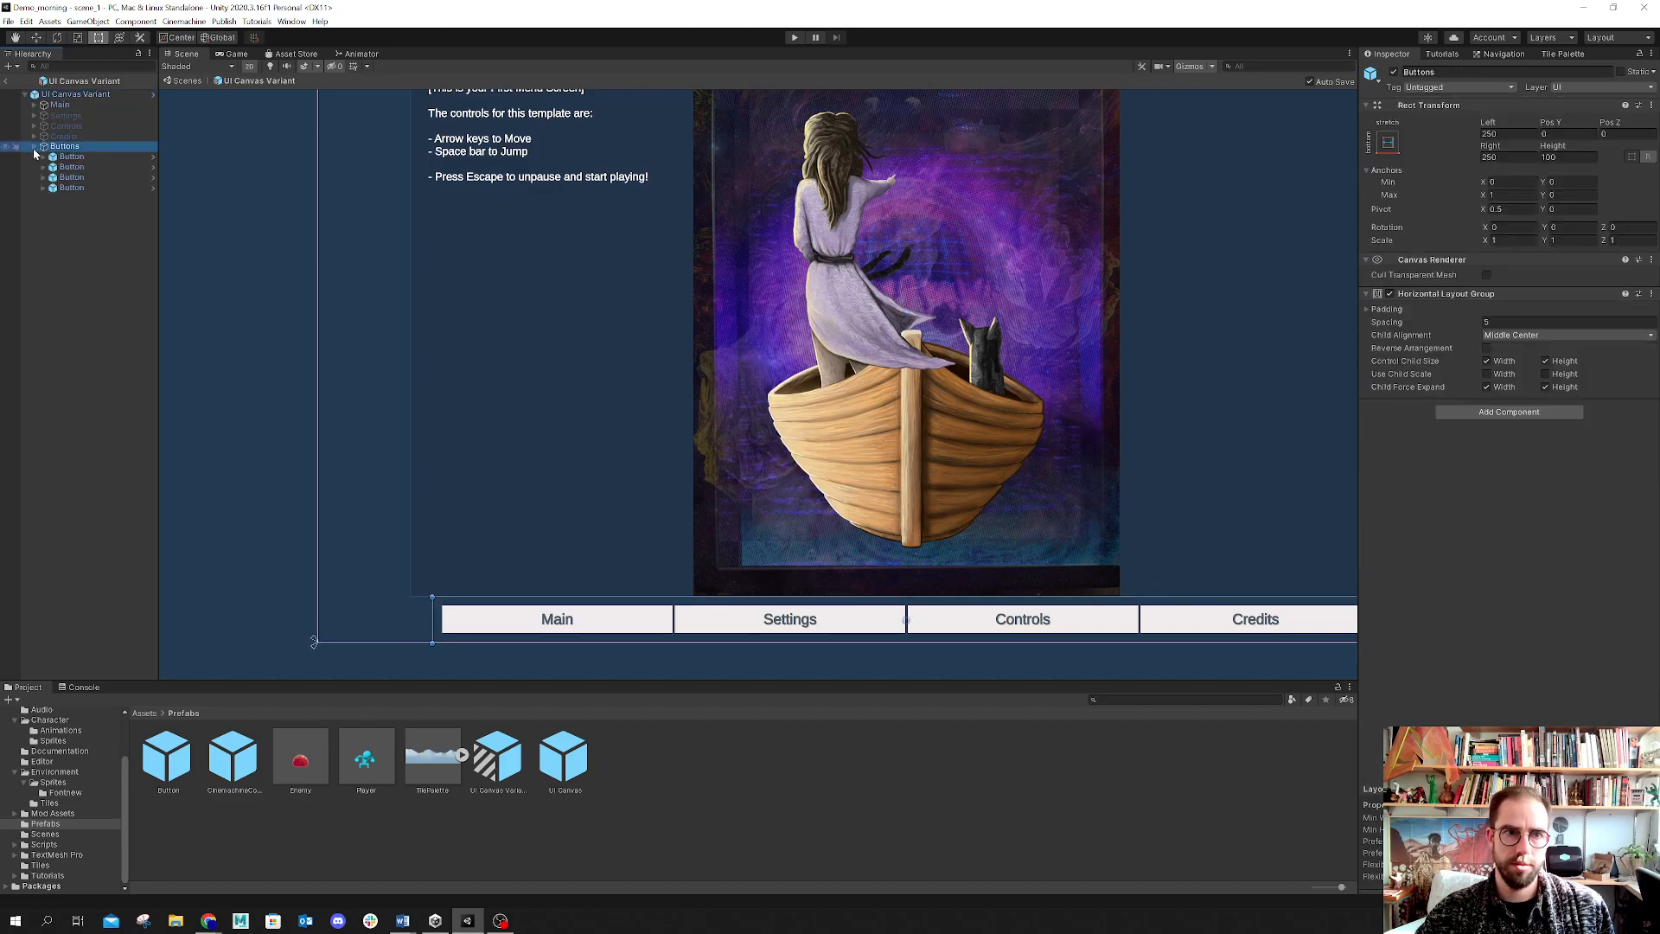
pyautogui.click(33, 105)
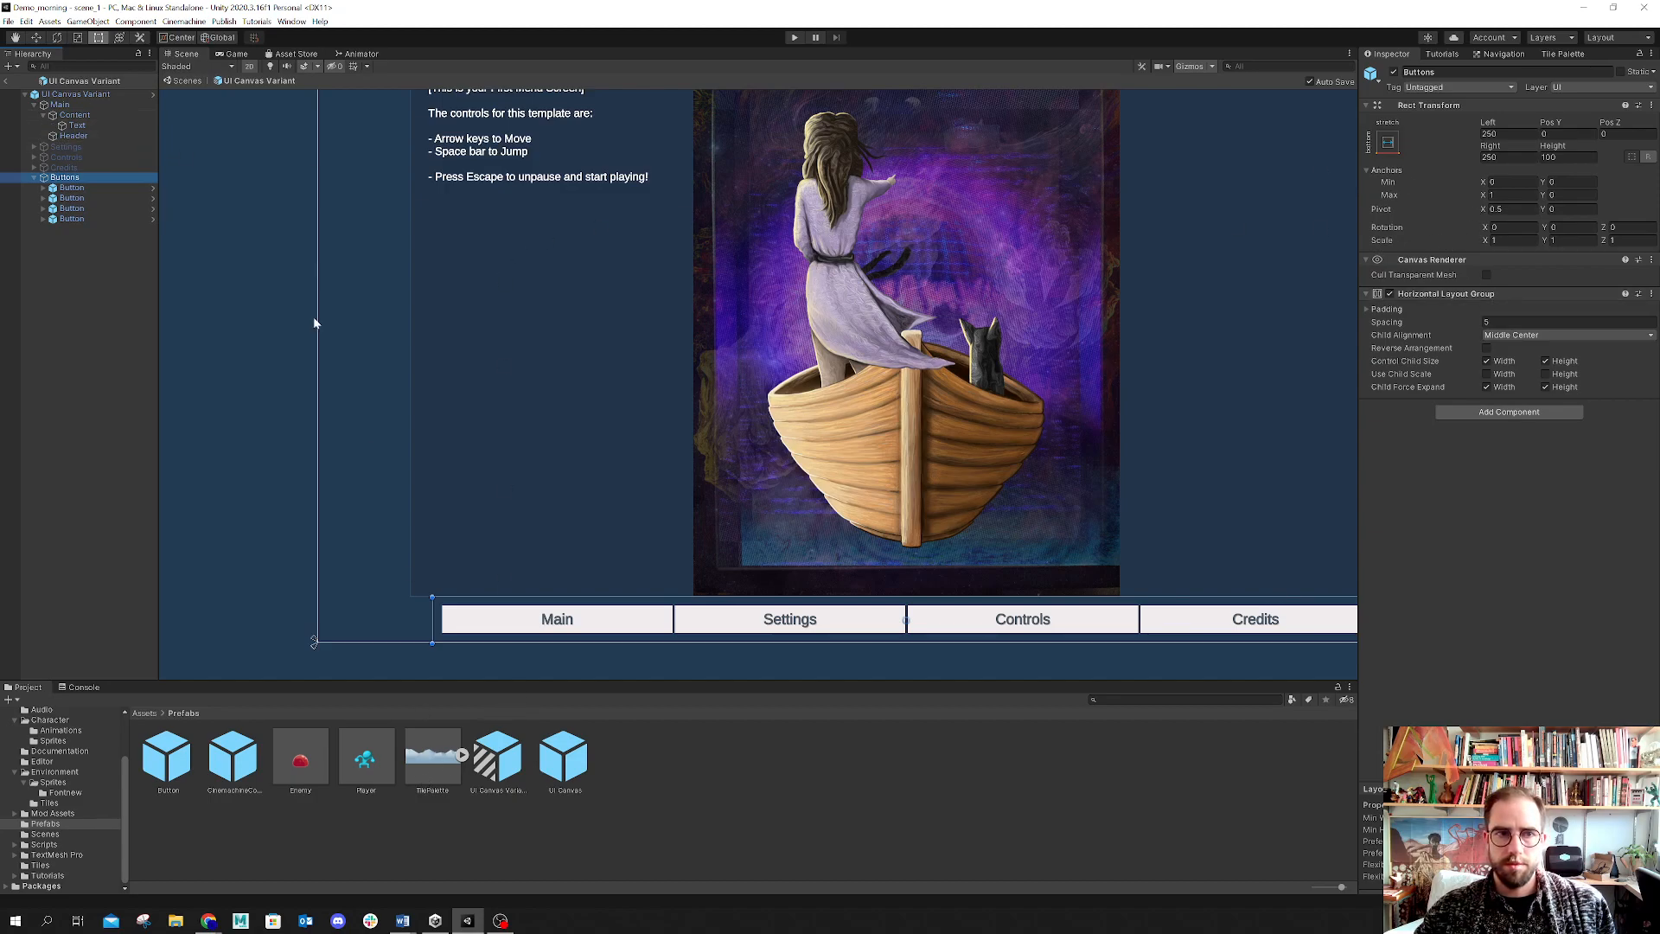
# Step: Inspect the Content object's image settings inside the prefab's Main panel
pyautogui.click(83, 116)
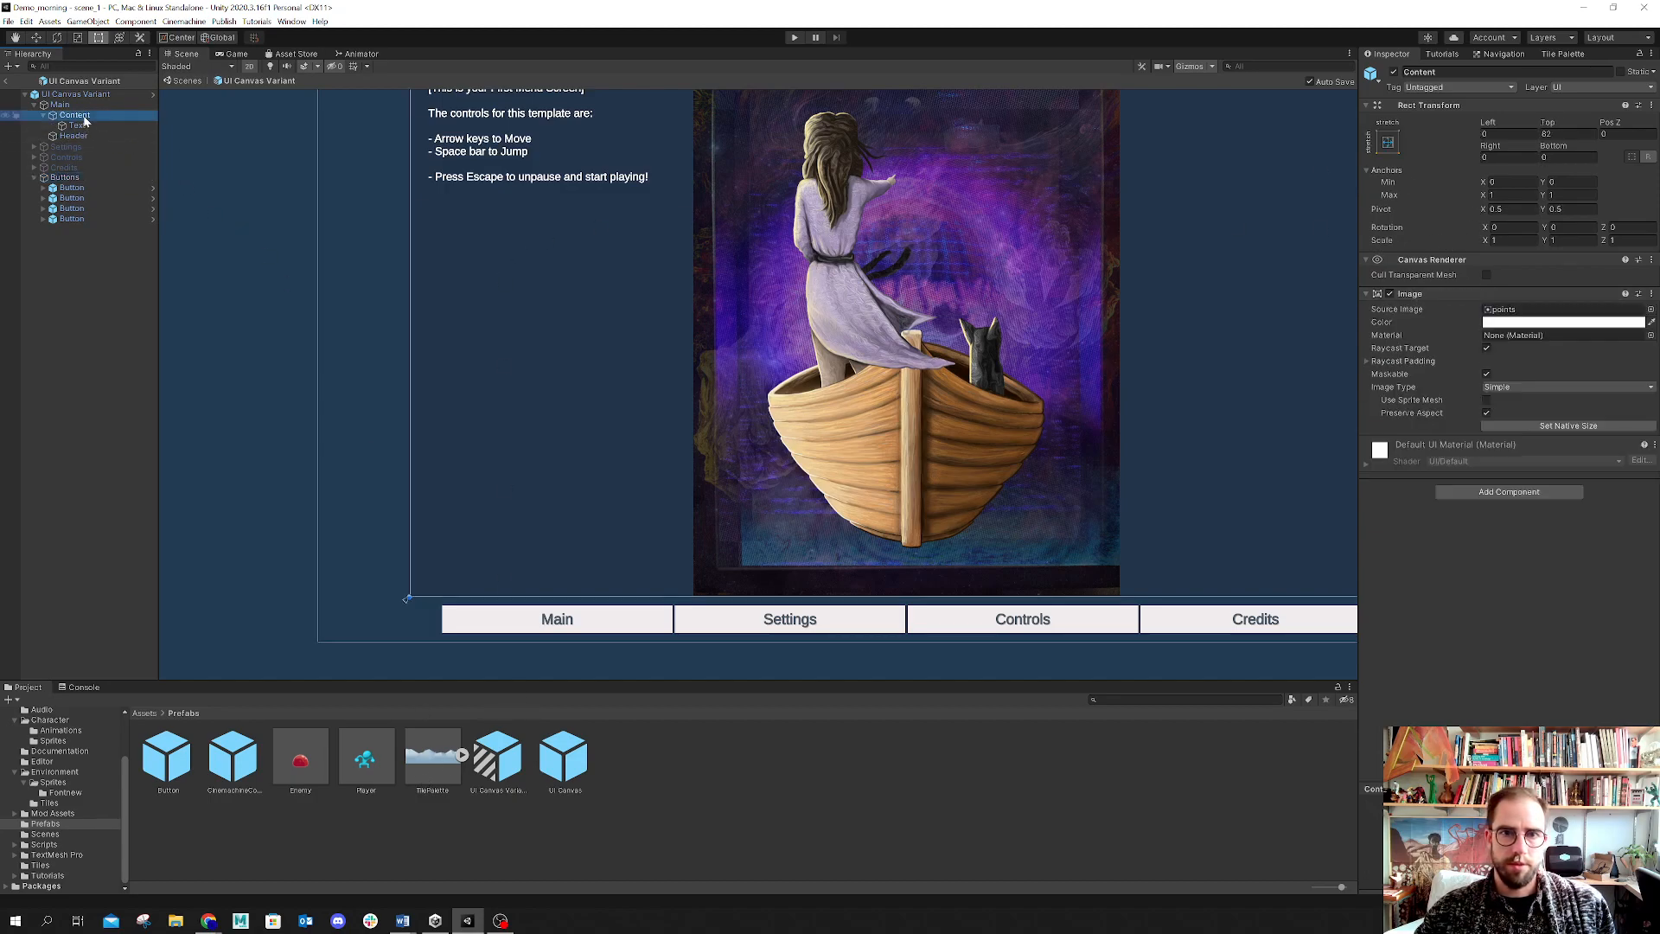
pyautogui.scroll(-11, 668, 445)
pyautogui.scroll(7, 690, 429)
pyautogui.scroll(-3, 690, 429)
pyautogui.moveTo(839, 429); pyautogui.dragTo(759, 448, button='middle')
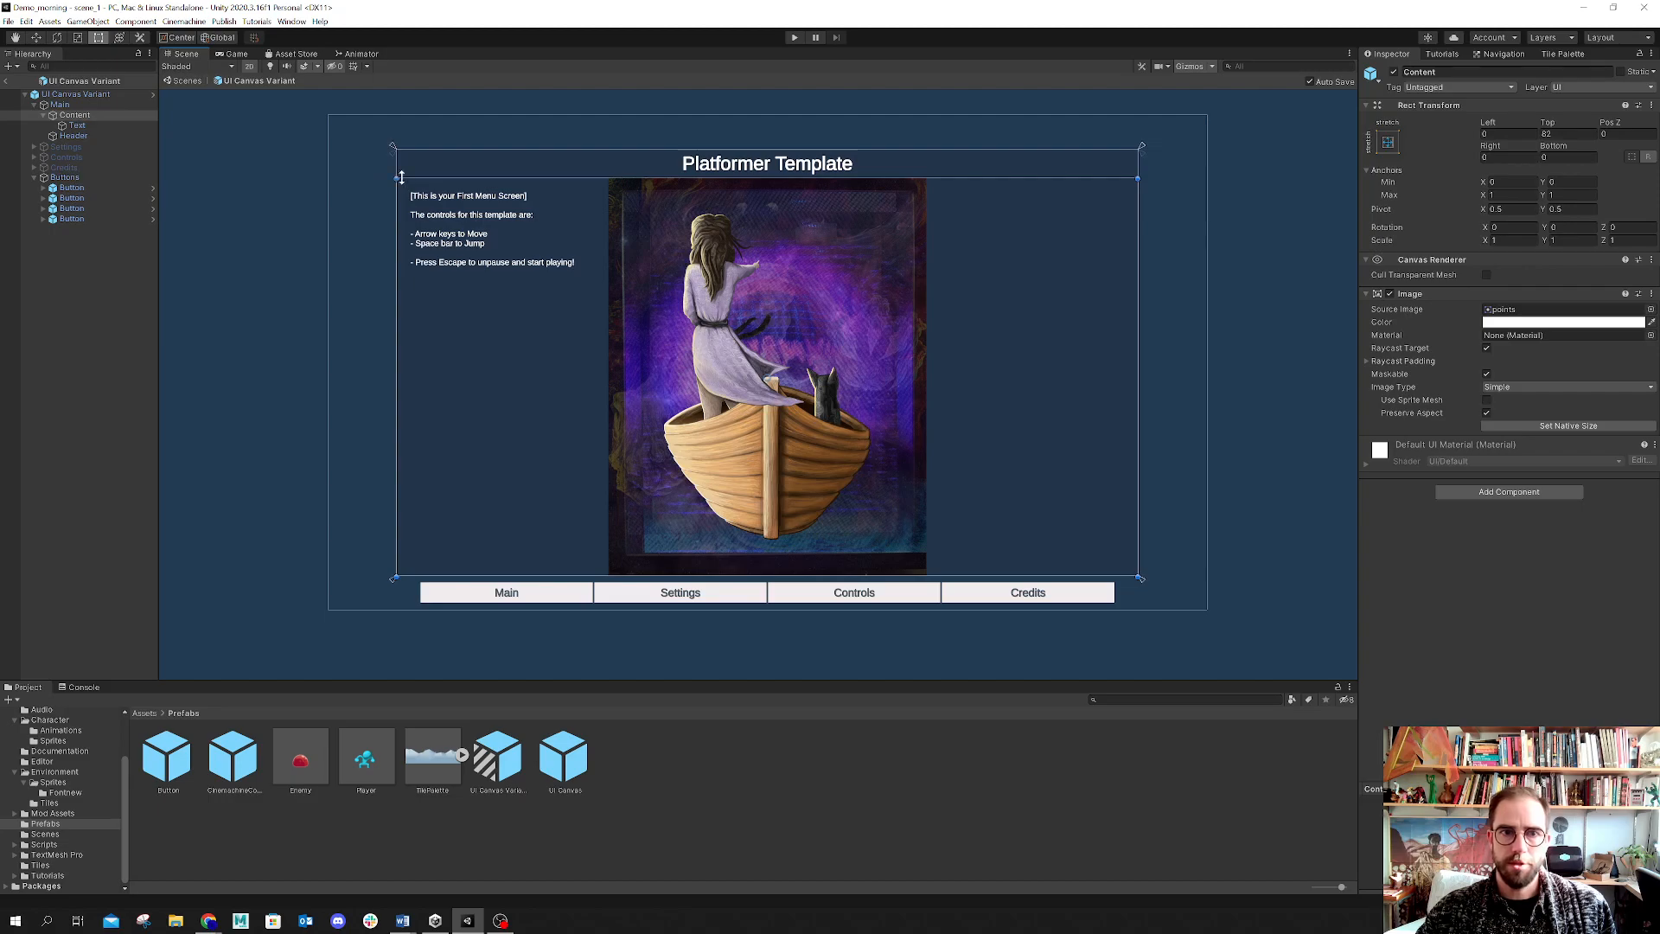
# Step: Toggle the Main panel's Image component off and on repeatedly
pyautogui.click(64, 105)
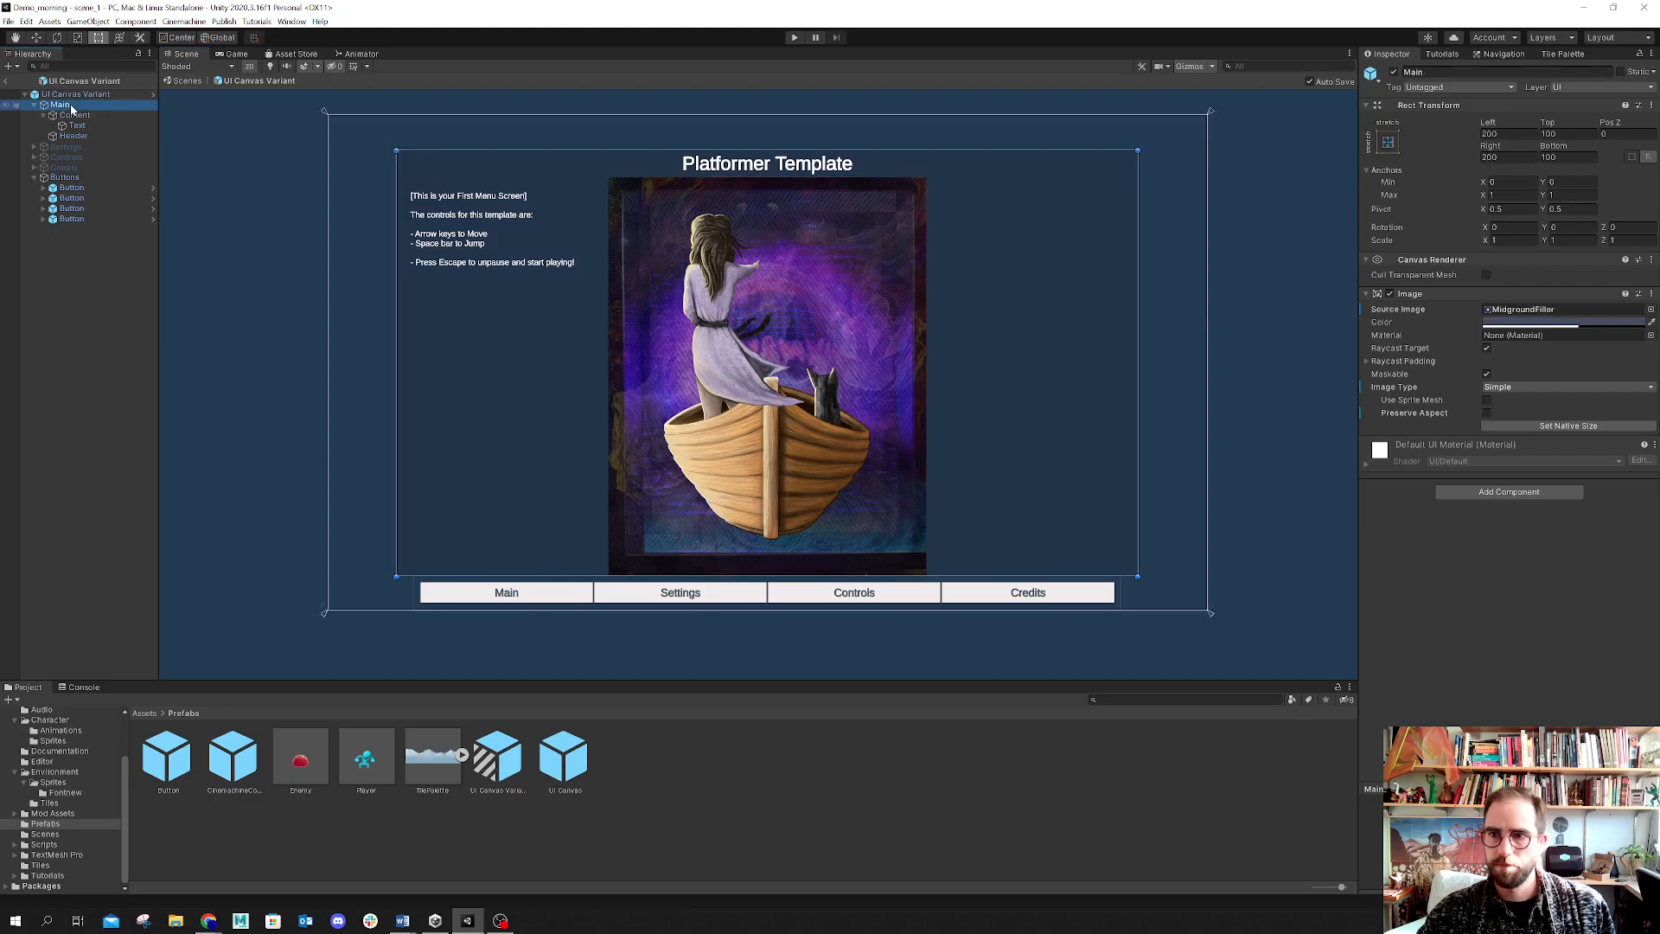
pyautogui.click(1386, 294)
pyautogui.click(1387, 293)
pyautogui.click(1387, 294)
pyautogui.click(1387, 294)
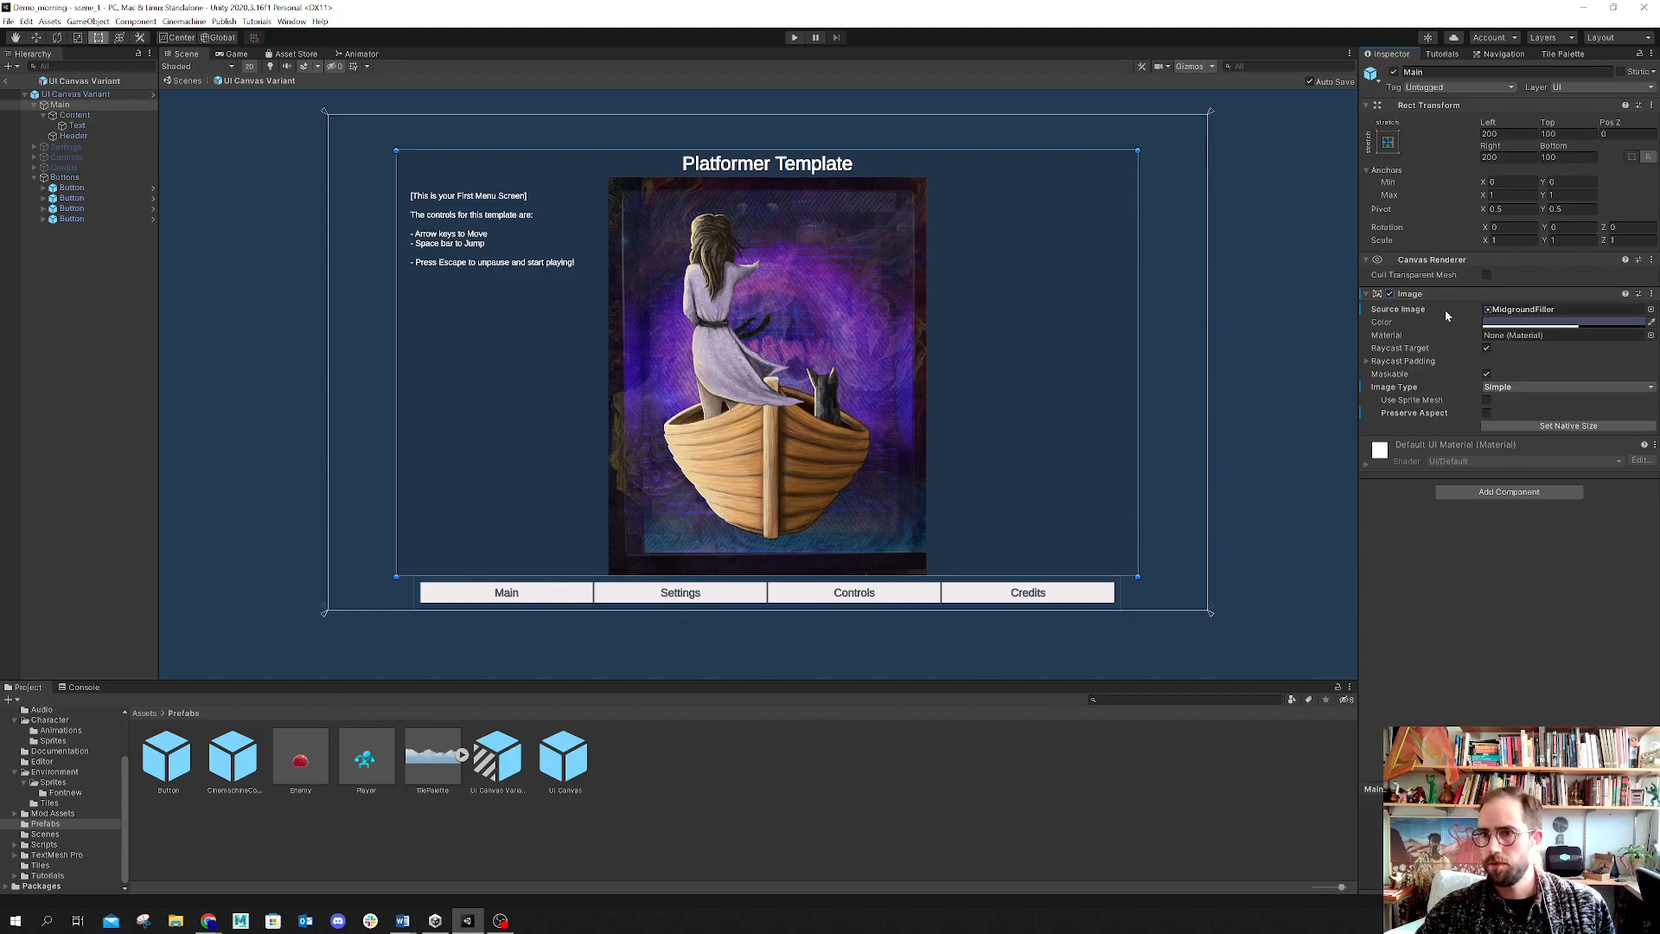
pyautogui.click(1389, 292)
pyautogui.click(1389, 293)
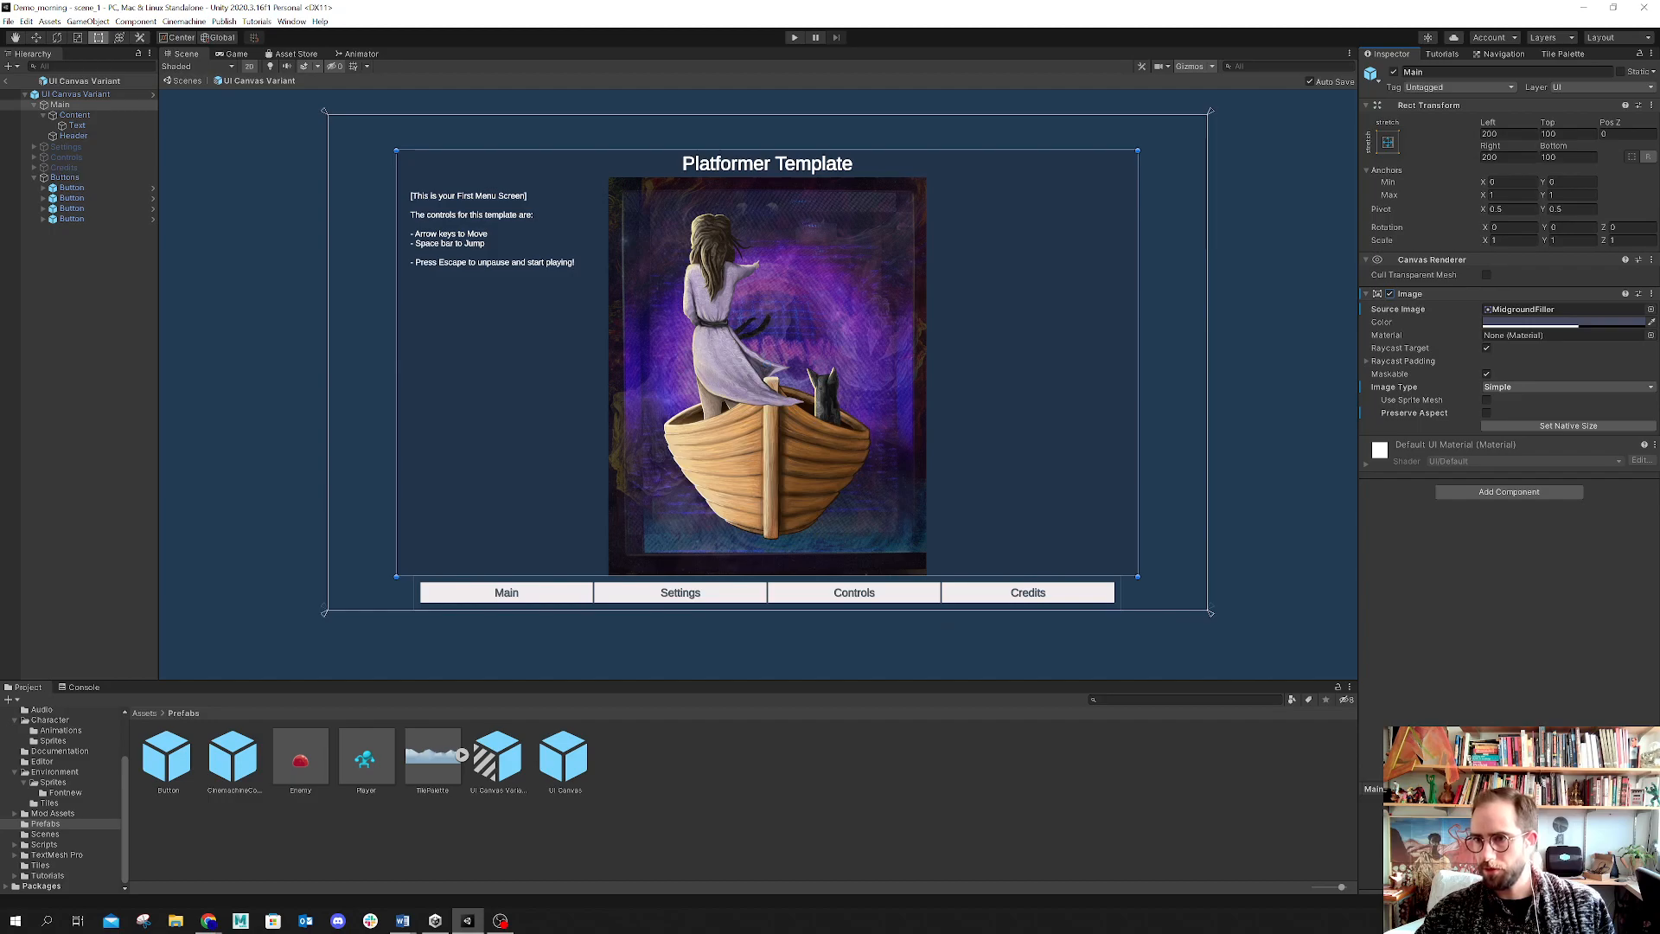
# Step: Inspect the Rect Transforms of the Text and Content objects inside the Main panel
pyautogui.moveTo(1456, 789); pyautogui.dragTo(1456, 600)
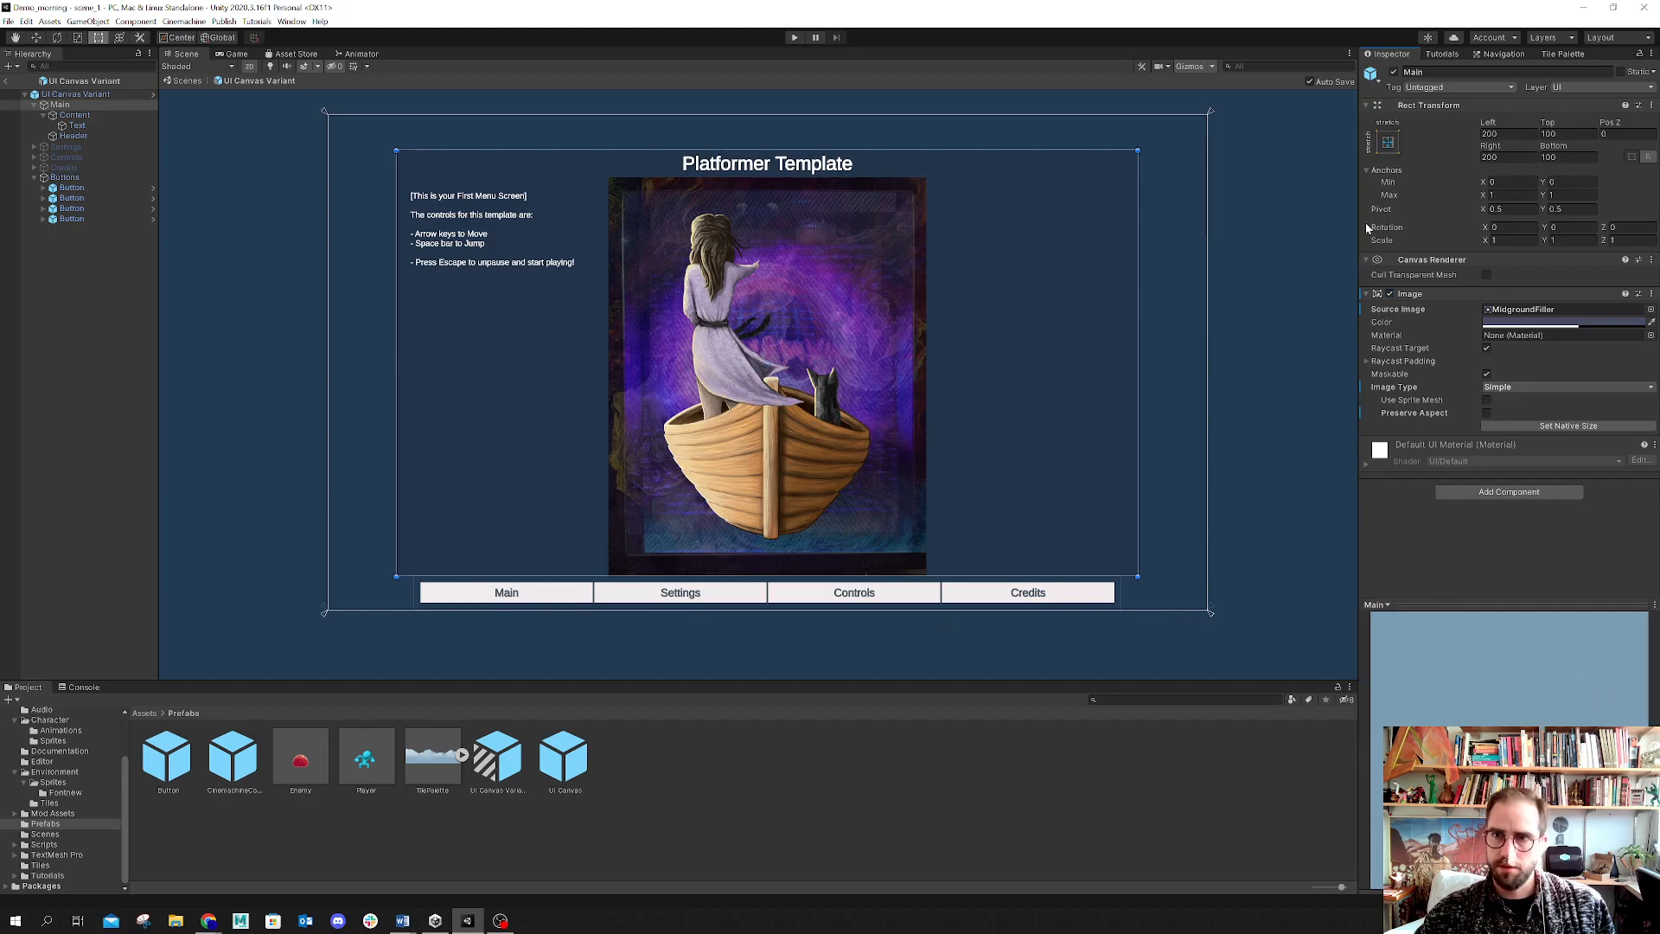
pyautogui.click(1649, 159)
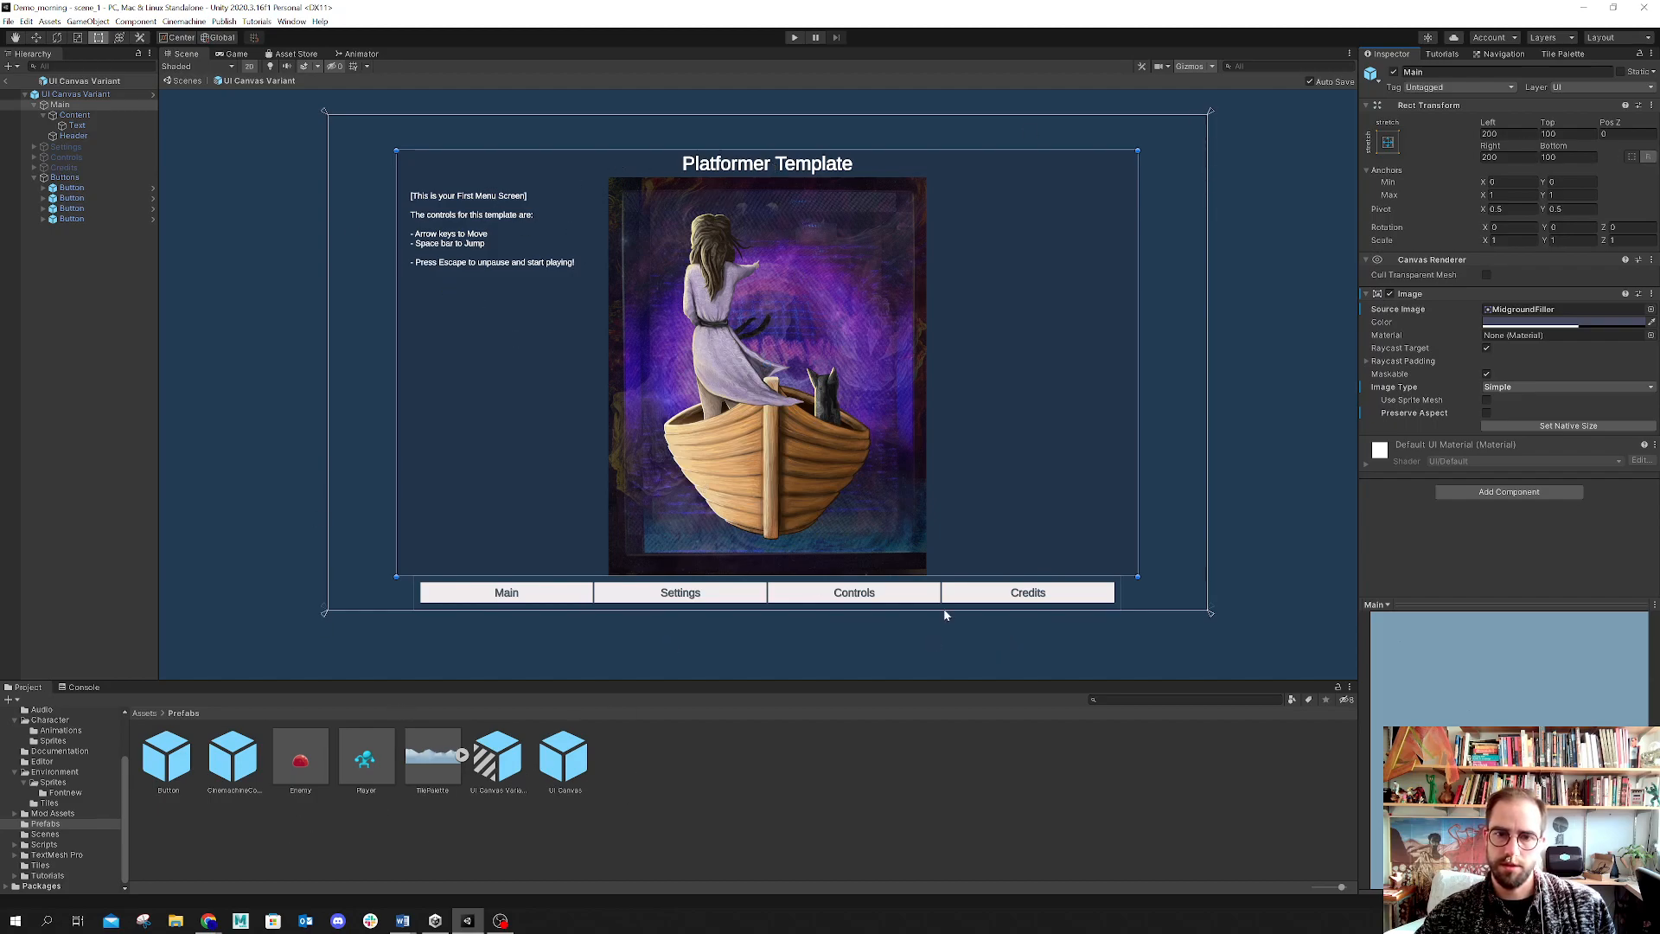
pyautogui.click(552, 275)
pyautogui.click(735, 310)
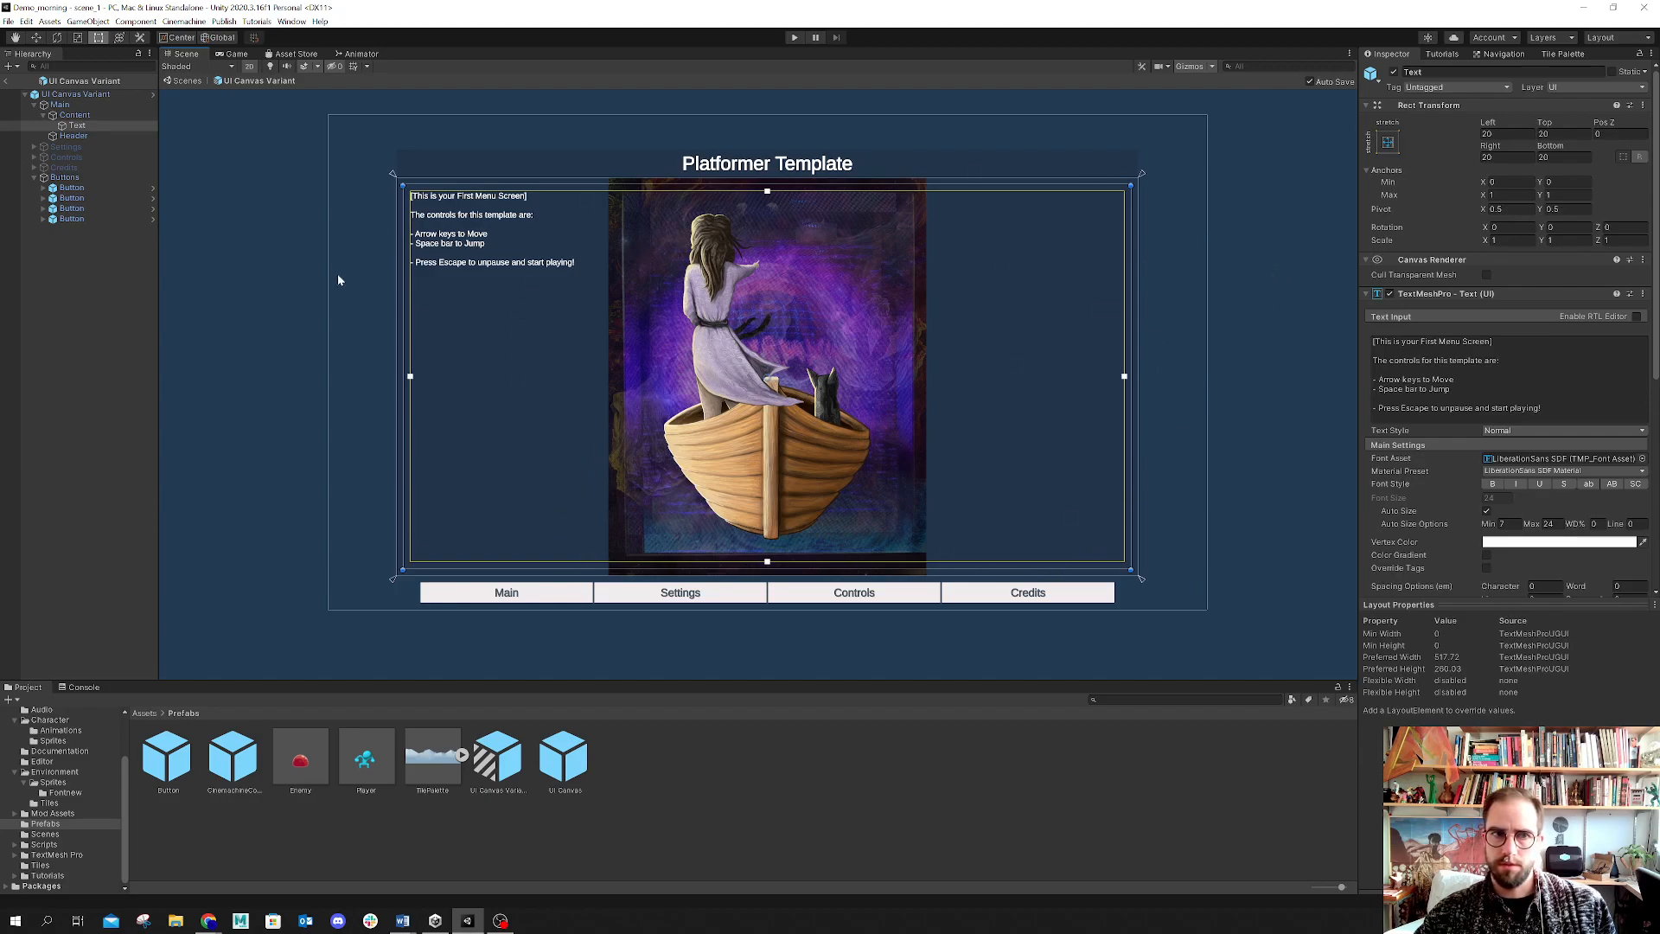
pyautogui.click(75, 116)
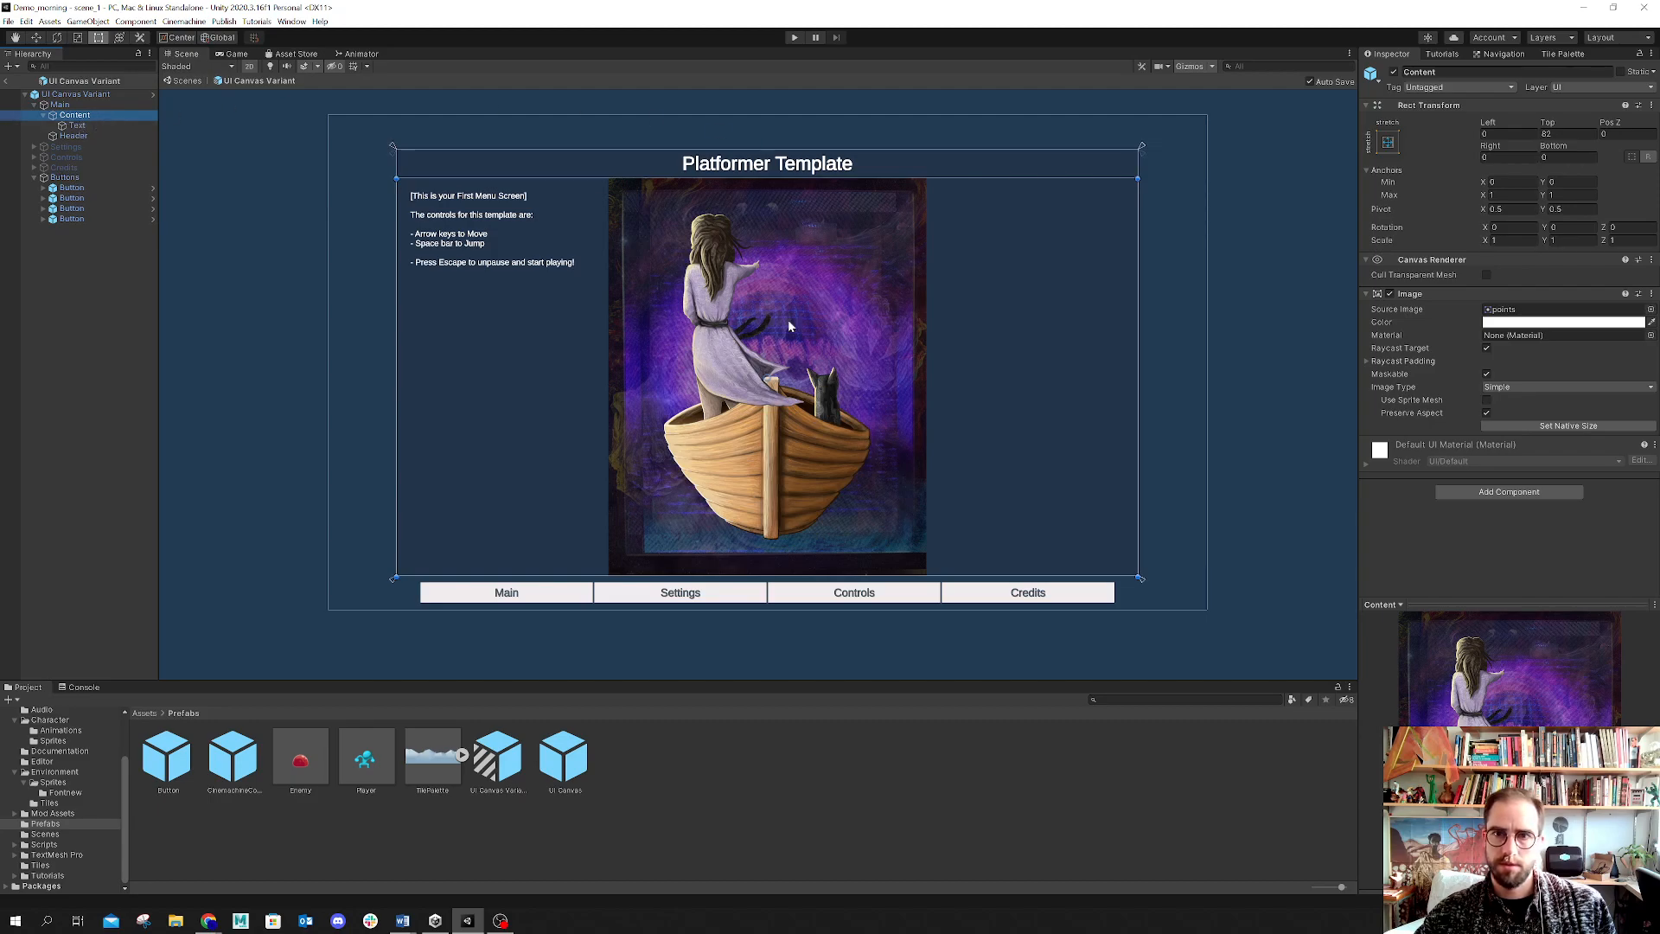
pyautogui.moveTo(572, 549); pyautogui.dragTo(625, 531, button='middle')
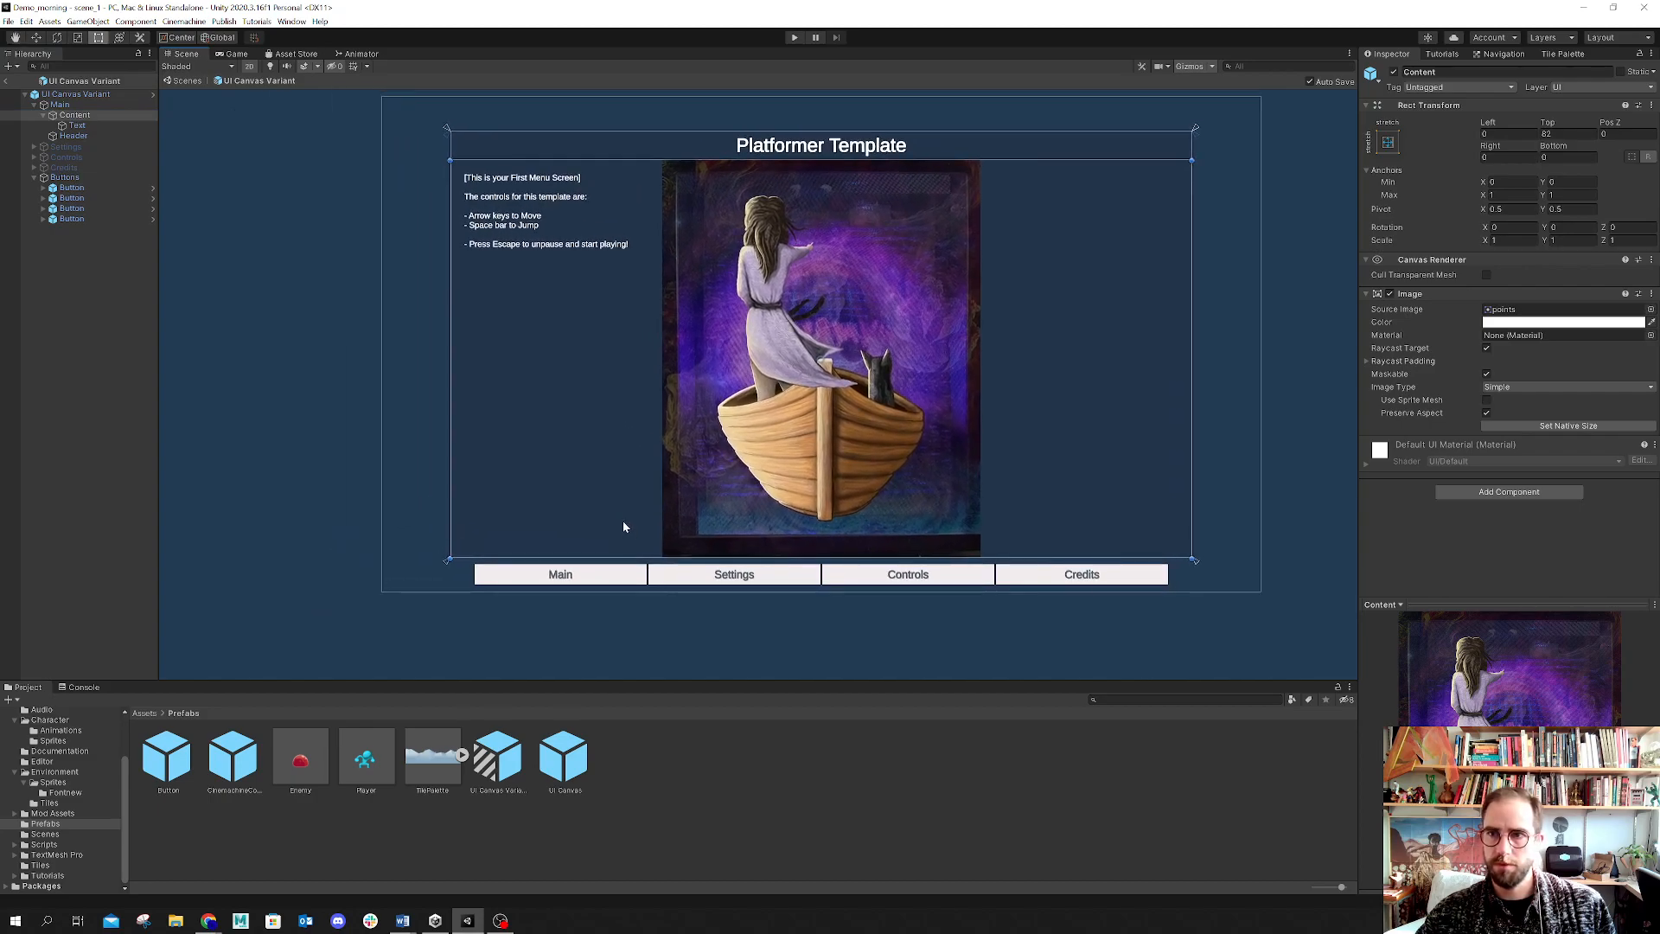
pyautogui.click(1589, 133)
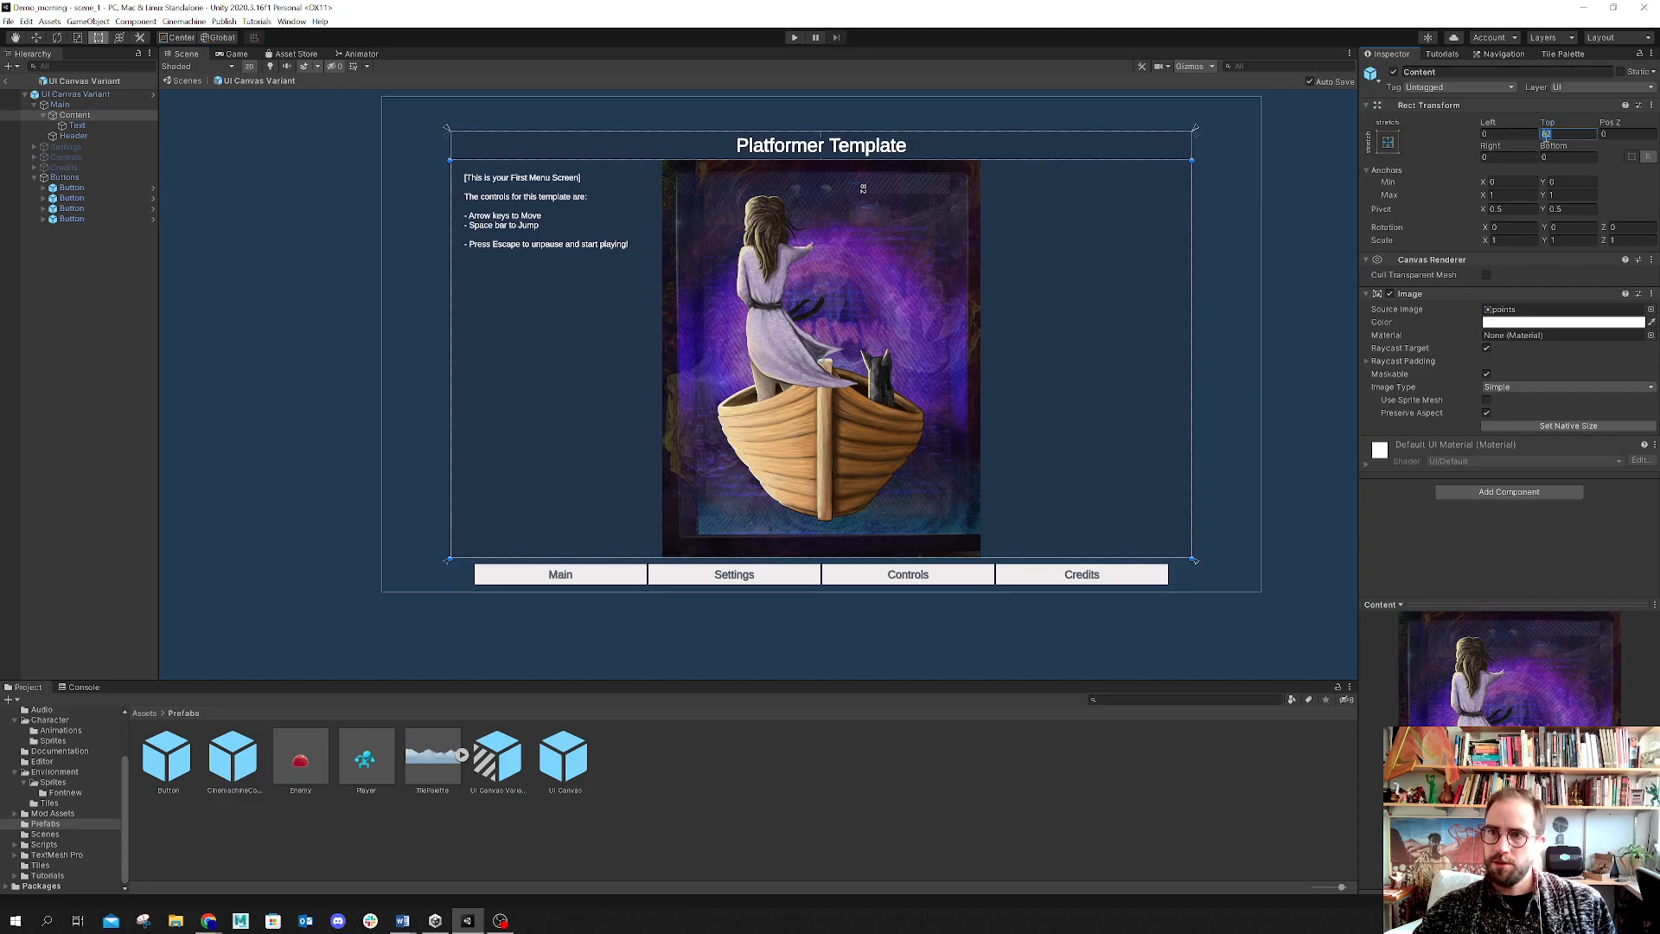
pyautogui.click(1393, 226)
pyautogui.click(516, 316)
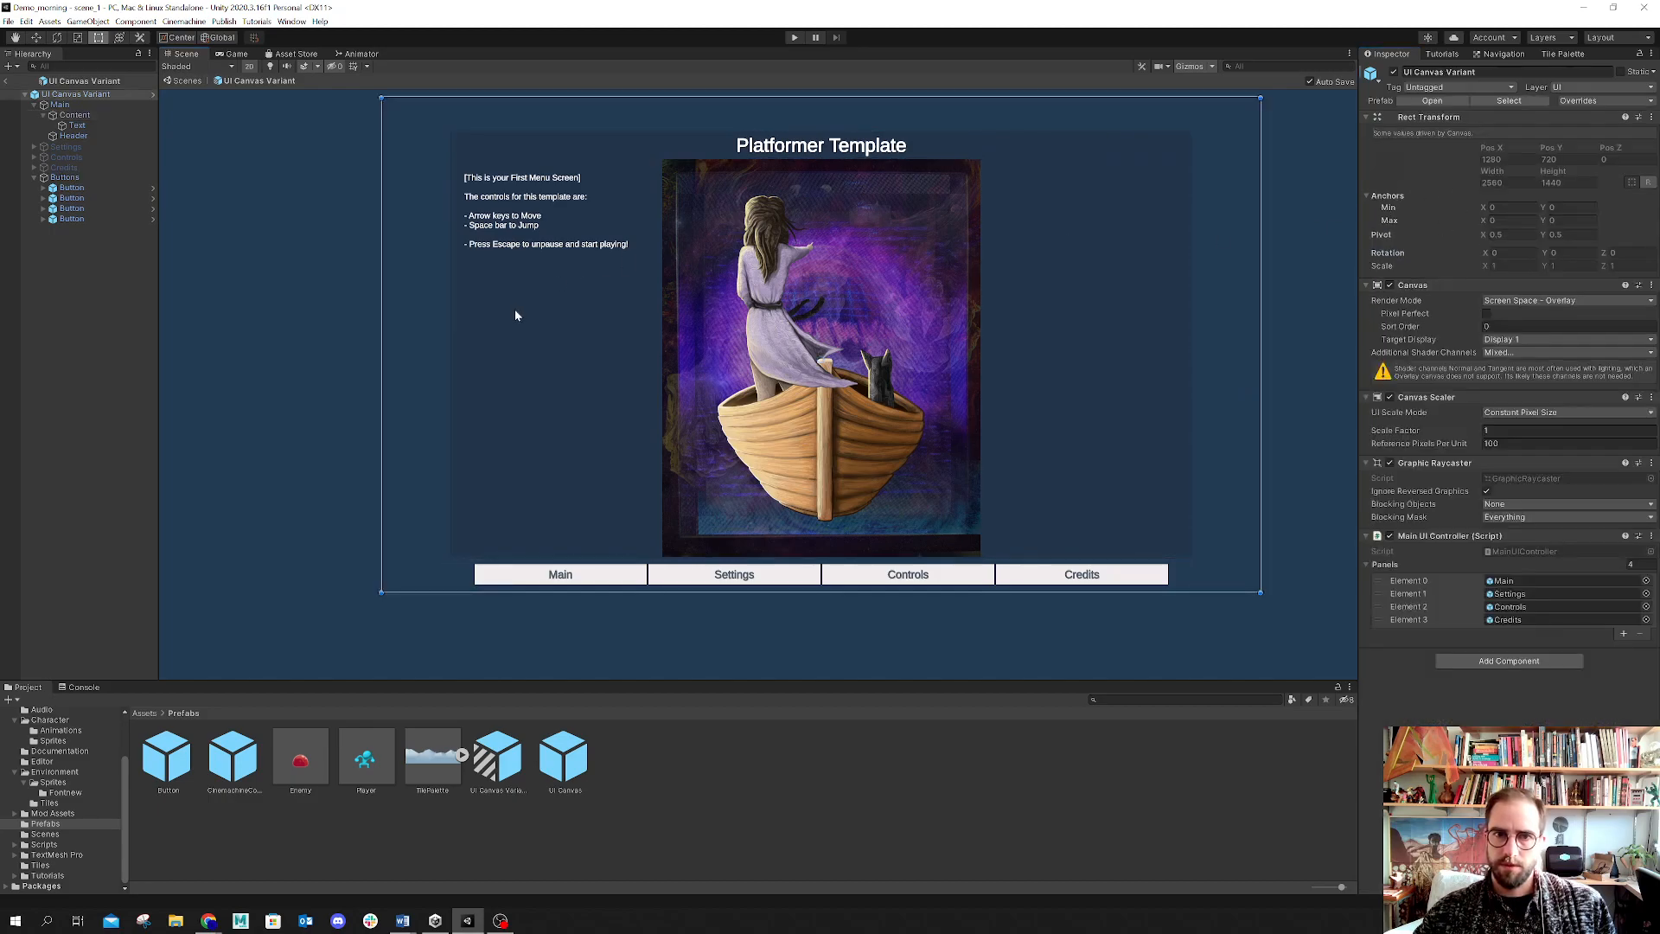
pyautogui.click(515, 316)
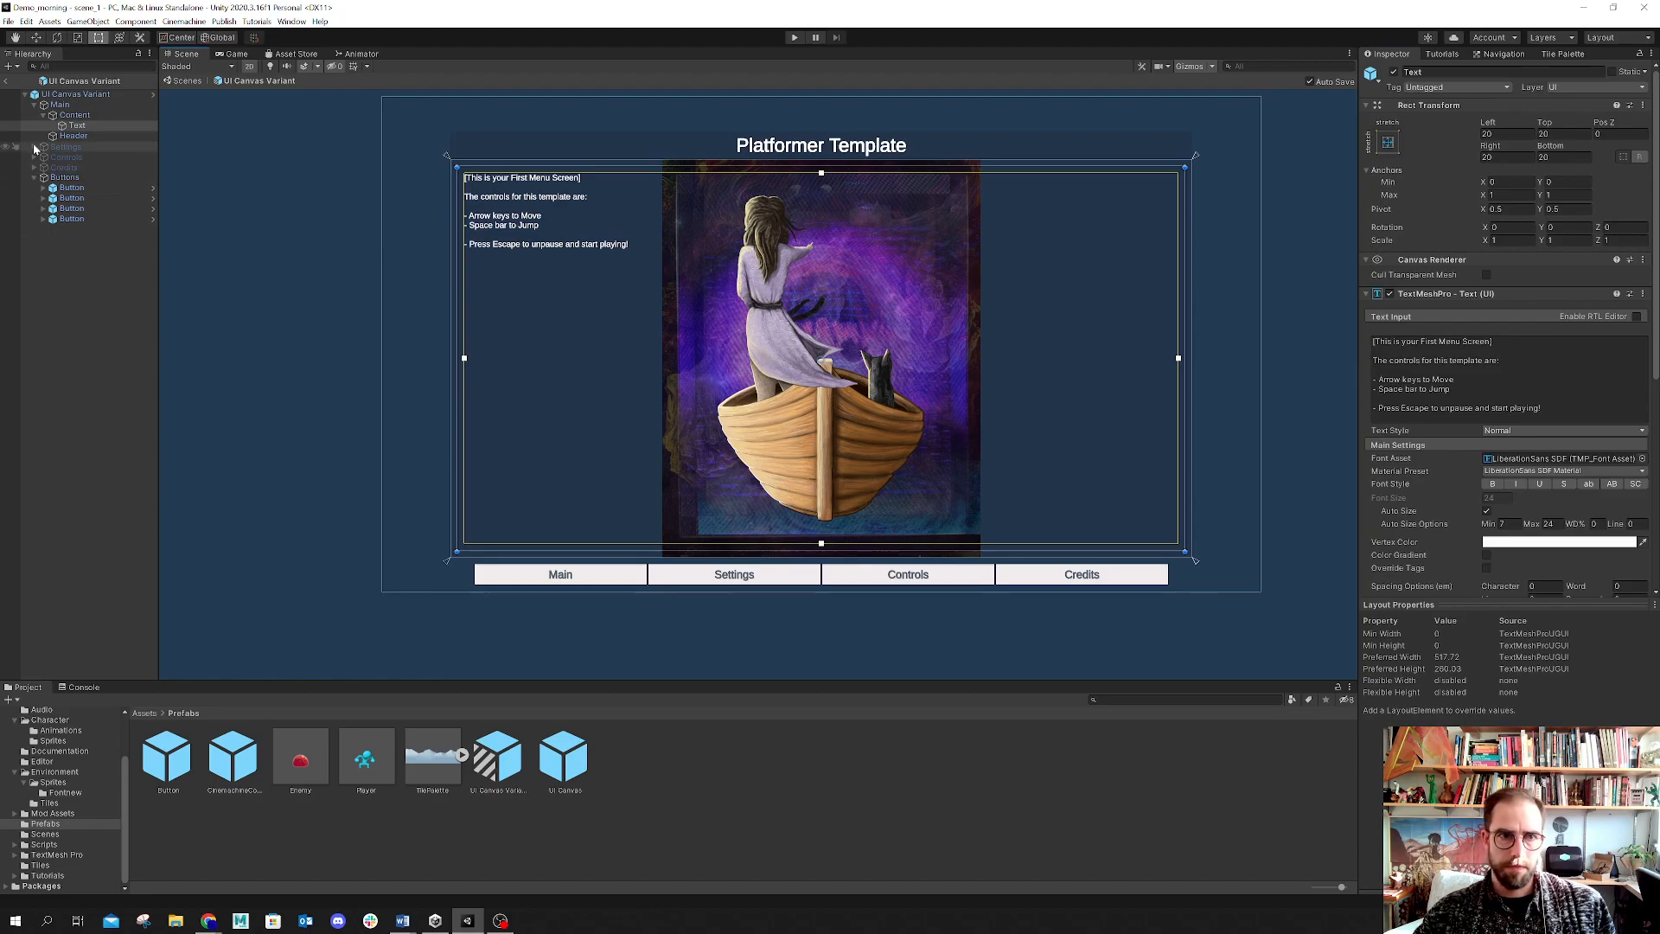
pyautogui.click(69, 114)
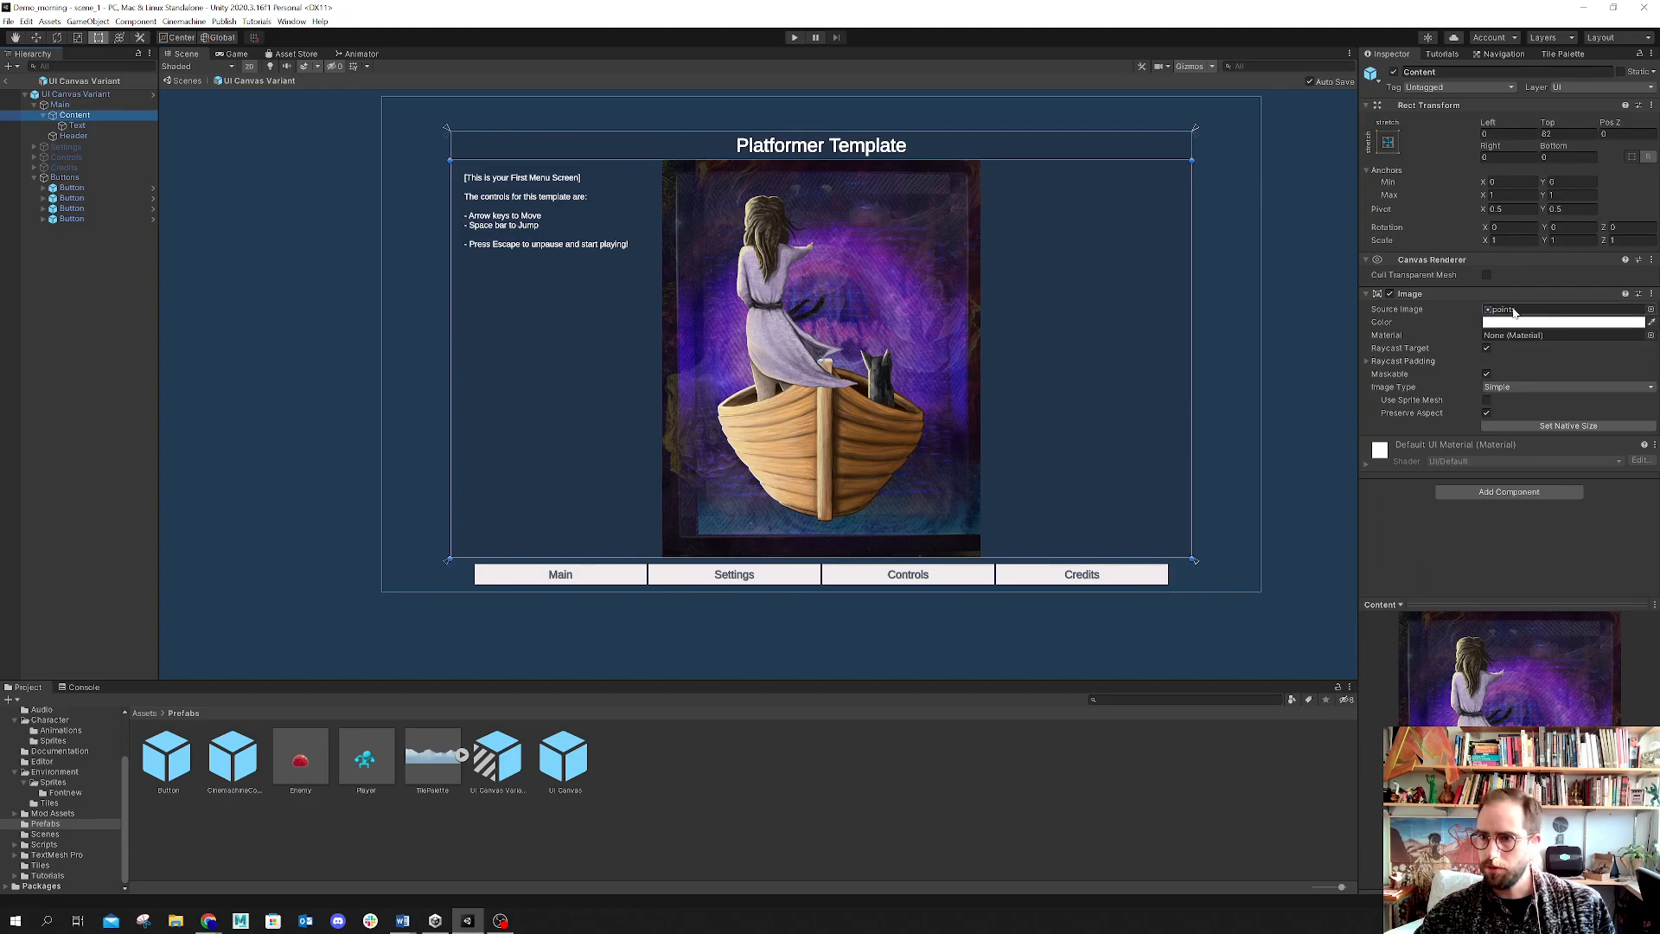
# Step: Set the Content image to its native size, then anchor and position it to stretch across the whole Main panel
pyautogui.click(1526, 425)
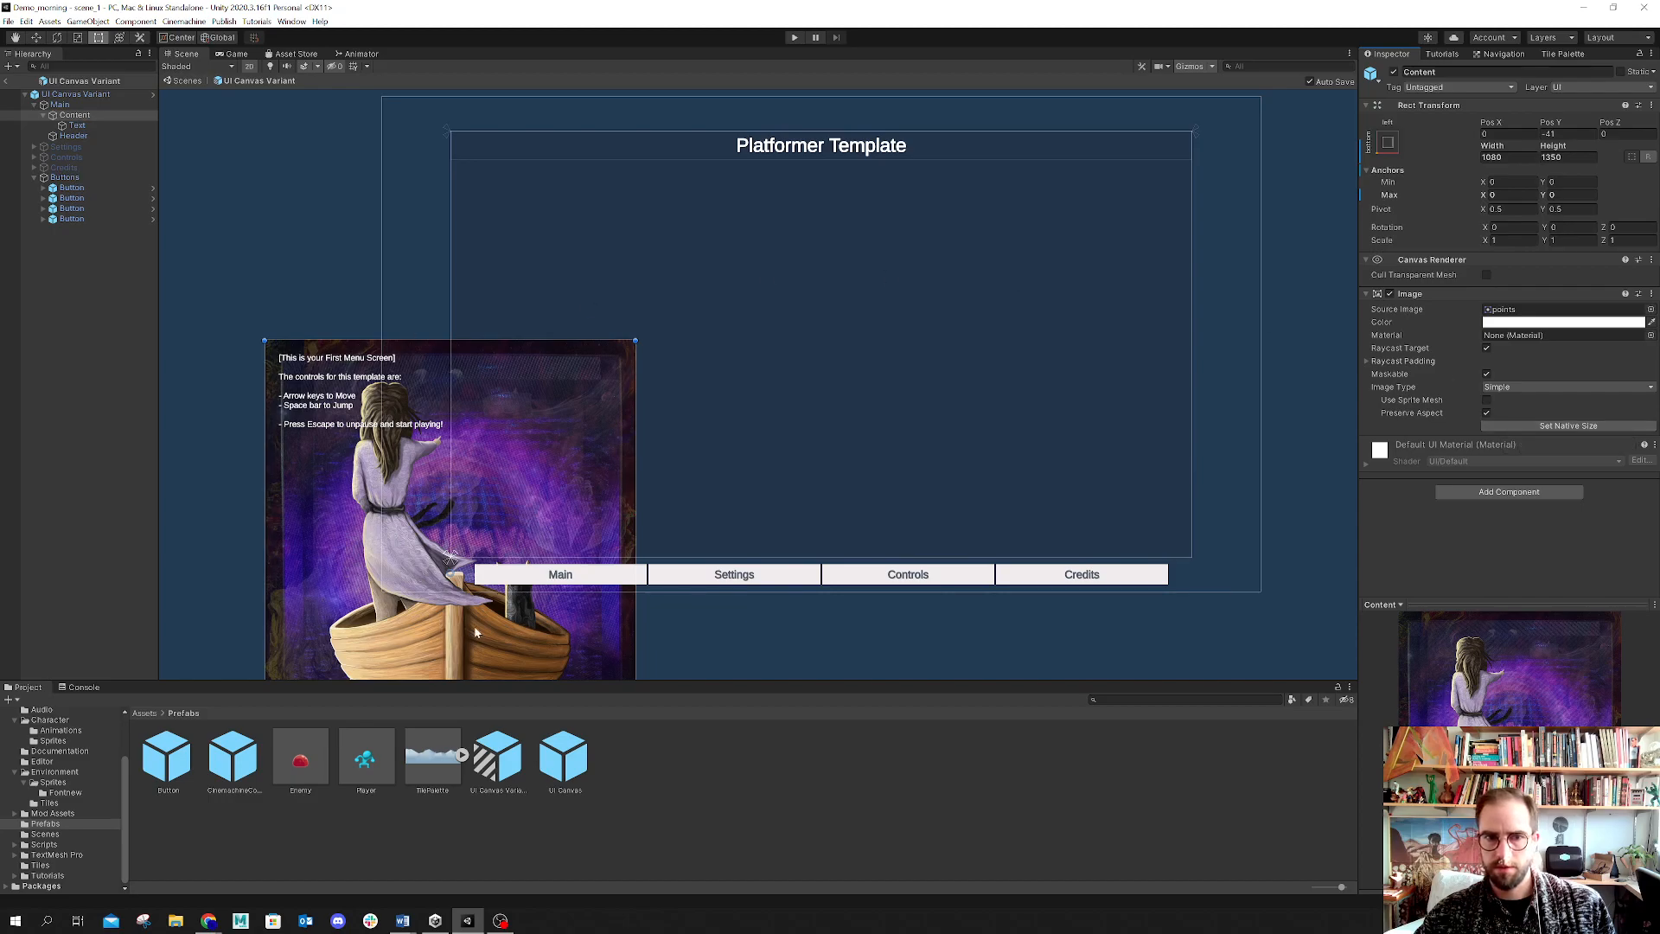
pyautogui.click(1389, 143)
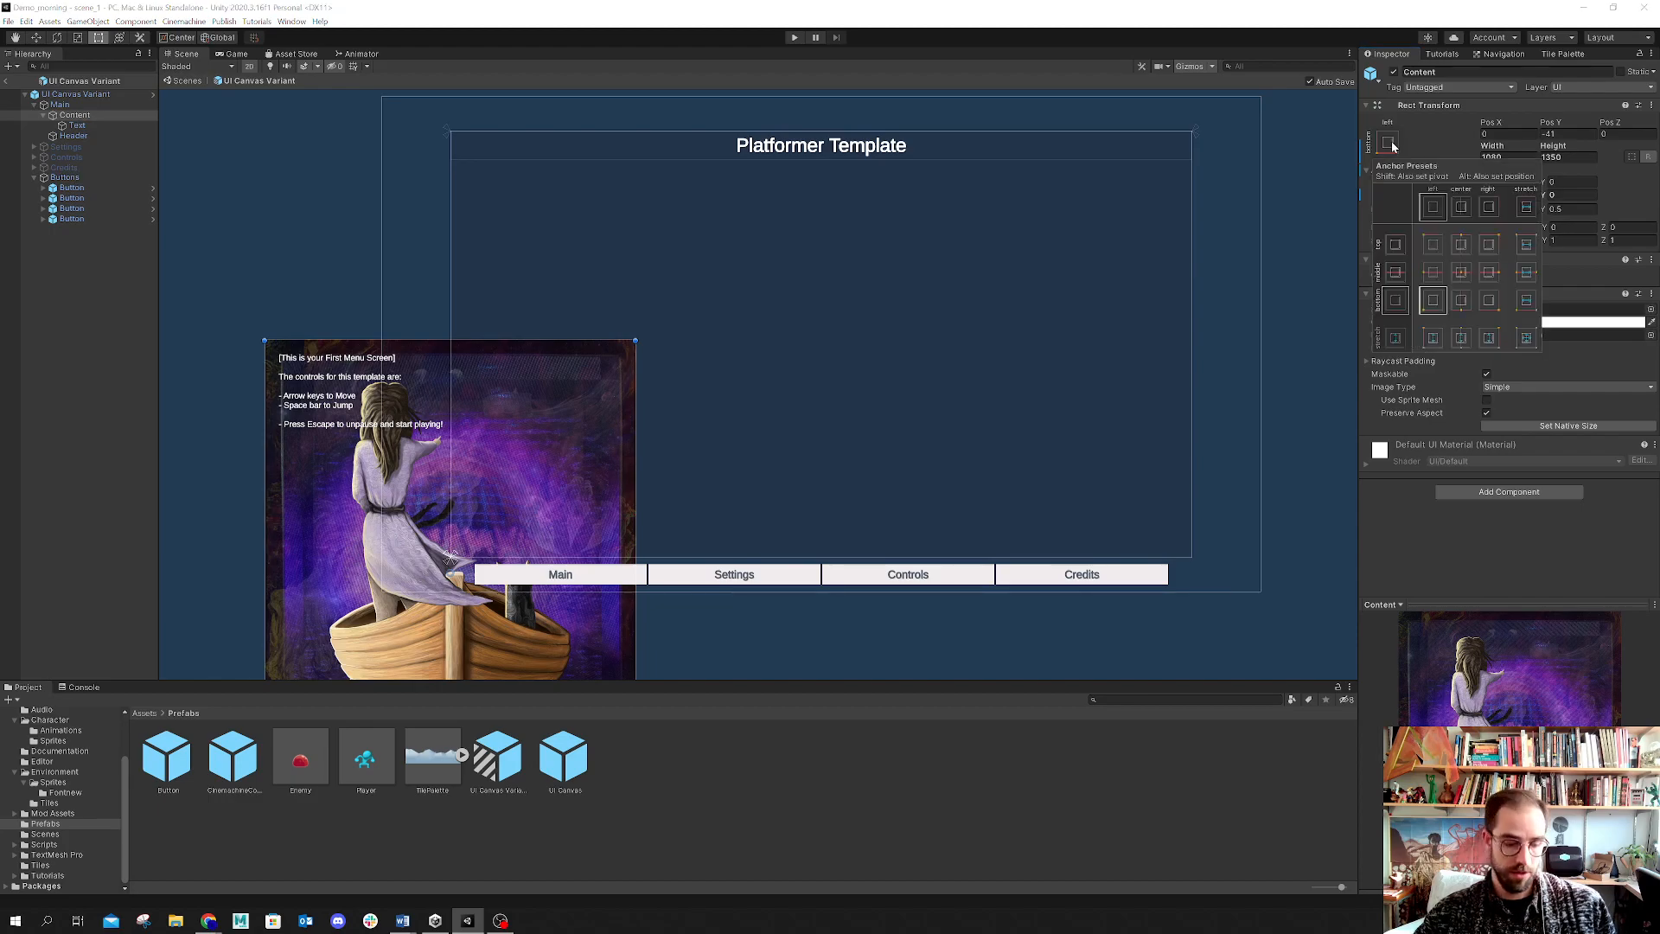
pyautogui.press('alt')
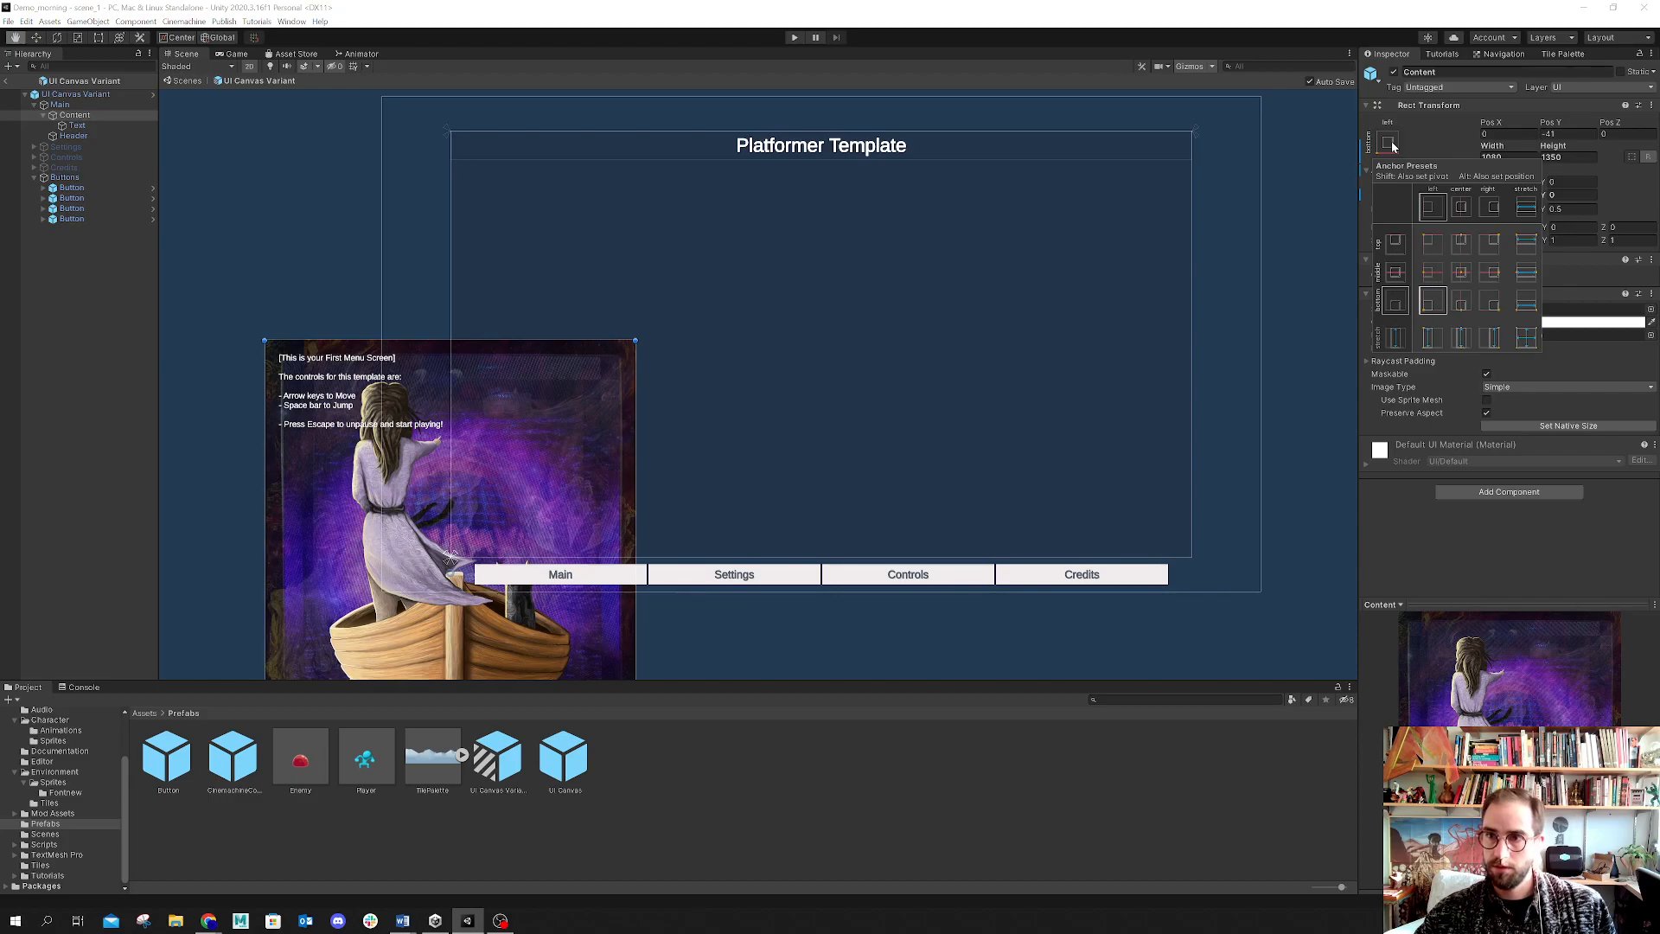
pyautogui.keyDown('alt'); pyautogui.click(1460, 274); pyautogui.keyUp('alt')
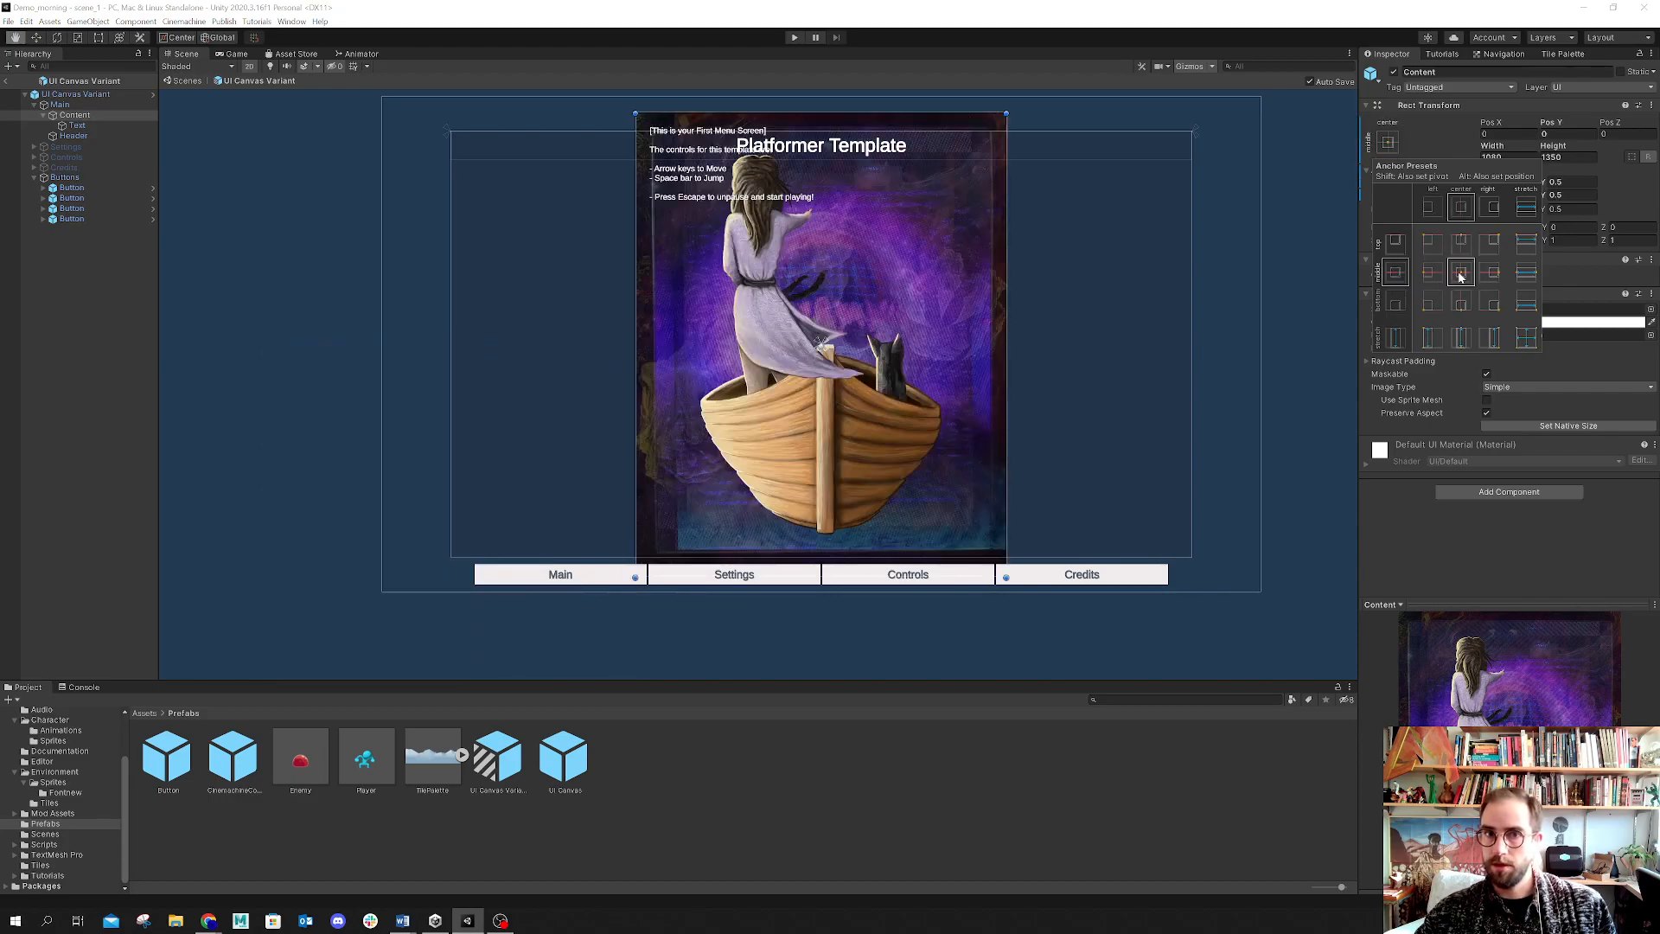
pyautogui.keyDown('alt'); pyautogui.click(1532, 344); pyautogui.keyUp('alt')
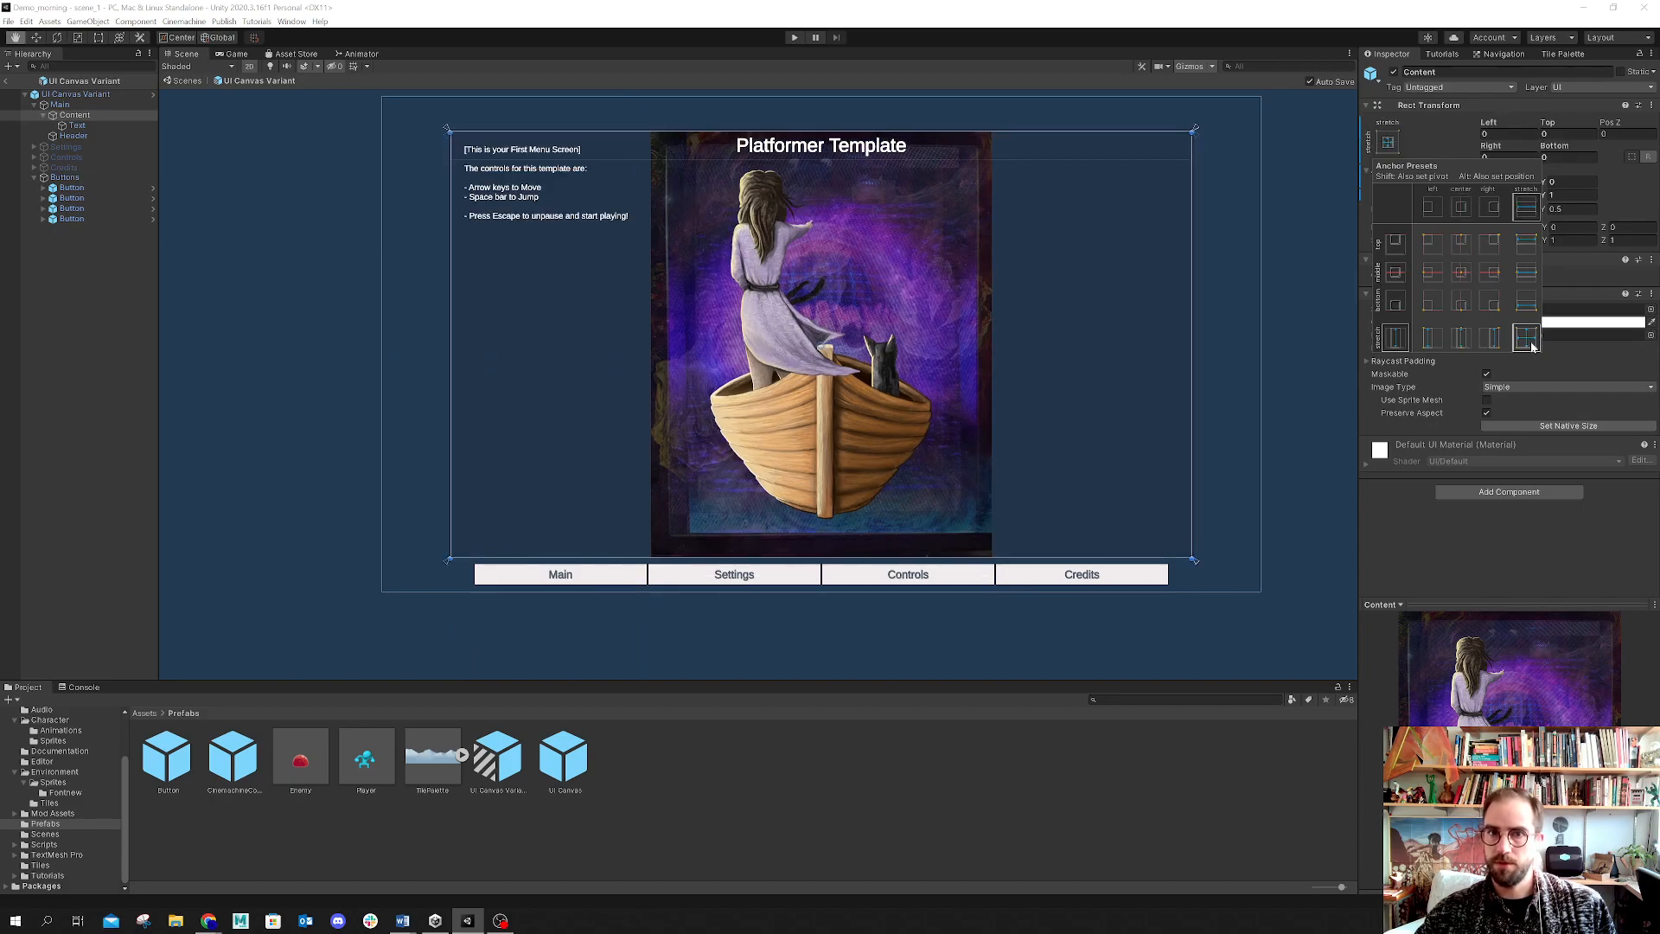
pyautogui.keyDown('alt'); pyautogui.click(1456, 275); pyautogui.keyUp('alt')
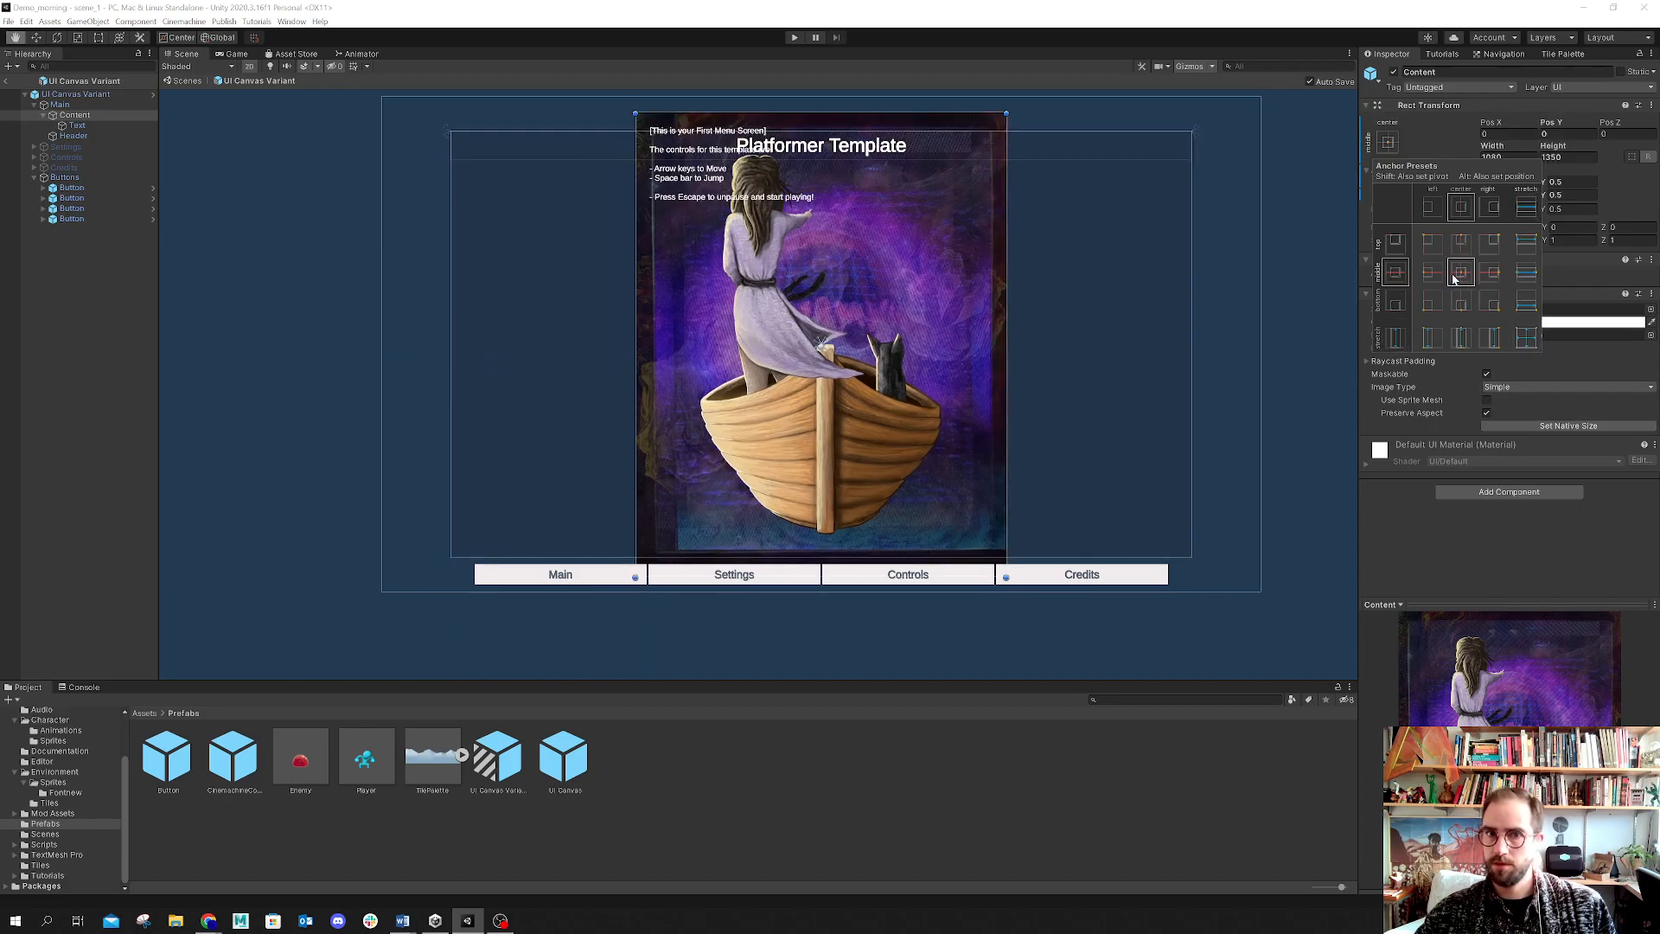
pyautogui.keyDown('alt'); pyautogui.click(1527, 339); pyautogui.keyUp('alt')
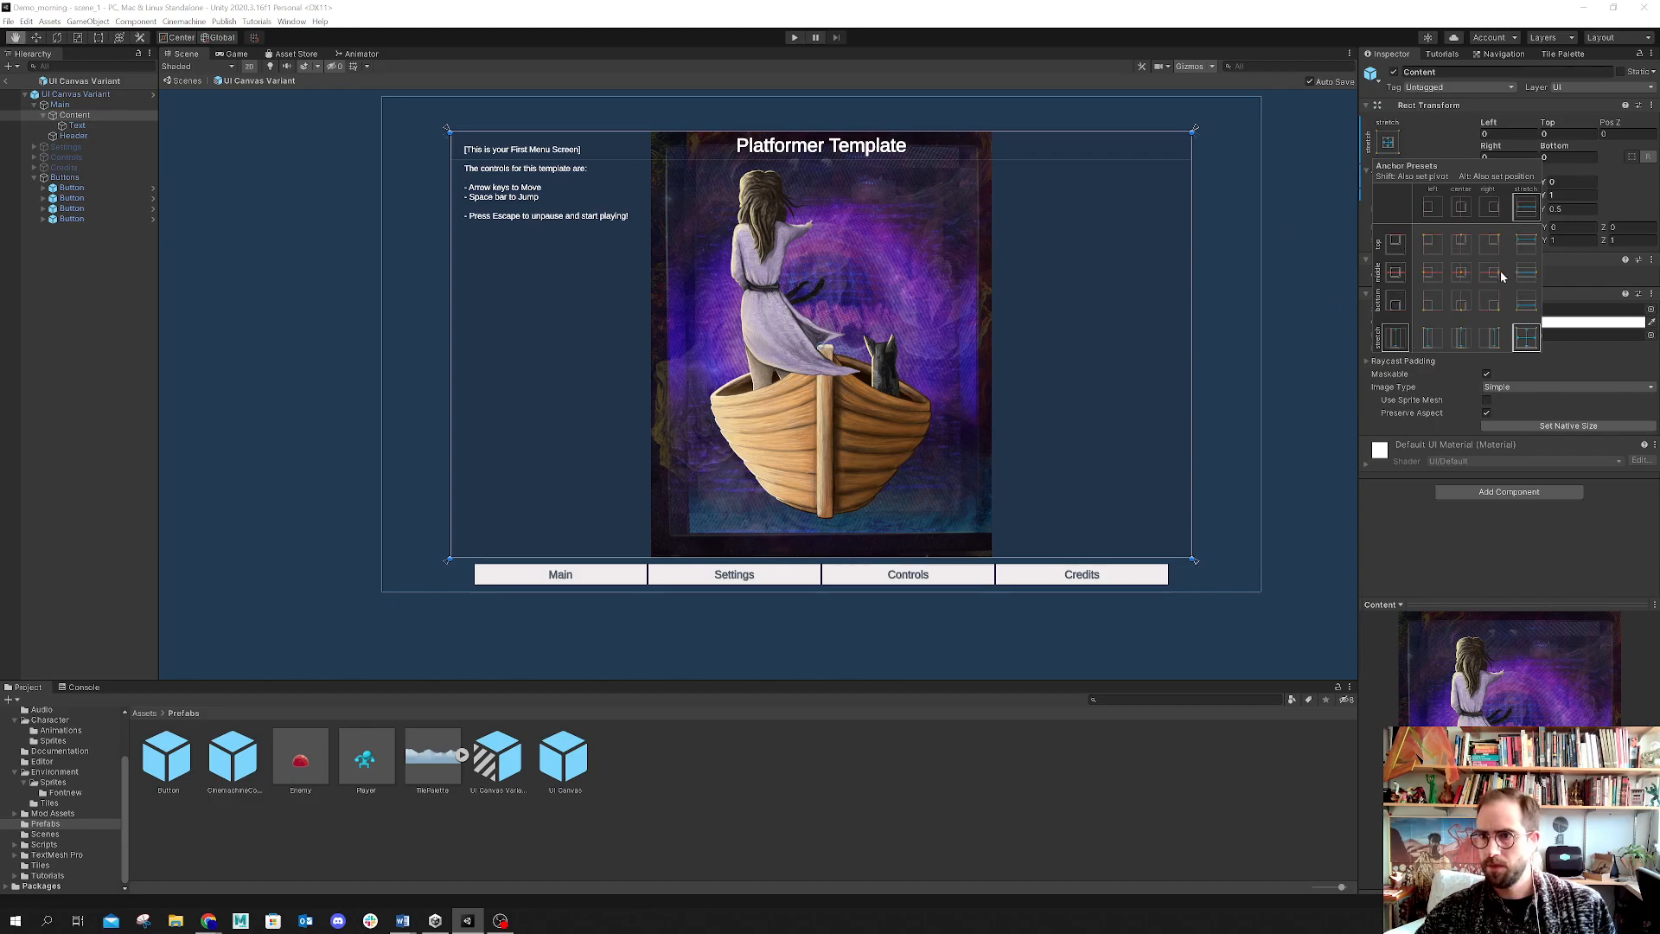
# Step: Apply a top-stretch anchor preset to the Content image, keep its Image Type Simple, and disable Preserve Aspect
pyautogui.keyDown('alt'); pyautogui.click(1527, 244); pyautogui.keyUp('alt')
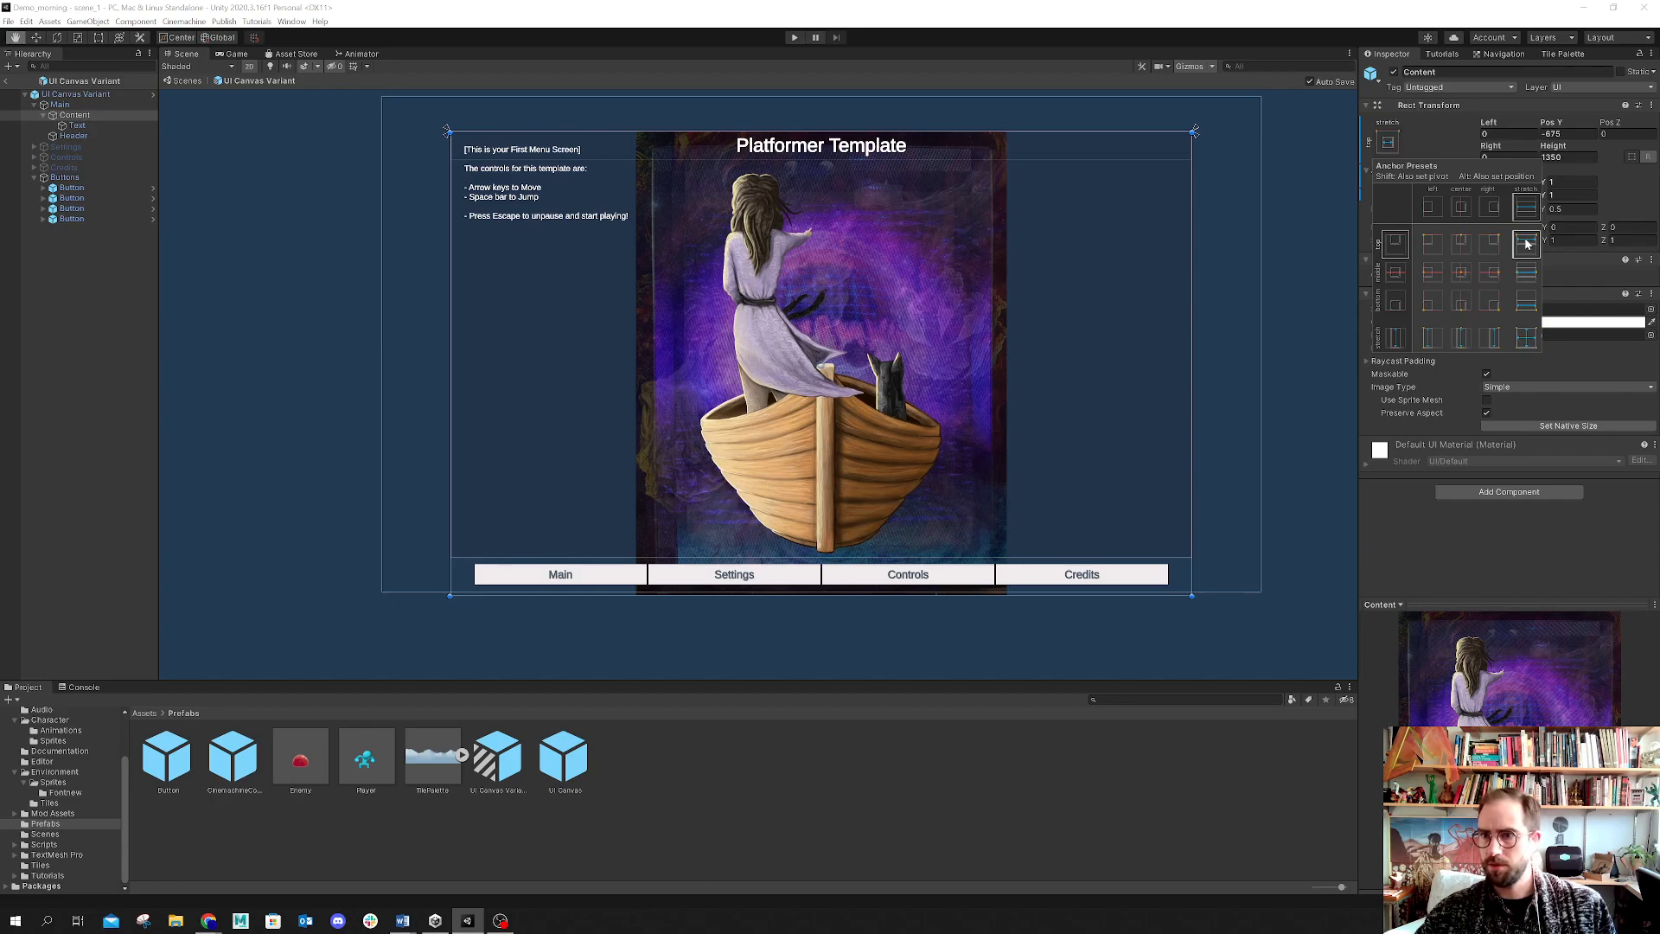
pyautogui.click(1530, 386)
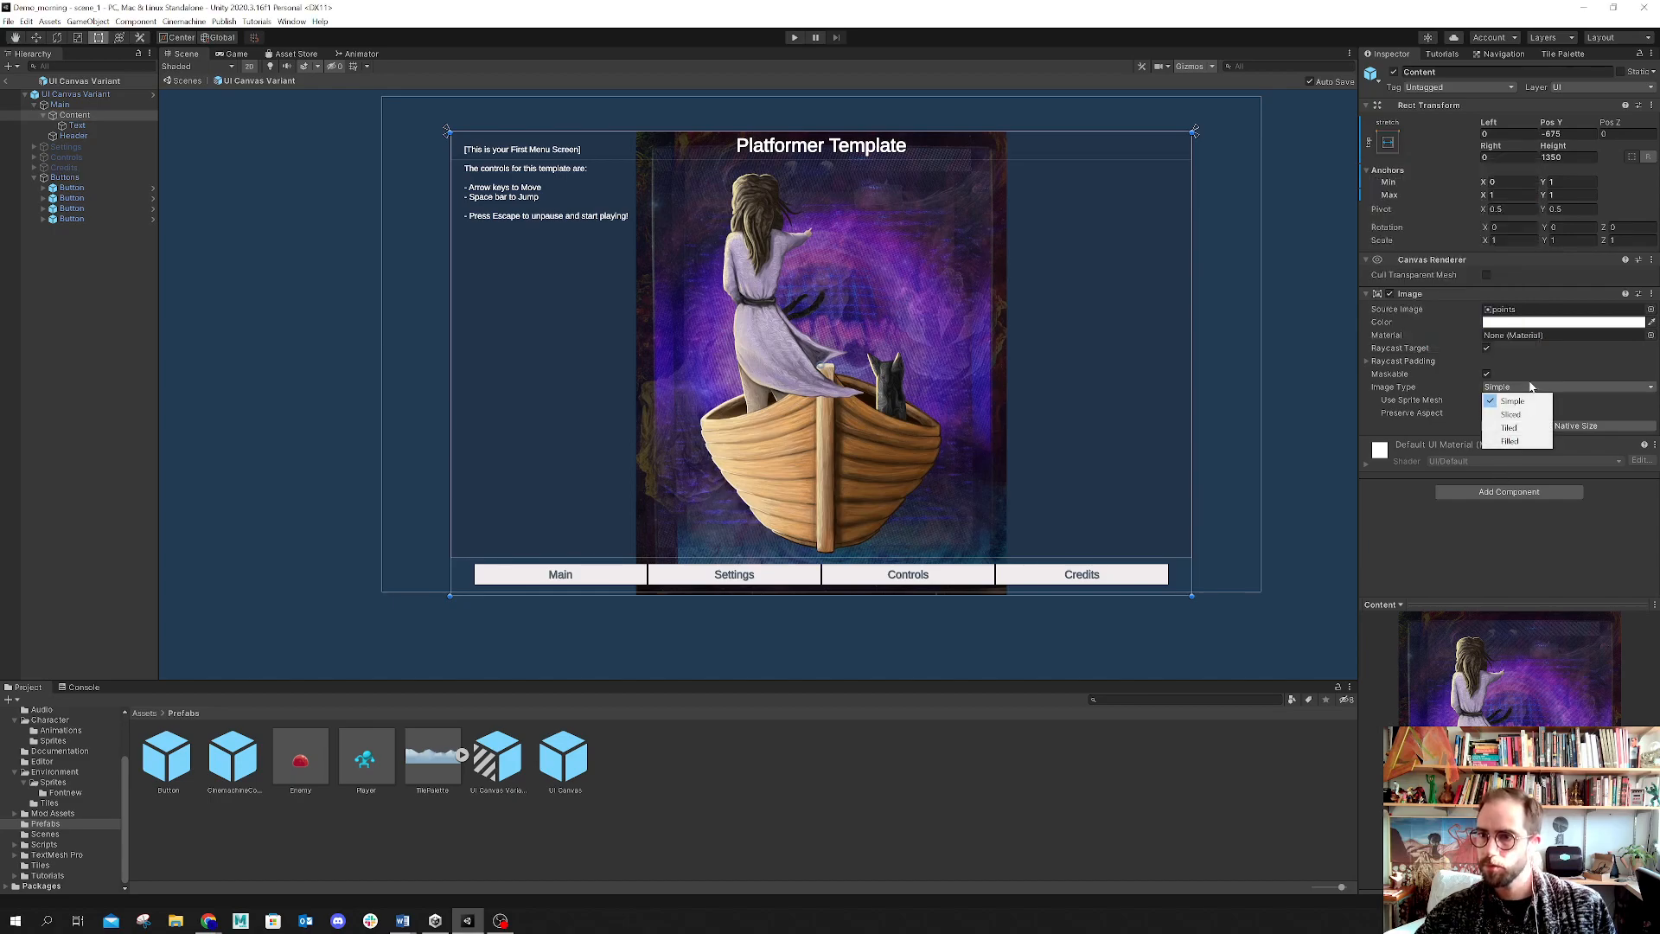
pyautogui.click(1558, 379)
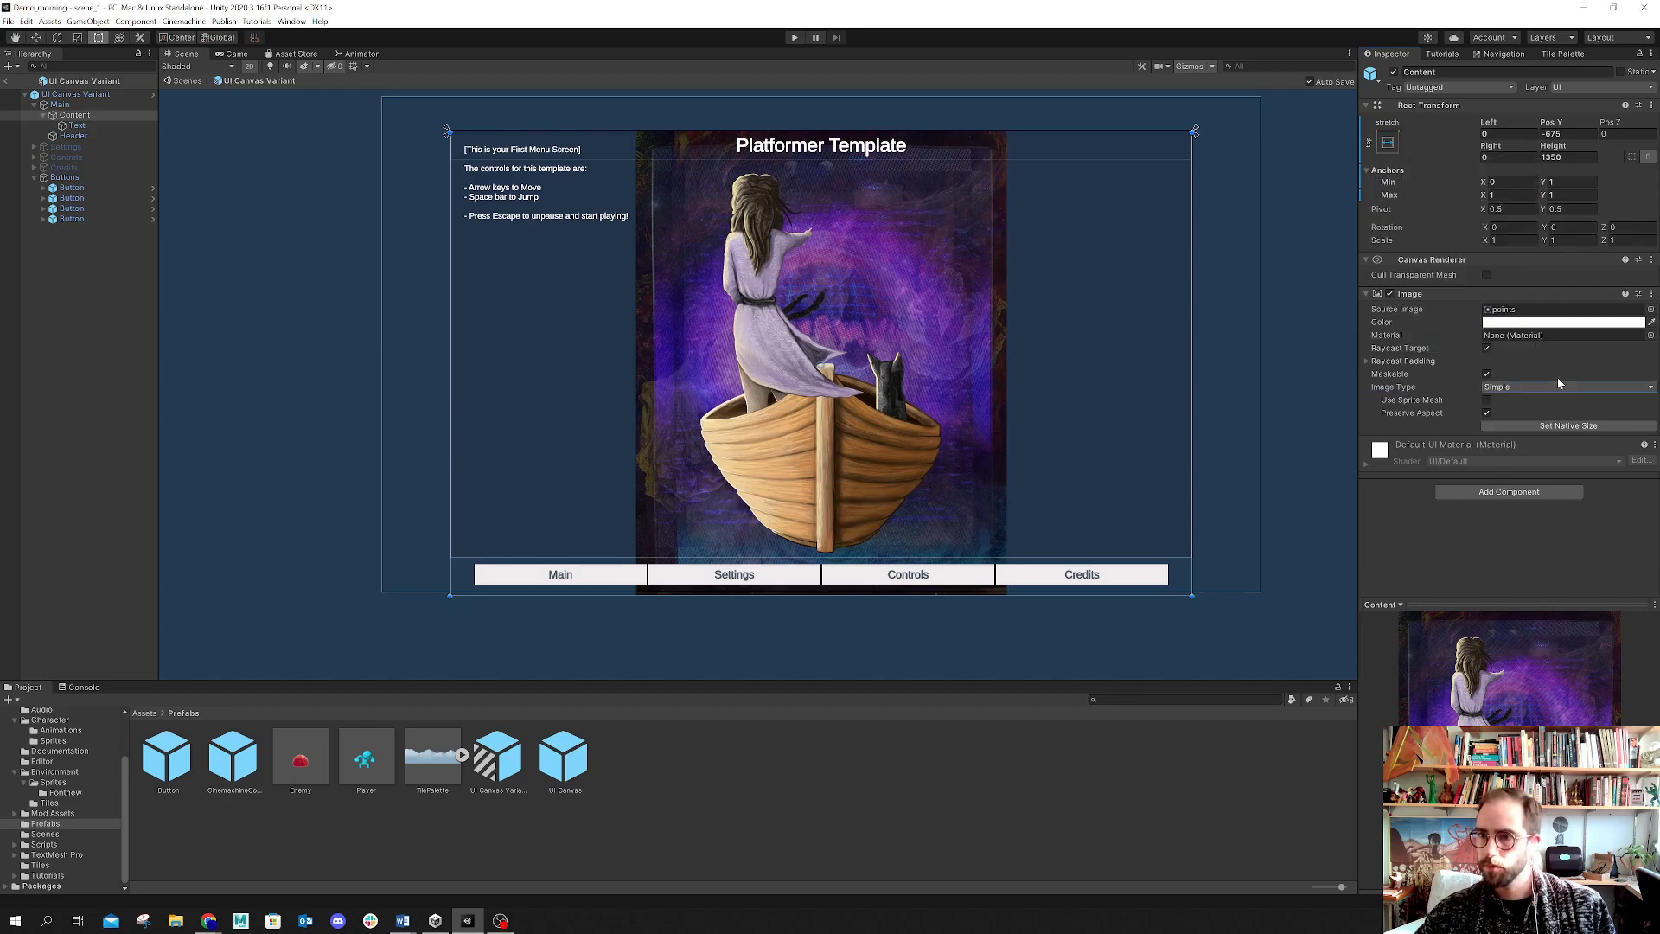
pyautogui.click(1487, 415)
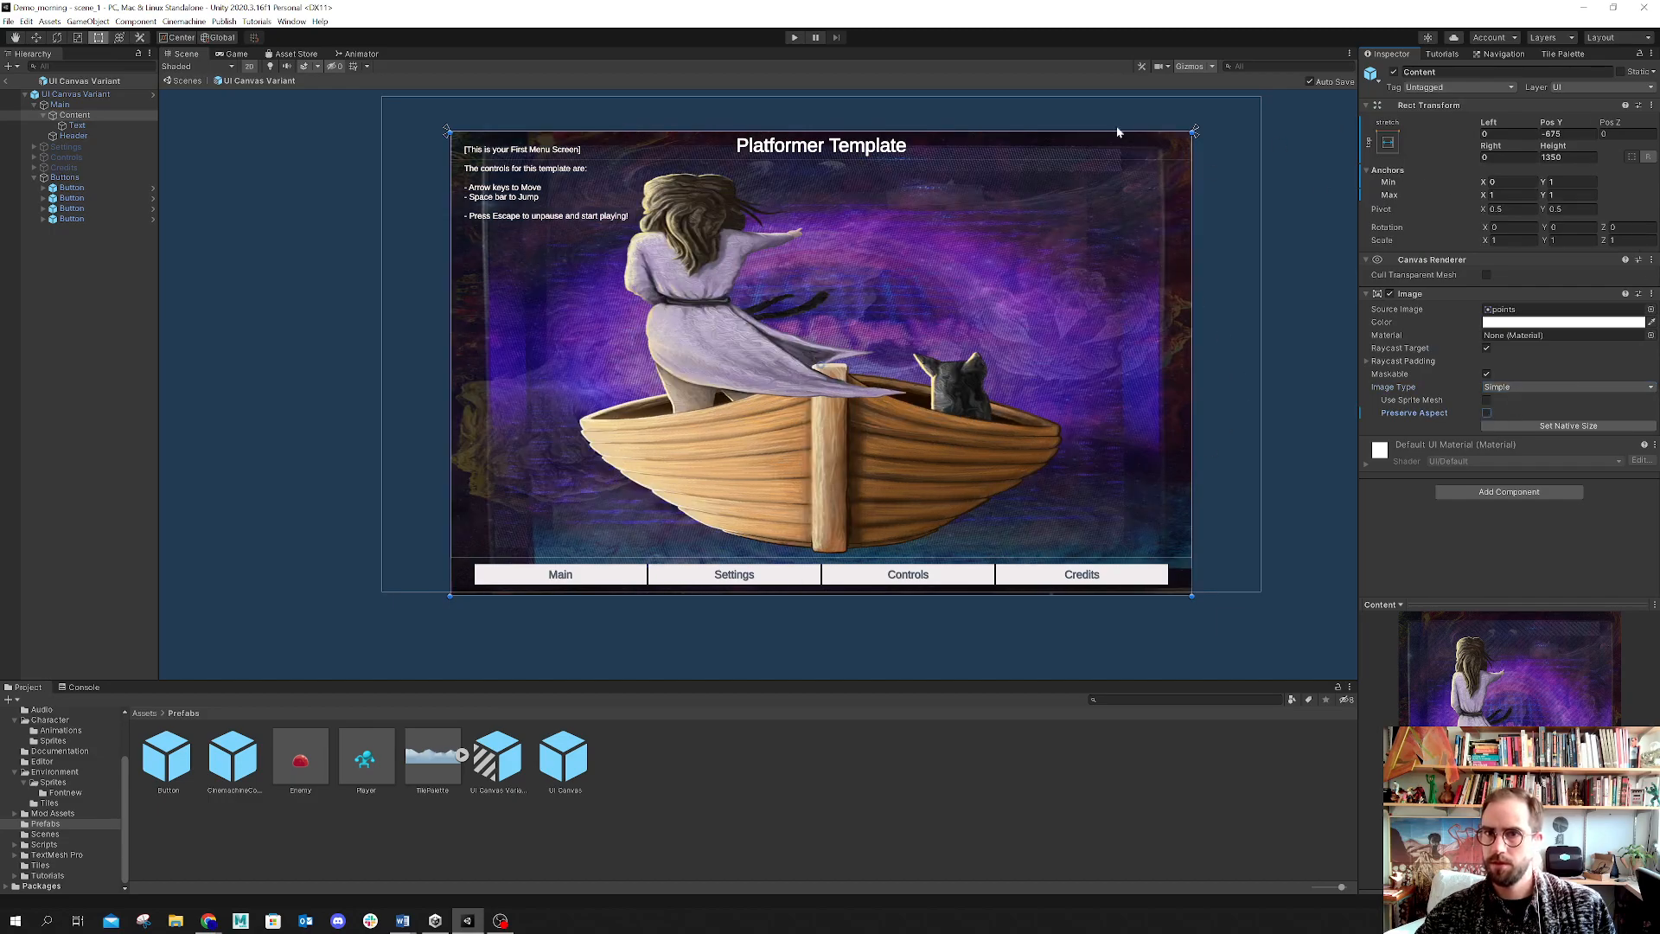
# Step: Select the Content object inside the Main panel and set its Pos Y to -675
pyautogui.click(838, 305)
pyautogui.click(838, 305)
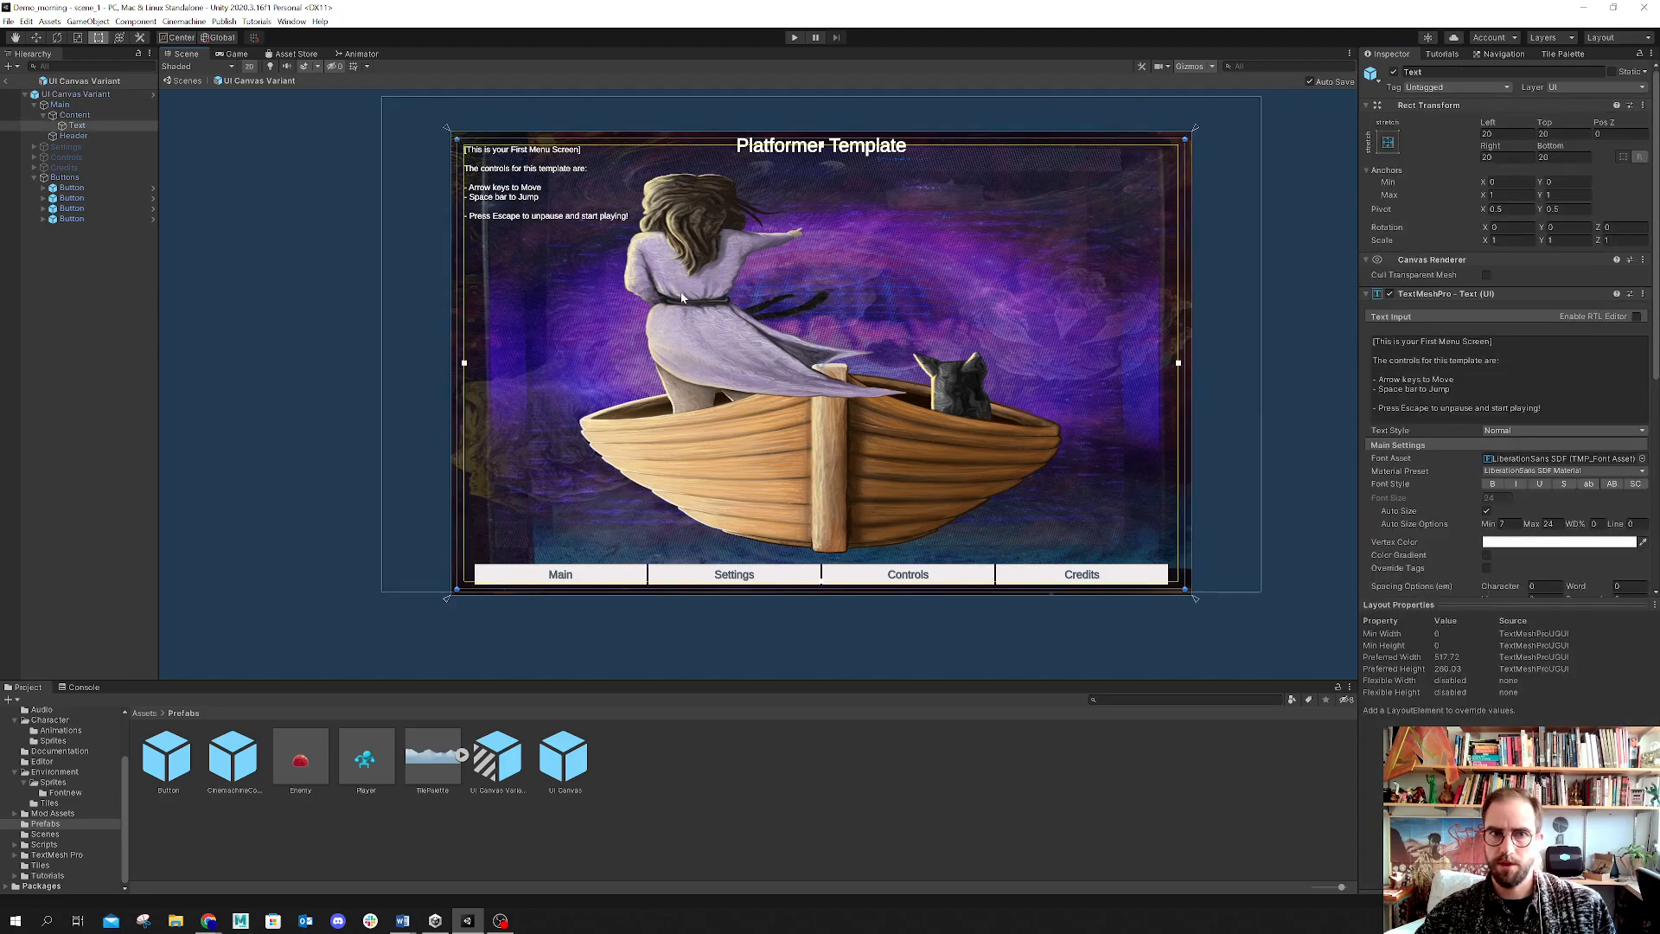
pyautogui.click(824, 311)
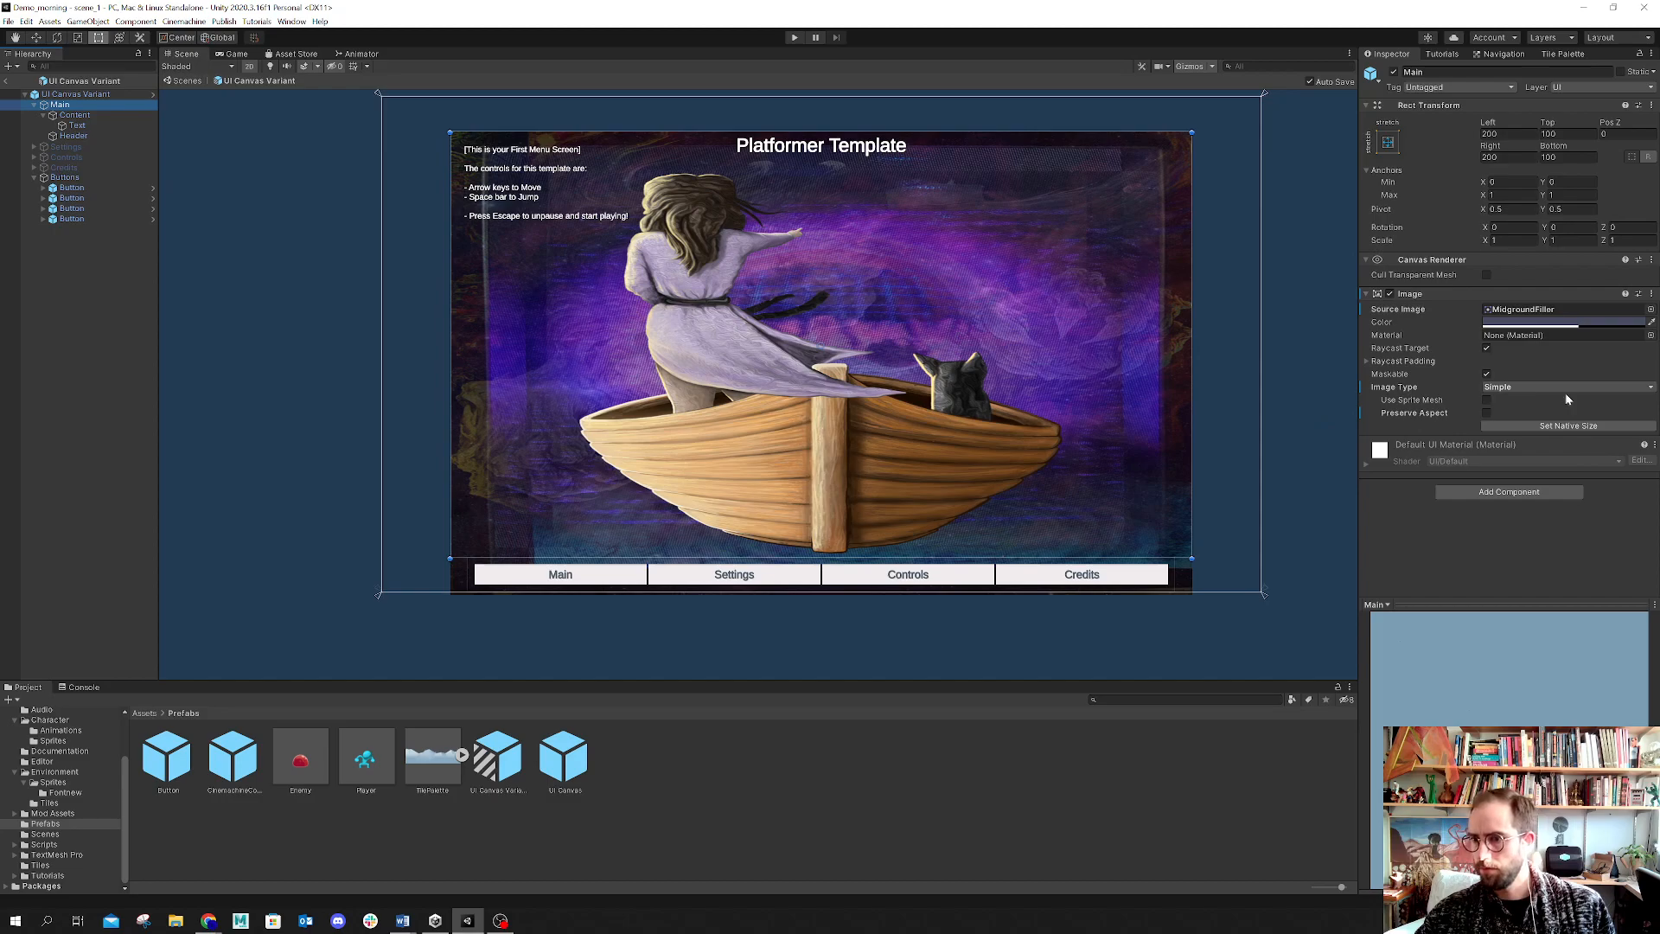
pyautogui.click(816, 329)
pyautogui.click(816, 328)
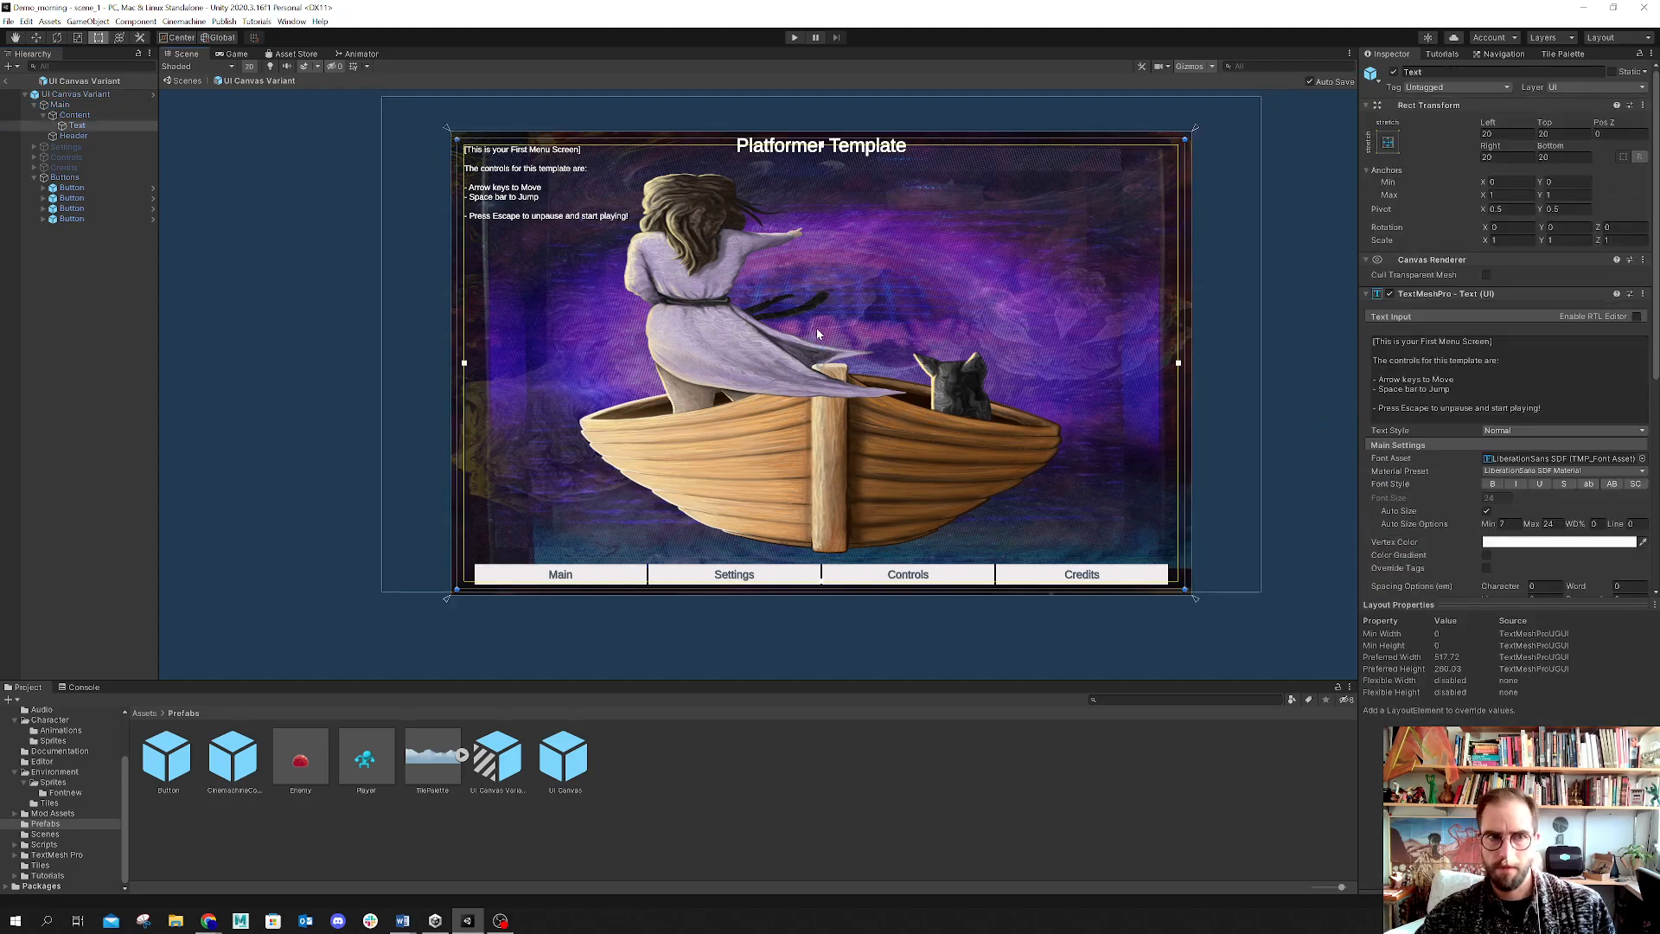
pyautogui.click(86, 116)
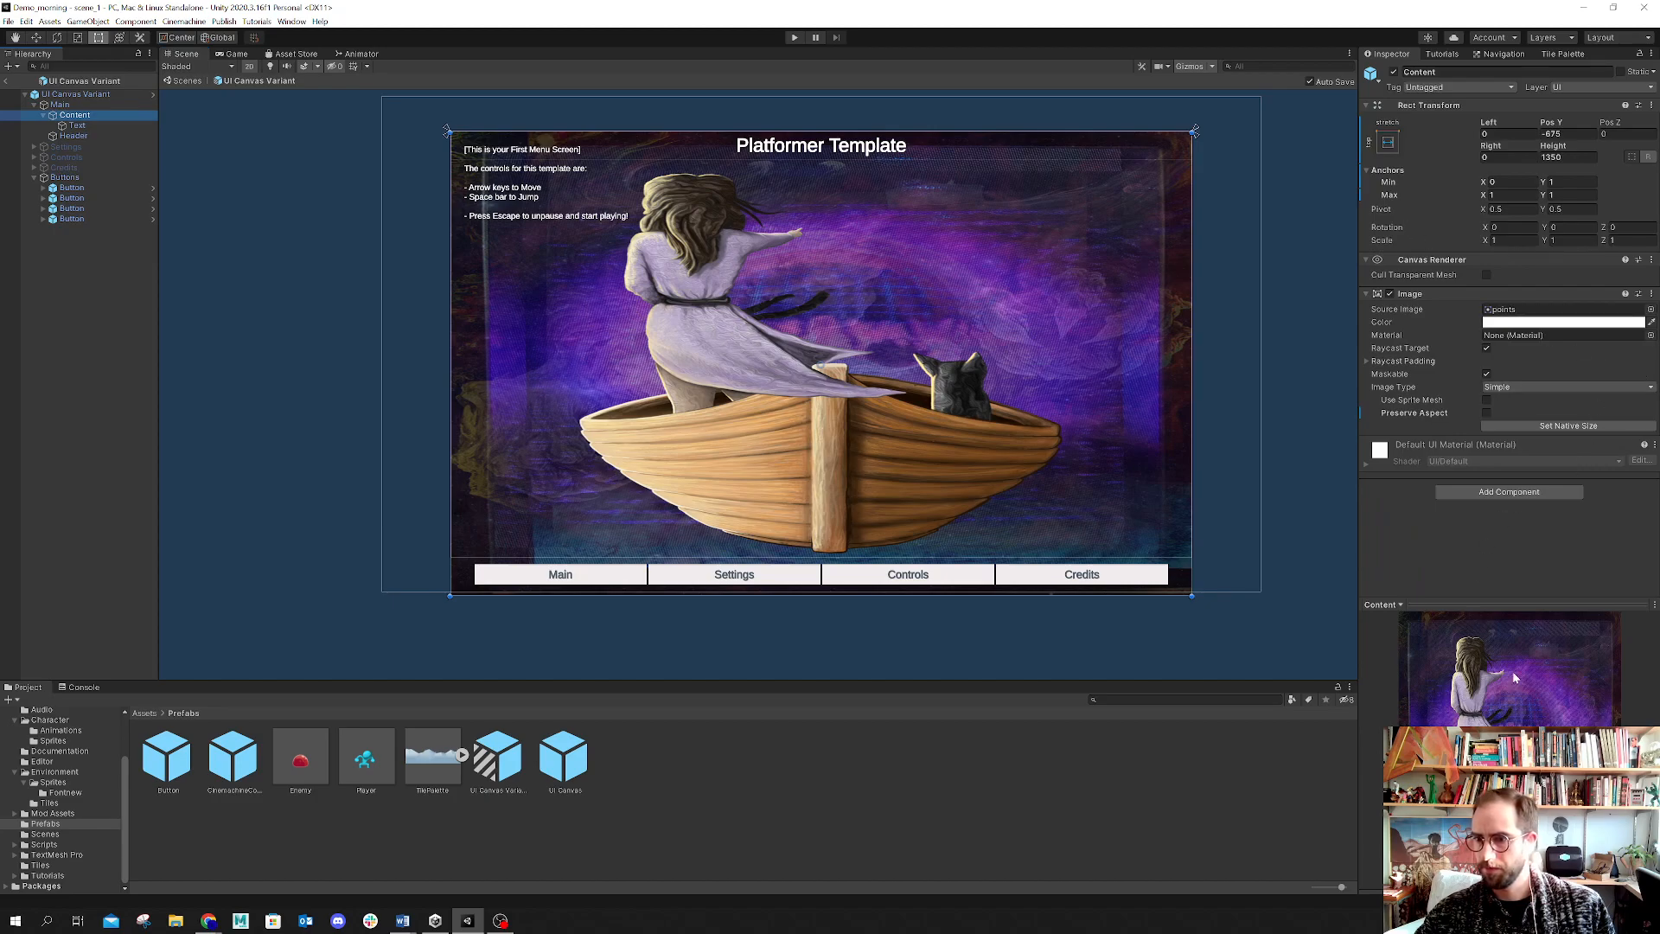
pyautogui.moveTo(1497, 605); pyautogui.dragTo(1498, 324)
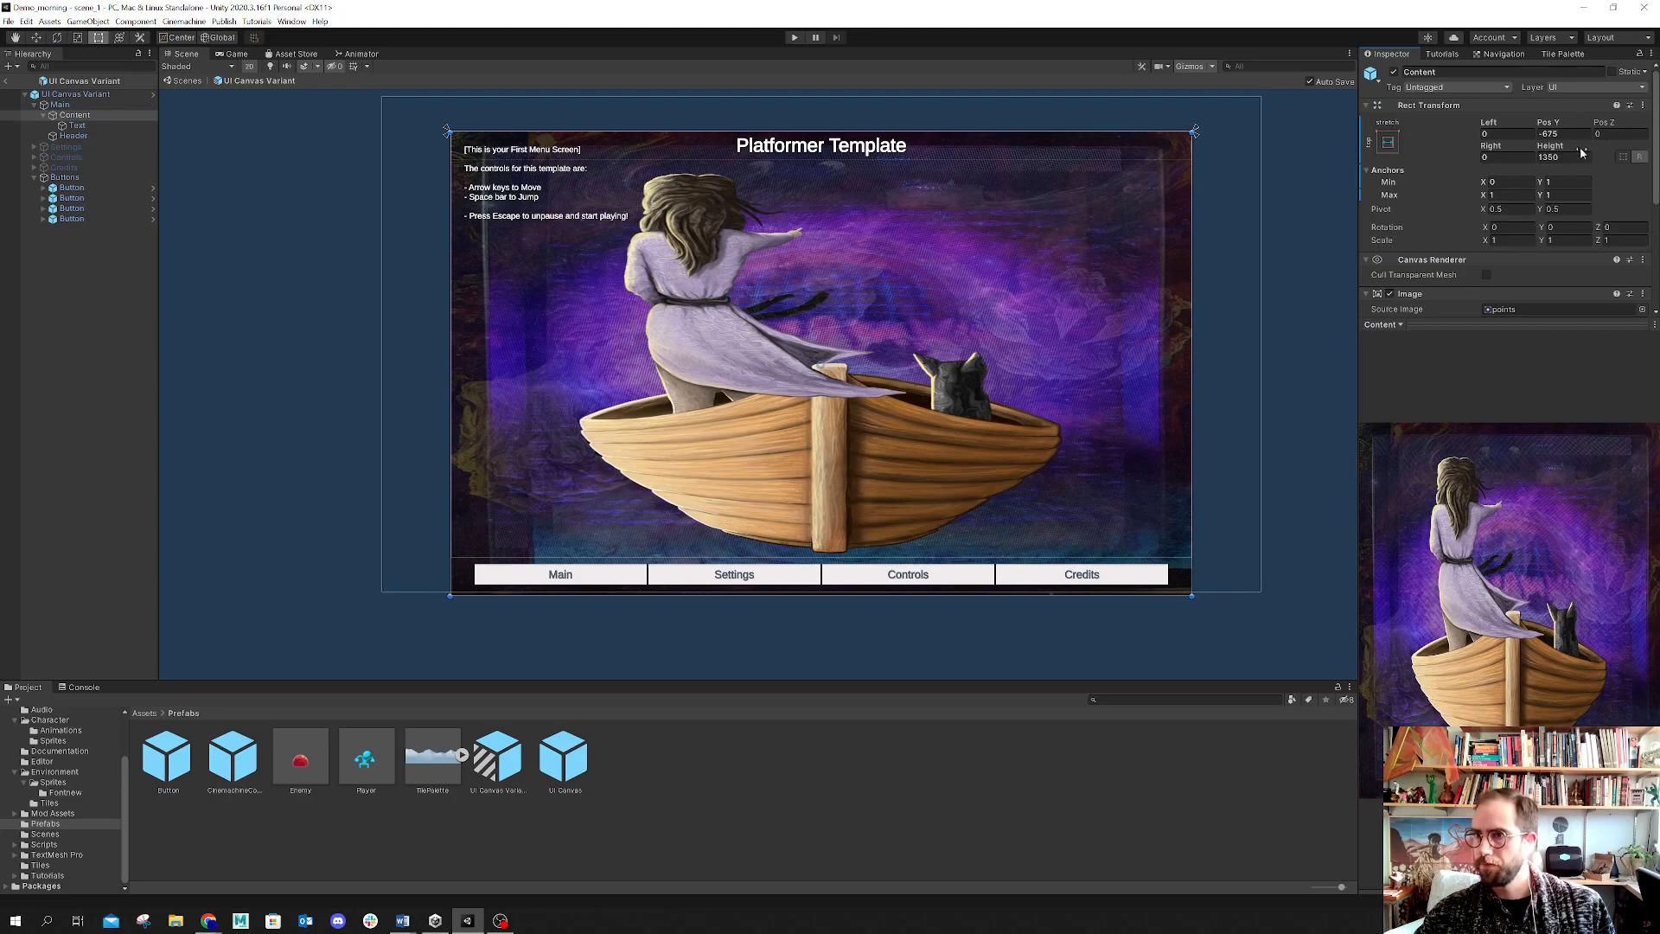
pyautogui.moveTo(1560, 134); pyautogui.dragTo(1531, 135)
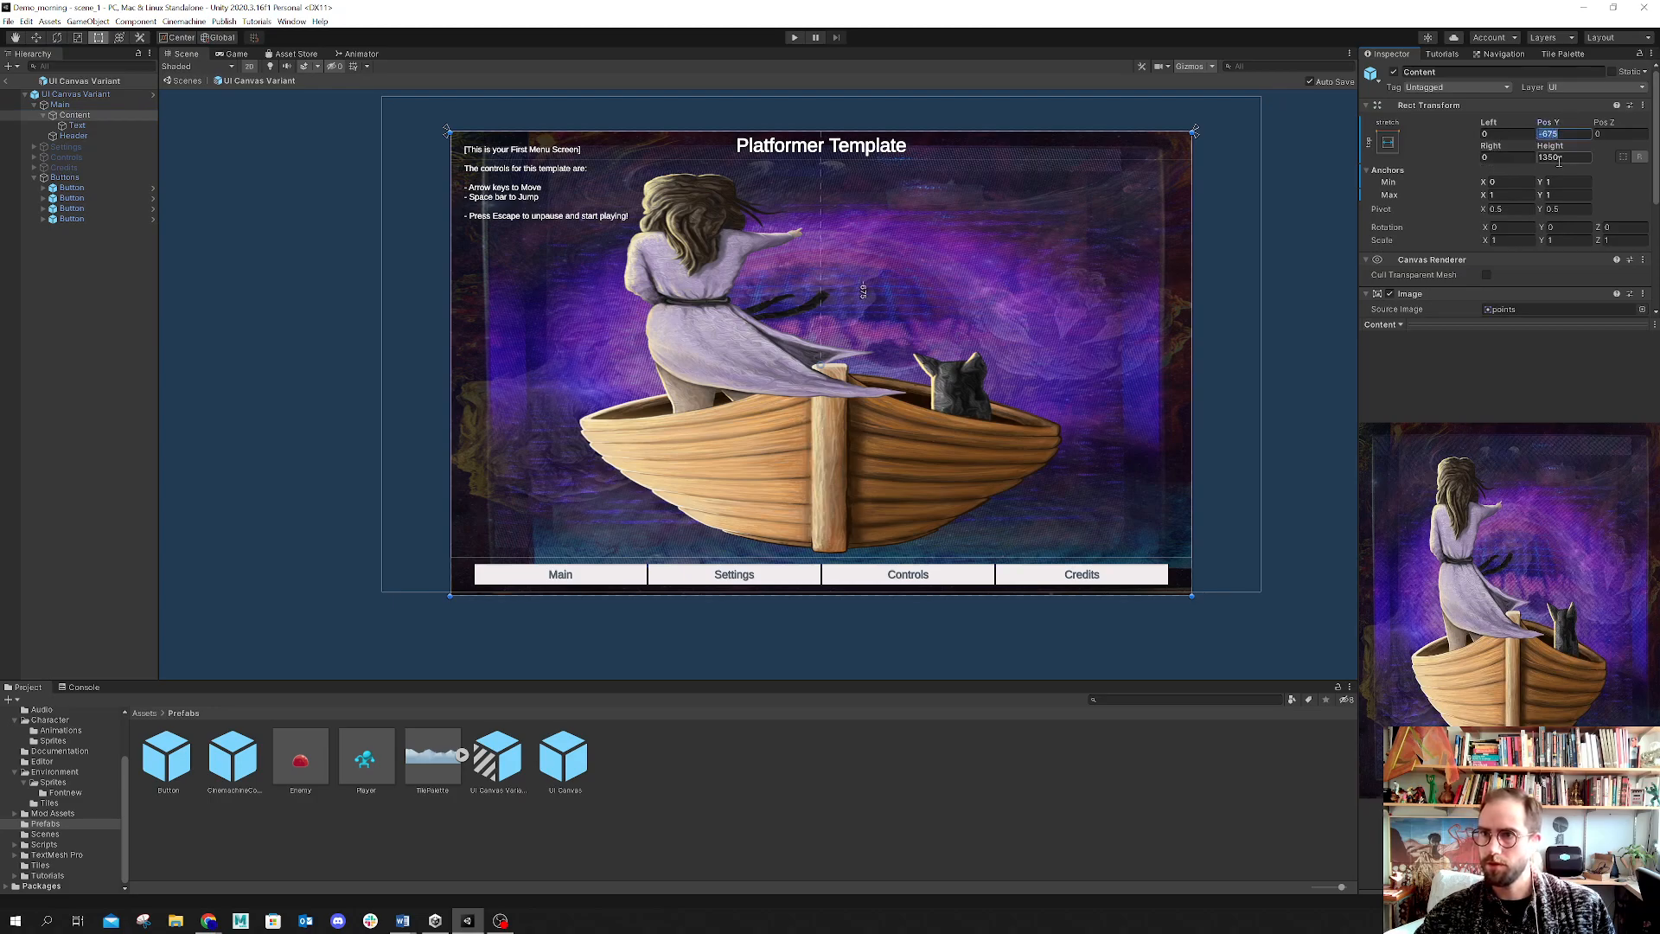
pyautogui.moveTo(1563, 158); pyautogui.dragTo(1536, 157)
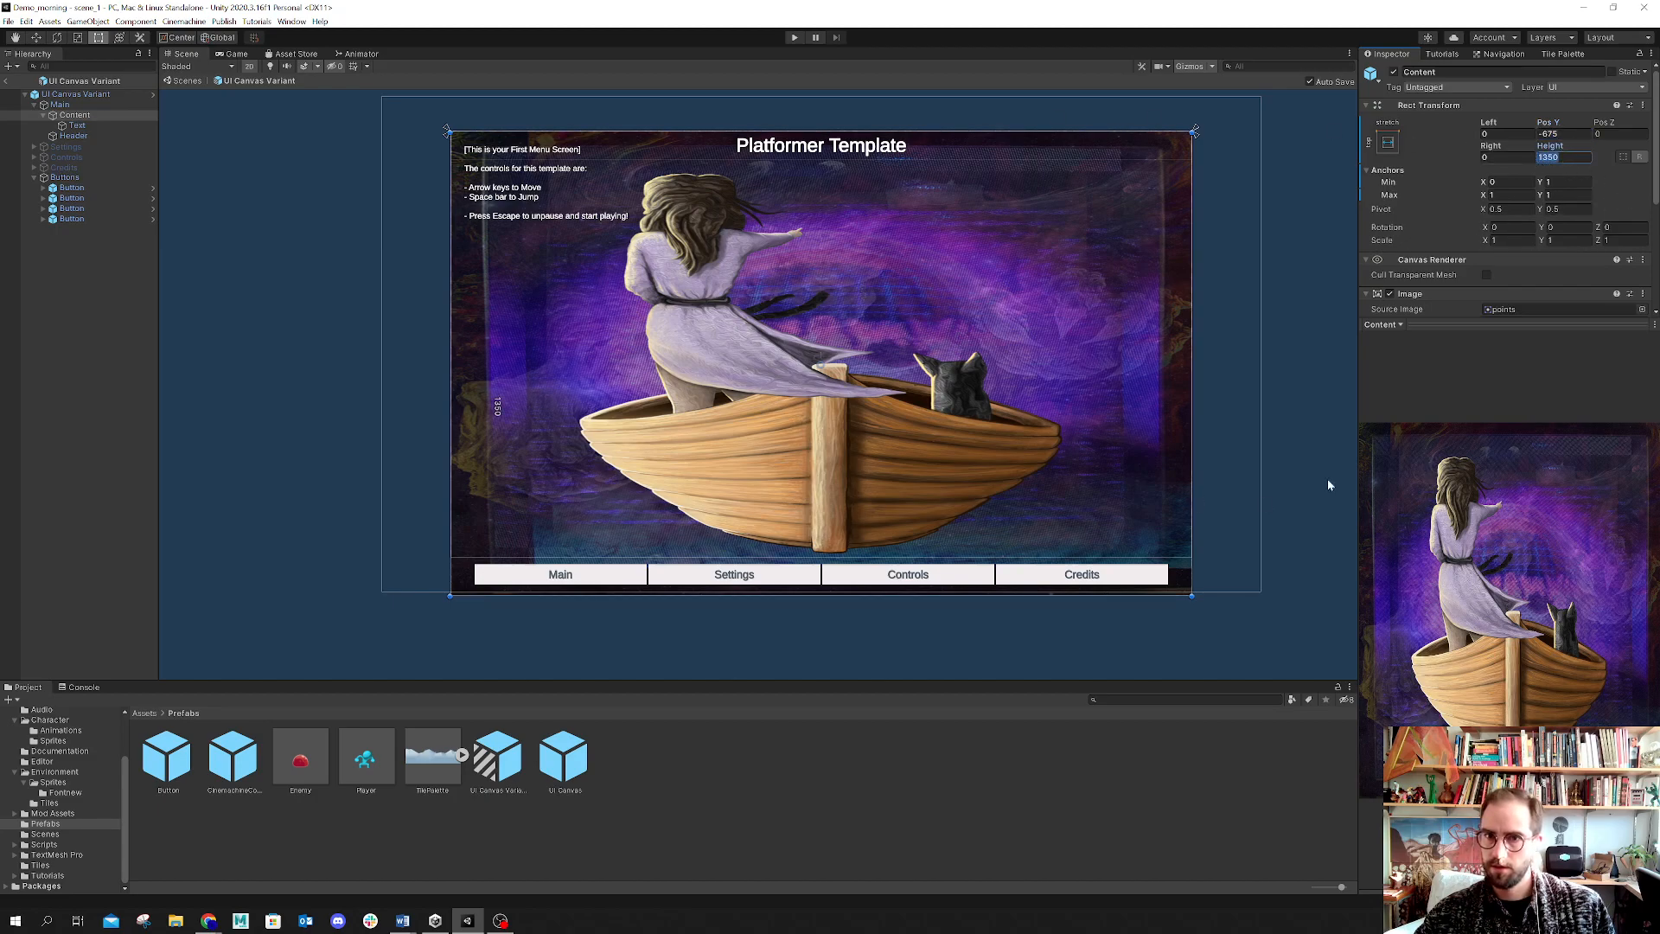
# Step: Preview the menu in the Game view and review the available resolution options
pyautogui.click(234, 55)
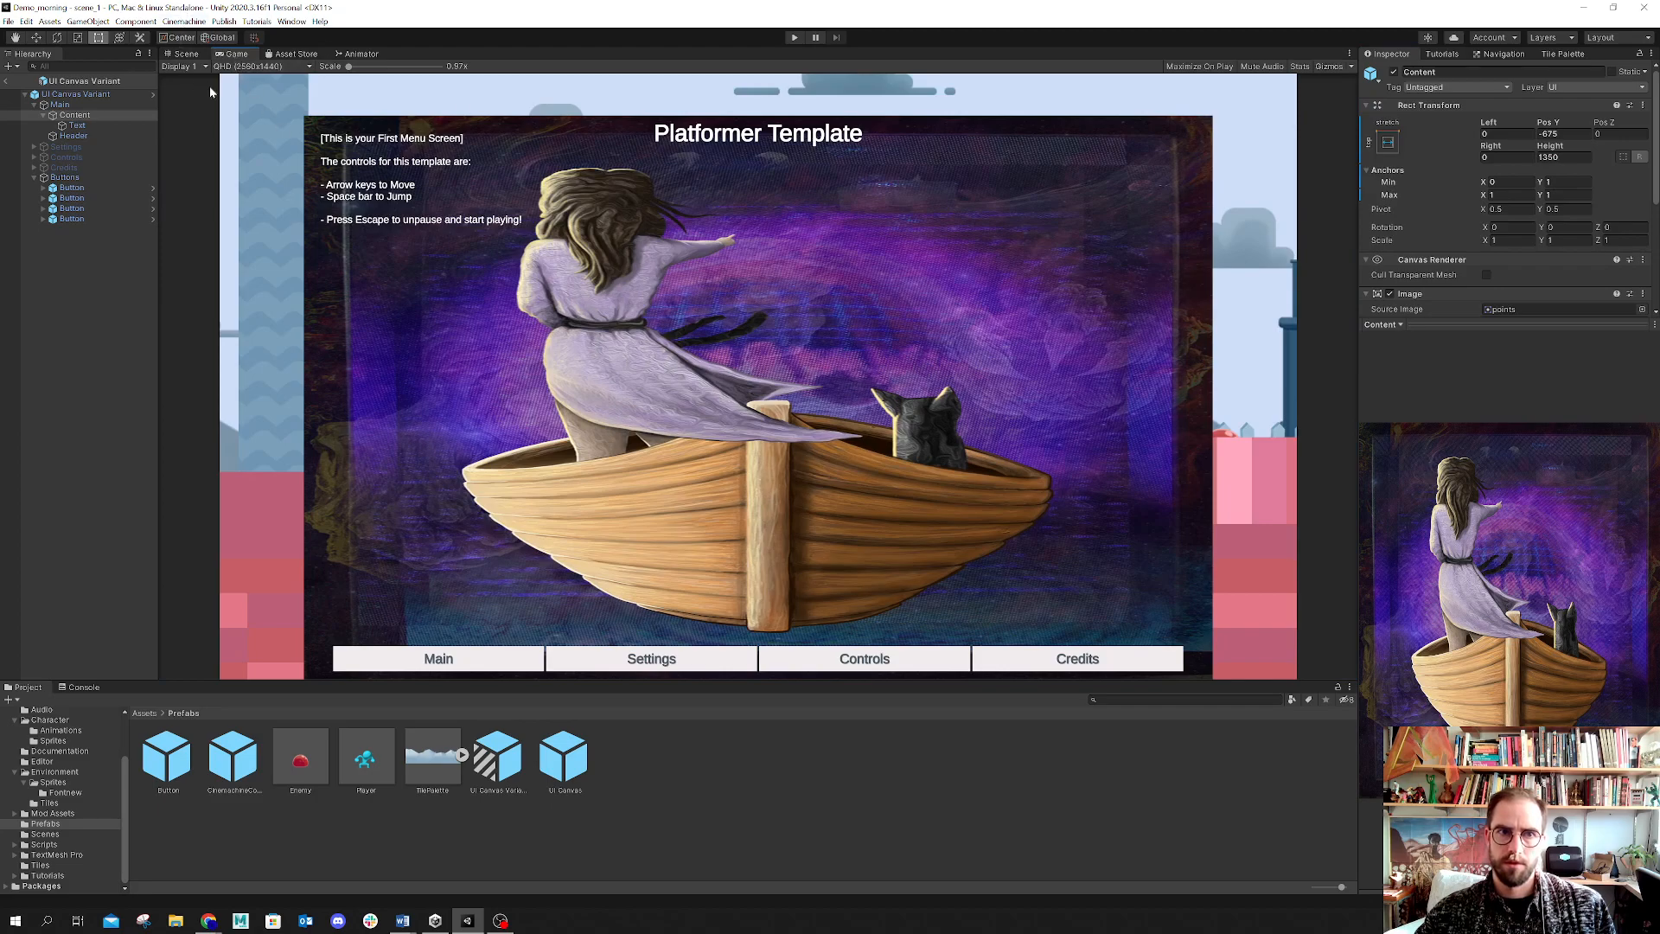
pyautogui.click(250, 67)
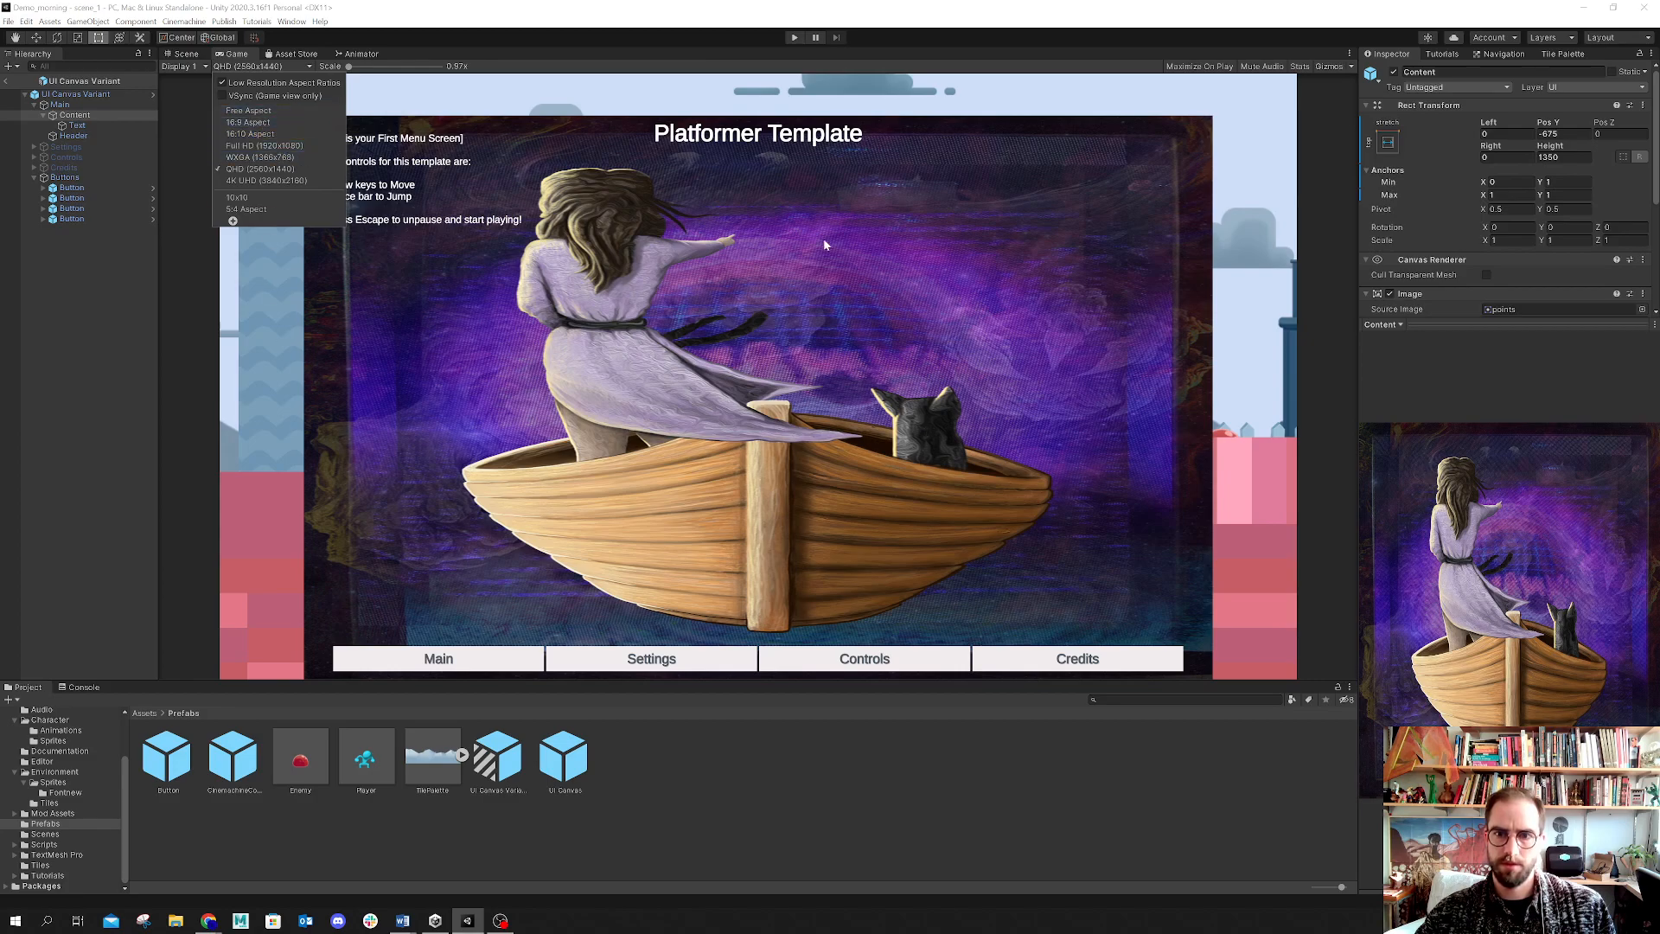
pyautogui.click(184, 53)
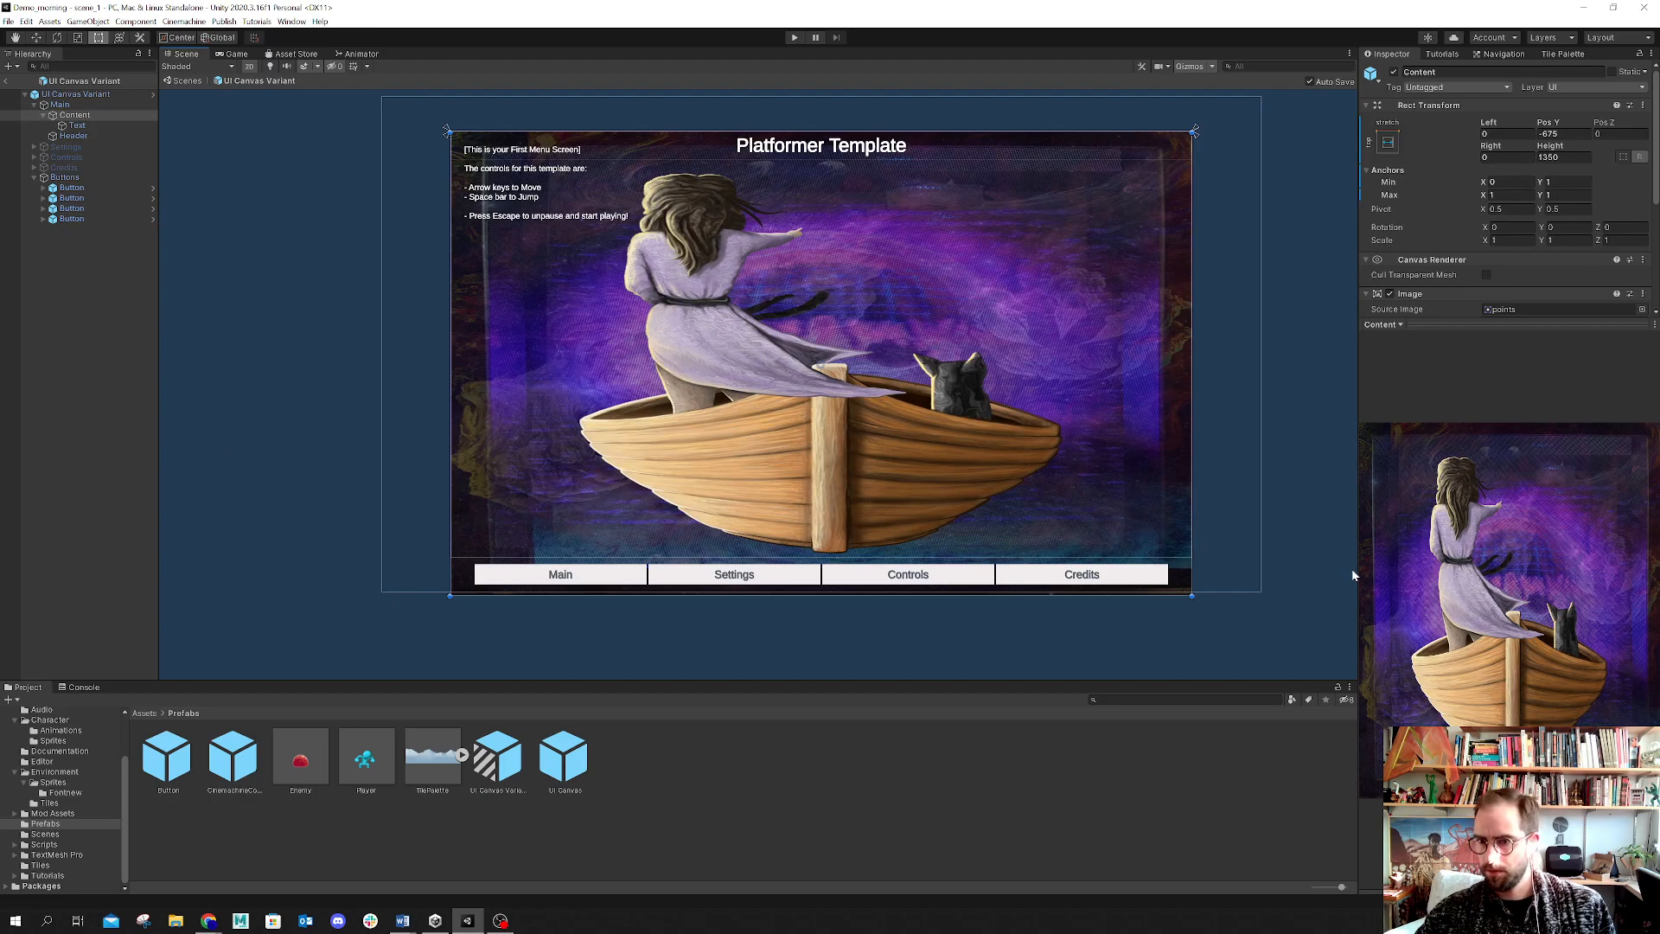
pyautogui.moveTo(1360, 568); pyautogui.dragTo(1083, 524)
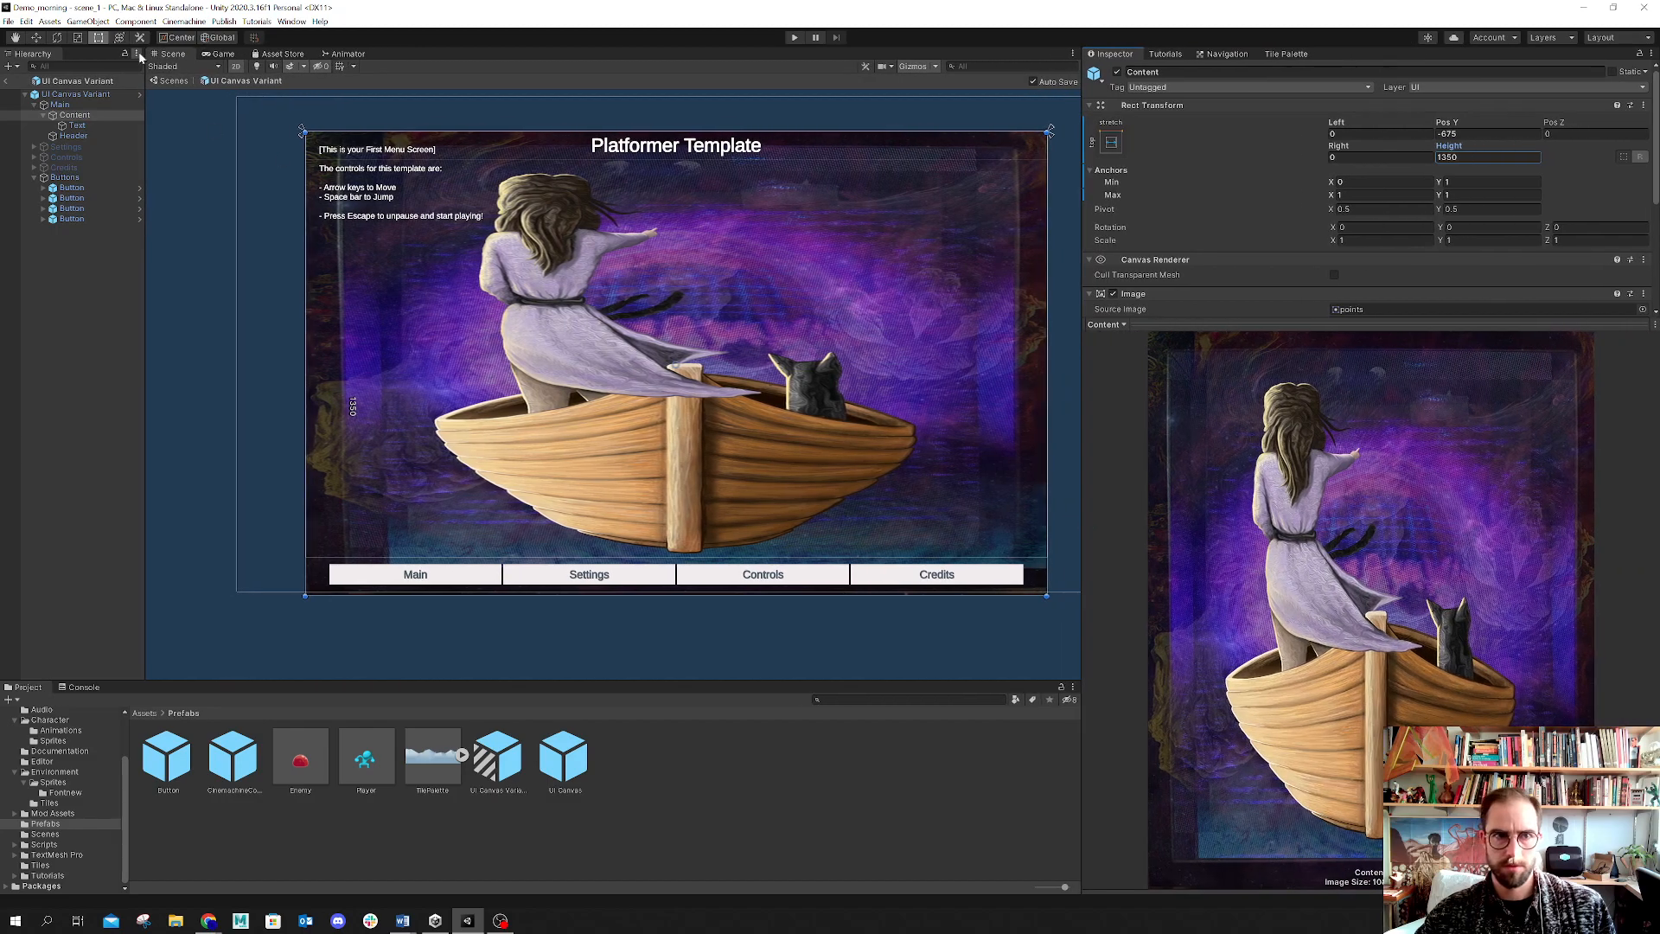
pyautogui.click(219, 53)
pyautogui.click(241, 66)
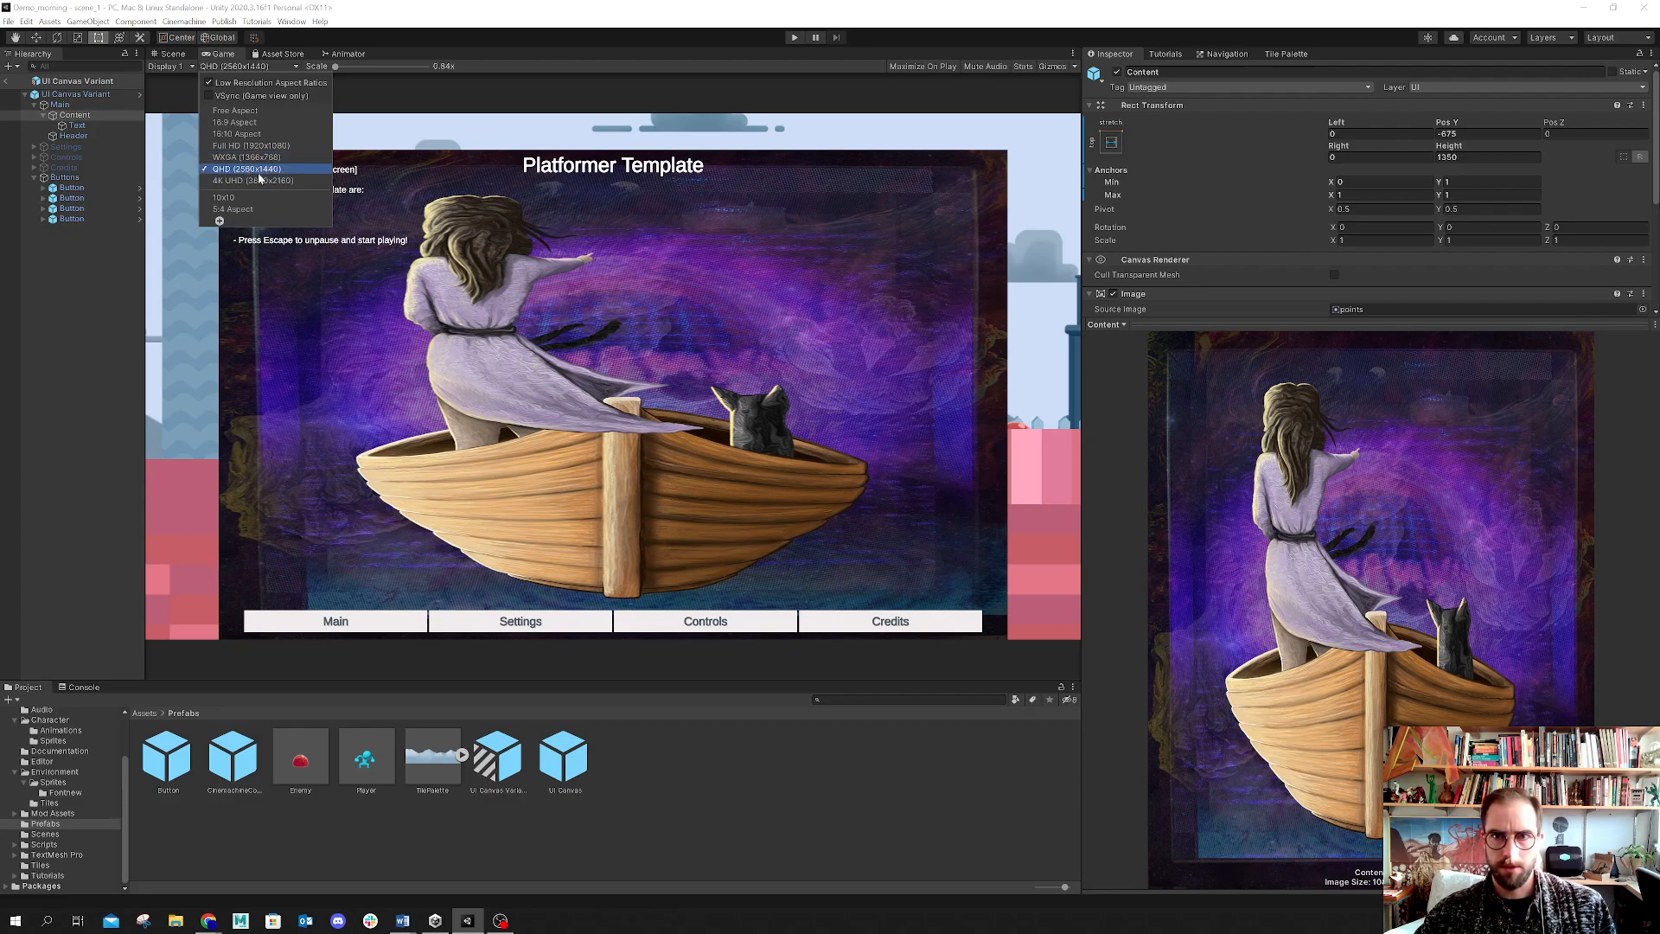
pyautogui.click(459, 43)
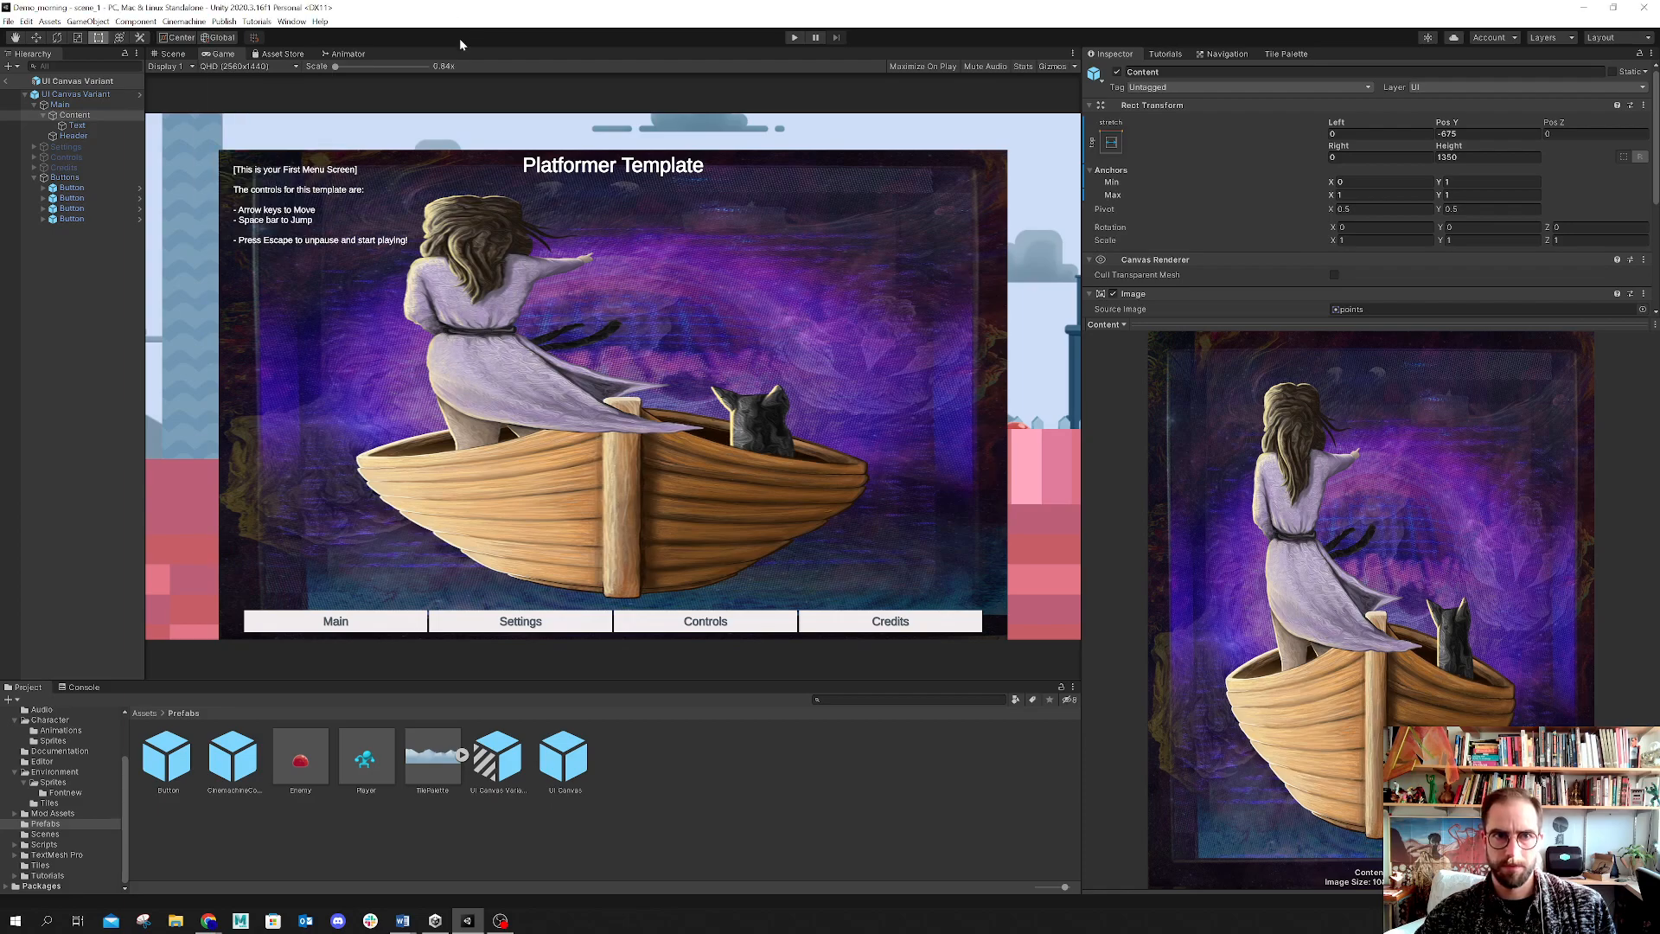
# Step: Inspect the Main and Content objects' image settings while viewing the menu in the Game view
pyautogui.click(67, 105)
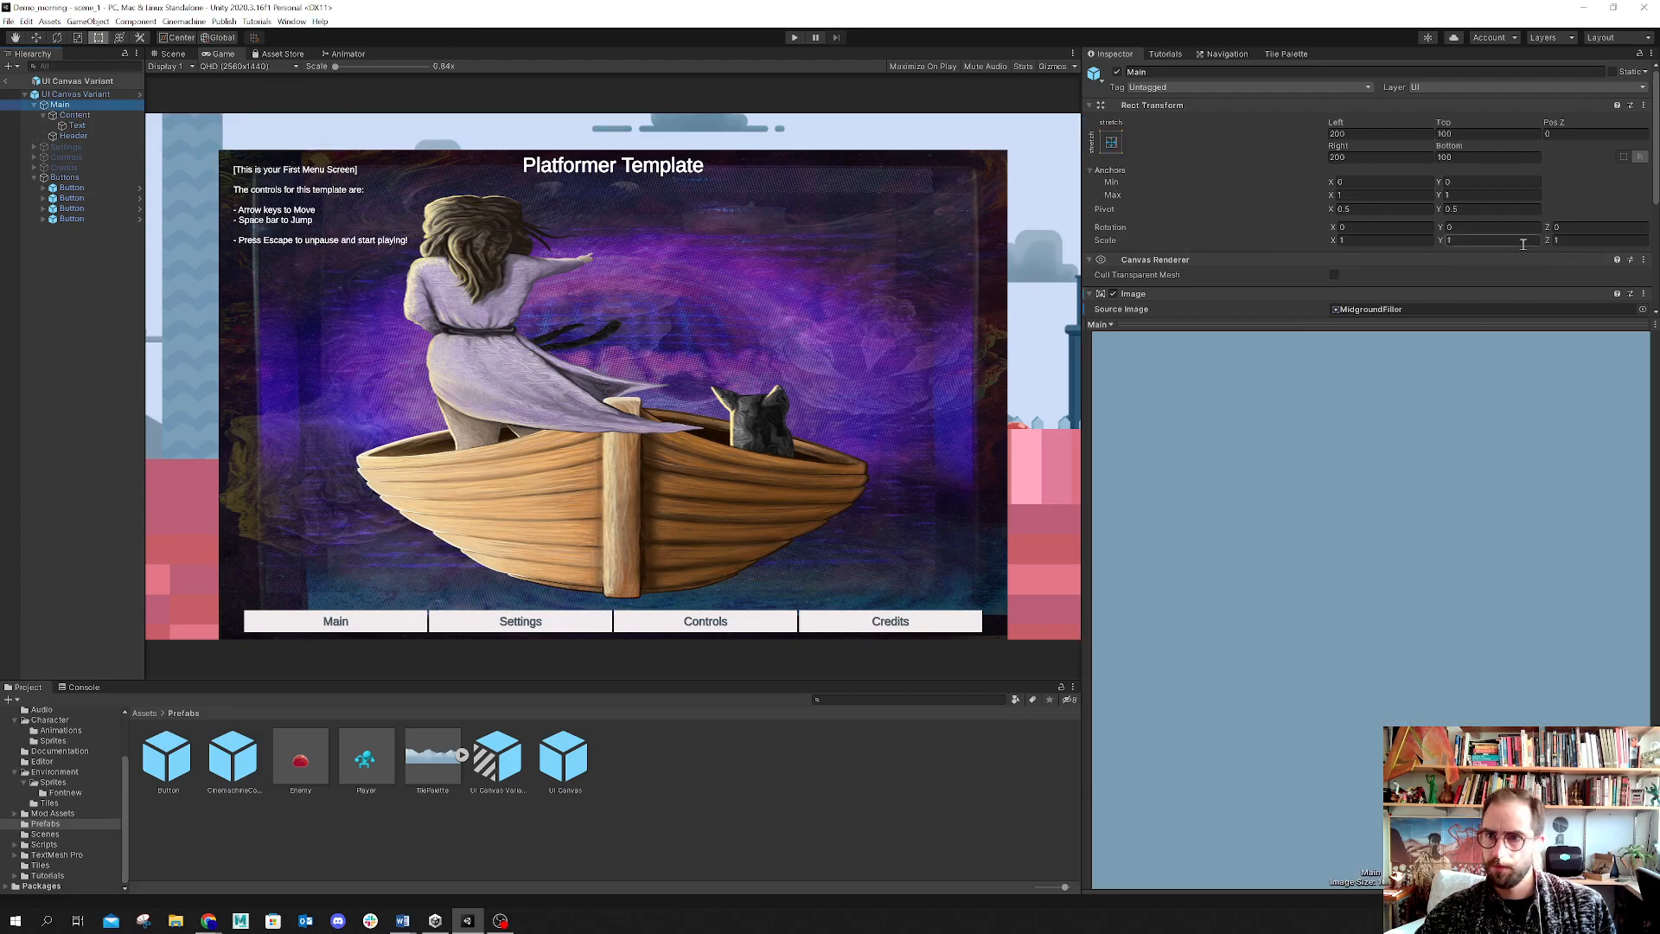
pyautogui.moveTo(1089, 386); pyautogui.dragTo(1183, 416)
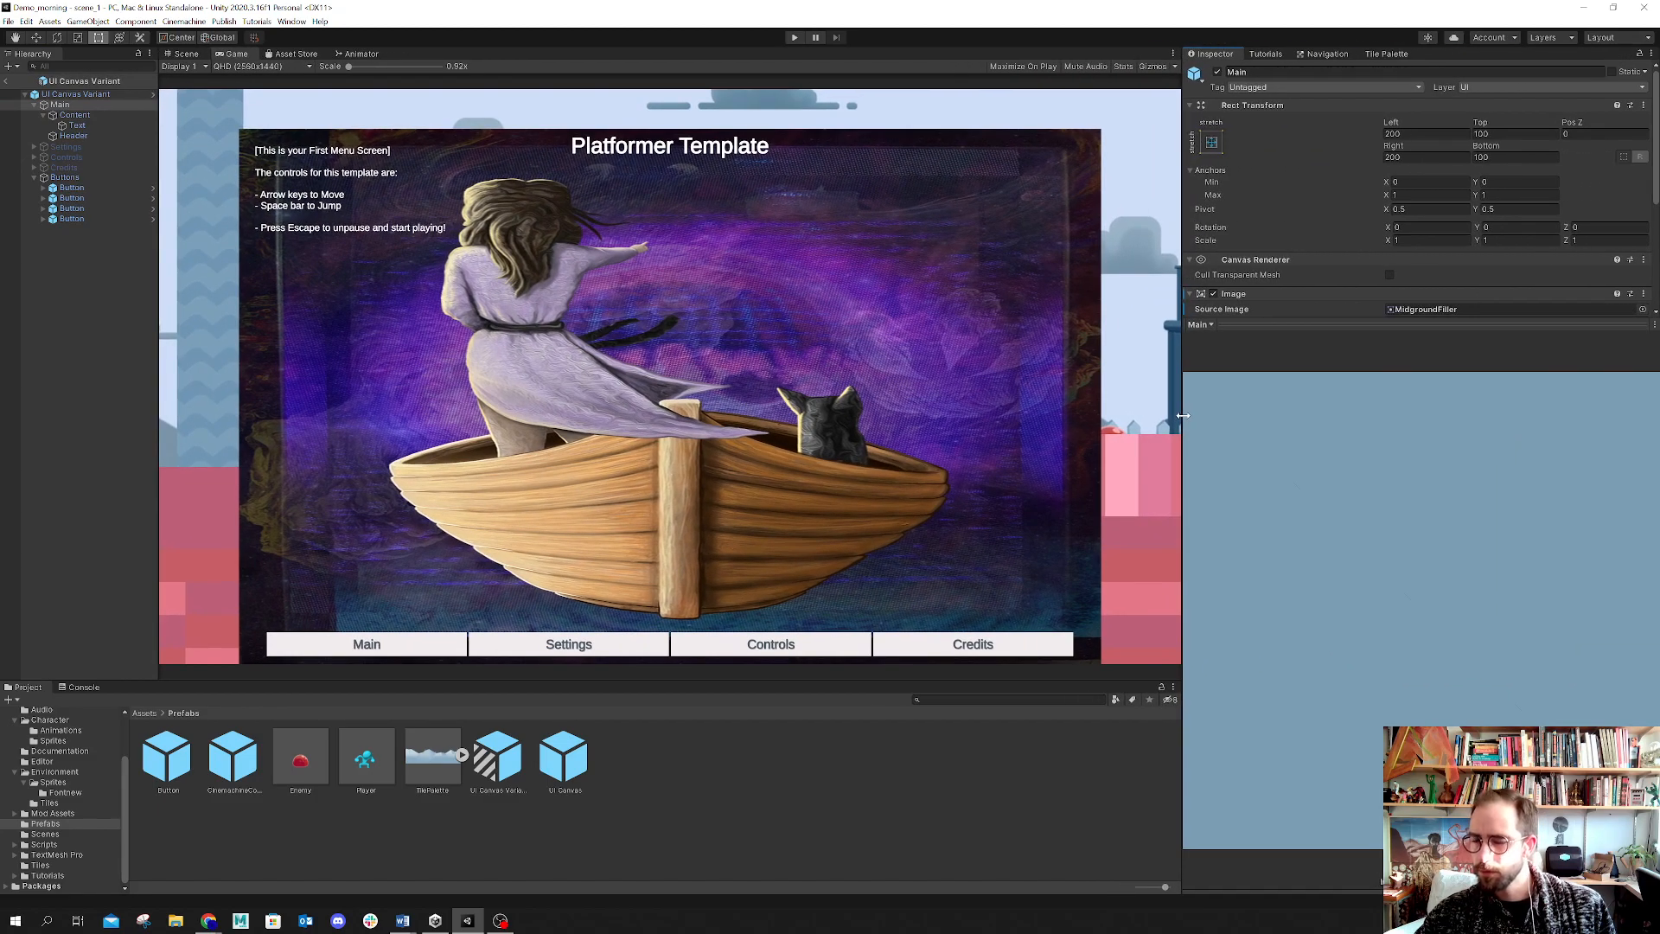
pyautogui.click(655, 837)
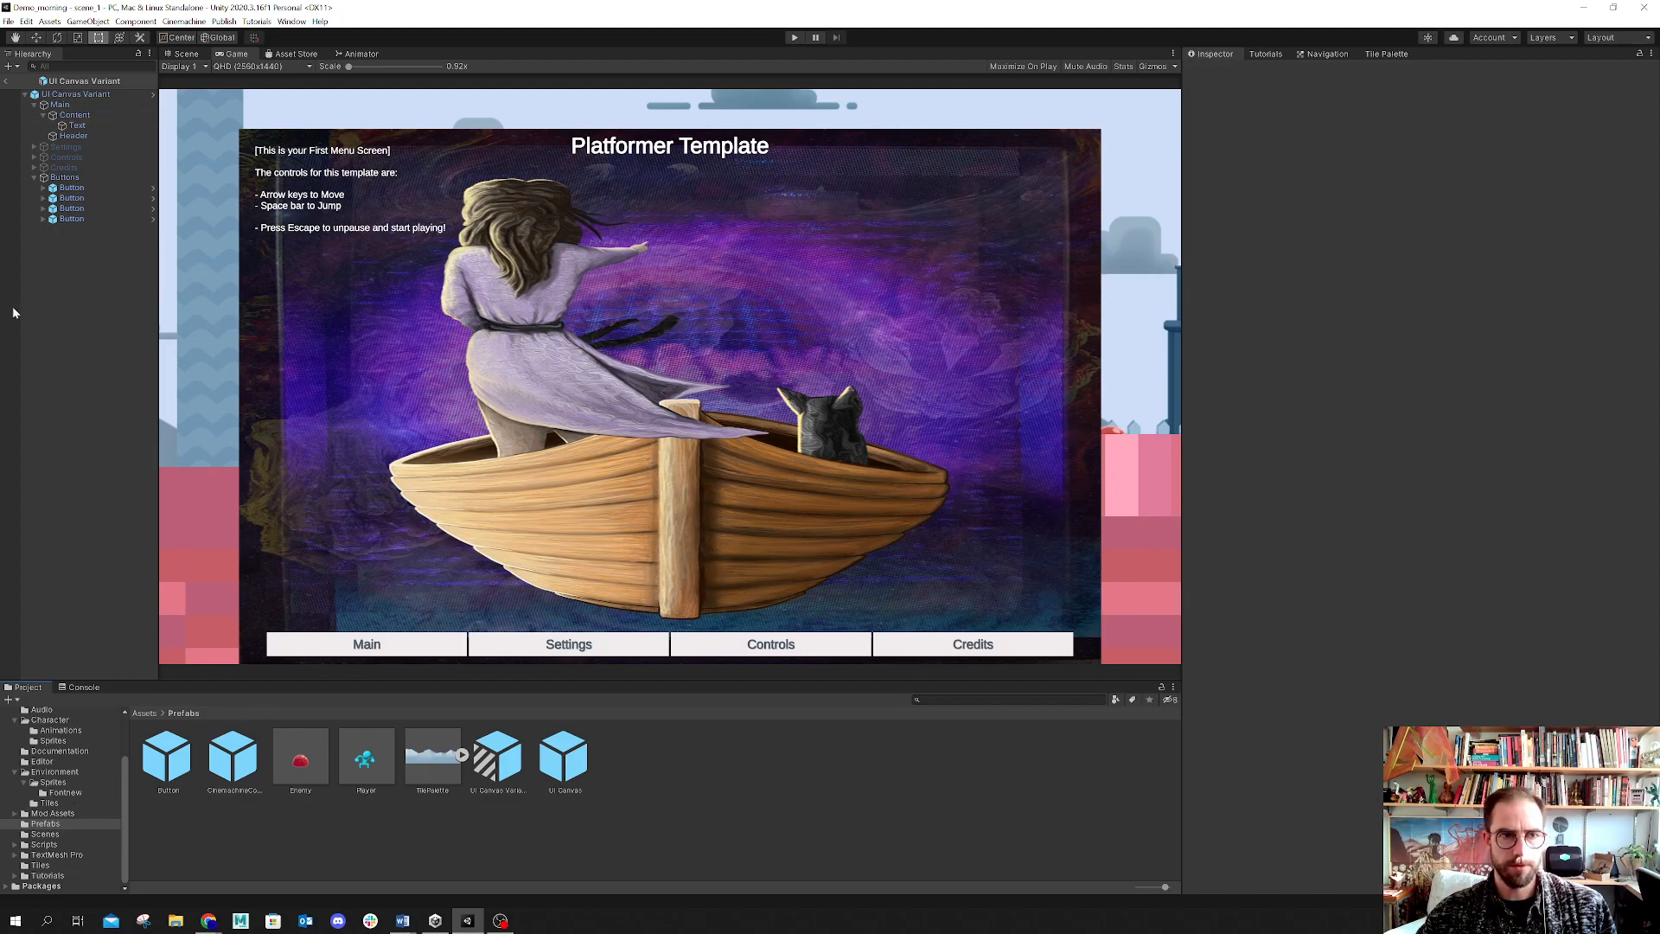
pyautogui.click(75, 116)
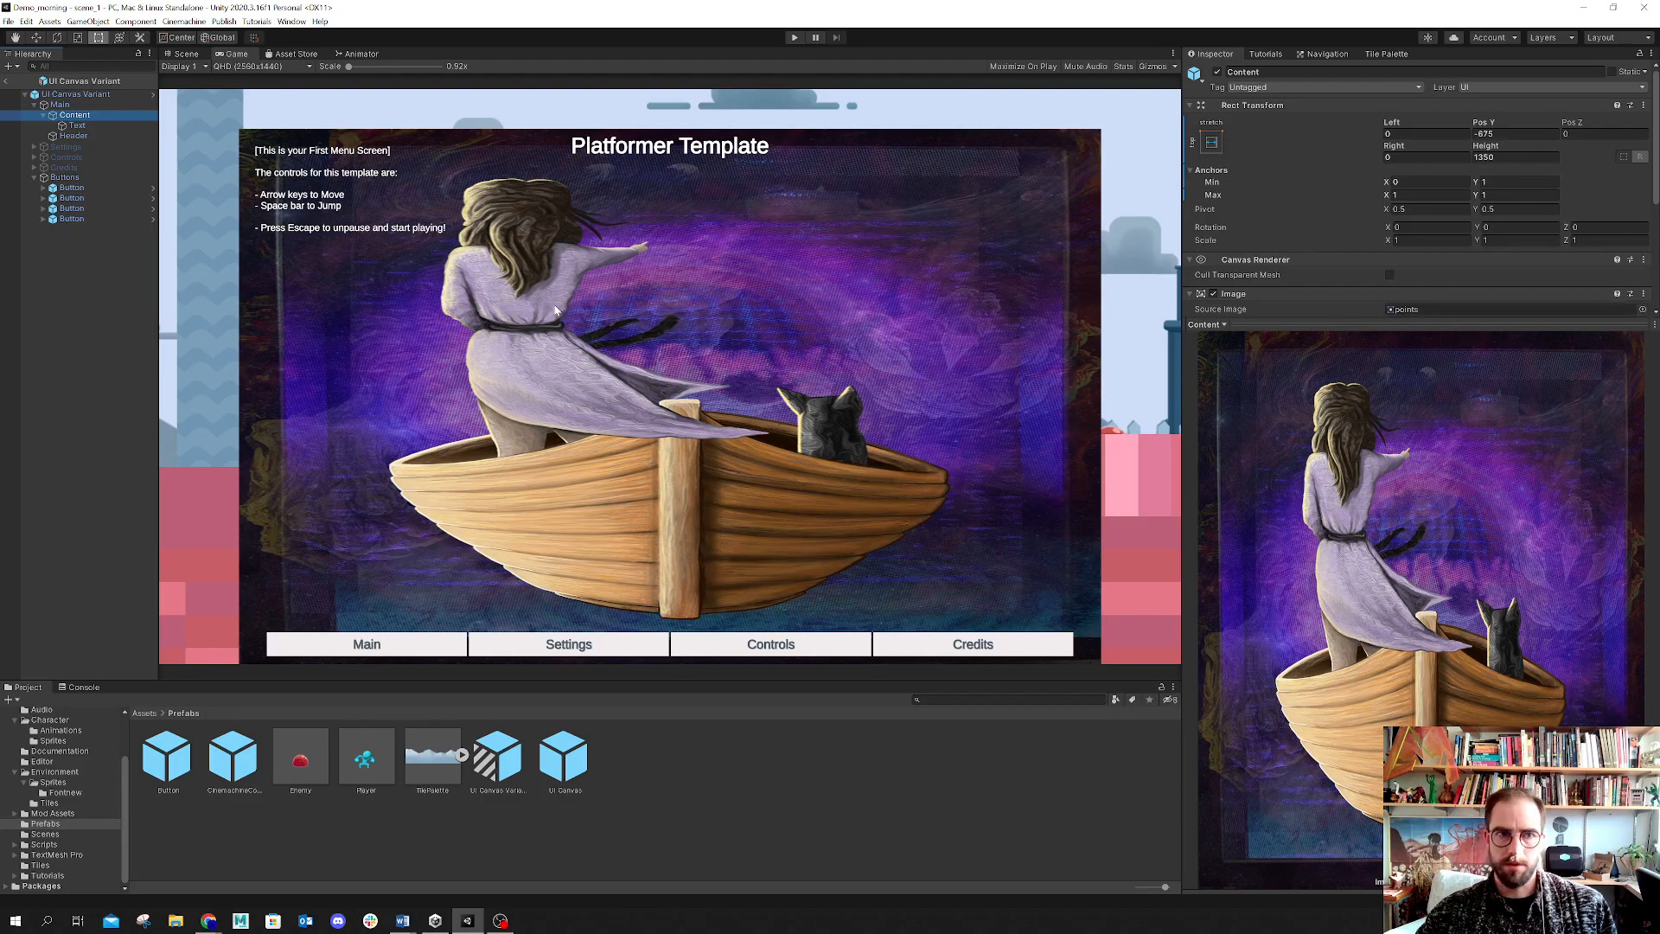
pyautogui.click(253, 68)
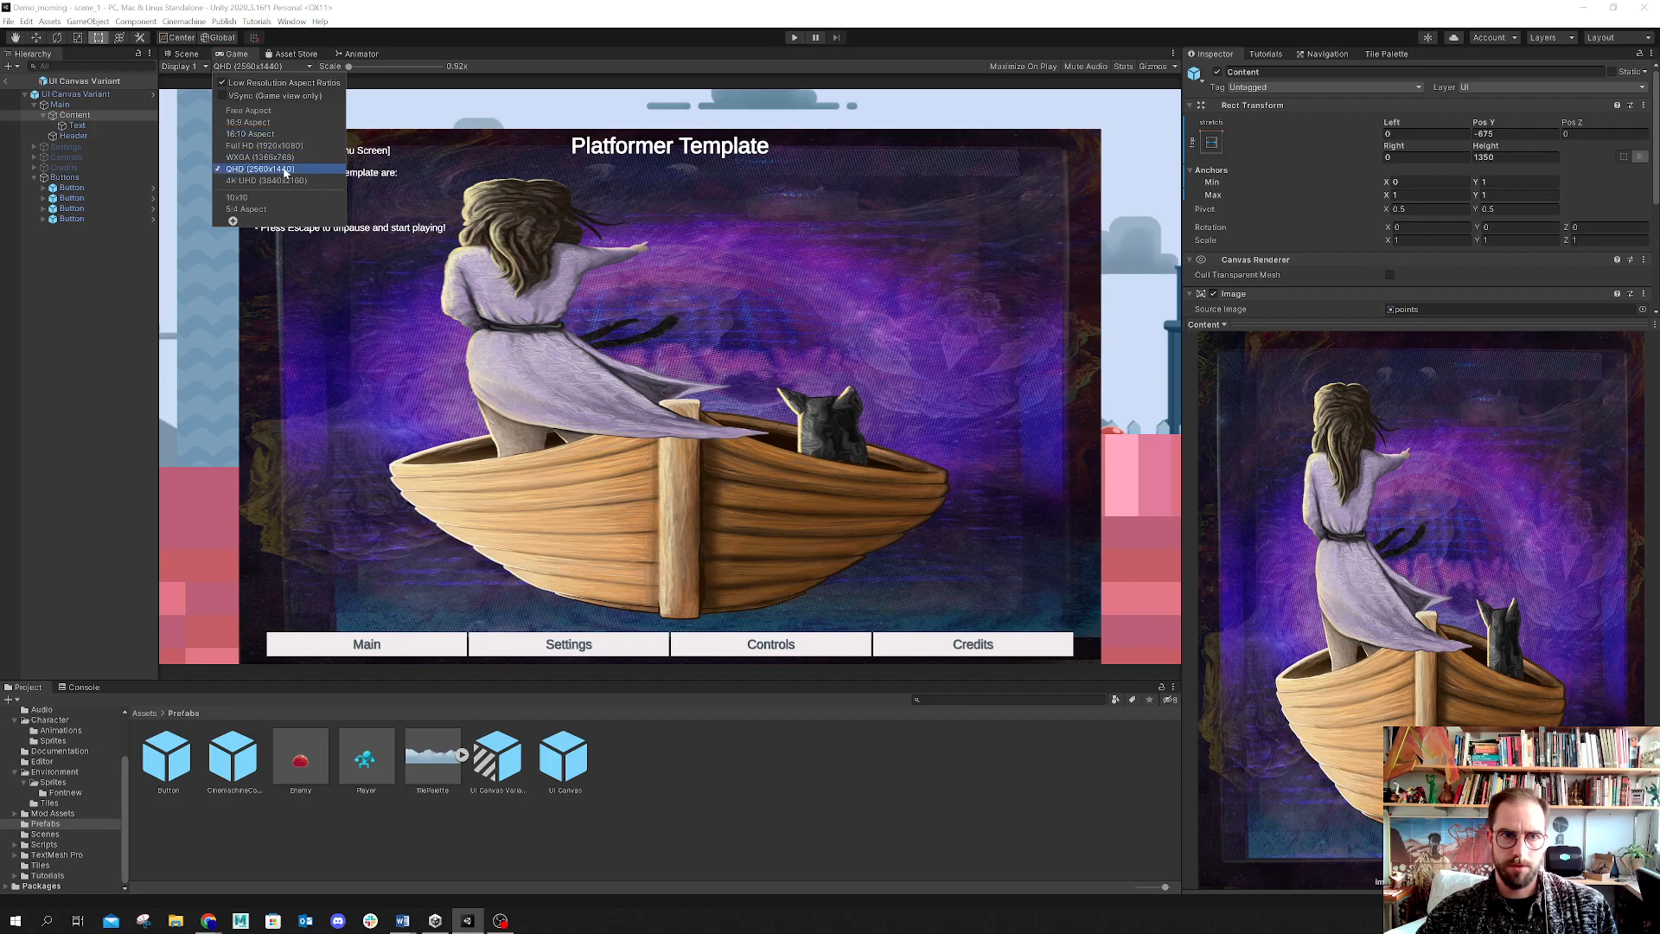
pyautogui.click(62, 105)
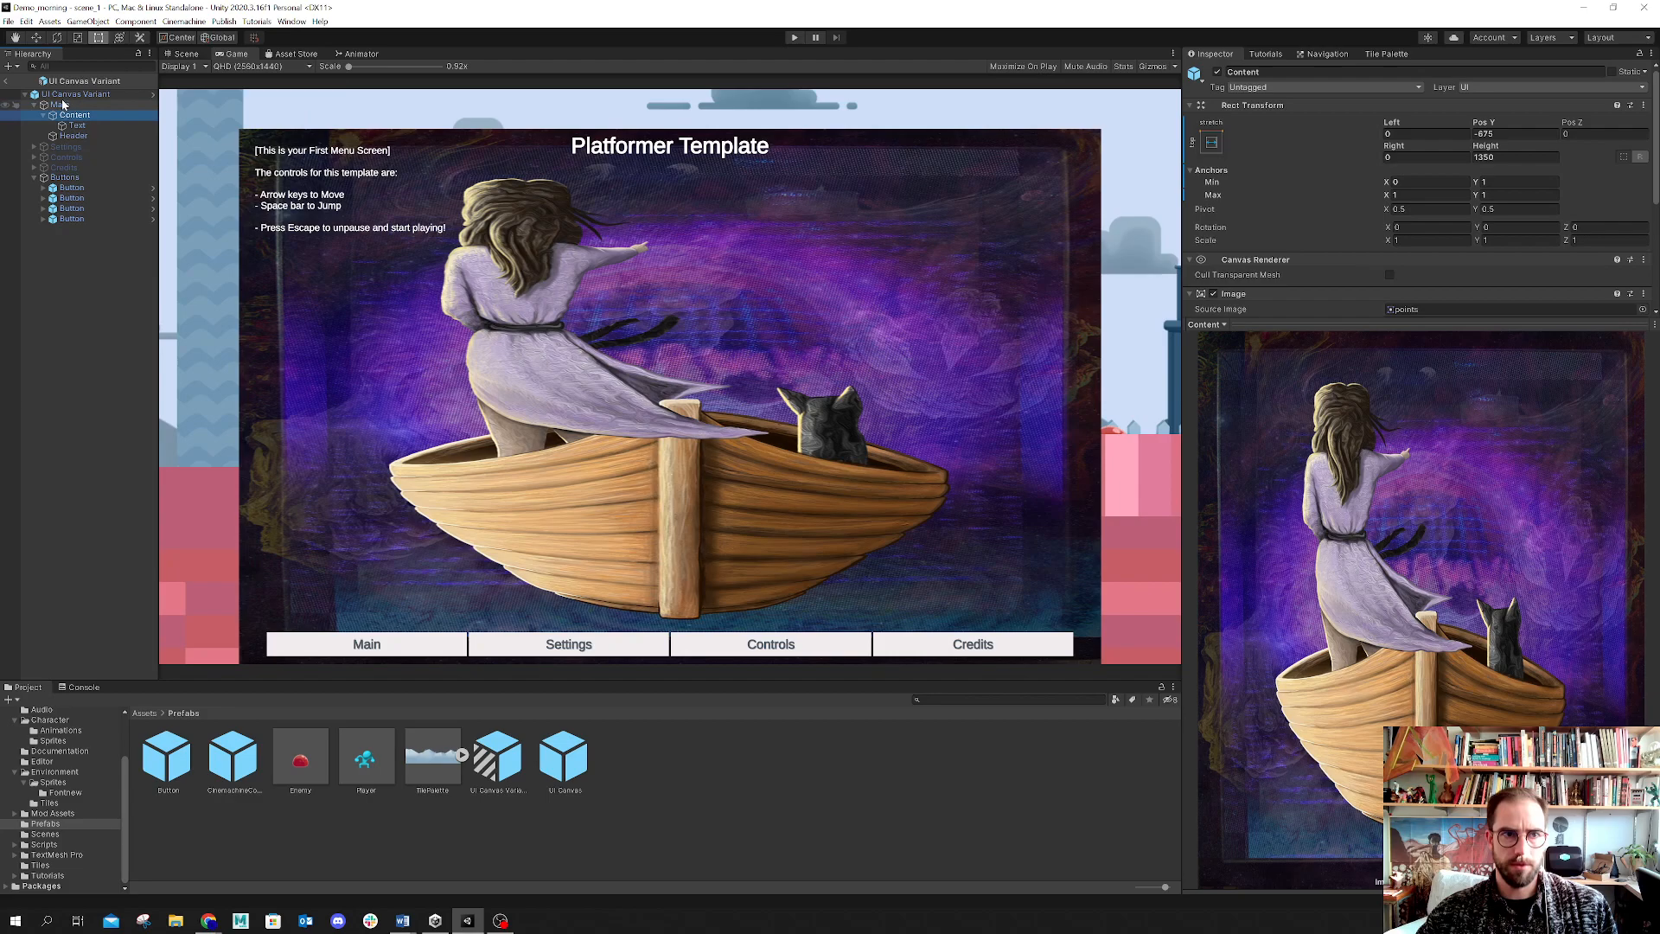
pyautogui.click(1242, 338)
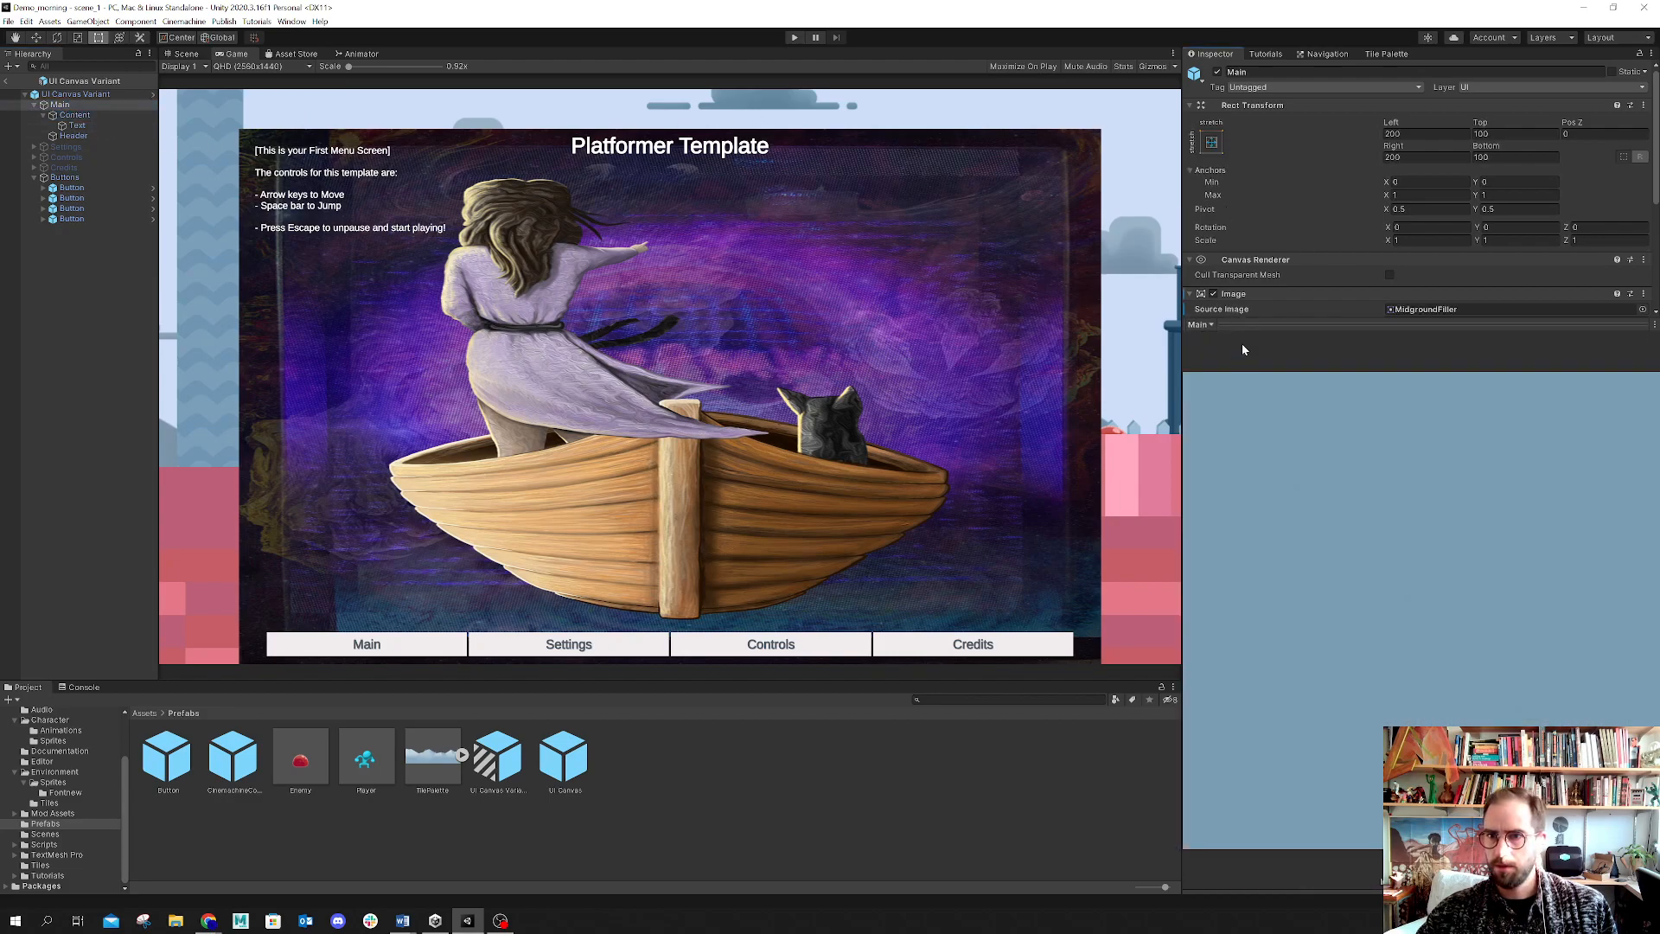
pyautogui.moveTo(1299, 324); pyautogui.dragTo(1331, 633)
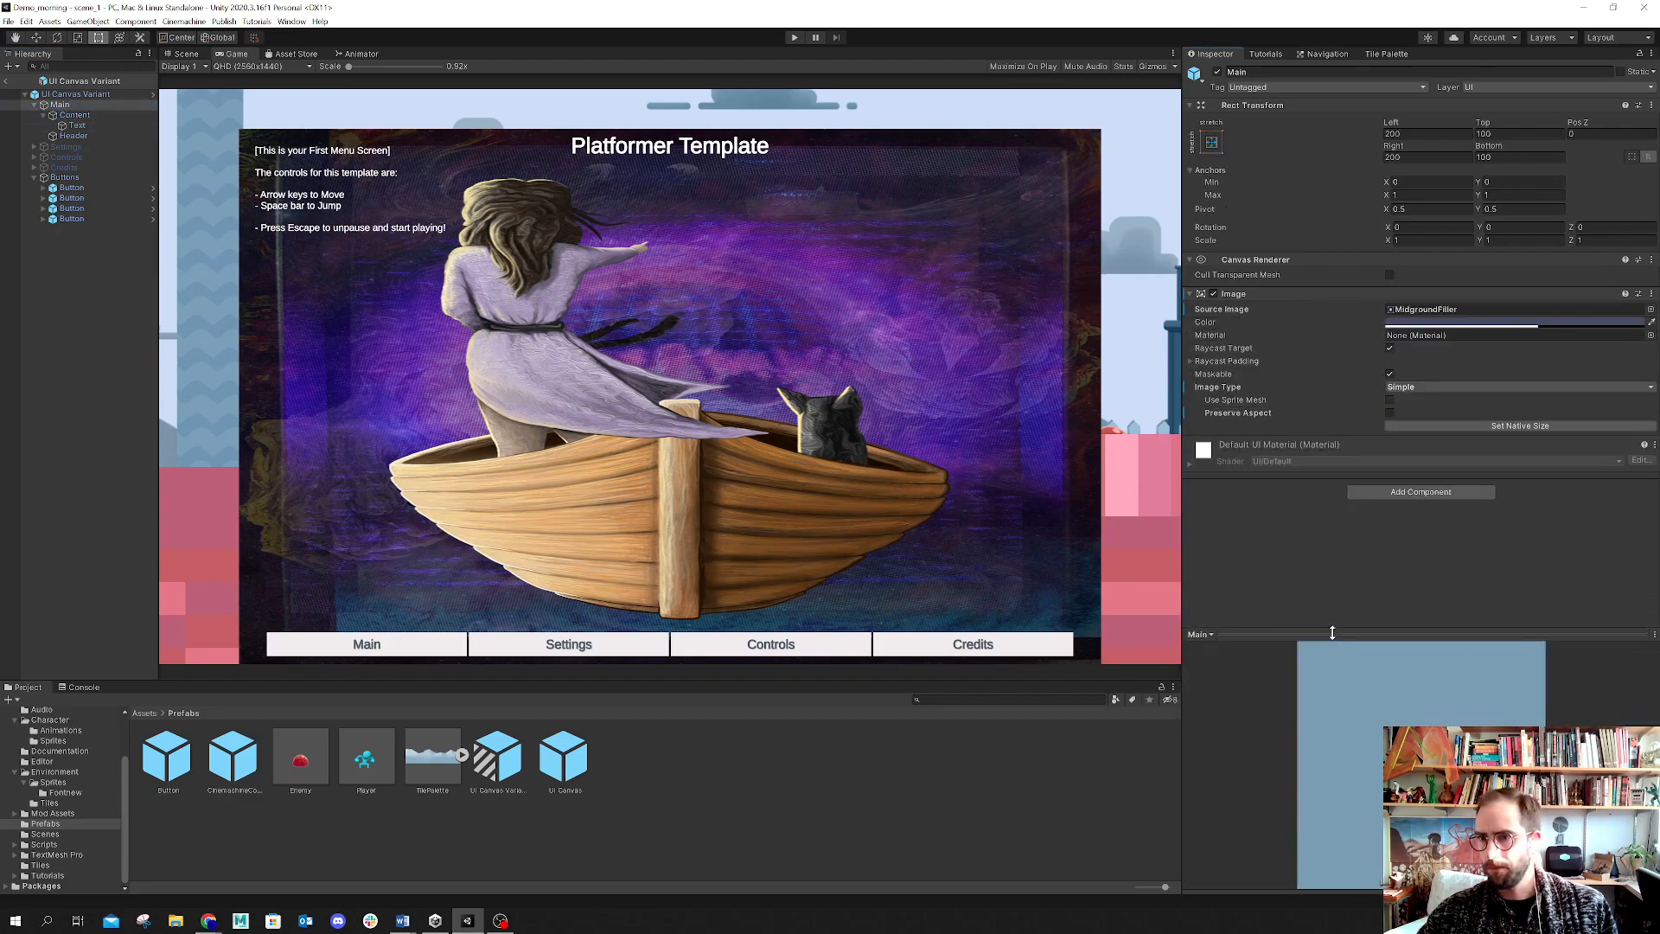
pyautogui.click(1415, 391)
pyautogui.click(1414, 388)
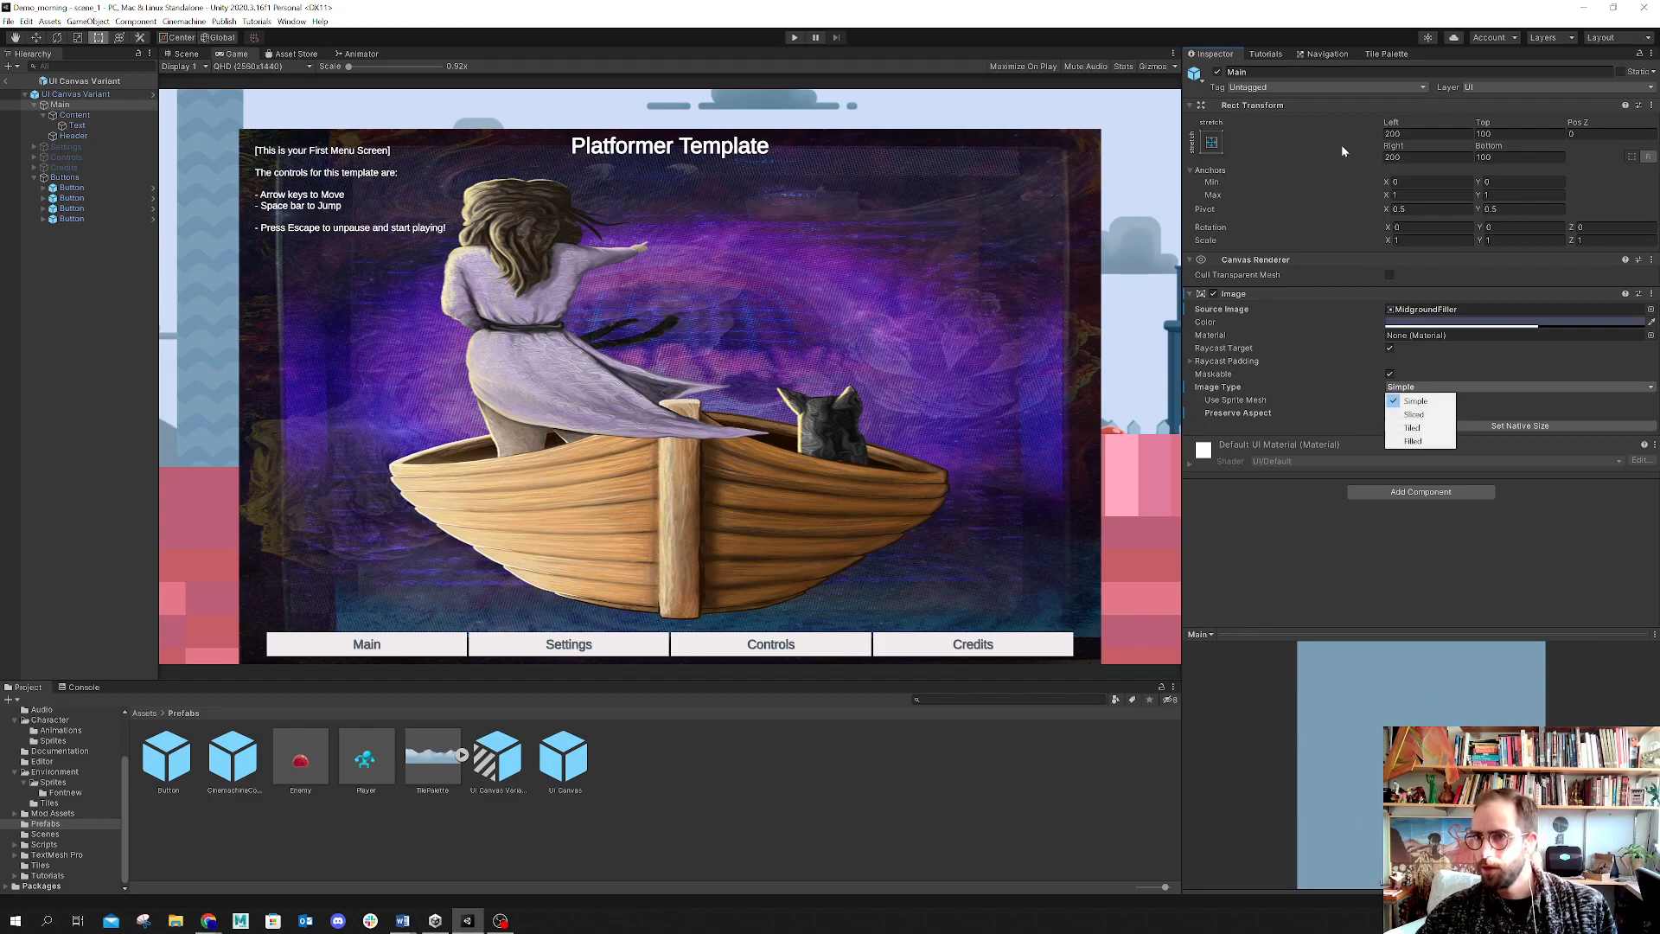
pyautogui.click(1311, 210)
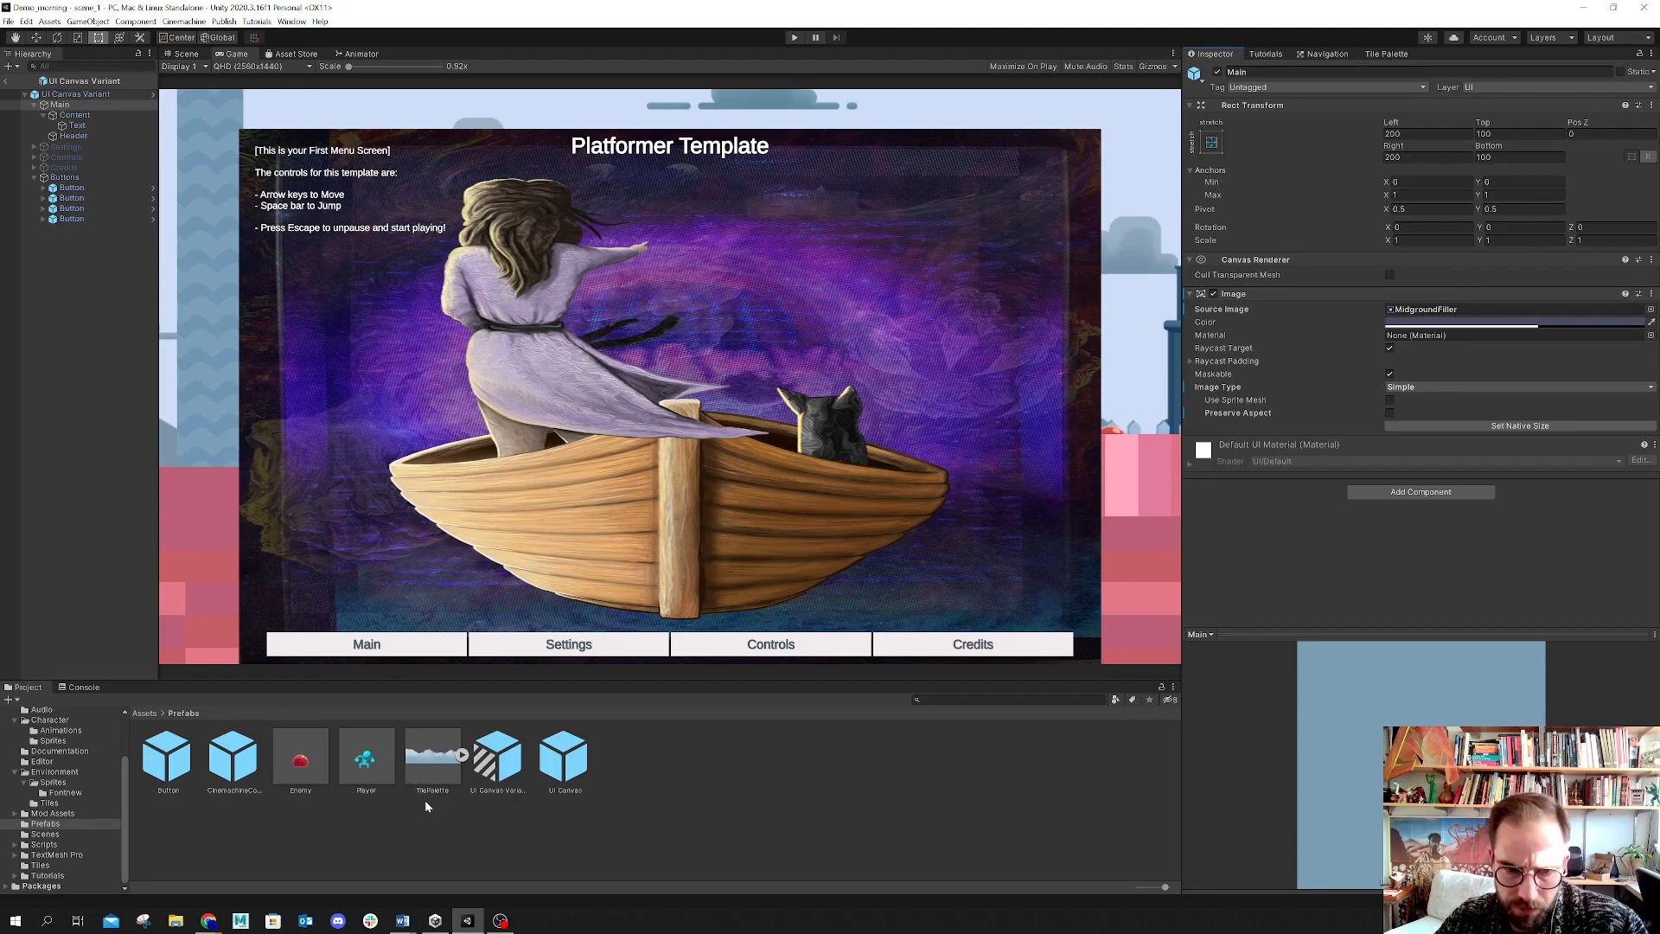
# Step: Compare the menu layout between the Scene and Game views at the QHD resolution
pyautogui.click(542, 852)
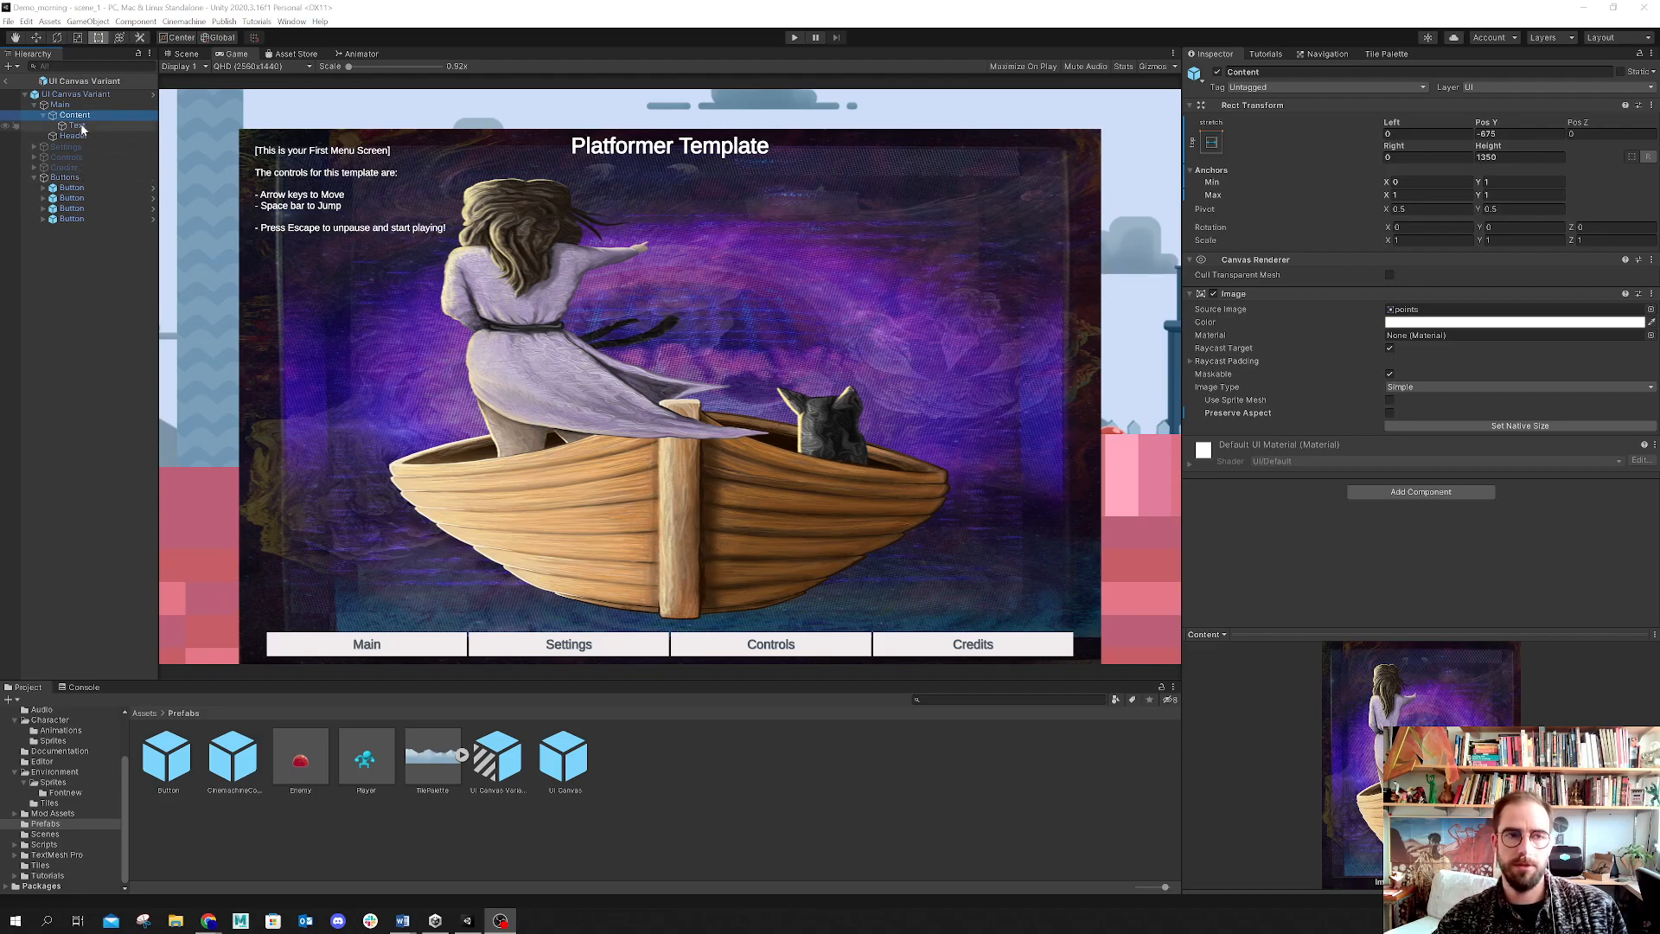
pyautogui.click(60, 105)
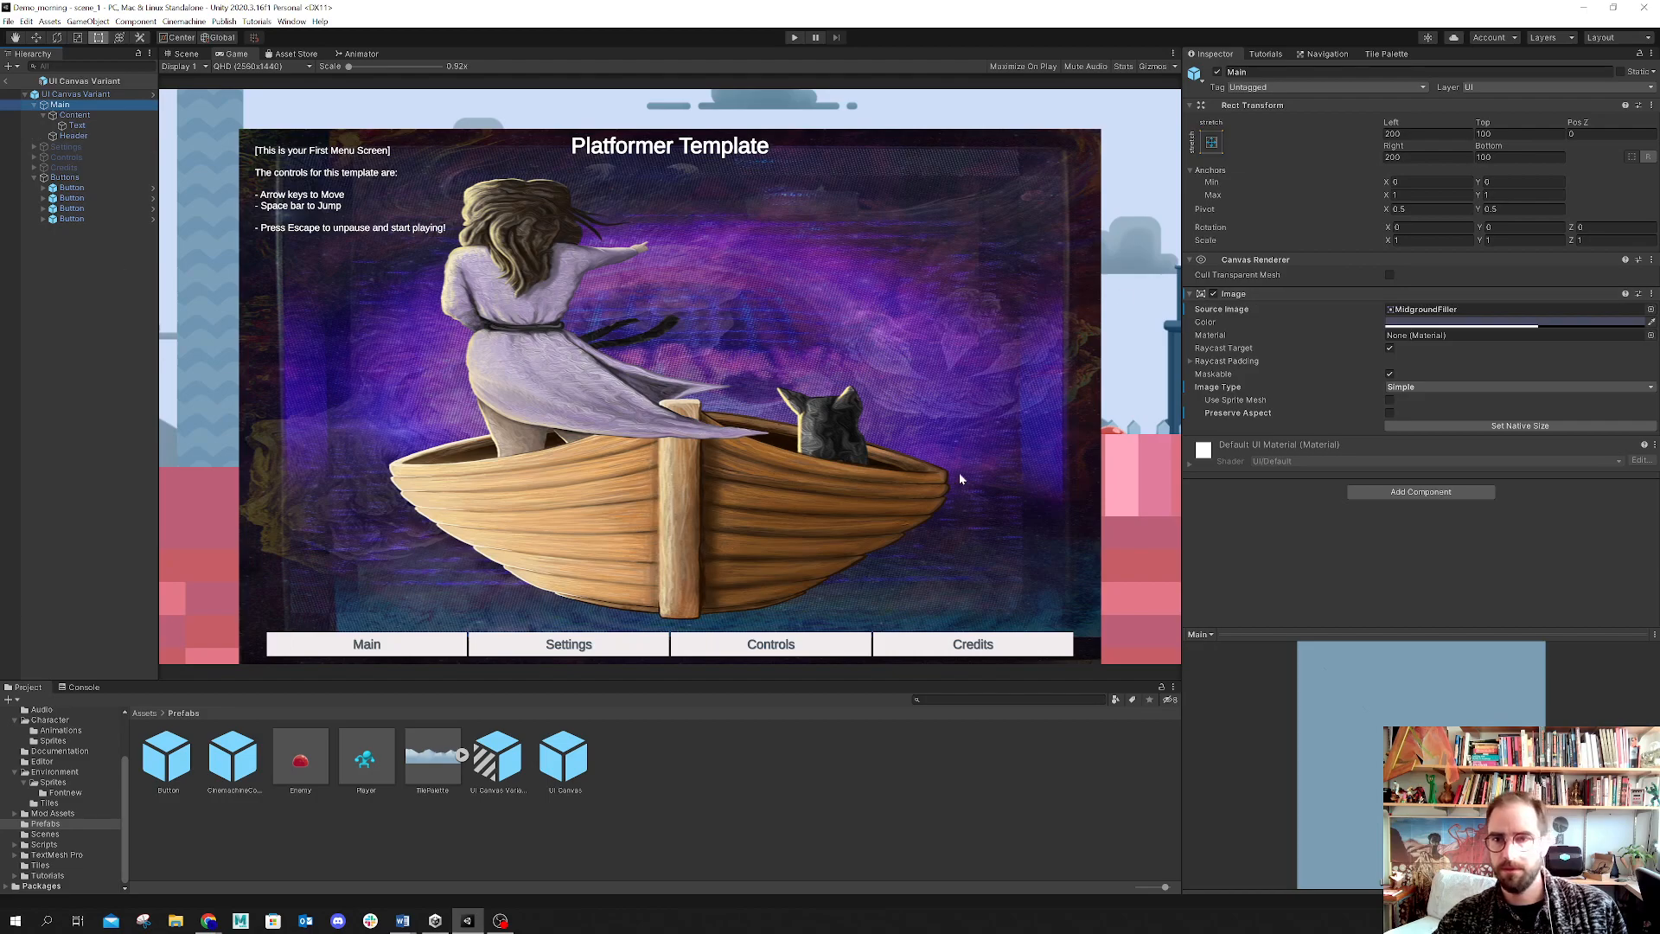
pyautogui.moveTo(1297, 631); pyautogui.dragTo(1297, 786)
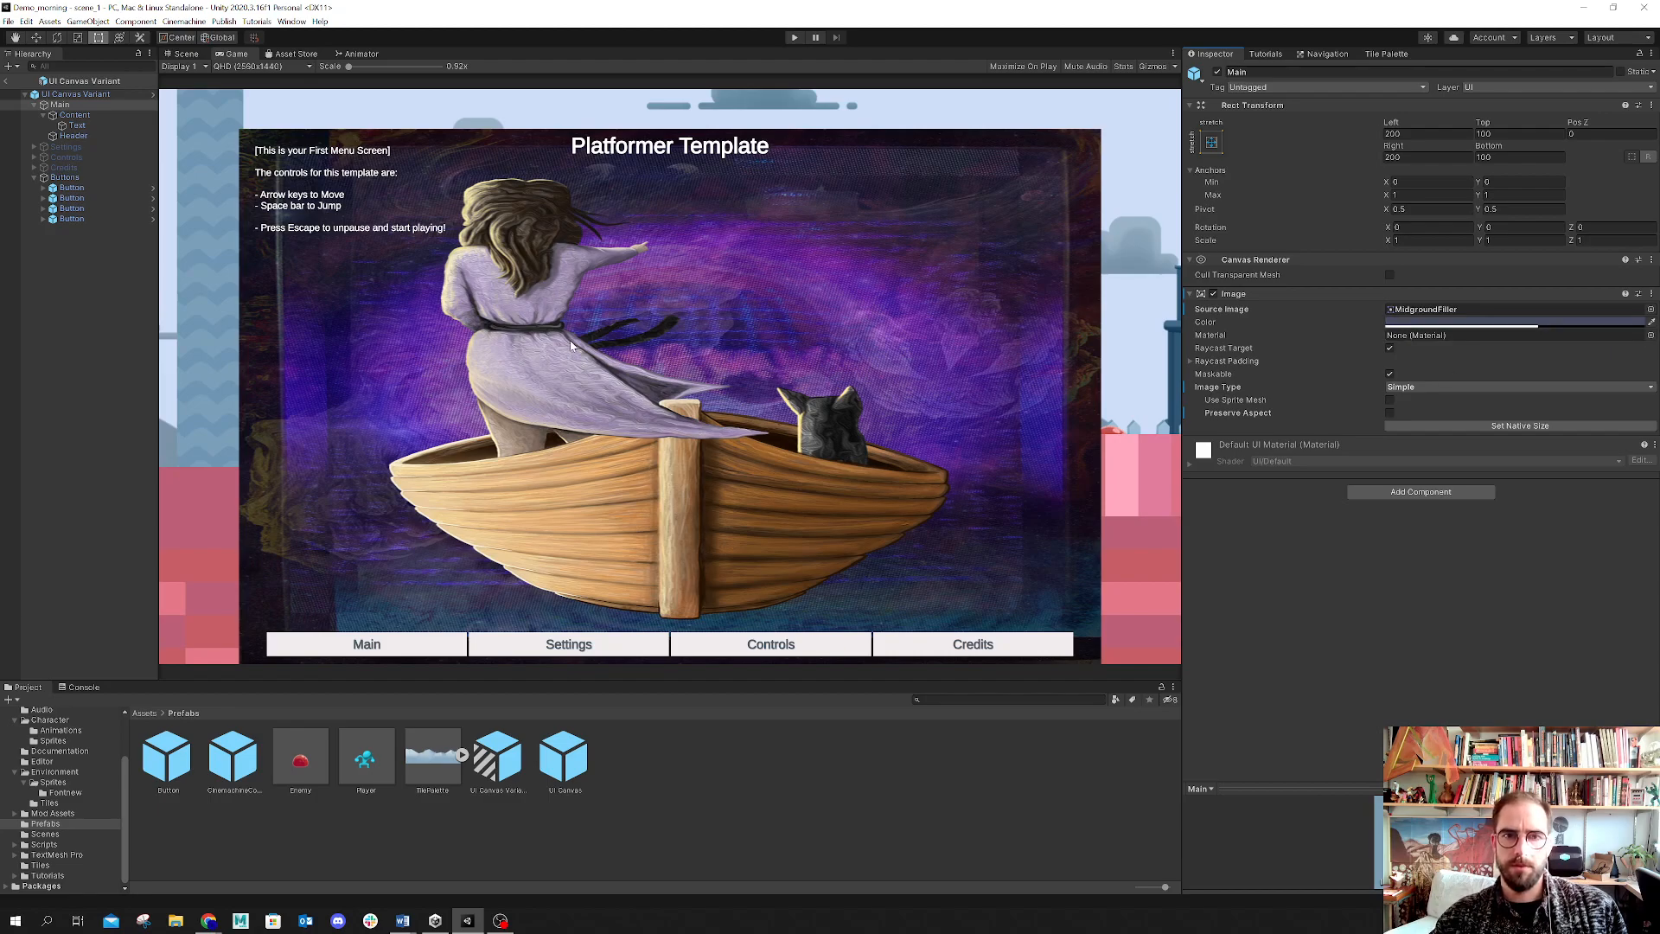
pyautogui.click(185, 53)
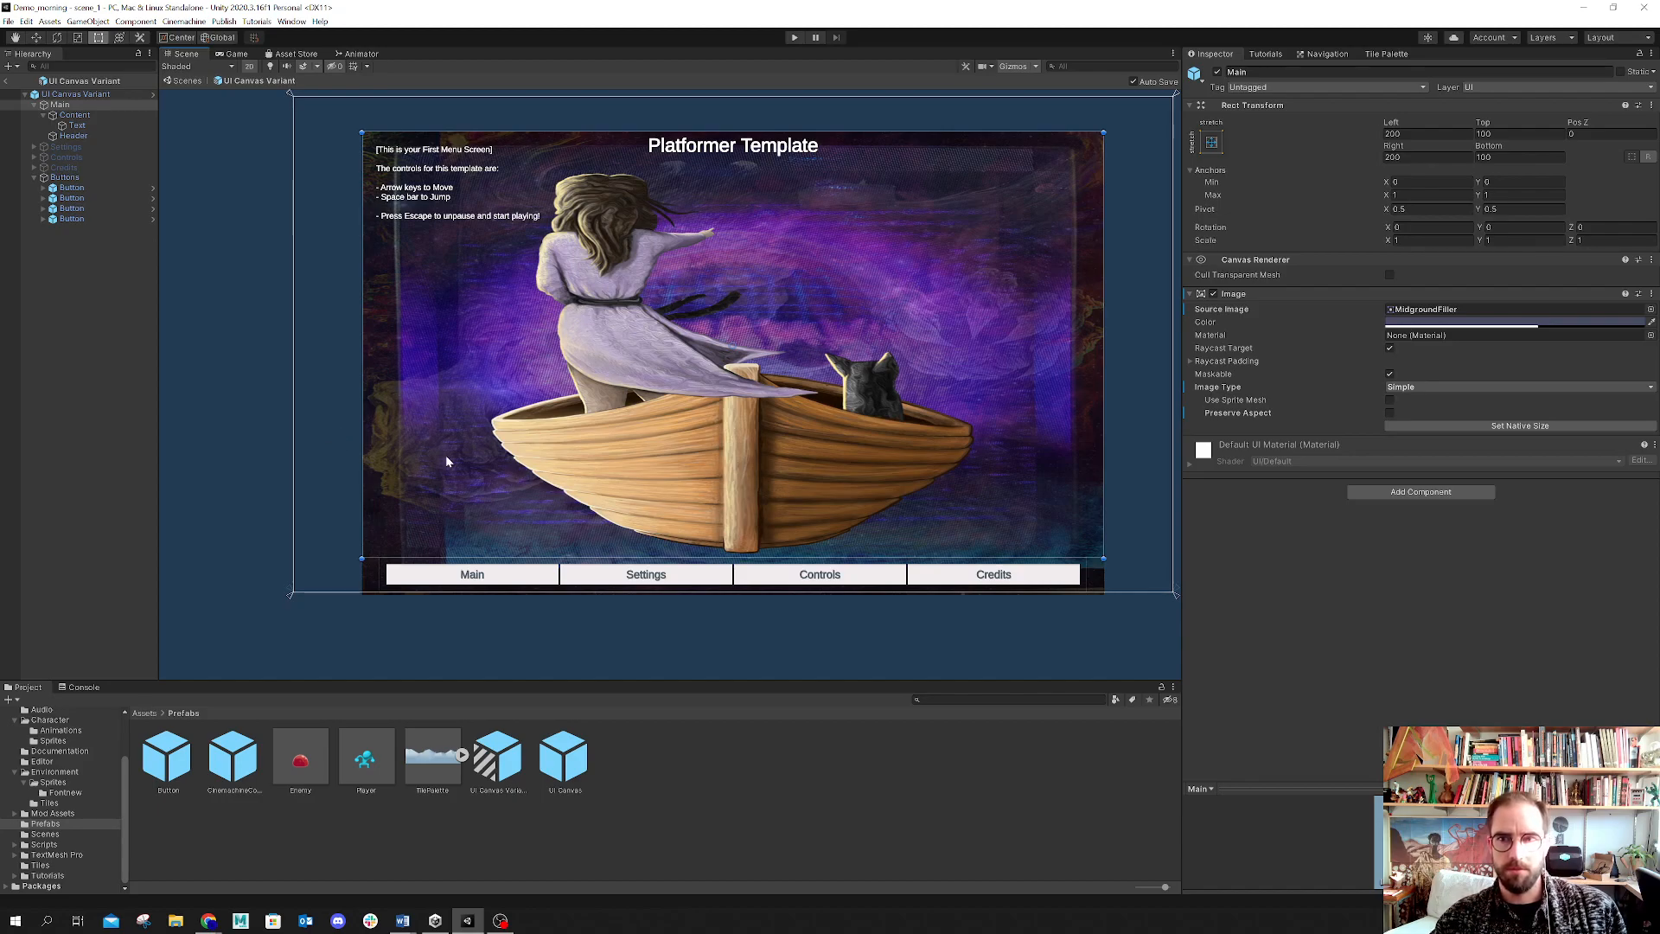
pyautogui.click(236, 53)
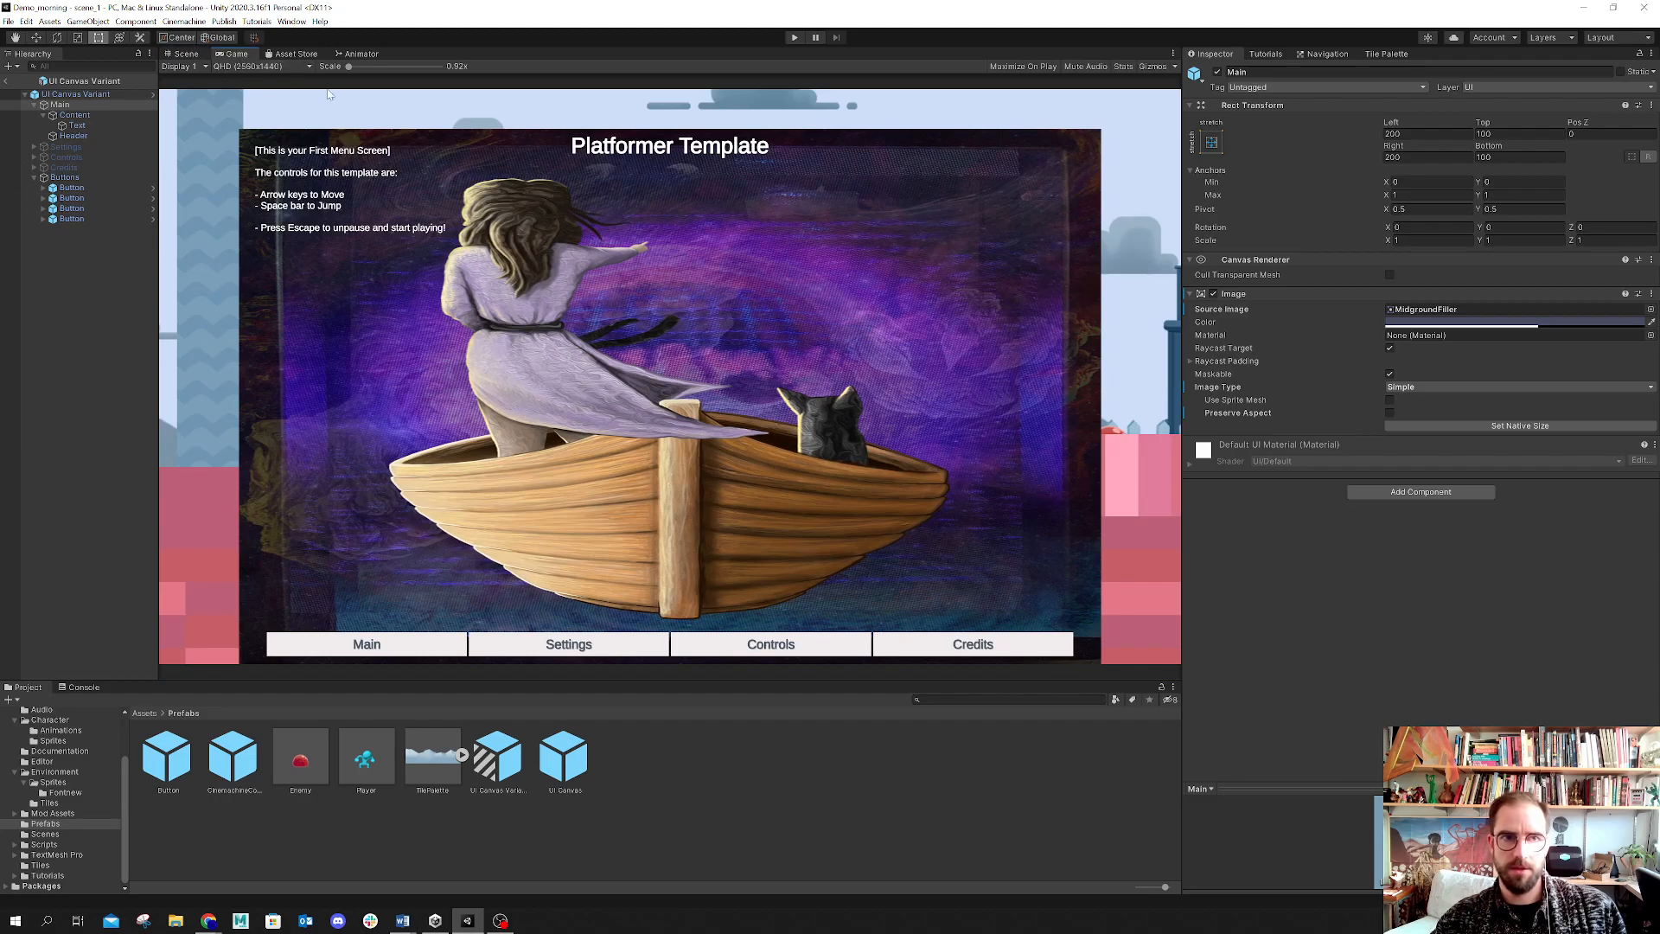
pyautogui.click(278, 69)
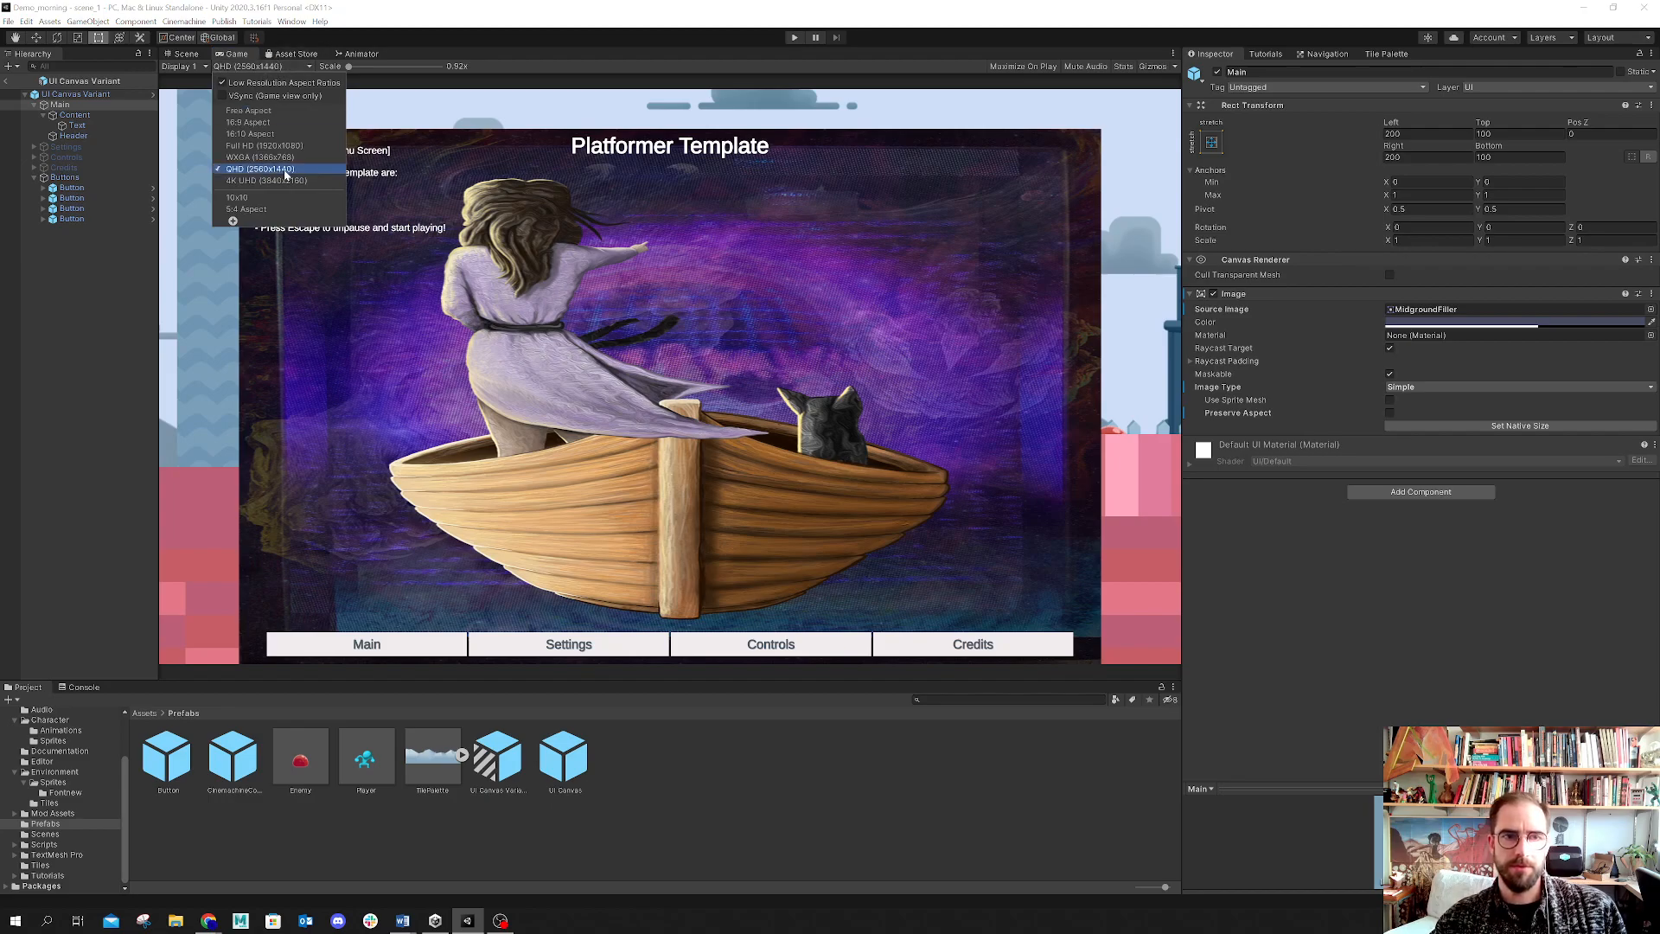
pyautogui.click(181, 53)
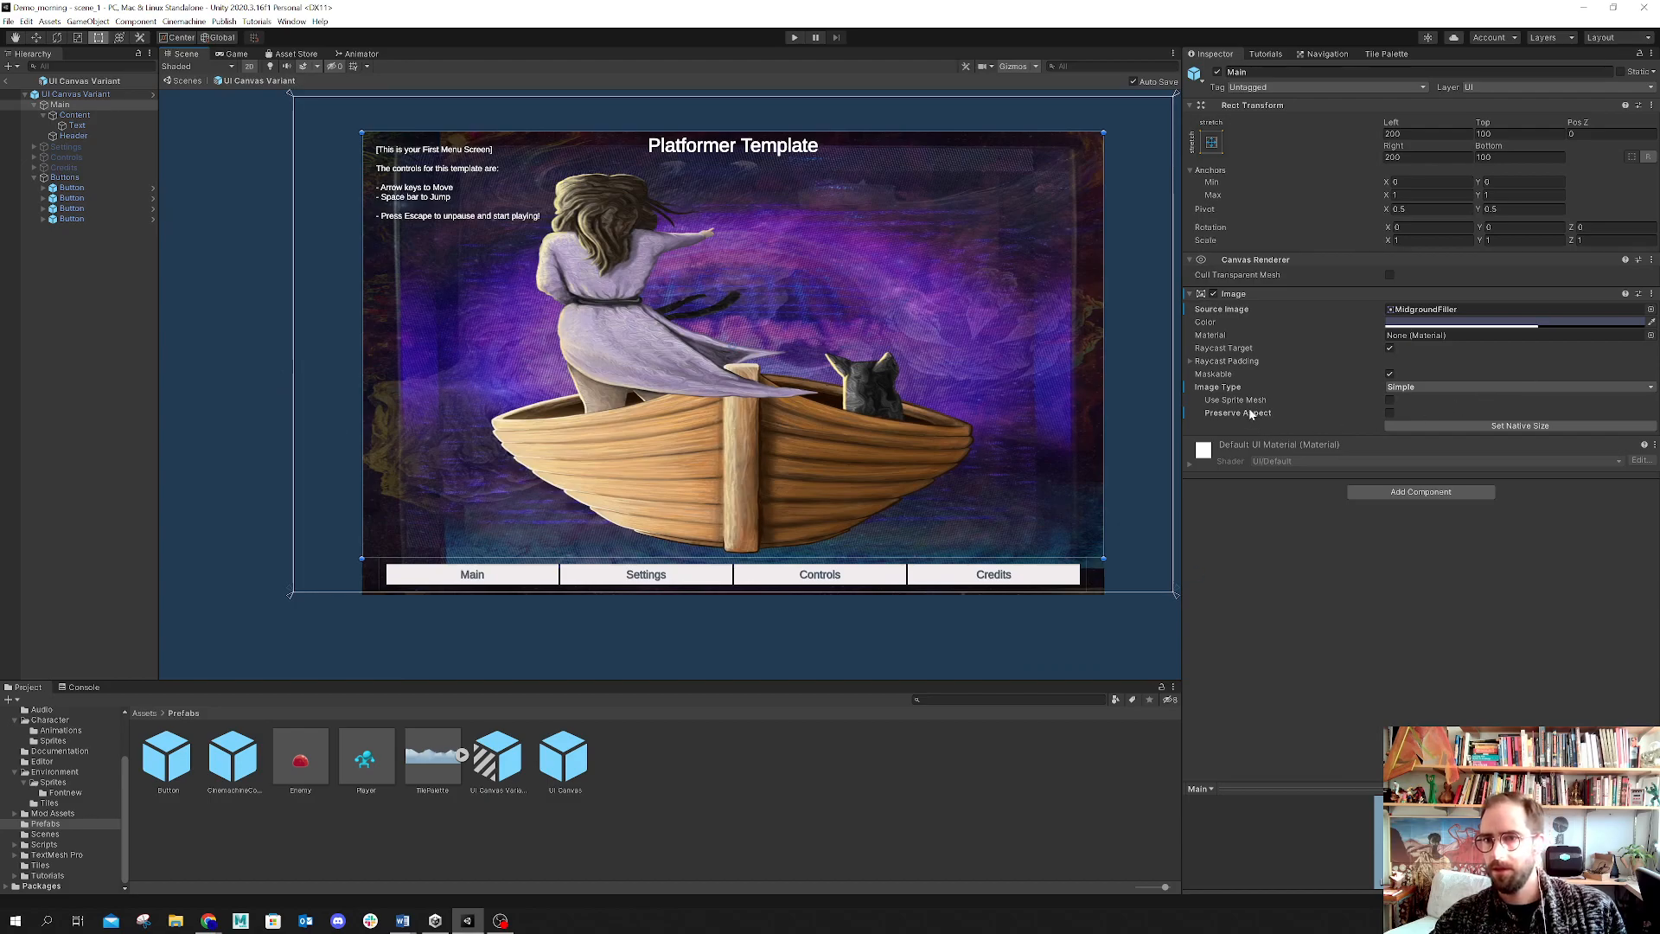
# Step: Apply the middle-center anchor preset with position to the Main panel and test its image's Preserve Aspect option
pyautogui.click(1212, 142)
pyautogui.press('alt')
pyautogui.keyDown('alt'); pyautogui.click(1286, 273); pyautogui.keyUp('alt')
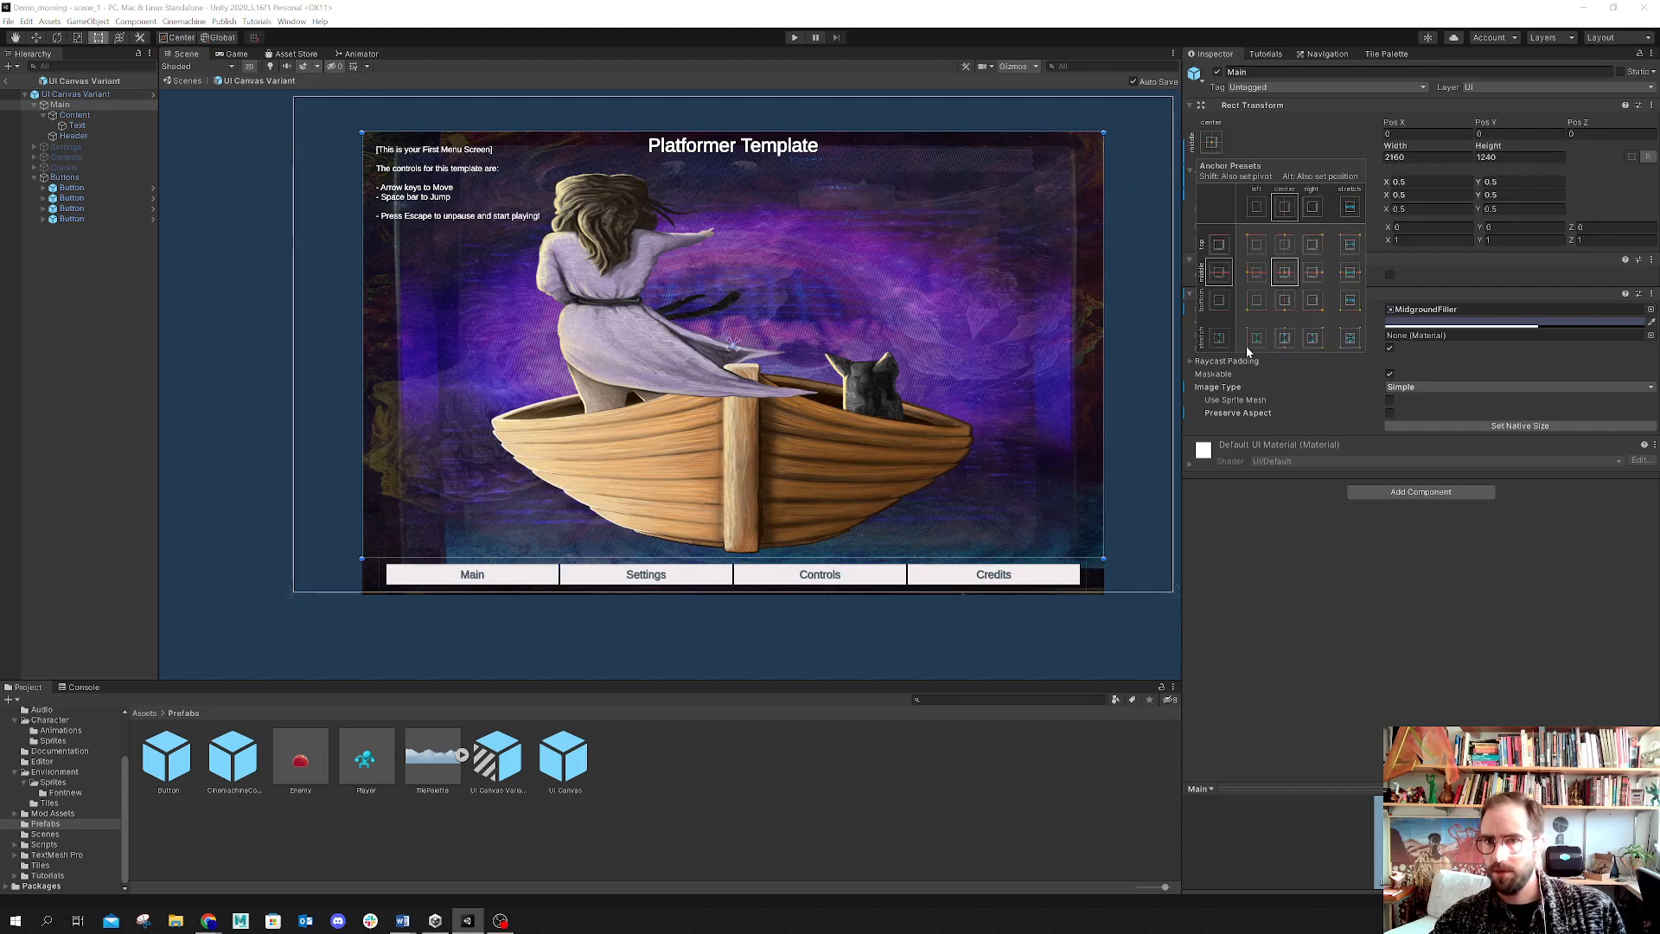
pyautogui.keyDown('alt'); pyautogui.click(1278, 278); pyautogui.keyUp('alt')
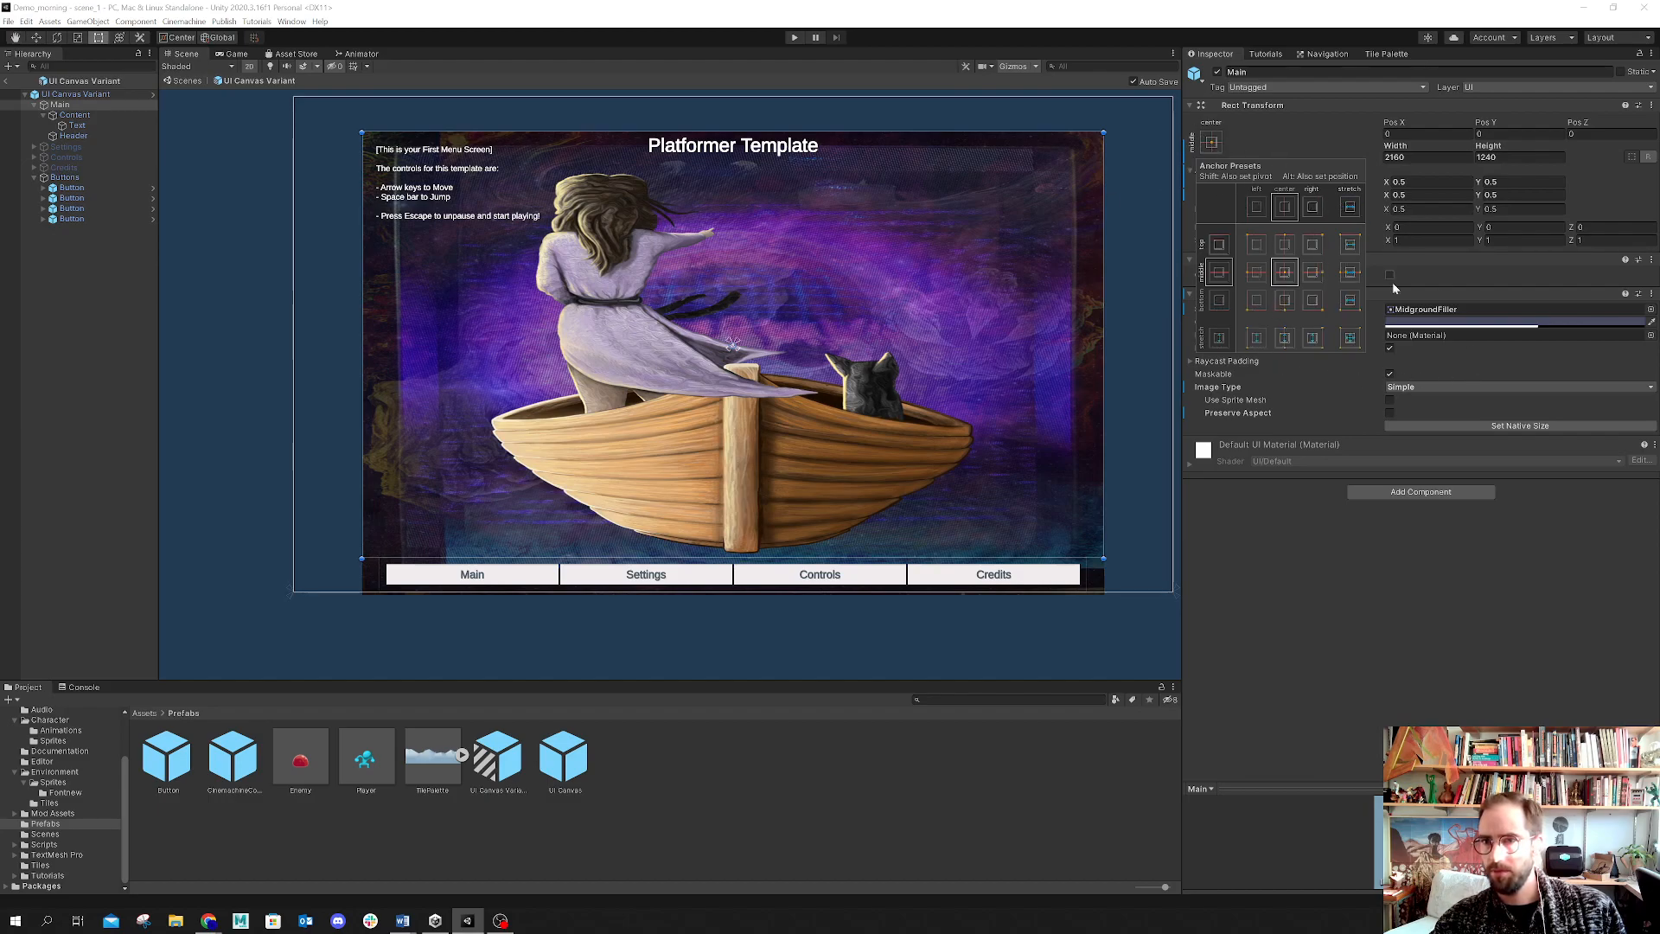
pyautogui.click(1390, 413)
pyautogui.click(1390, 414)
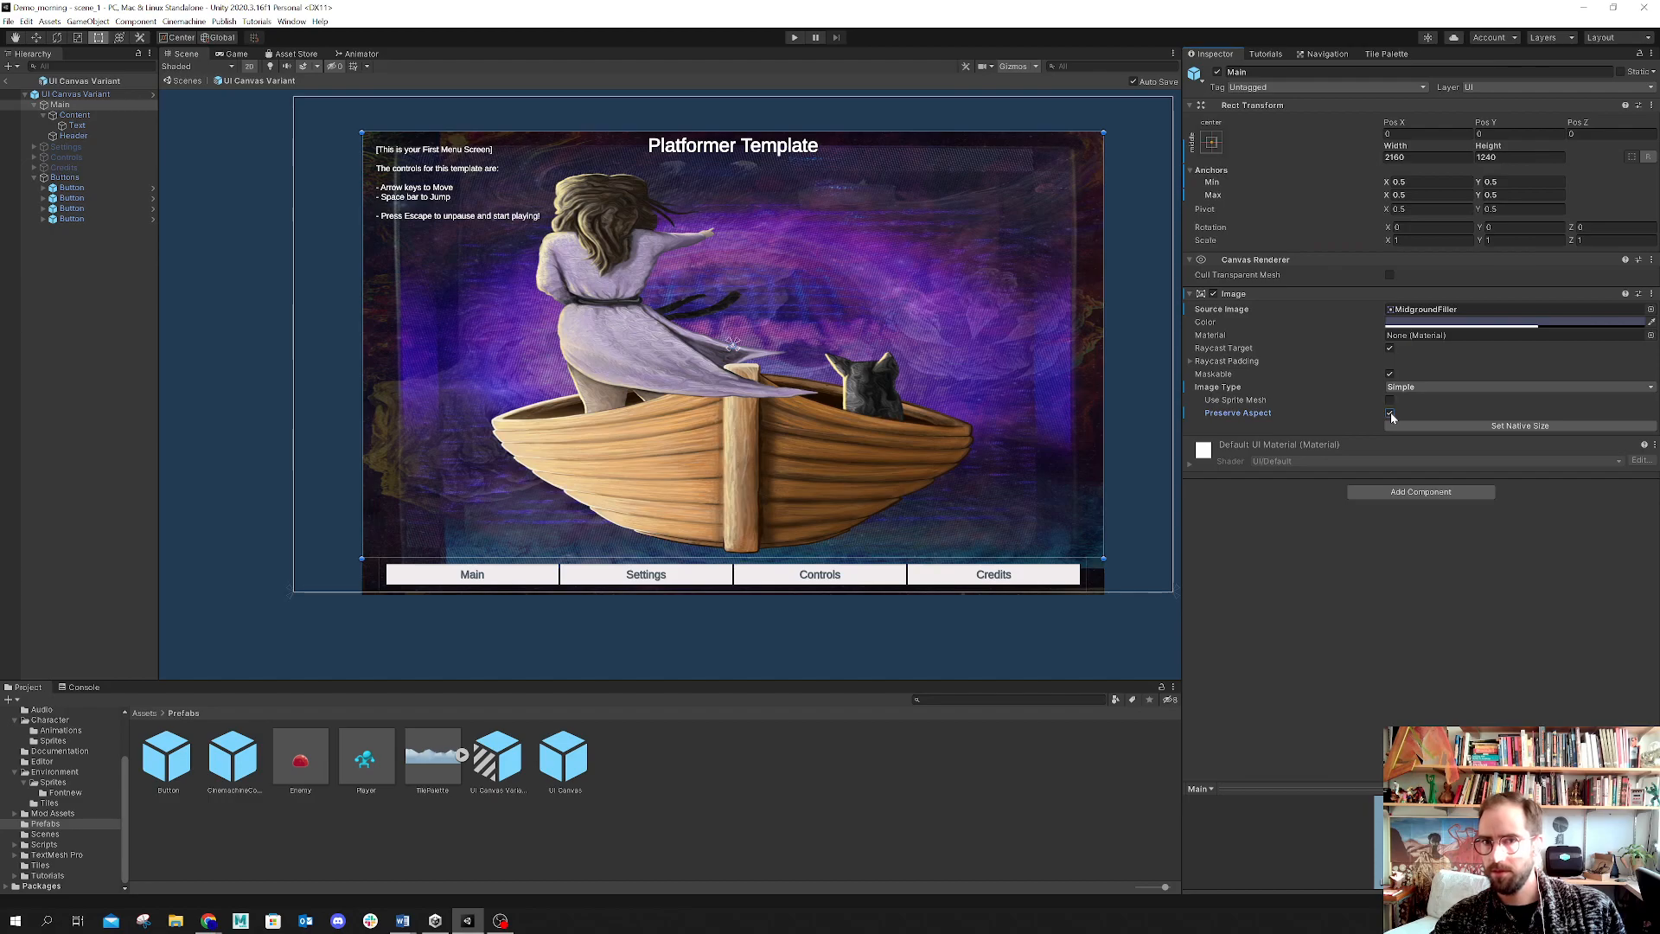
# Step: Enable Preserve Aspect on the Content image and set its anchors to stretch in both directions
pyautogui.click(74, 115)
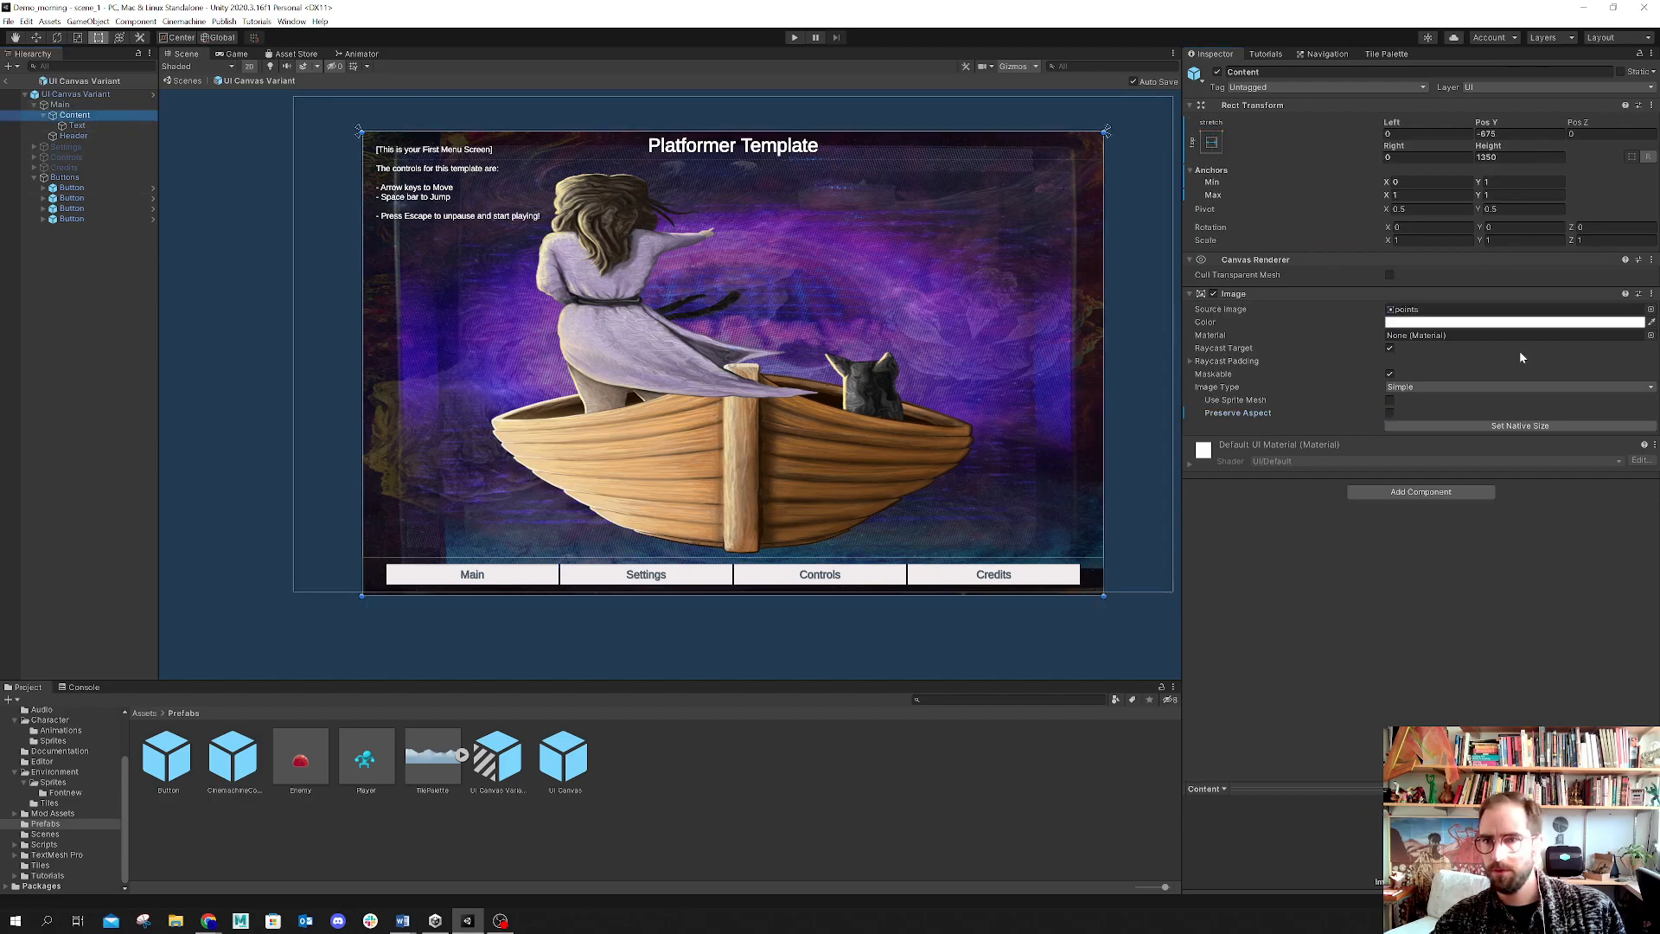
pyautogui.click(1390, 414)
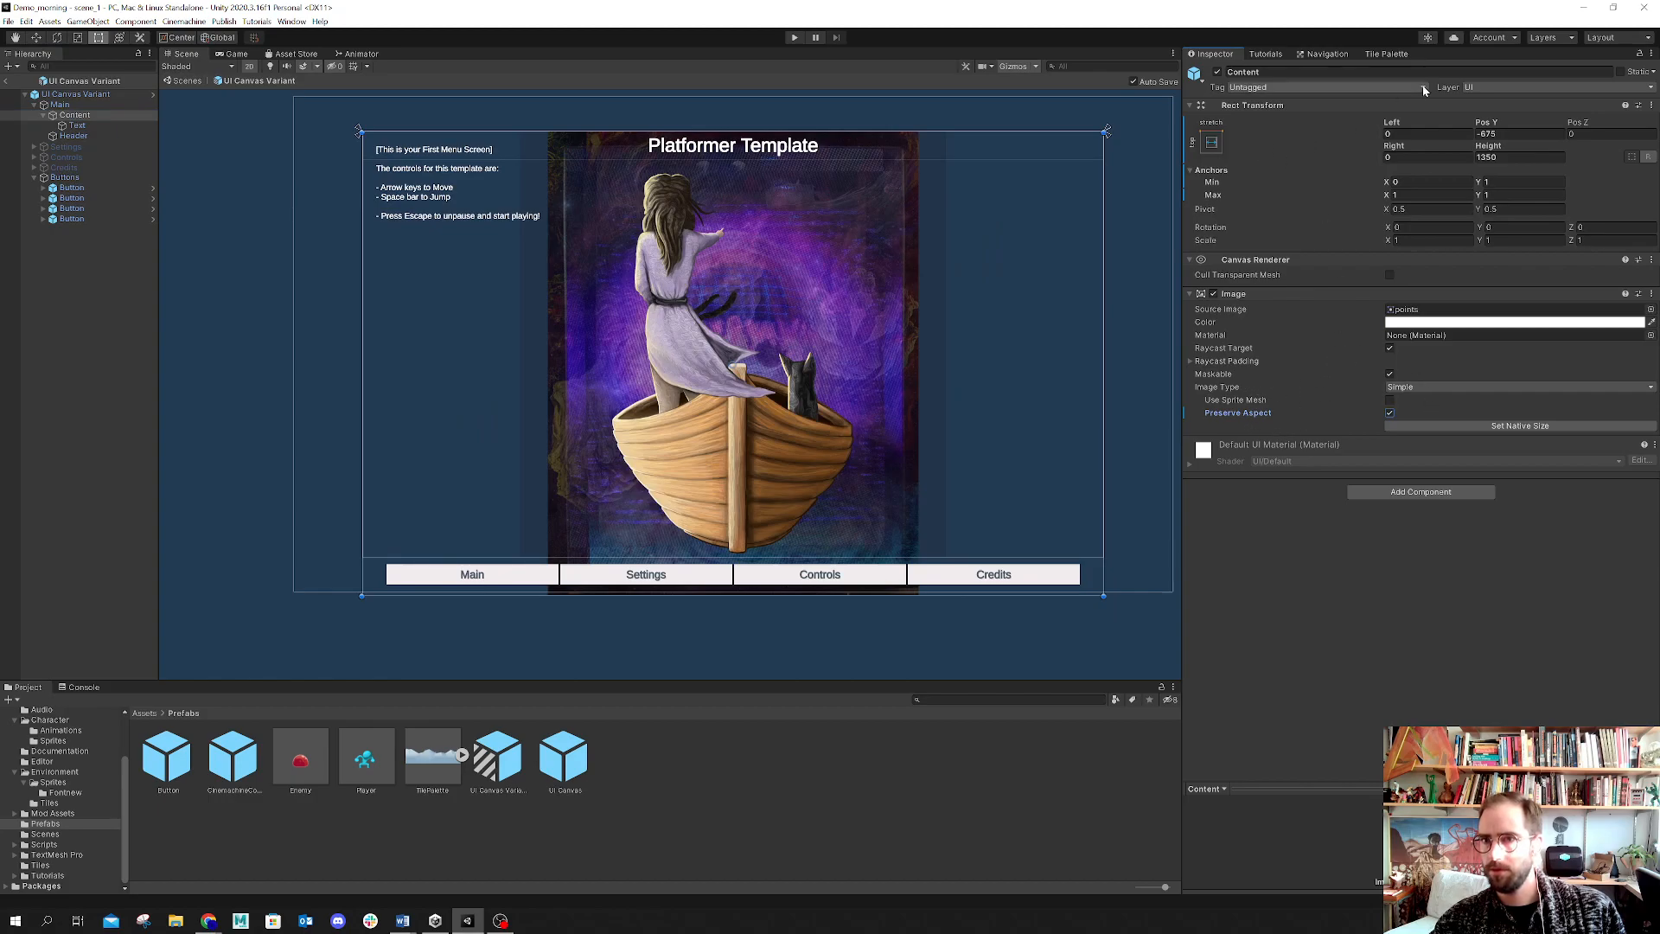
pyautogui.click(1213, 143)
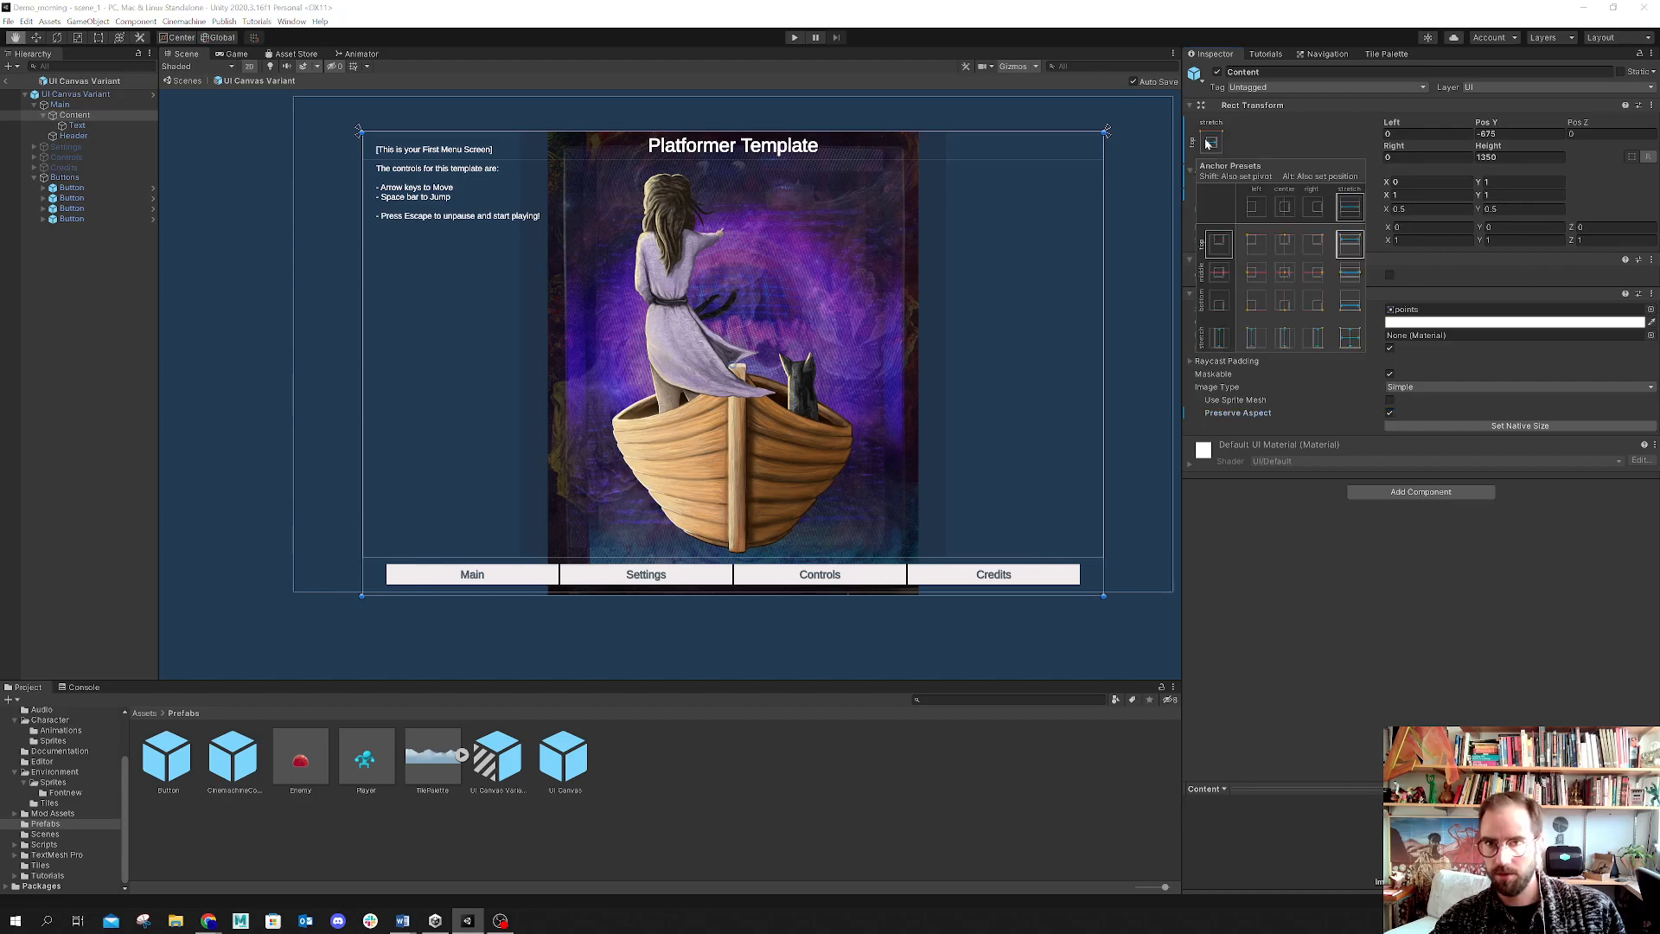
pyautogui.click(1349, 339)
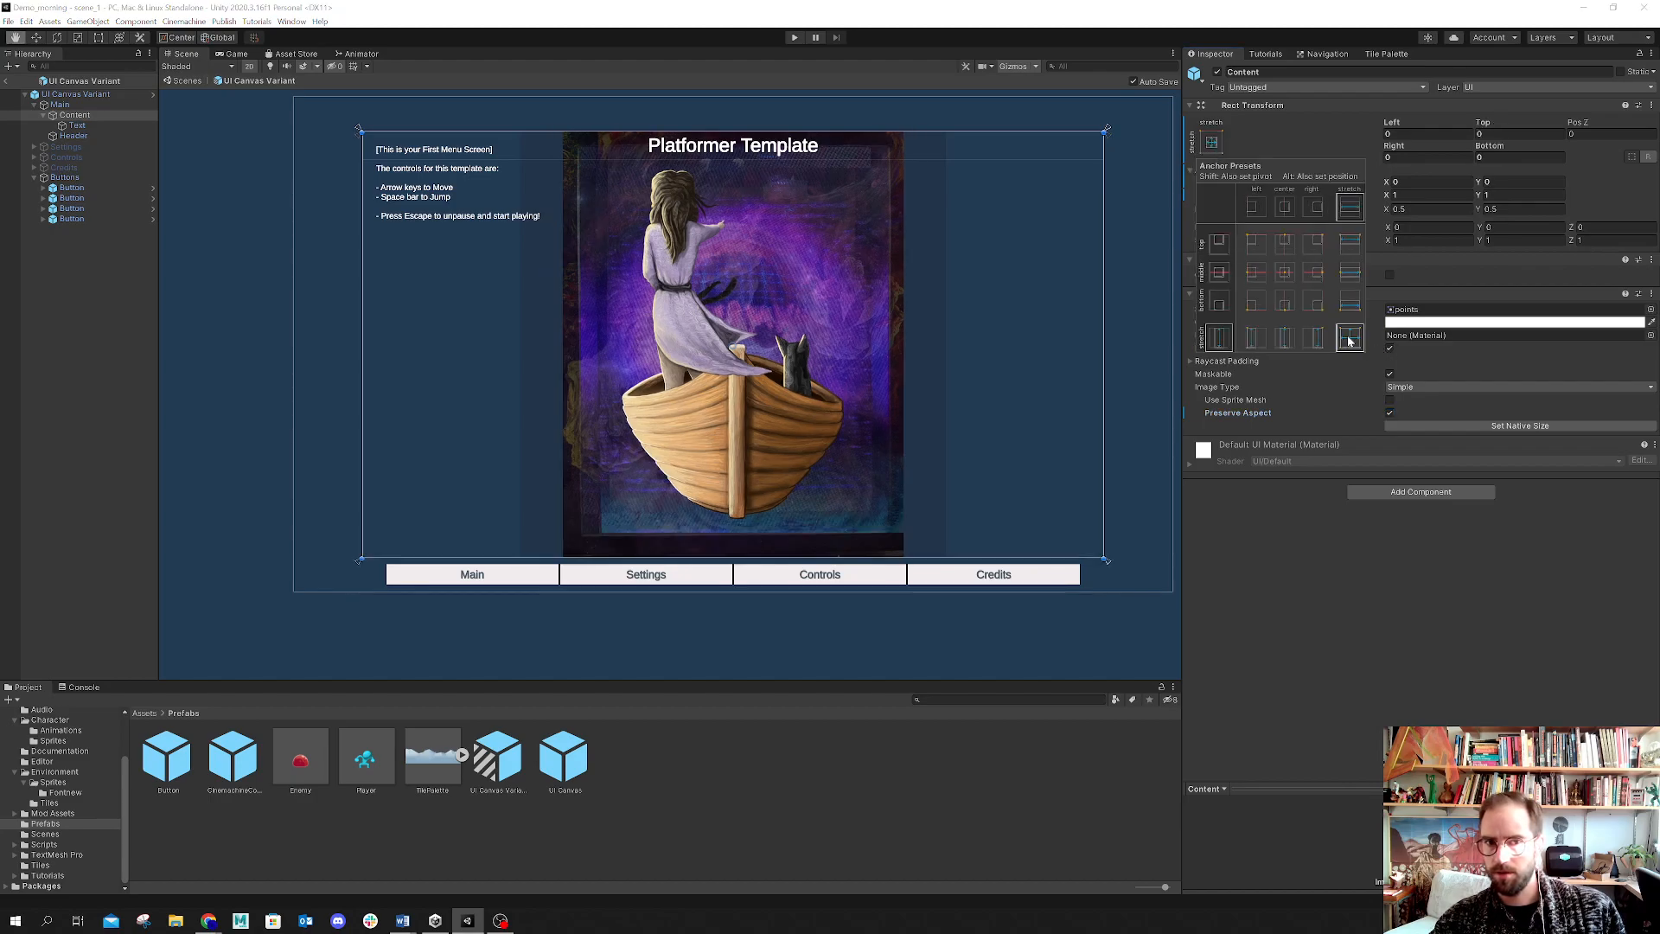
pyautogui.press('t')
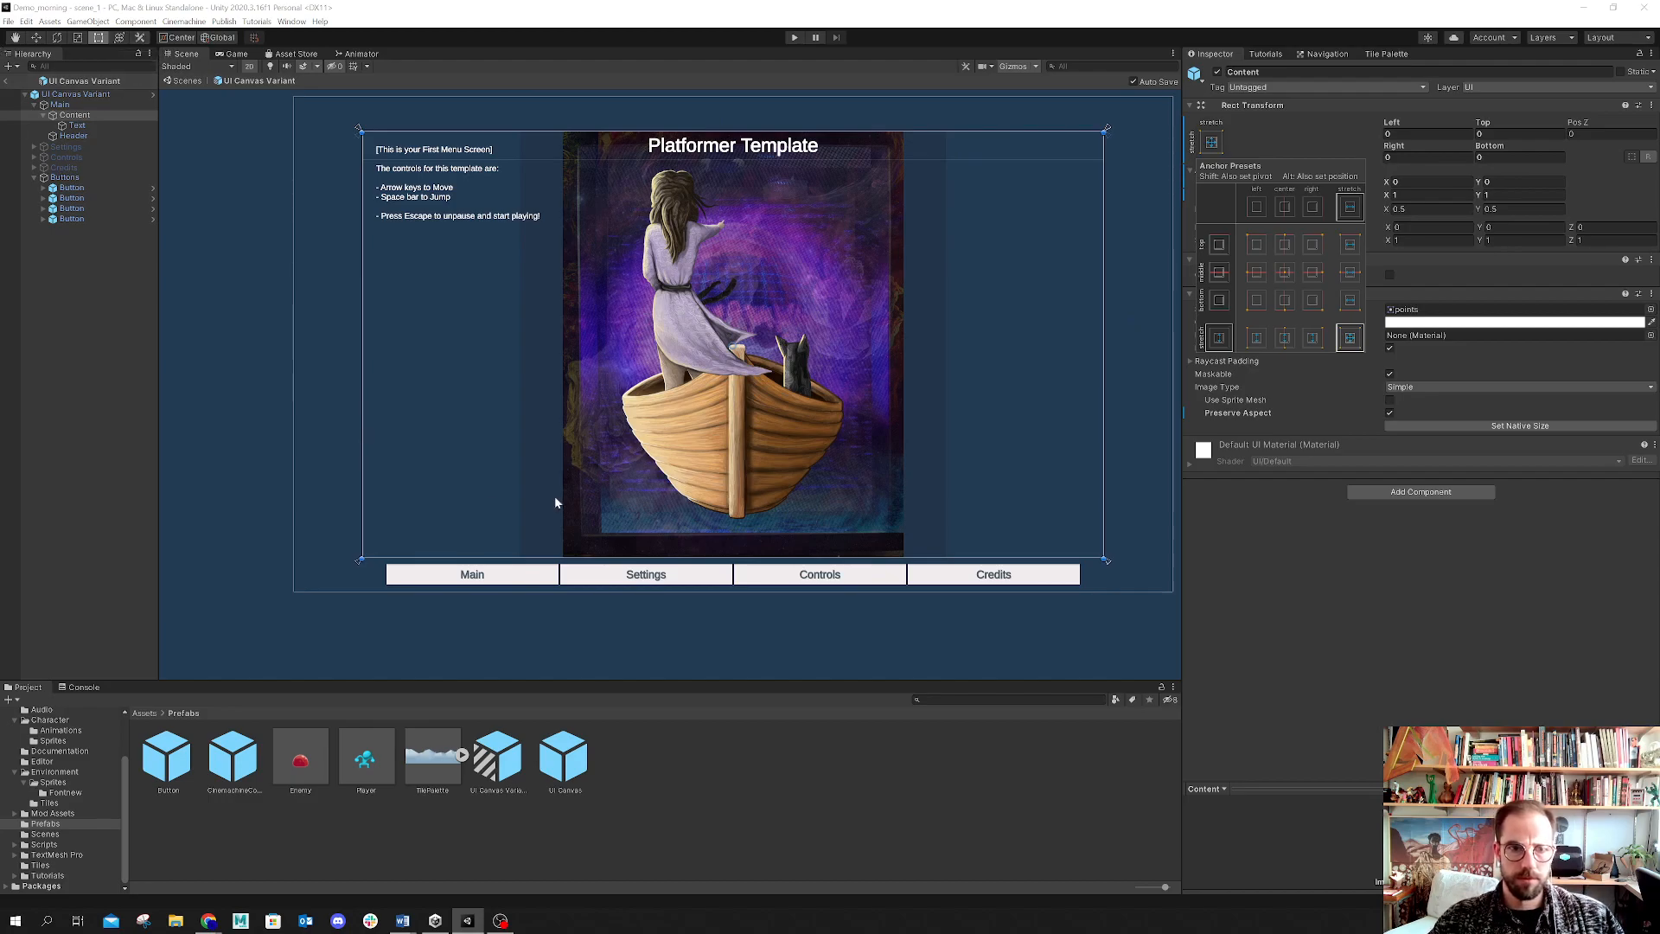
# Step: Select the Main button and browse the project's Assets > Environment > Sprites folder in File Explorer
pyautogui.click(540, 577)
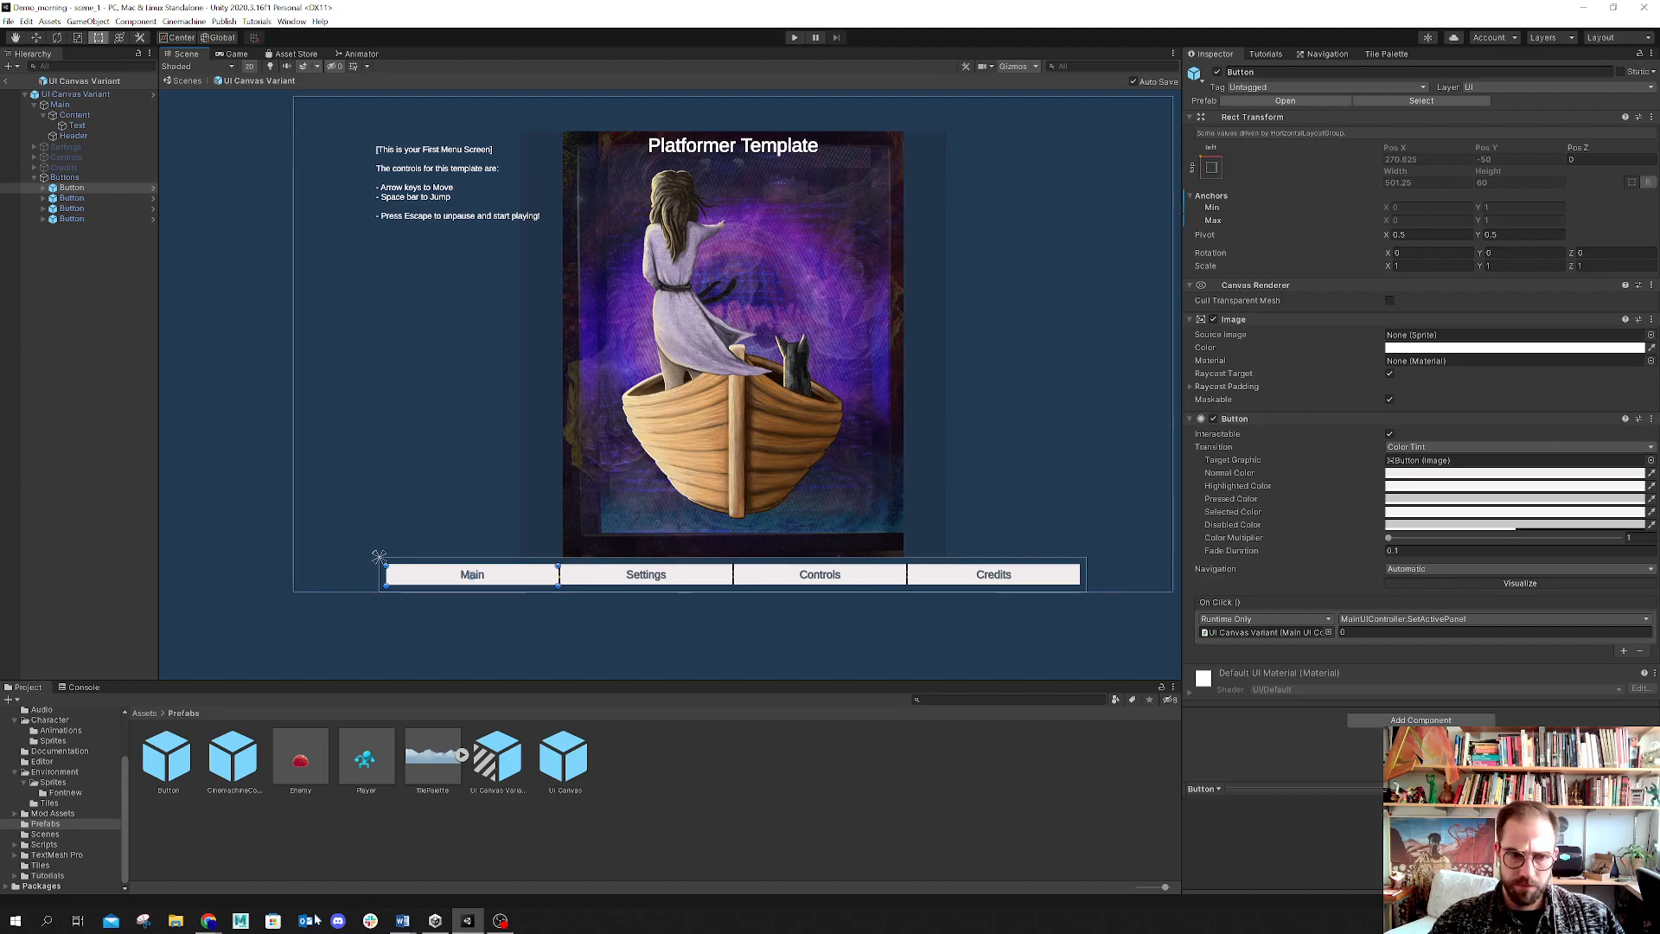
pyautogui.click(177, 922)
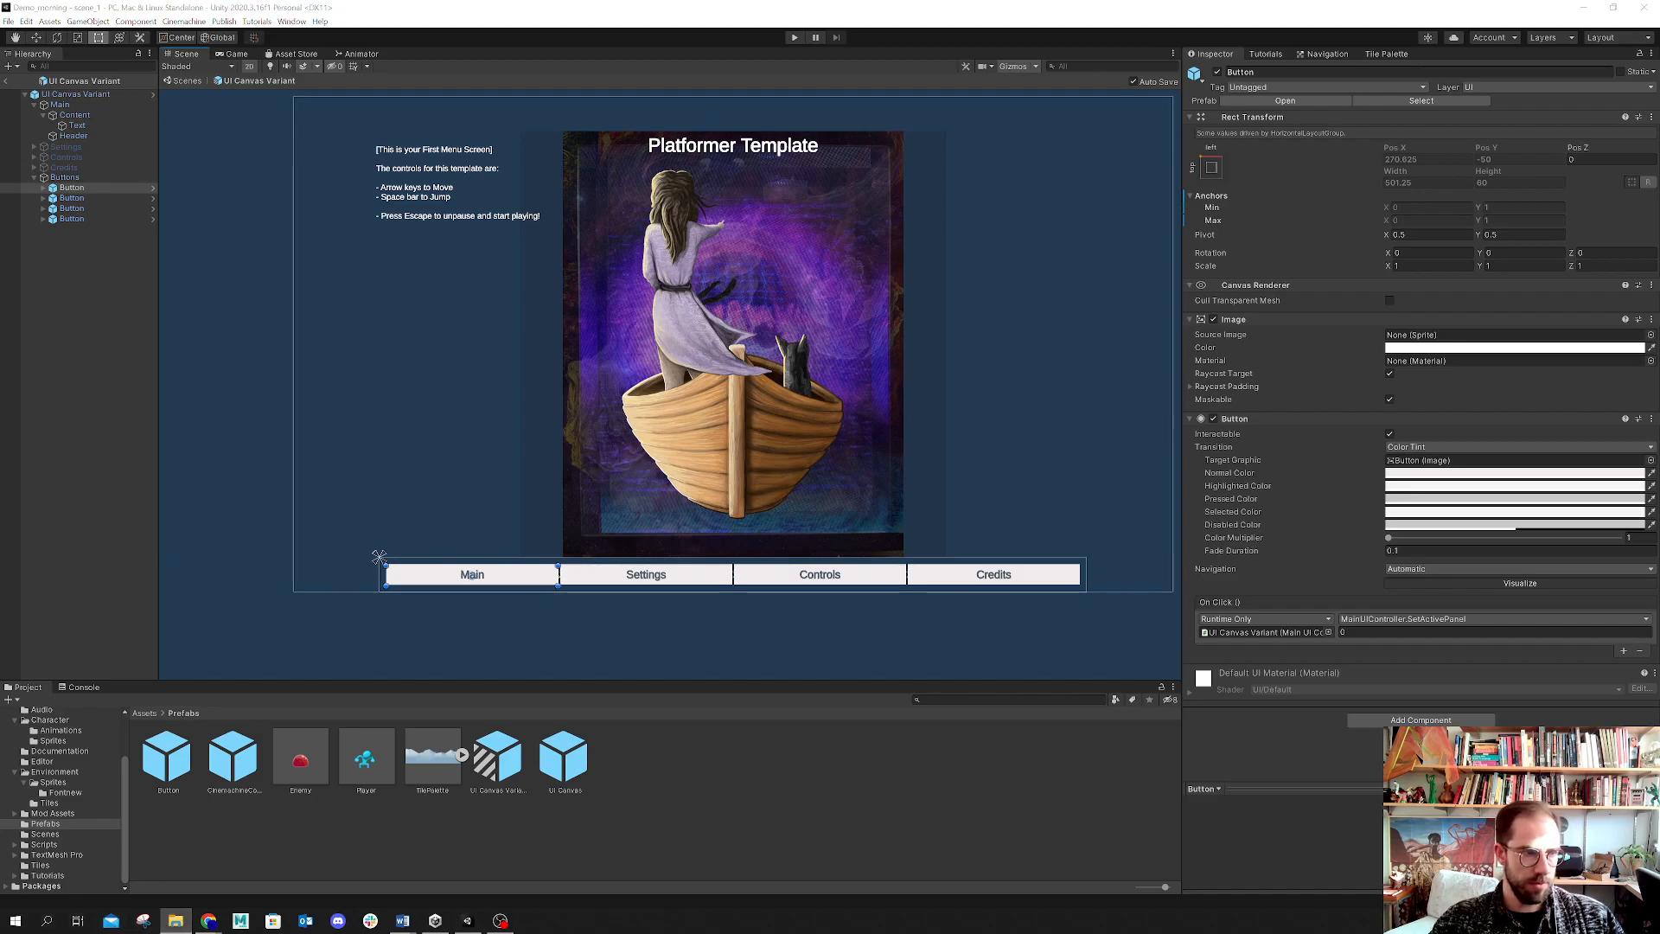
pyautogui.moveTo(762, 462); pyautogui.dragTo(250, 134)
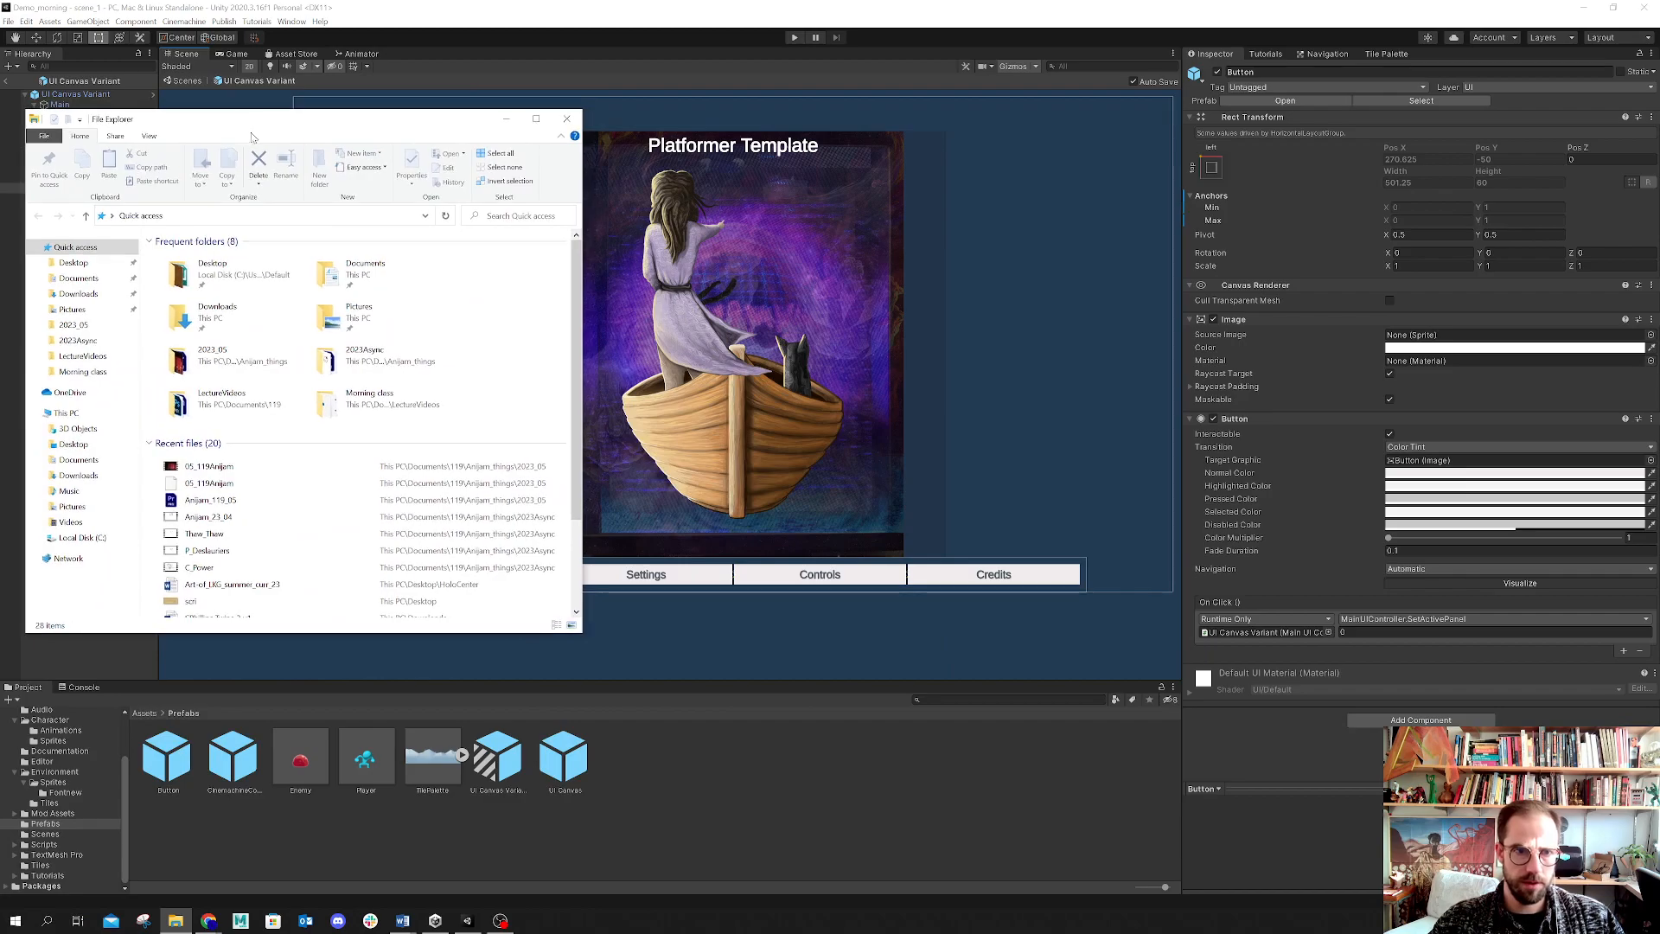
pyautogui.doubleClick(372, 320)
pyautogui.click(78, 459)
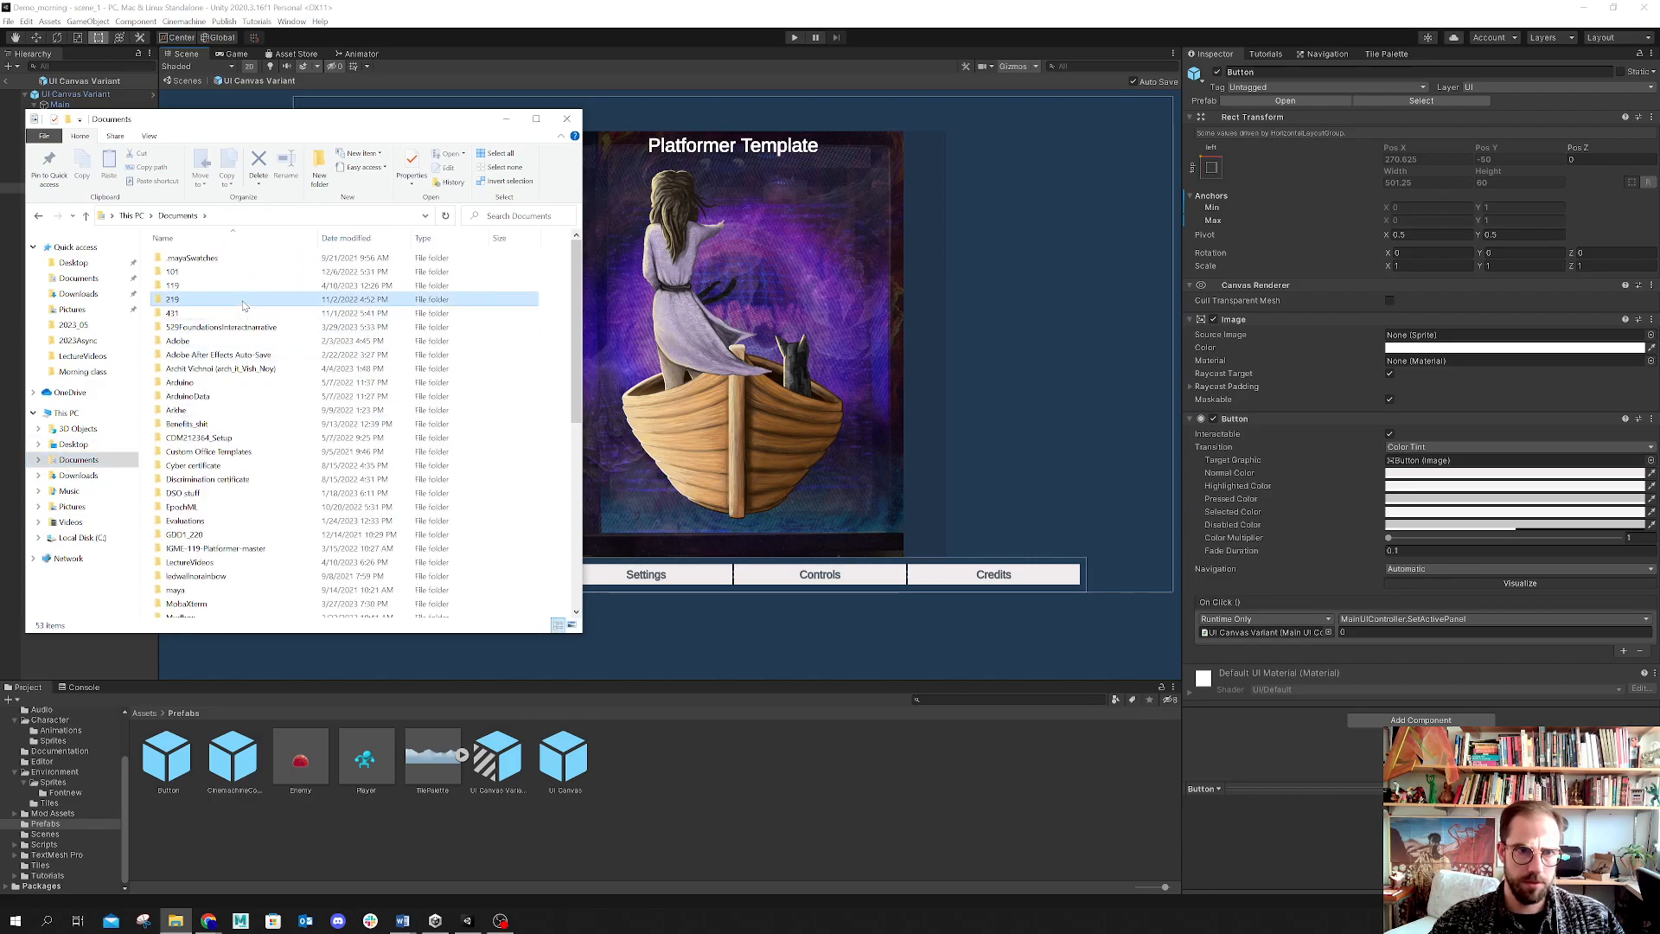
pyautogui.doubleClick(229, 285)
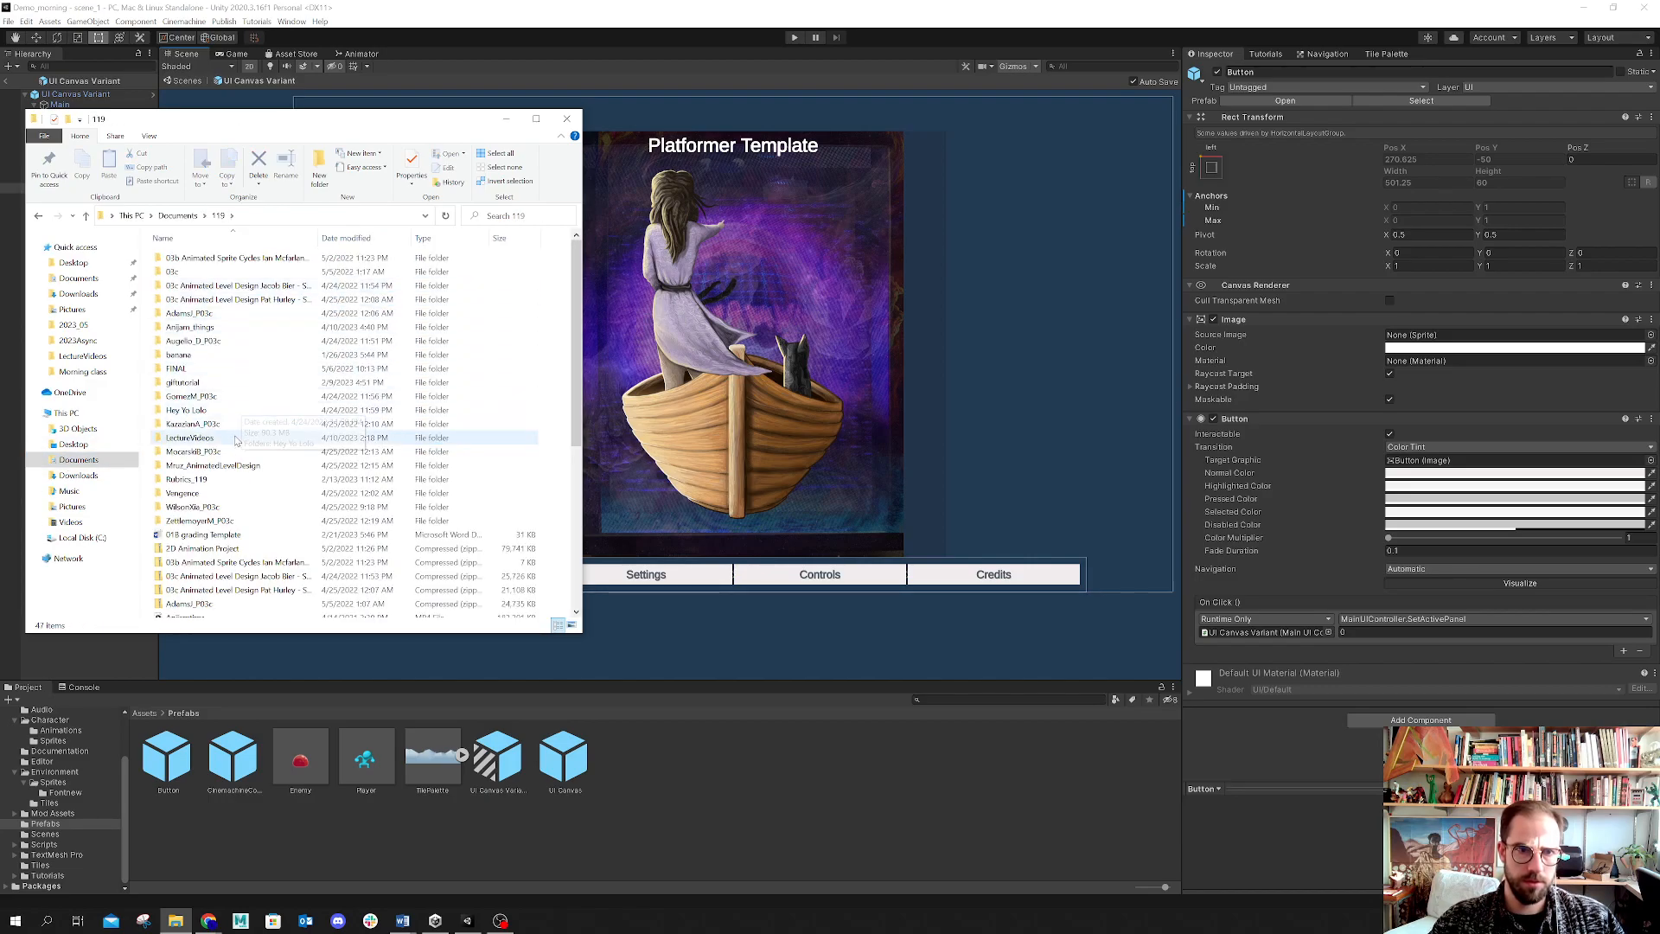
pyautogui.click(201, 424)
pyautogui.doubleClick(208, 440)
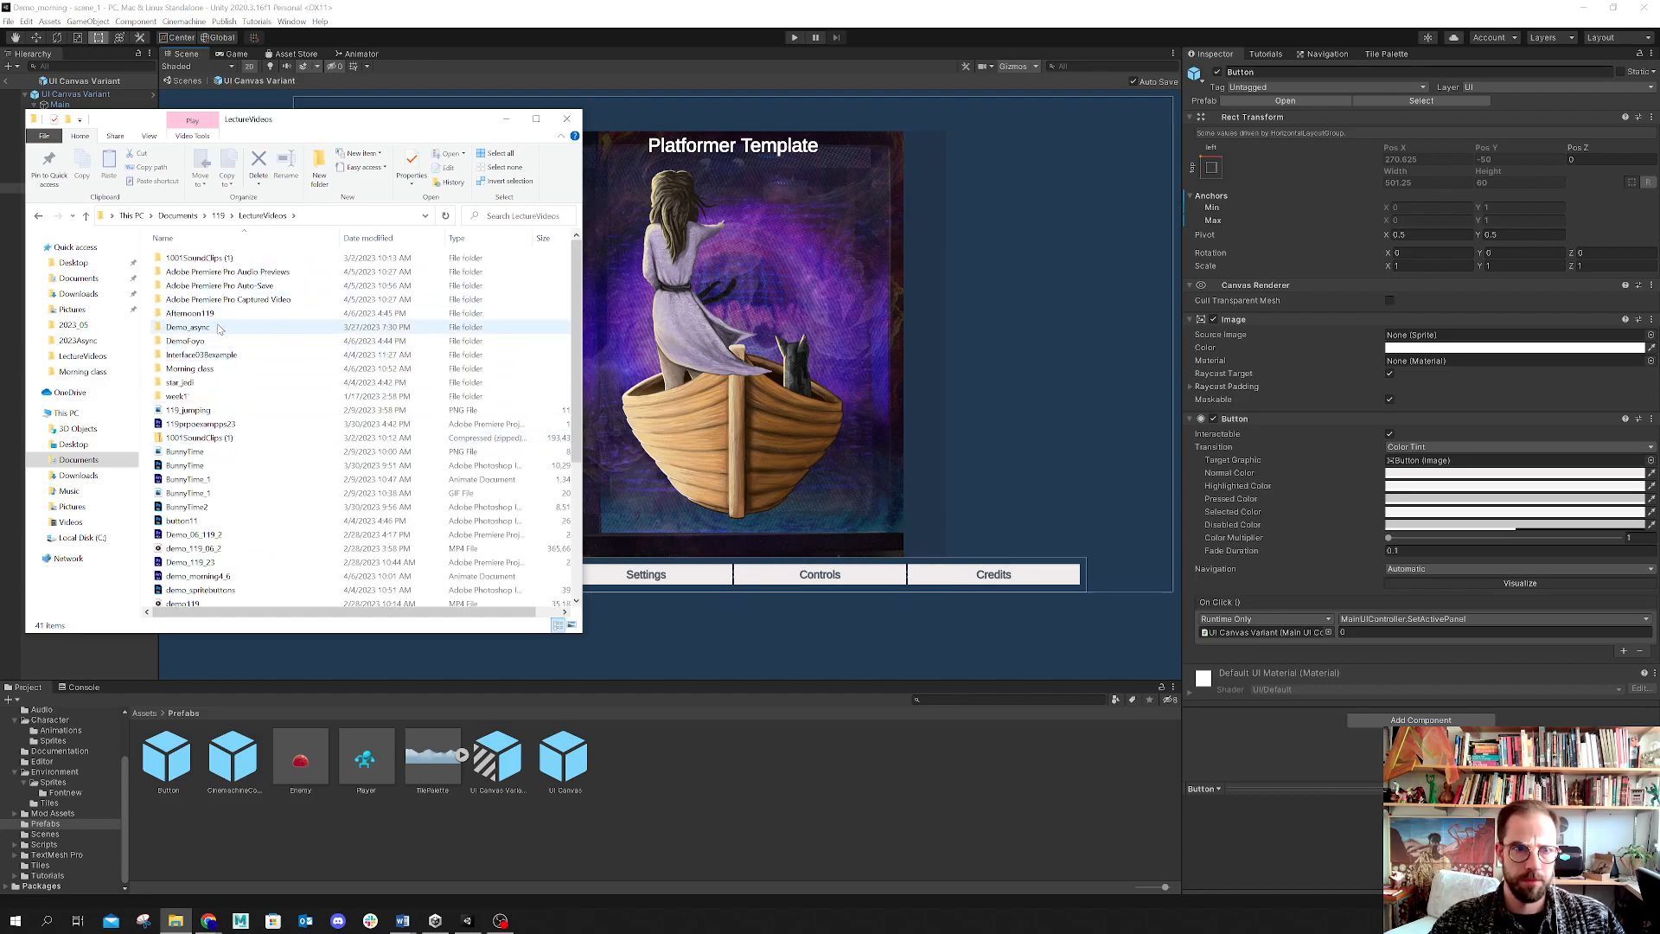
pyautogui.doubleClick(216, 367)
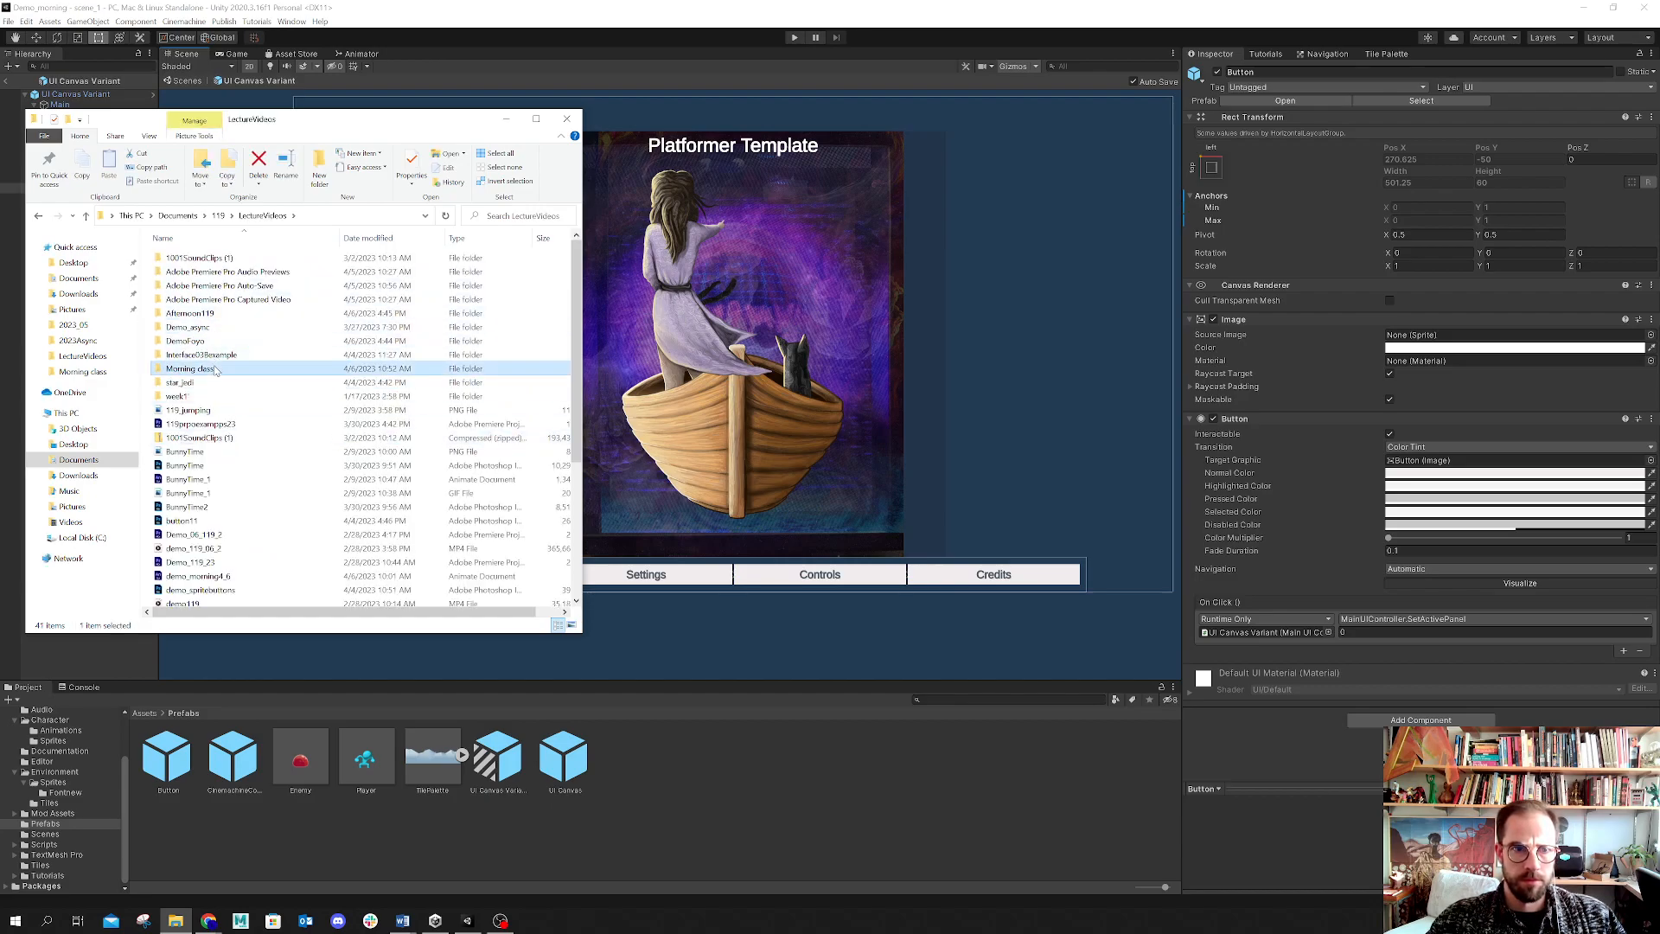
pyautogui.click(86, 215)
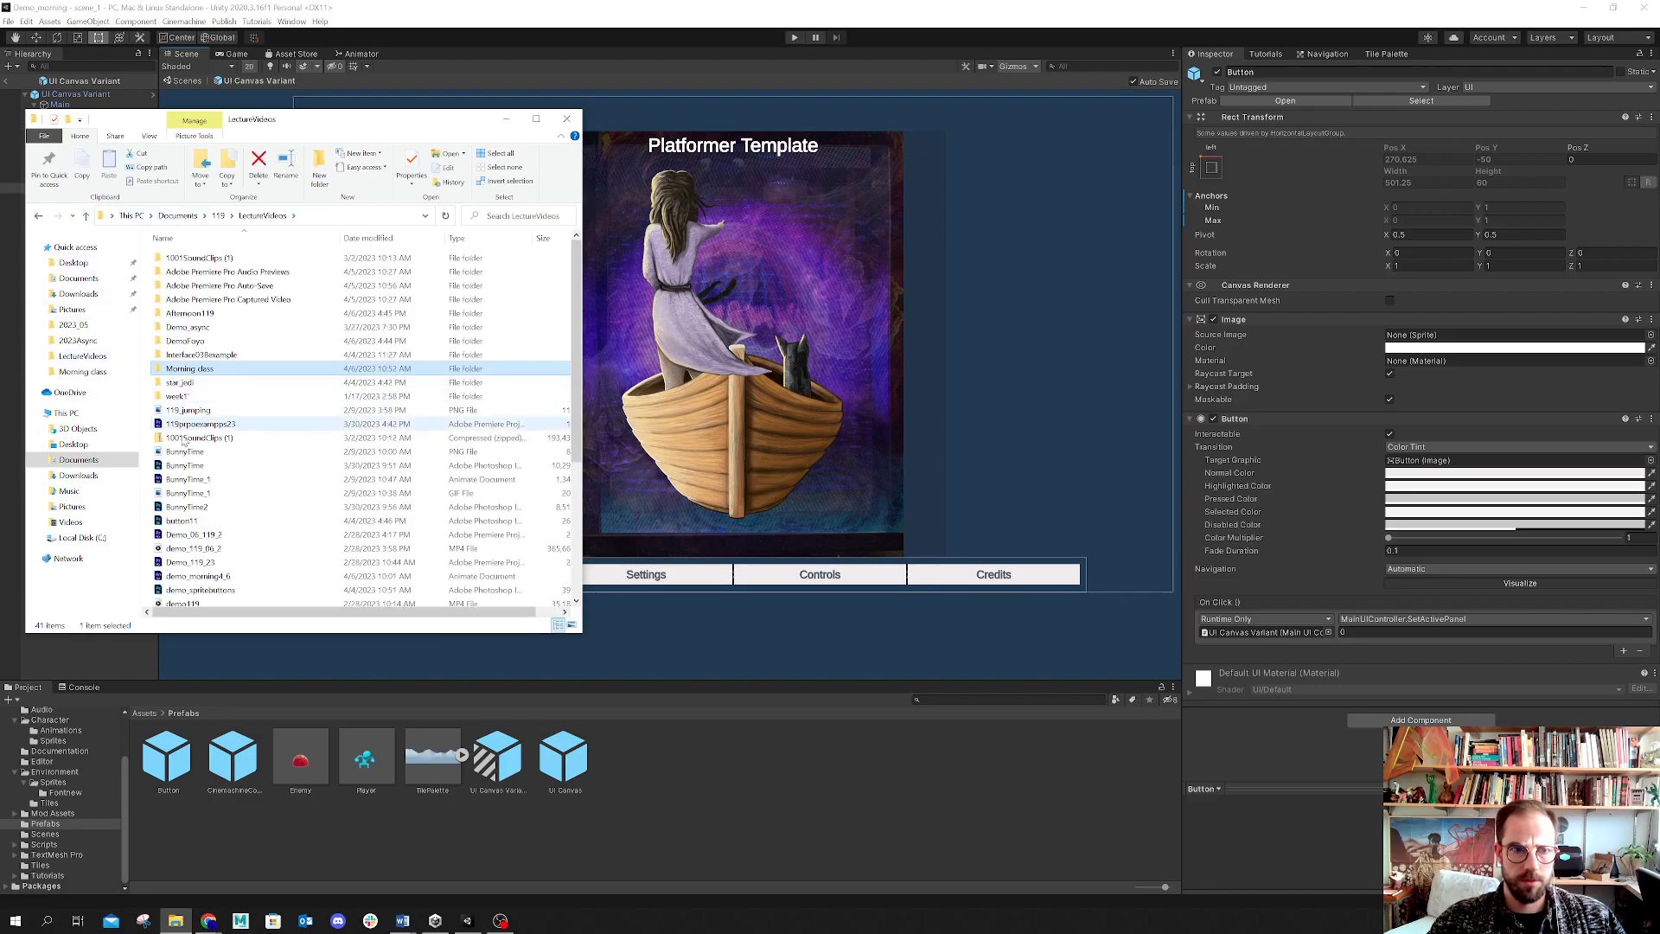
pyautogui.scroll(-2, 218, 537)
pyautogui.scroll(-1, 217, 538)
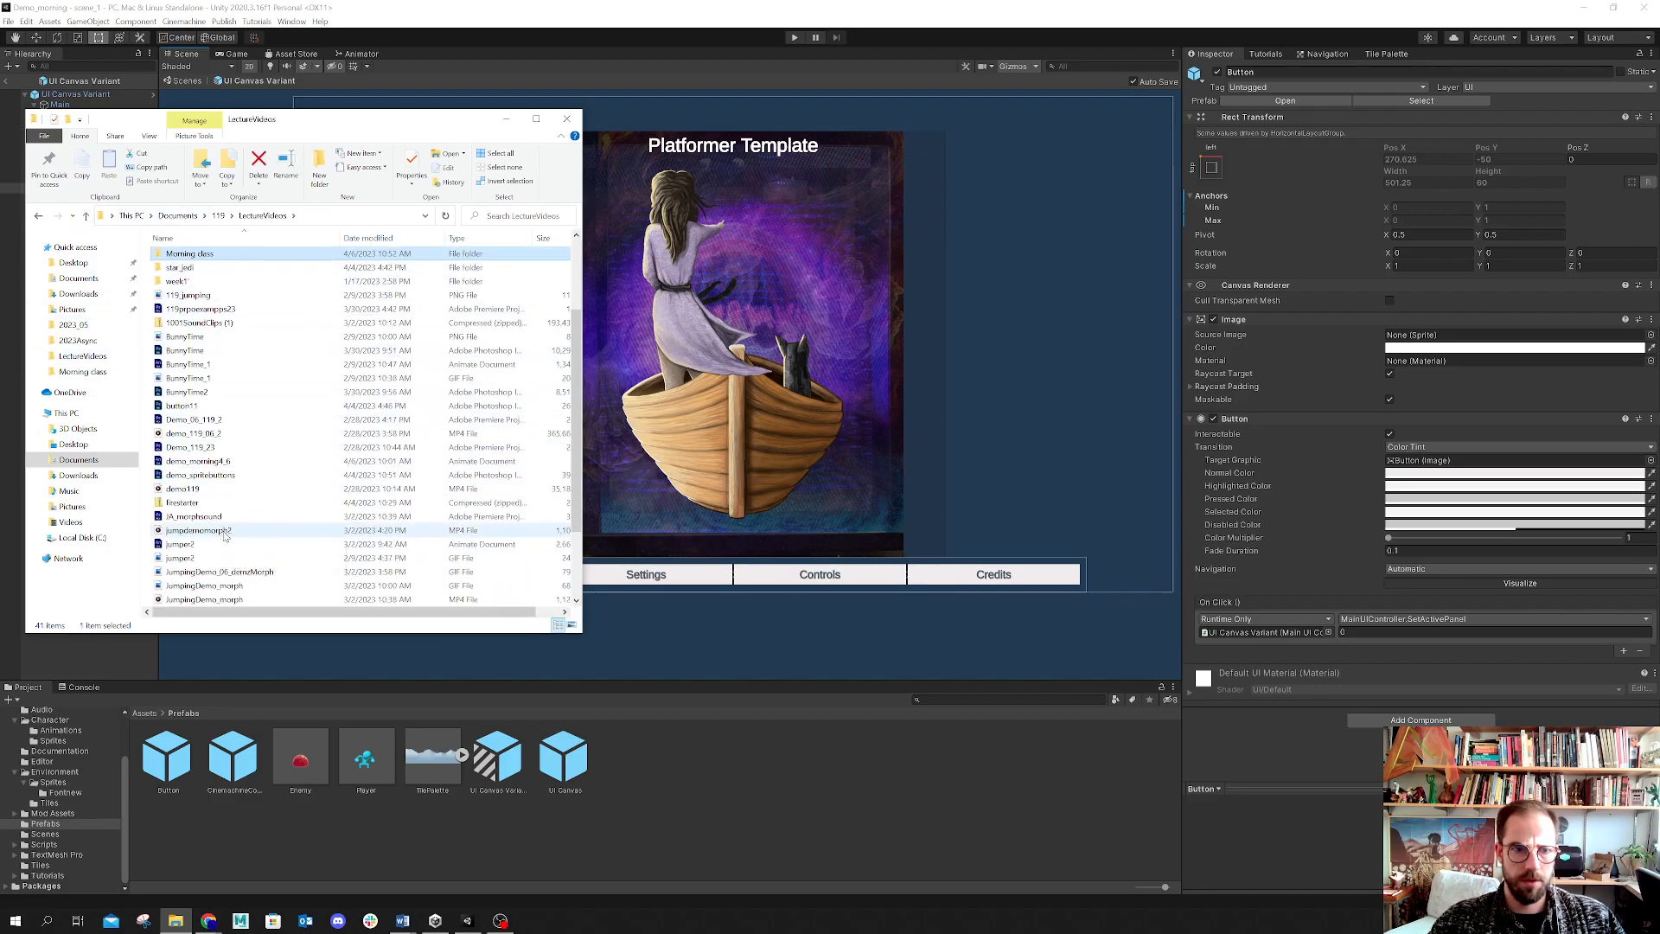
pyautogui.scroll(-2, 239, 584)
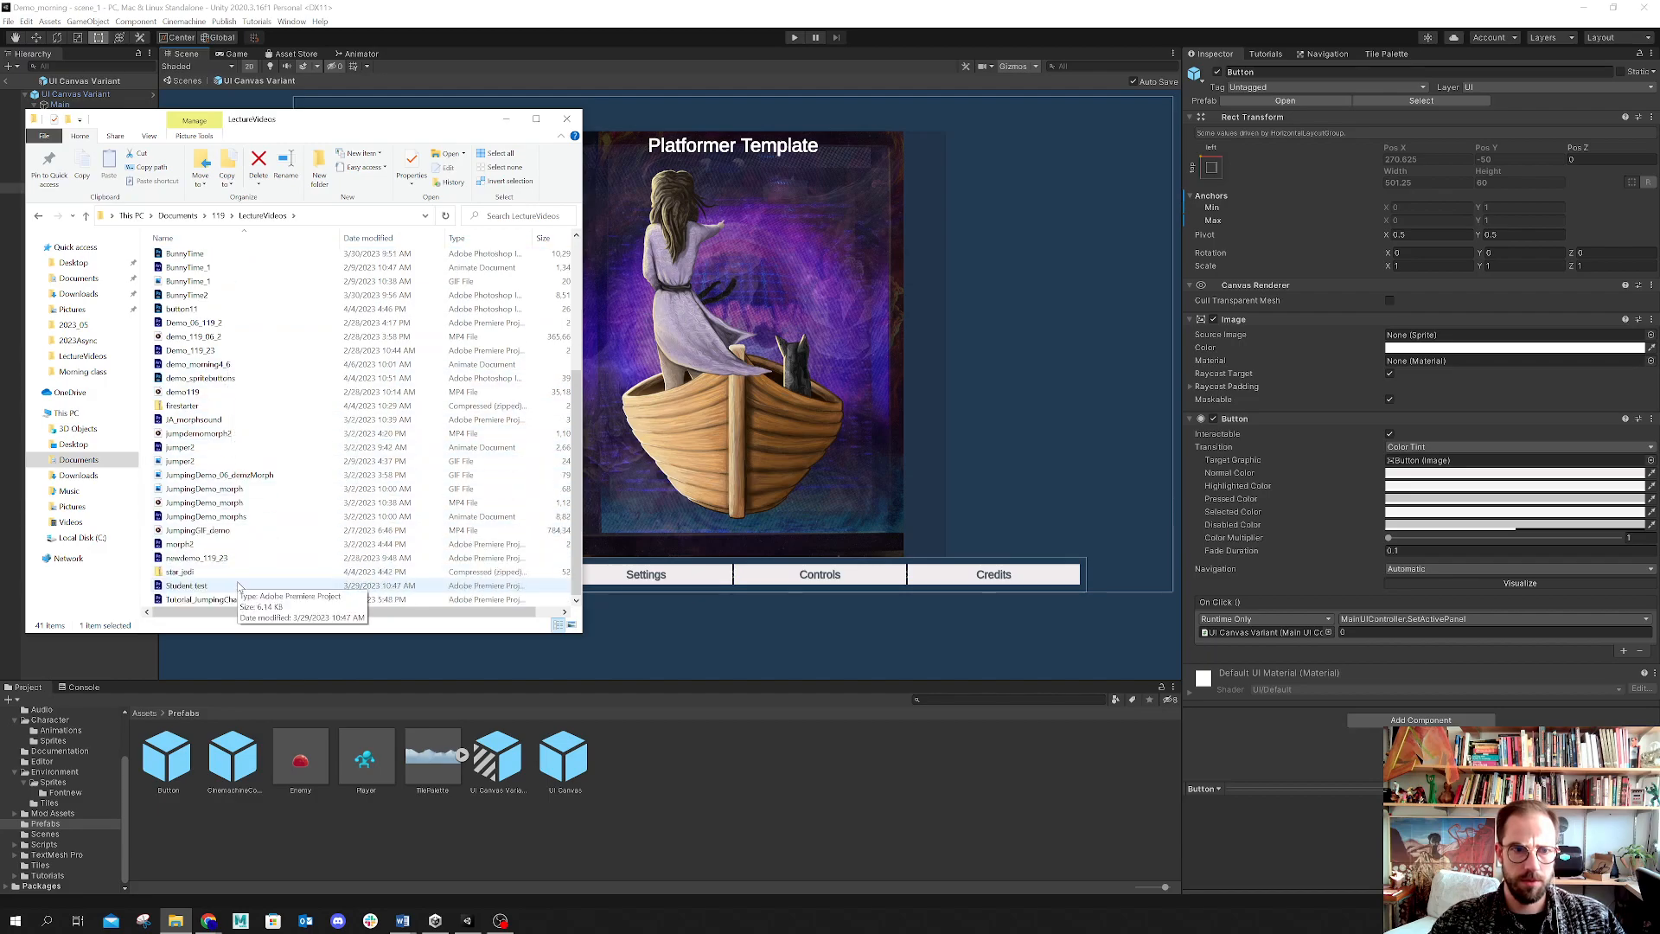
pyautogui.scroll(4, 239, 585)
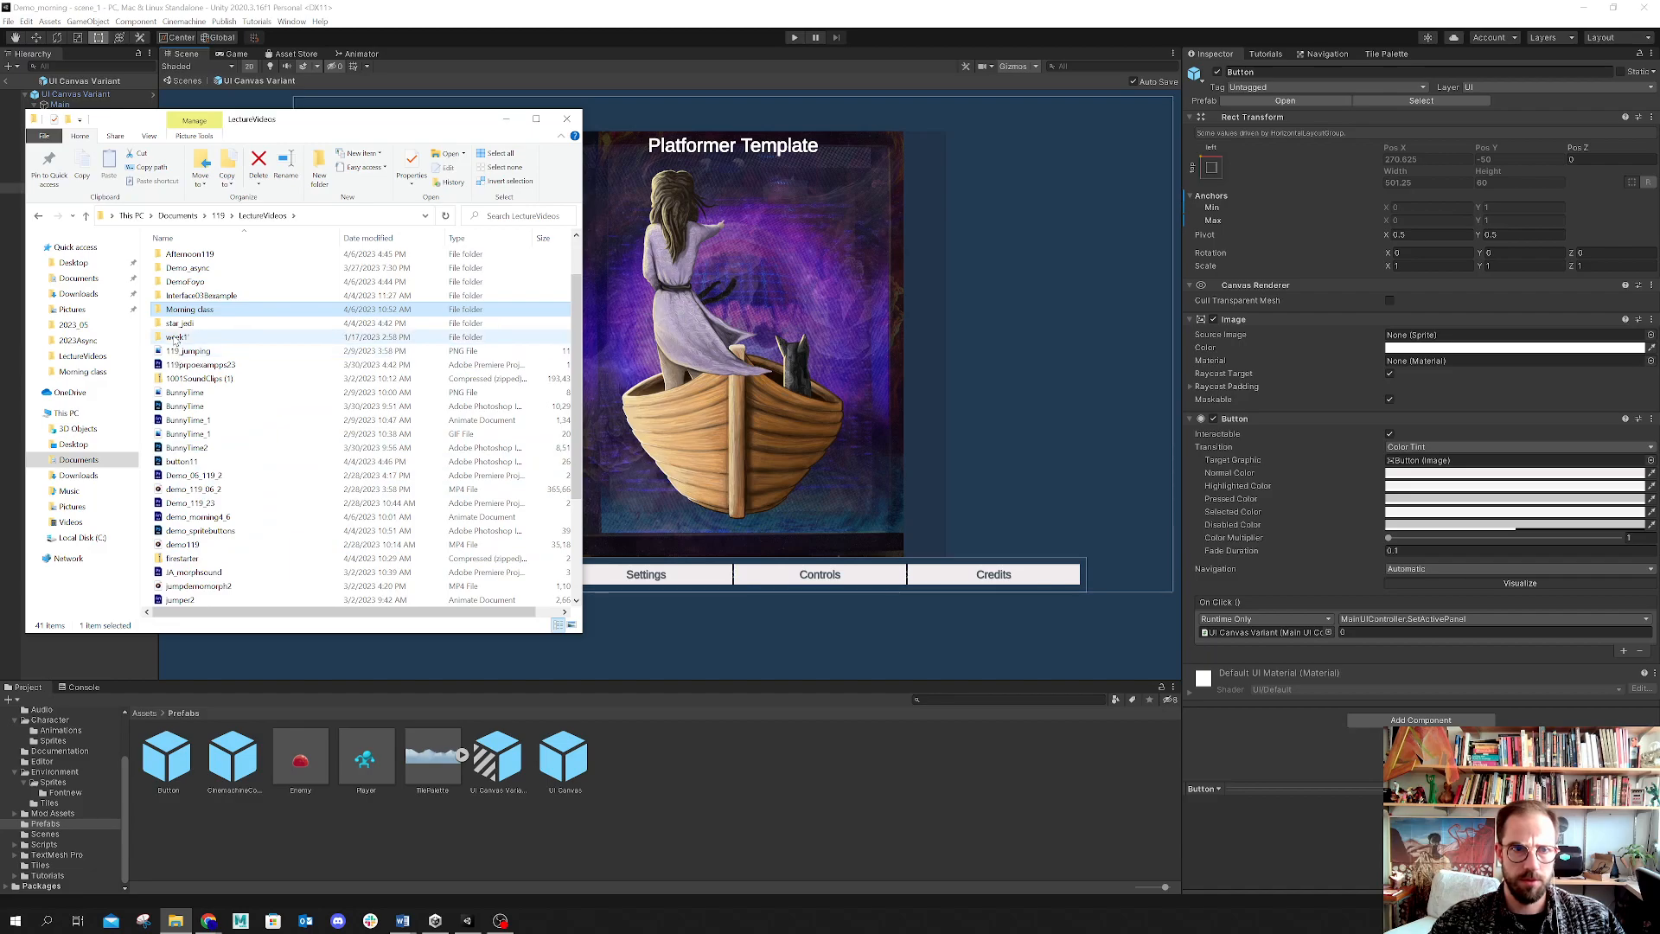
pyautogui.doubleClick(187, 268)
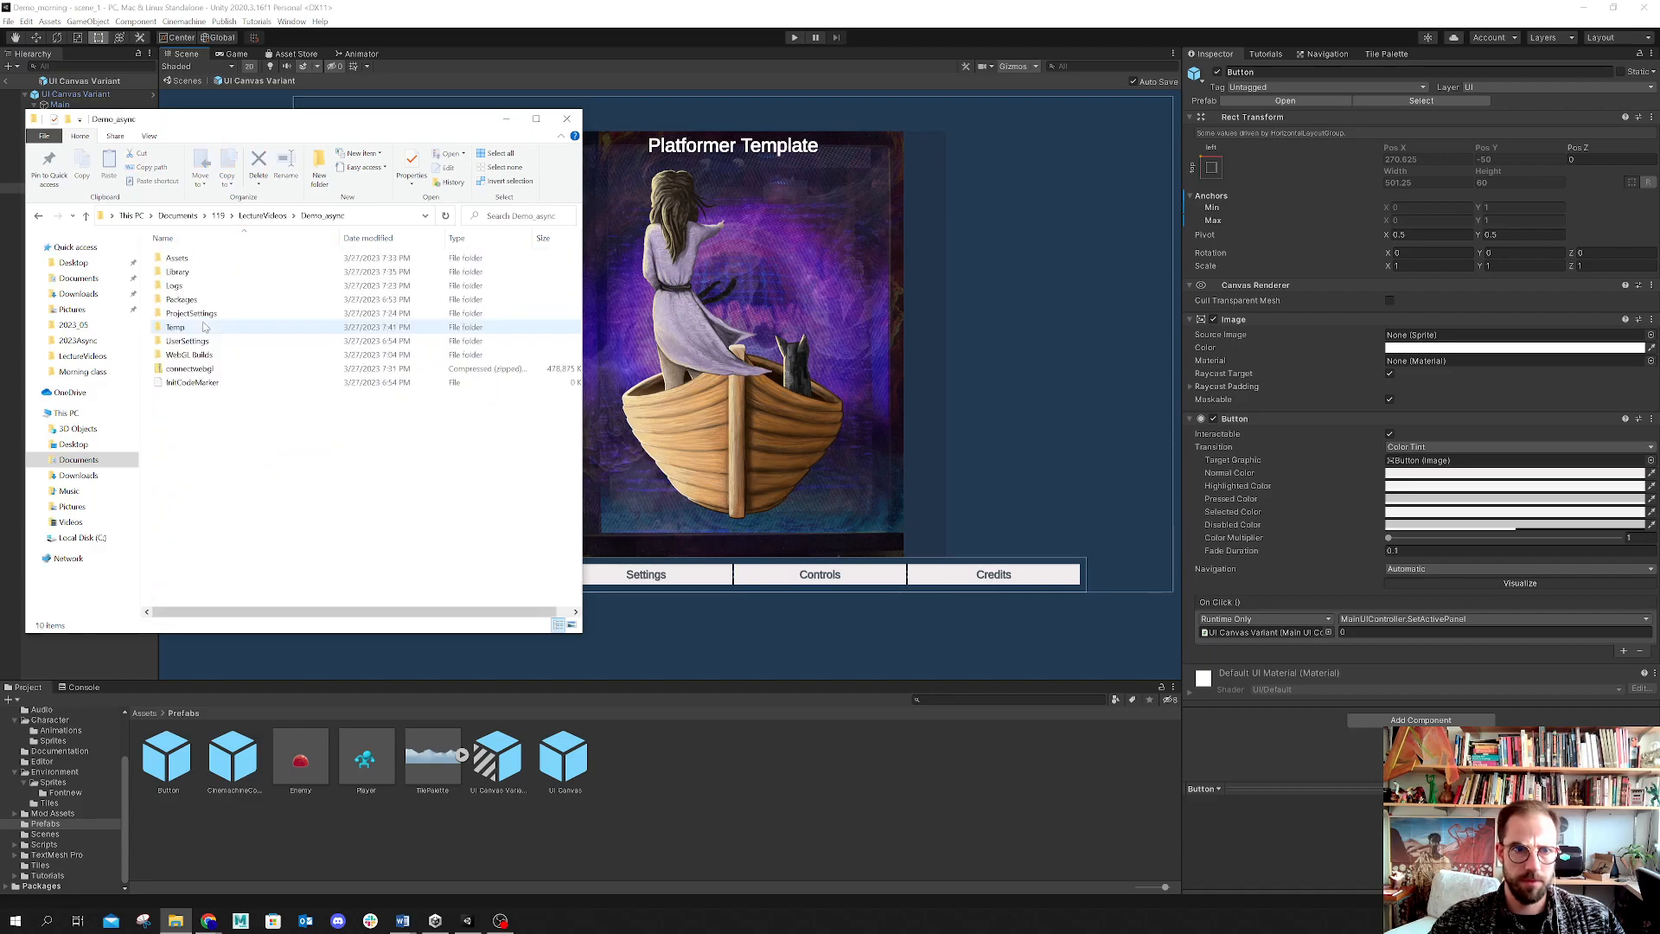
pyautogui.doubleClick(178, 257)
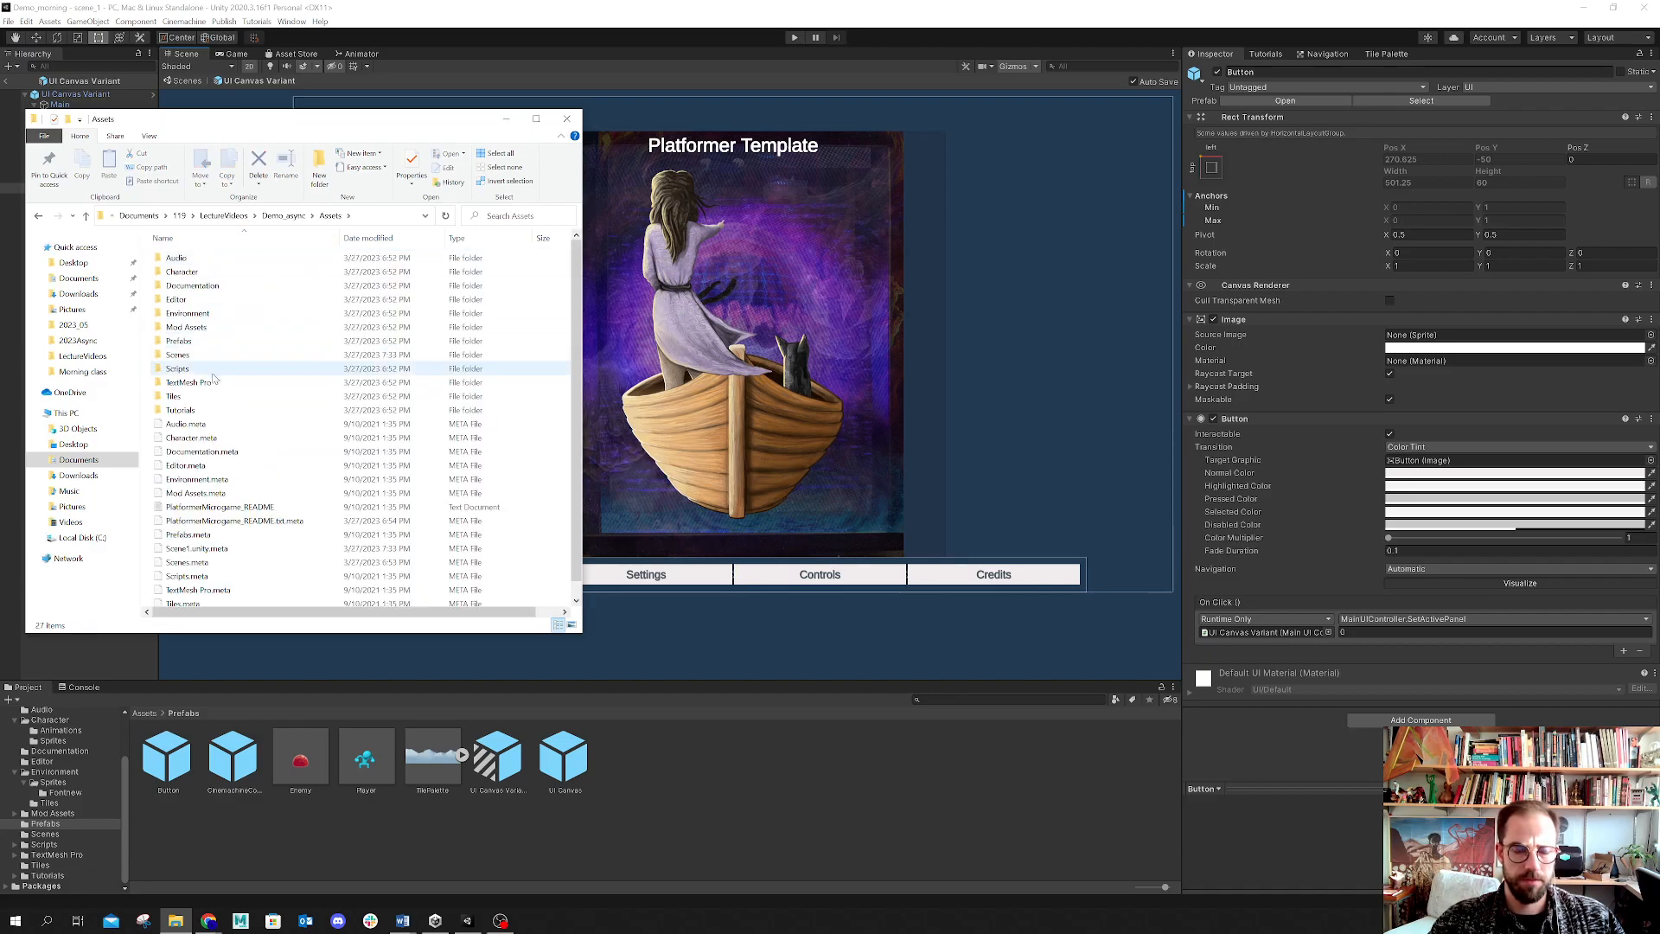
pyautogui.doubleClick(184, 272)
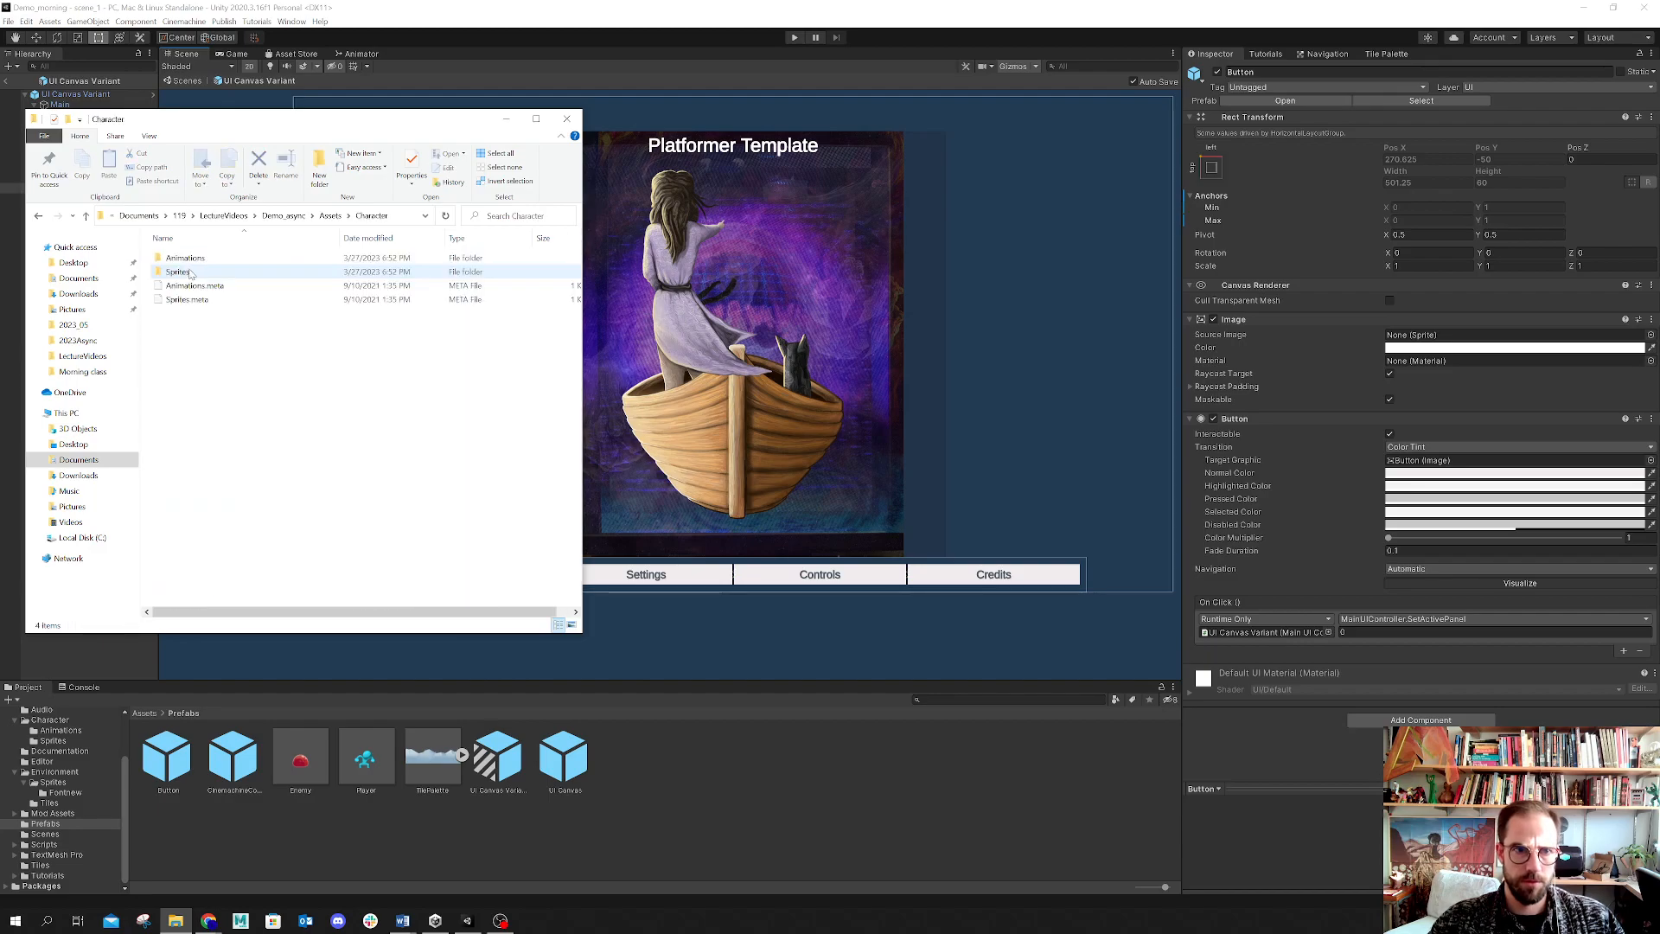
pyautogui.click(85, 217)
pyautogui.doubleClick(235, 313)
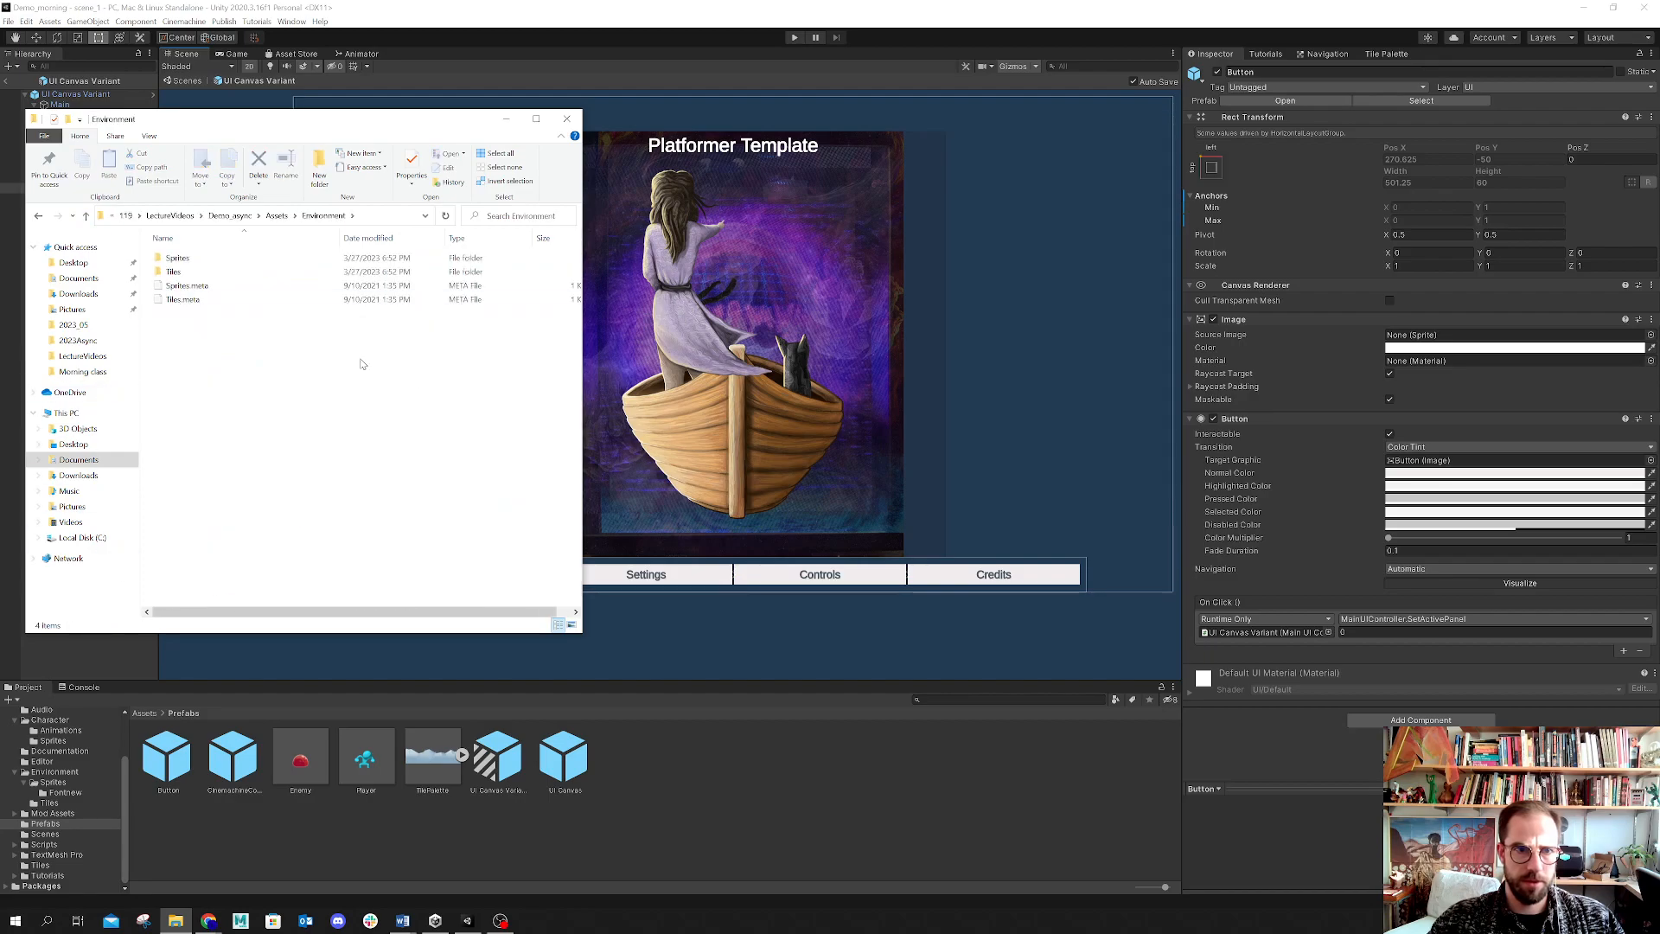
pyautogui.doubleClick(177, 259)
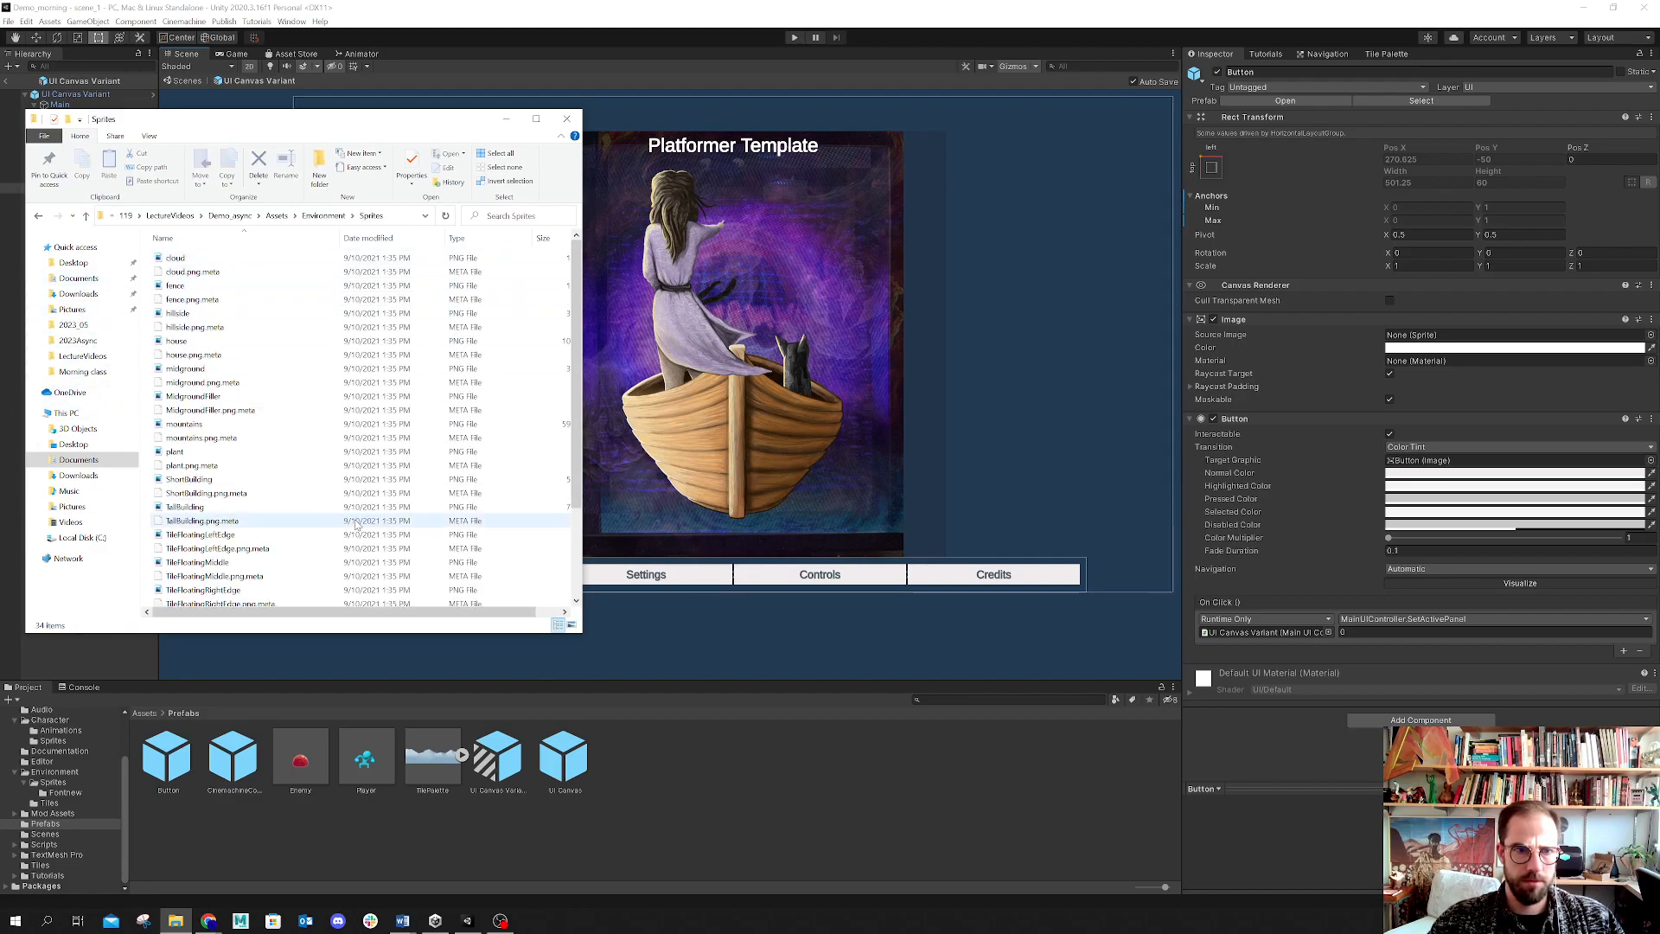
pyautogui.scroll(-3, 357, 524)
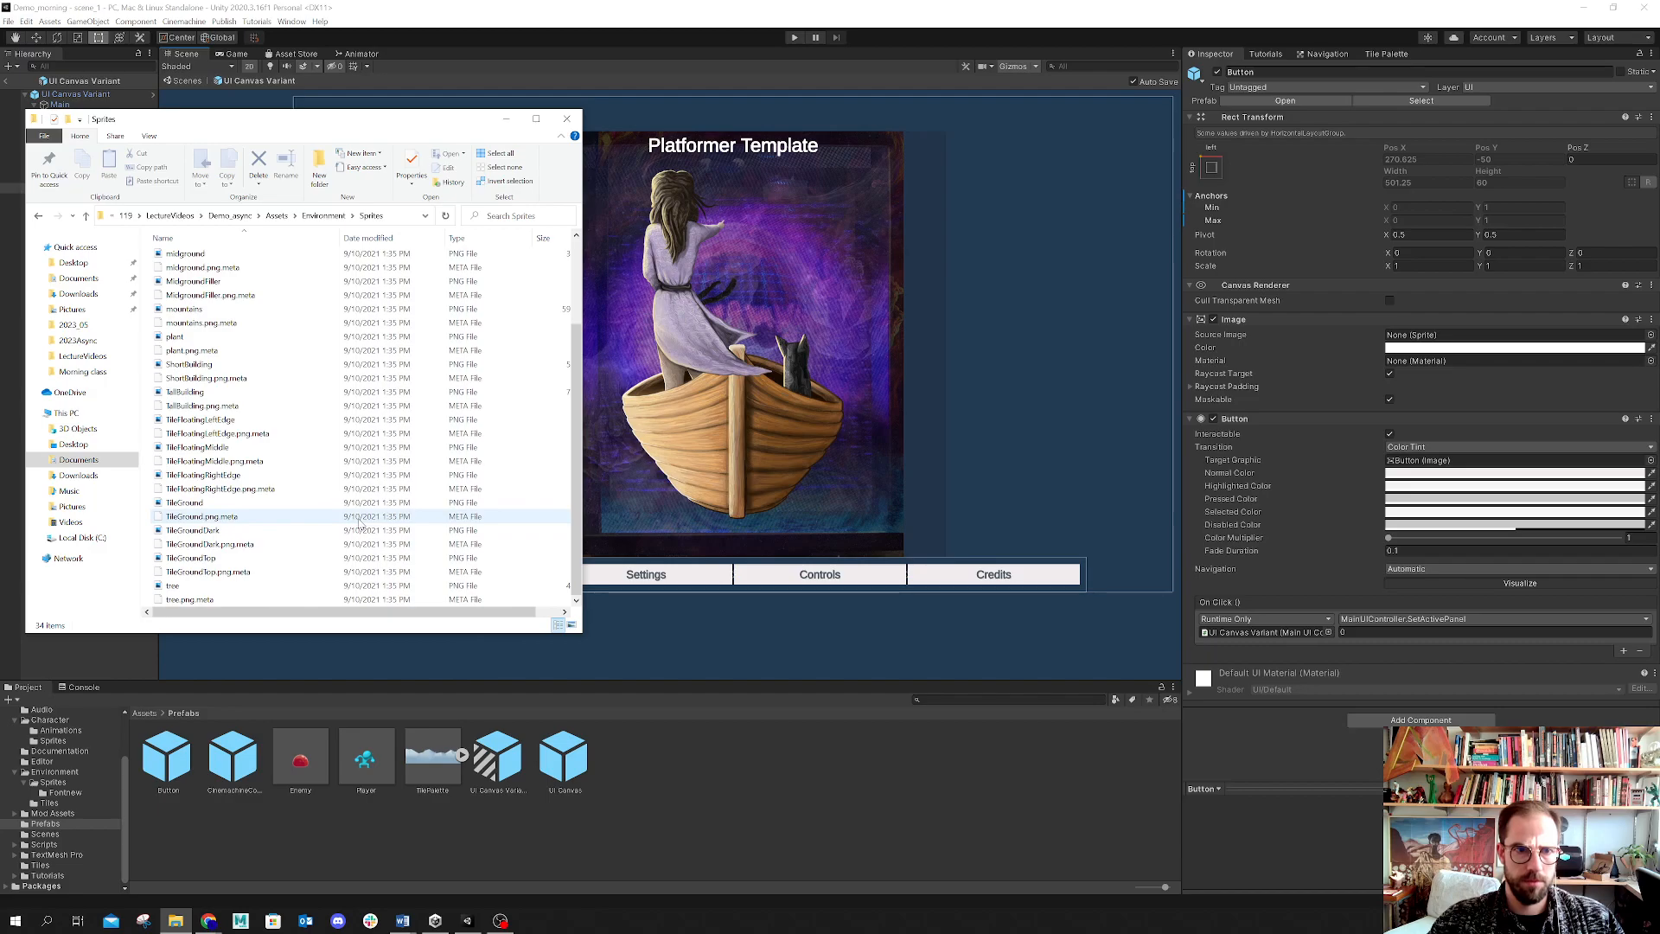
pyautogui.click(566, 119)
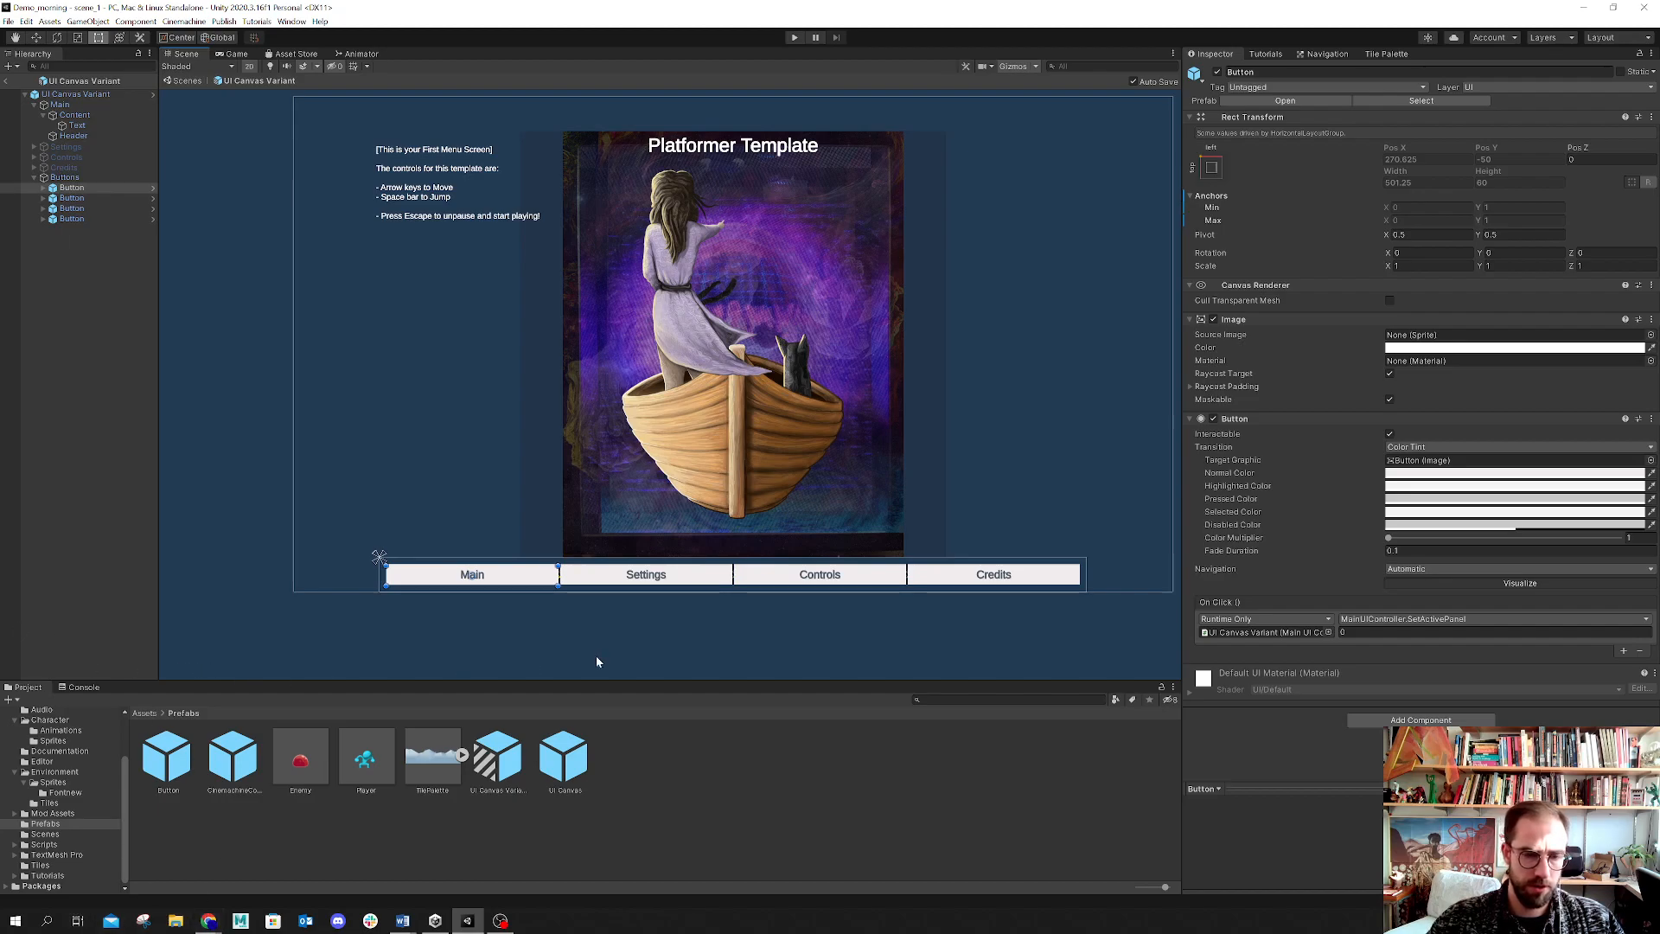
# Step: Assign the TileFloatingLeftEdge sprite from Environment > Sprites as the Main button's source image
pyautogui.click(45, 834)
pyautogui.click(49, 785)
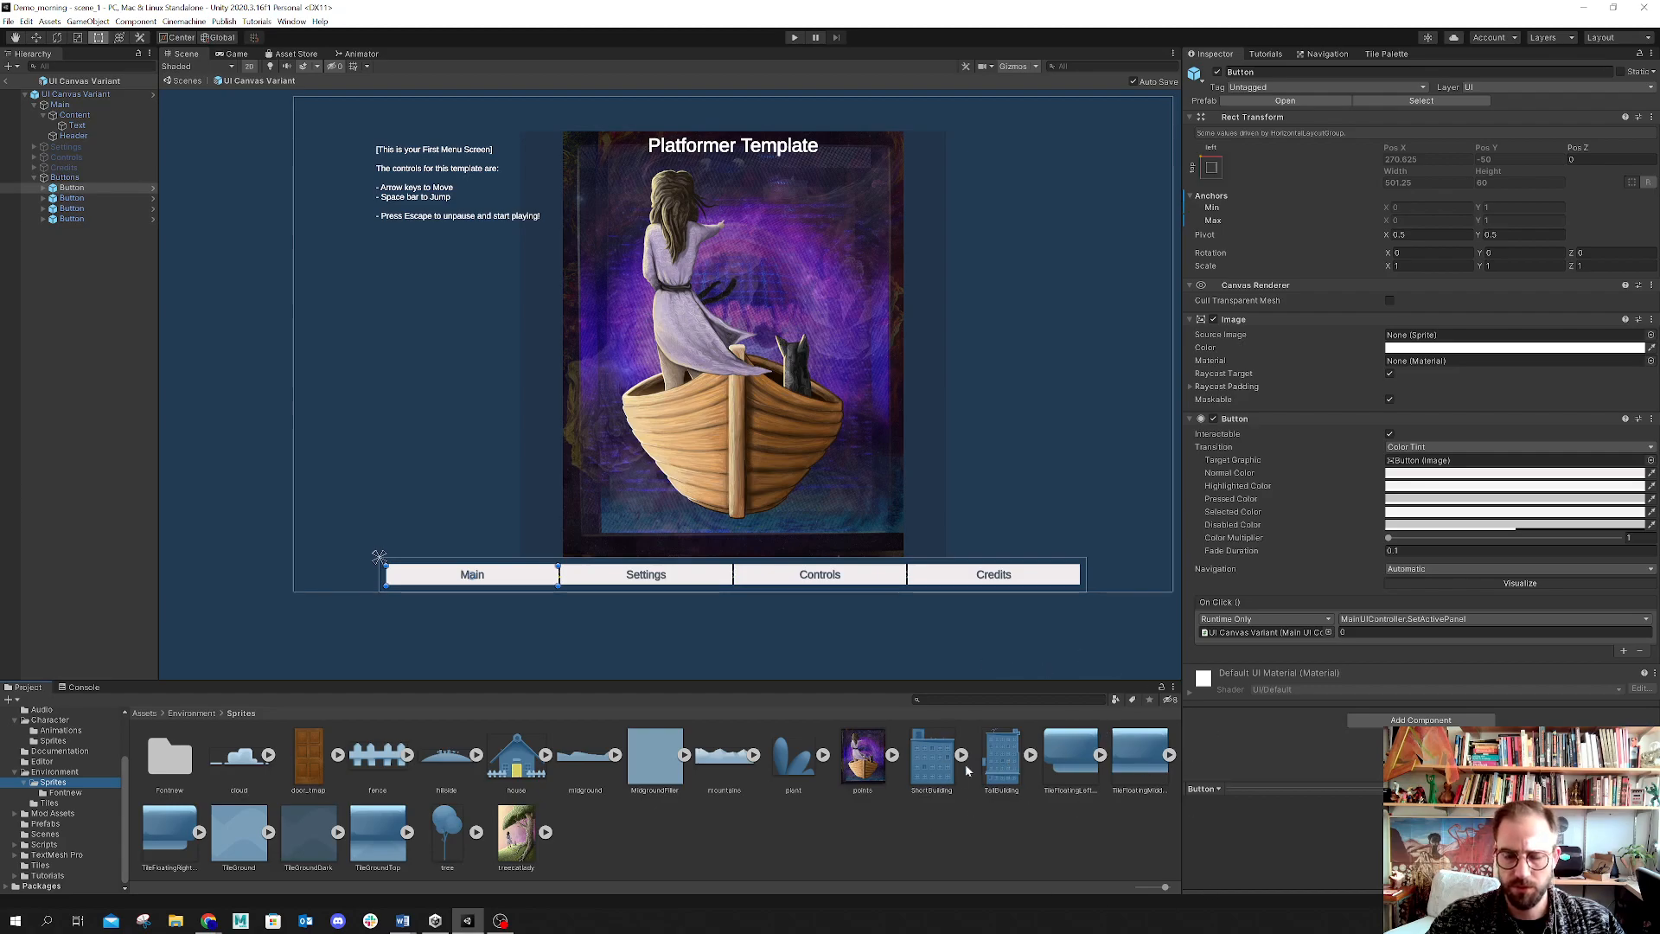
pyautogui.click(1068, 758)
pyautogui.moveTo(1067, 759); pyautogui.dragTo(1390, 334)
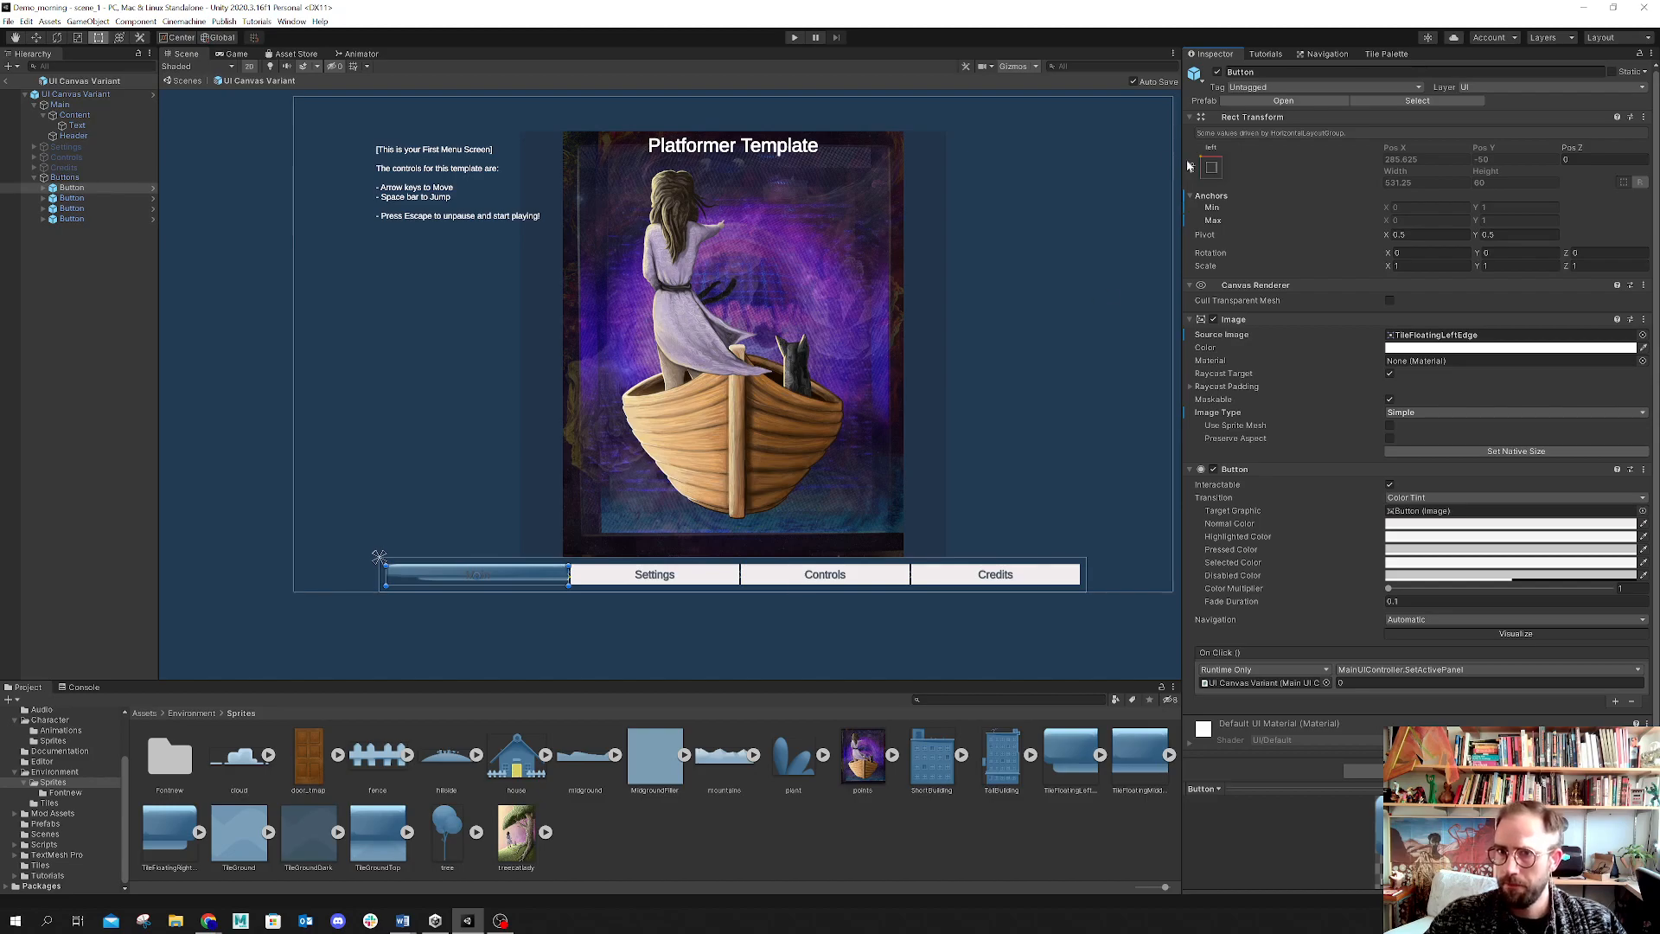
pyautogui.press('alt')
pyautogui.press('alt')
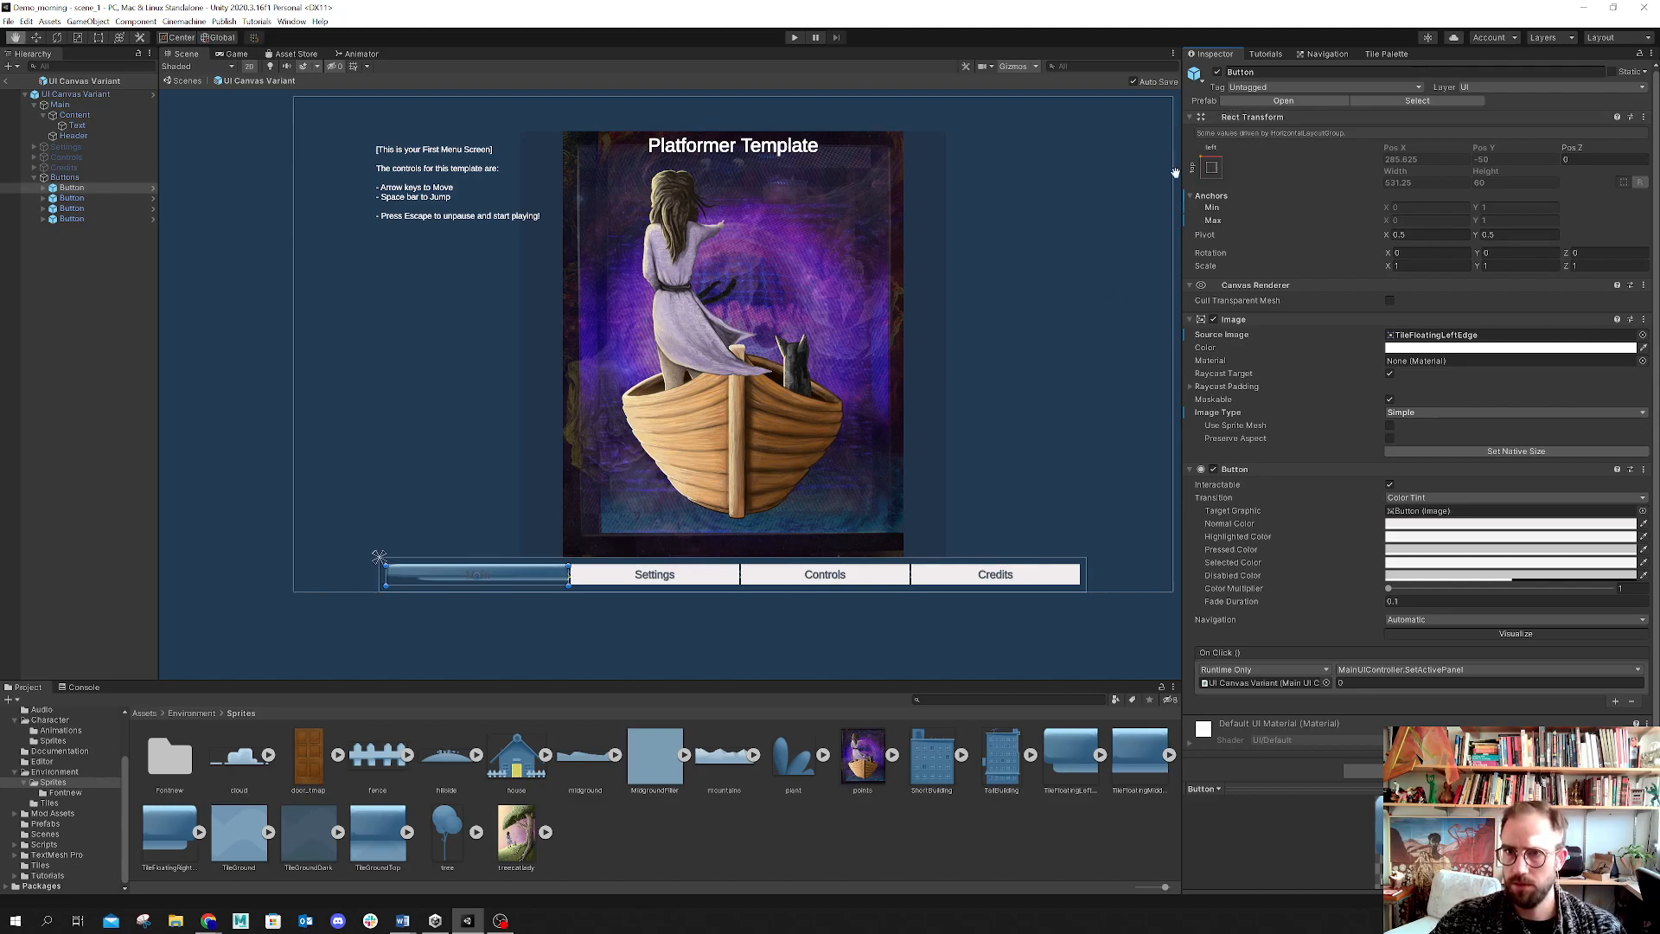
# Step: Try a stretch anchor preset and Preserve Aspect on the Main button's image, then deselect it
pyautogui.click(1211, 168)
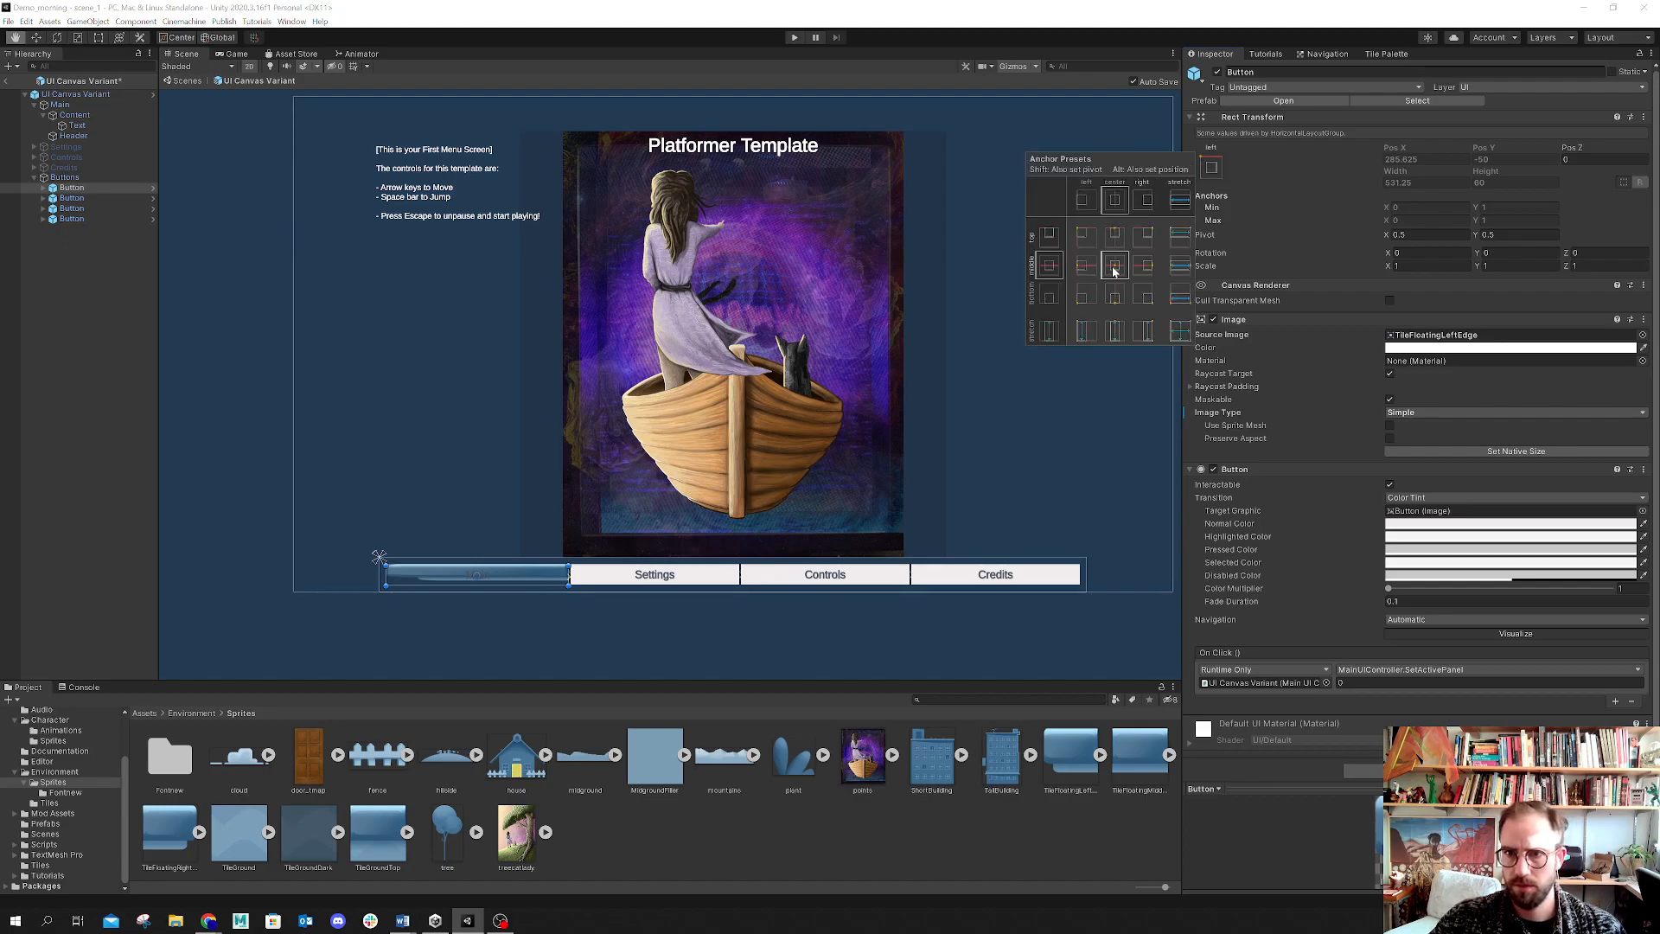
pyautogui.click(1181, 337)
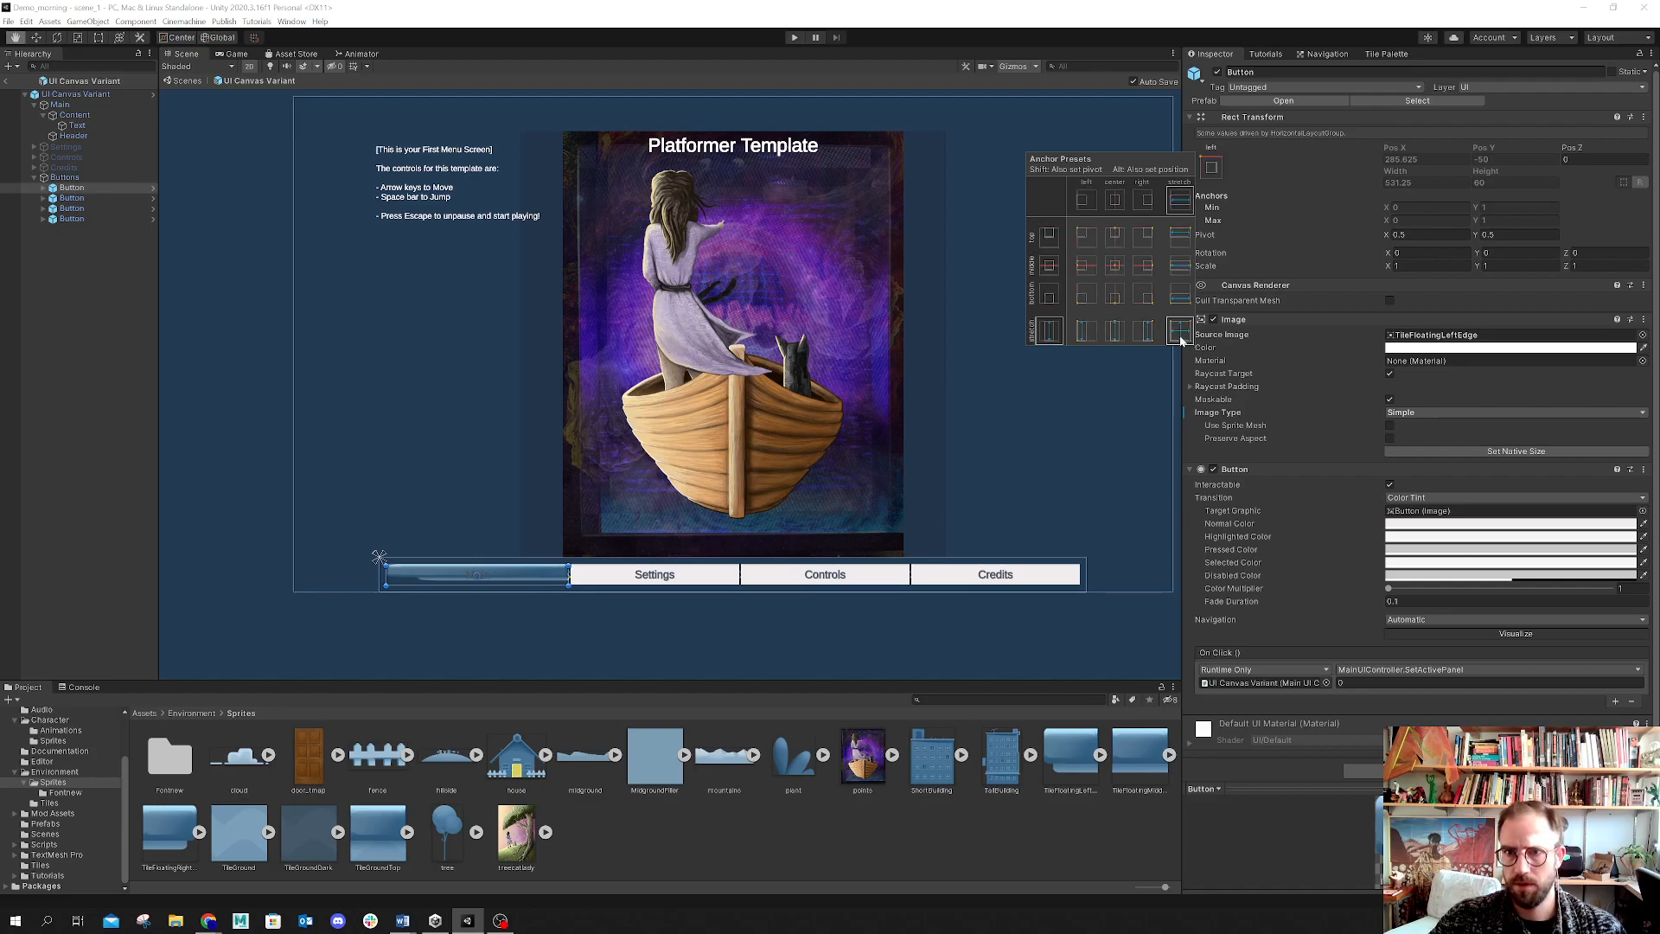
pyautogui.click(1391, 438)
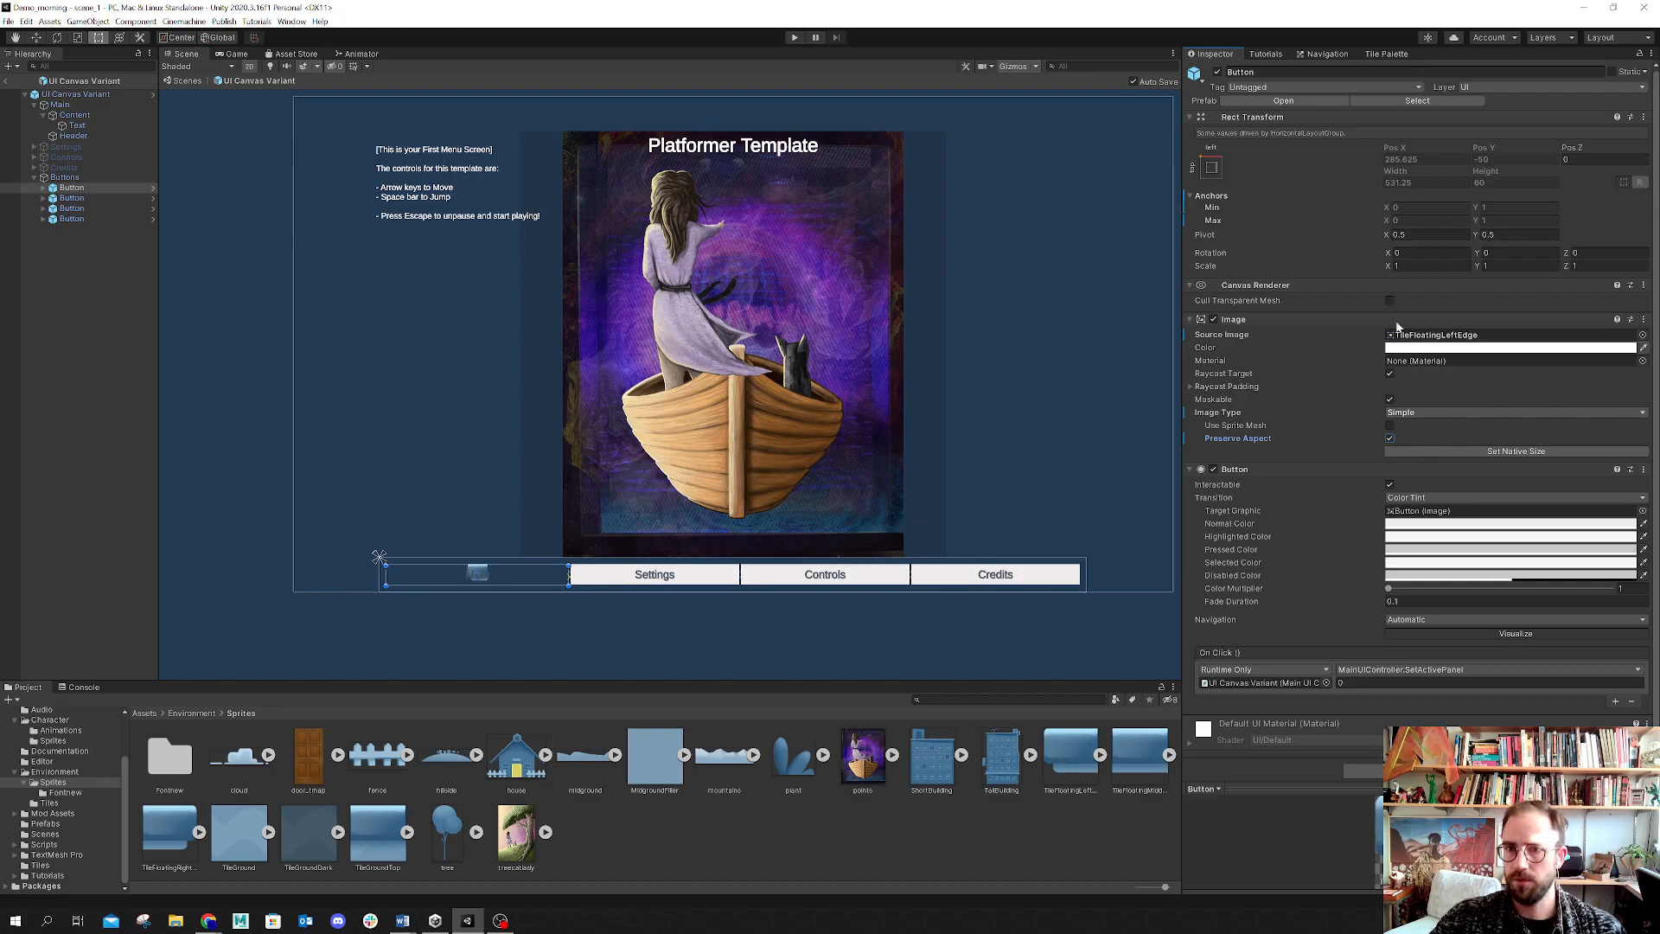
pyautogui.click(1390, 438)
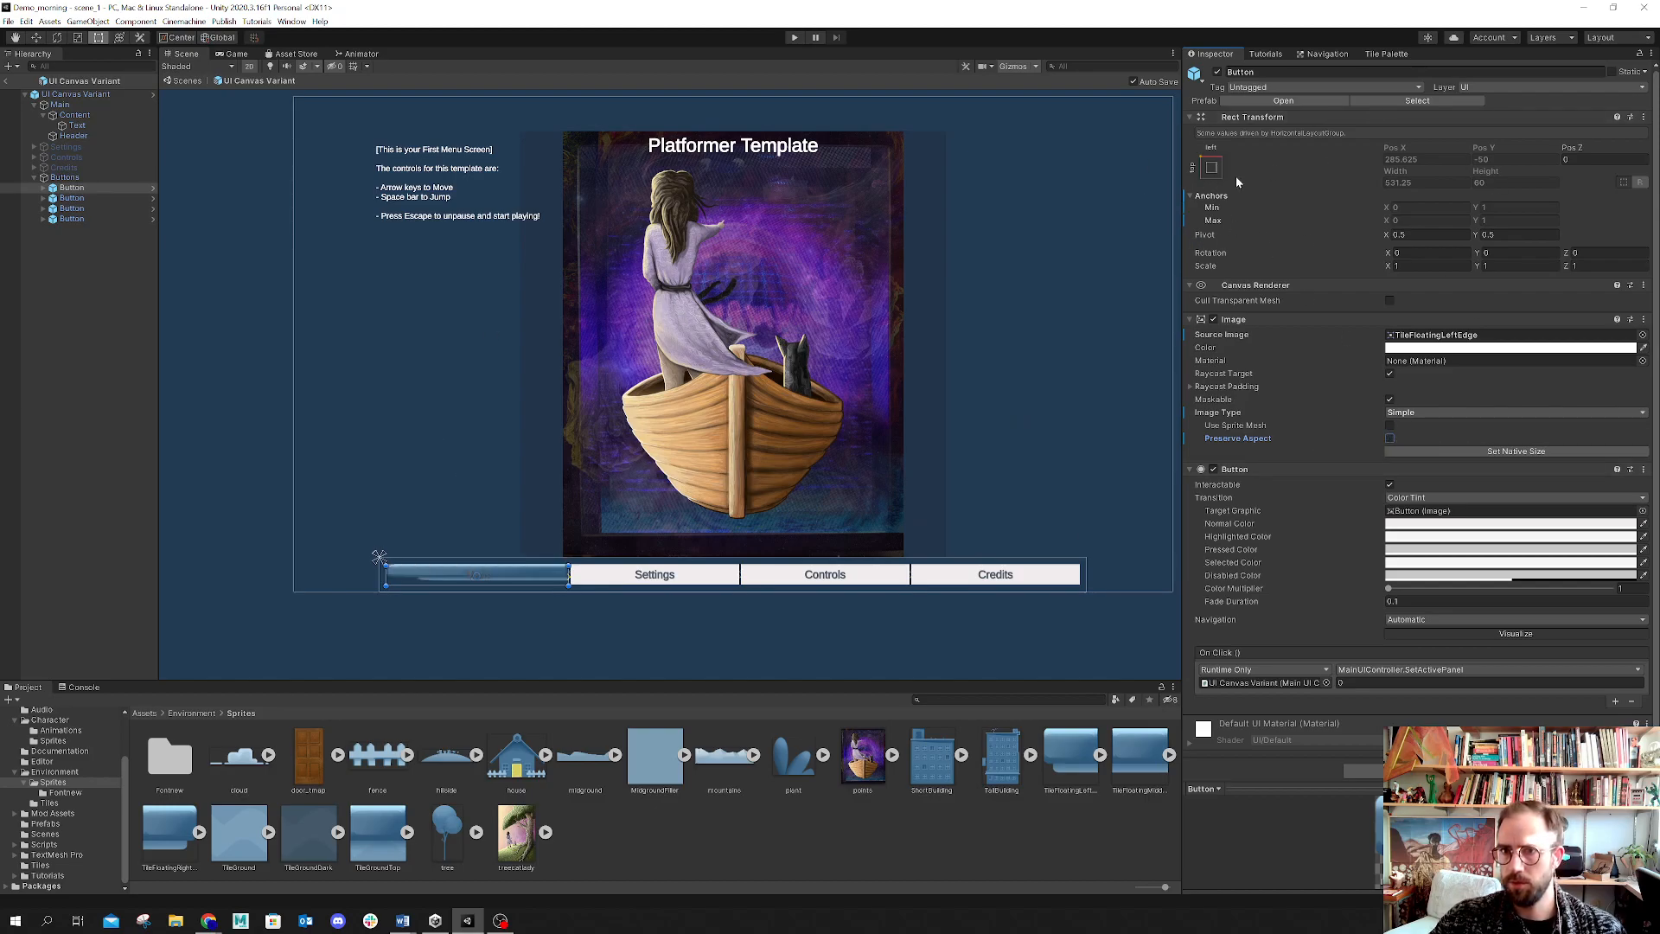
pyautogui.click(1211, 168)
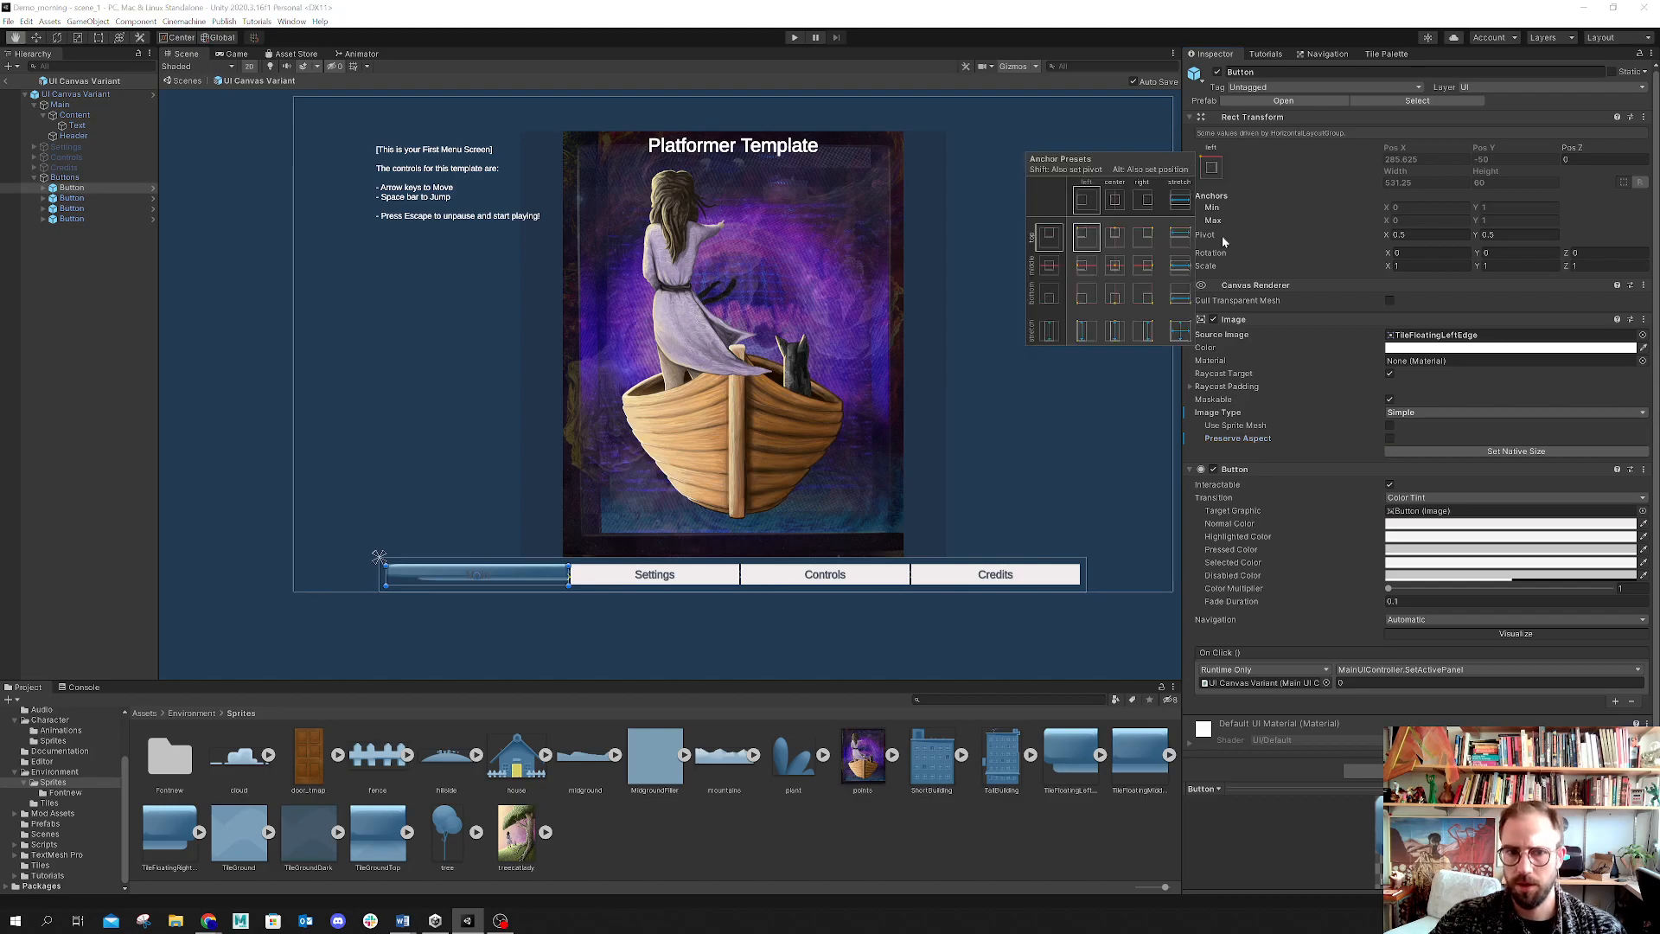
pyautogui.click(821, 862)
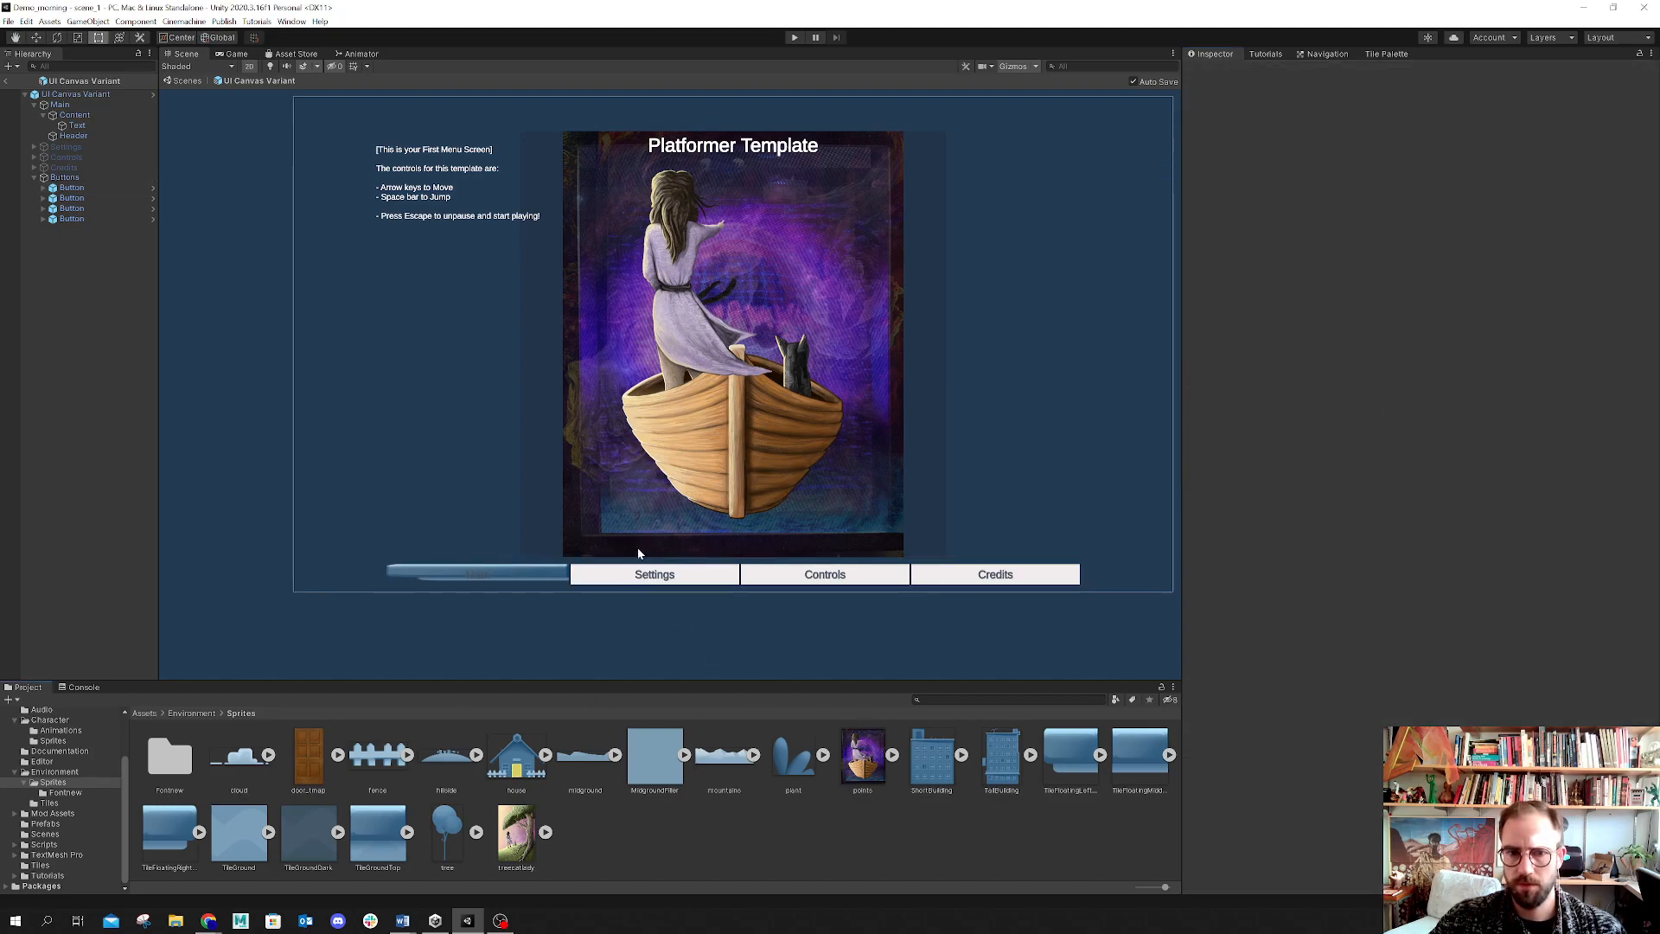
# Step: Inspect the Settings and Main buttons' image settings and the UI Canvas Variant, and enlarge the Scene view
pyautogui.click(610, 576)
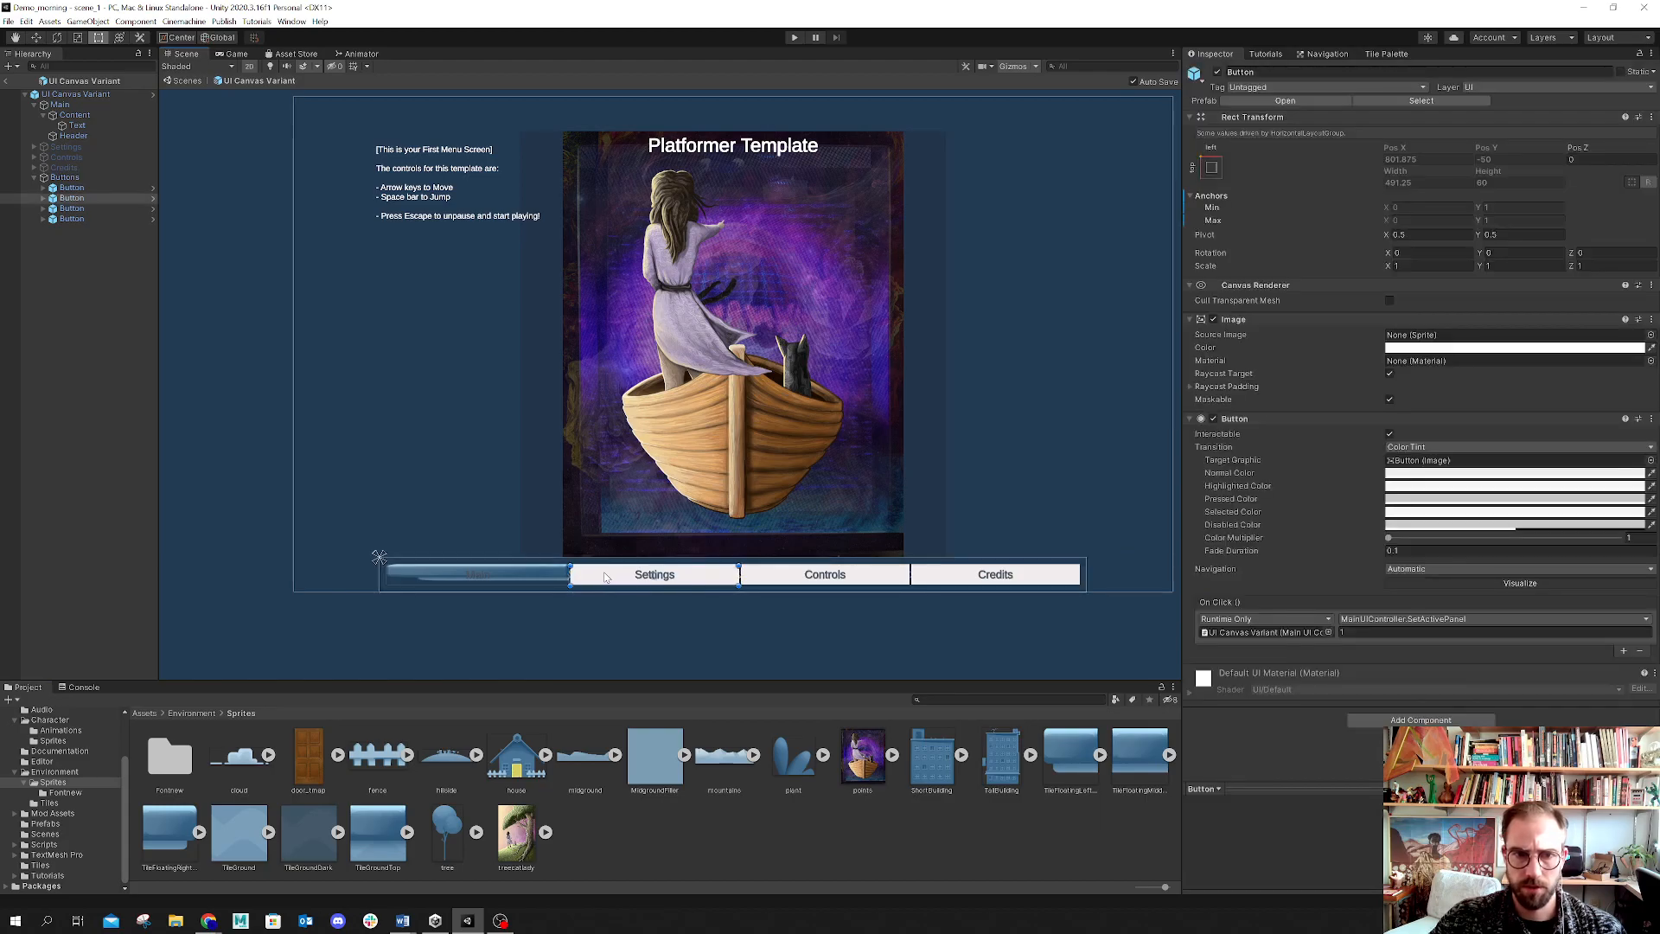
pyautogui.click(486, 574)
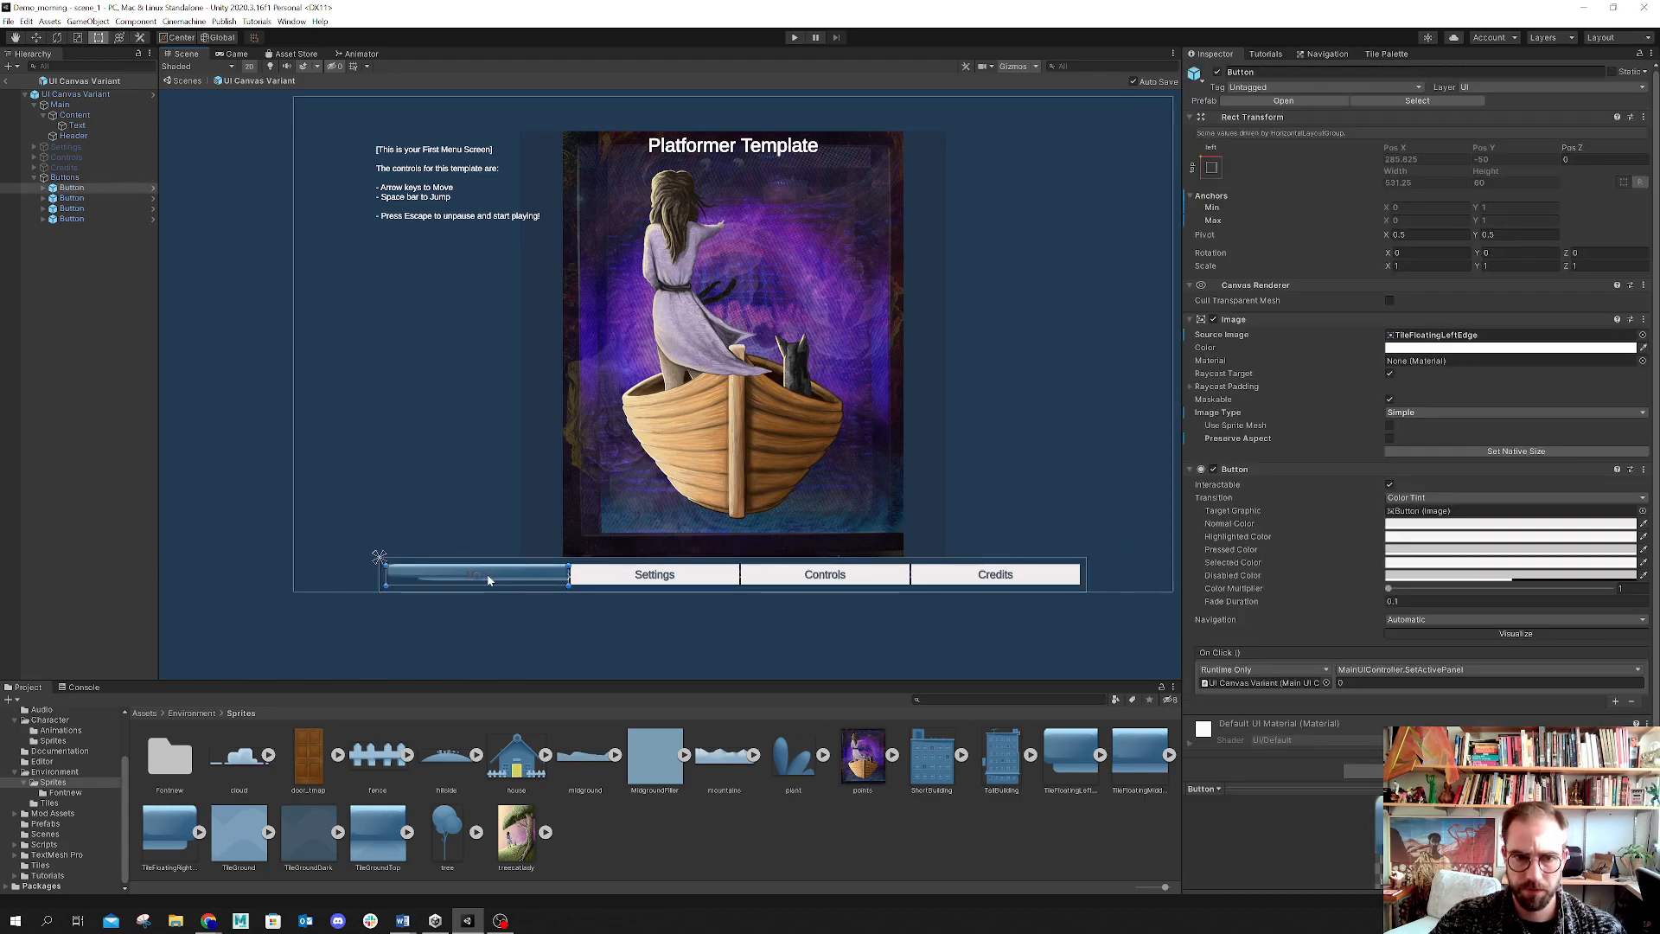
pyautogui.click(487, 576)
pyautogui.click(488, 577)
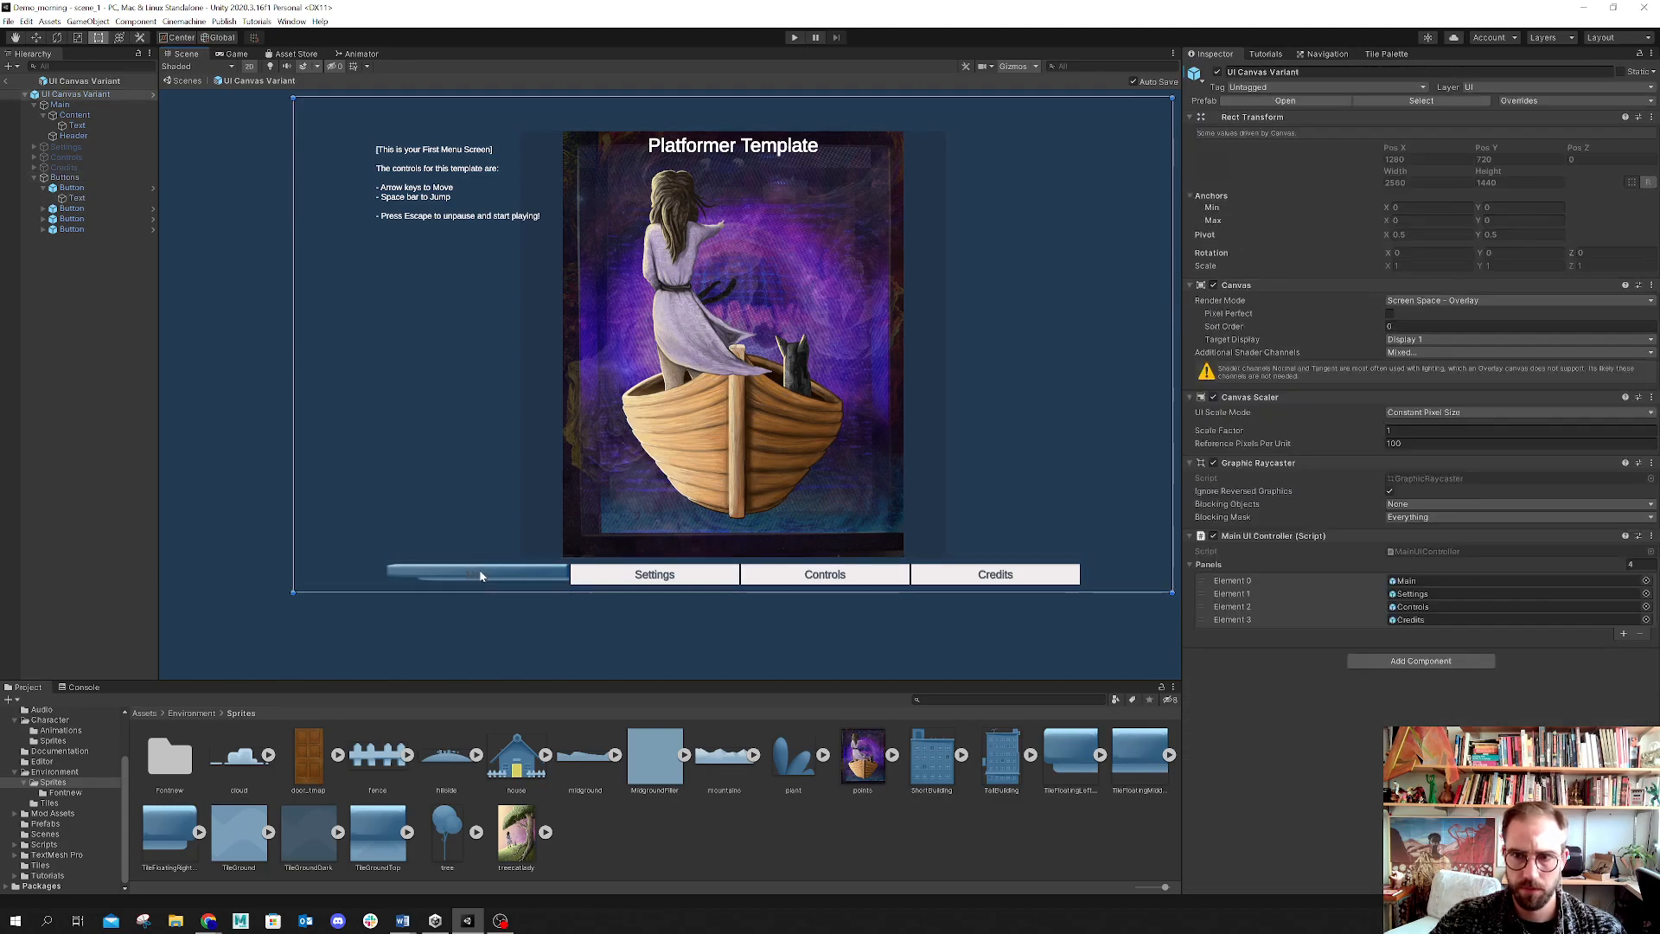
pyautogui.moveTo(497, 683); pyautogui.dragTo(459, 762)
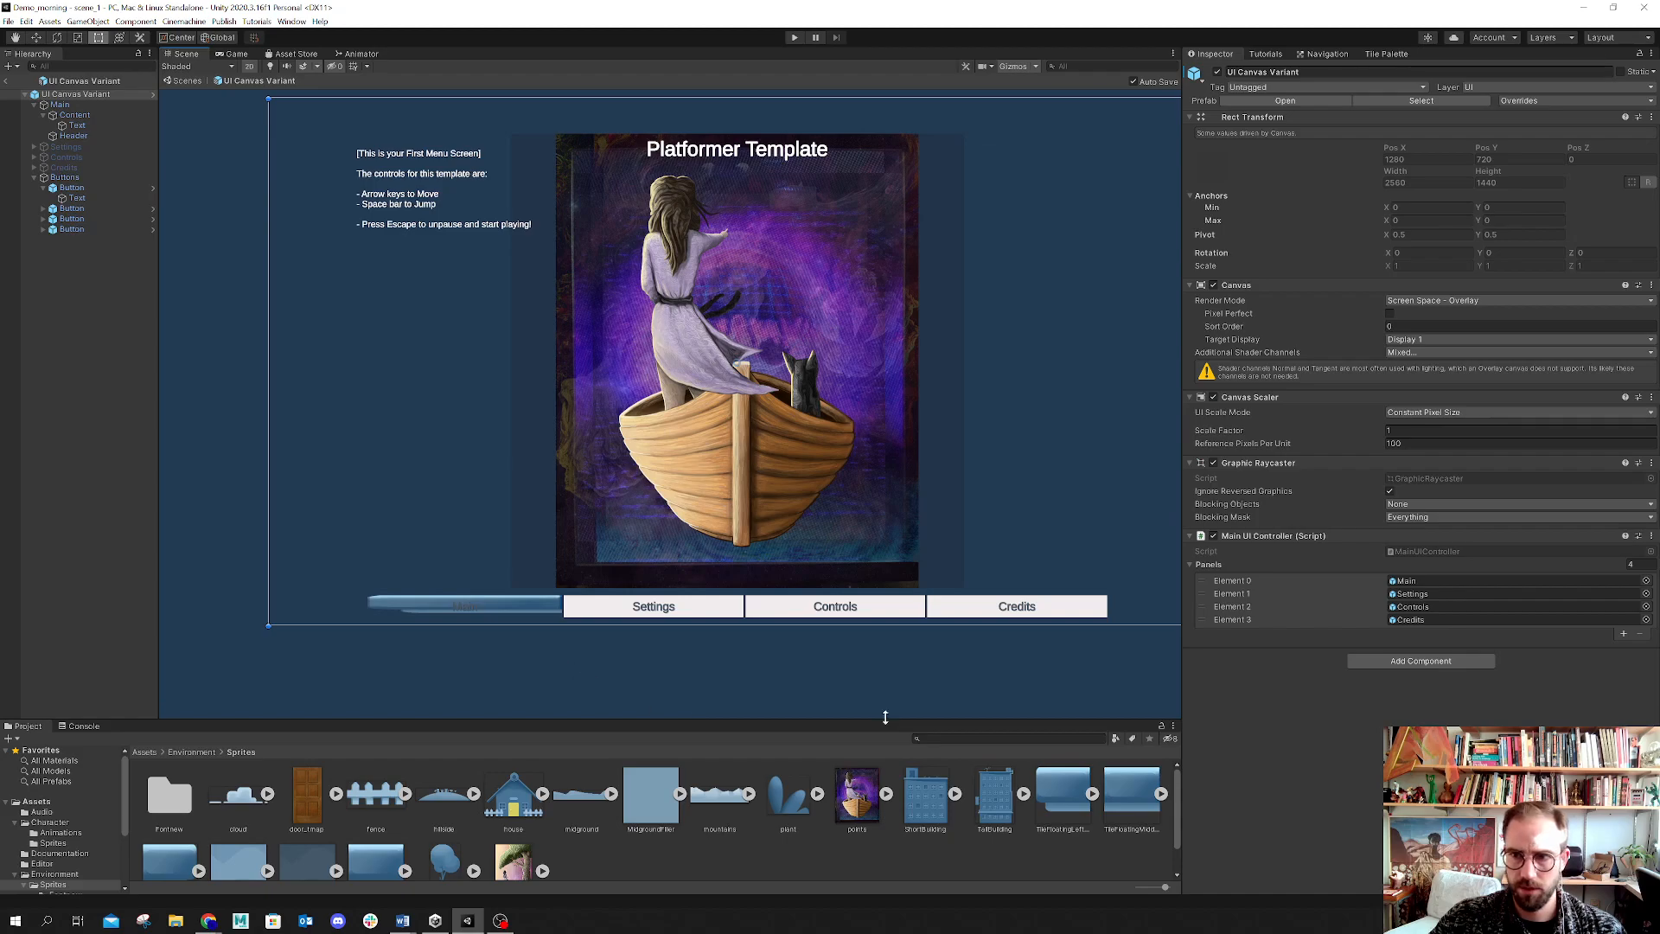
# Step: Select the Main button's text and try Bangers-Regular SDF as its font asset
pyautogui.click(95, 199)
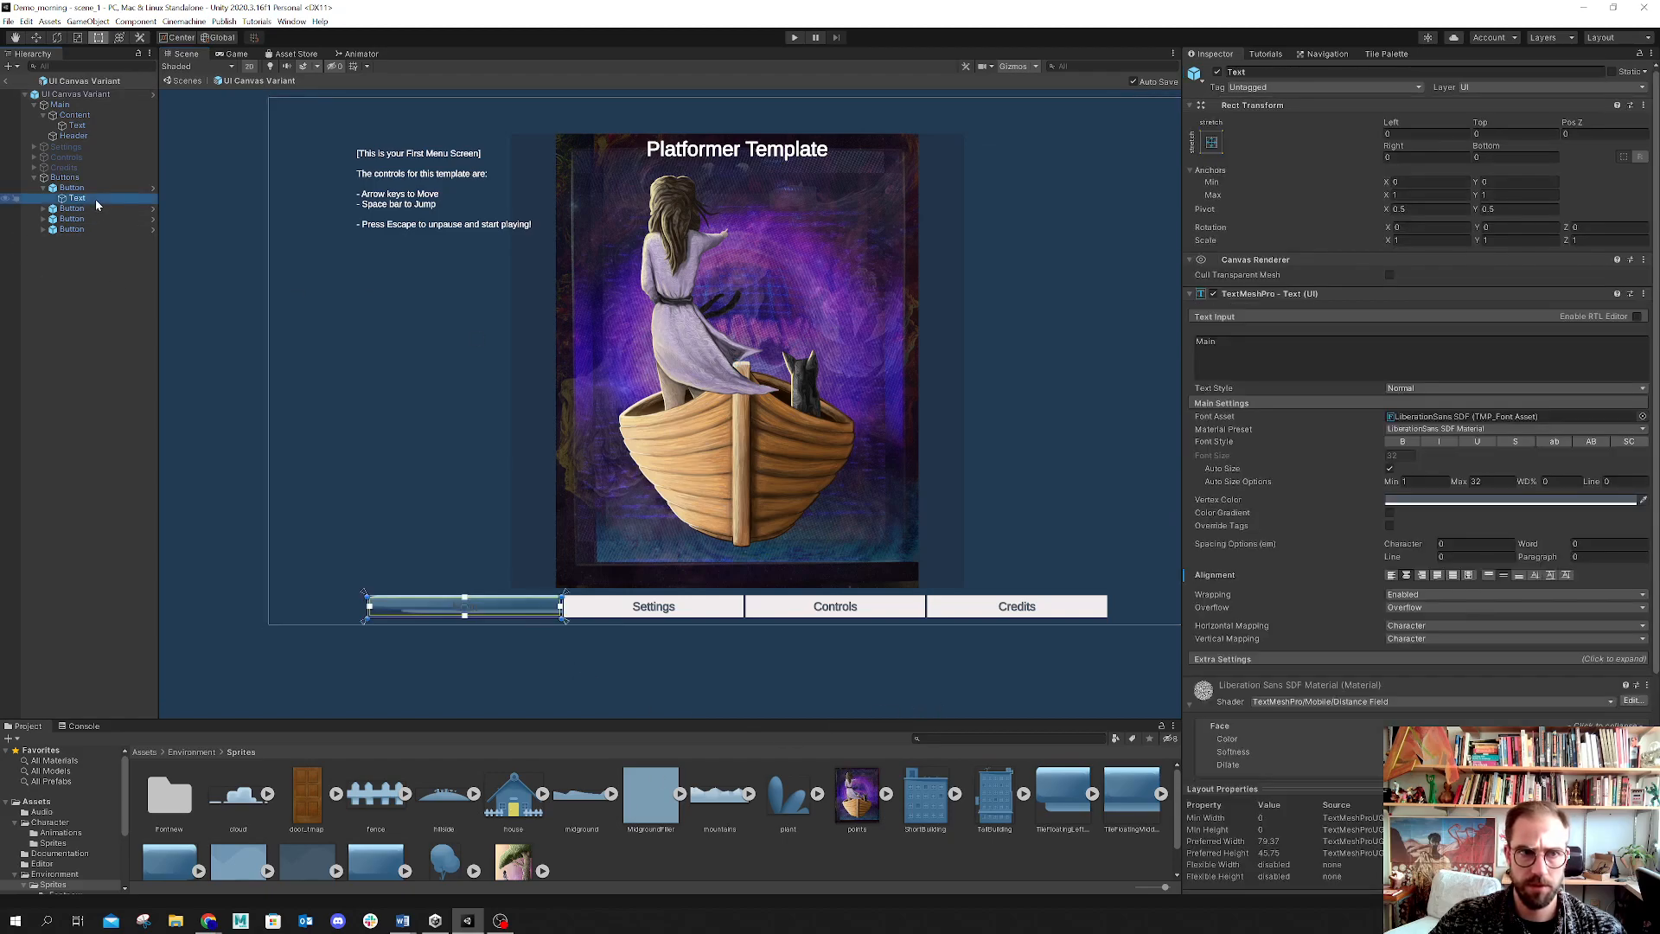
pyautogui.click(1642, 430)
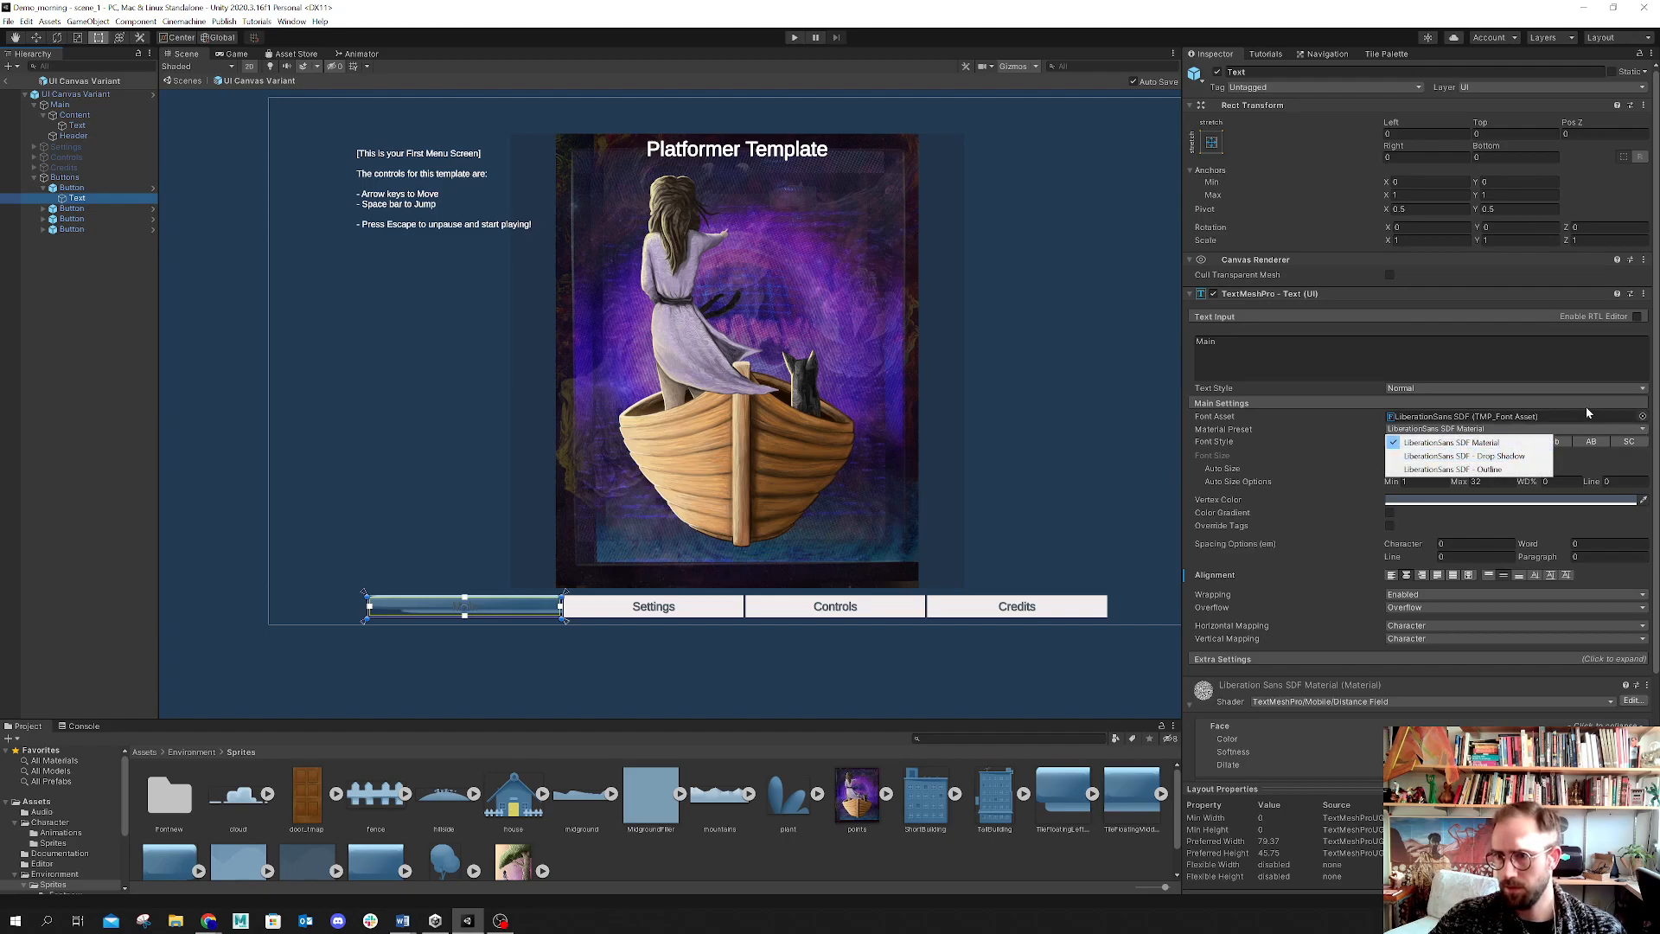
pyautogui.click(1644, 416)
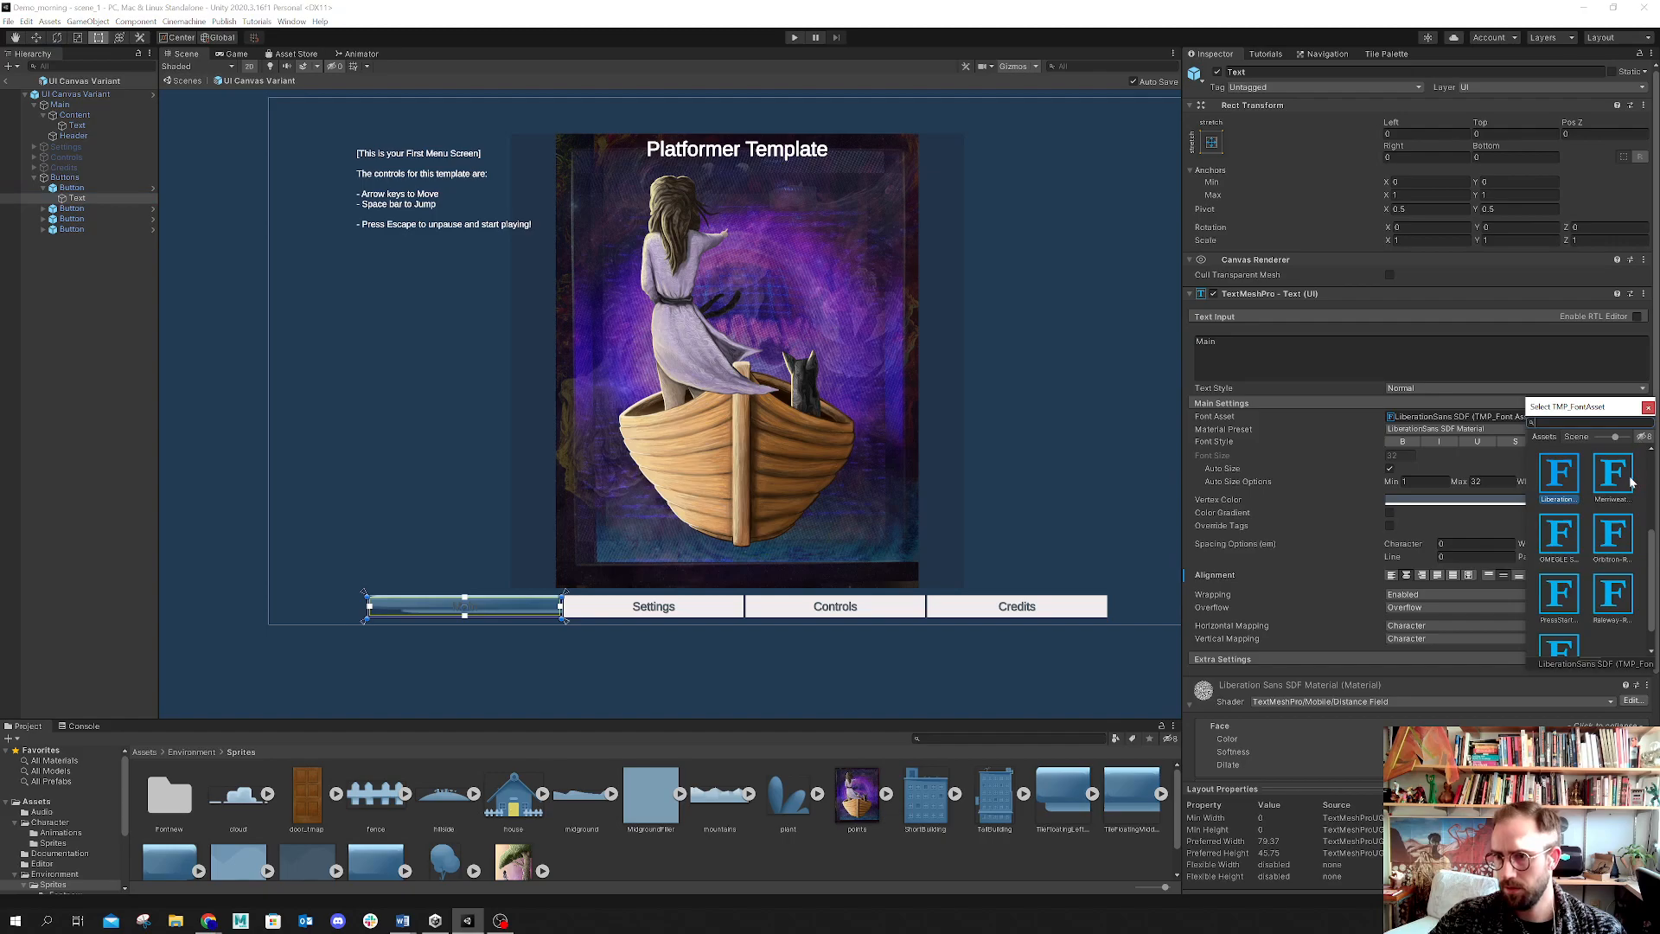
pyautogui.scroll(-1, 1622, 493)
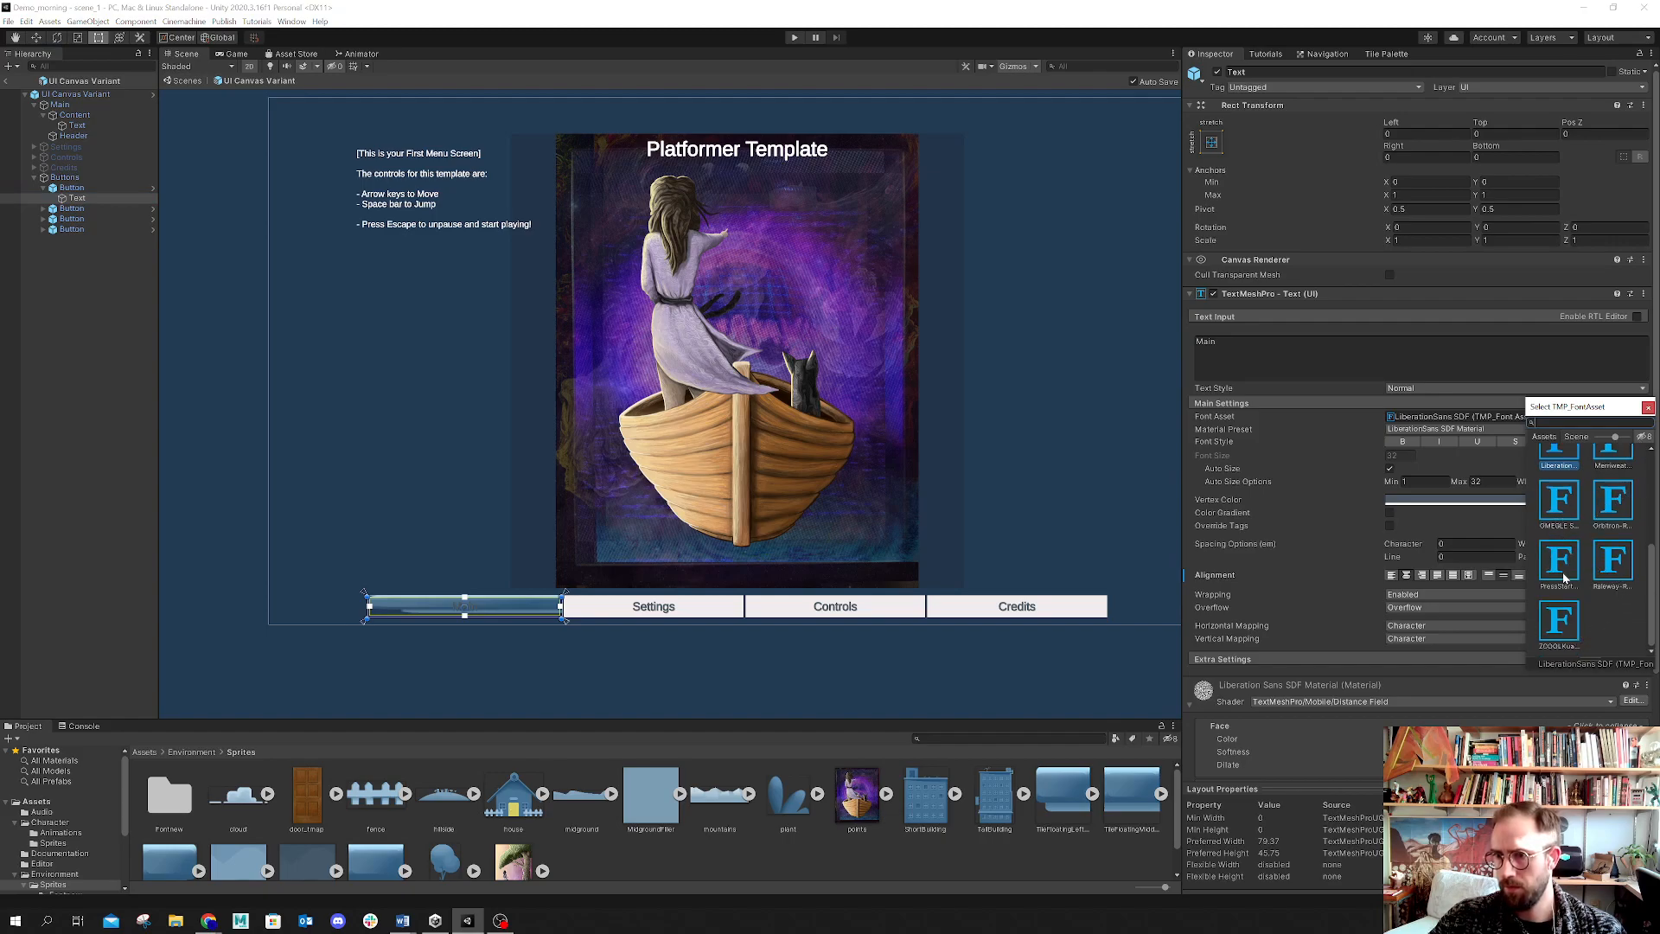
pyautogui.scroll(3, 1564, 578)
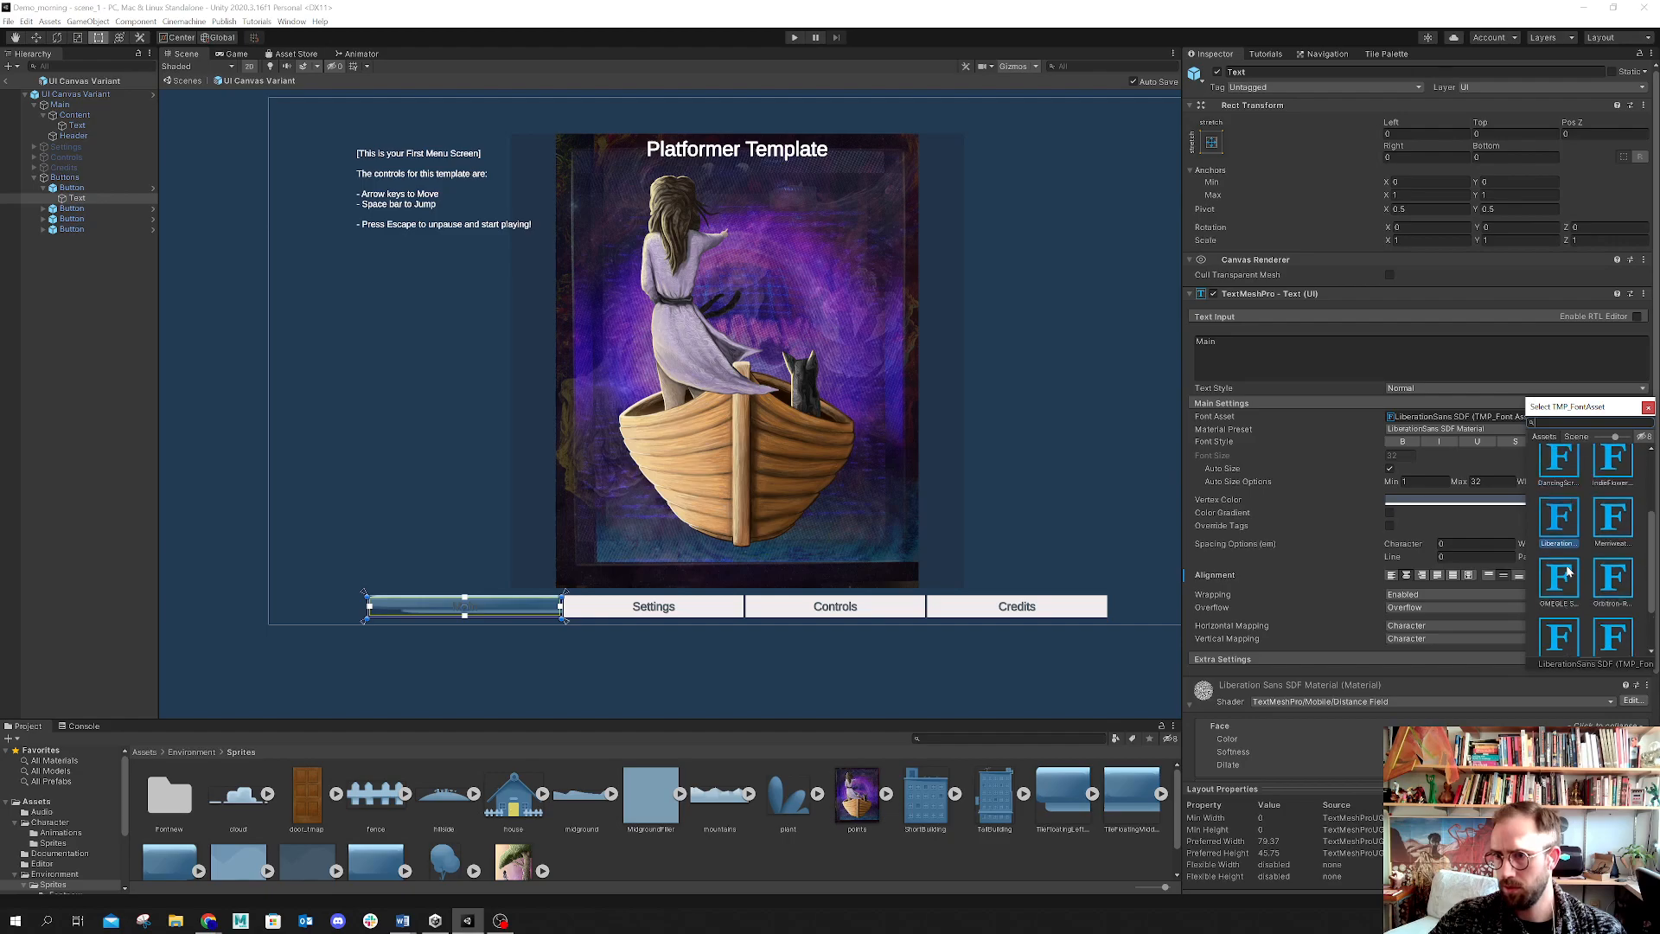
pyautogui.scroll(1, 1567, 571)
pyautogui.scroll(1, 1568, 571)
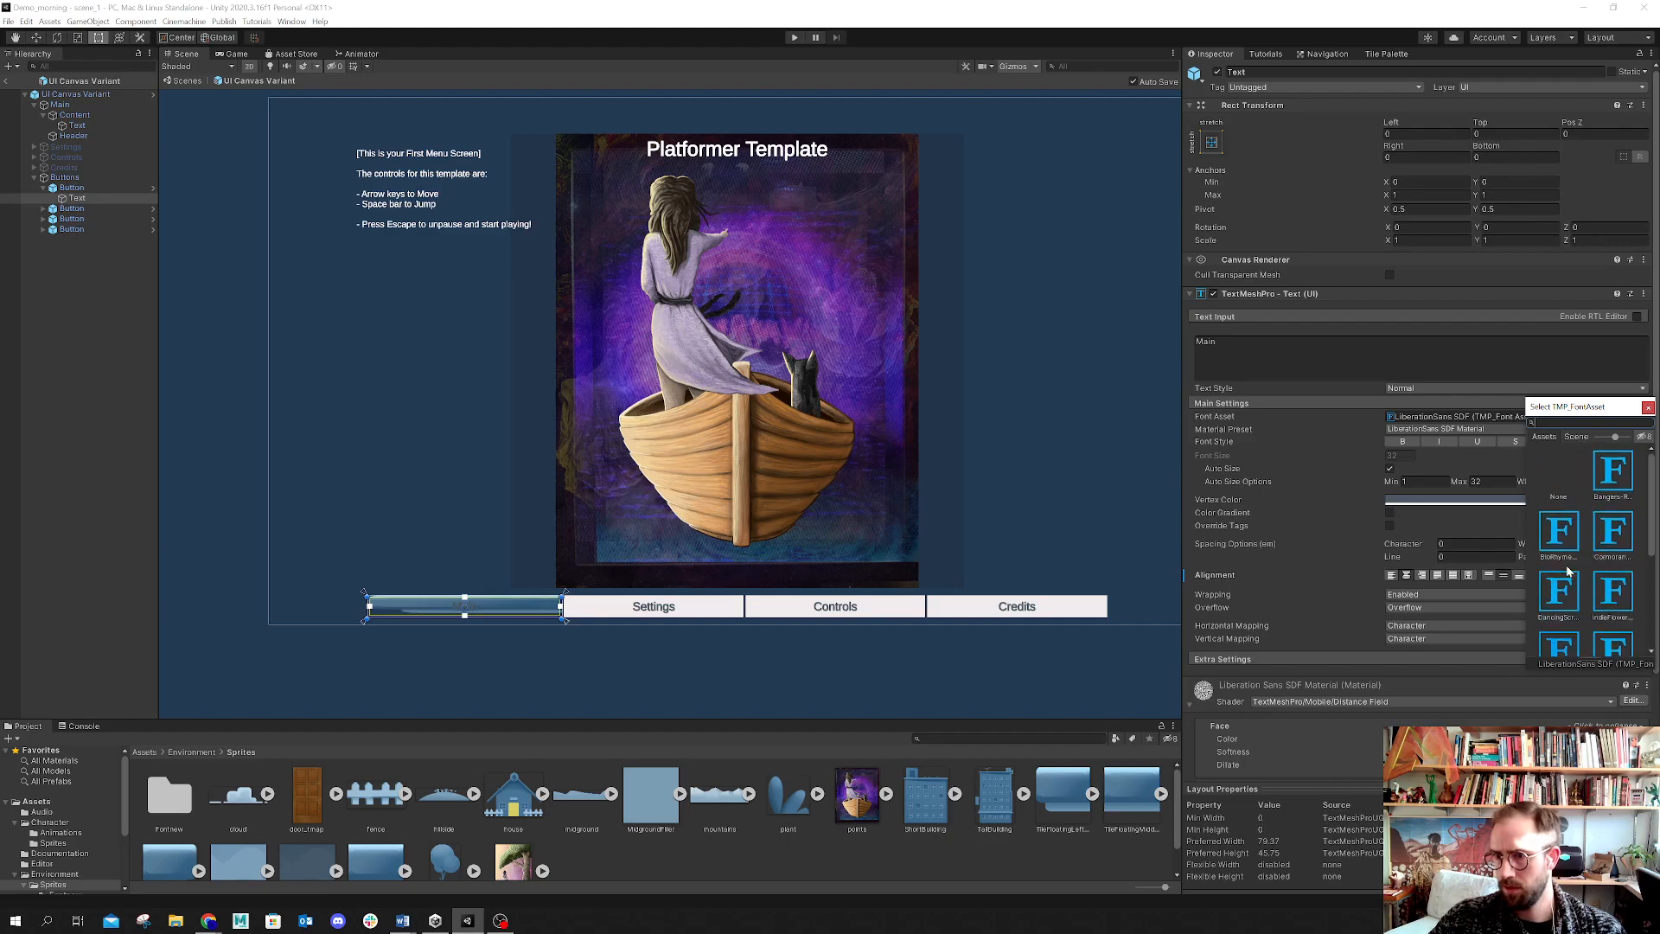
pyautogui.click(1615, 478)
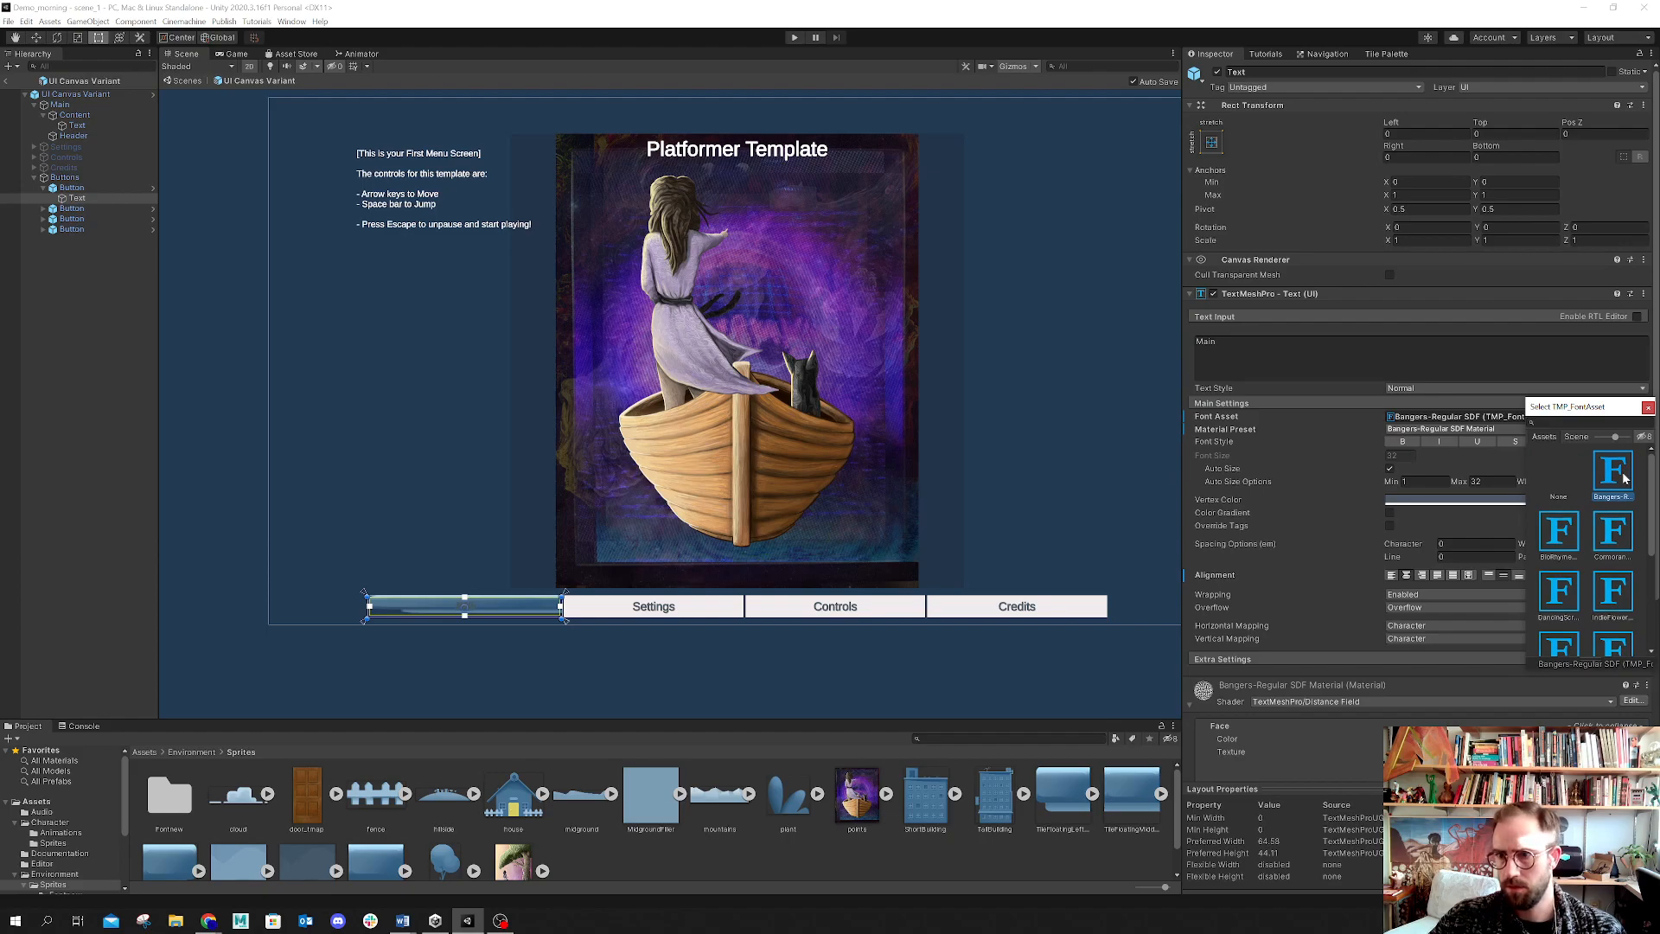
pyautogui.click(1470, 500)
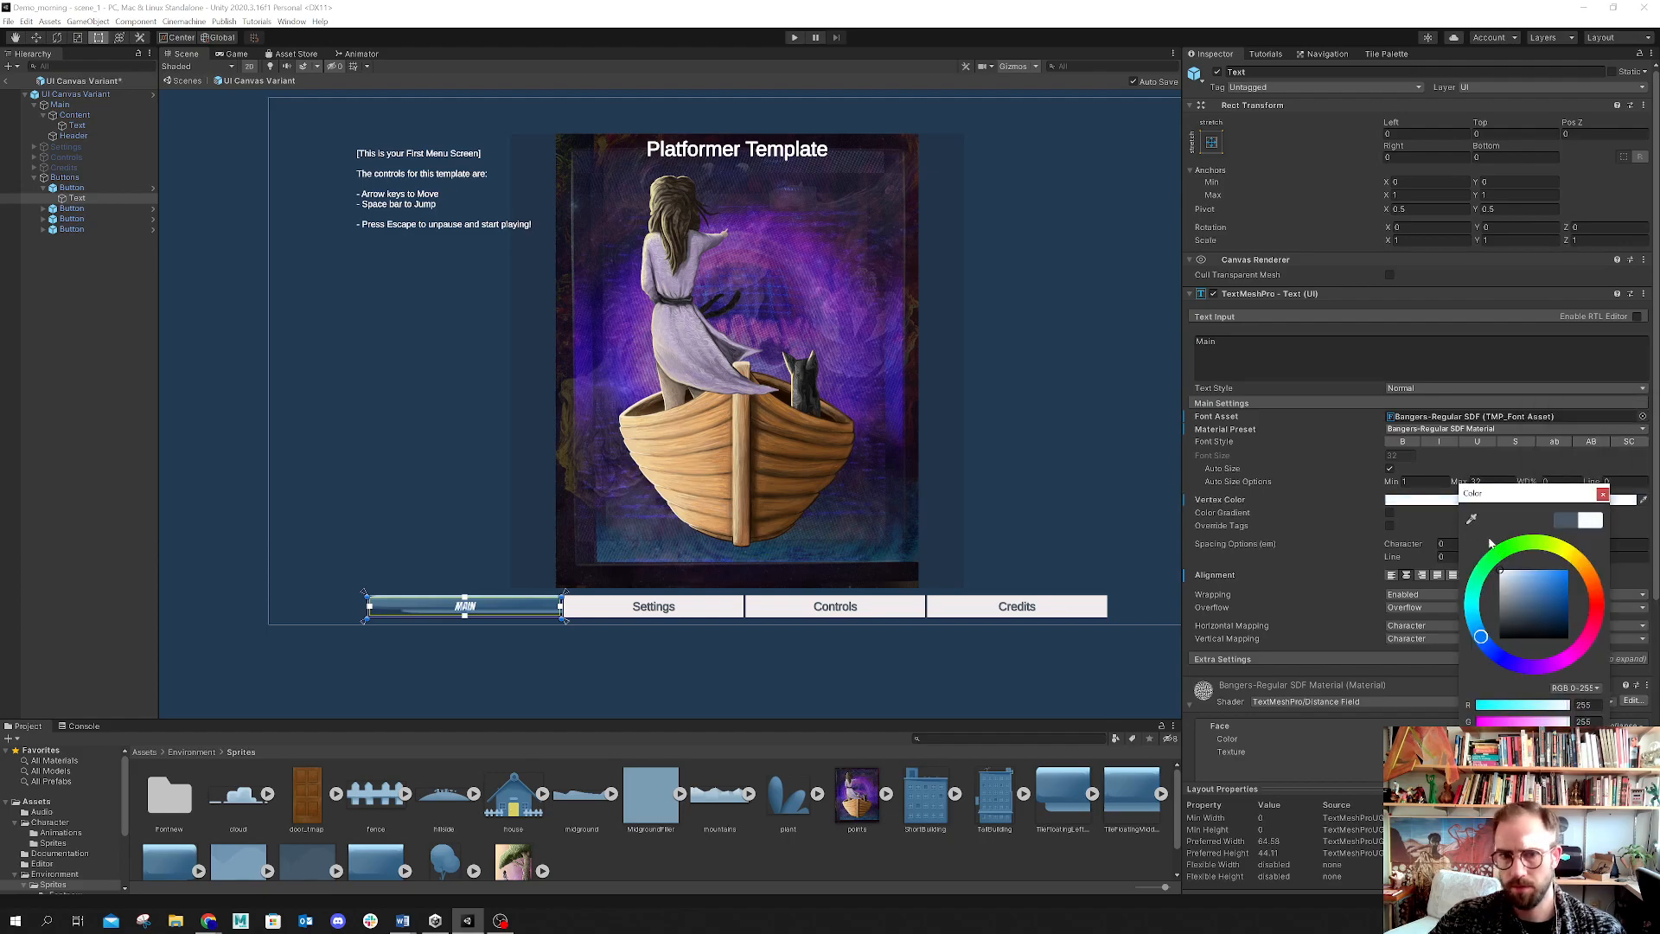
pyautogui.click(1602, 494)
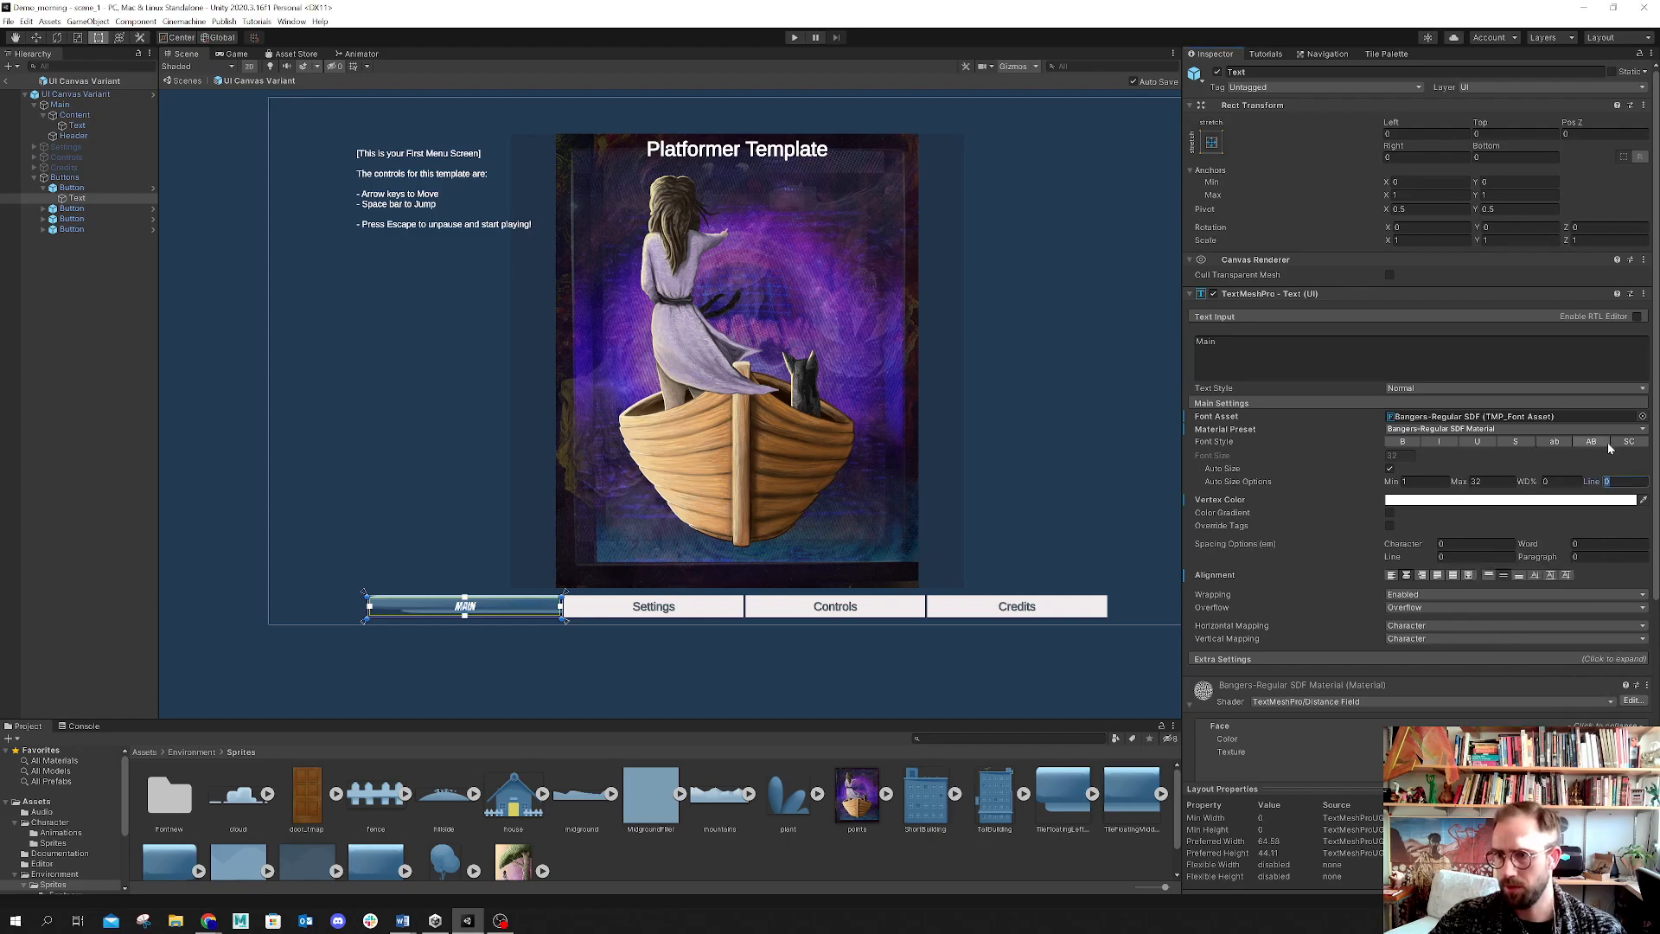
# Step: Try several font assets on the Main button's text, settling on ZCOOL KuaiLe-Regular SDF
pyautogui.click(1643, 417)
pyautogui.click(1615, 536)
pyautogui.click(1561, 543)
pyautogui.click(1559, 590)
pyautogui.scroll(-3, 1569, 591)
pyautogui.click(1561, 579)
pyautogui.click(1617, 587)
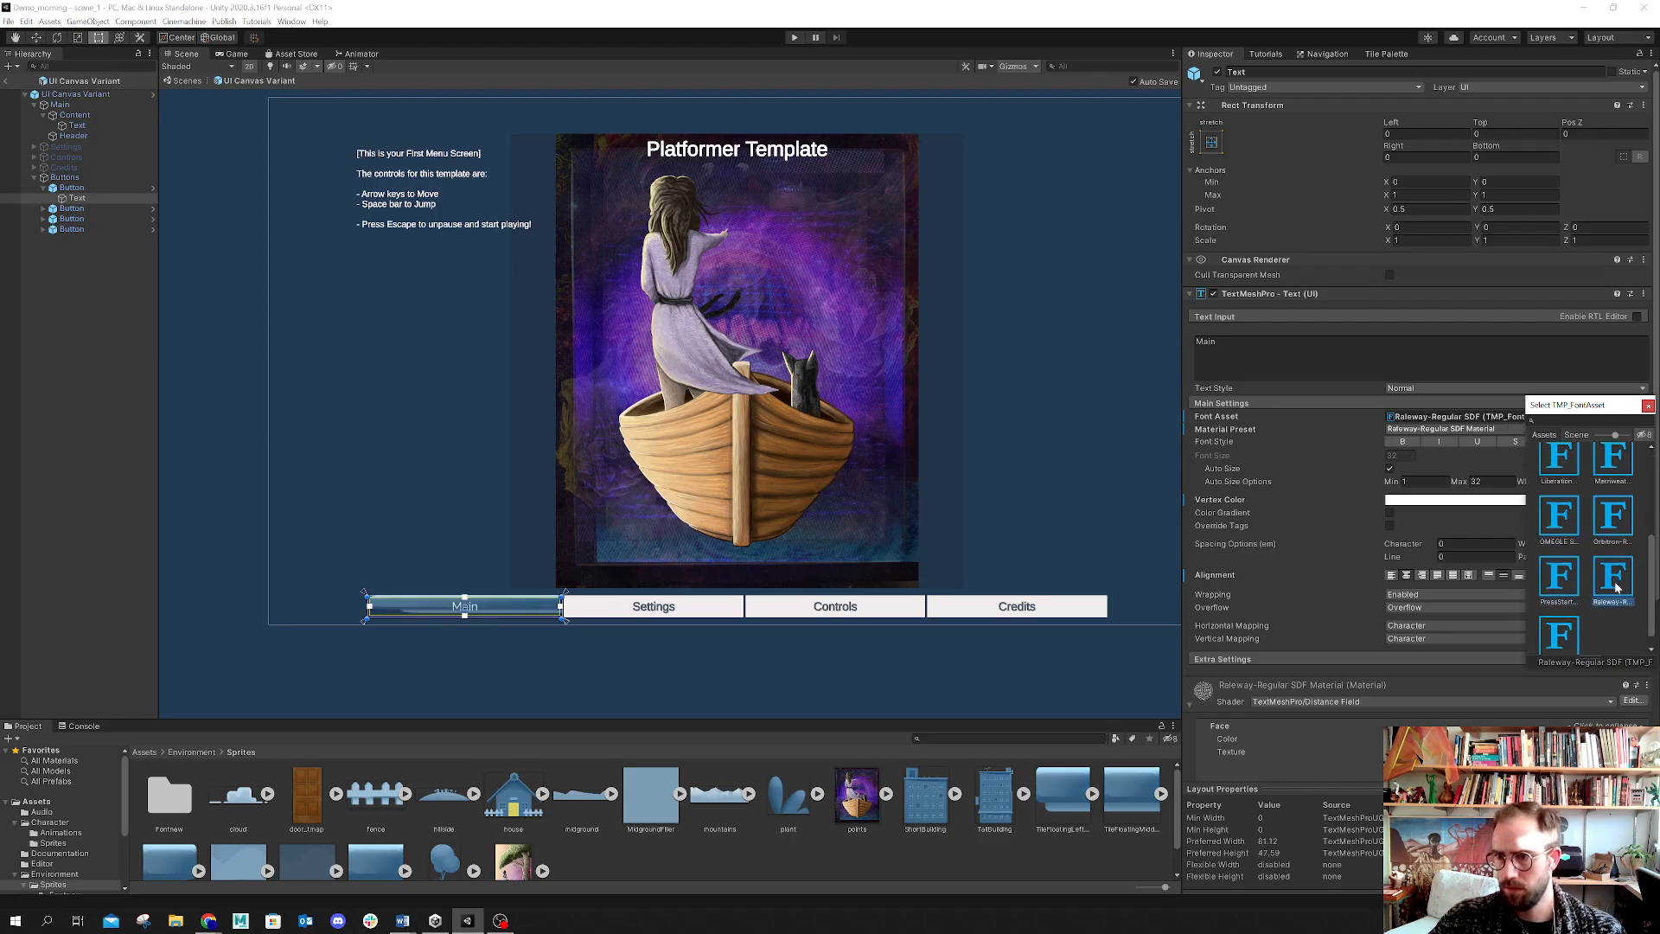
pyautogui.click(1562, 590)
pyautogui.scroll(-1, 1595, 562)
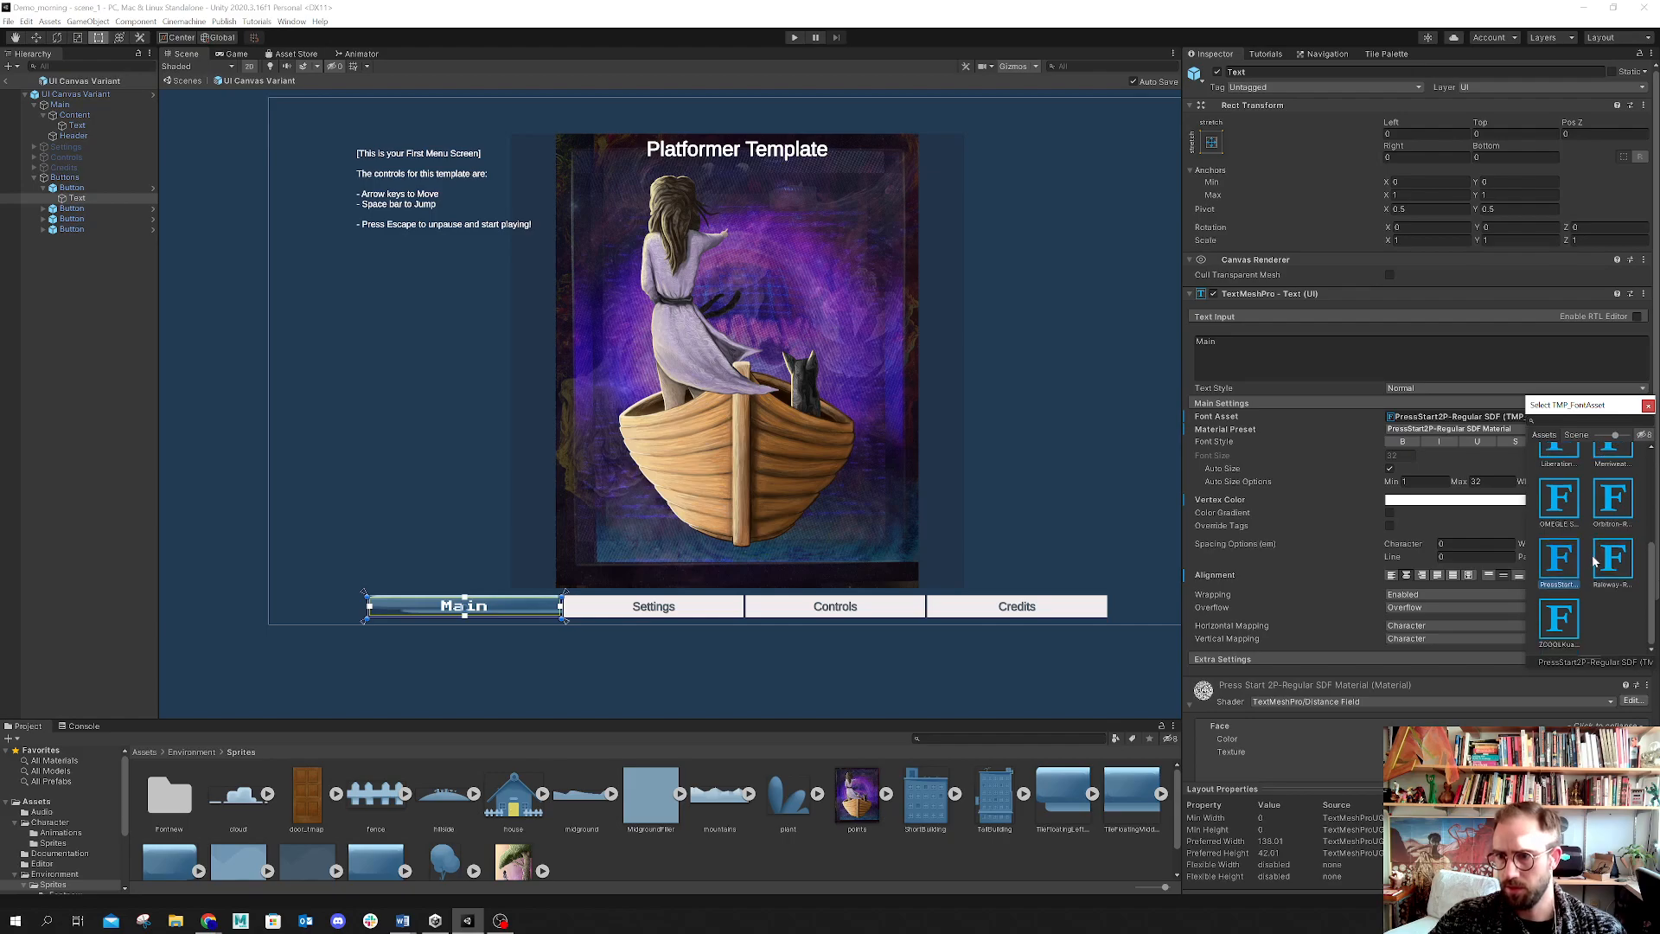
pyautogui.click(1576, 629)
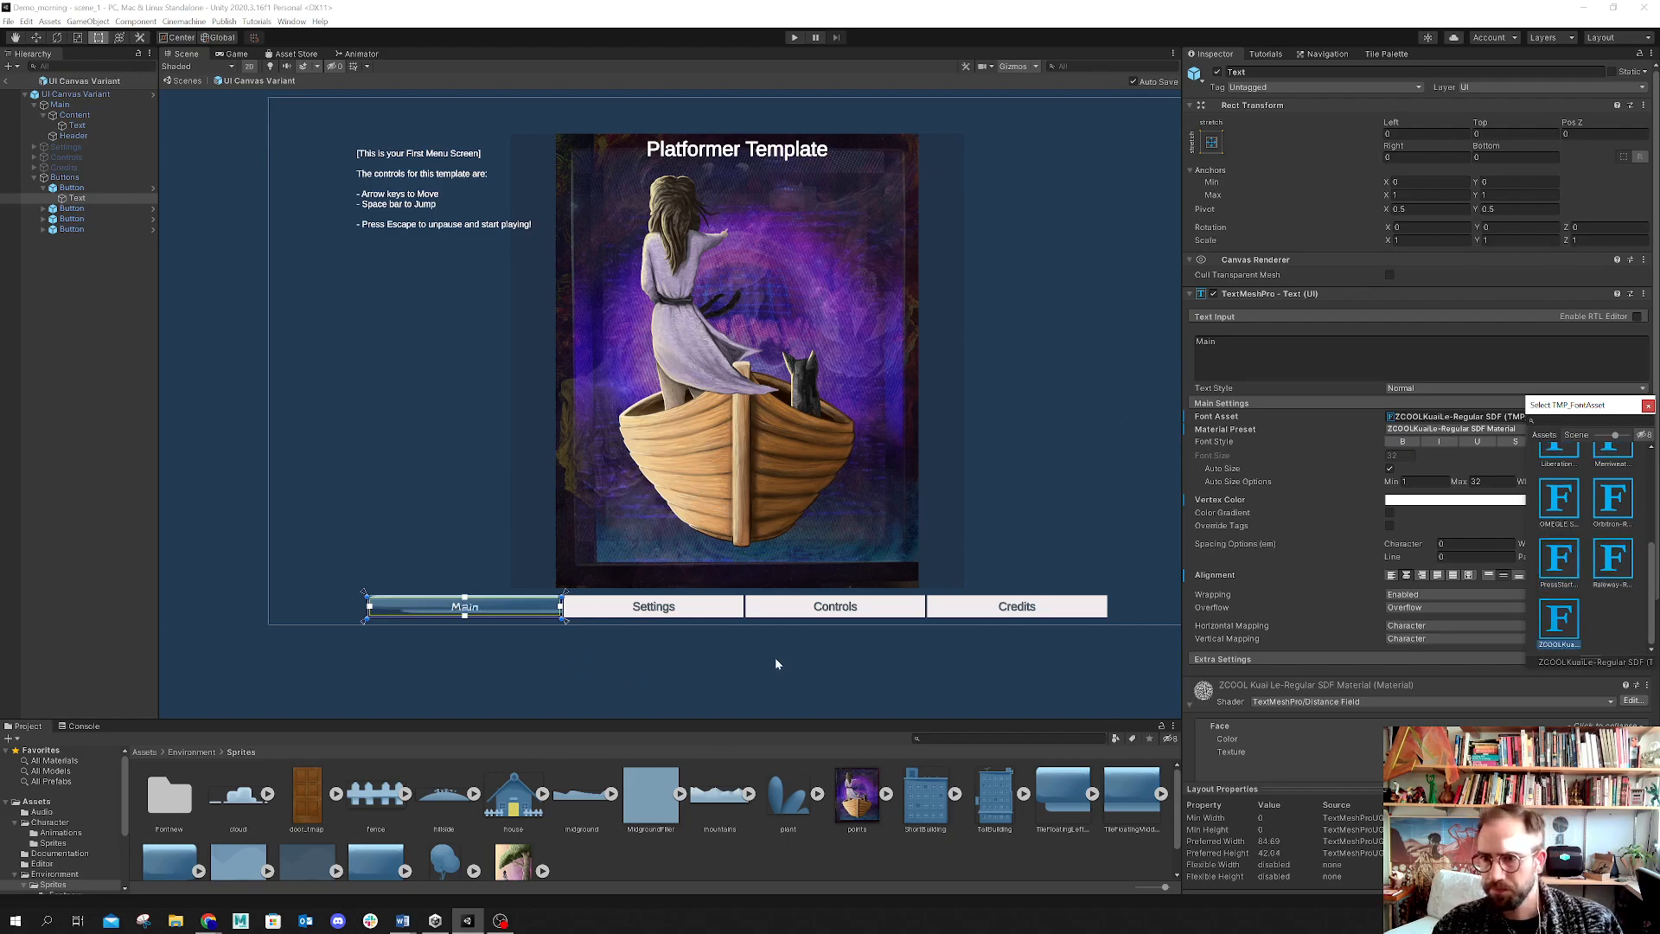
pyautogui.click(1647, 406)
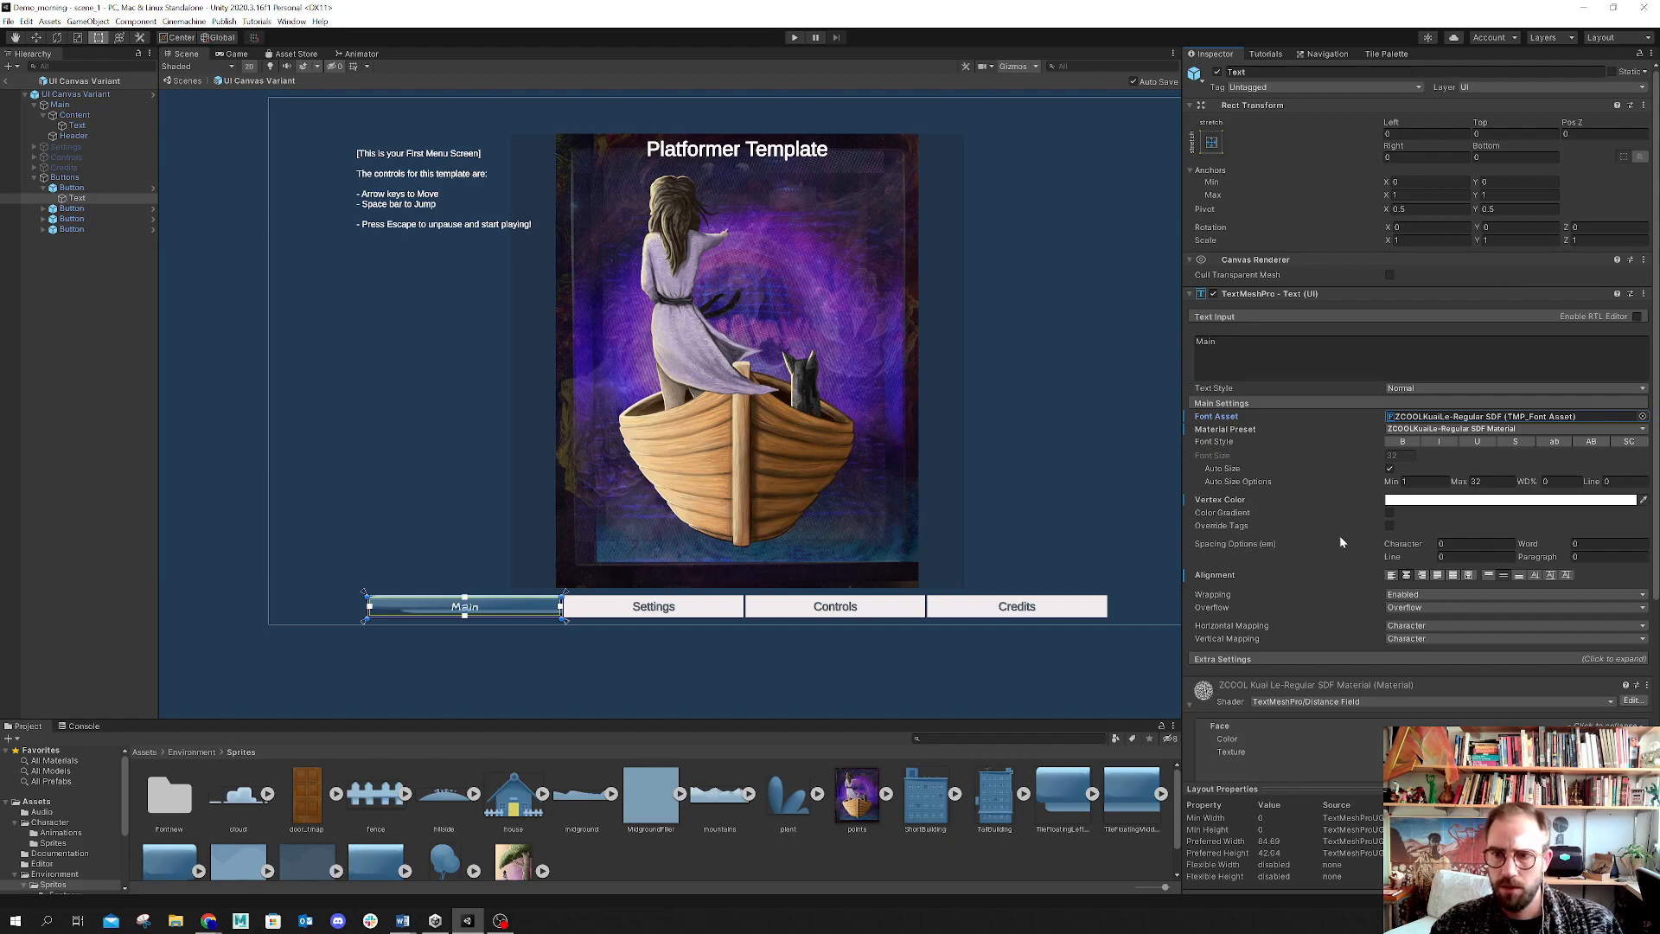
# Step: Select the Header text in the prefab and return from prefab editing mode to the scene
pyautogui.scroll(-3, 1314, 574)
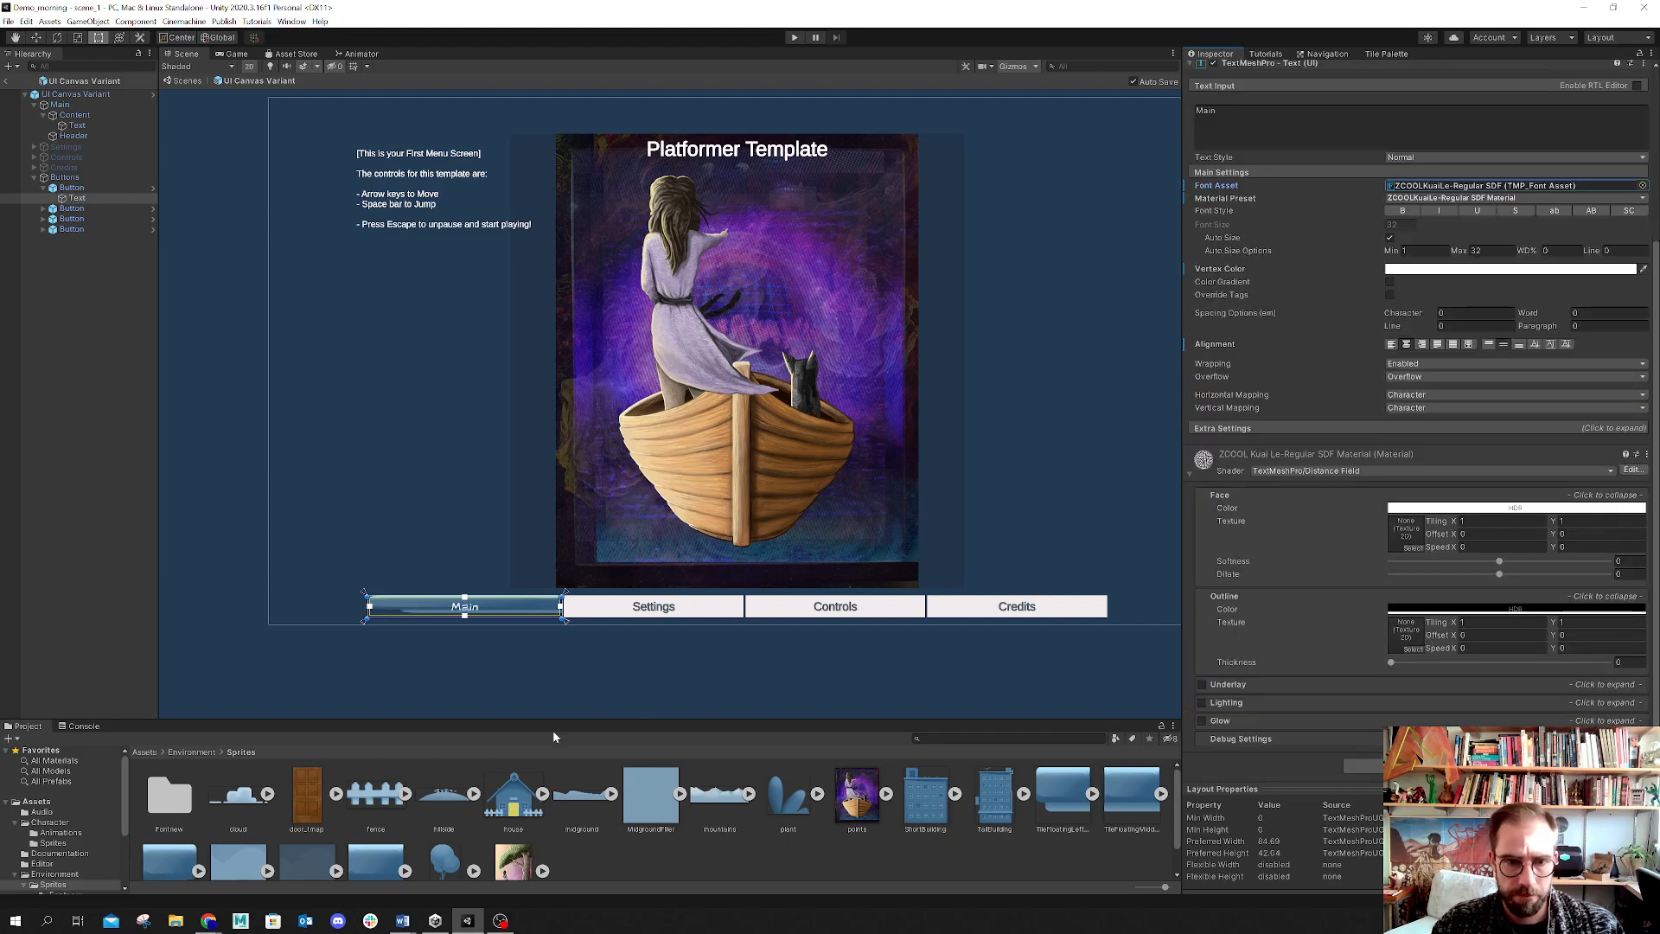
pyautogui.click(34, 177)
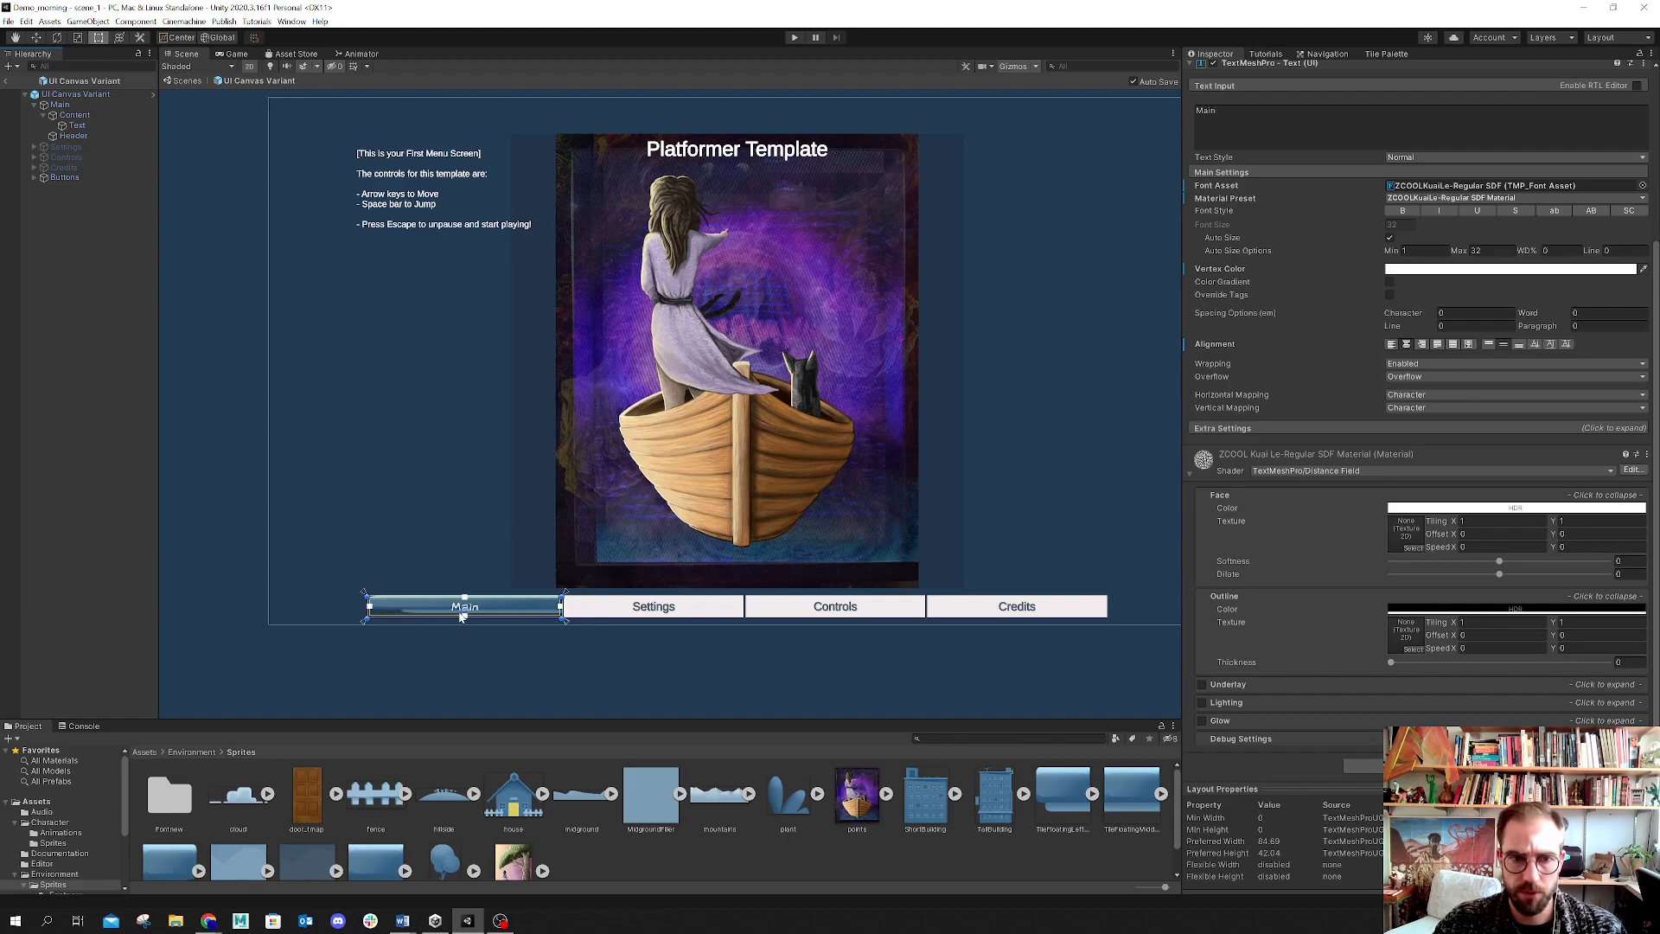
pyautogui.scroll(-4, 699, 209)
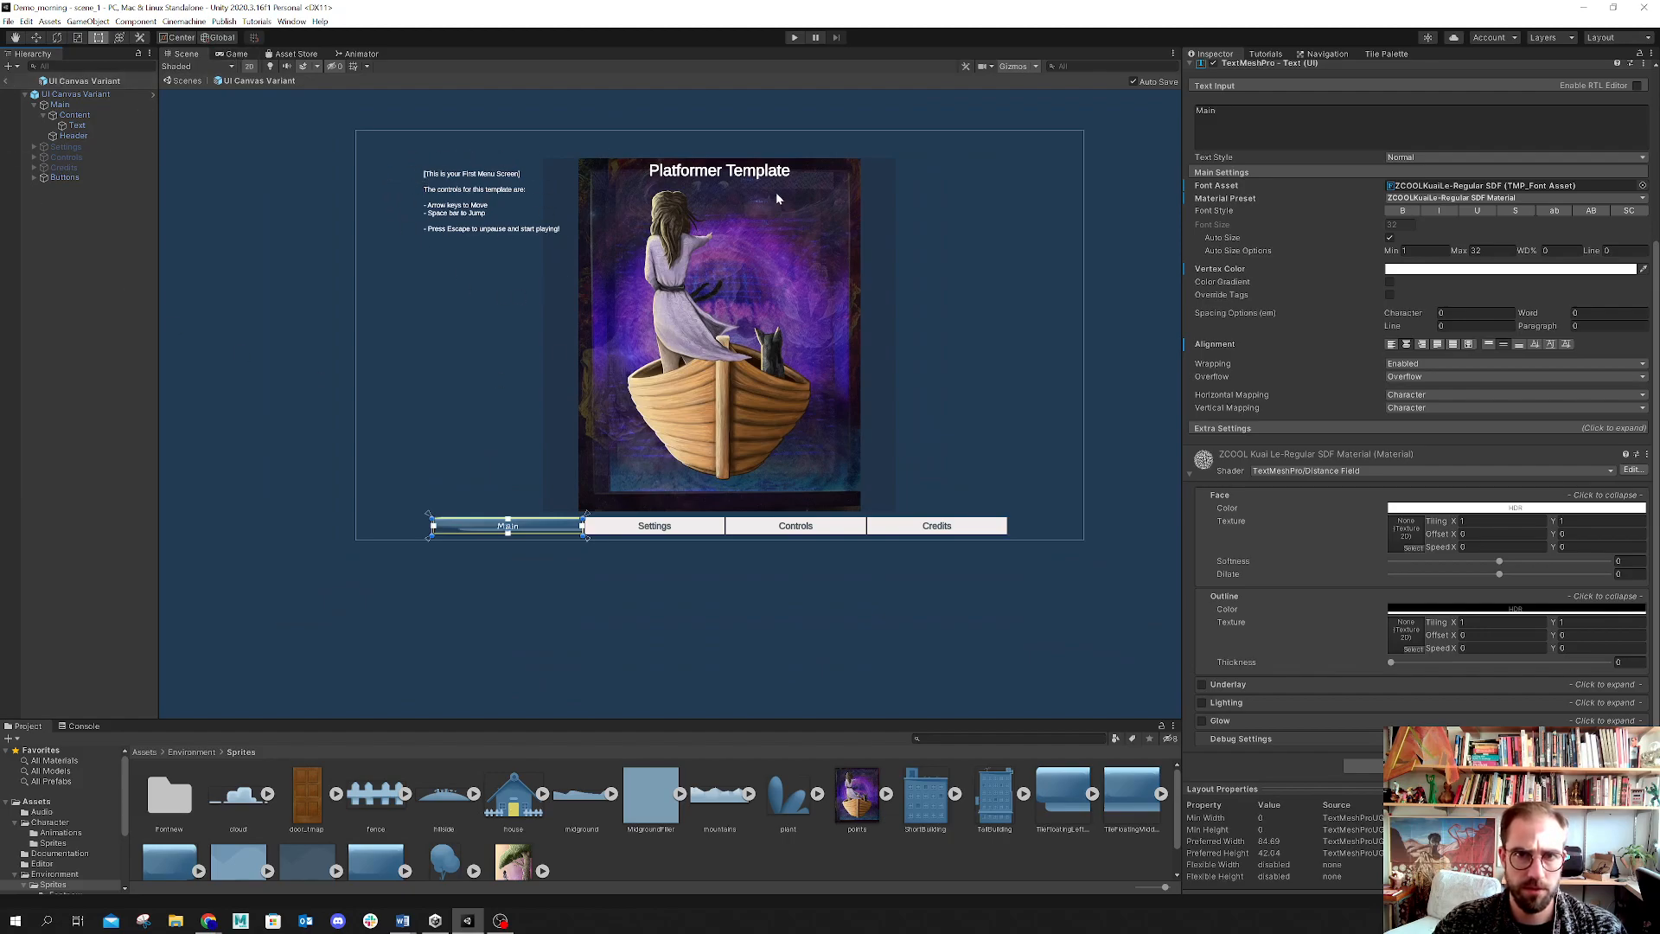
pyautogui.click(753, 175)
pyautogui.click(754, 175)
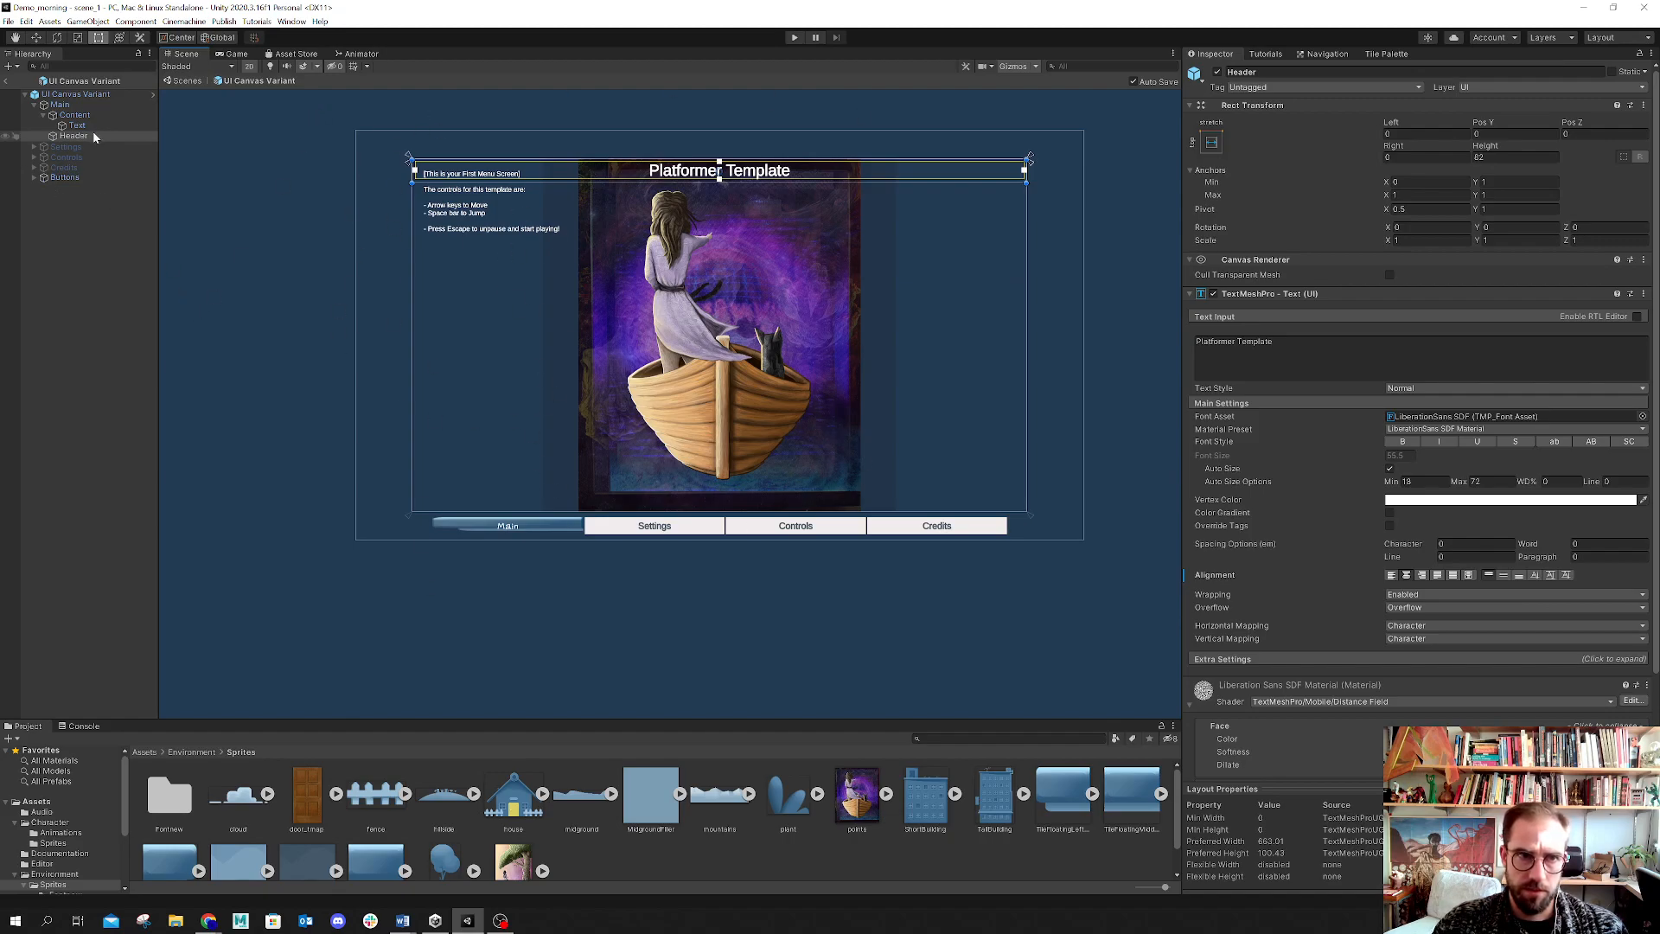
pyautogui.click(6, 80)
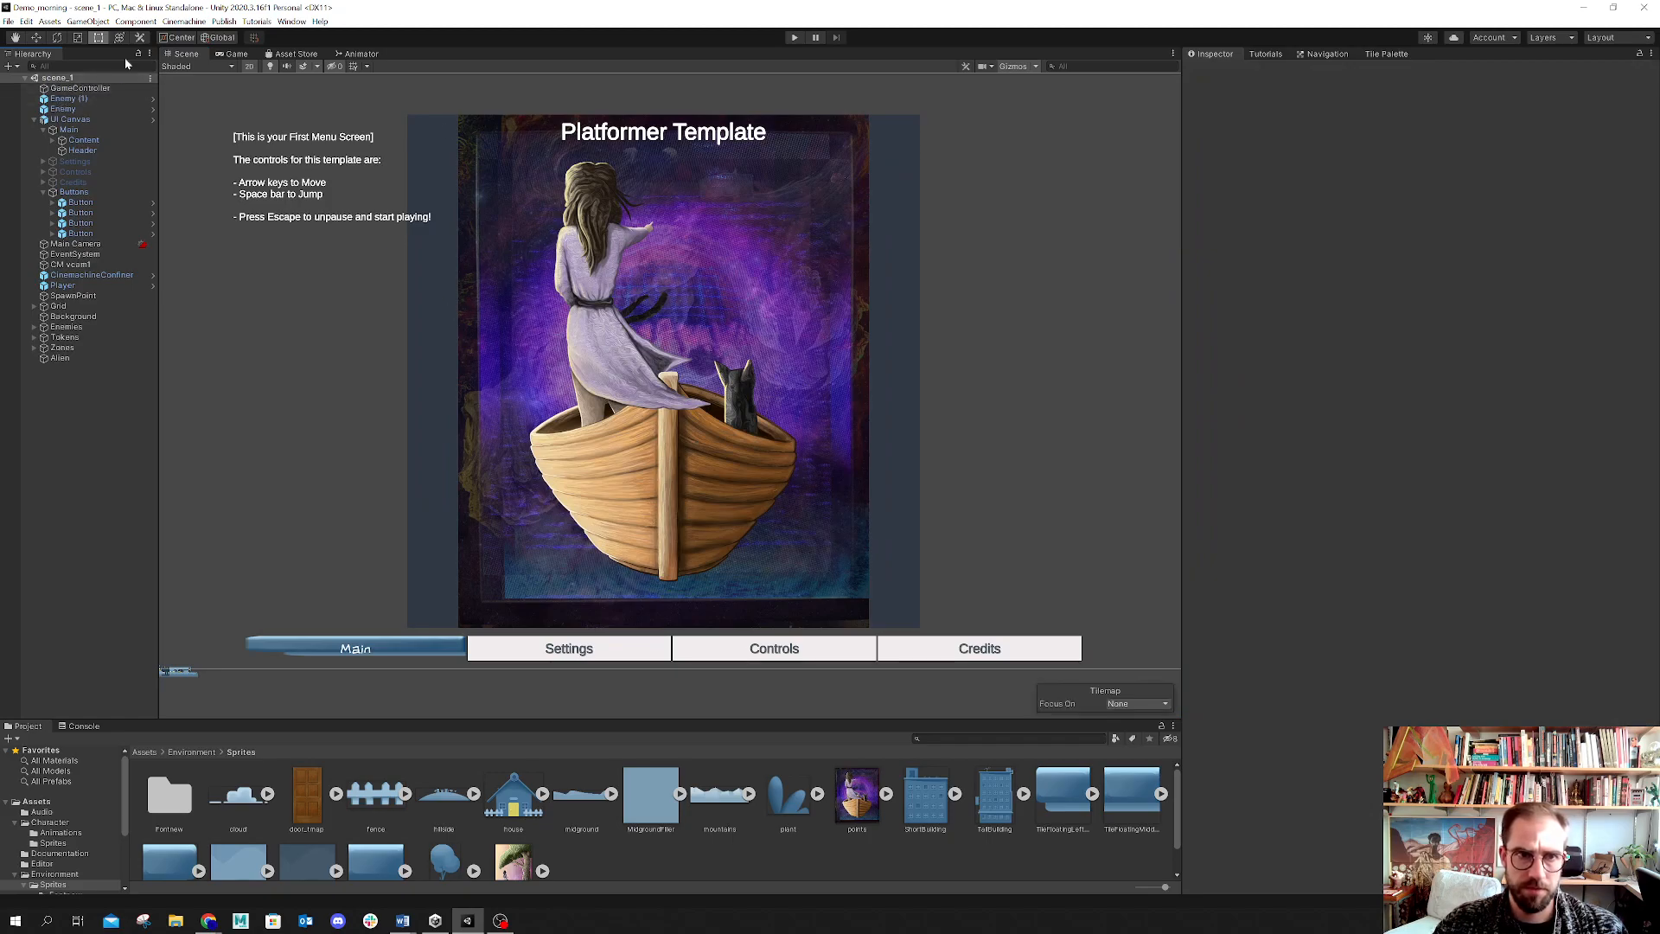
# Step: Preview the menu in the Game view, return to the Scene view and collapse the UI Canvas hierarchy
pyautogui.click(230, 53)
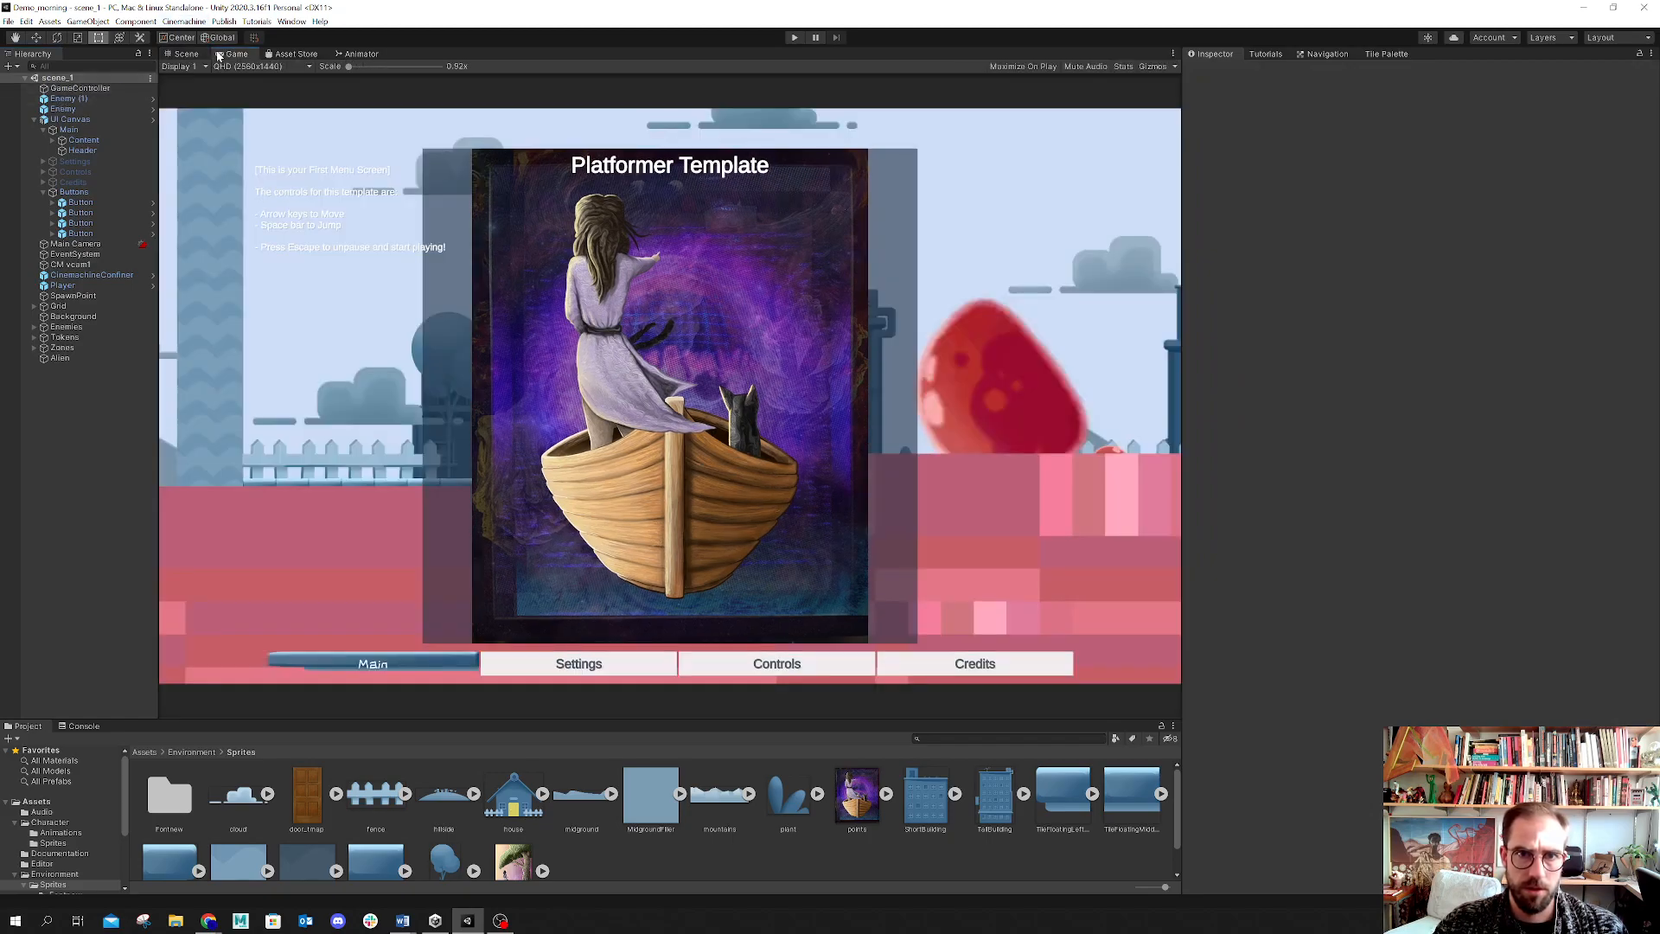
pyautogui.click(187, 54)
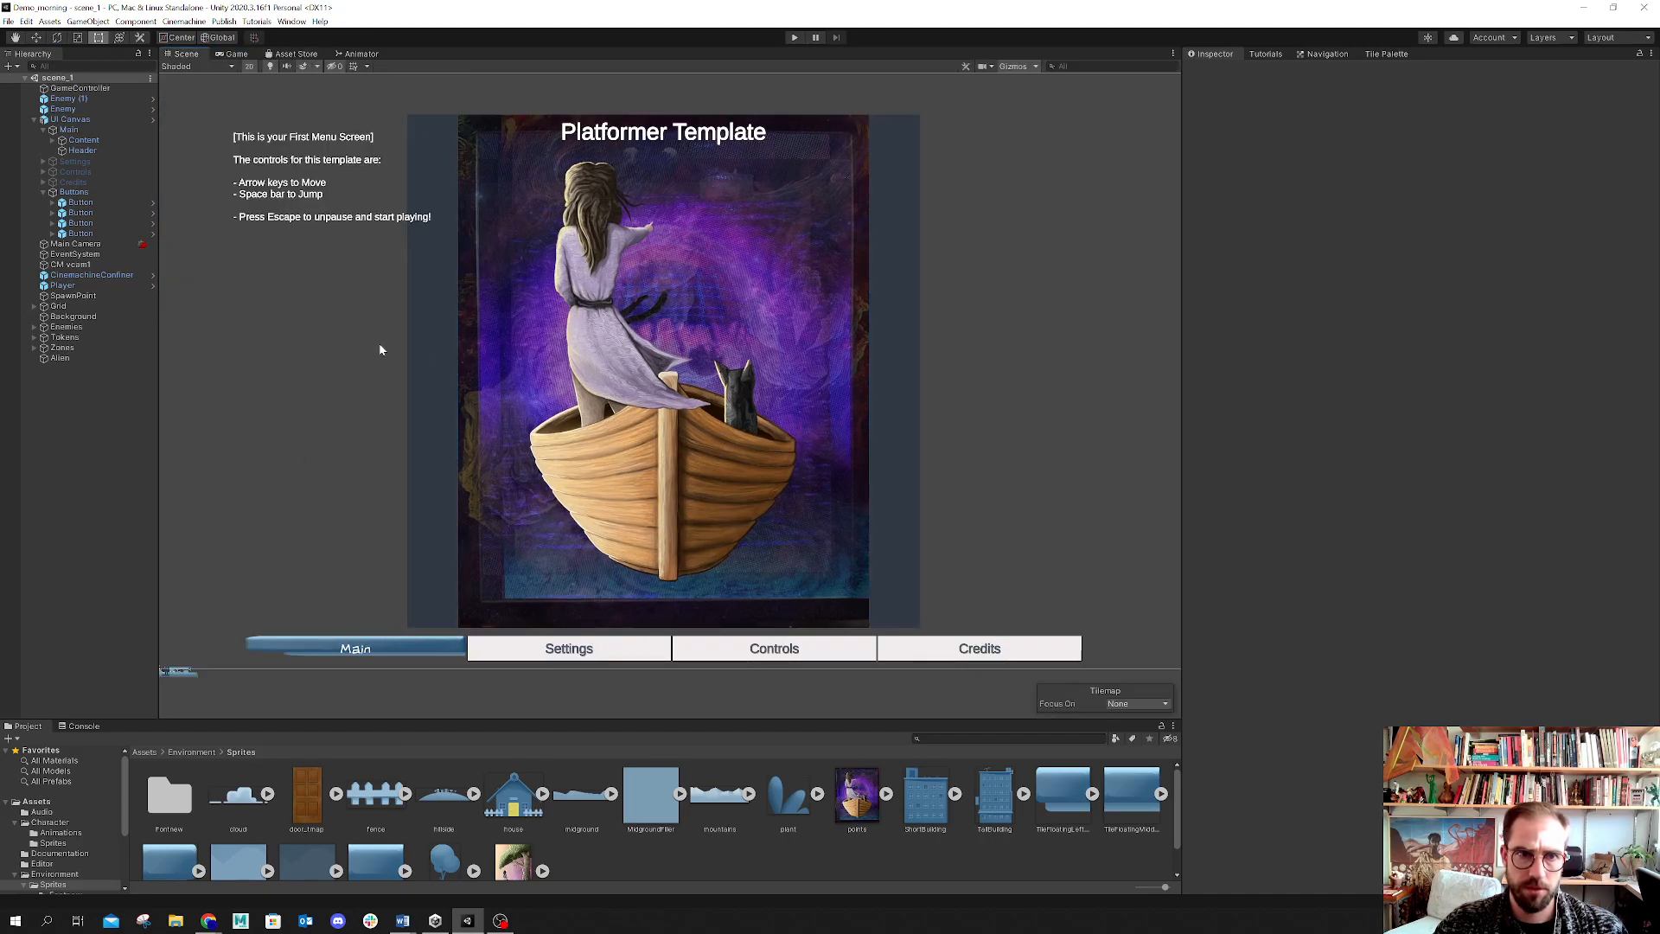
pyautogui.click(34, 121)
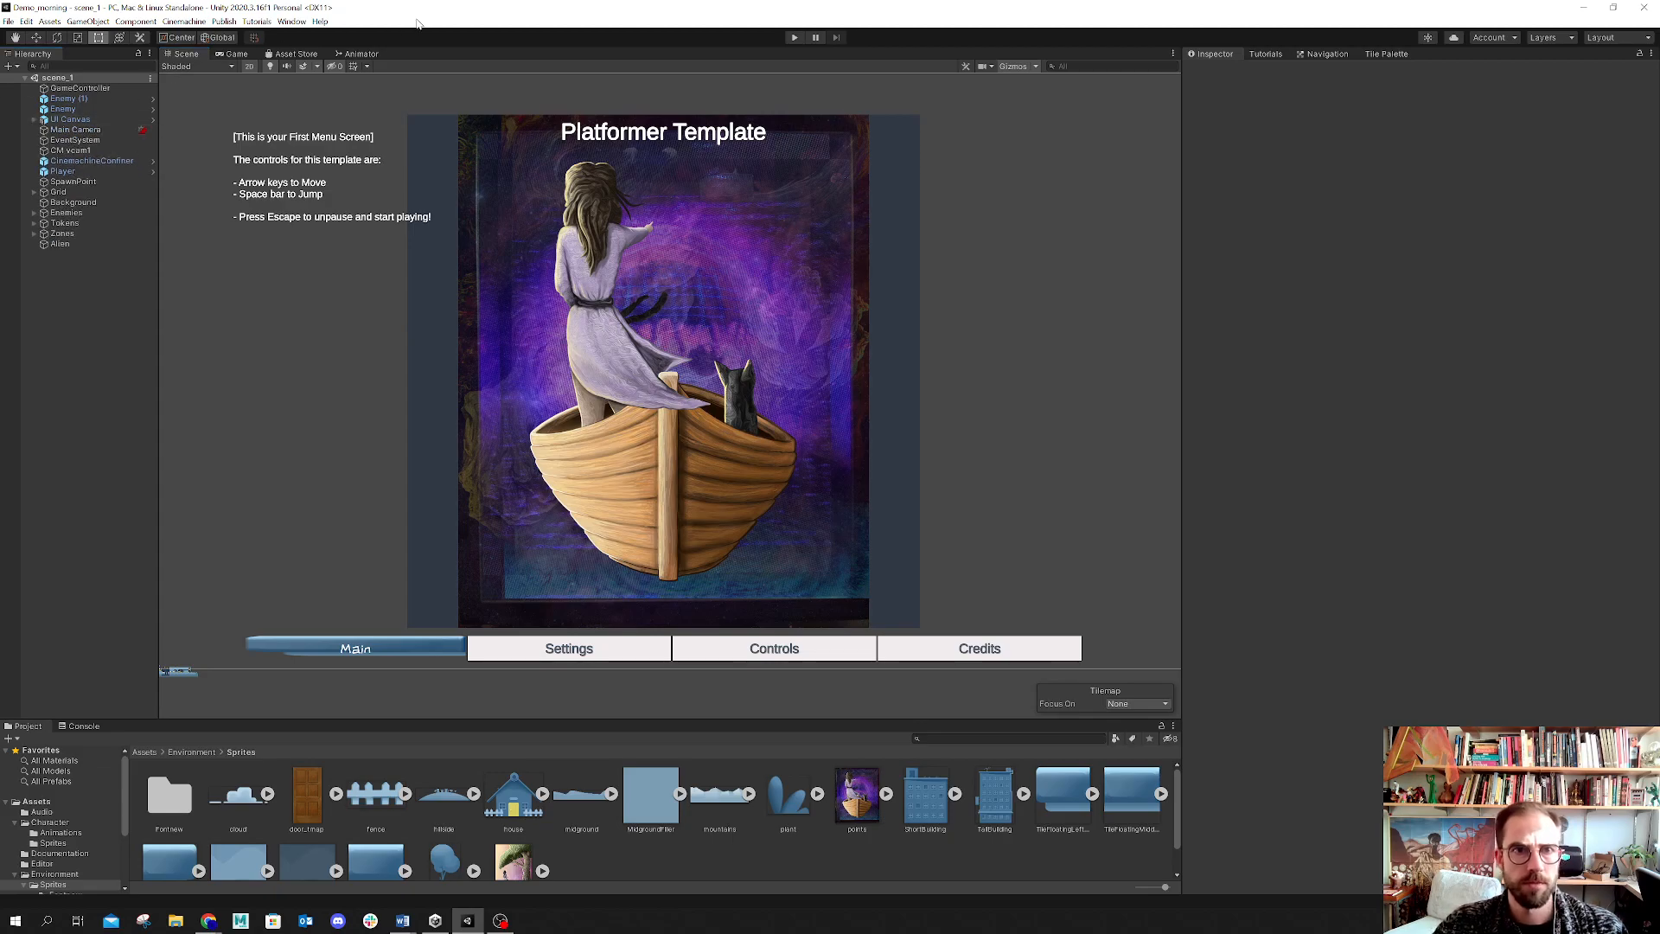
# Step: Open the Player's Animator graph and rearrange the Entry, Exit, Player-Jump and Player-Land states
pyautogui.click(364, 54)
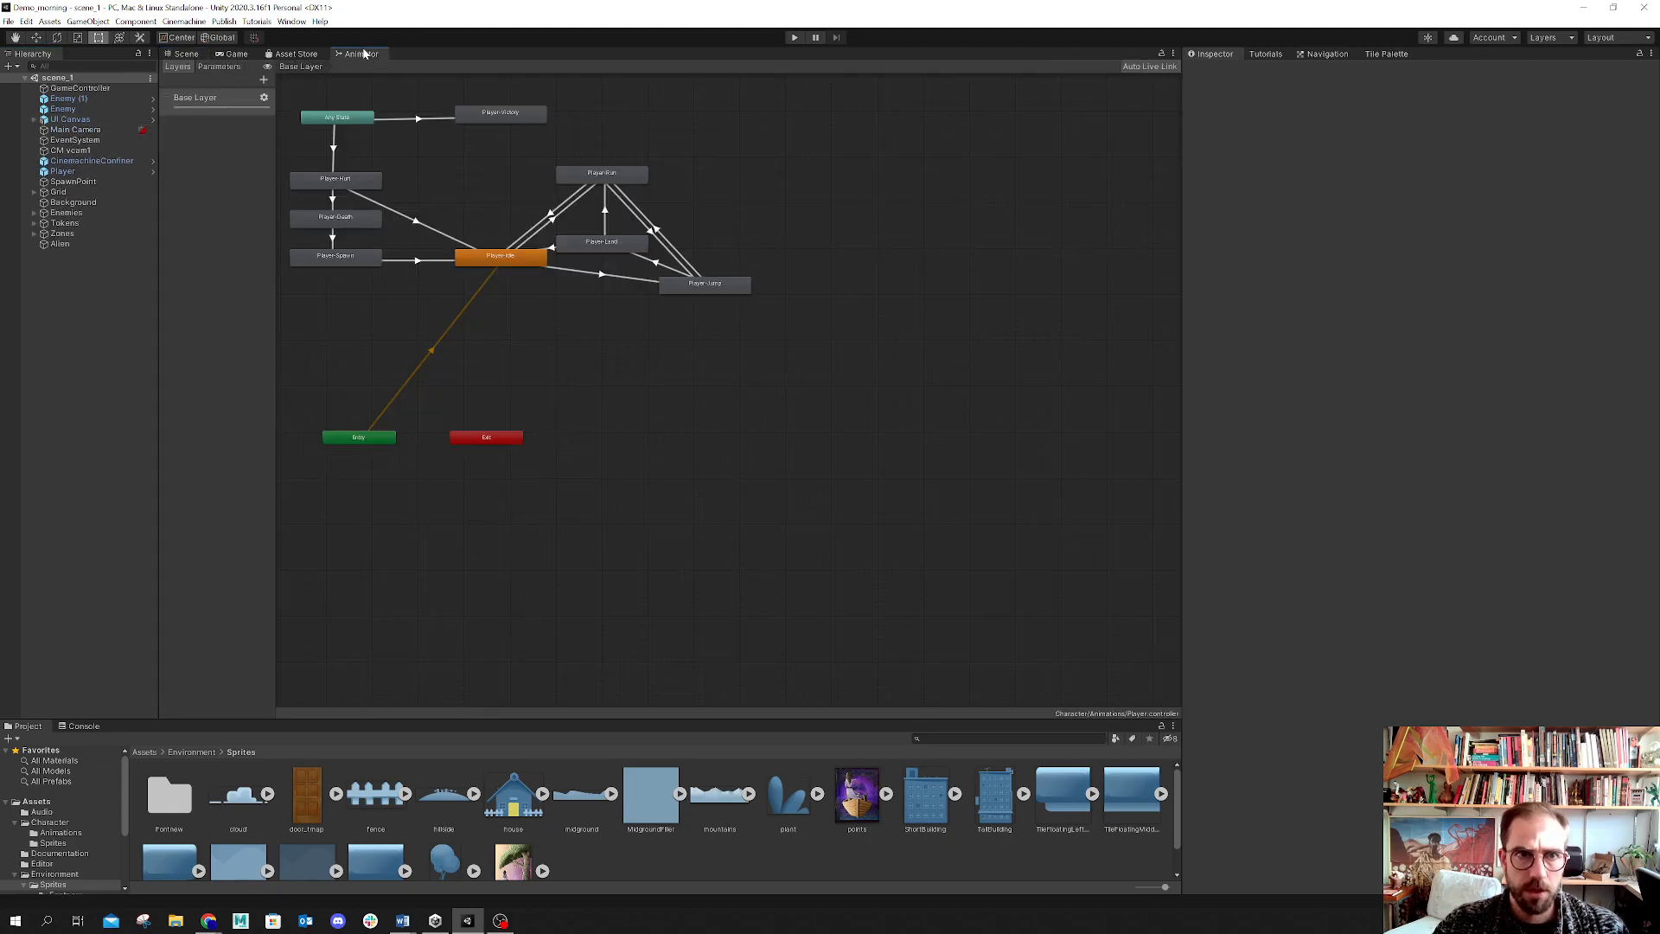
pyautogui.moveTo(467, 188); pyautogui.dragTo(572, 300, button='middle')
pyautogui.click(61, 172)
pyautogui.moveTo(569, 489); pyautogui.dragTo(616, 514, button='middle')
pyautogui.moveTo(515, 569); pyautogui.dragTo(638, 318)
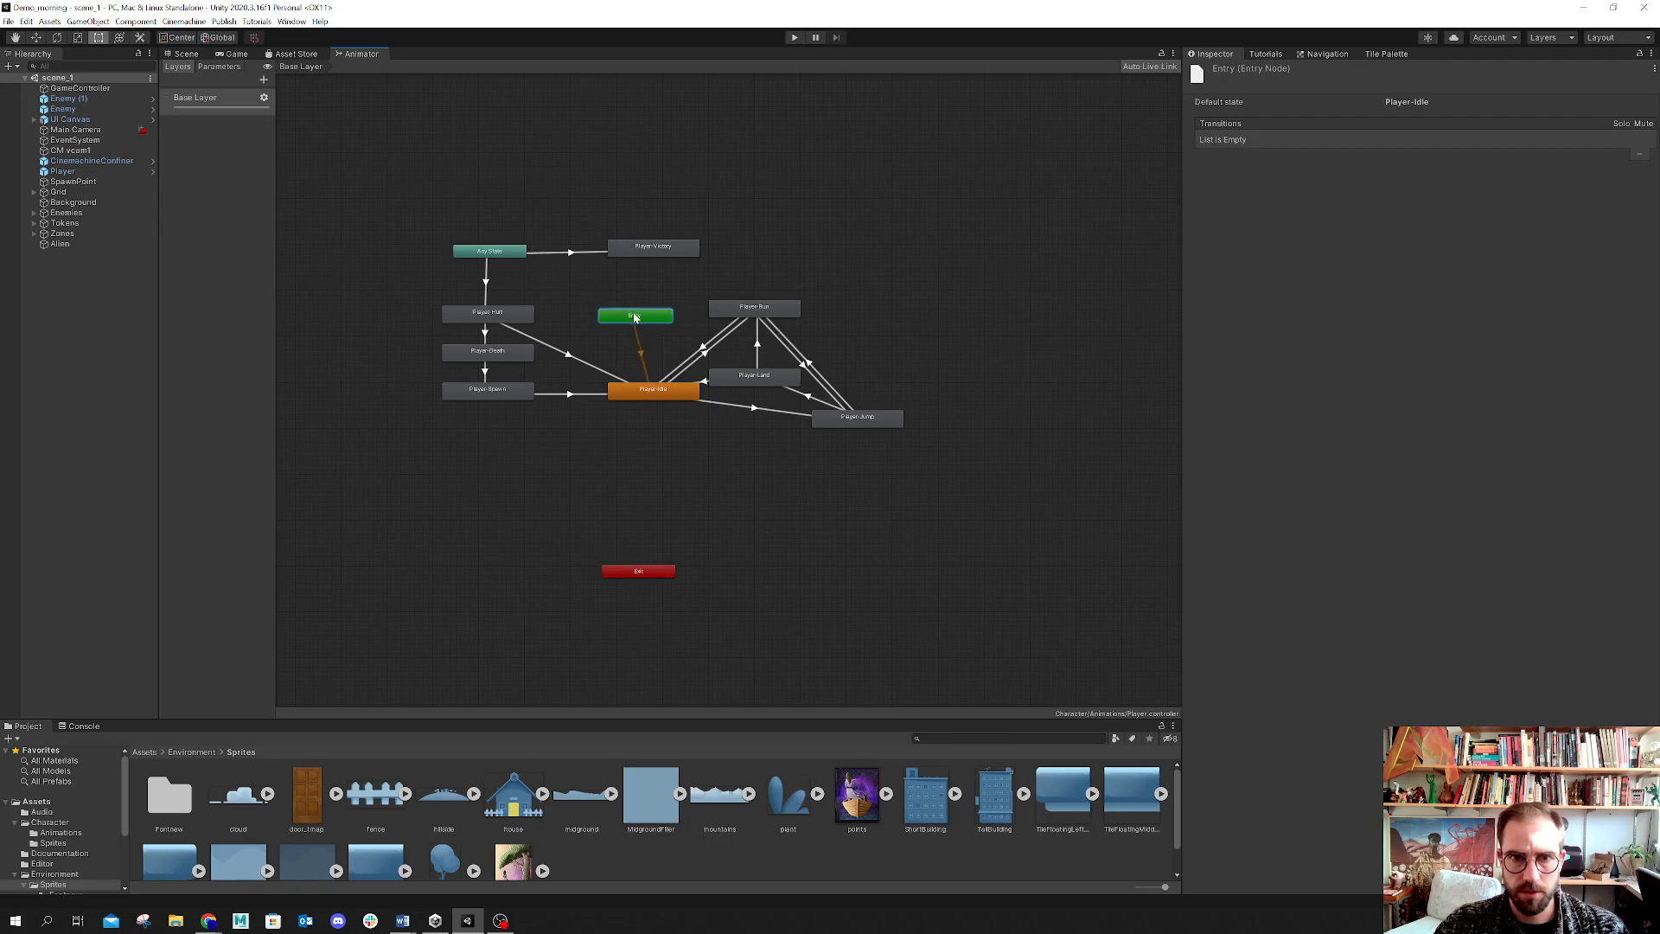
pyautogui.moveTo(659, 577); pyautogui.dragTo(672, 432)
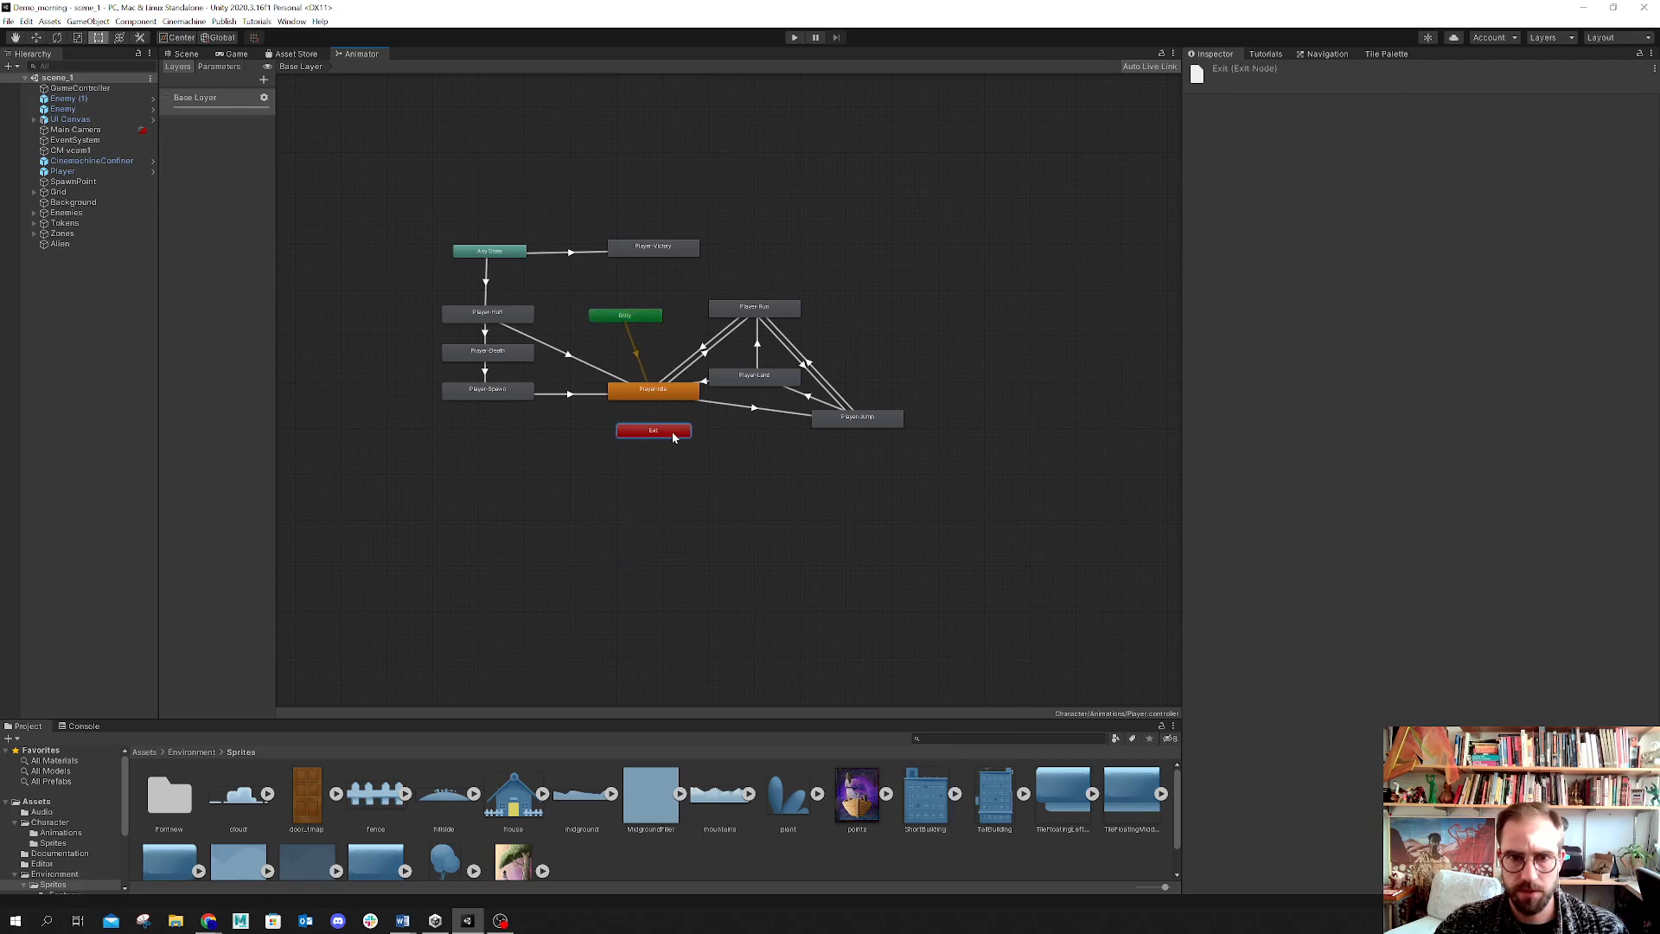
pyautogui.scroll(3, 690, 459)
pyautogui.moveTo(691, 460); pyautogui.dragTo(667, 430, button='middle')
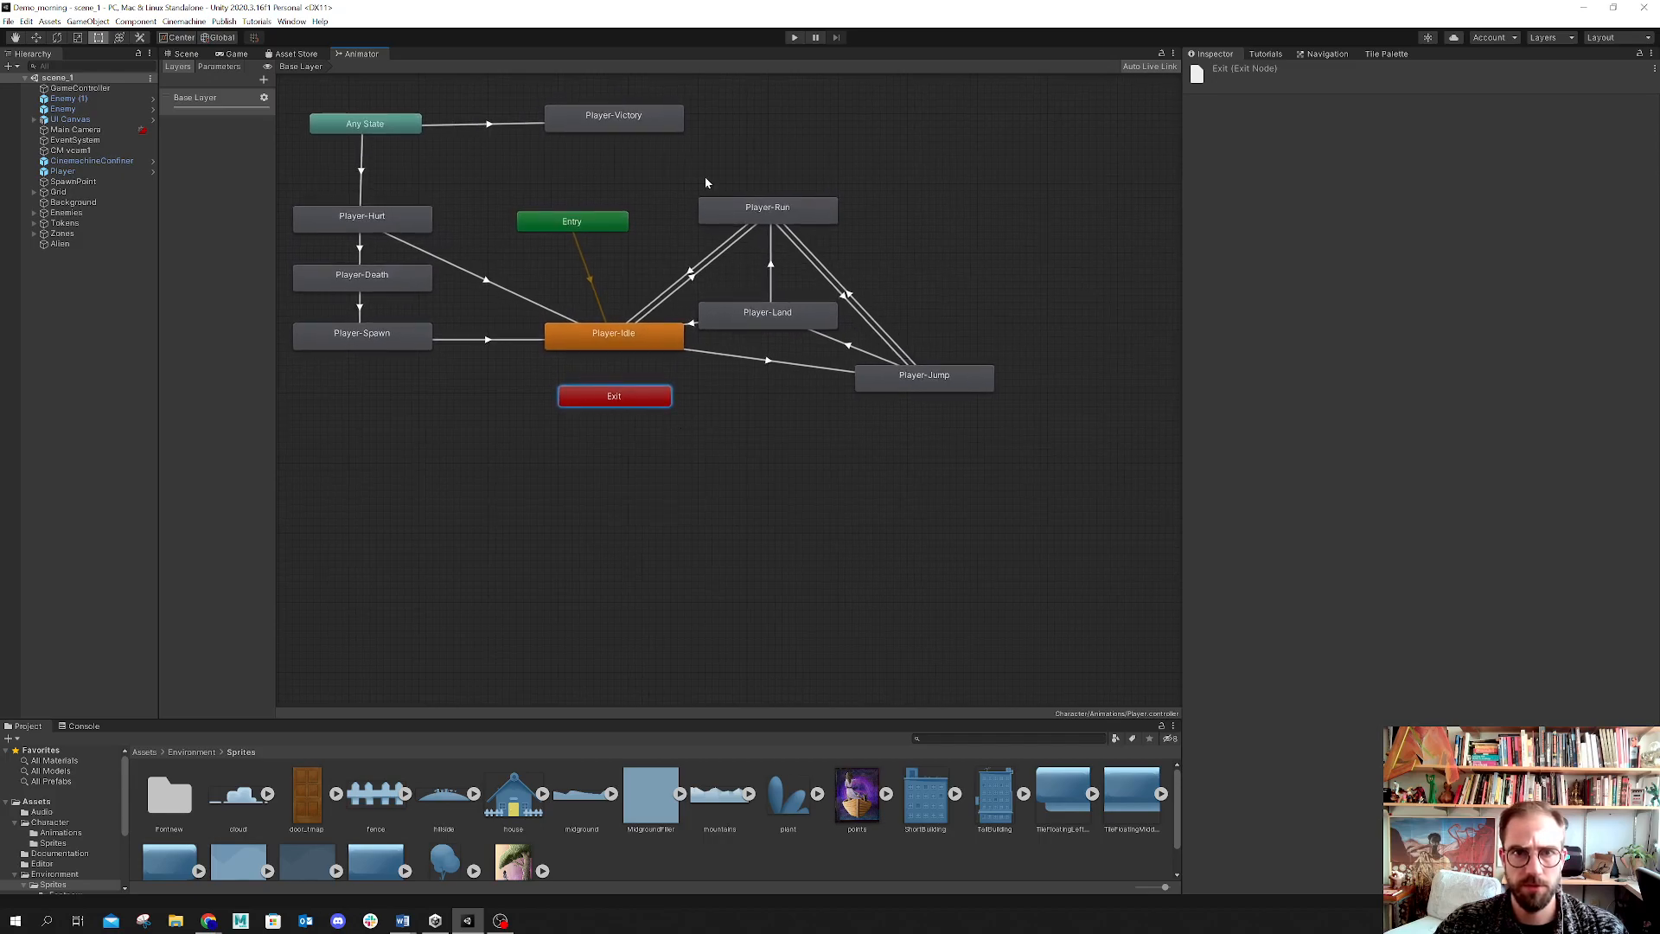
pyautogui.moveTo(968, 384); pyautogui.dragTo(905, 438)
pyautogui.moveTo(803, 315); pyautogui.dragTo(992, 321)
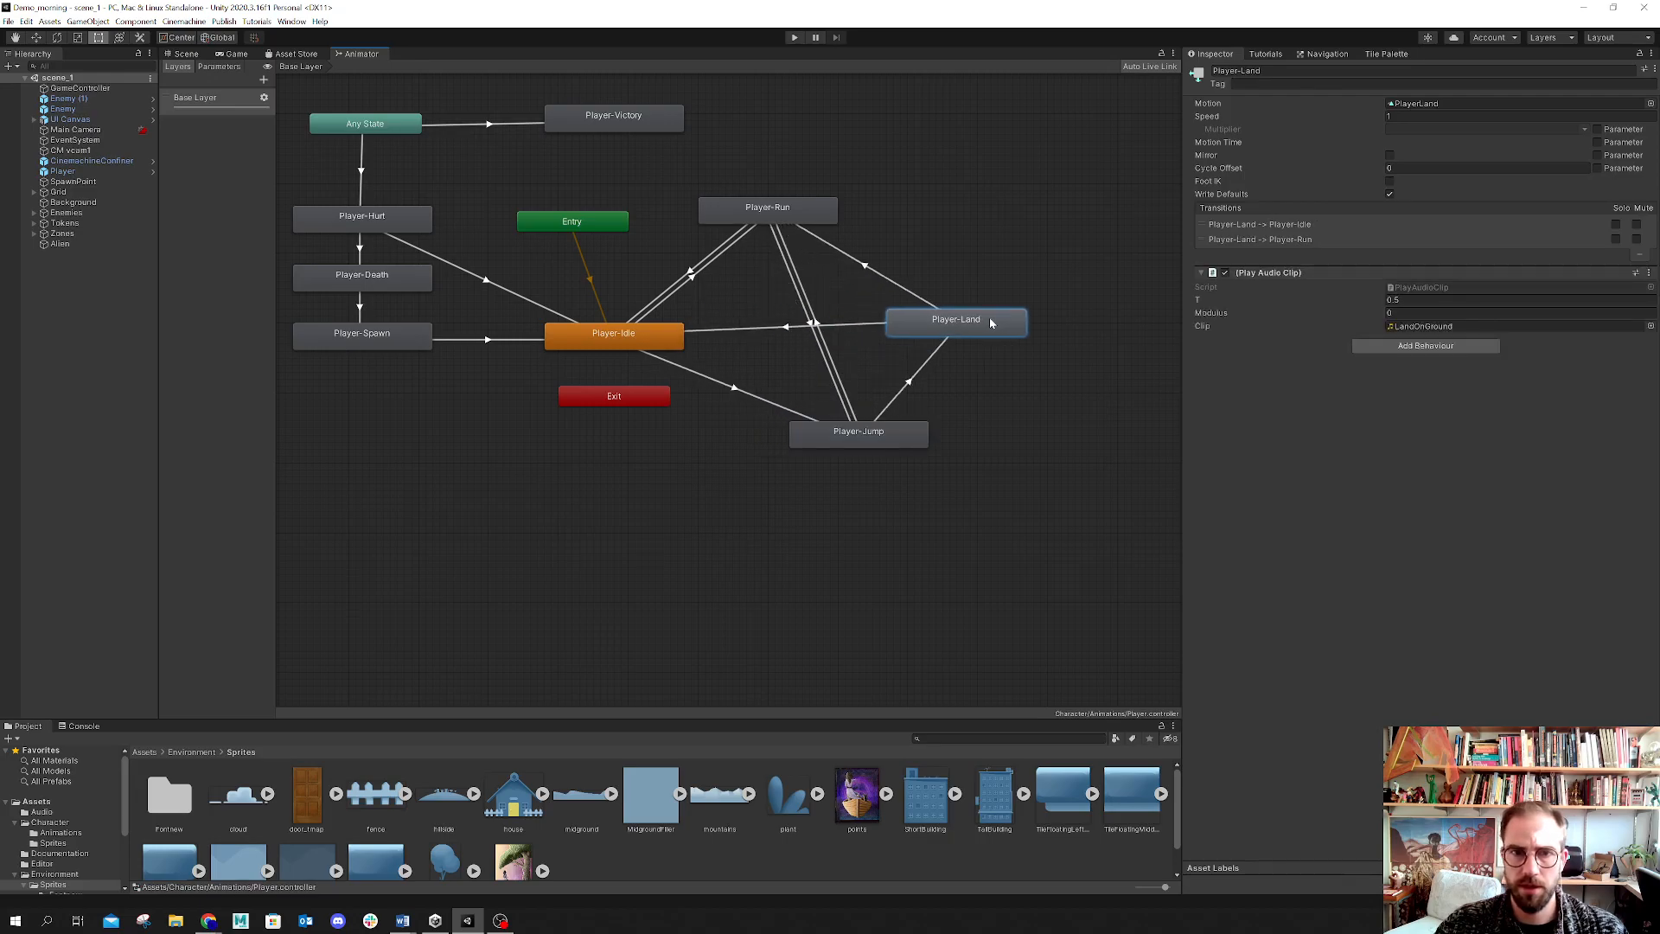
# Step: Inspect the enemies' Animator graphs by selecting enemies in the hierarchy, then reselect the Player
pyautogui.click(65, 101)
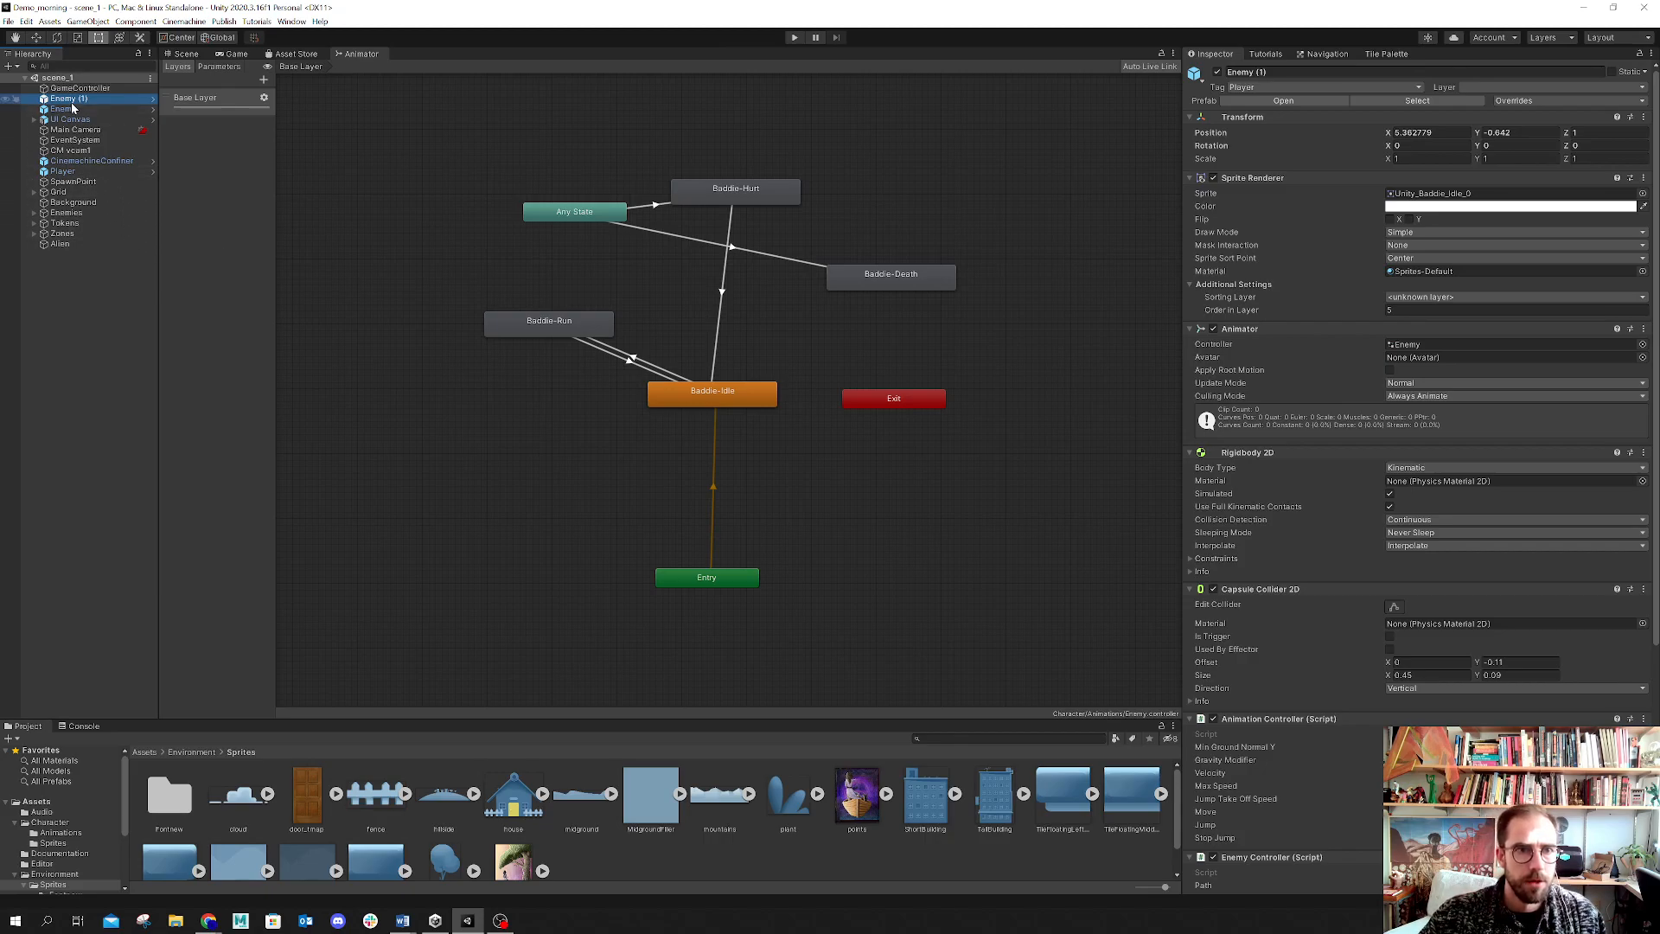
pyautogui.click(34, 212)
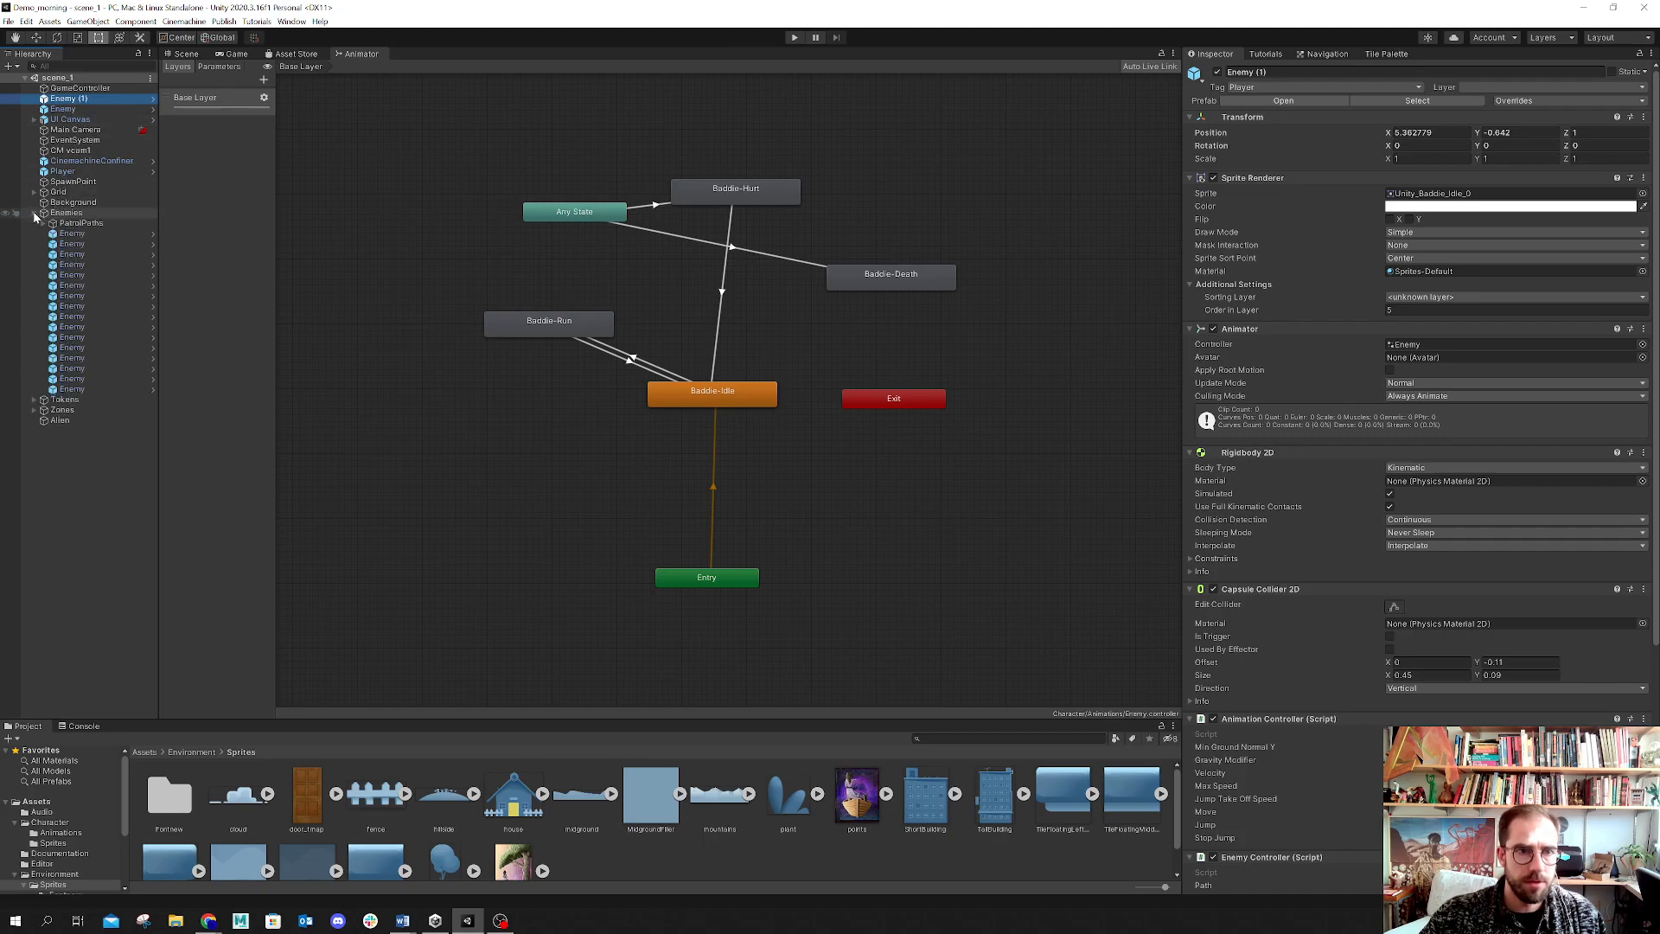
pyautogui.click(79, 235)
pyautogui.click(79, 243)
pyautogui.click(78, 265)
pyautogui.click(81, 216)
pyautogui.click(65, 172)
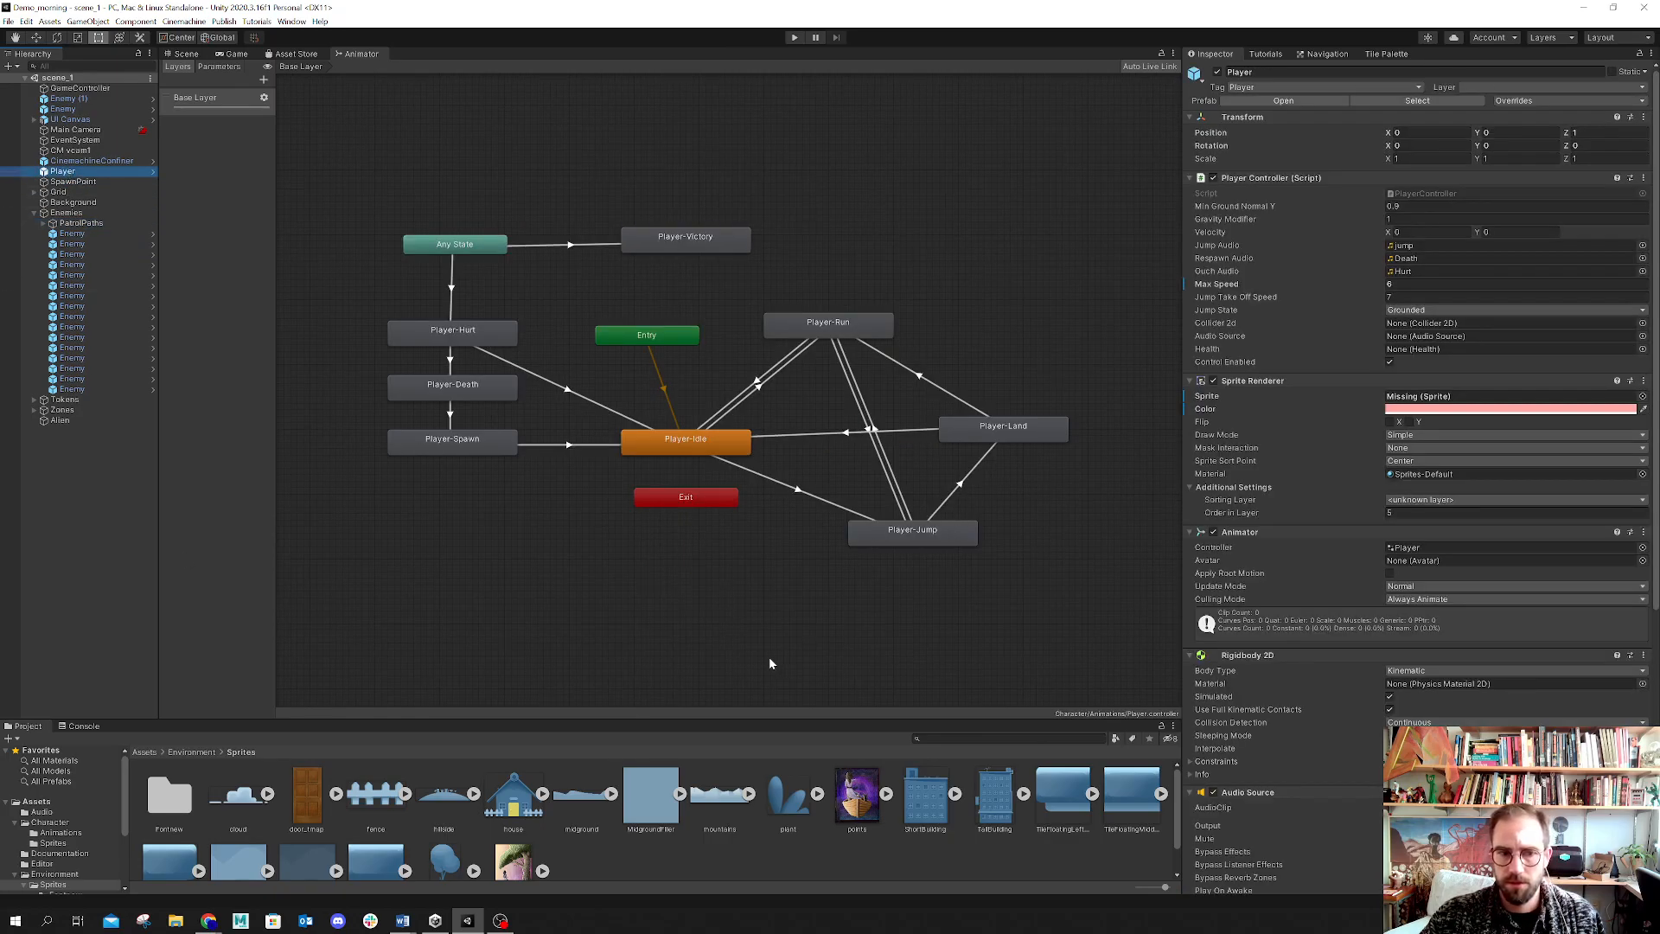
pyautogui.click(126, 779)
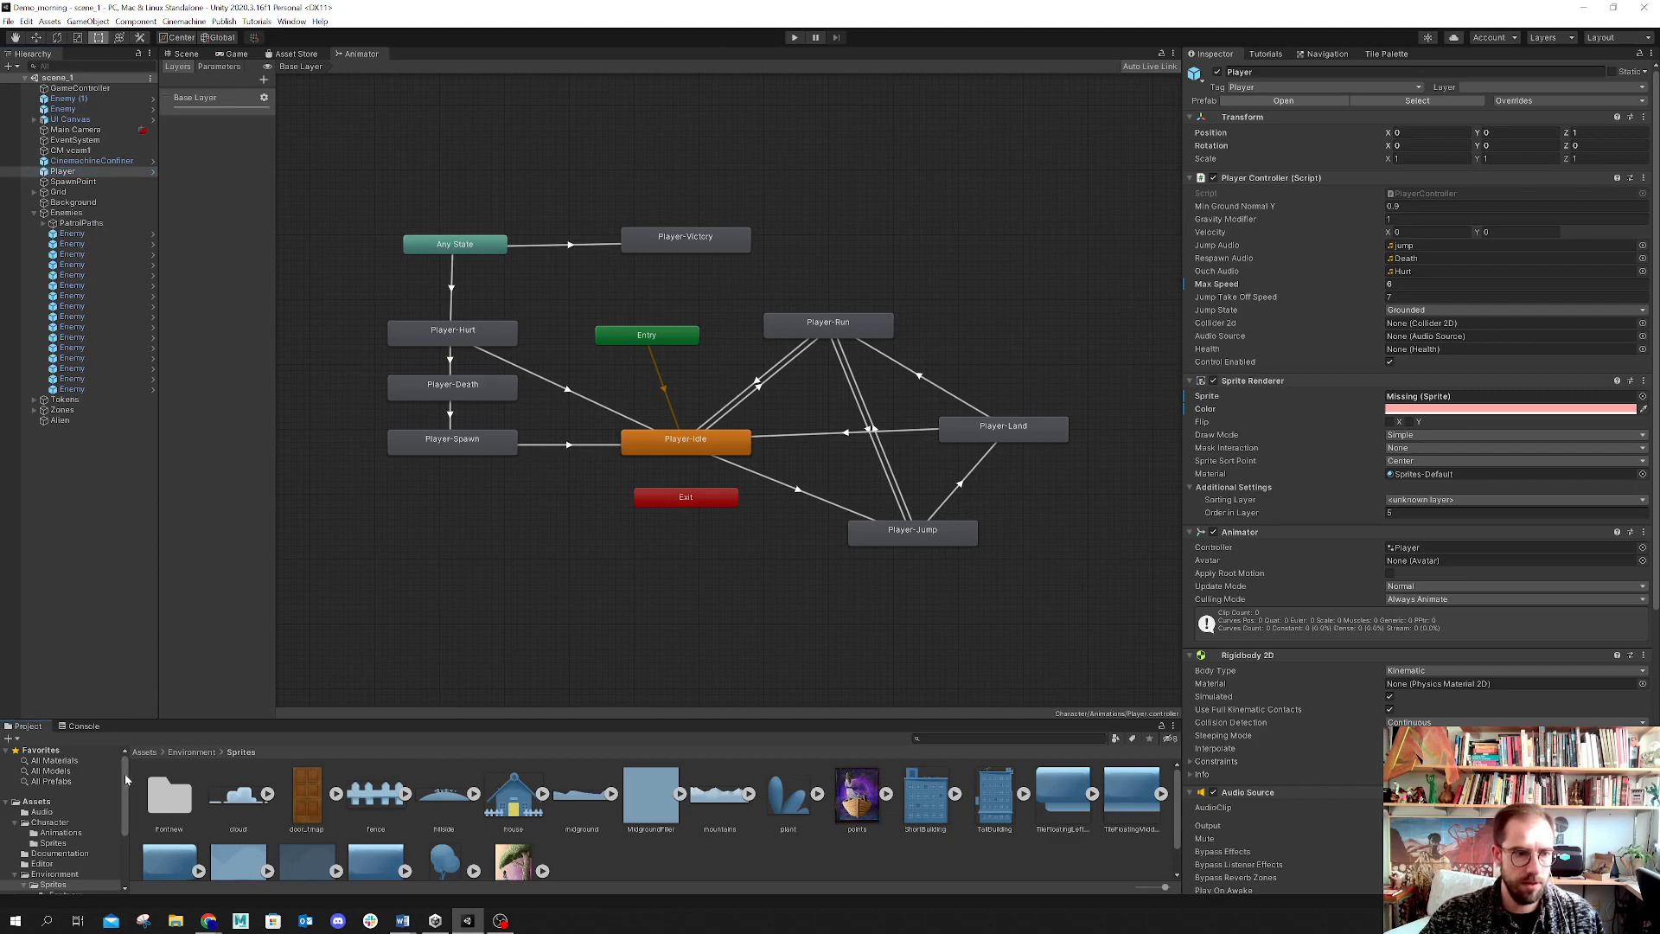
pyautogui.moveTo(126, 779); pyautogui.dragTo(126, 801)
pyautogui.scroll(-1, 127, 804)
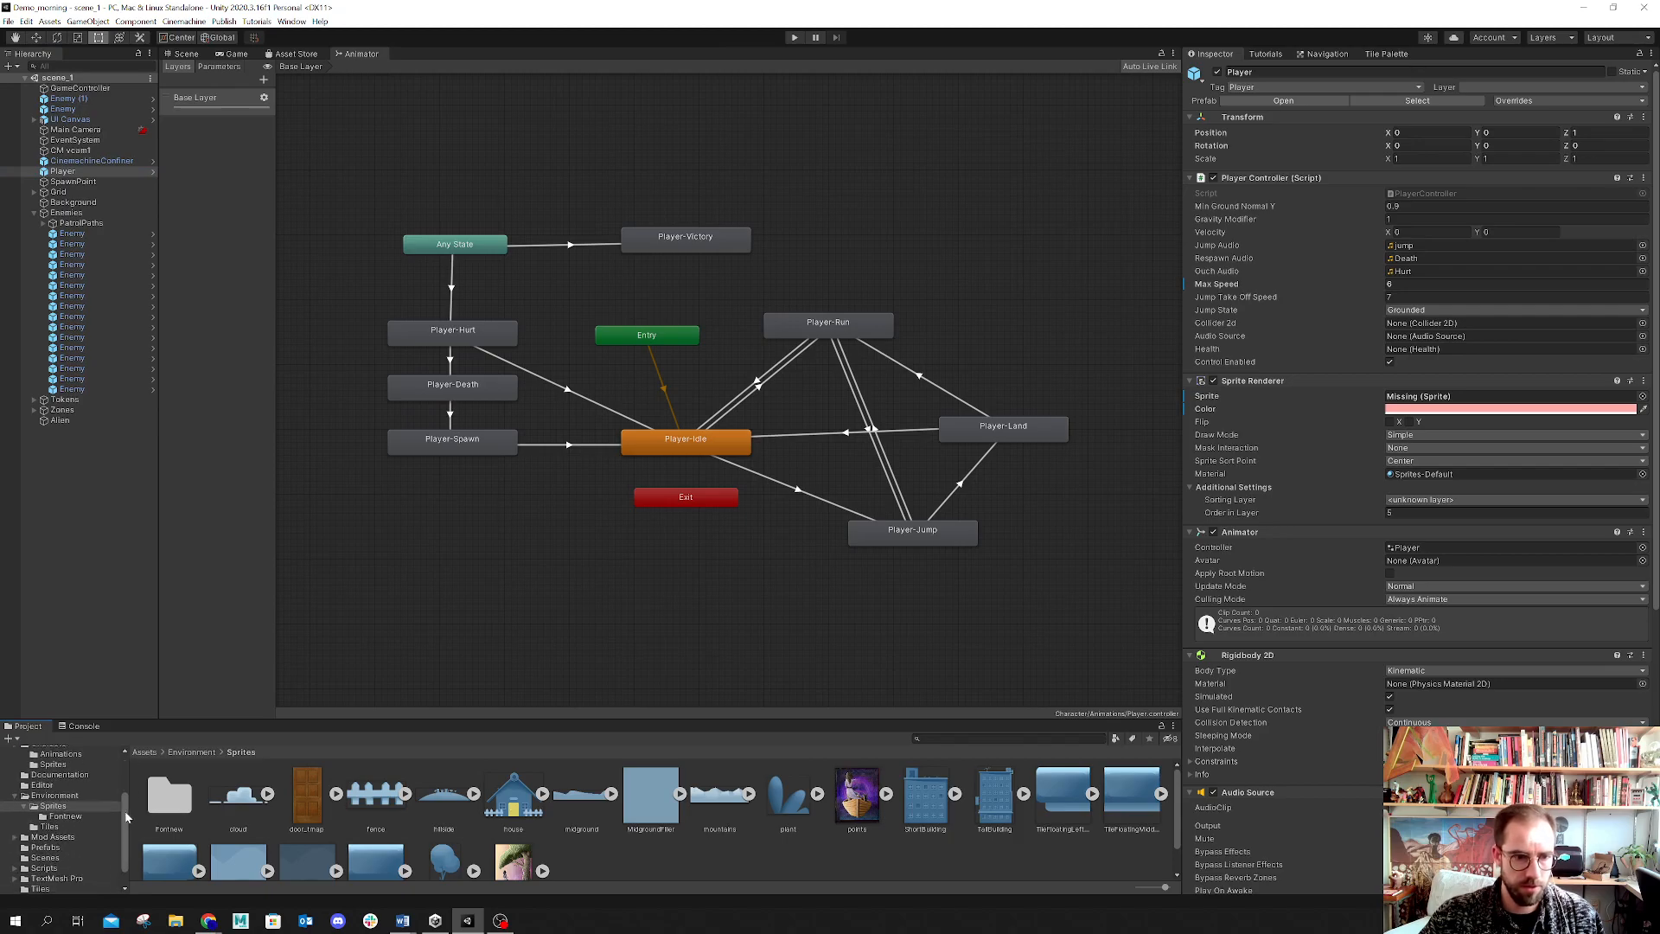
# Step: Enlarge the Project panel and browse the asset folders, opening Prefabs and Scenes
pyautogui.click(15, 797)
pyautogui.scroll(3, 65, 807)
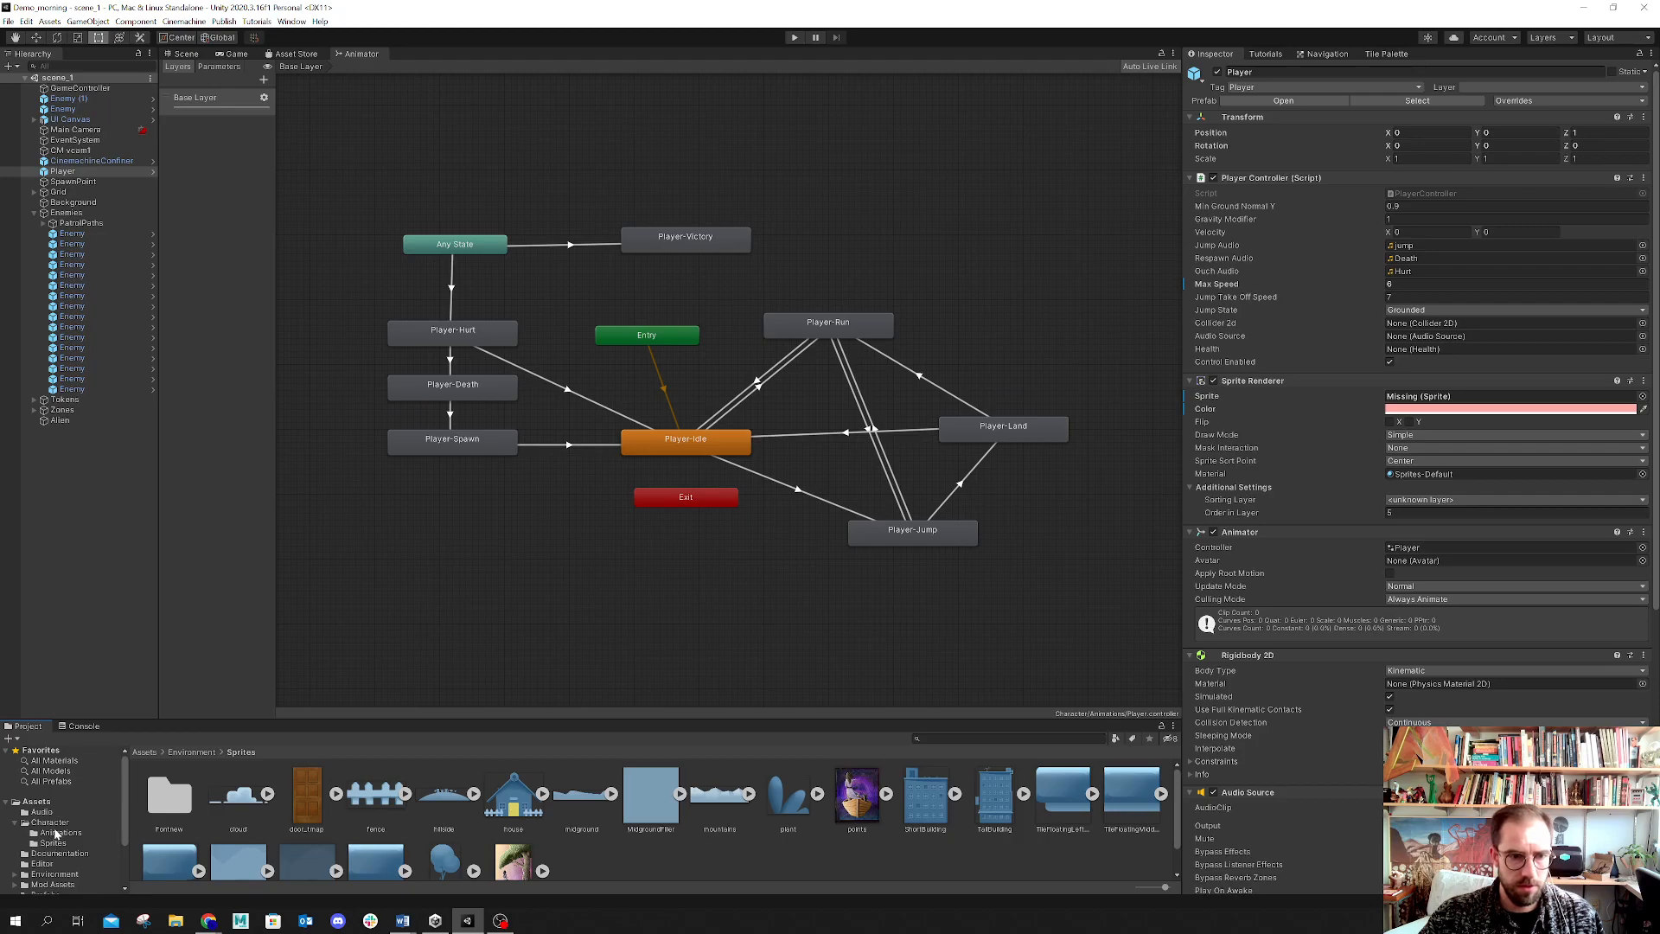
pyautogui.click(59, 833)
pyautogui.moveTo(231, 718); pyautogui.dragTo(216, 504)
pyautogui.click(38, 589)
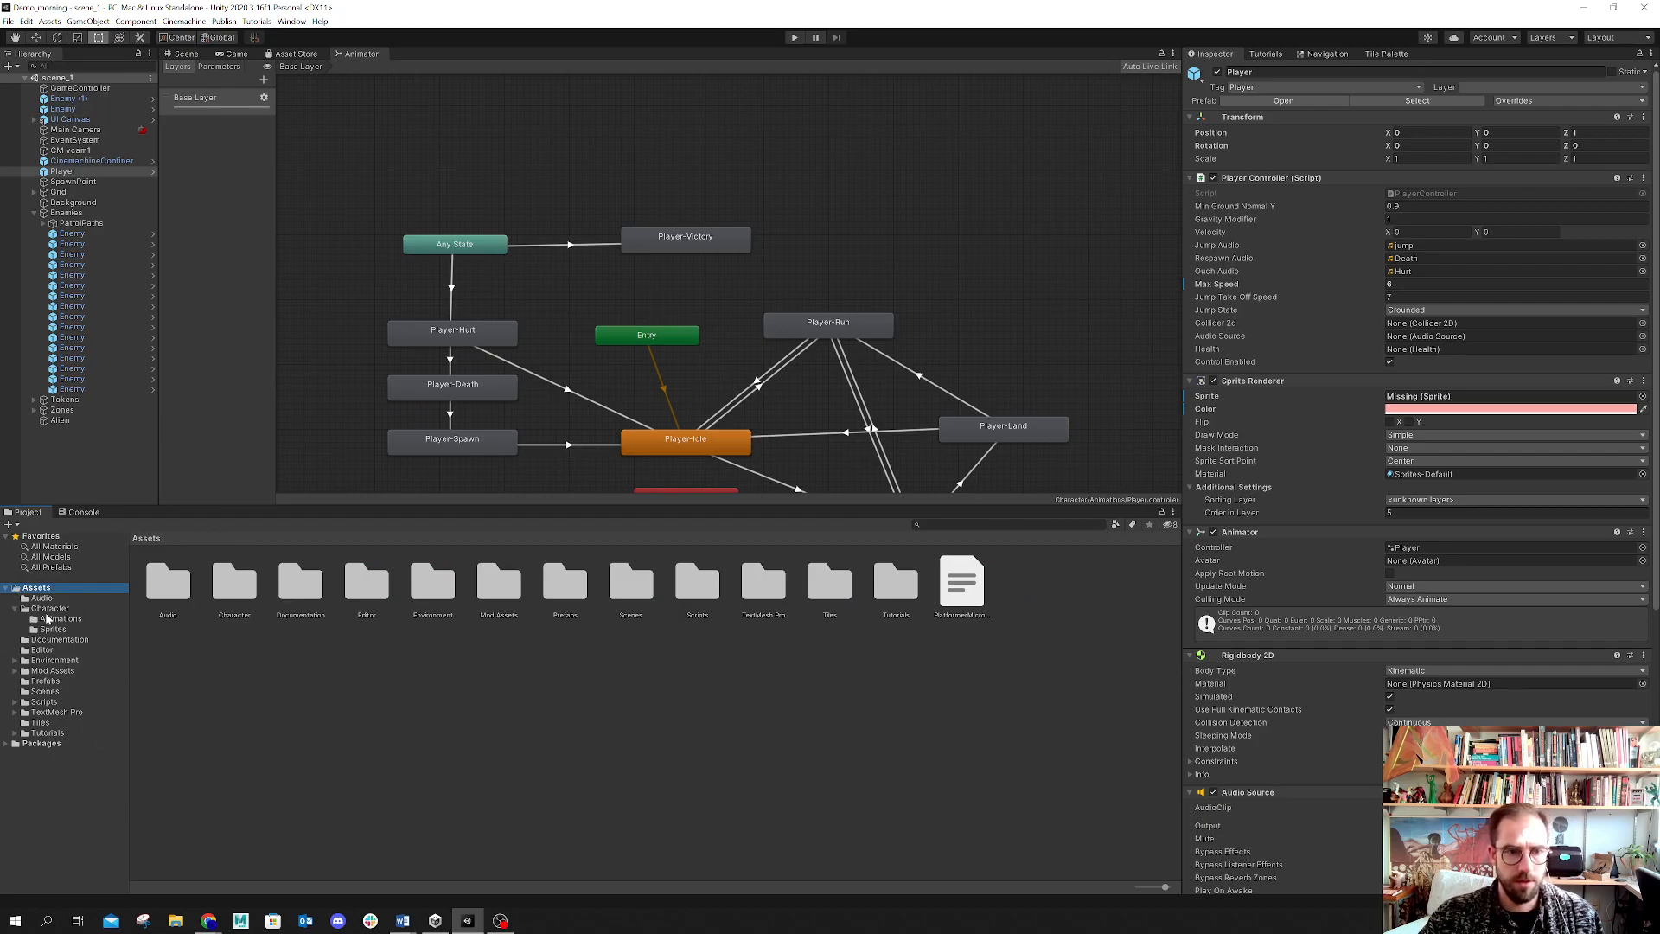
pyautogui.click(16, 610)
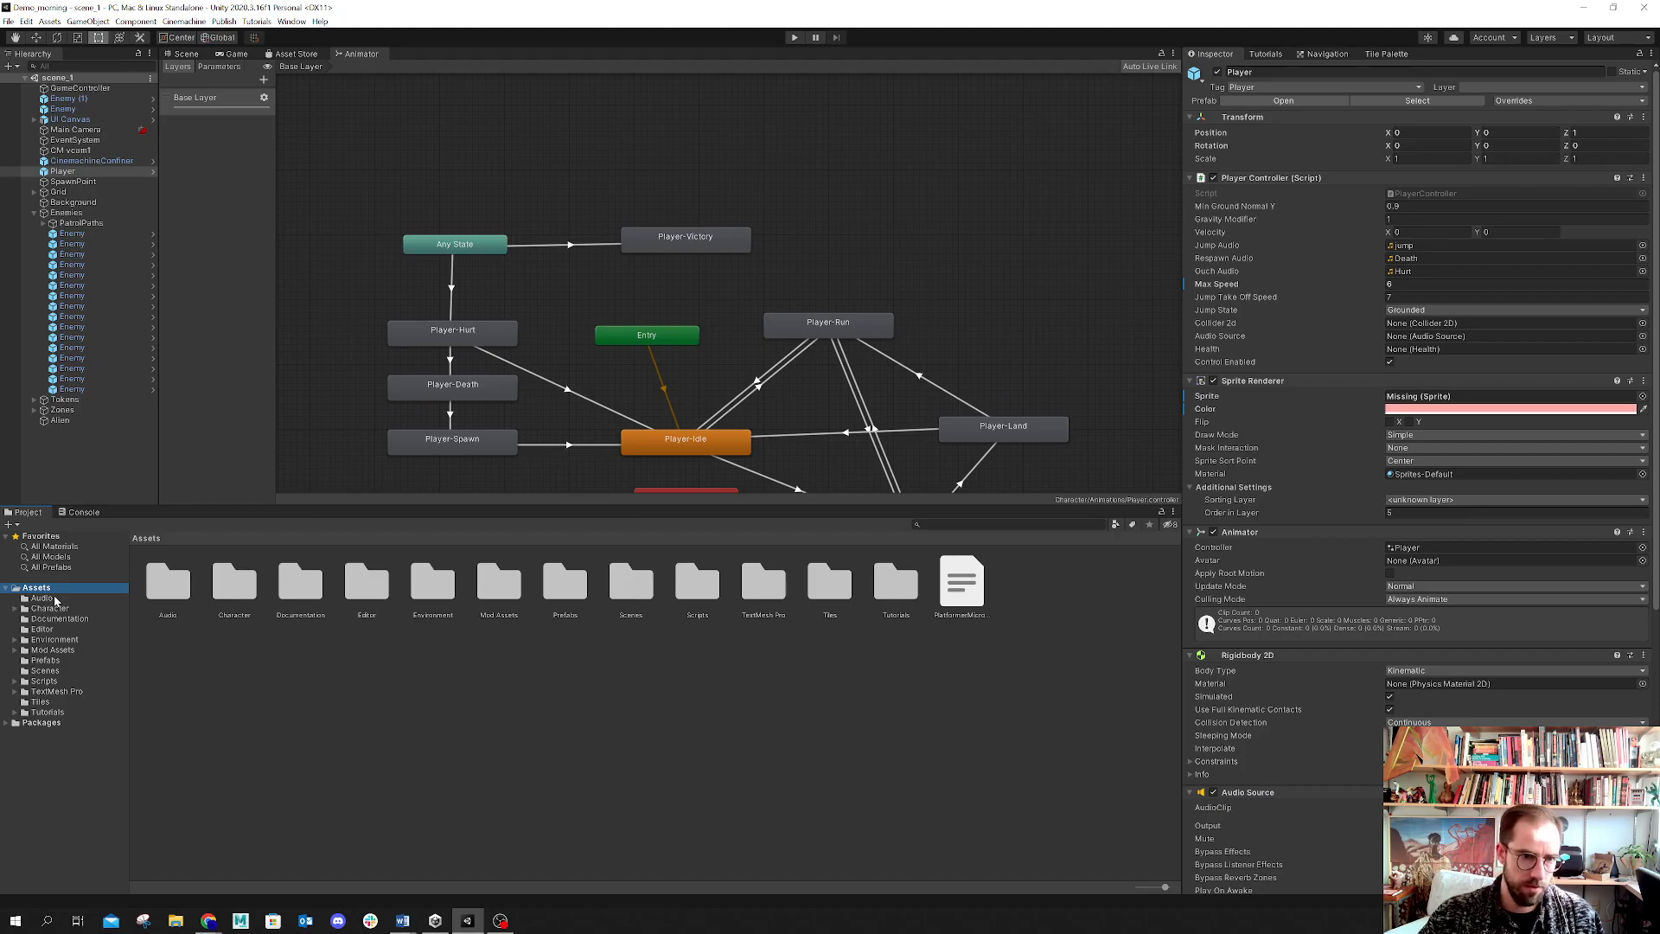
pyautogui.click(65, 662)
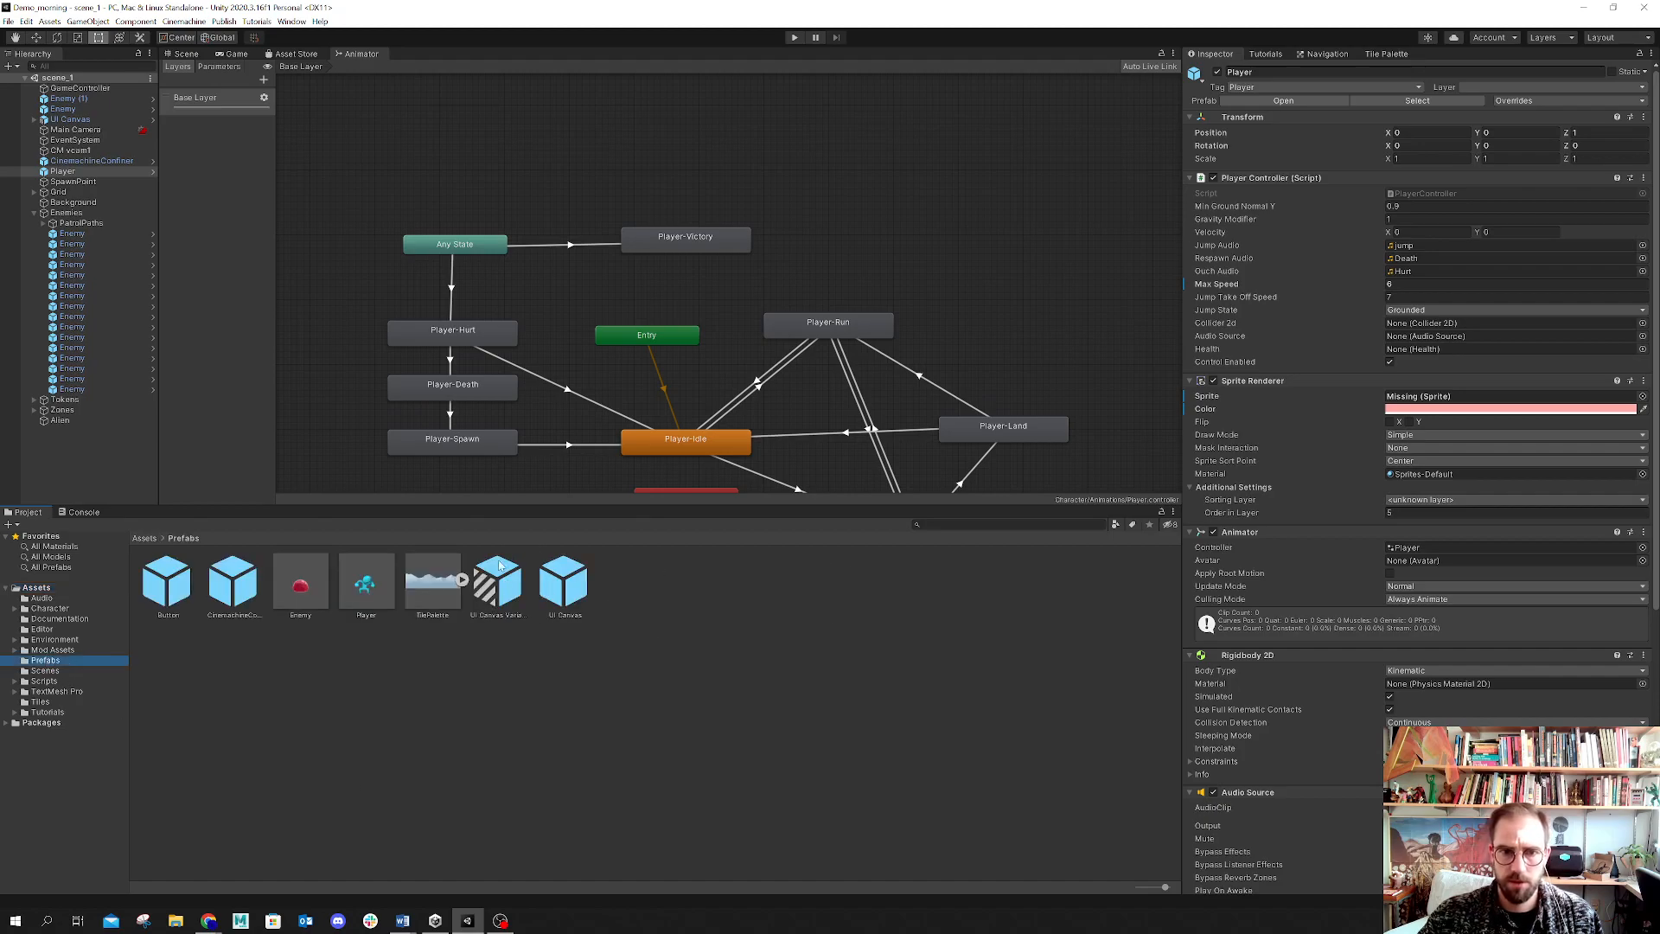
pyautogui.click(43, 672)
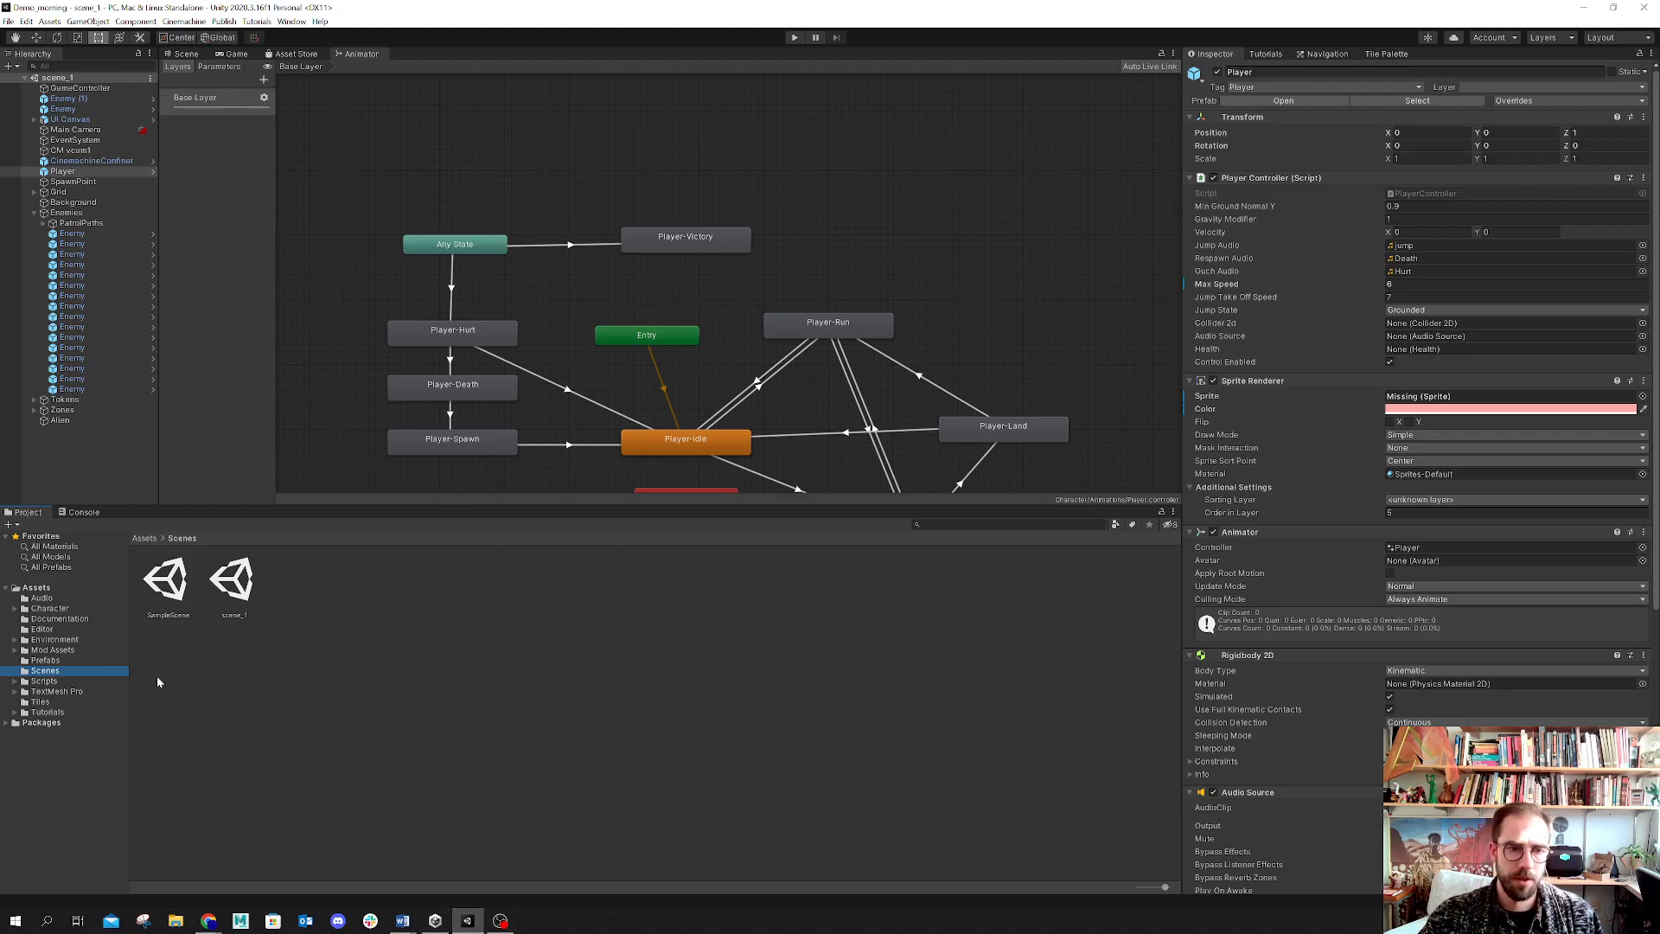
# Step: Inspect the SampleScene and scene_1 scene assets, dismissing the asset context menu
pyautogui.click(169, 586)
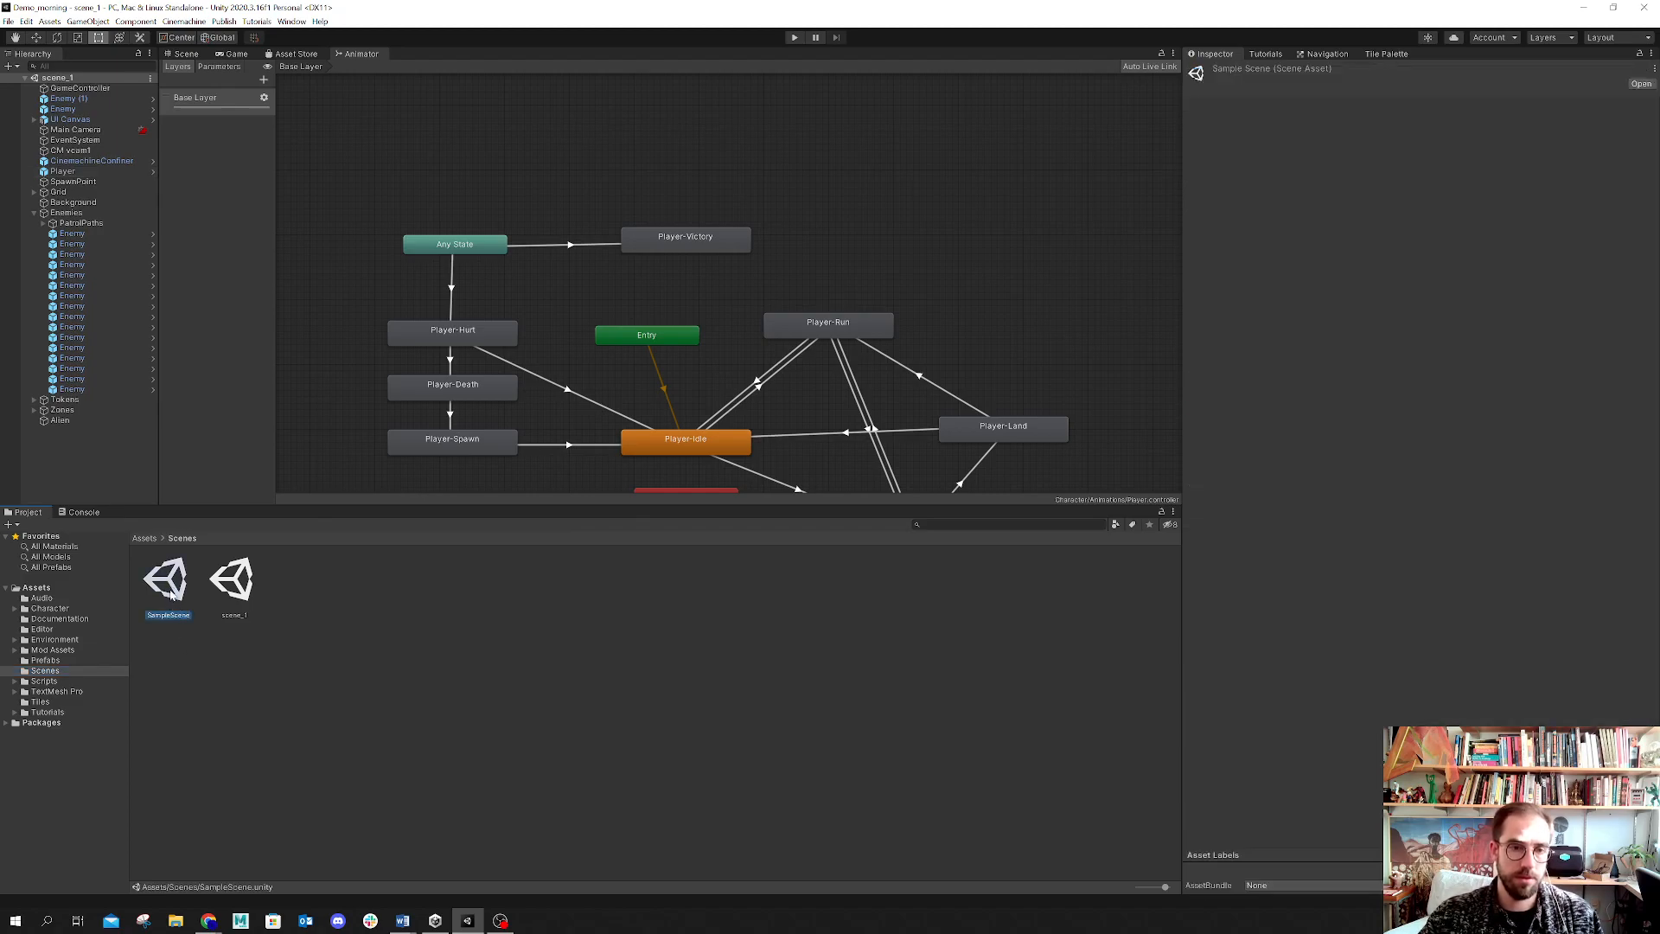
pyautogui.rightClick(171, 591)
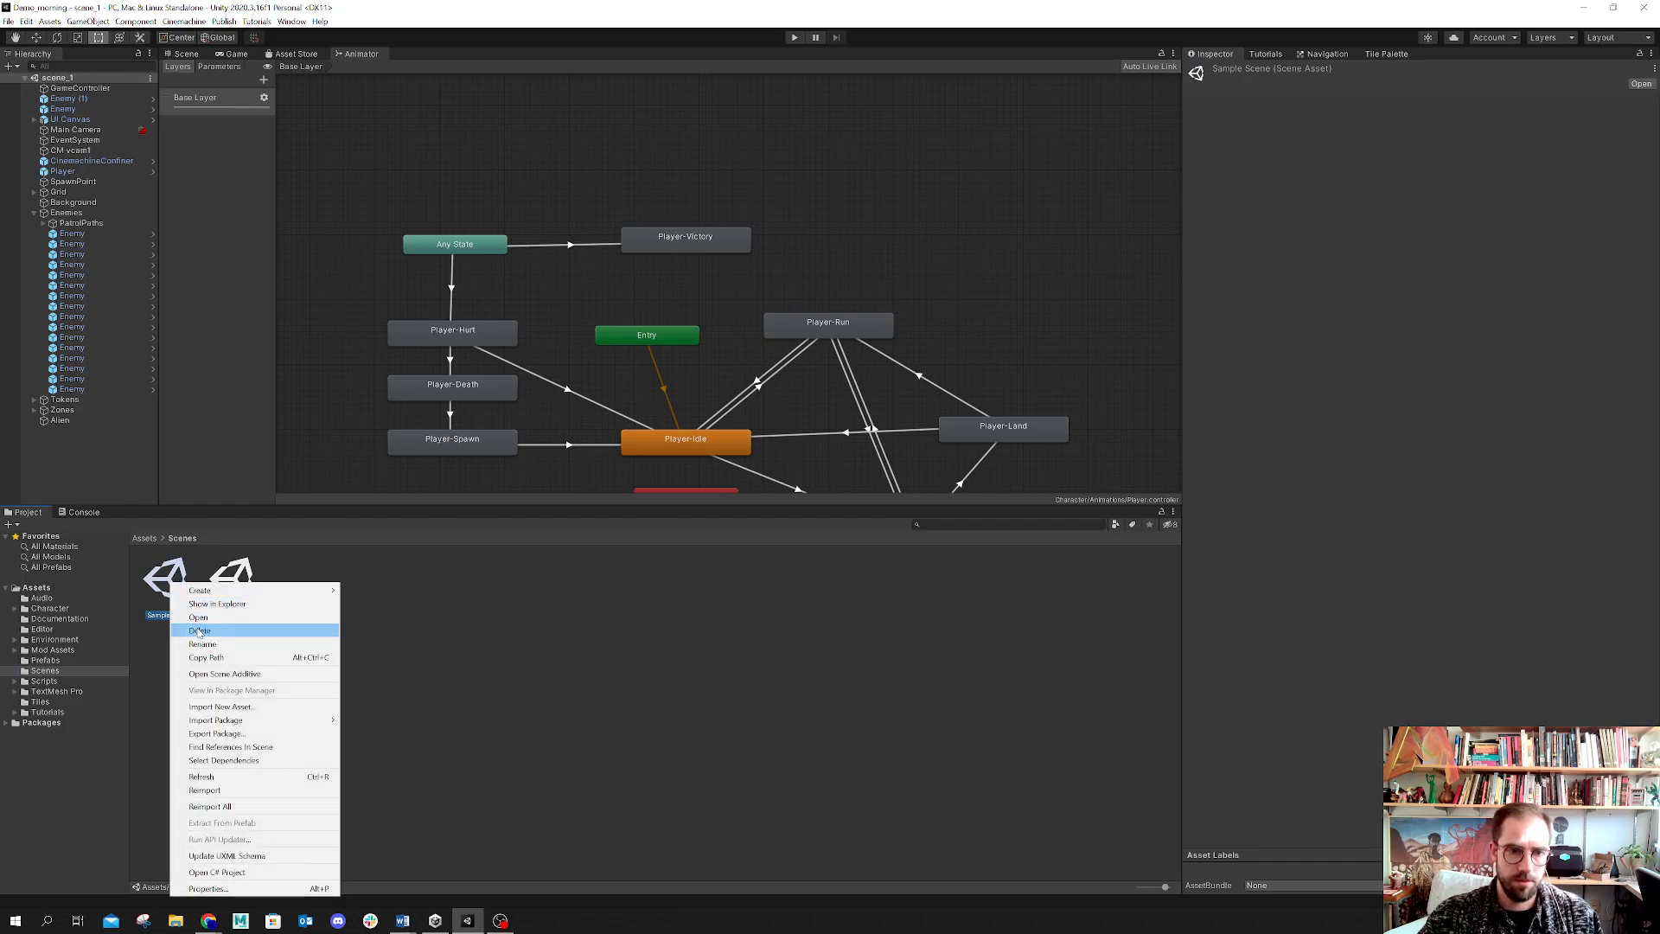
pyautogui.click(519, 589)
pyautogui.click(255, 600)
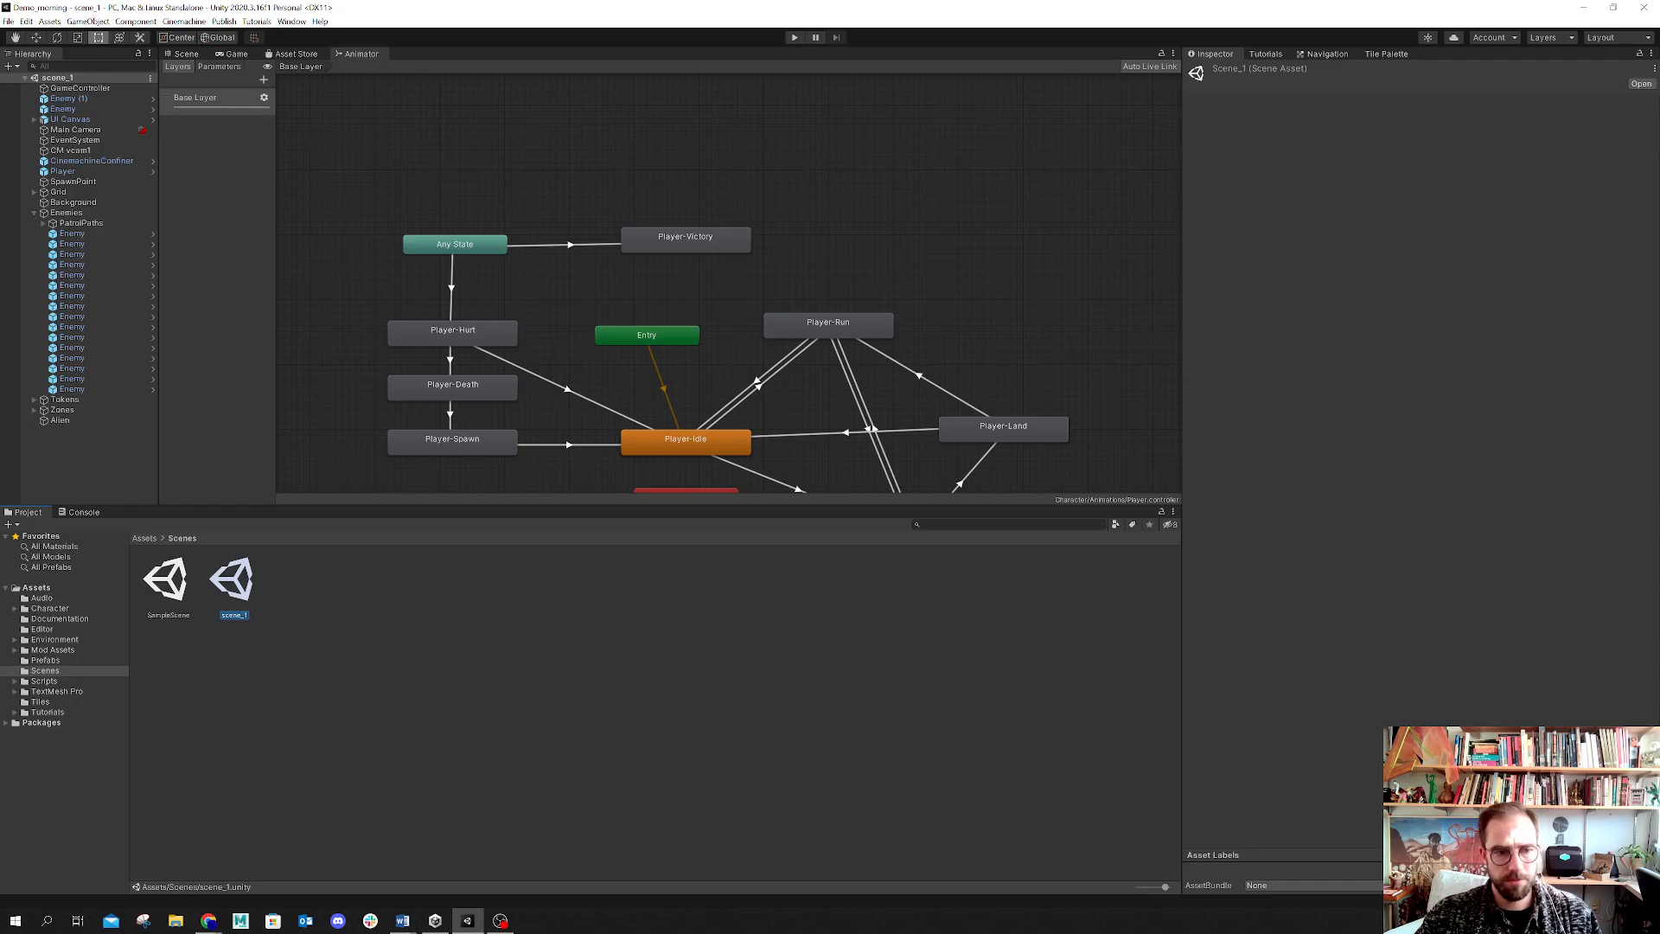
# Step: Browse the Scripts, TextMesh Pro, Tutorials, Tiles and Character asset folders
pyautogui.click(47, 683)
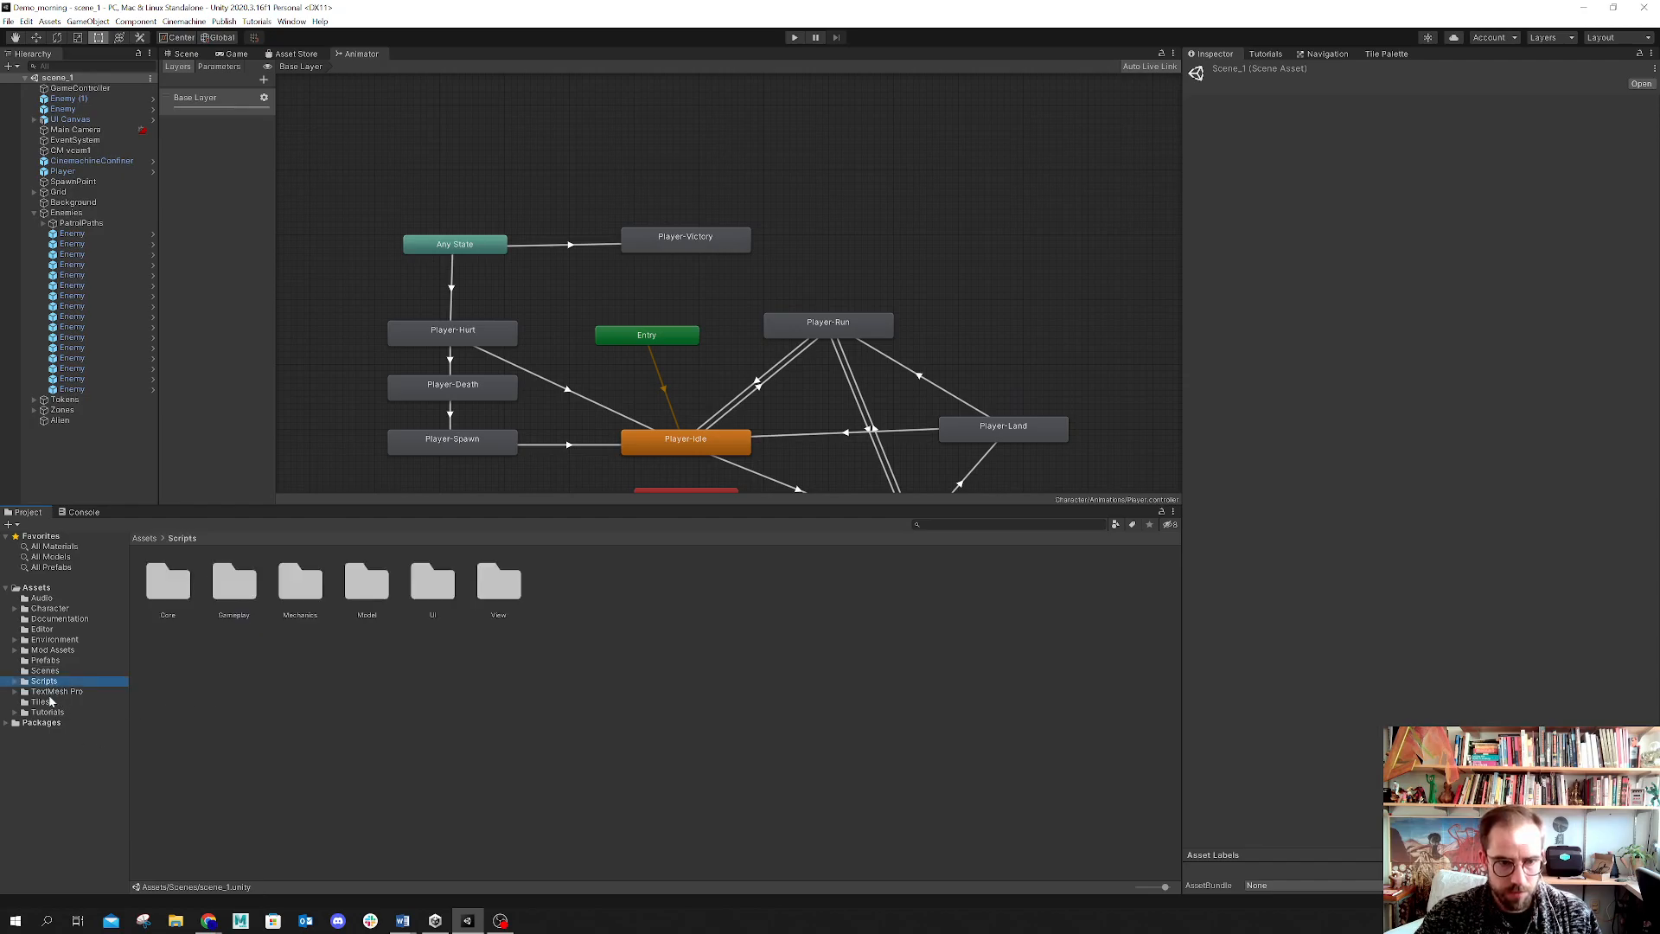
pyautogui.click(39, 692)
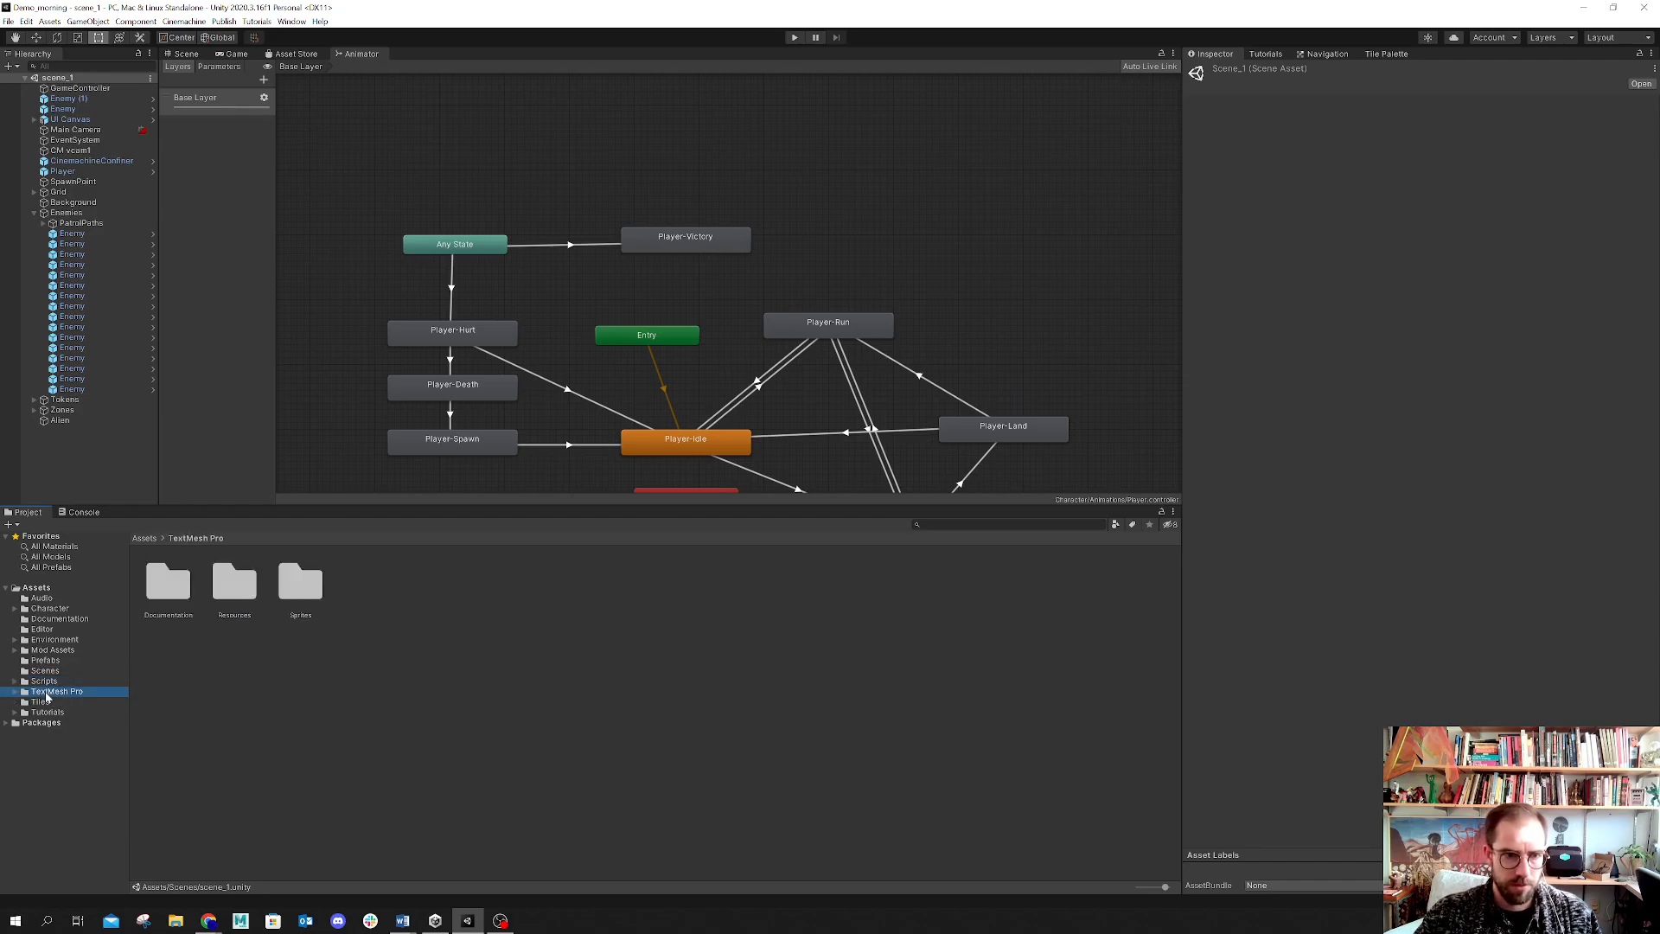
pyautogui.click(14, 693)
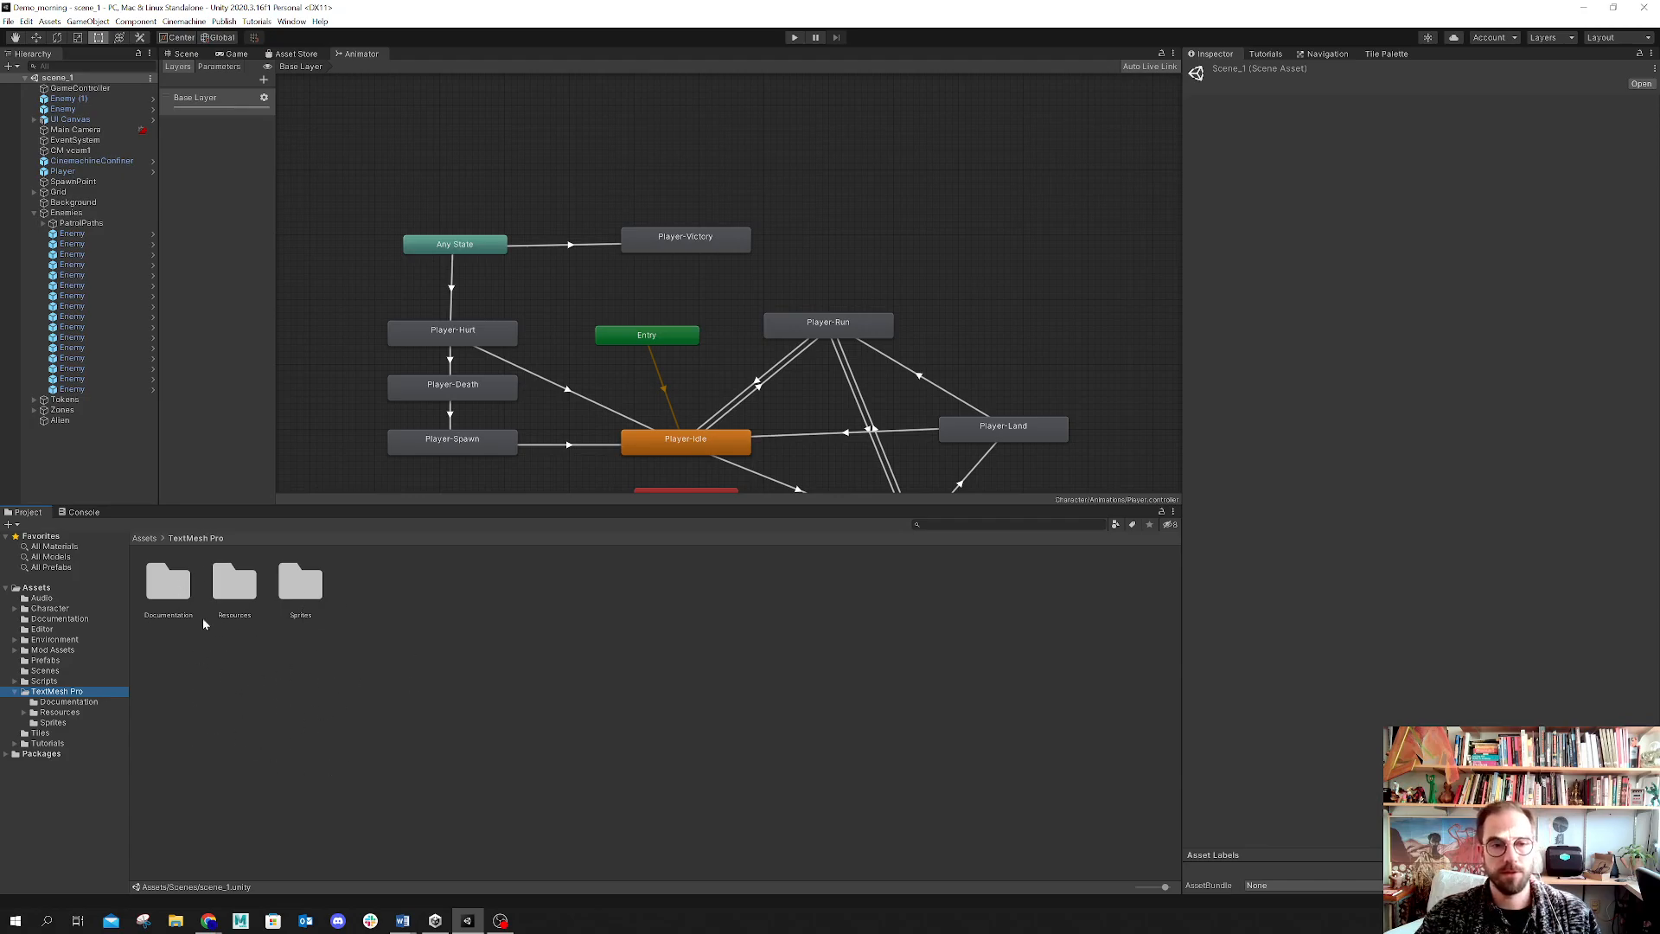
pyautogui.click(35, 743)
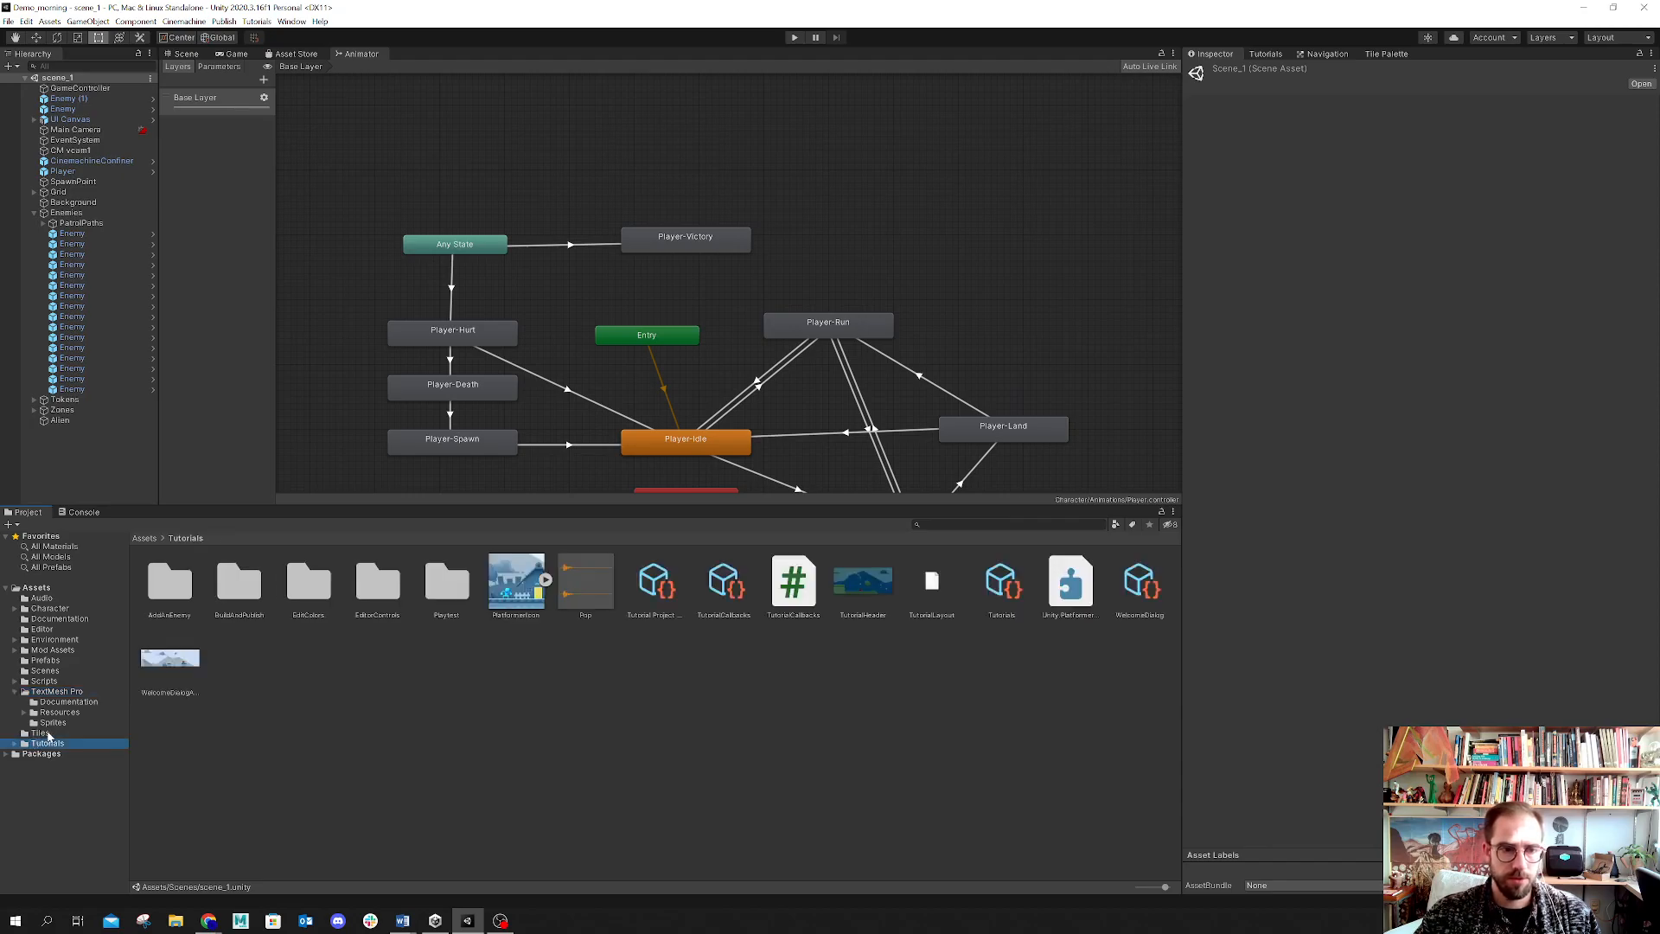
pyautogui.click(48, 735)
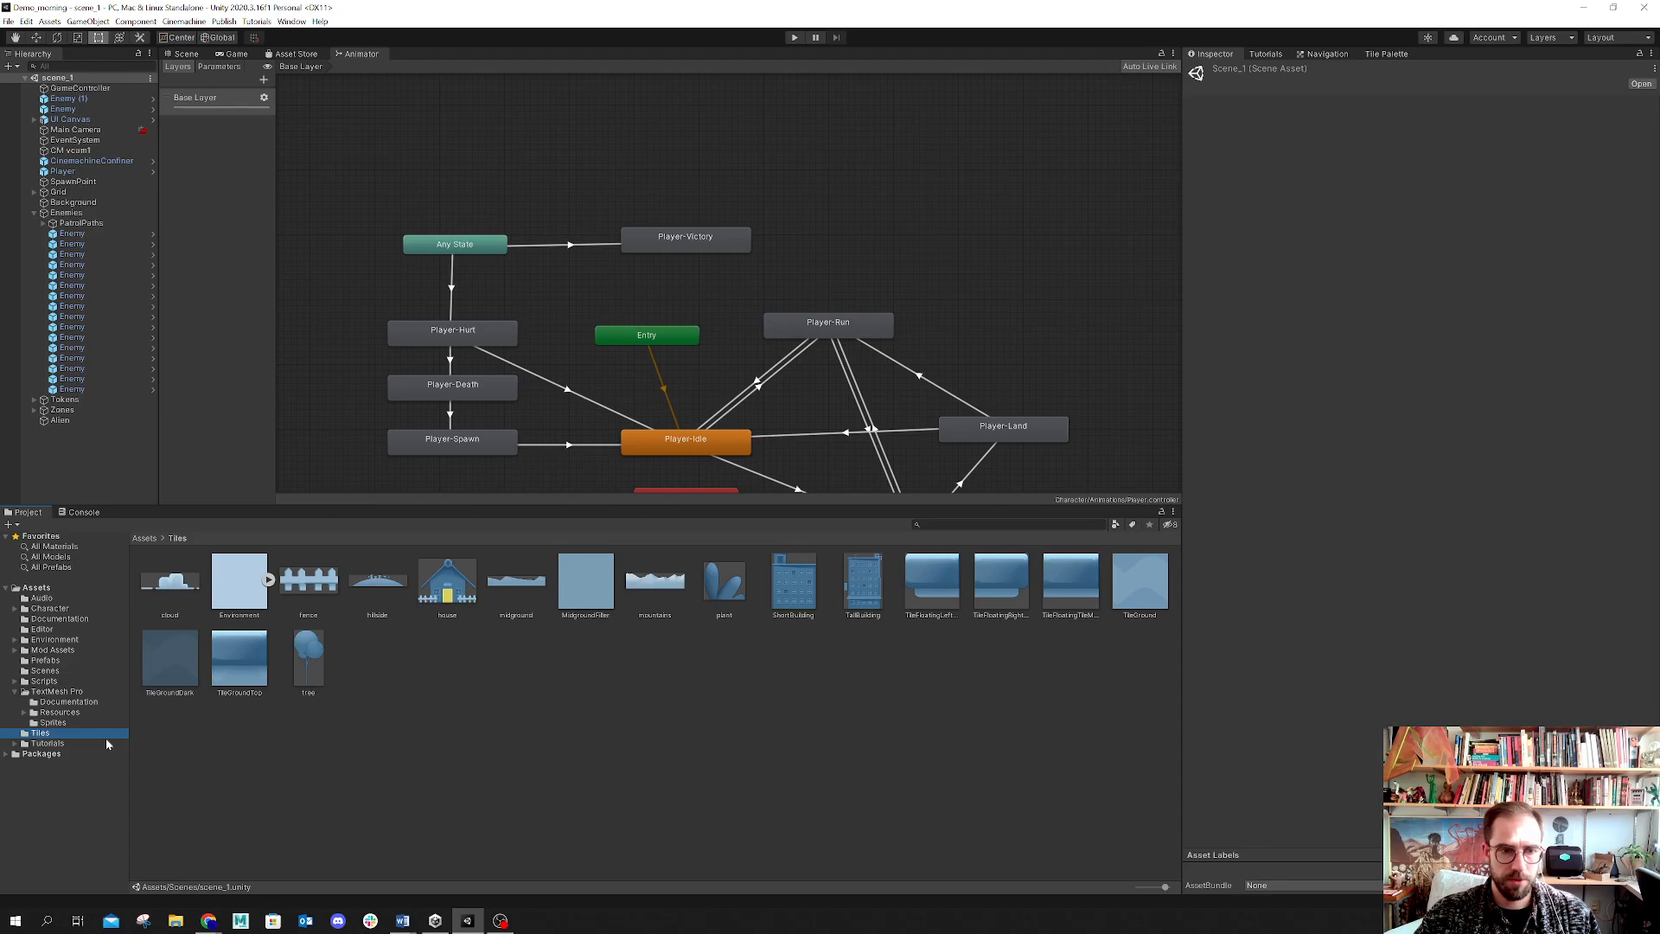
pyautogui.click(15, 693)
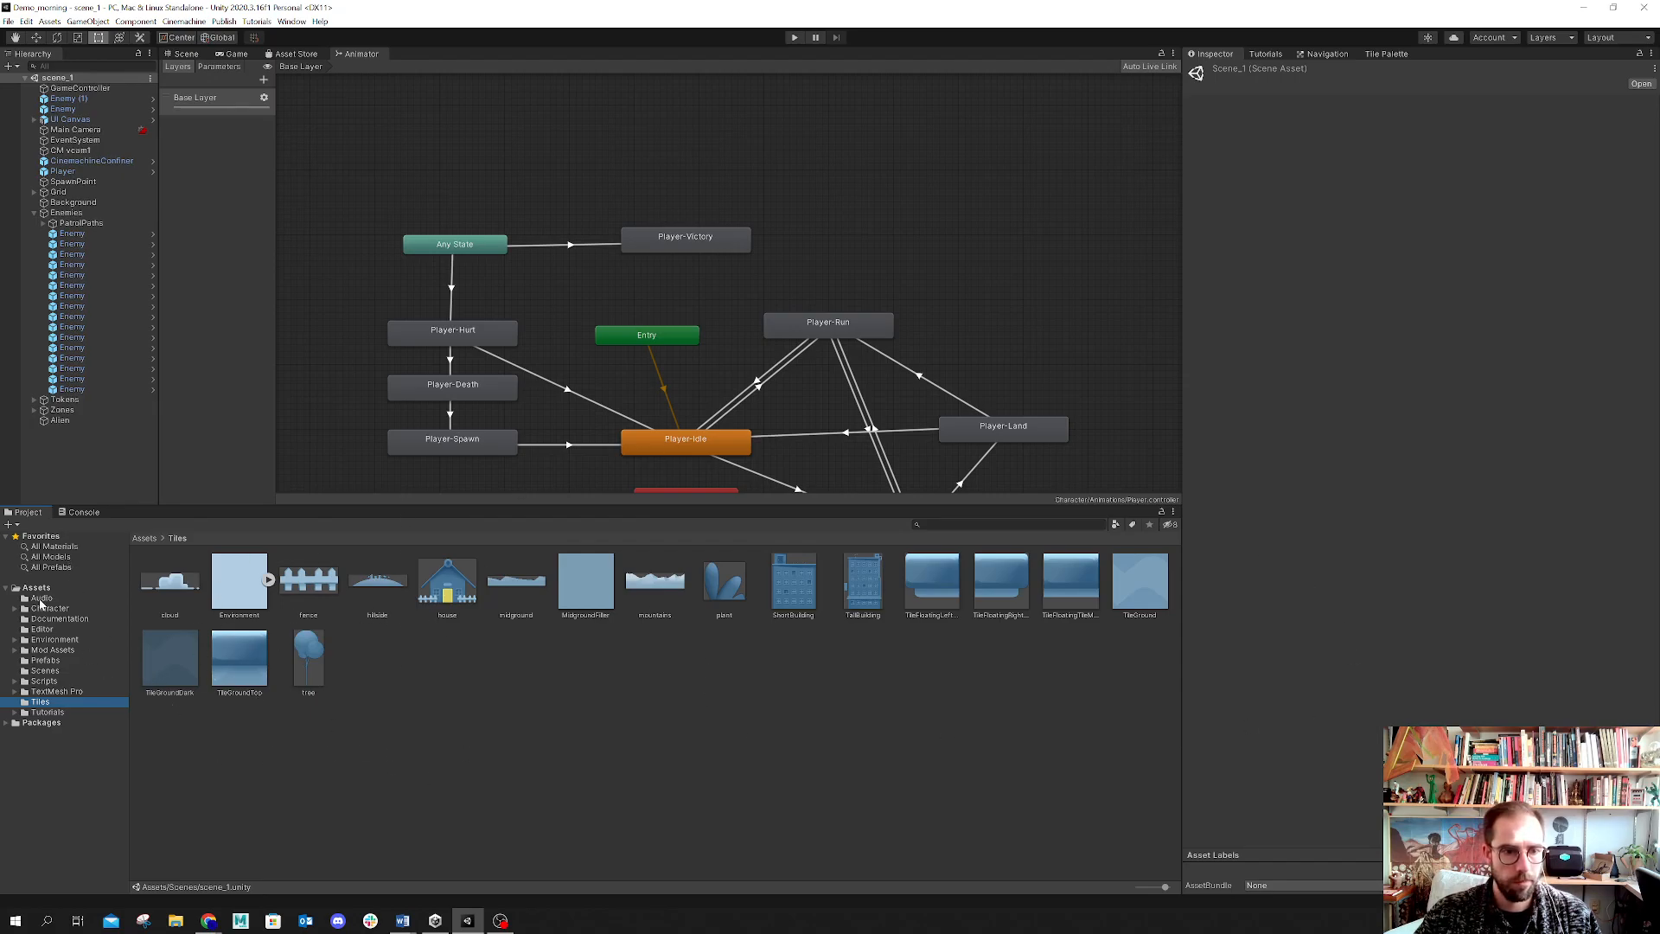
pyautogui.click(40, 609)
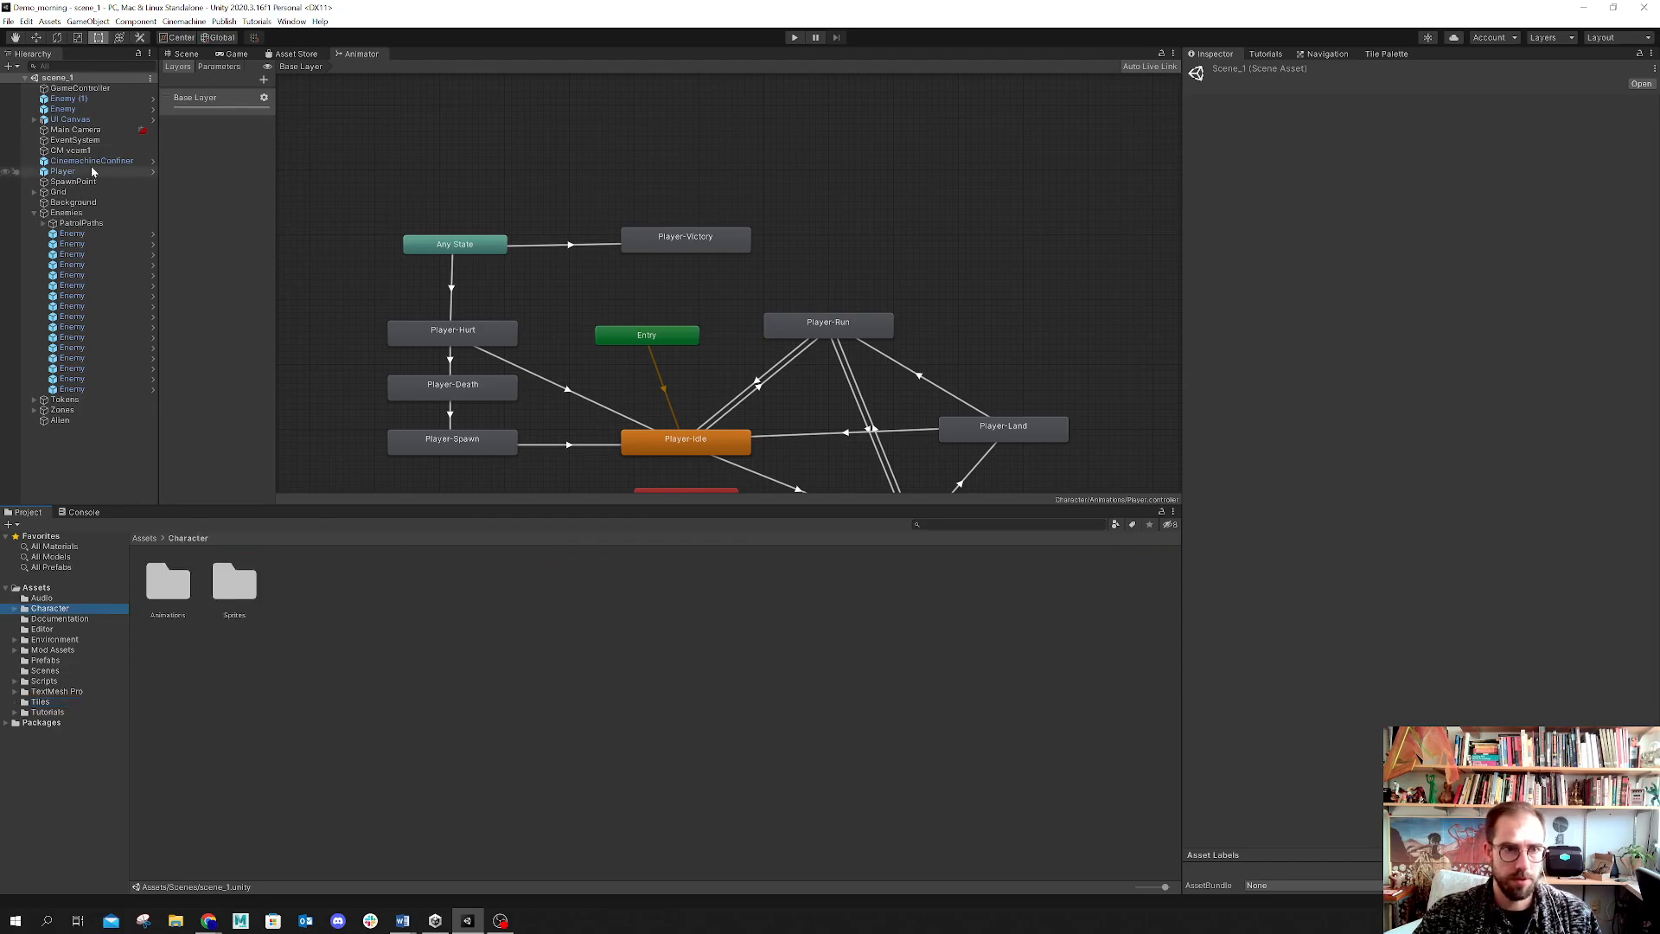
# Step: Select the Player and enlarge the Animator window by narrowing the Inspector and lowering the Project panel
pyautogui.click(58, 171)
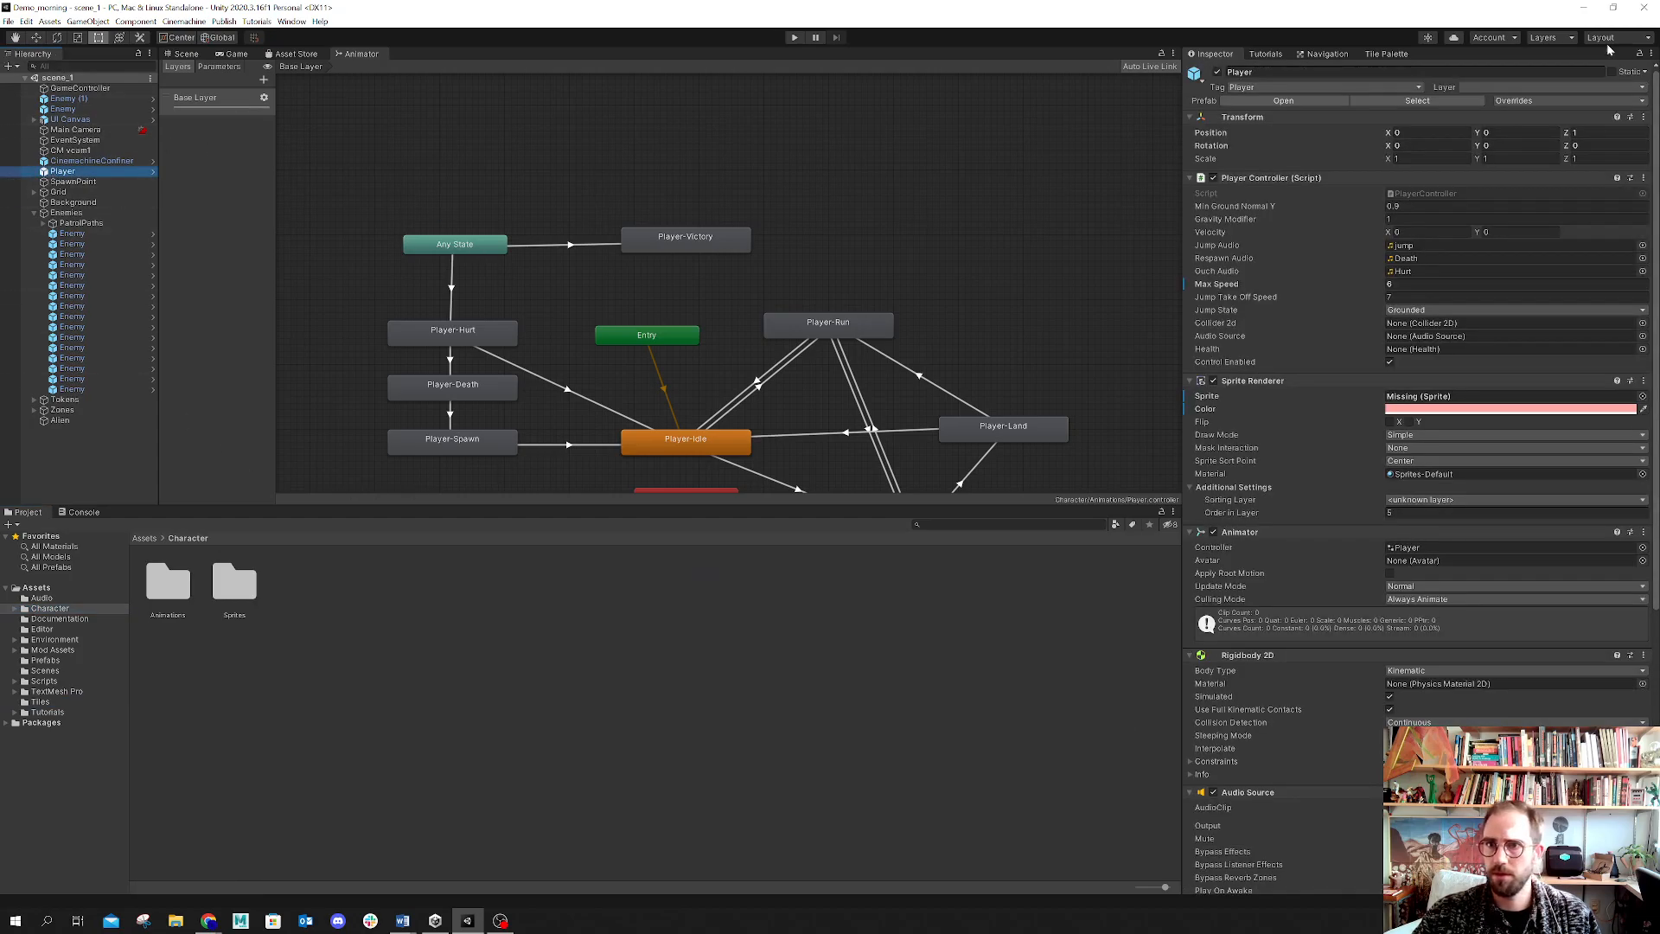
pyautogui.click(1178, 164)
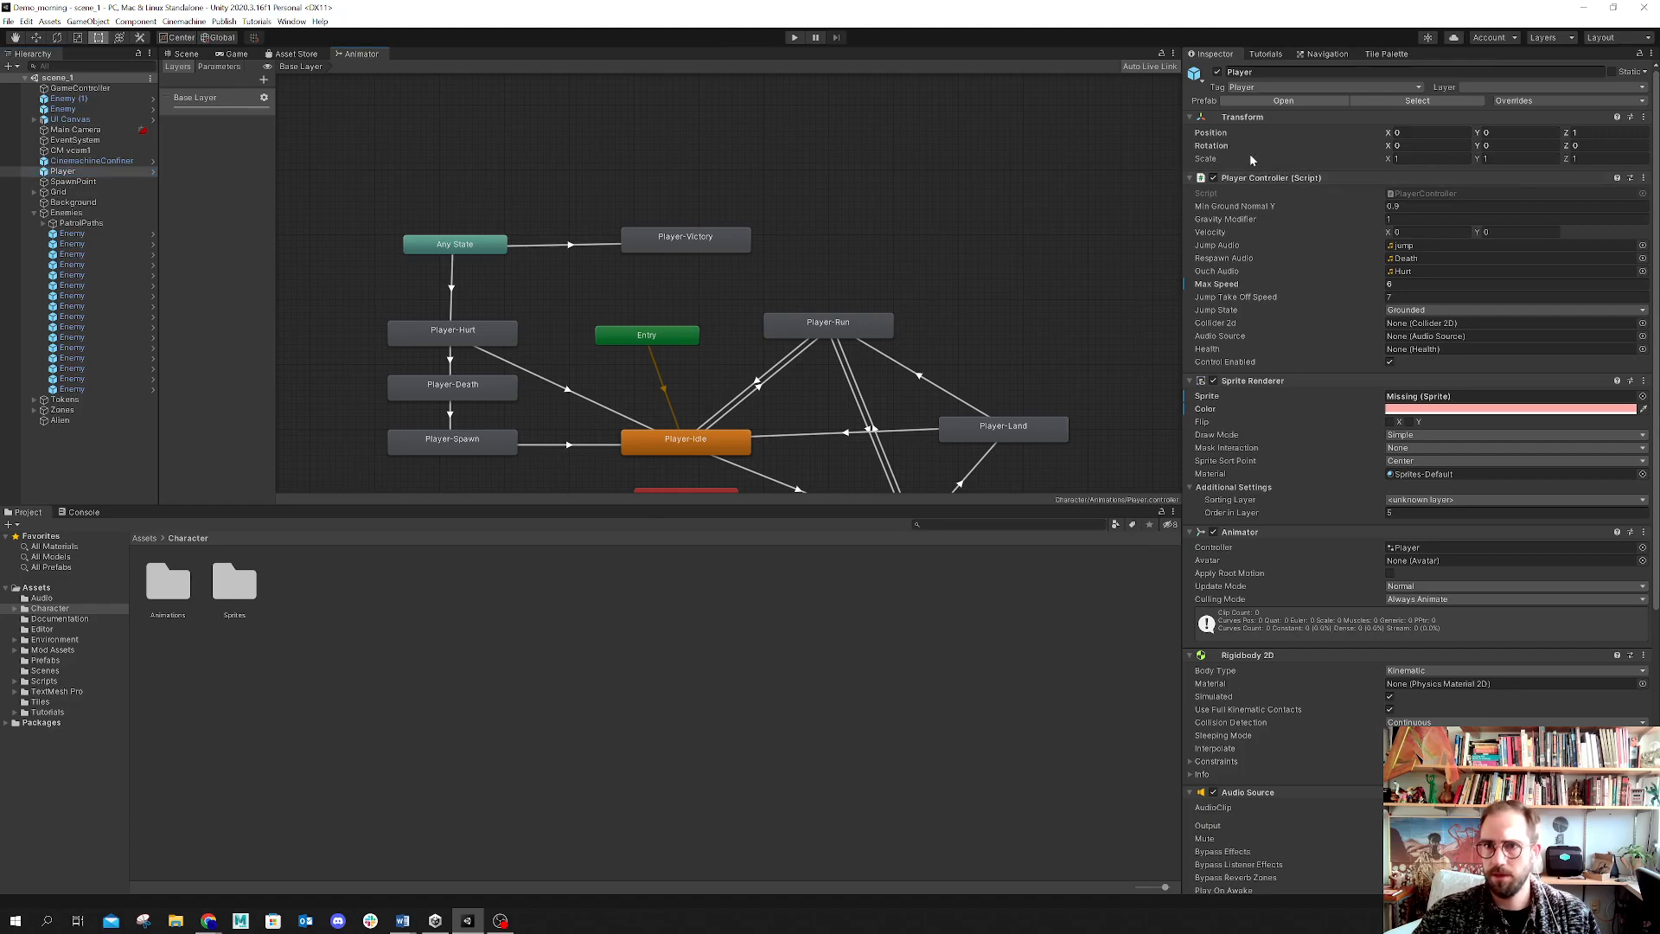
pyautogui.moveTo(1182, 158); pyautogui.dragTo(1355, 159)
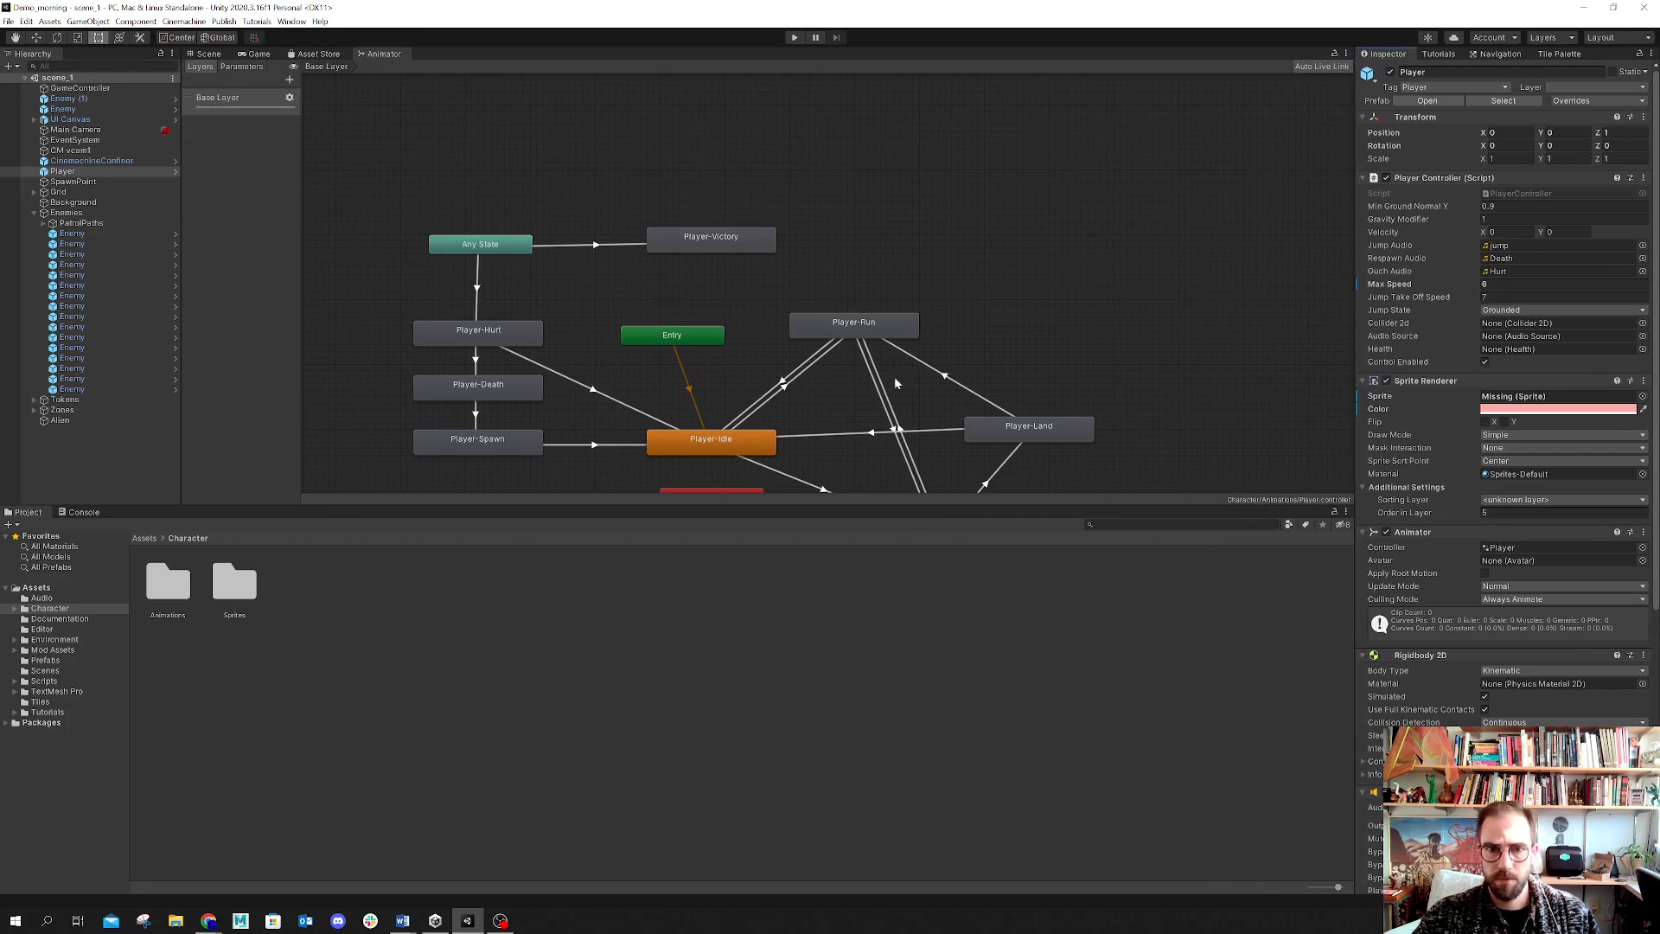
pyautogui.moveTo(765, 507); pyautogui.dragTo(767, 665)
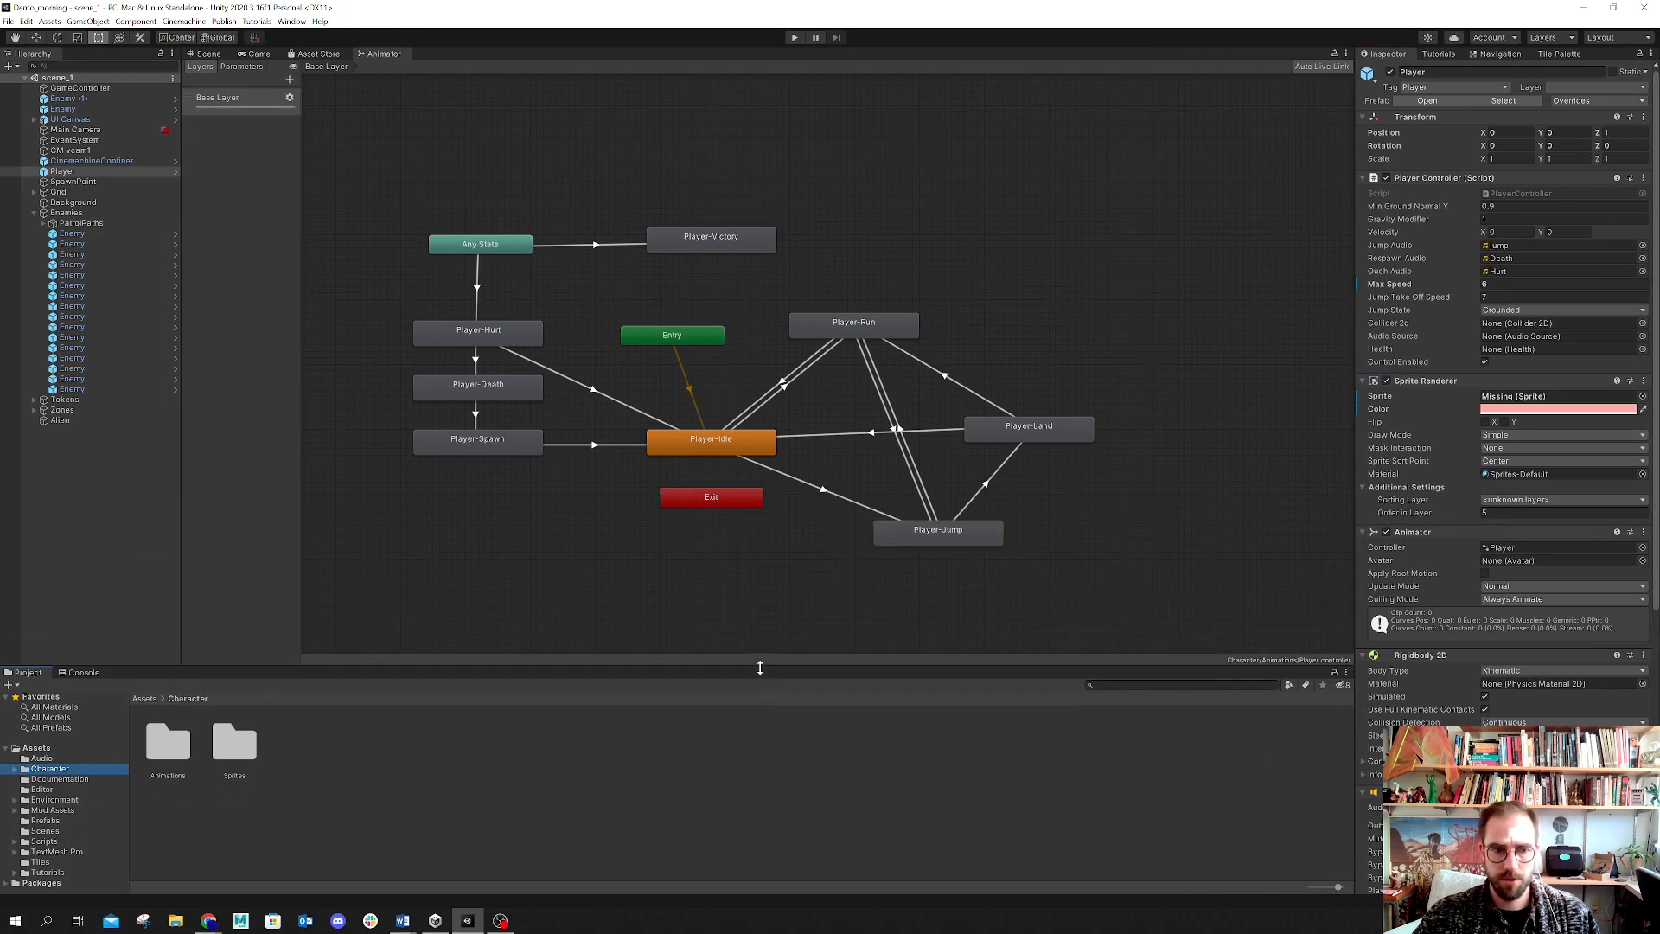
# Step: Open the Character Animations and Sprites folders and collapse the Enemies group in the hierarchy
pyautogui.doubleClick(154, 743)
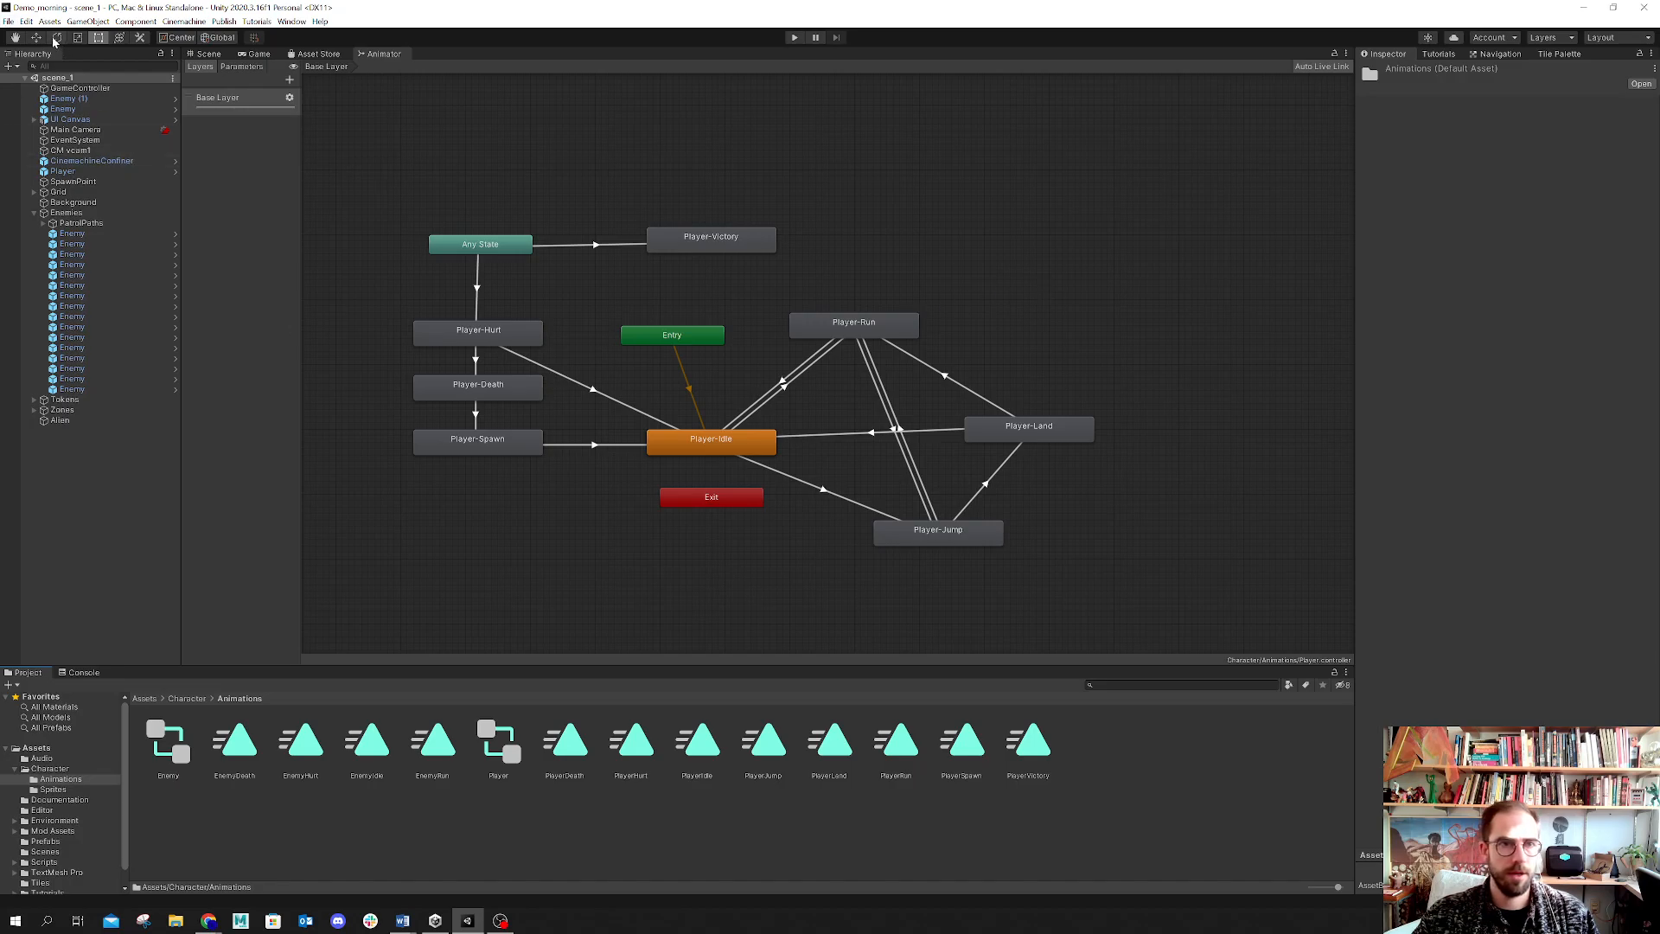
pyautogui.click(34, 213)
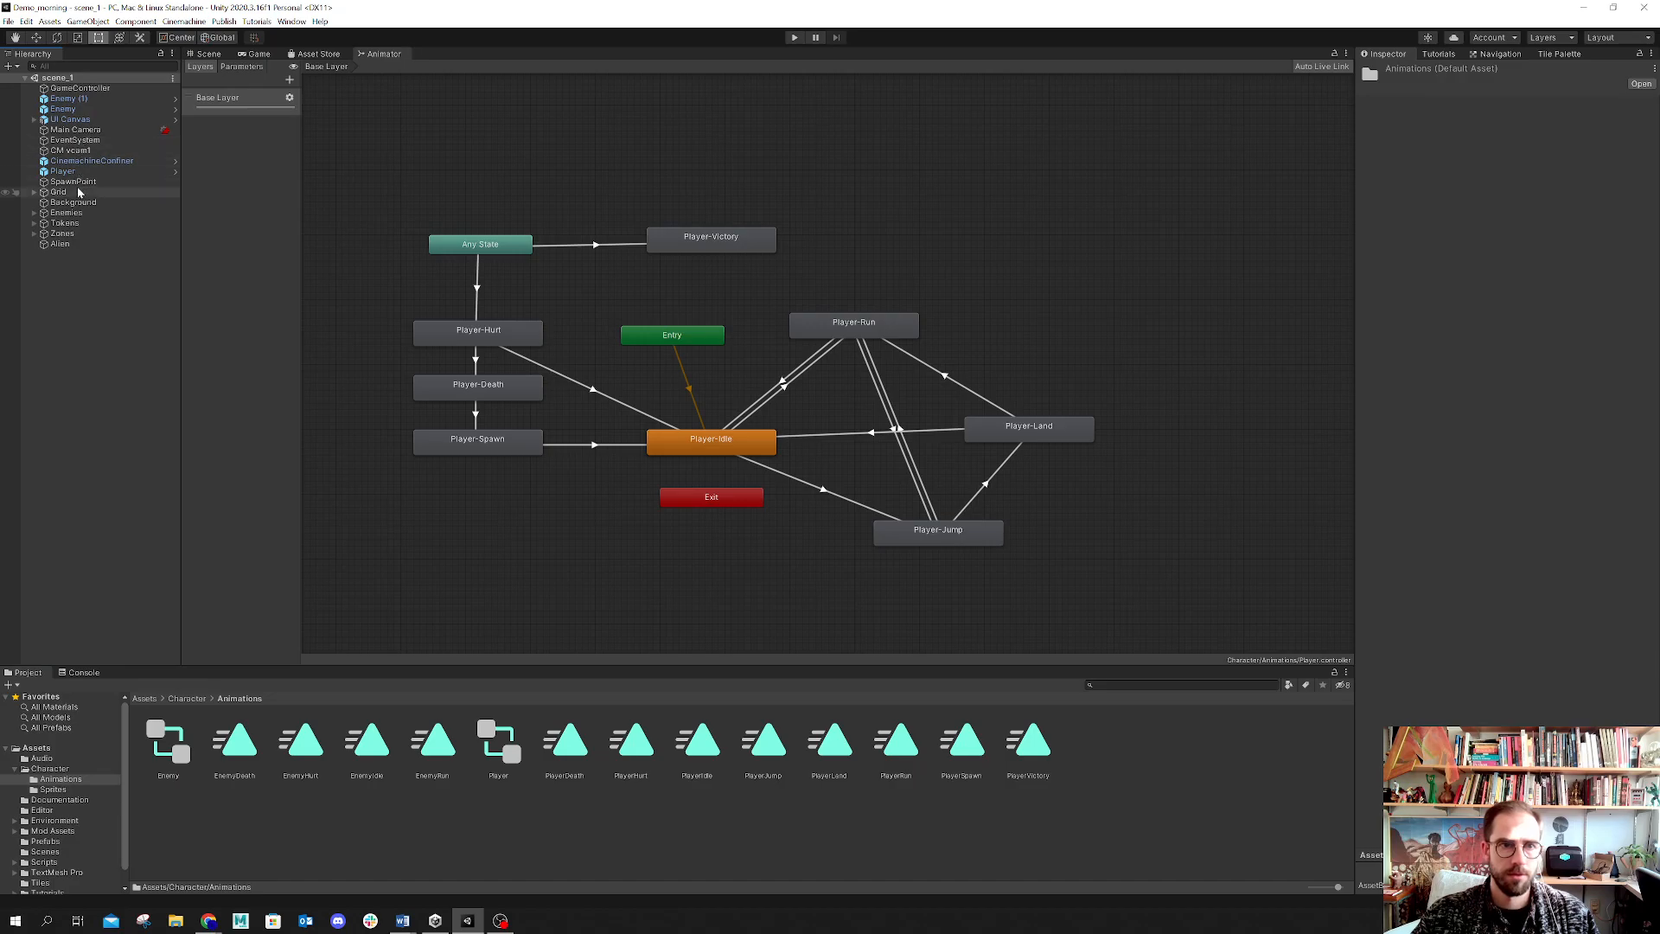
pyautogui.click(60, 788)
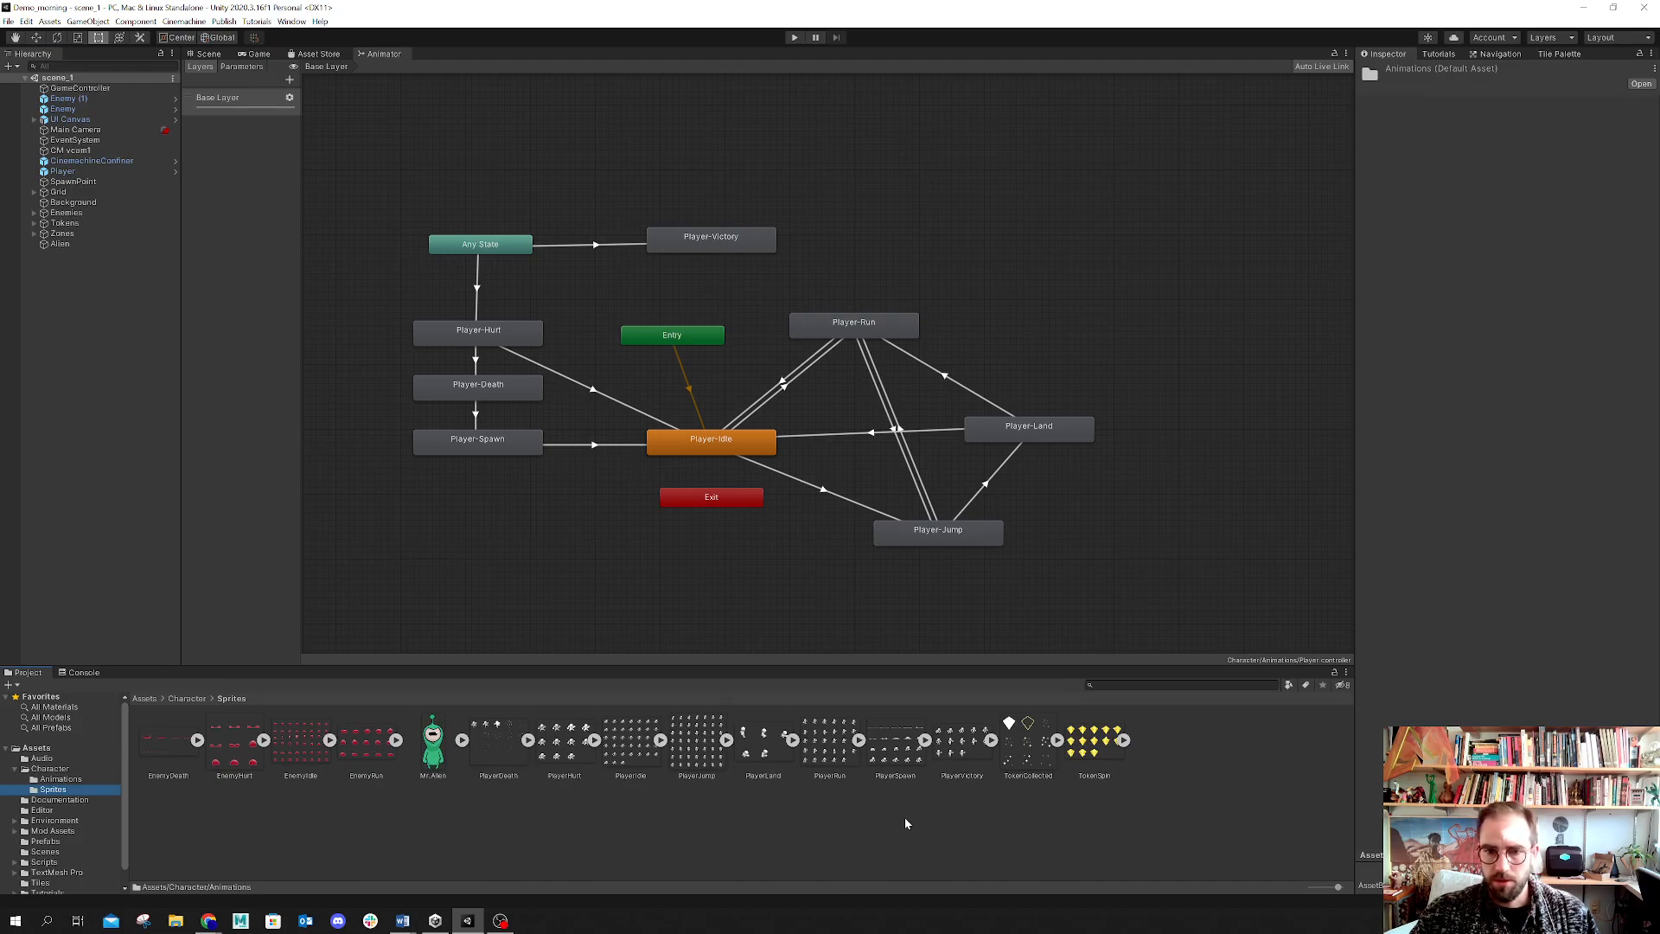
# Step: Open File Explorer and navigate to Documents > 119 > LectureVideos > Morning class
pyautogui.click(175, 920)
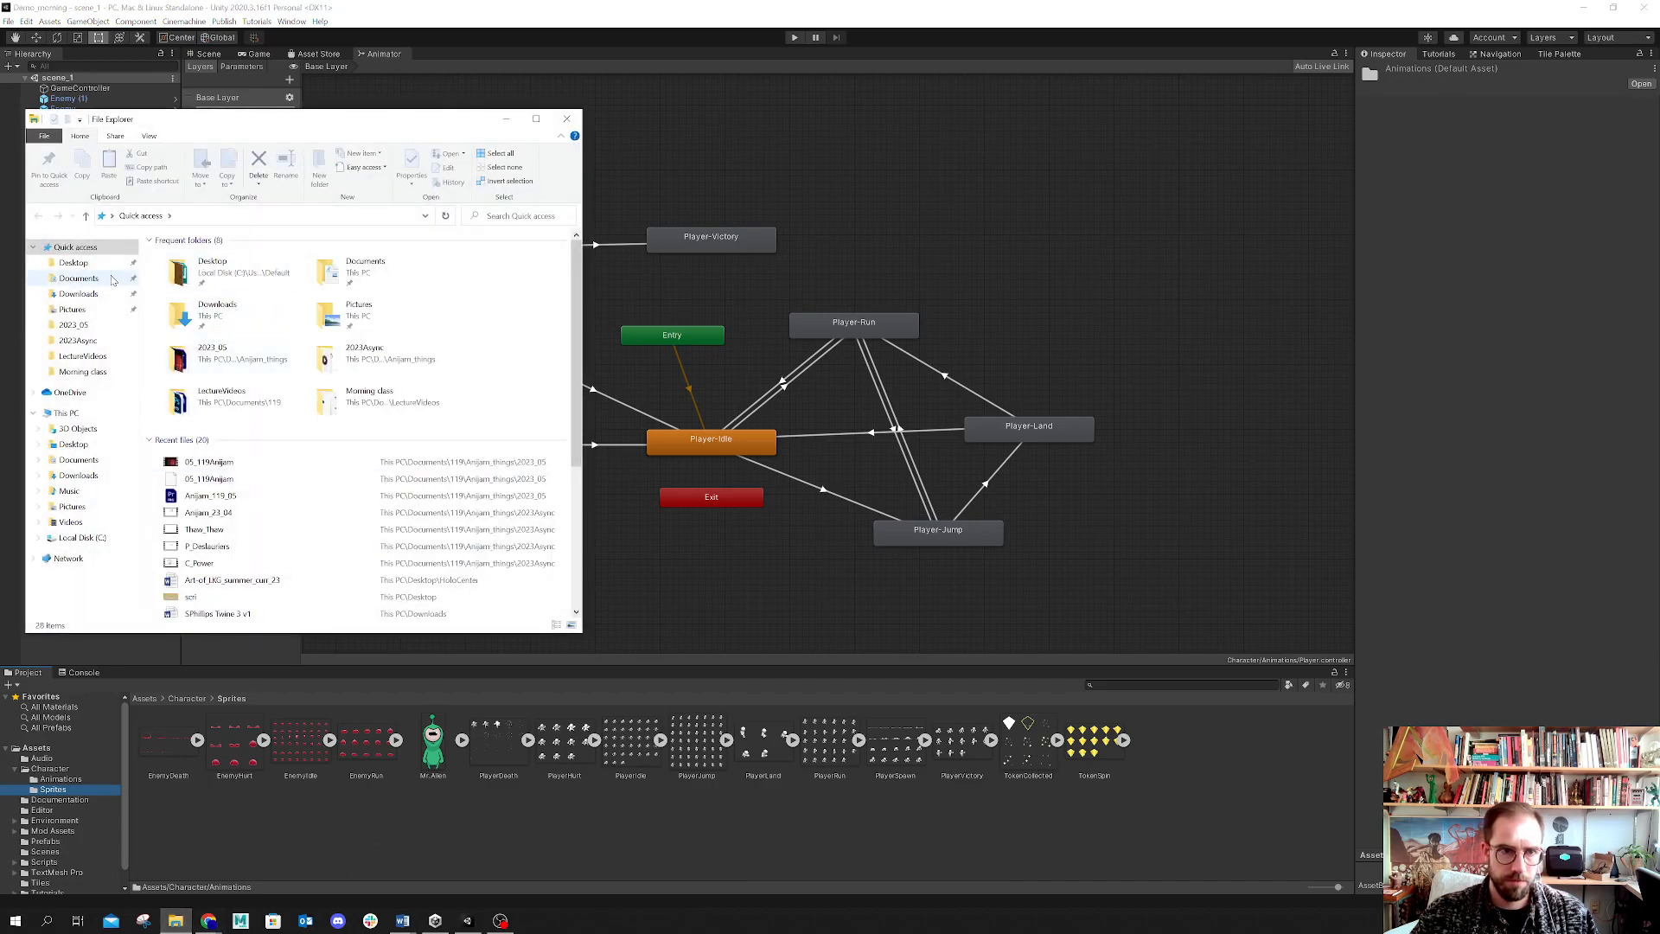
pyautogui.click(103, 277)
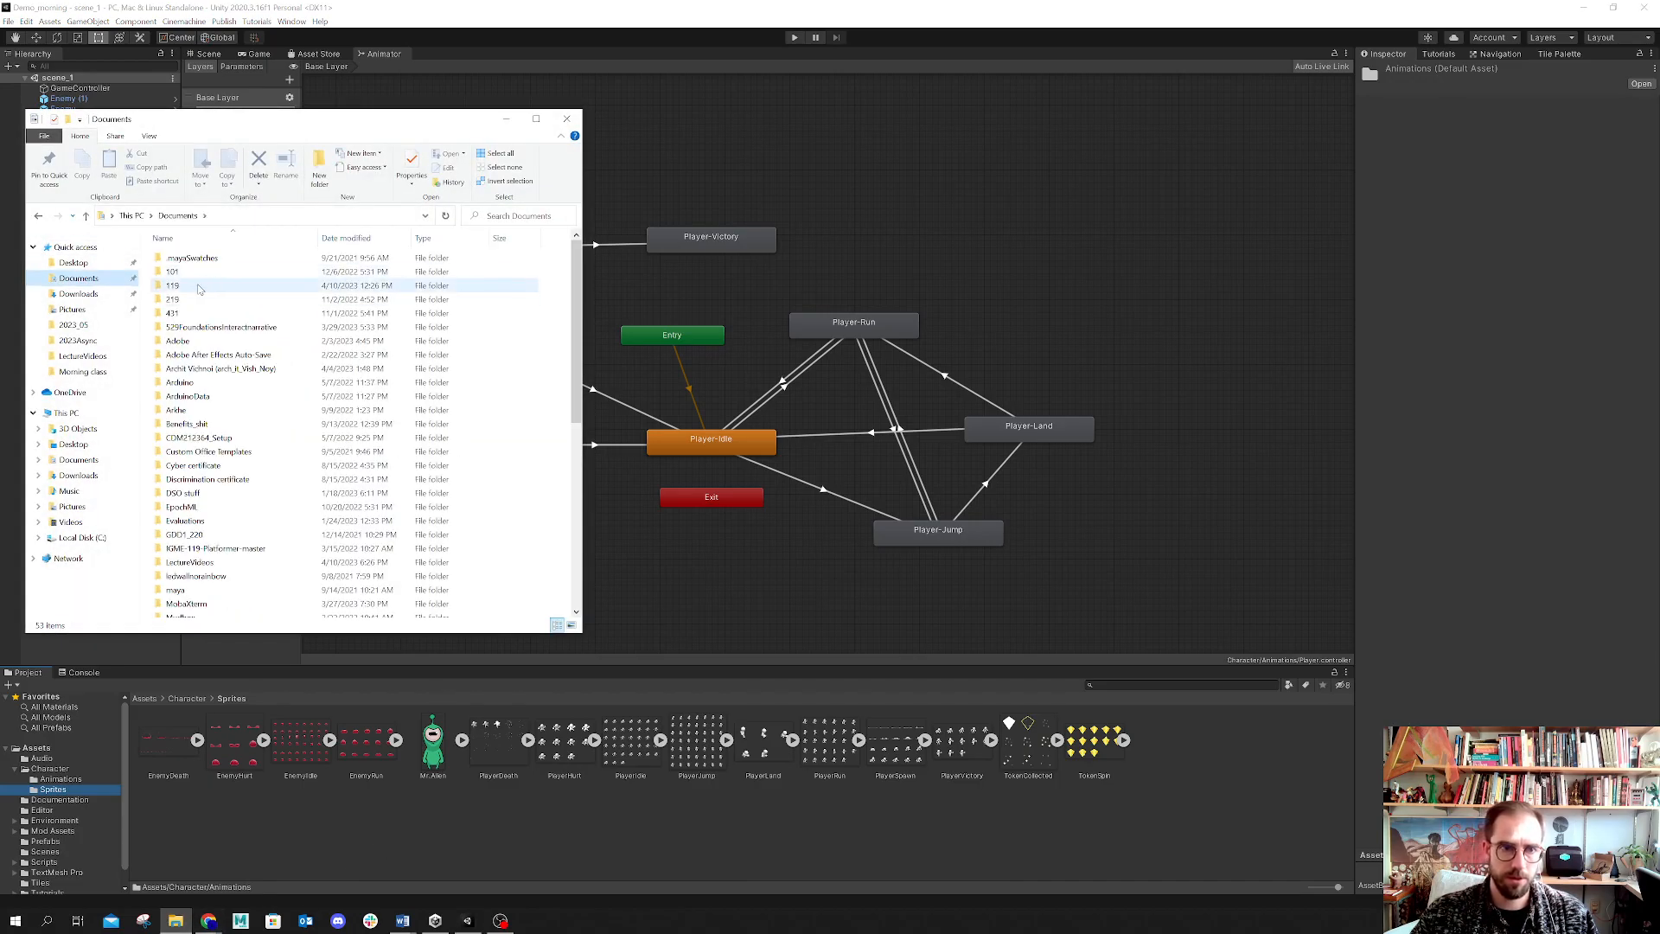
pyautogui.doubleClick(197, 287)
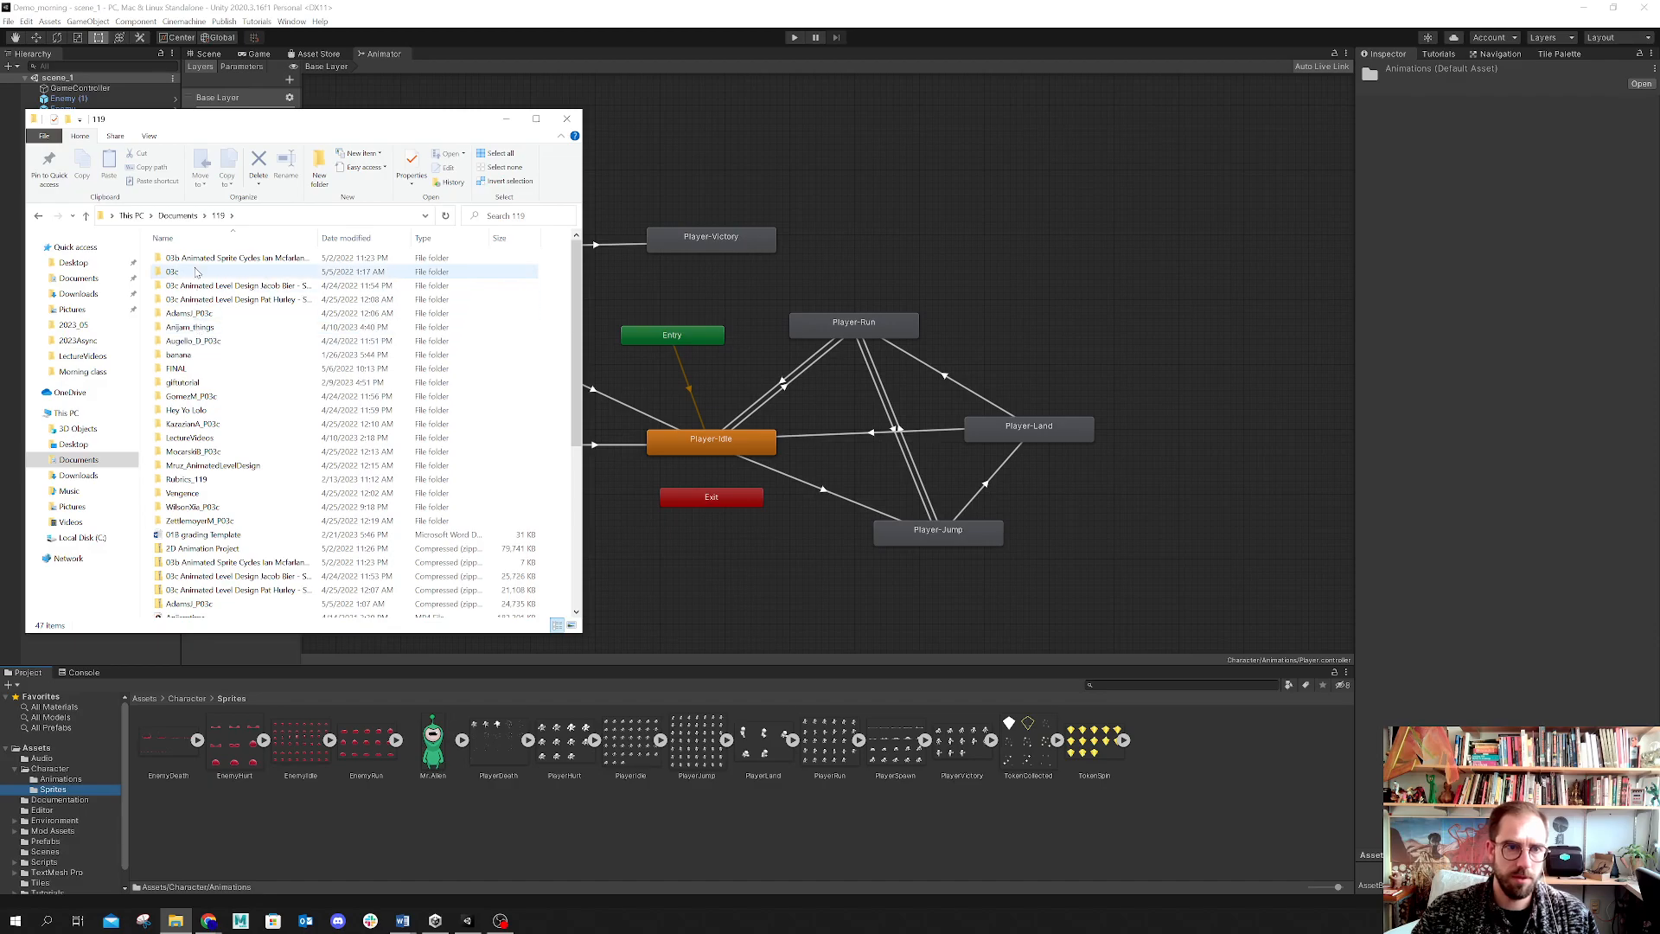
pyautogui.doubleClick(198, 437)
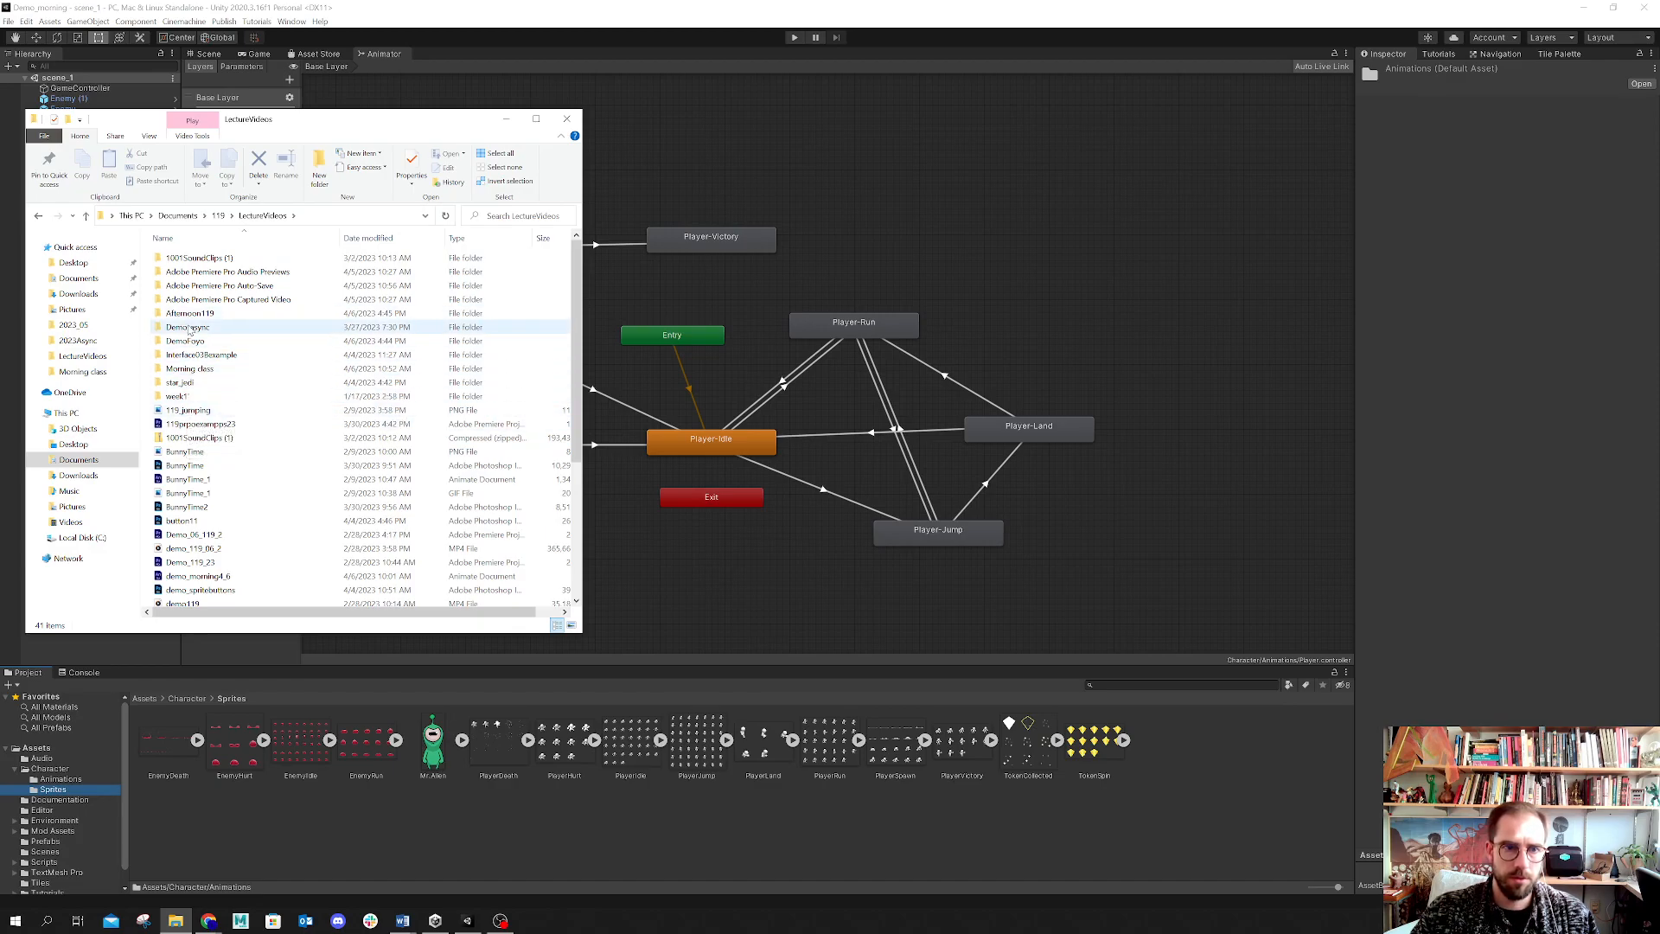
pyautogui.doubleClick(188, 370)
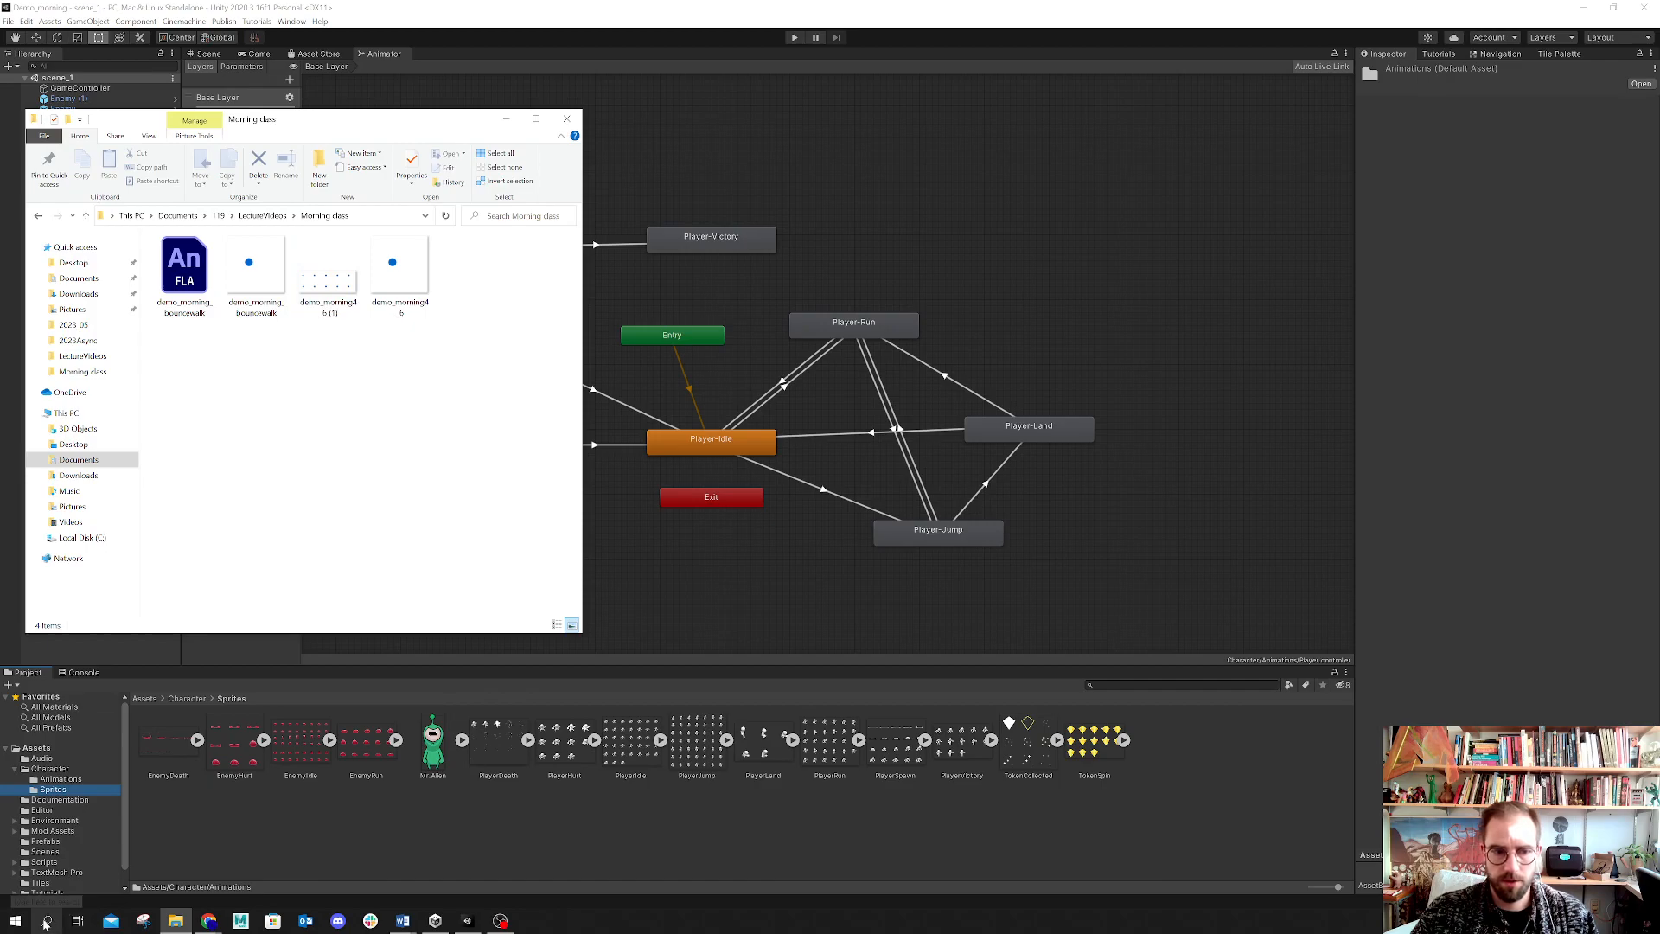
# Step: Preview the demo_morning4_5 GIF and close the viewer
pyautogui.click(404, 278)
pyautogui.doubleClick(404, 278)
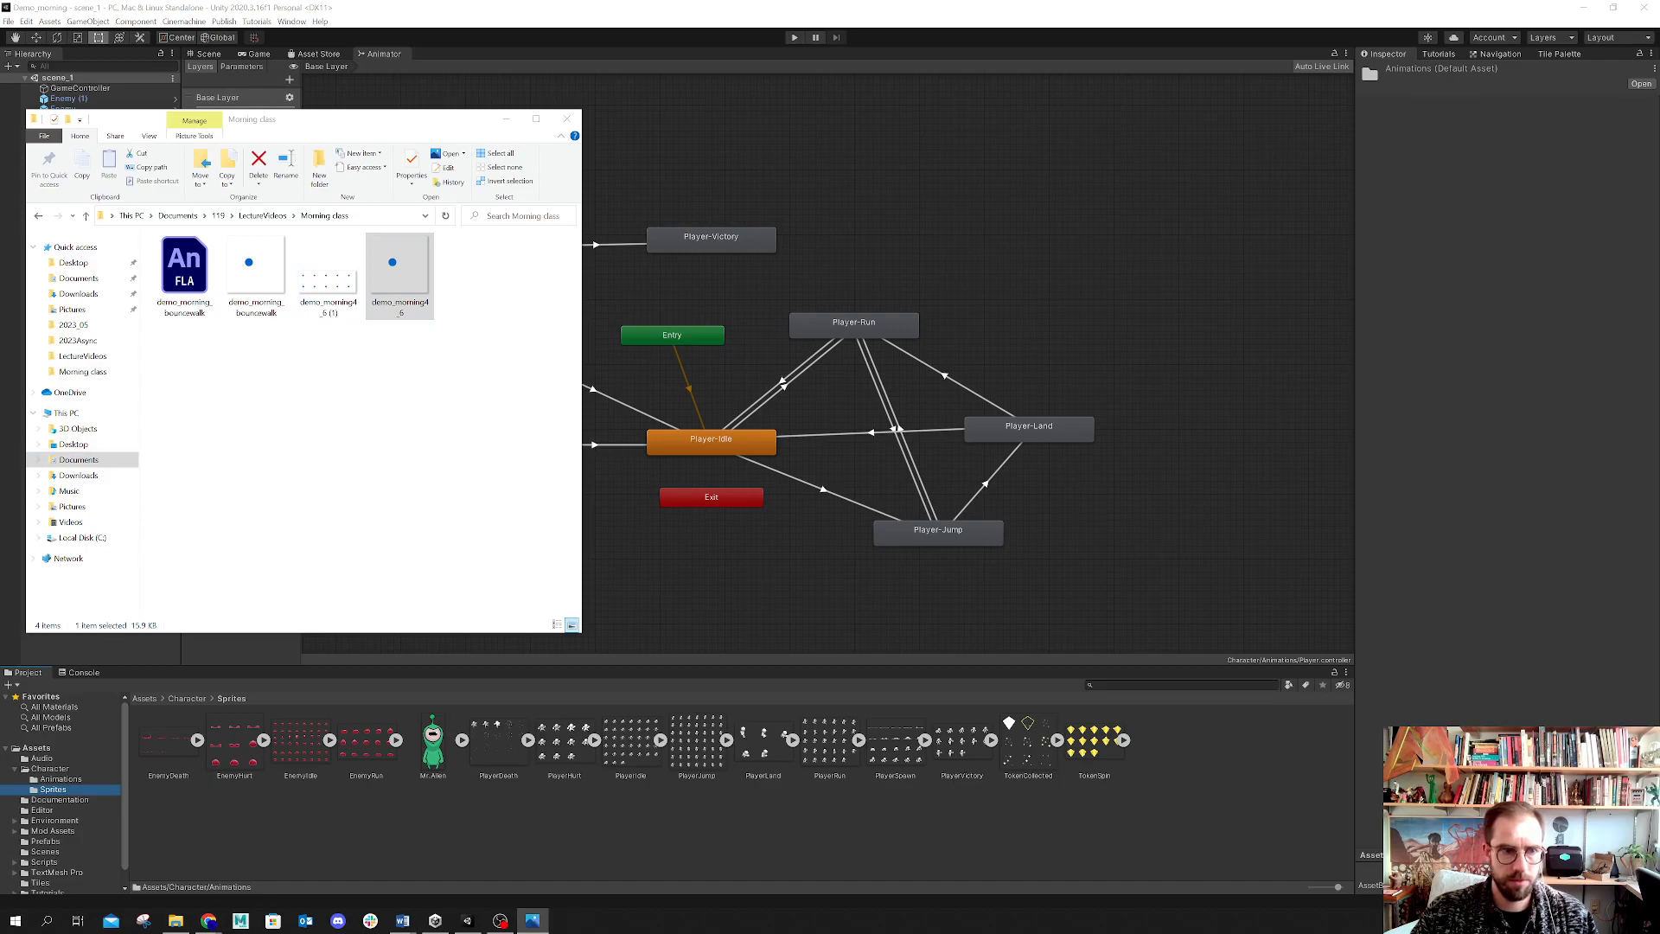
pyautogui.press('Return')
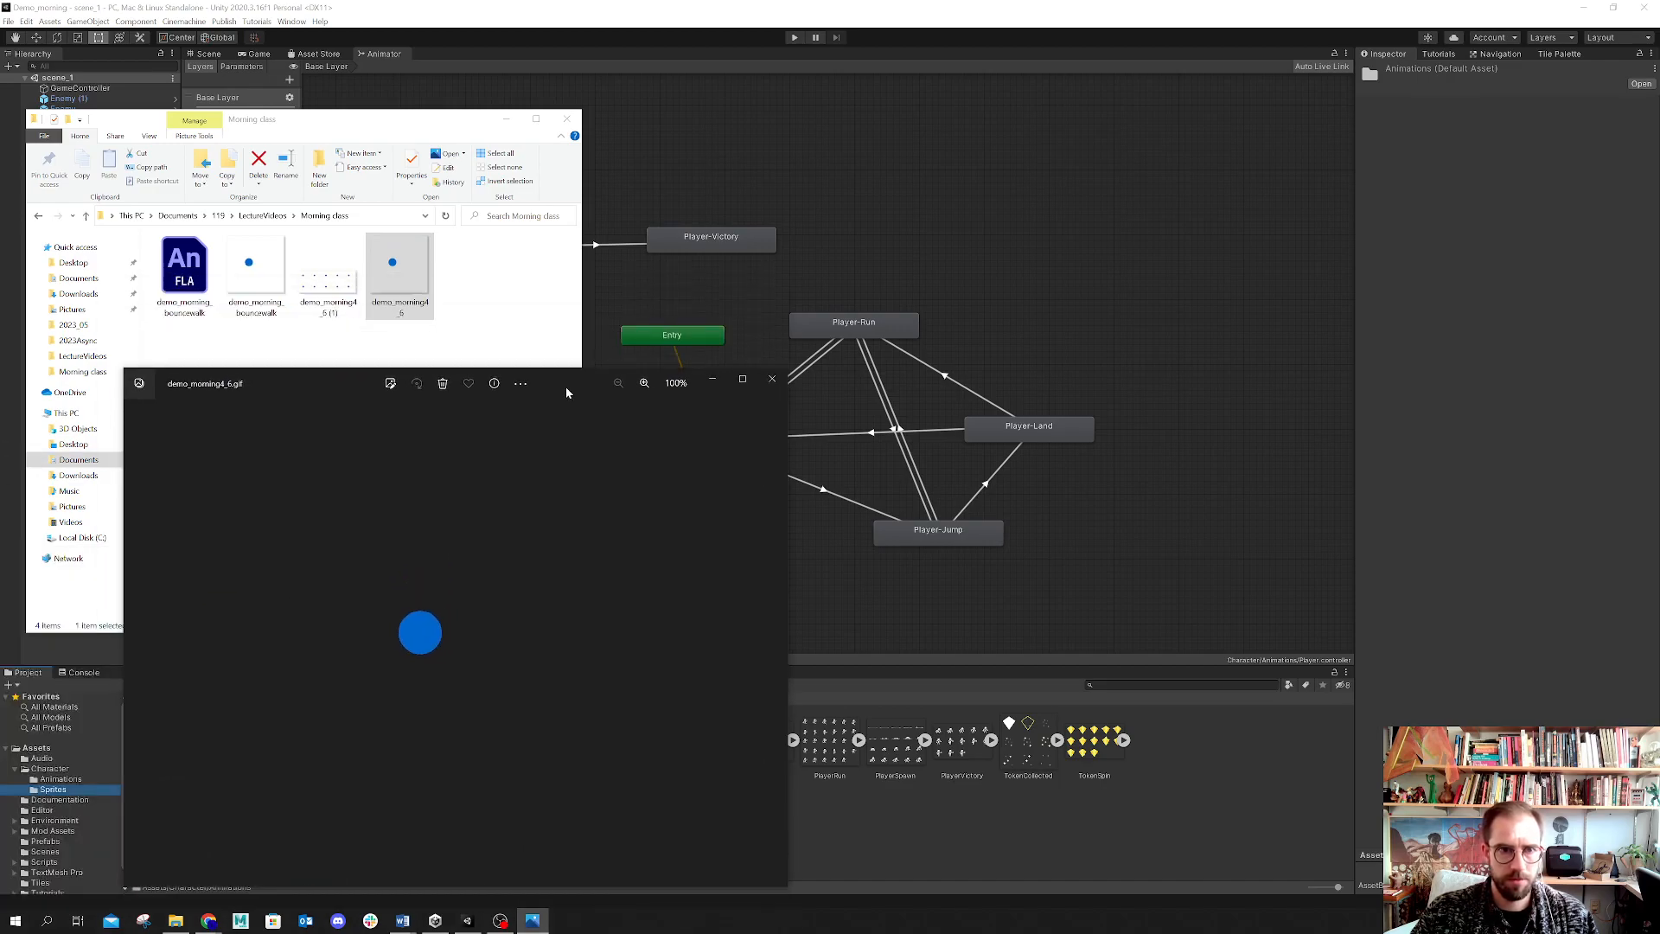
pyautogui.click(772, 379)
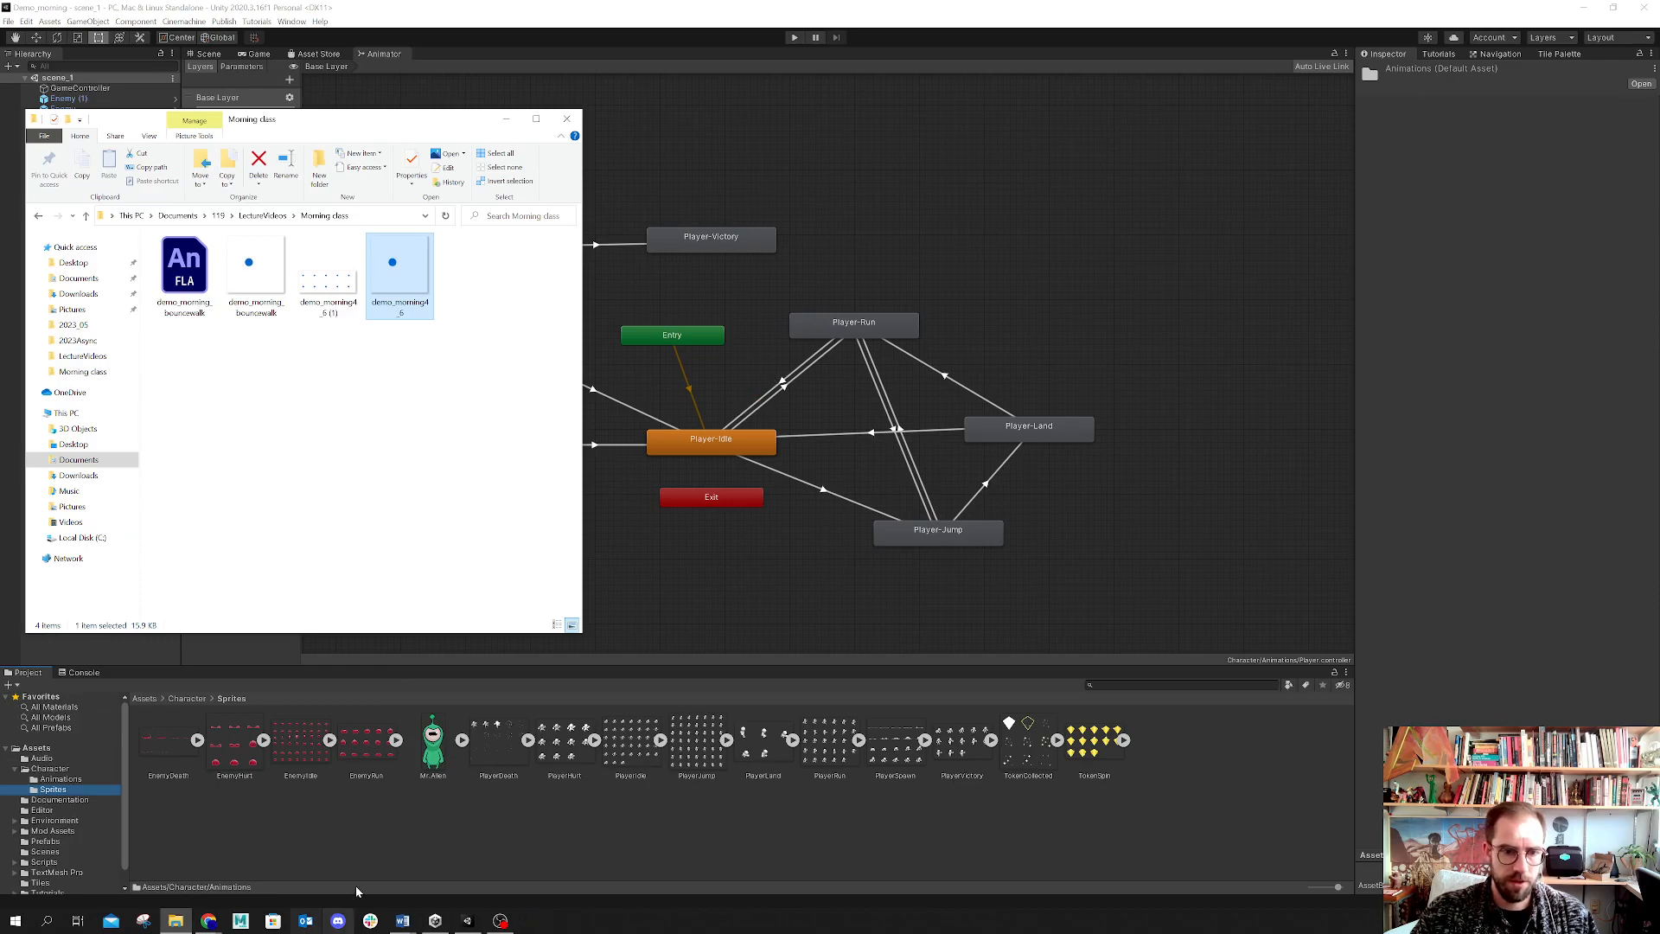
# Step: Reopen the demo_morning4_5 GIF and move its viewer window beside the Animator
pyautogui.click(210, 922)
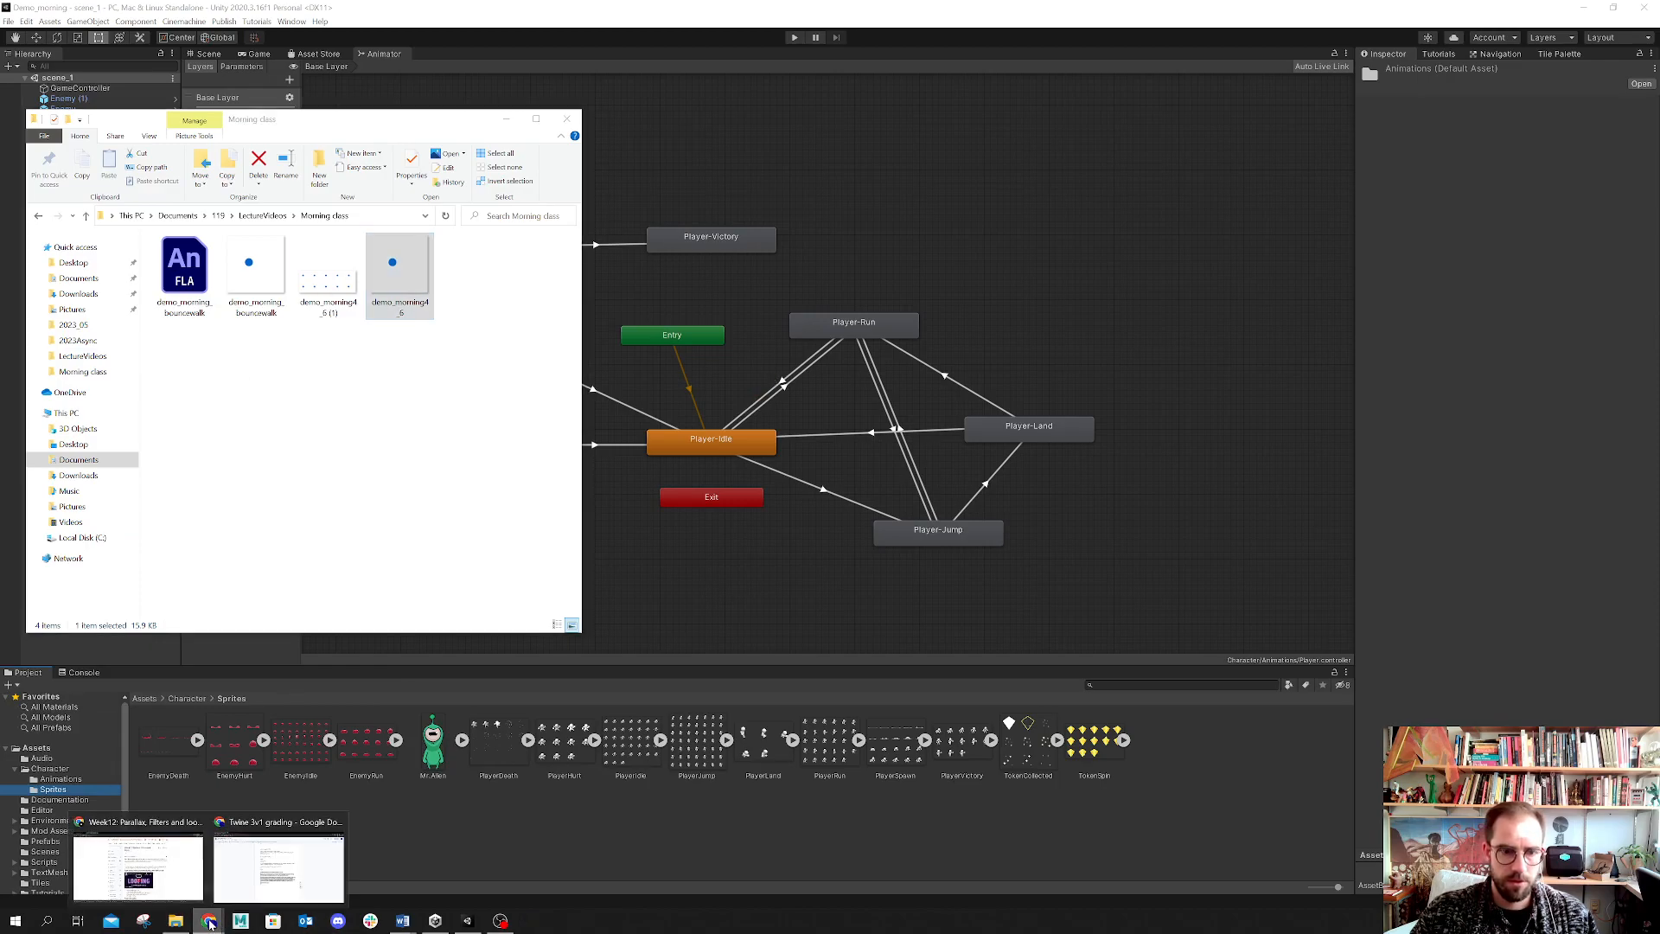
pyautogui.doubleClick(401, 273)
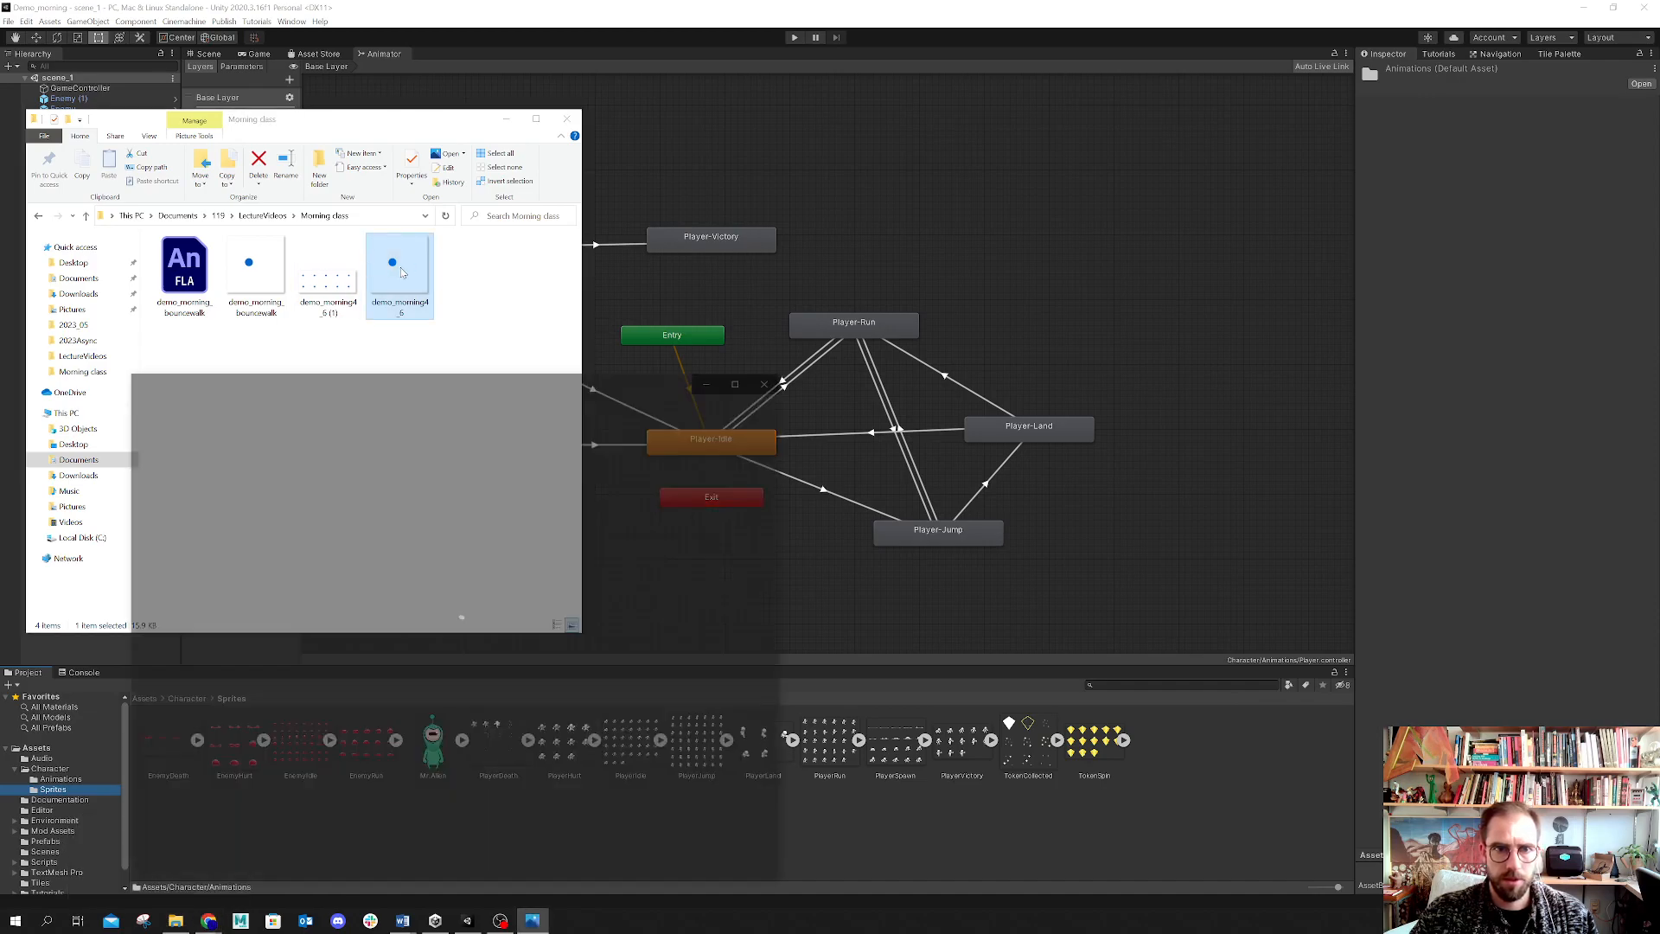
pyautogui.moveTo(329, 391); pyautogui.dragTo(228, 152)
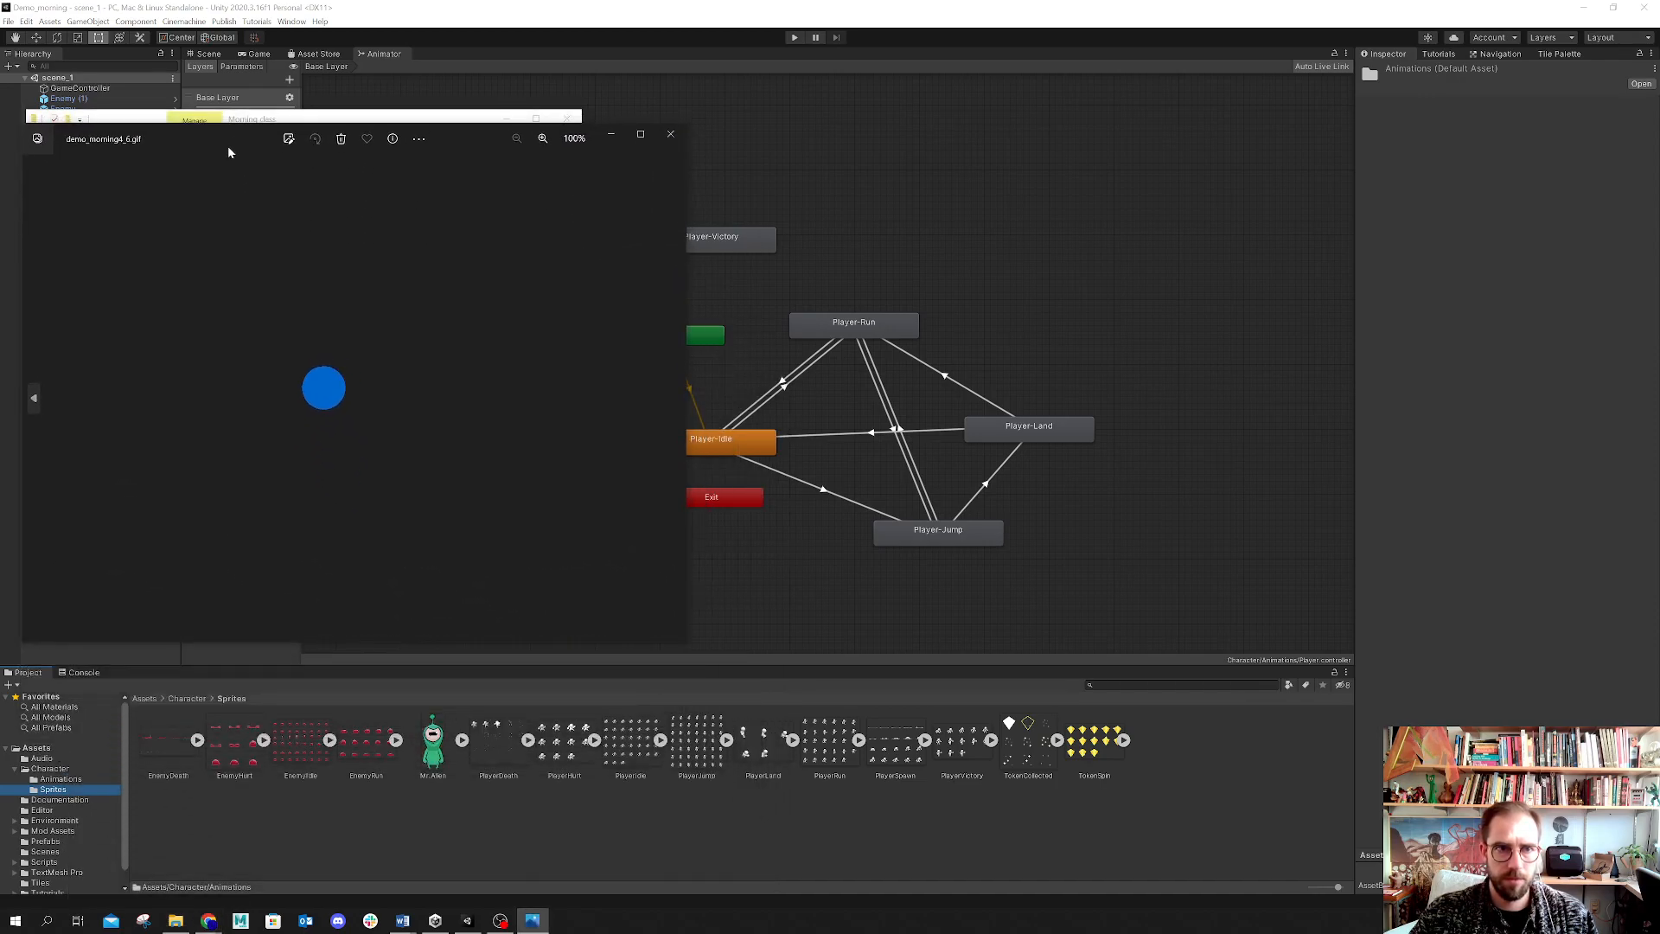
# Step: Switch to the Twine 3v1 grading document in Chrome
pyautogui.click(202, 923)
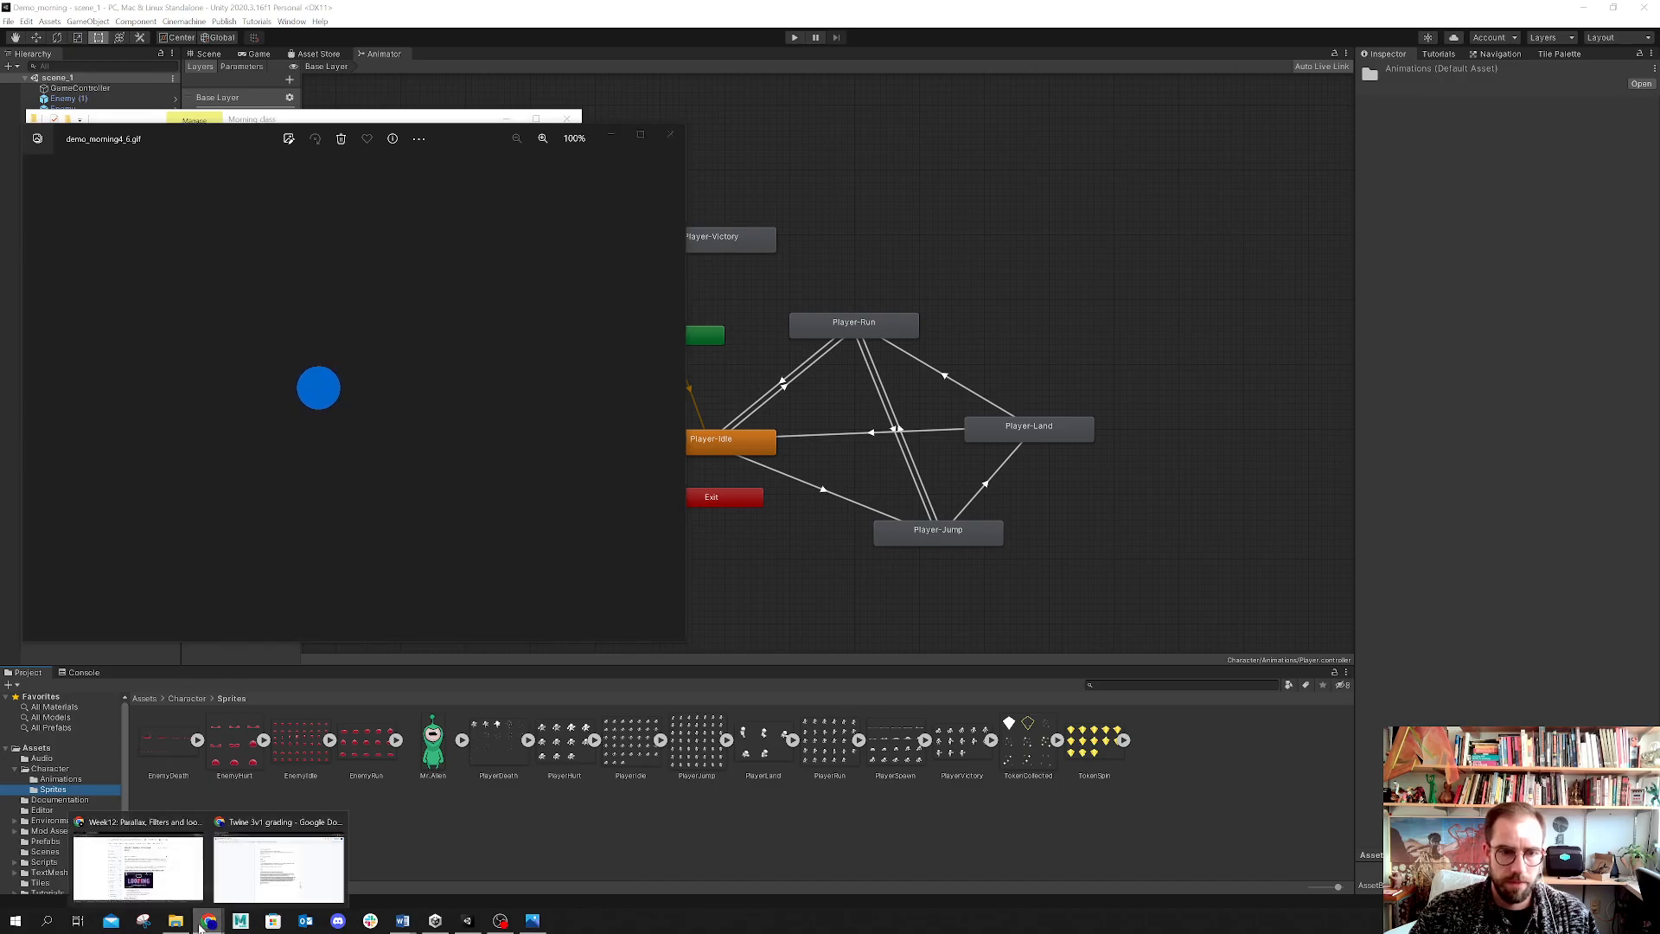
pyautogui.click(251, 826)
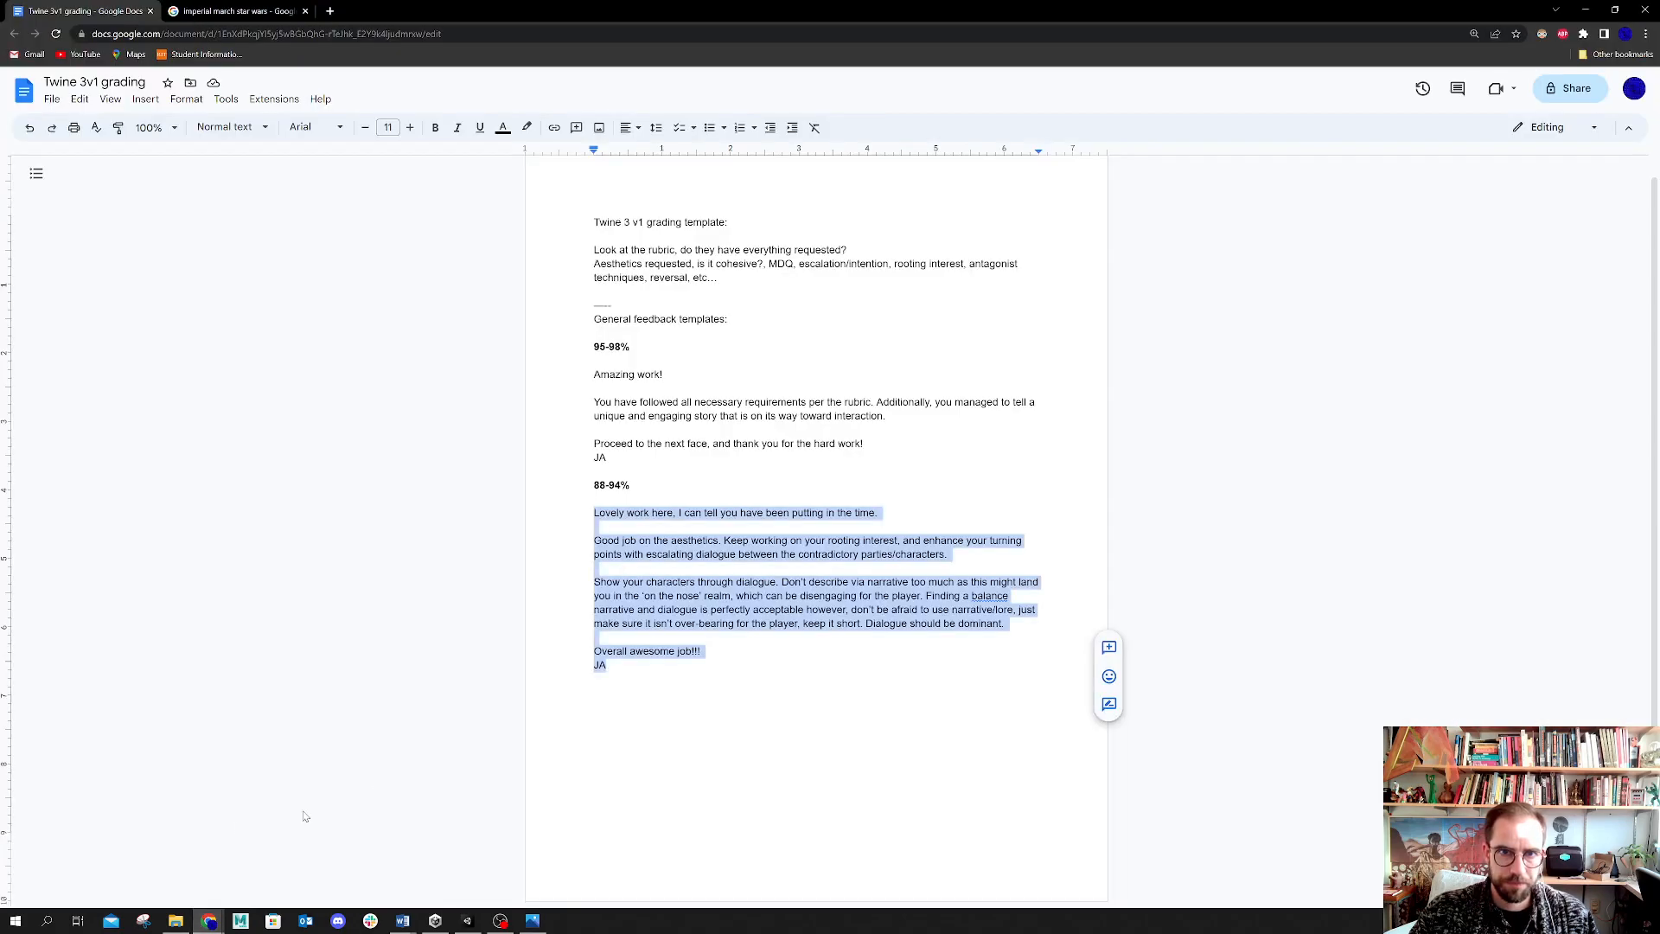
# Step: Open Piskel in a new browser tab and start creating a new sprite
pyautogui.click(329, 10)
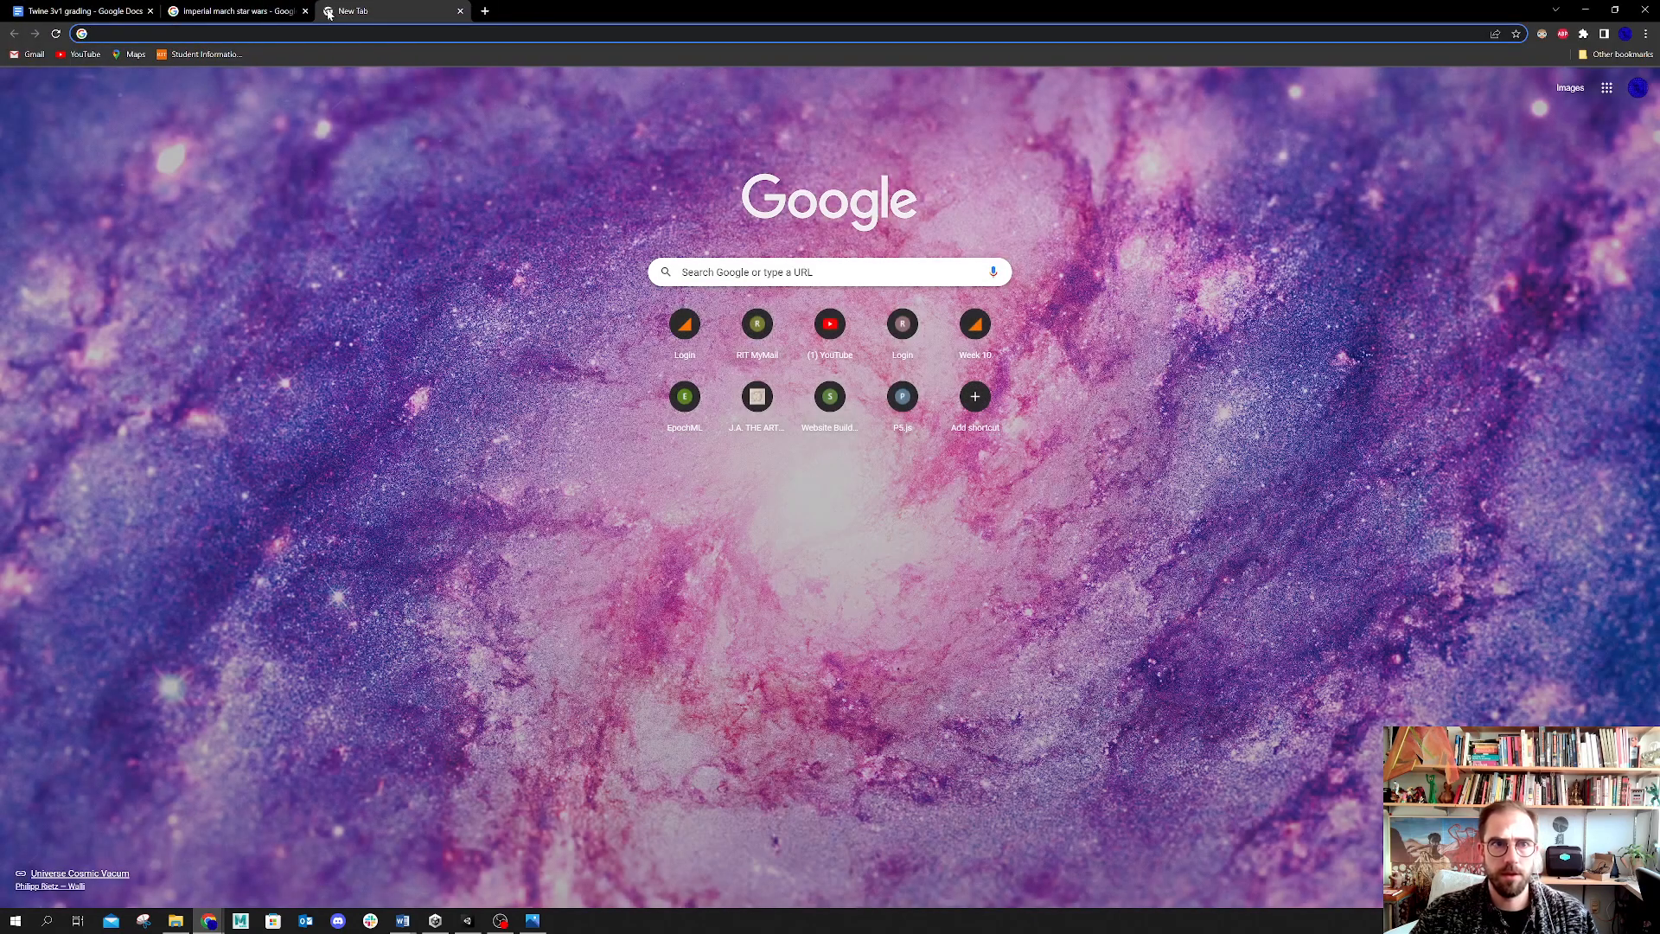
pyautogui.write('piskelapp.com')
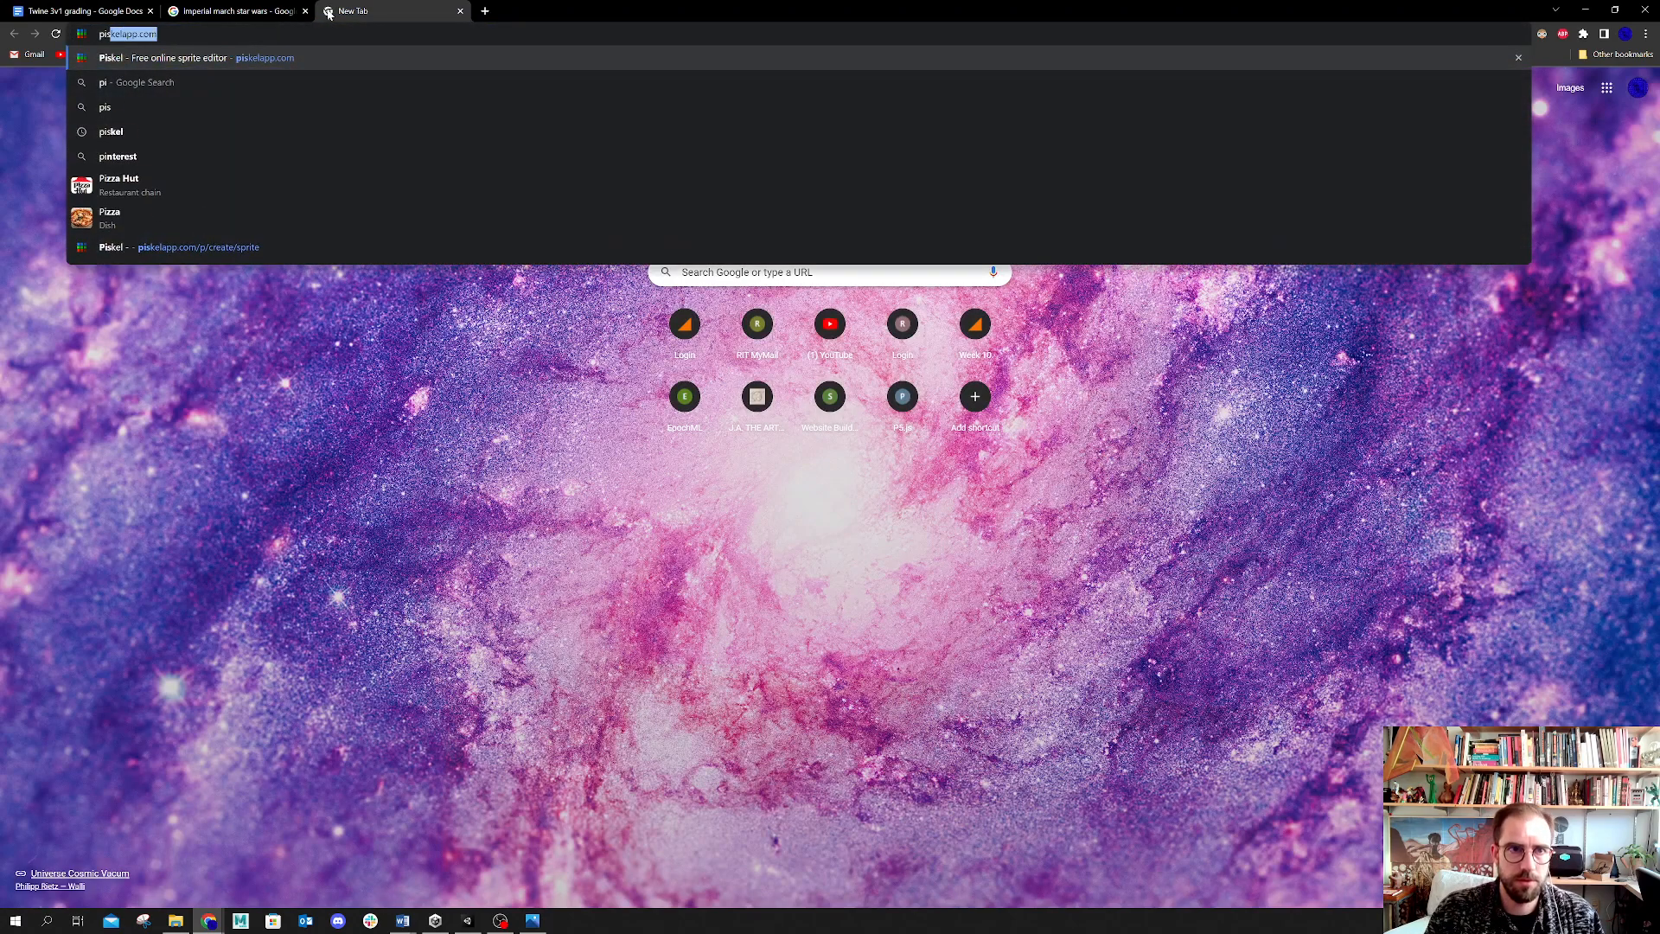
pyautogui.press('Return')
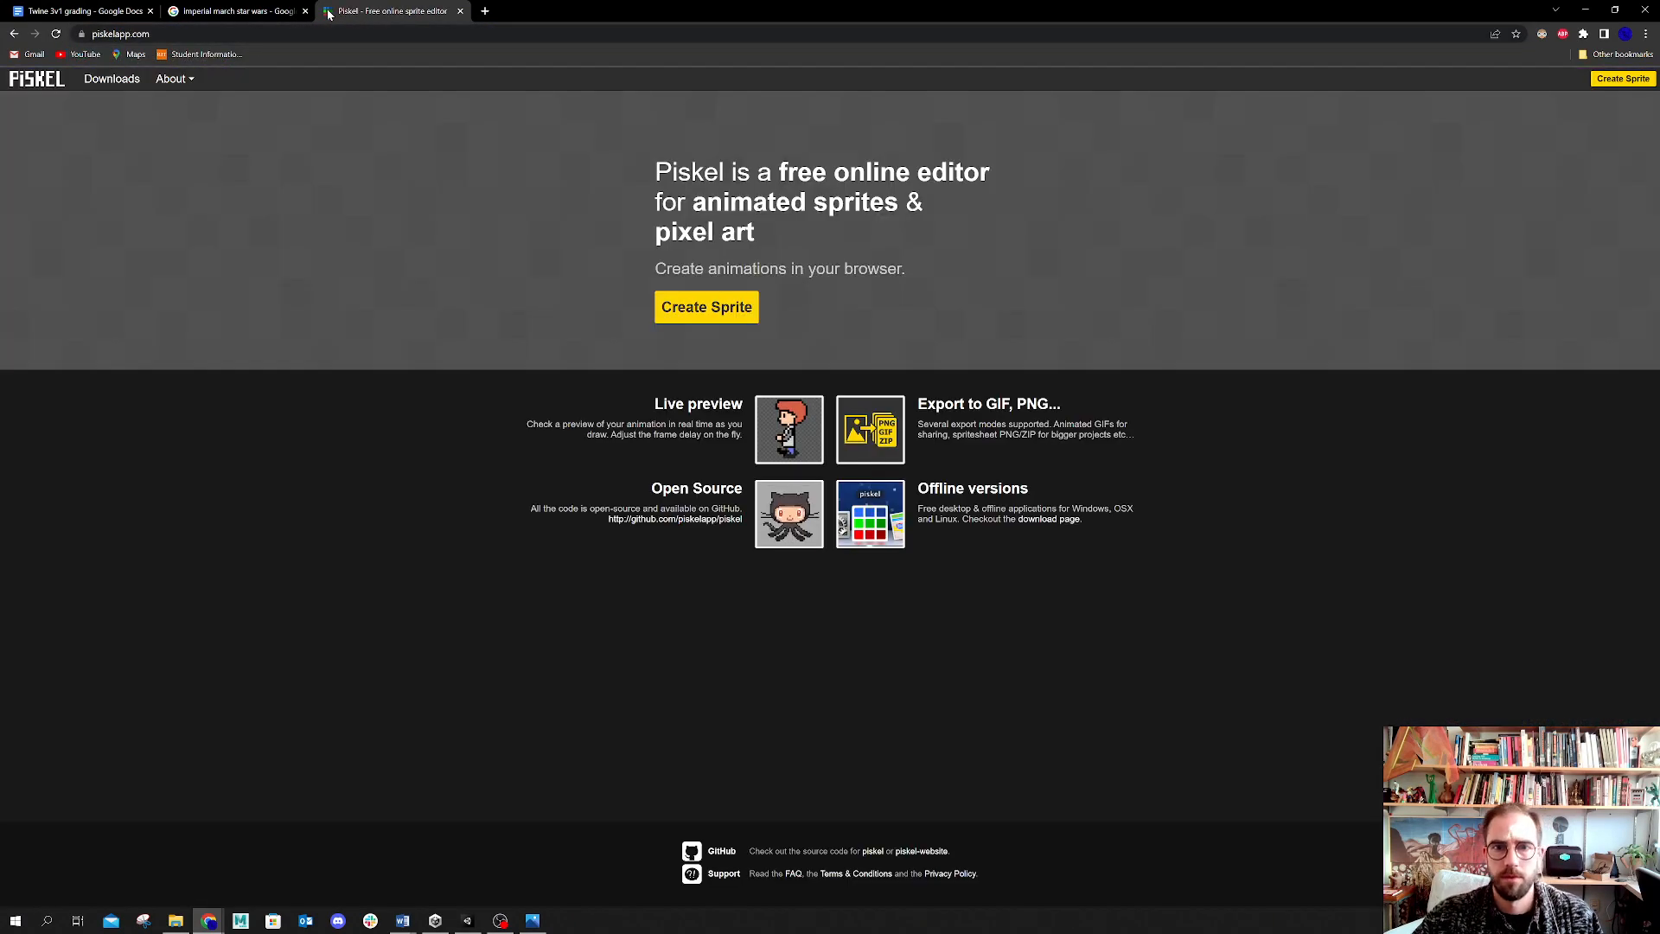
pyautogui.click(692, 306)
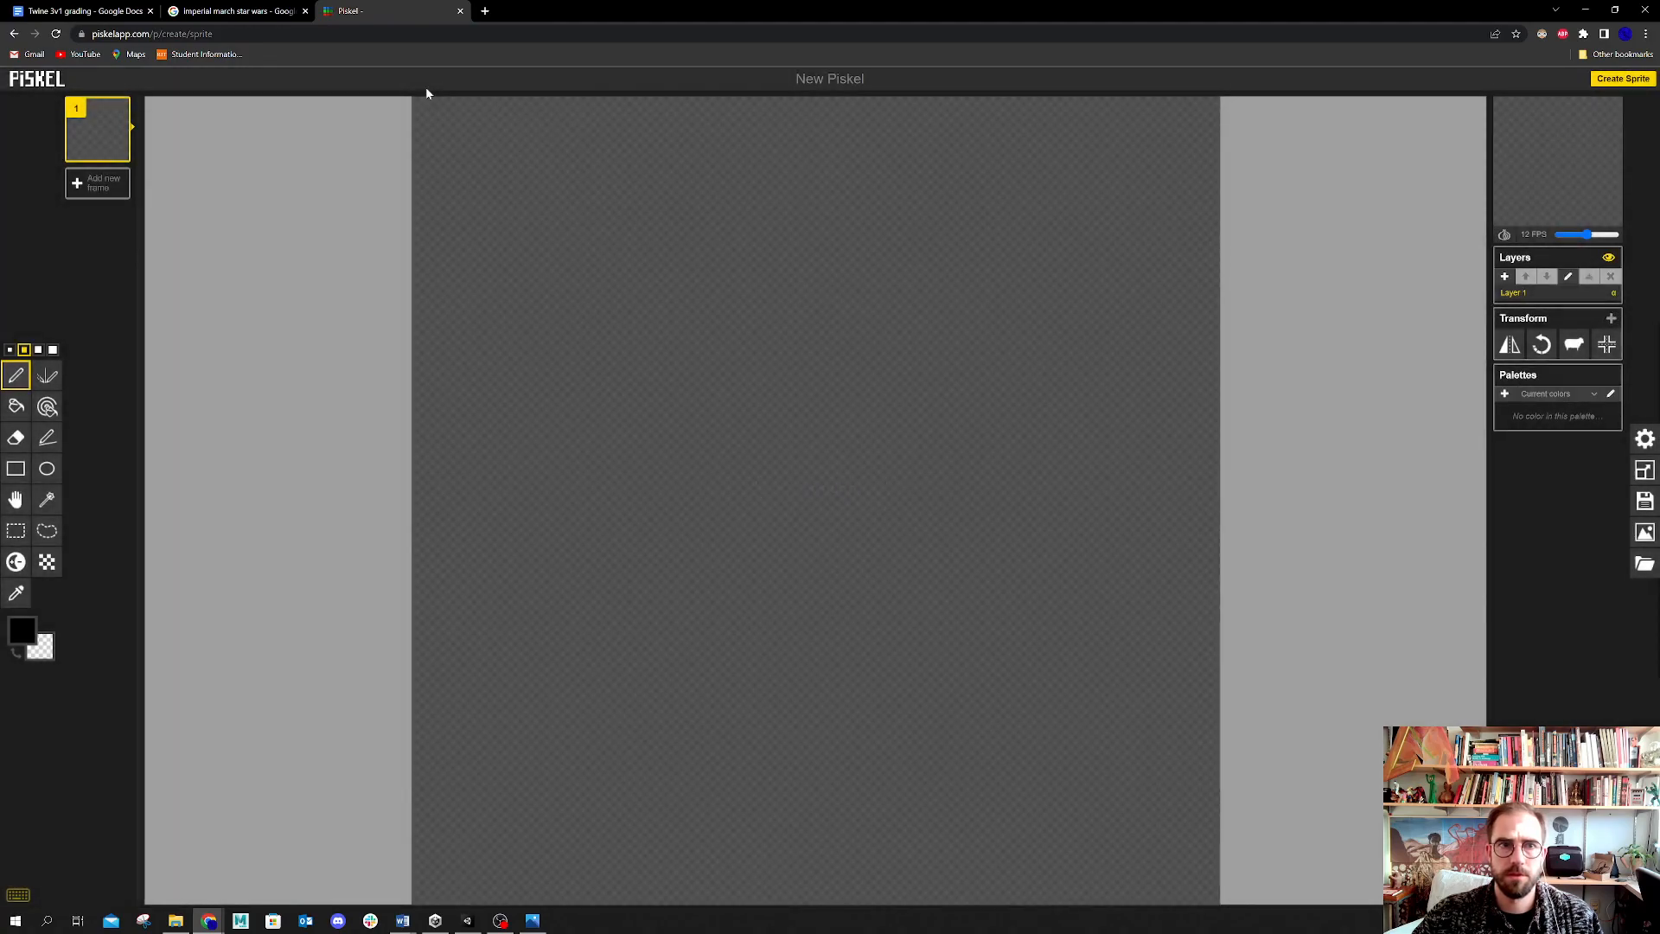
# Step: Drag the demo_morning4_6 GIF from File Explorer into Piskel and import it as a spritesheet with 720 x 720 frames
pyautogui.moveTo(918, 12); pyautogui.dragTo(1078, 126)
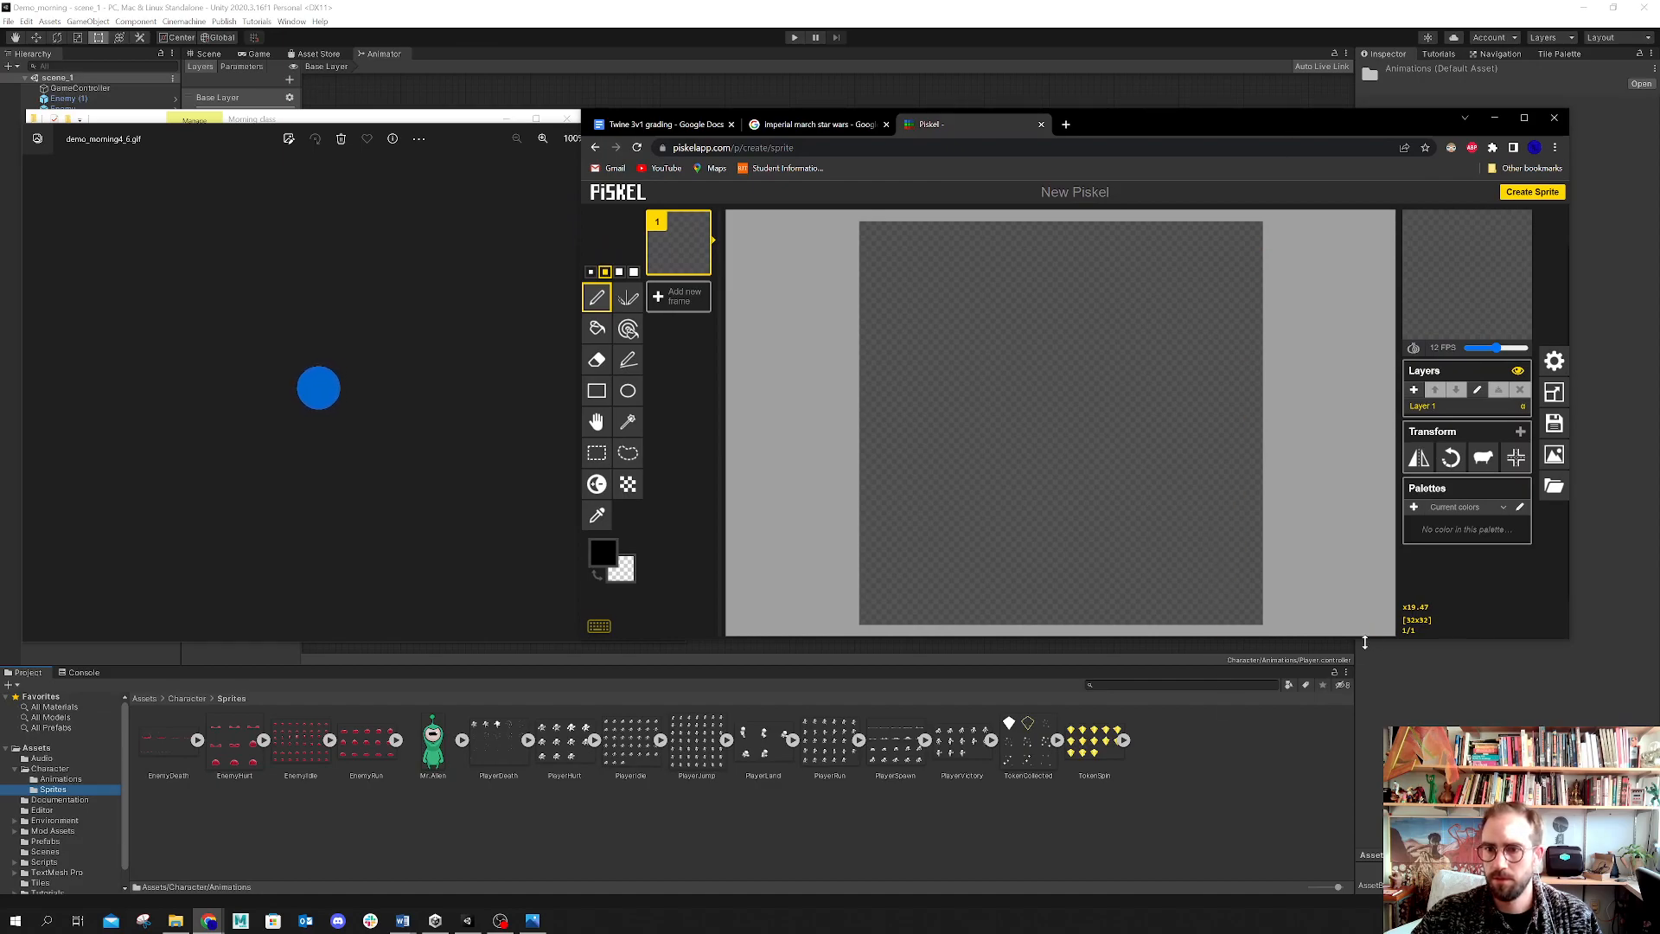
pyautogui.moveTo(1368, 640); pyautogui.dragTo(1371, 862)
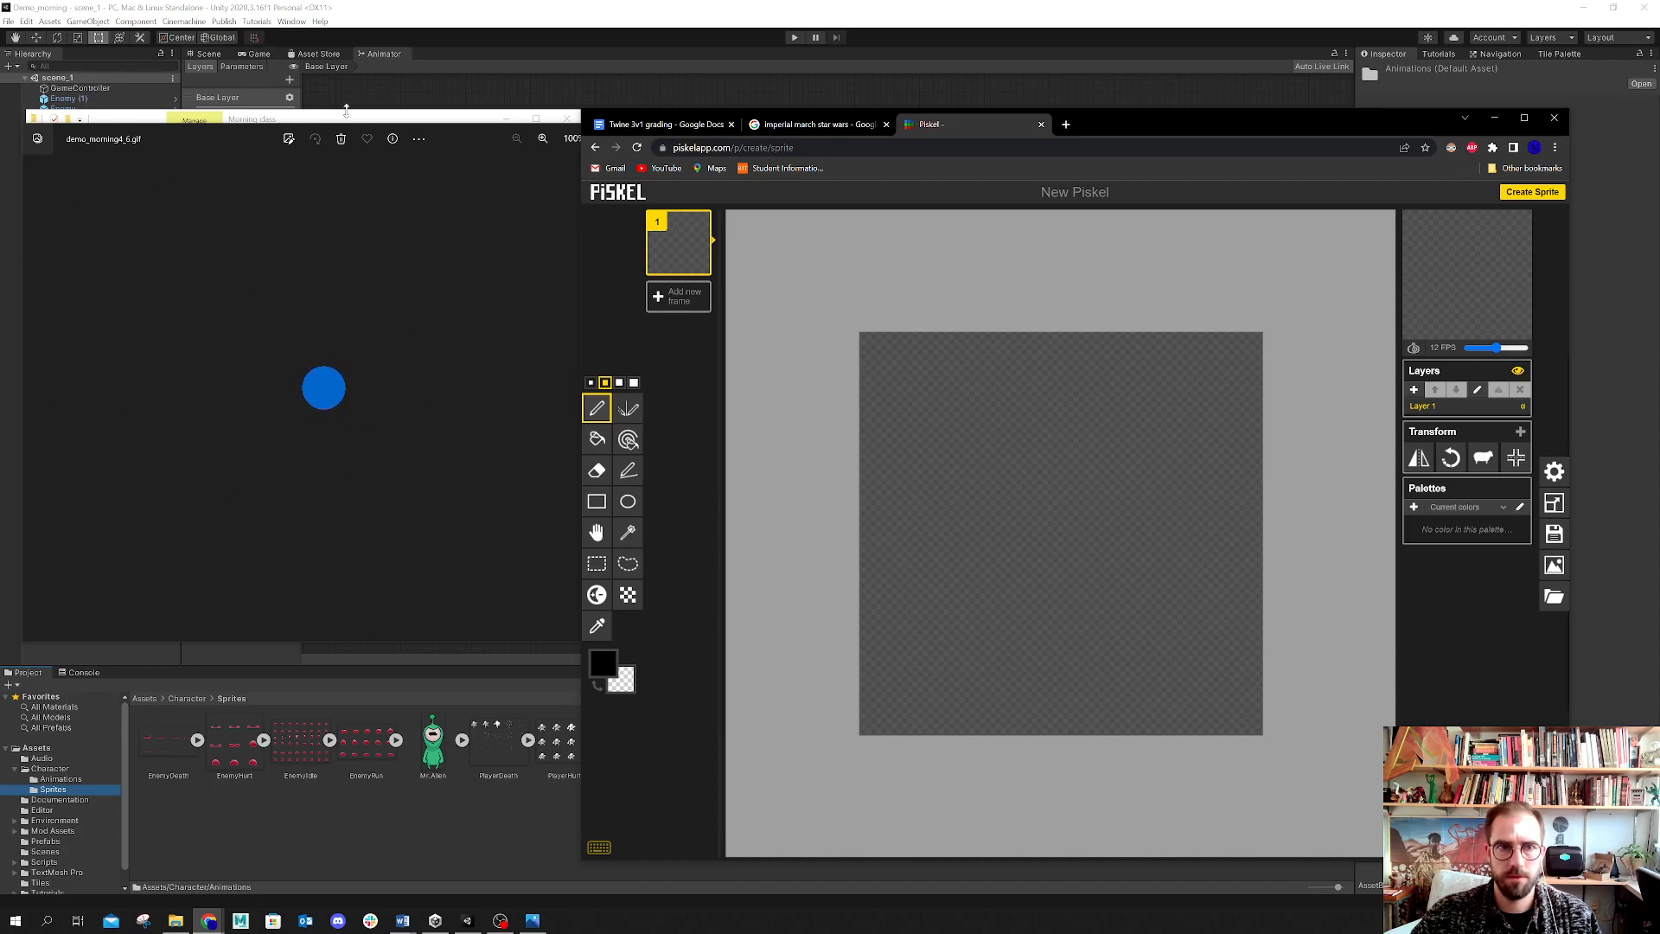
pyautogui.click(409, 118)
pyautogui.moveTo(400, 277); pyautogui.dragTo(1050, 492)
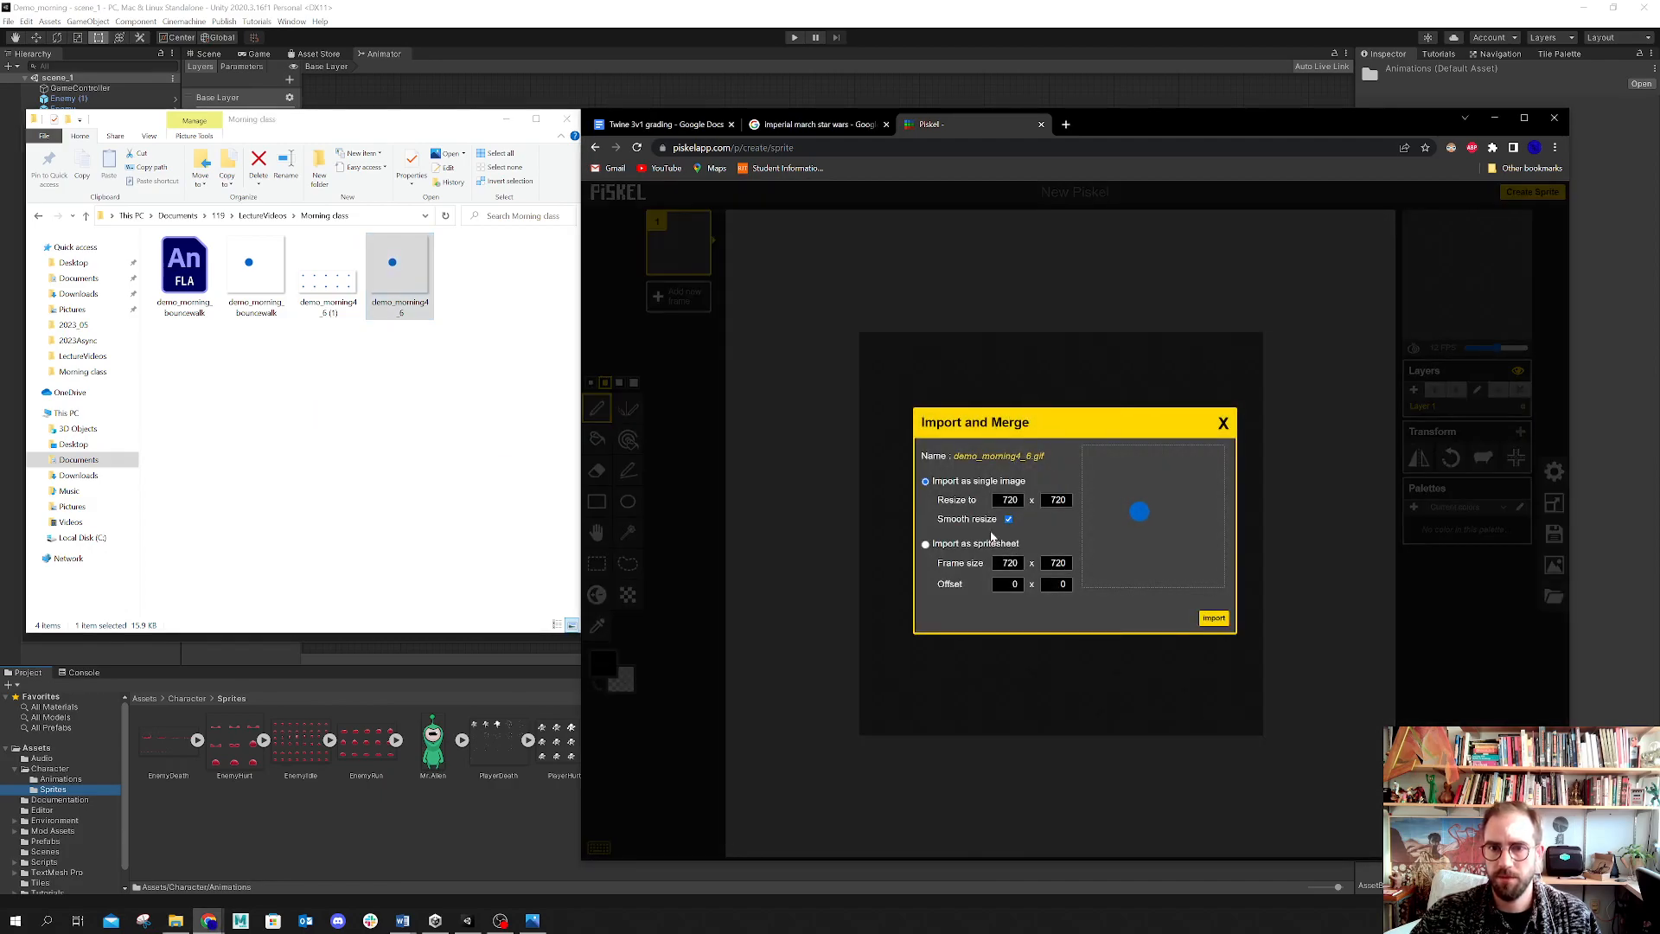
pyautogui.click(927, 545)
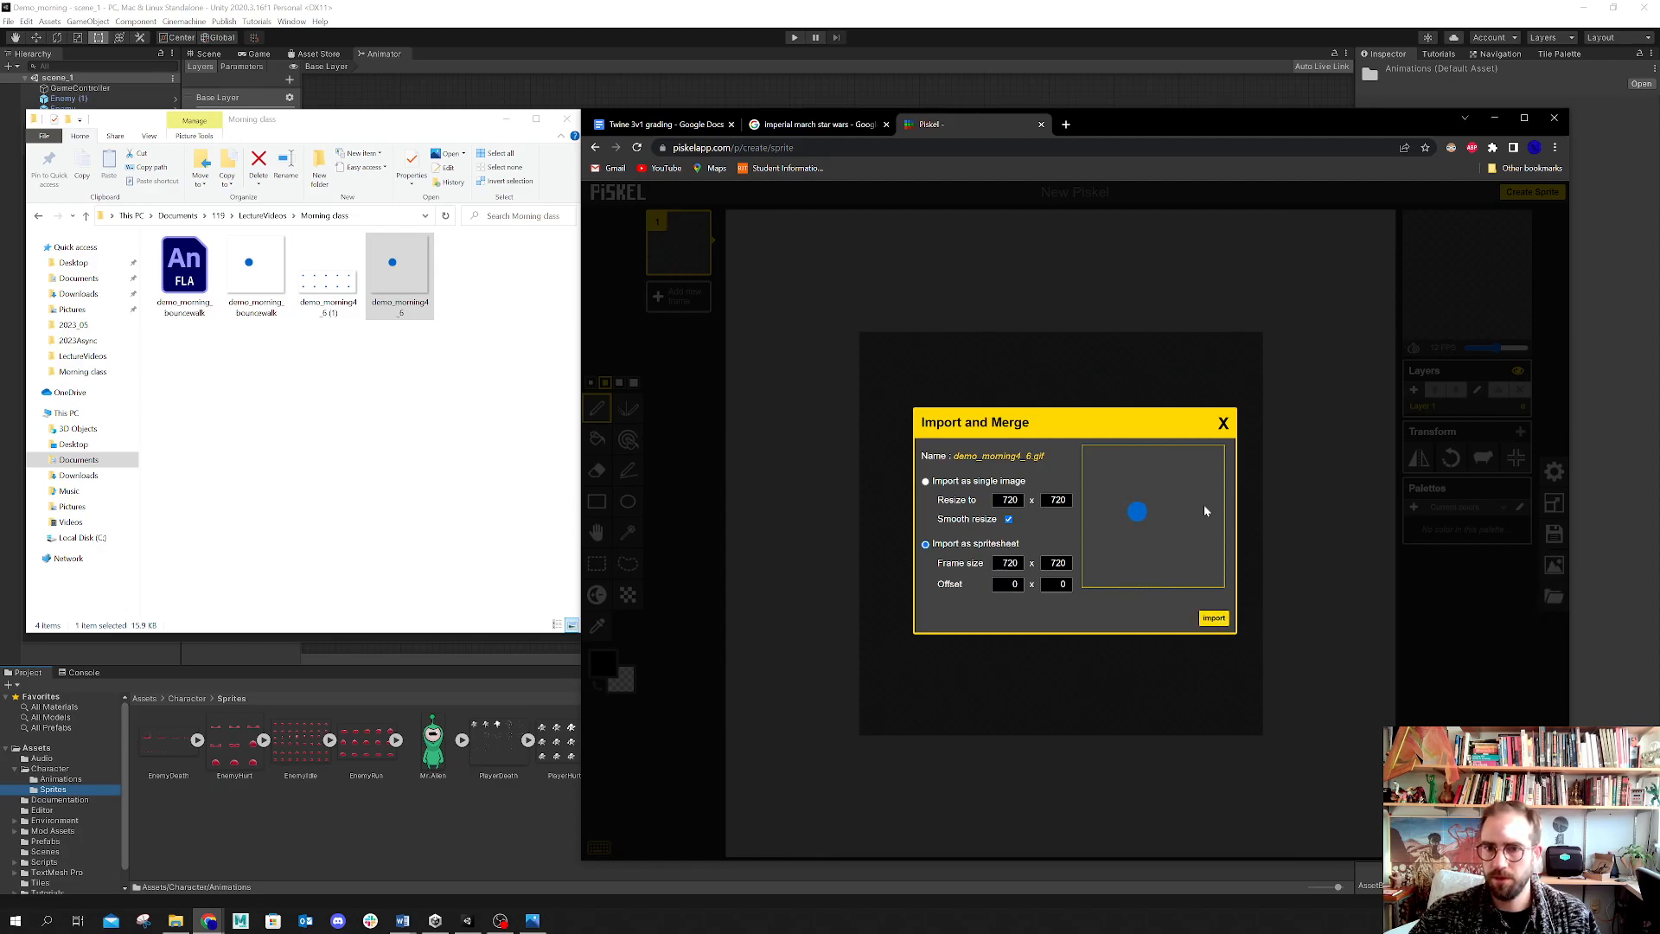
pyautogui.click(1215, 619)
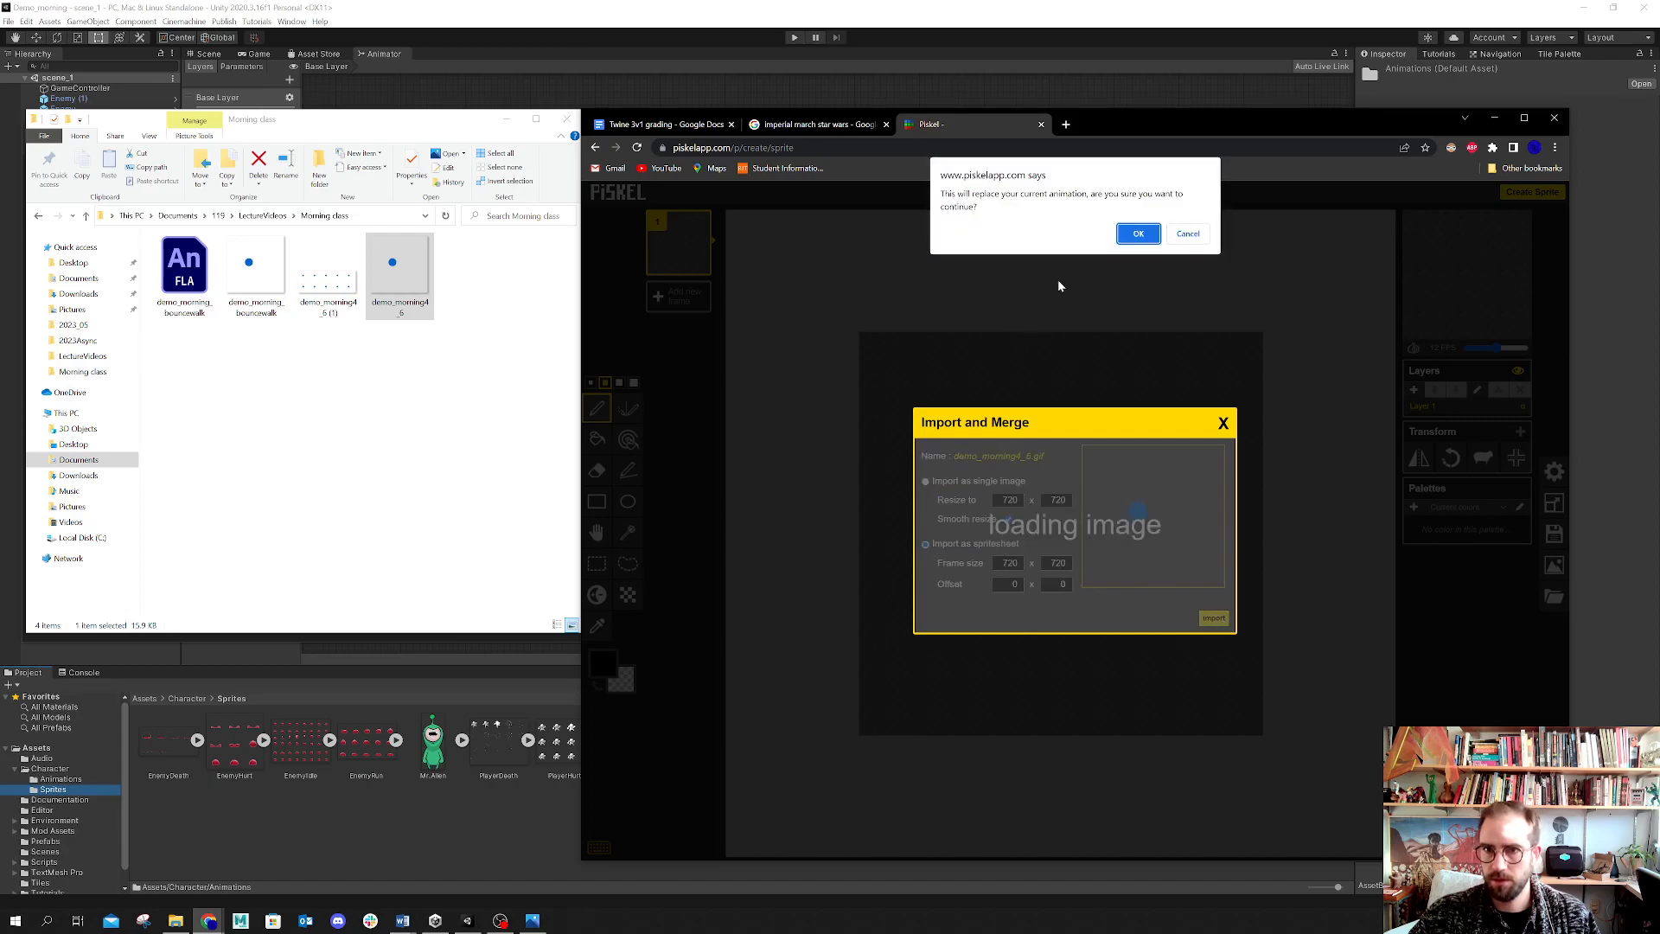
pyautogui.click(1137, 233)
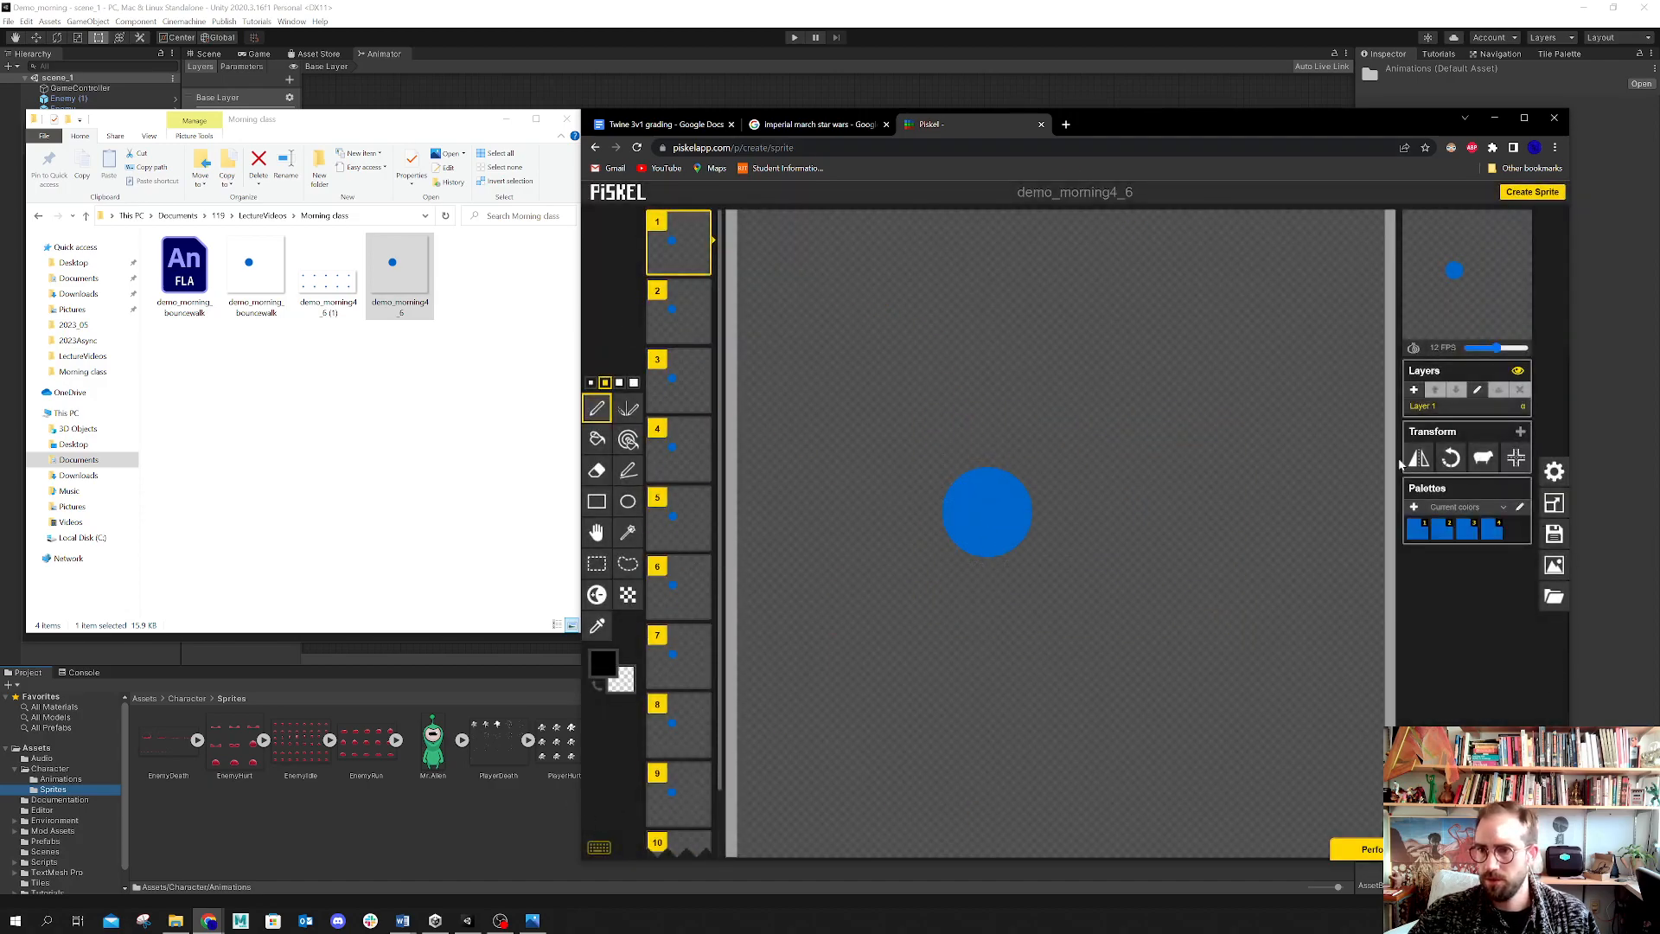
# Step: Set the animation to 24 FPS and set the PNG spritesheet export layout to 5 columns
pyautogui.moveTo(1495, 348); pyautogui.dragTo(1548, 347)
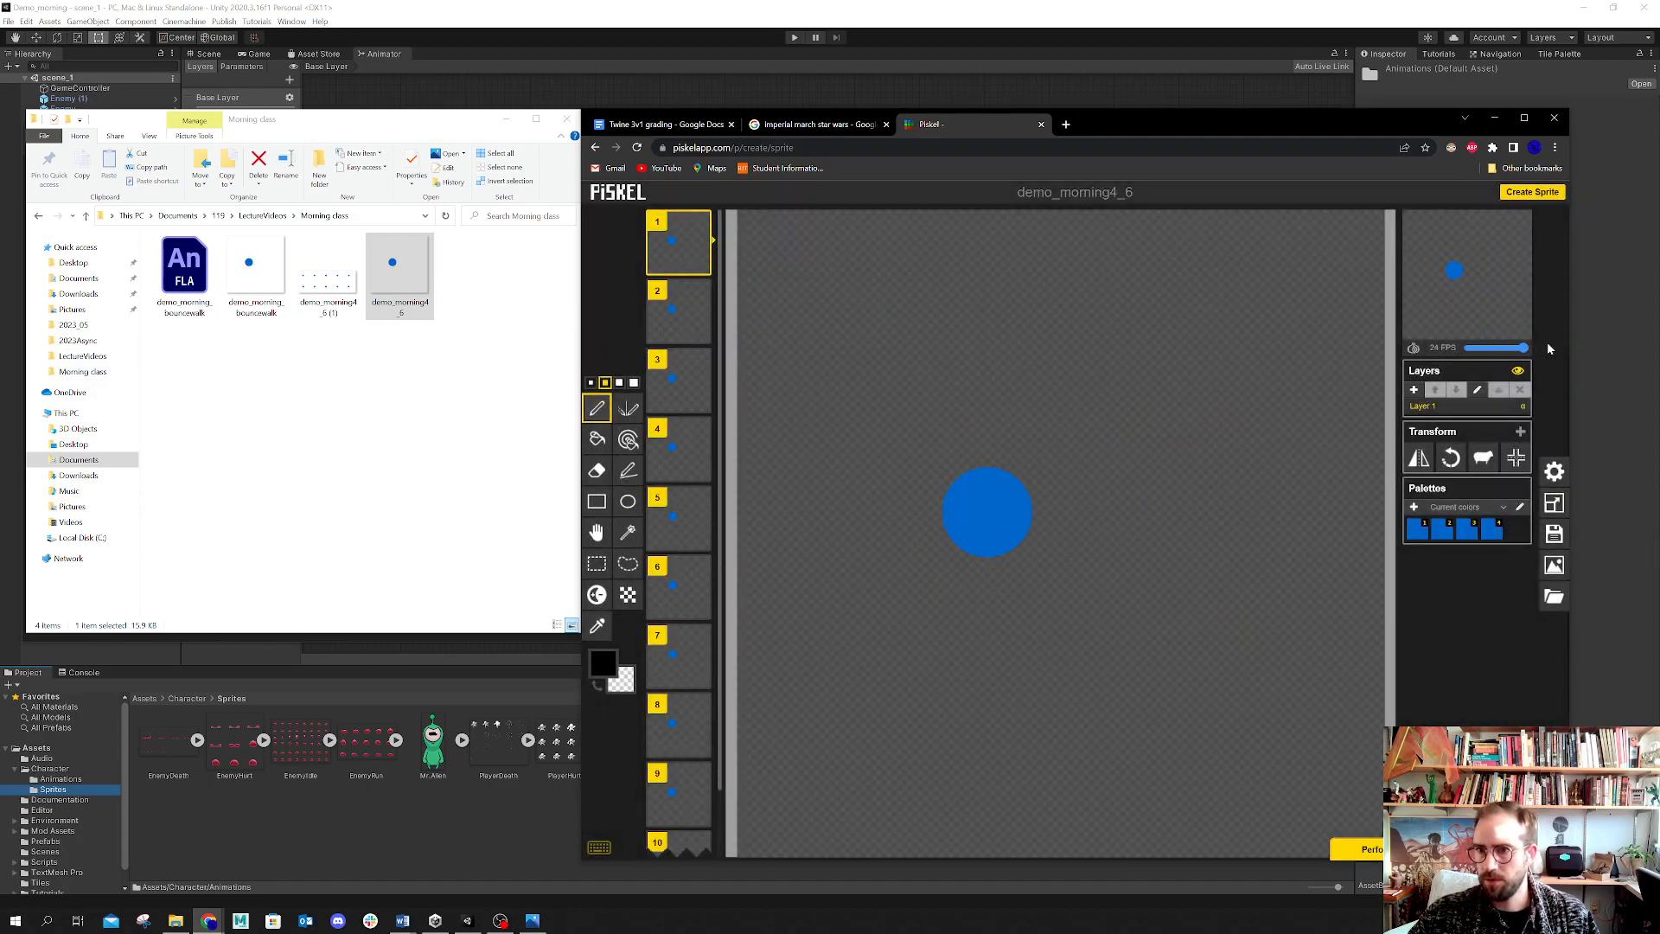
pyautogui.moveTo(1471, 251)
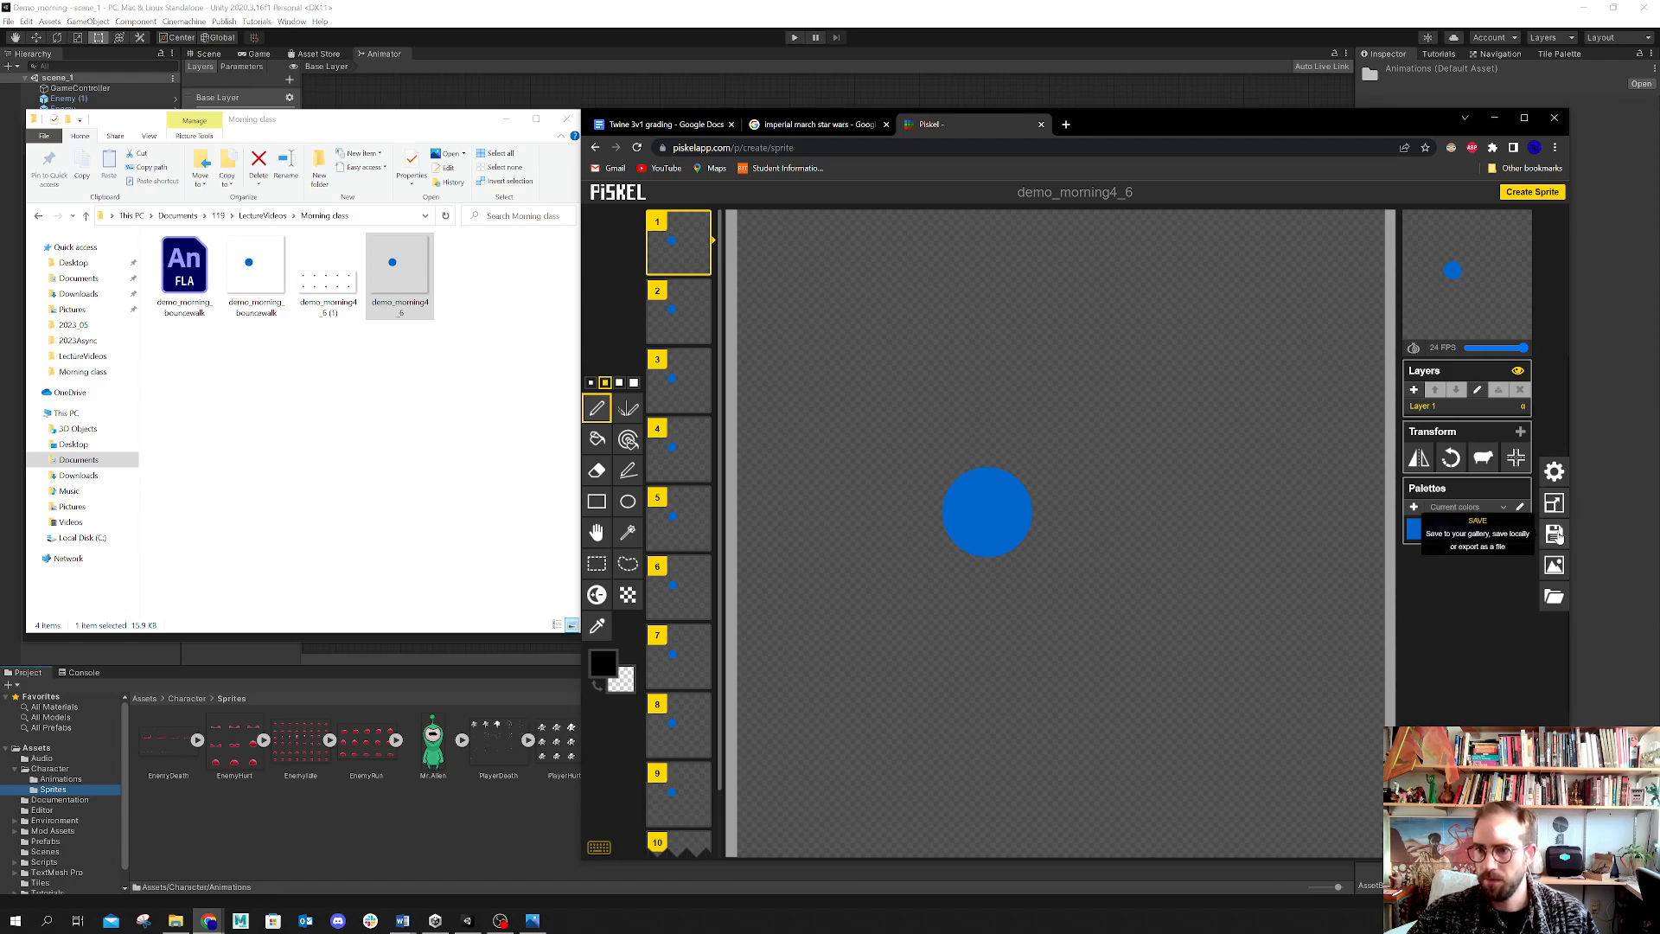
pyautogui.click(1556, 567)
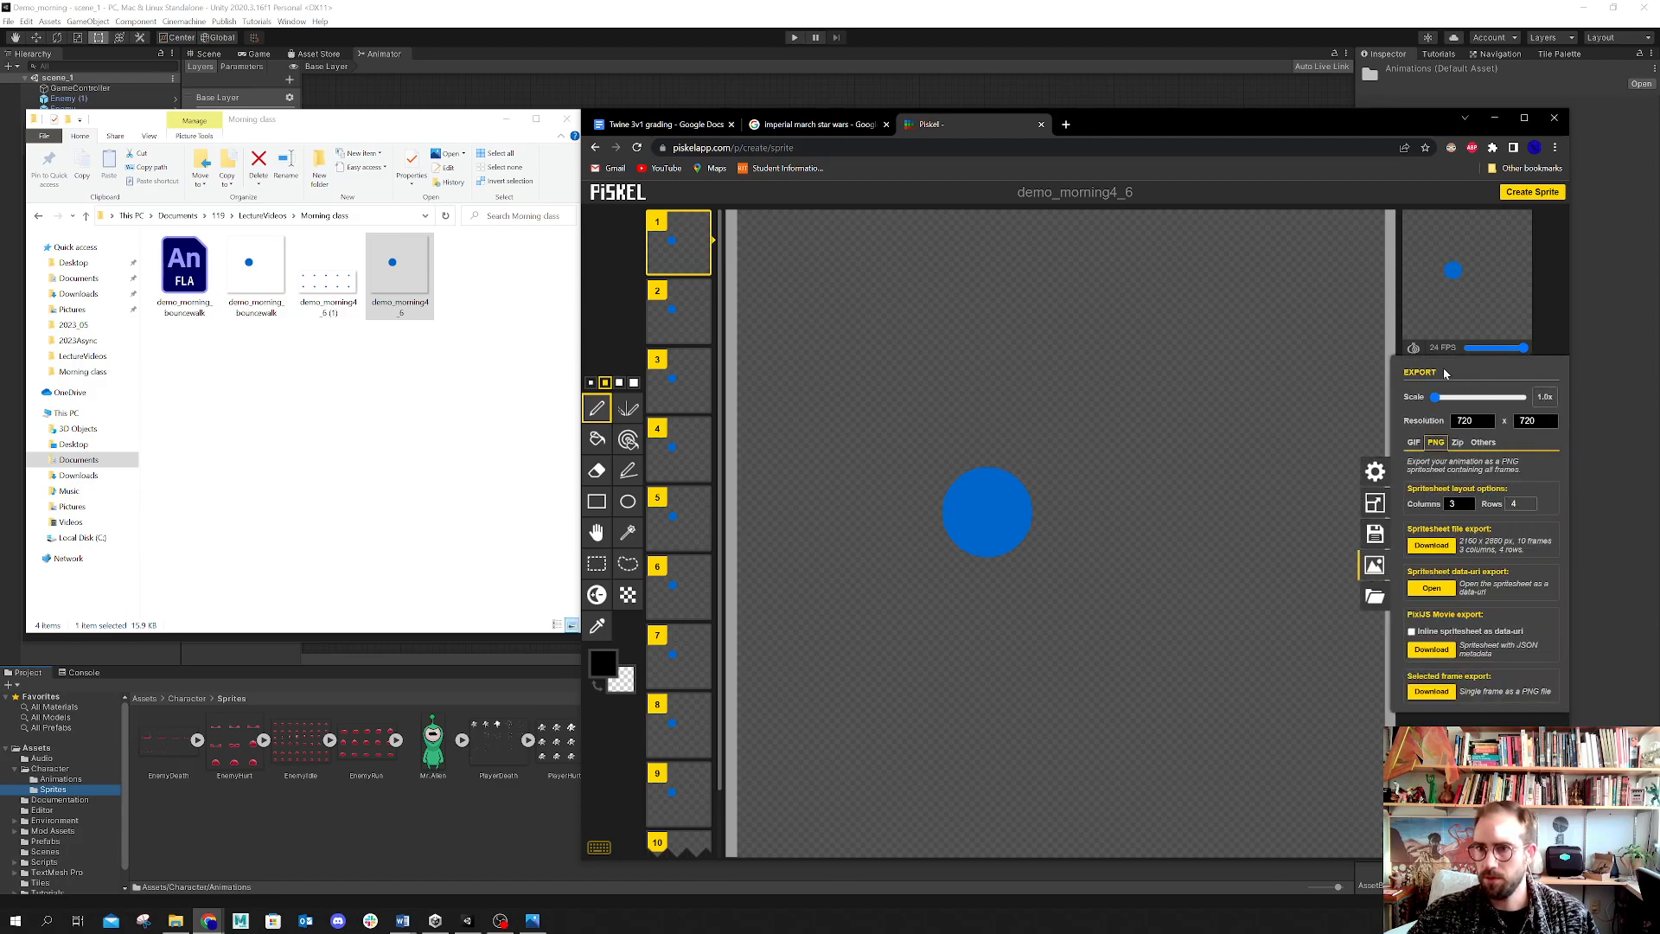
pyautogui.doubleClick(1449, 500)
pyautogui.moveTo(1459, 504); pyautogui.dragTo(1431, 502)
pyautogui.doubleClick(1514, 503)
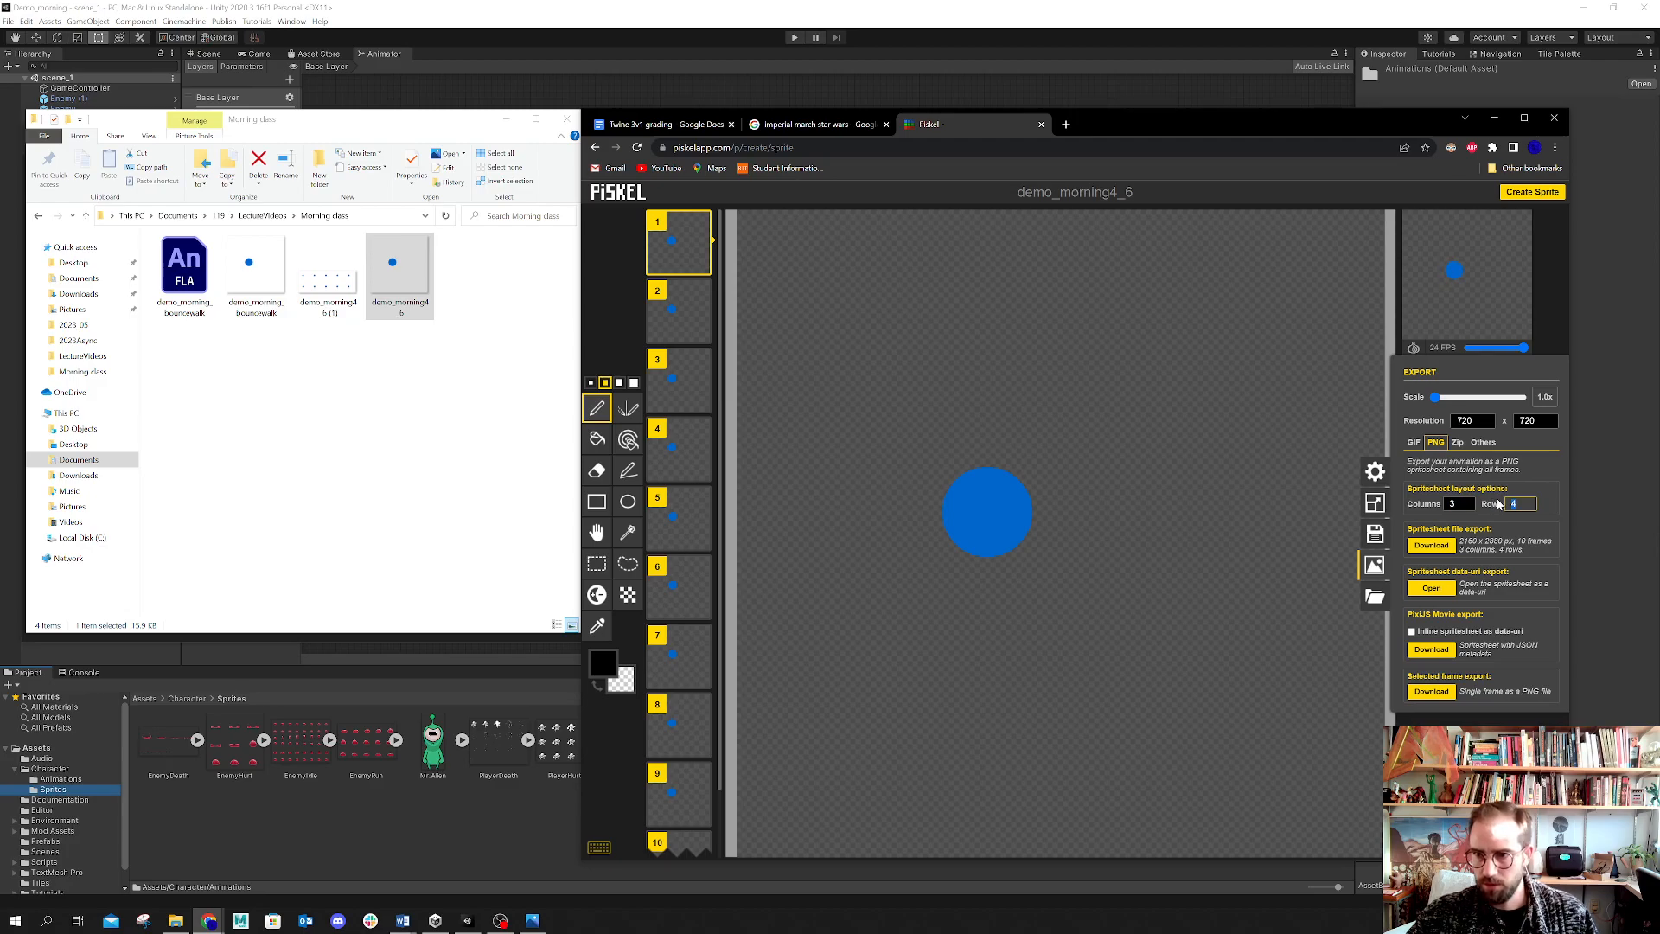
pyautogui.doubleClick(1450, 504)
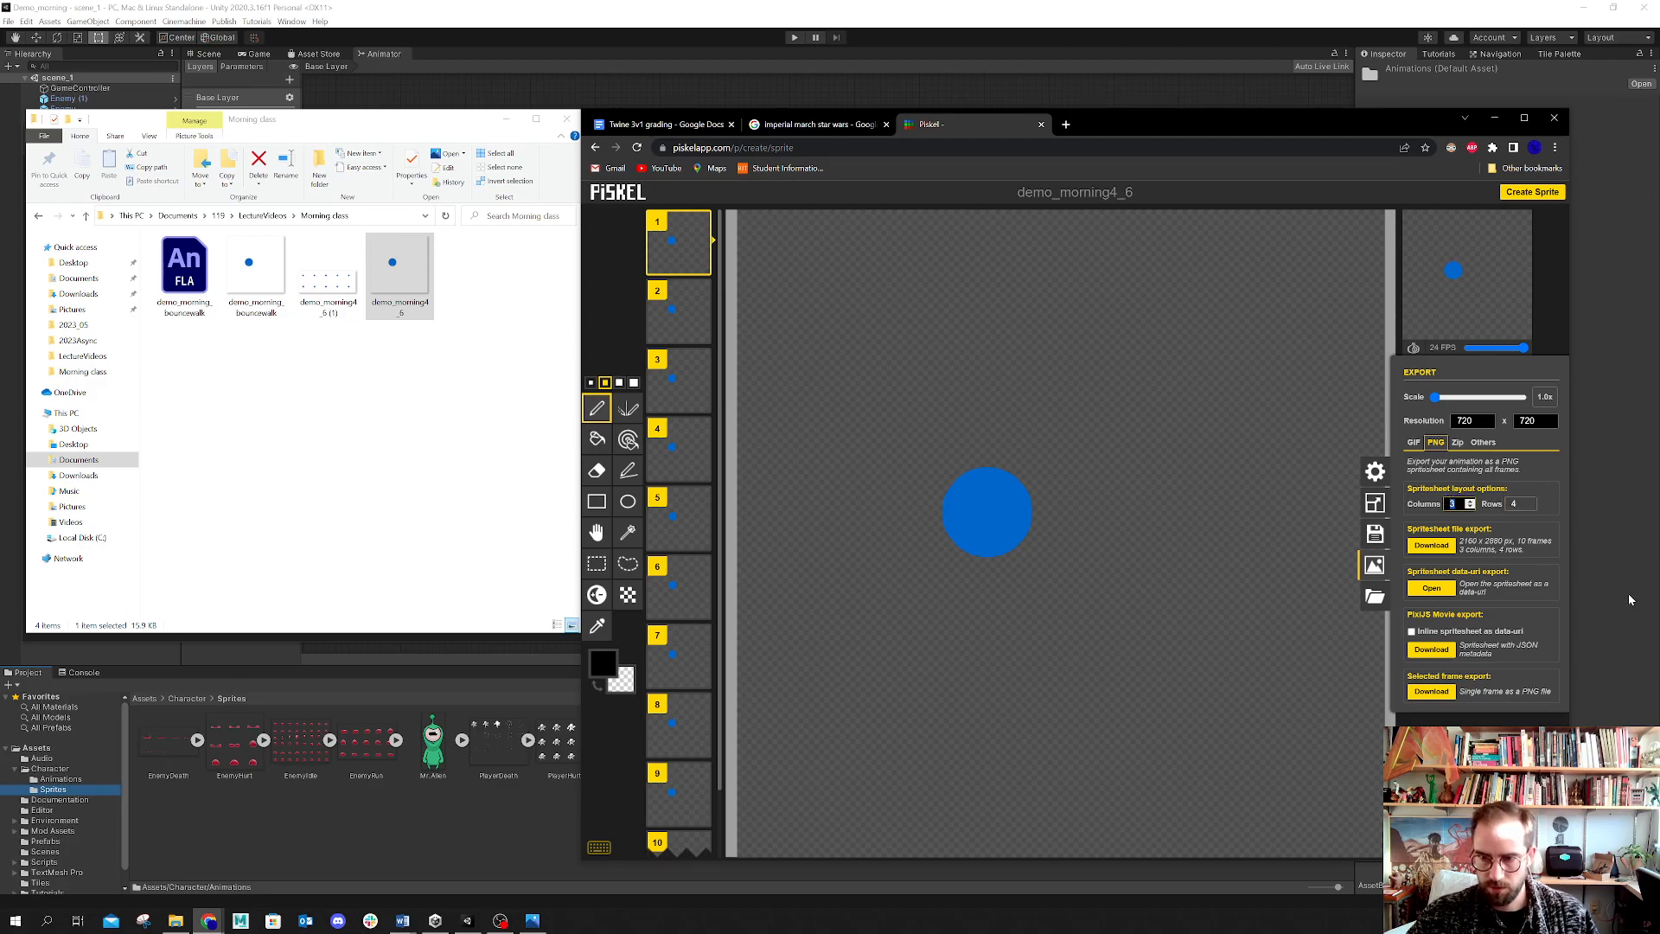
pyautogui.write('5')
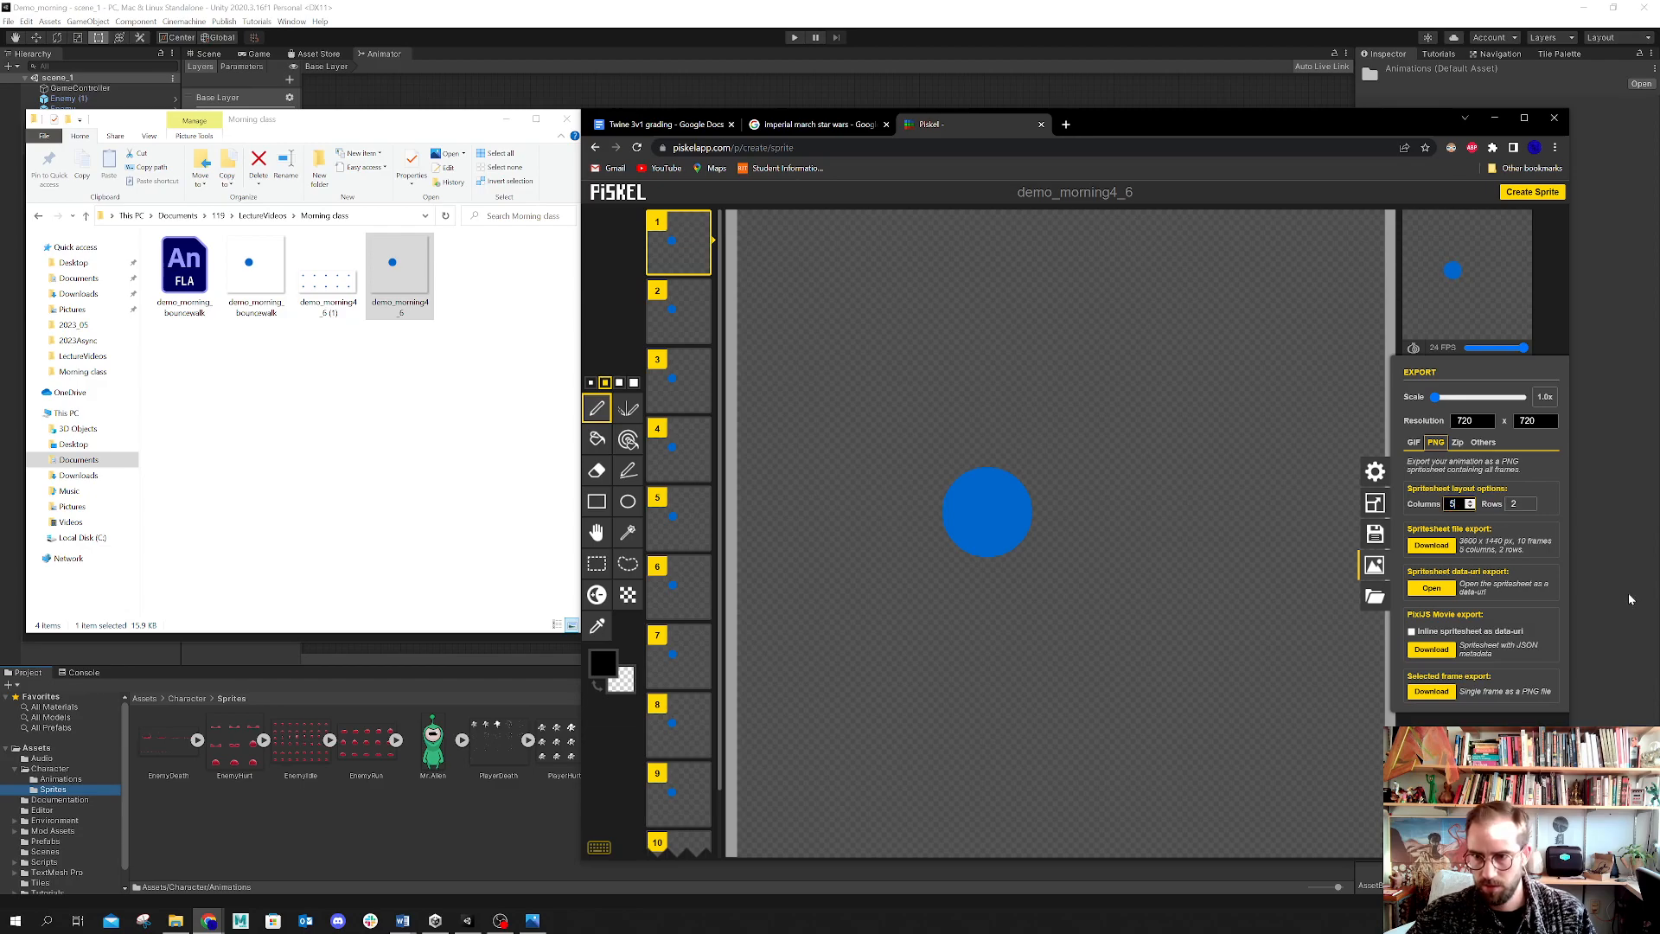
pyautogui.click(1548, 492)
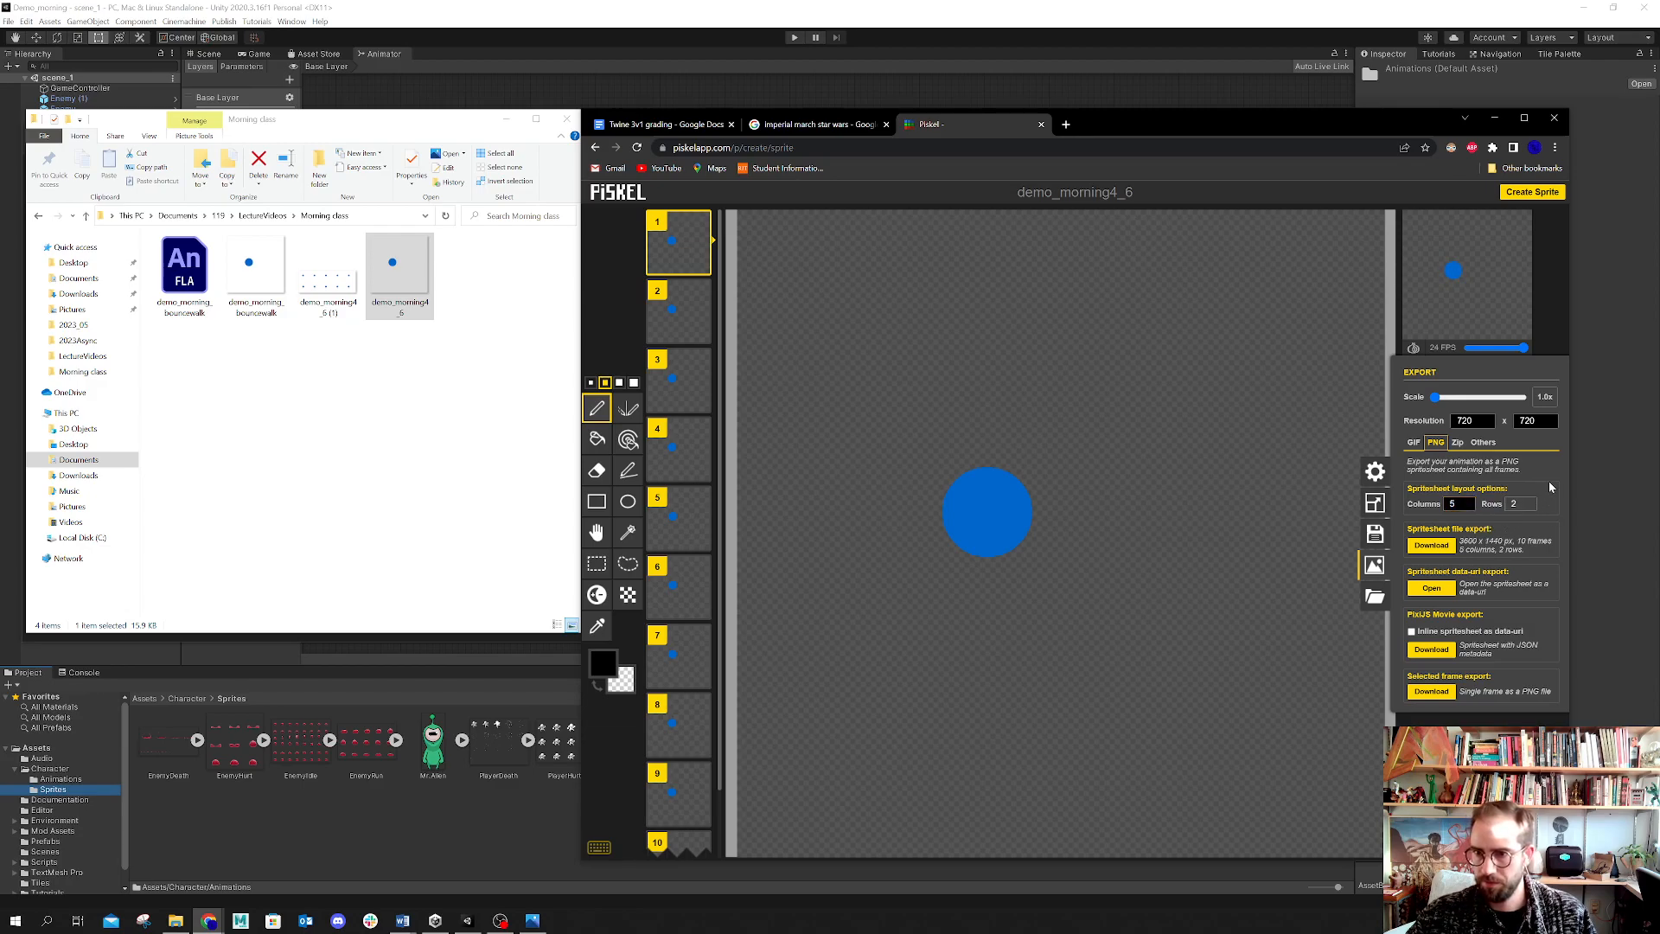
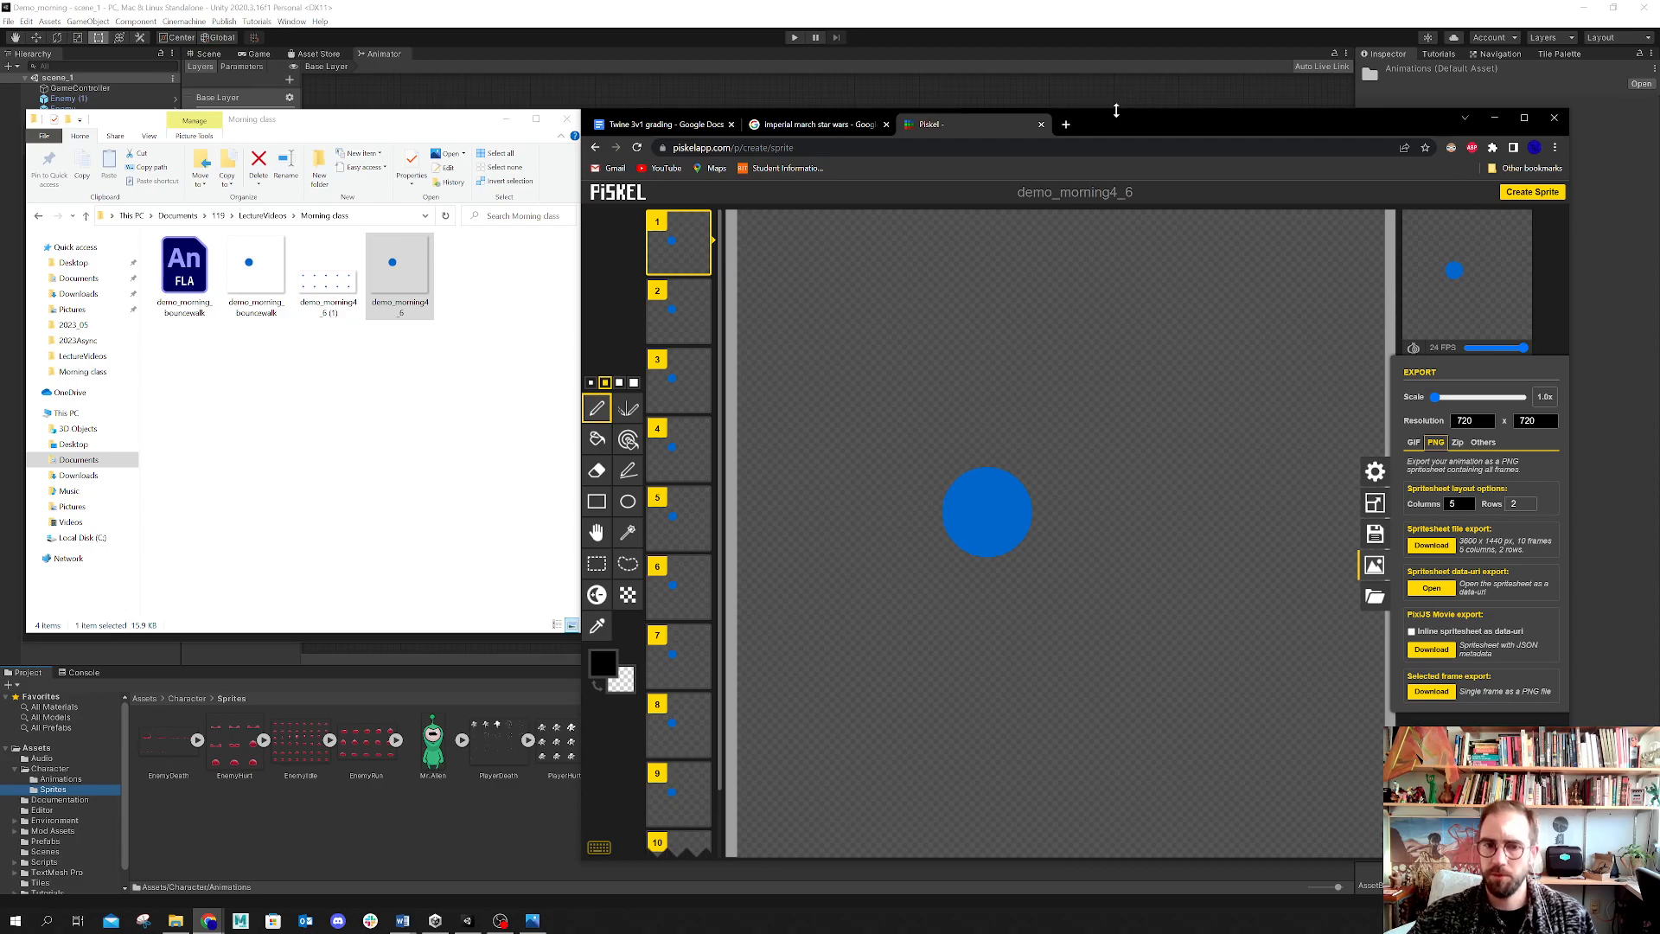
# Step: Rearrange the browser and File Explorer windows and open the Downloads folder in File Explorer
pyautogui.moveTo(1116, 111); pyautogui.dragTo(1116, 100)
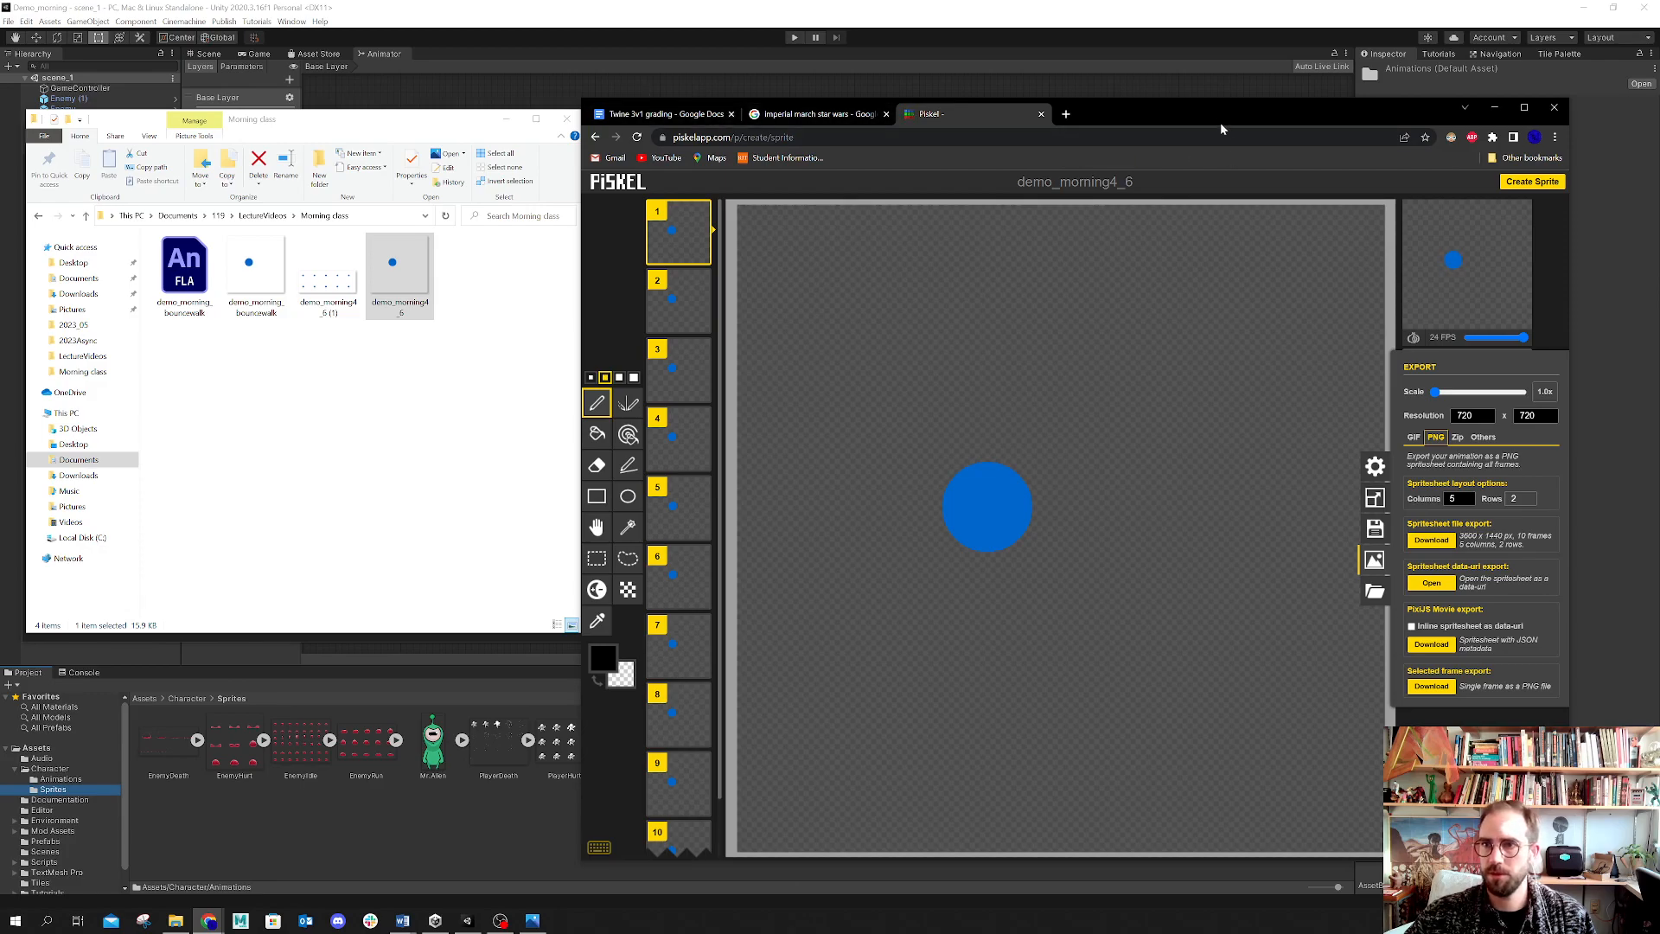
pyautogui.moveTo(1227, 110); pyautogui.dragTo(1280, 57)
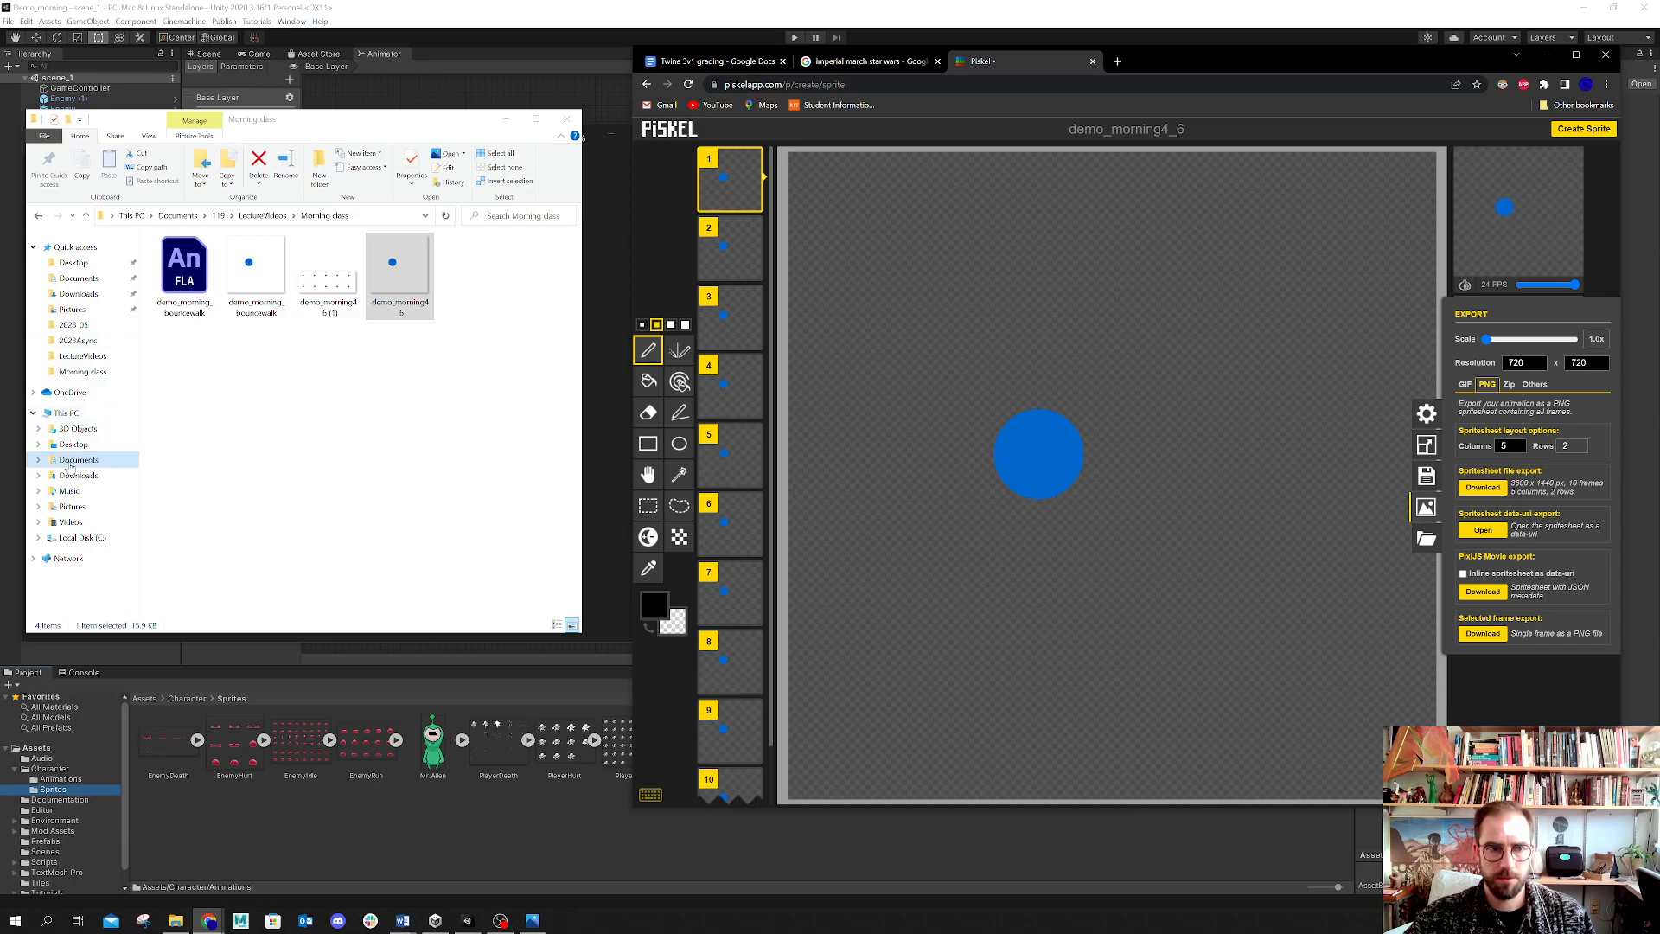
pyautogui.click(43, 136)
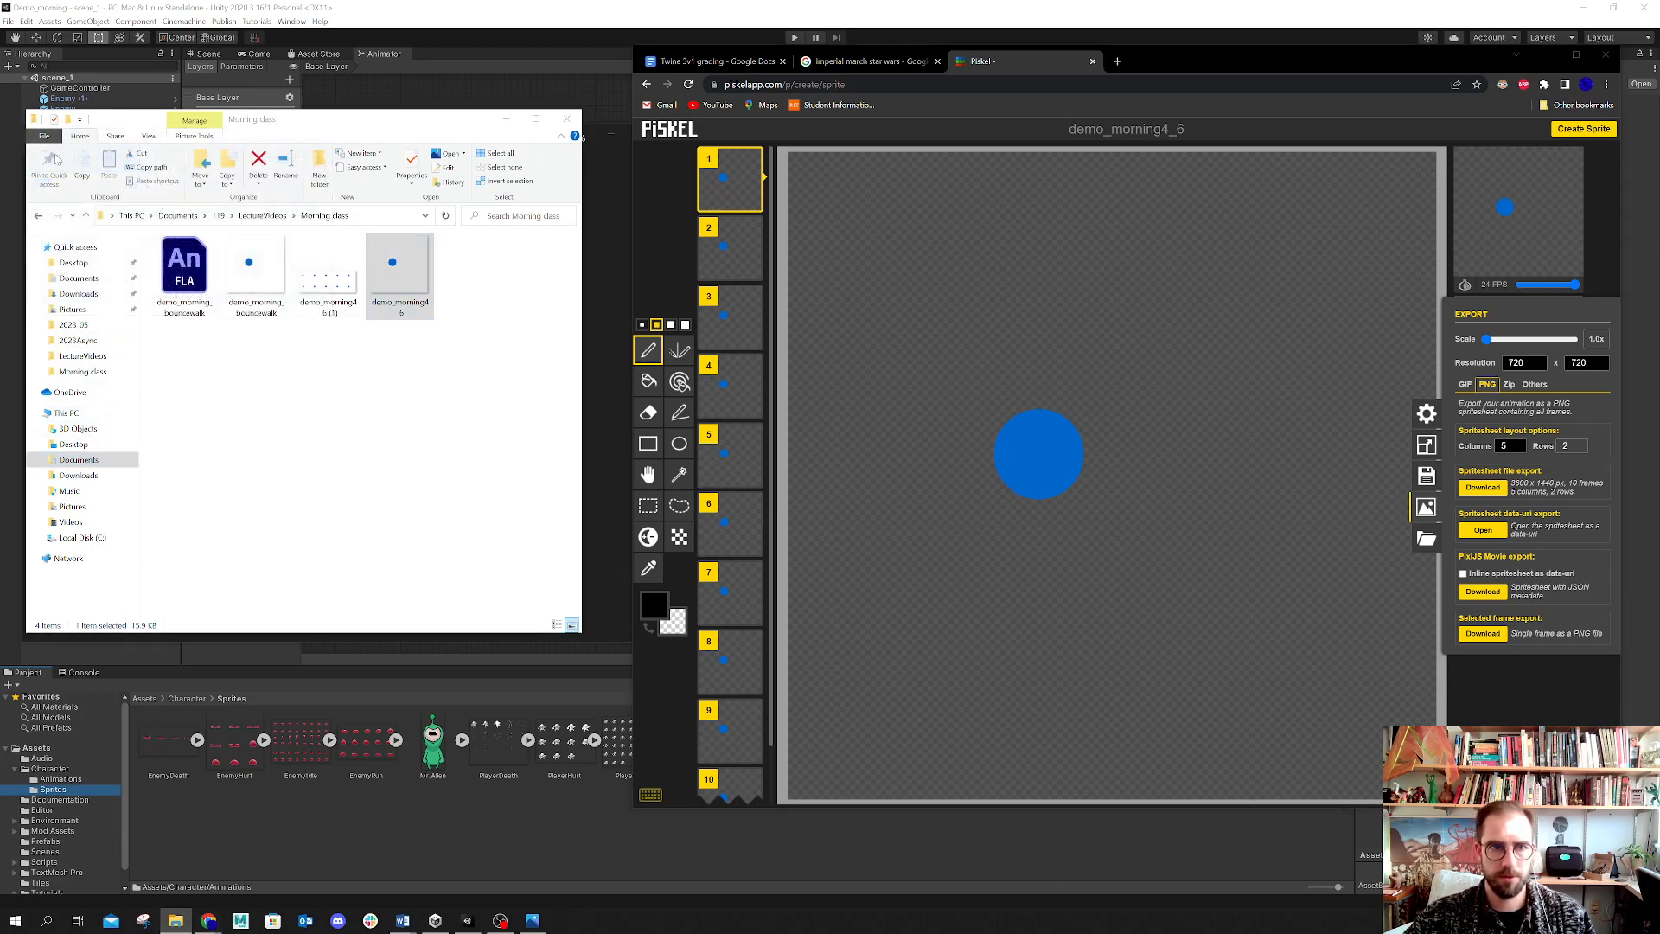
pyautogui.click(93, 307)
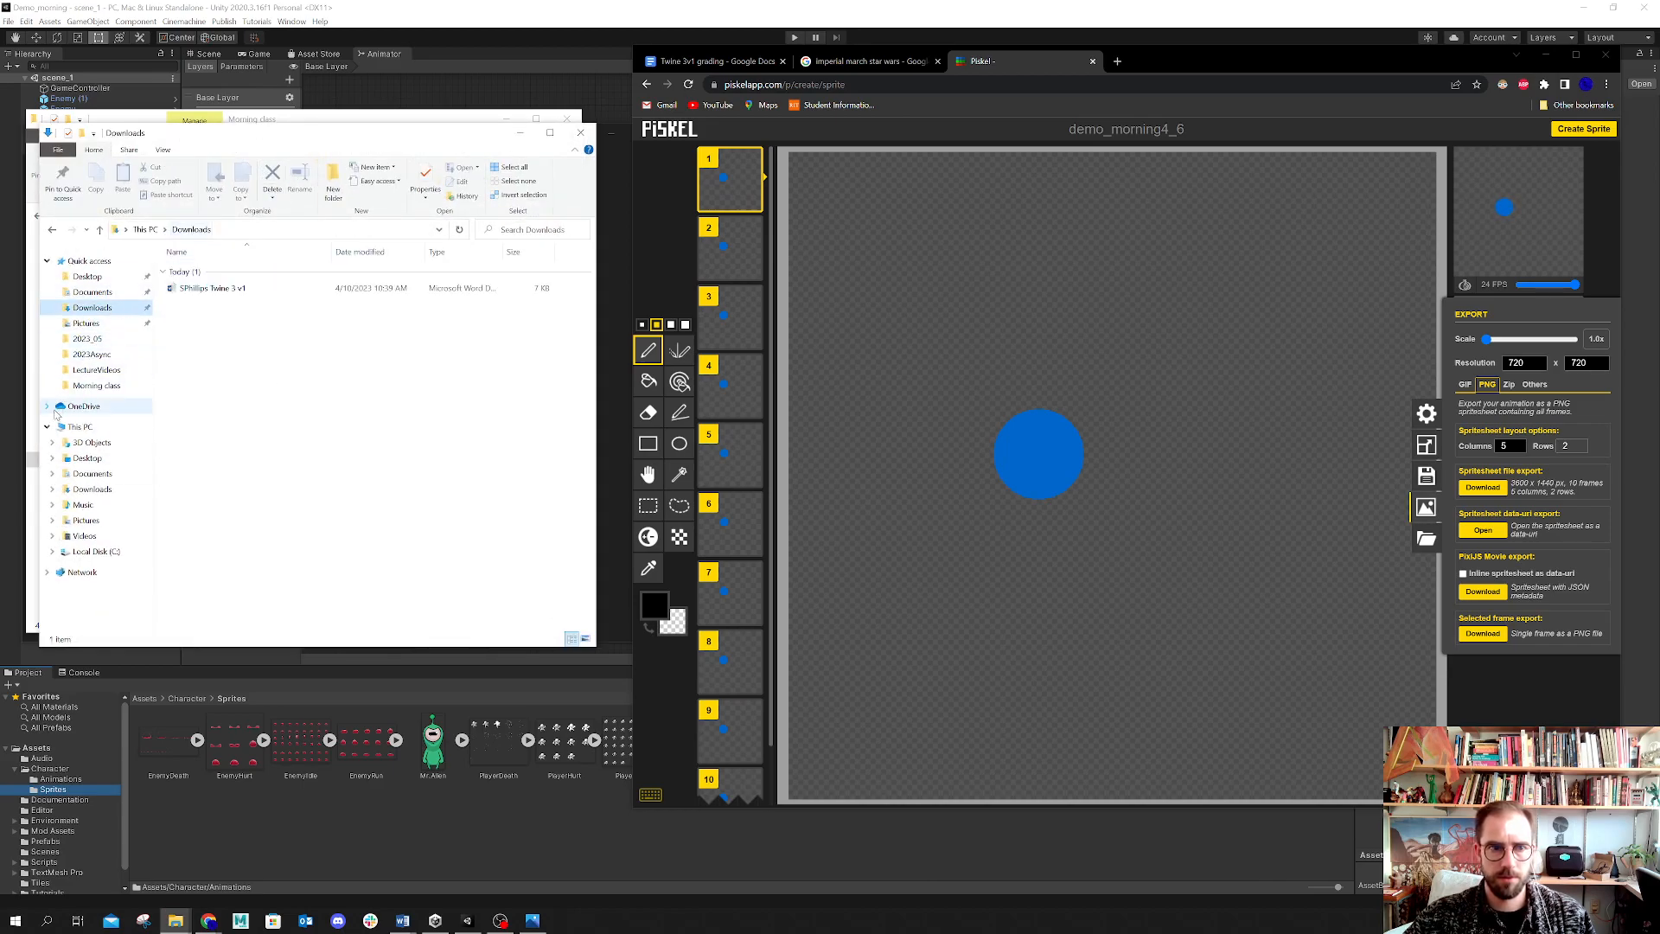
pyautogui.click(91, 474)
pyautogui.click(92, 490)
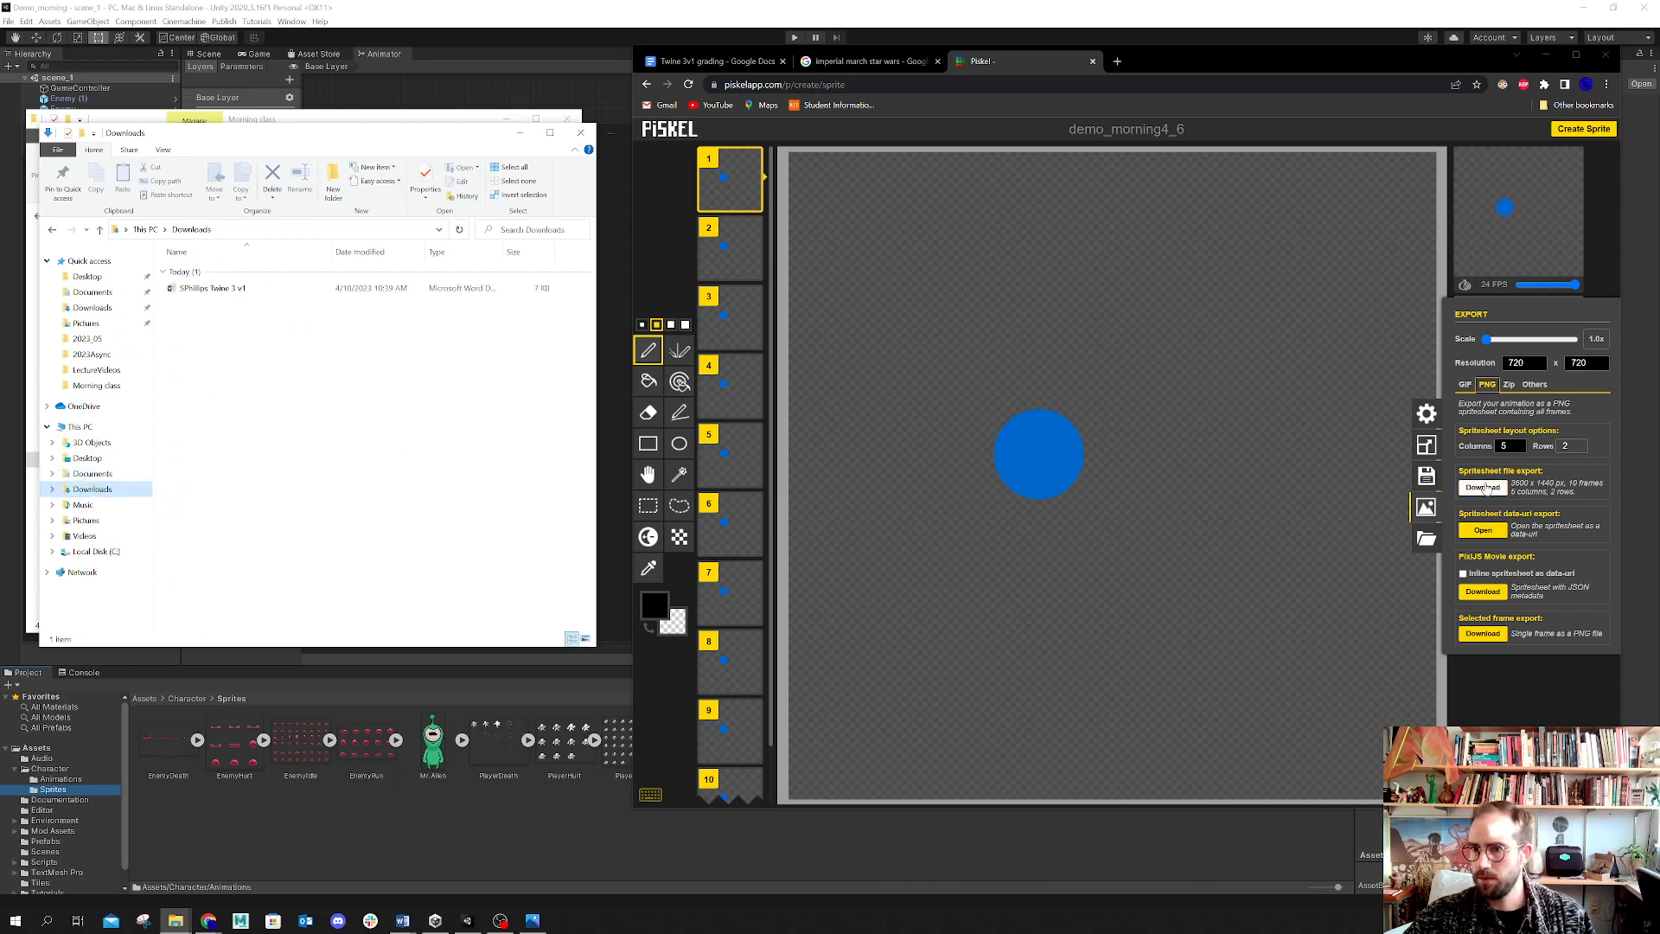
# Step: Download the PNG spritesheet and move demo_morning4_6.png from Downloads into the Morning class folder
pyautogui.click(1485, 488)
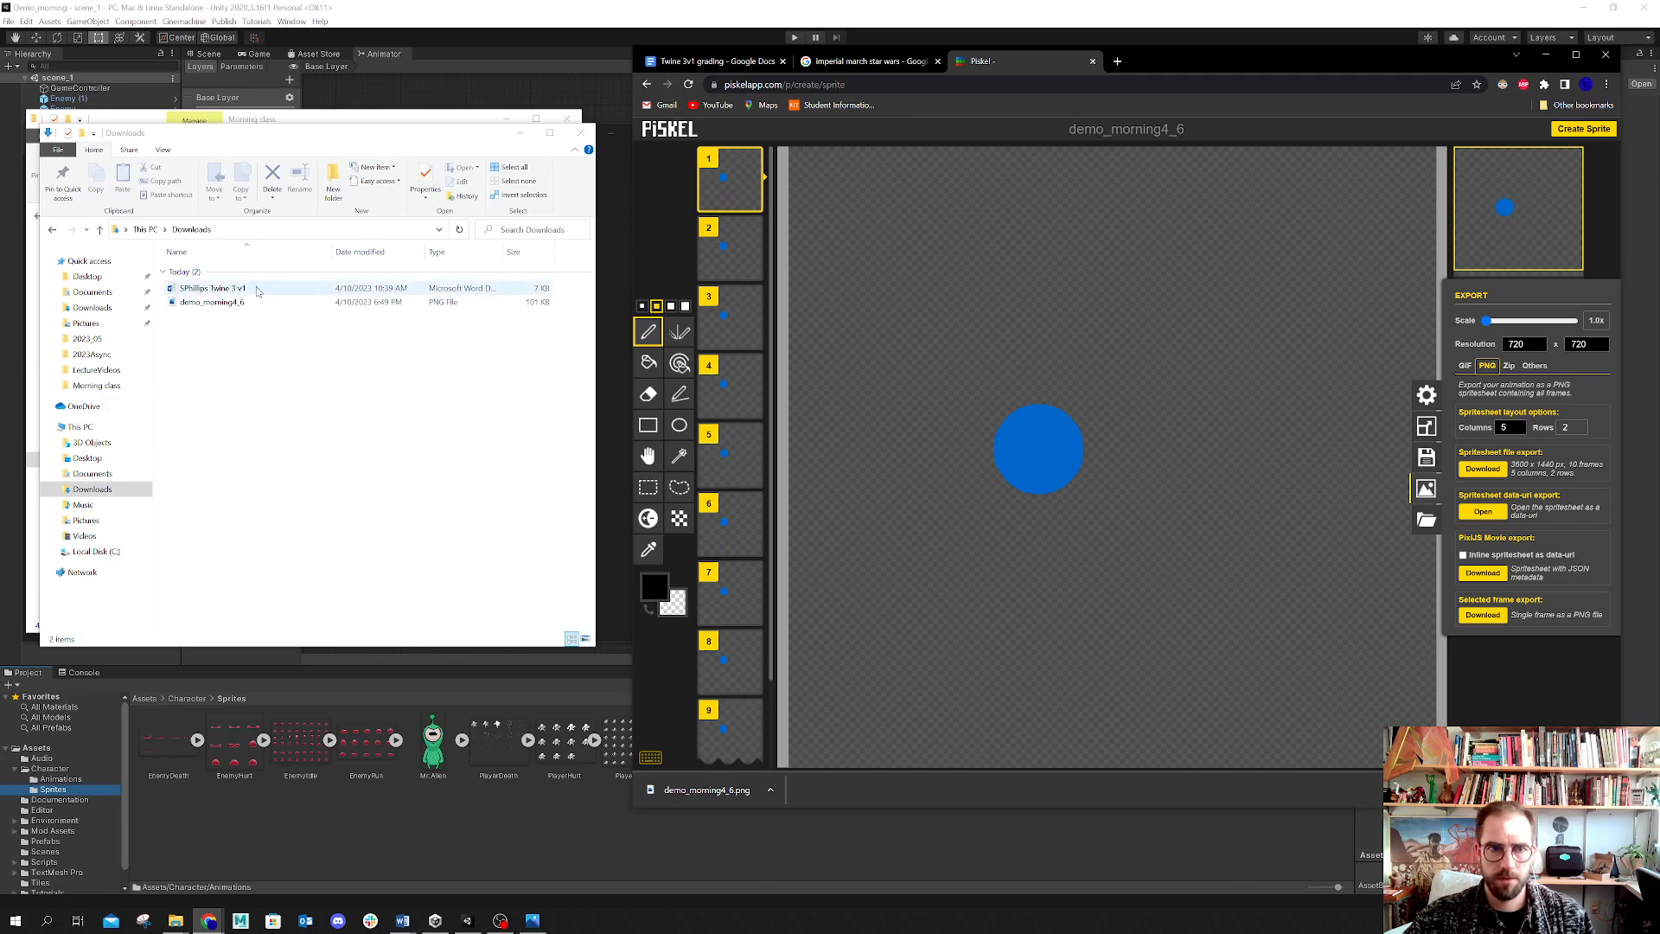
pyautogui.moveTo(251, 136); pyautogui.dragTo(307, 433)
pyautogui.click(280, 606)
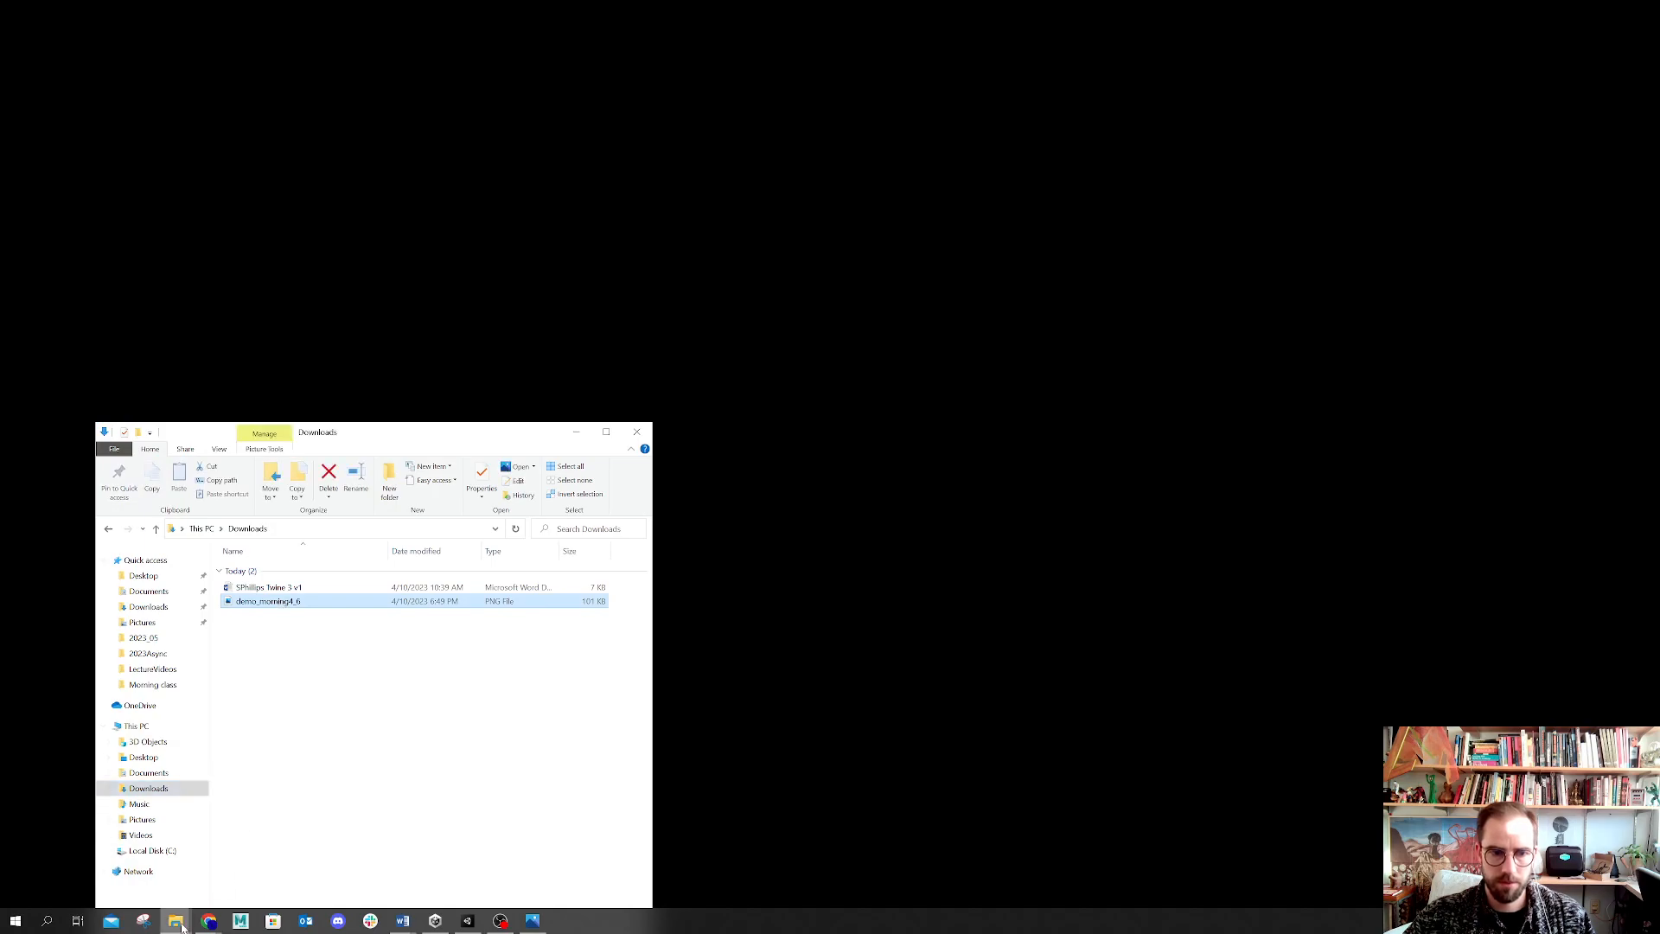
pyautogui.moveTo(180, 923)
pyautogui.click(156, 878)
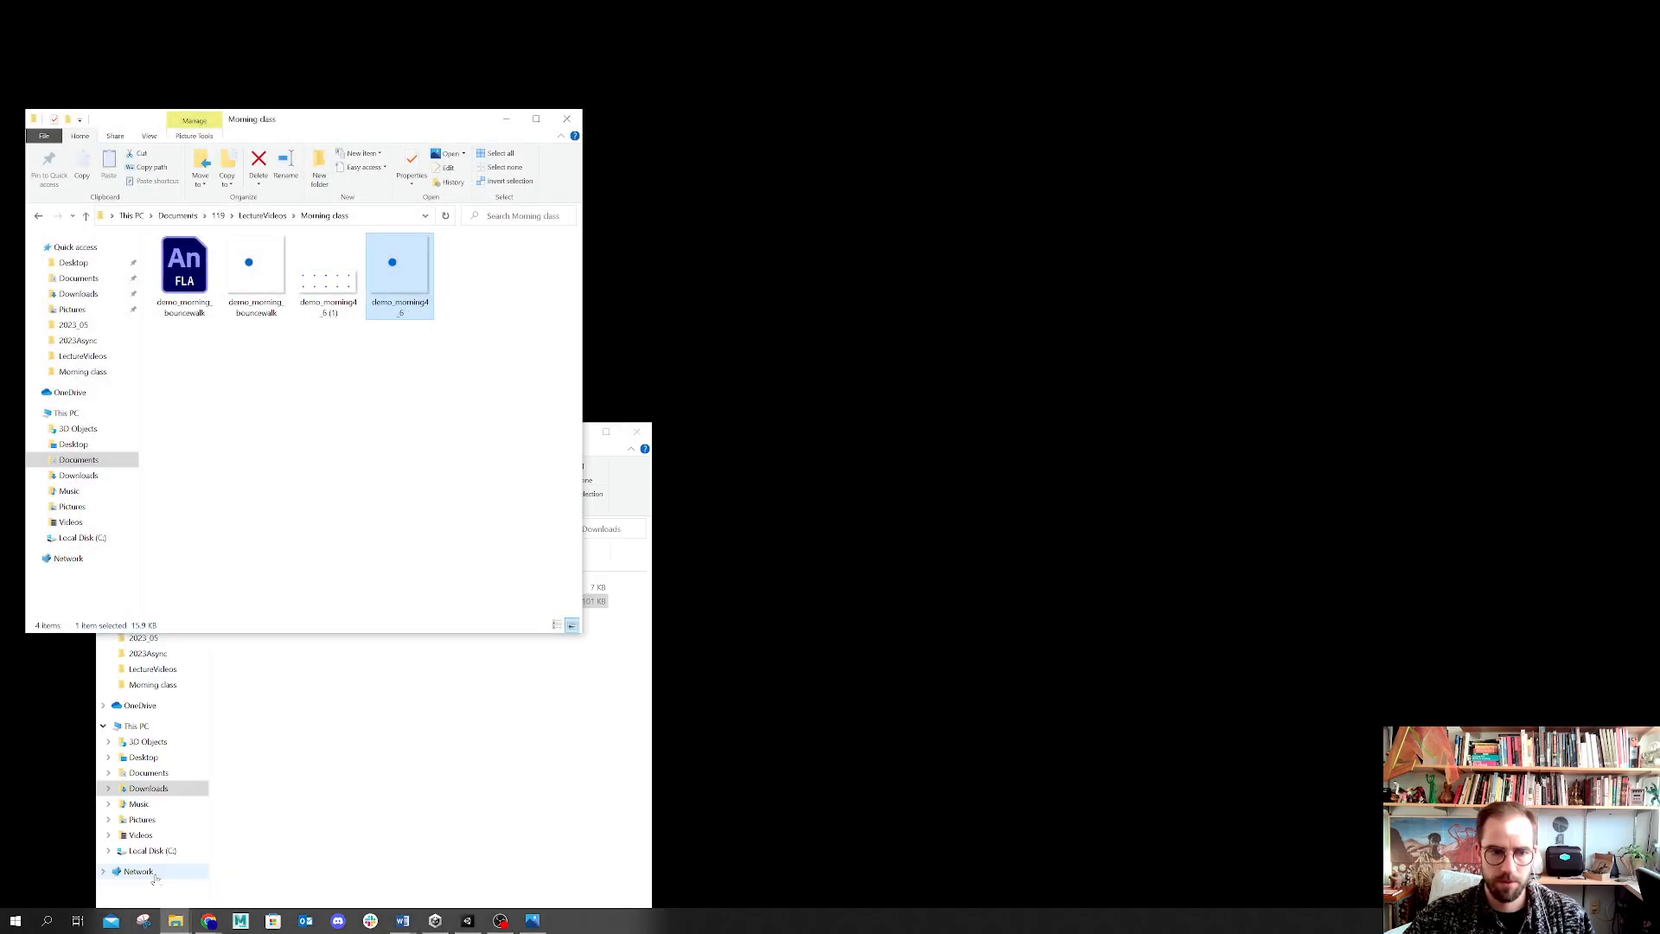
pyautogui.click(189, 883)
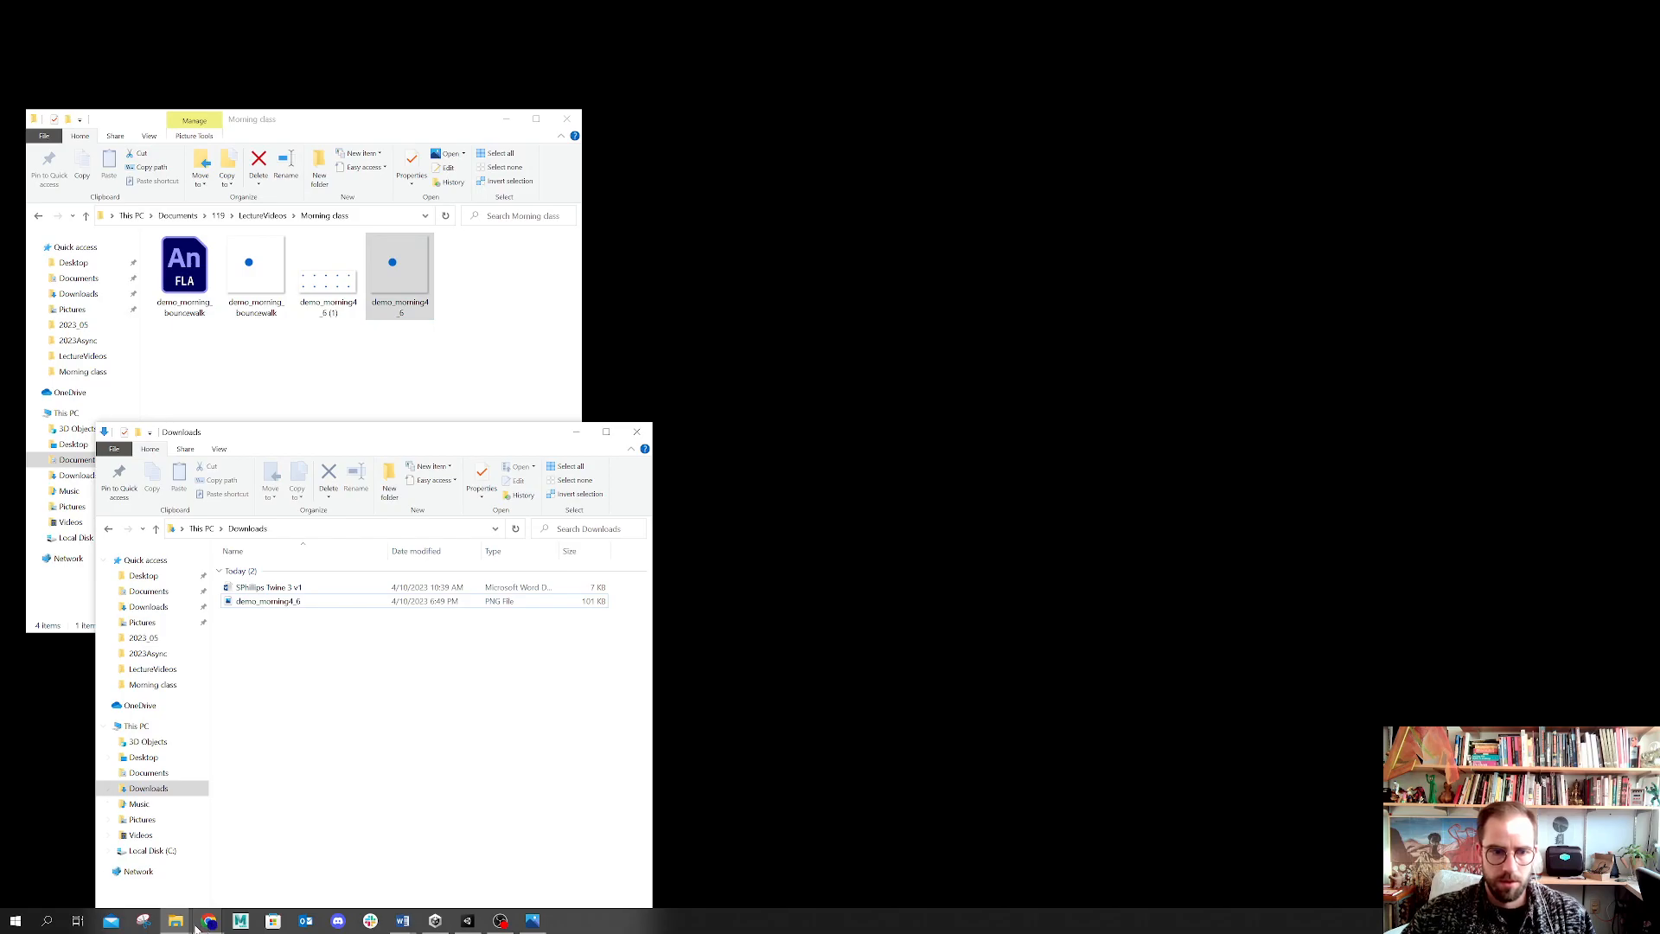
pyautogui.moveTo(279, 602); pyautogui.dragTo(315, 372)
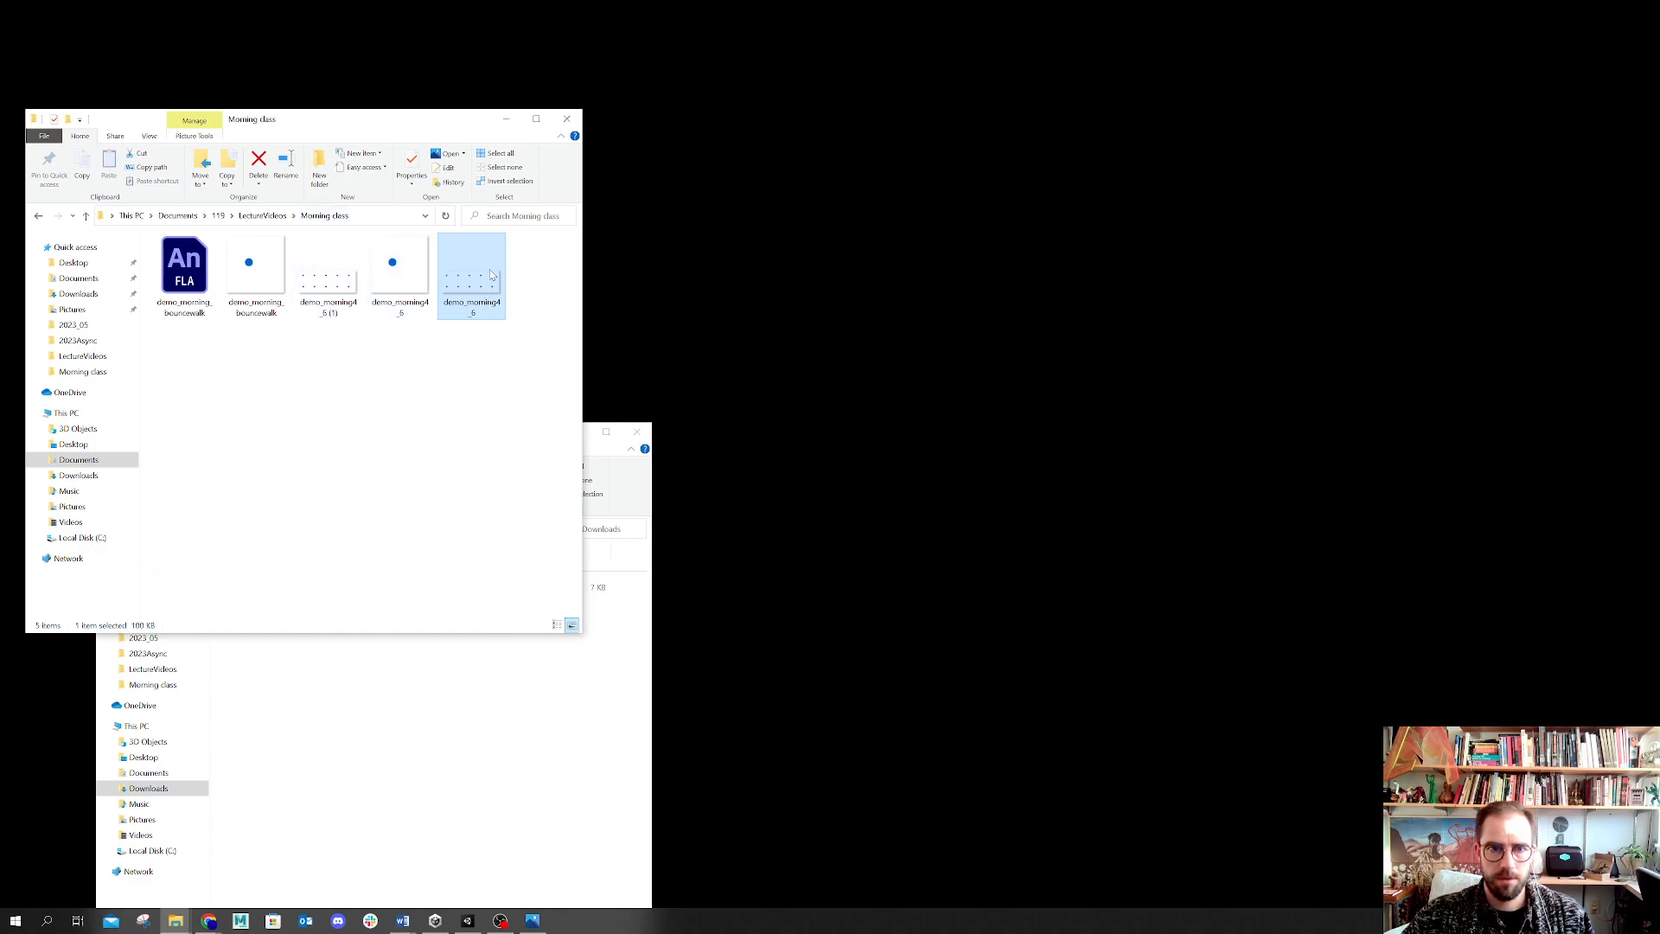
# Step: Preview the downloaded spritesheet PNG and the demo_morning_bouncewalk GIF in the image viewer
pyautogui.click(316, 284)
pyautogui.doubleClick(316, 283)
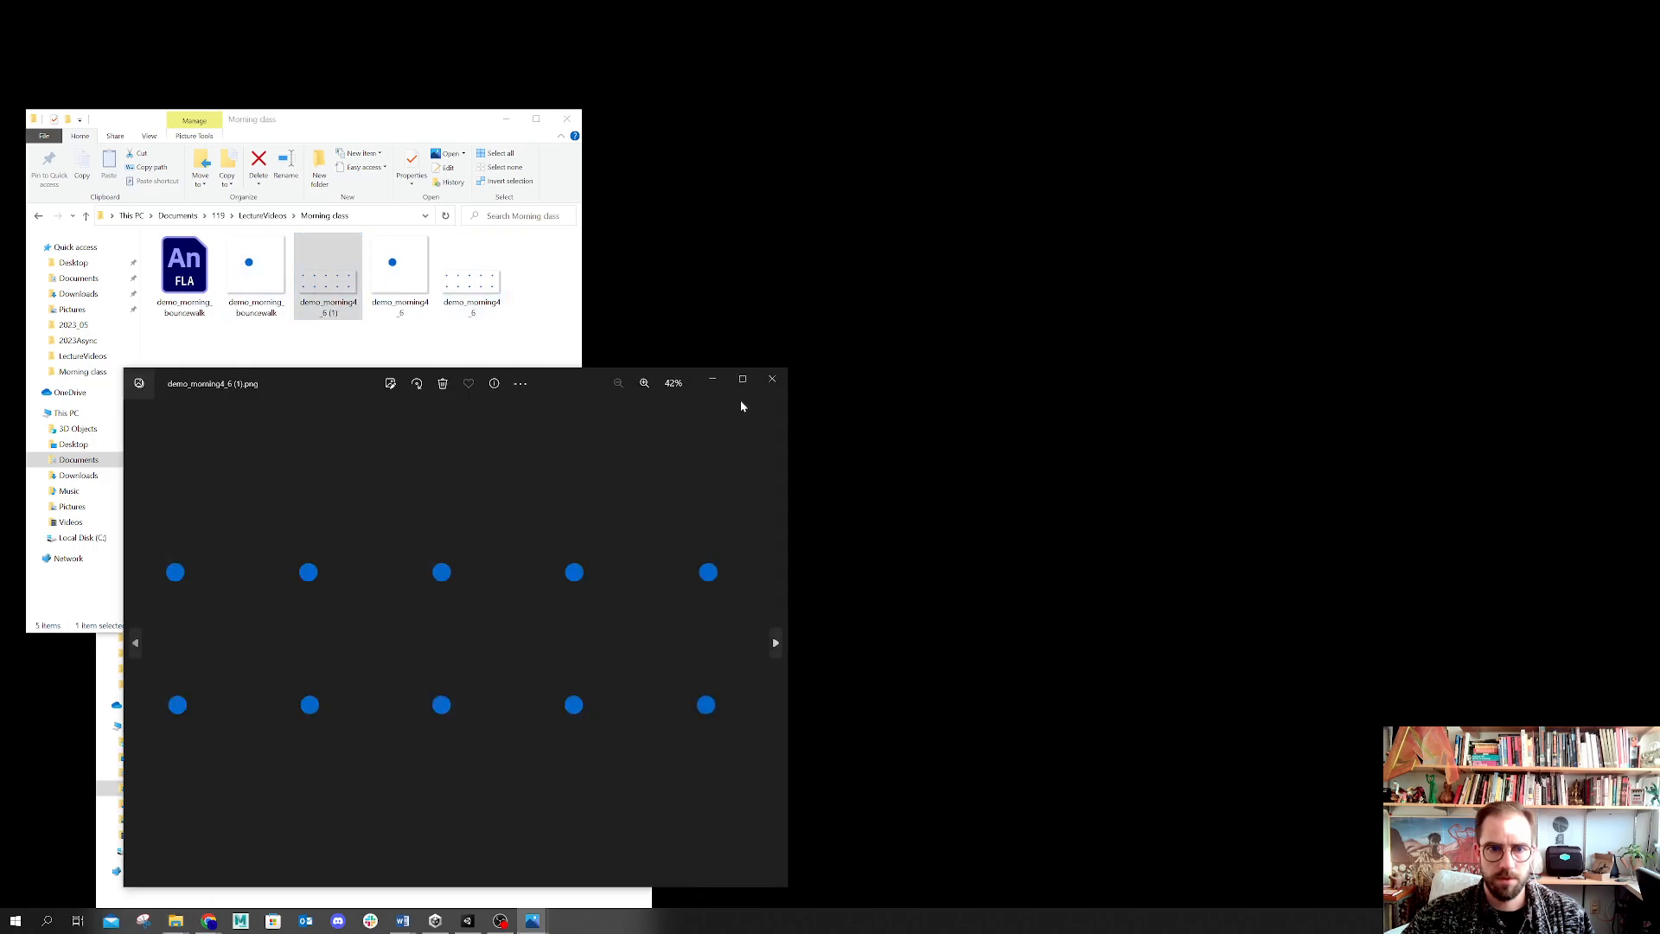
pyautogui.click(770, 376)
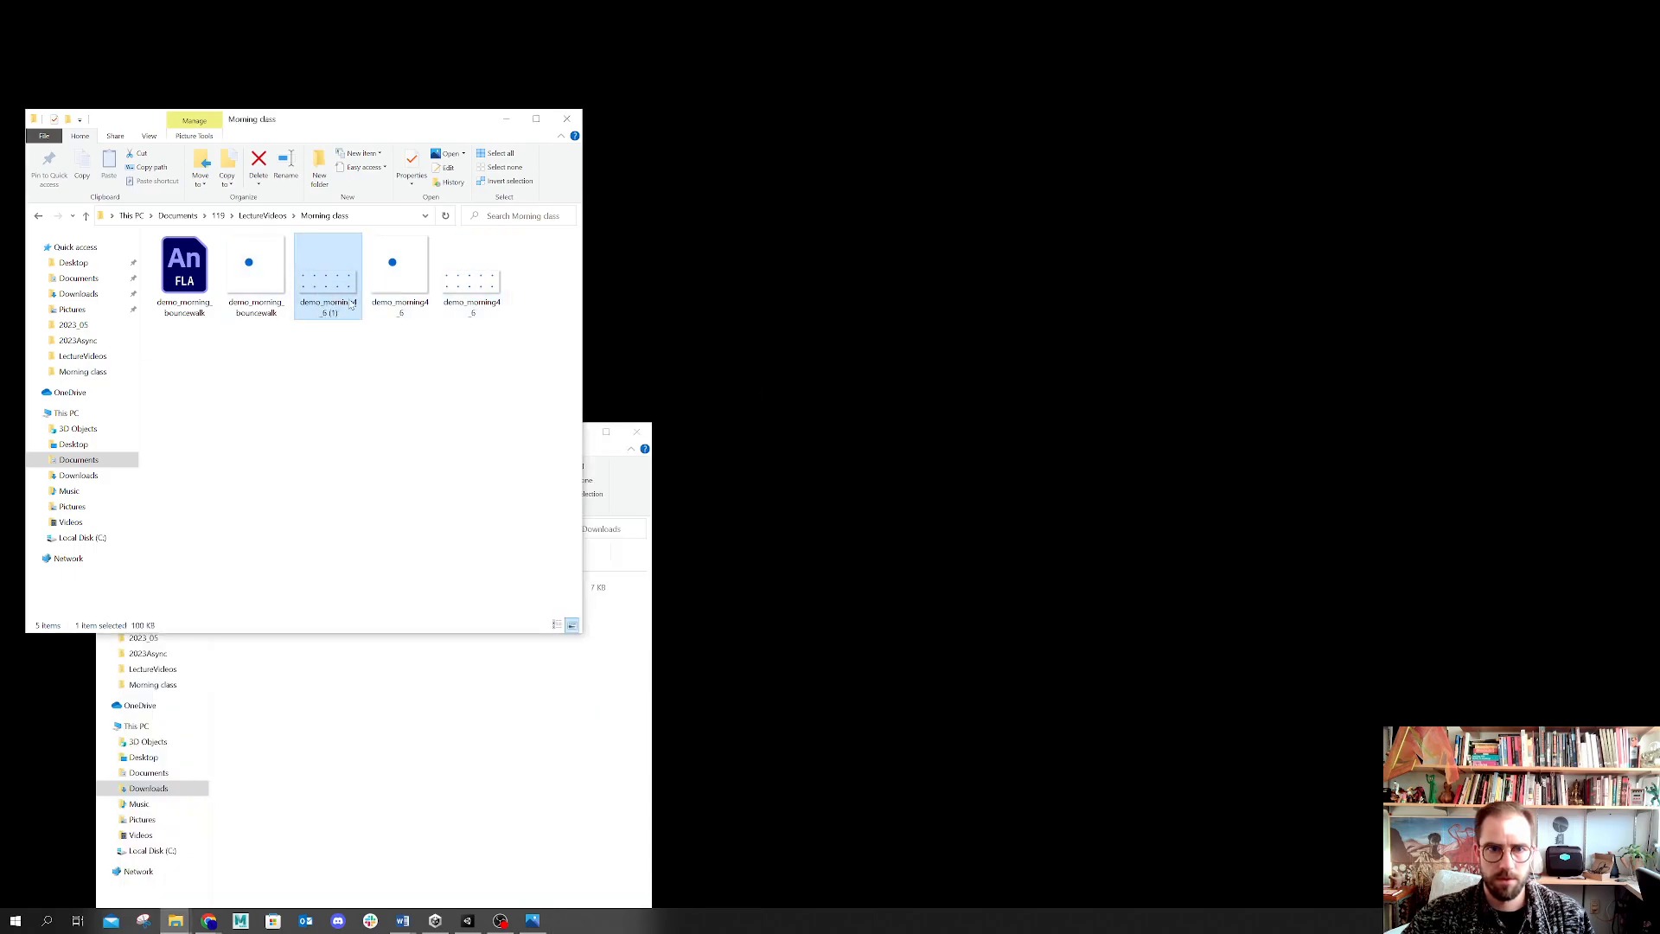
pyautogui.doubleClick(265, 277)
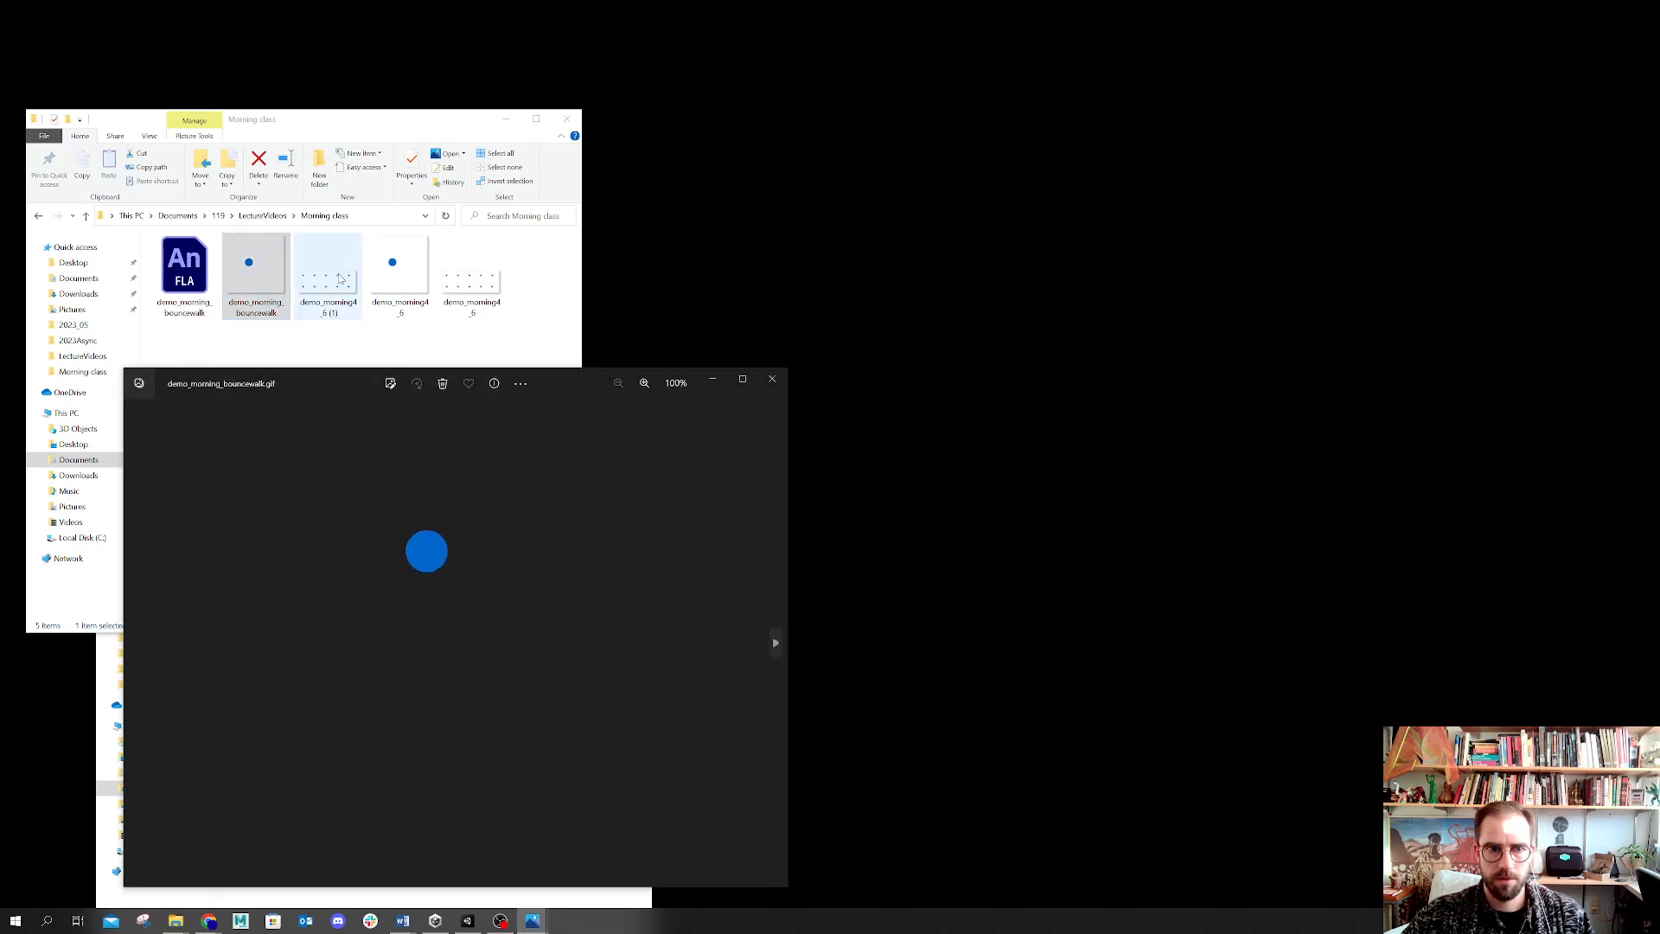
# Step: Rename the new spritesheet PNG in the Morning class folder to idle
pyautogui.click(475, 307)
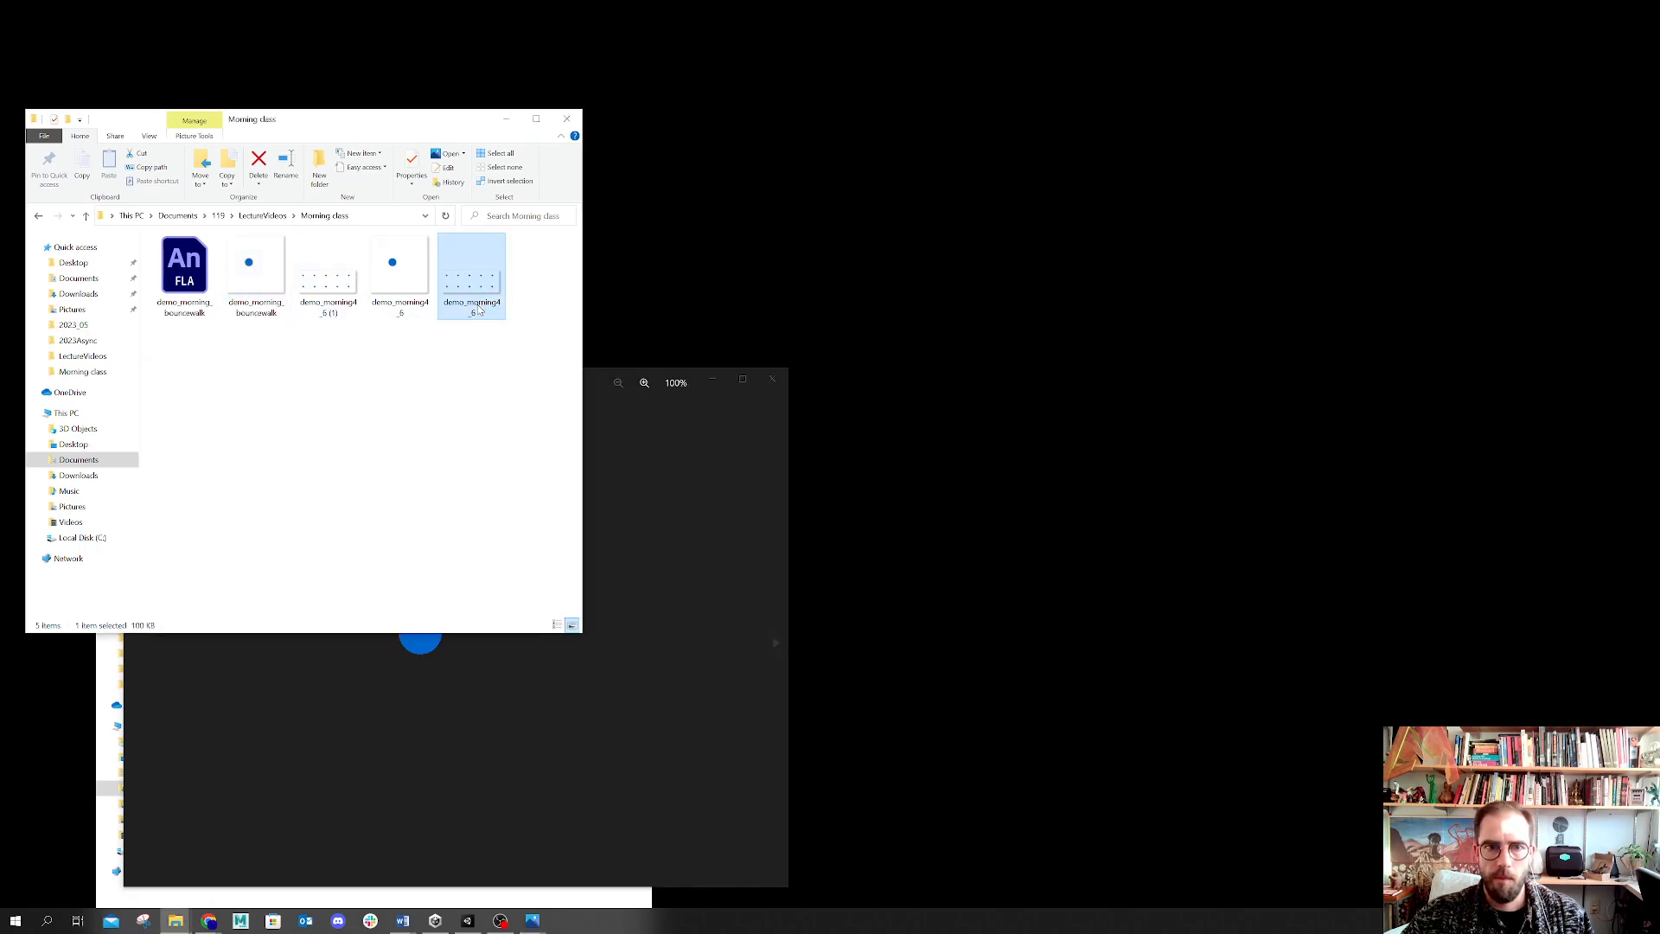
pyautogui.click(478, 308)
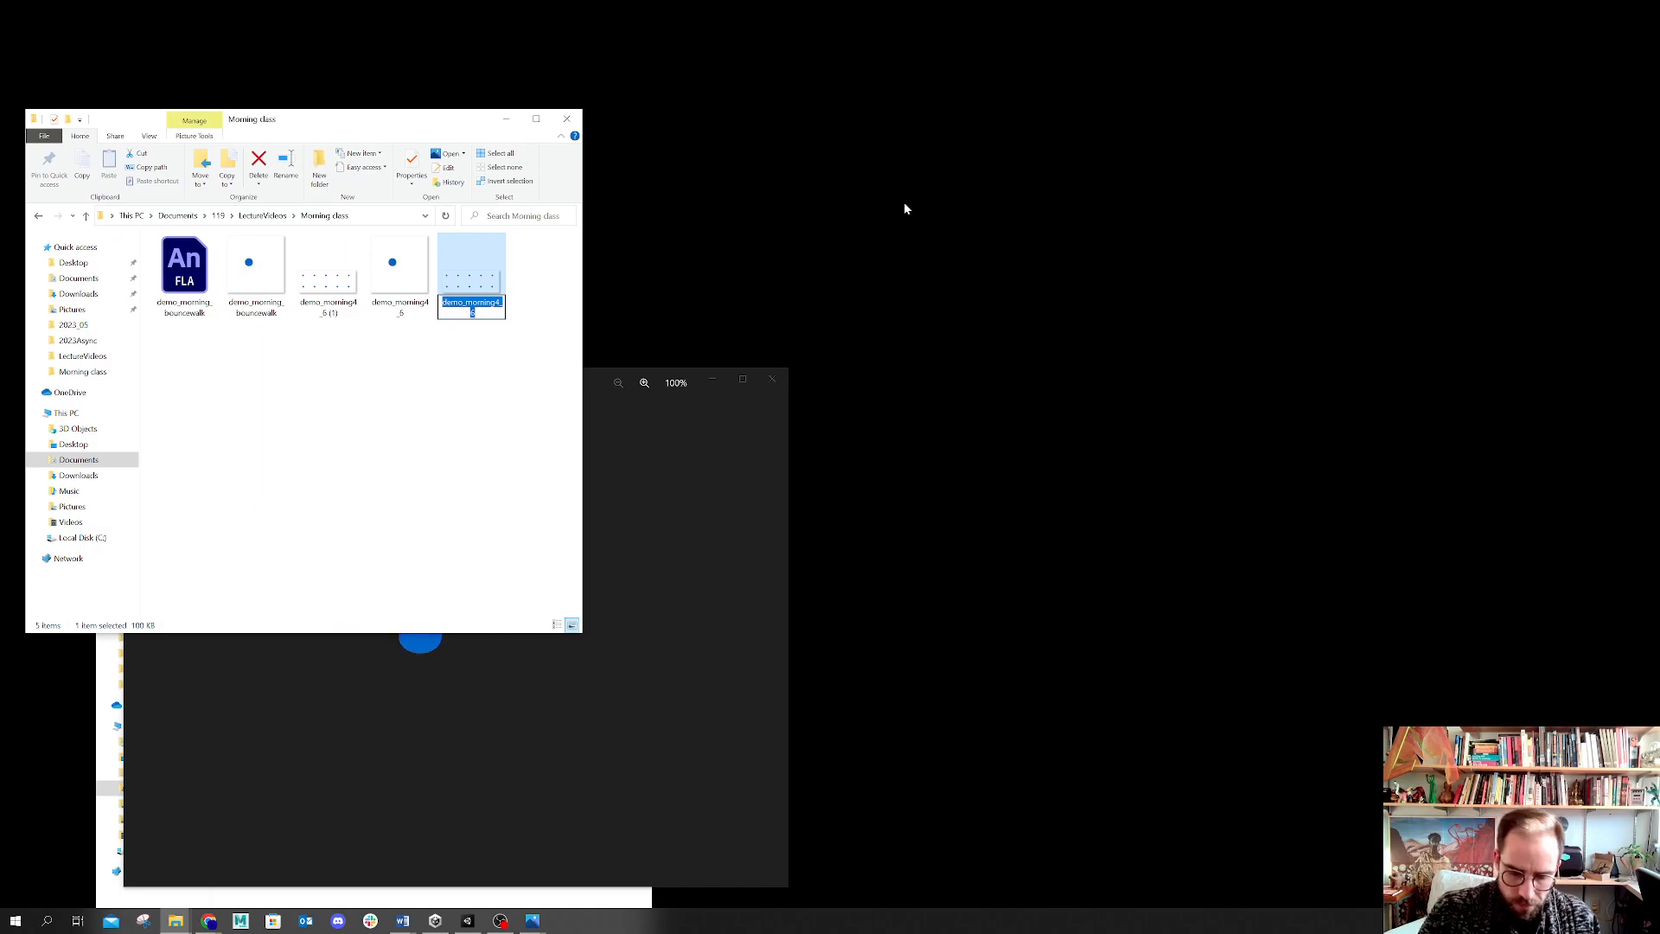
pyautogui.write('idle')
pyautogui.press('Return')
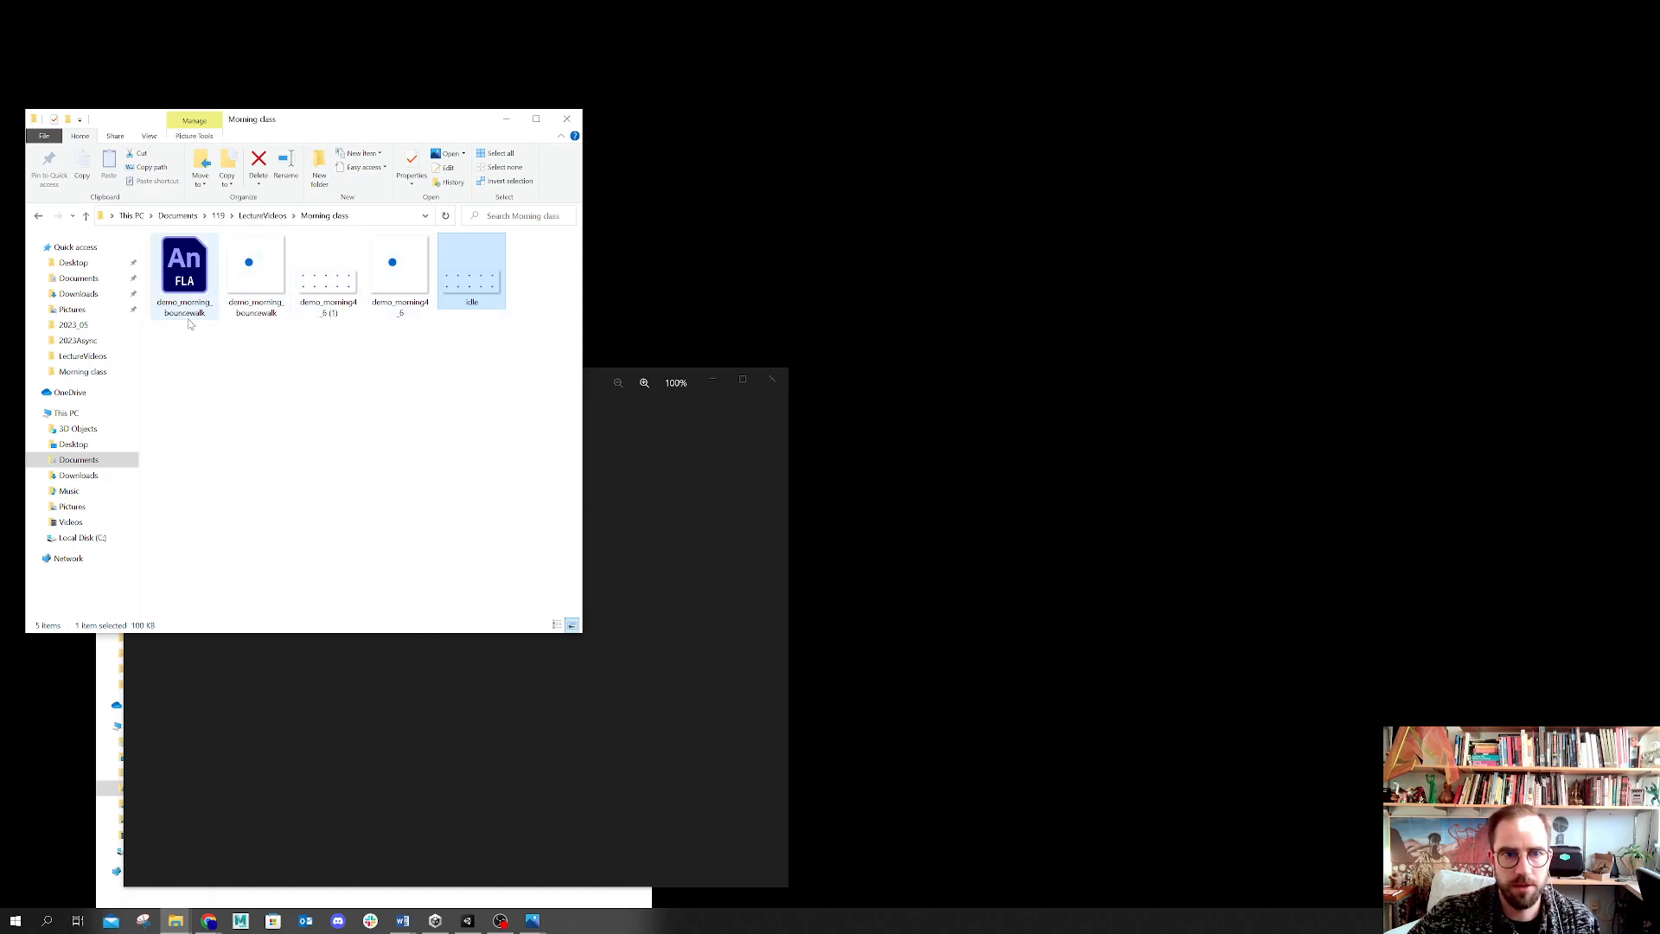
# Step: Try to drop the demo_morning_bouncewalk GIF into the currently open Piskel sprite
pyautogui.click(208, 920)
pyautogui.click(284, 871)
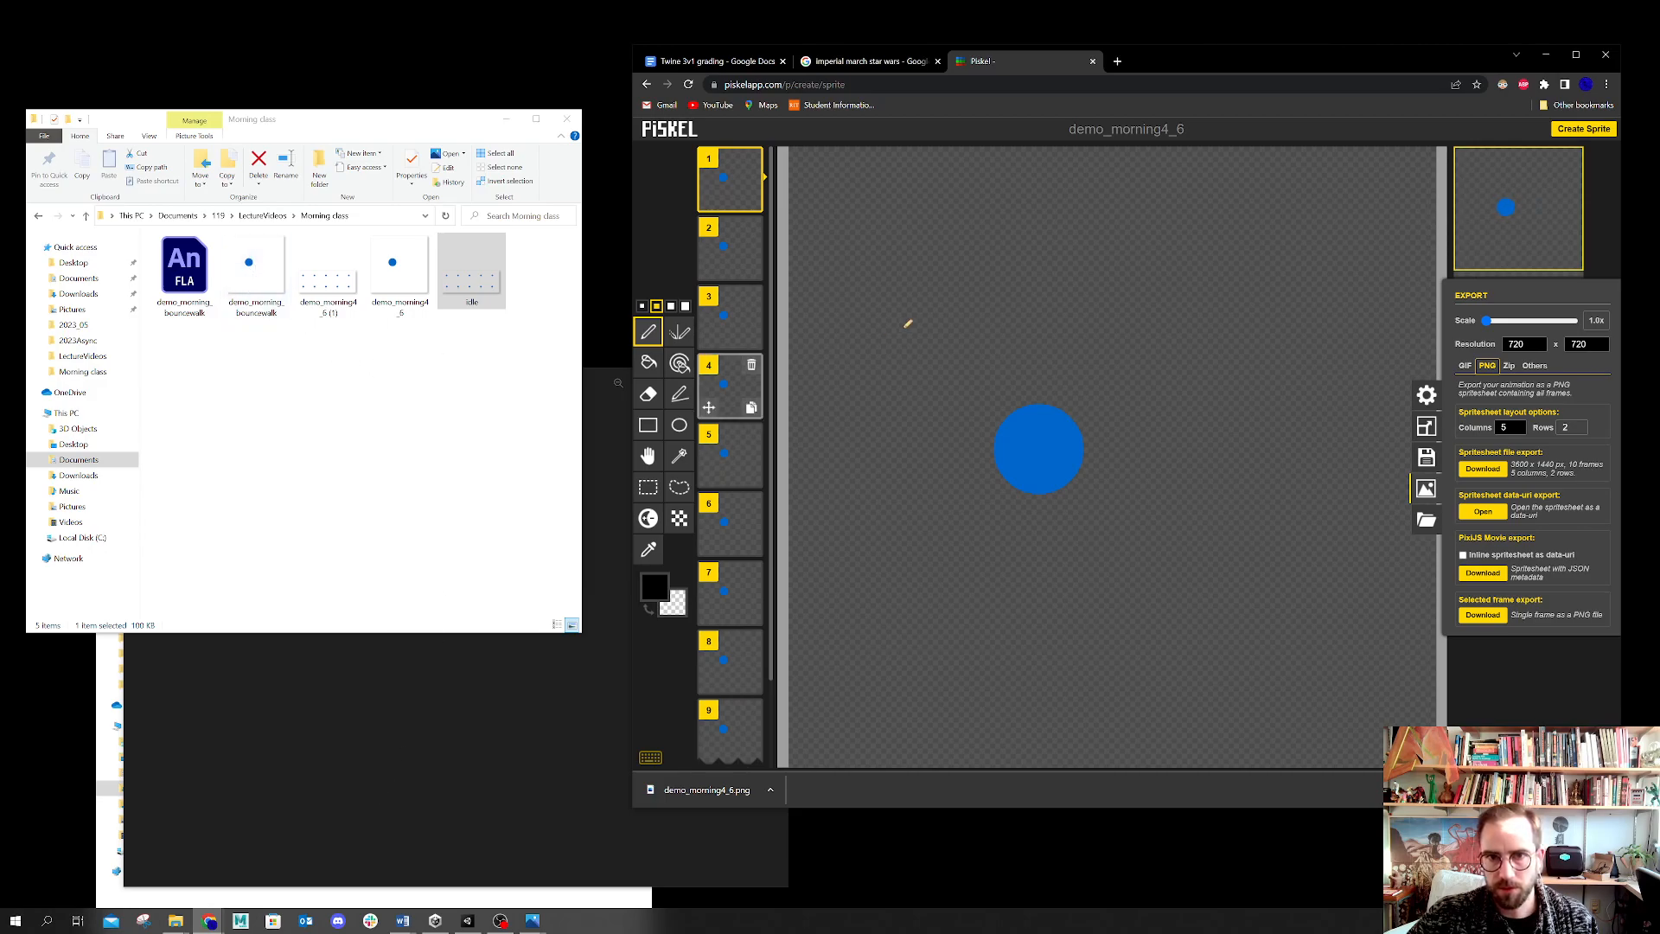
pyautogui.moveTo(256, 272); pyautogui.dragTo(1154, 448)
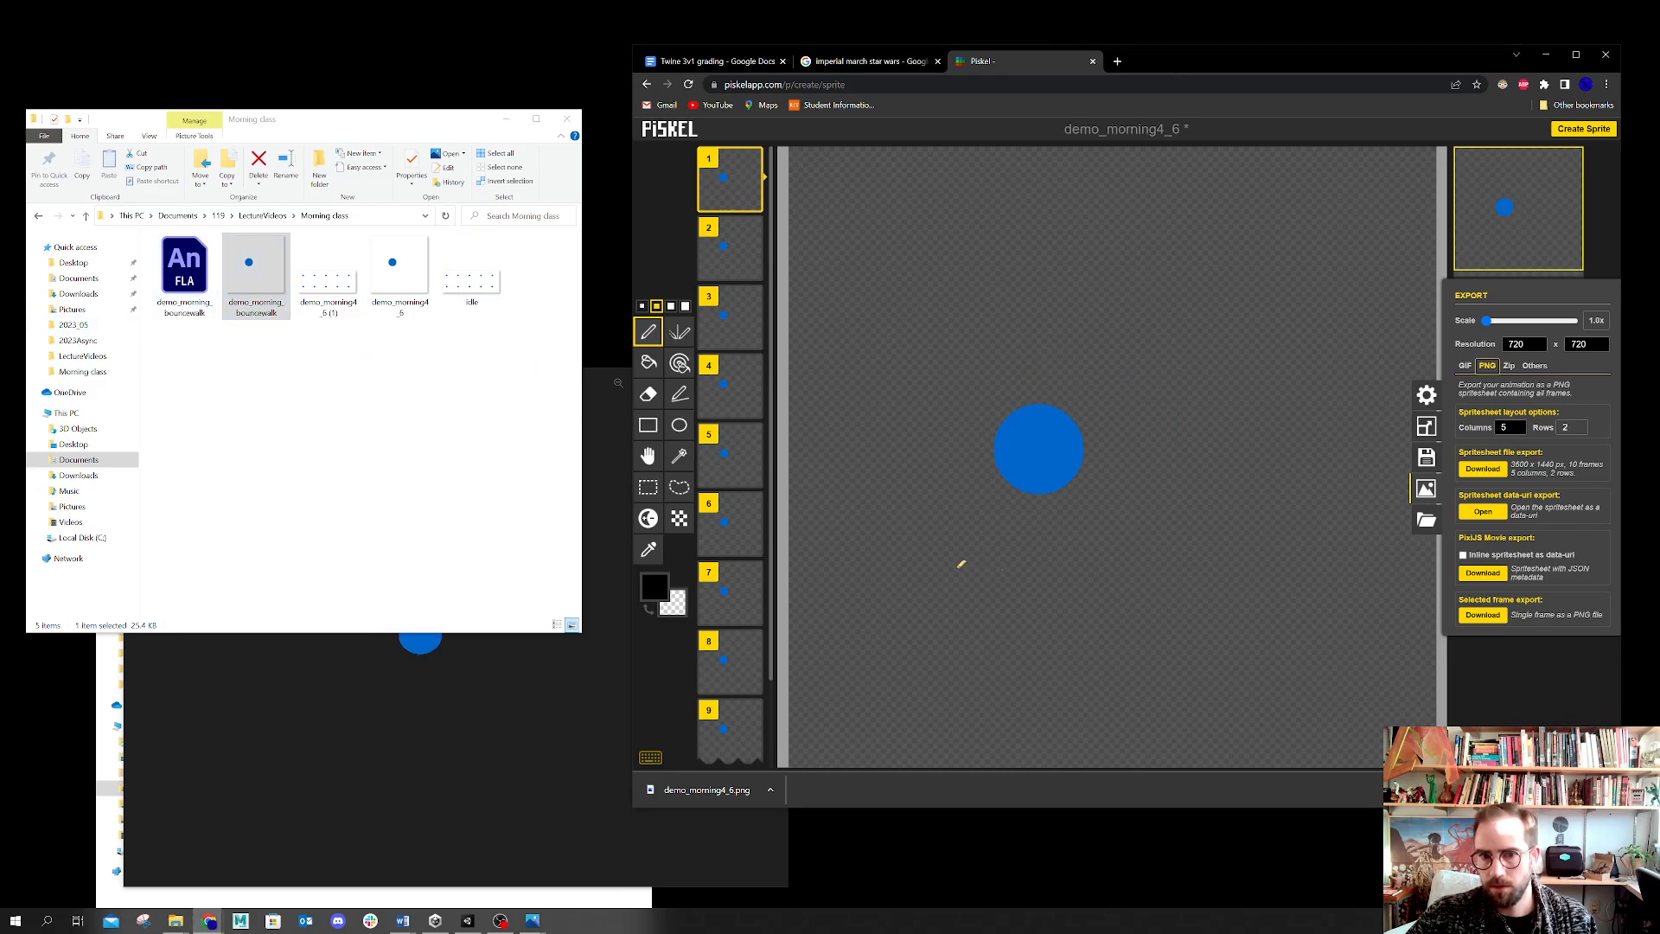
pyautogui.click(1518, 683)
pyautogui.moveTo(251, 272); pyautogui.dragTo(1071, 396)
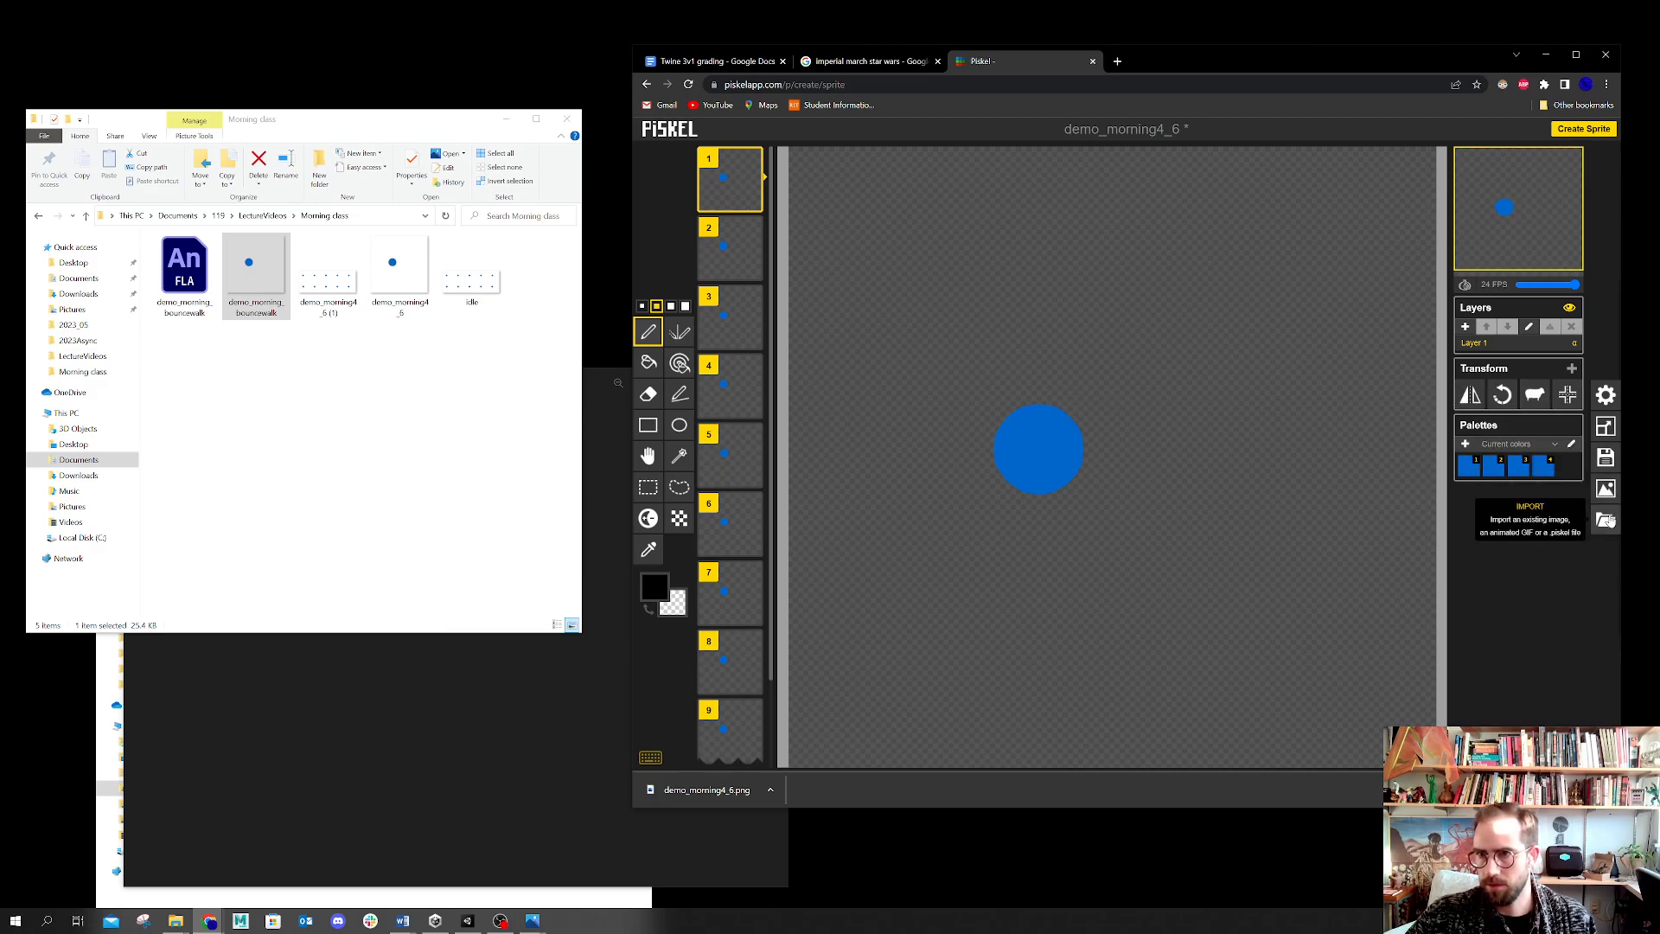
# Step: Reload Piskel for a new sprite and import the demo_morning_bouncewalk GIF as a spritesheet with 720 x 720 frames
pyautogui.click(691, 85)
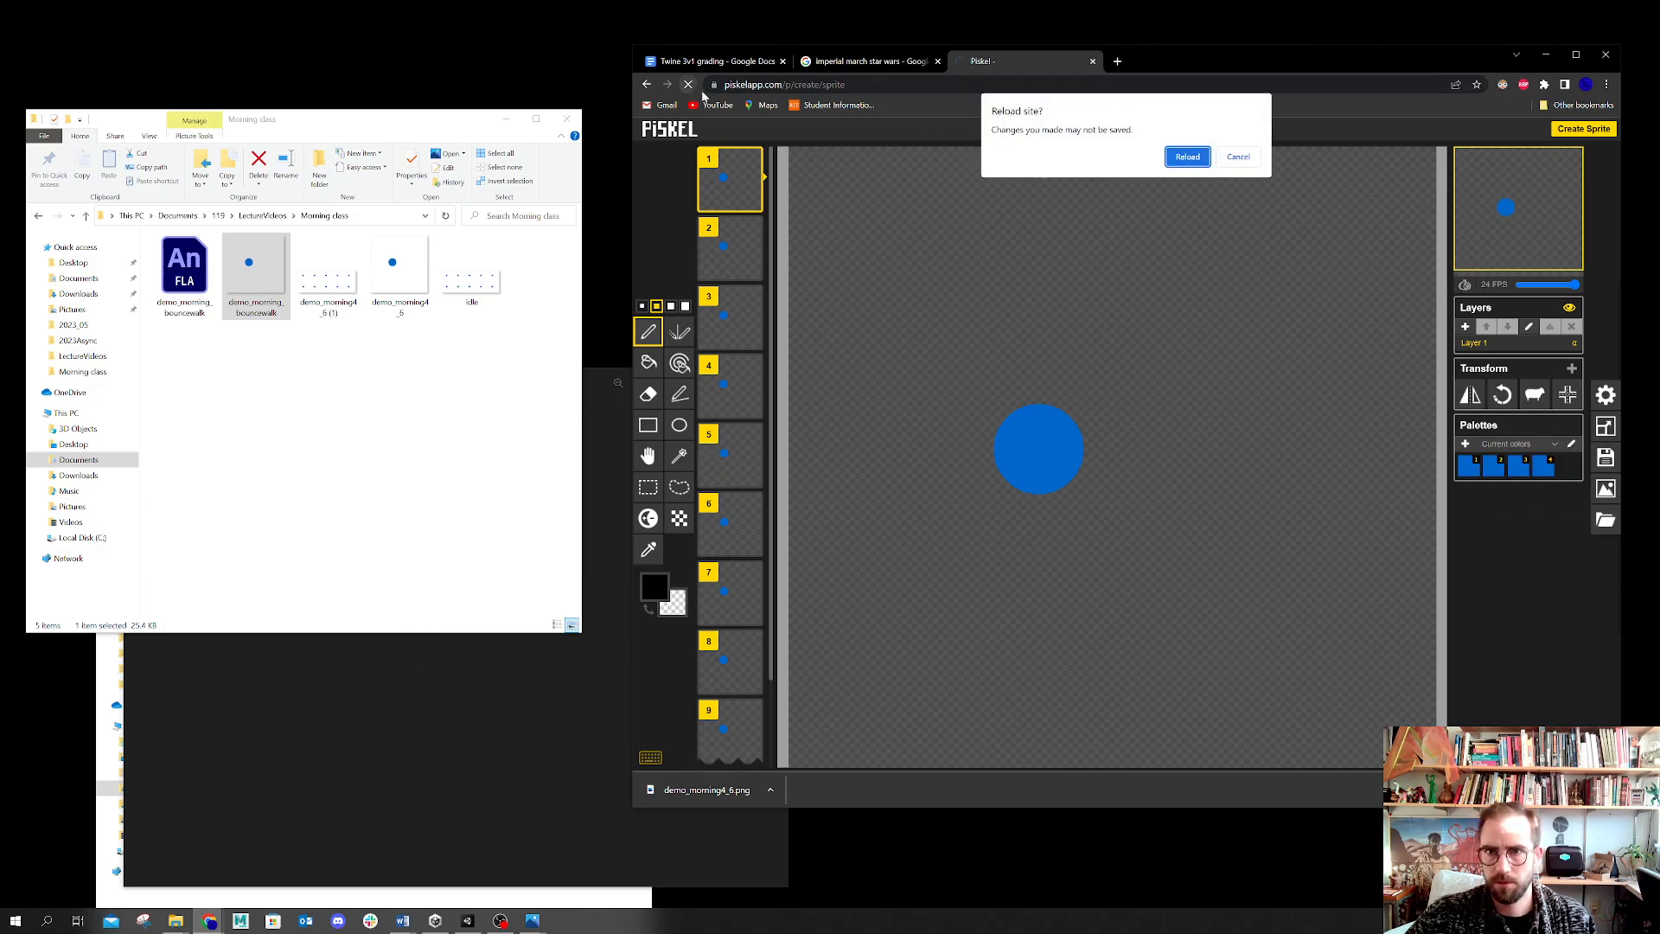
pyautogui.click(1190, 156)
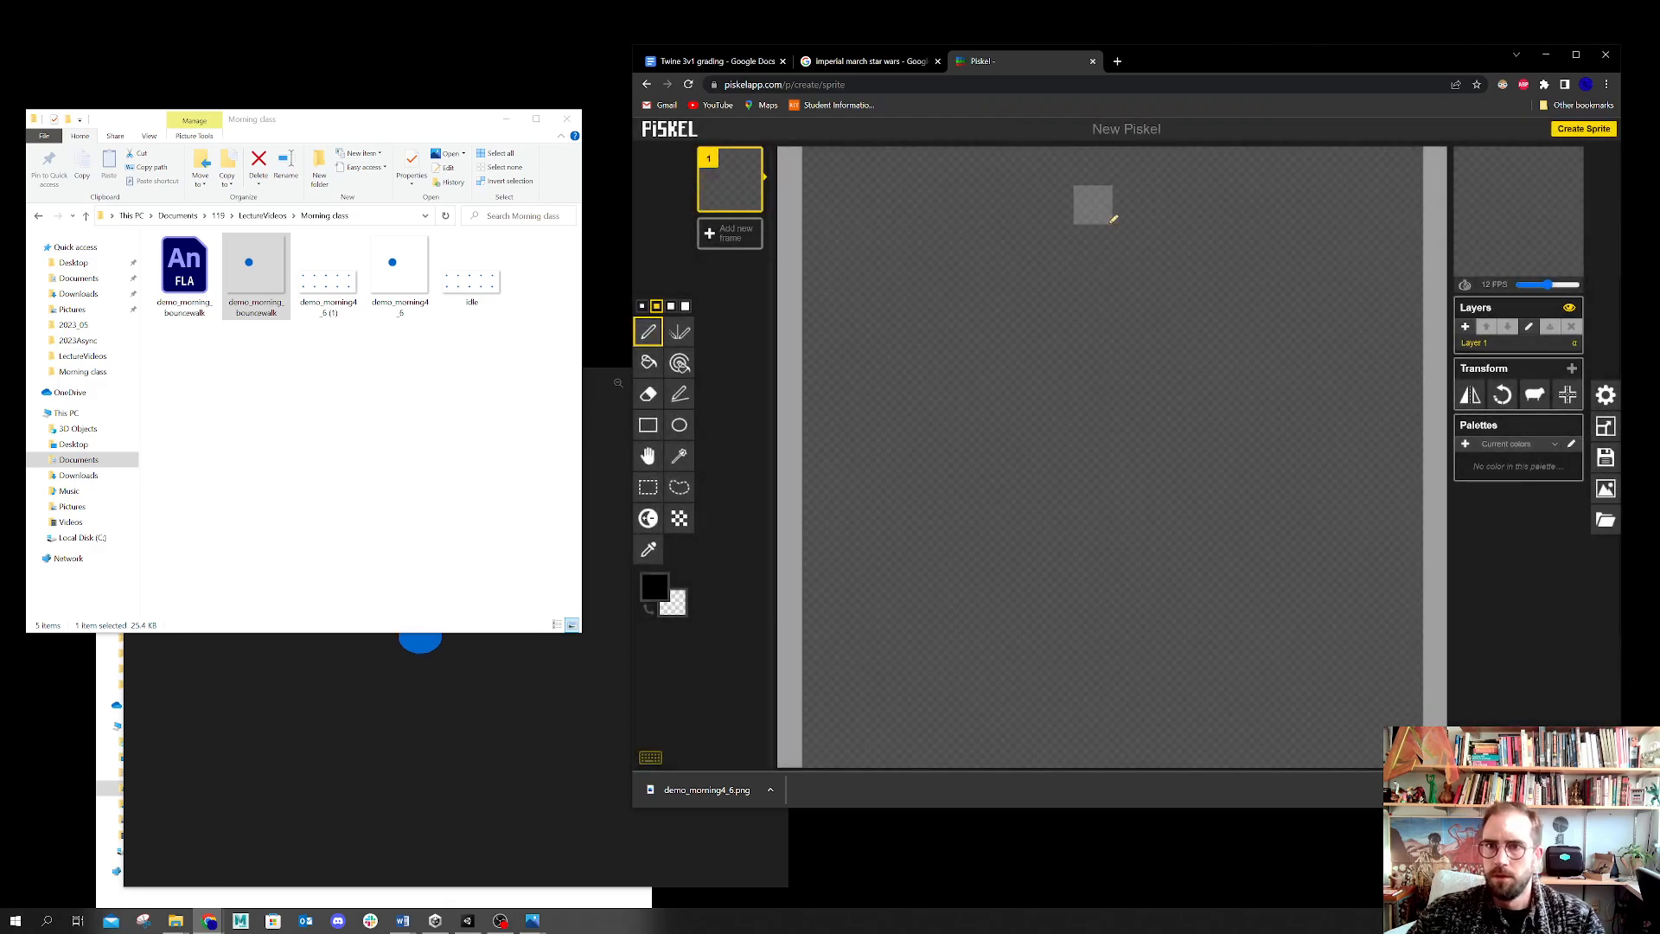
pyautogui.click(1604, 519)
pyautogui.moveTo(256, 274); pyautogui.dragTo(1150, 438)
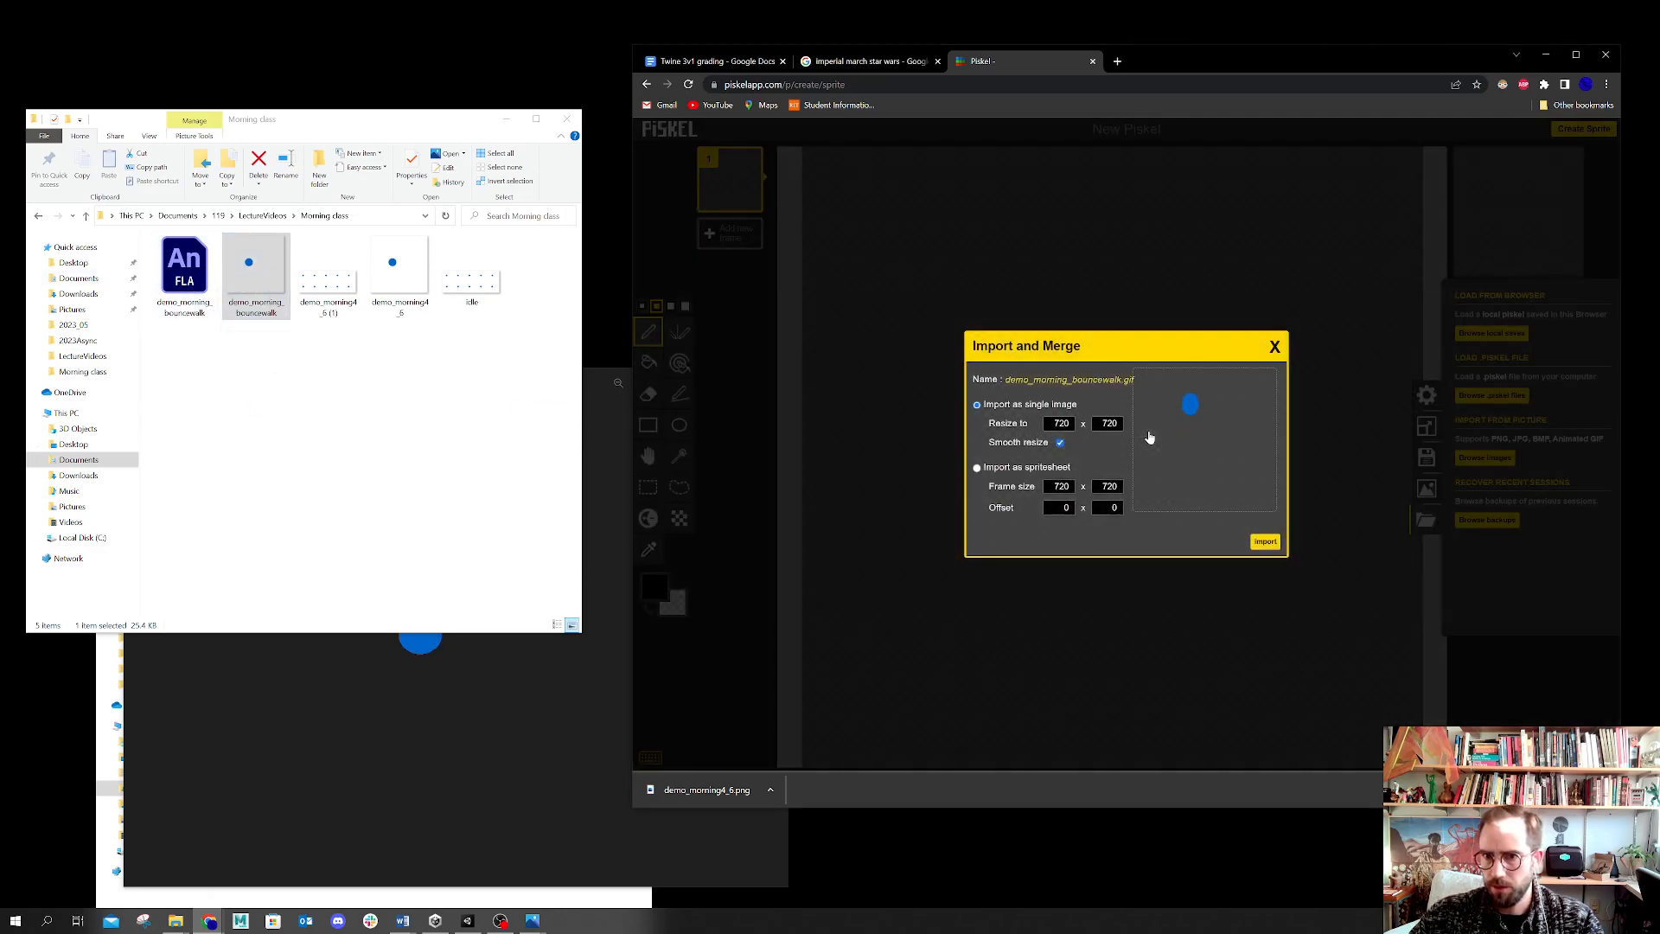
pyautogui.click(977, 467)
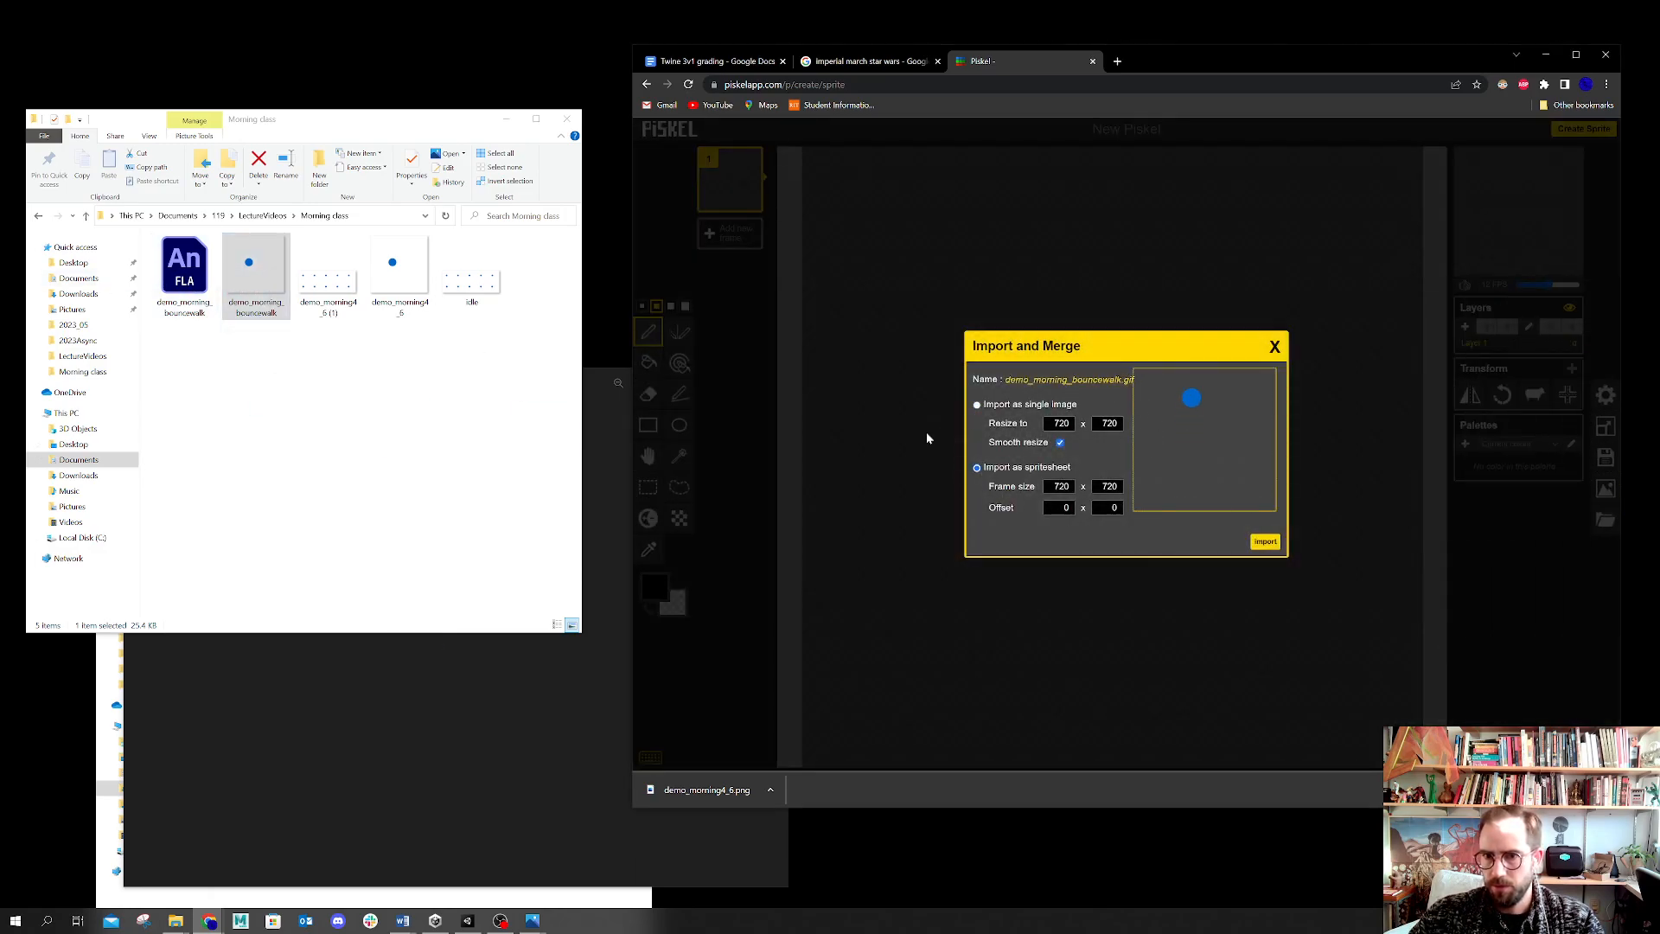
pyautogui.click(1264, 542)
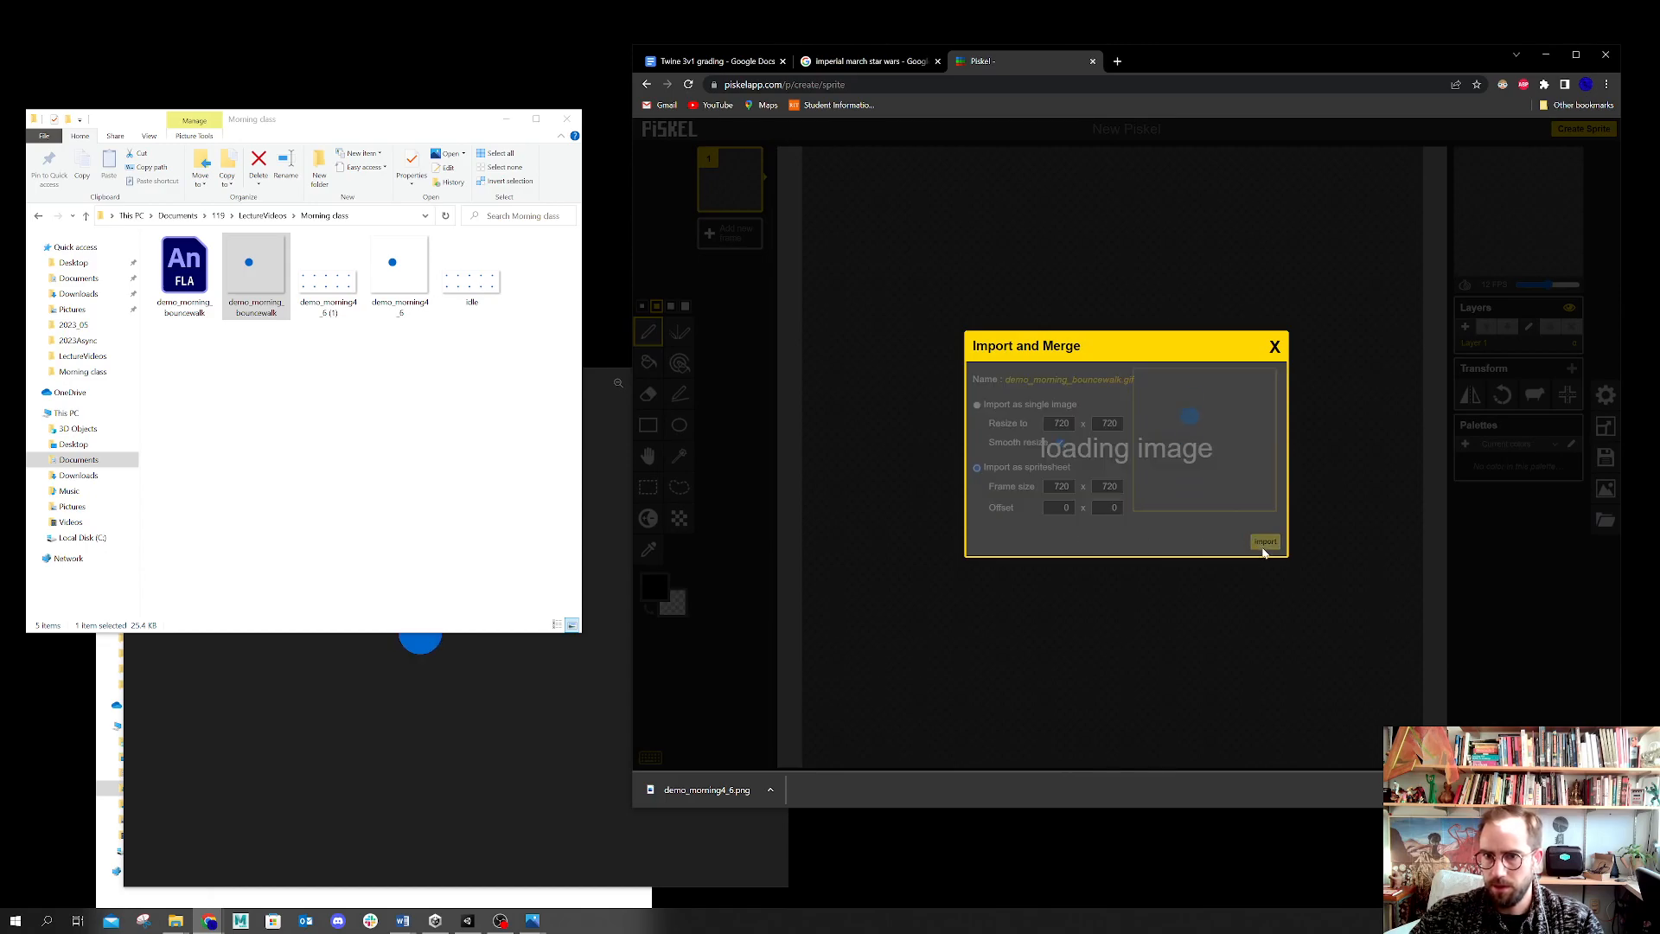
# Step: Set the animation to 24 FPS and the PNG spritesheet export layout to 3 columns
pyautogui.click(1188, 172)
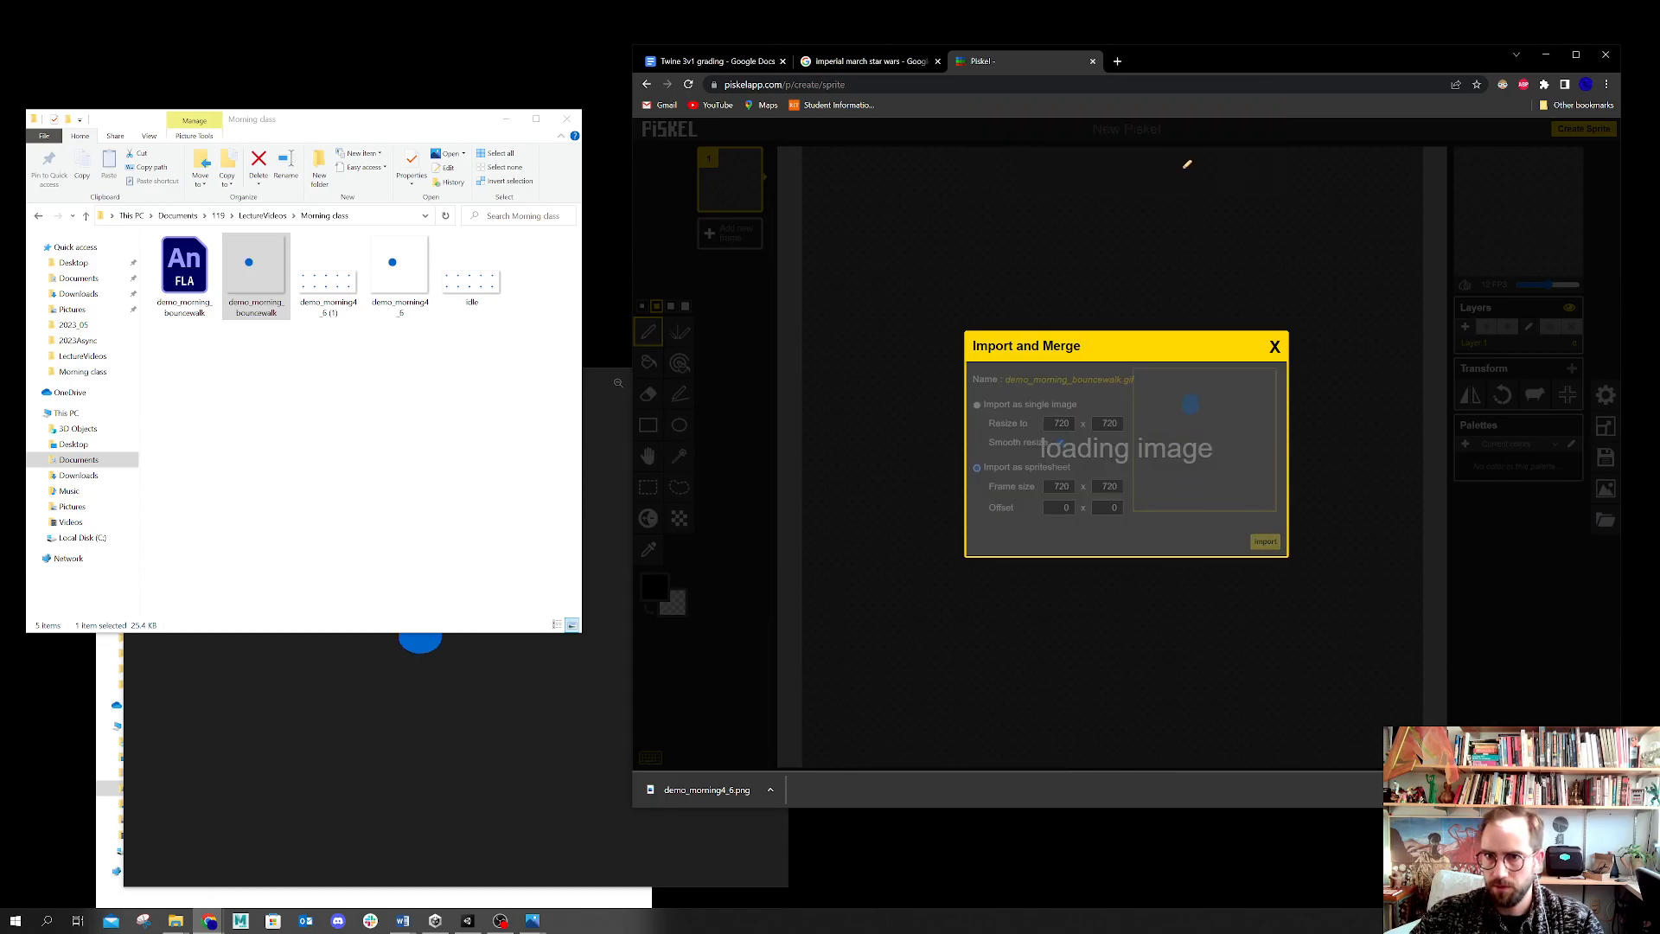
pyautogui.moveTo(1560, 290); pyautogui.dragTo(1622, 297)
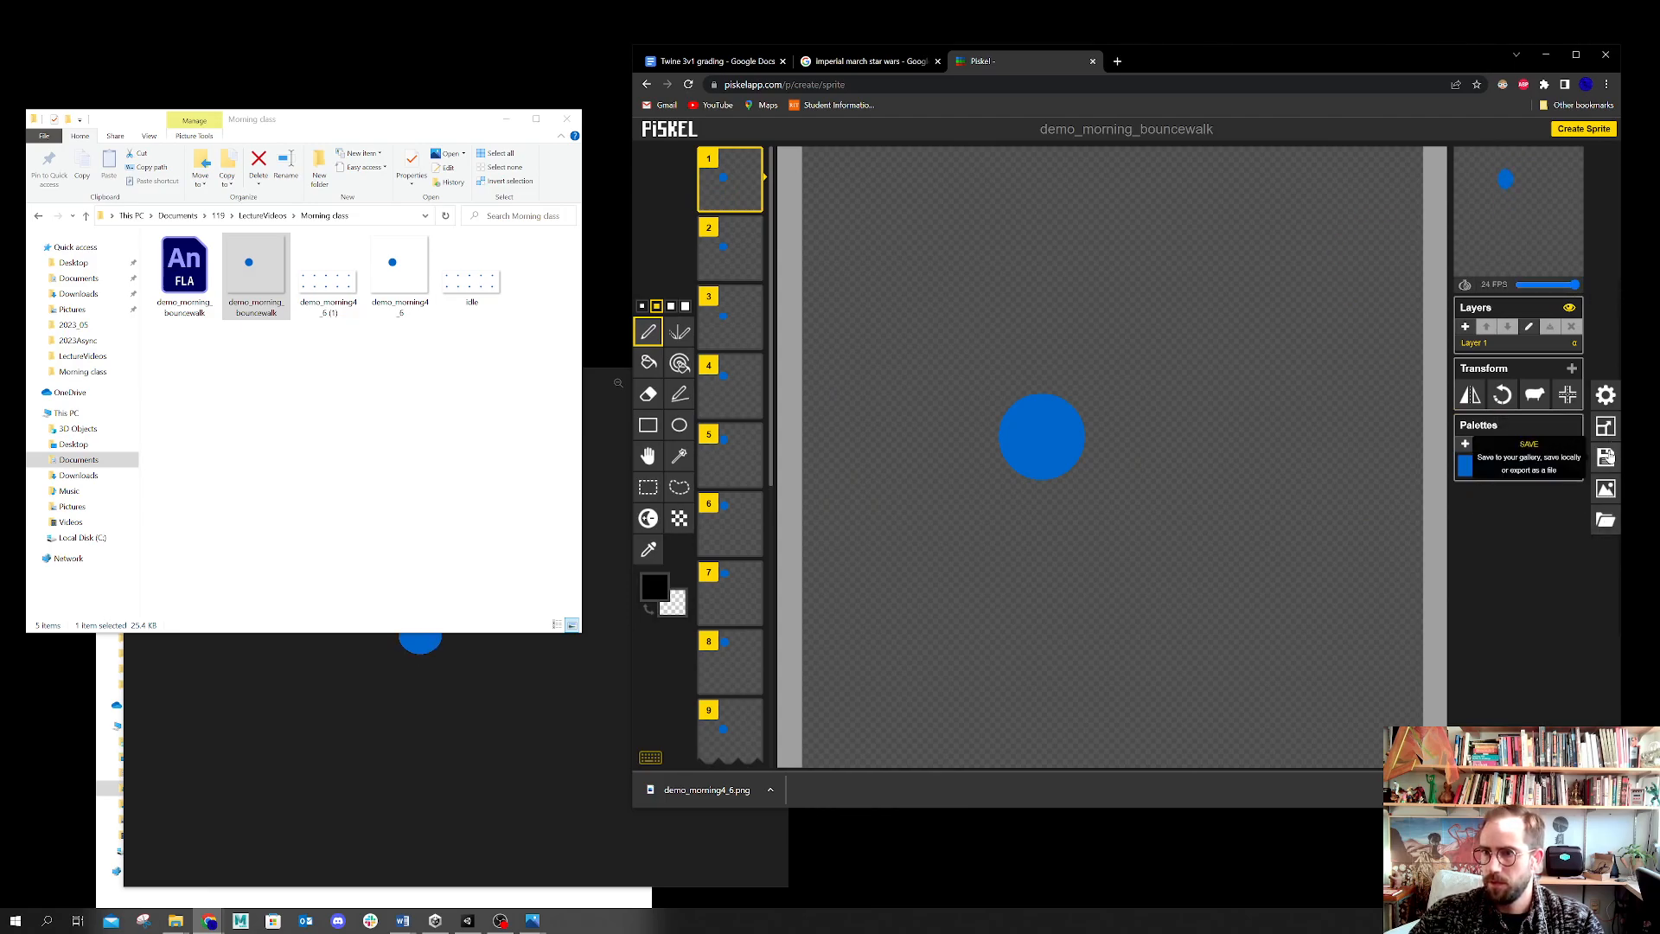
pyautogui.click(1605, 490)
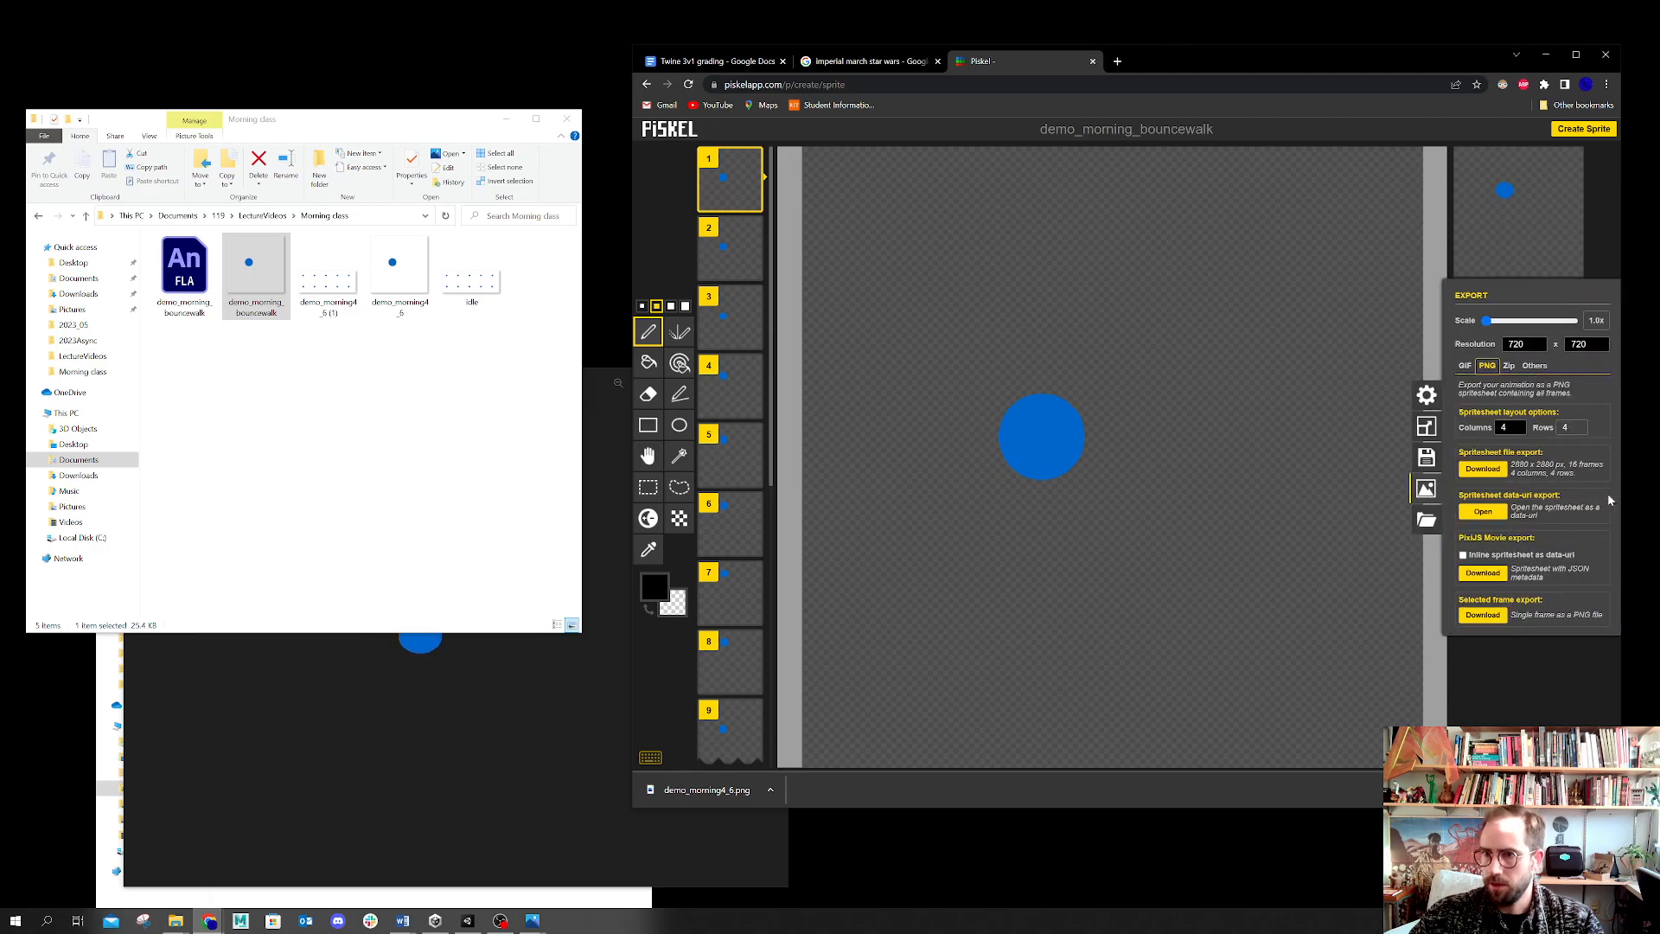
pyautogui.doubleClick(1502, 427)
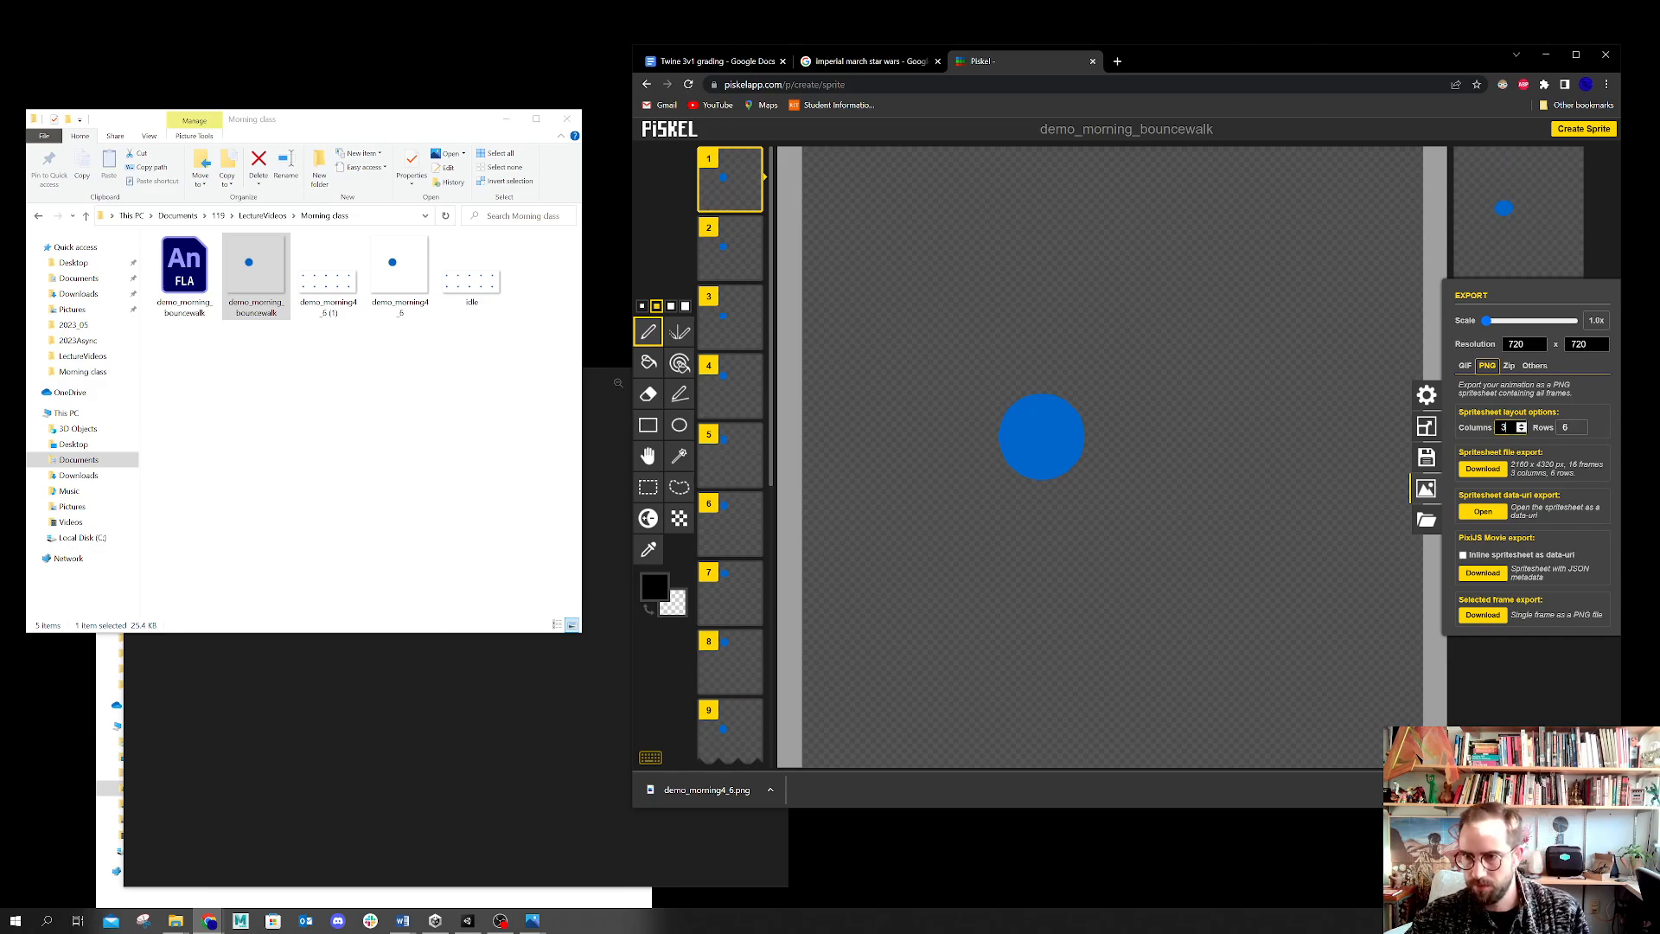
# Step: Download the PNG spritesheet and move it from Downloads into the Morning class folder
pyautogui.click(1496, 470)
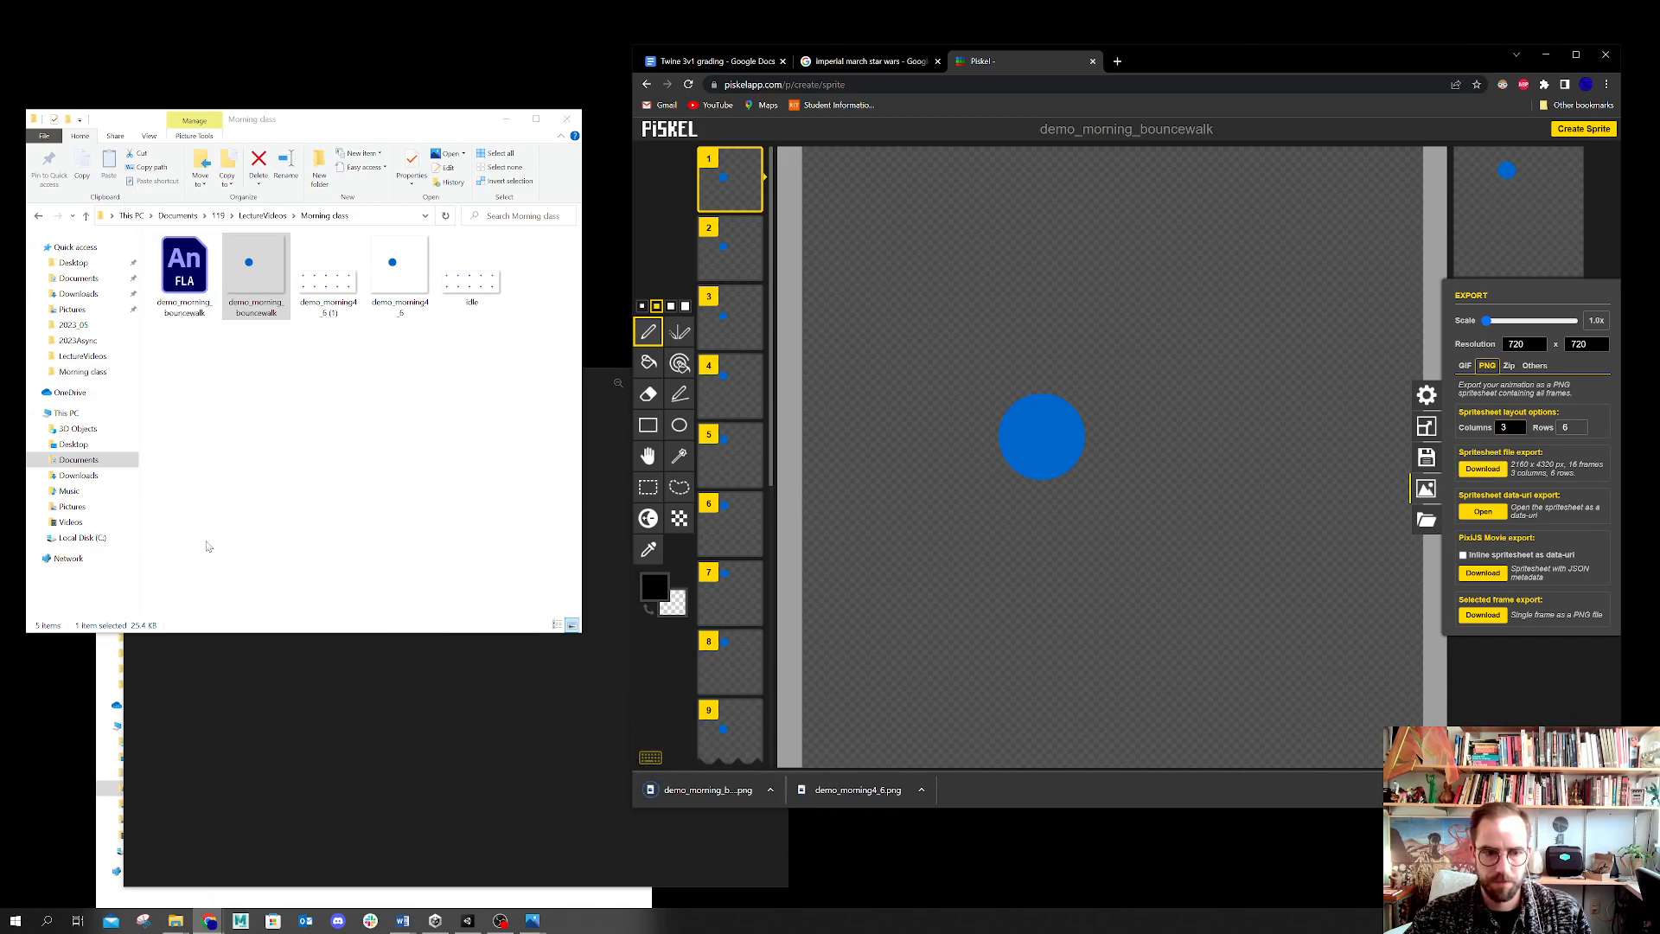
pyautogui.click(152, 906)
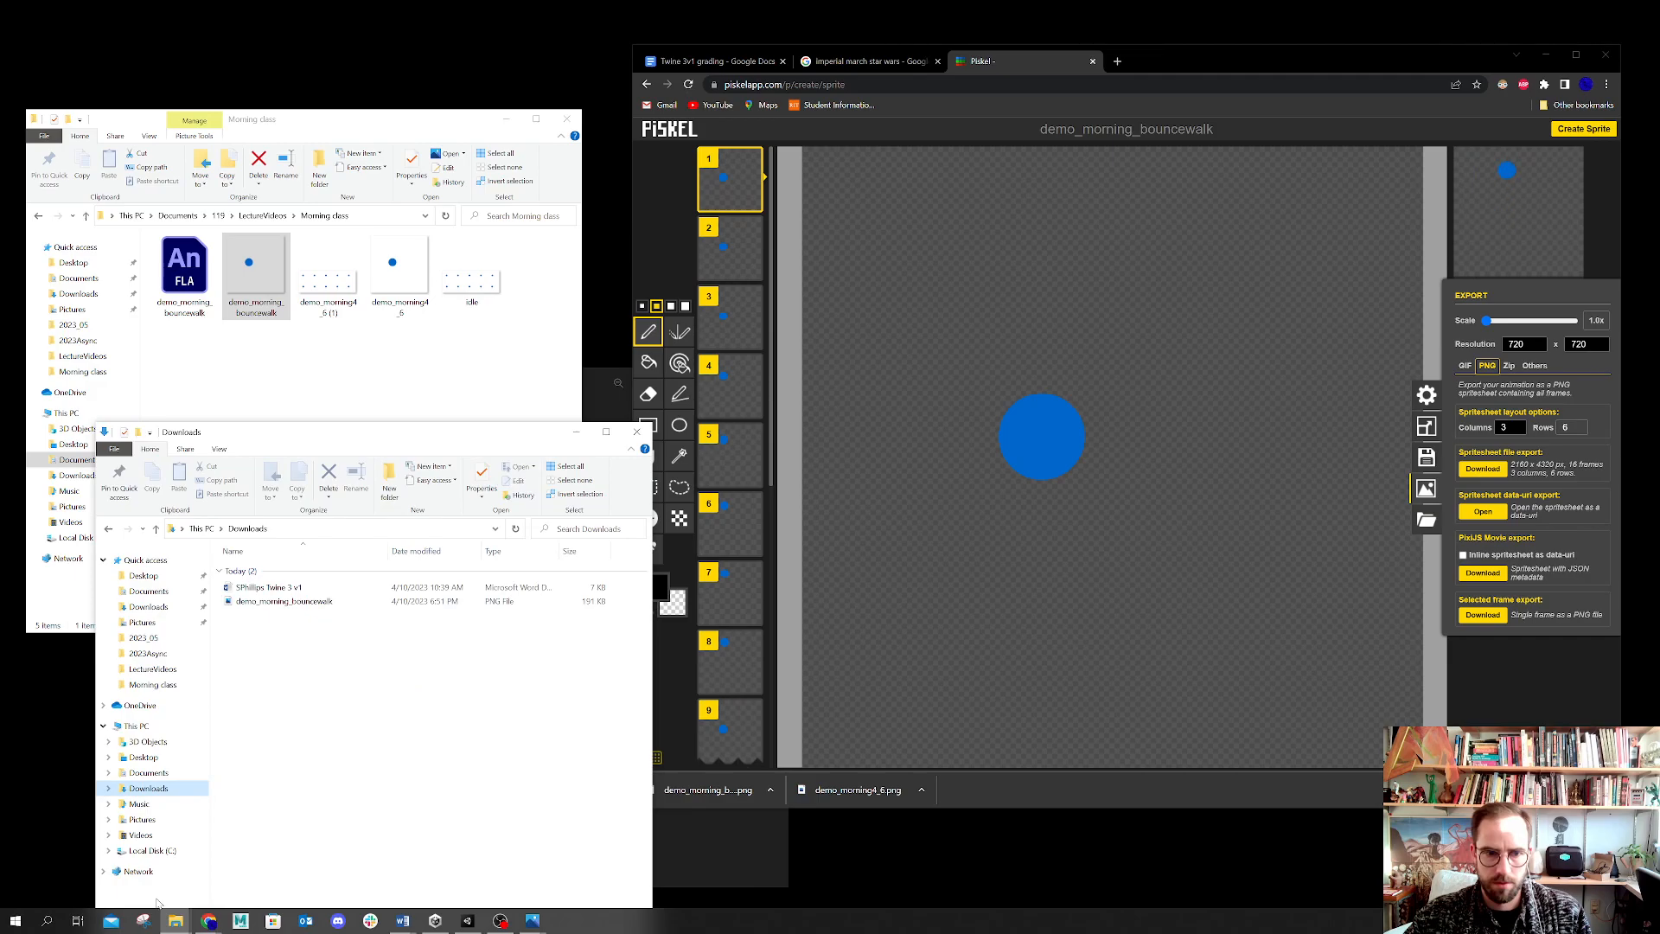
pyautogui.moveTo(284, 601); pyautogui.dragTo(271, 375)
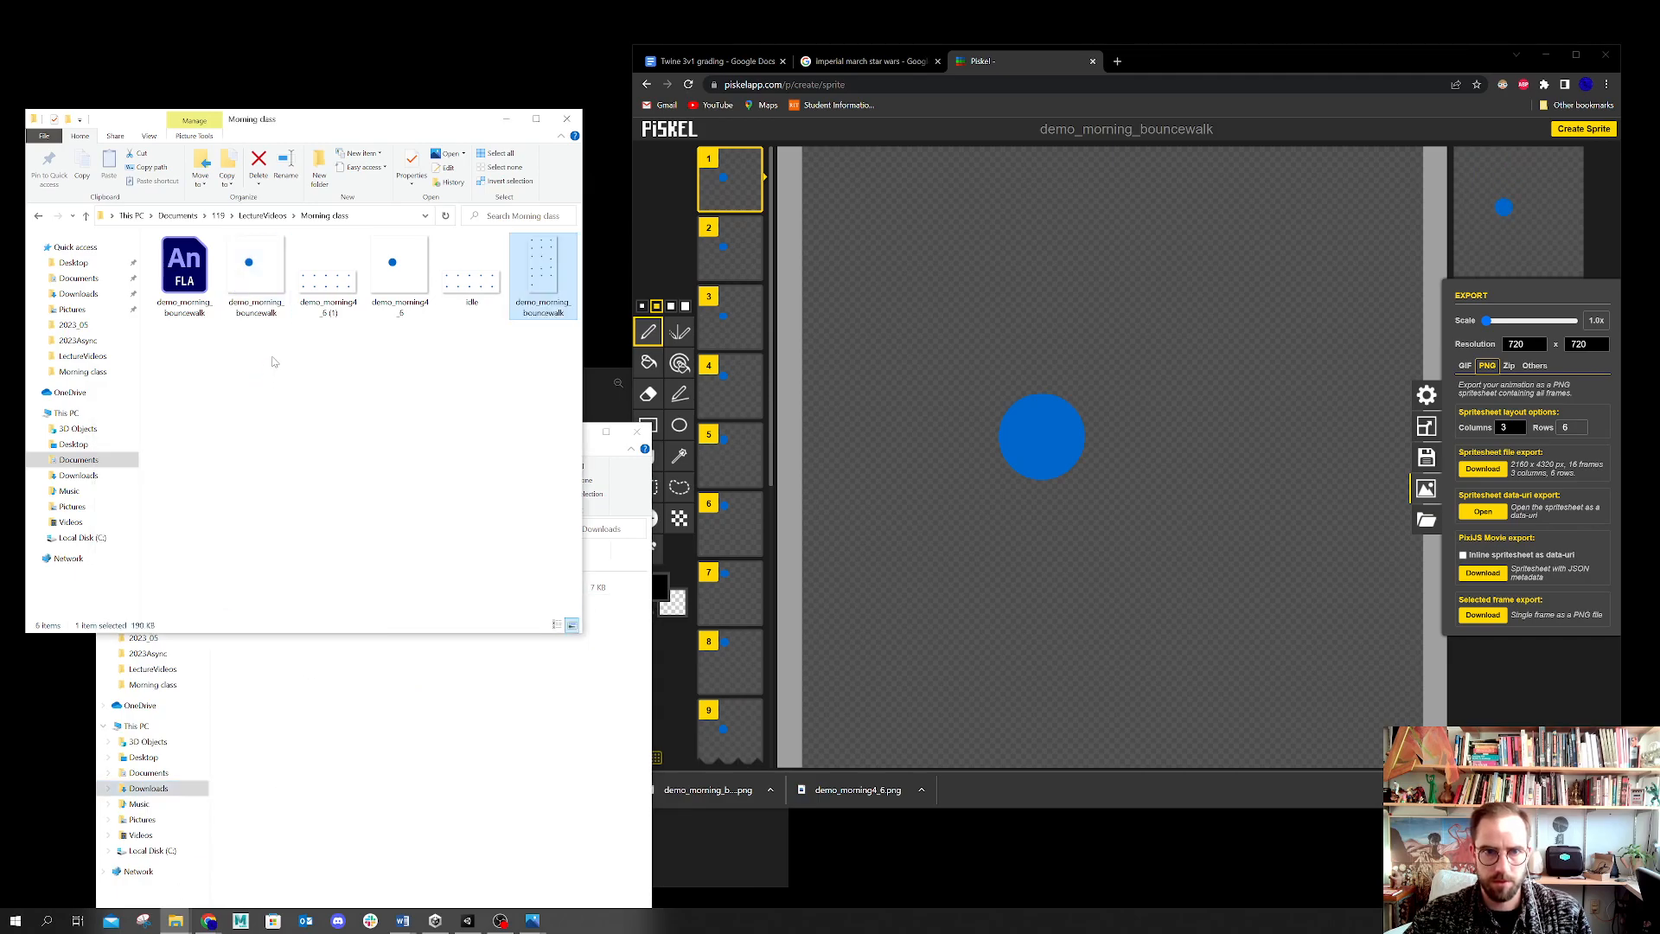
# Step: Rename the new spritesheet PNG to bouncewalk and minimize the browser
pyautogui.click(556, 313)
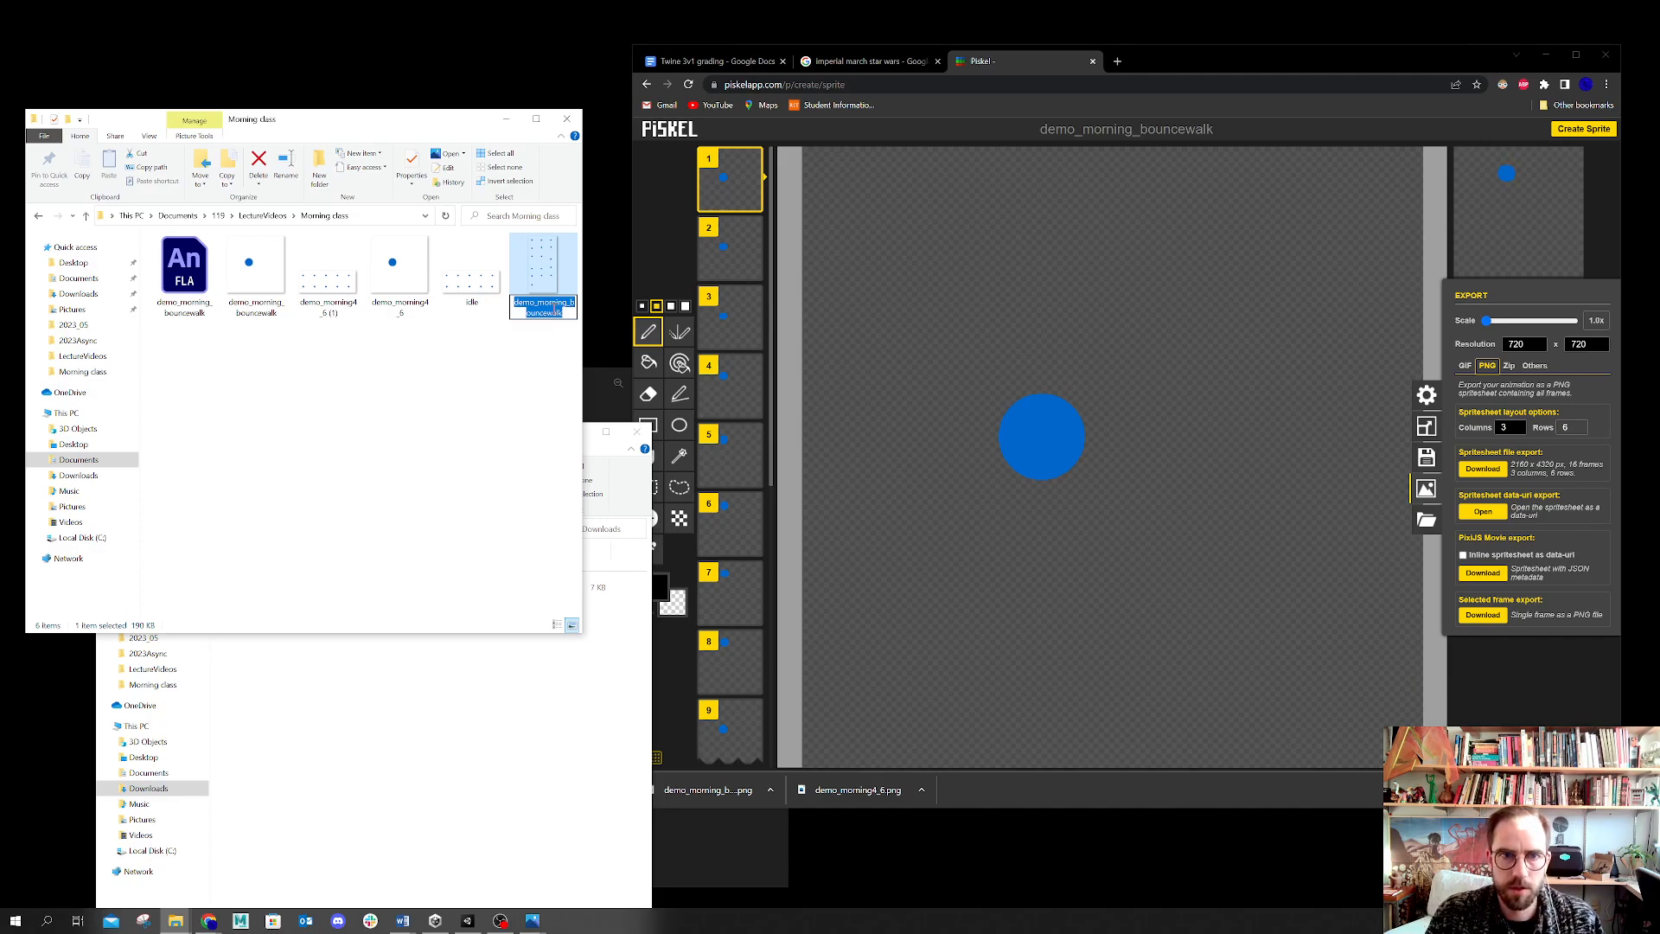
pyautogui.write('bouncewalk')
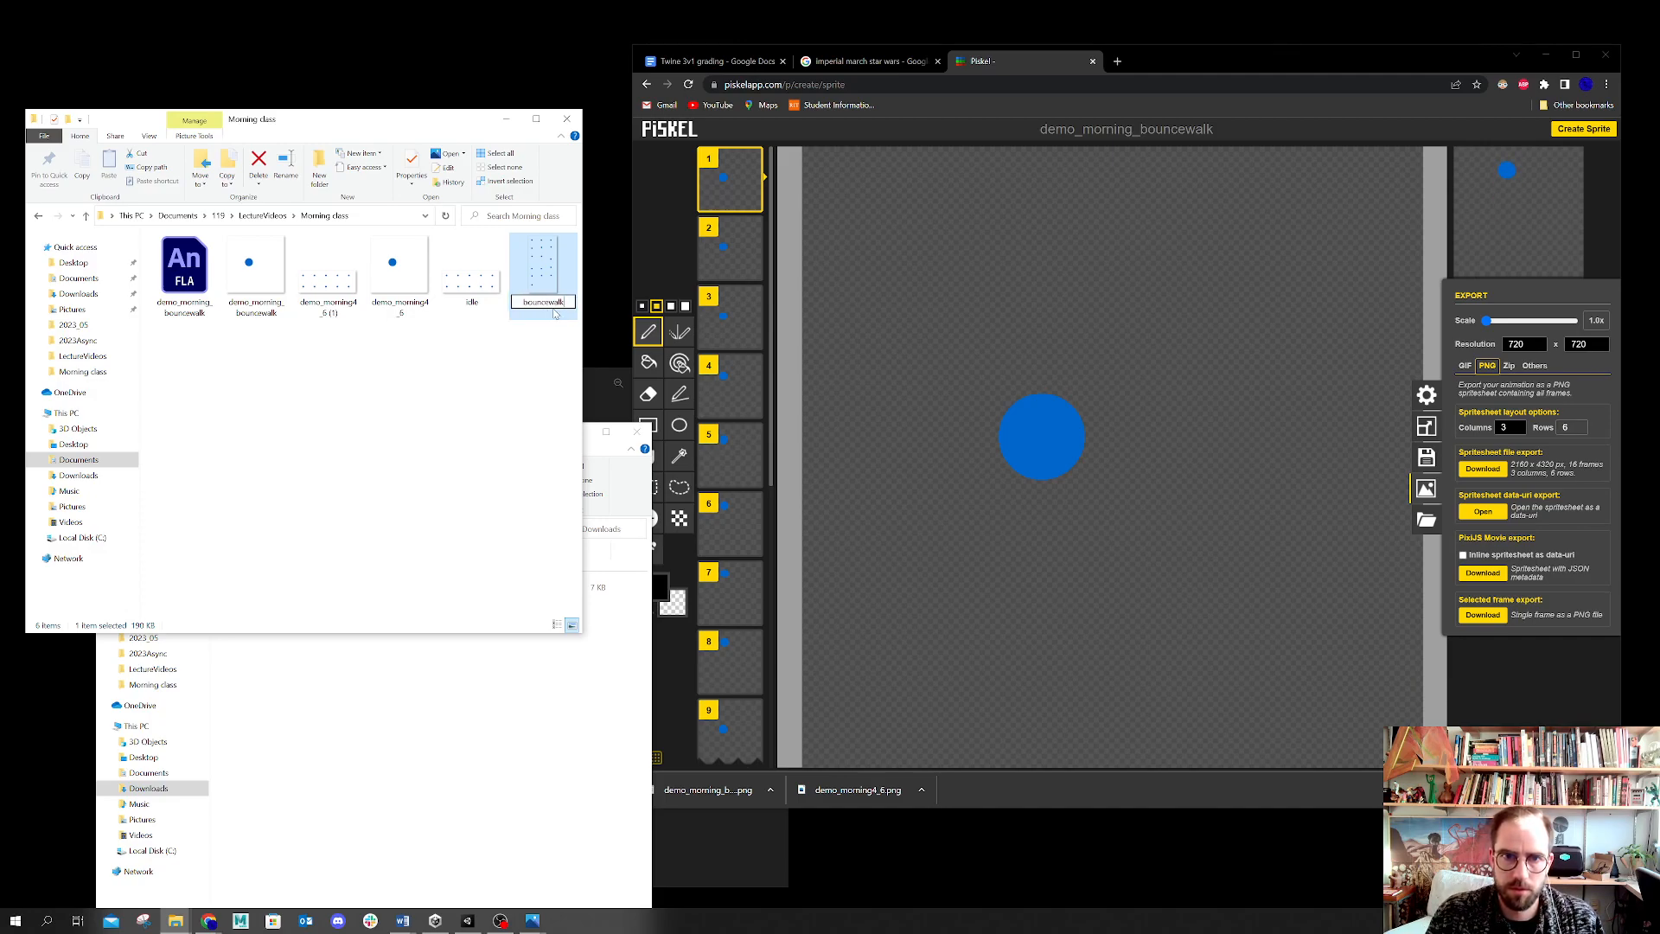
pyautogui.press('Return')
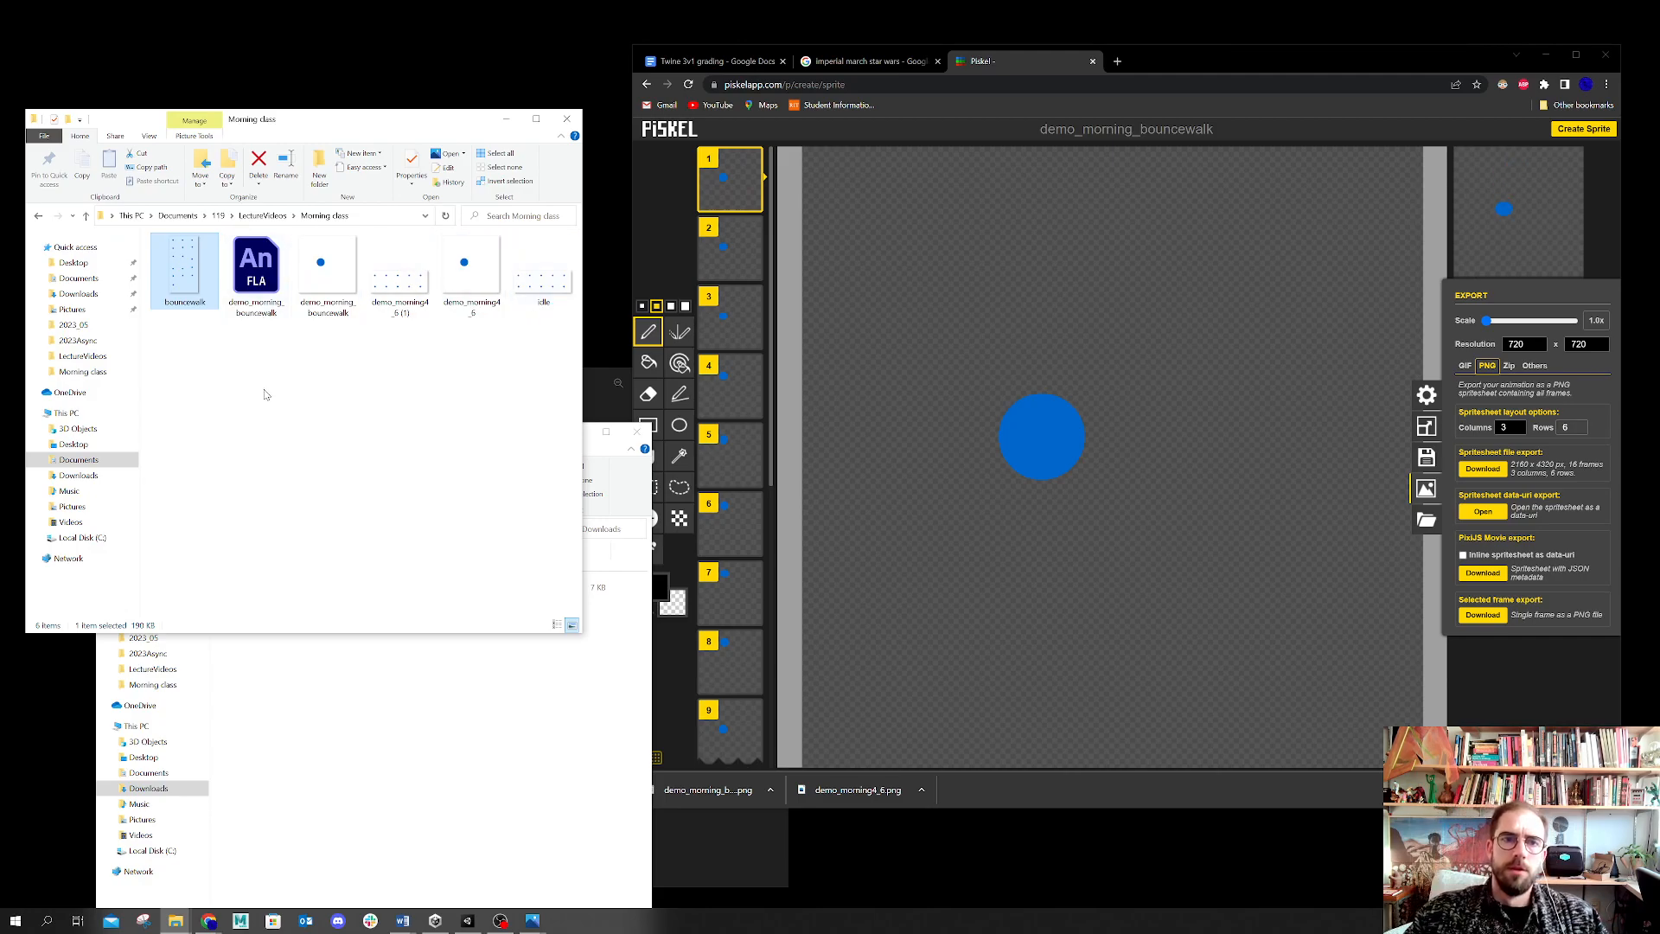
pyautogui.click(1543, 54)
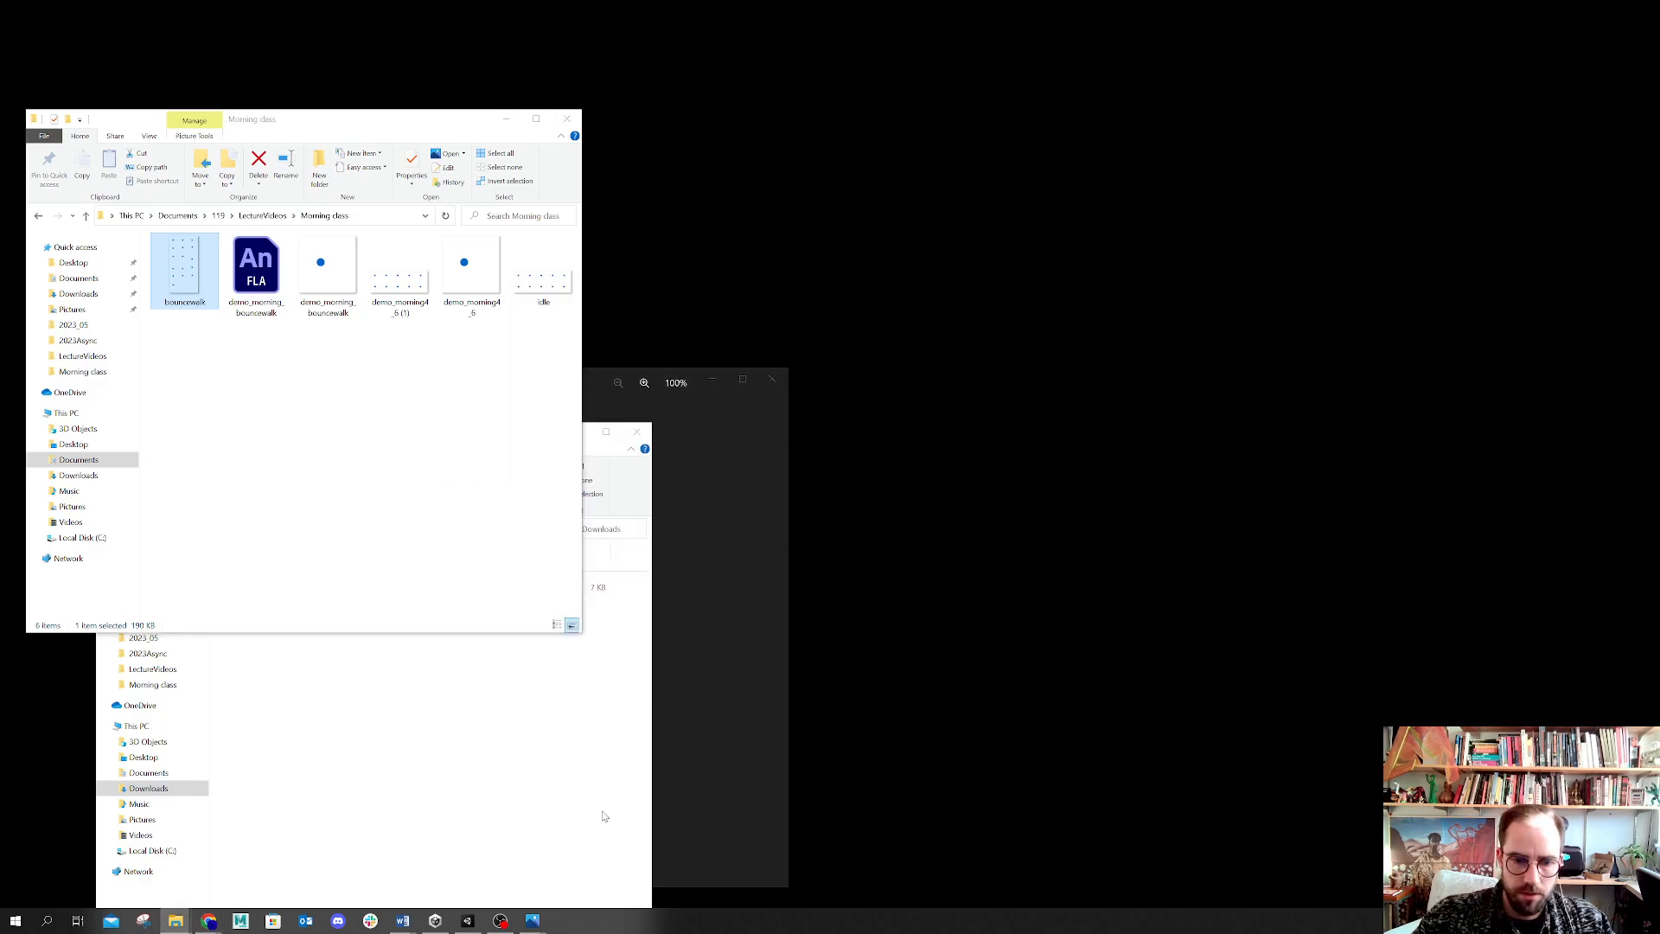
# Step: Import the idle spritesheet PNG from the Morning class folder into the project's Character > Sprites folder
pyautogui.click(500, 922)
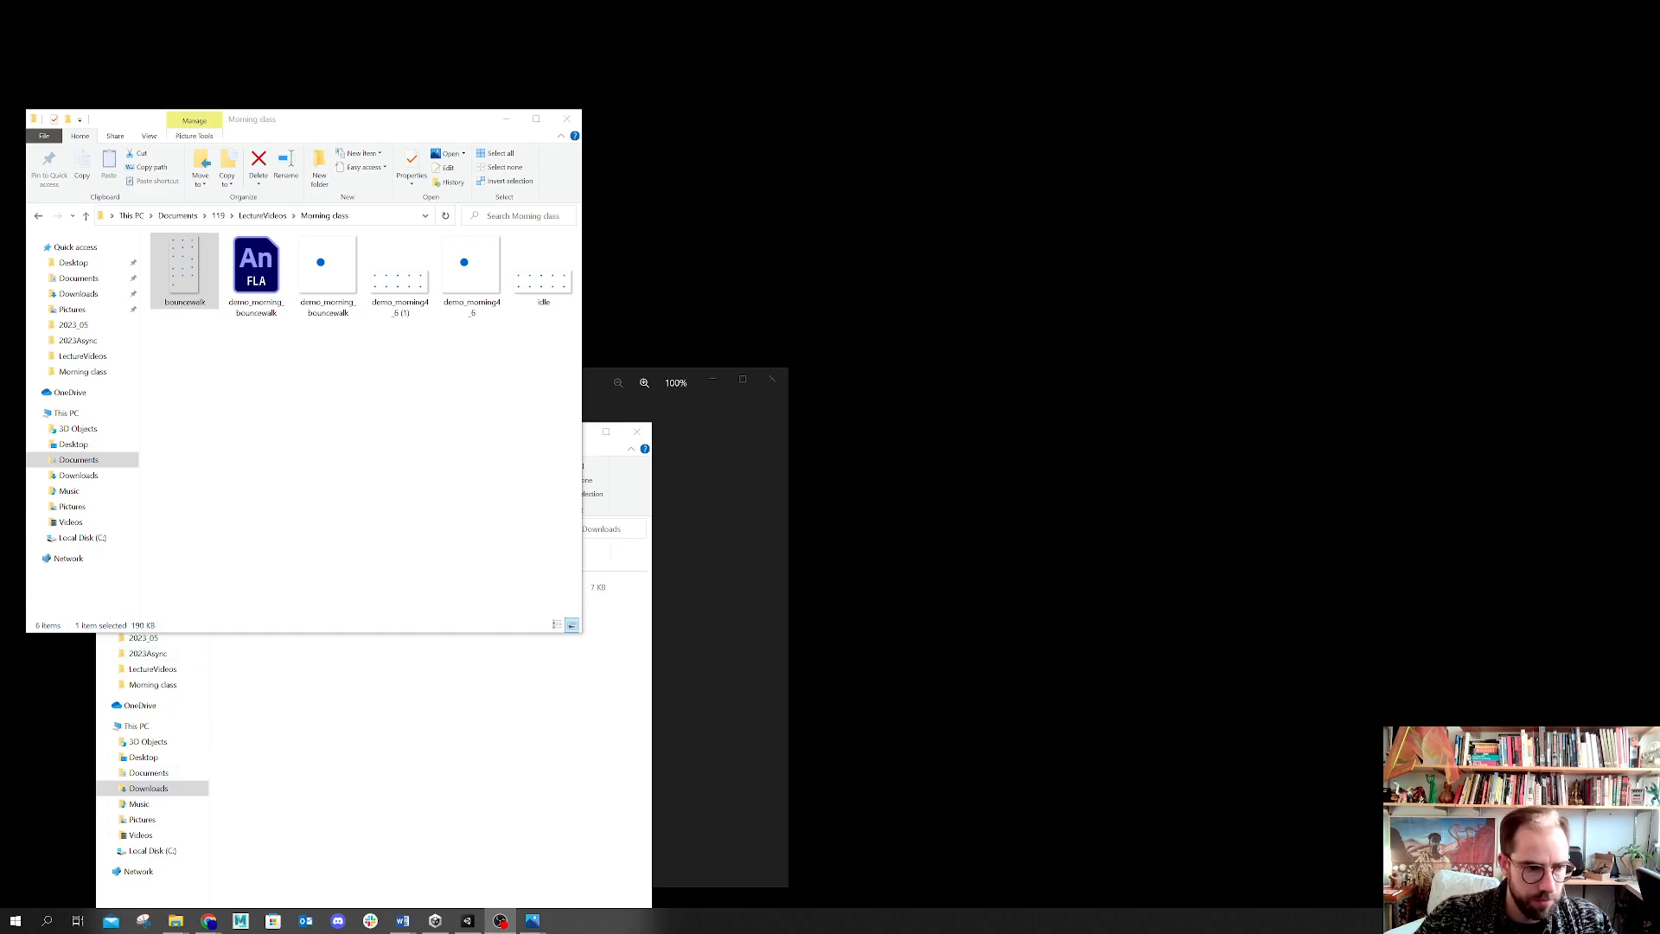
pyautogui.click(468, 922)
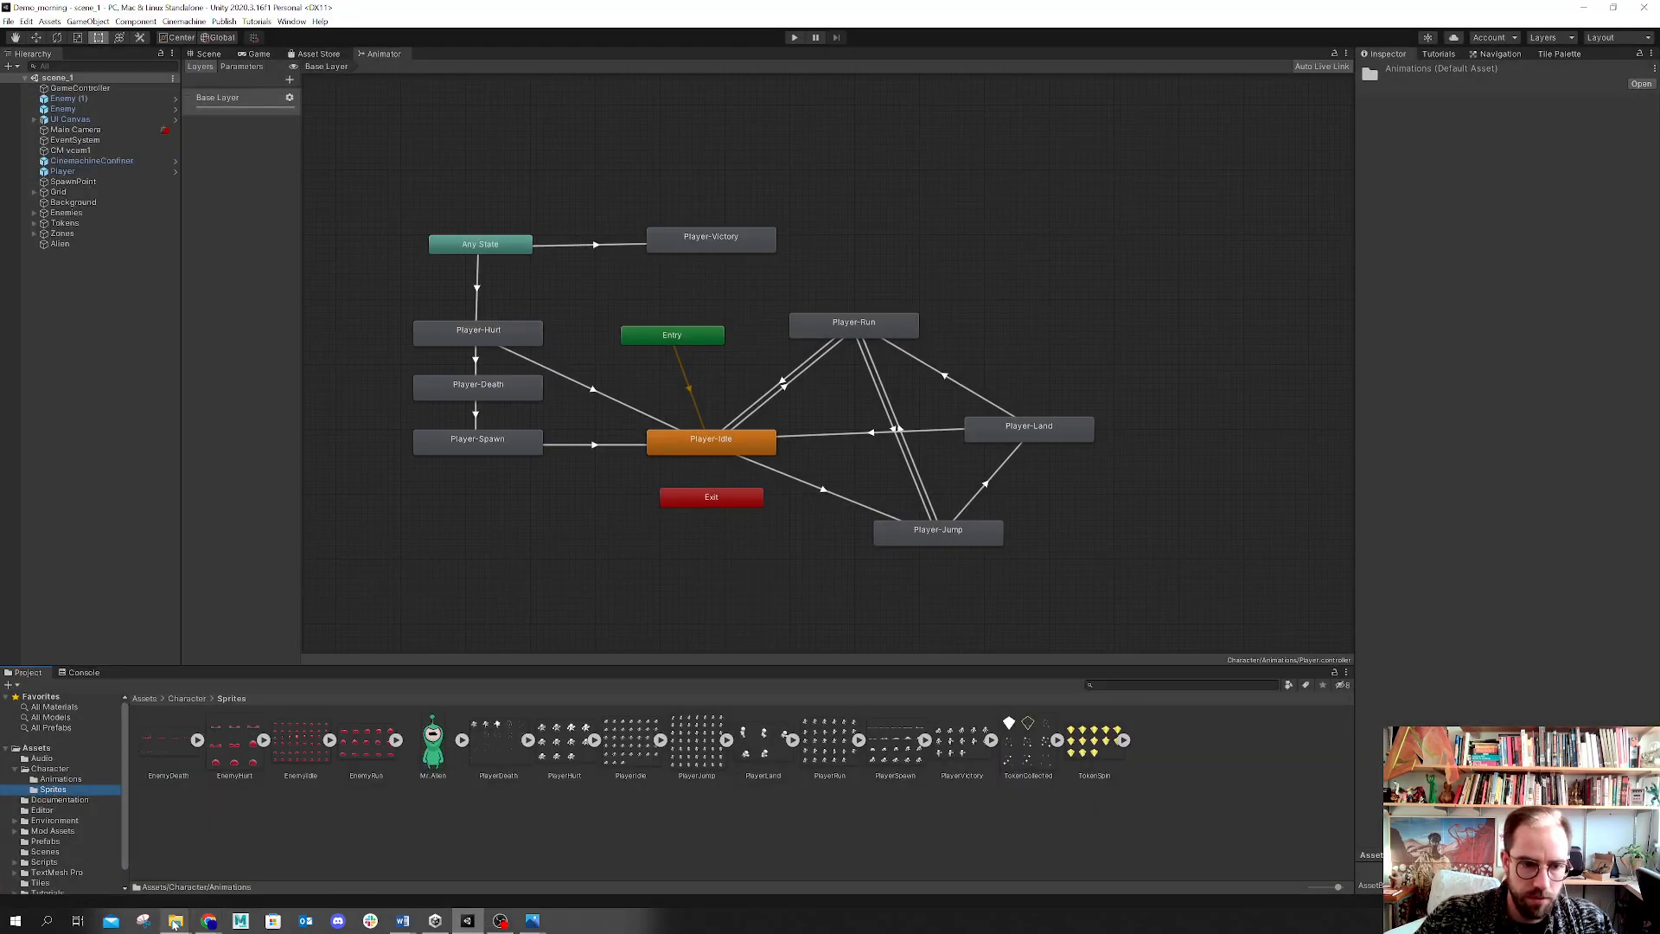
pyautogui.moveTo(177, 927)
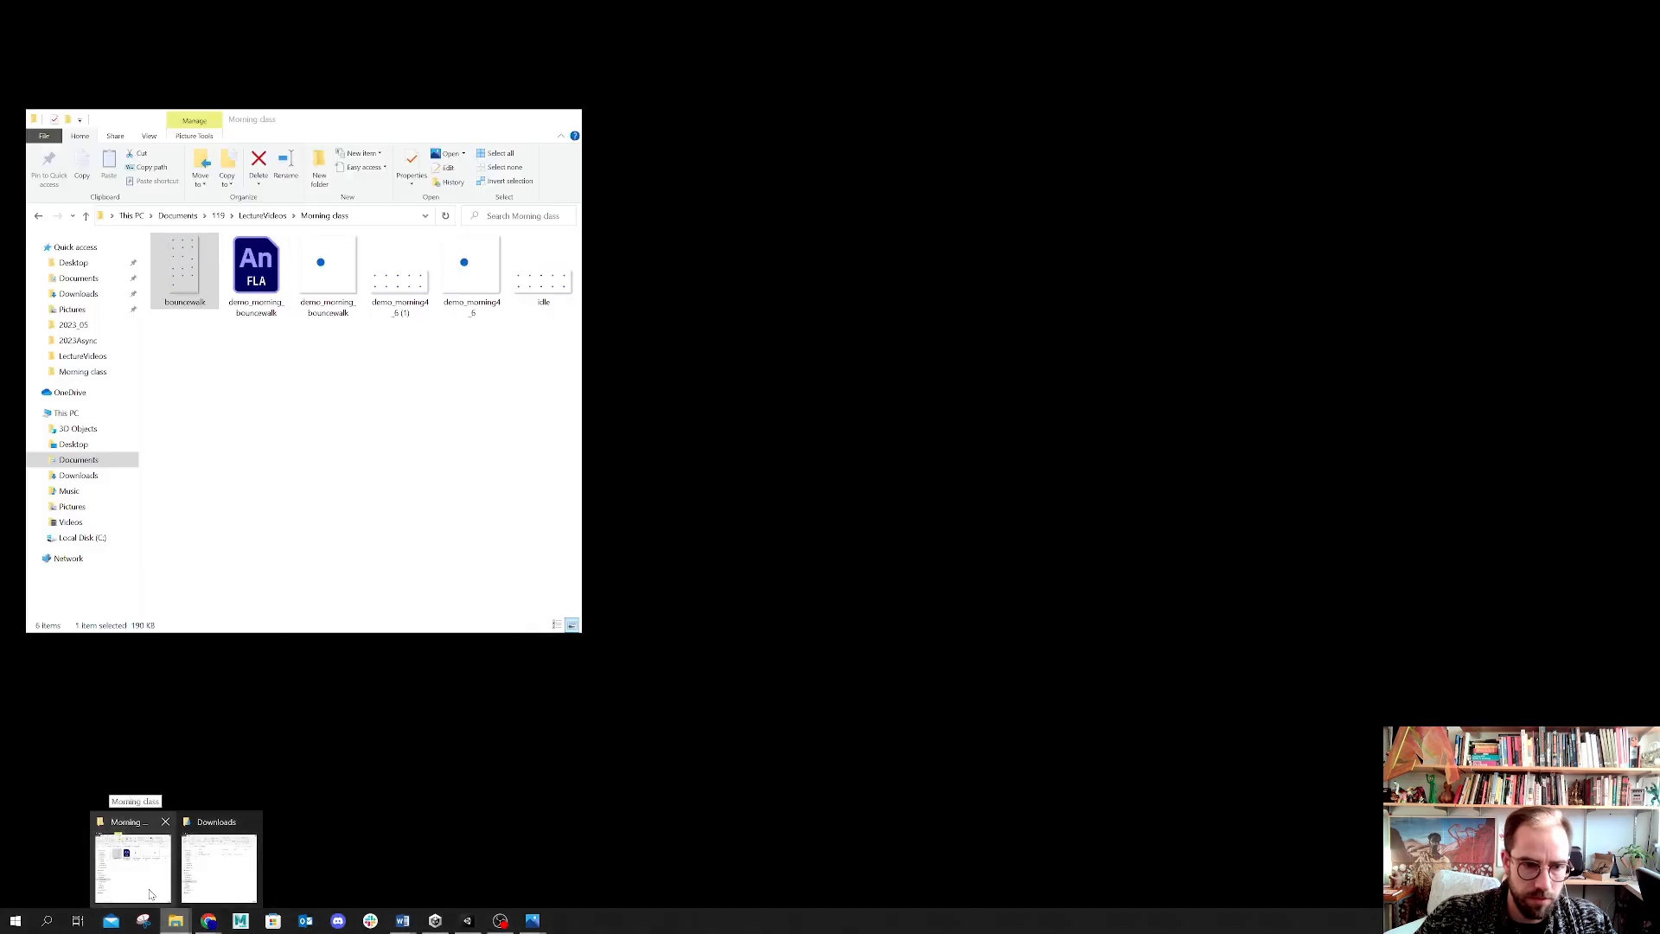
pyautogui.click(149, 891)
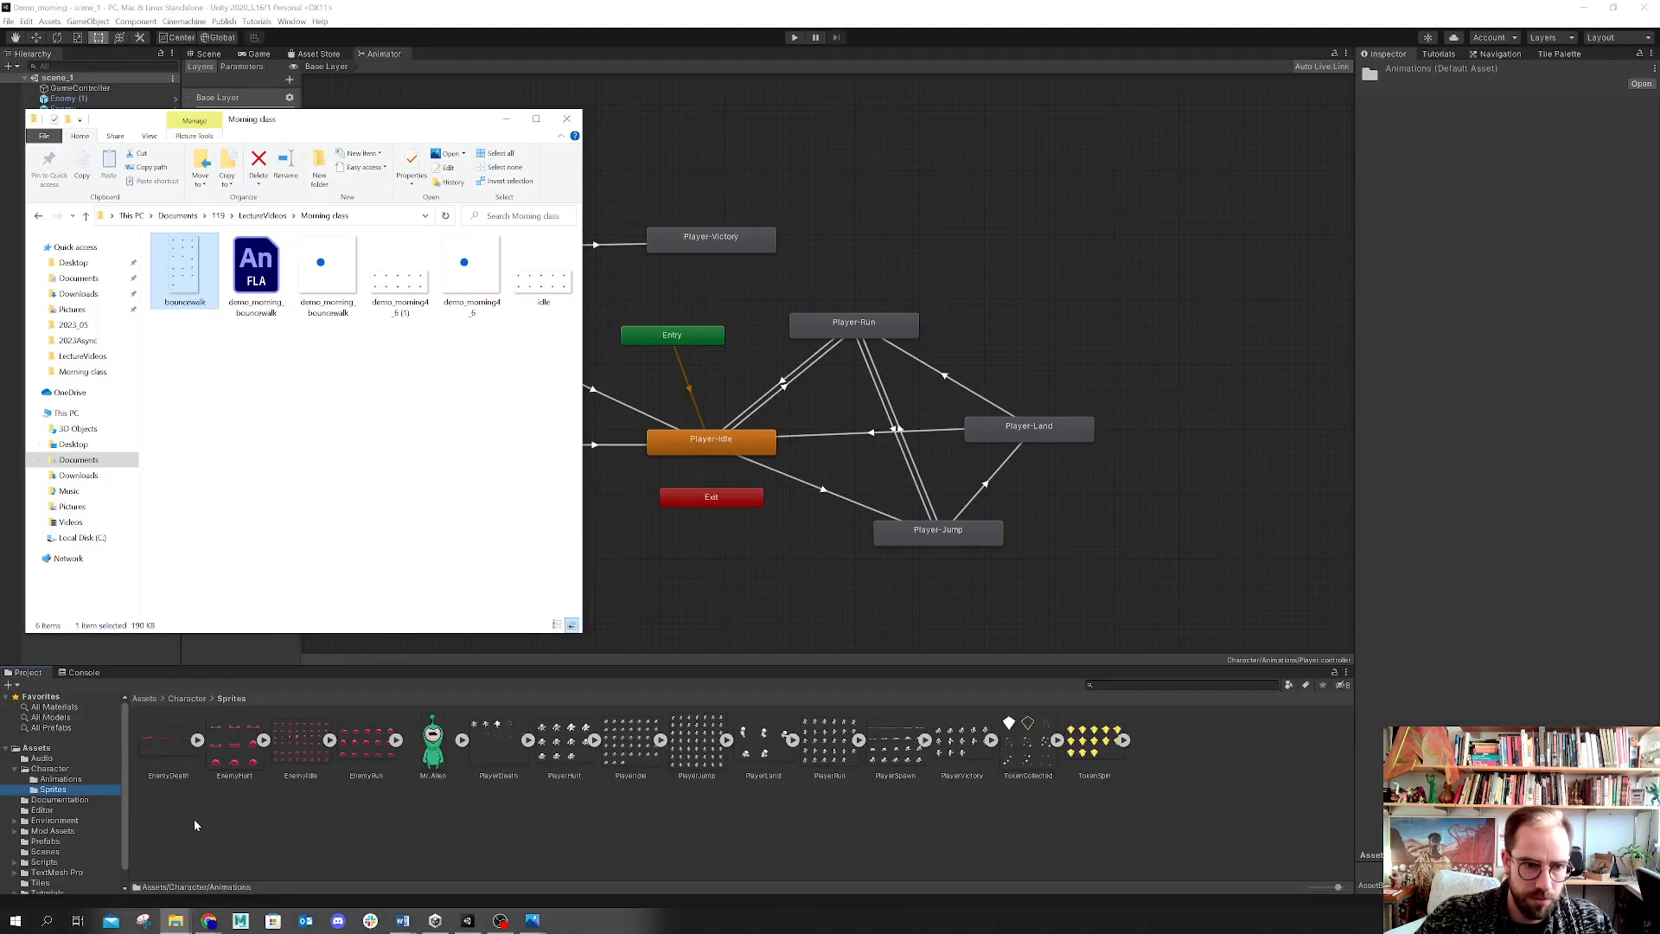
pyautogui.click(39, 778)
pyautogui.click(53, 789)
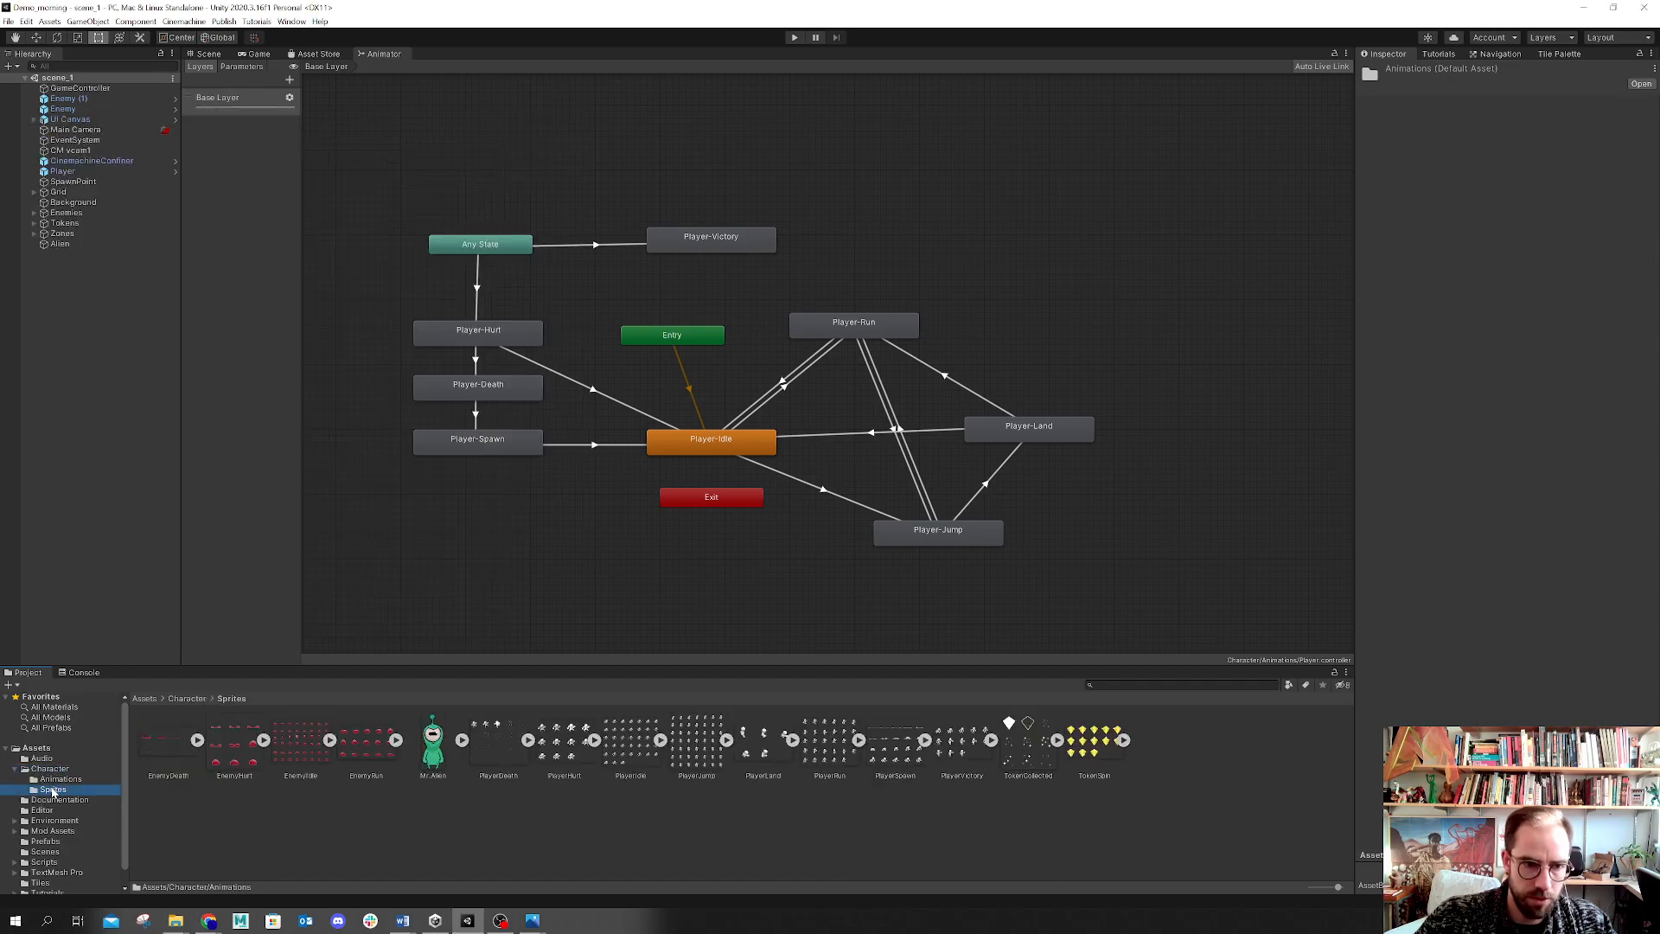
pyautogui.moveTo(177, 918)
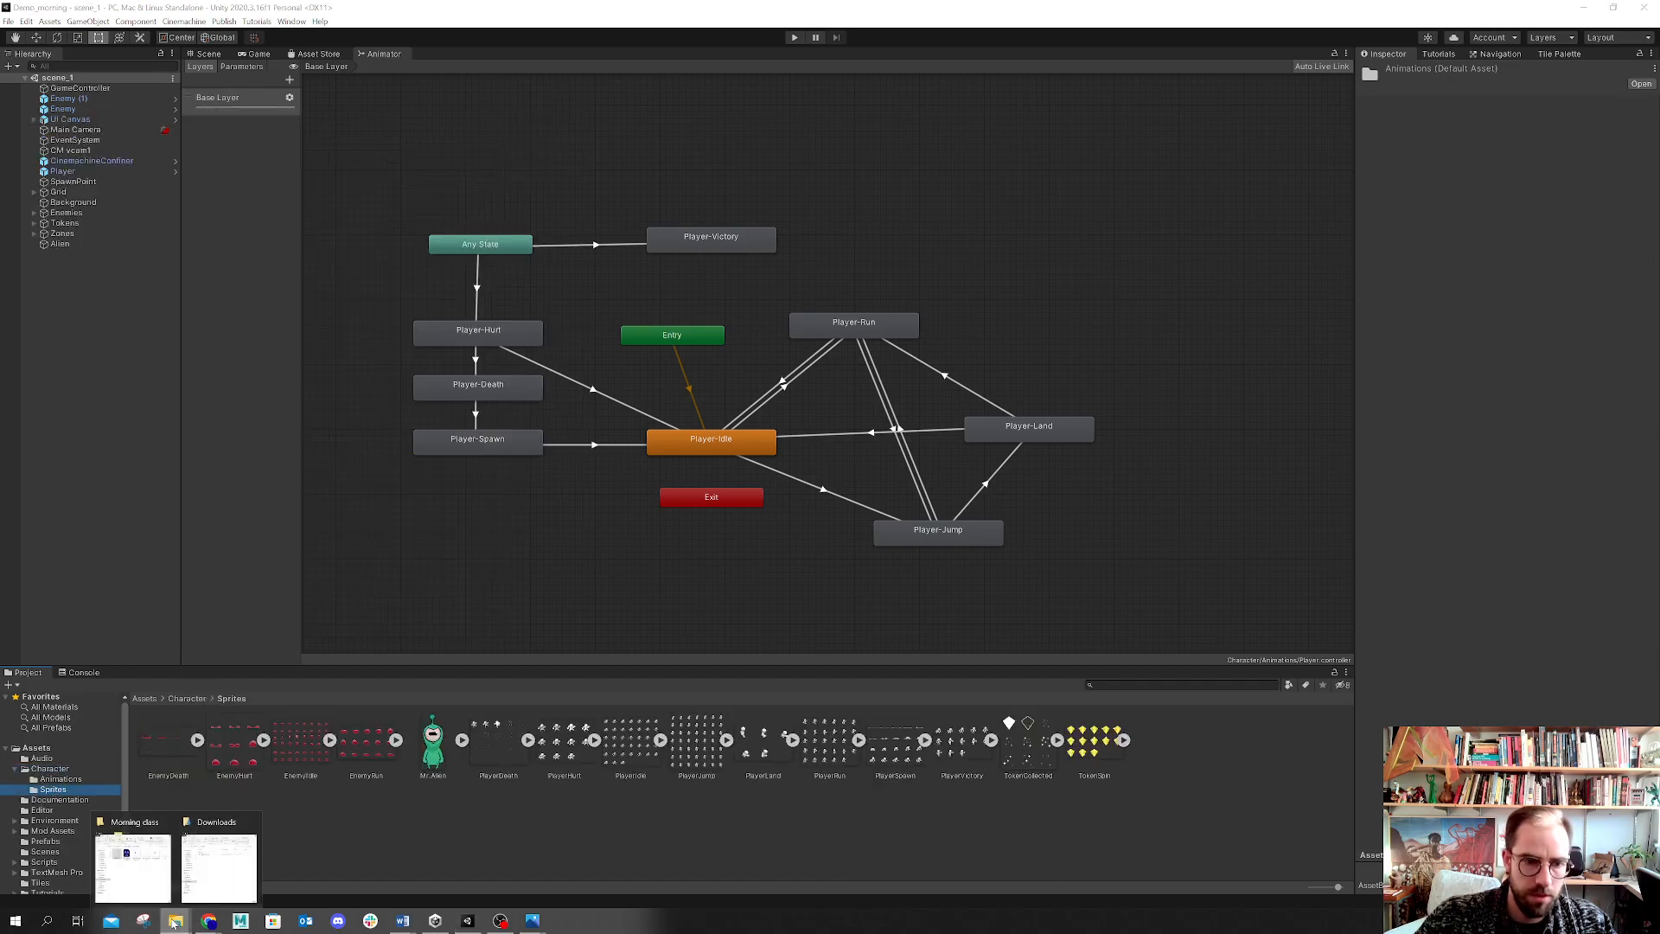
pyautogui.click(134, 852)
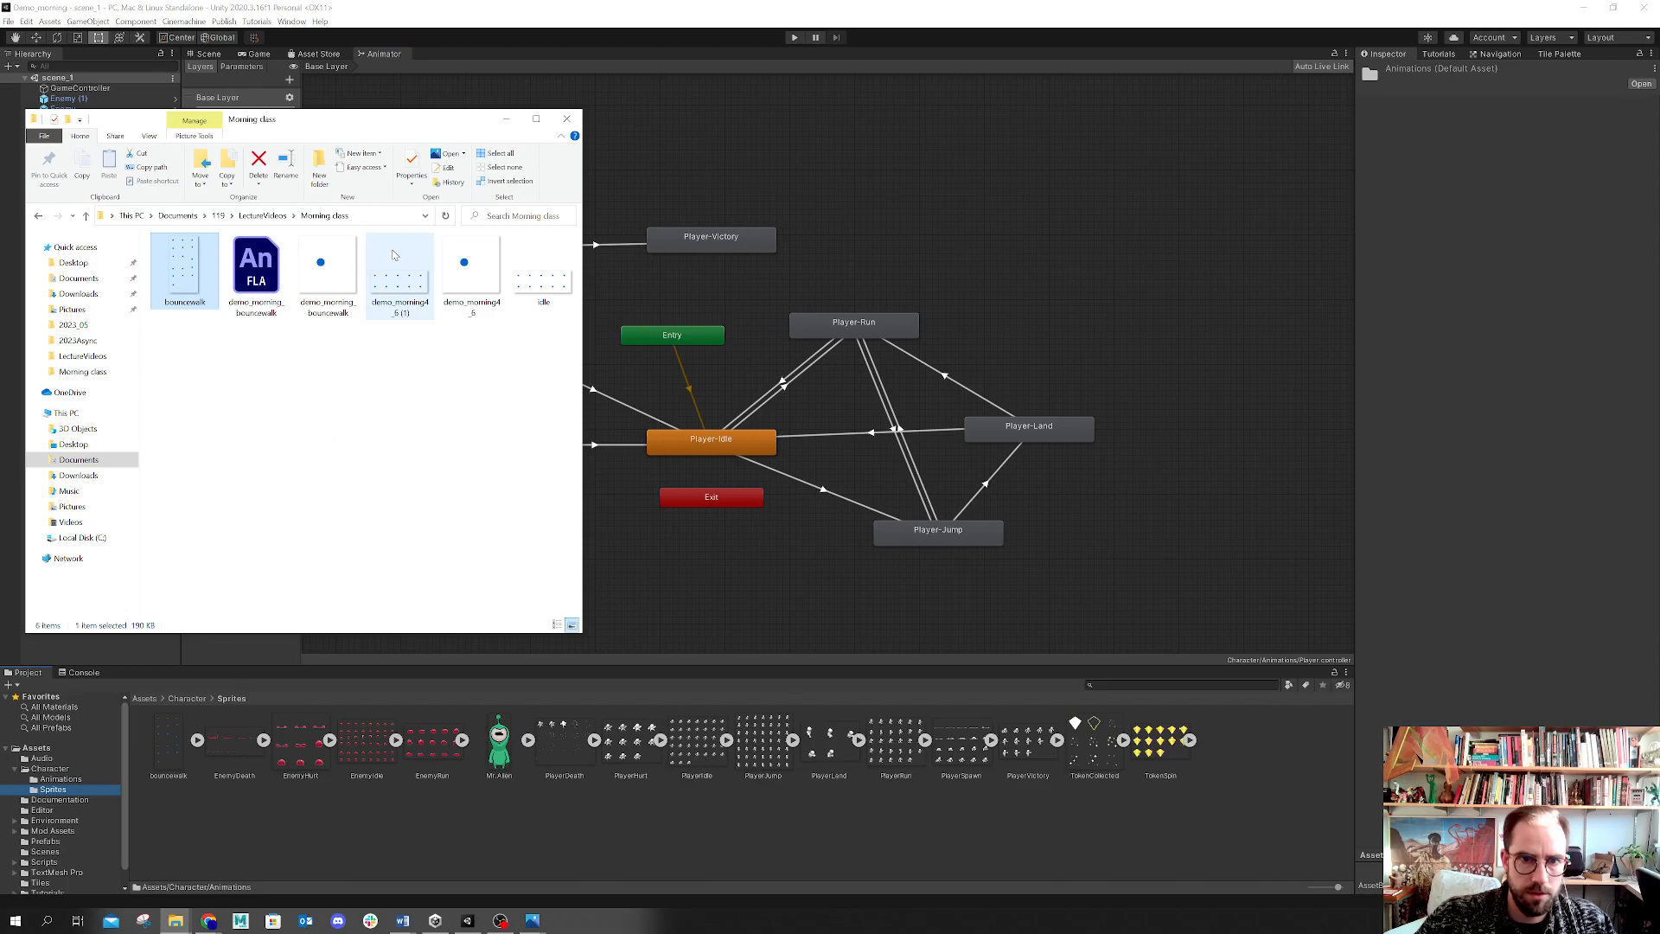
pyautogui.moveTo(543, 272); pyautogui.dragTo(296, 828)
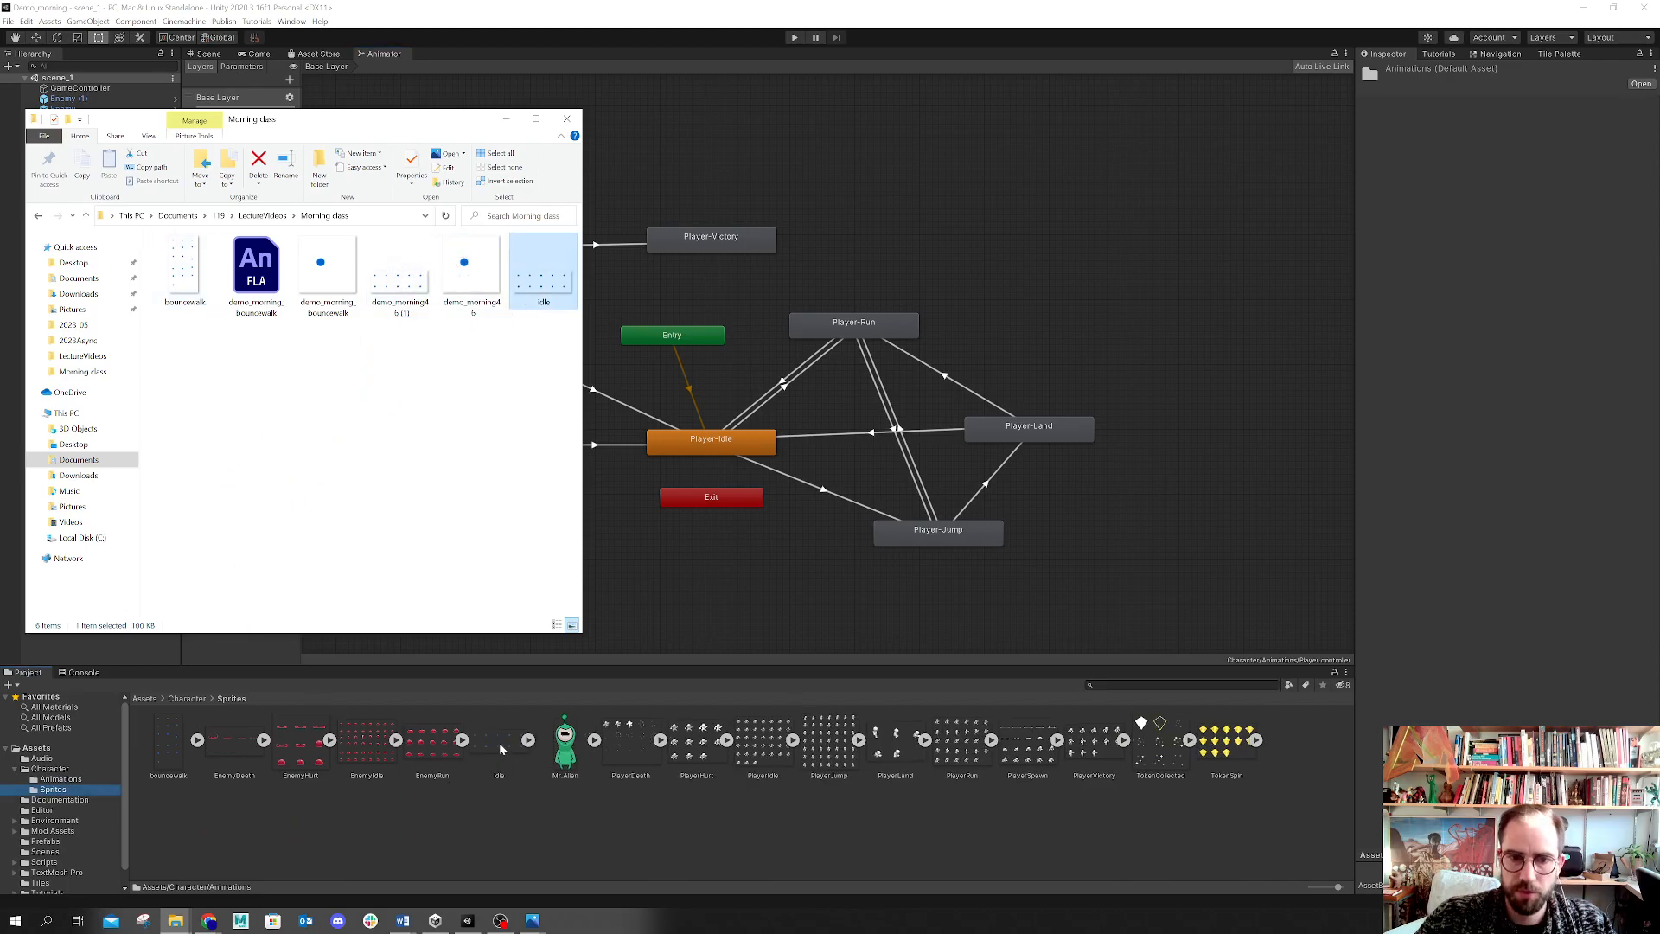
# Step: Set the idle sprite's import settings to Multiple sprite mode, 512 pixels per unit and Point (no filter) filtering
pyautogui.click(498, 743)
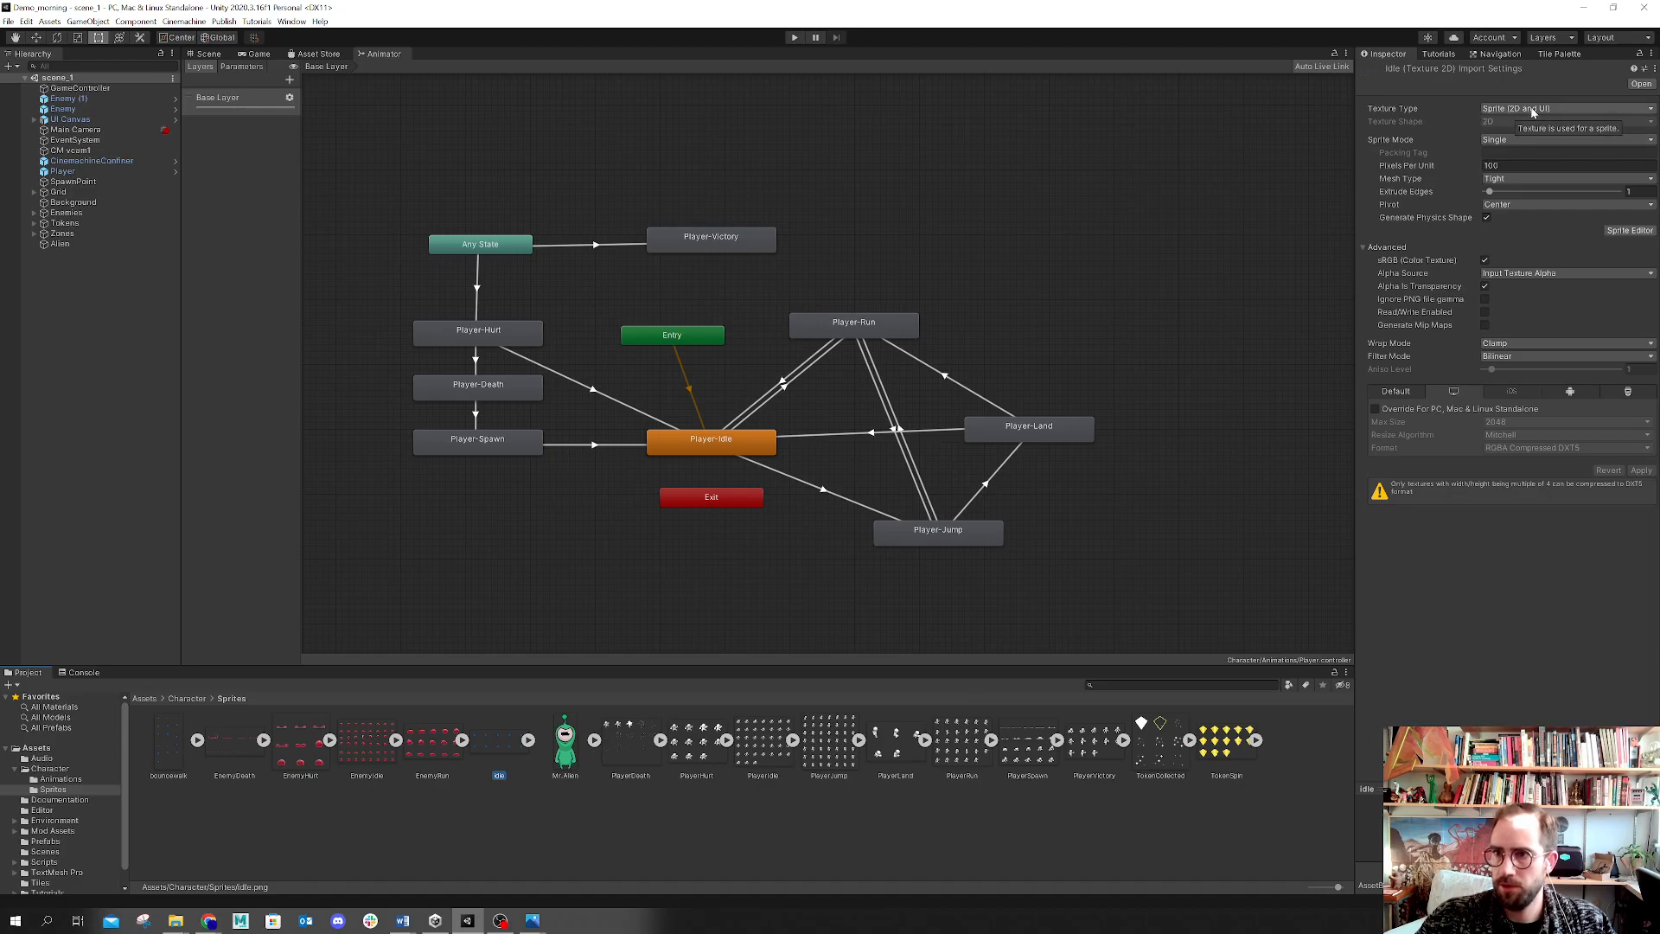
pyautogui.click(1487, 140)
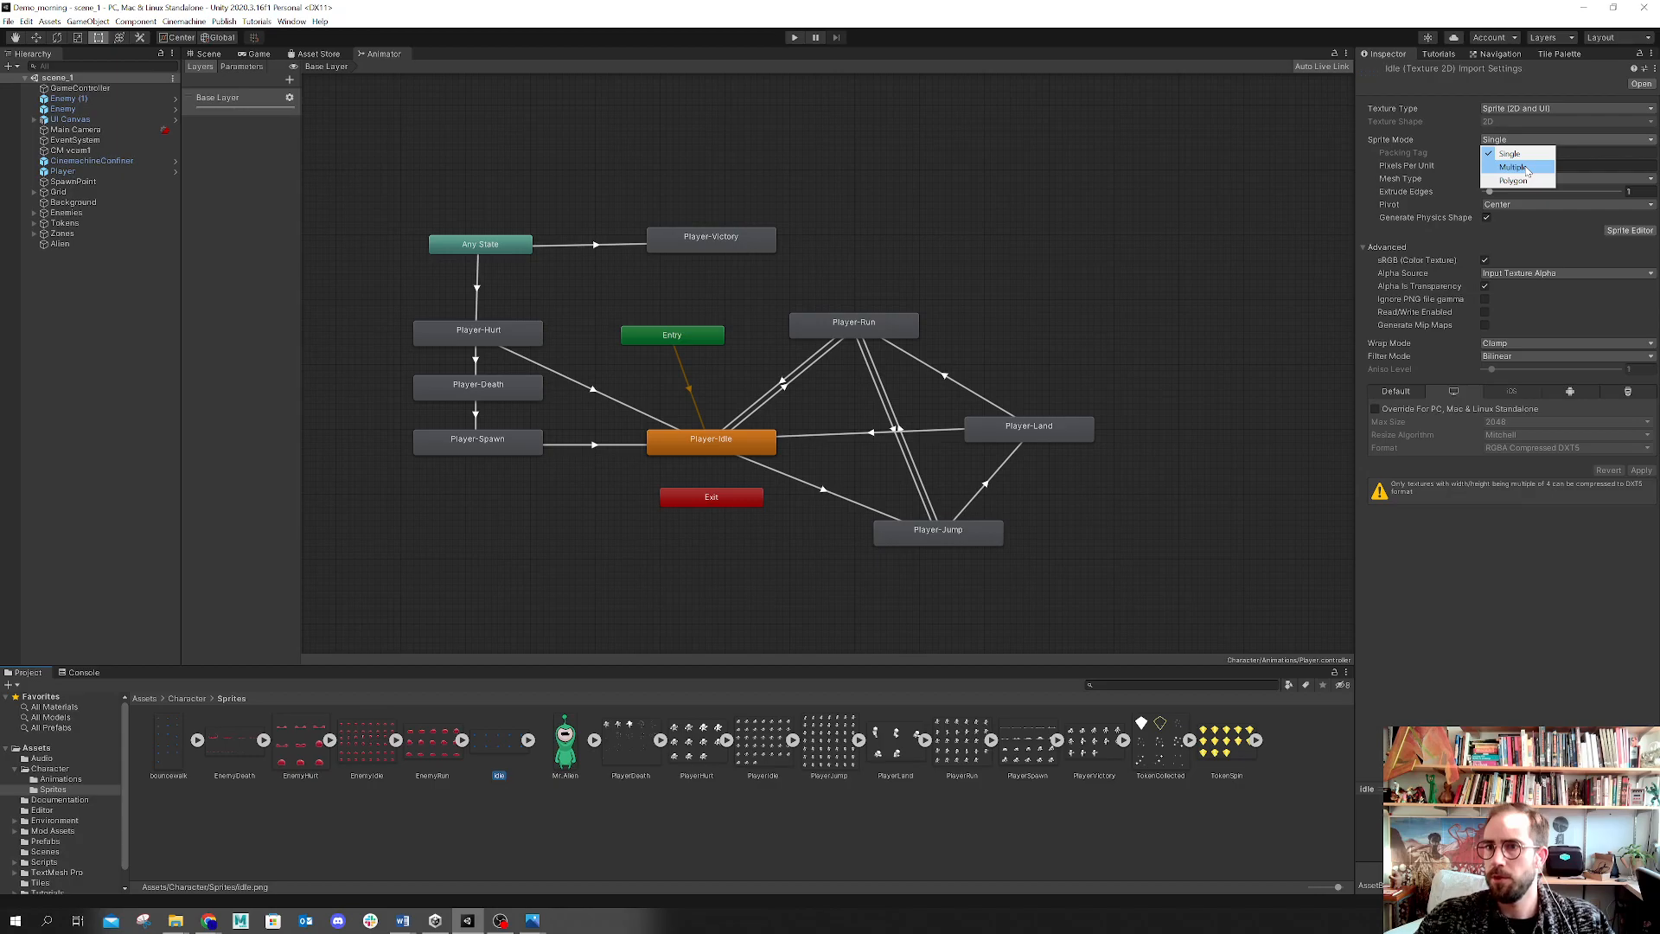
pyautogui.click(1524, 168)
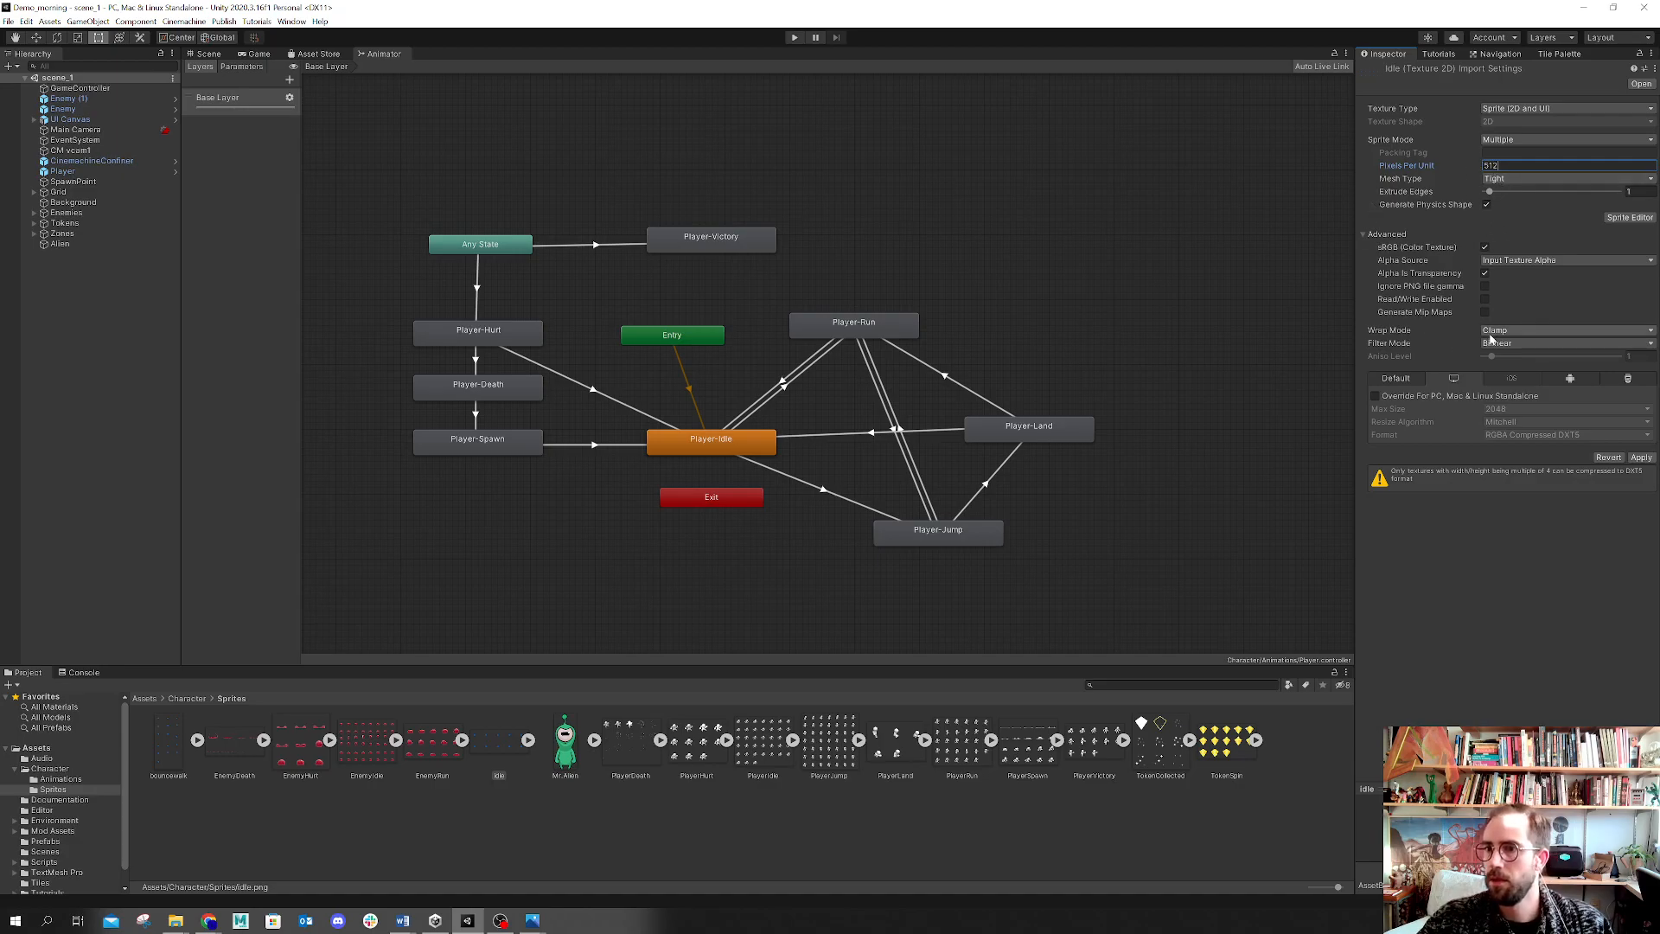
pyautogui.click(1509, 344)
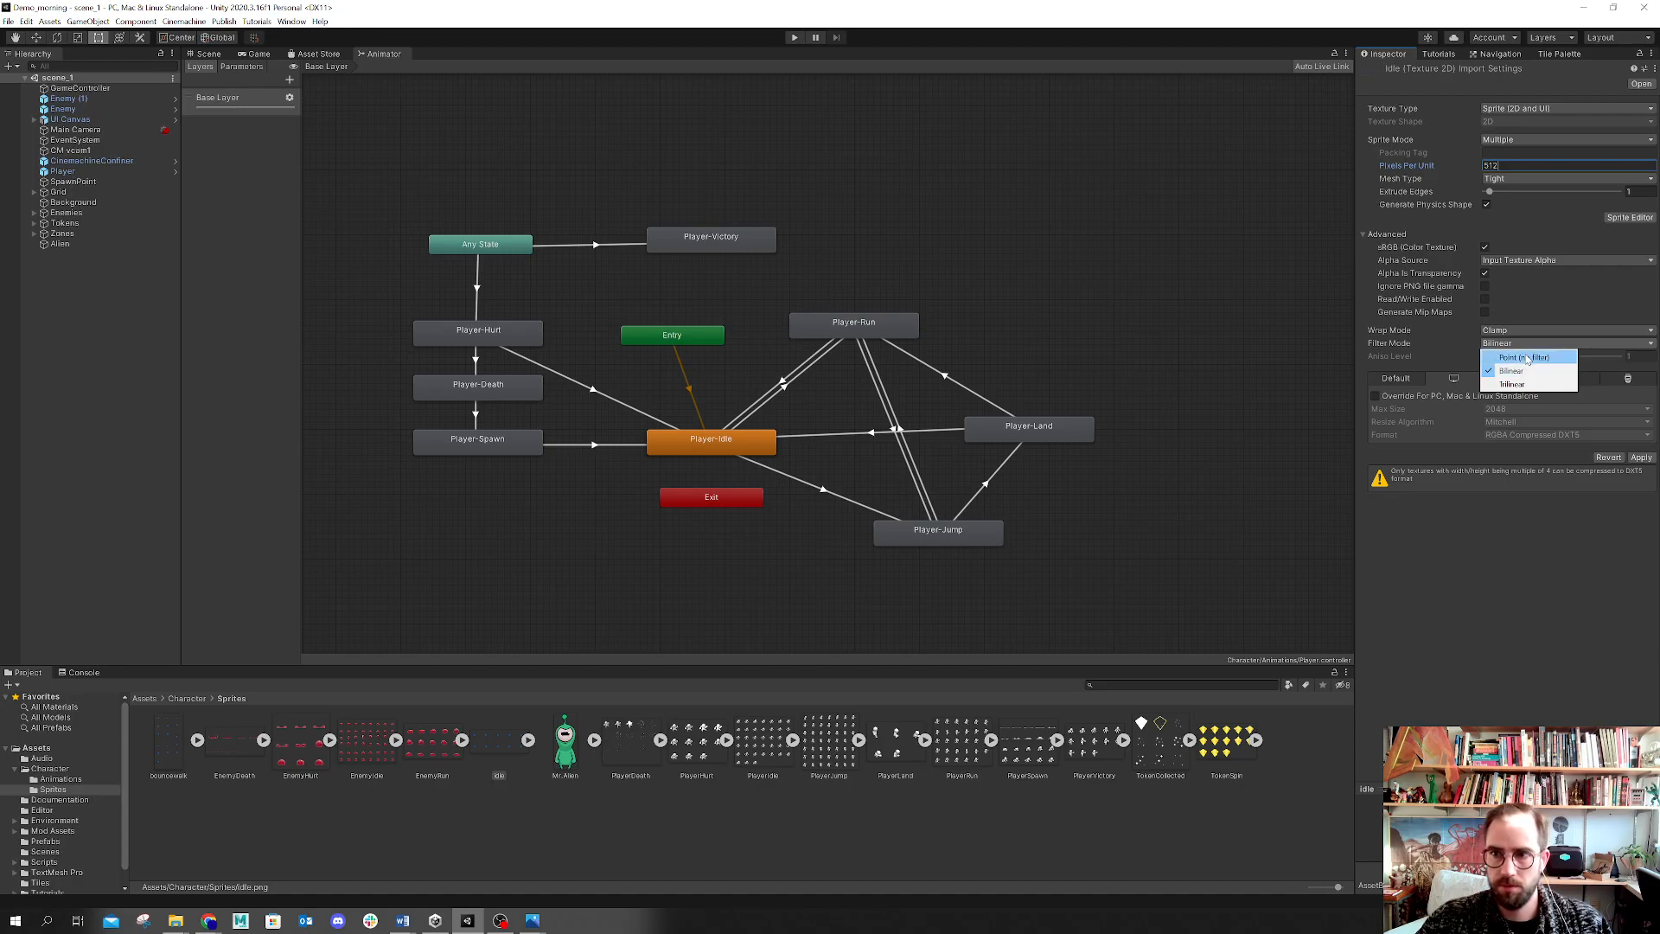
pyautogui.click(1525, 358)
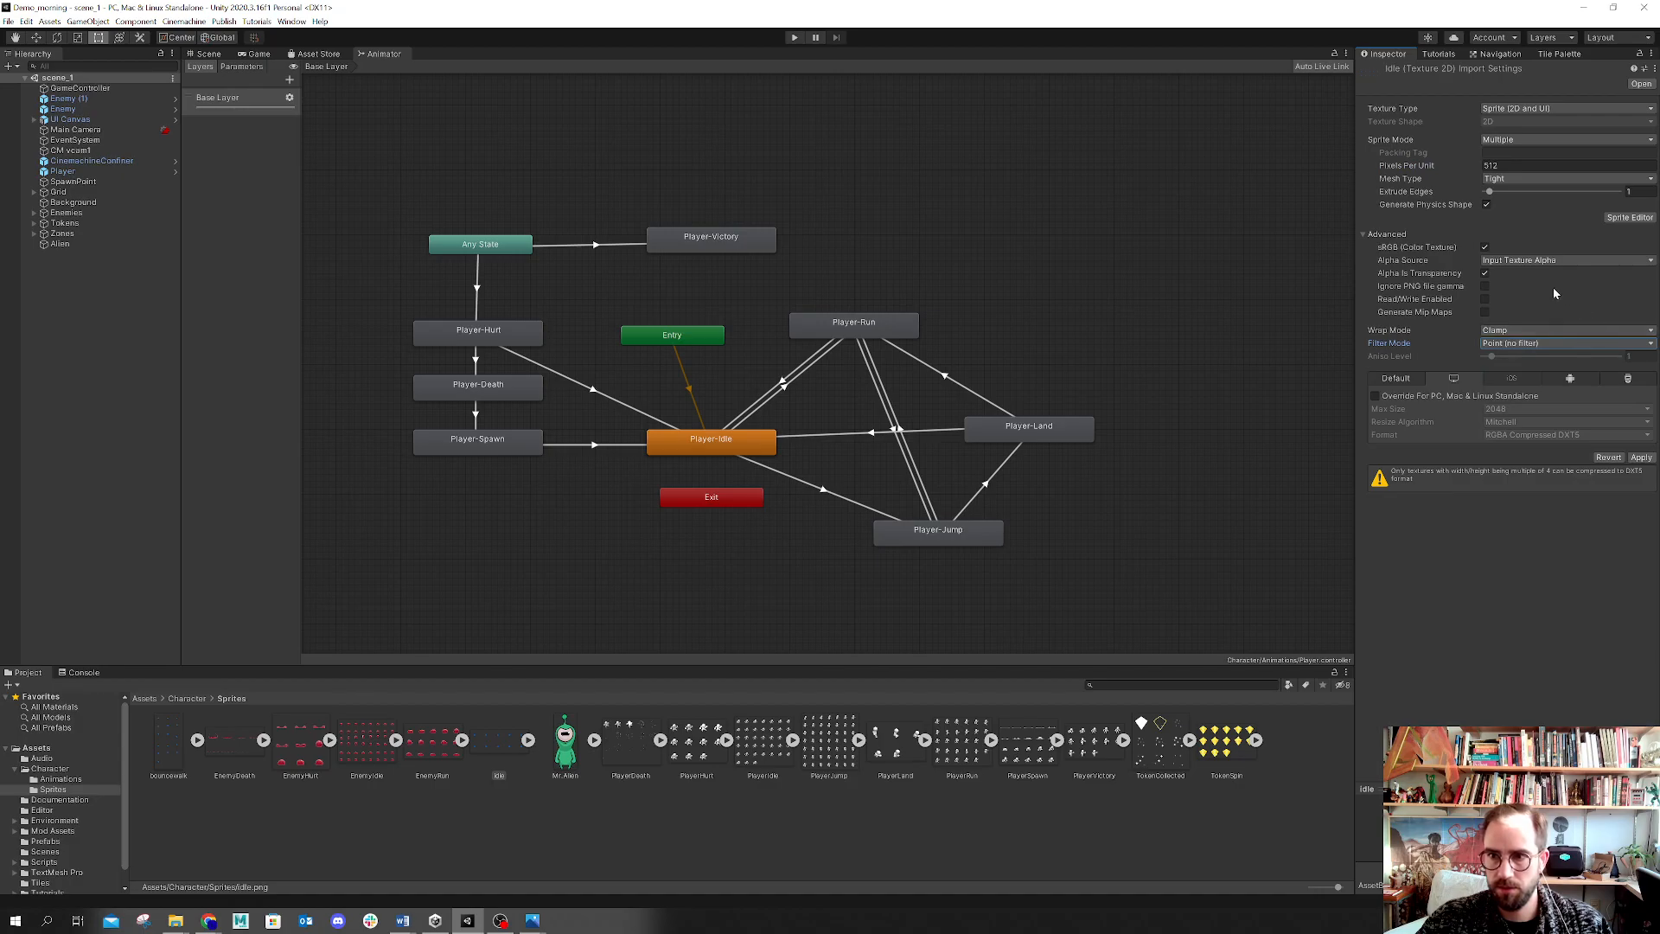
# Step: Enable the PC, Mac & Linux Standalone override for the idle sprite and set its format to ARGB 16 bit
pyautogui.click(1415, 395)
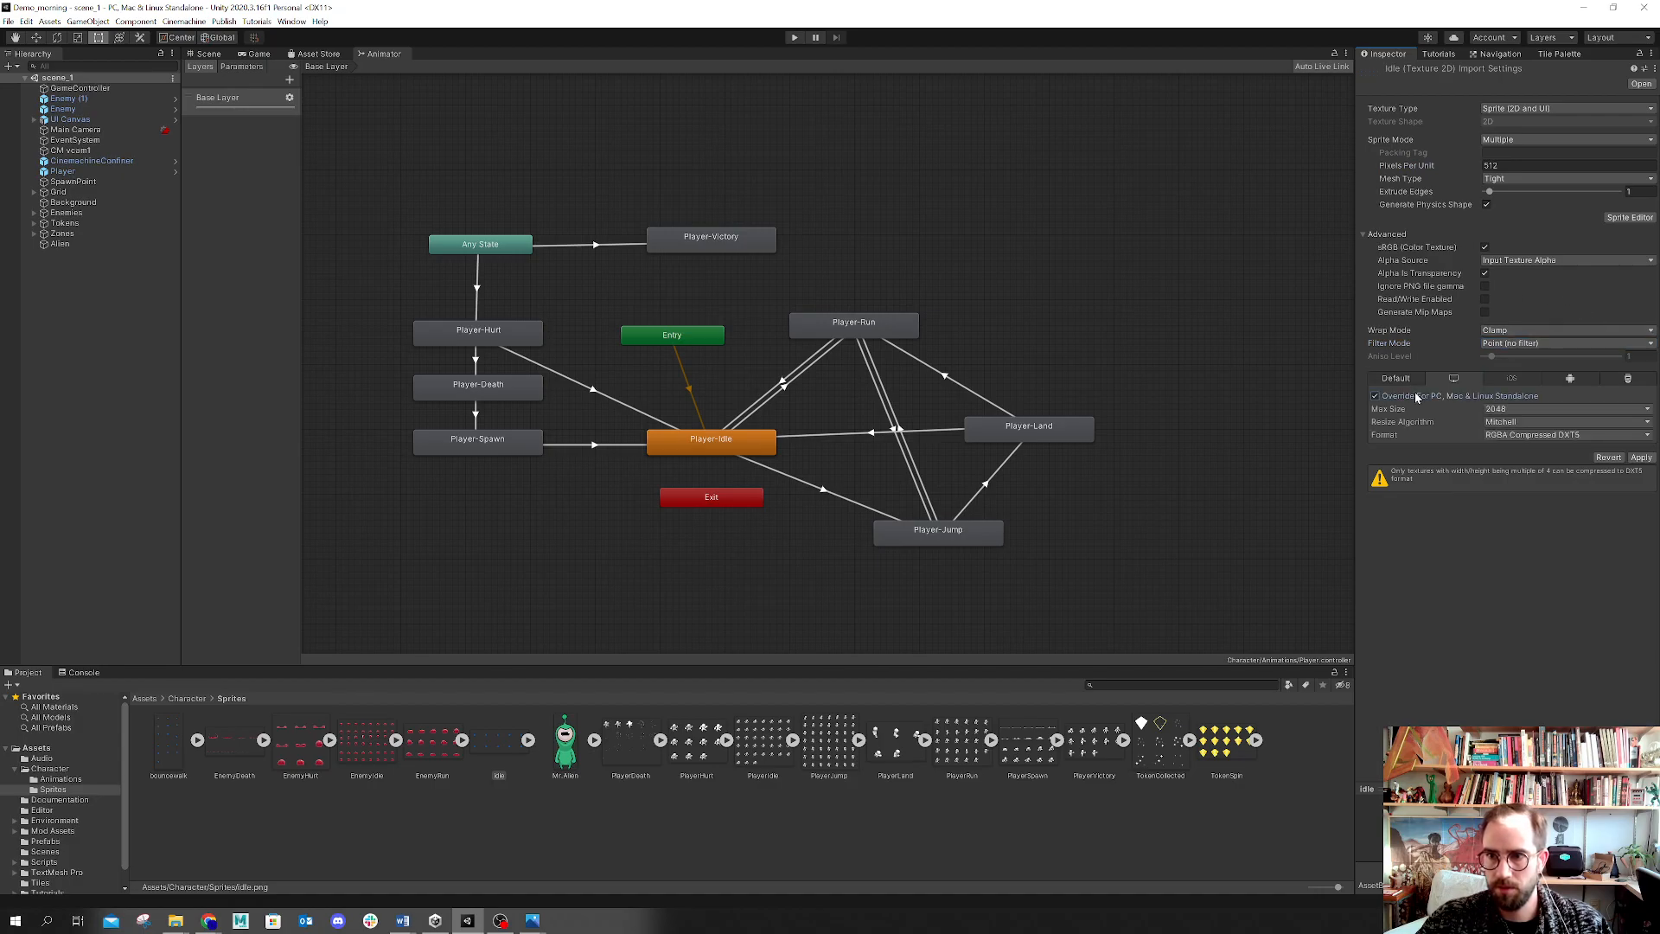
pyautogui.click(1556, 434)
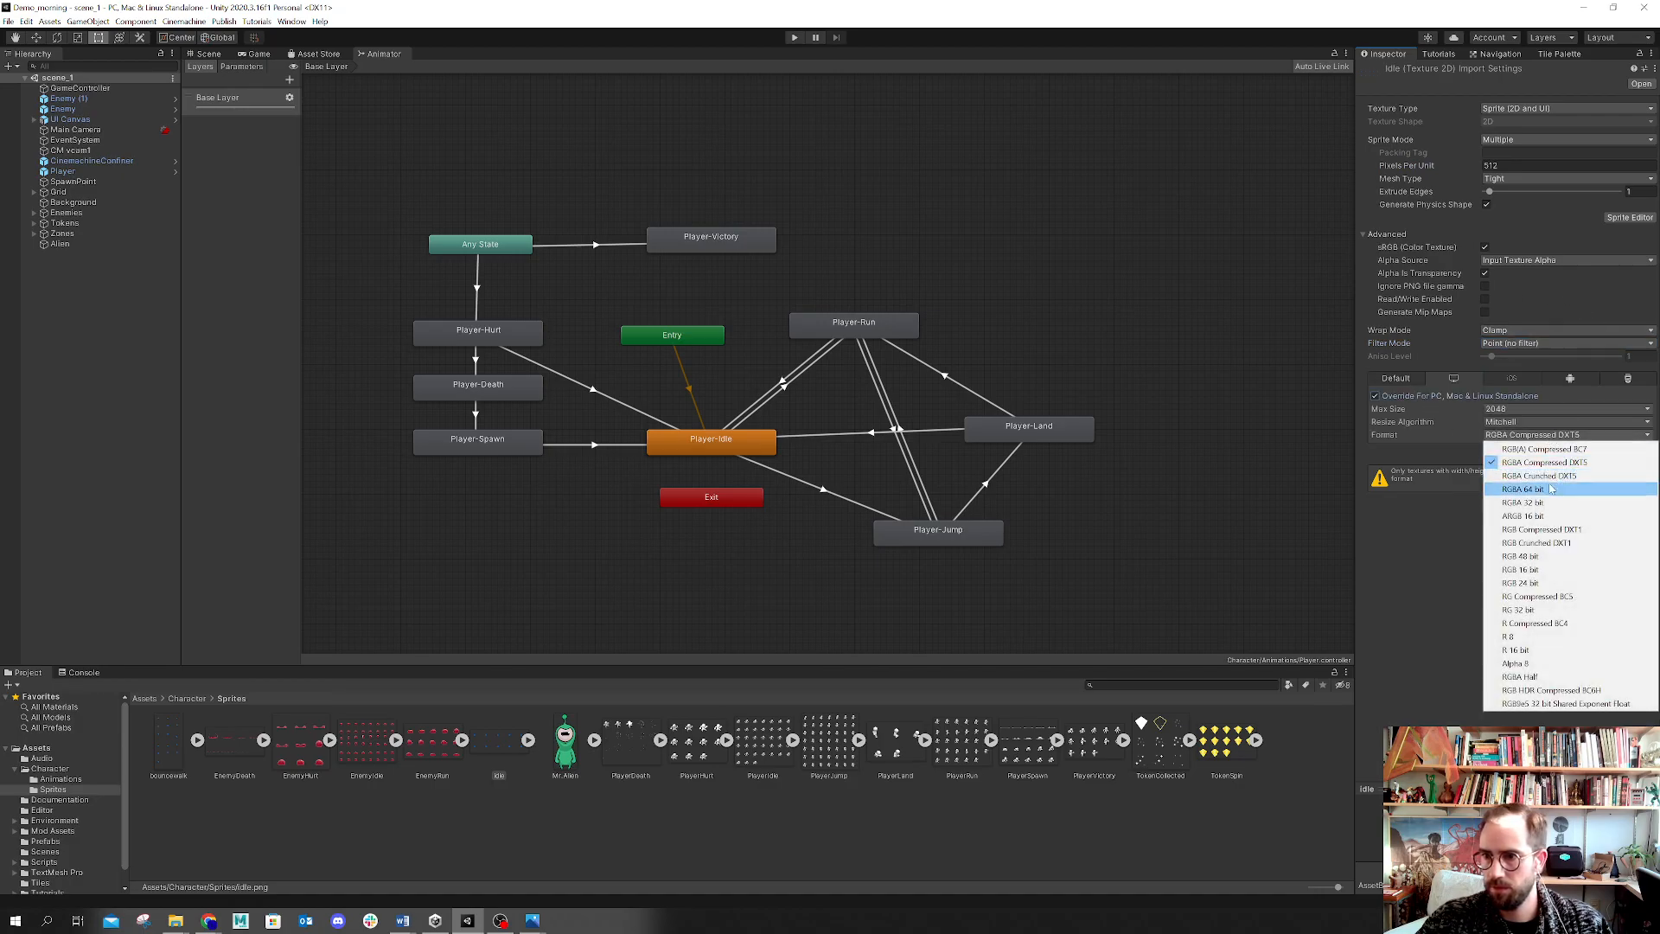
pyautogui.click(1522, 515)
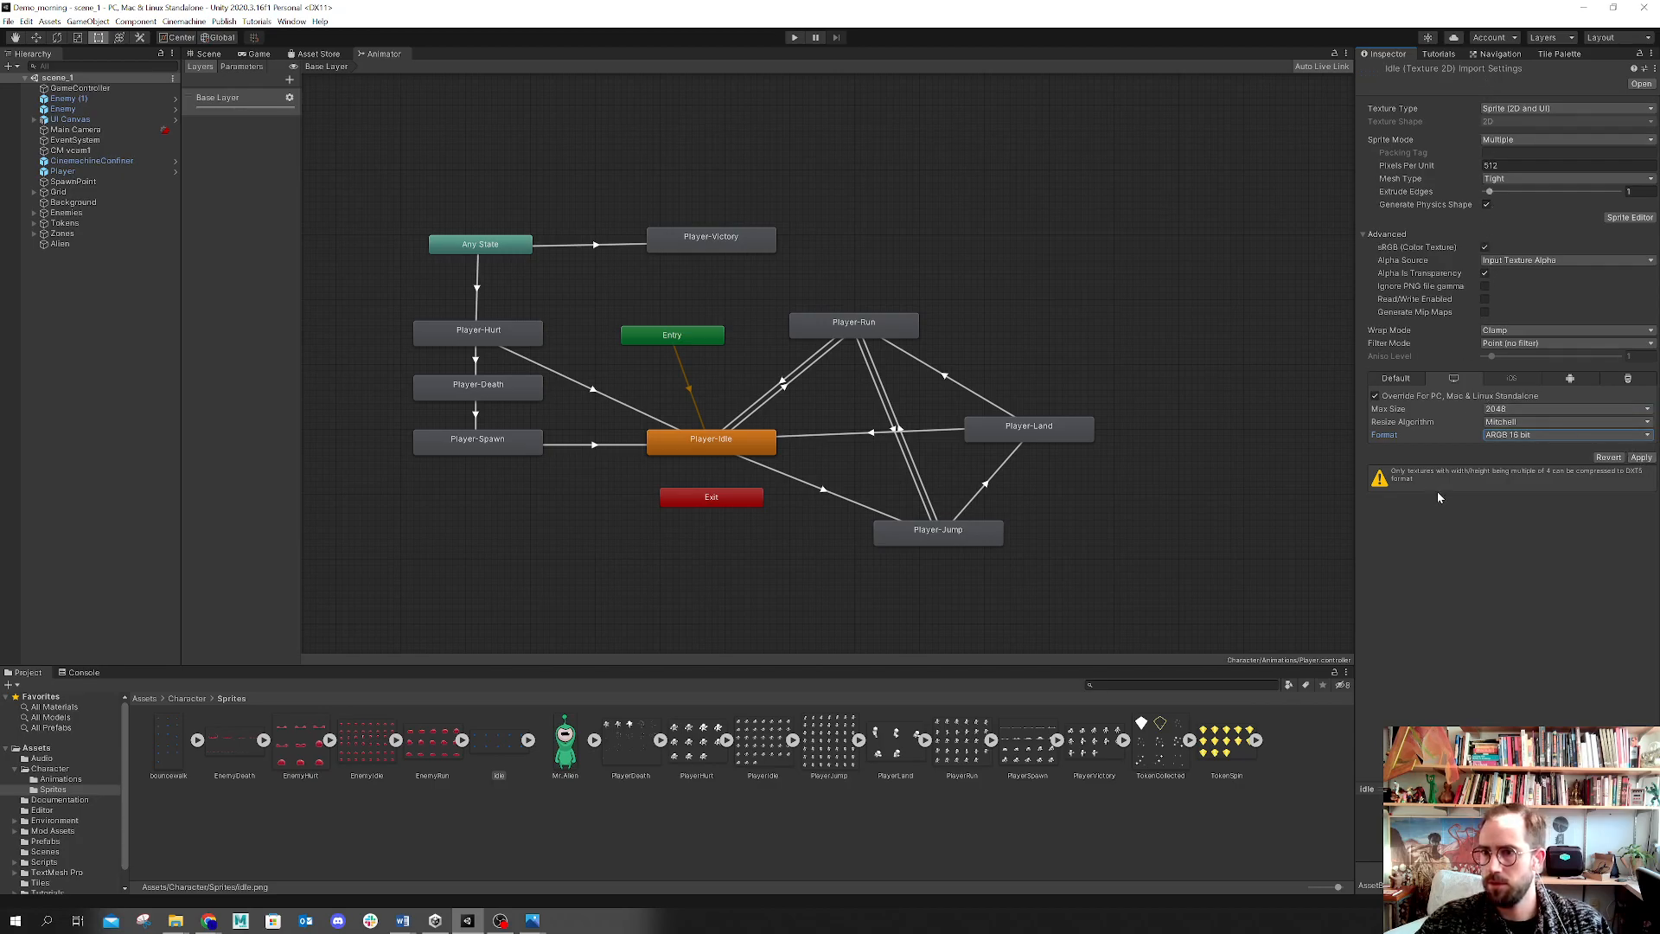
pyautogui.click(1601, 408)
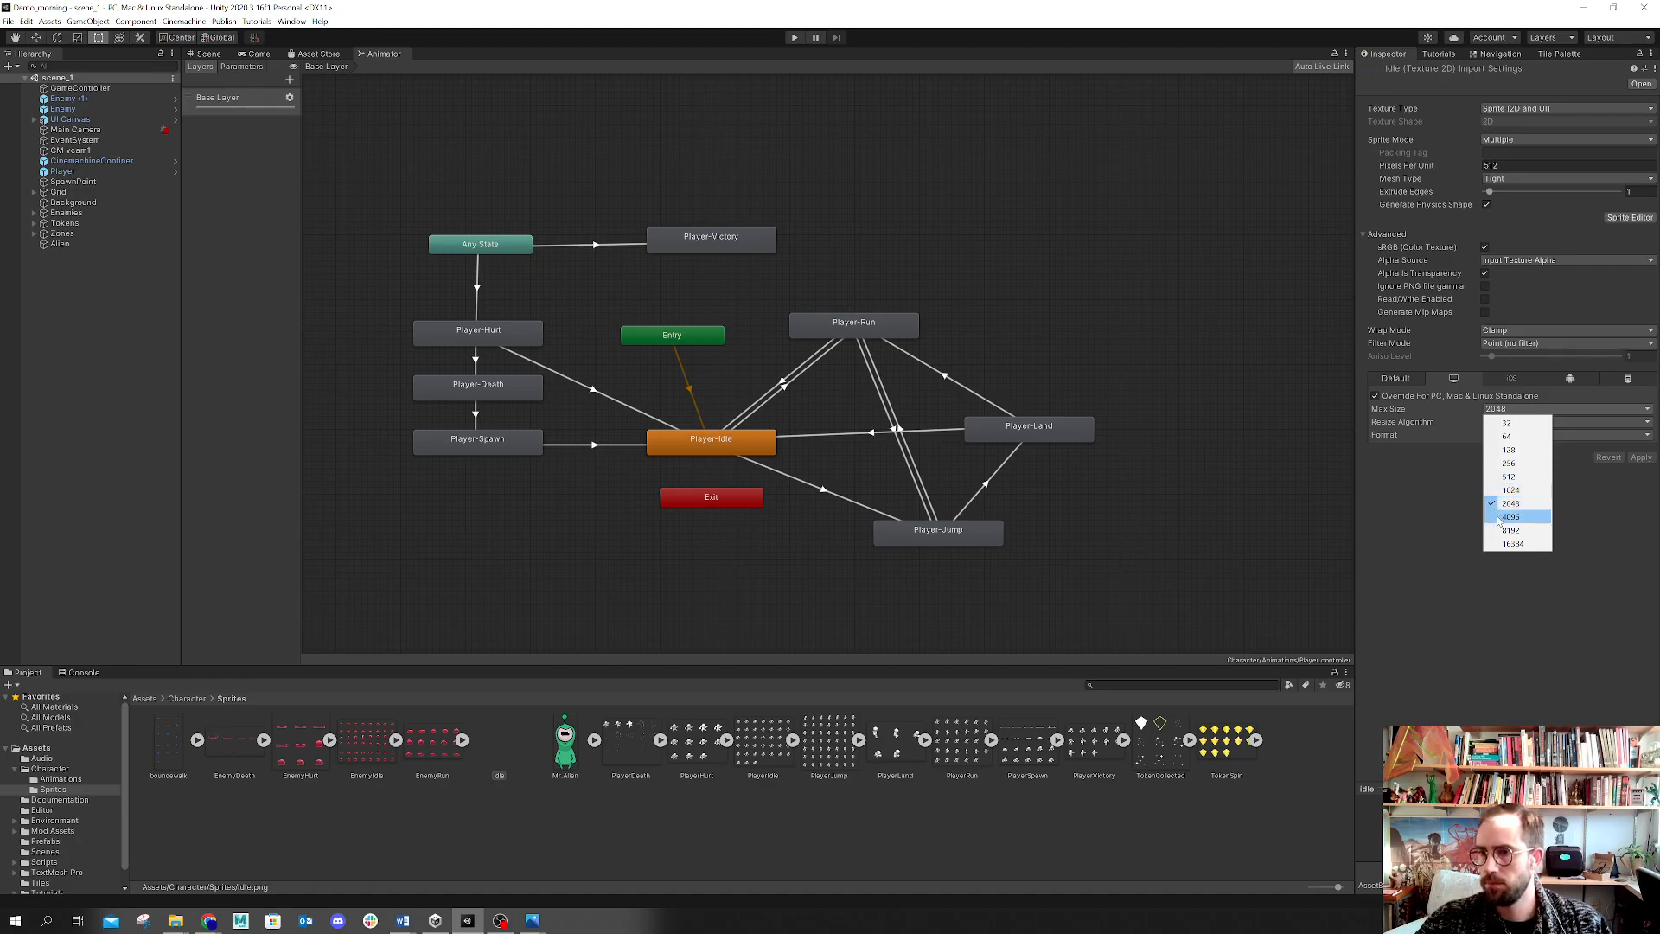
pyautogui.click(1416, 525)
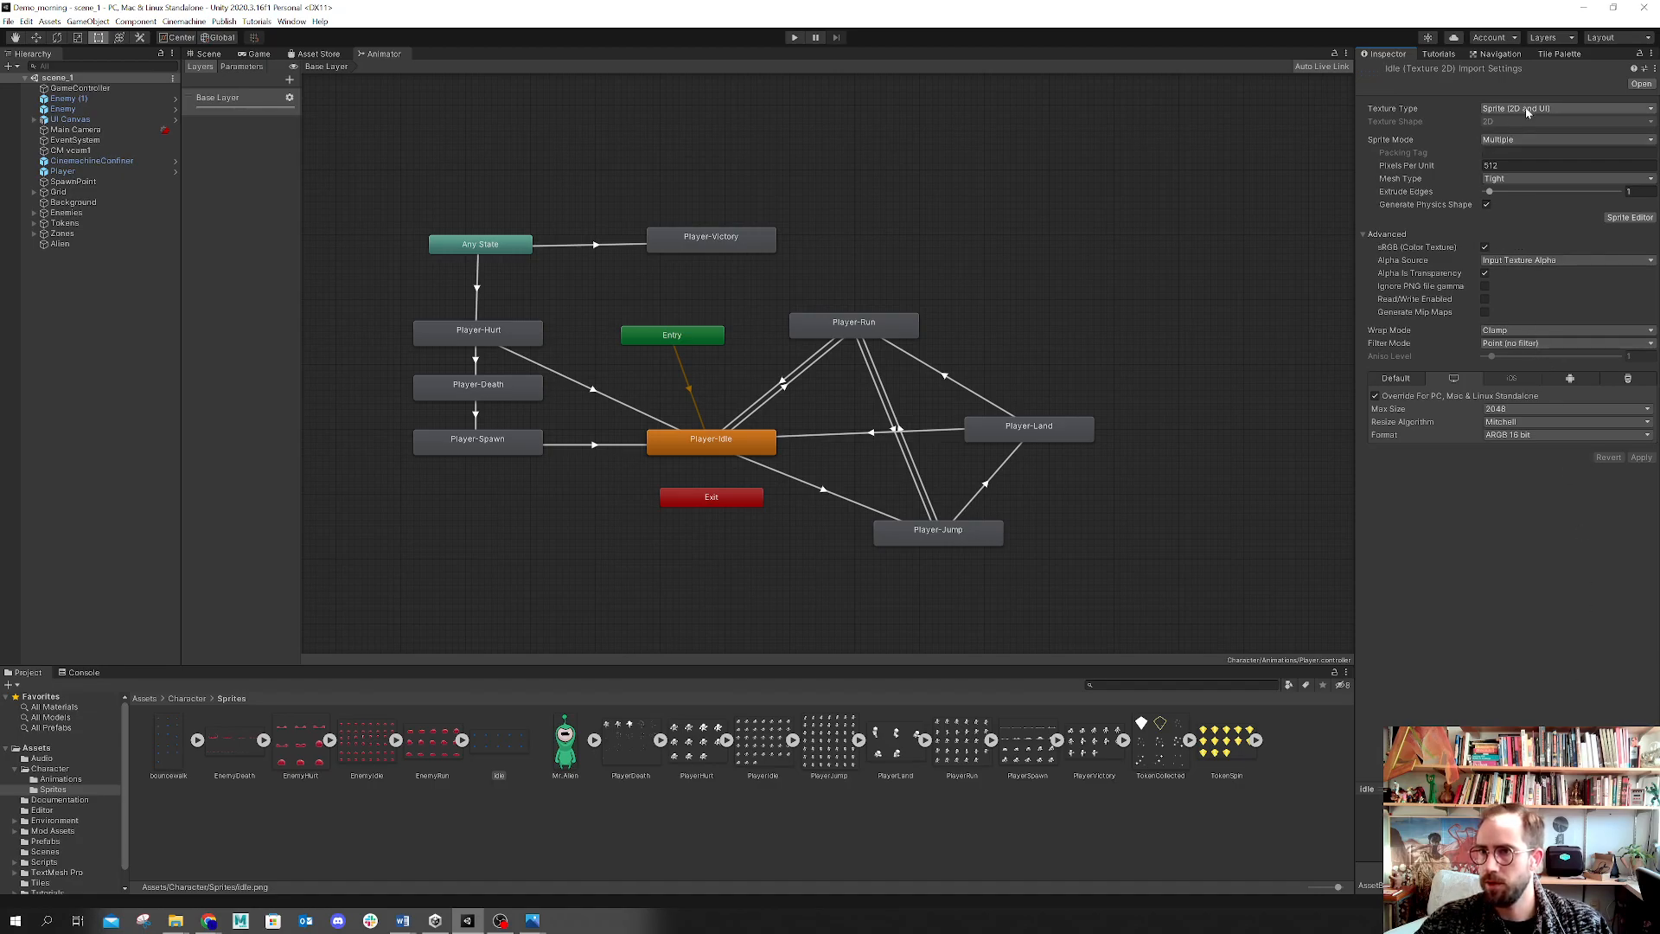
pyautogui.click(1529, 437)
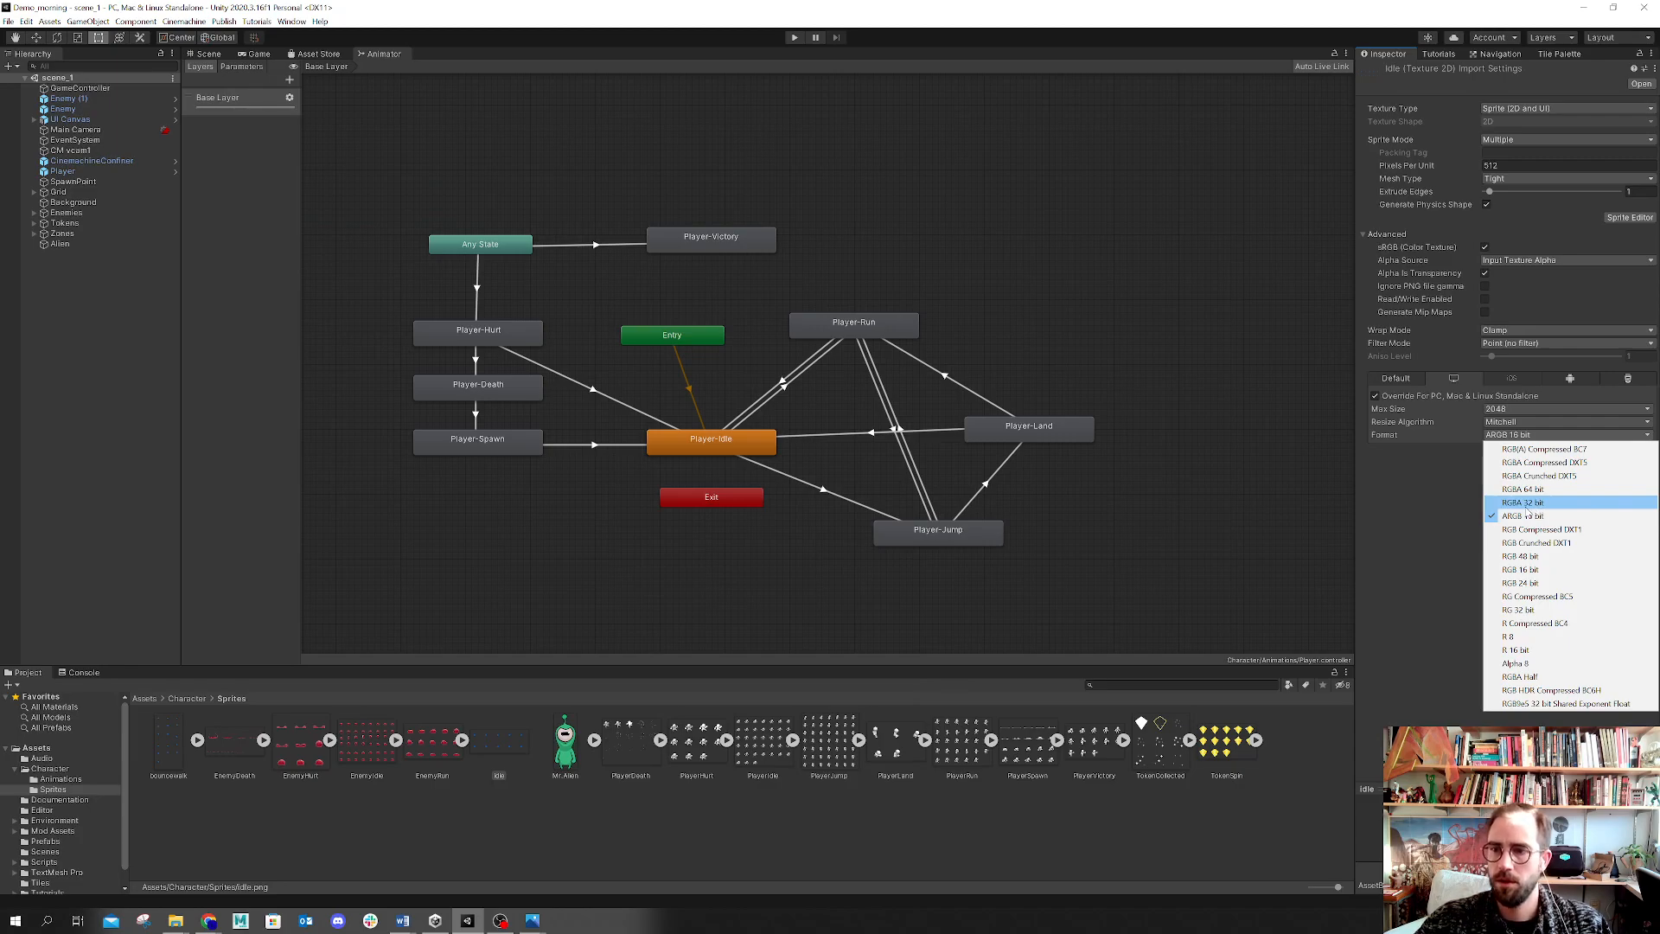
pyautogui.click(1402, 534)
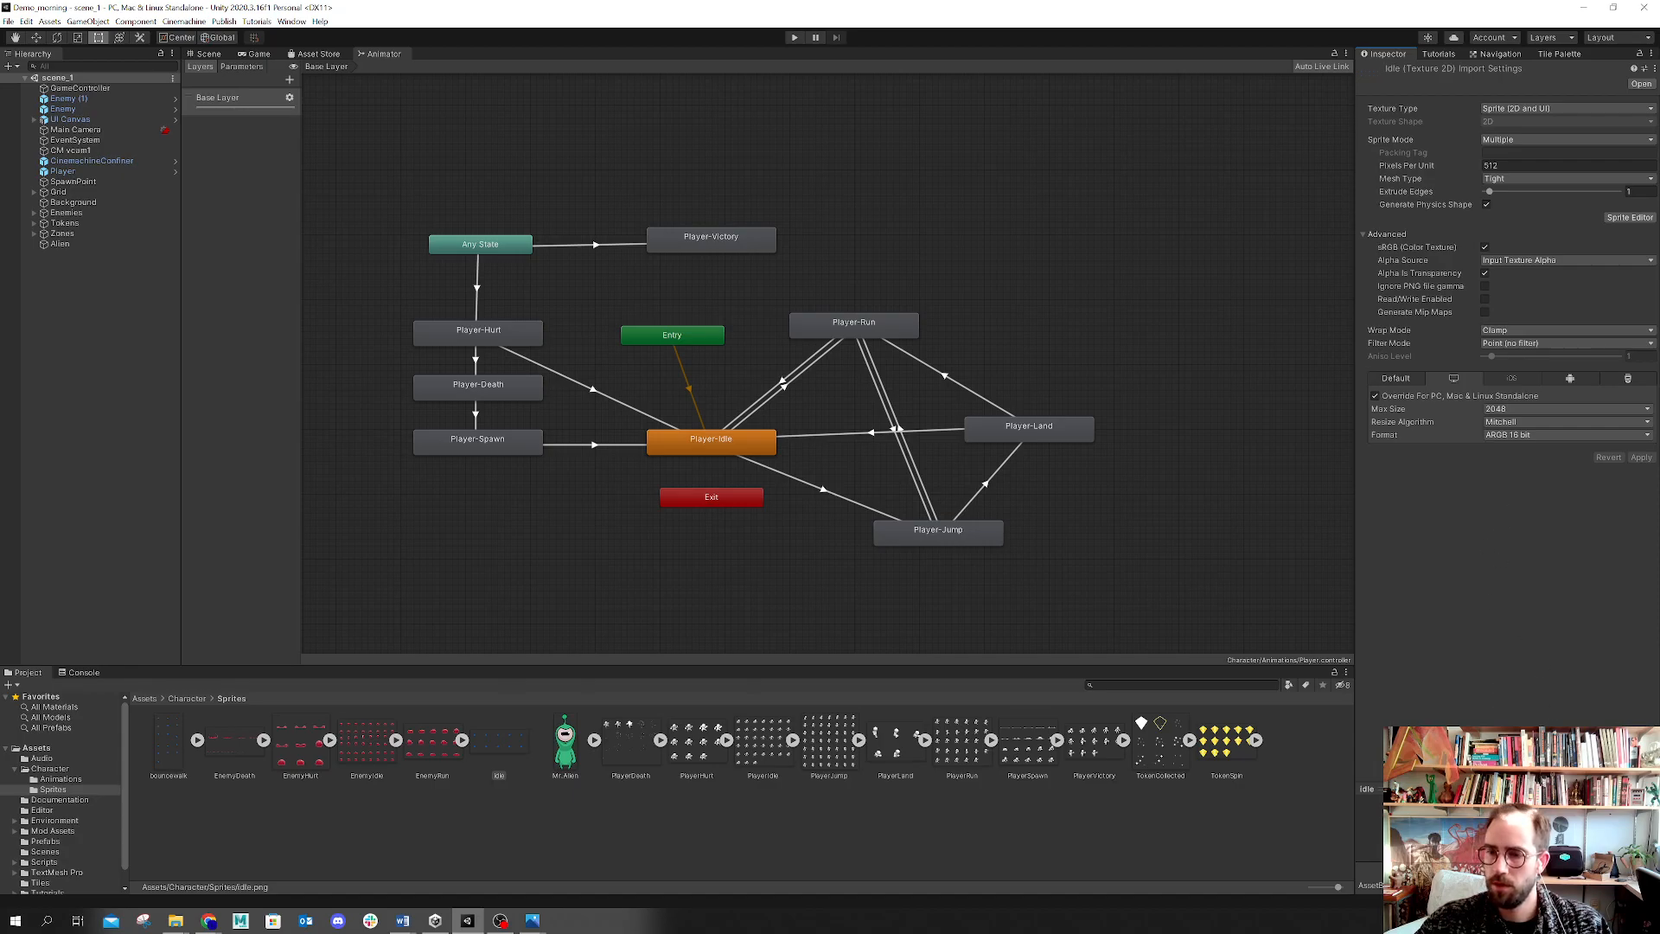
# Step: Open the idle spritesheet in the Sprite Editor to inspect its frames, then close the editor
pyautogui.moveTo(1452, 788); pyautogui.dragTo(1452, 662)
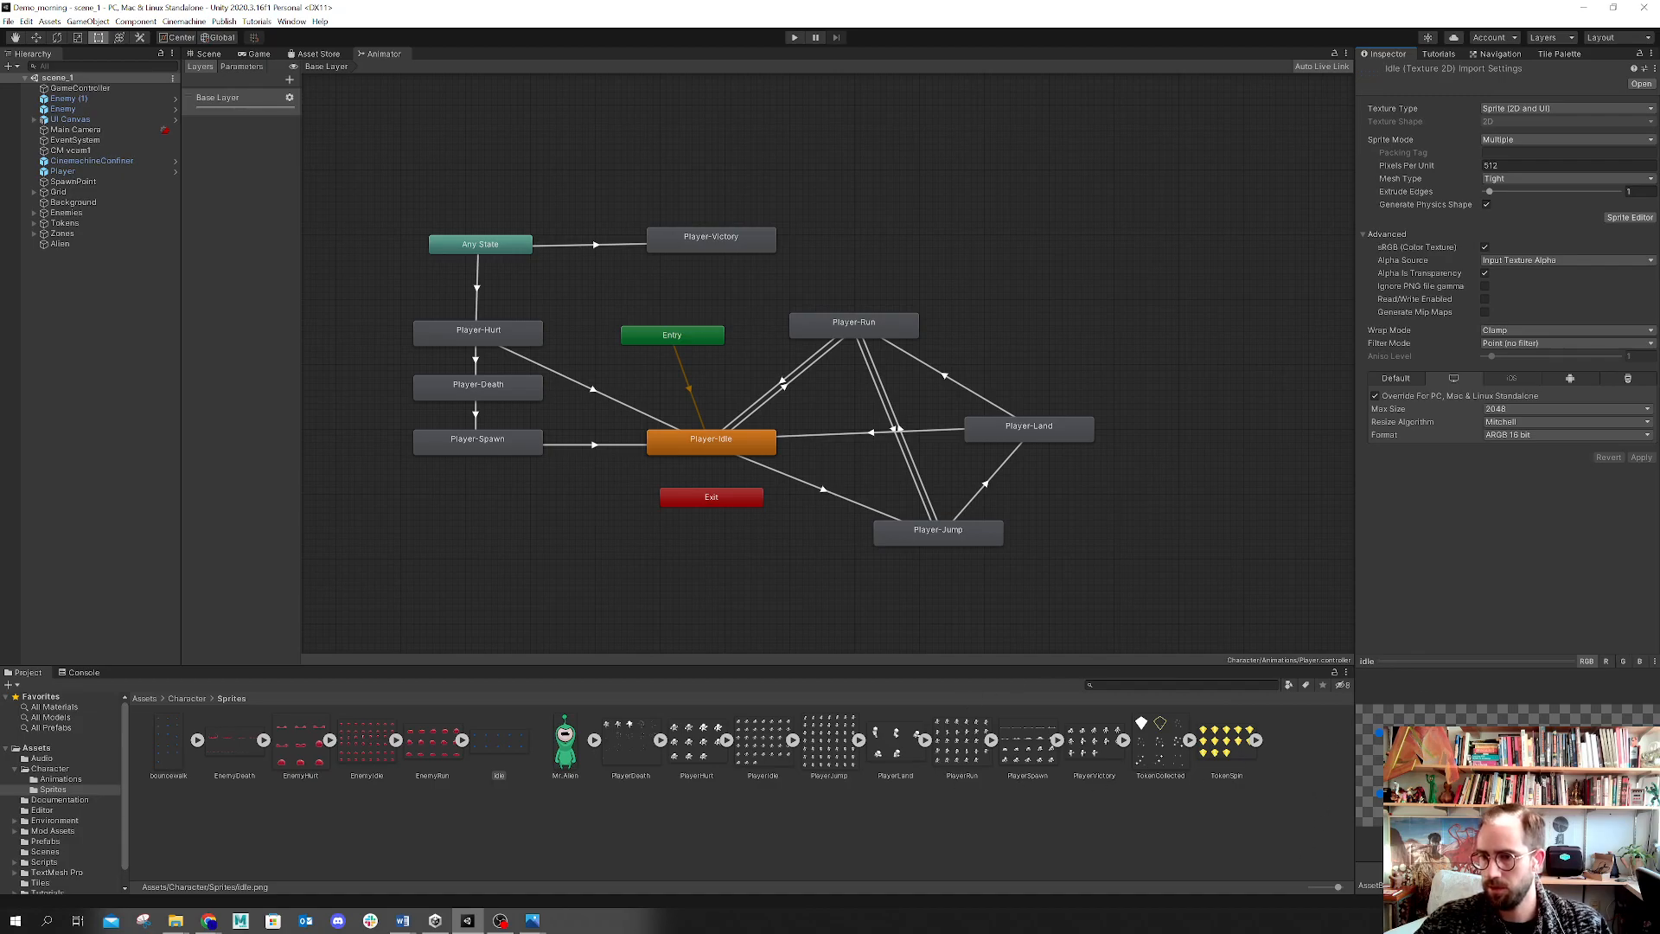
pyautogui.click(1650, 221)
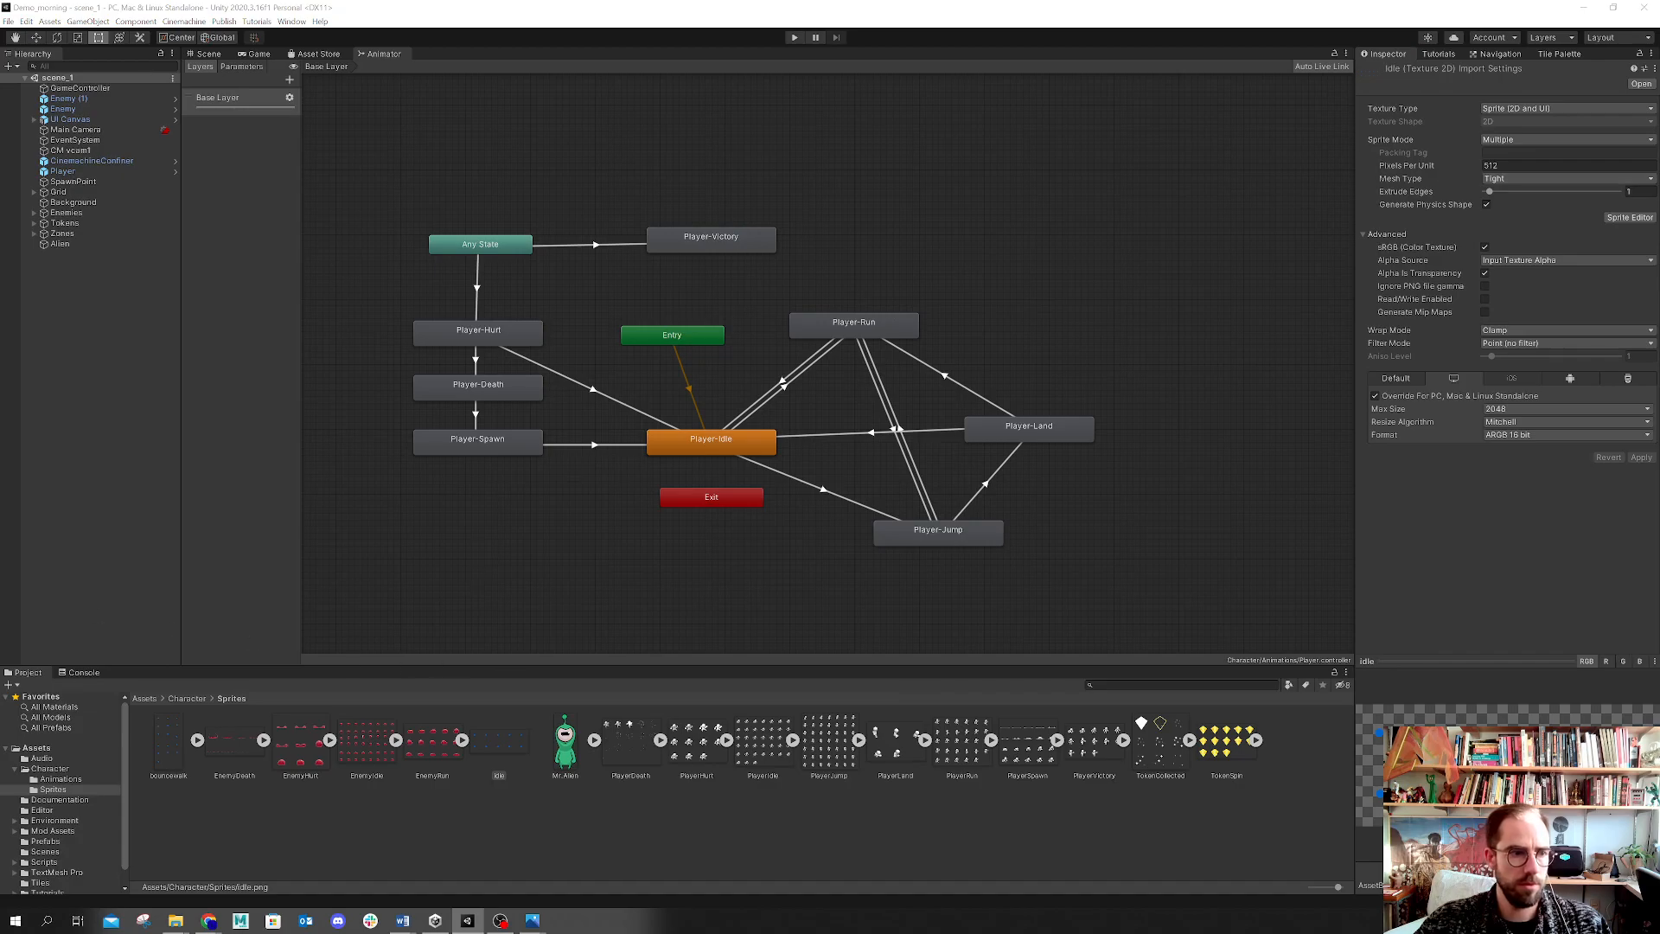
pyautogui.moveTo(960, 595); pyautogui.dragTo(576, 78)
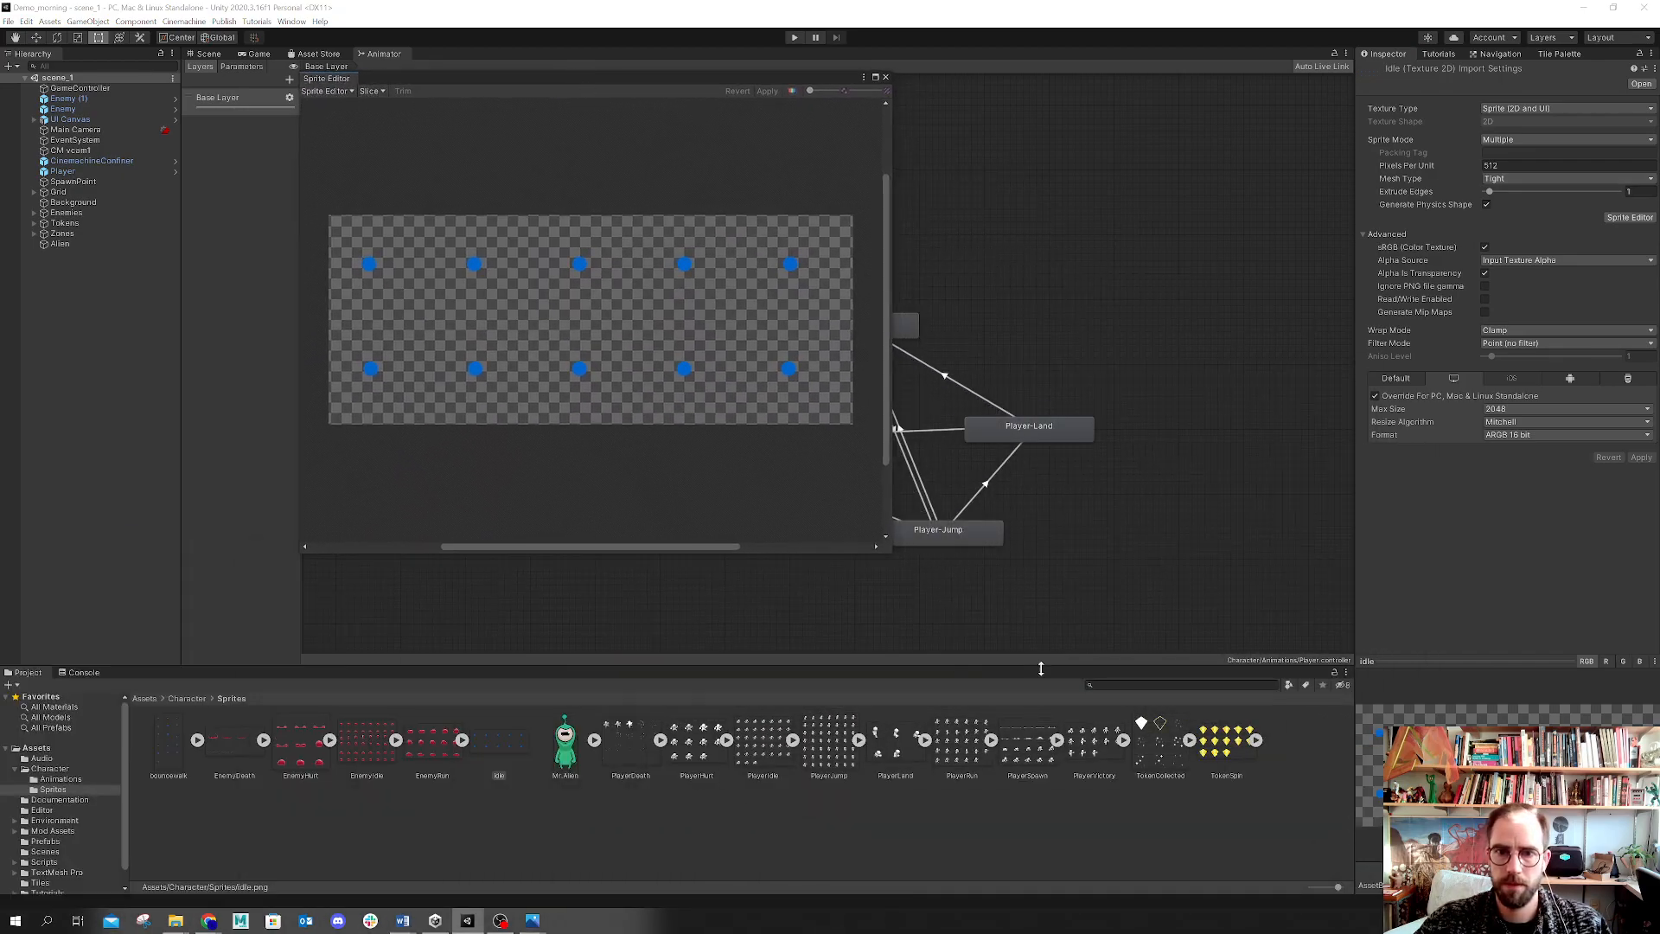
pyautogui.moveTo(891, 553); pyautogui.dragTo(1051, 664)
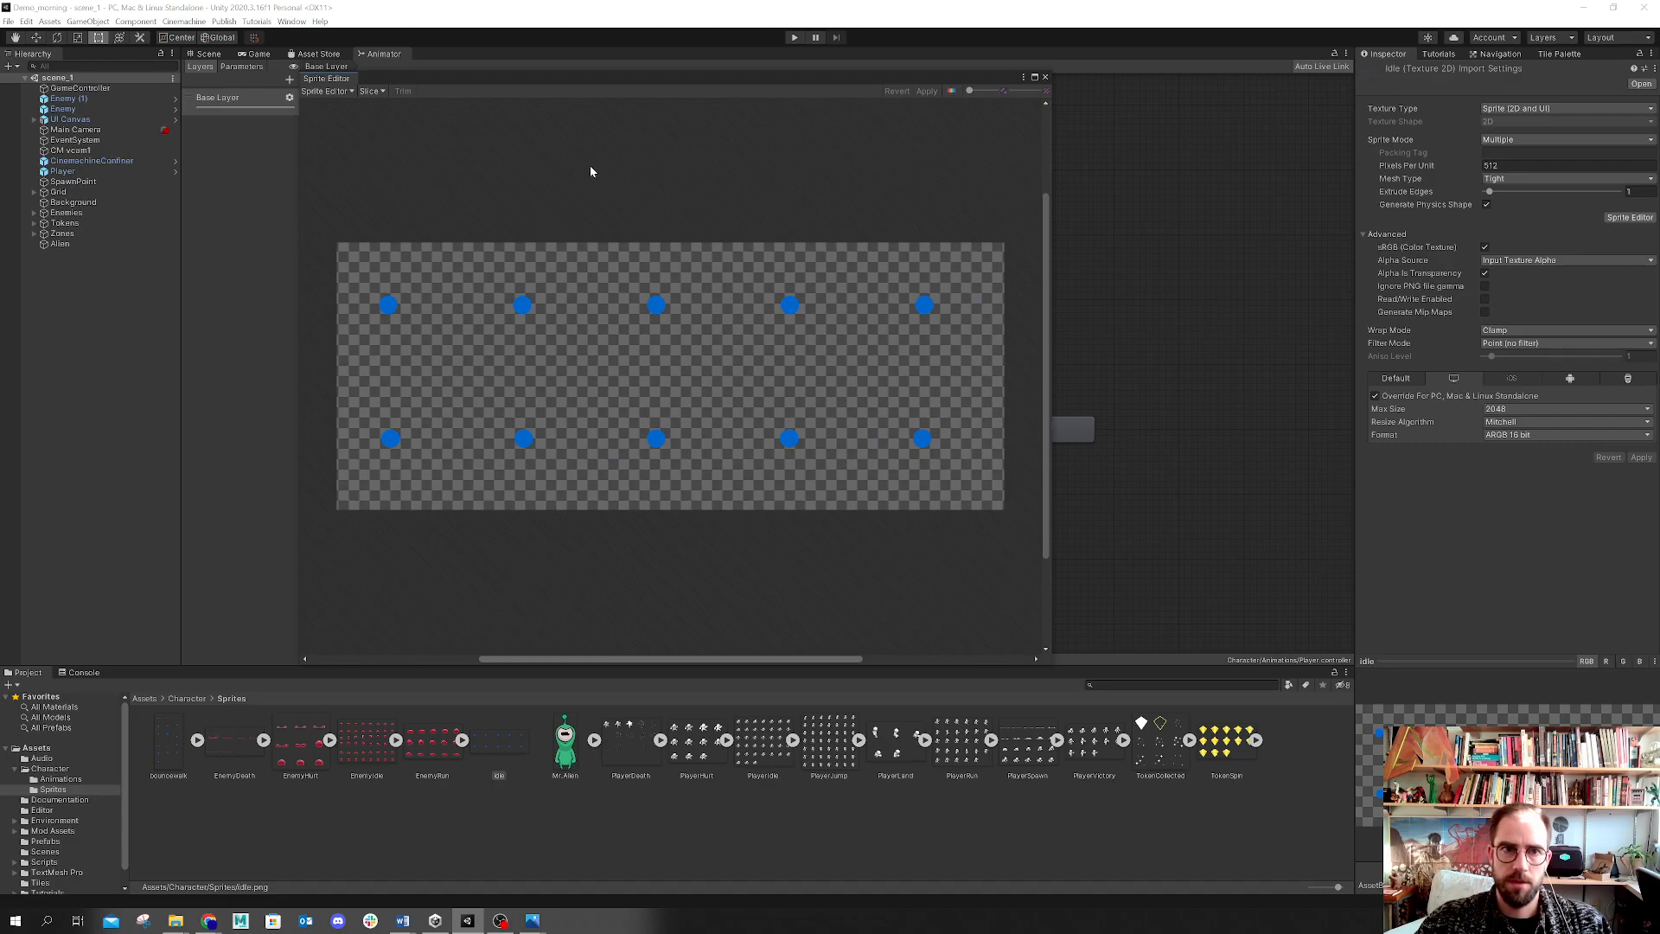
pyautogui.moveTo(417, 75); pyautogui.dragTo(532, 76)
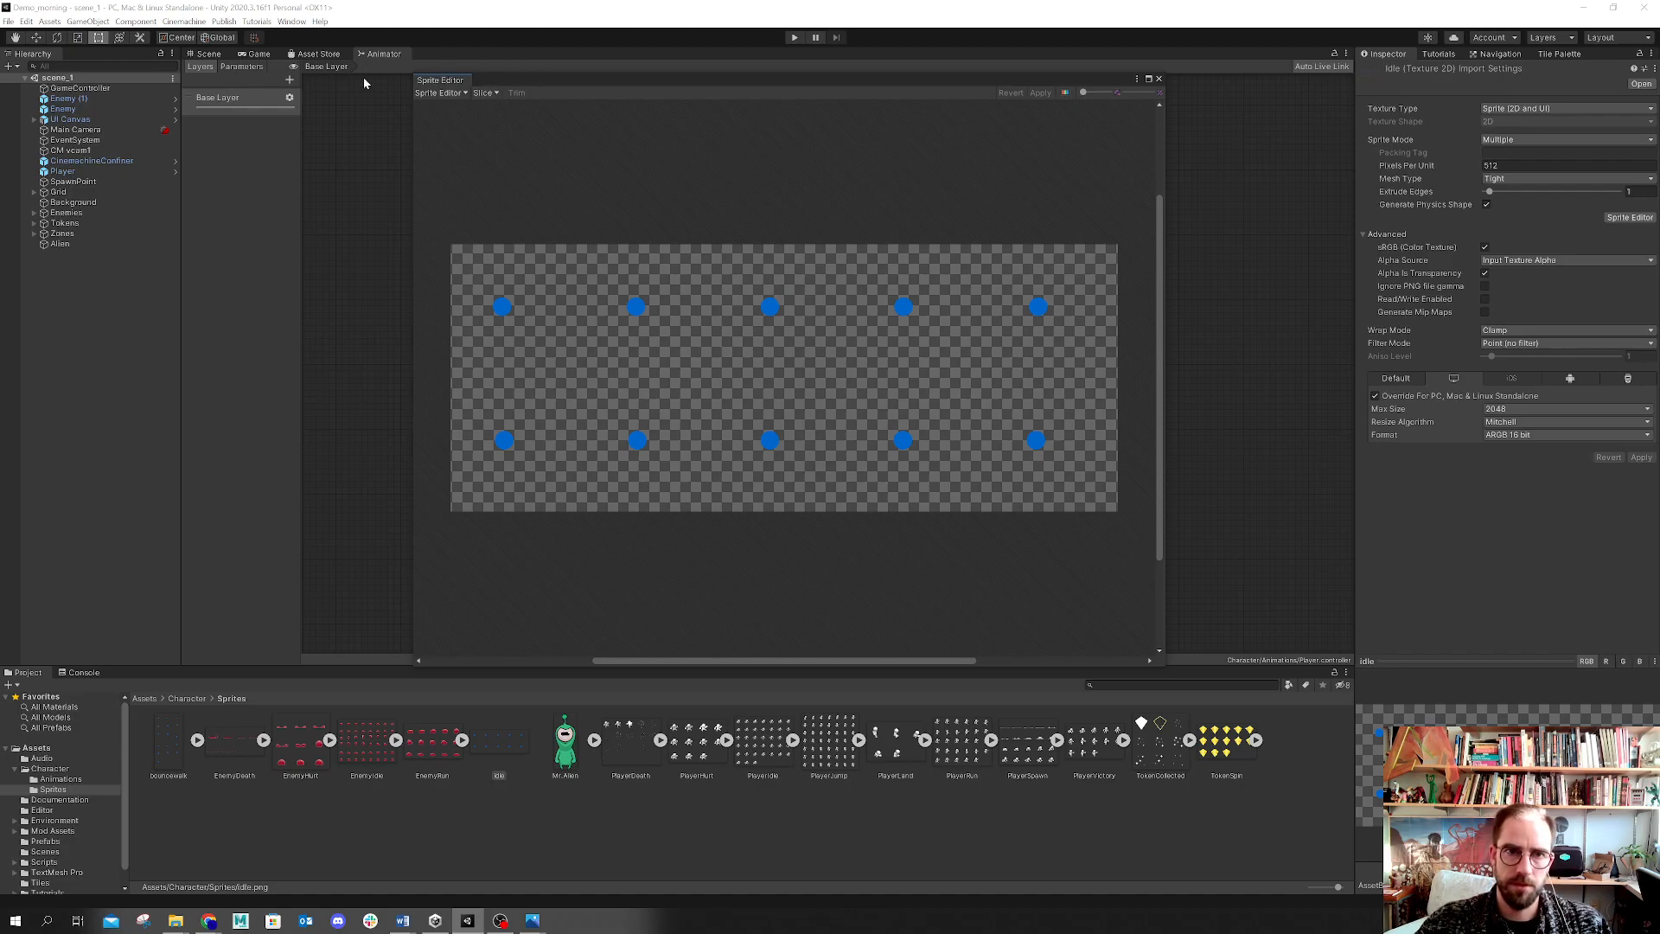
pyautogui.moveTo(493, 75); pyautogui.dragTo(463, 119)
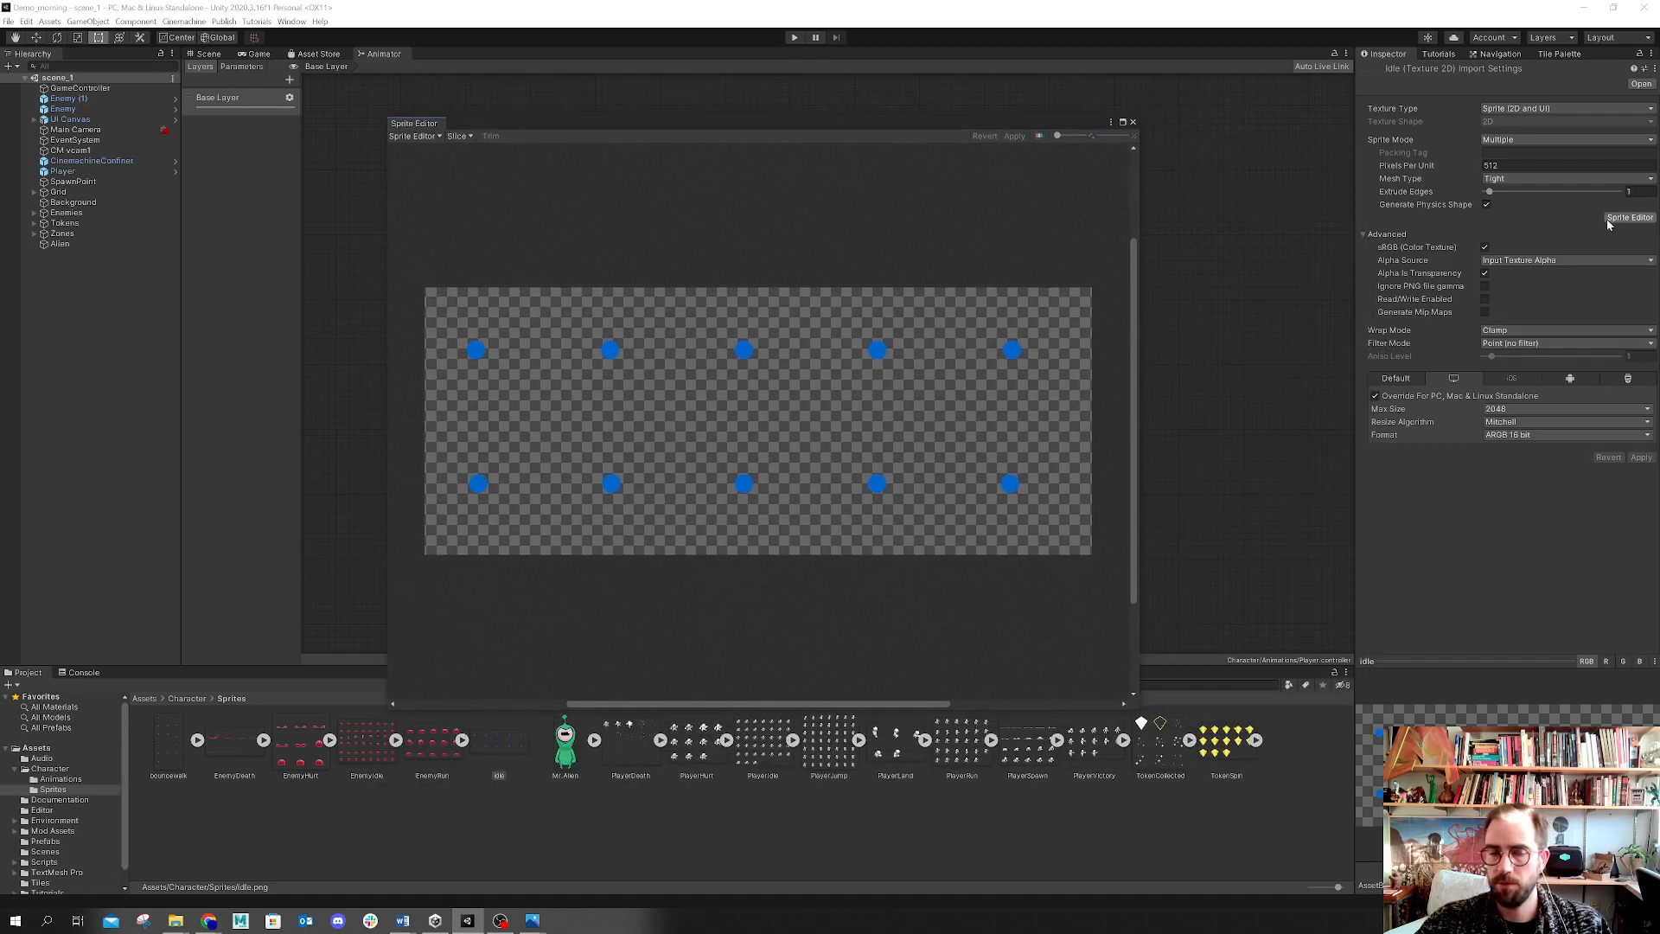
pyautogui.moveTo(528, 125); pyautogui.dragTo(523, 81)
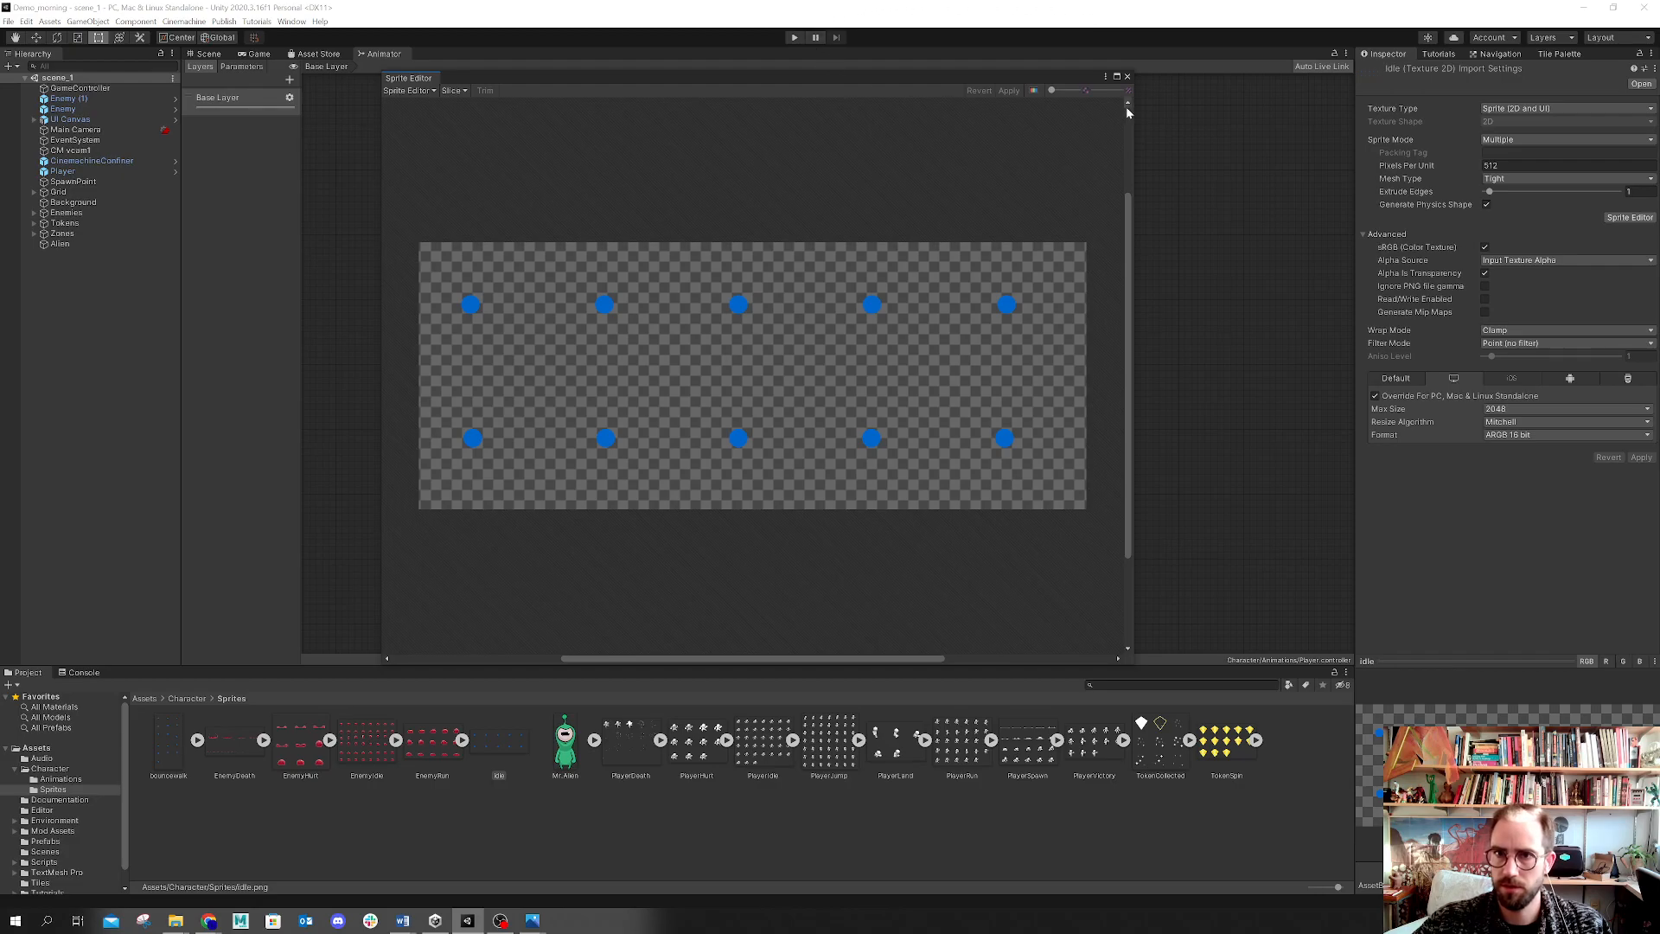
pyautogui.click(1127, 77)
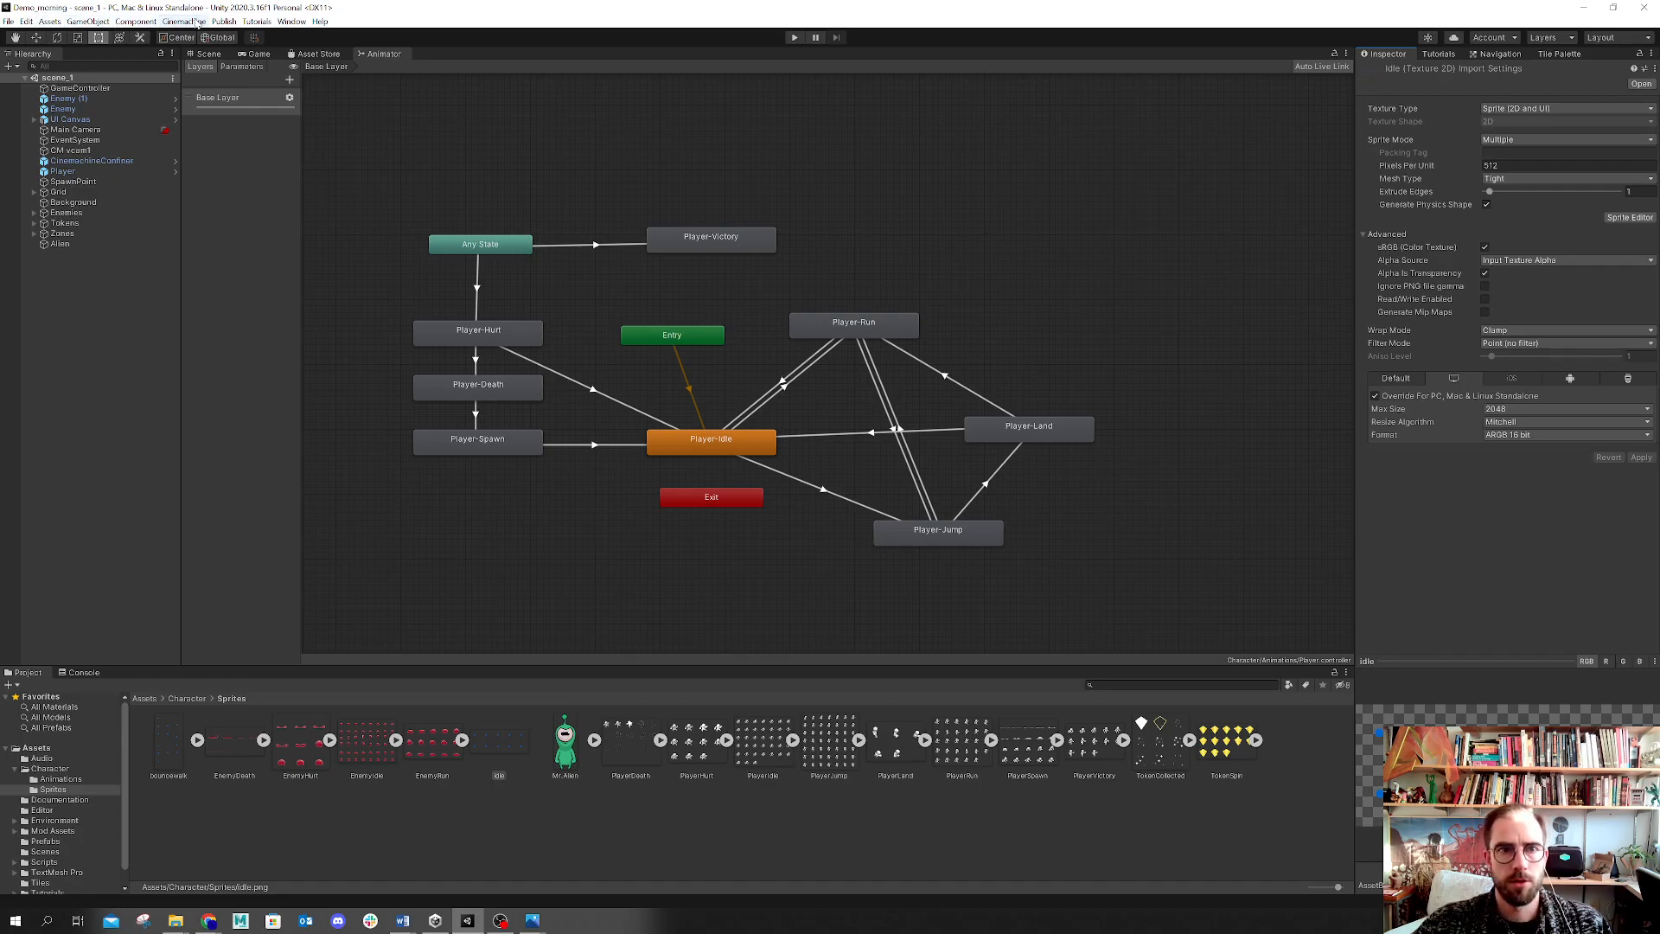
# Step: Open the Package Manager and review the 2D Sprite, 2D PSD Importer and 2D Animation packages
pyautogui.click(290, 22)
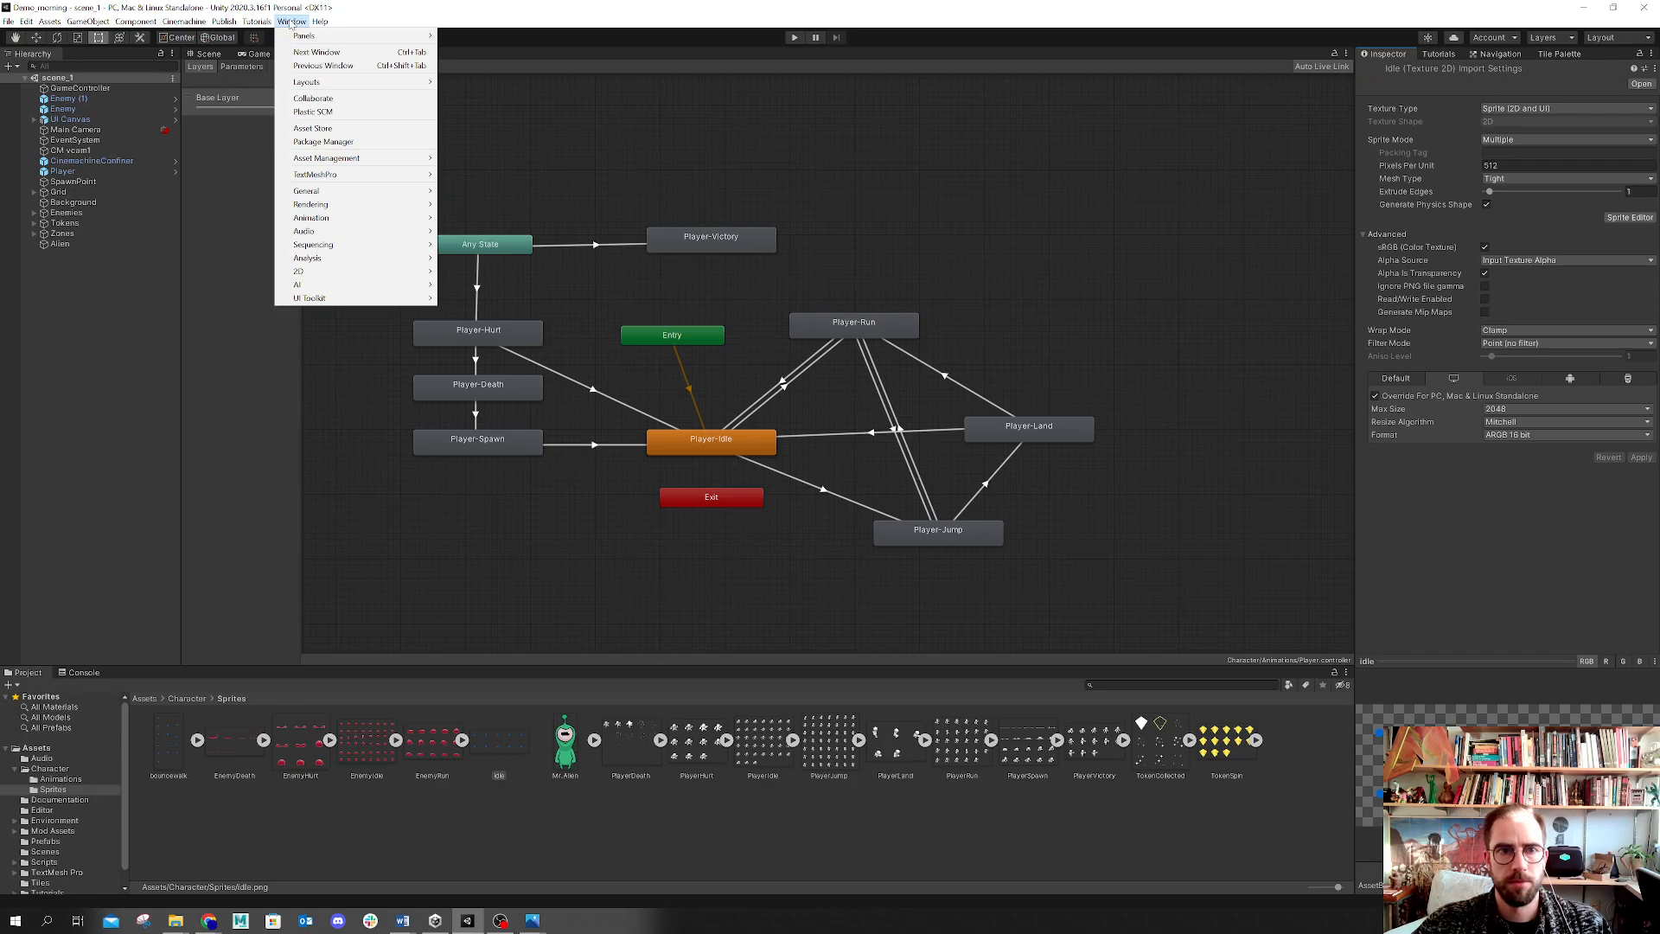
pyautogui.click(315, 142)
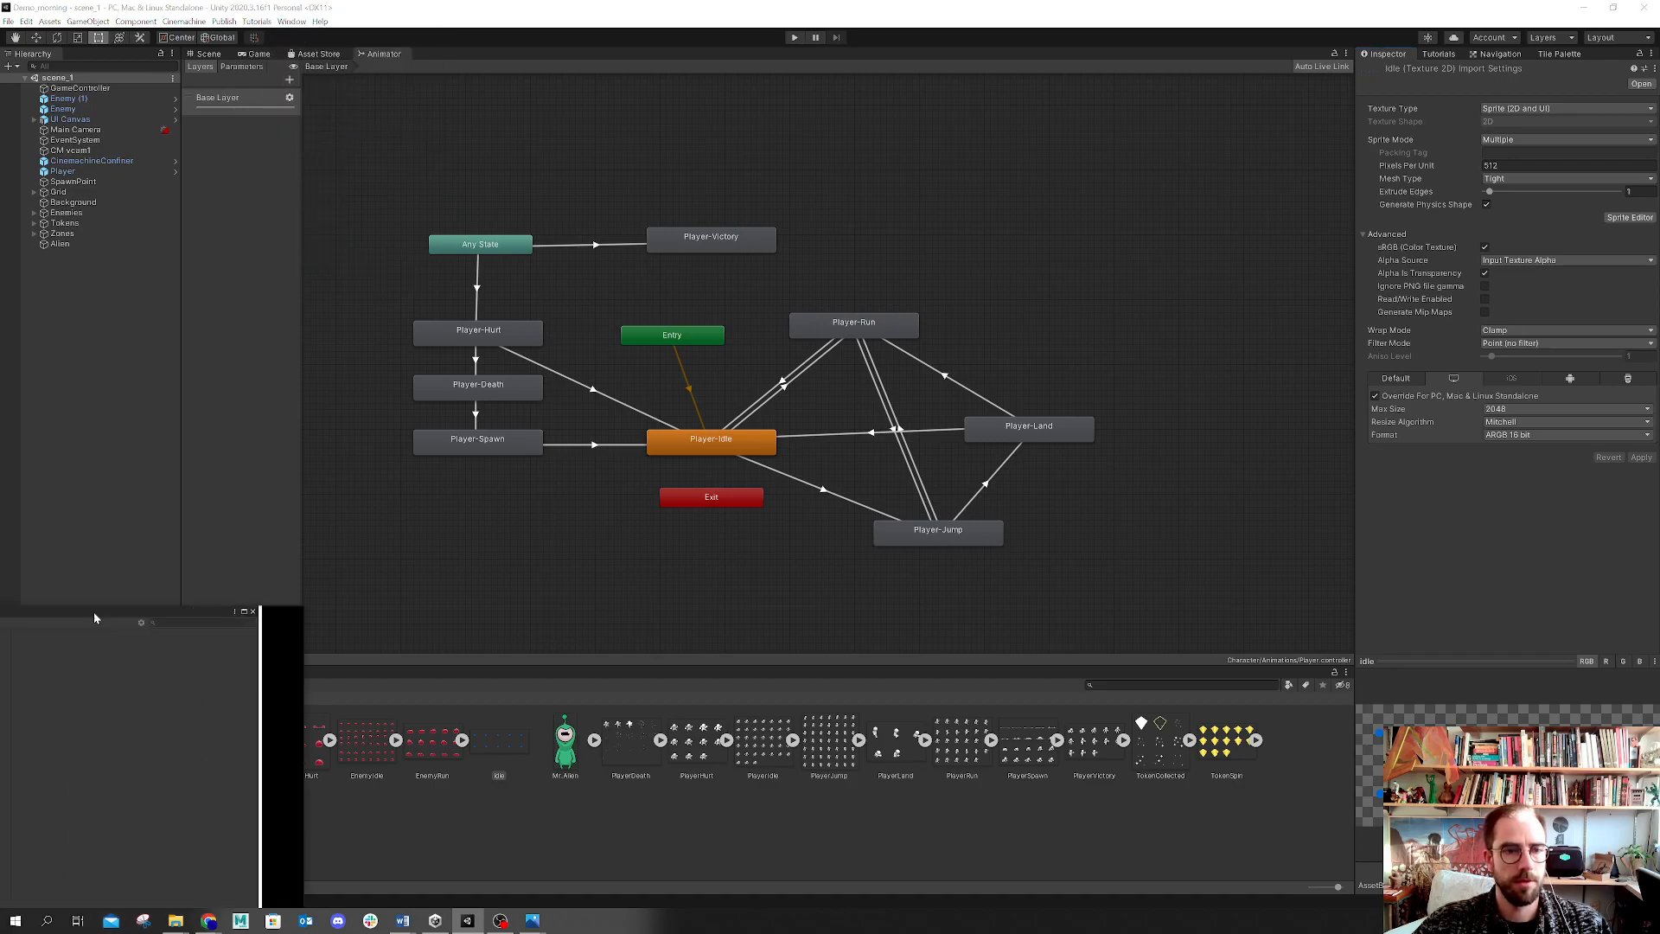
pyautogui.moveTo(778, 185); pyautogui.dragTo(559, 85)
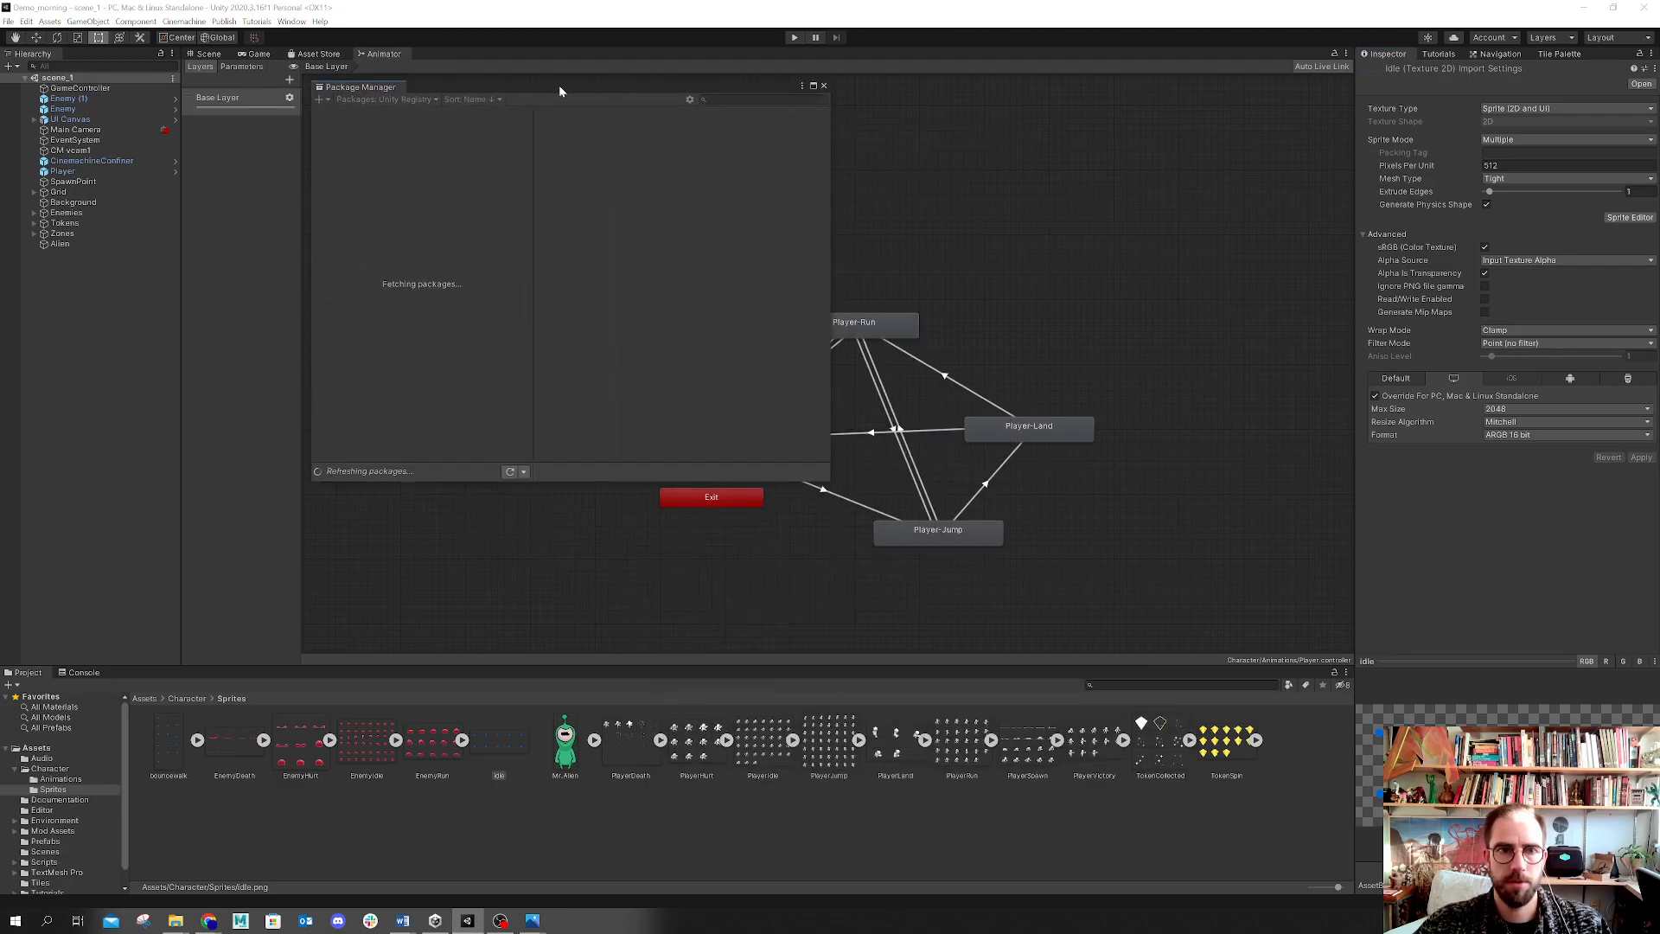
pyautogui.moveTo(835, 493); pyautogui.dragTo(1110, 633)
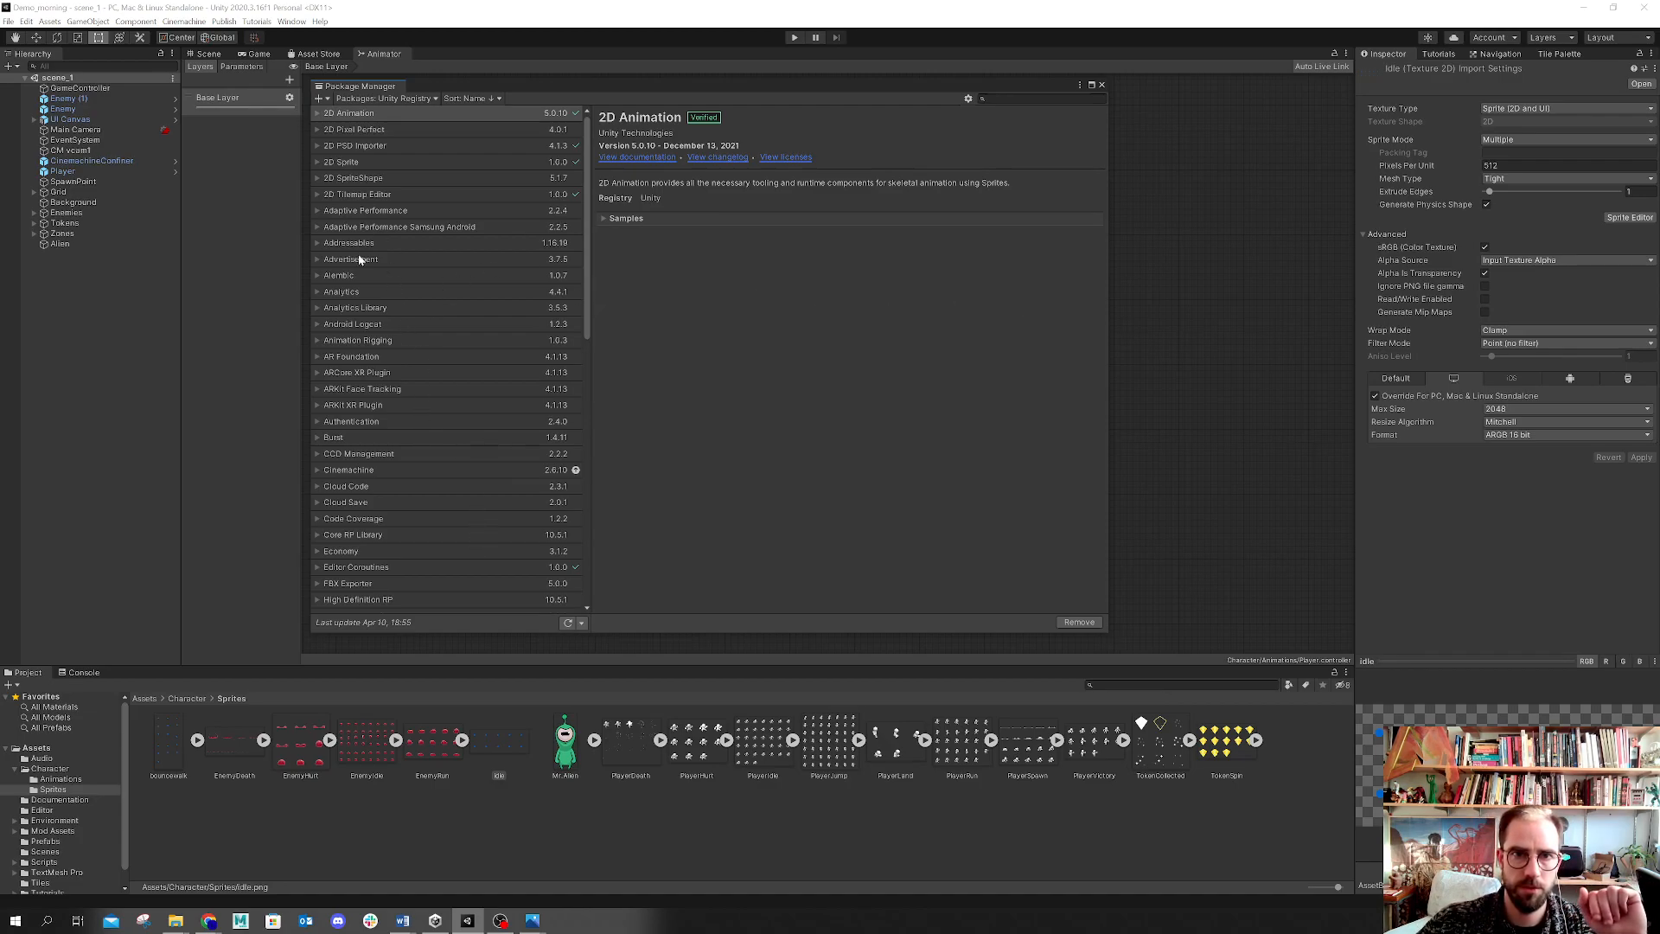
pyautogui.click(350, 164)
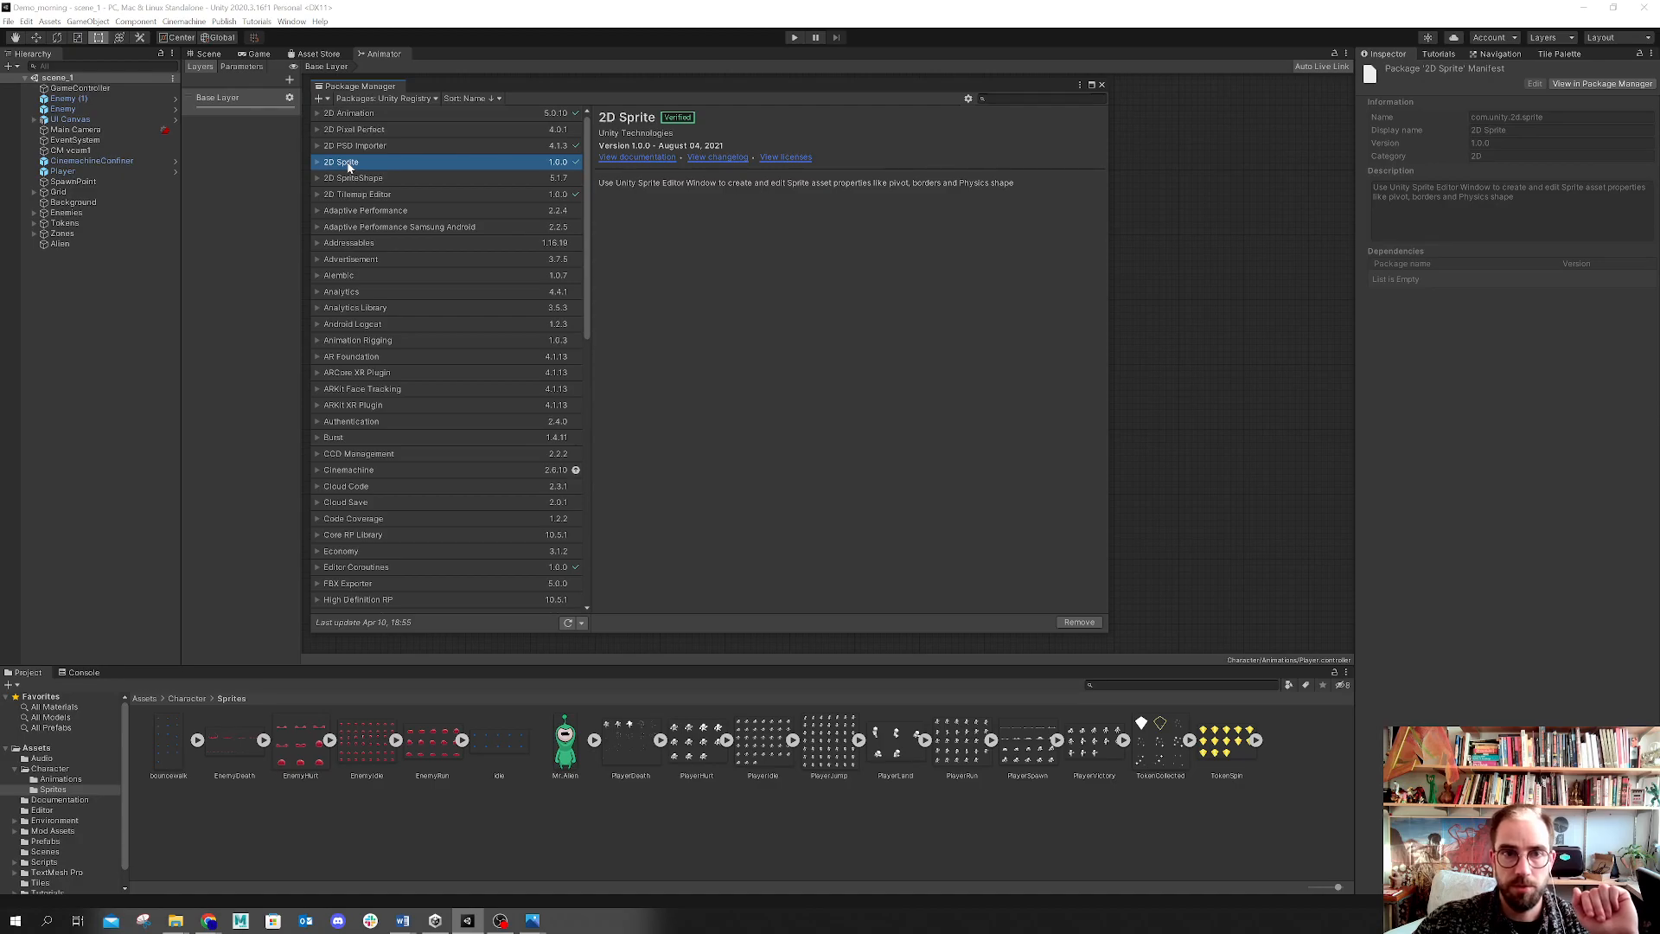
pyautogui.click(350, 148)
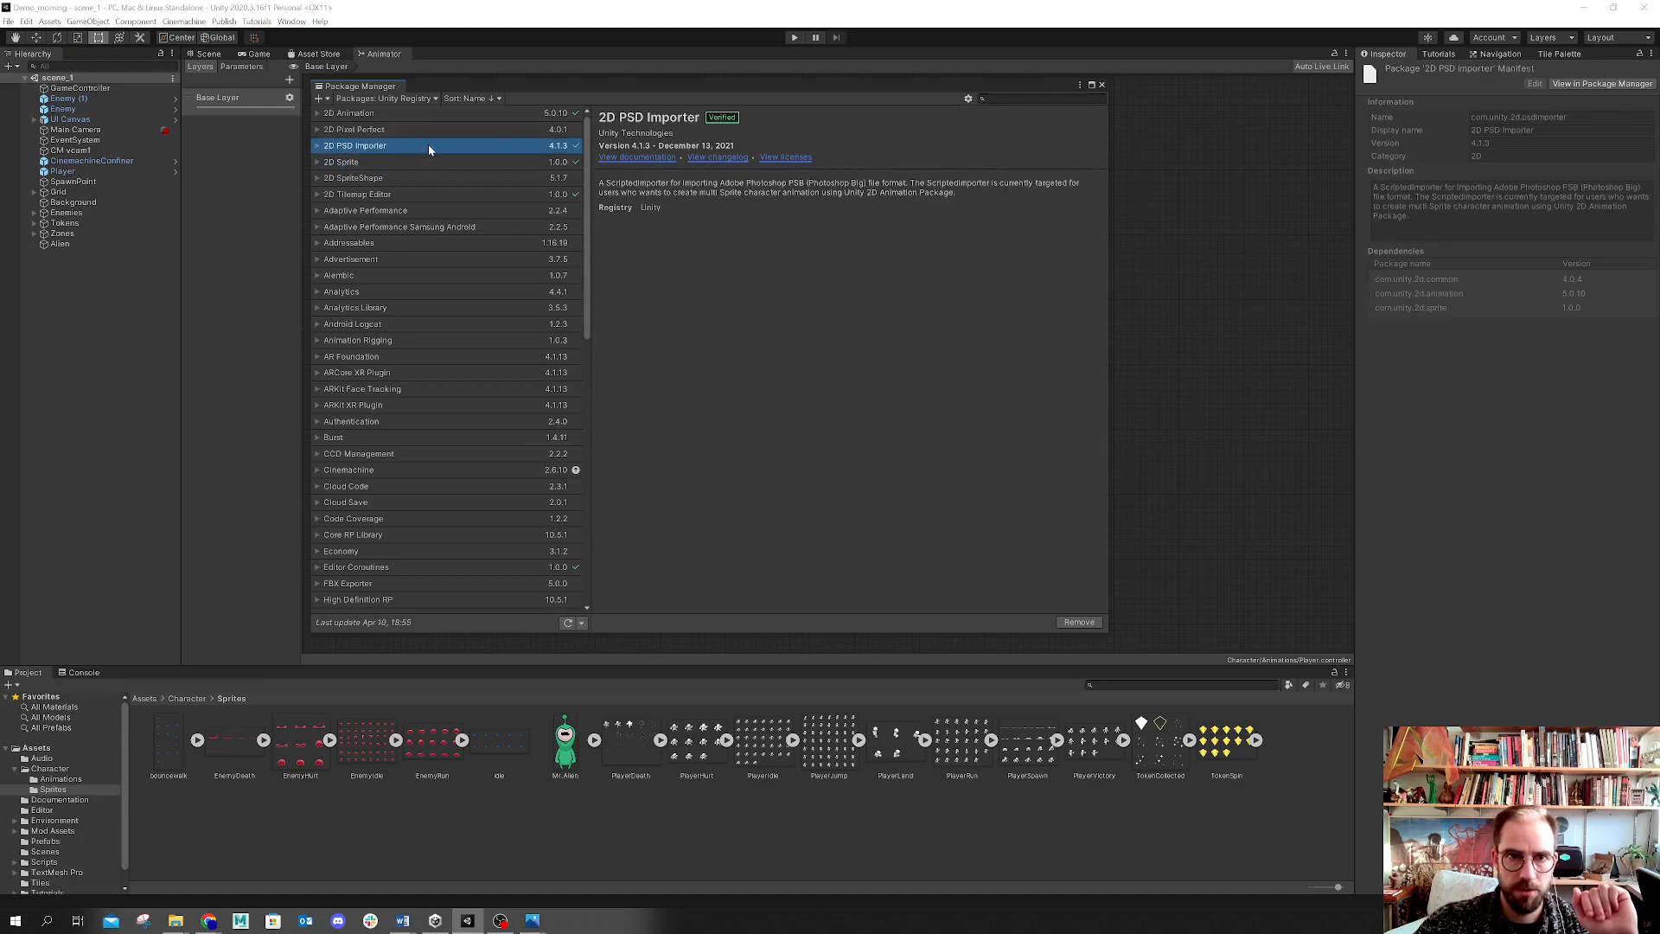
pyautogui.click(350, 118)
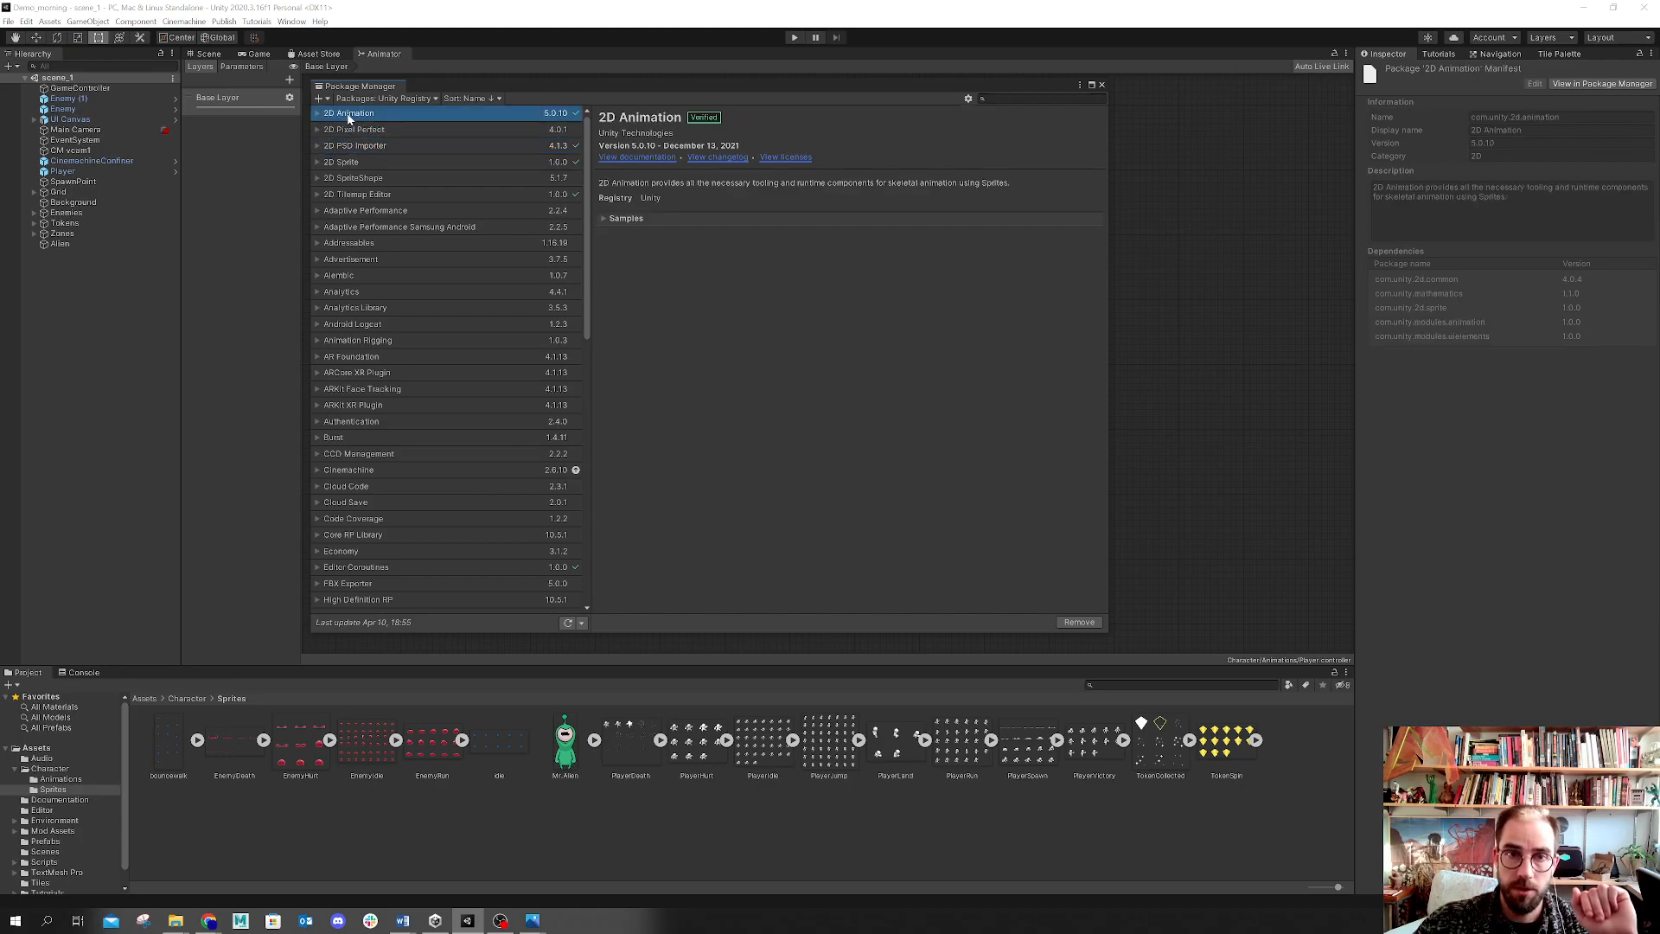
# Step: Inspect the 2D SpriteShape and 2D Tilemap Editor package entries, then close the Package Manager
pyautogui.click(318, 178)
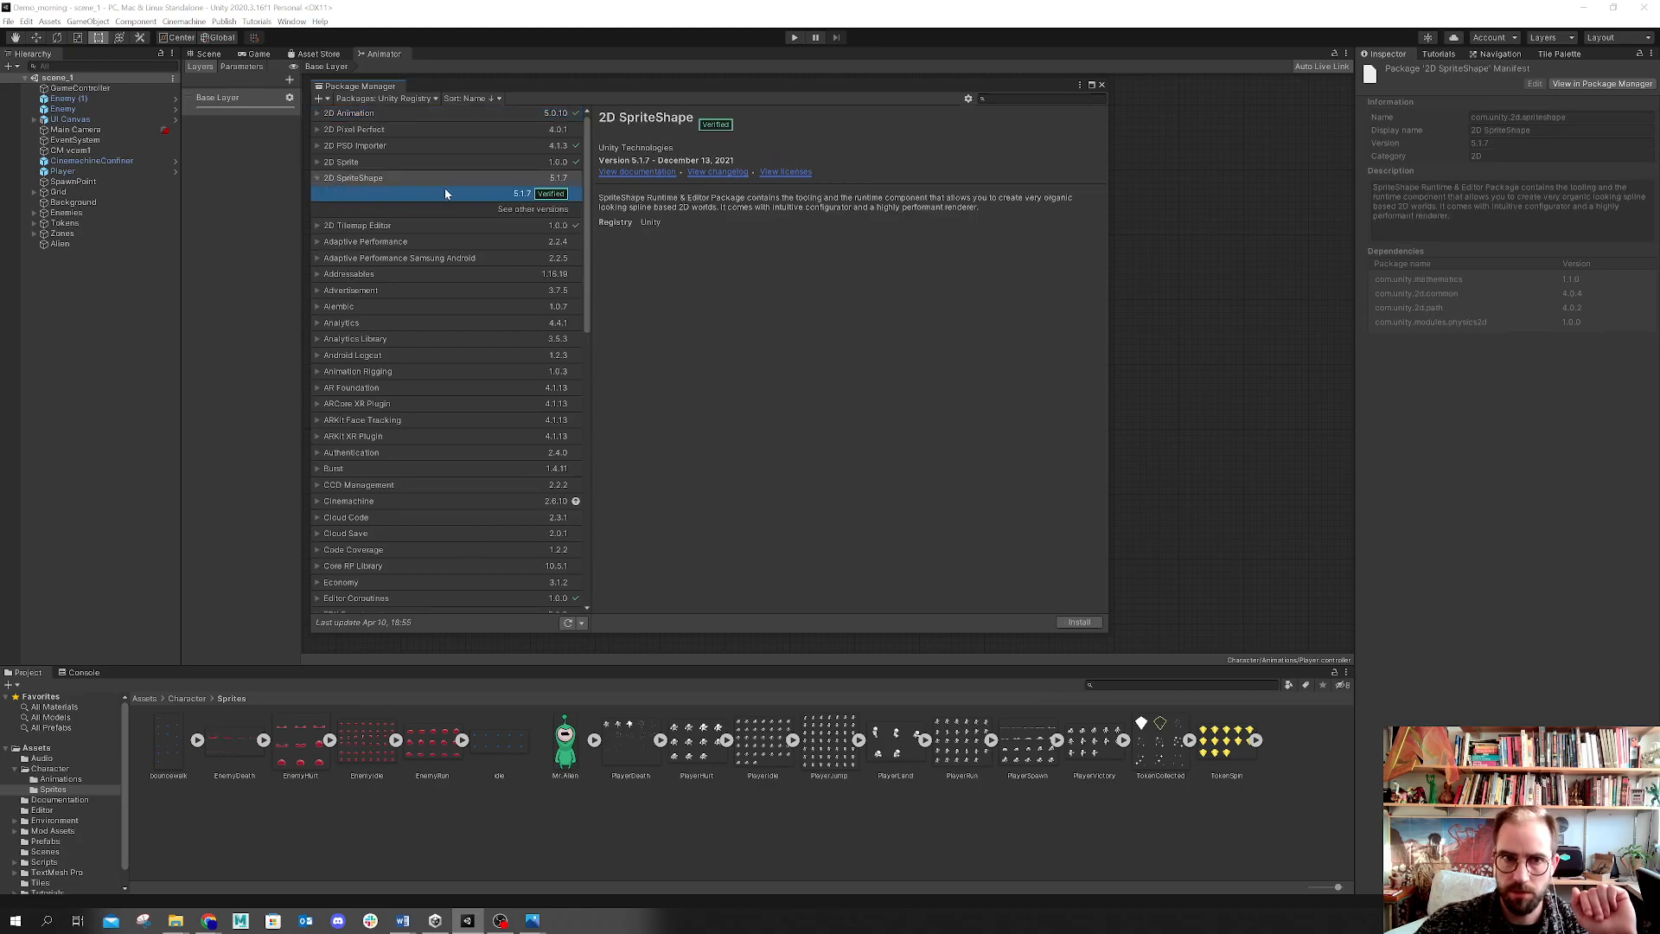
pyautogui.click(318, 178)
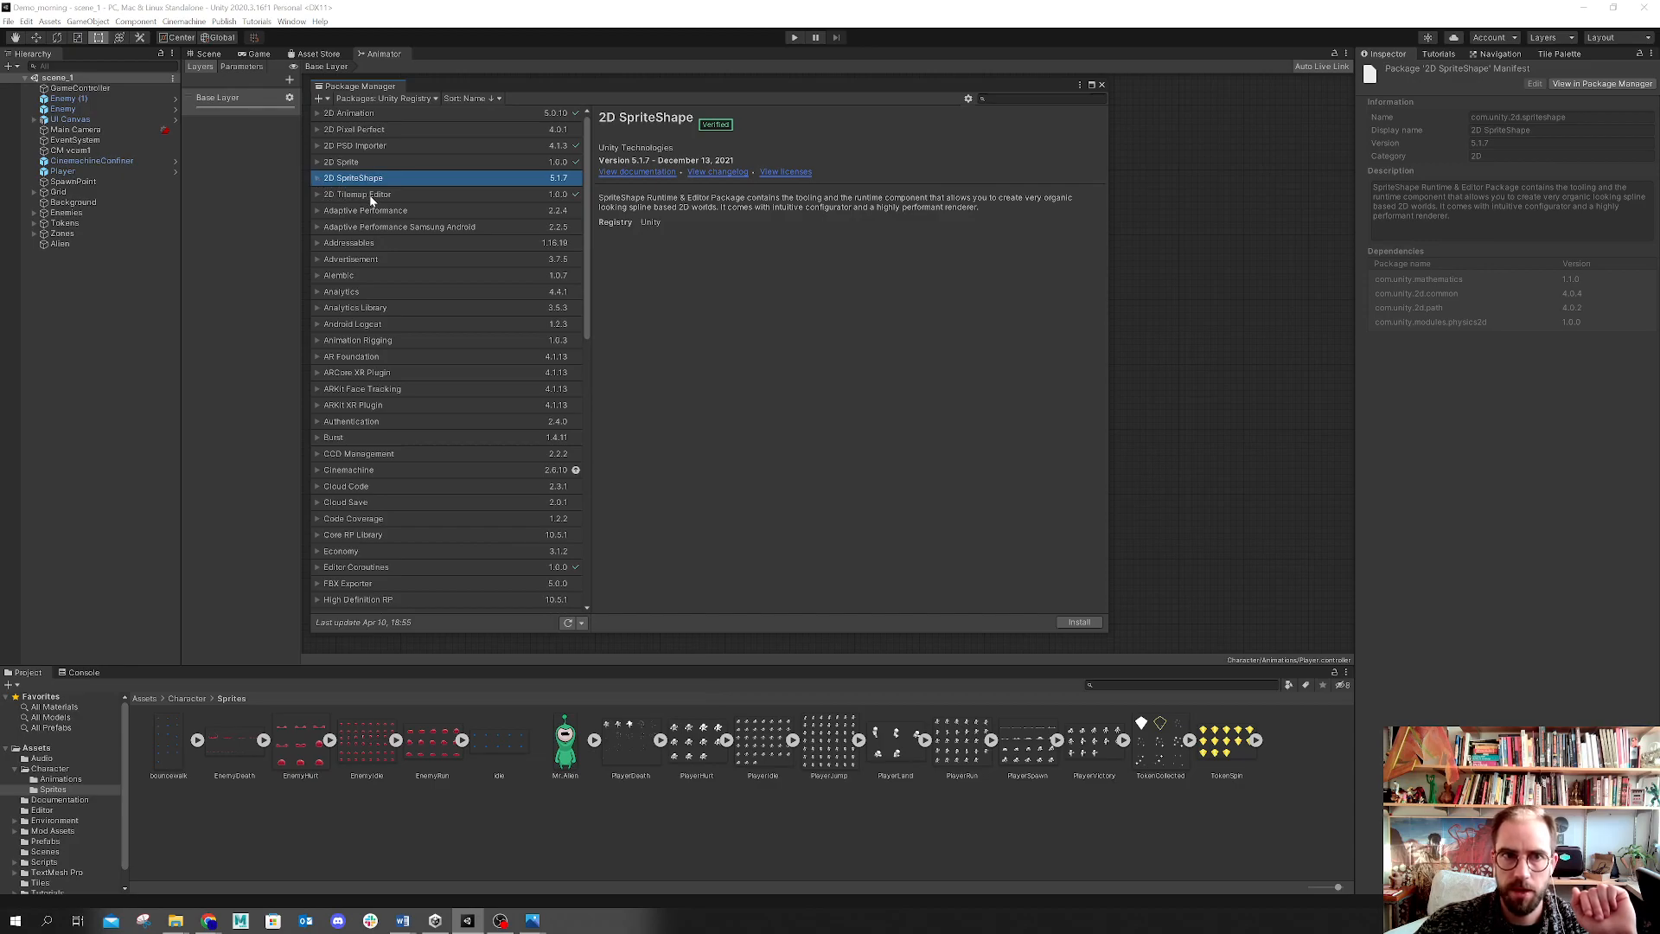
pyautogui.click(316, 194)
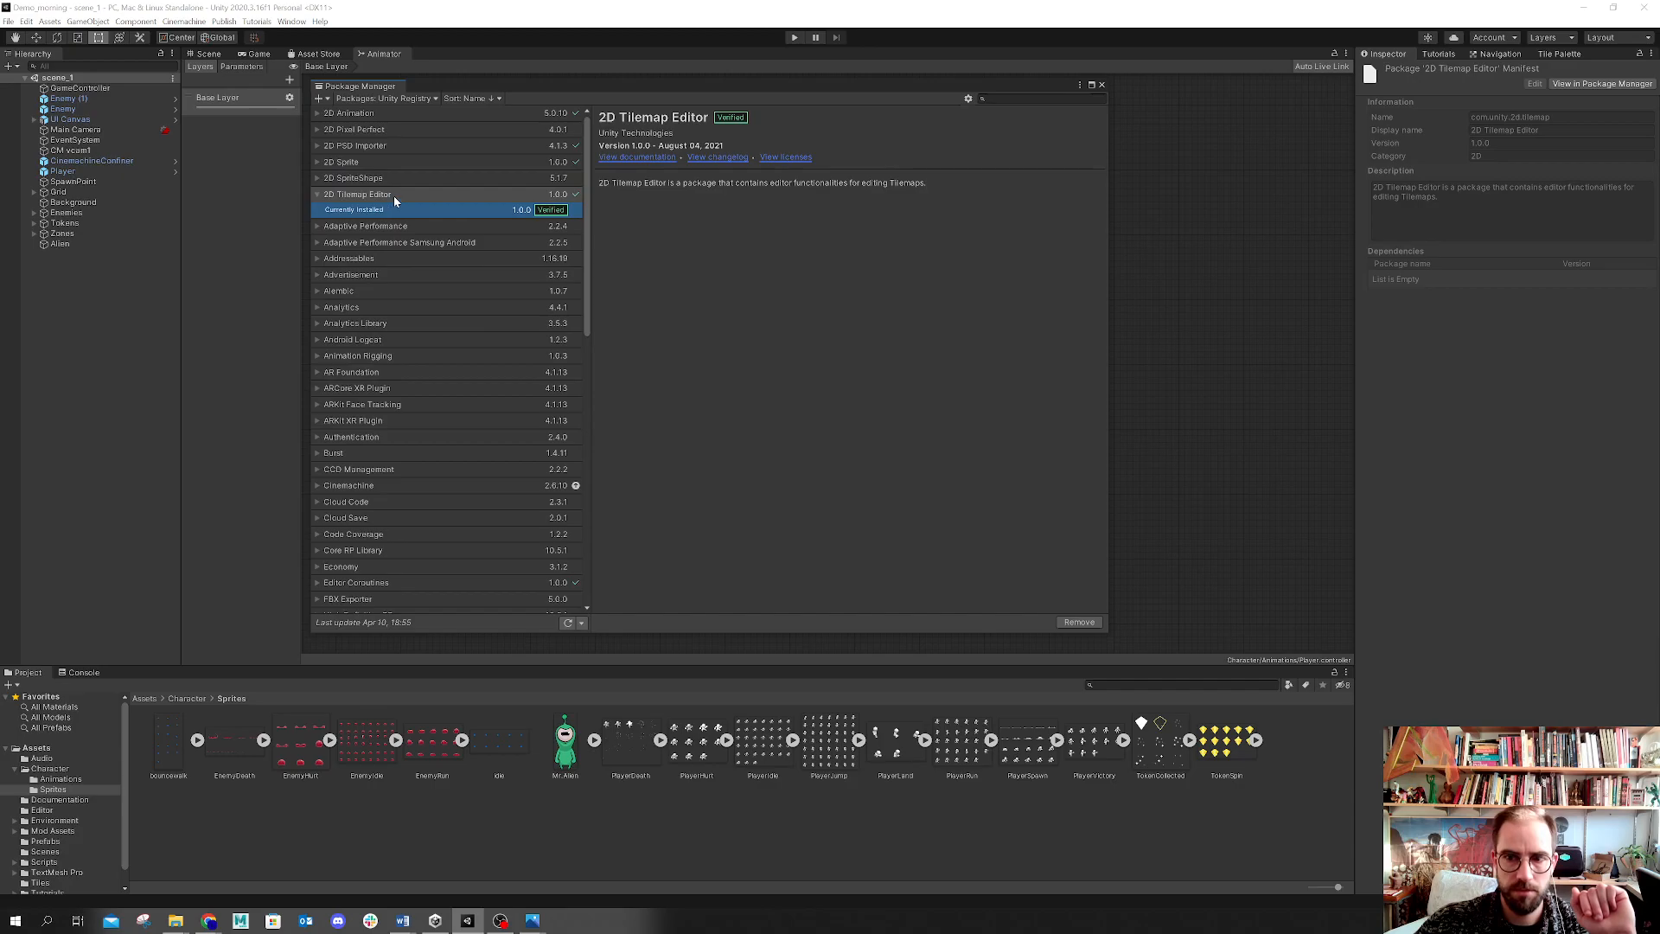
pyautogui.click(318, 194)
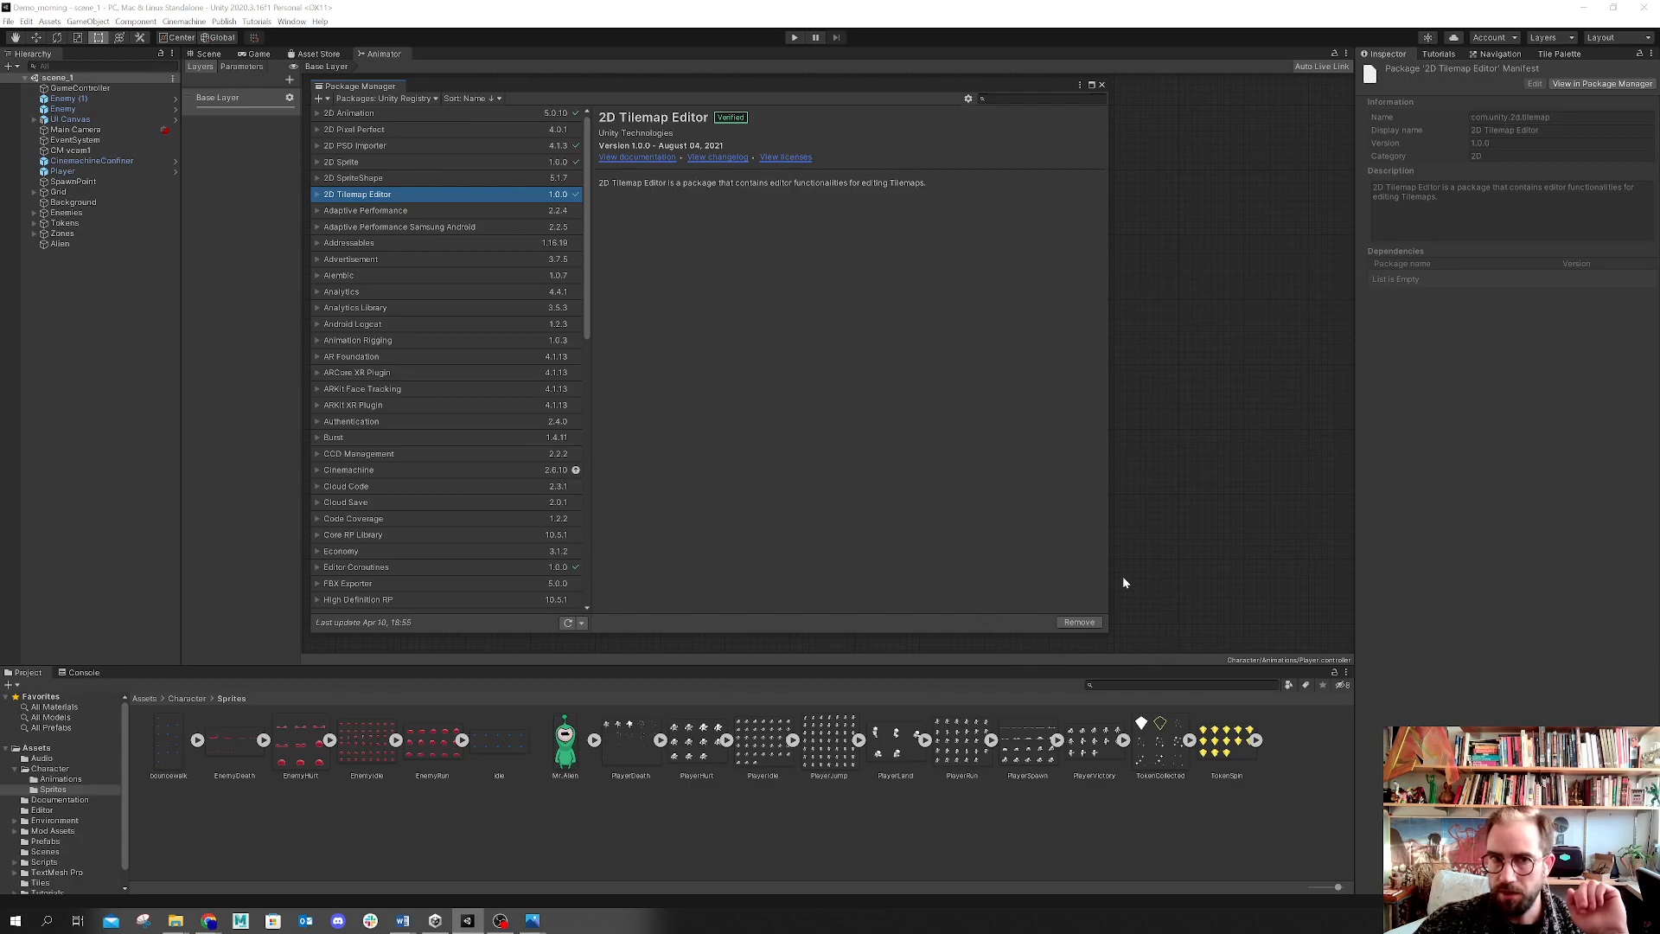
pyautogui.click(382, 112)
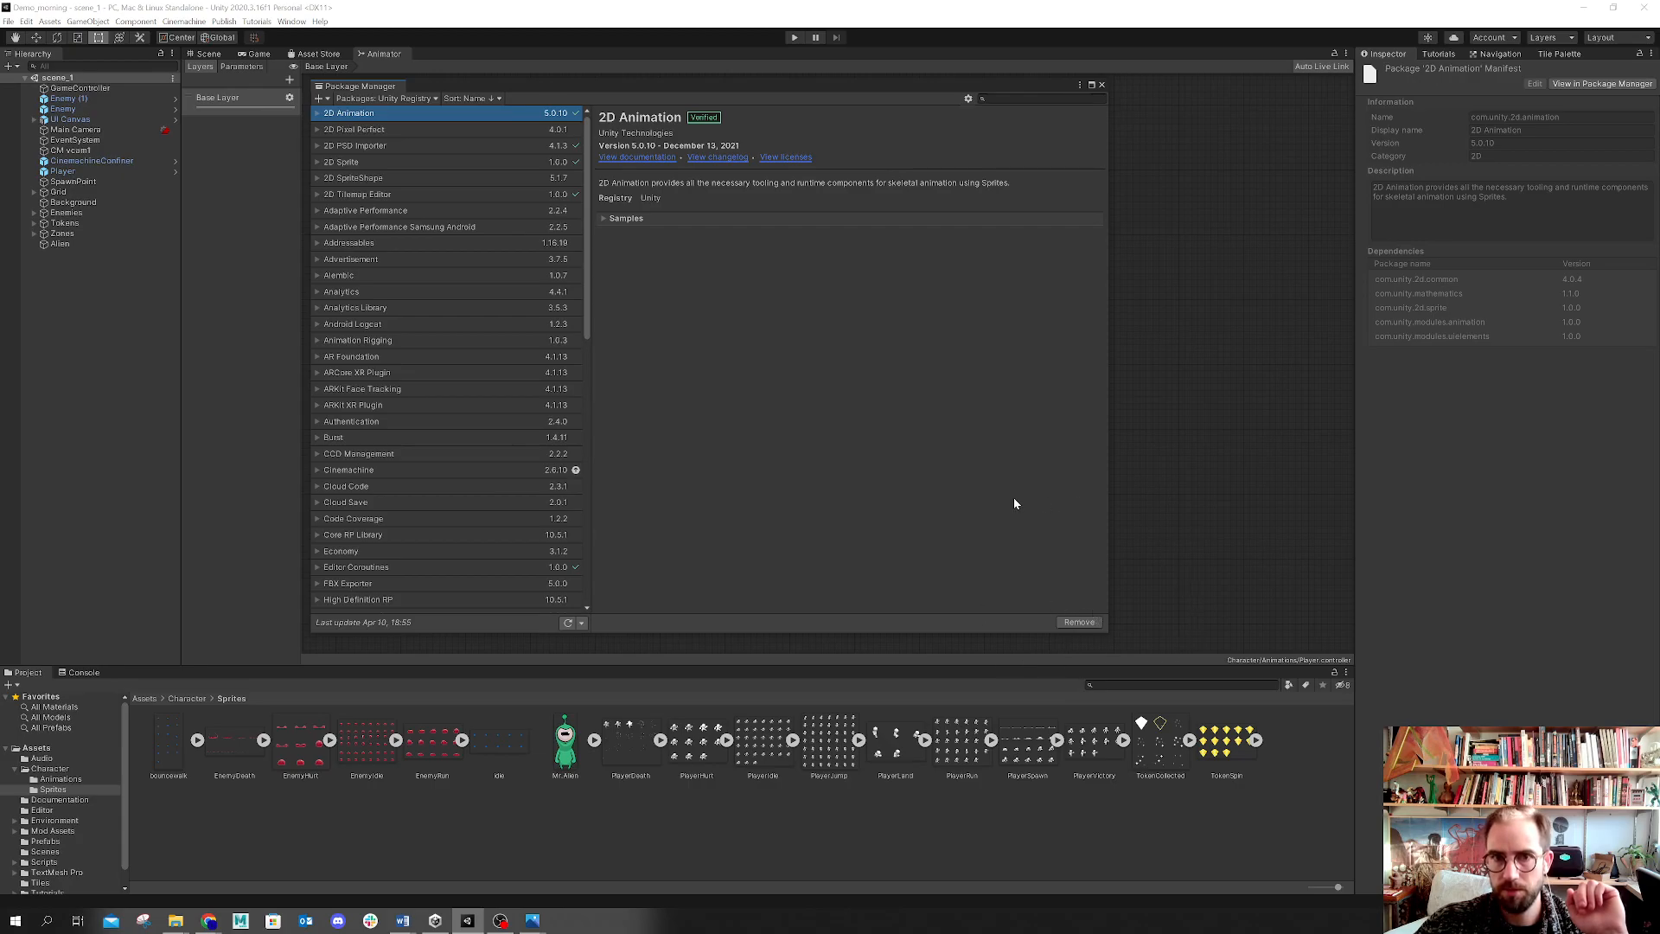
pyautogui.click(1102, 85)
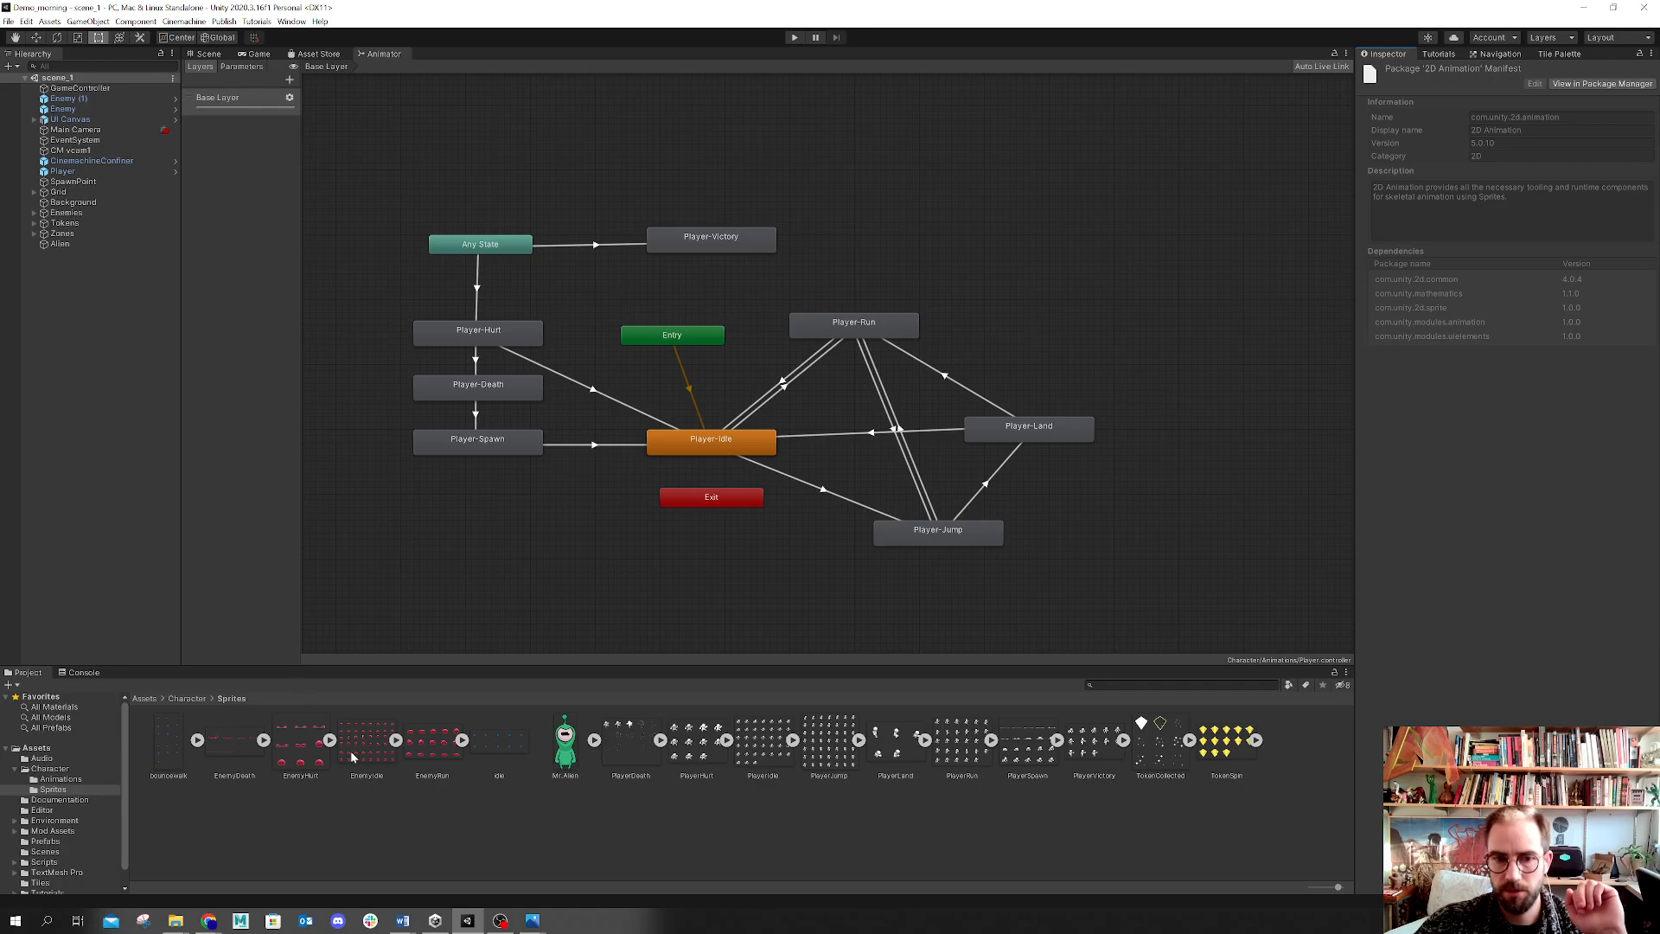
# Step: Open the idle spritesheet in the Sprite Editor and enlarge the editor window
pyautogui.click(521, 741)
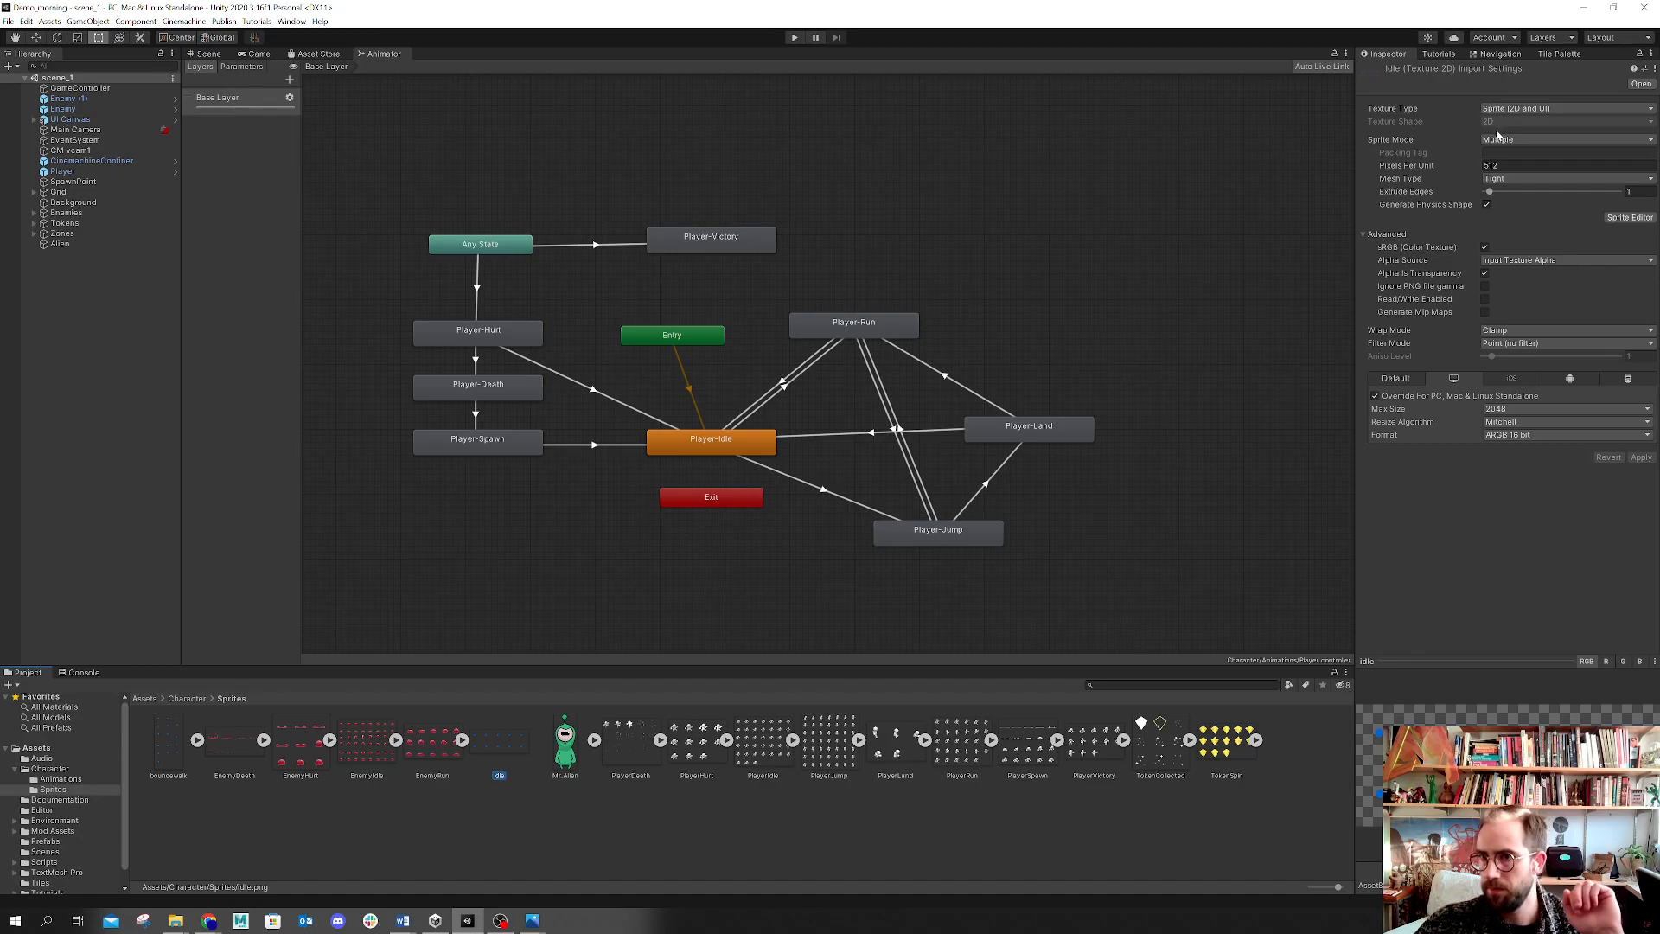
pyautogui.click(1623, 221)
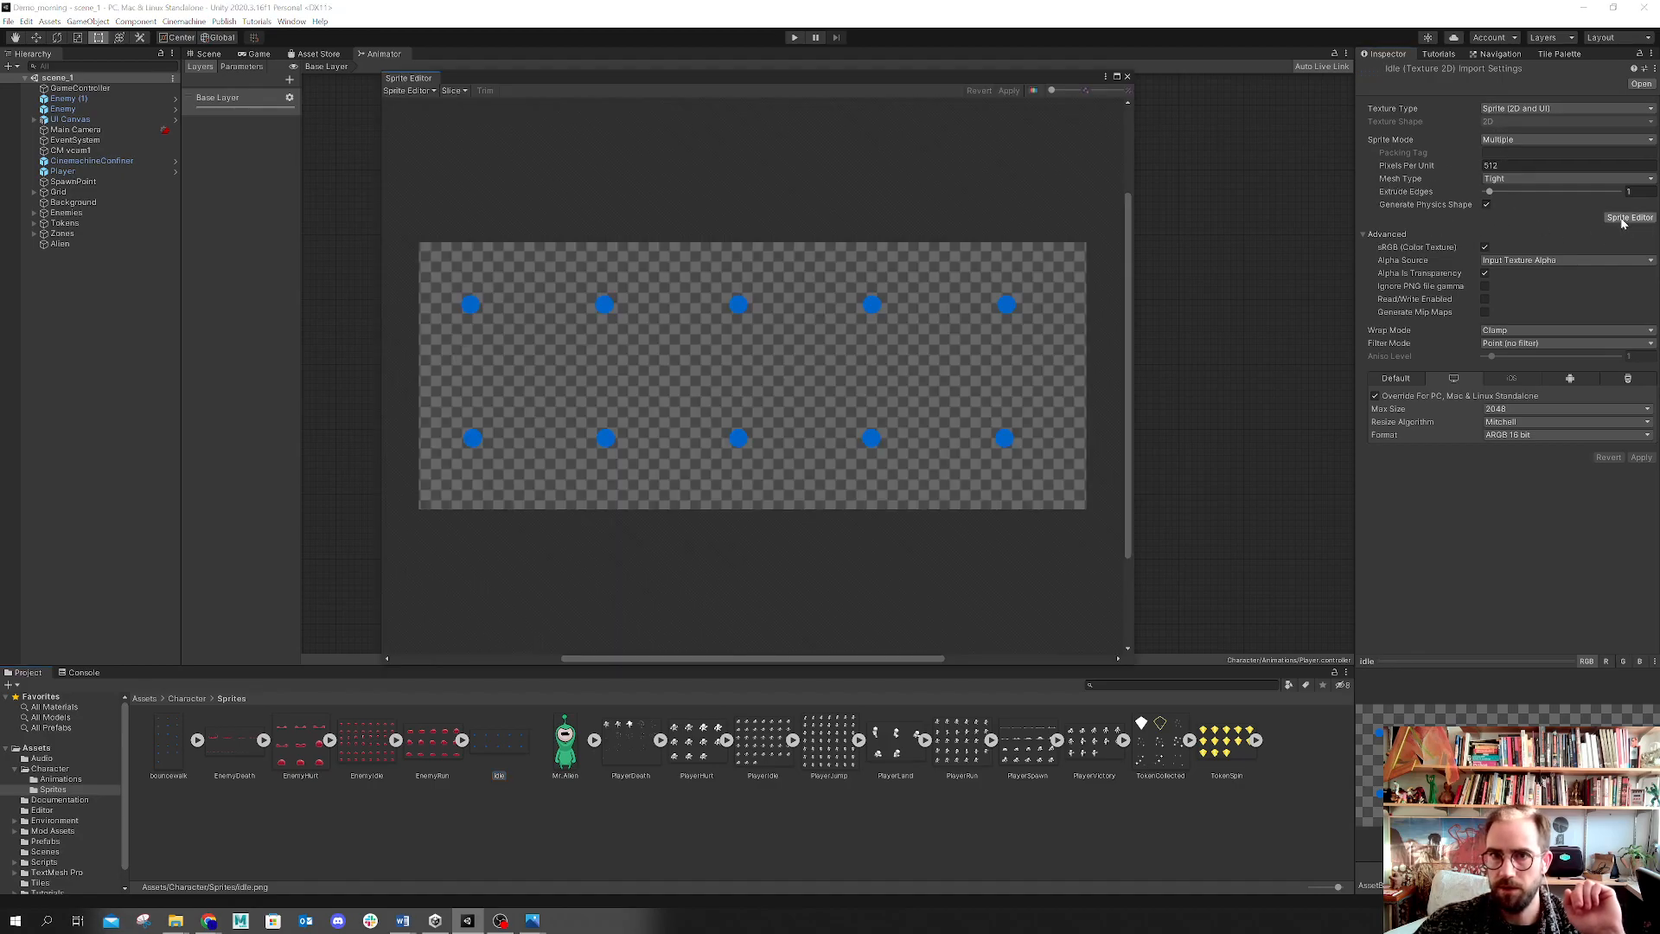
pyautogui.moveTo(870, 80); pyautogui.dragTo(1085, 59)
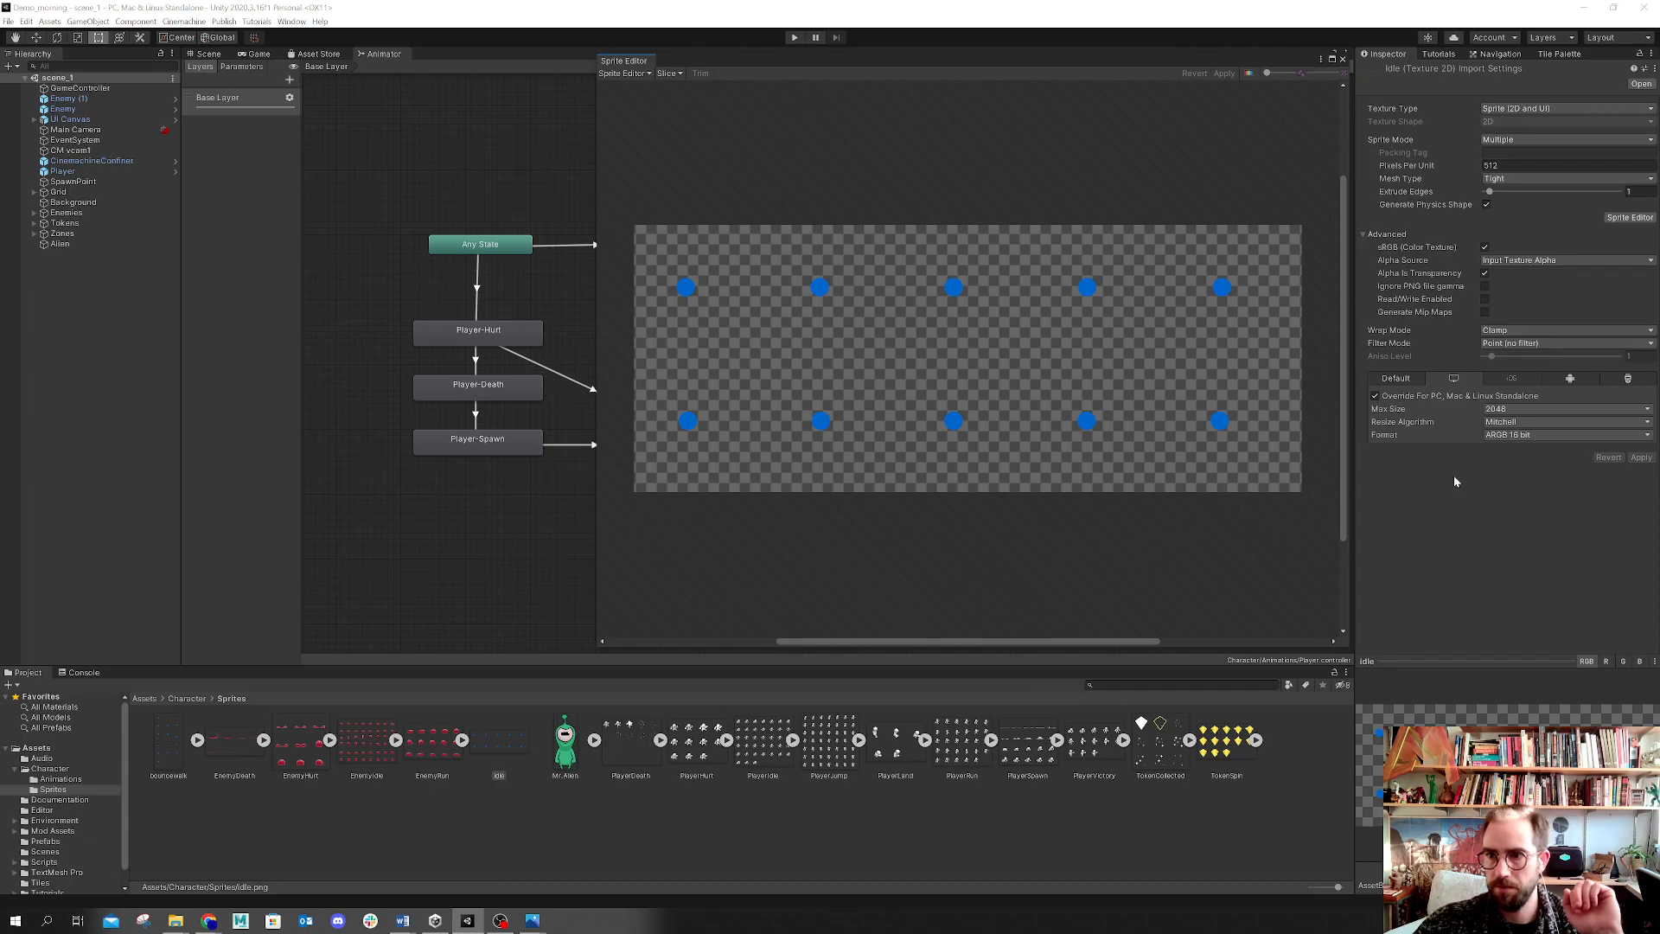
pyautogui.click(1491, 412)
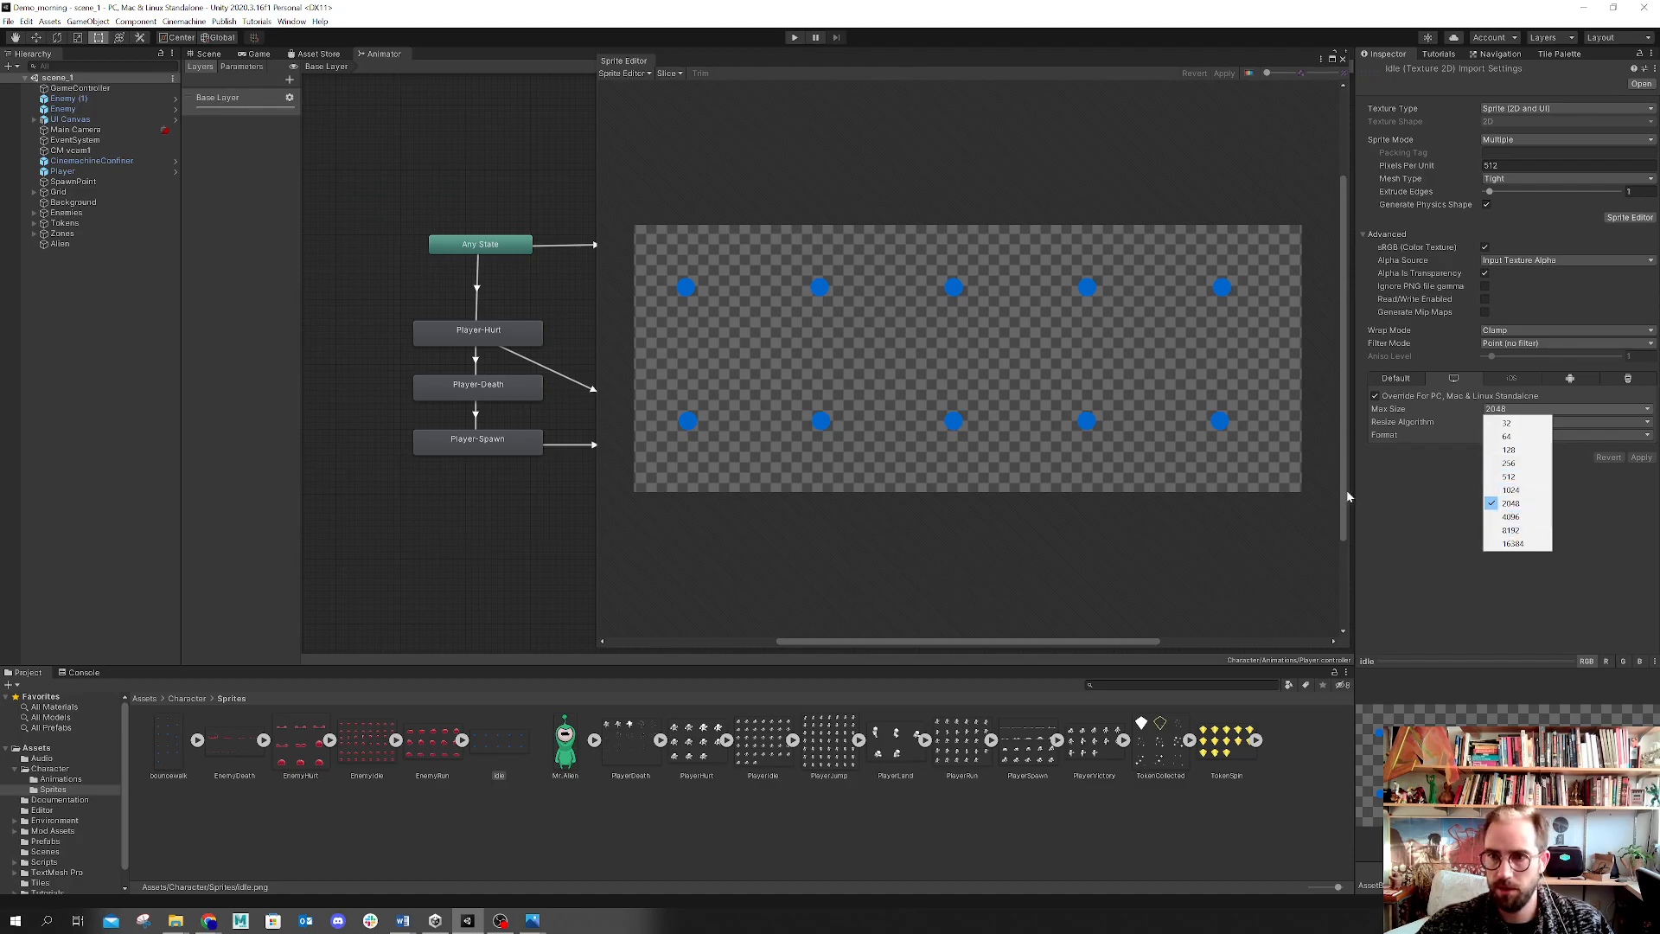
pyautogui.click(1391, 604)
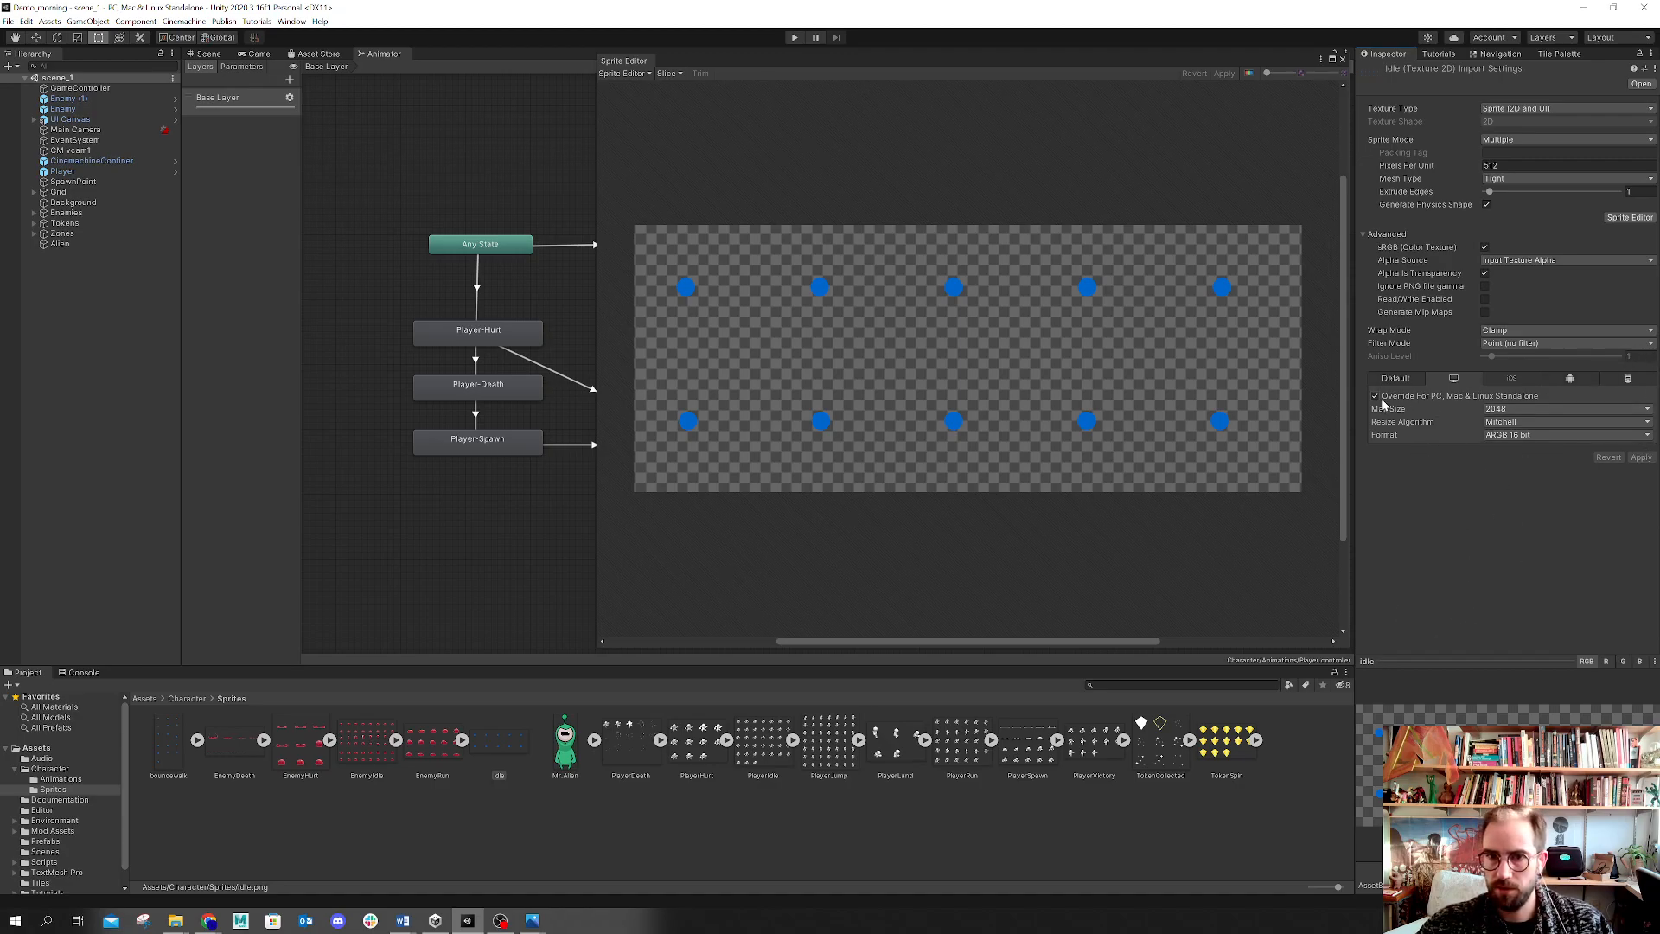
pyautogui.moveTo(1354, 560); pyautogui.dragTo(1373, 561)
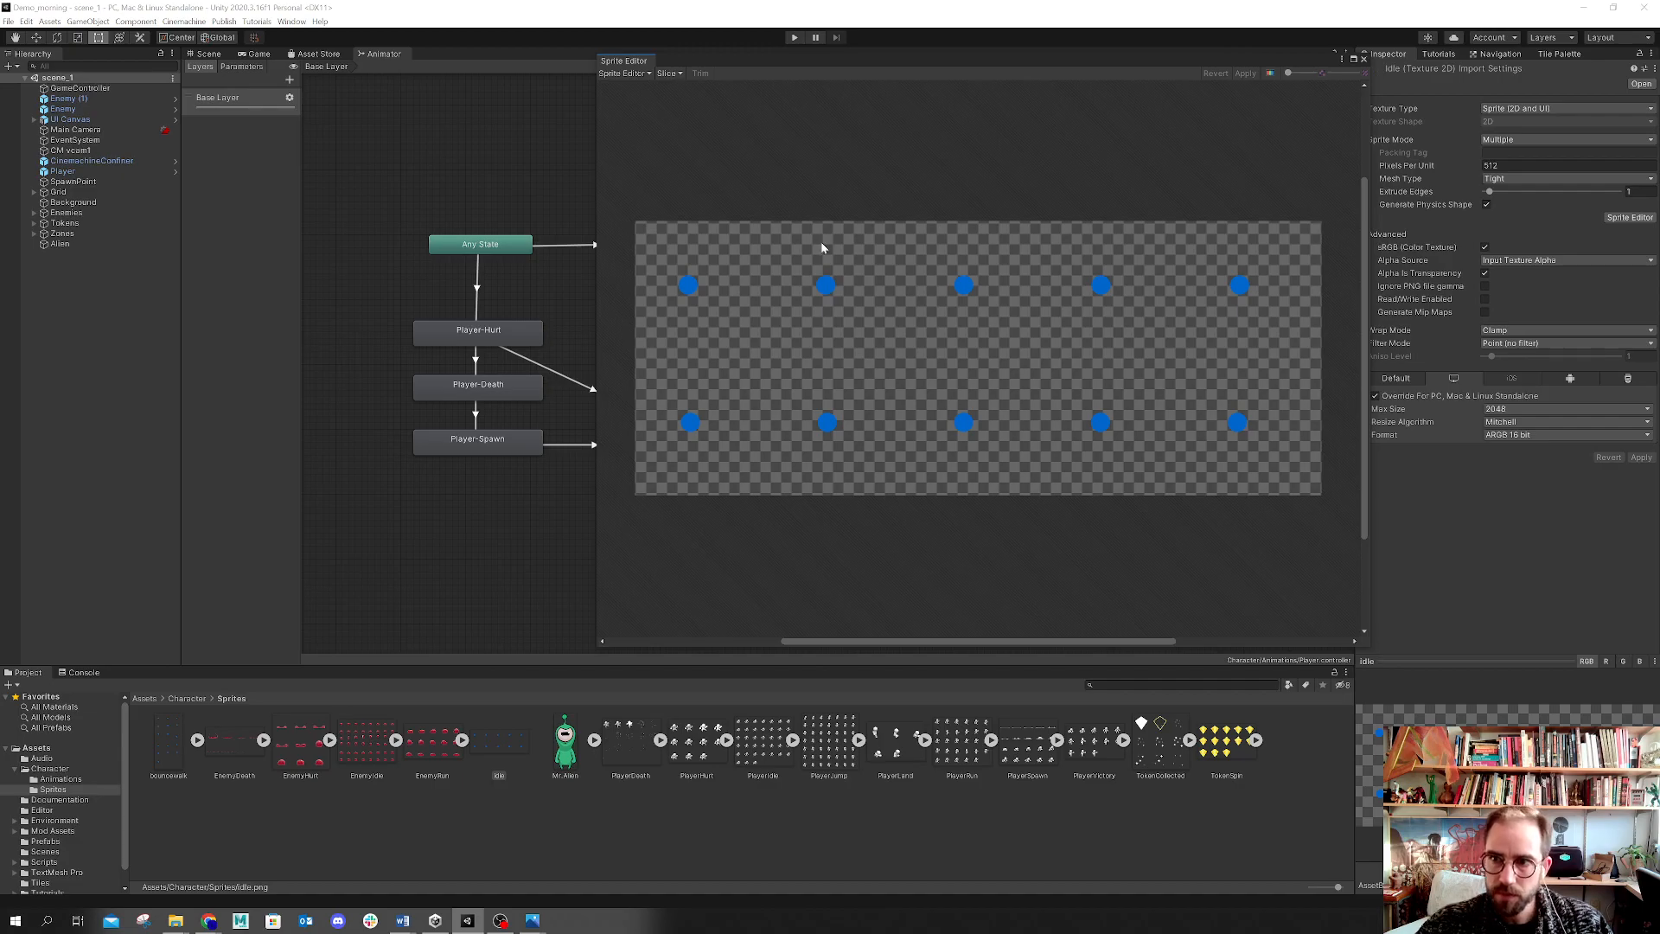
pyautogui.click(1368, 147)
pyautogui.moveTo(1372, 147); pyautogui.dragTo(1364, 147)
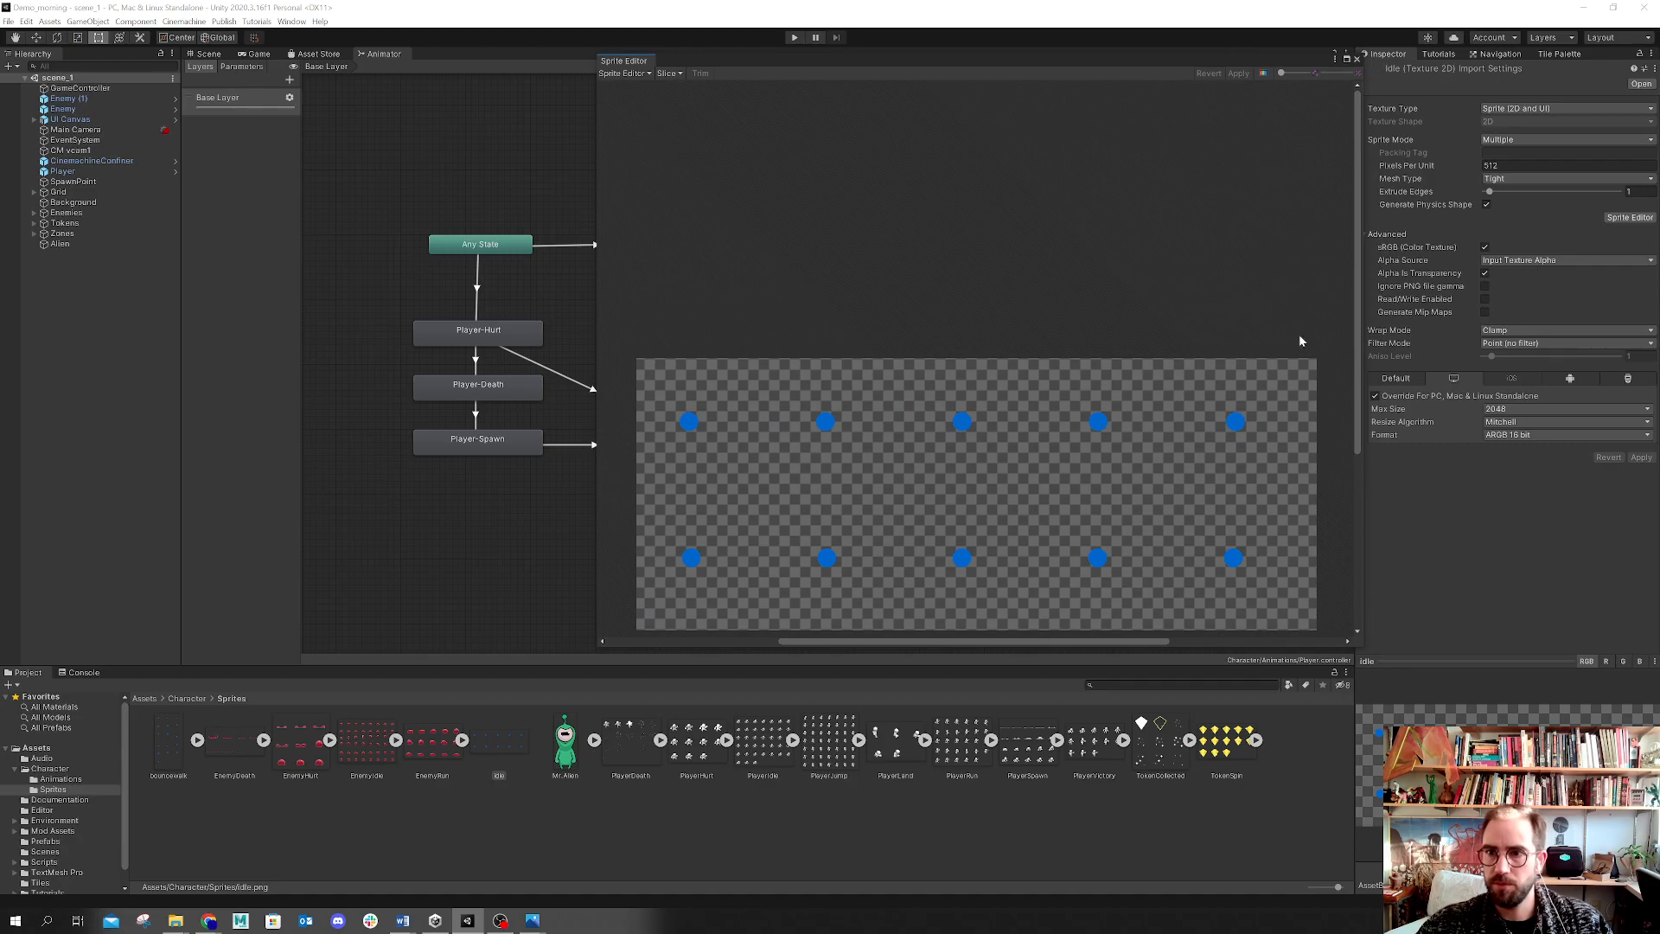
pyautogui.moveTo(1357, 263); pyautogui.dragTo(1356, 355)
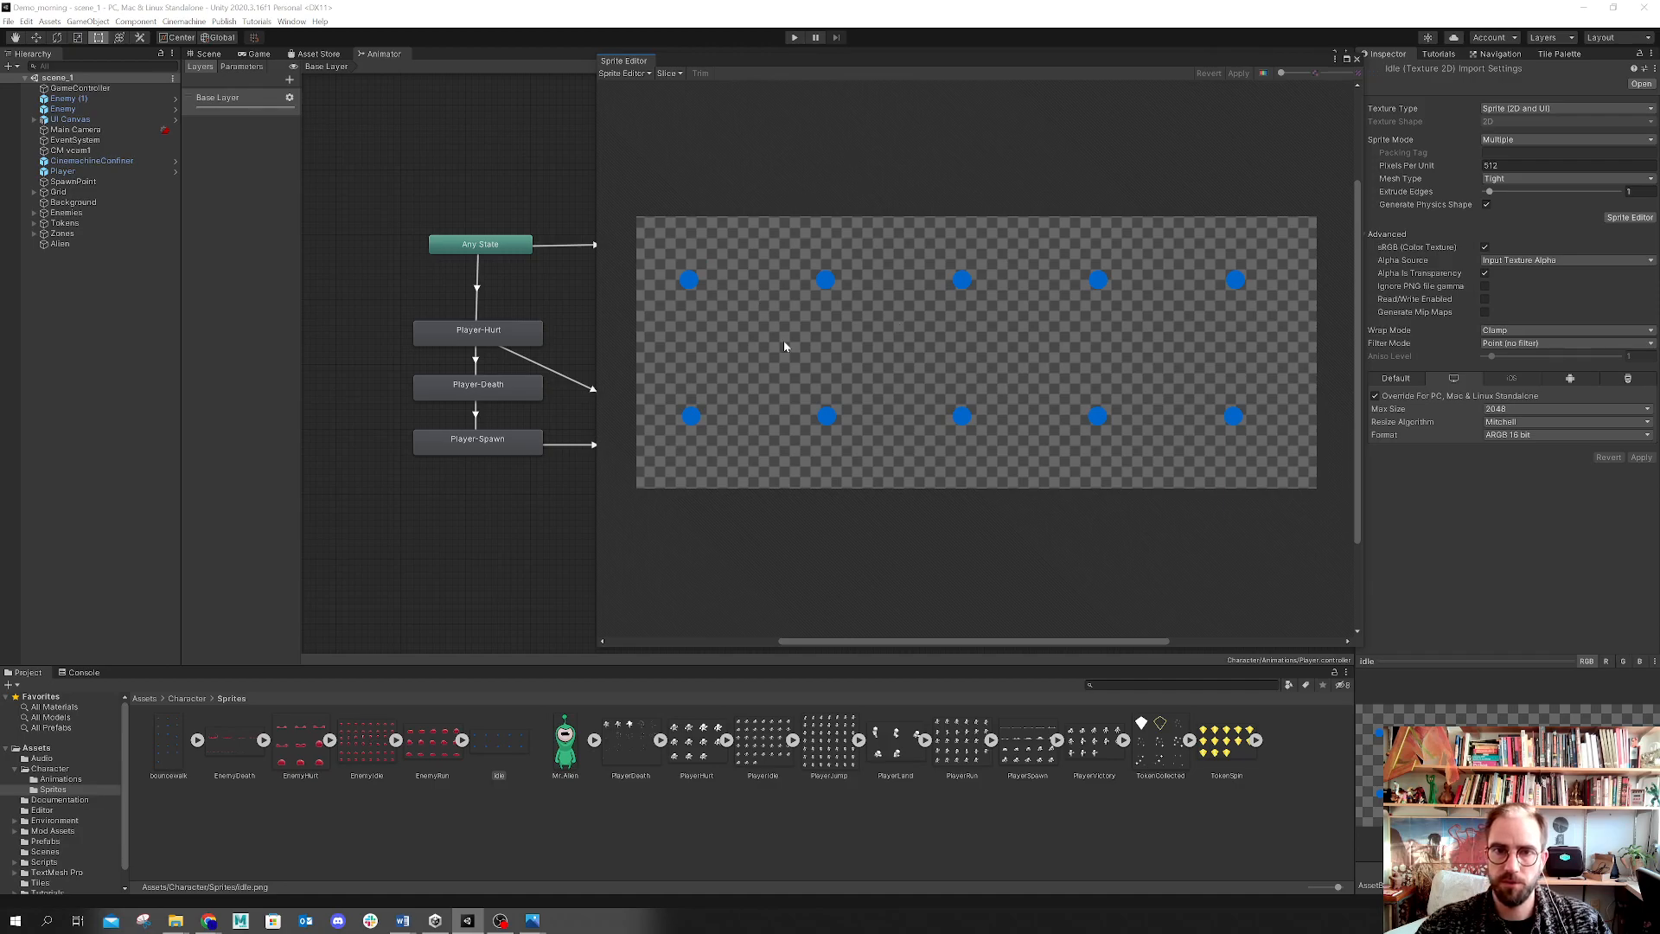
# Step: Slice the idle spritesheet by cell count into 5 columns and 2 rows, apply it and close the Sprite Editor
pyautogui.click(668, 73)
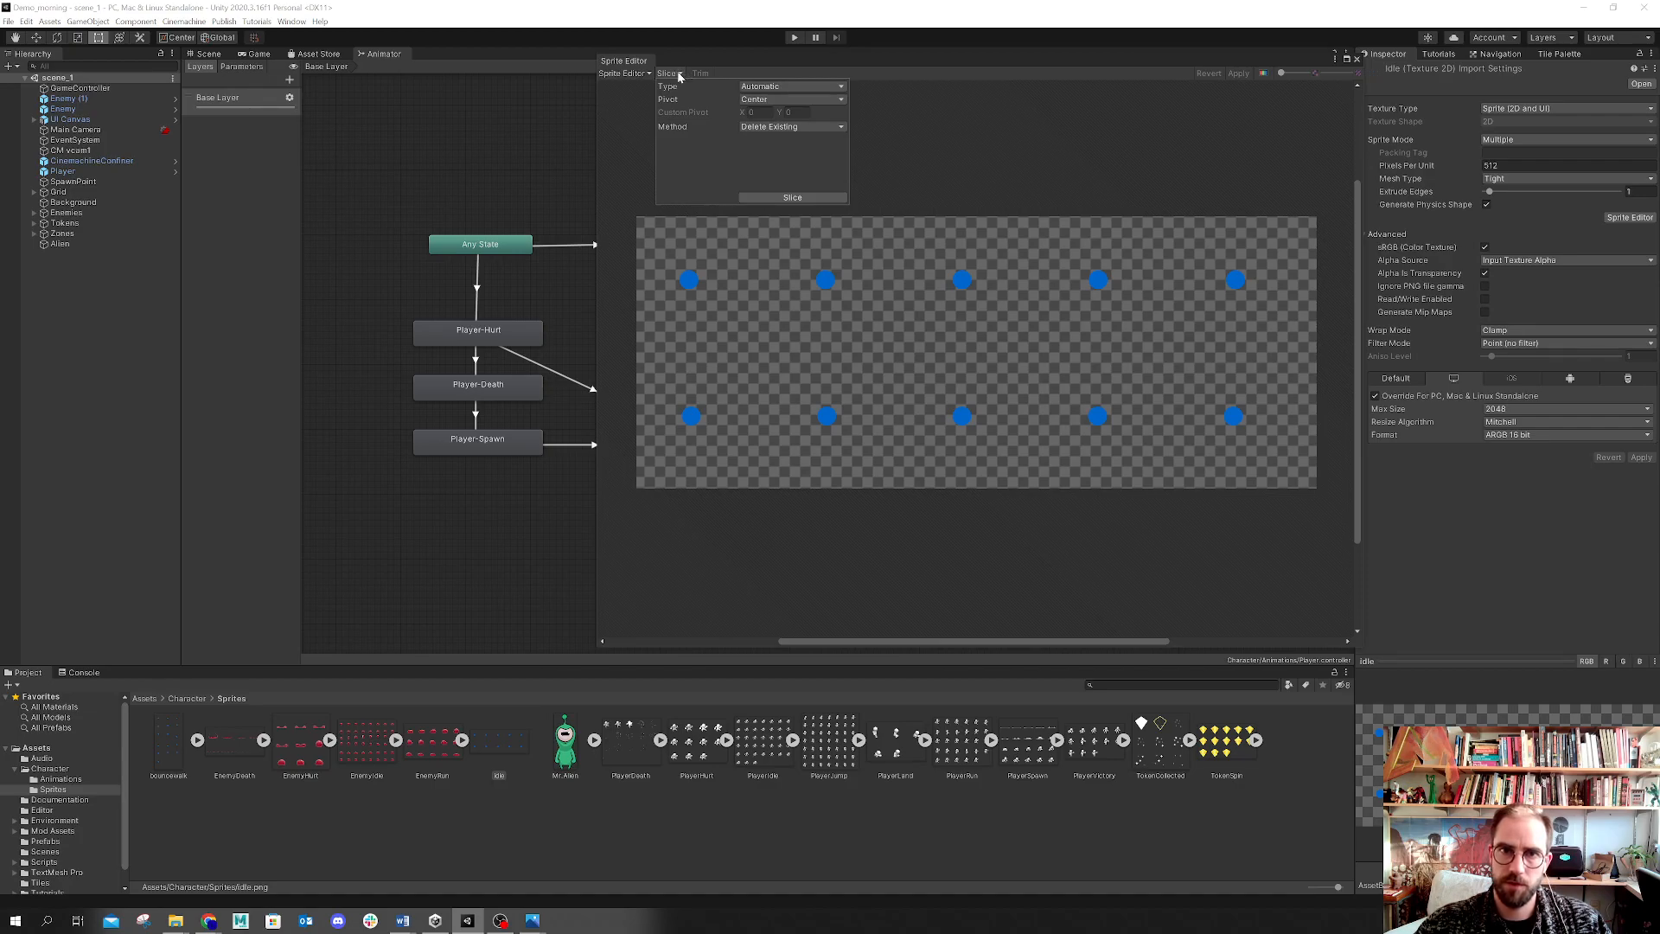
pyautogui.click(772, 89)
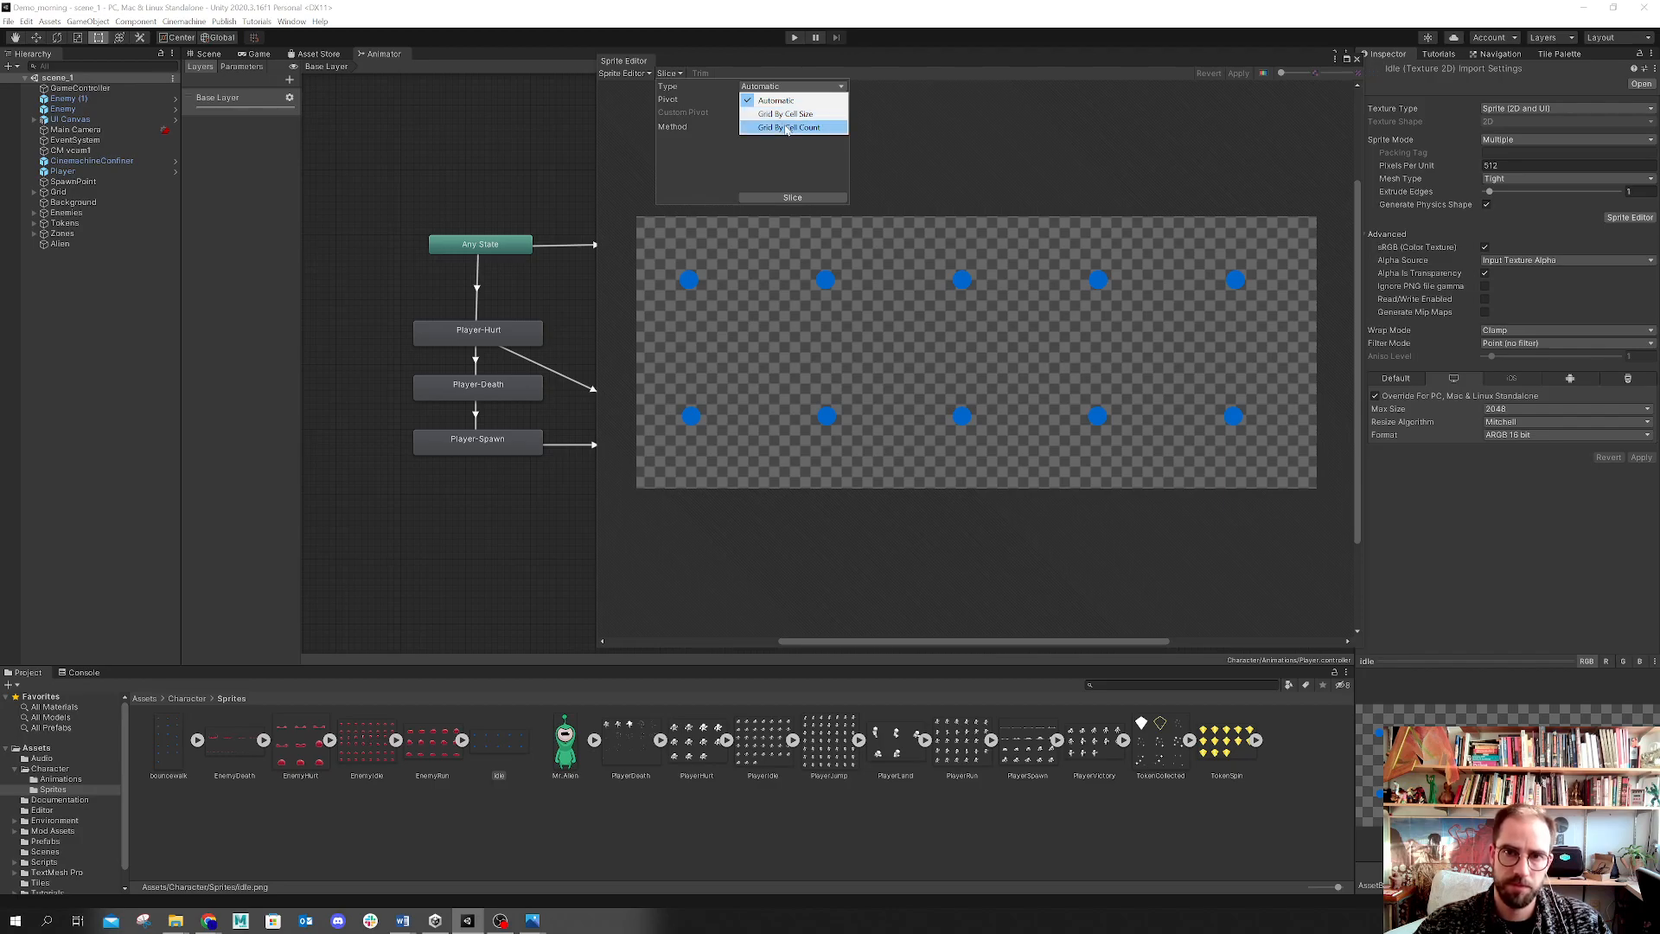
pyautogui.click(828, 129)
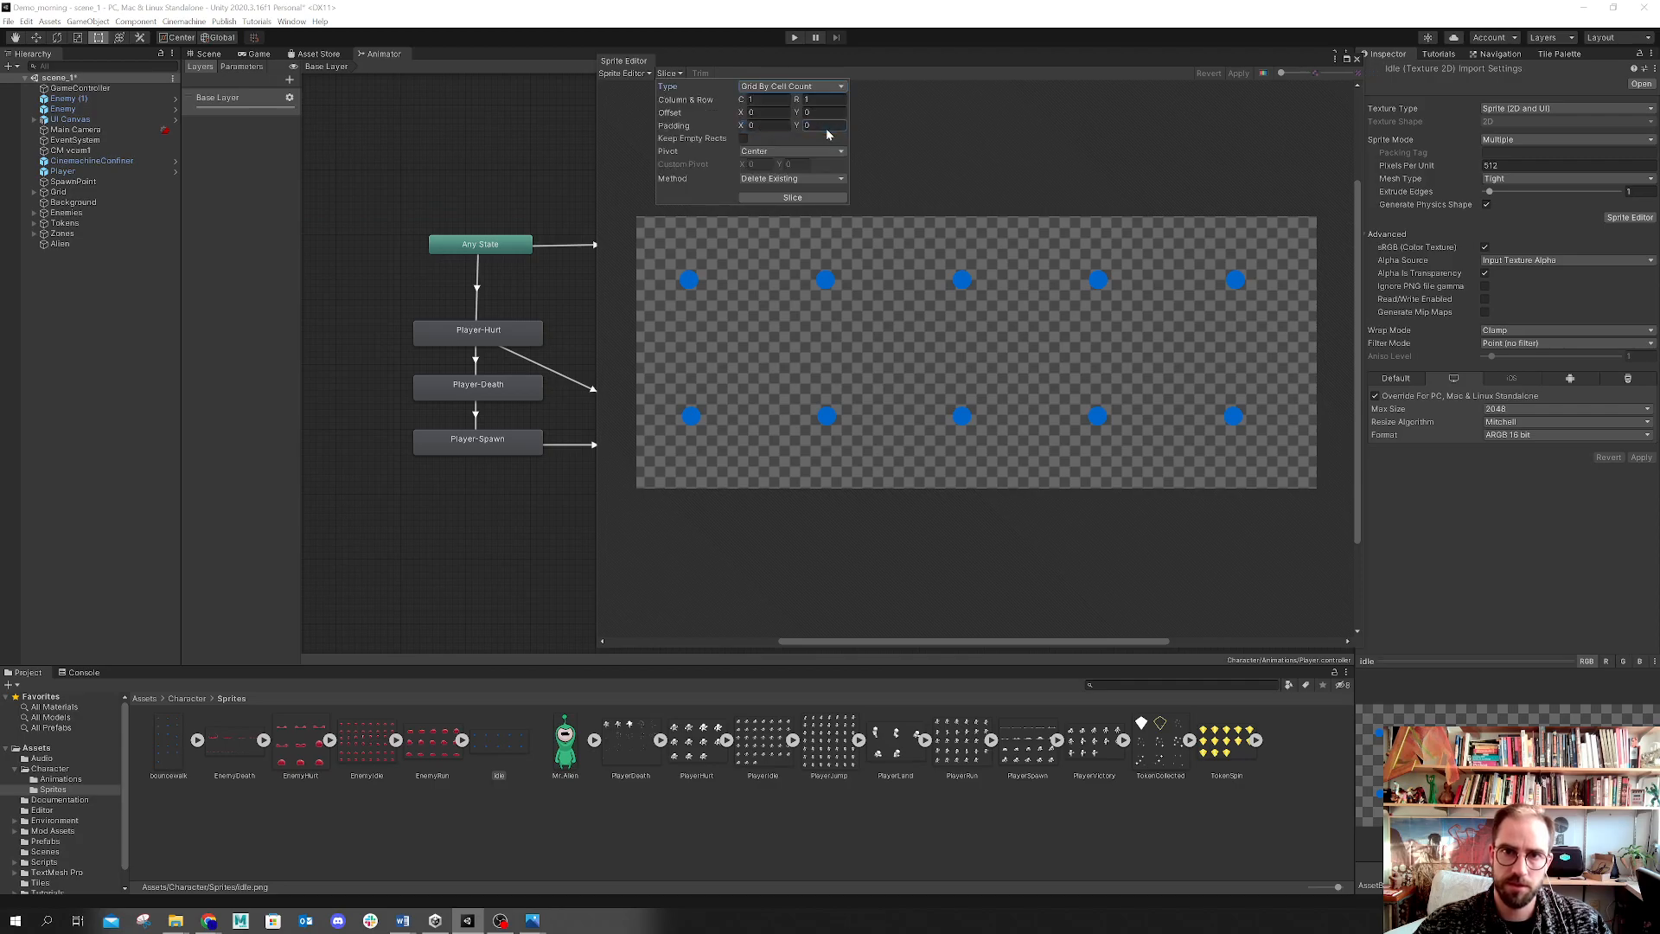
pyautogui.click(758, 101)
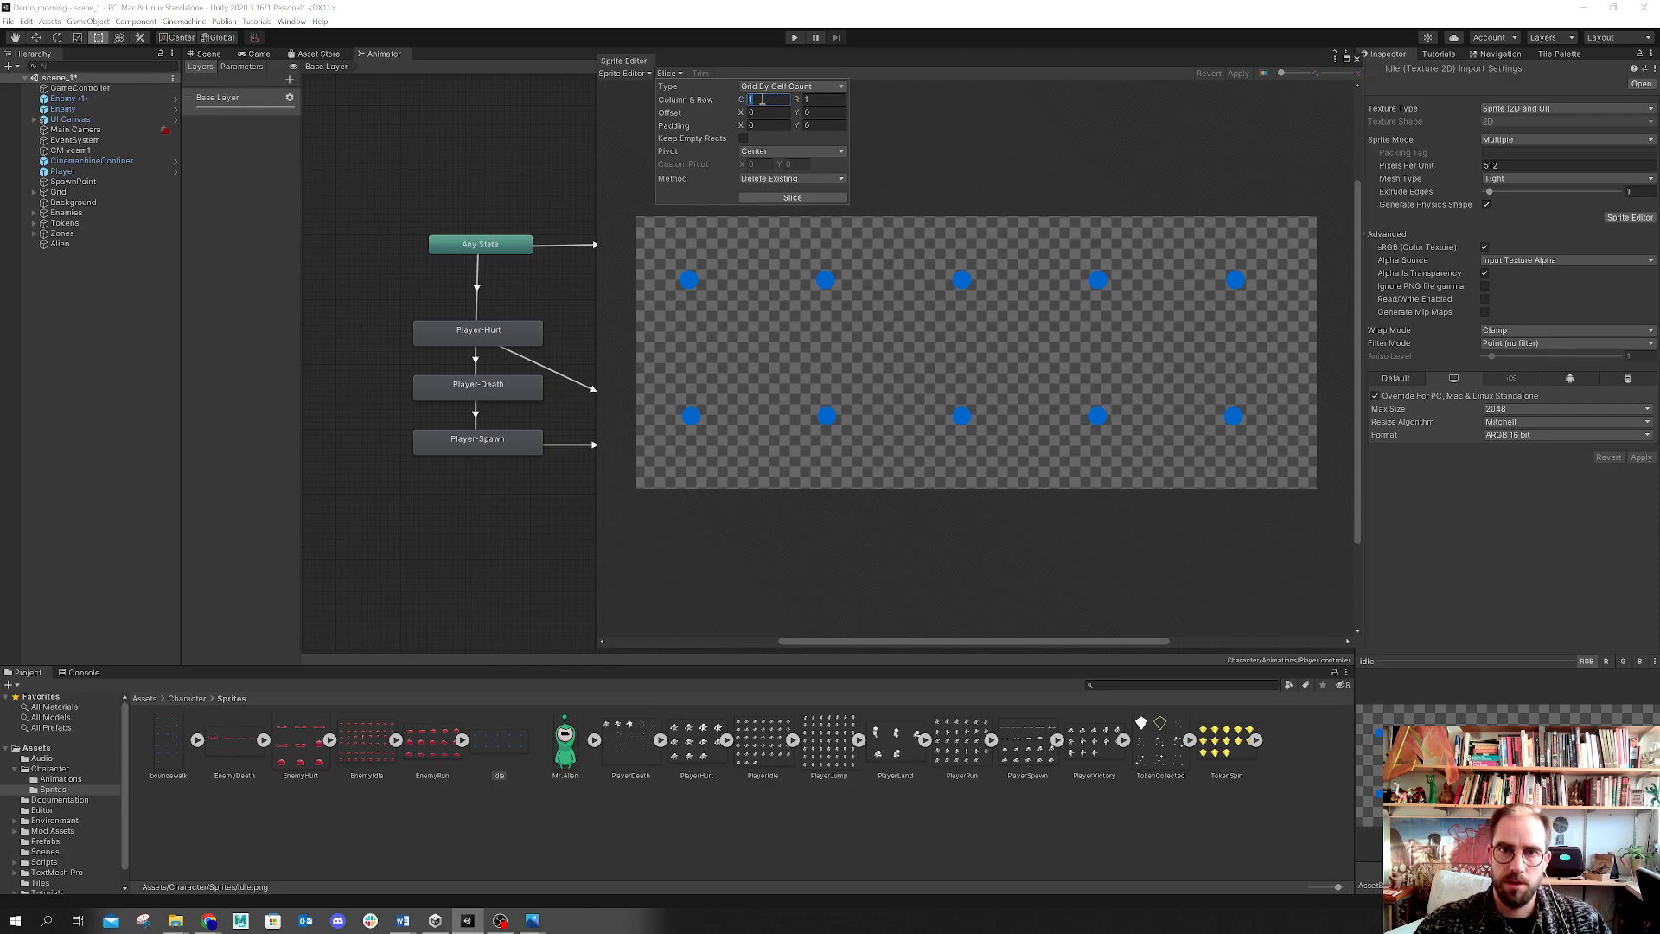
pyautogui.click(835, 100)
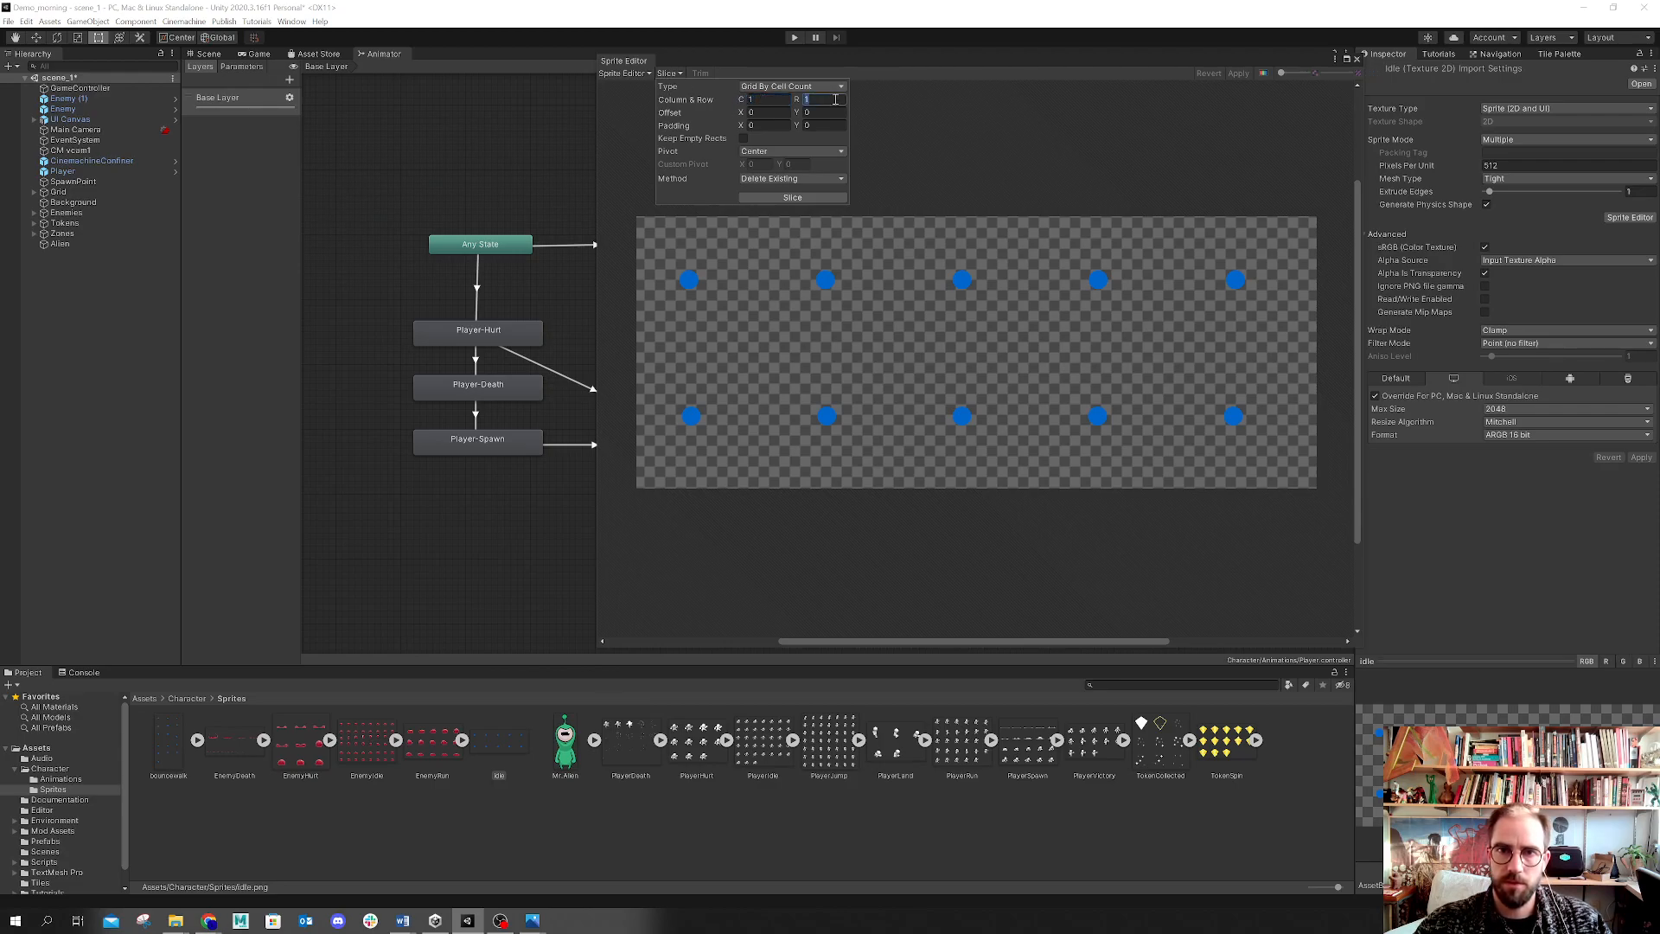
pyautogui.write('2')
pyautogui.click(769, 100)
pyautogui.write('5')
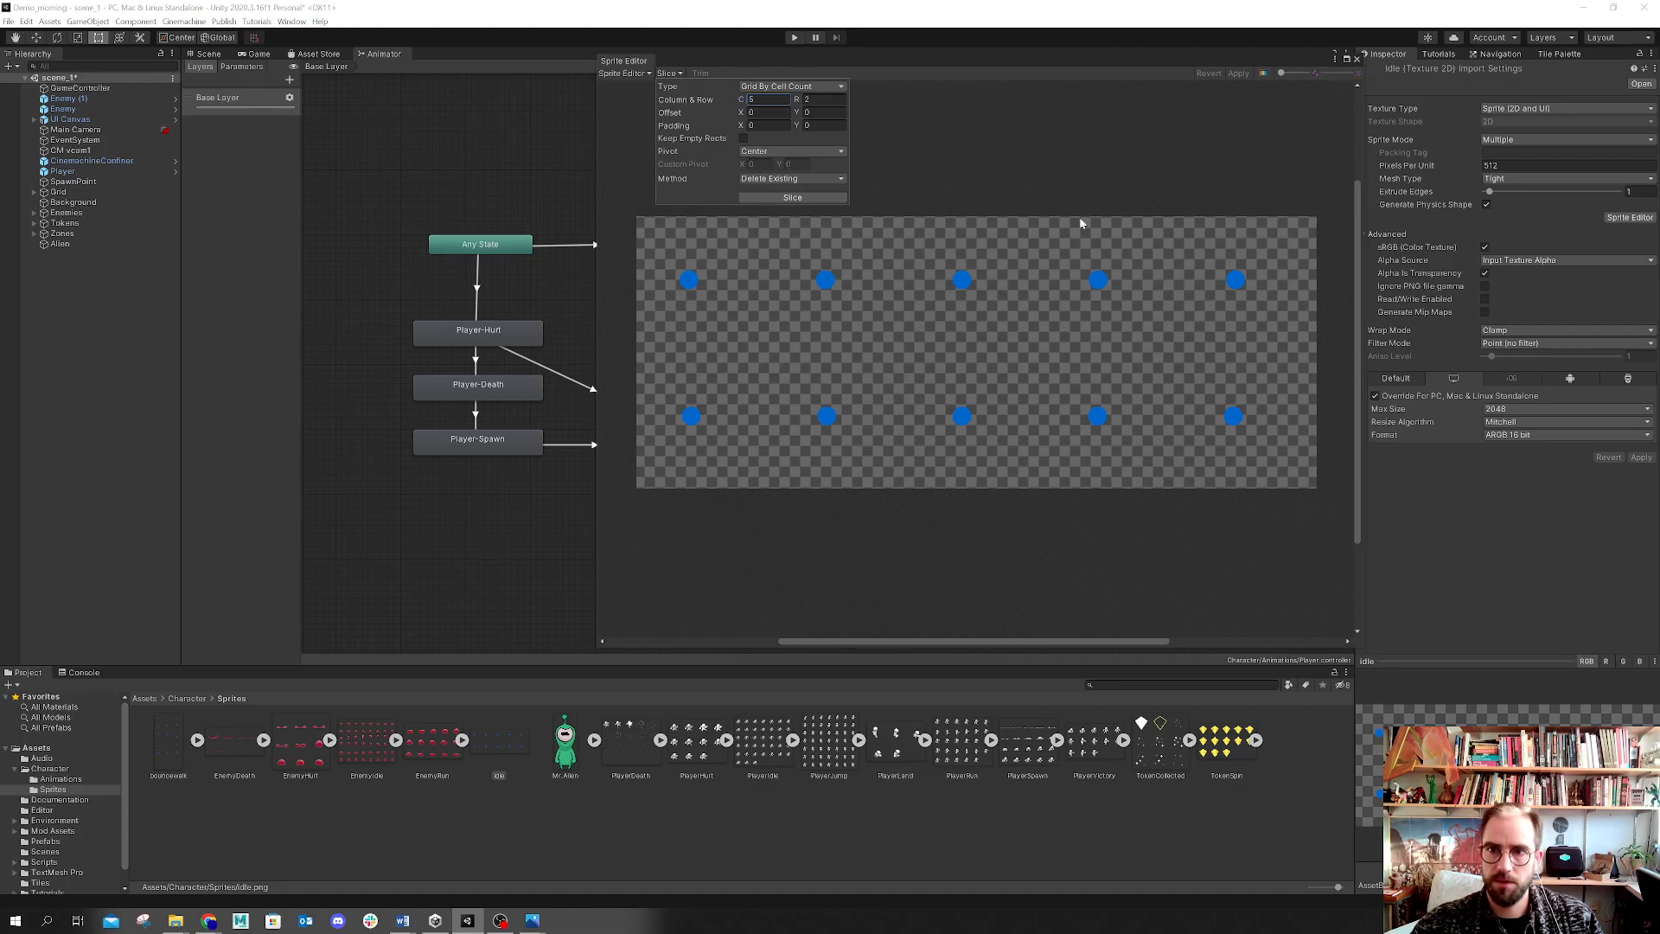
pyautogui.click(825, 198)
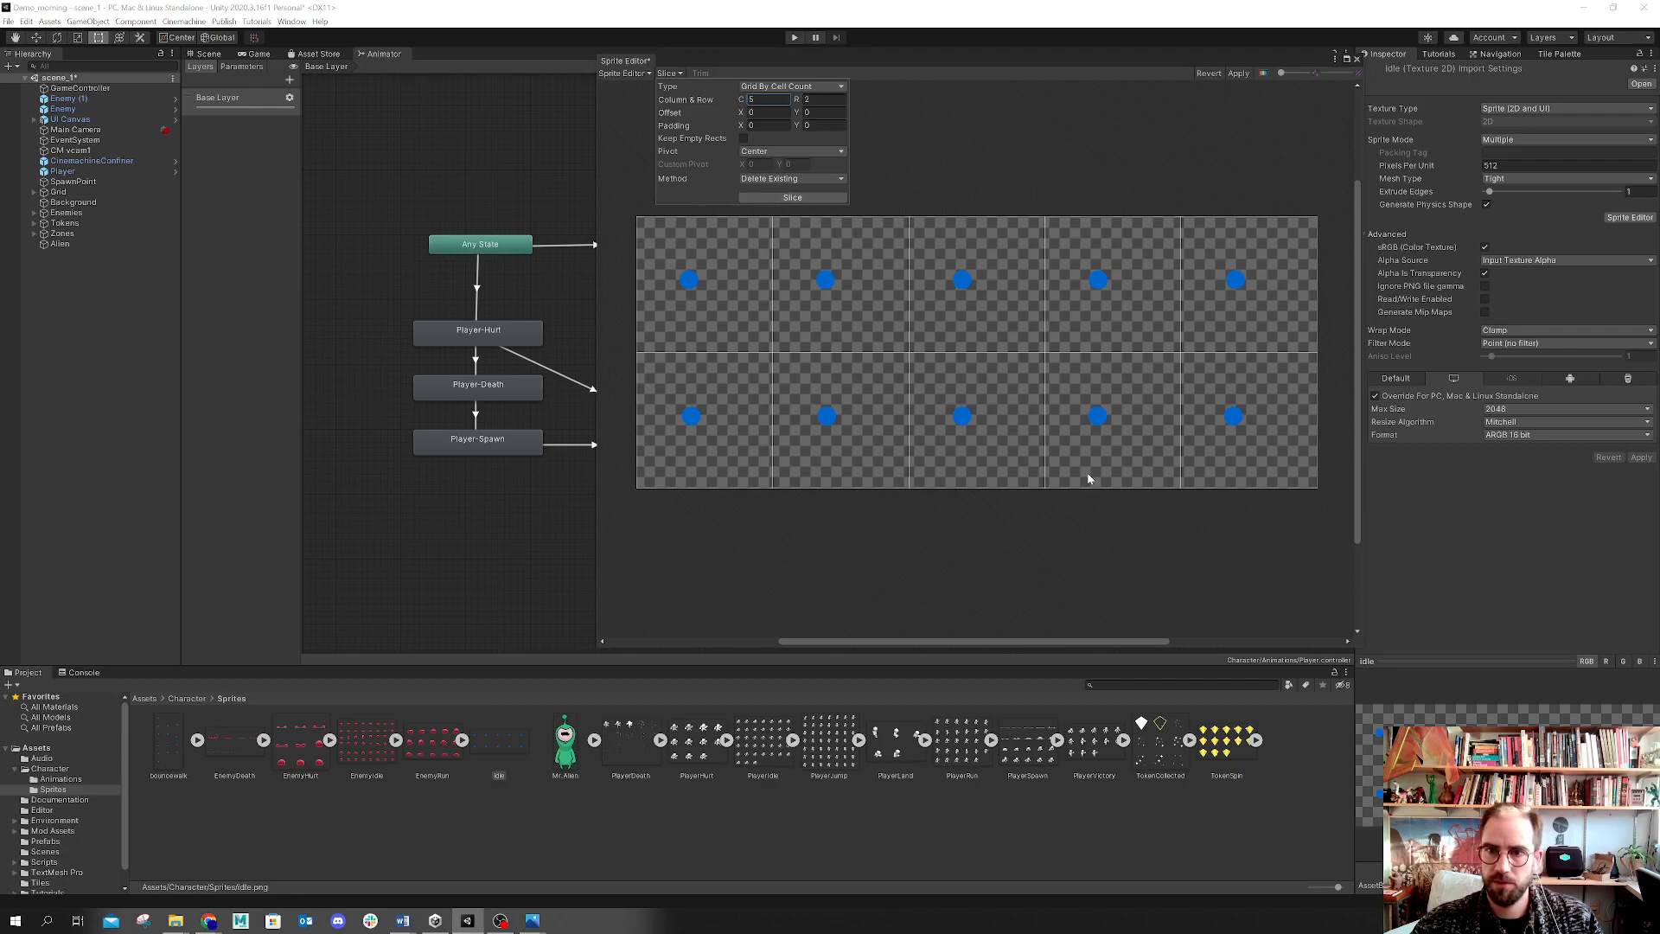
pyautogui.click(1238, 73)
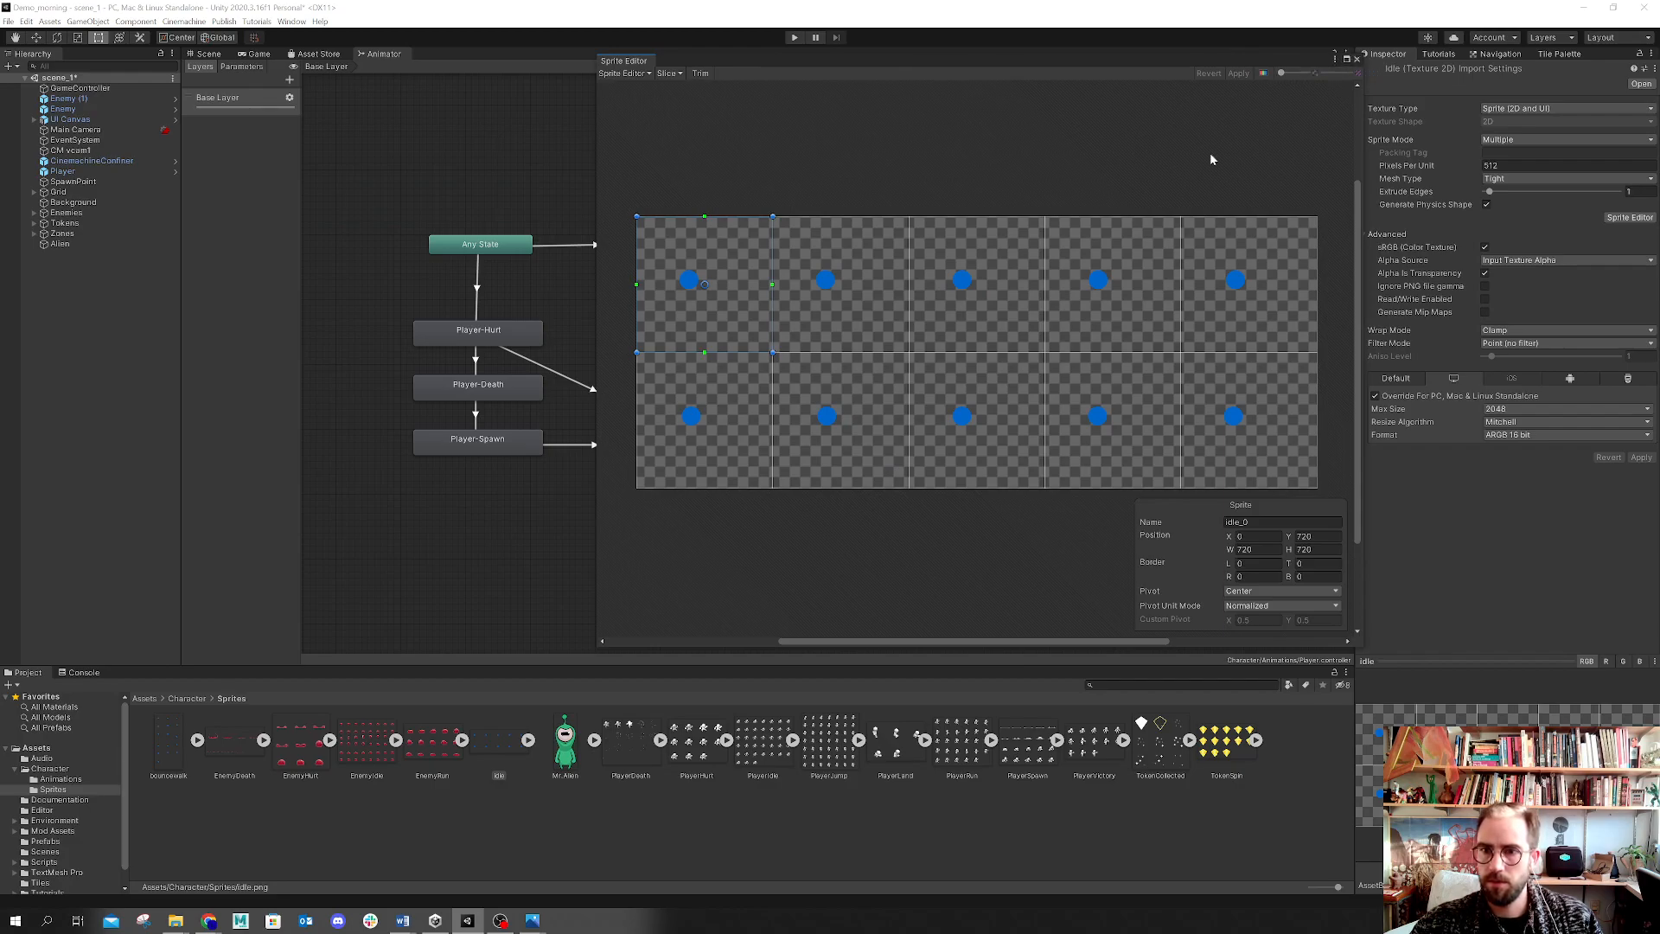
pyautogui.click(1357, 59)
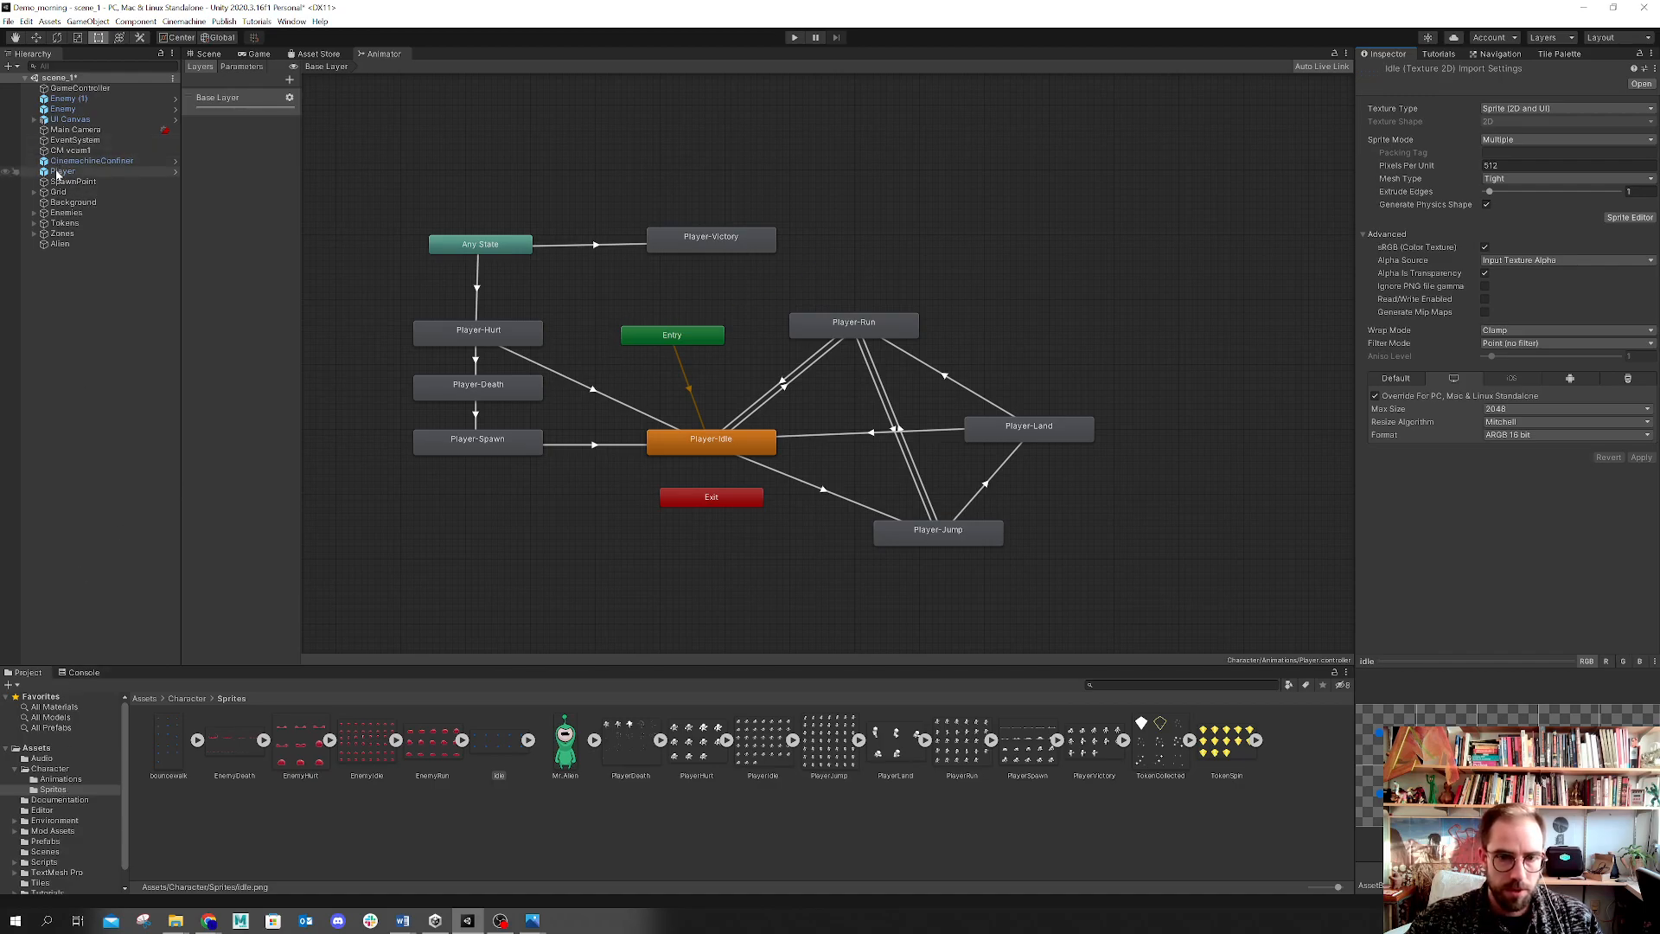
# Step: Open the PlayerIdle animation clip in the Animation window and enlarge that window
pyautogui.click(49, 781)
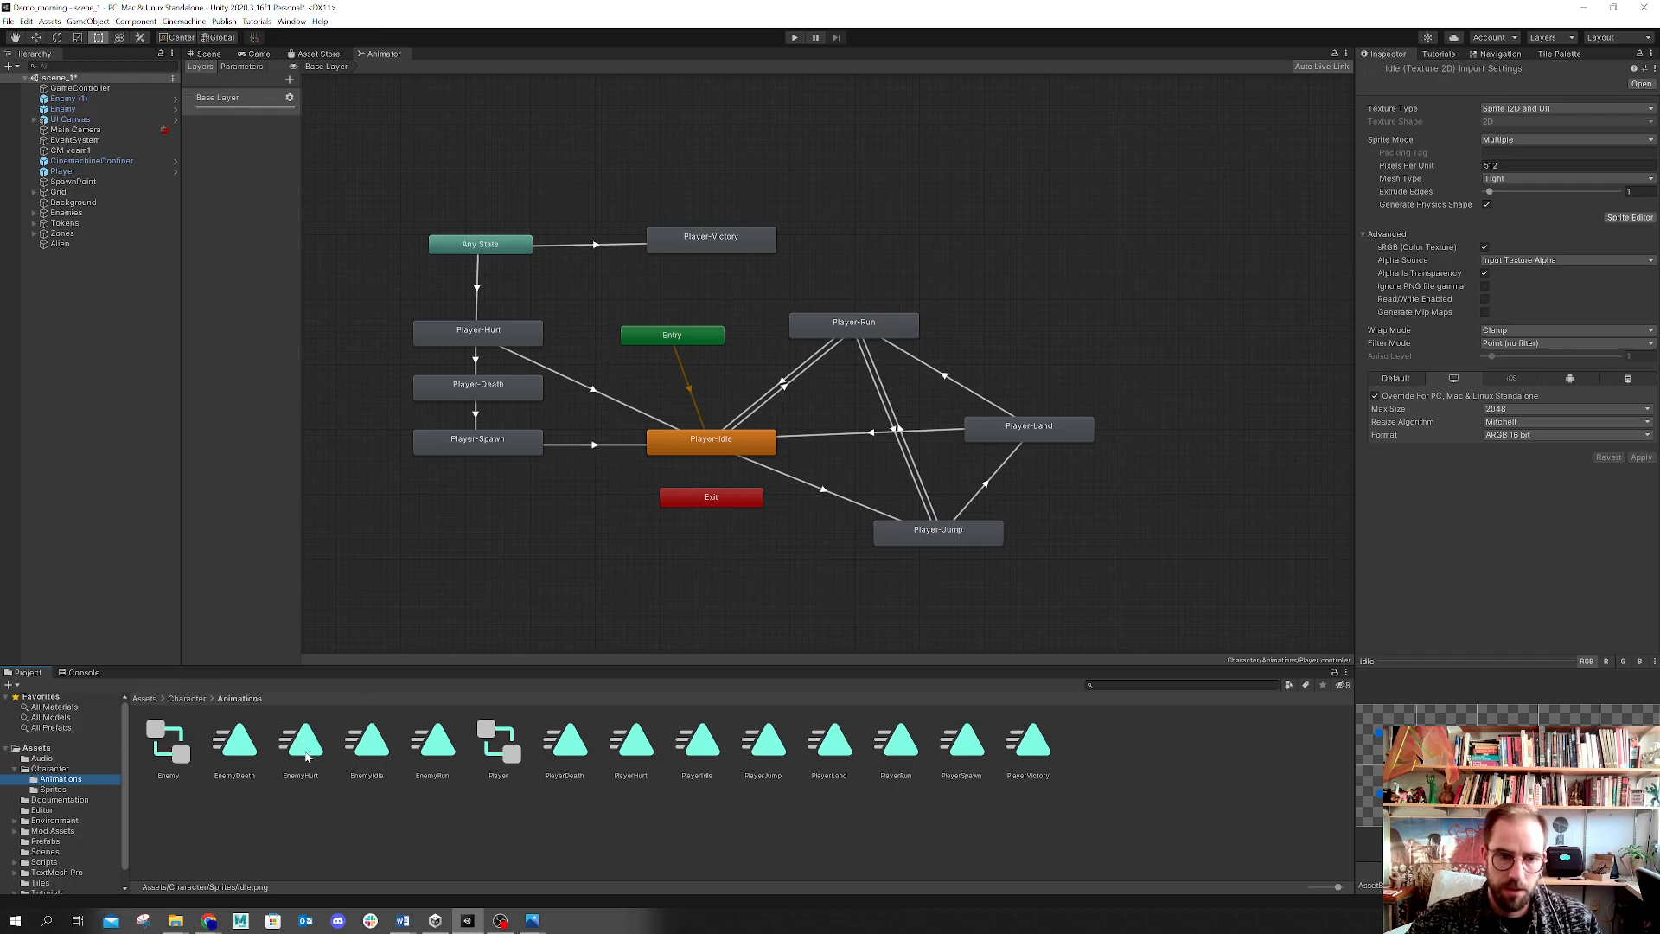
pyautogui.click(711, 745)
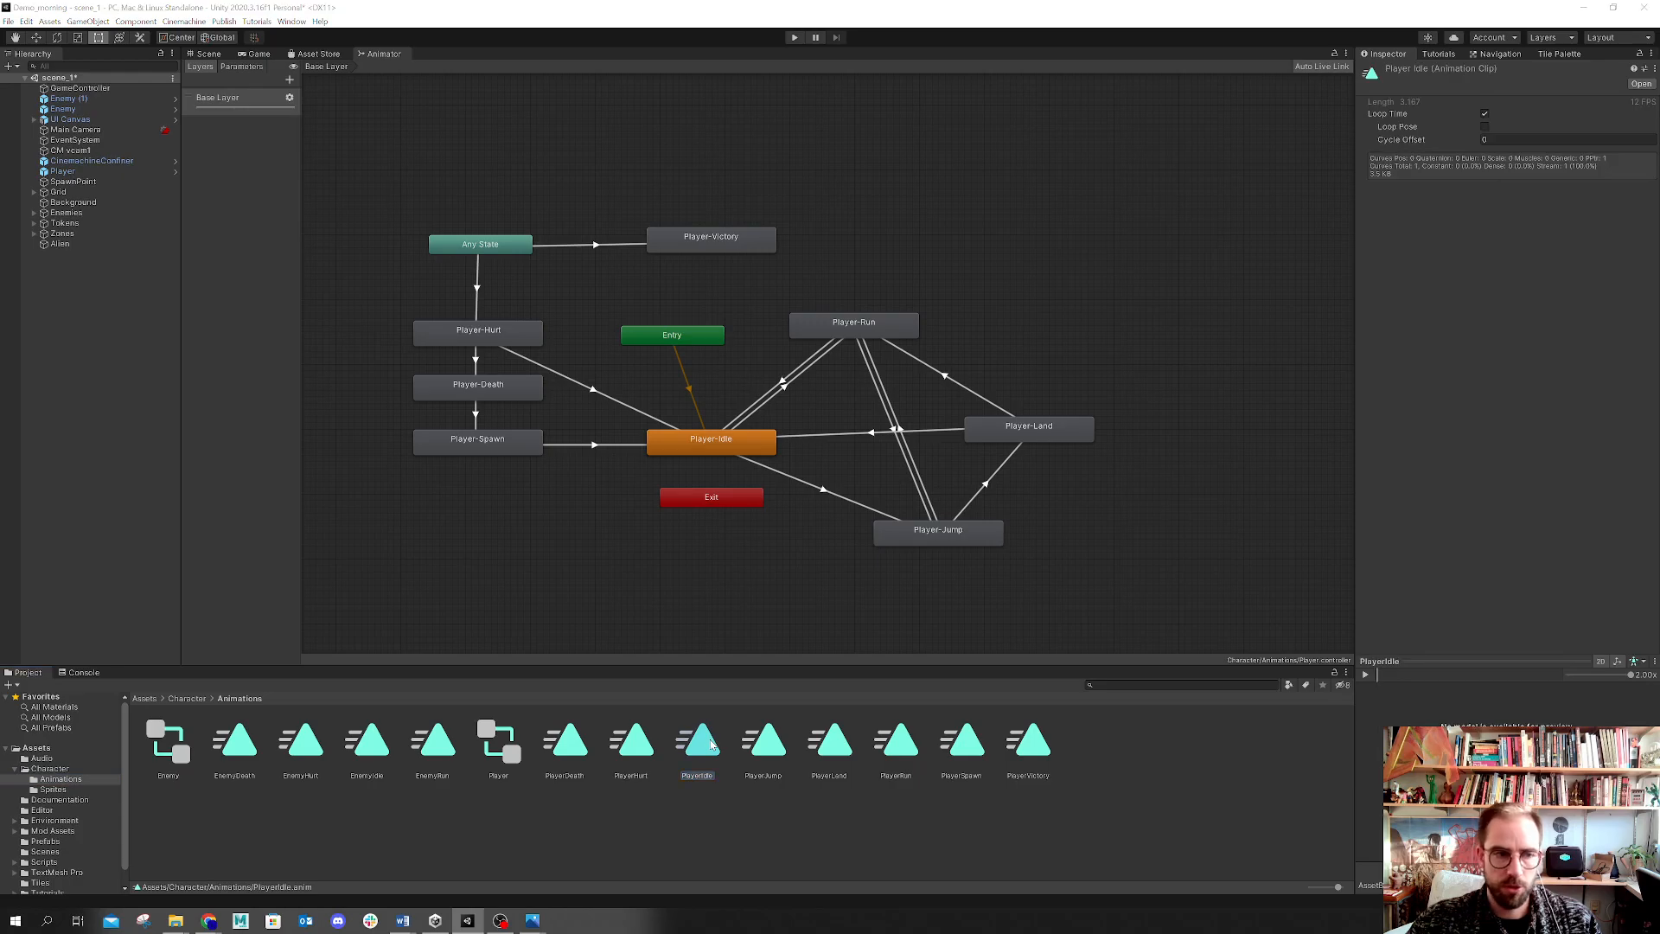
pyautogui.doubleClick(700, 742)
pyautogui.moveTo(963, 502); pyautogui.dragTo(400, 277)
pyautogui.click(9, 21)
pyautogui.click(29, 78)
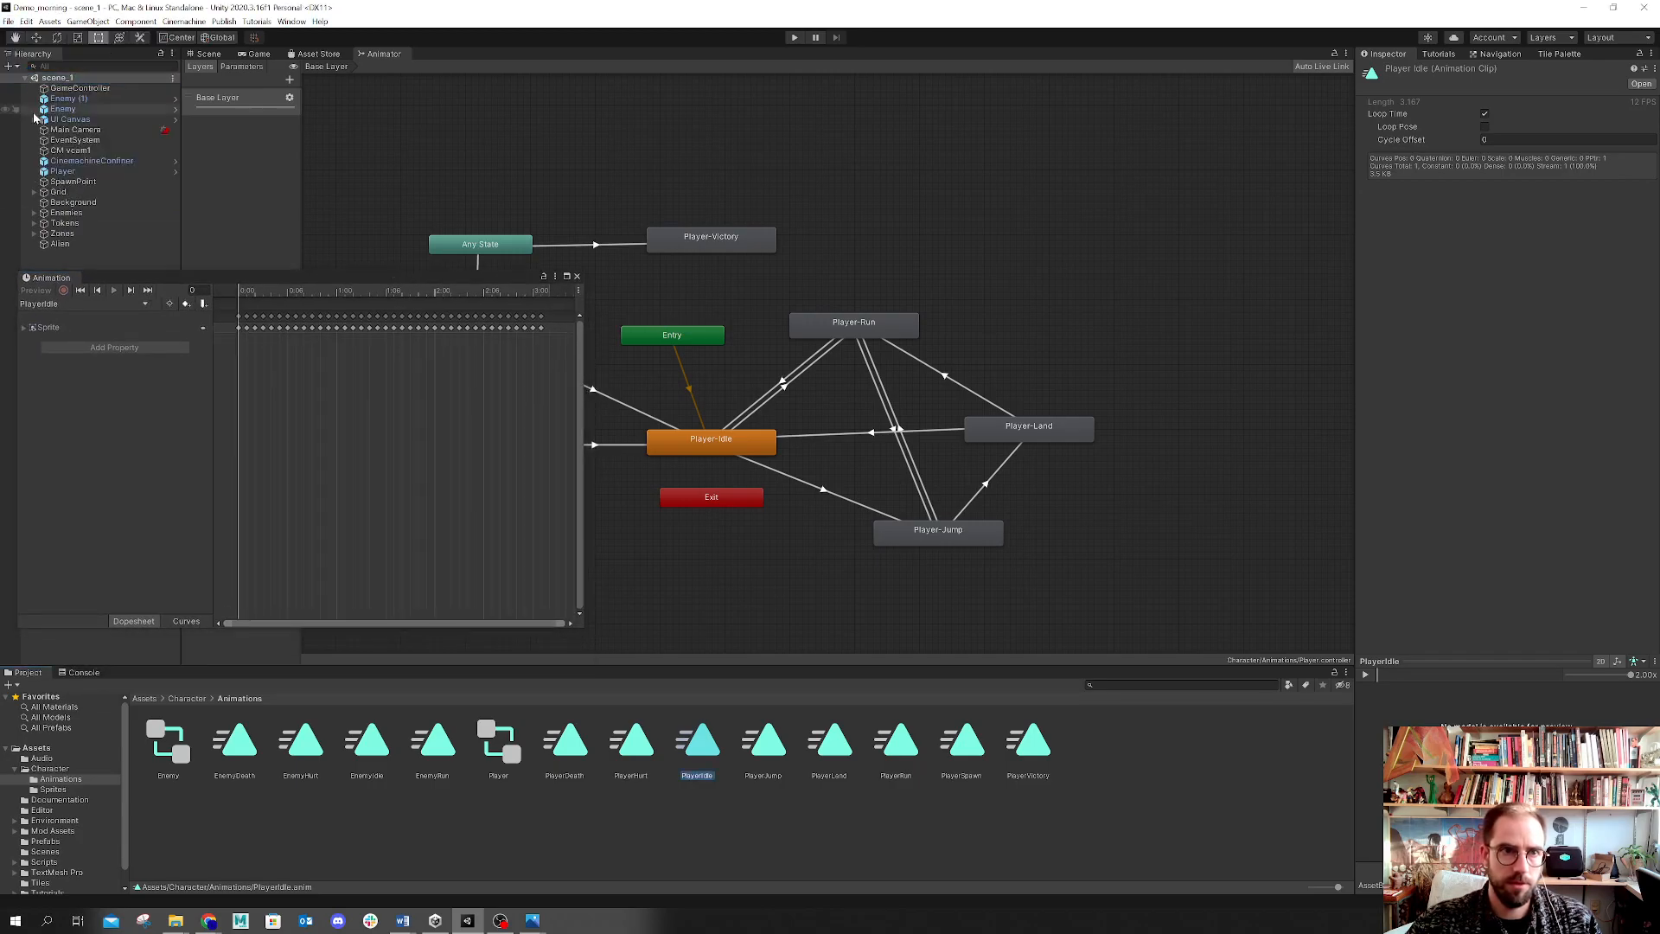
pyautogui.moveTo(585, 631); pyautogui.dragTo(1087, 861)
pyautogui.moveTo(805, 273); pyautogui.dragTo(787, 33)
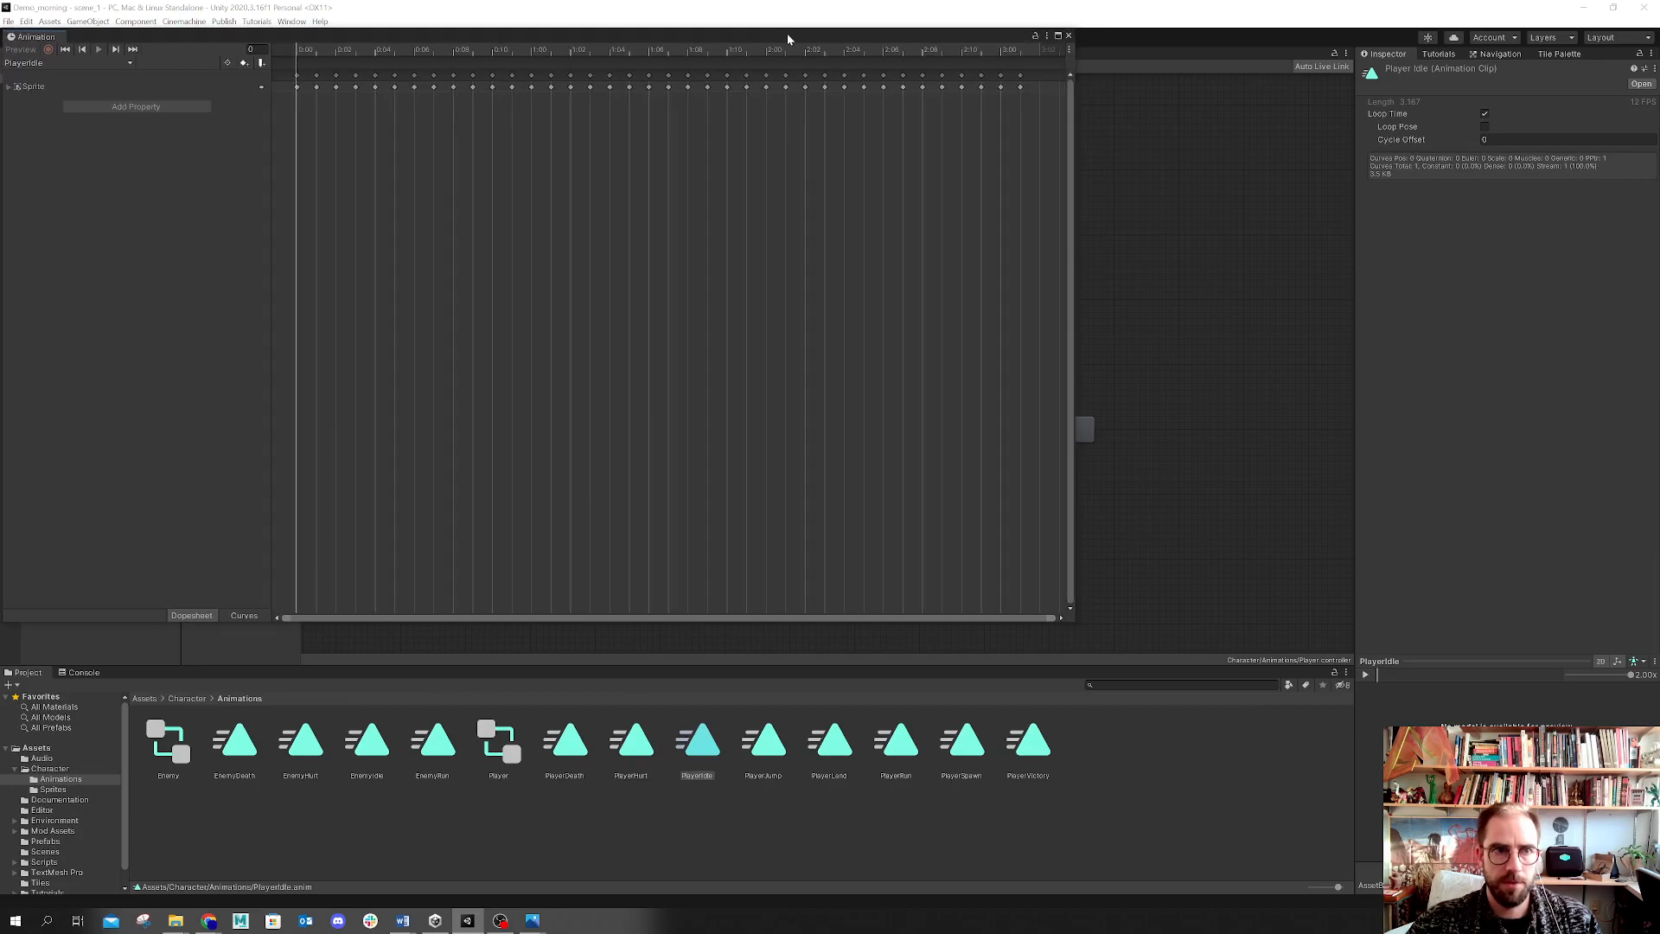
pyautogui.moveTo(1078, 628); pyautogui.dragTo(1374, 910)
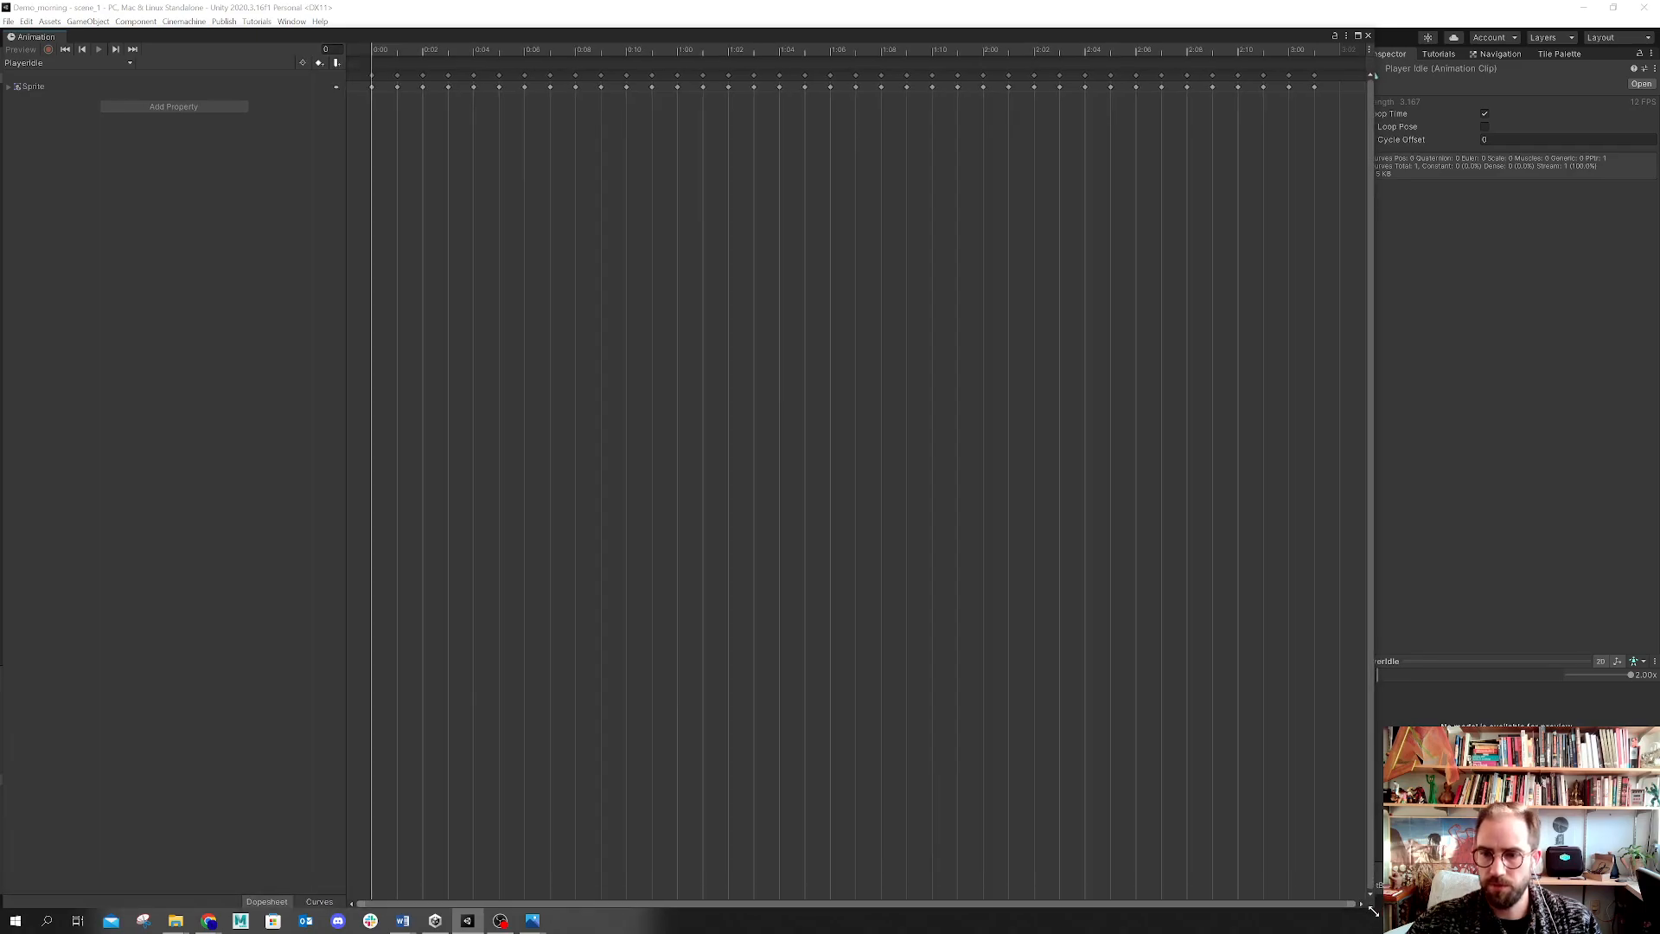
# Step: Delete all keyframes from the PlayerIdle clip's Sprite track and re-dock the Animation window
pyautogui.moveTo(204, 45)
pyautogui.mouseDown()
pyautogui.moveTo(300, 60)
pyautogui.moveTo(192, 38)
pyautogui.mouseUp()
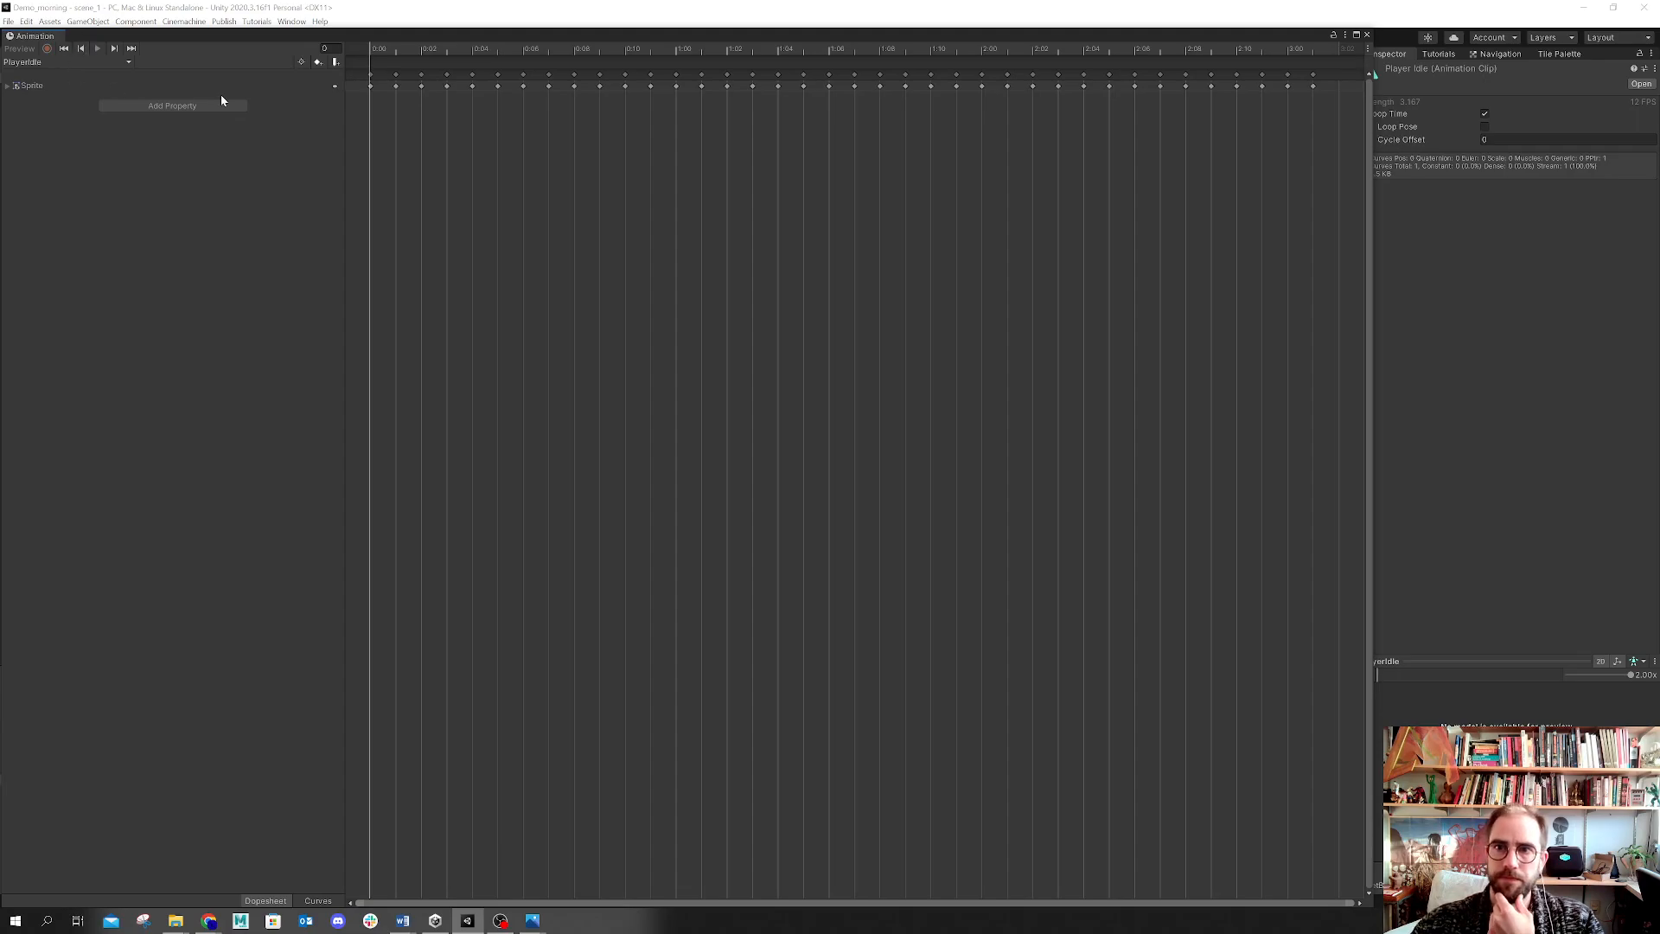
pyautogui.click(10, 86)
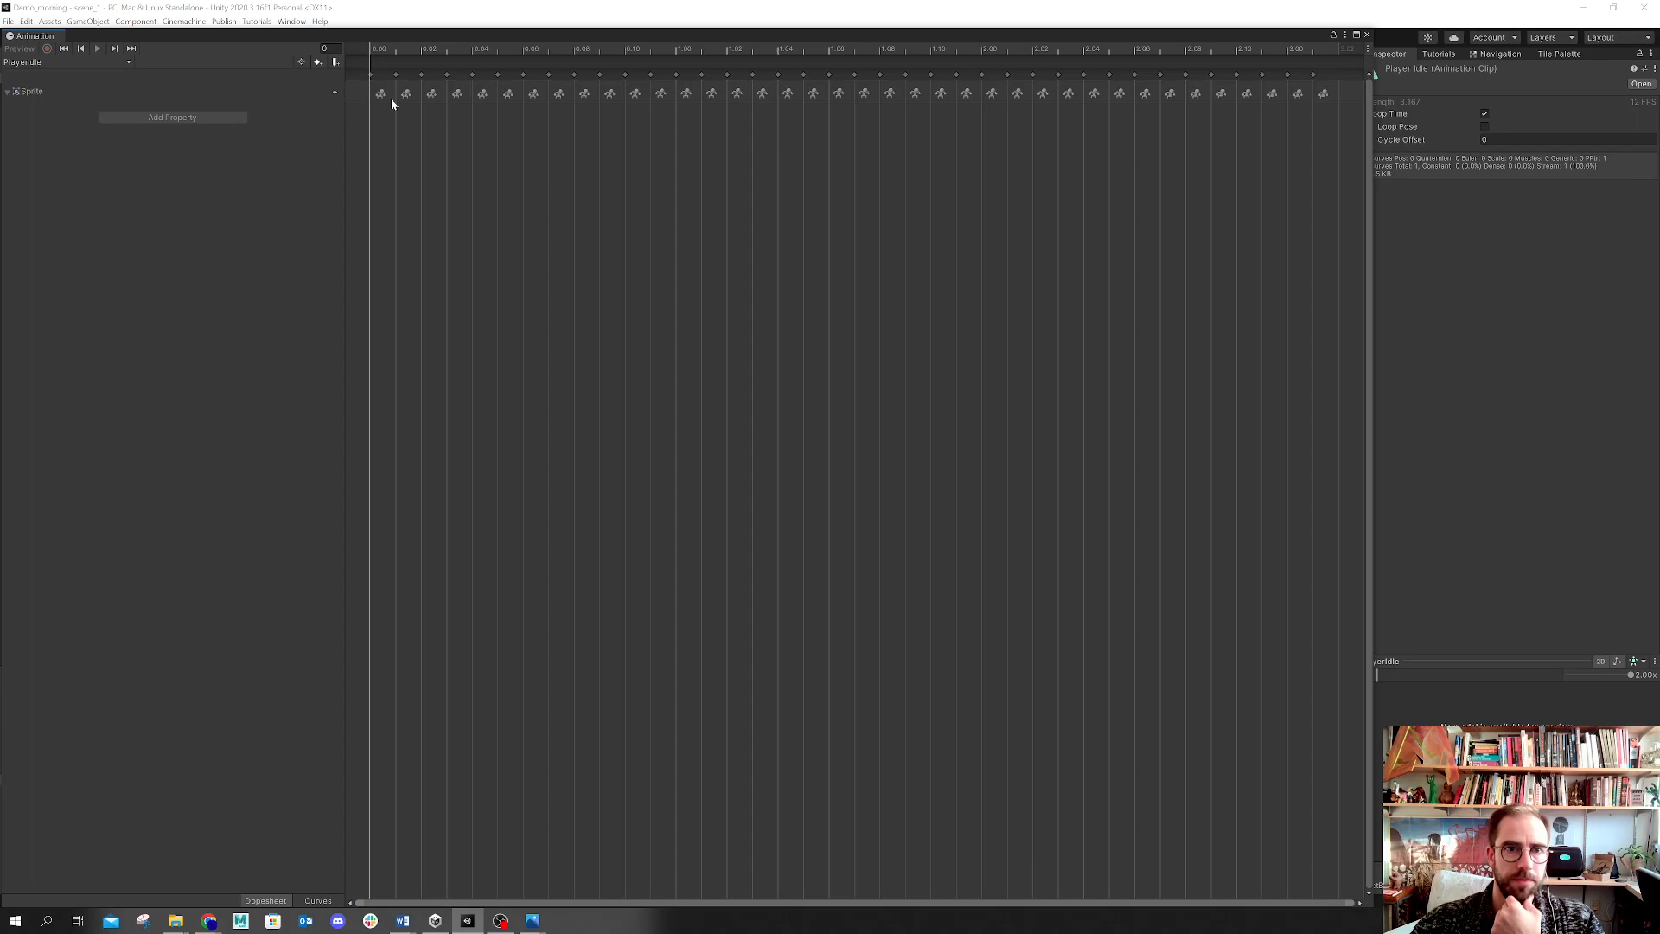
pyautogui.scroll(6, 387, 97)
pyautogui.scroll(4, 377, 117)
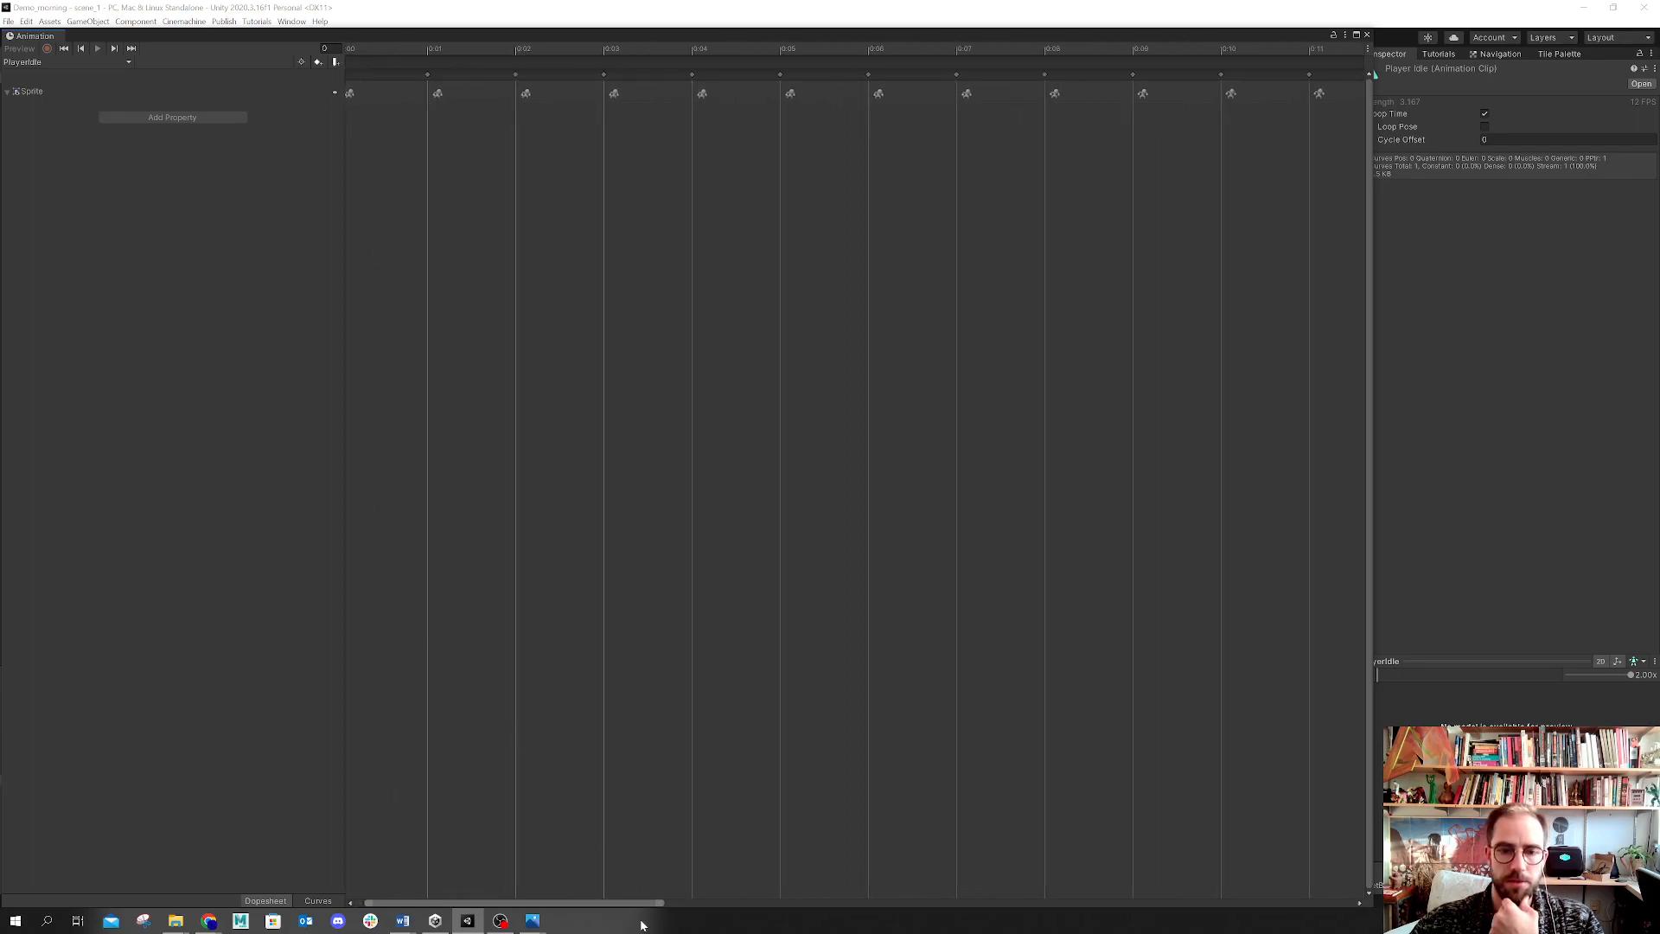
pyautogui.moveTo(642, 905); pyautogui.dragTo(730, 916)
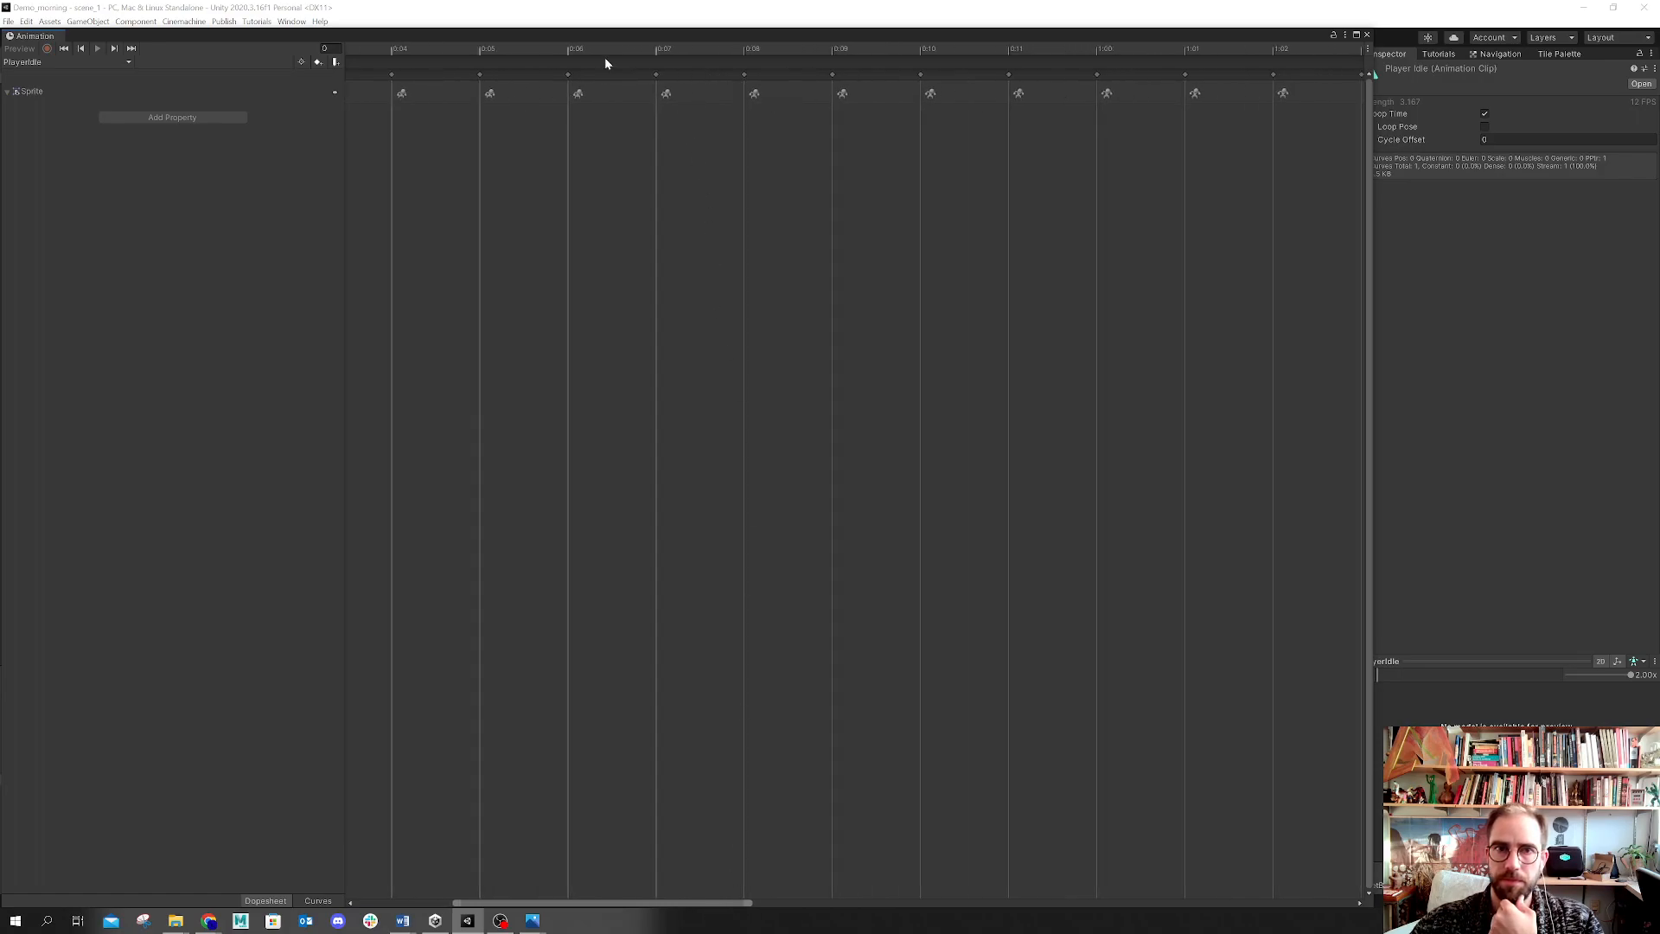
pyautogui.scroll(-8, 701, 411)
pyautogui.scroll(-2, 716, 398)
pyautogui.moveTo(1373, 375); pyautogui.dragTo(1071, 437)
pyautogui.moveTo(920, 138); pyautogui.dragTo(293, 73)
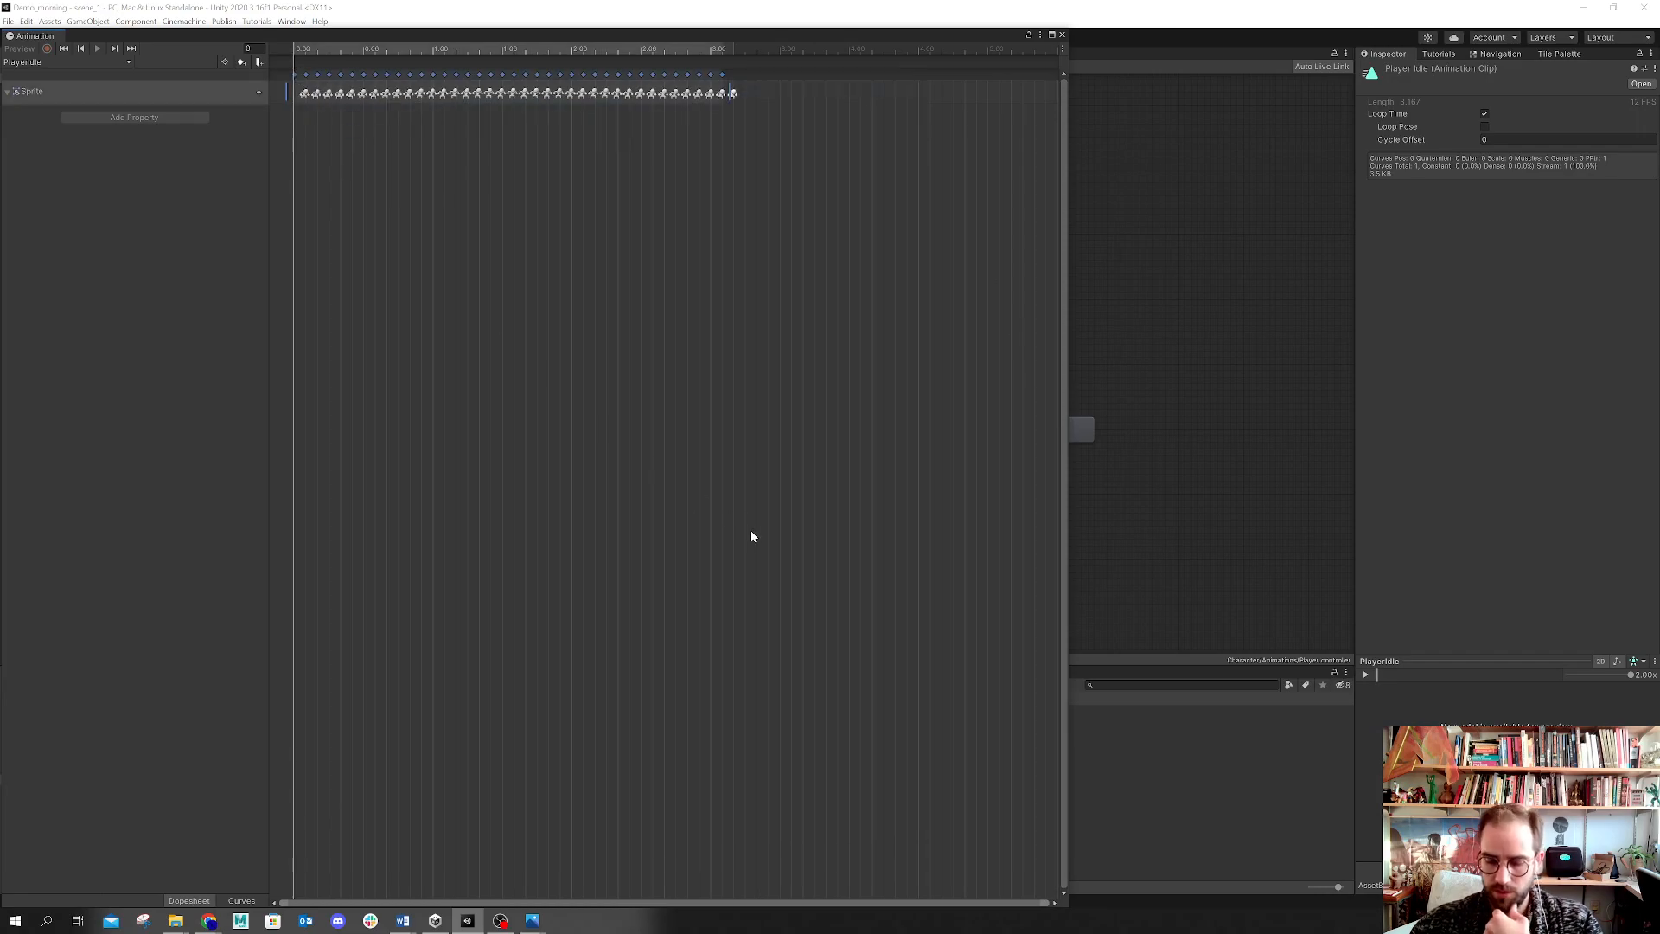
pyautogui.press('Delete')
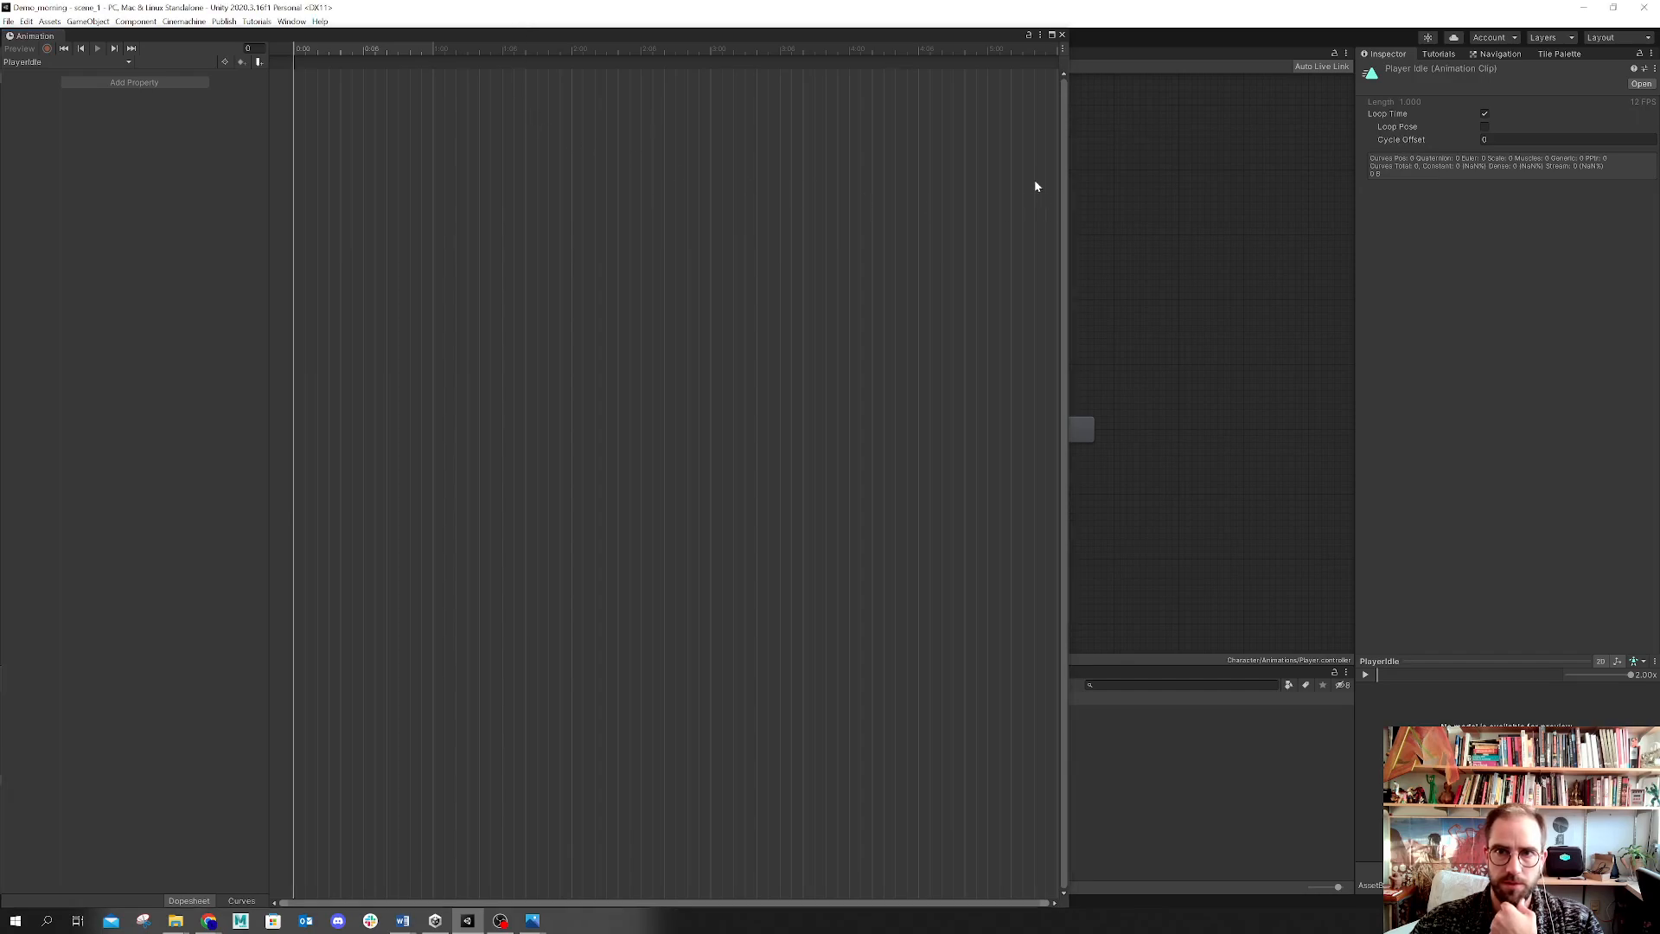
pyautogui.doubleClick(711, 36)
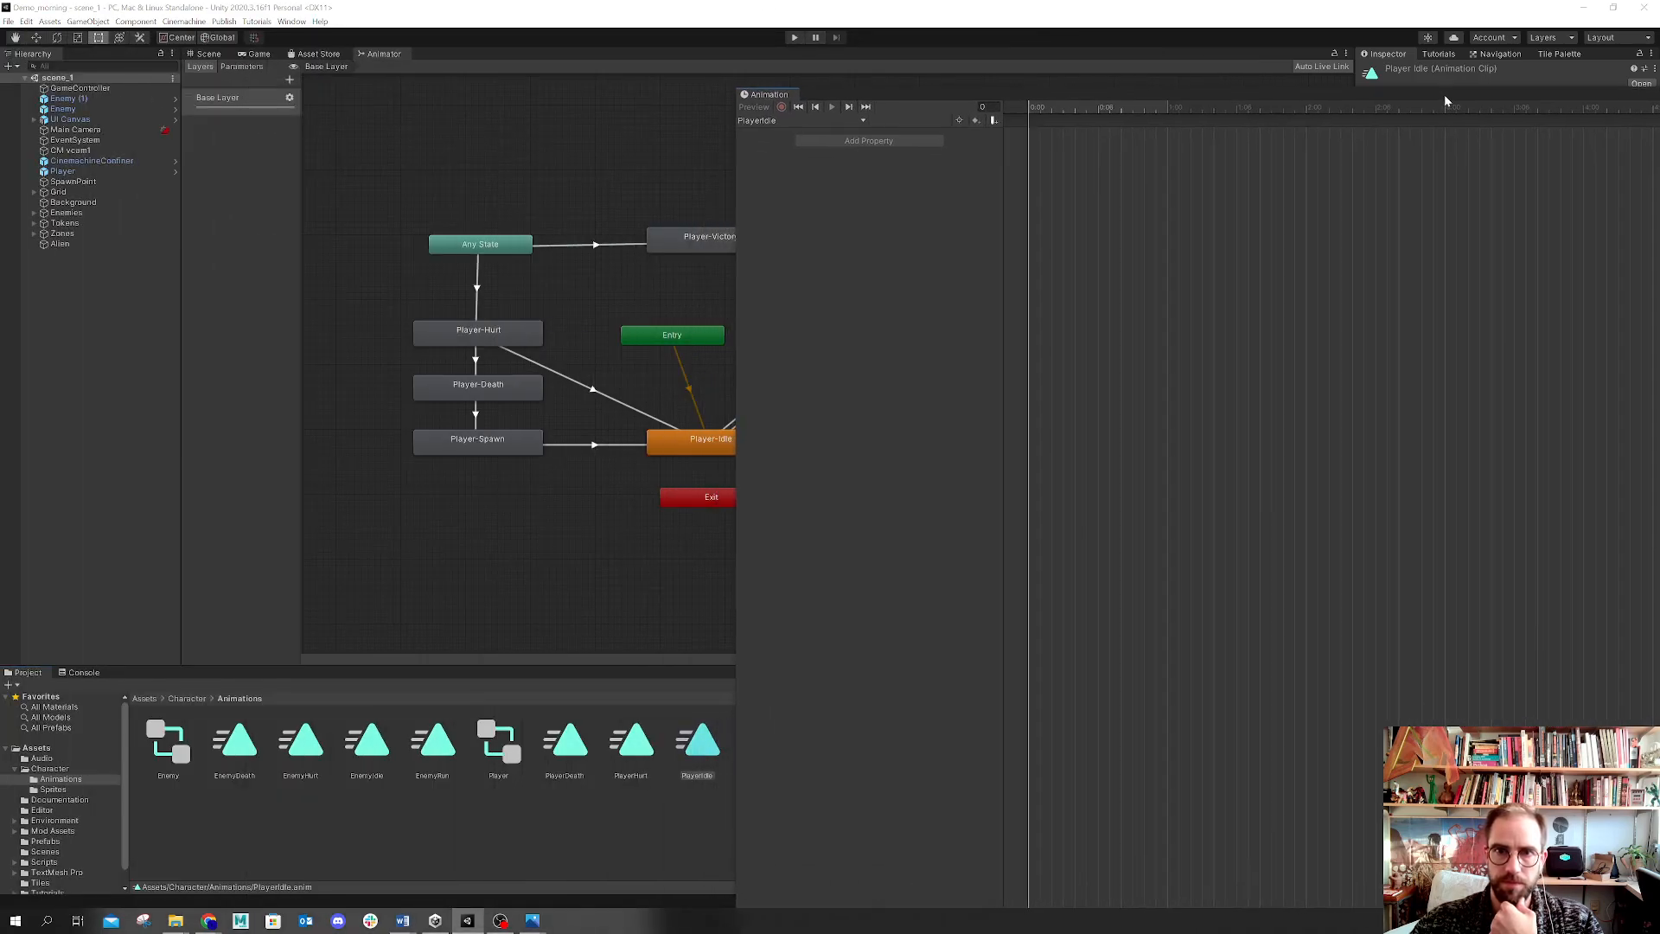
# Step: Try to drag all ten sliced idle frames, idle_0 to idle_9, into the PlayerIdle clip's timeline
pyautogui.click(61, 791)
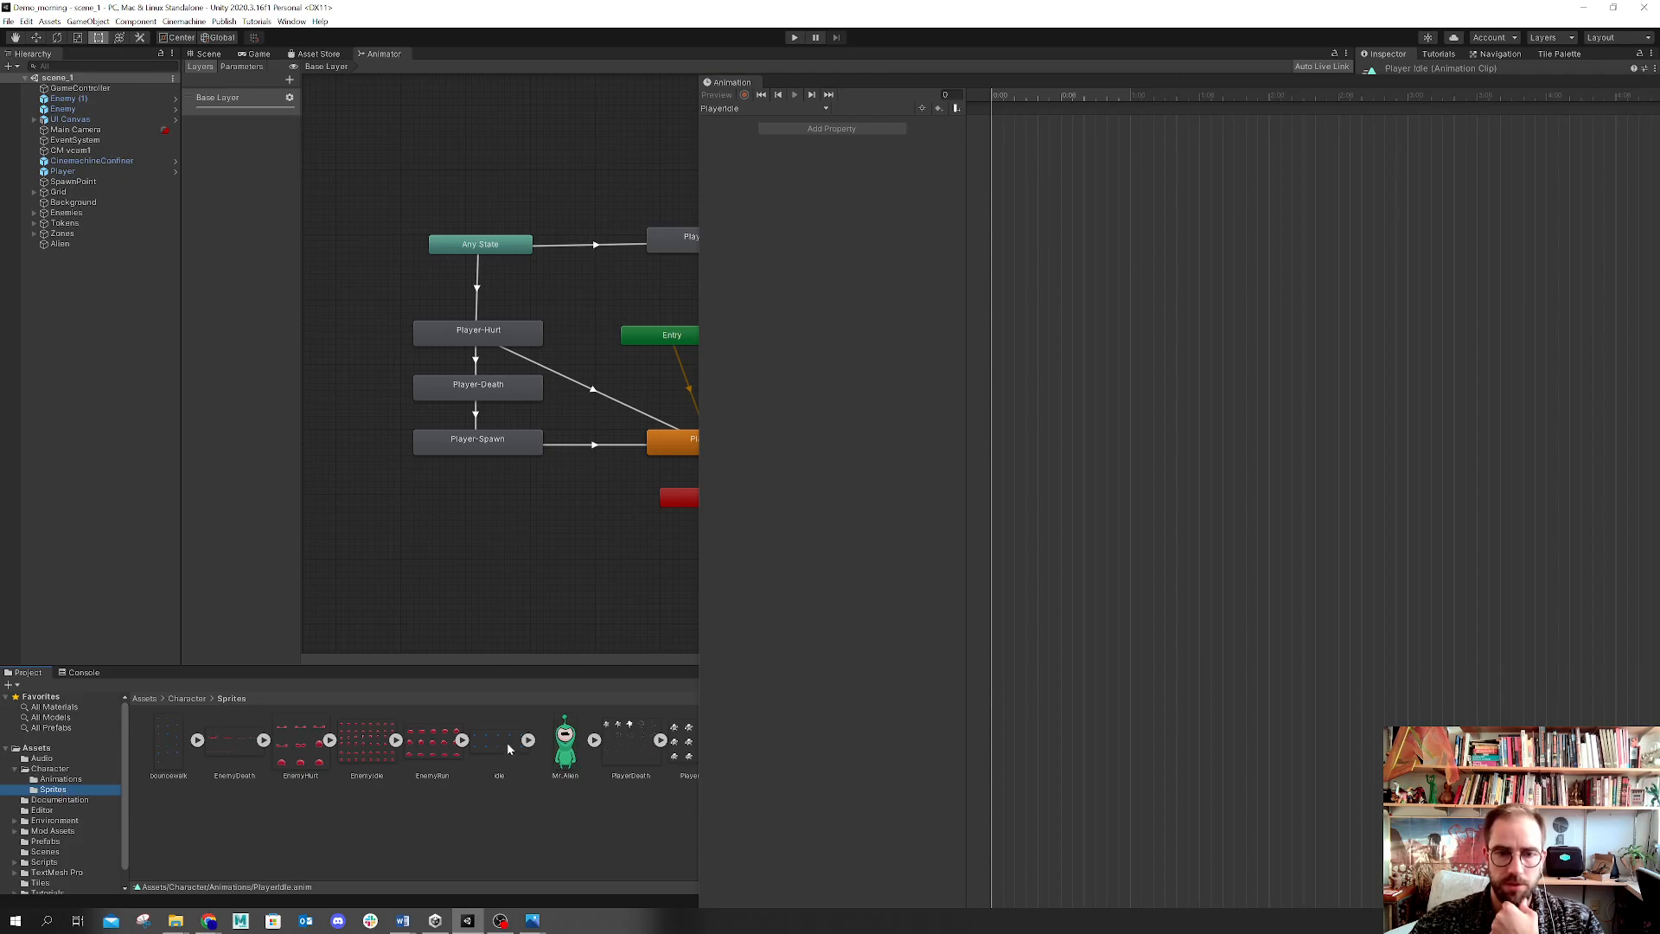
pyautogui.click(528, 741)
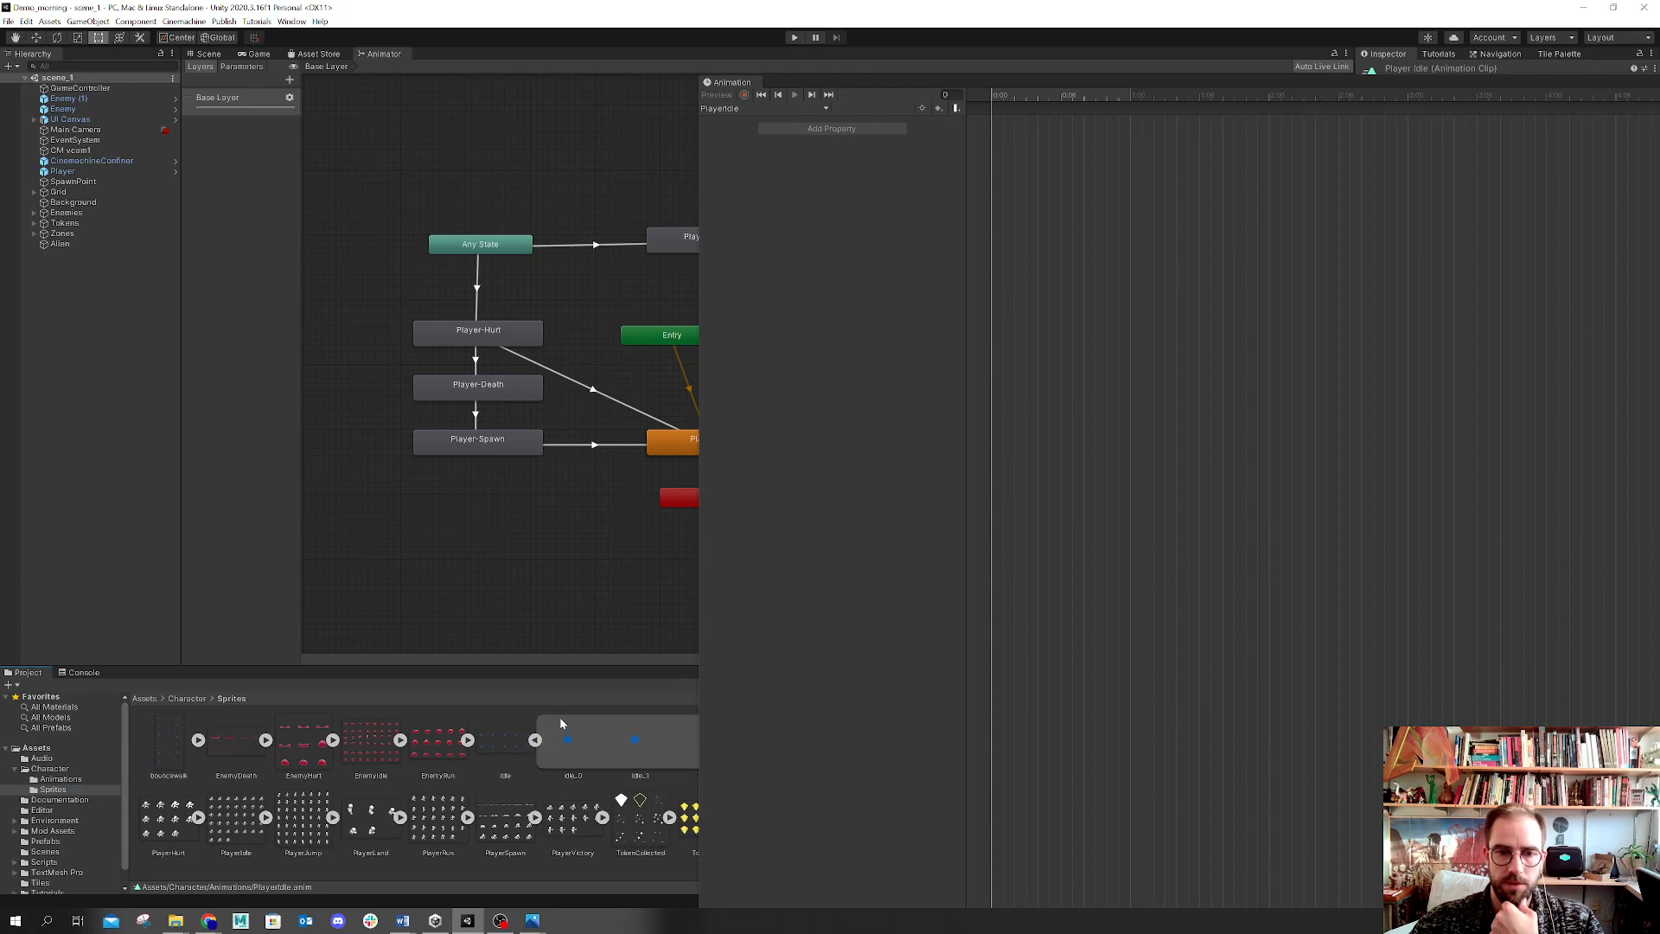
pyautogui.moveTo(696, 591); pyautogui.dragTo(1212, 597)
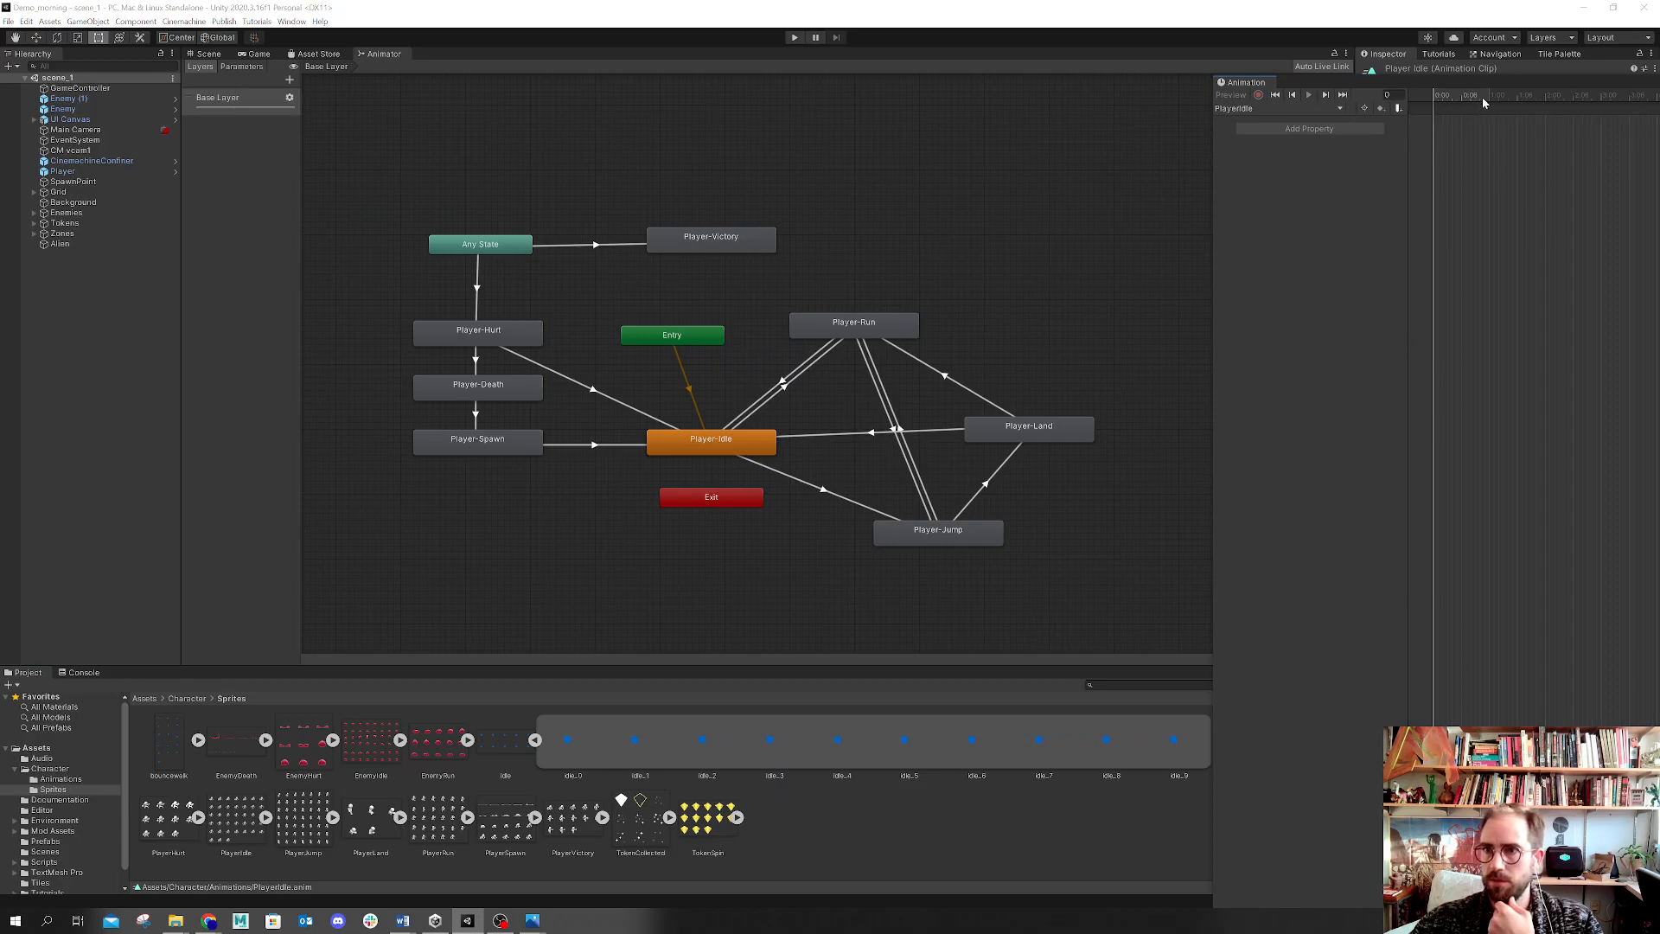
pyautogui.moveTo(1482, 79); pyautogui.dragTo(1480, 116)
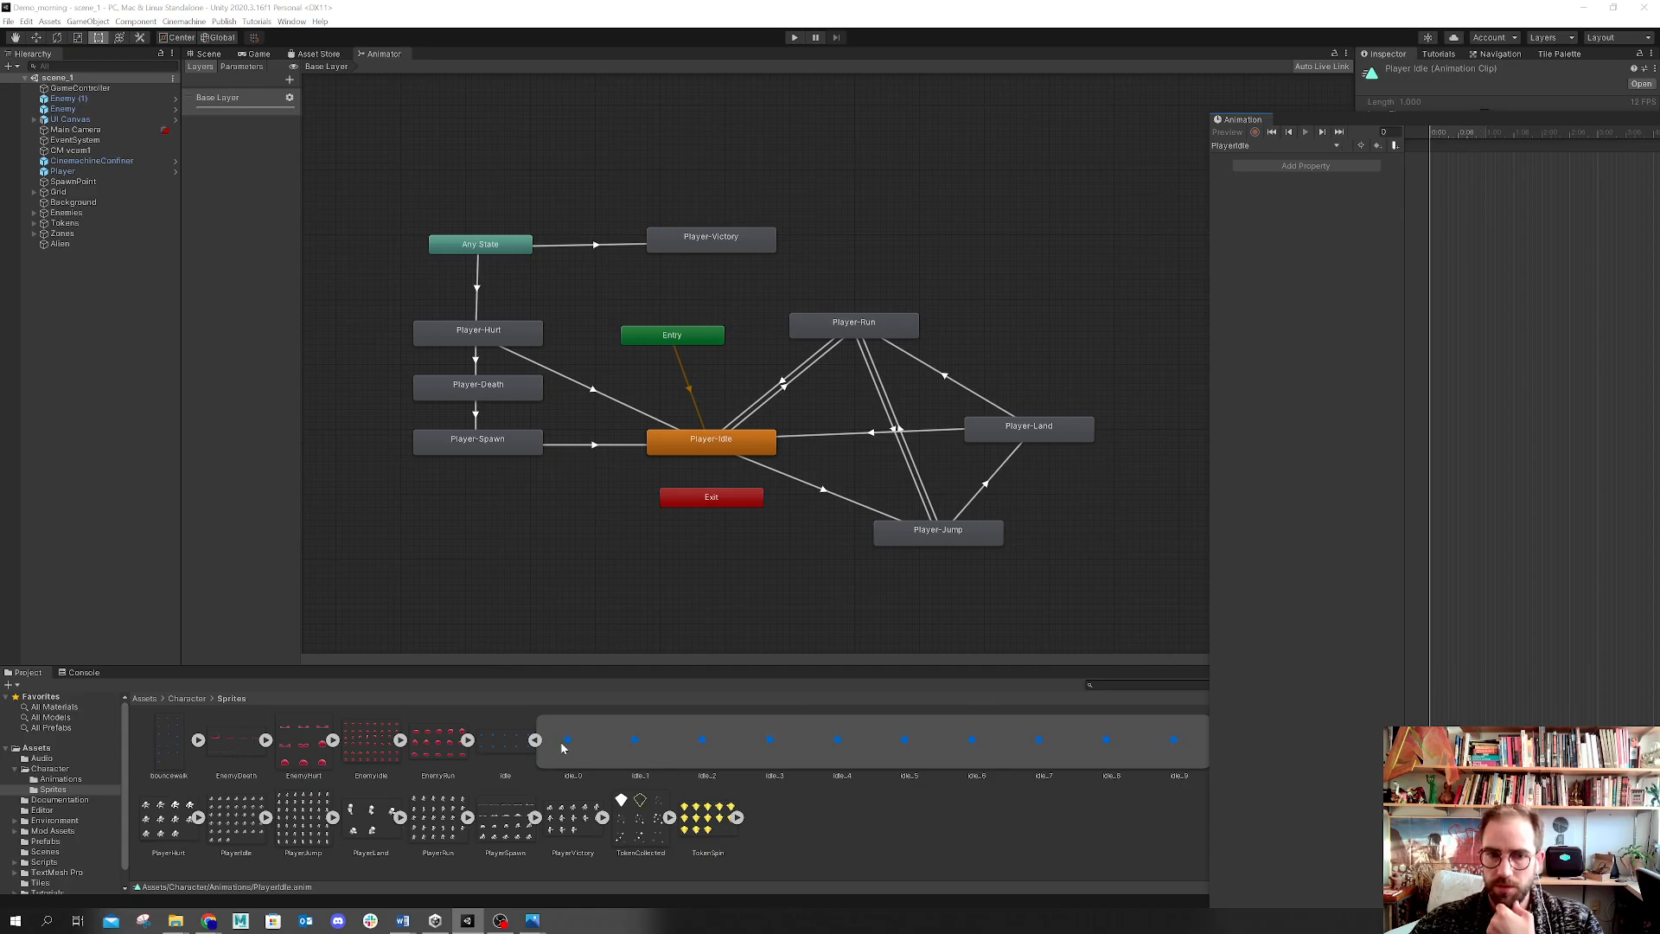
pyautogui.click(535, 741)
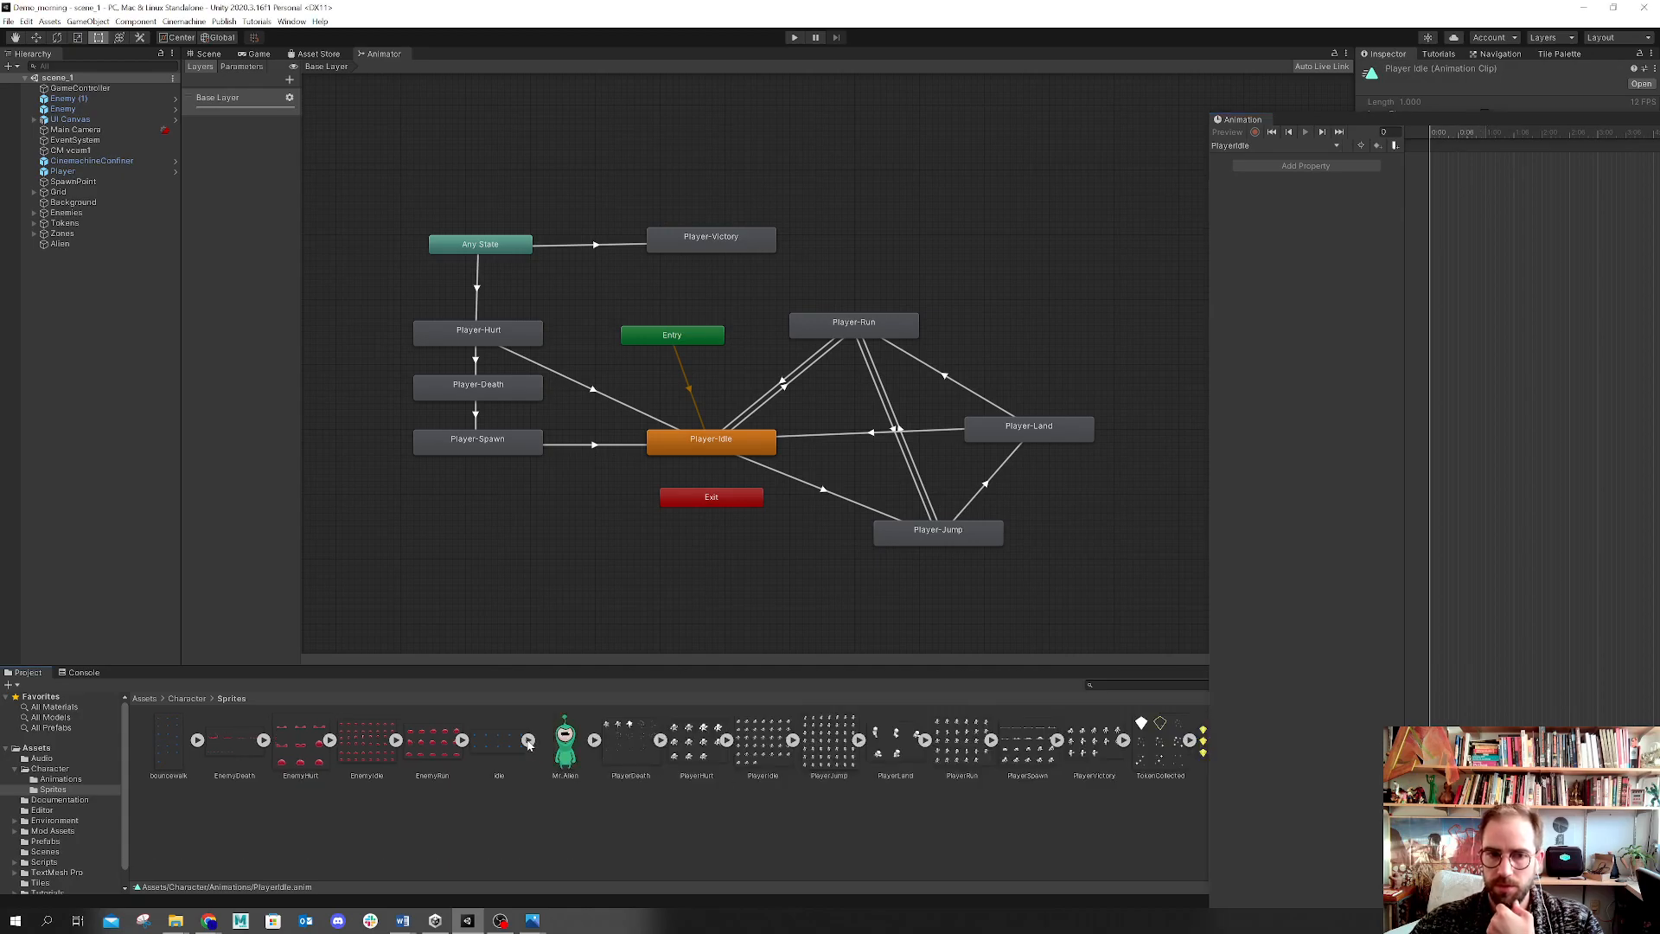
pyautogui.click(528, 741)
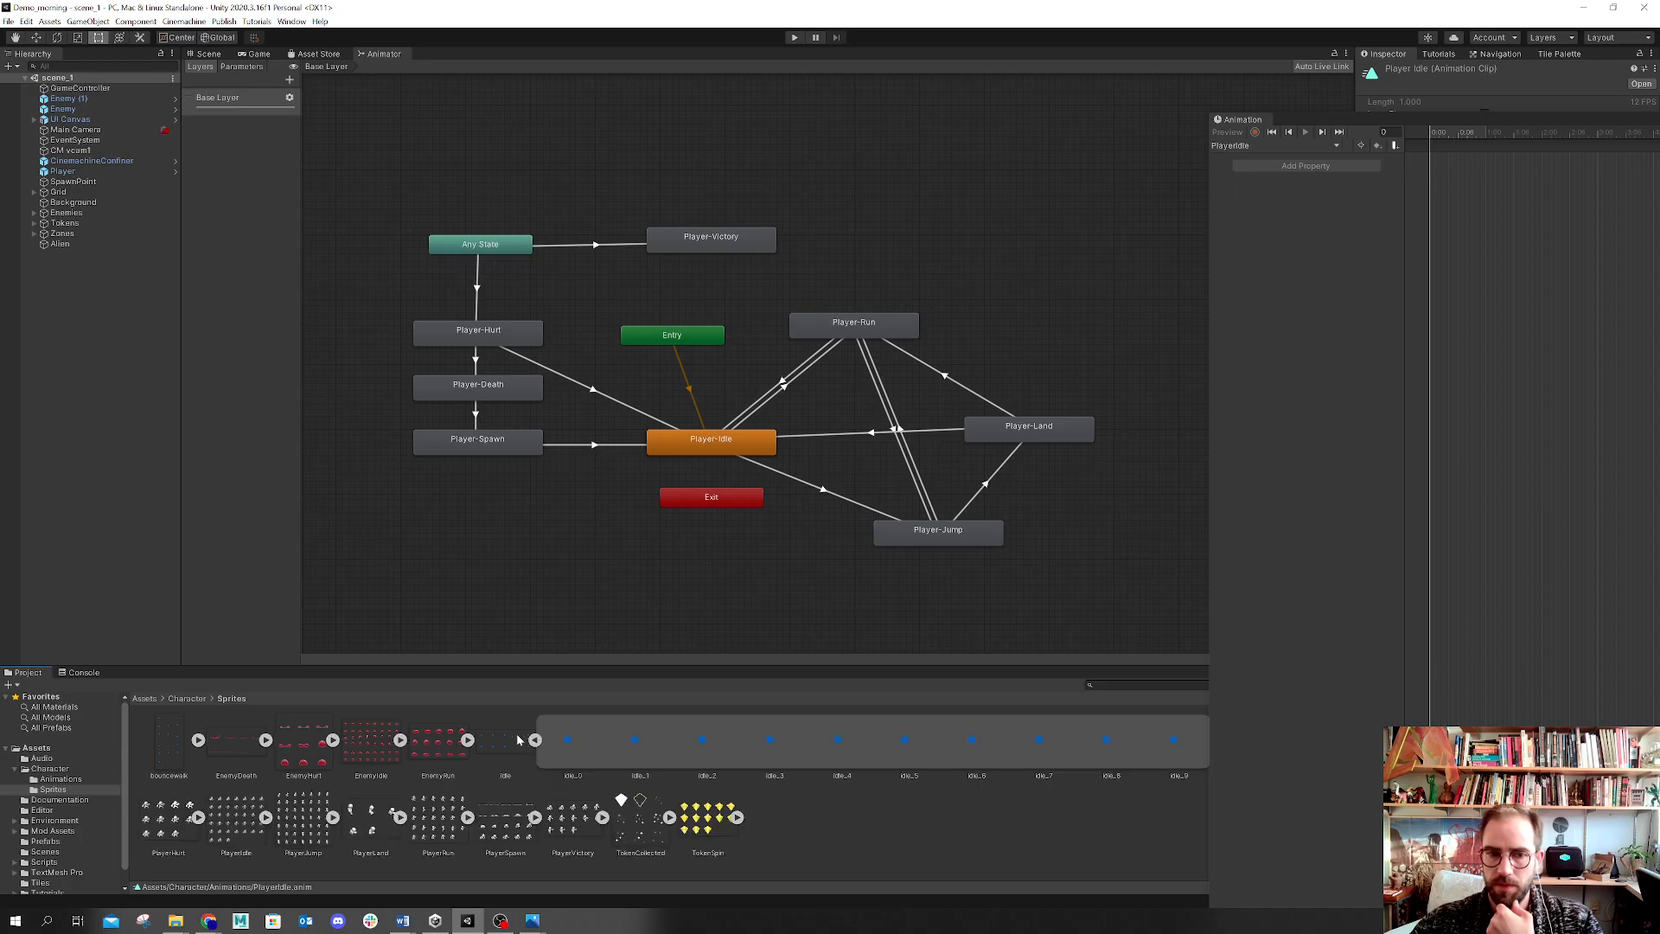
pyautogui.click(559, 747)
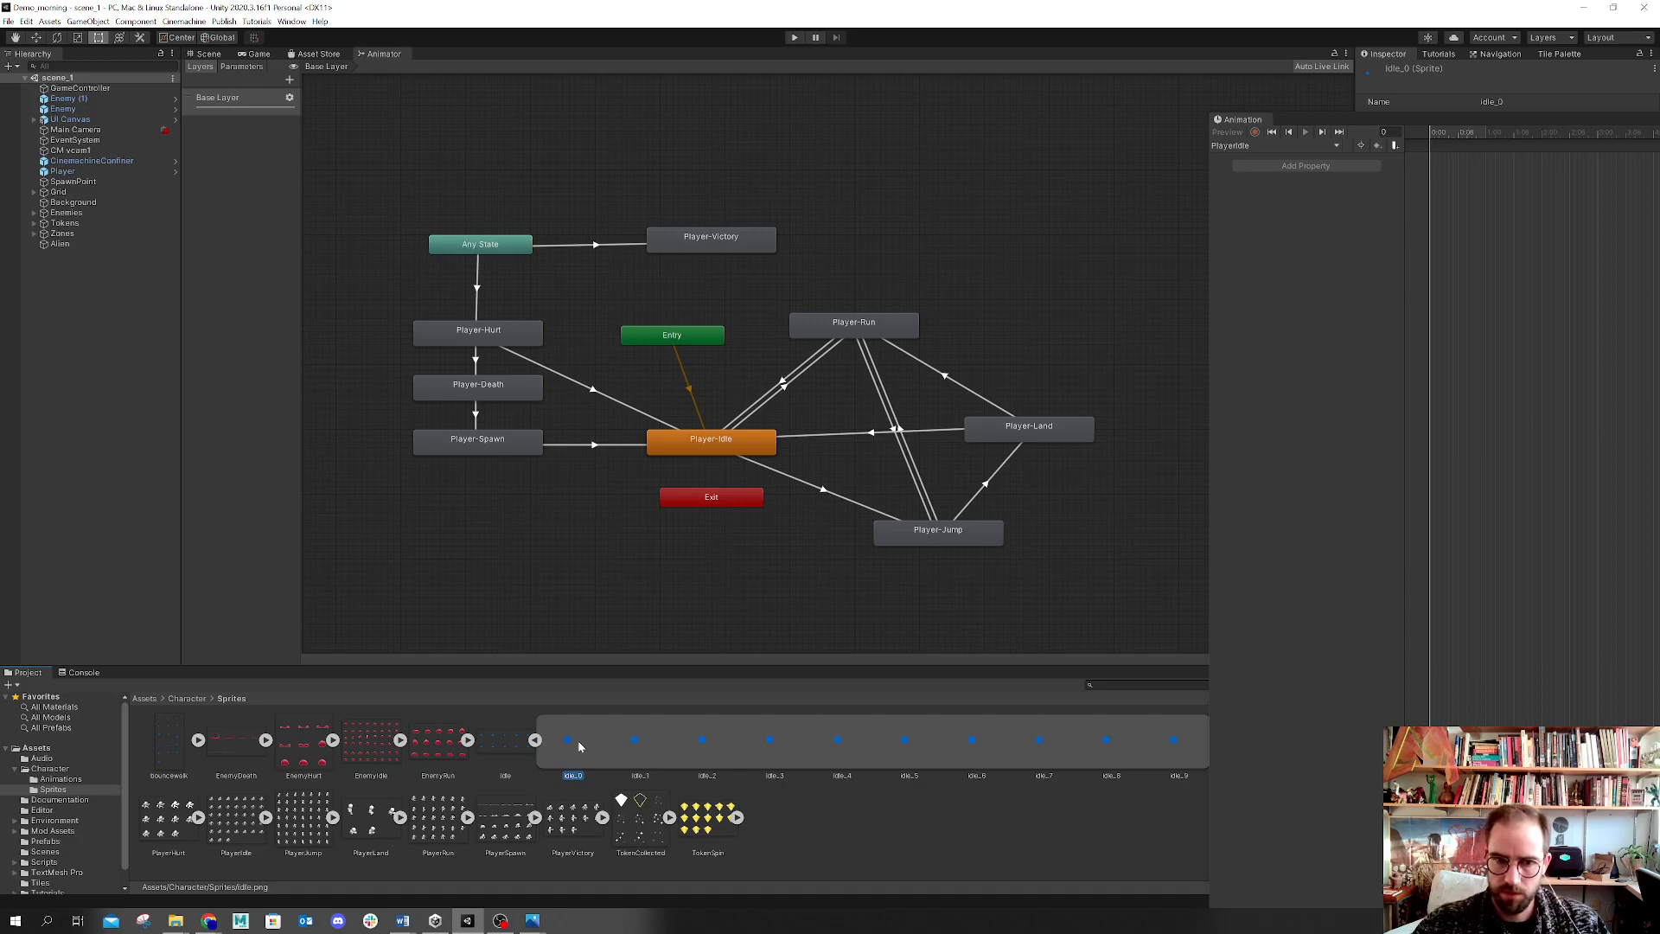
pyautogui.keyDown('shift'); pyautogui.click(1174, 756); pyautogui.keyUp('shift')
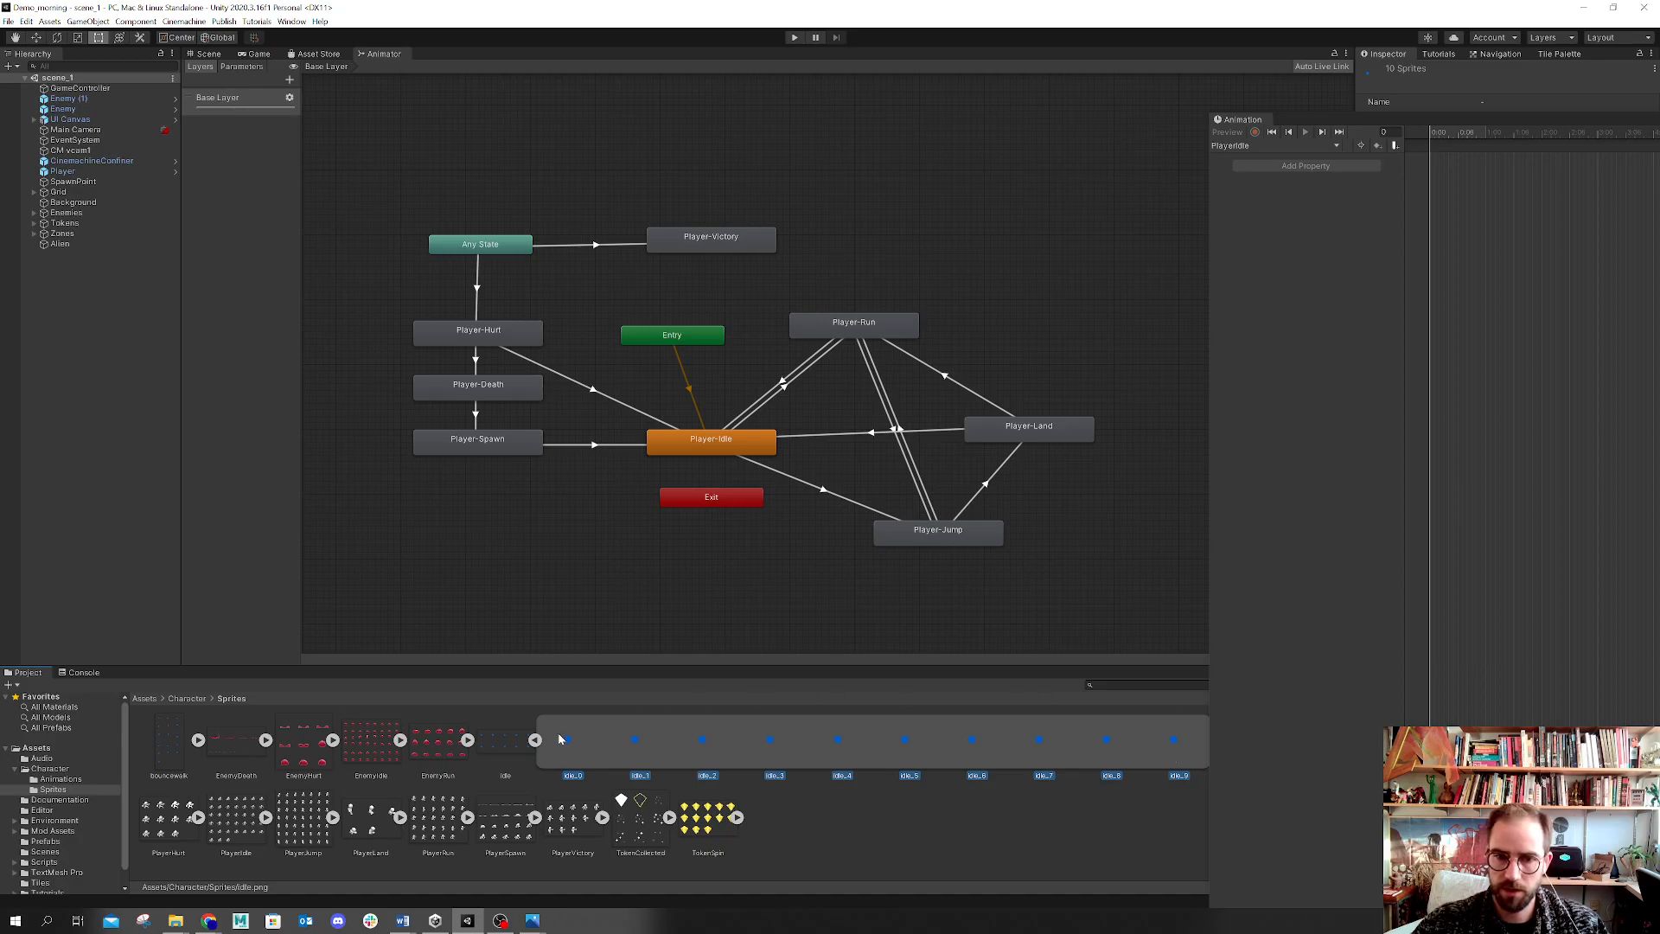
pyautogui.moveTo(561, 741); pyautogui.dragTo(1445, 356)
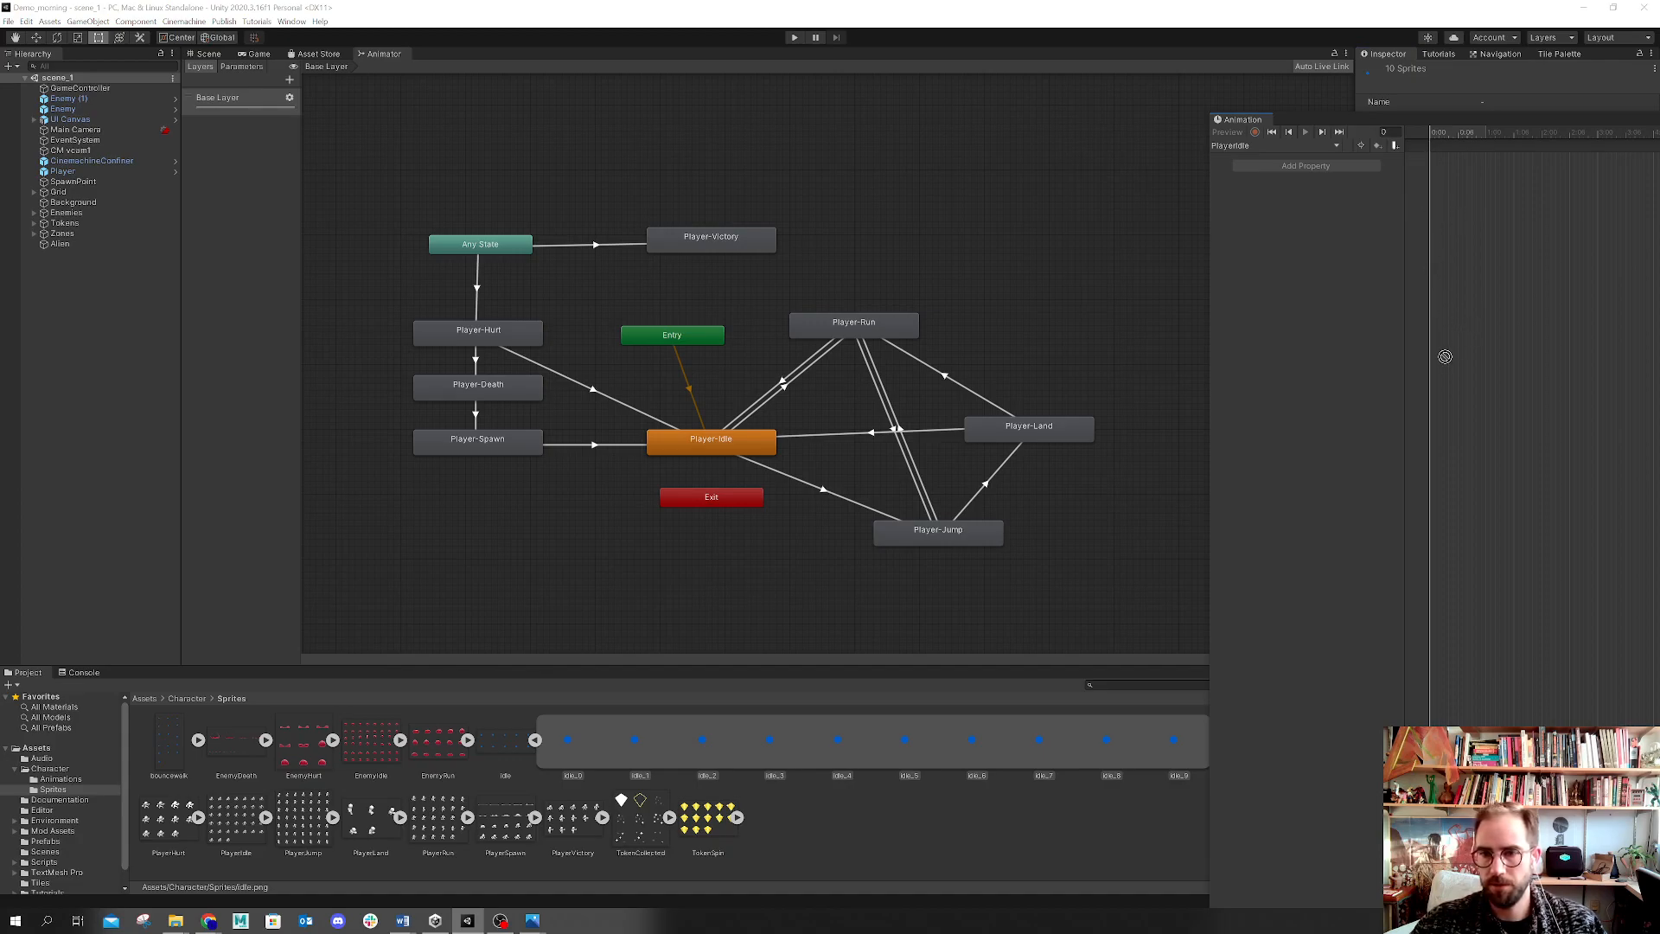
# Step: Select the Player object, pick its PlayerIdle clip, and drag the ten idle frames into that clip's timeline
pyautogui.moveTo(1434, 124); pyautogui.dragTo(1196, 81)
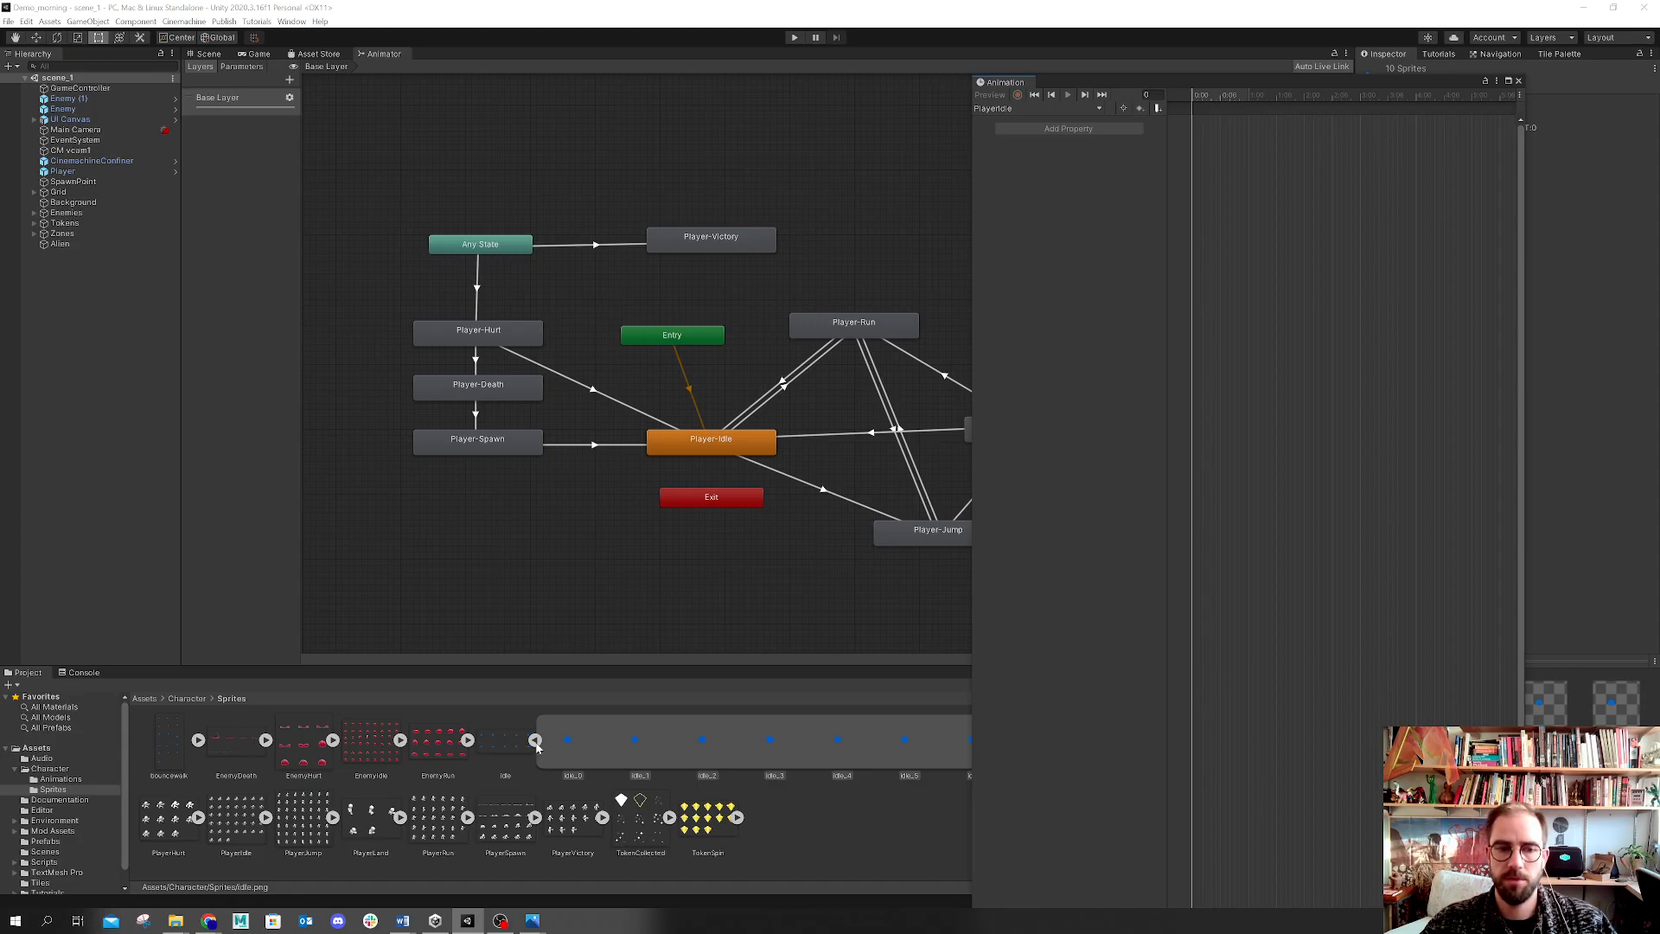
pyautogui.click(71, 780)
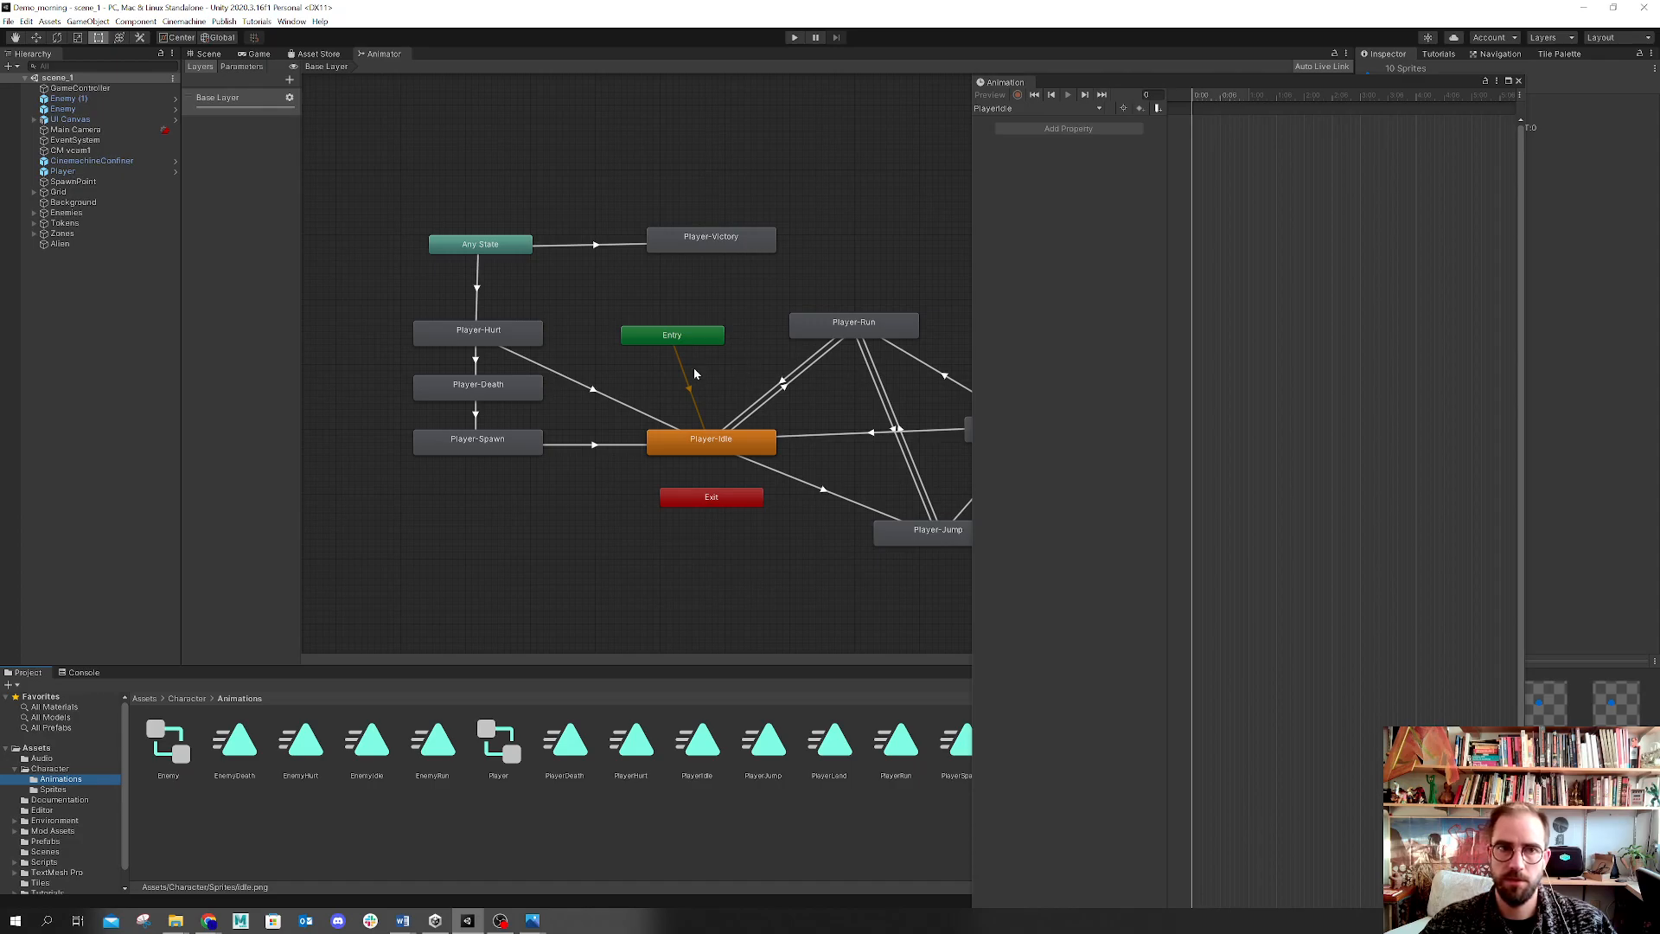
pyautogui.click(69, 172)
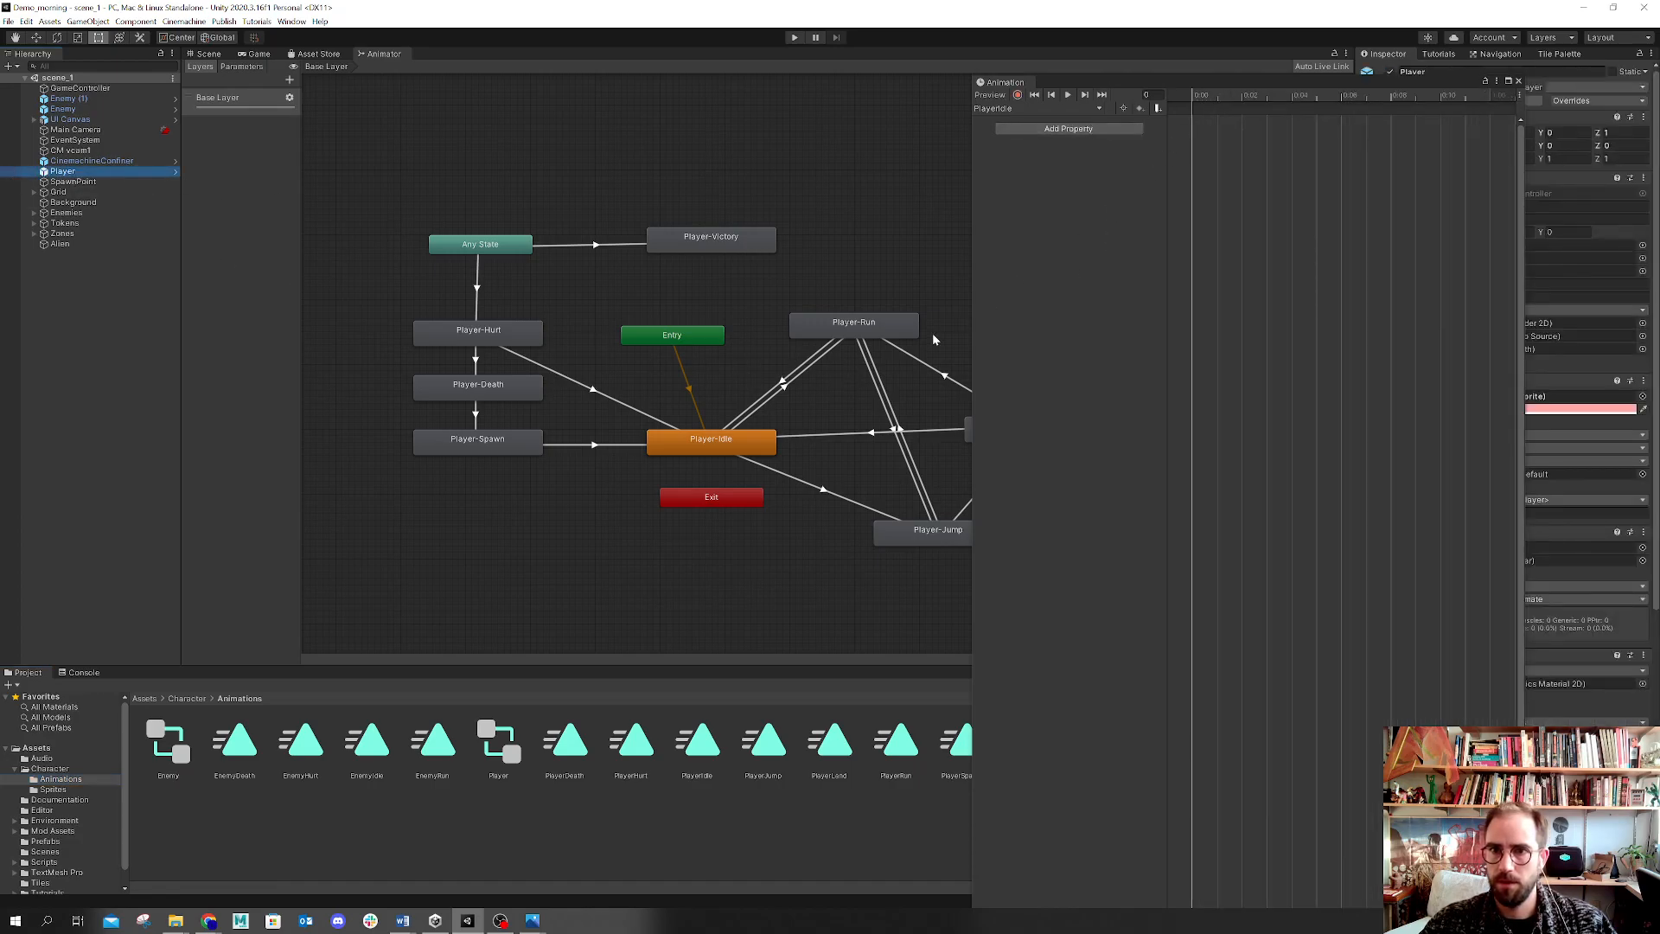
pyautogui.moveTo(970, 334); pyautogui.dragTo(866, 487)
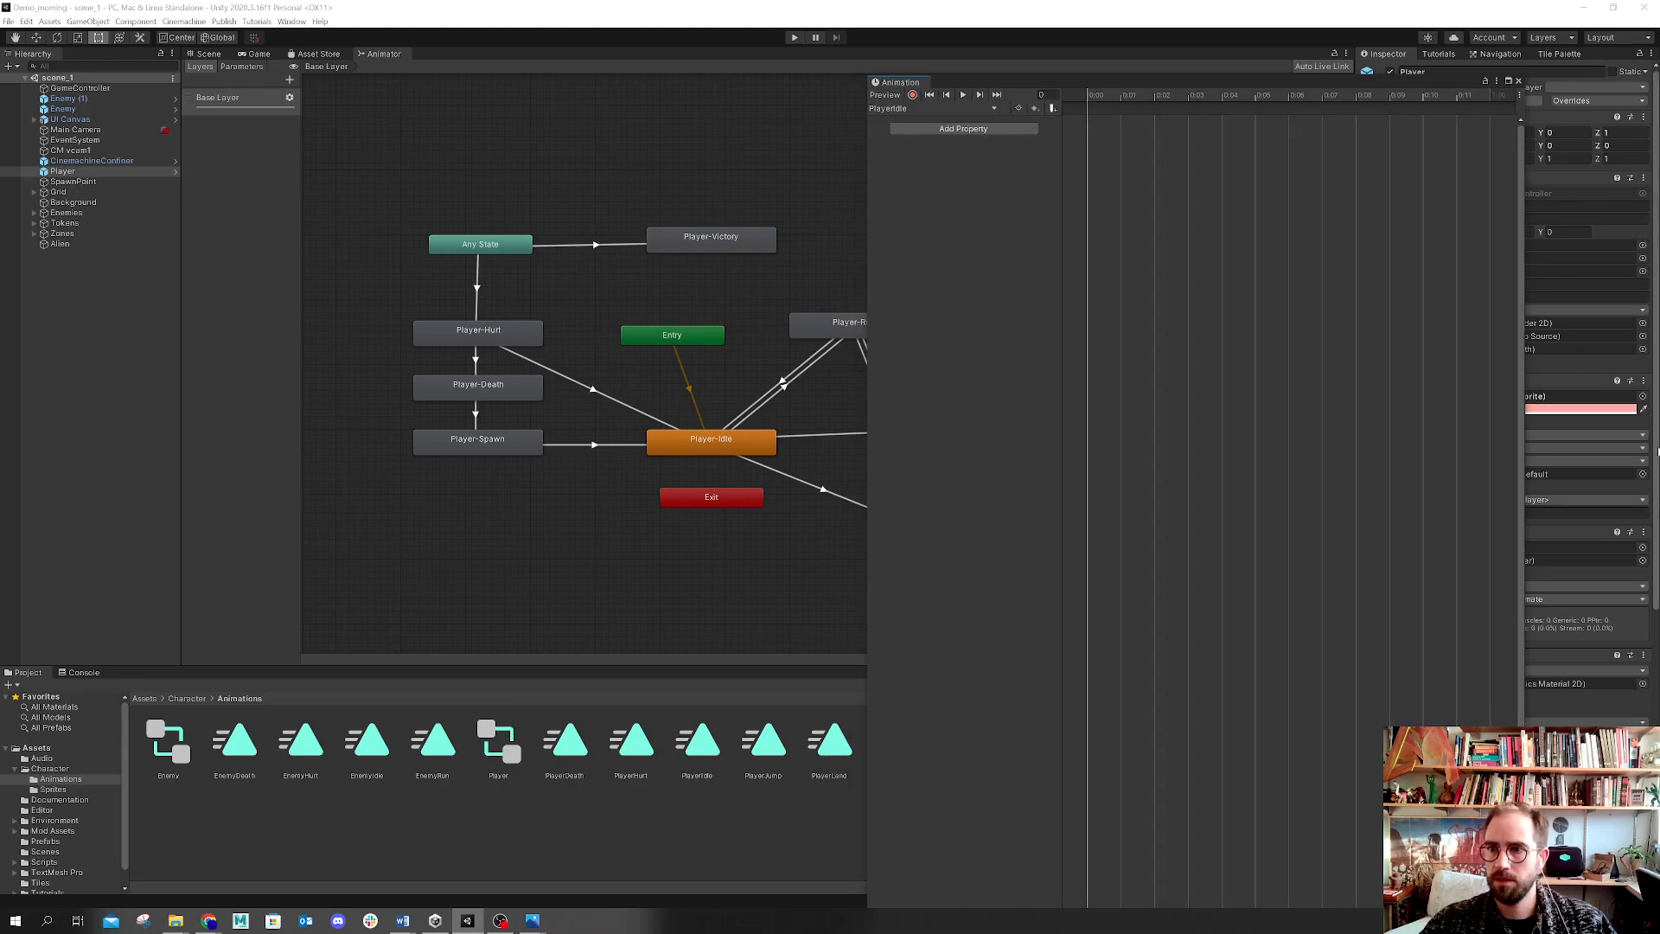
pyautogui.moveTo(1524, 461); pyautogui.dragTo(1655, 486)
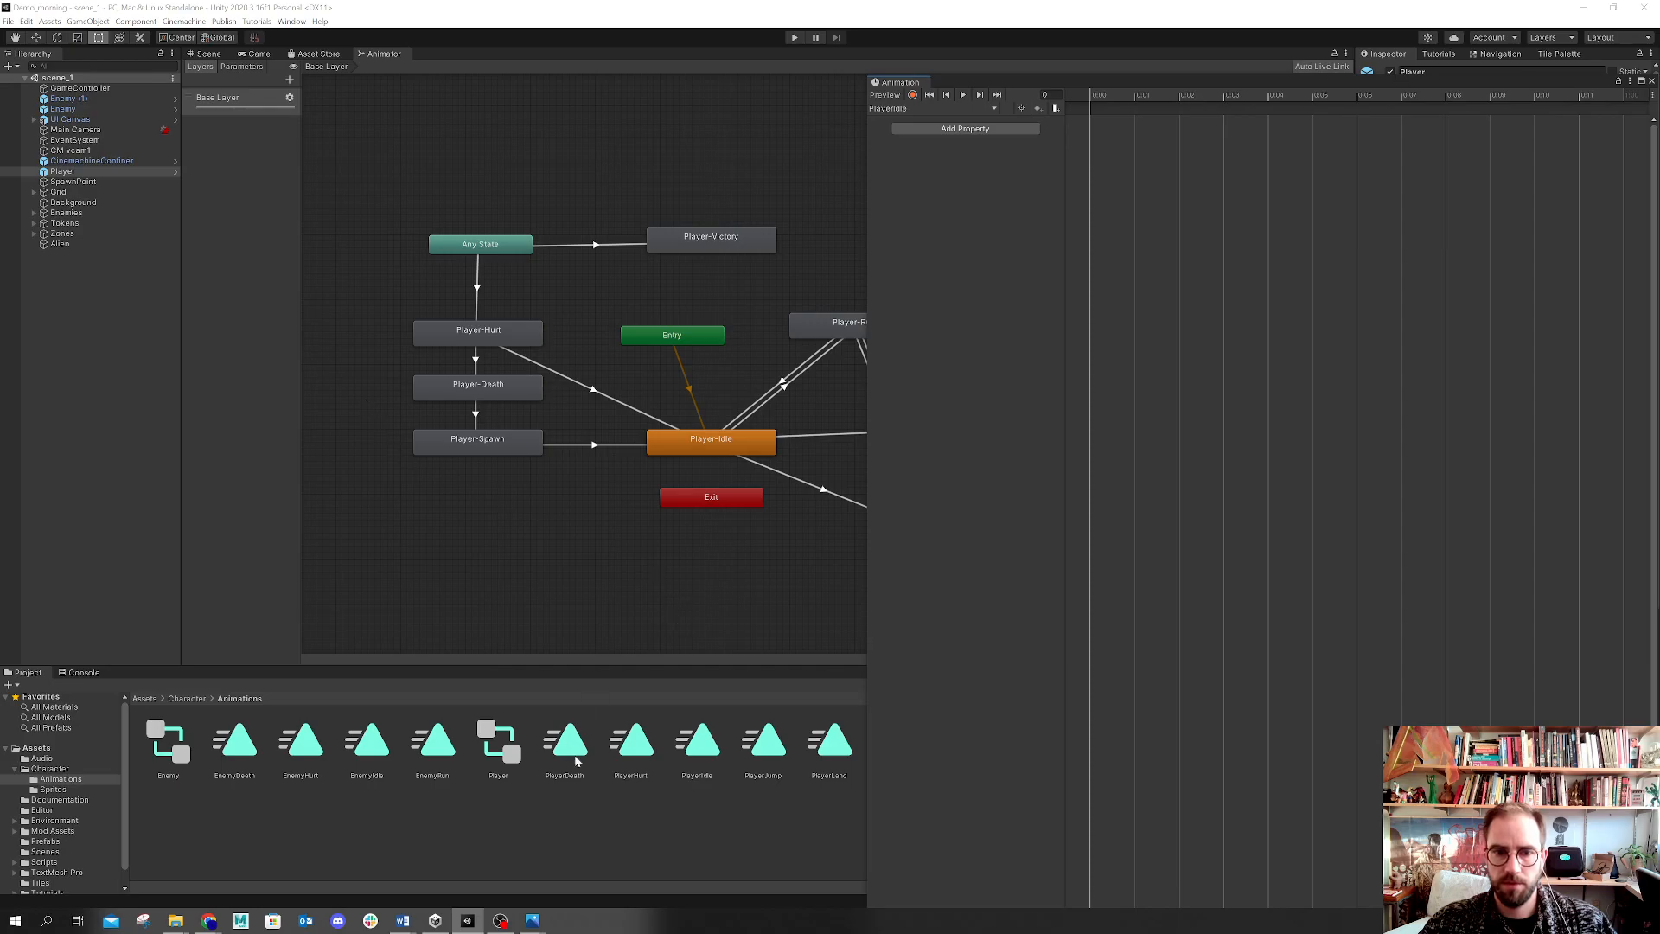
pyautogui.click(697, 748)
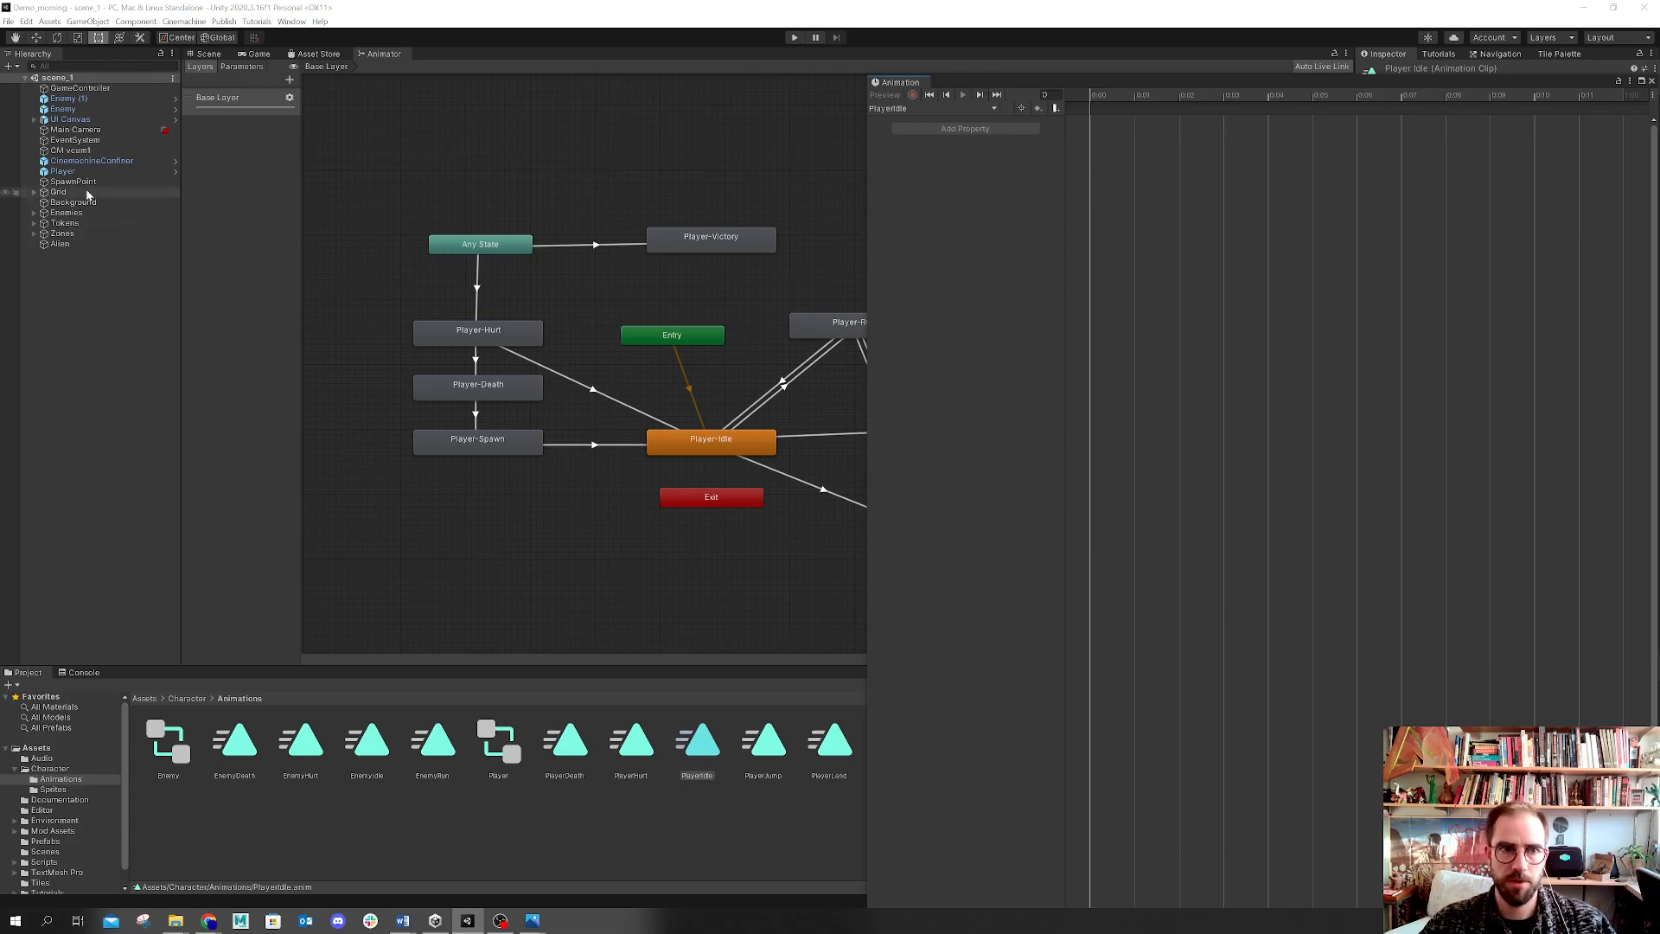
pyautogui.click(57, 172)
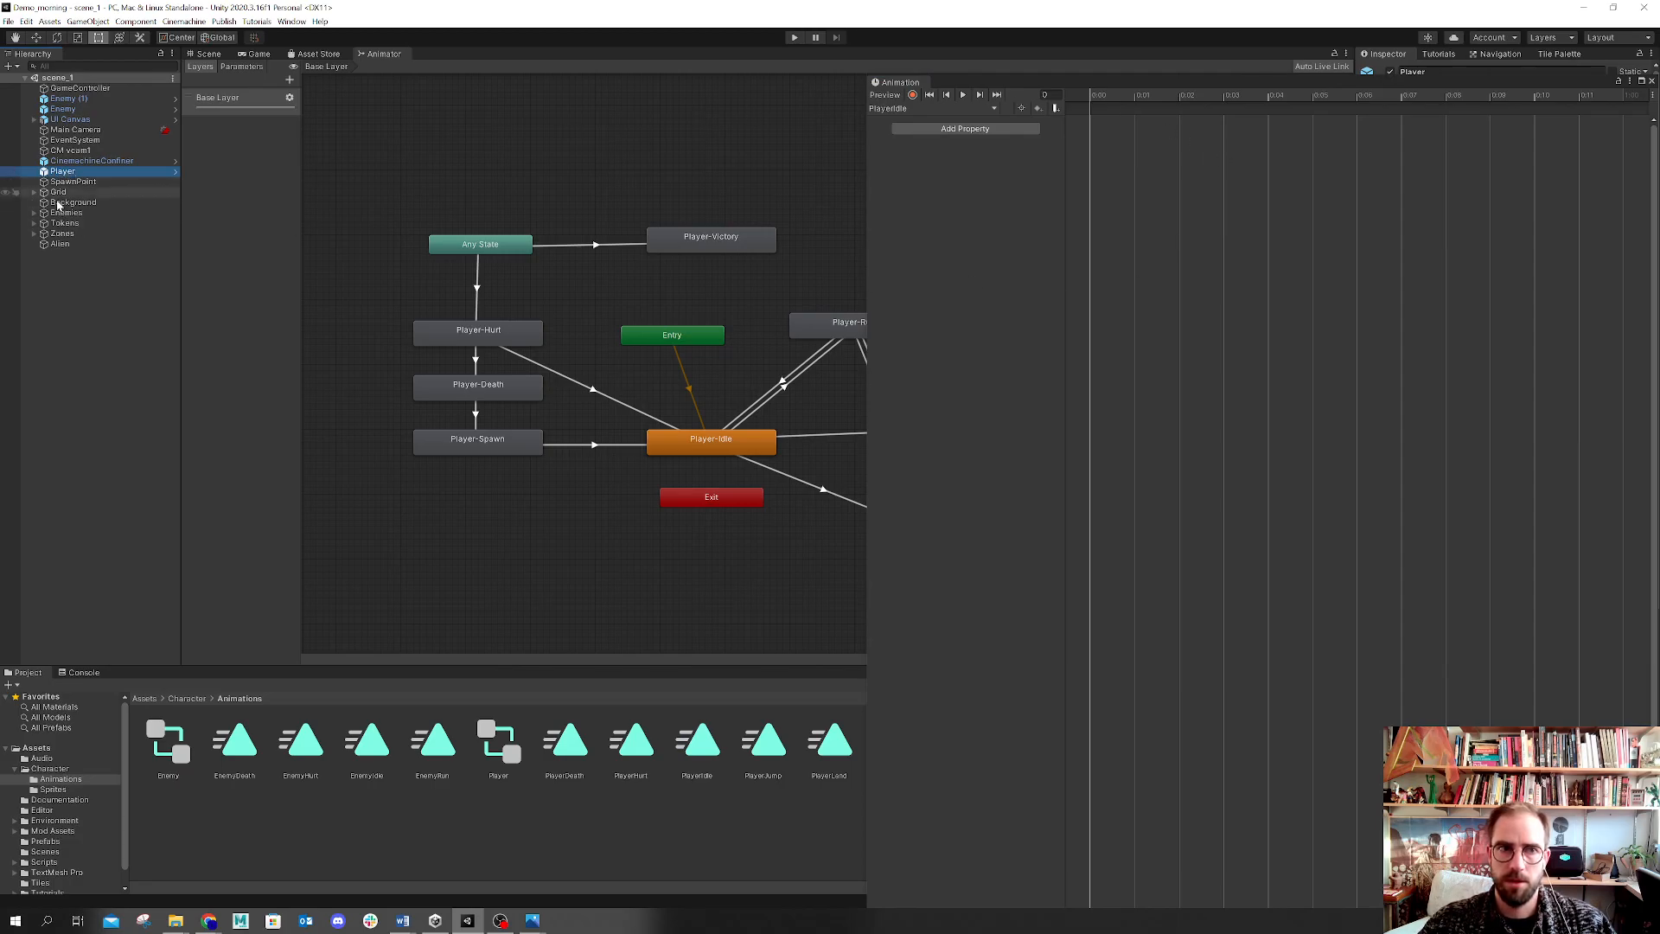
pyautogui.click(931, 109)
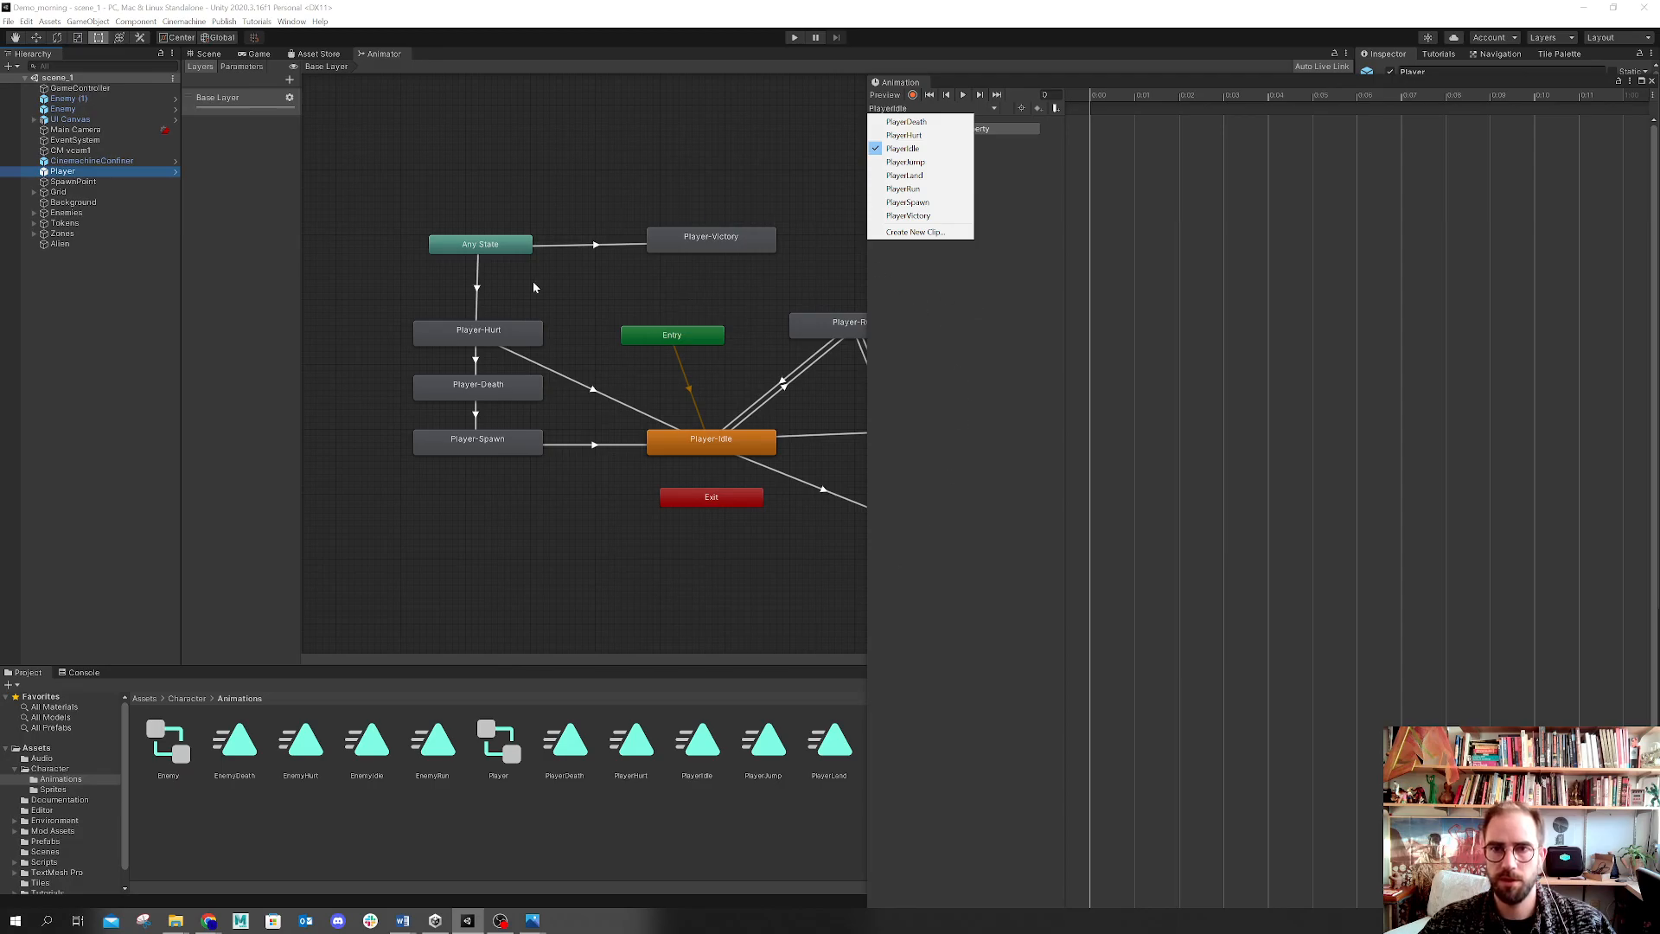
pyautogui.click(53, 790)
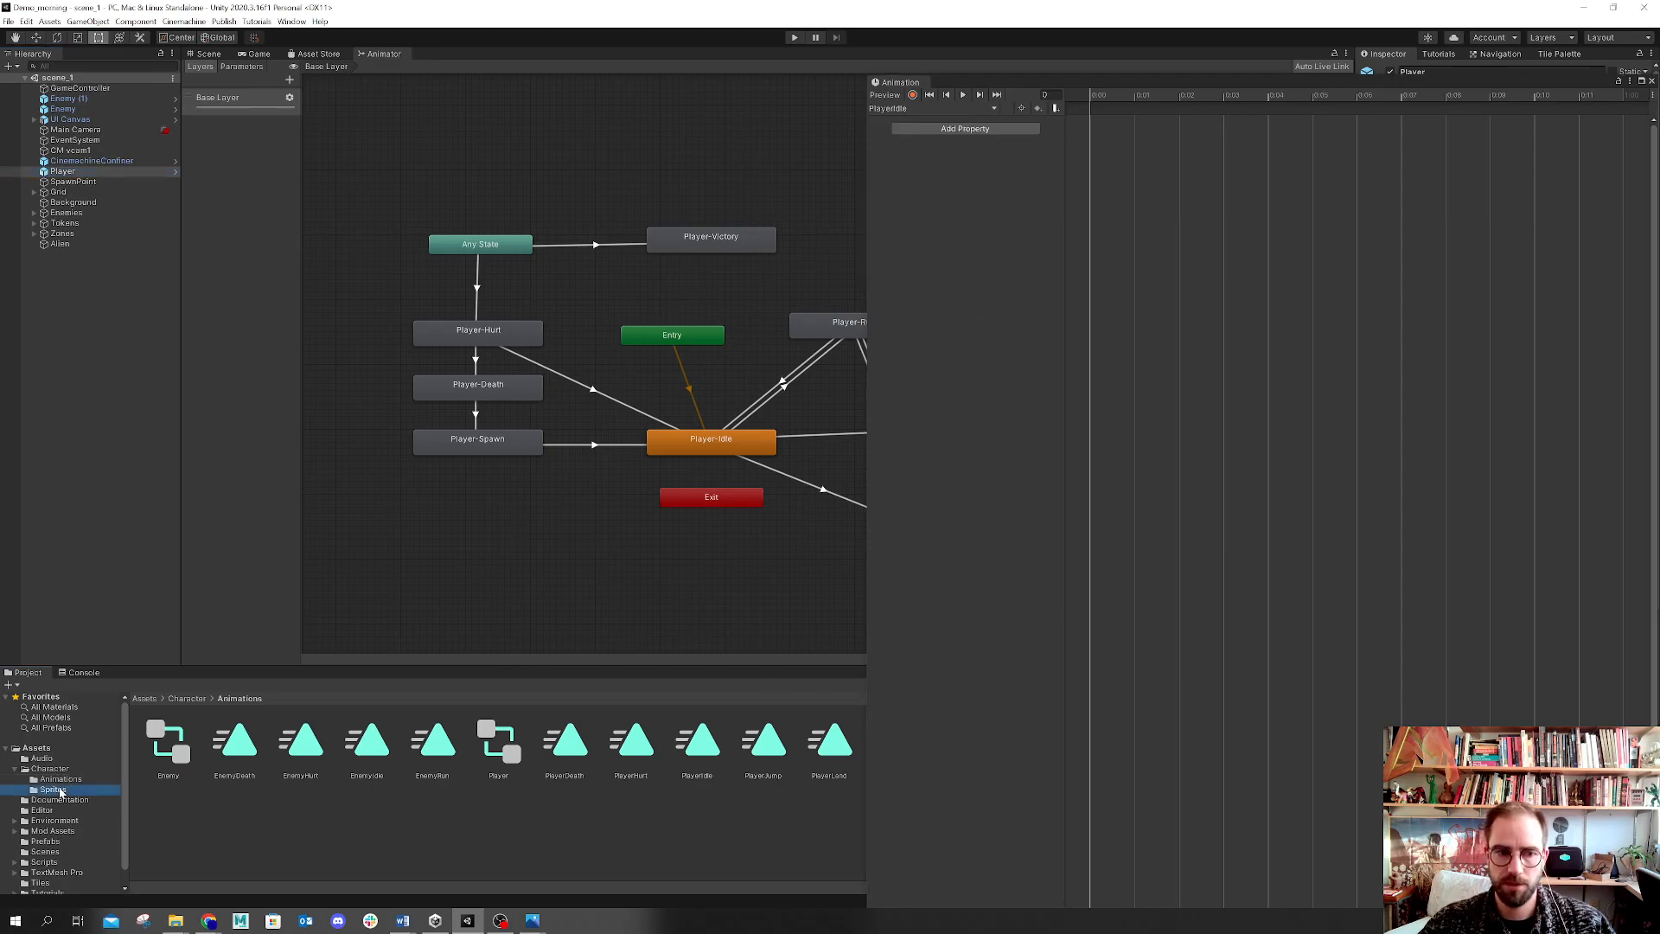
pyautogui.click(569, 739)
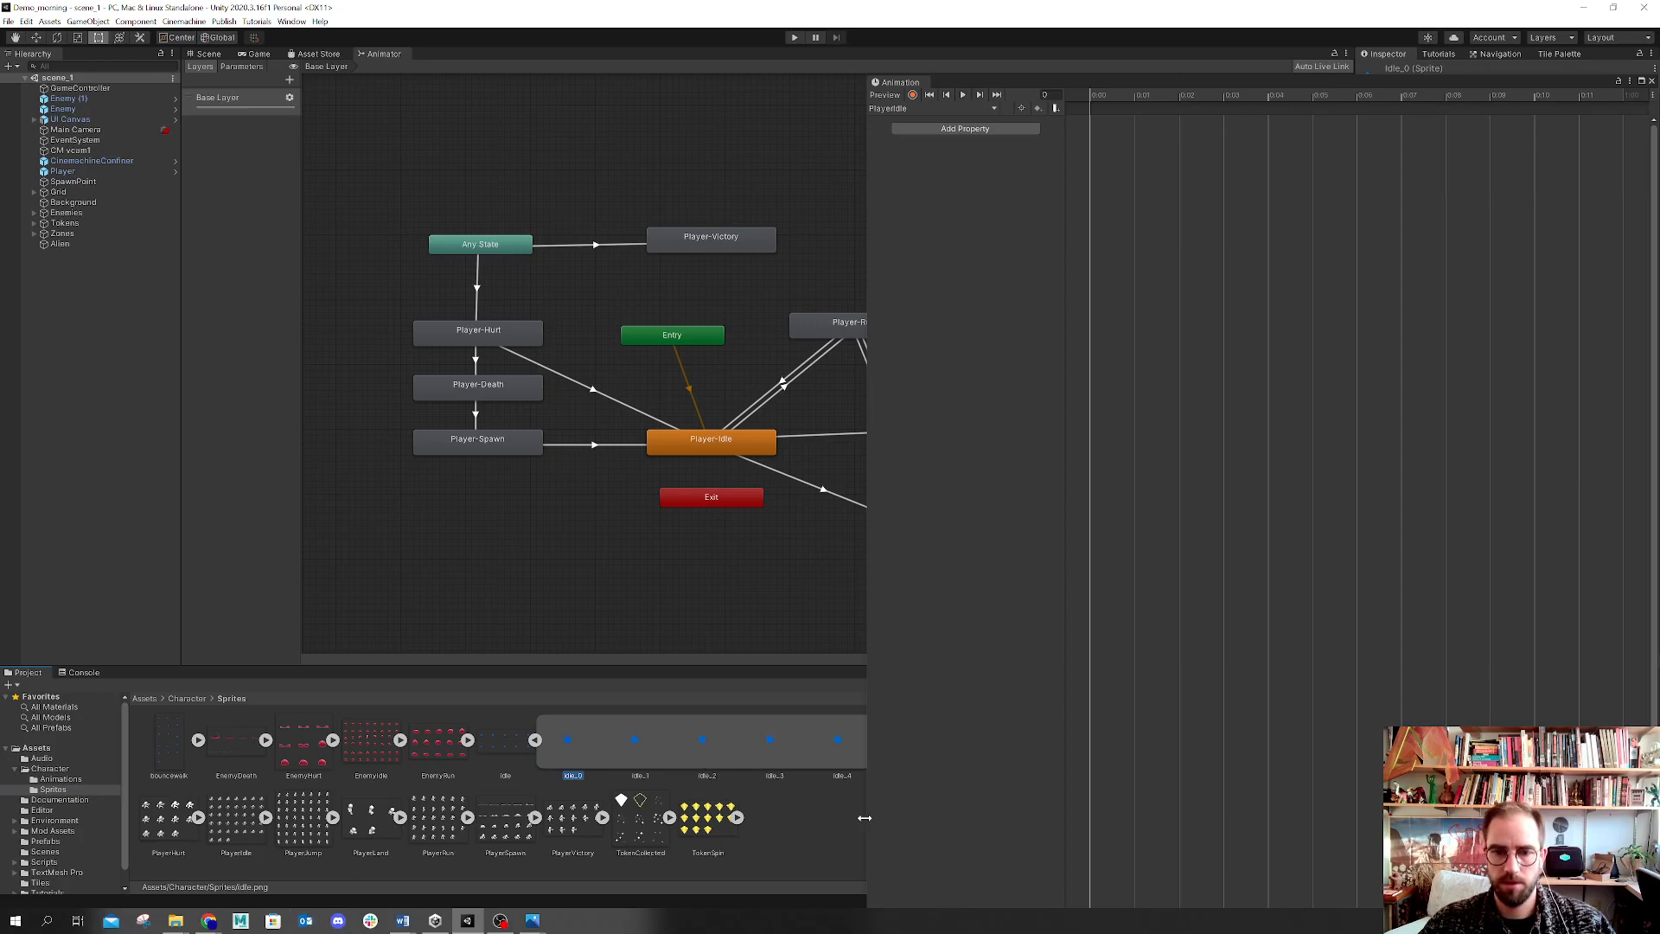
pyautogui.moveTo(868, 832); pyautogui.dragTo(1209, 869)
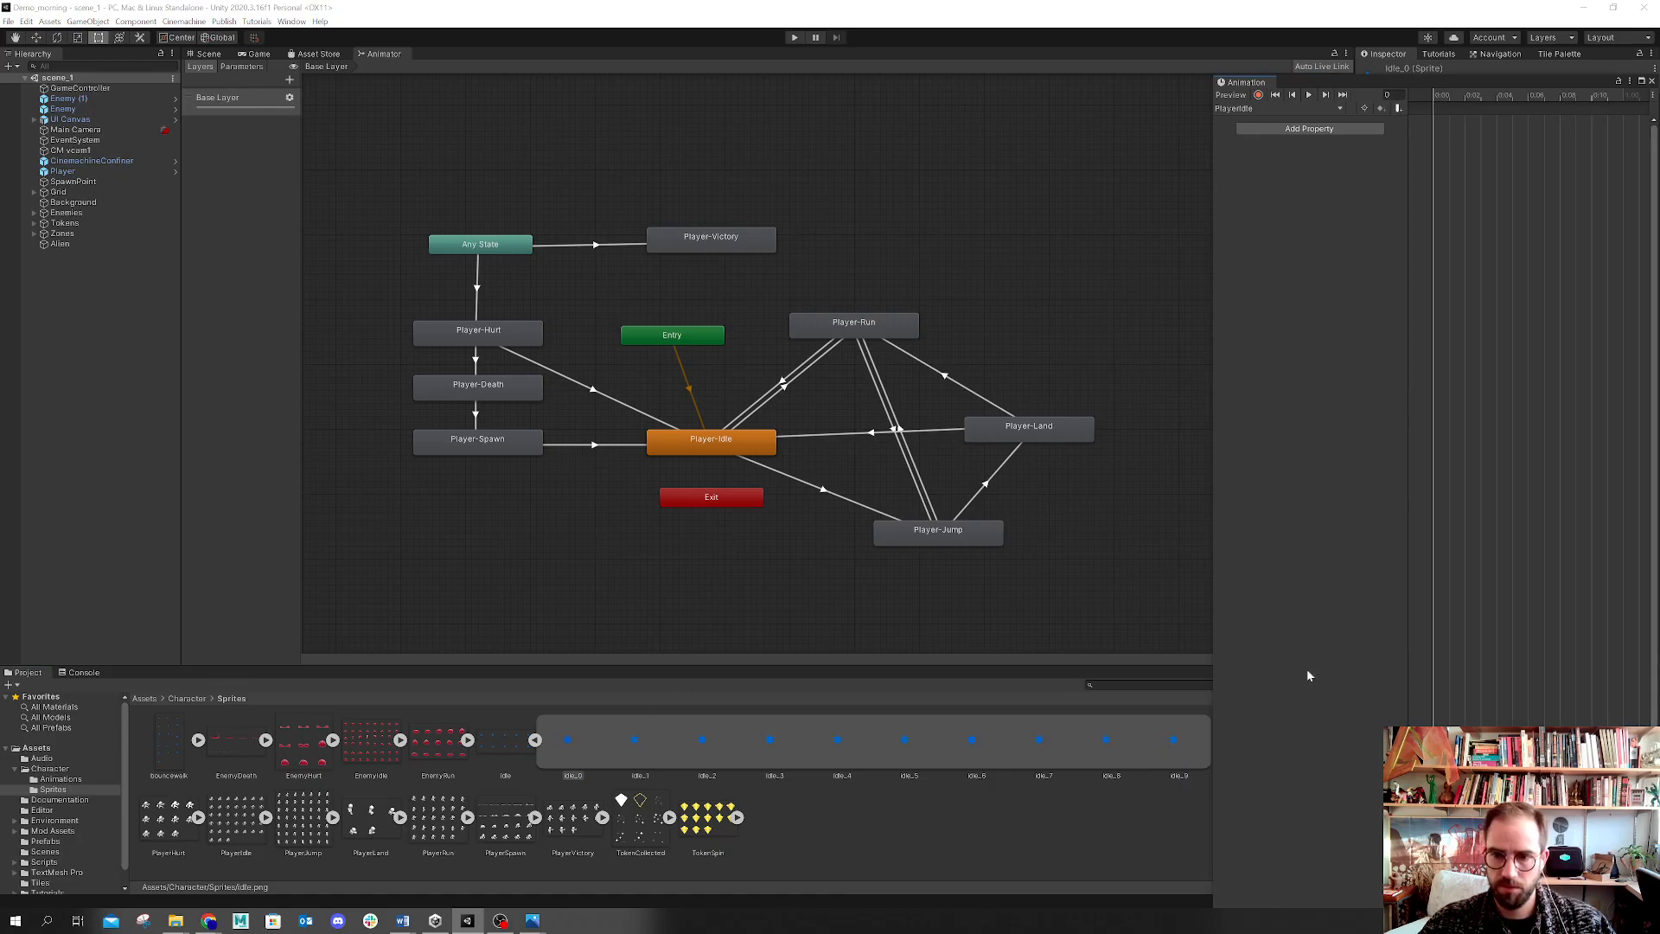
pyautogui.keyDown('shift'); pyautogui.click(1177, 748); pyautogui.keyUp('shift')
pyautogui.moveTo(571, 748); pyautogui.dragTo(904, 48)
pyautogui.moveTo(1134, 285); pyautogui.dragTo(1454, 337)
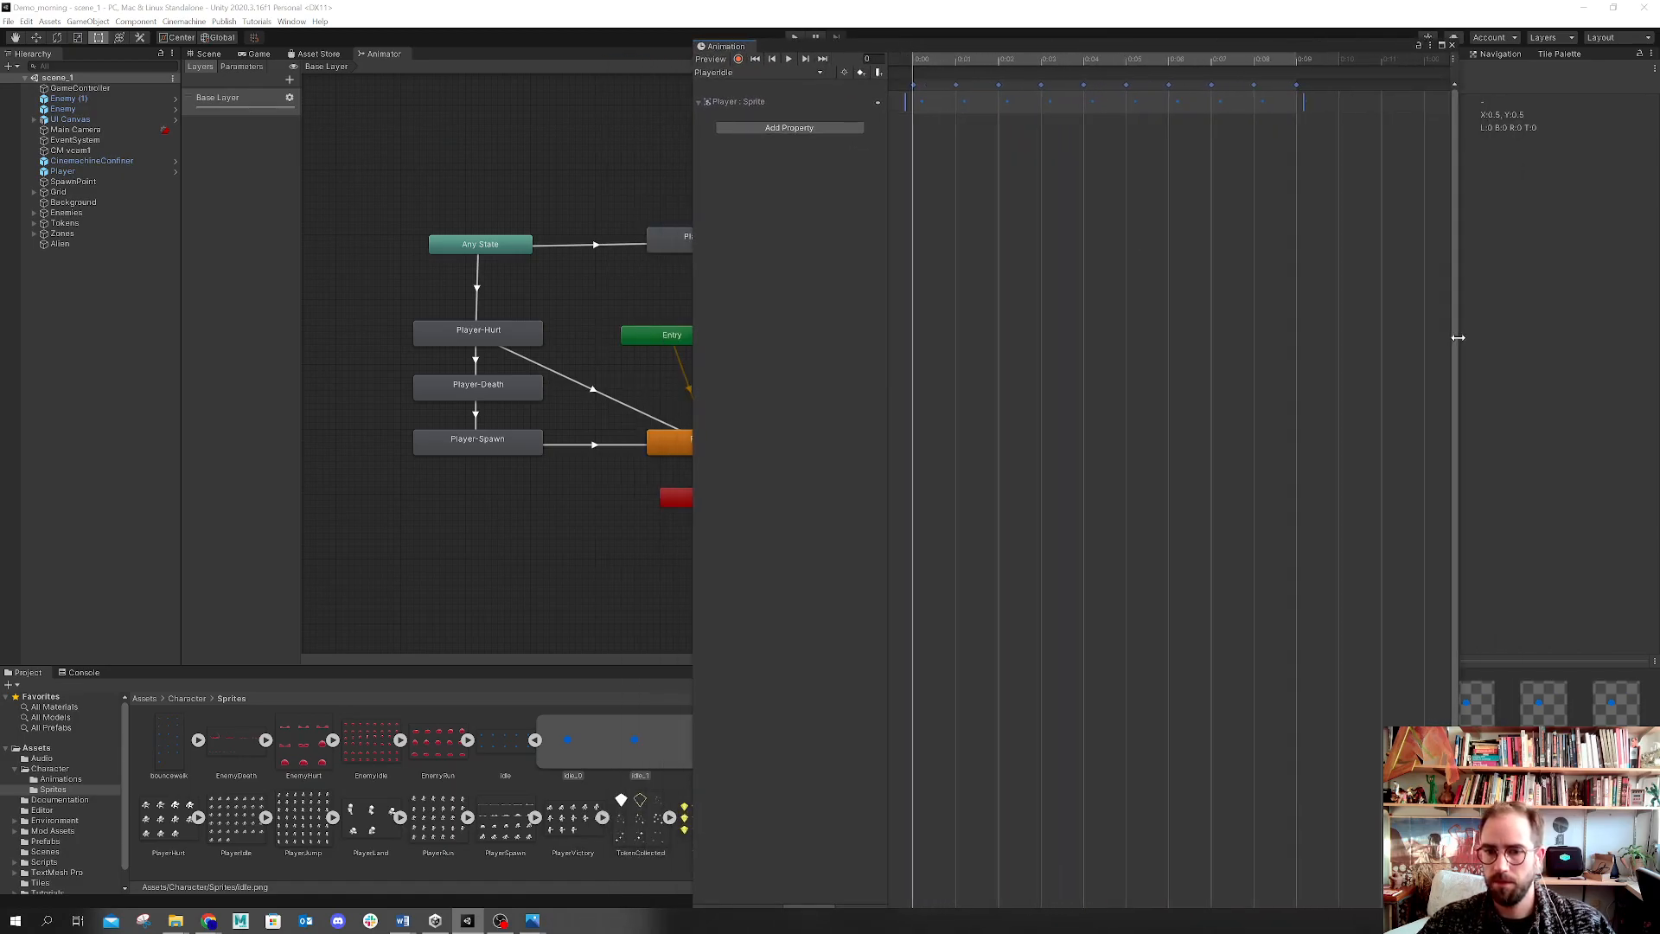
# Step: Save the scene, then start and stop Play mode to preview the game
pyautogui.moveTo(1073, 42); pyautogui.dragTo(869, 100)
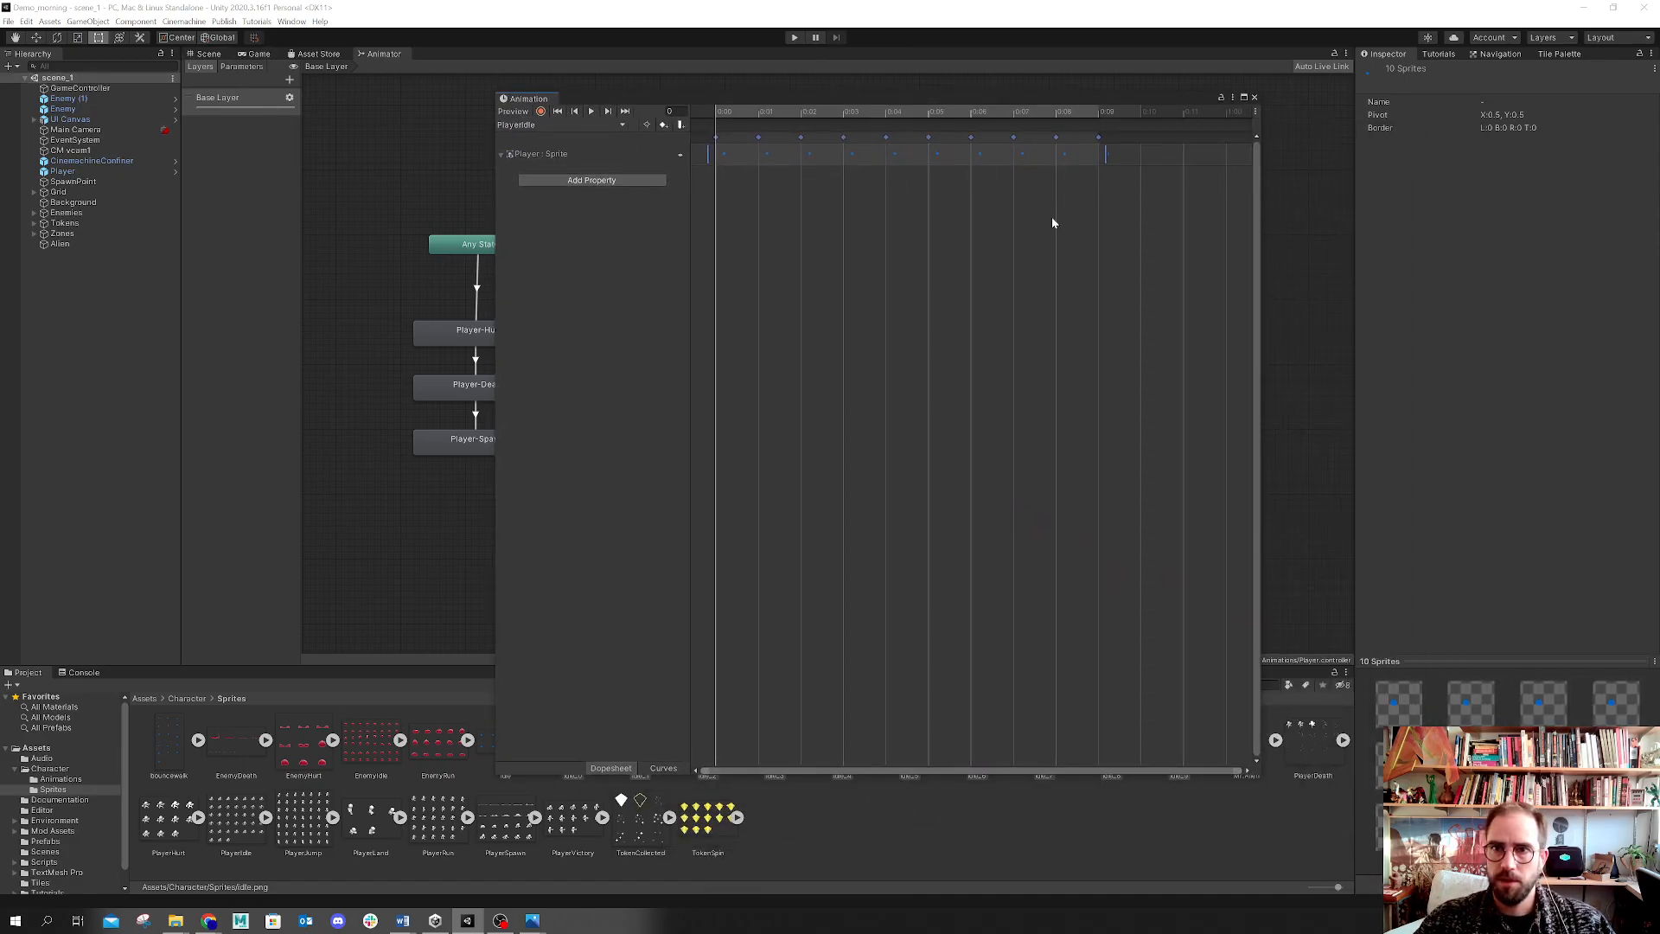
pyautogui.scroll(-3, 1053, 223)
pyautogui.click(10, 24)
pyautogui.click(27, 76)
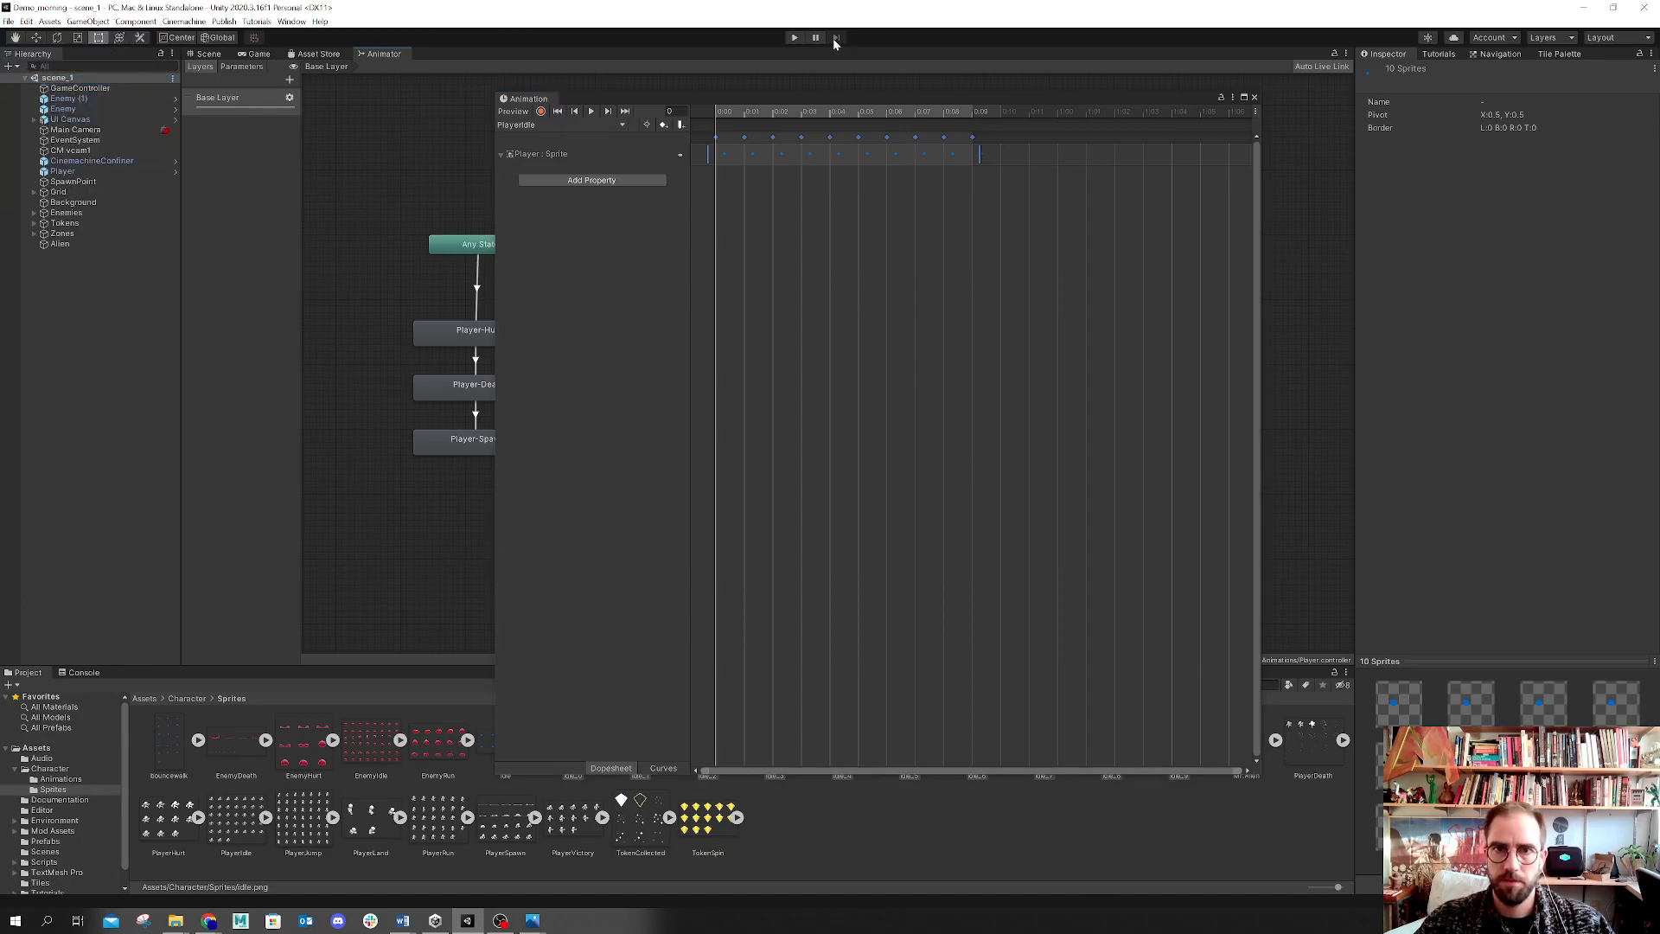
pyautogui.click(793, 39)
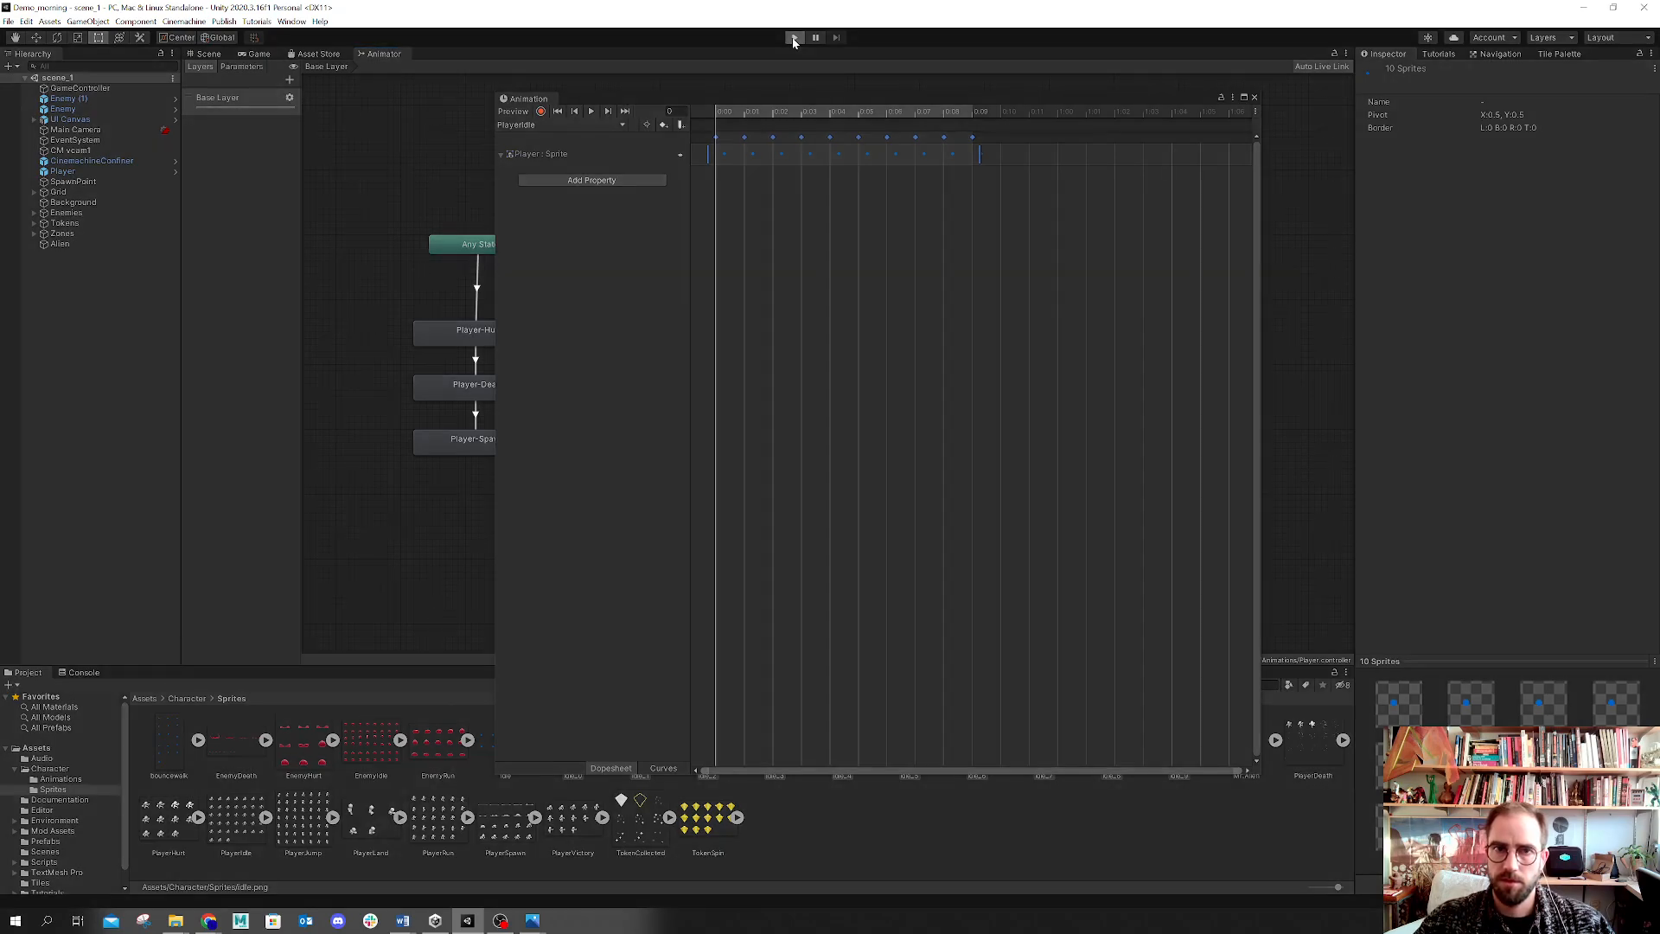
pyautogui.click(794, 38)
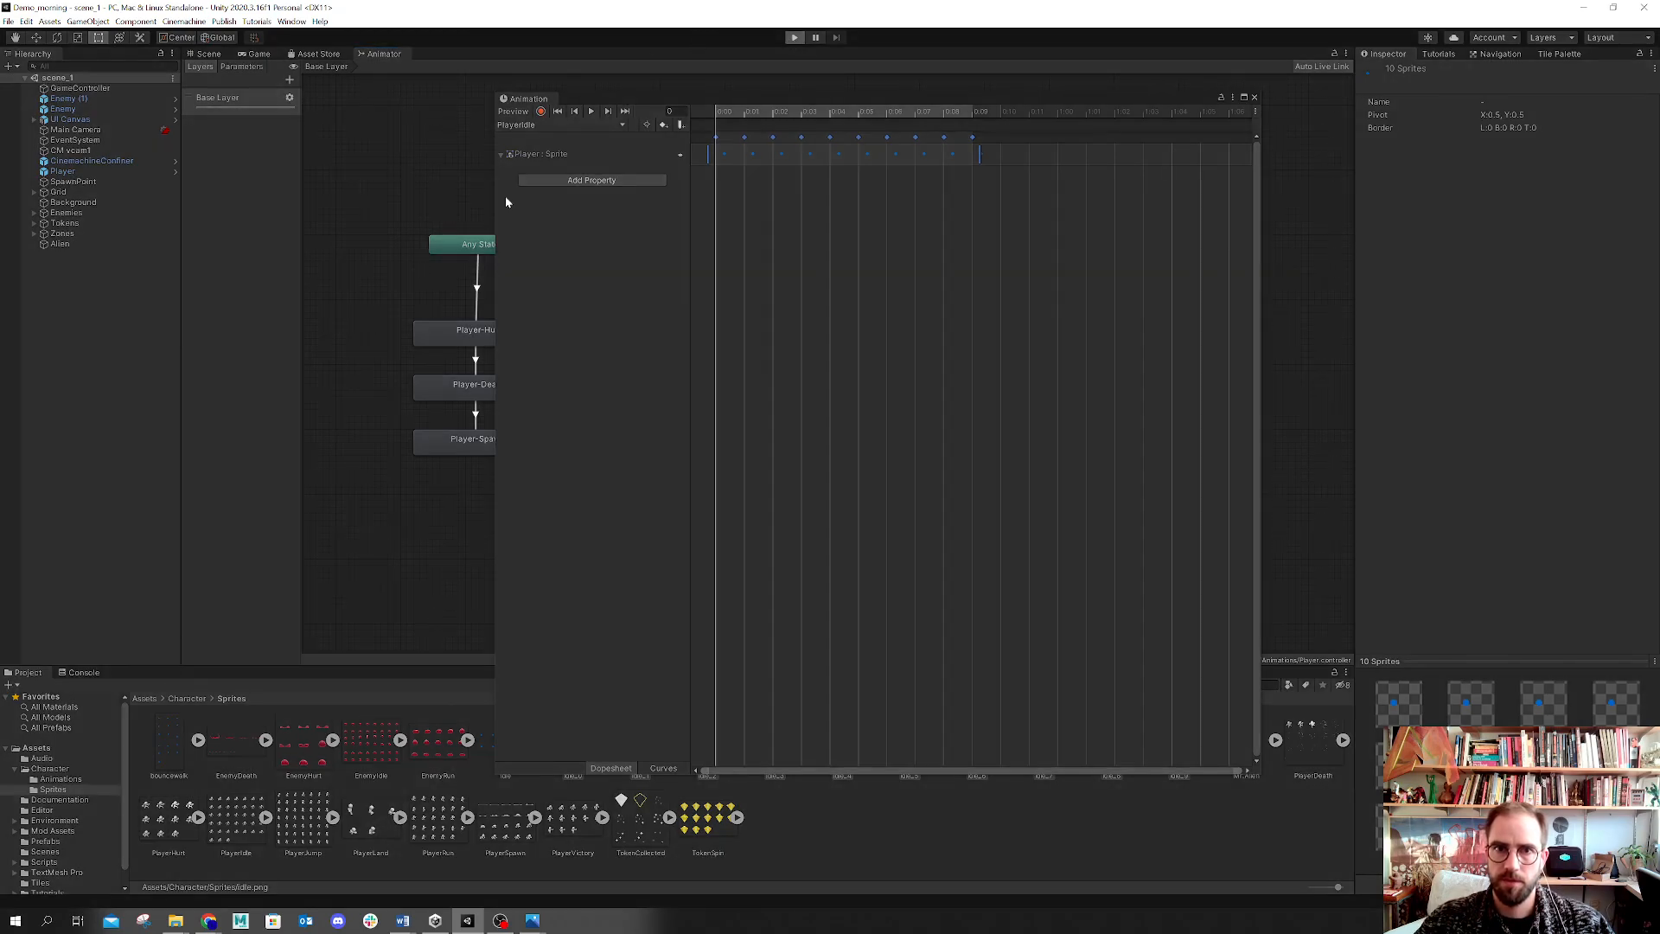
pyautogui.moveTo(1086, 95); pyautogui.dragTo(1480, 709)
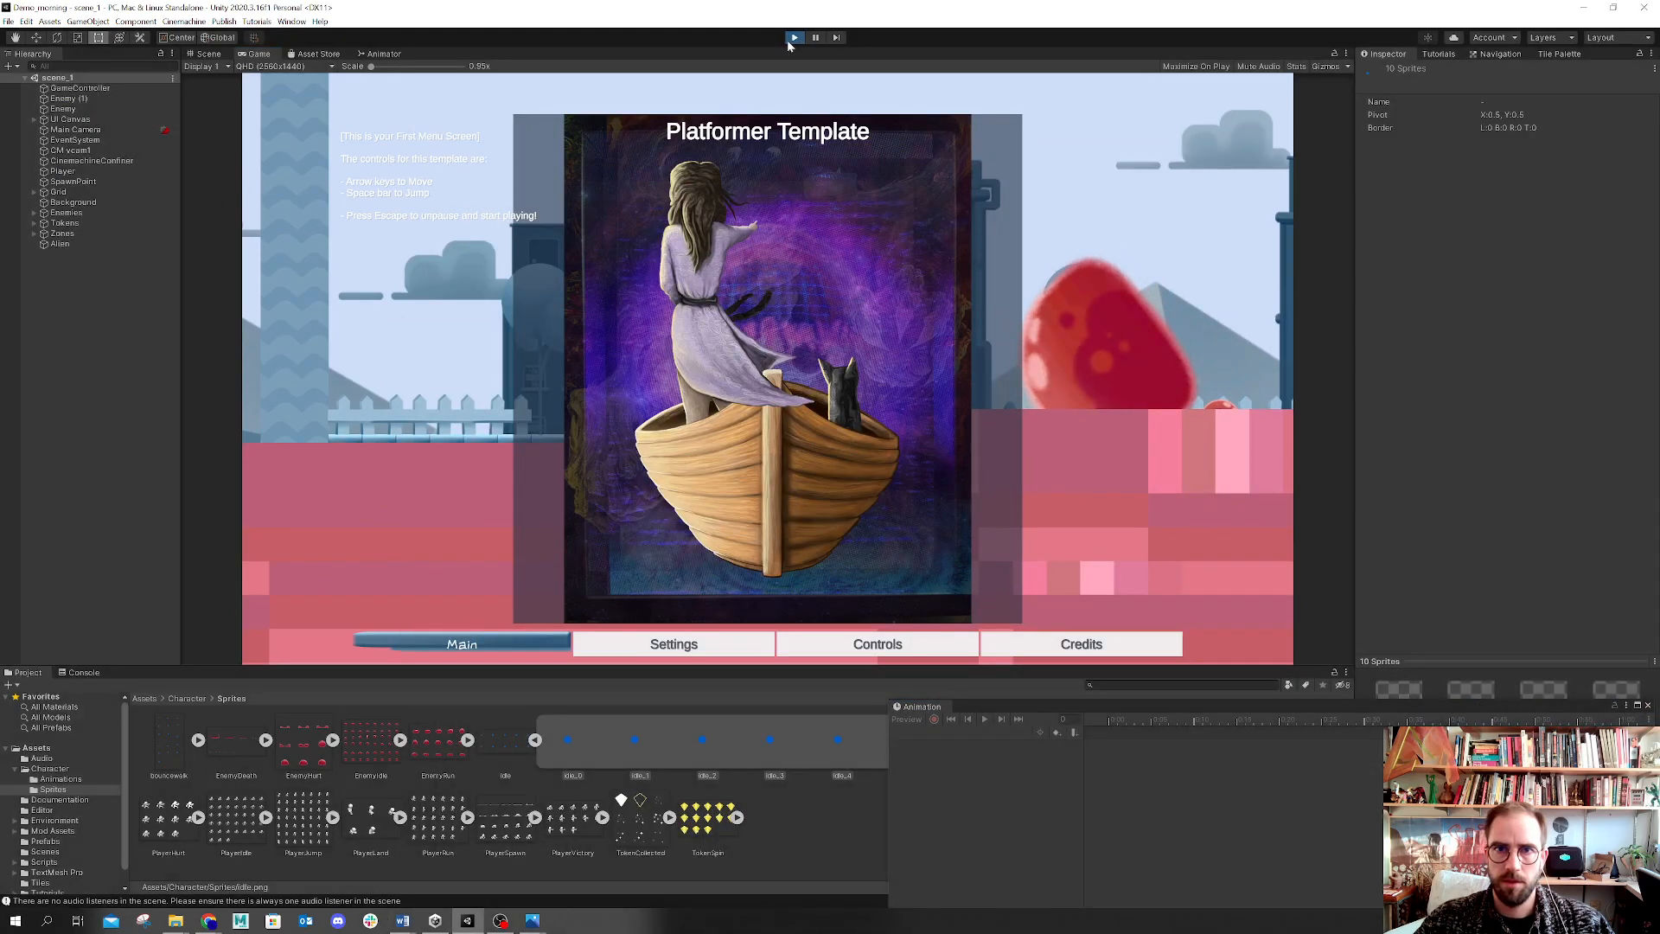
pyautogui.click(792, 39)
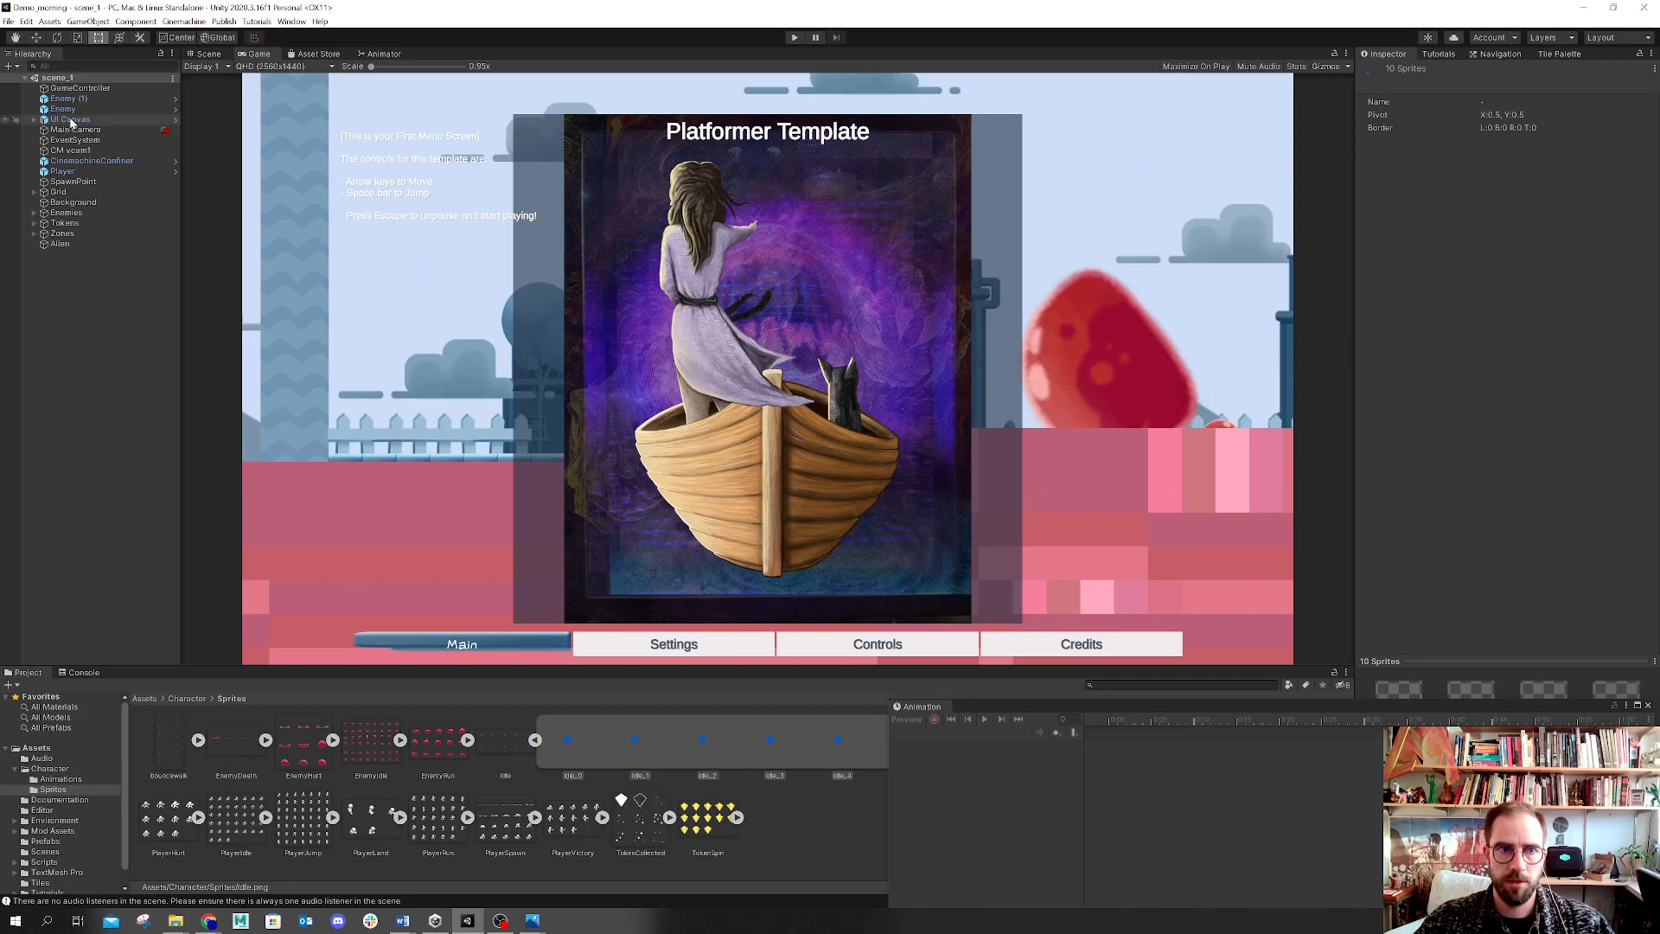
# Step: Deactivate the UI Canvas and set the Player's Sprite Renderer sprite to the idle_0 frame
pyautogui.click(72, 120)
pyautogui.click(1390, 72)
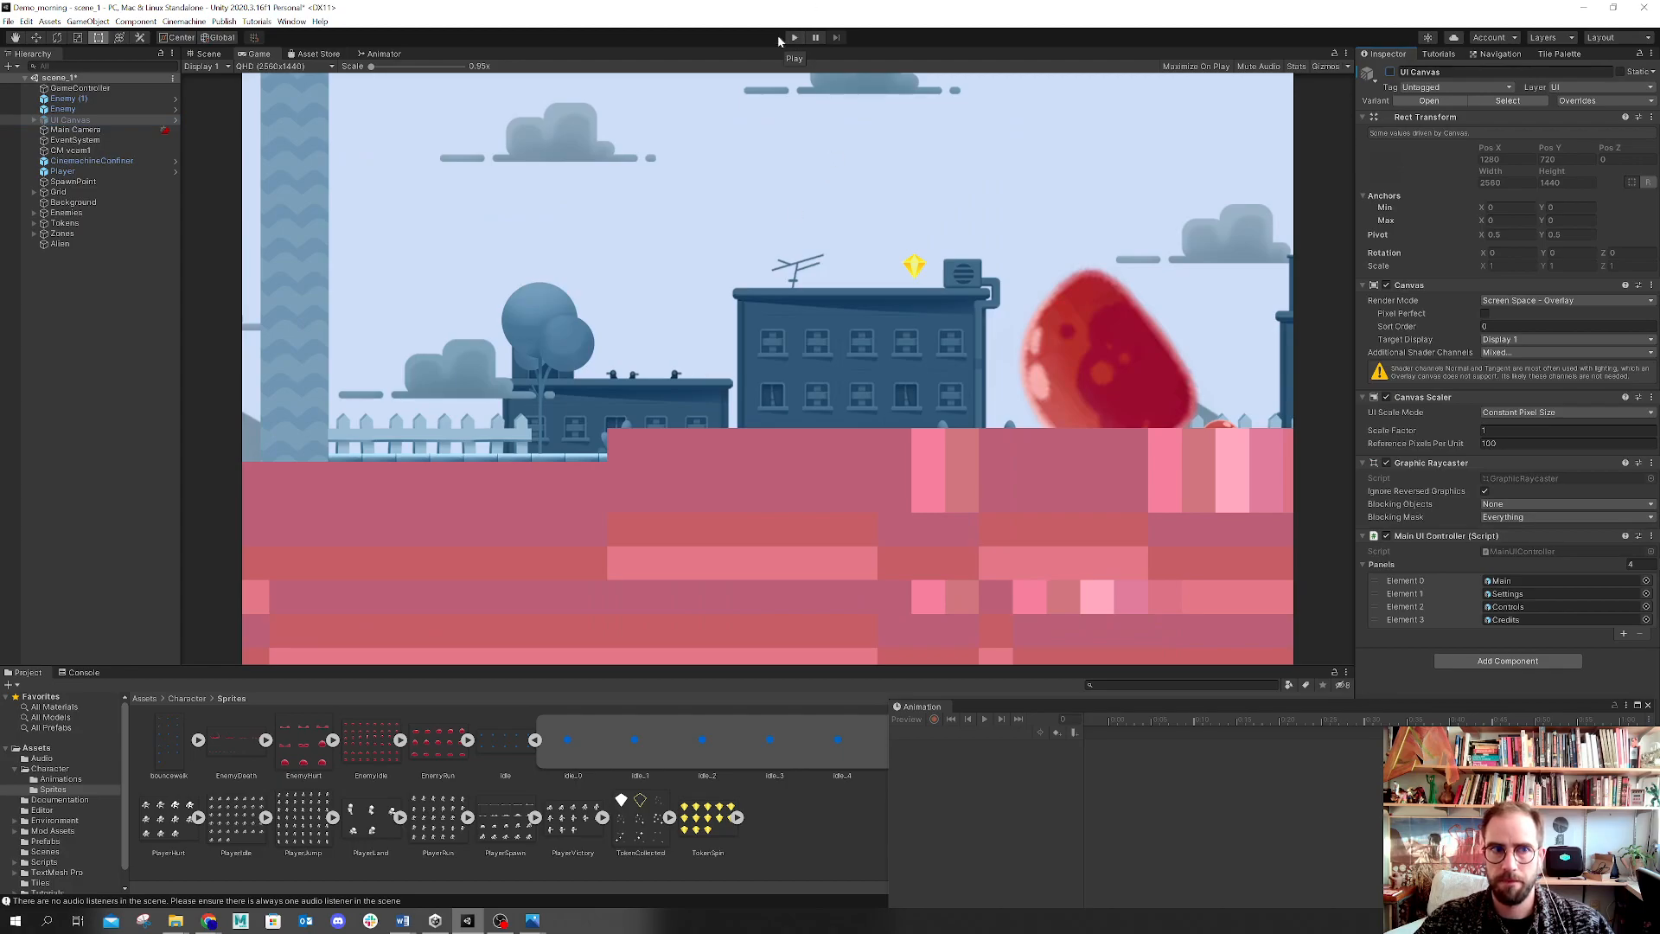
pyautogui.click(105, 172)
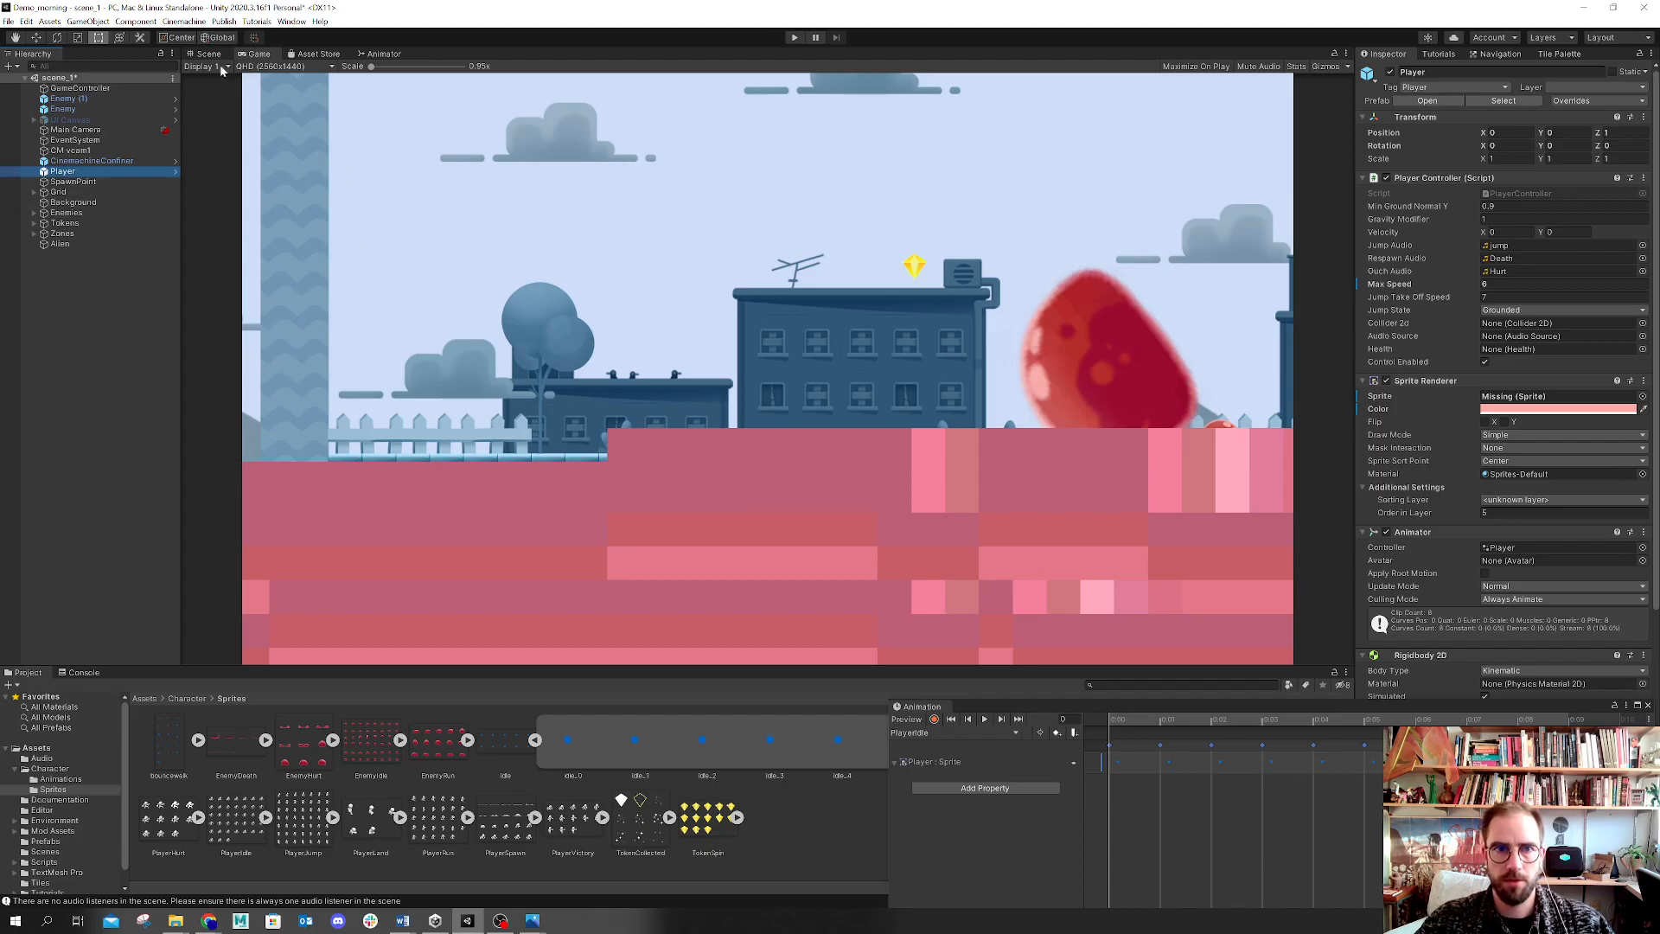
pyautogui.click(195, 55)
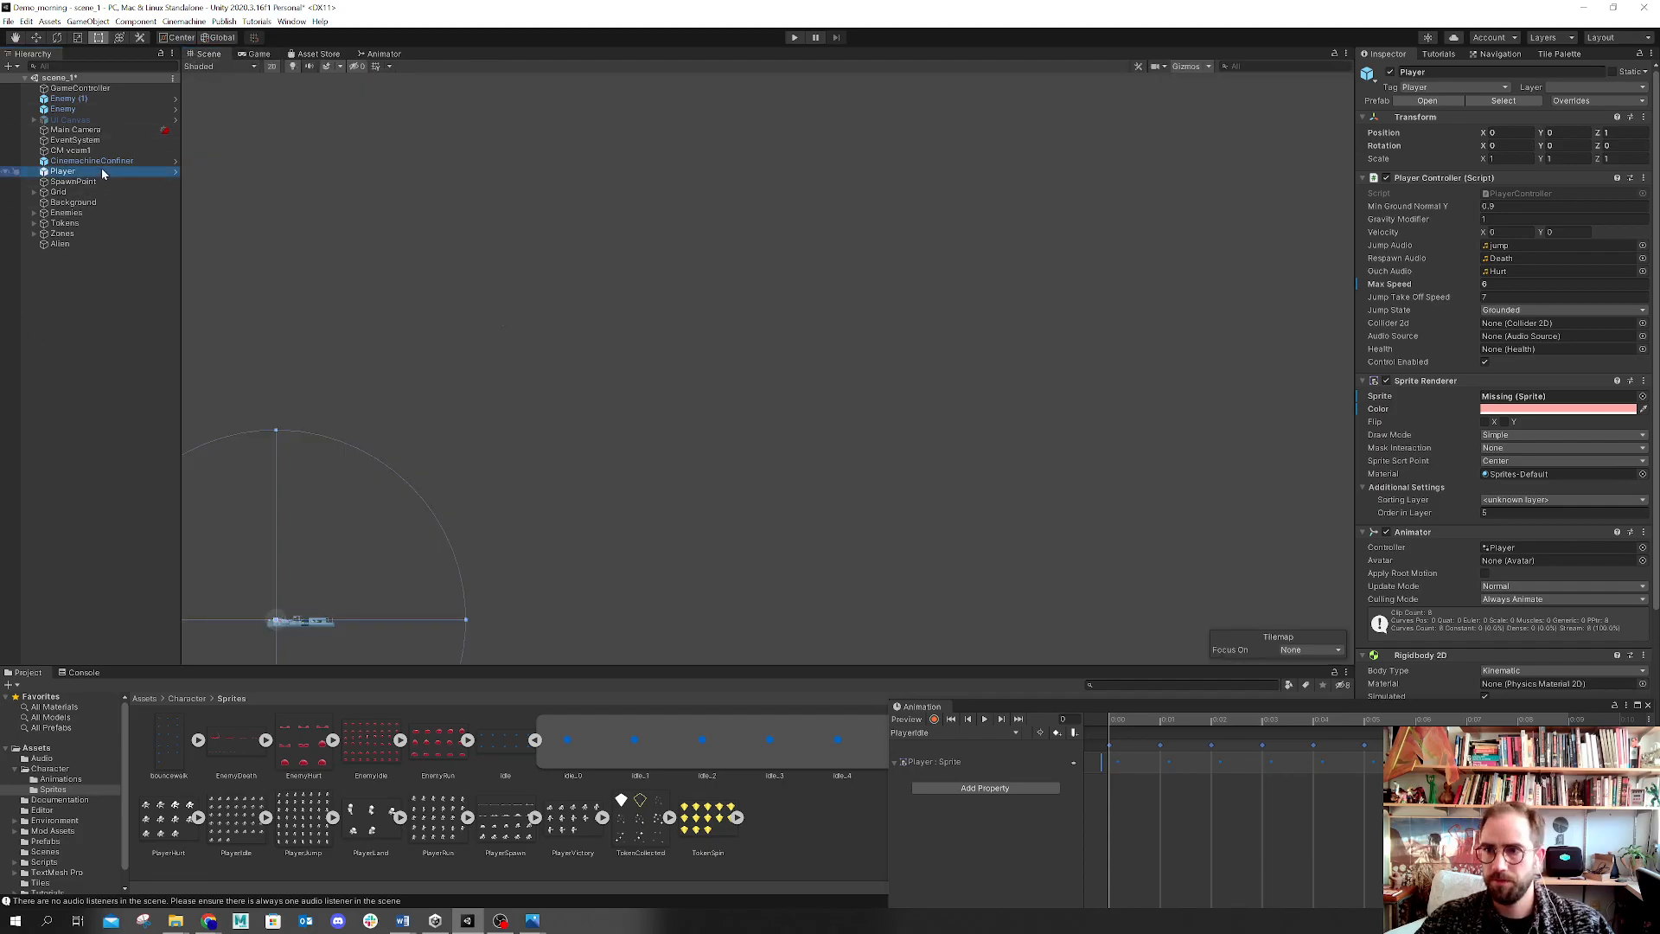
pyautogui.click(536, 741)
pyautogui.moveTo(501, 742); pyautogui.dragTo(1565, 395)
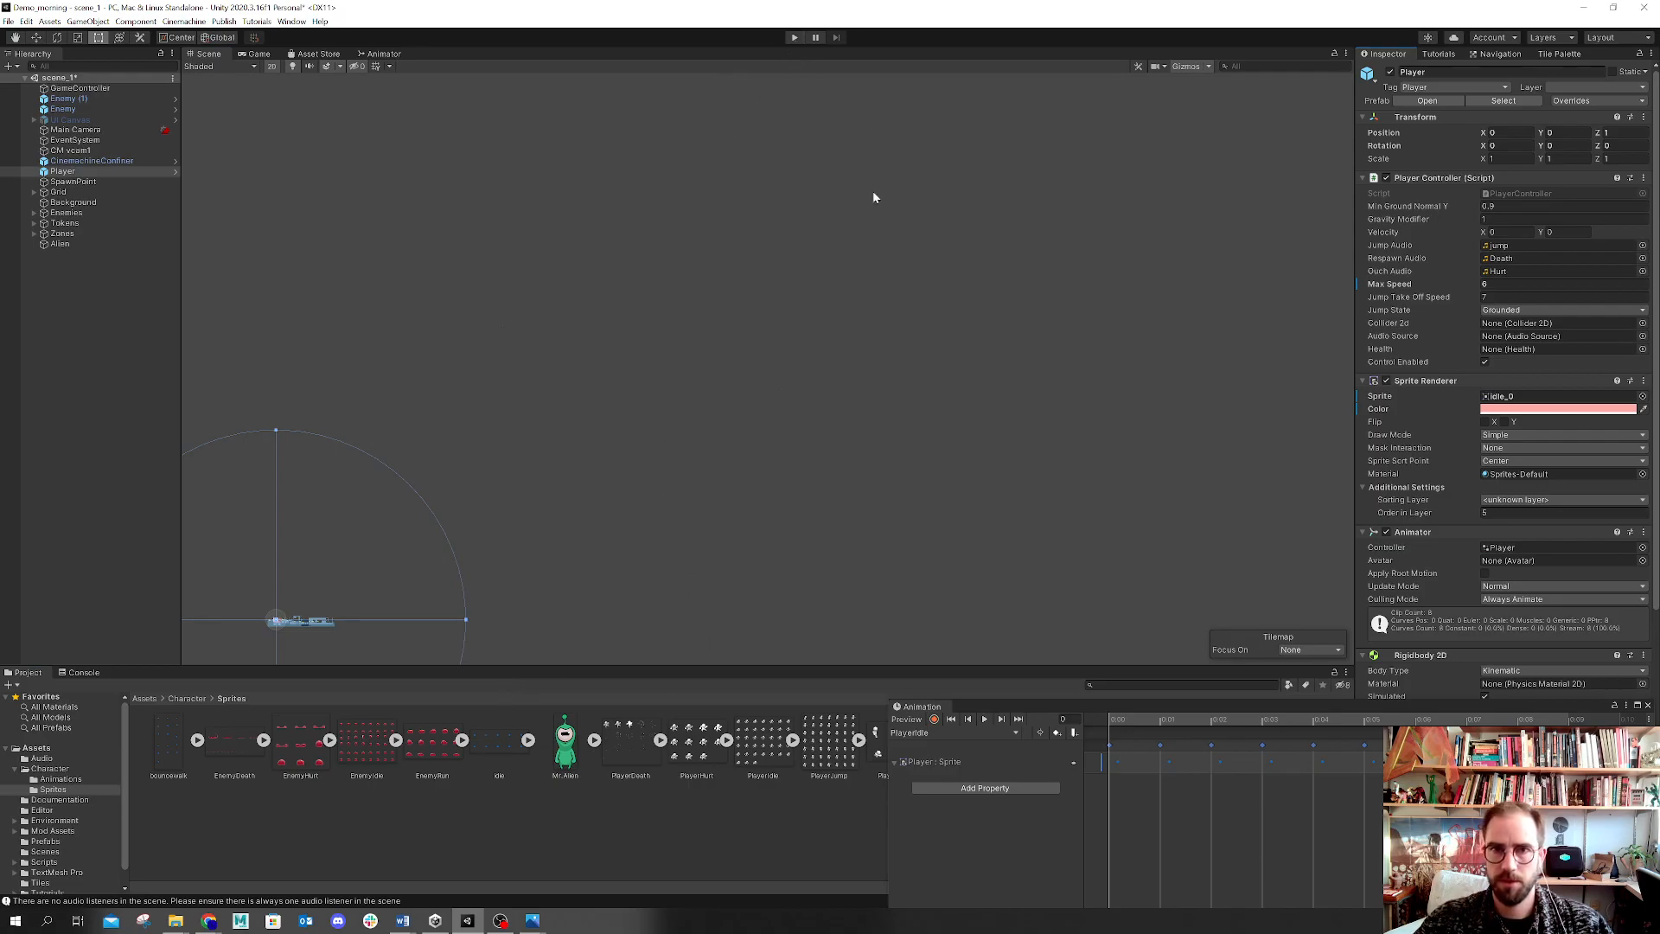
# Step: Enter Play mode and walk the player left and right to test its animations
pyautogui.click(795, 39)
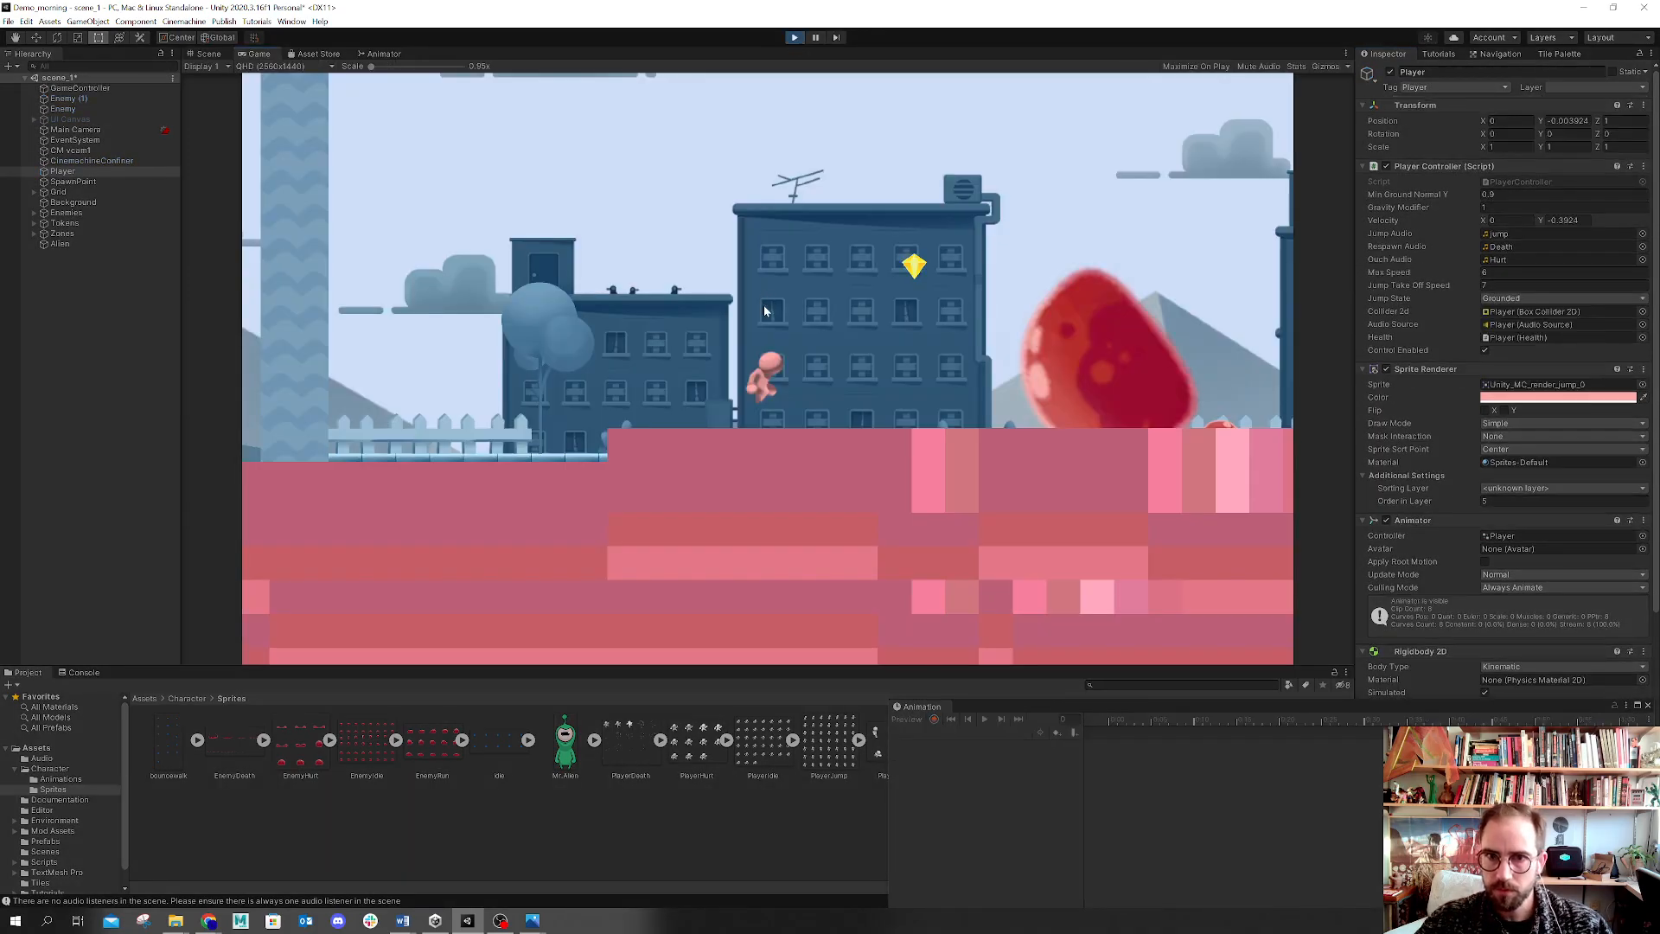
pyautogui.press('Left')
pyautogui.press('Right')
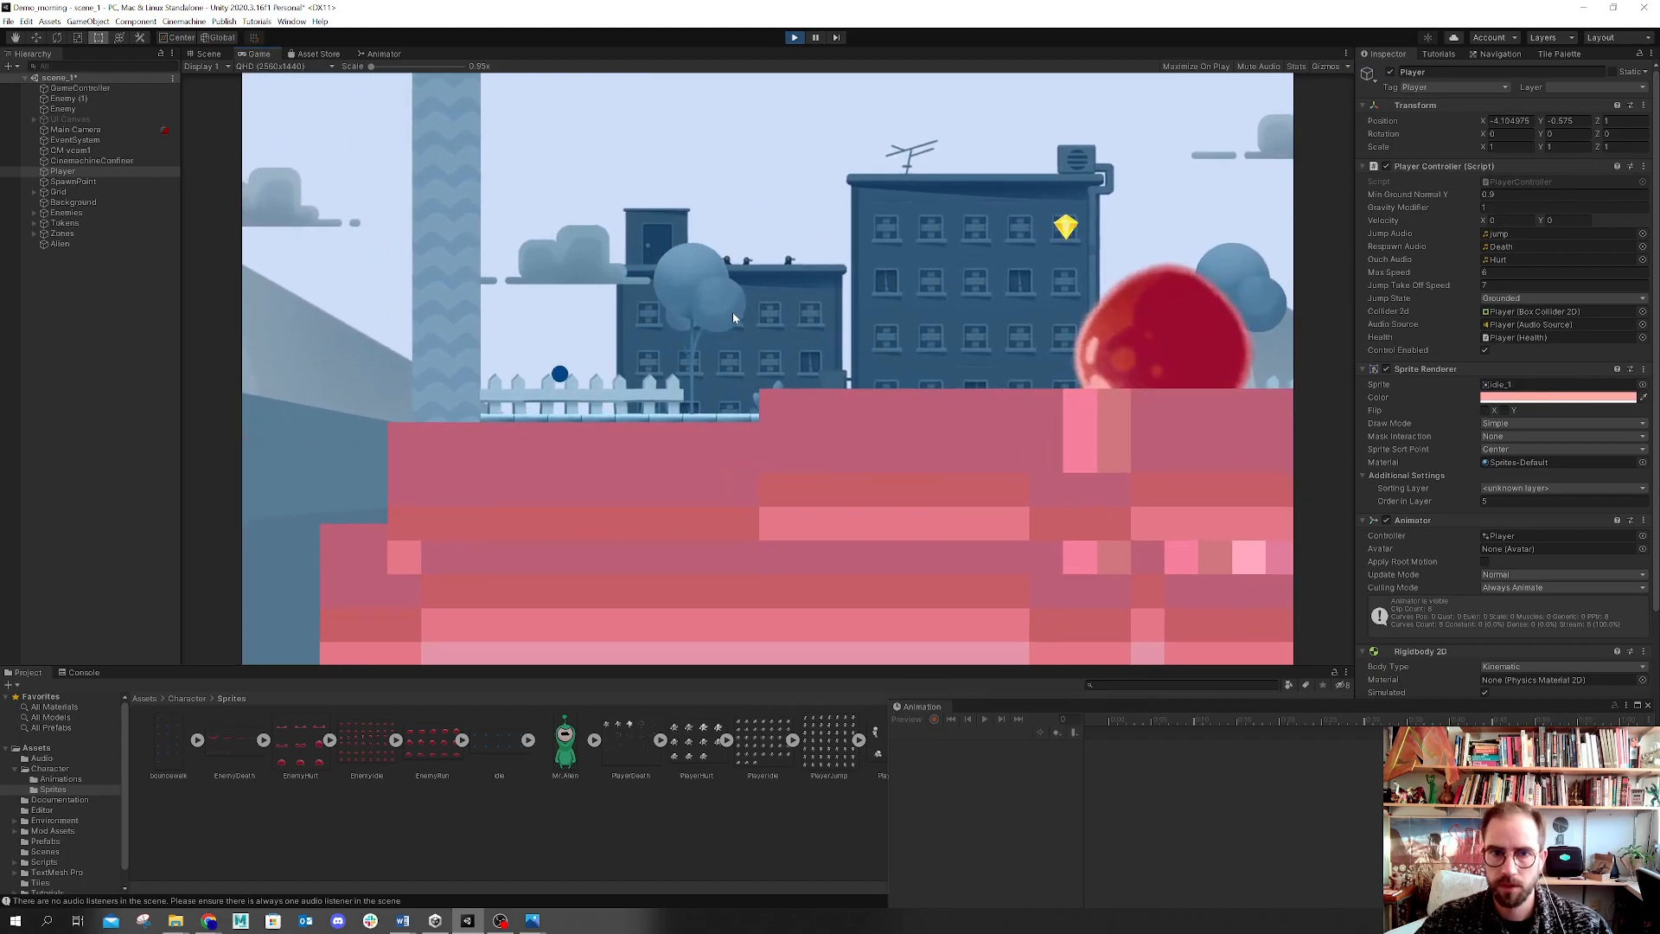
pyautogui.press('Right')
pyautogui.press('Left')
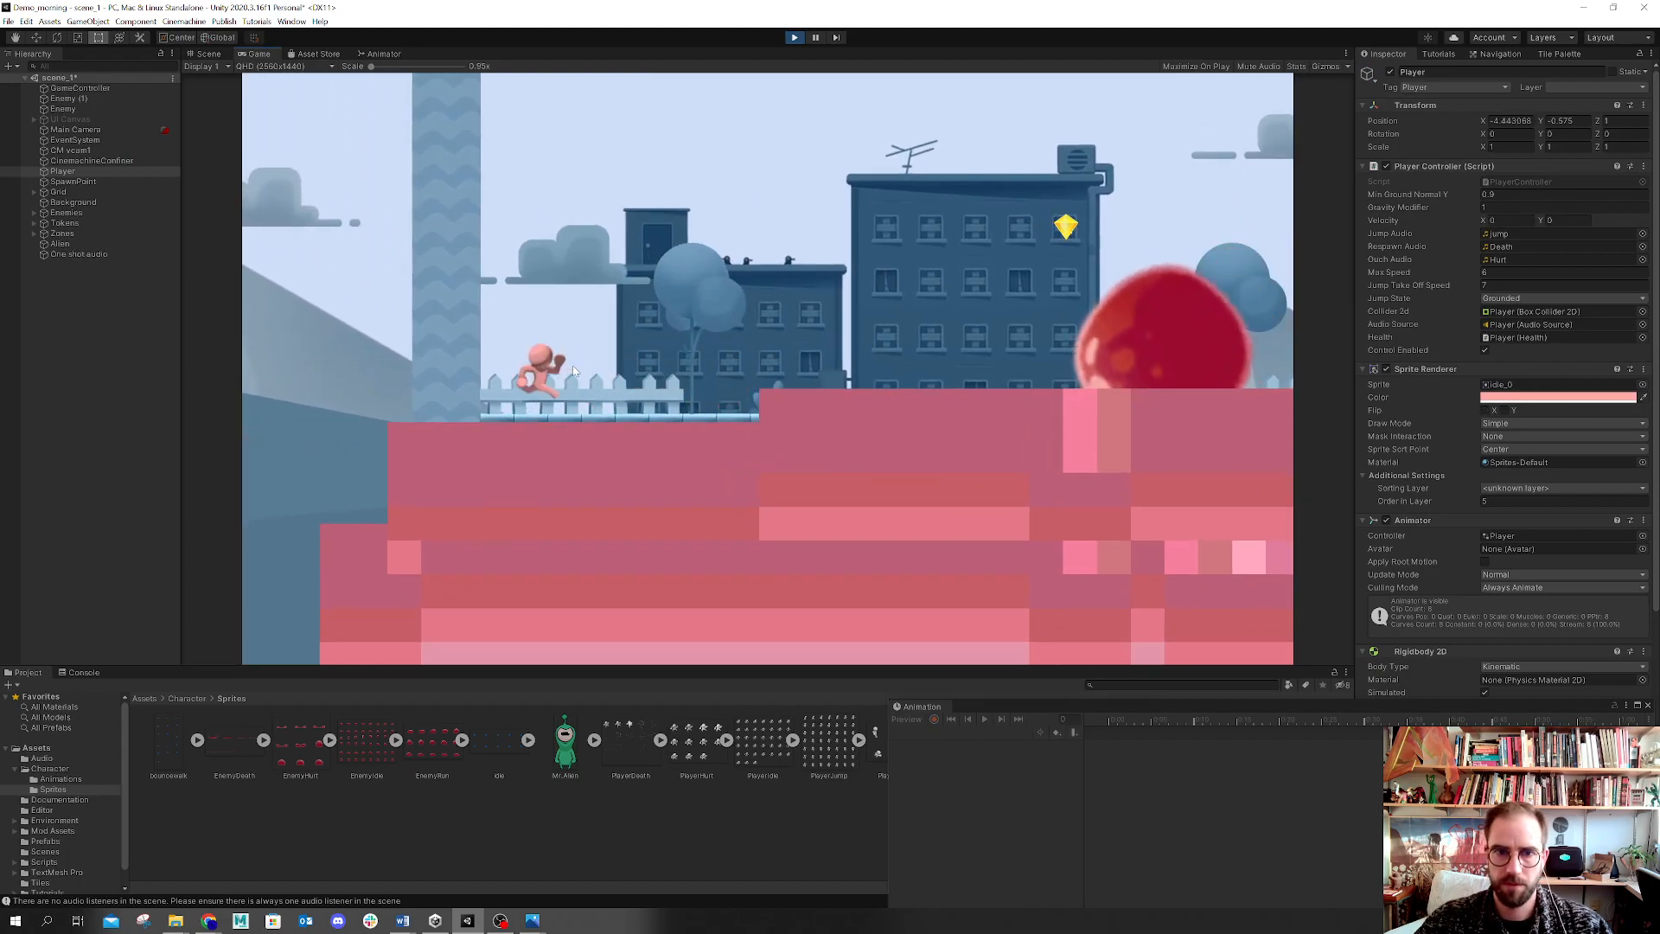
pyautogui.press('Right')
pyautogui.press('Left')
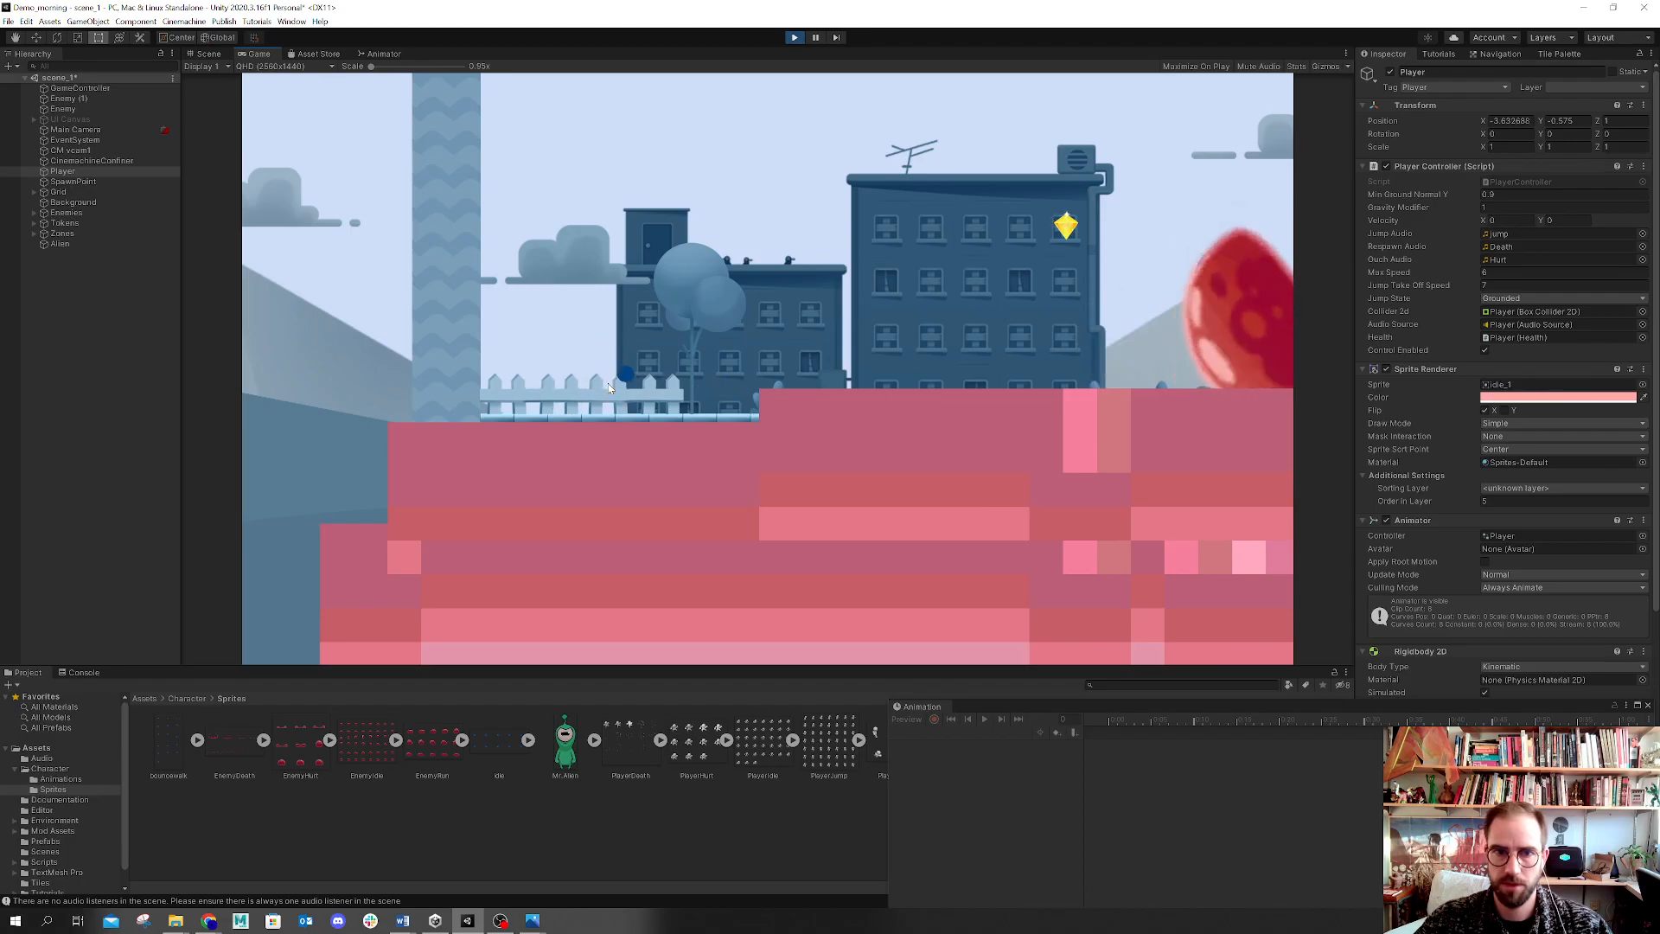
# Step: Run right, jump, and walk left to test the player's animations, then leave Play mode
pyautogui.press('Right')
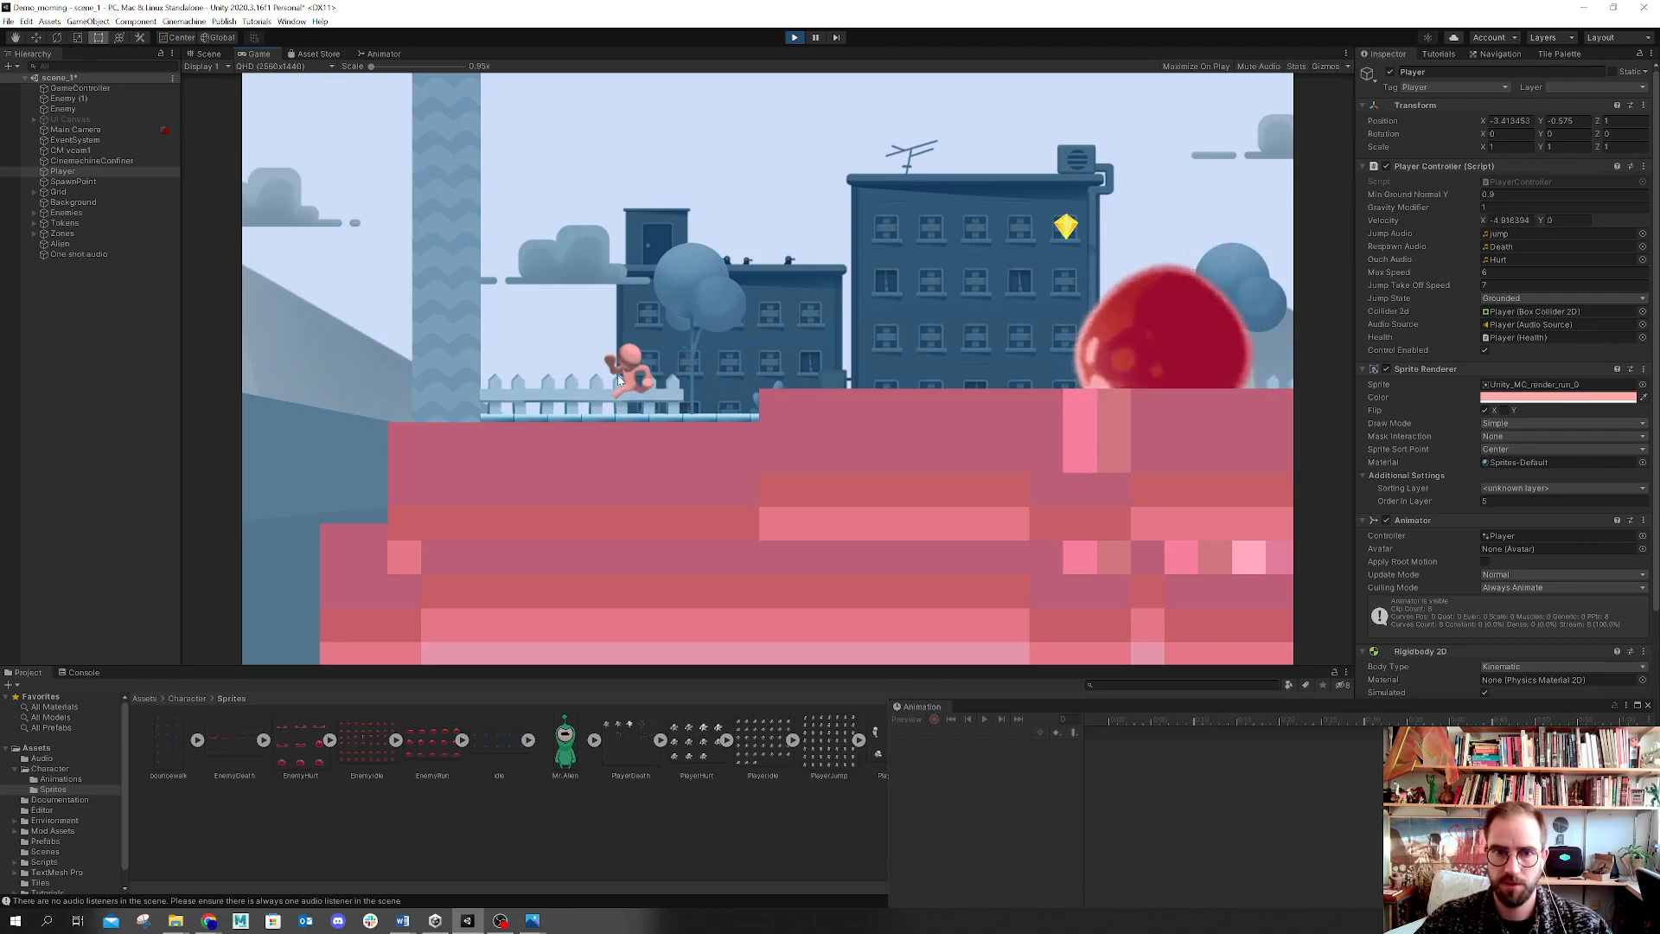
pyautogui.press('space')
pyautogui.press('Left')
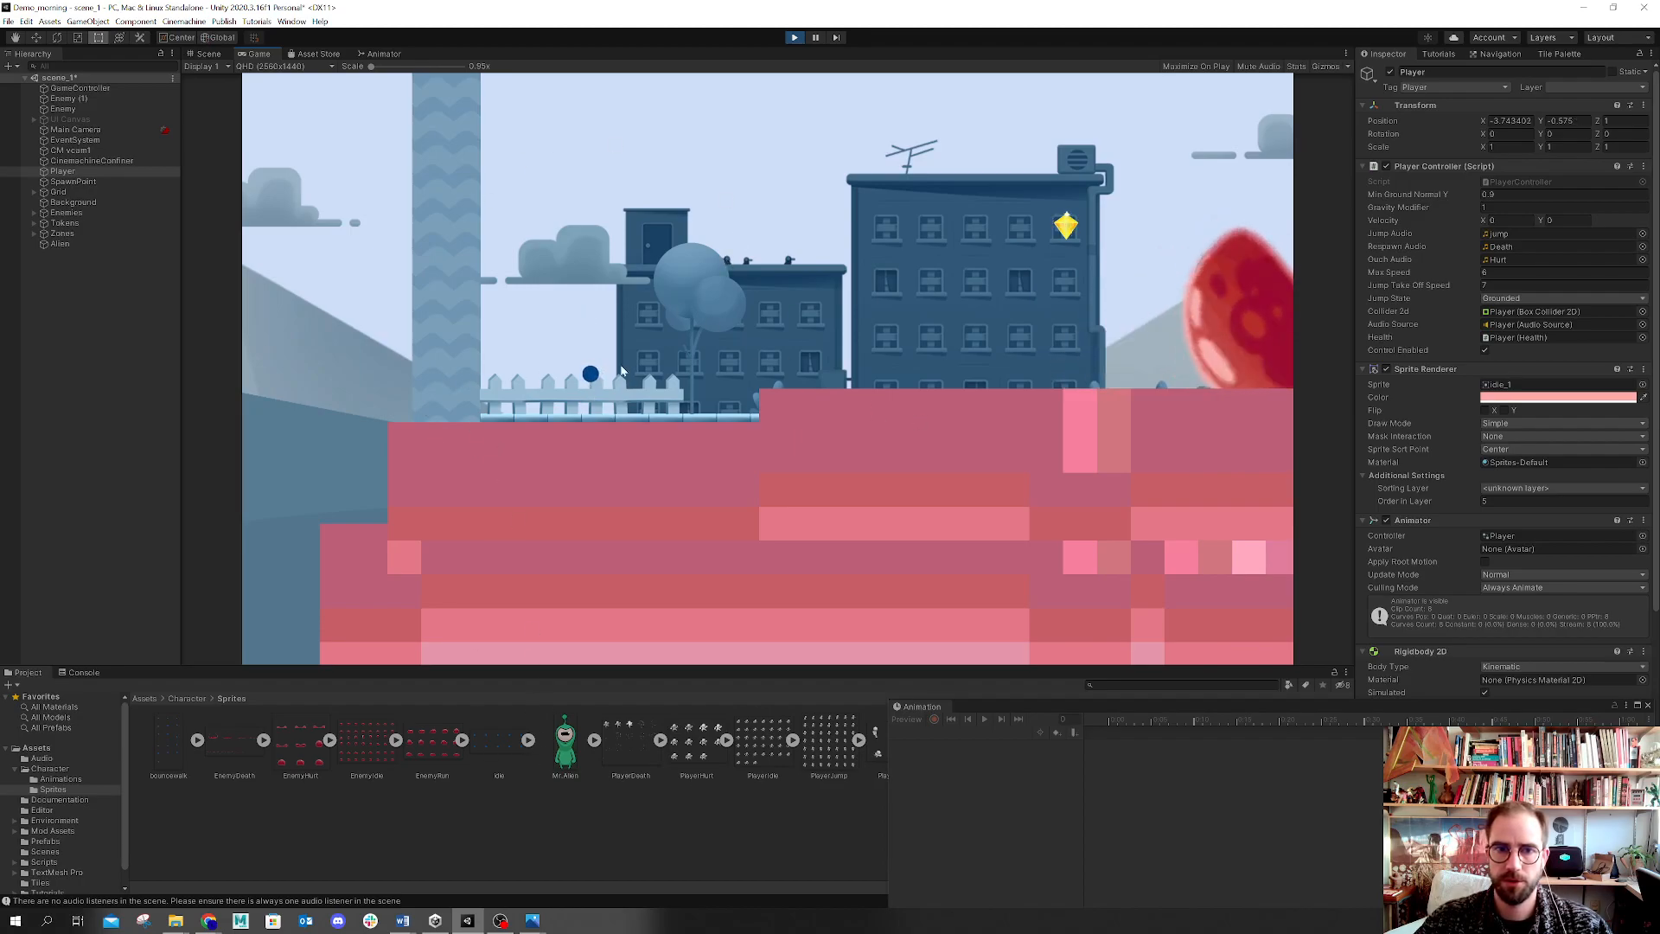
pyautogui.click(794, 37)
# Step: Set the idle spritesheet's Pixels Per Unit to 256 and apply the import settings
pyautogui.click(491, 751)
pyautogui.click(1513, 165)
pyautogui.write('256')
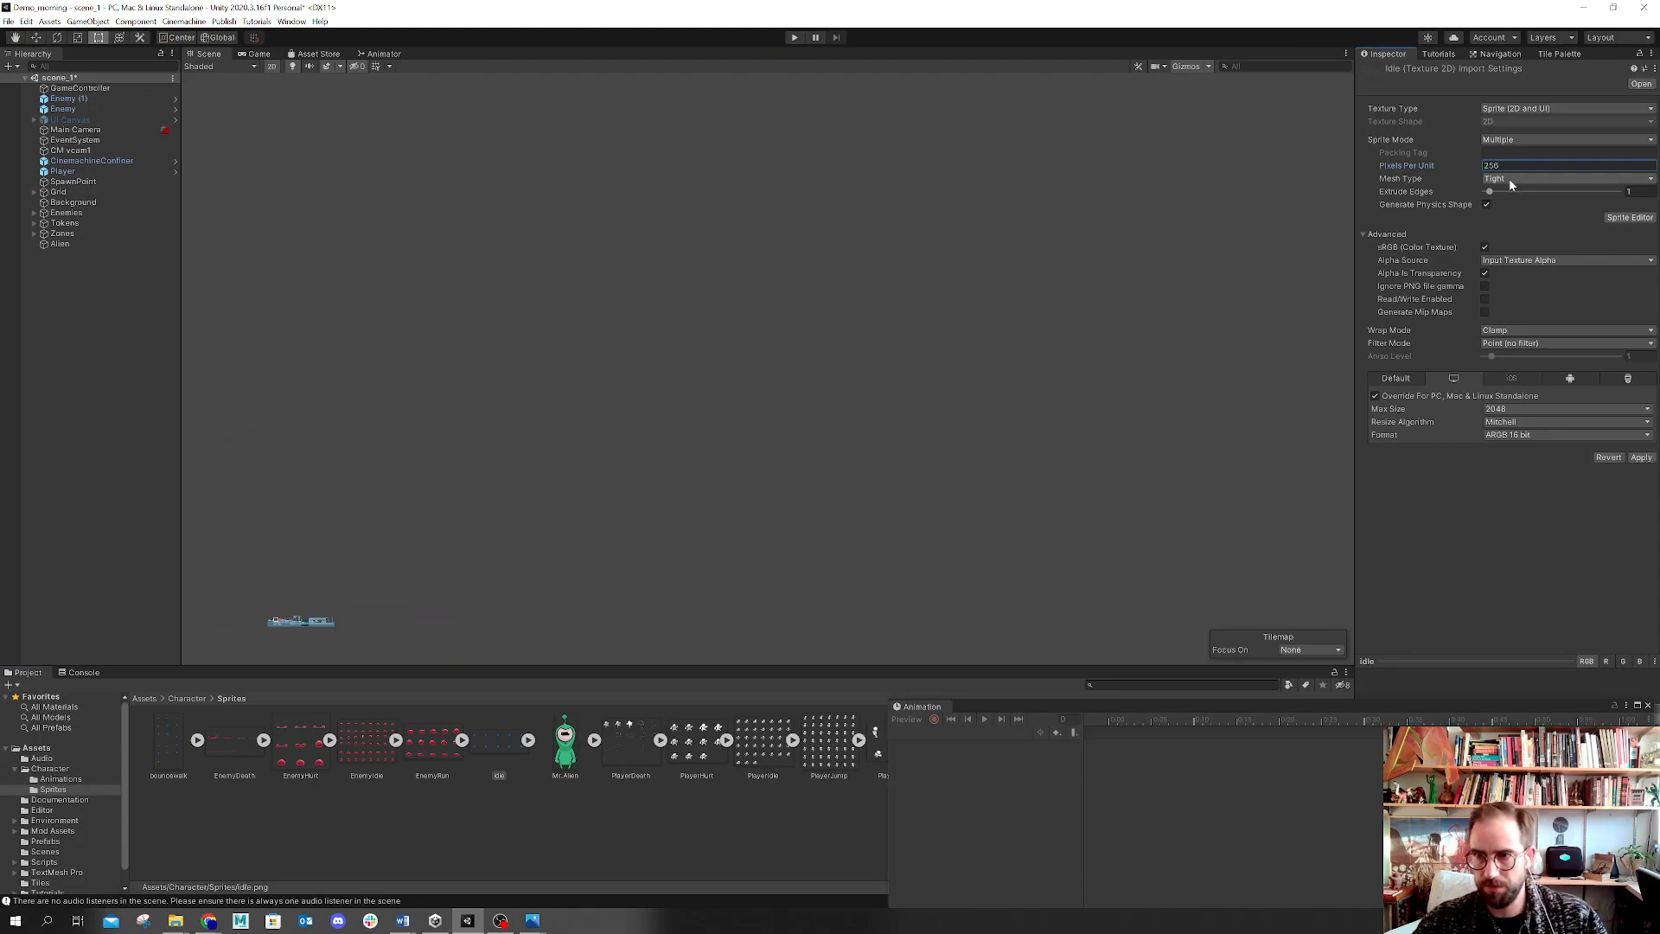
pyautogui.click(1639, 458)
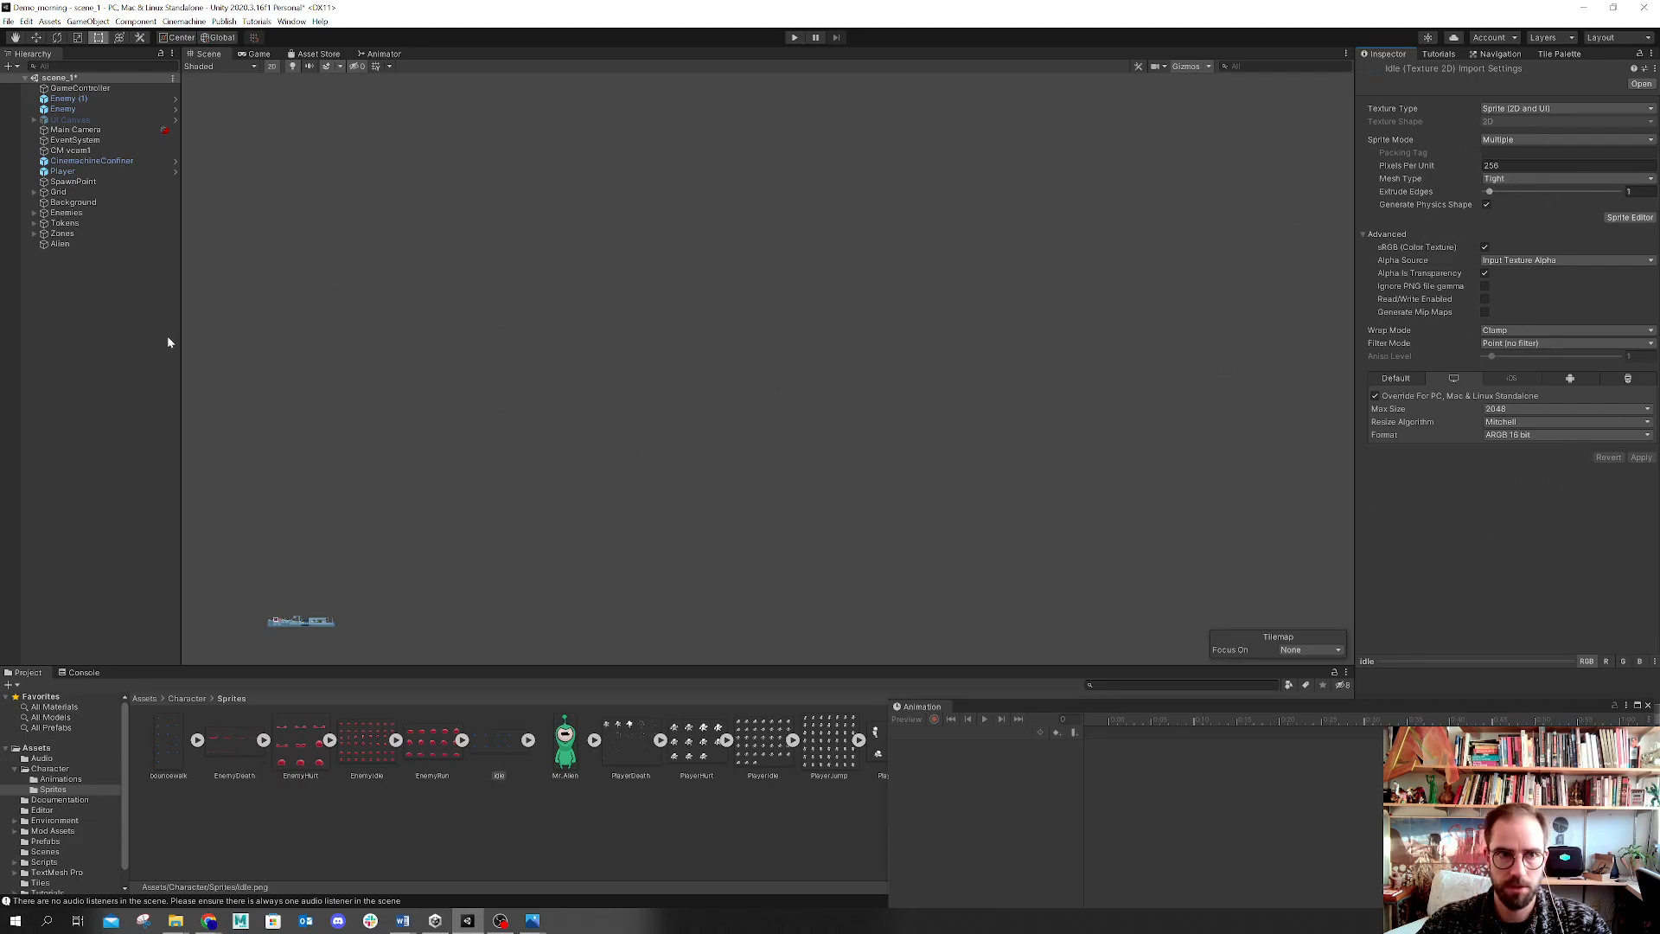
# Step: Play the game again and walk left to check the resized idle player, then stop
pyautogui.moveTo(180, 332)
pyautogui.mouseDown()
pyautogui.moveTo(222, 344)
pyautogui.moveTo(178, 326)
pyautogui.mouseUp()
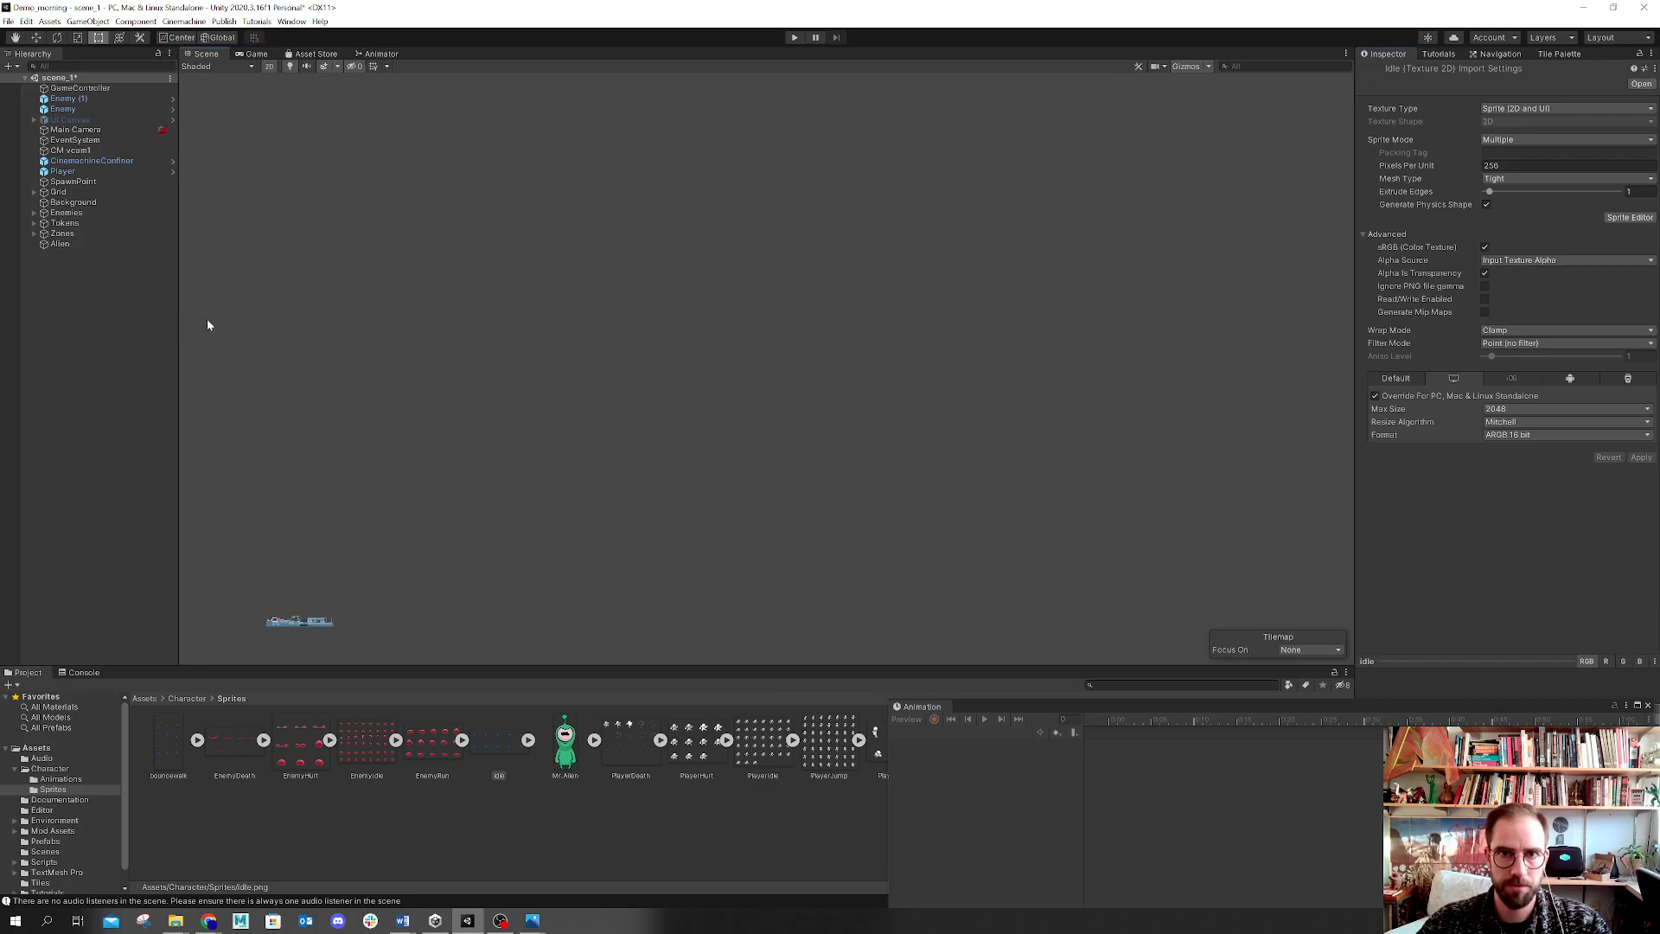
pyautogui.click(795, 39)
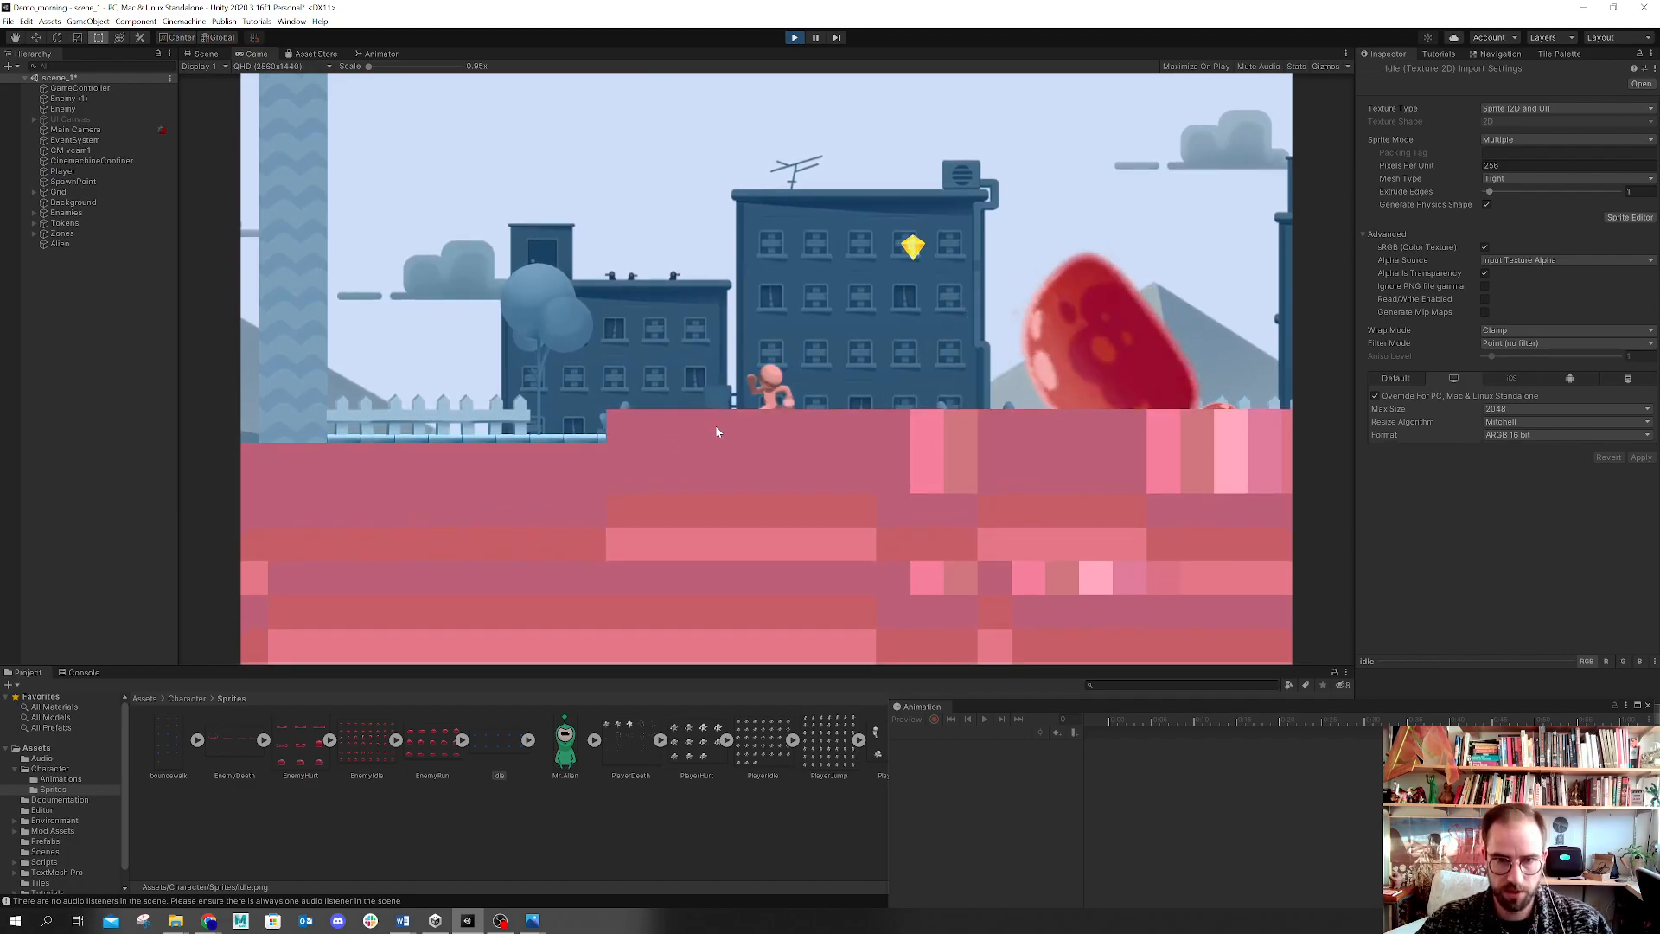
pyautogui.press('Left')
pyautogui.press('Left')
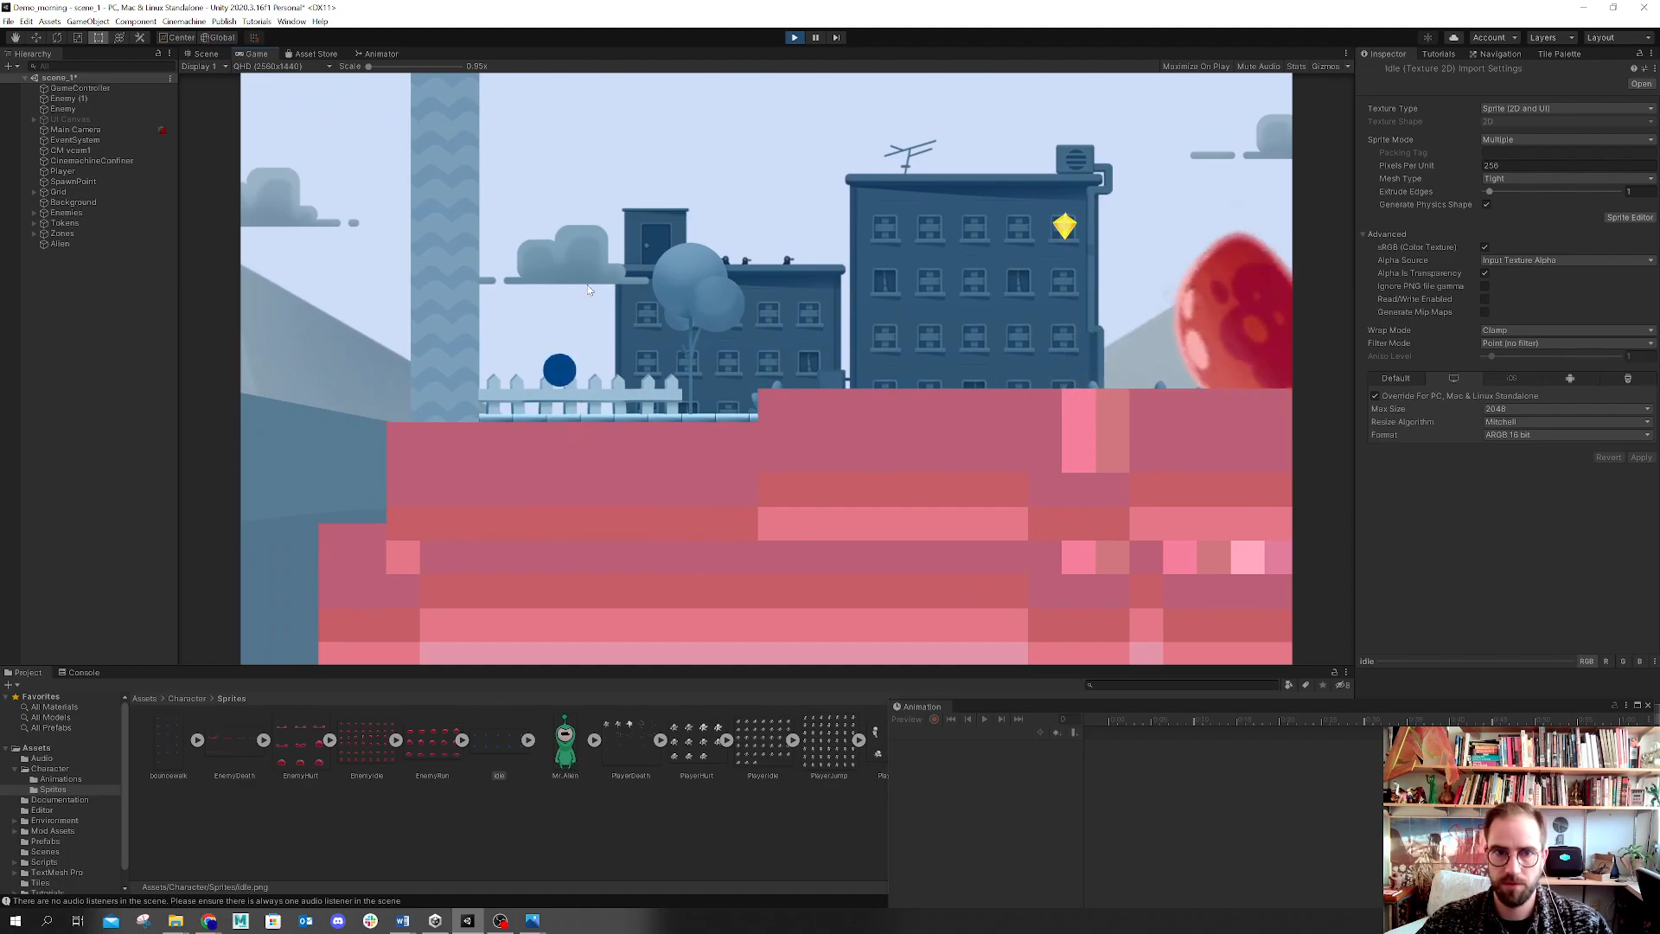
pyautogui.click(794, 38)
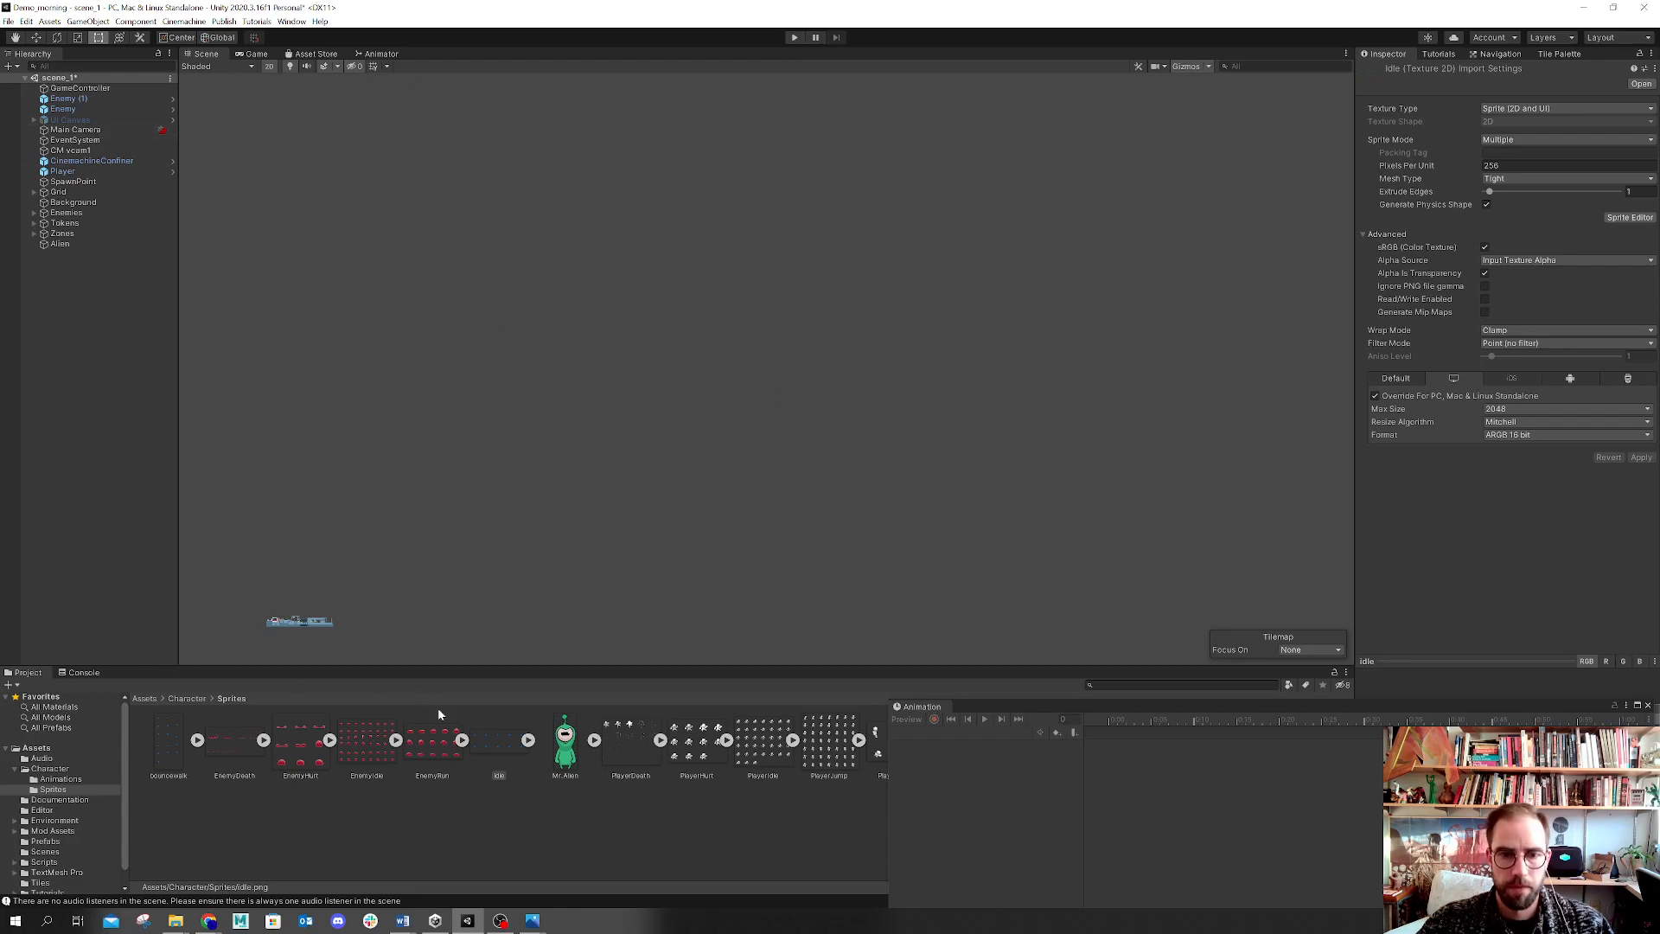
# Step: Set the bouncewalk texture's filter mode to Point (no filter) and override its format to ARGB 16 bit
pyautogui.click(171, 741)
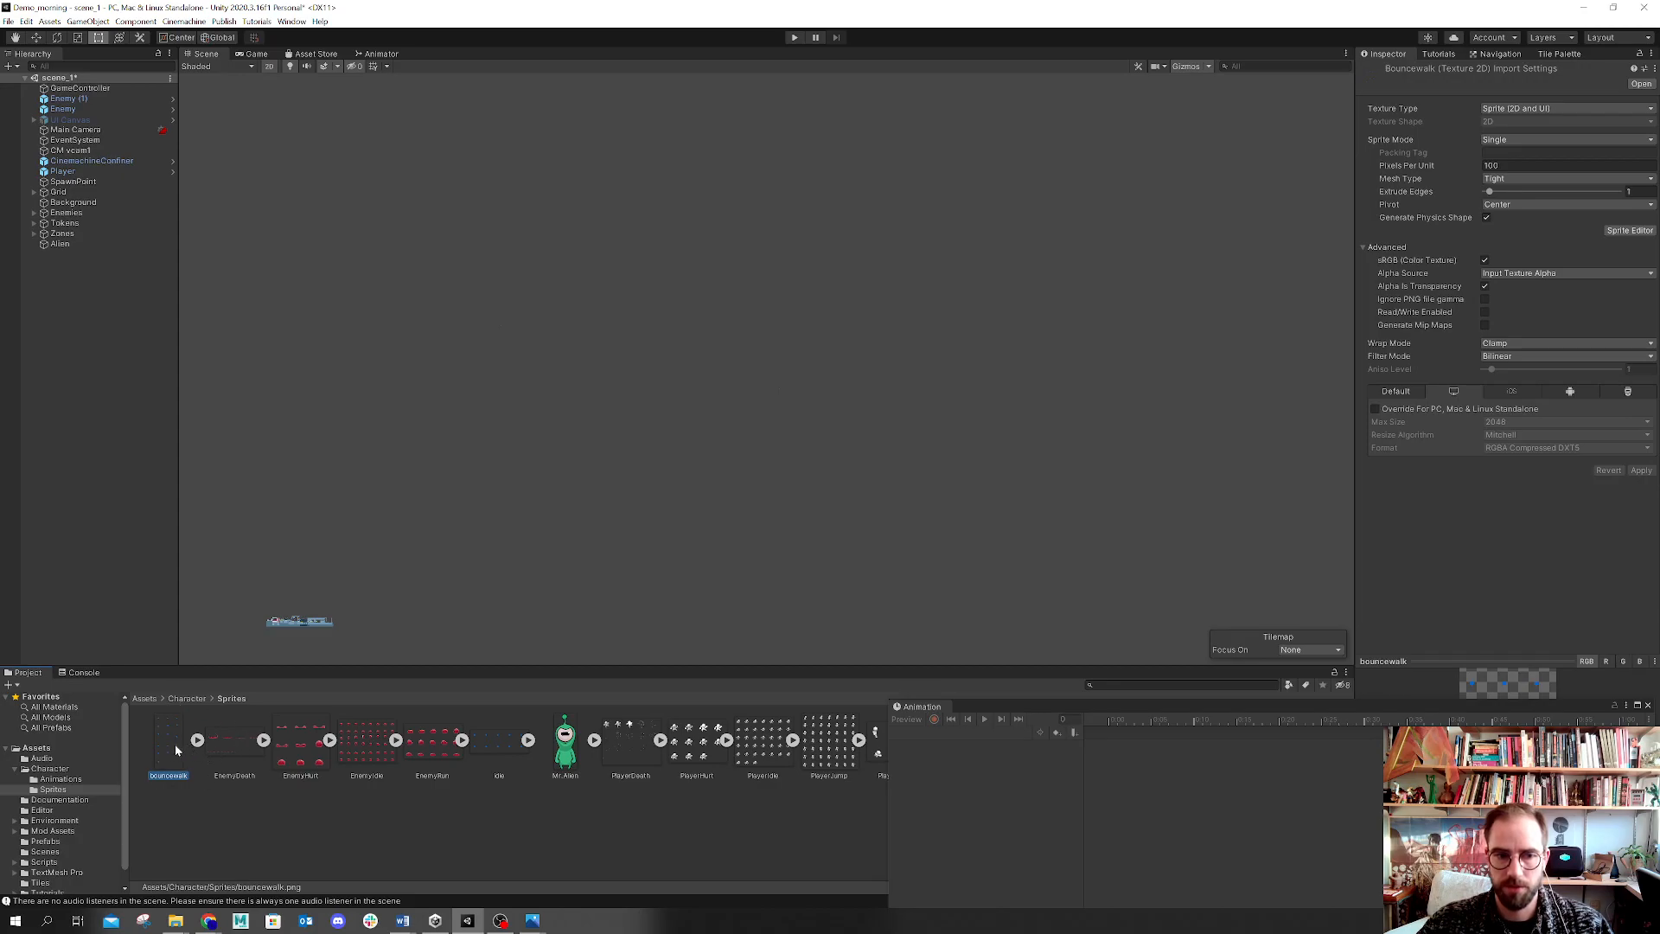
pyautogui.moveTo(1055, 702); pyautogui.dragTo(492, 93)
pyautogui.click(1084, 88)
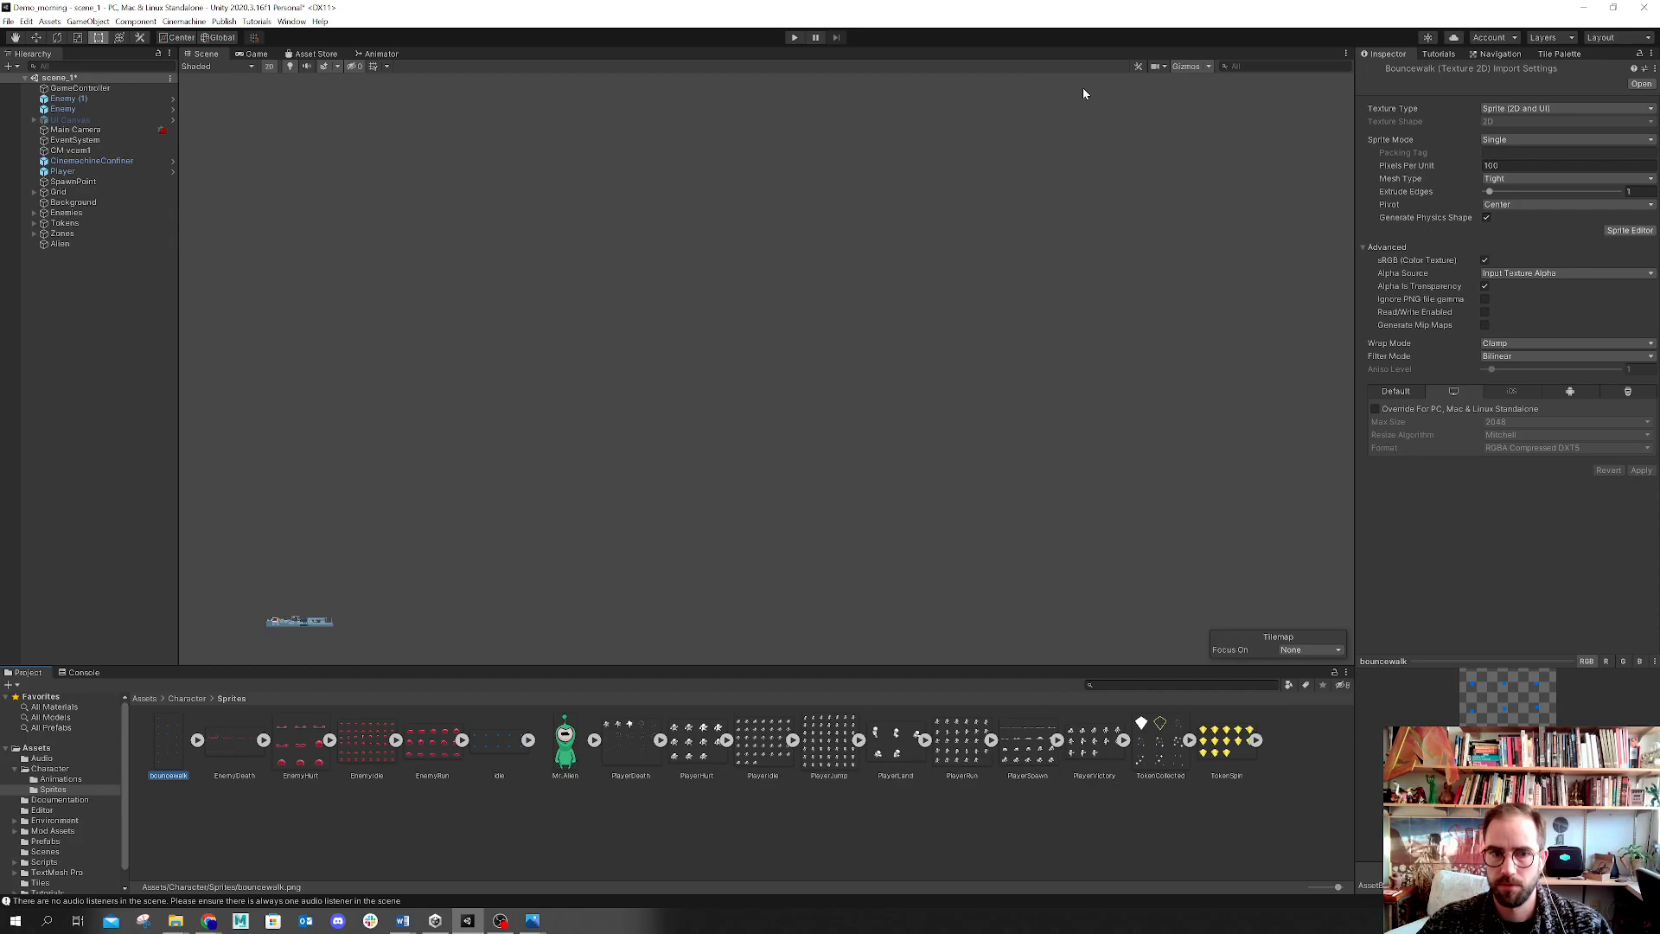
pyautogui.click(350, 782)
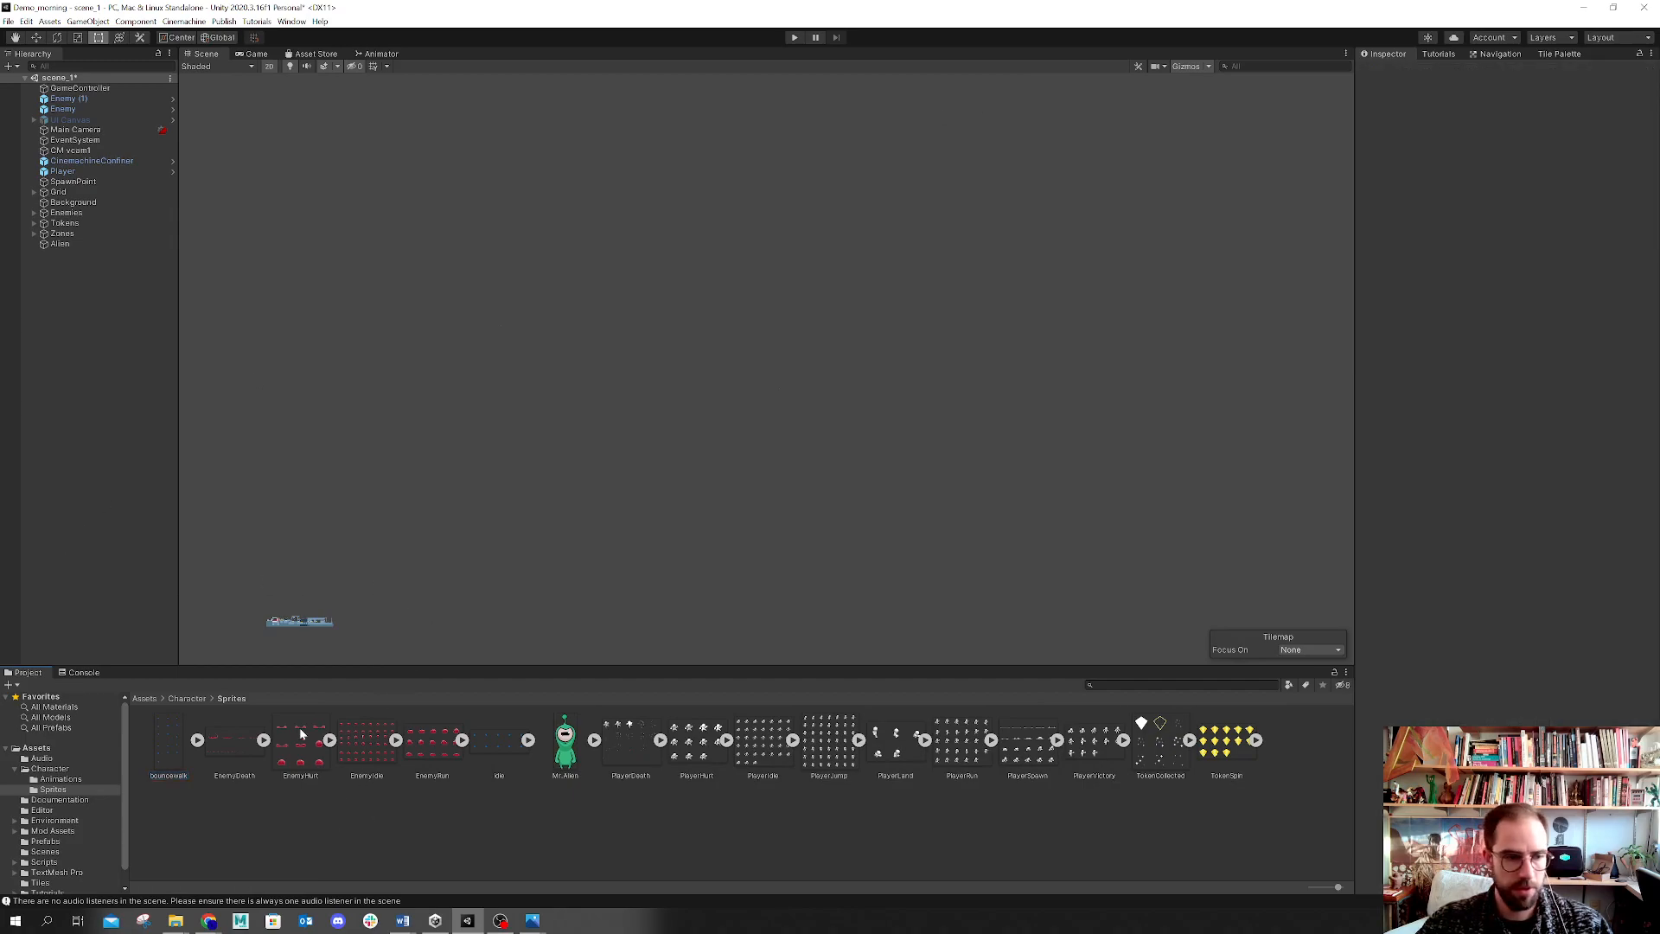
pyautogui.click(161, 744)
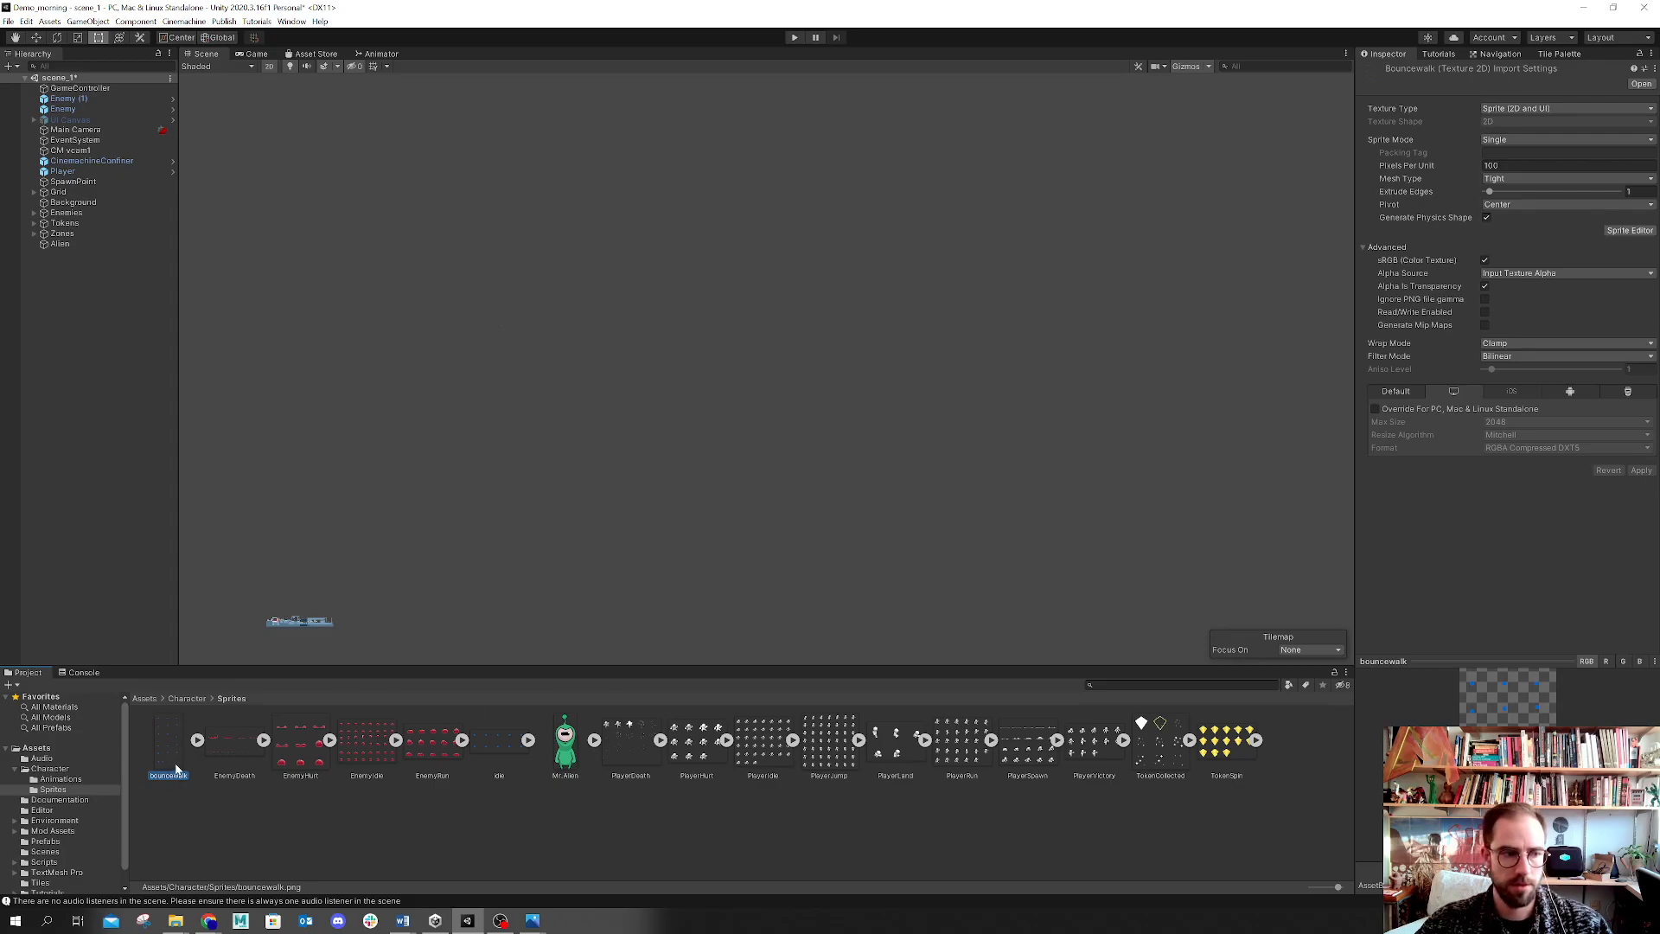
pyautogui.moveTo(1354, 353); pyautogui.dragTo(1183, 353)
pyautogui.click(1510, 357)
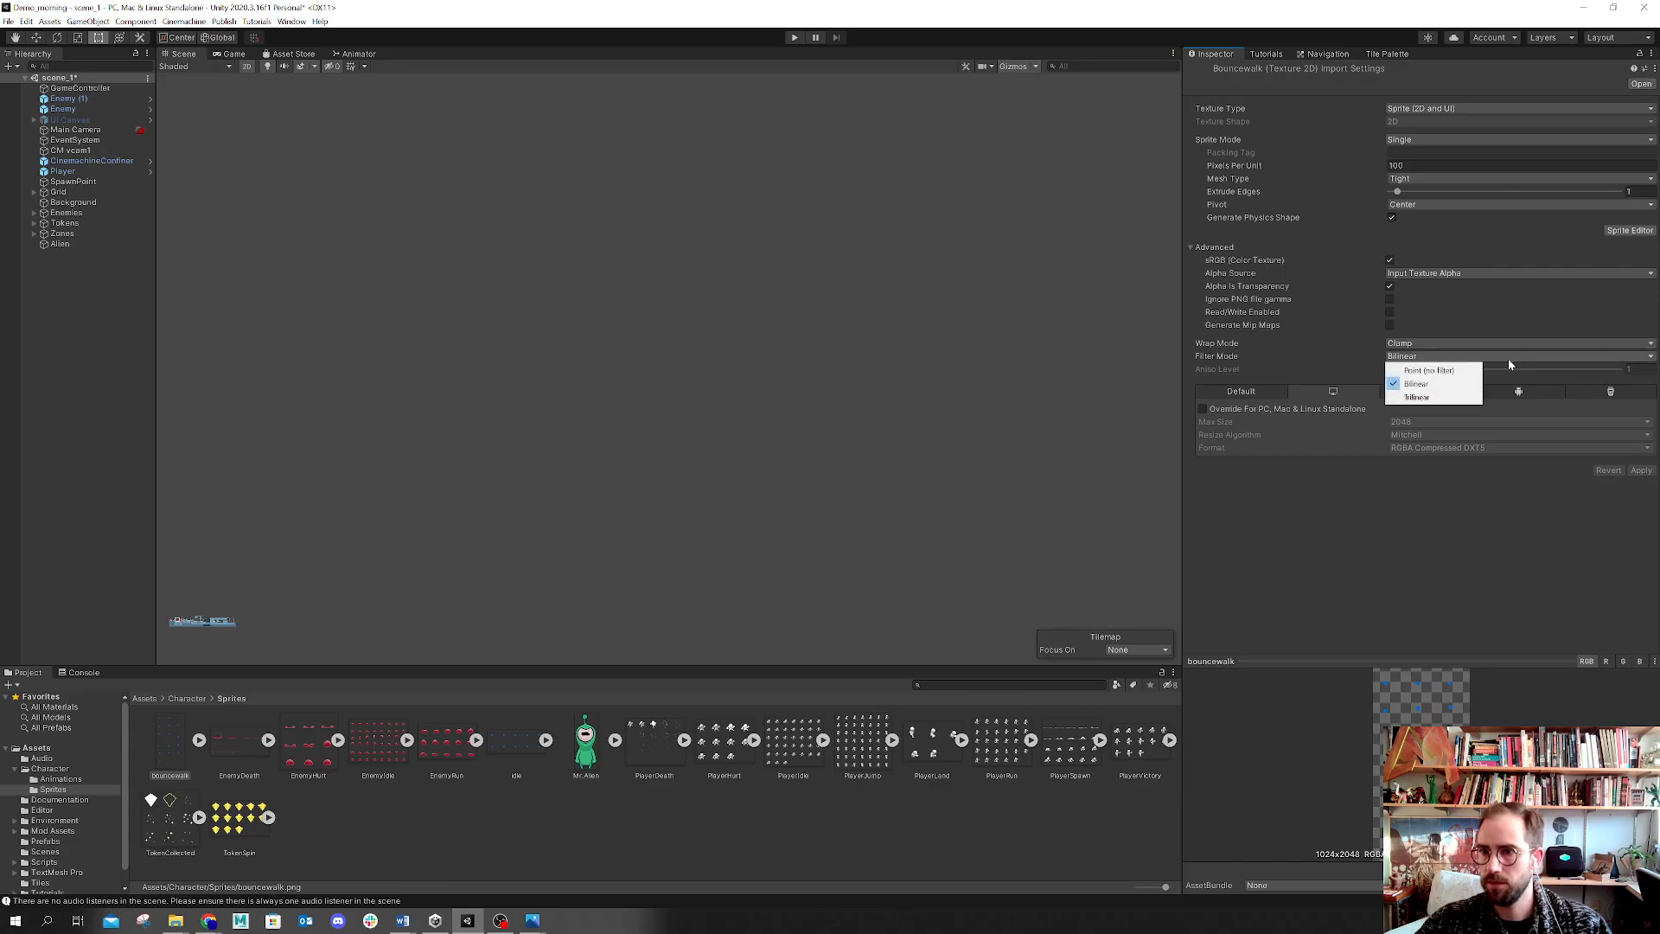
pyautogui.click(1428, 370)
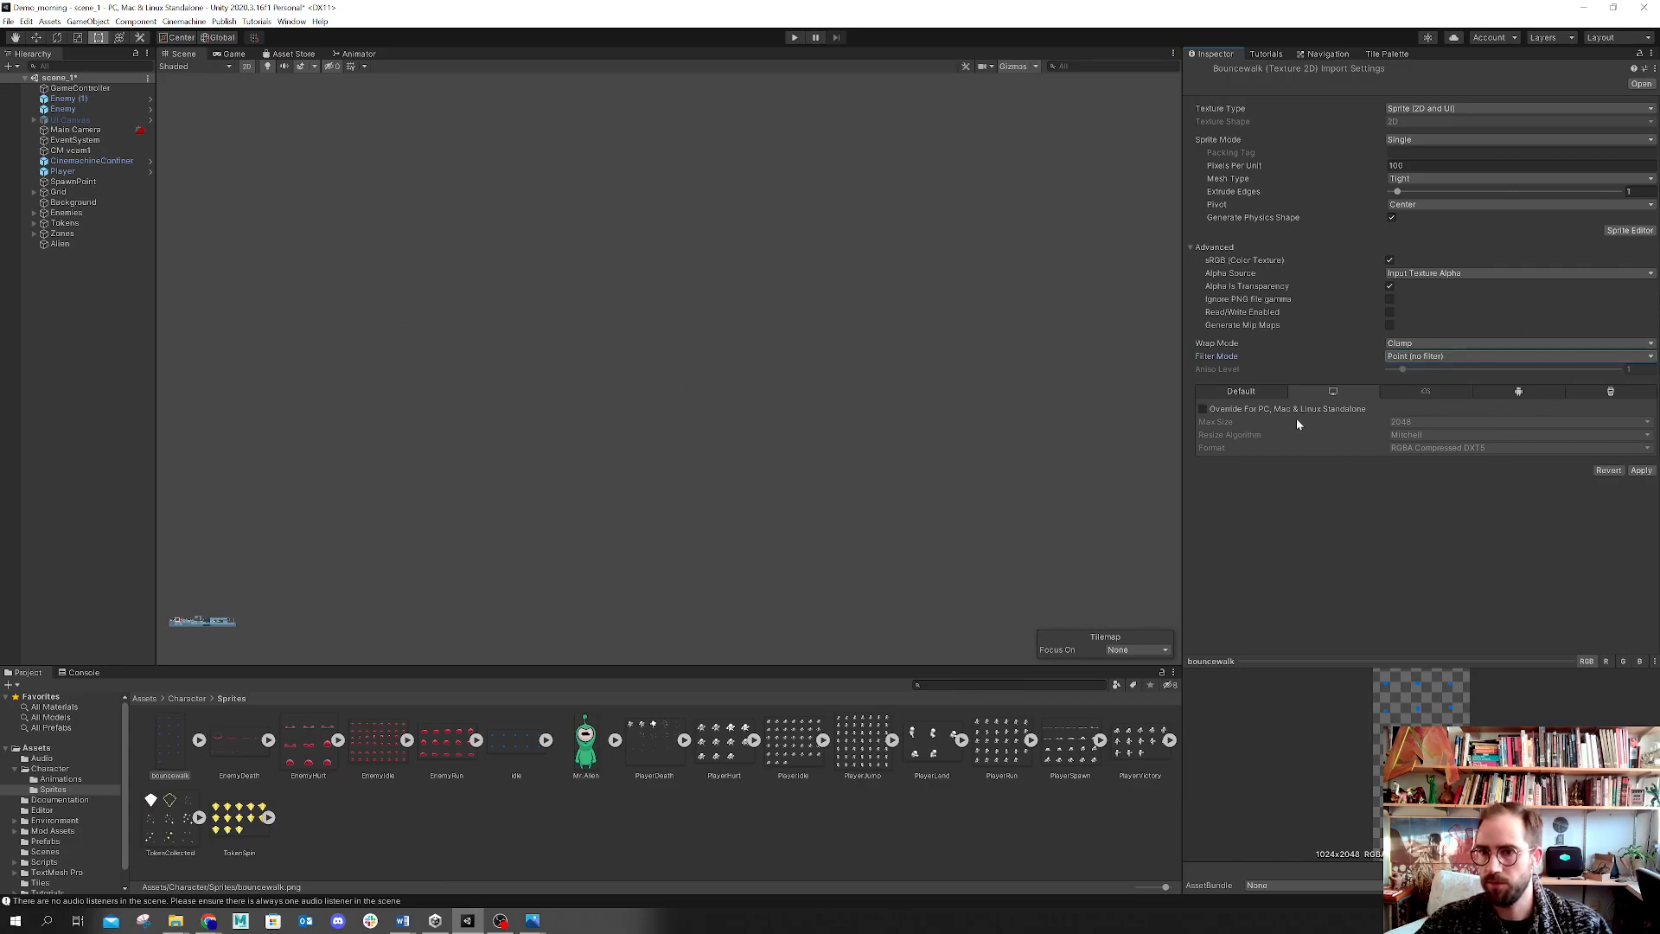
pyautogui.click(1275, 410)
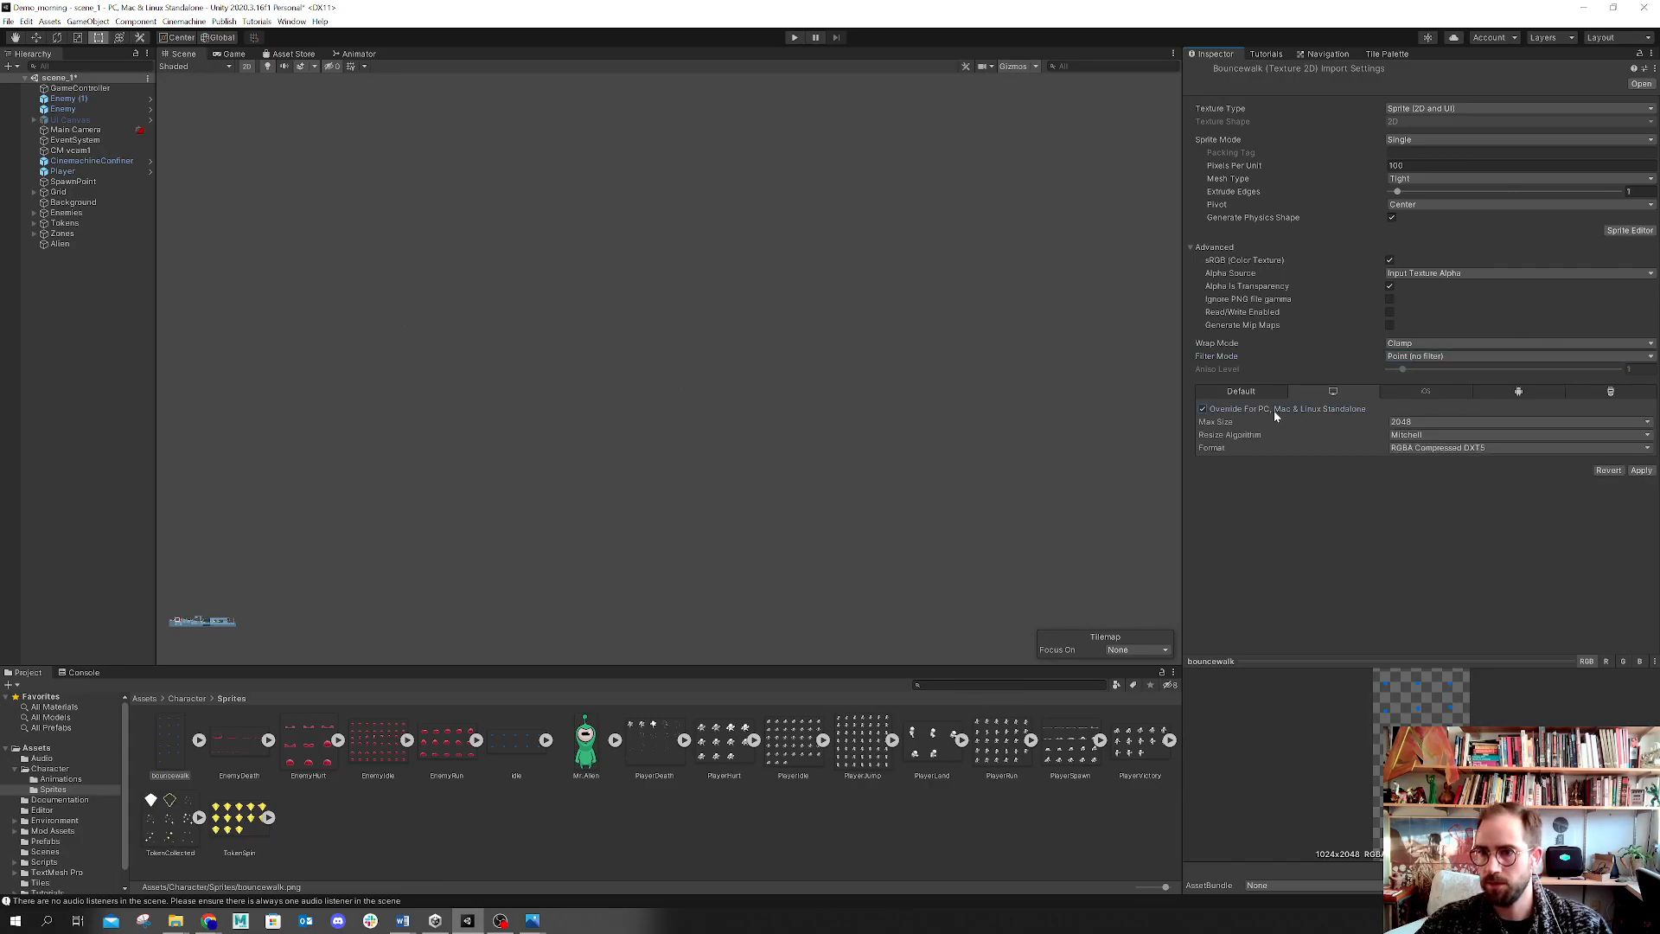
pyautogui.click(1452, 447)
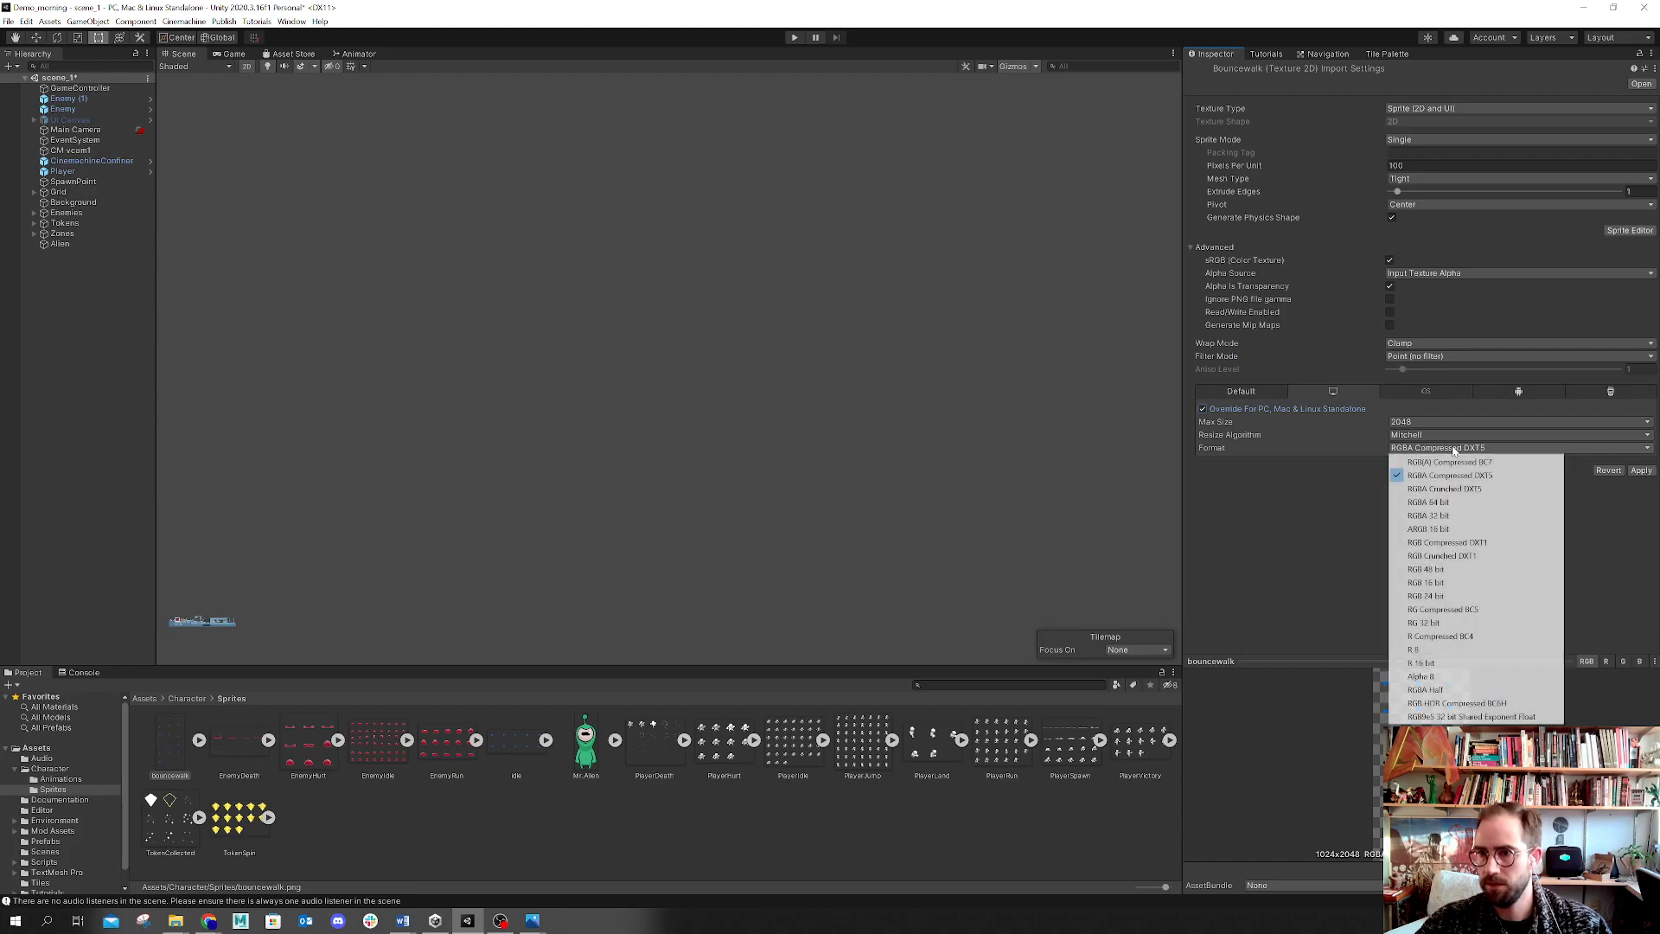
pyautogui.click(1448, 528)
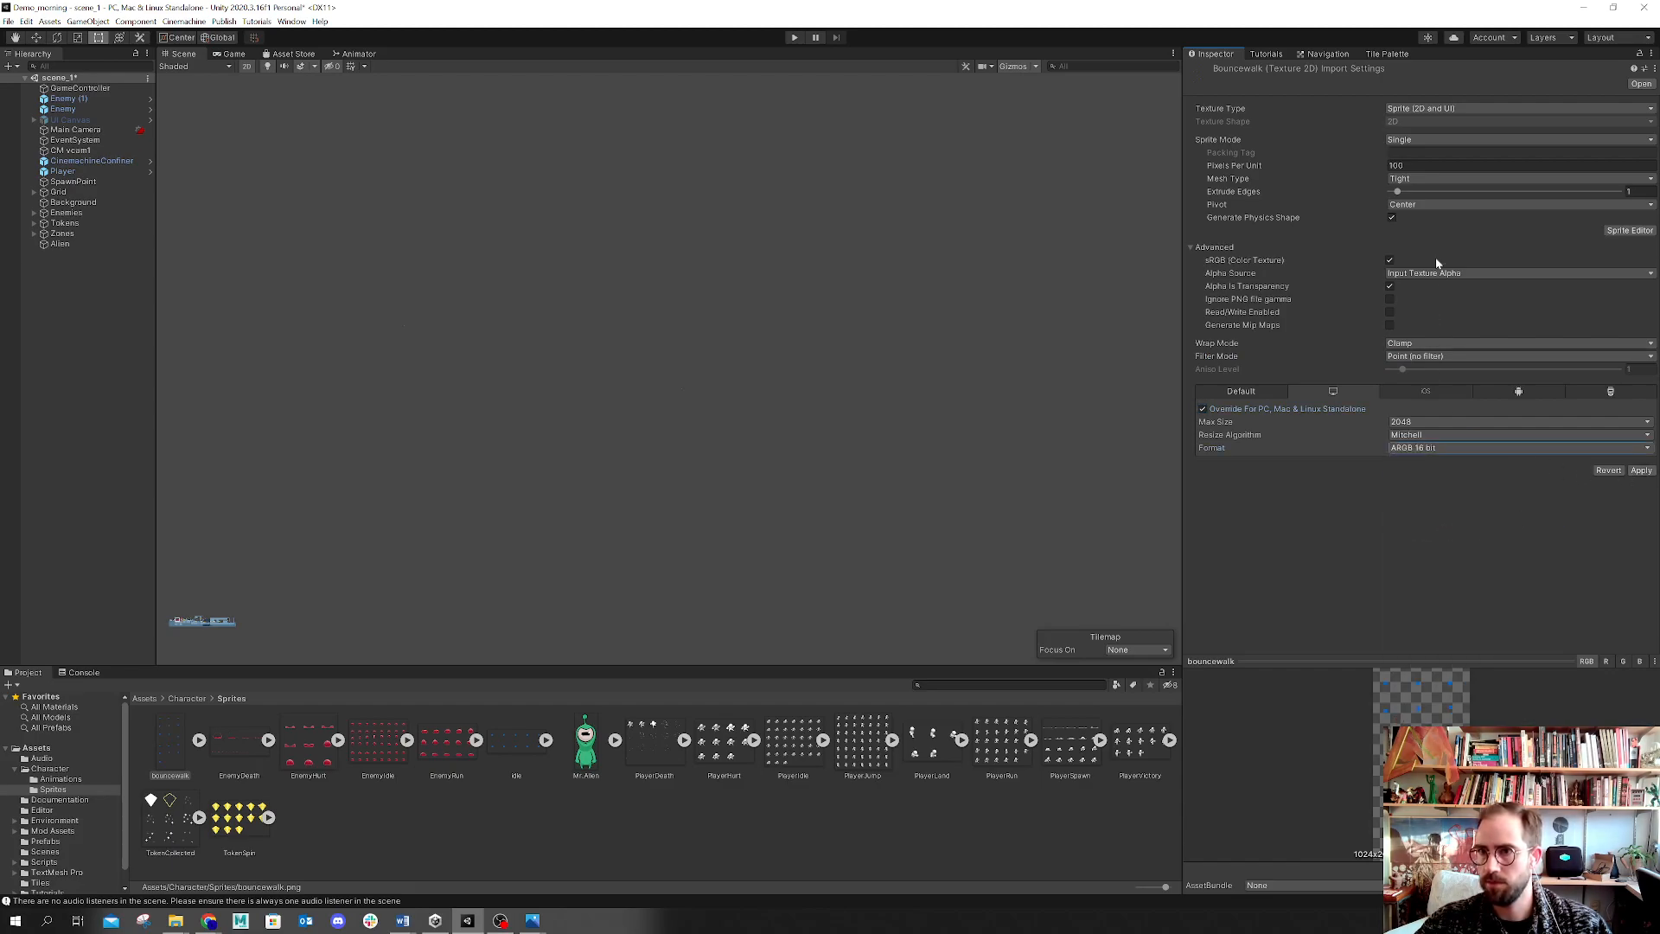
# Step: Set the bouncewalk texture's Sprite Mode to Multiple and its Pixels Per Unit to 256
pyautogui.click(1458, 143)
pyautogui.click(1418, 165)
pyautogui.click(1415, 179)
pyautogui.click(1415, 178)
pyautogui.click(1412, 165)
pyautogui.write('256')
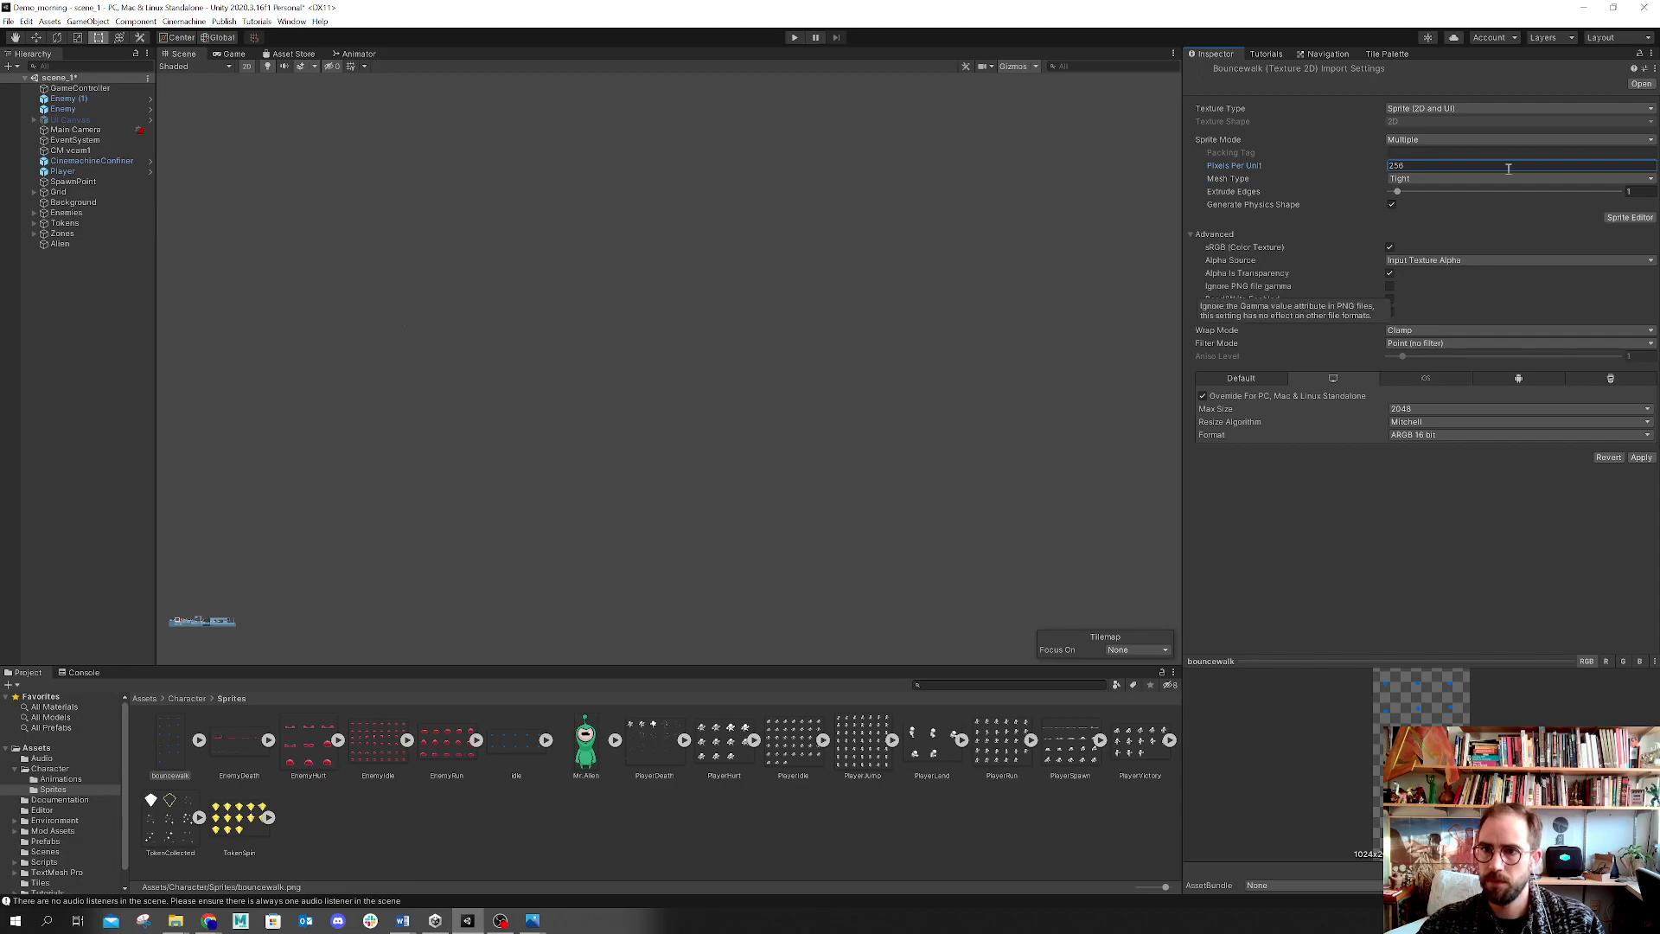
# Step: Open the Sprite Editor, applying pending settings, and slice the bouncewalk sheet by cell count into 3 columns and 6 rows
pyautogui.click(1622, 221)
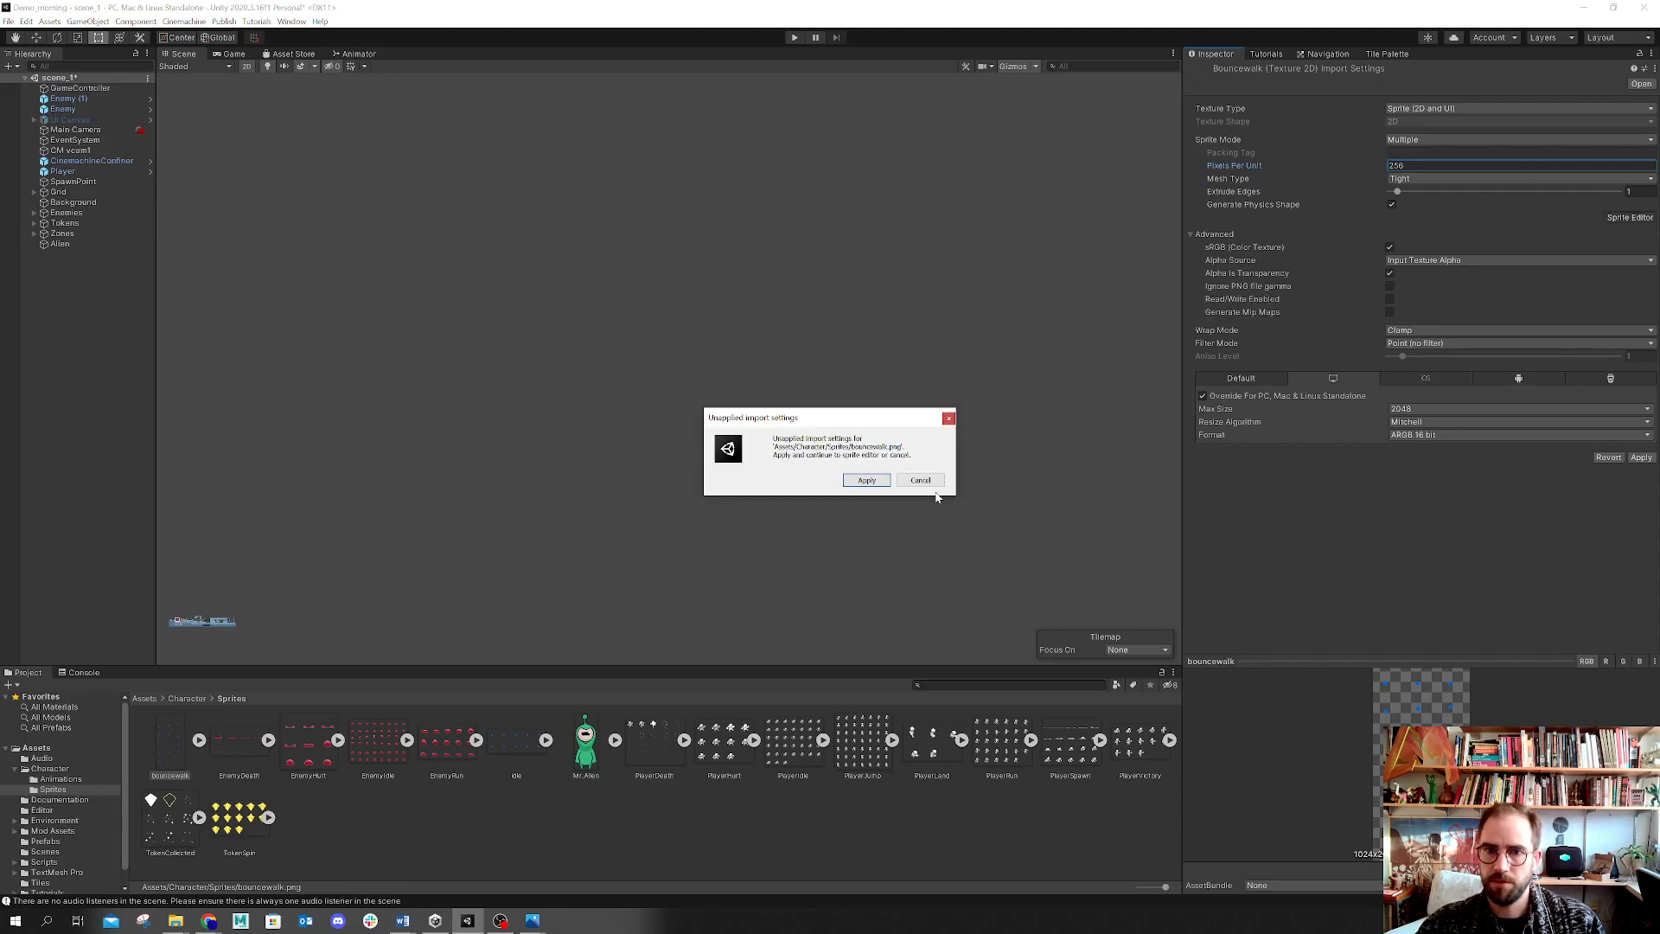
pyautogui.click(874, 478)
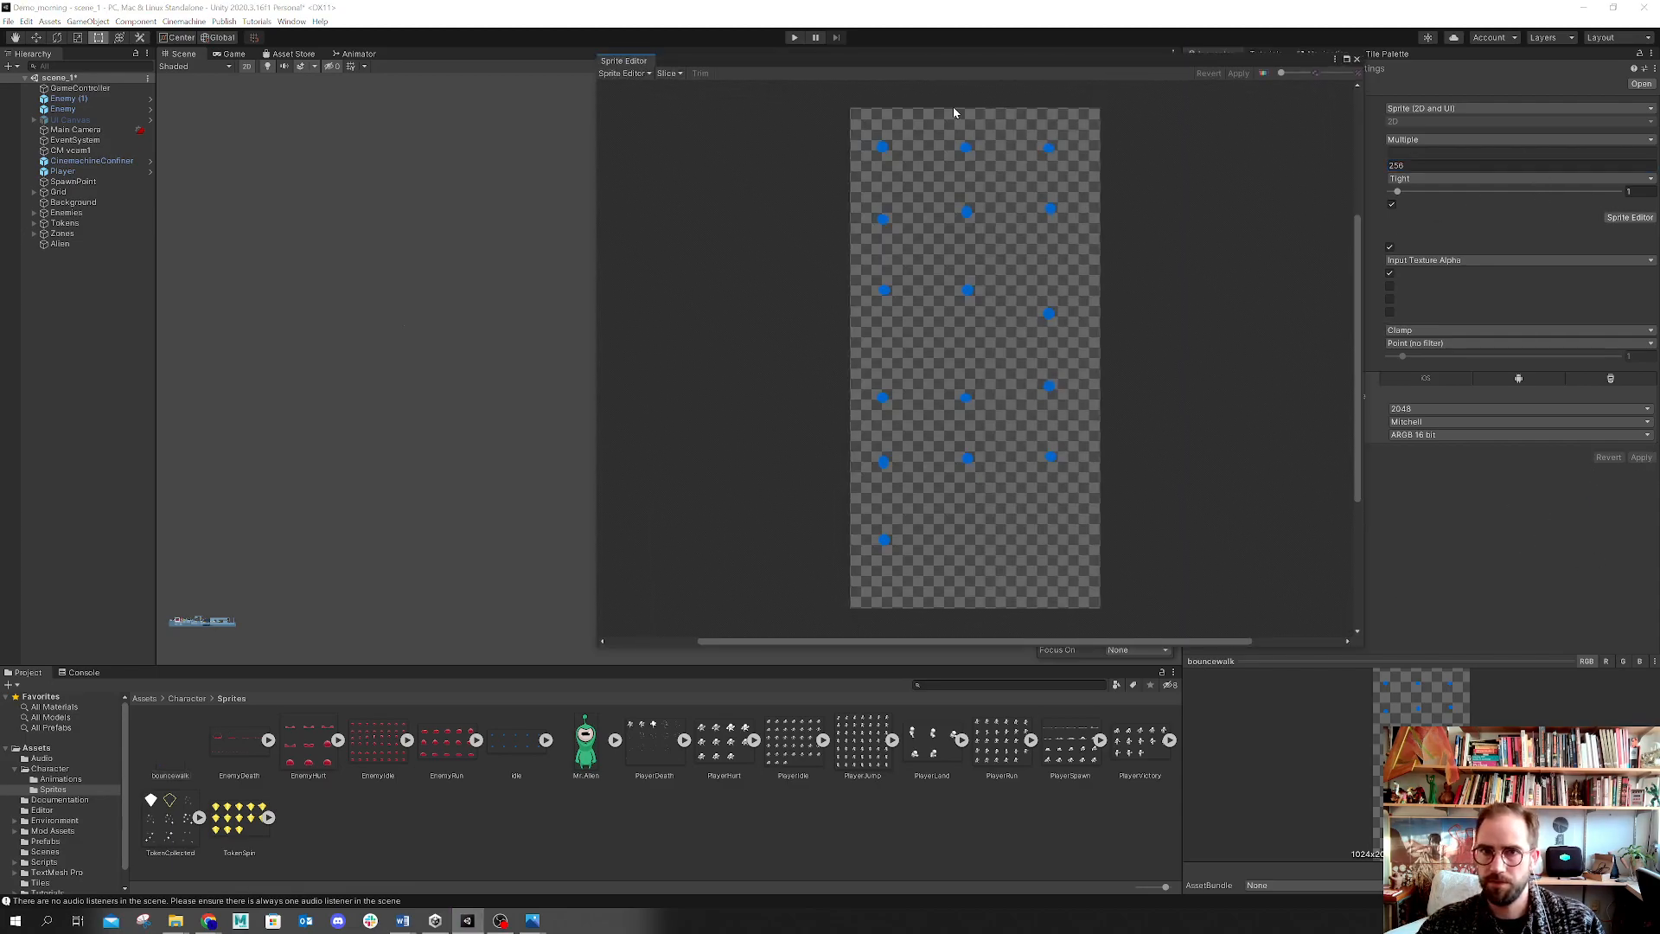
pyautogui.moveTo(893, 74); pyautogui.dragTo(609, 75)
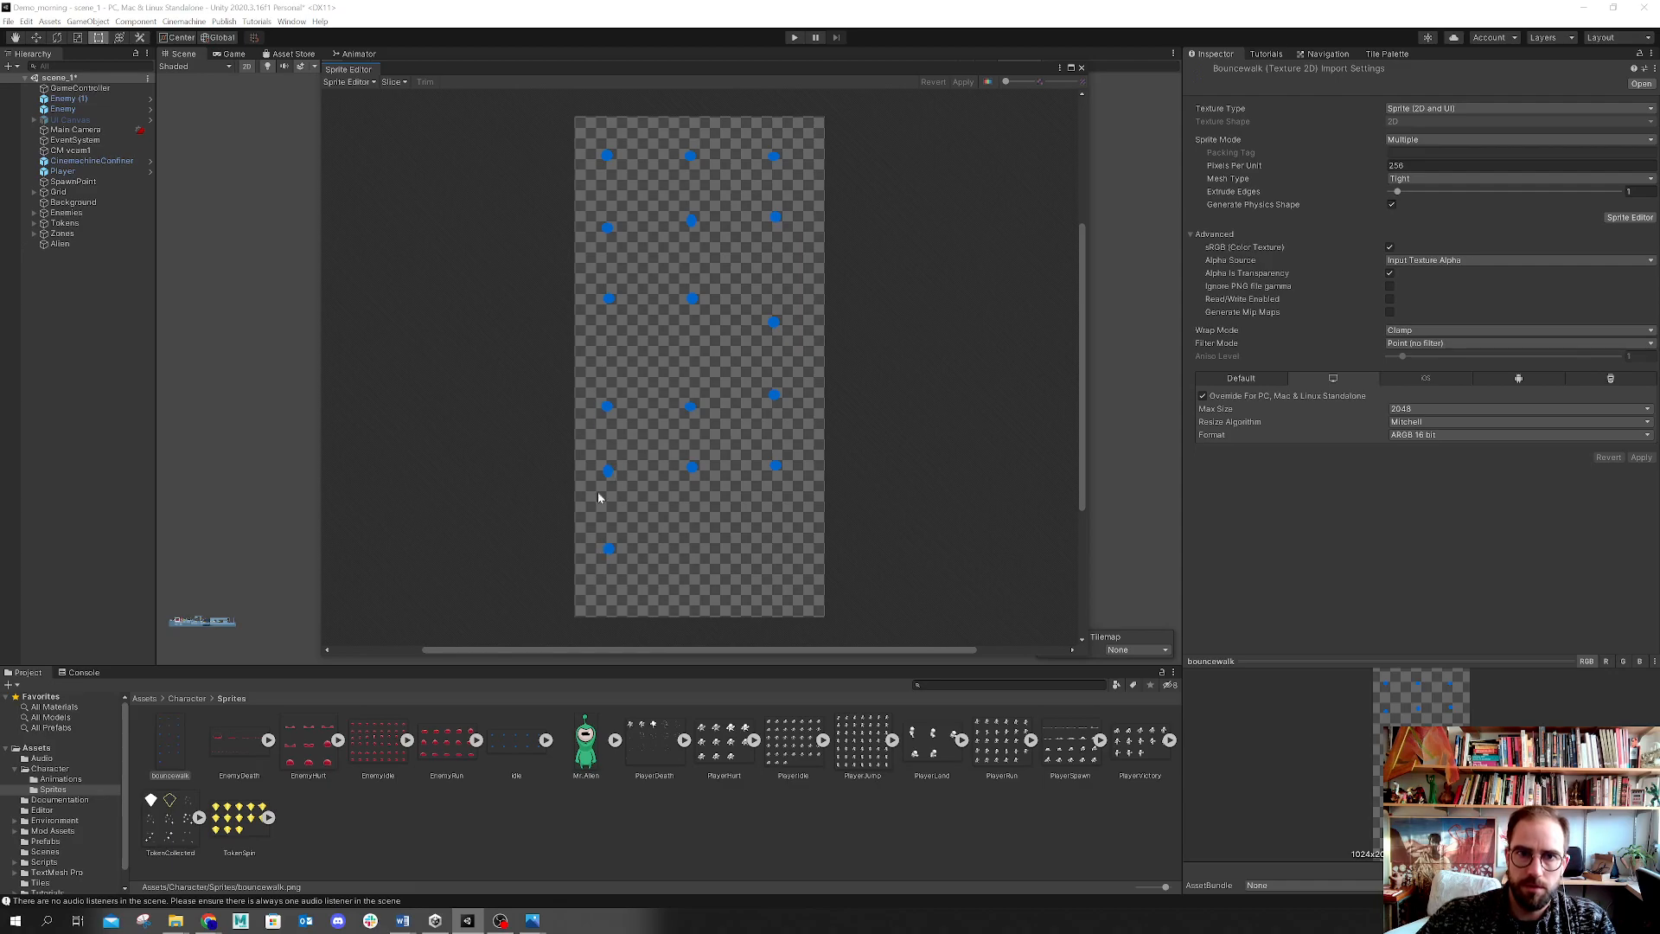
pyautogui.click(393, 82)
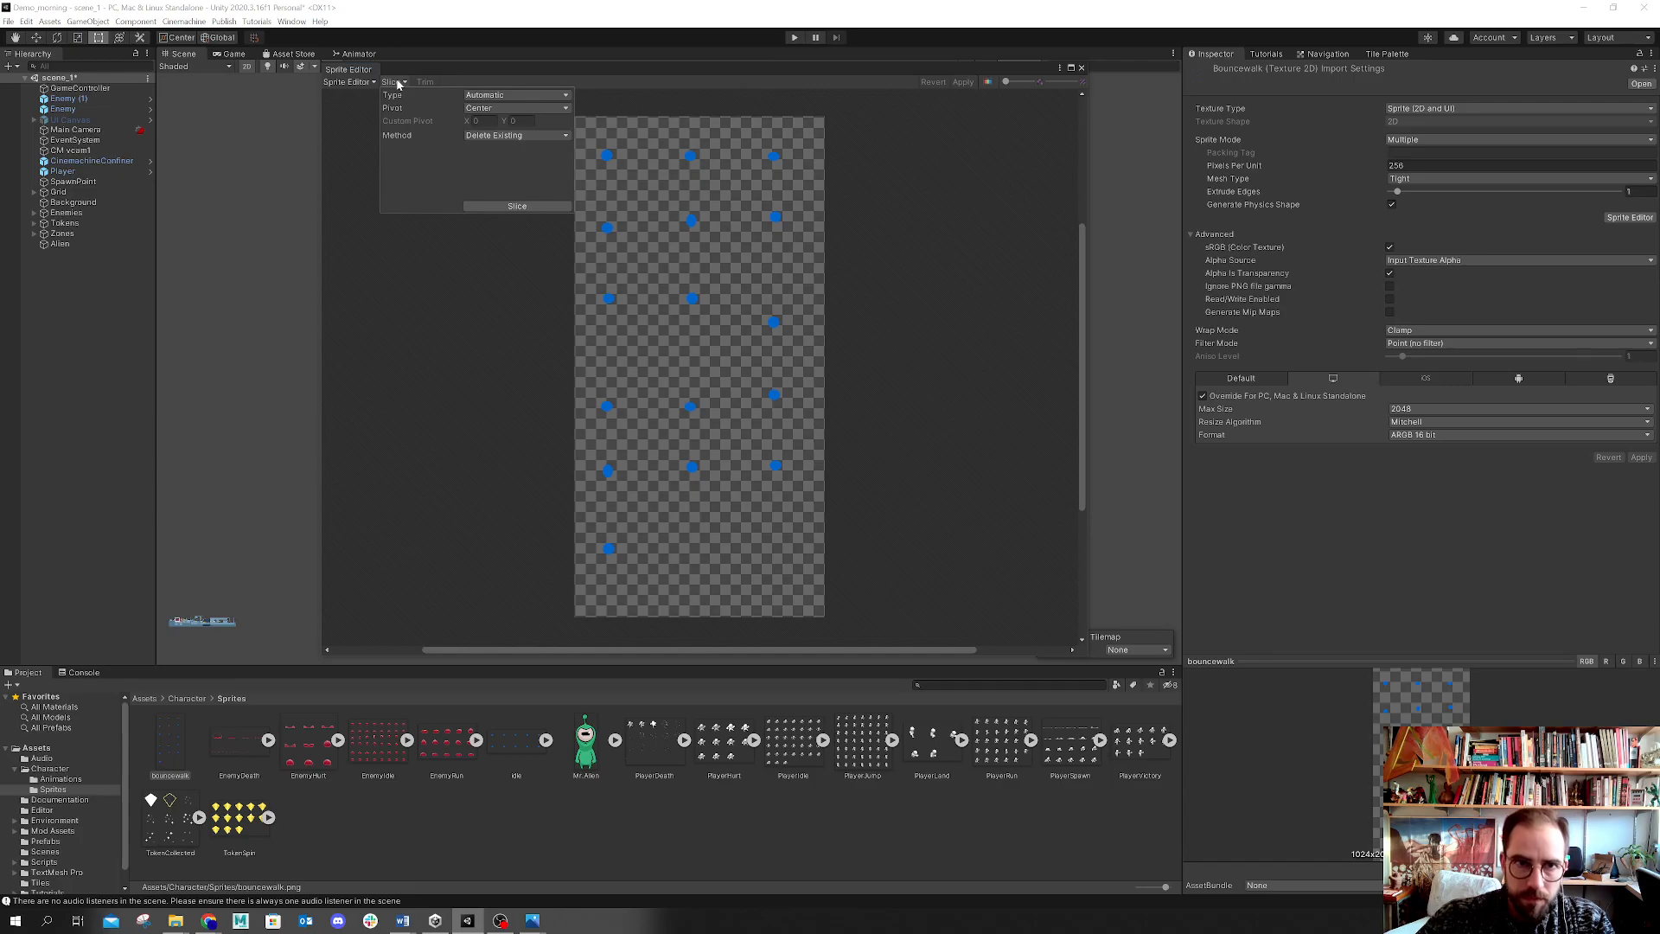
pyautogui.click(474, 94)
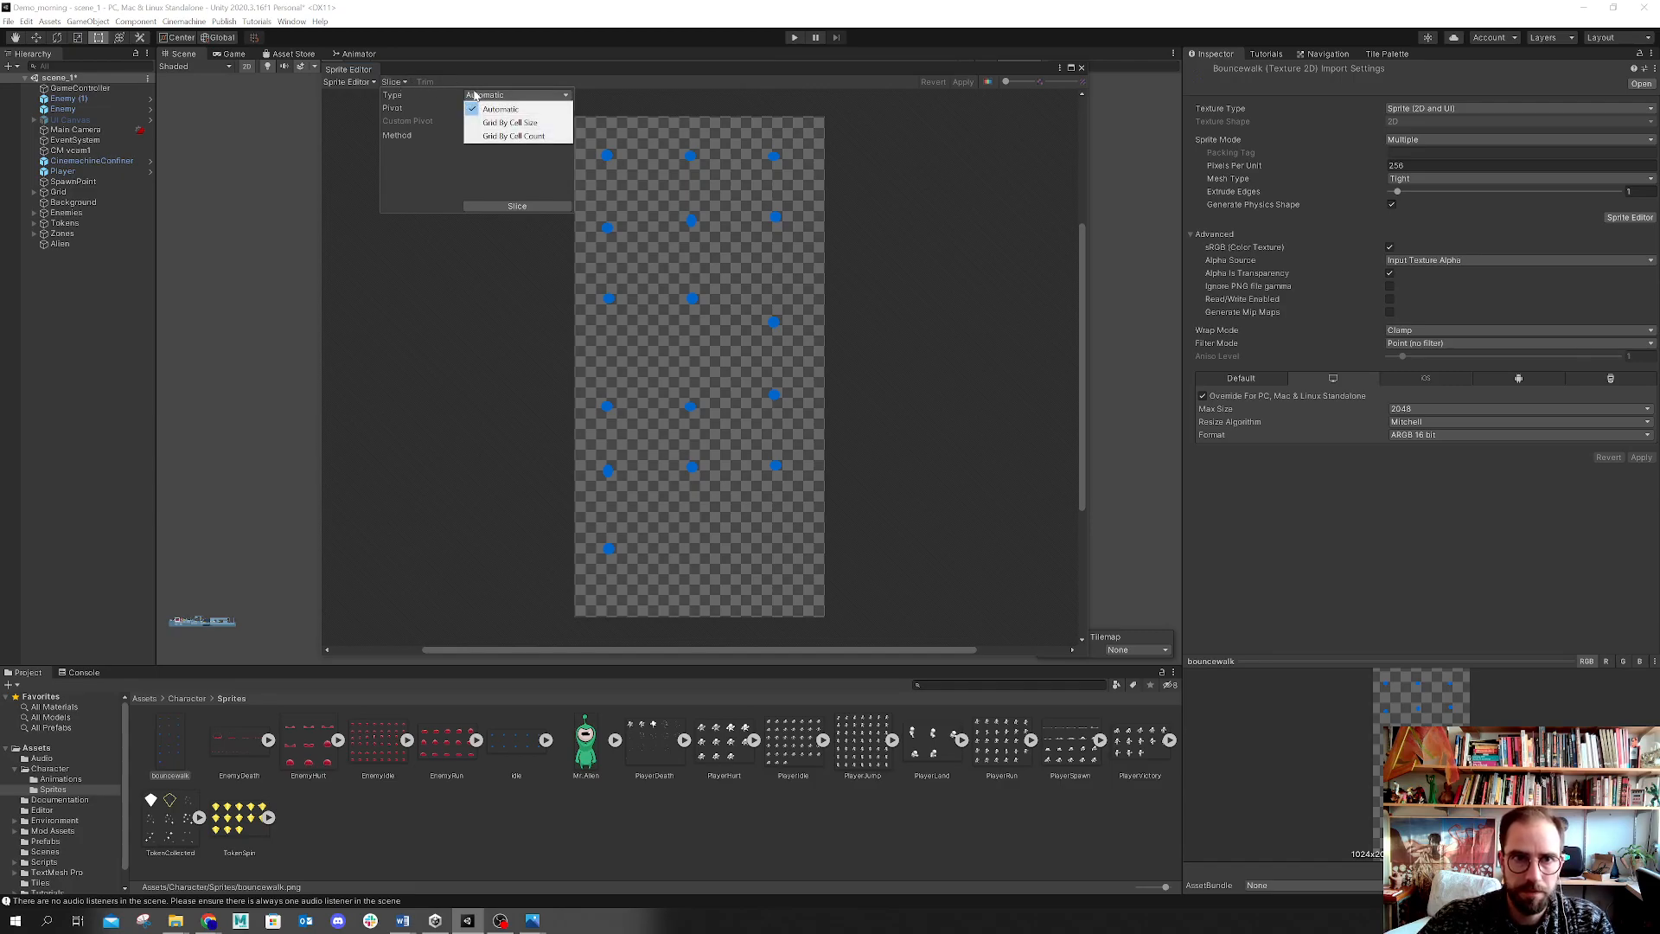
pyautogui.click(514, 137)
pyautogui.click(489, 107)
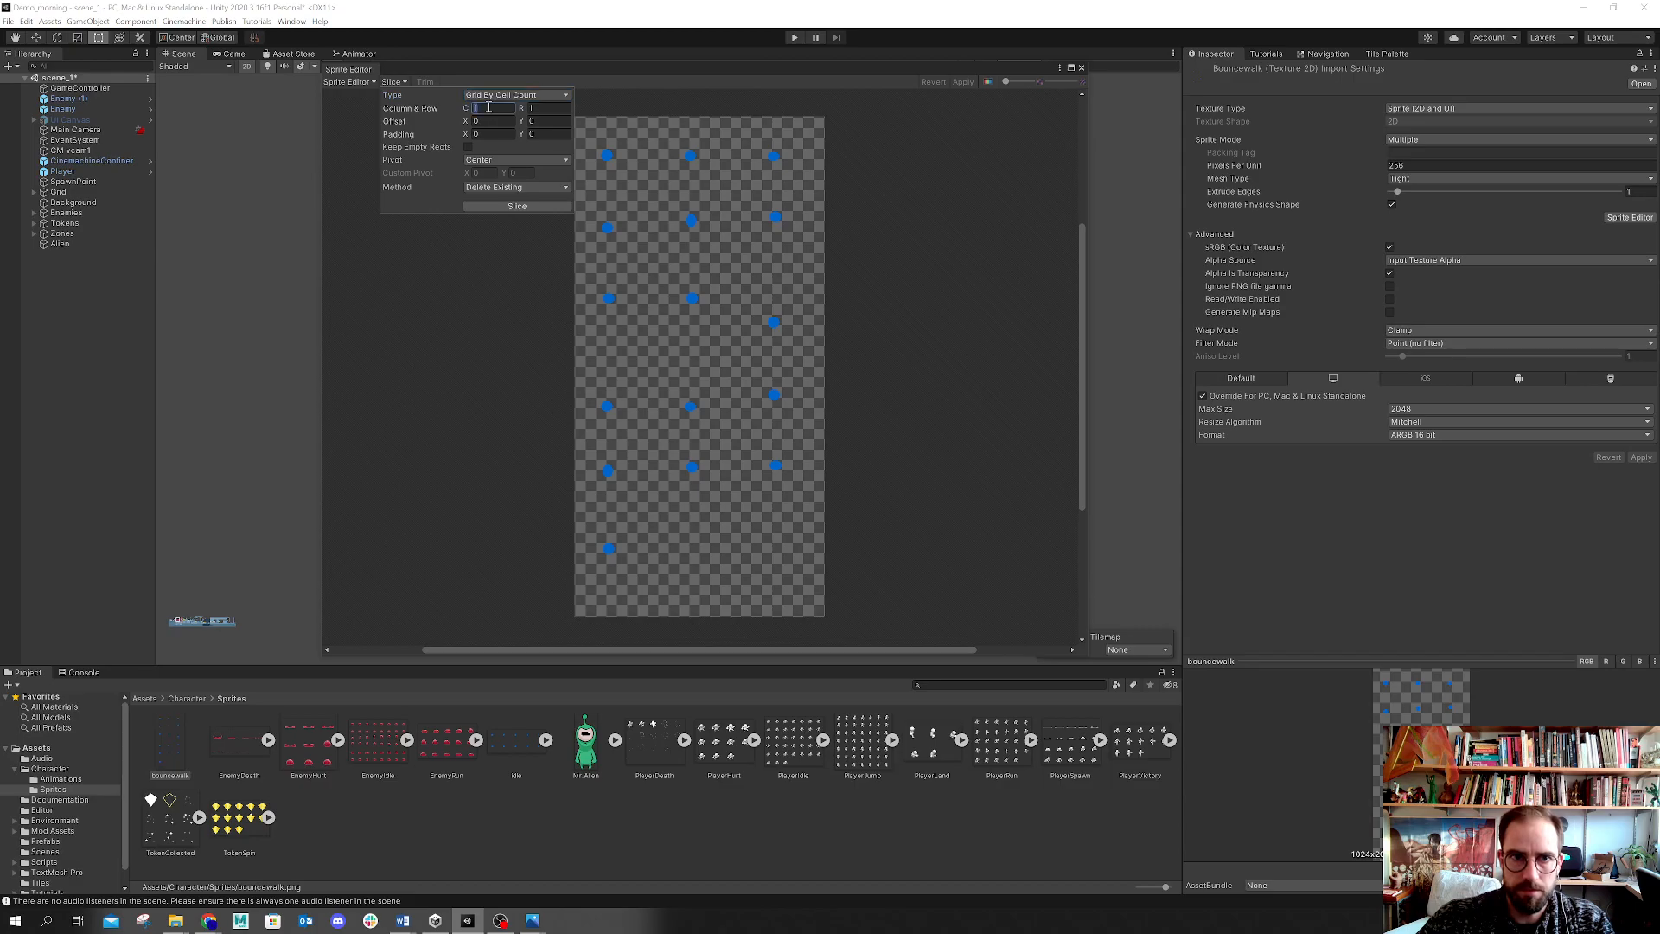
pyautogui.click(541, 107)
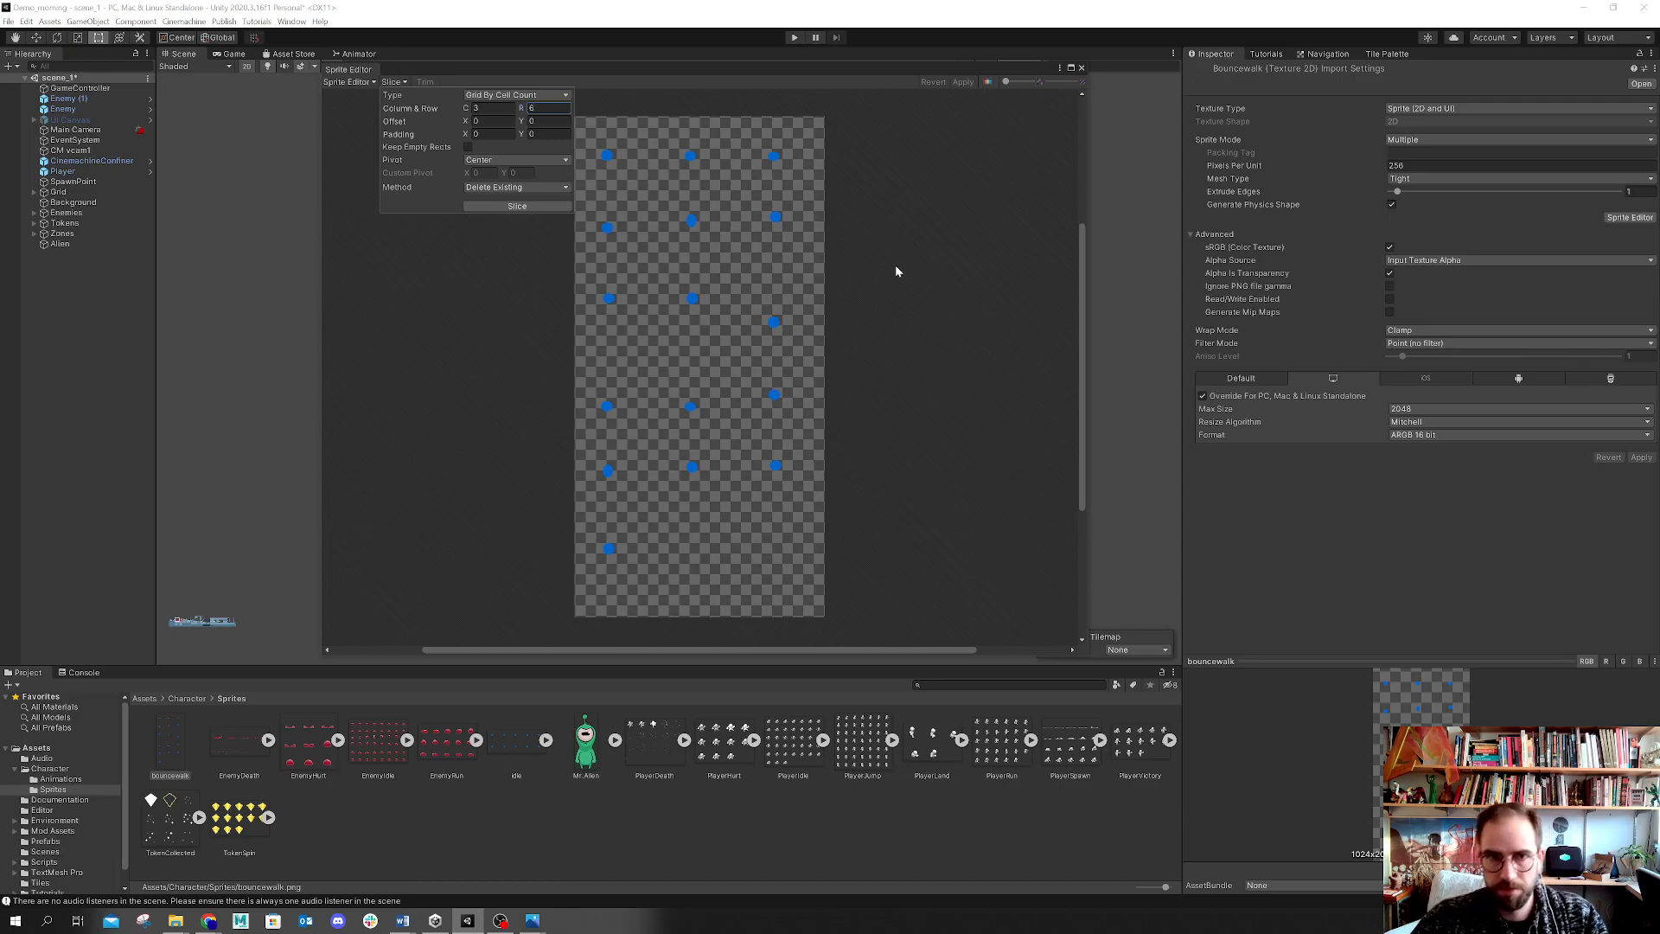
pyautogui.click(476, 208)
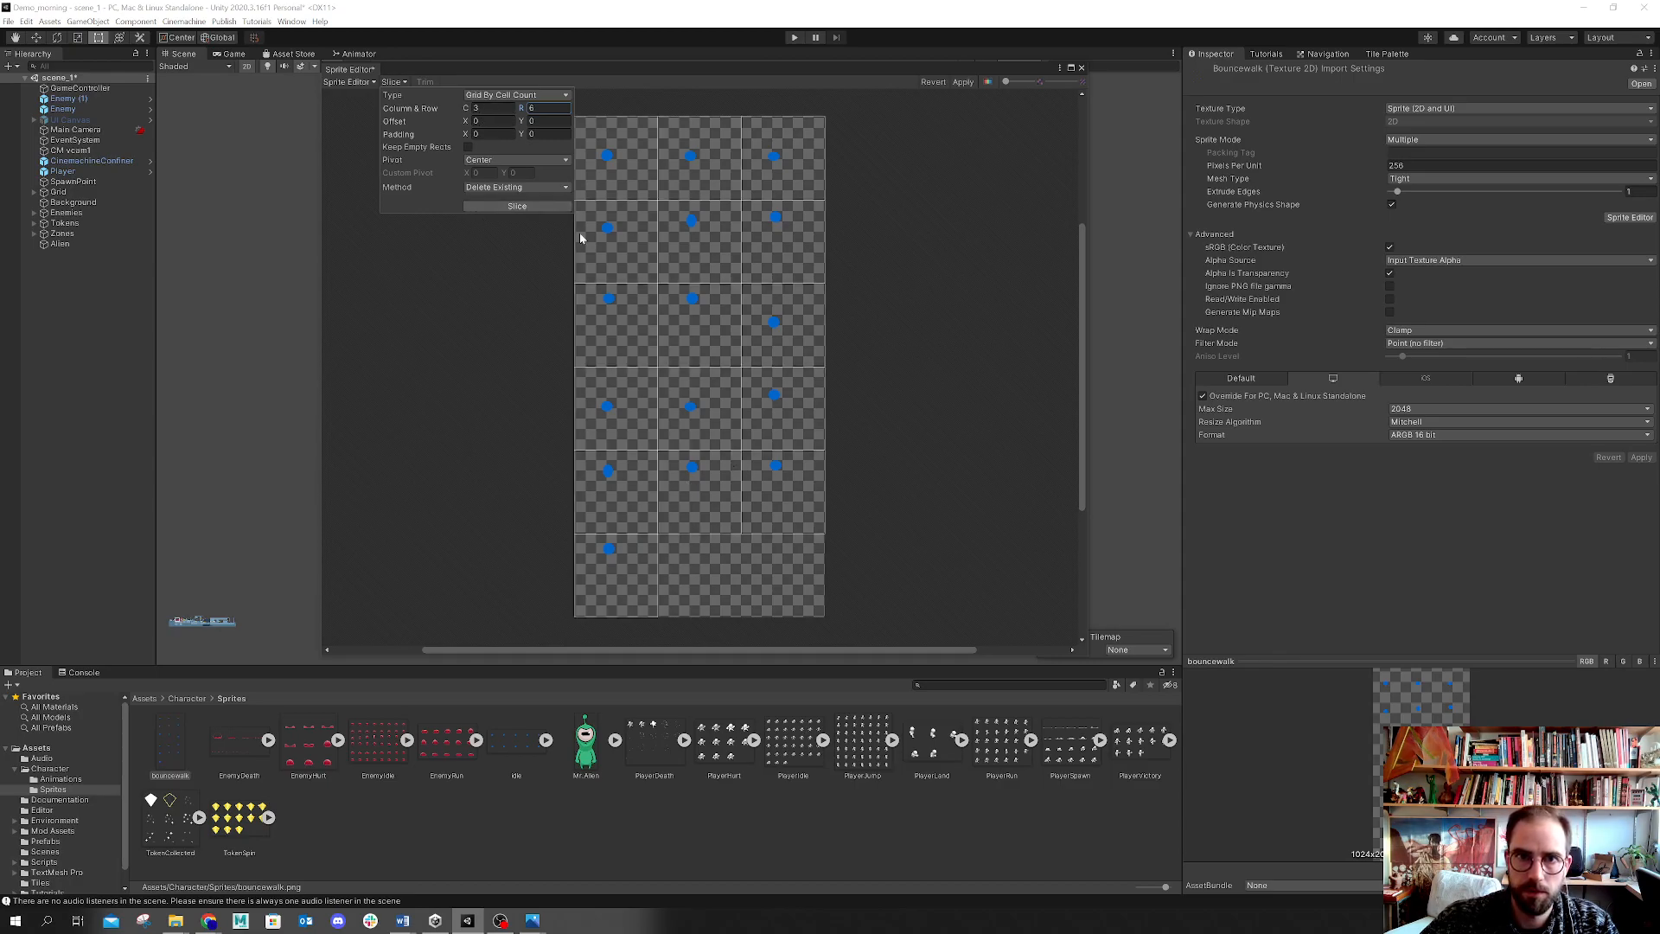
# Step: Apply the slicing, close the Sprite Editor, and expand the bouncewalk sheet to check its frames
pyautogui.click(795, 496)
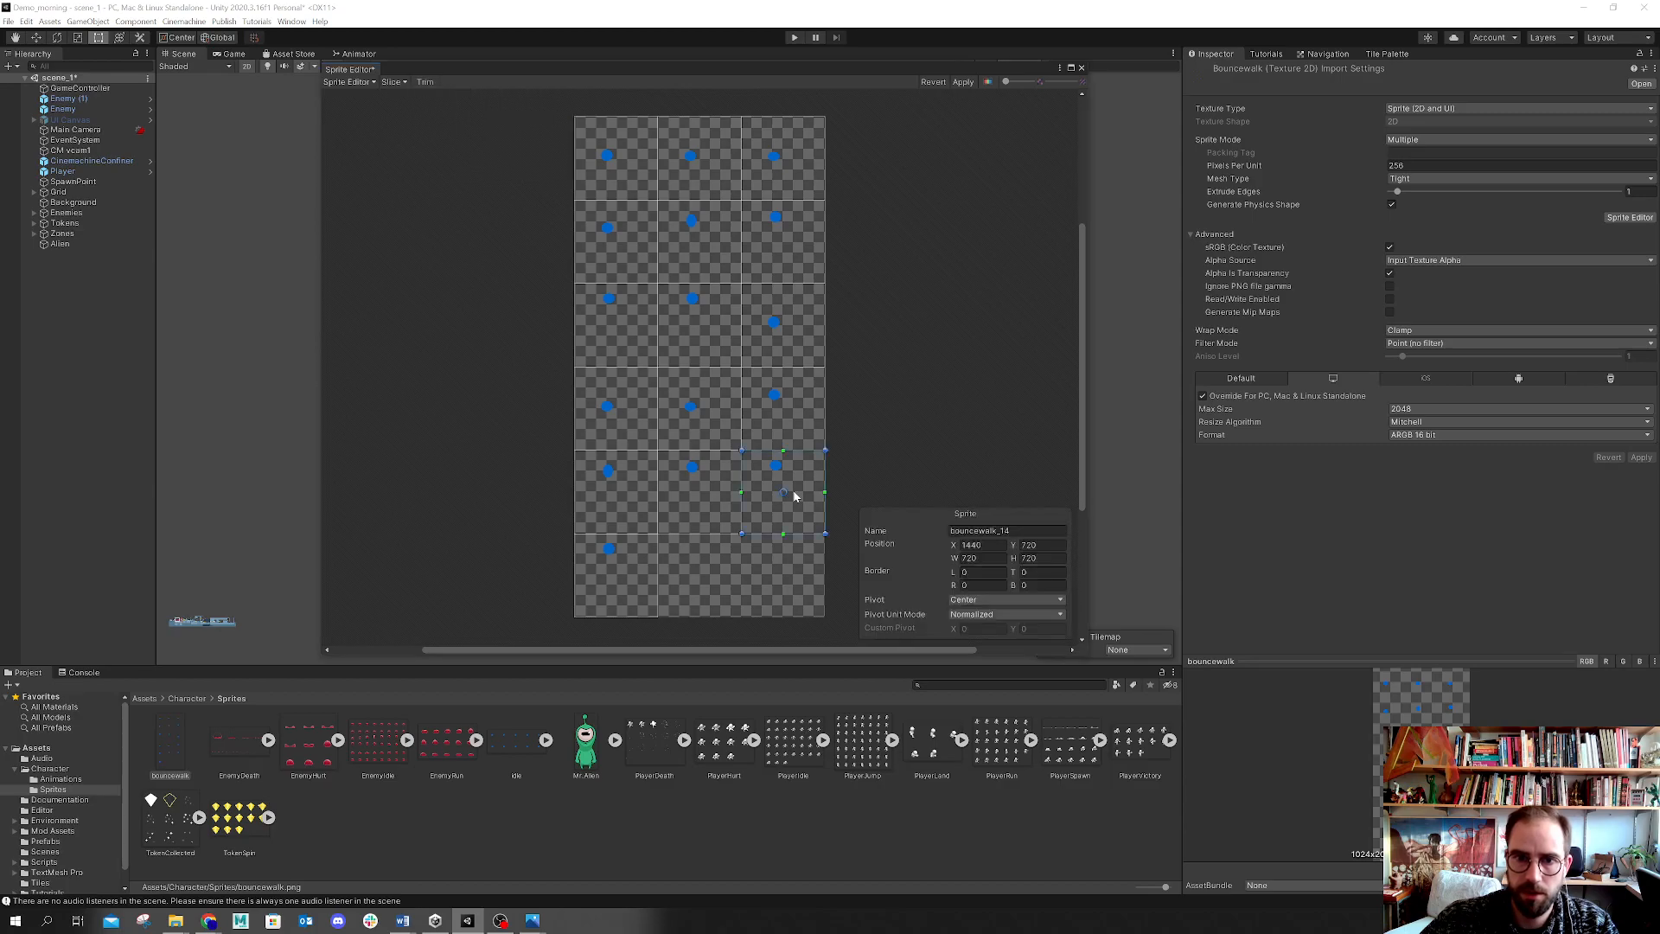
pyautogui.click(864, 434)
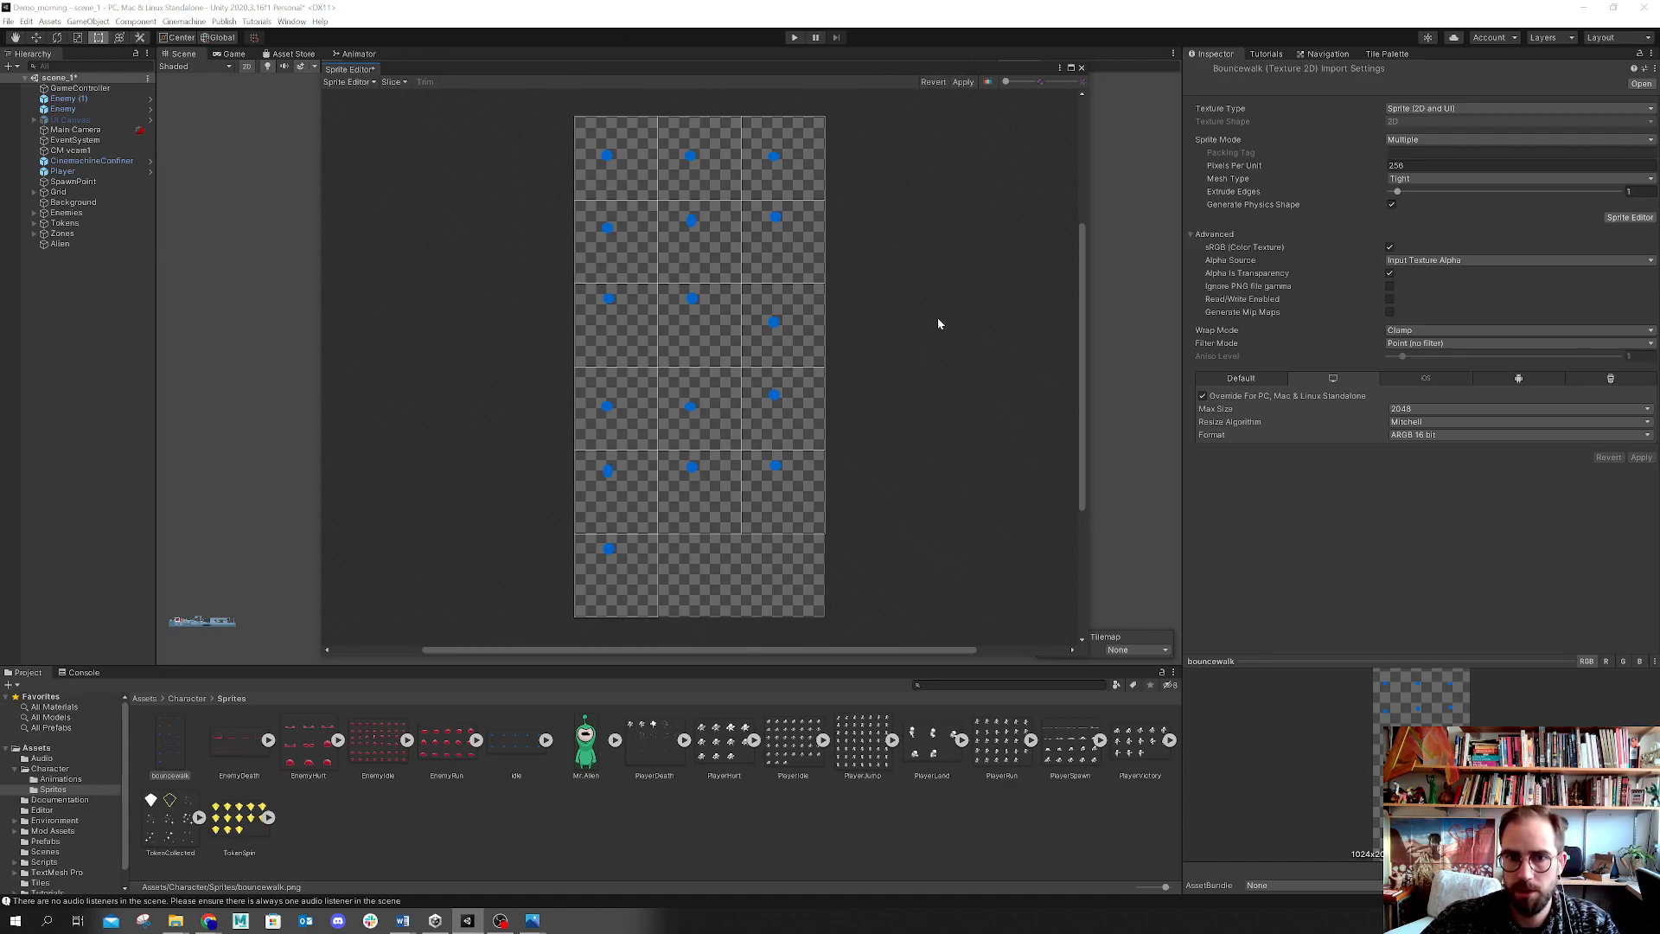
pyautogui.click(959, 83)
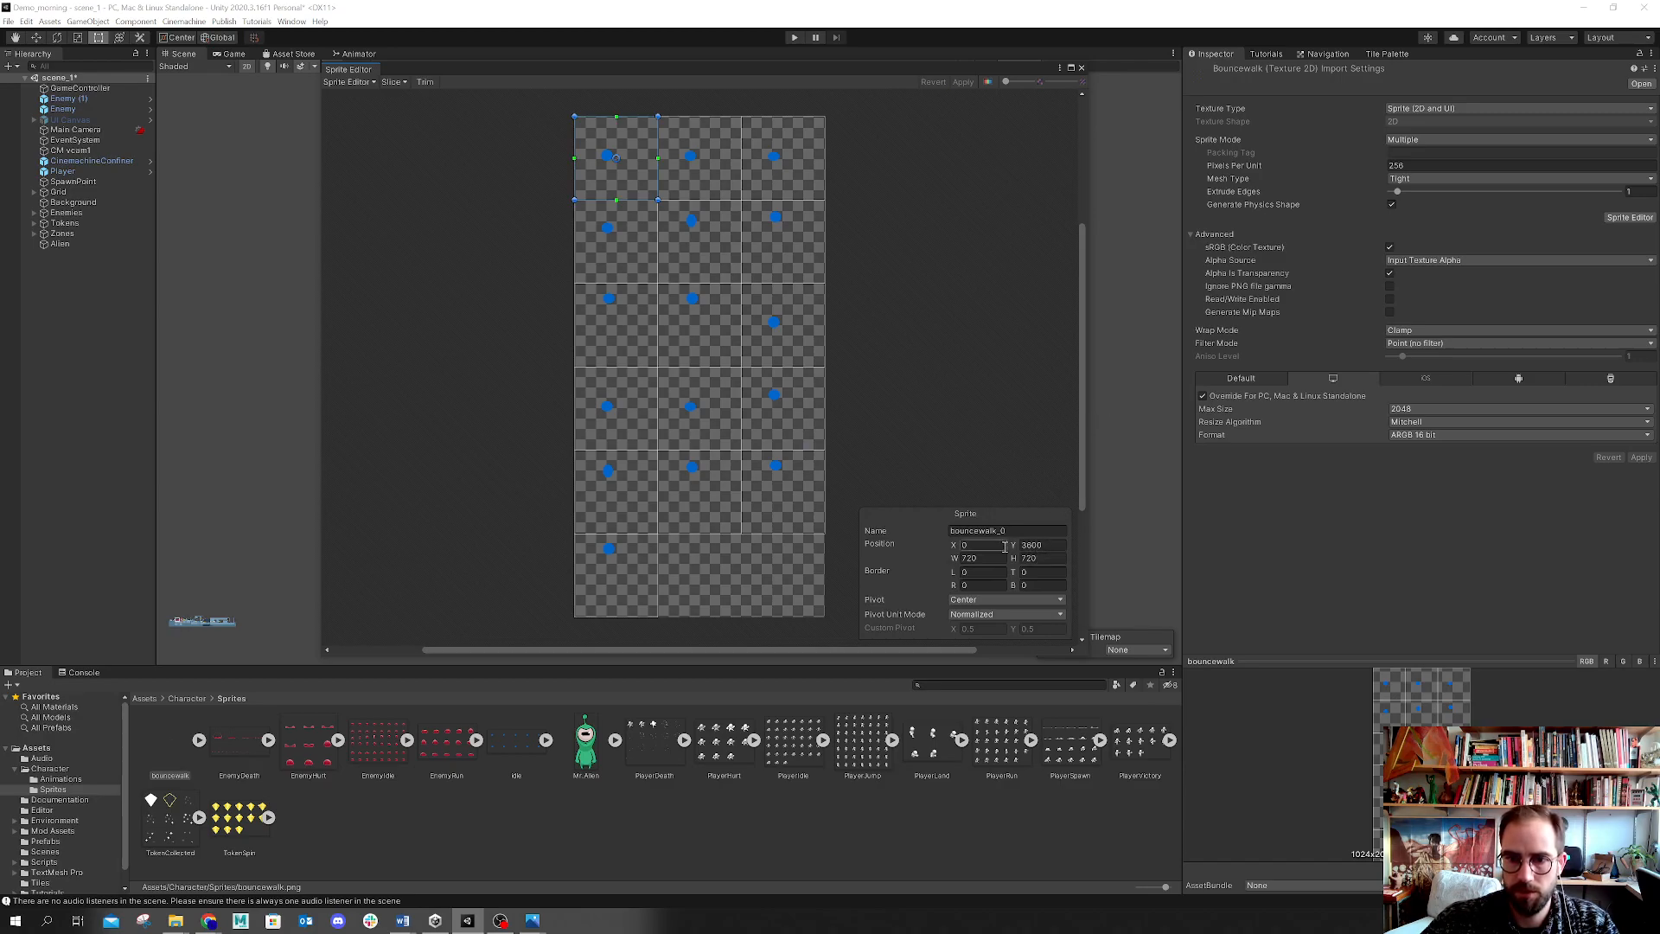
pyautogui.click(1082, 68)
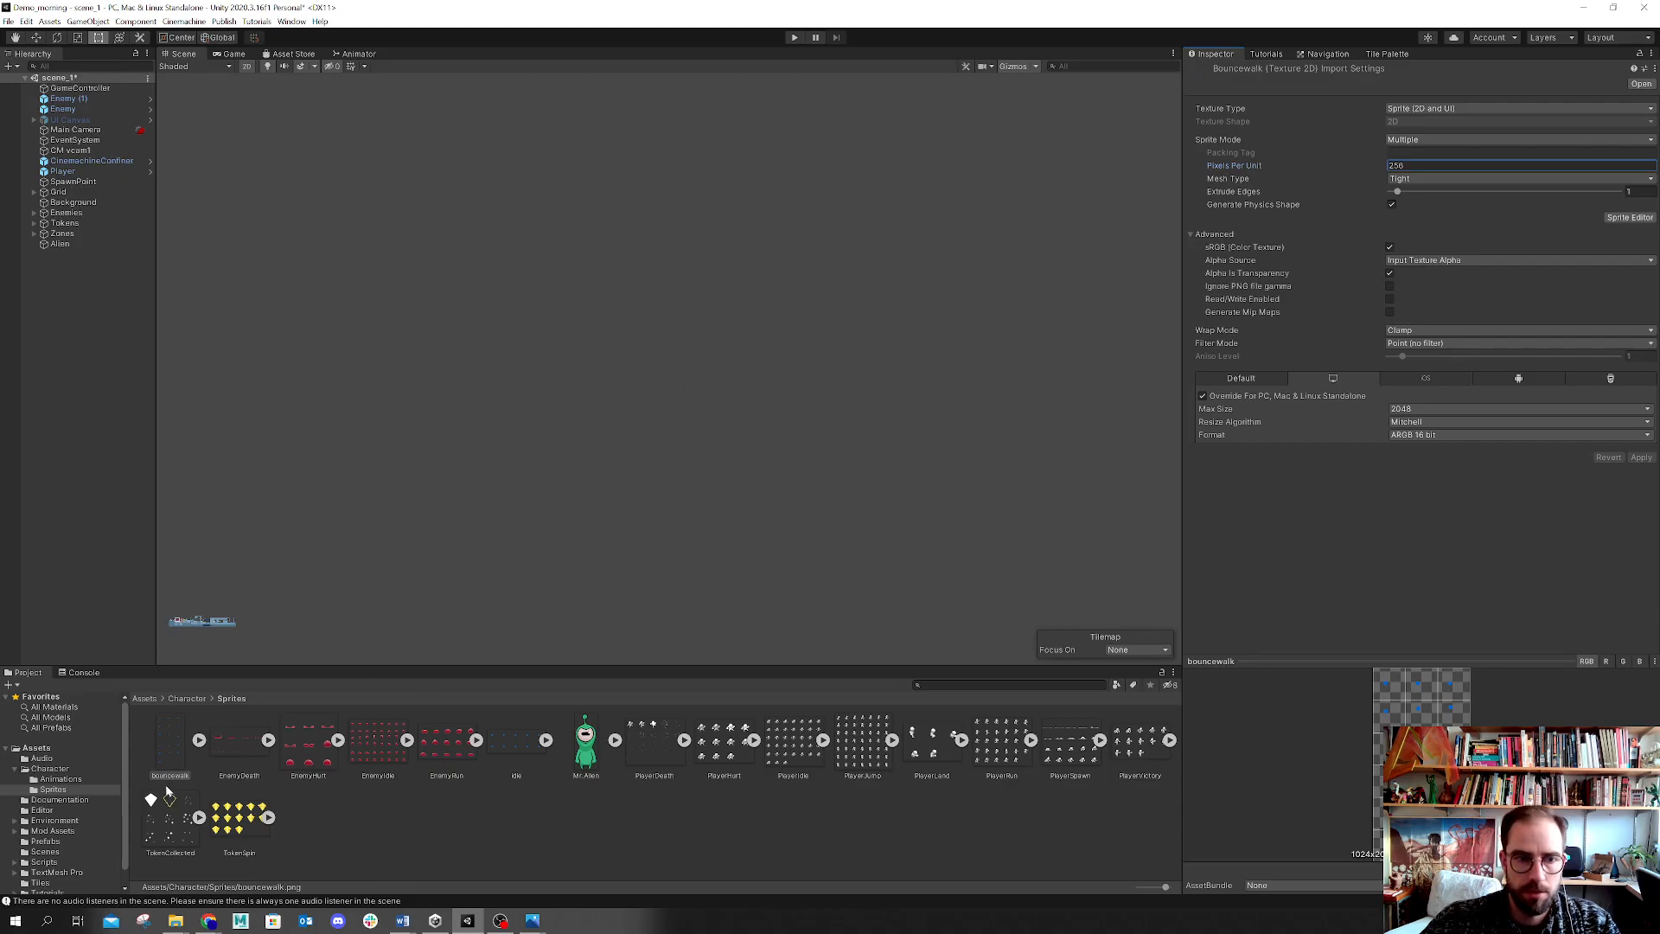
pyautogui.click(199, 741)
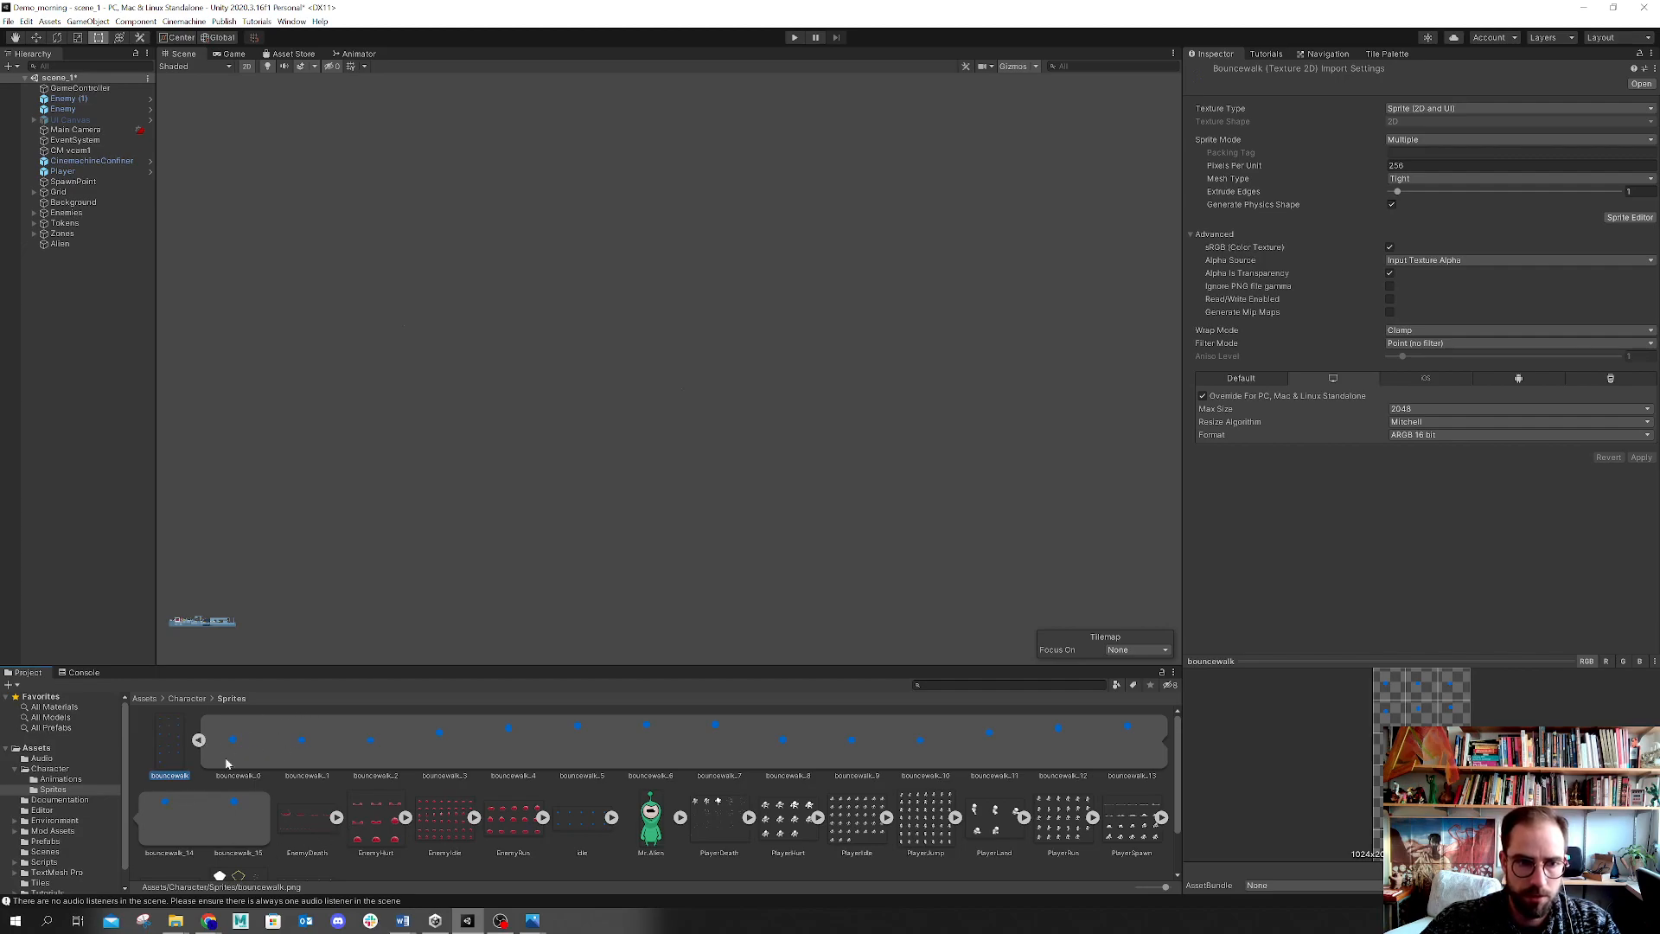
pyautogui.click(201, 740)
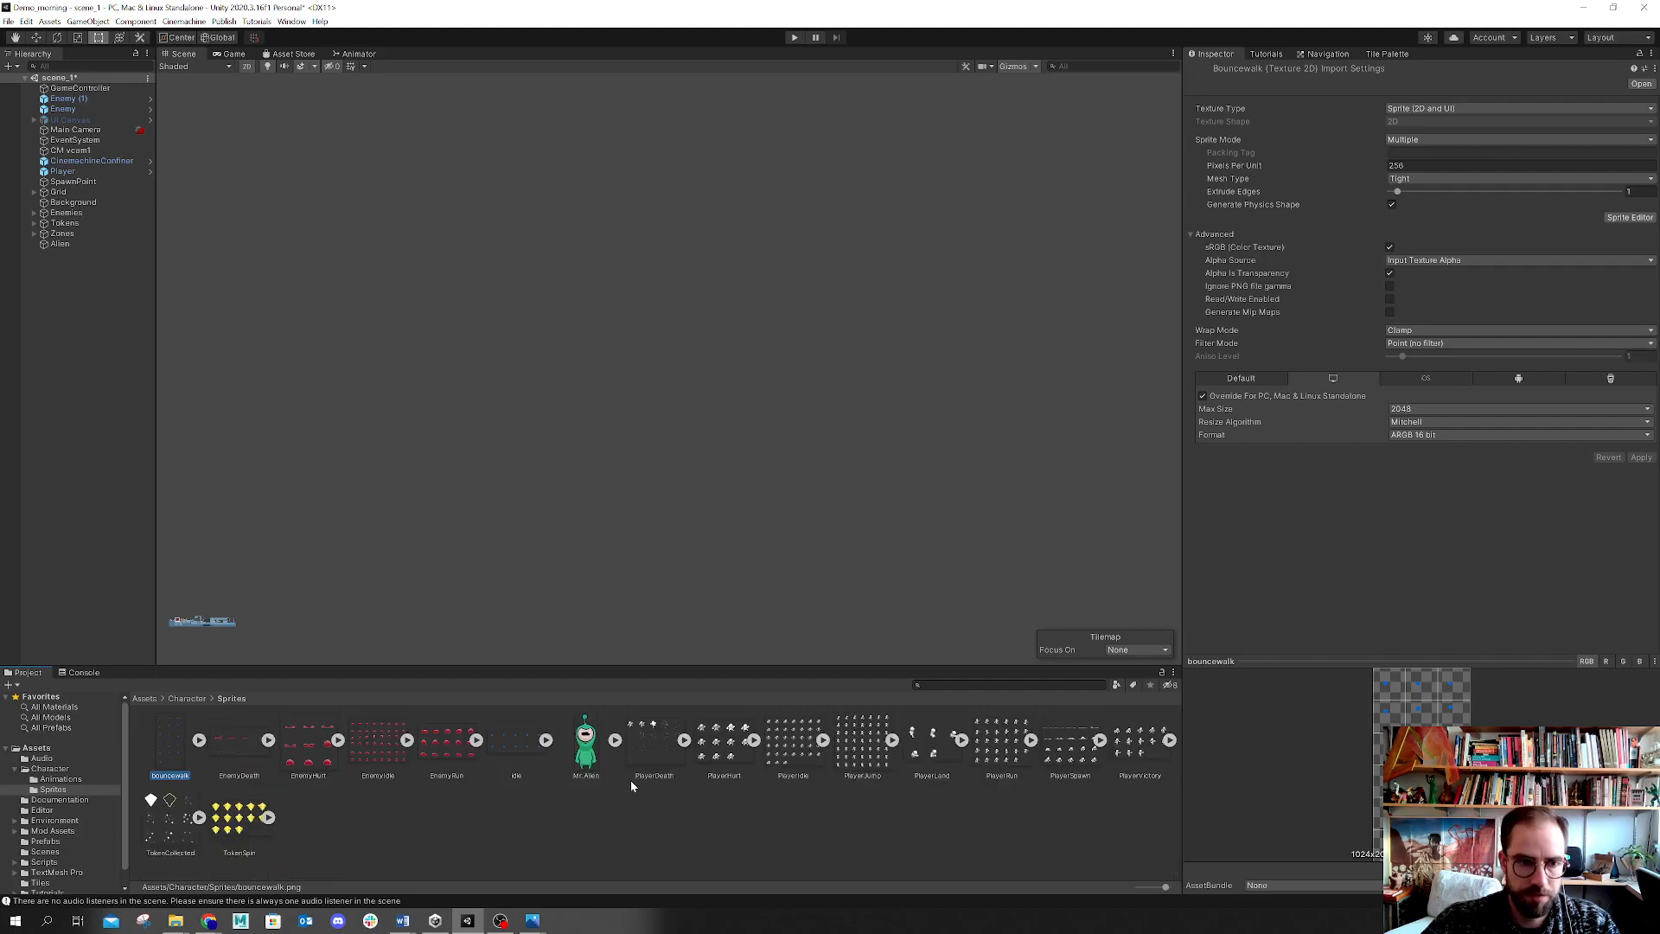
# Step: Select the Player and open the Animator to view its state machine
pyautogui.click(96, 171)
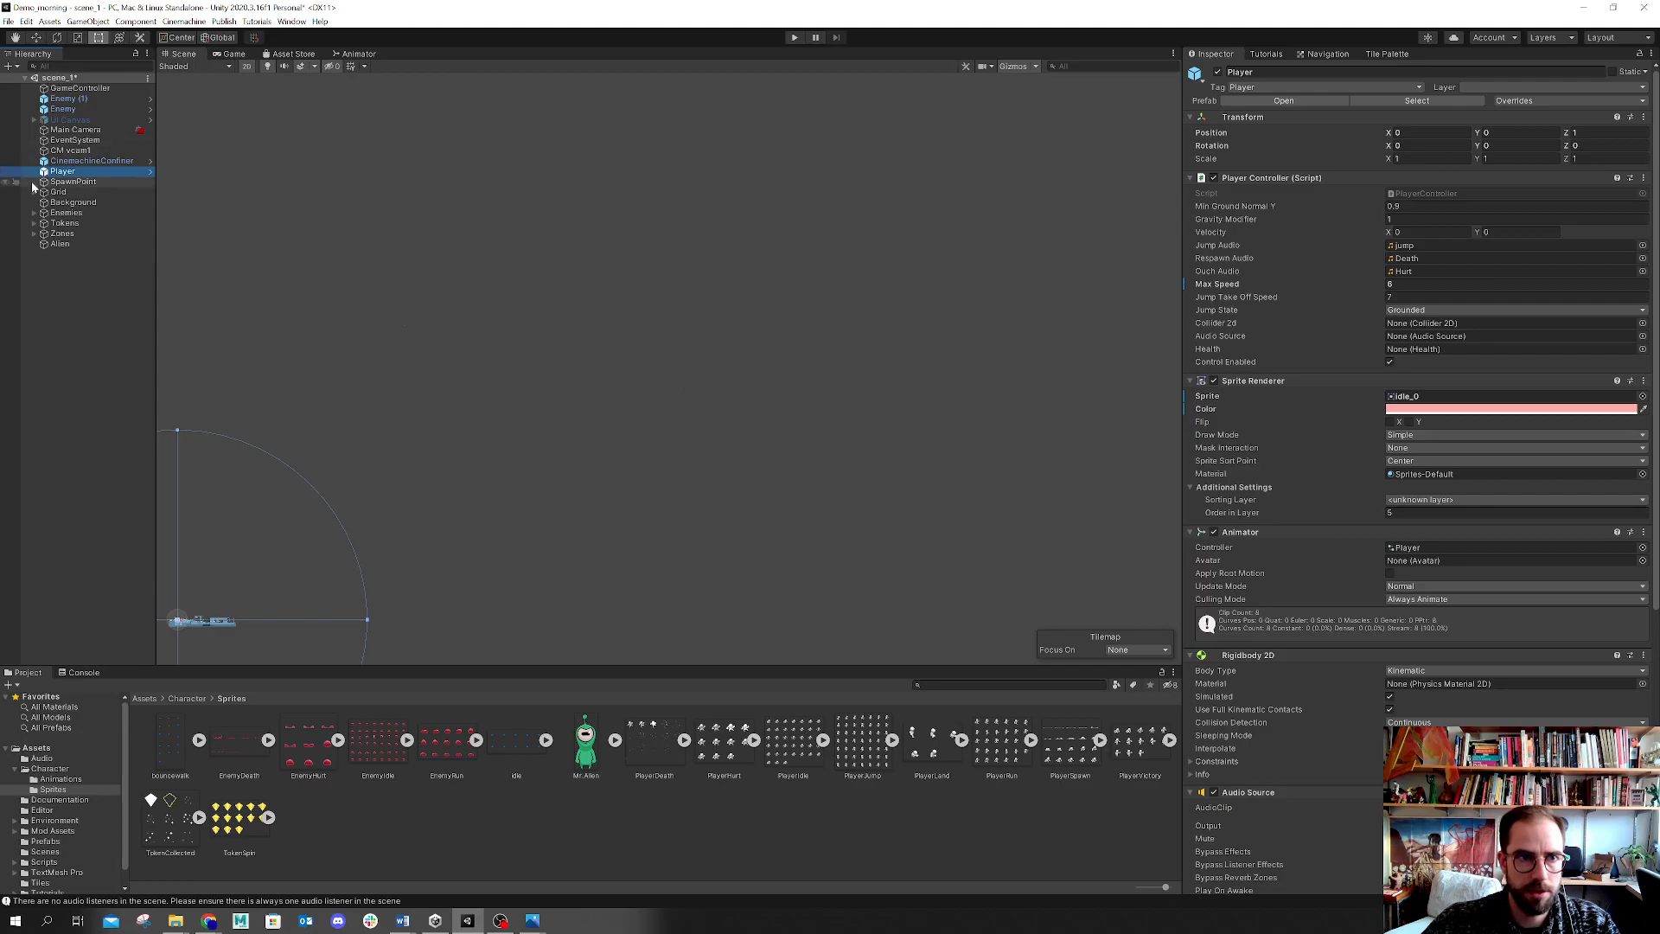
pyautogui.click(354, 54)
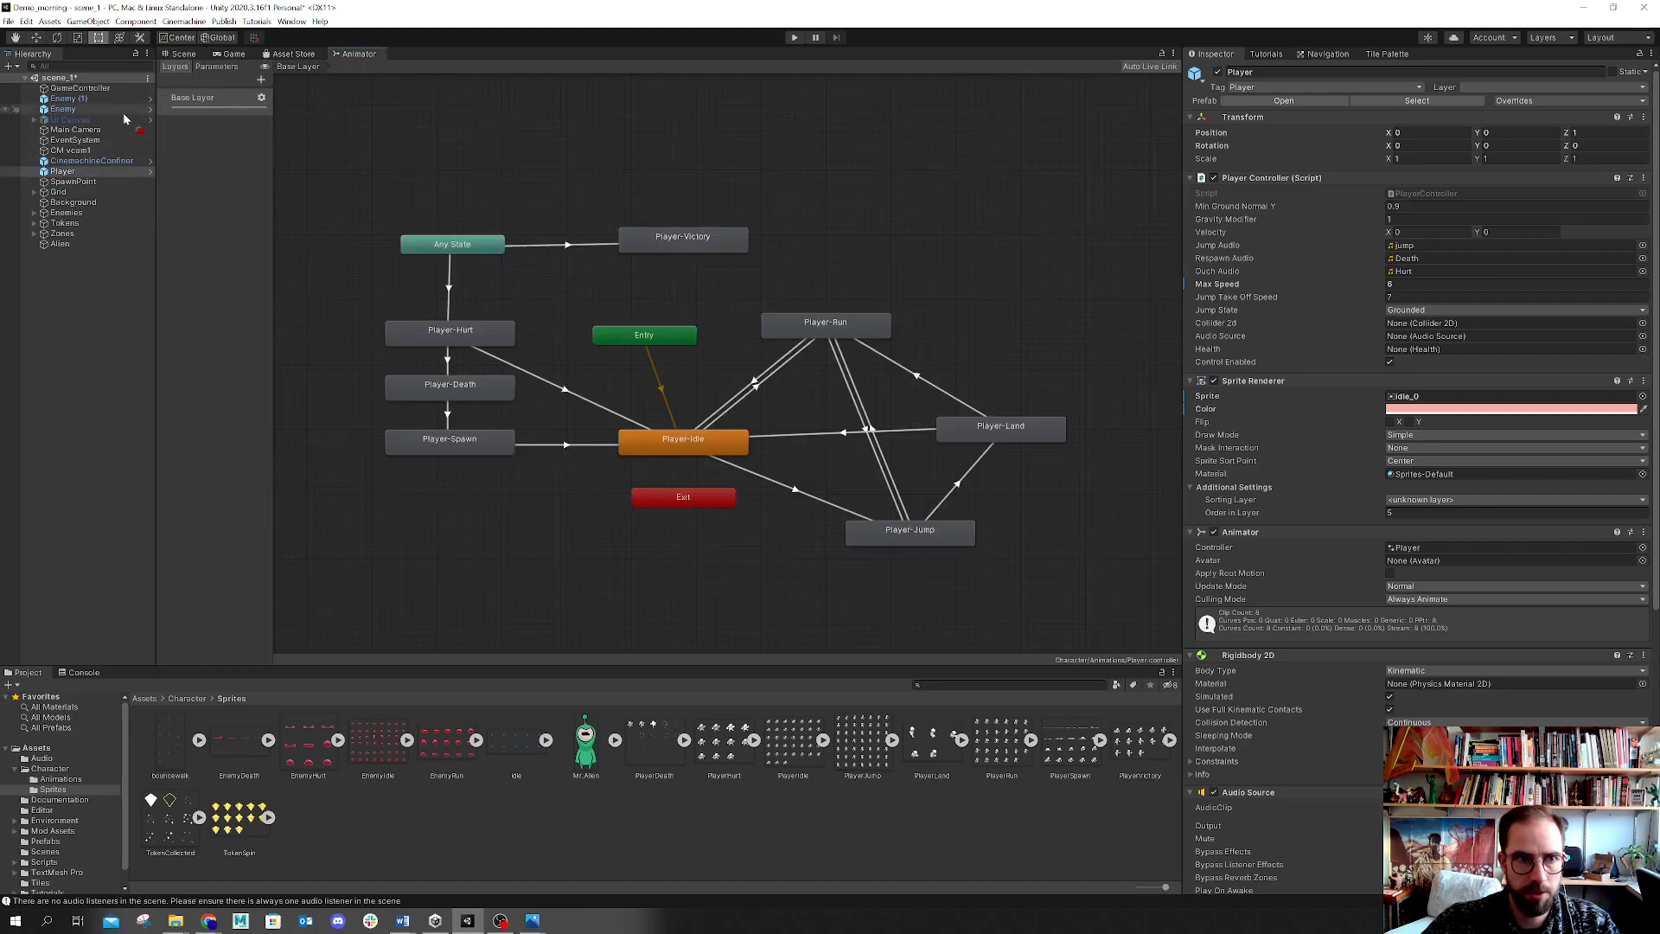
pyautogui.click(73, 173)
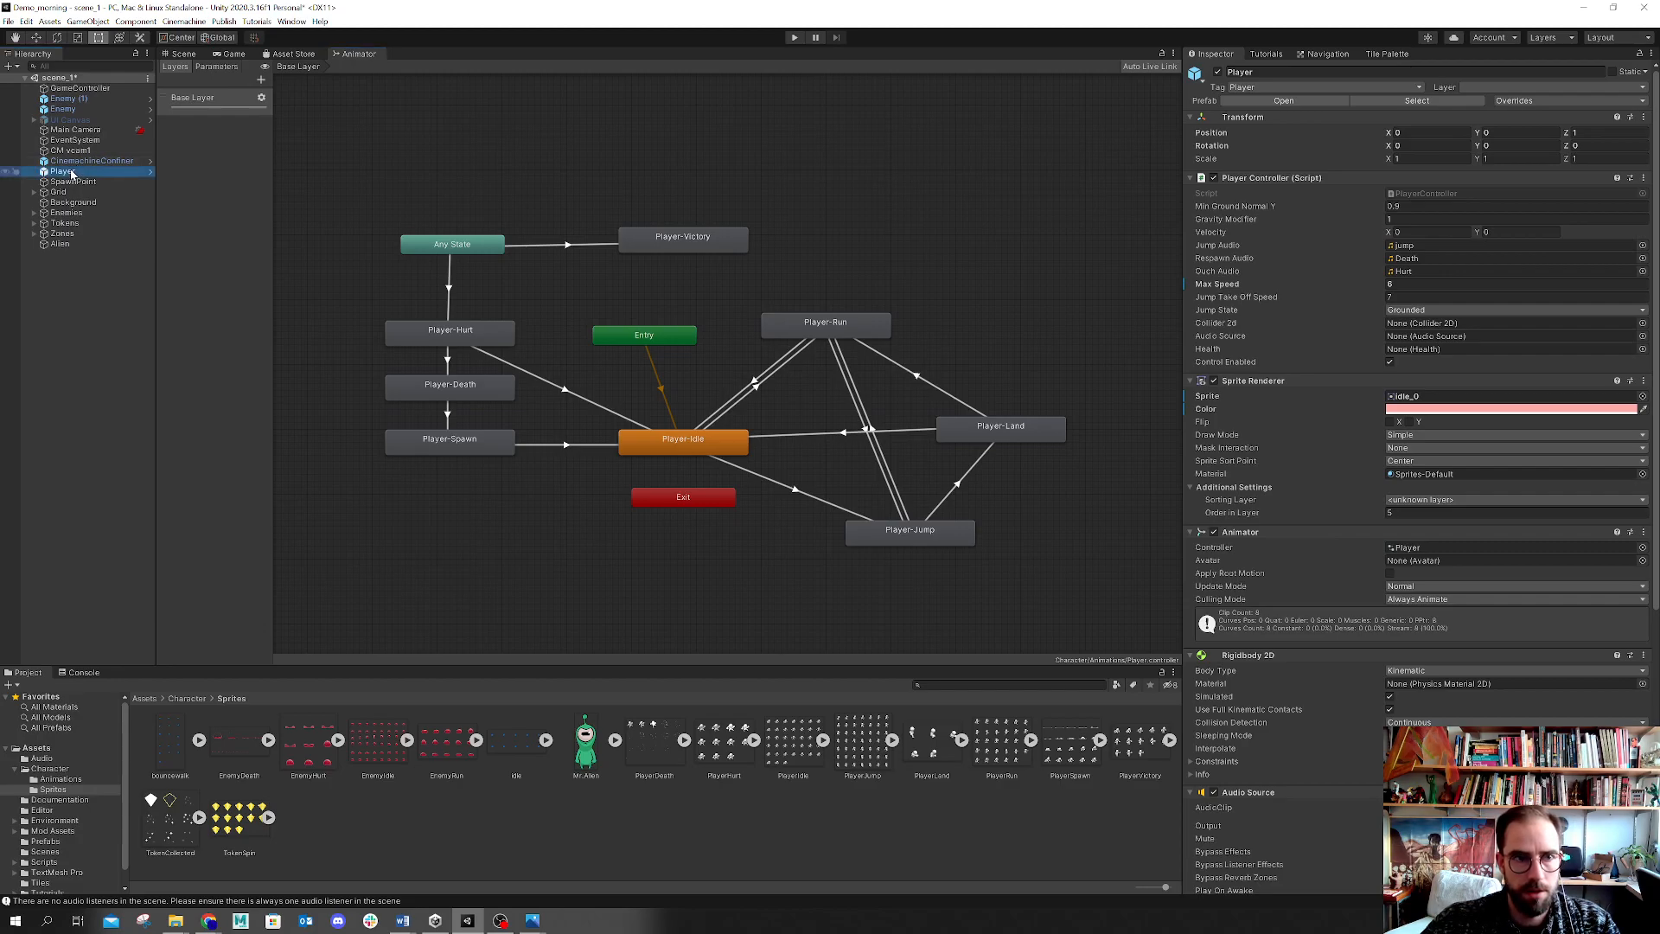
# Step: Open the Animation window, switch to the PlayerRun clip, and delete all of its existing sprite keyframes
pyautogui.click(292, 21)
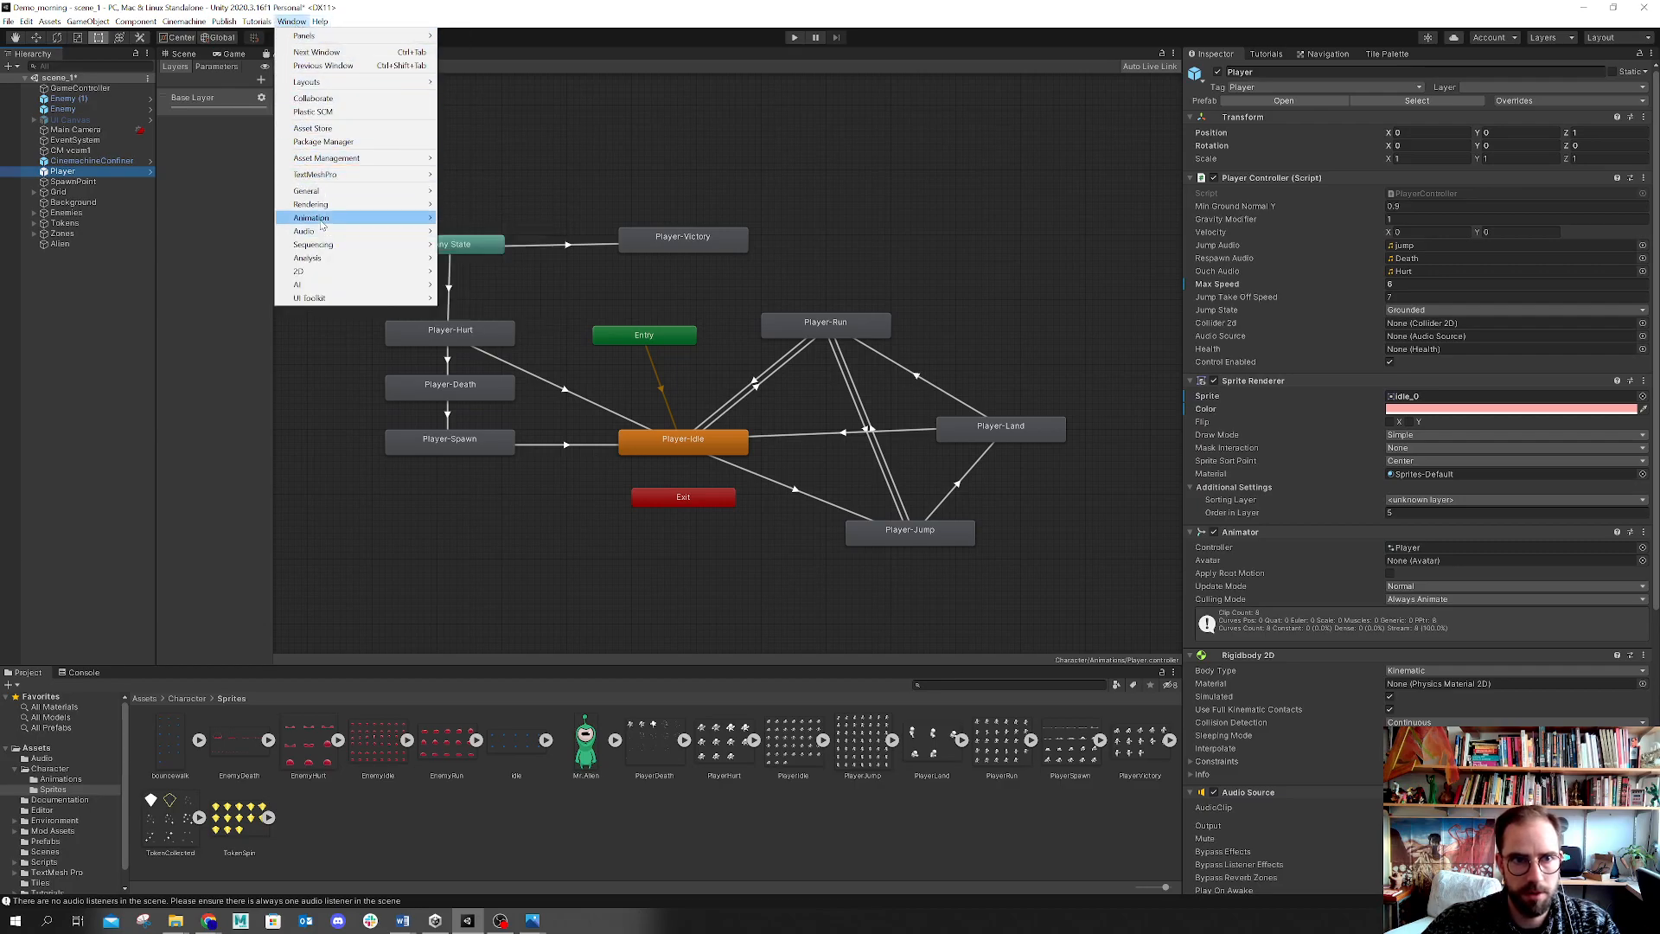
pyautogui.moveTo(346, 218)
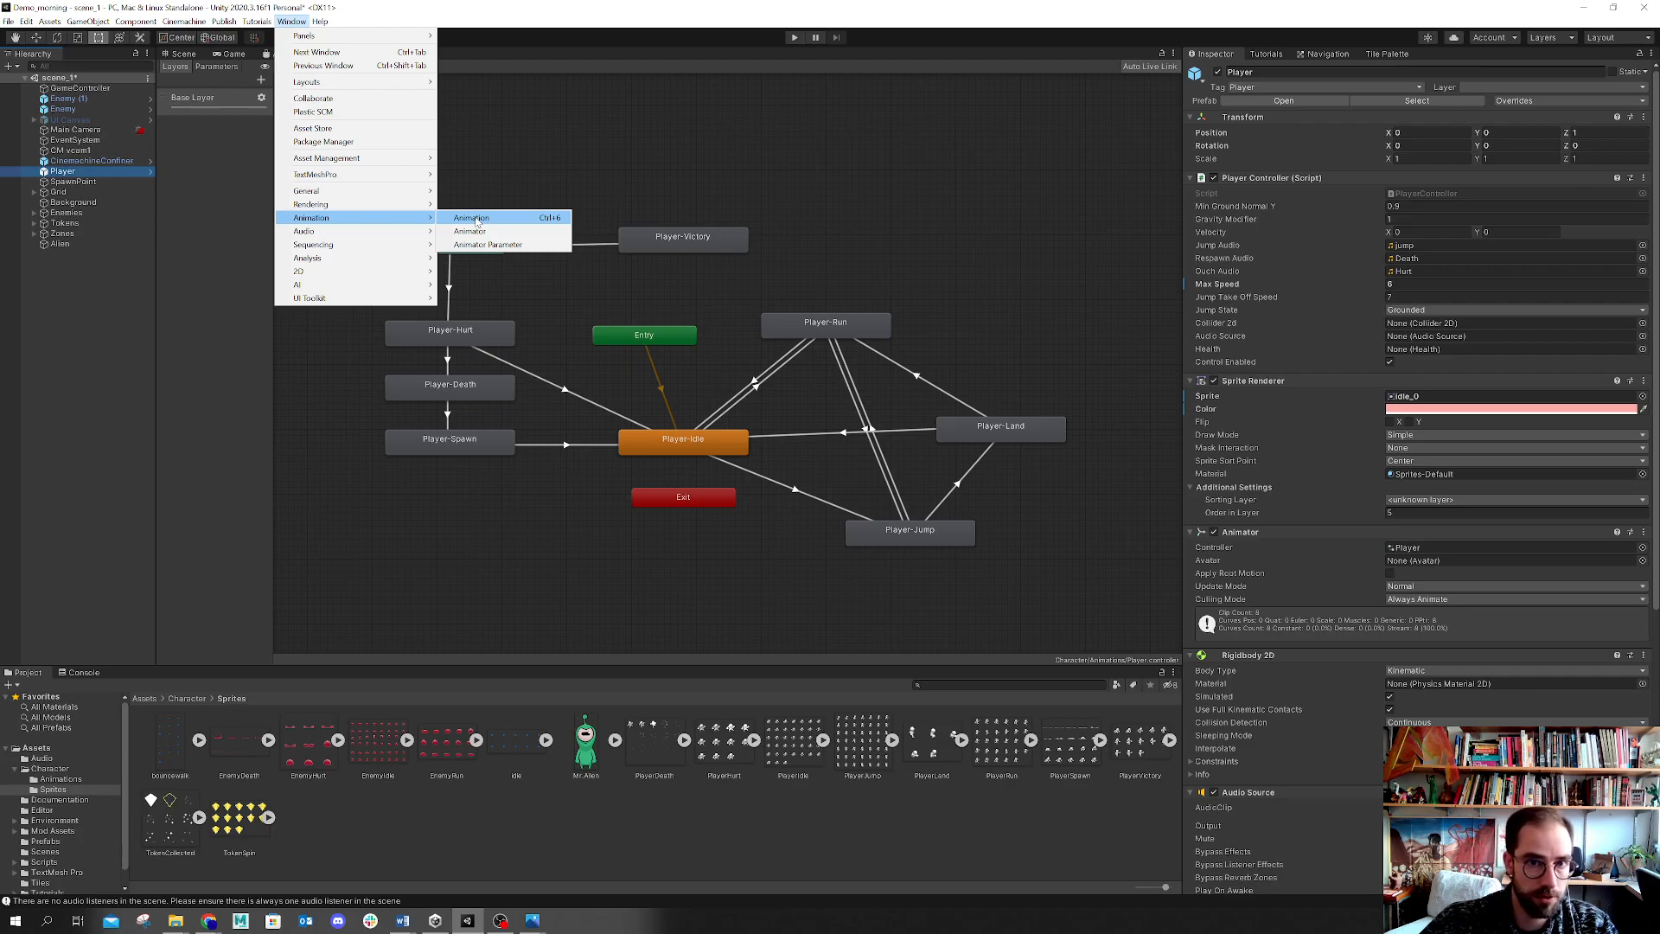
pyautogui.click(477, 221)
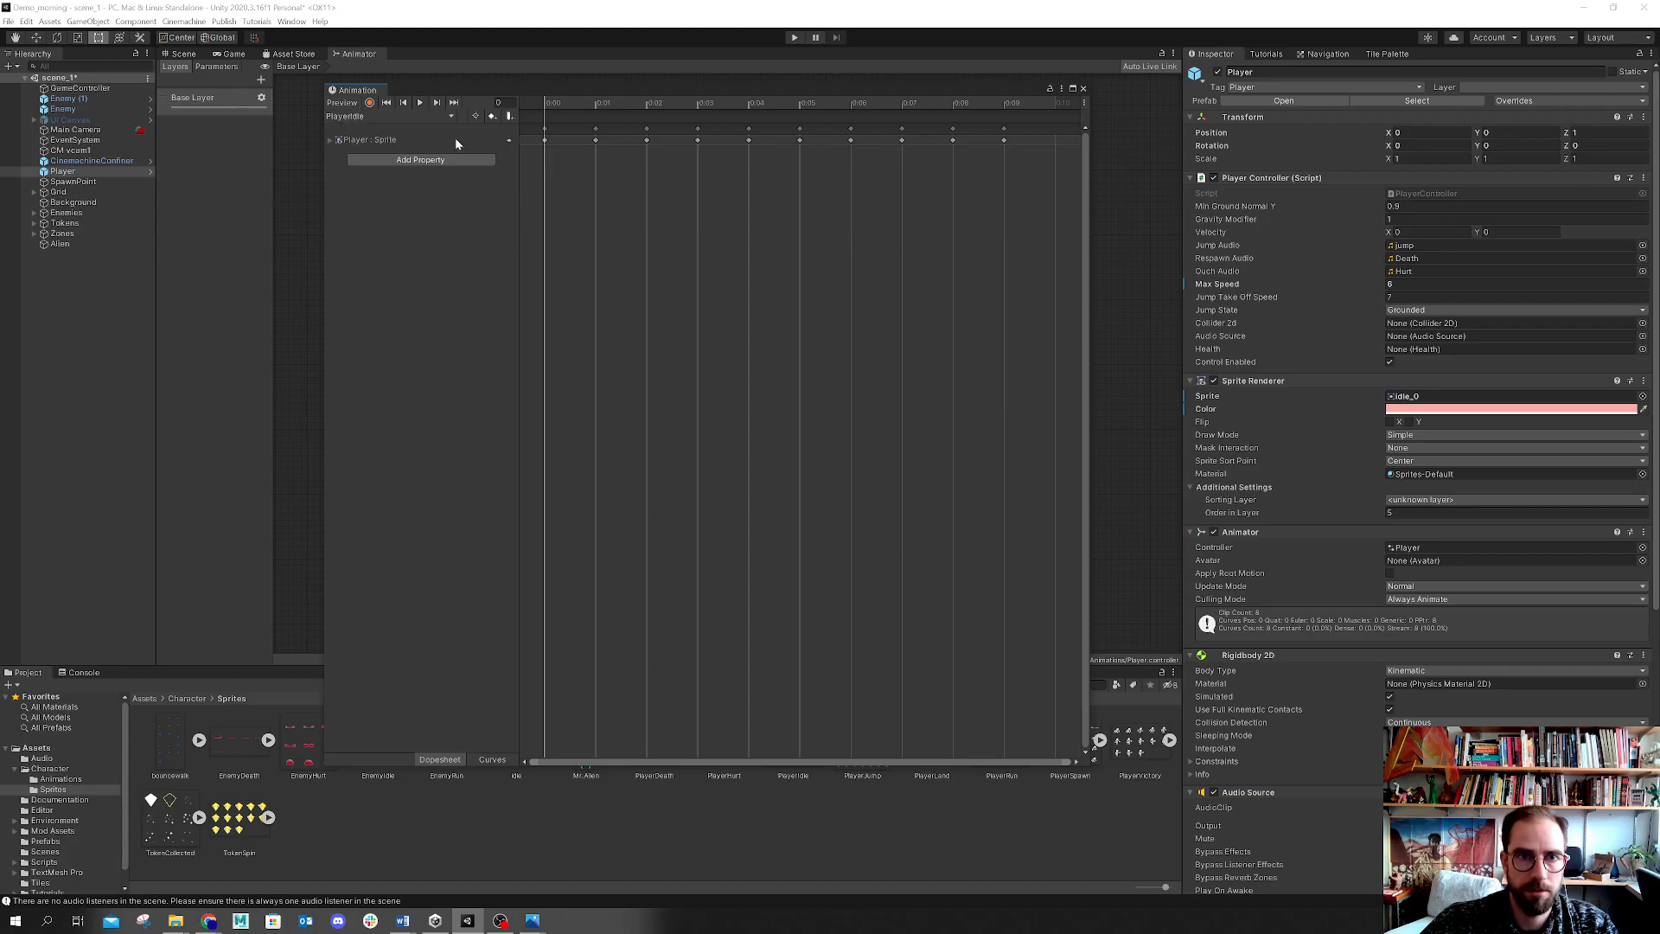
pyautogui.click(332, 140)
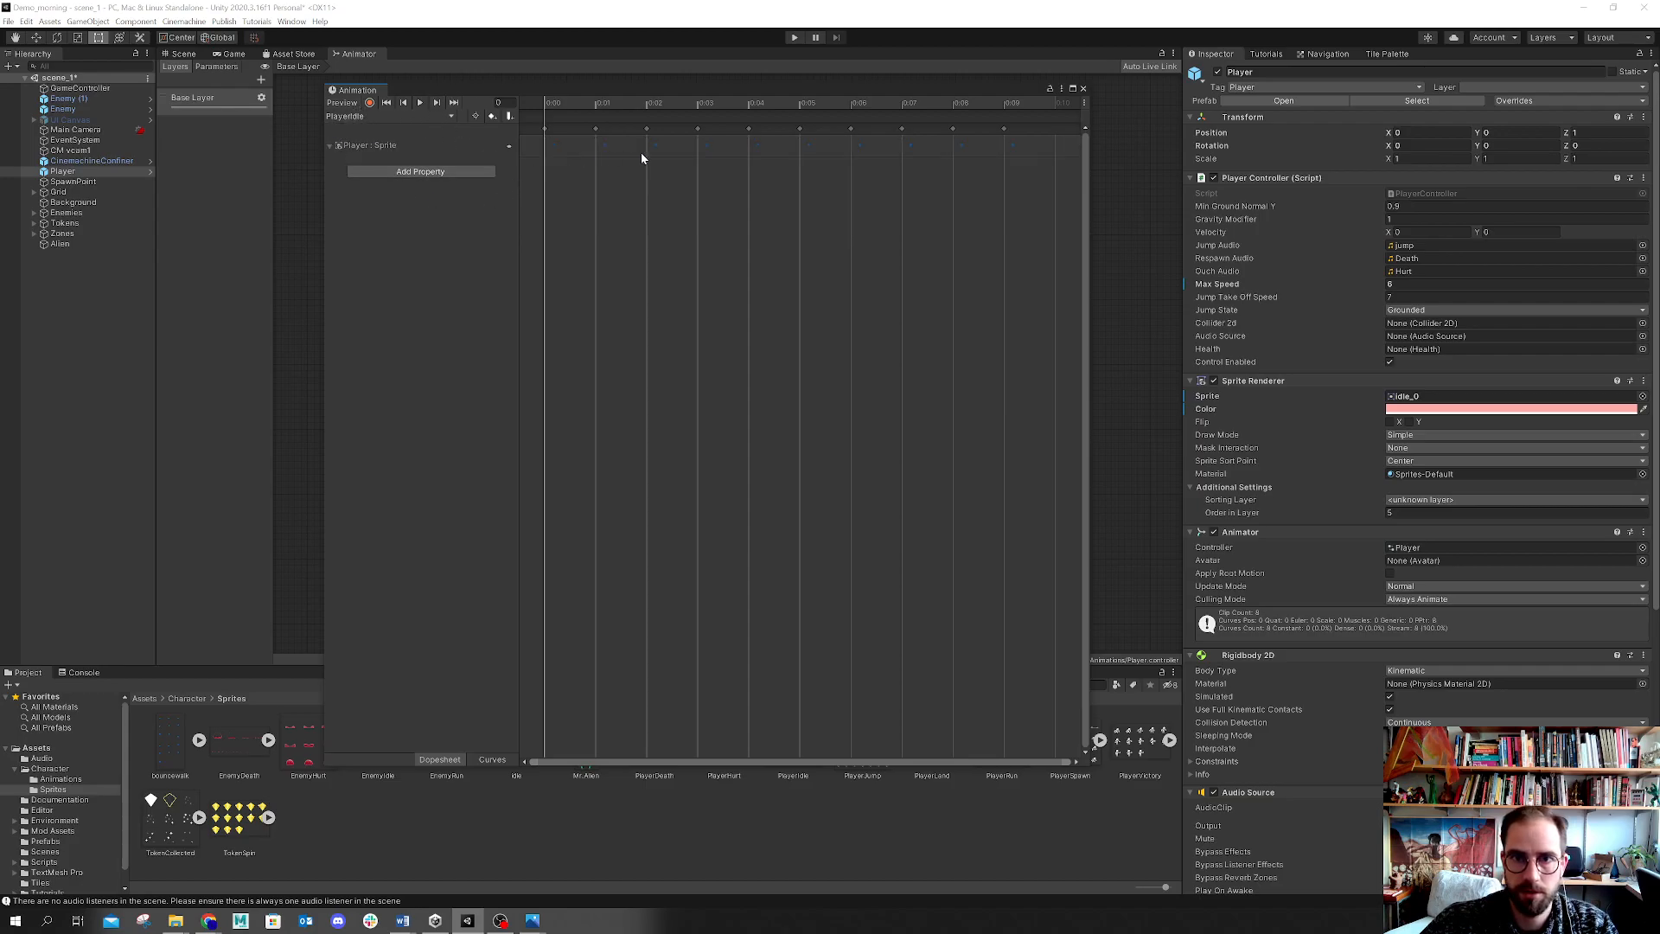
pyautogui.click(363, 116)
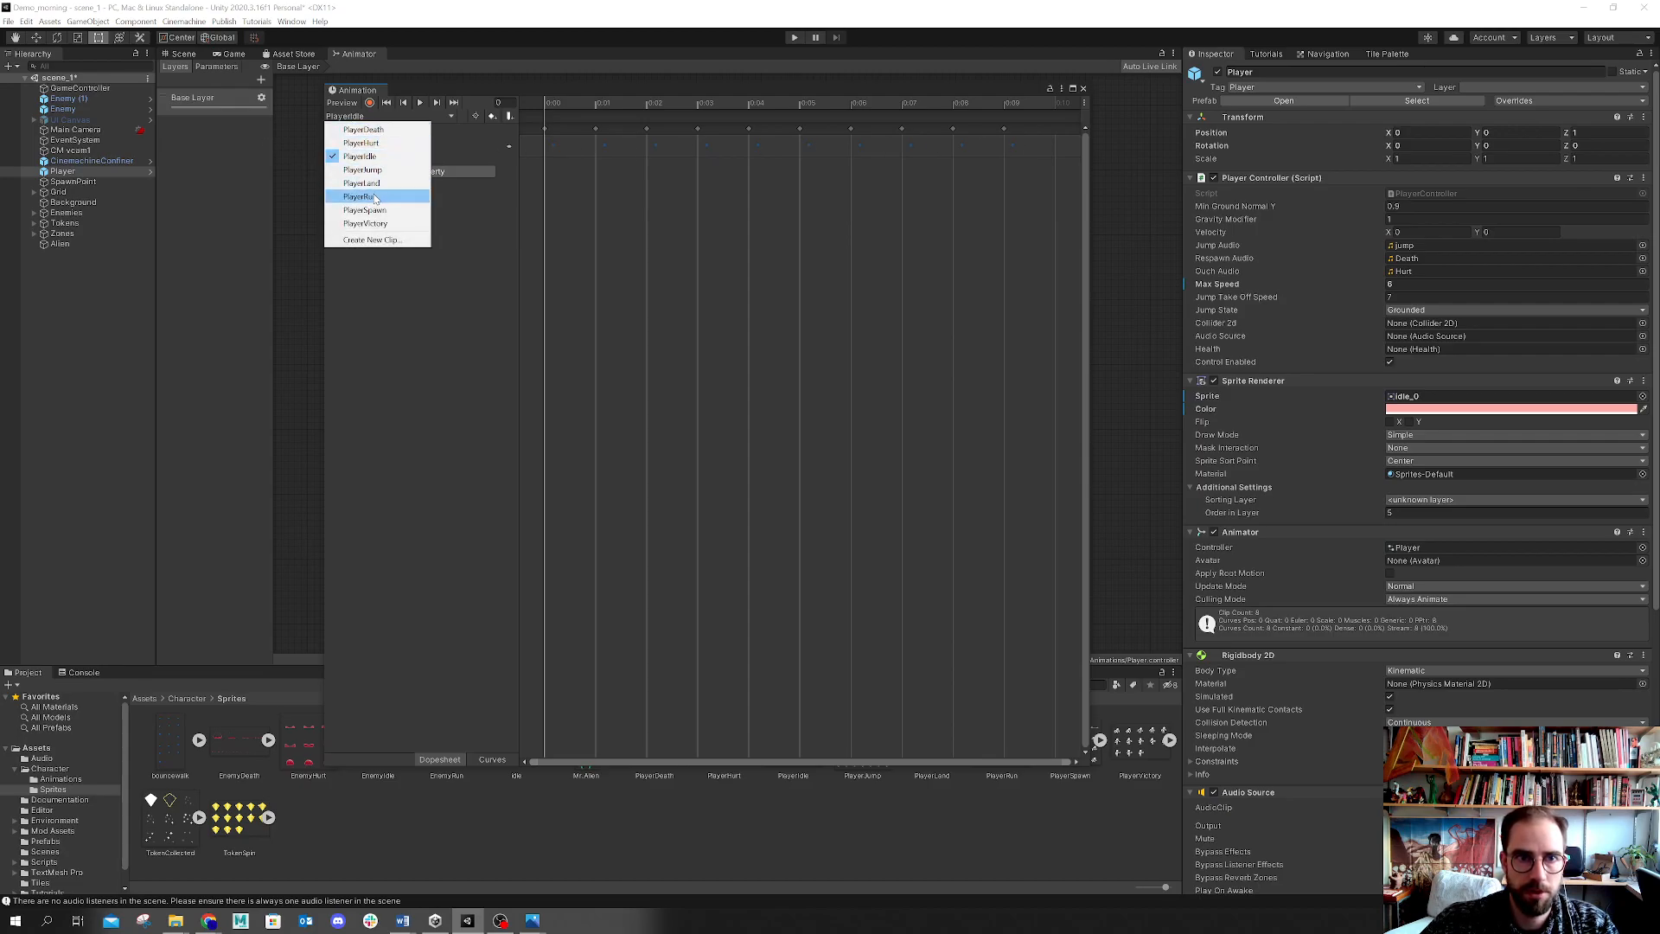
pyautogui.click(376, 198)
pyautogui.moveTo(1061, 191); pyautogui.dragTo(542, 112)
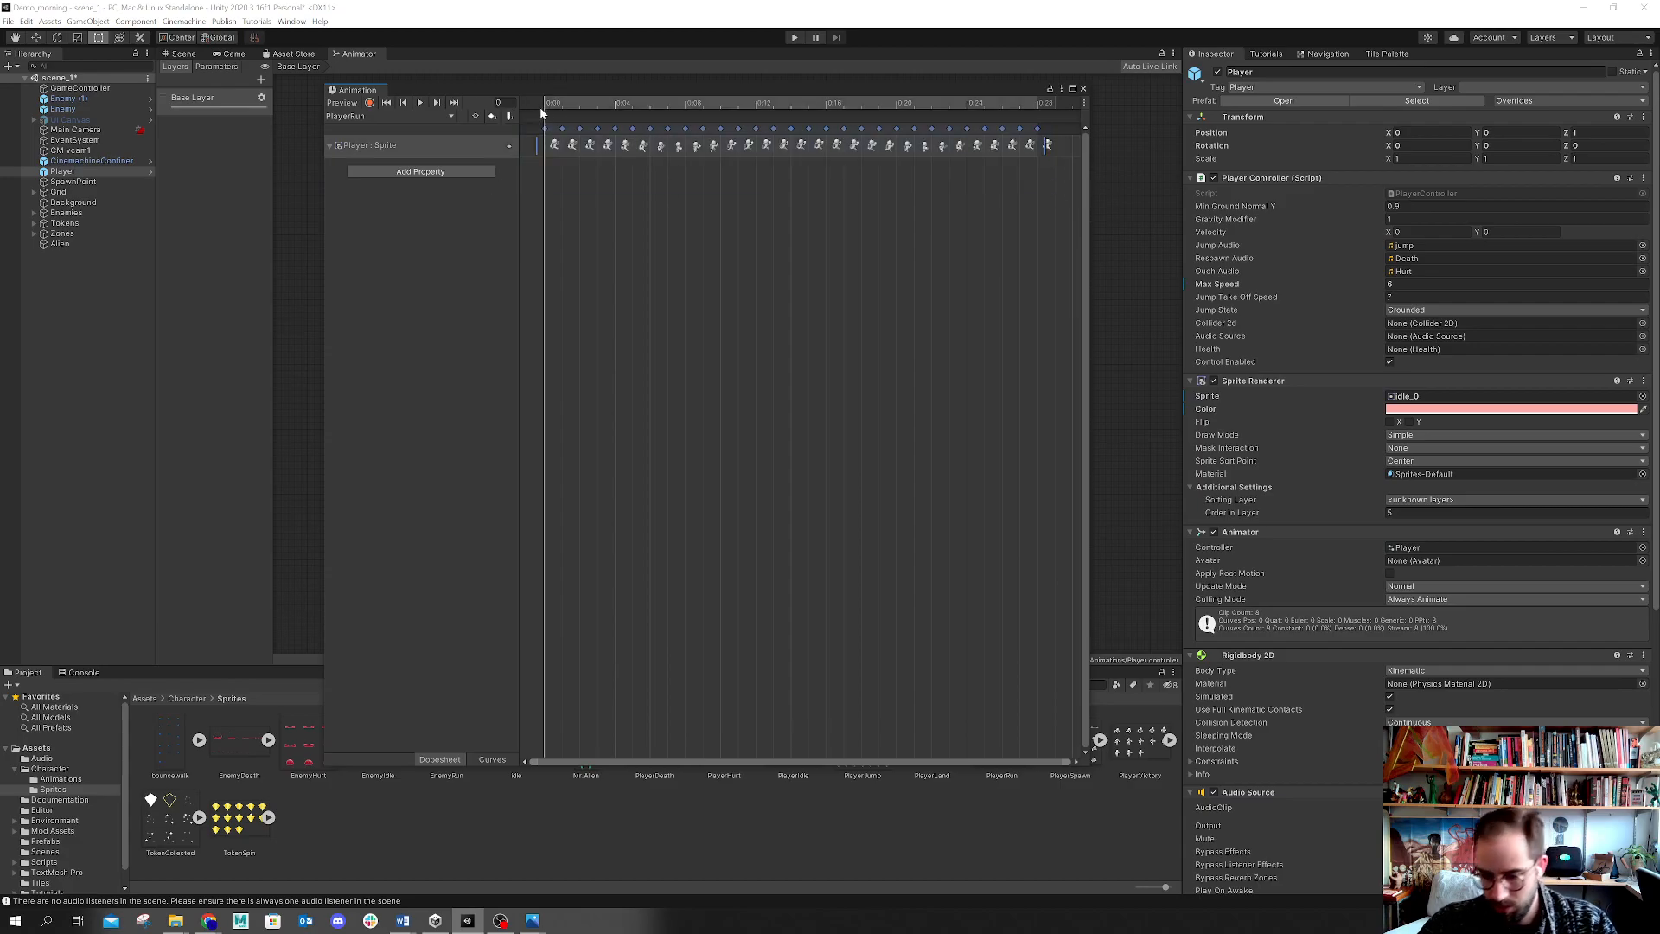
pyautogui.press('Delete')
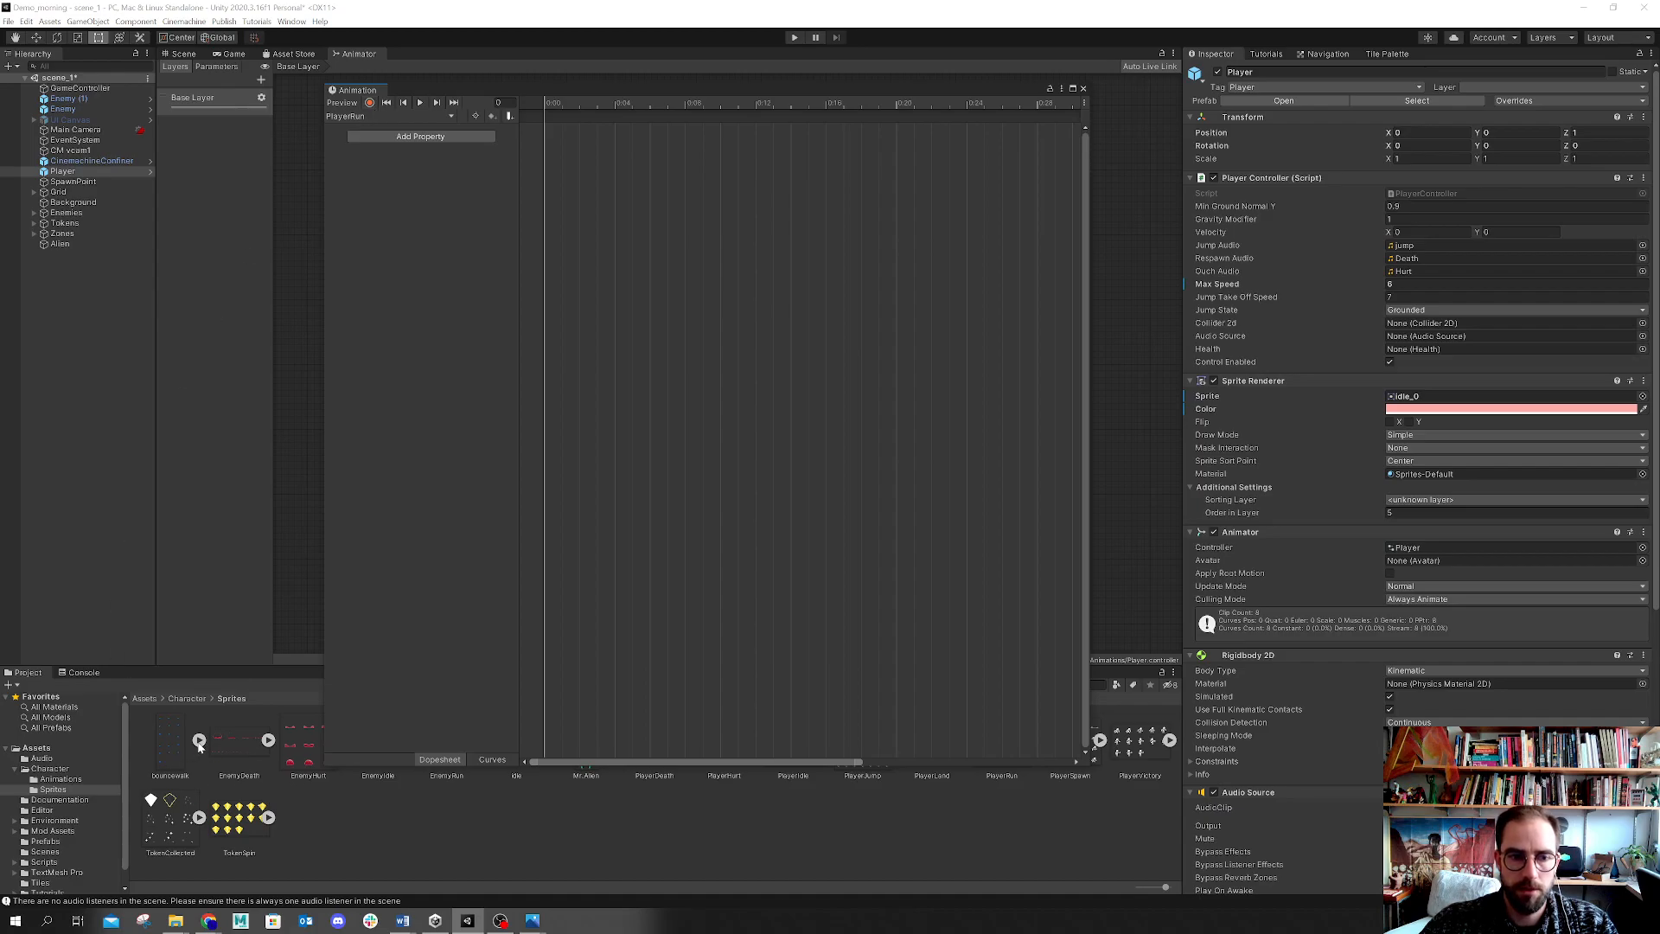
# Step: Select all 16 bouncewalk frames and add them as sprite keyframes to the PlayerRun clip
pyautogui.click(199, 741)
pyautogui.moveTo(605, 89); pyautogui.dragTo(602, 61)
pyautogui.click(211, 759)
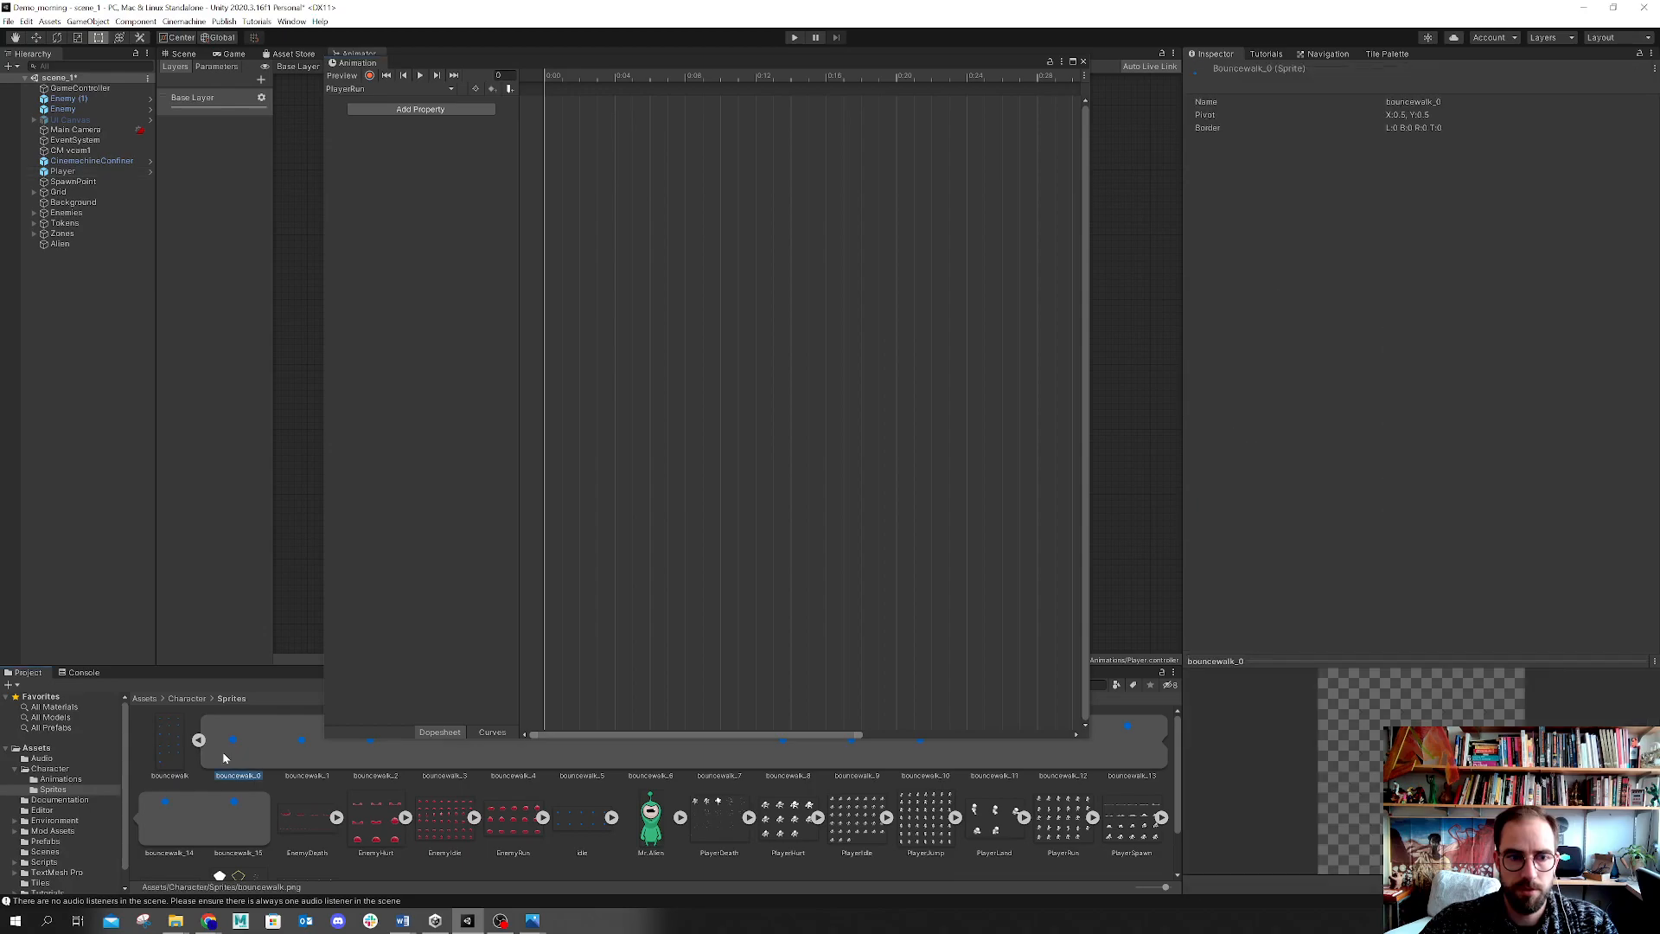
pyautogui.keyDown('shift'); pyautogui.click(244, 830); pyautogui.keyUp('shift')
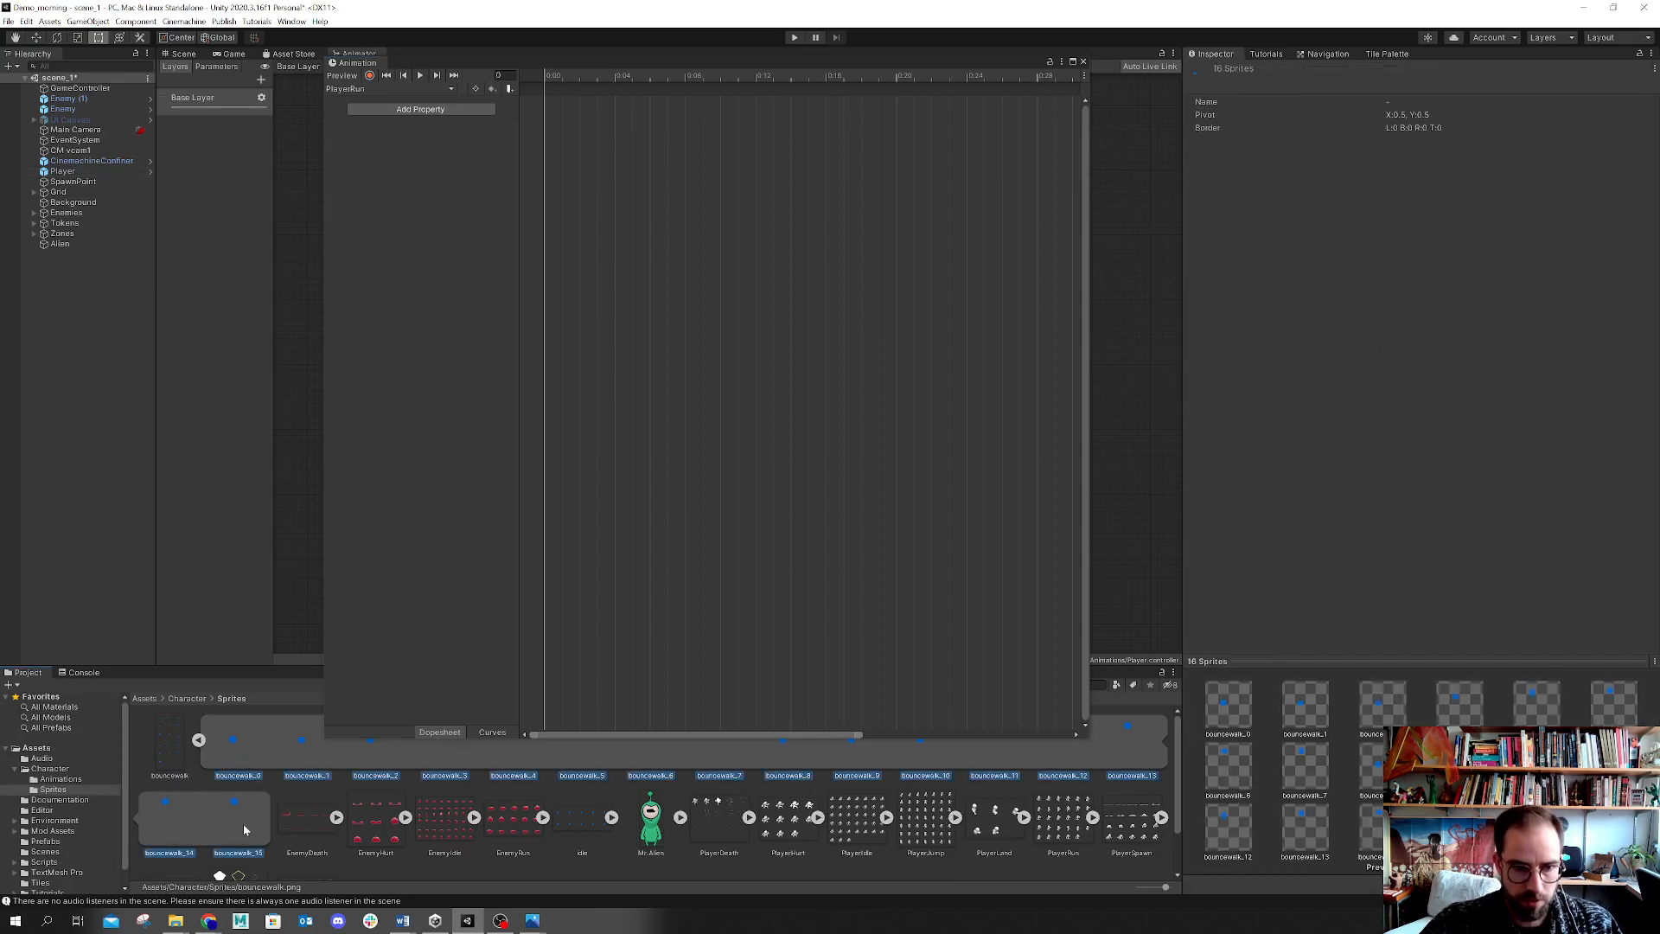
pyautogui.moveTo(240, 818); pyautogui.dragTo(558, 126)
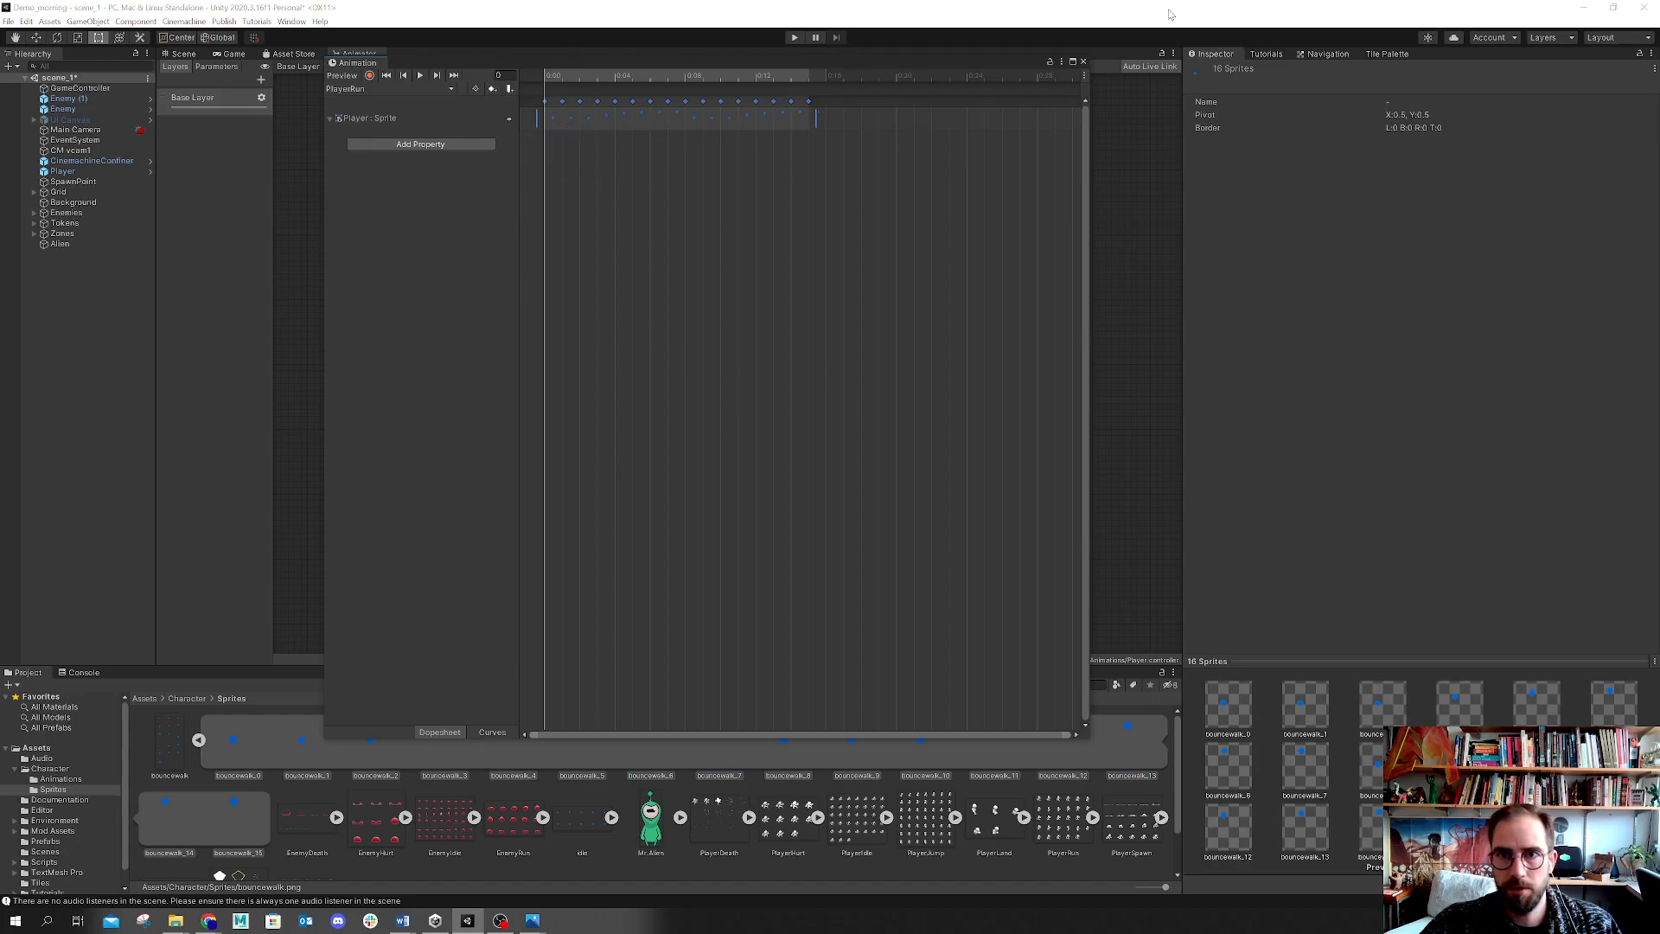
# Step: Close the Animation window and play the game, moving the player left and right to test the run animation
pyautogui.click(1085, 63)
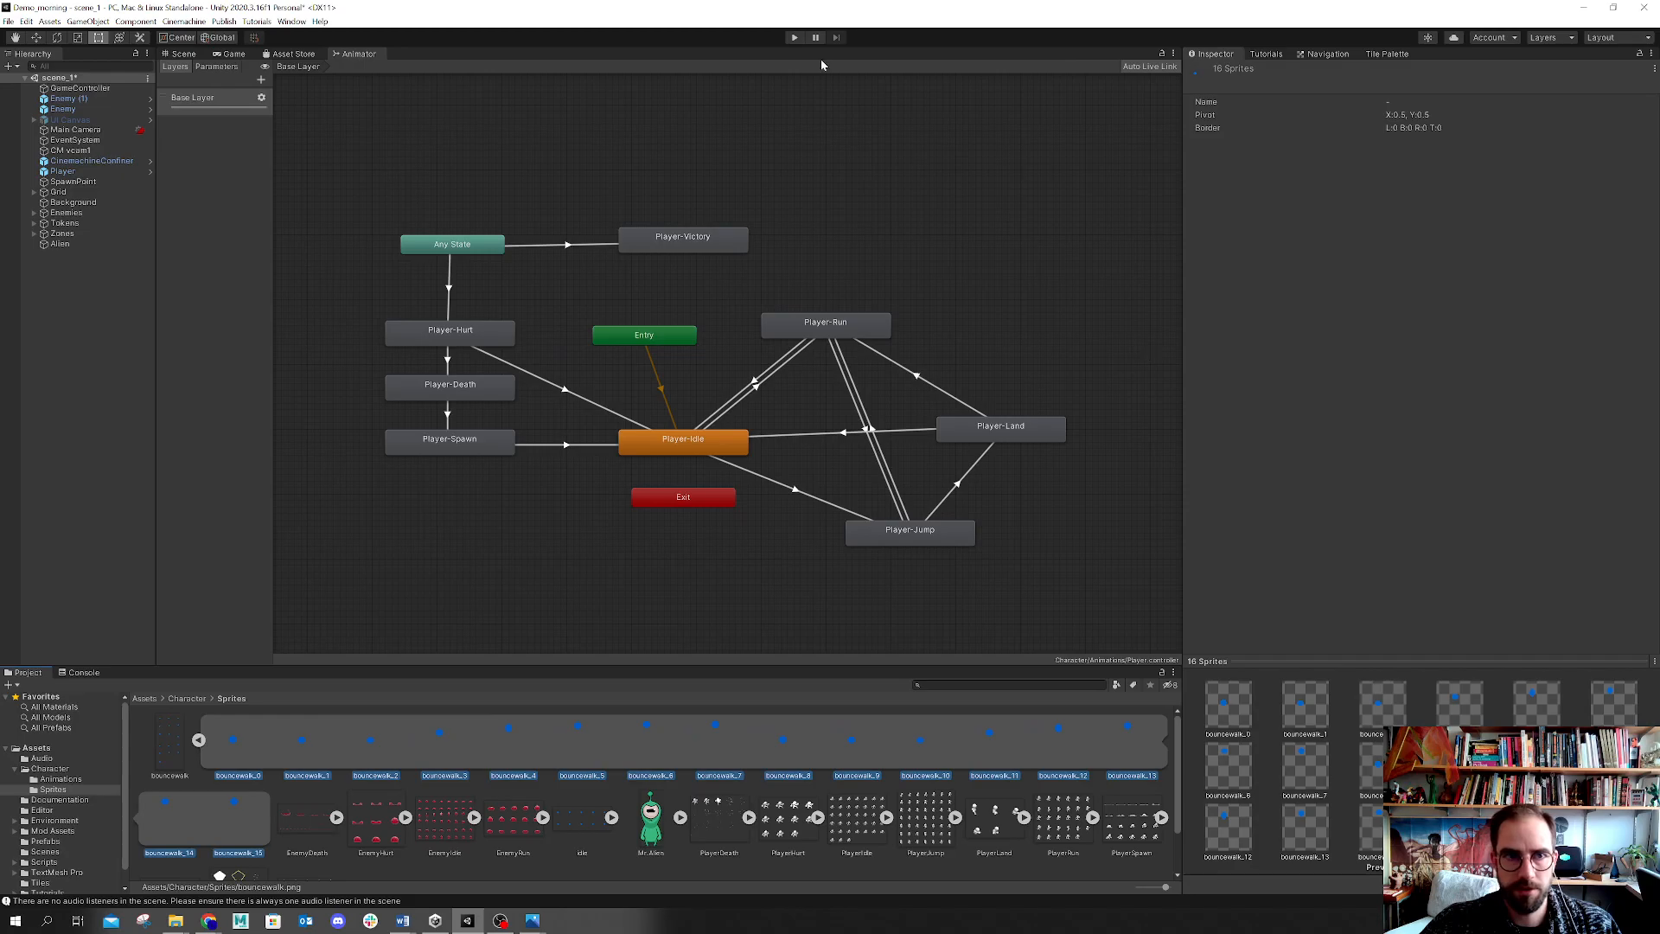
pyautogui.click(187, 53)
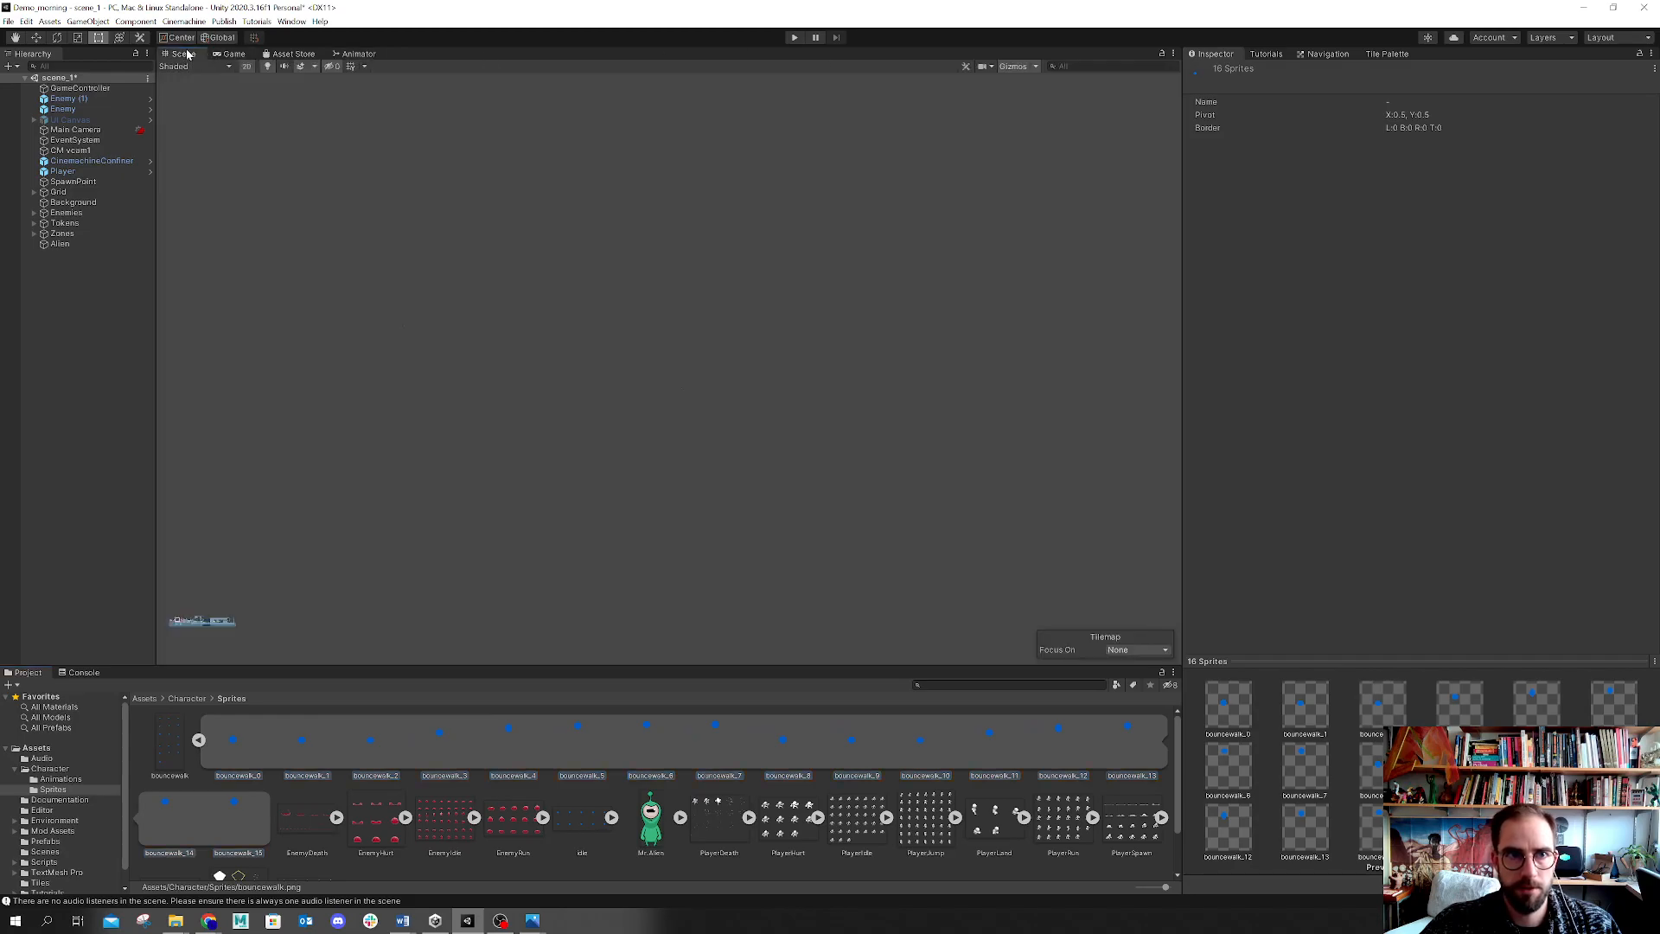
pyautogui.click(793, 38)
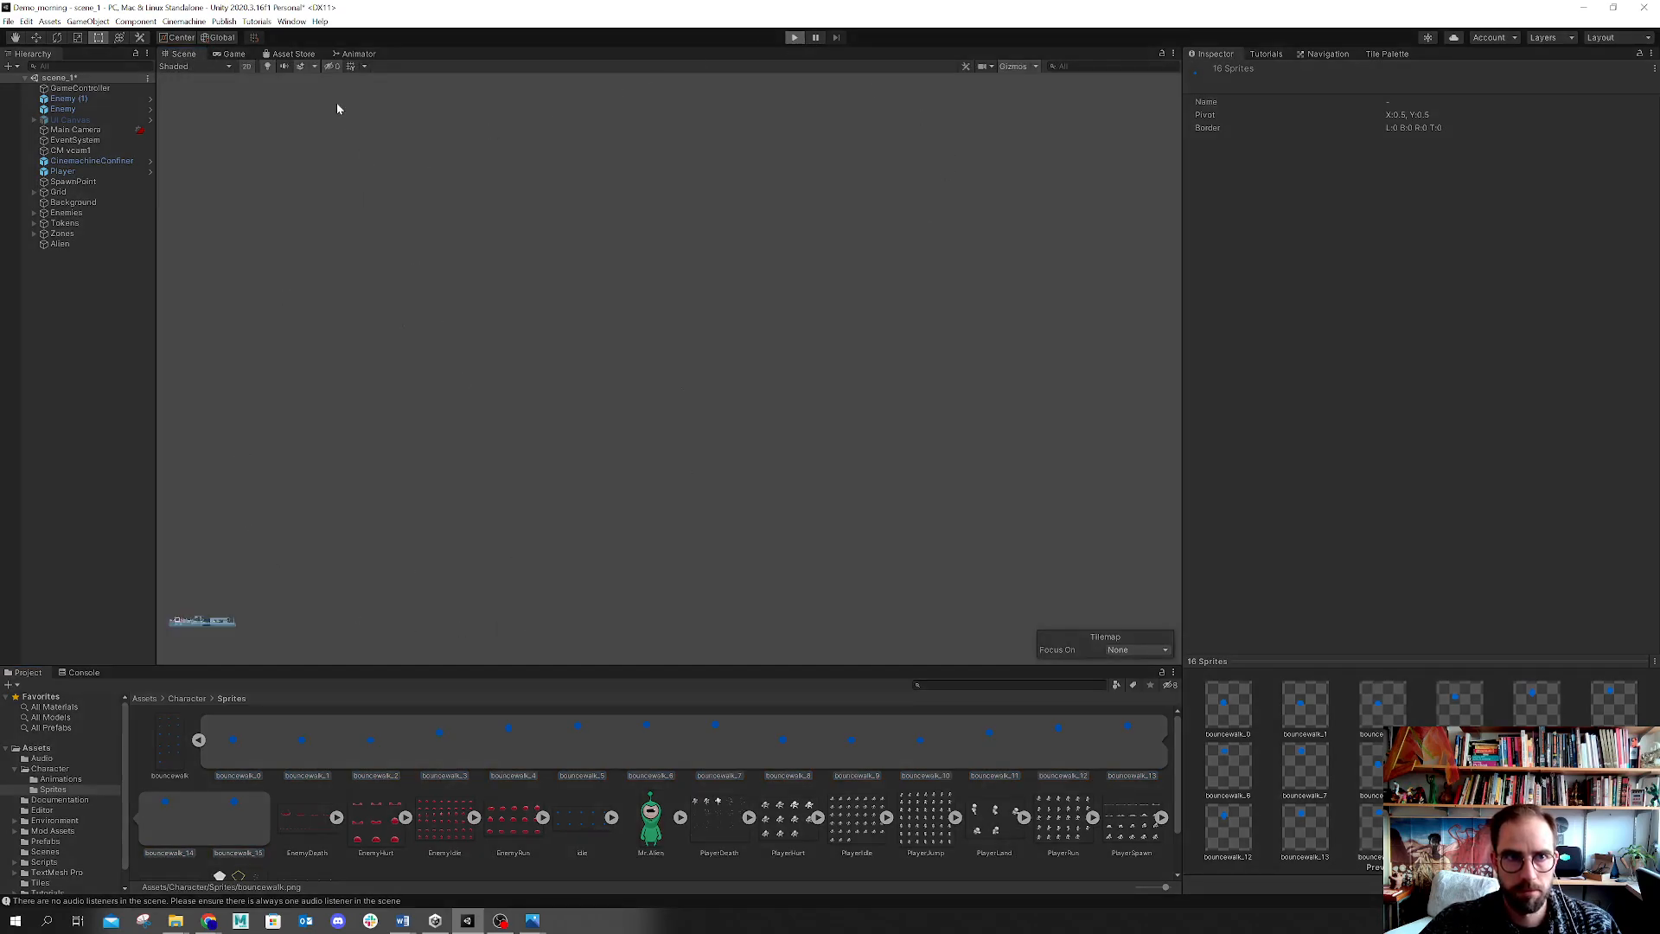
pyautogui.click(234, 54)
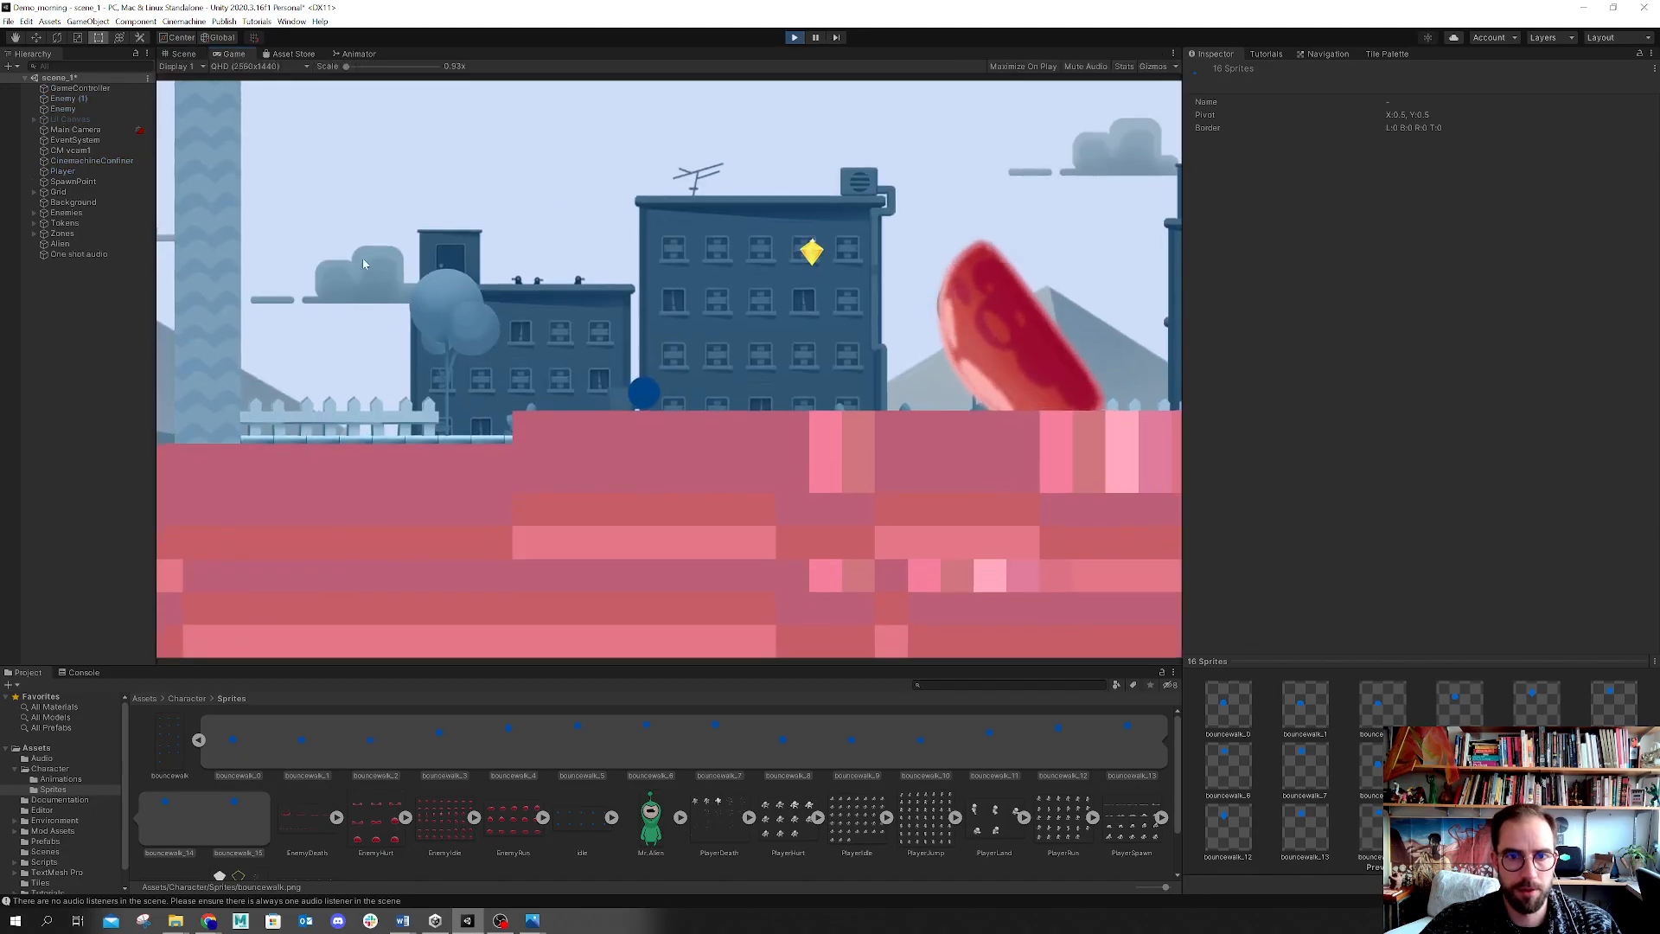
pyautogui.press('Left')
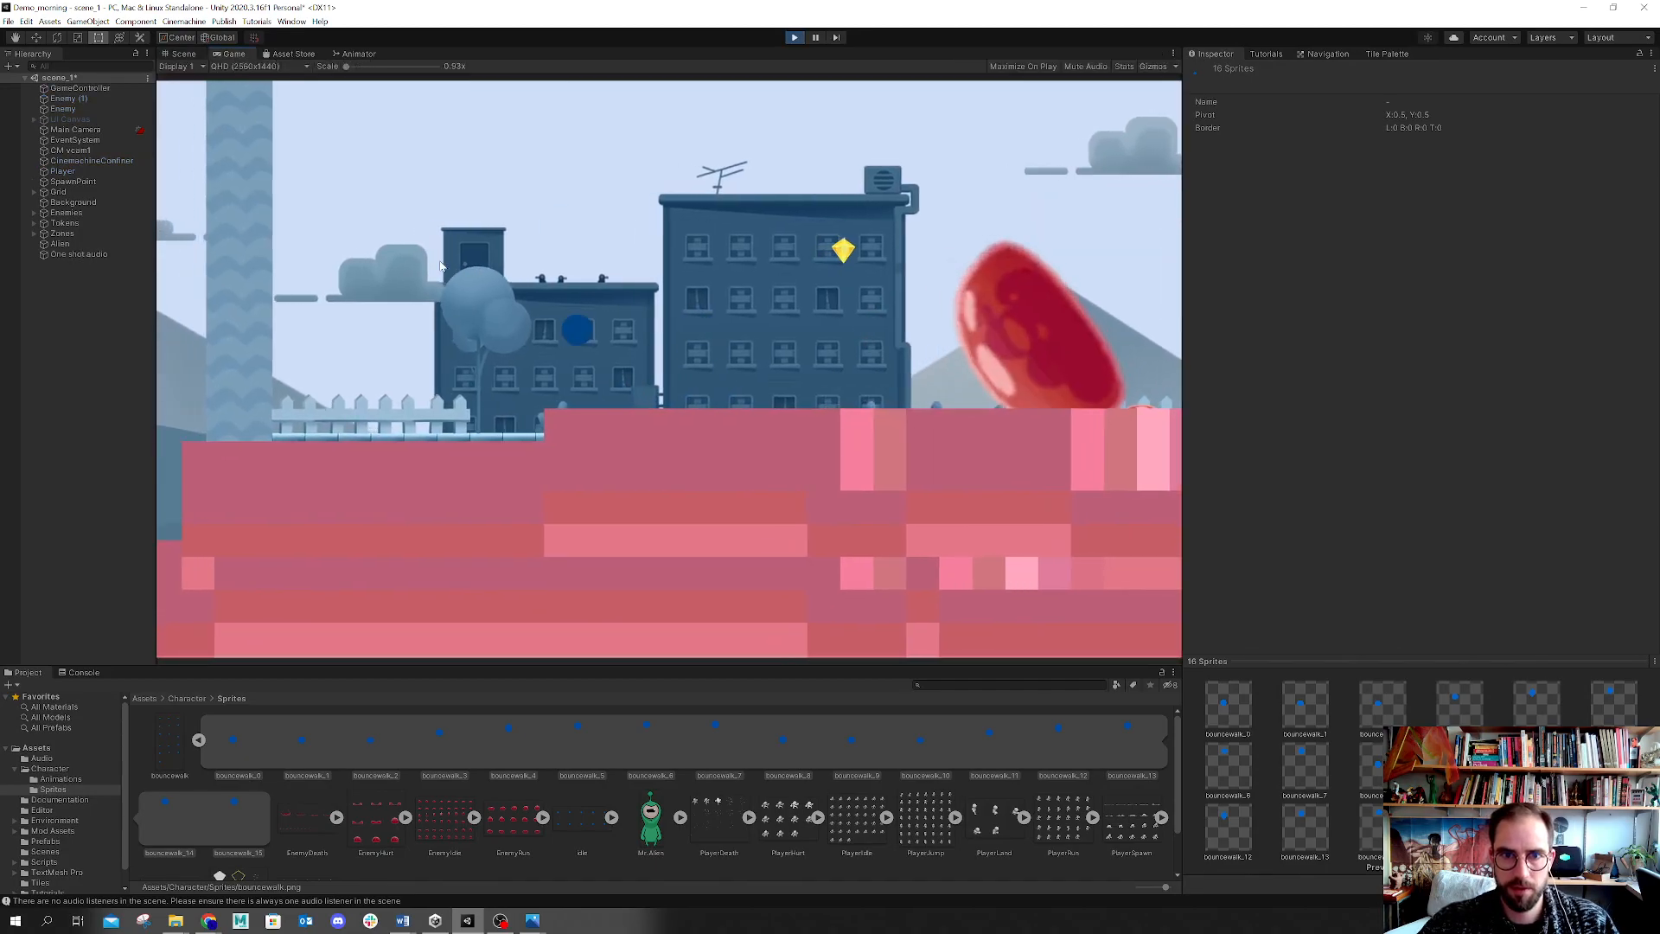
pyautogui.press('Right')
pyautogui.press('Left')
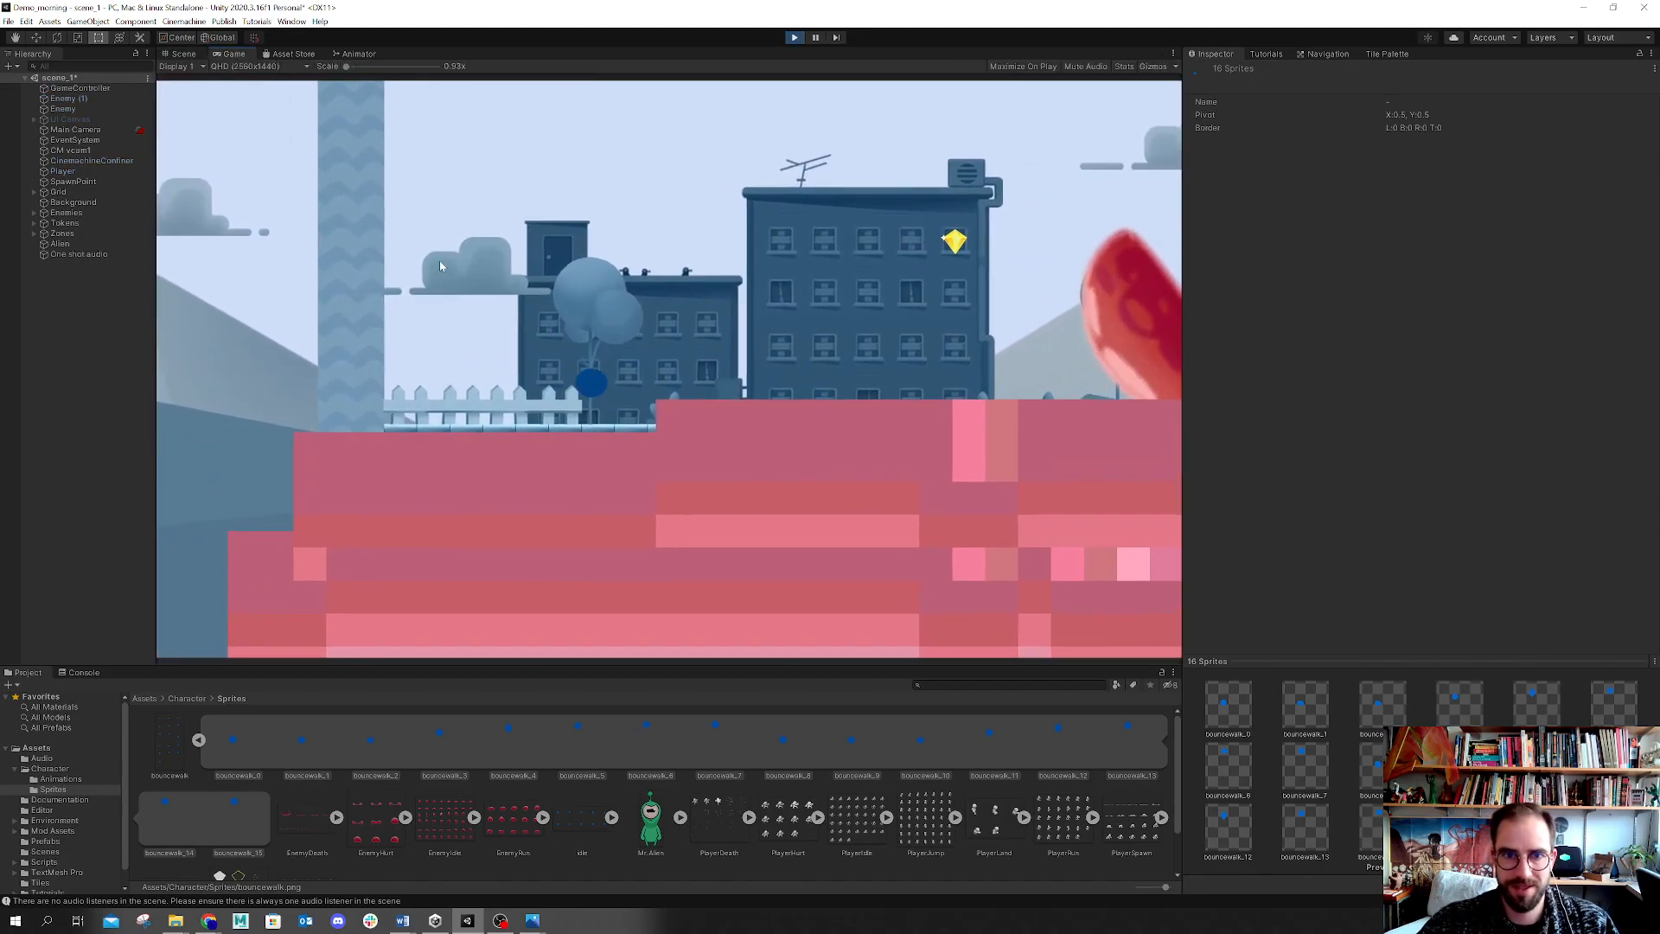
pyautogui.press('Right')
pyautogui.press('Left')
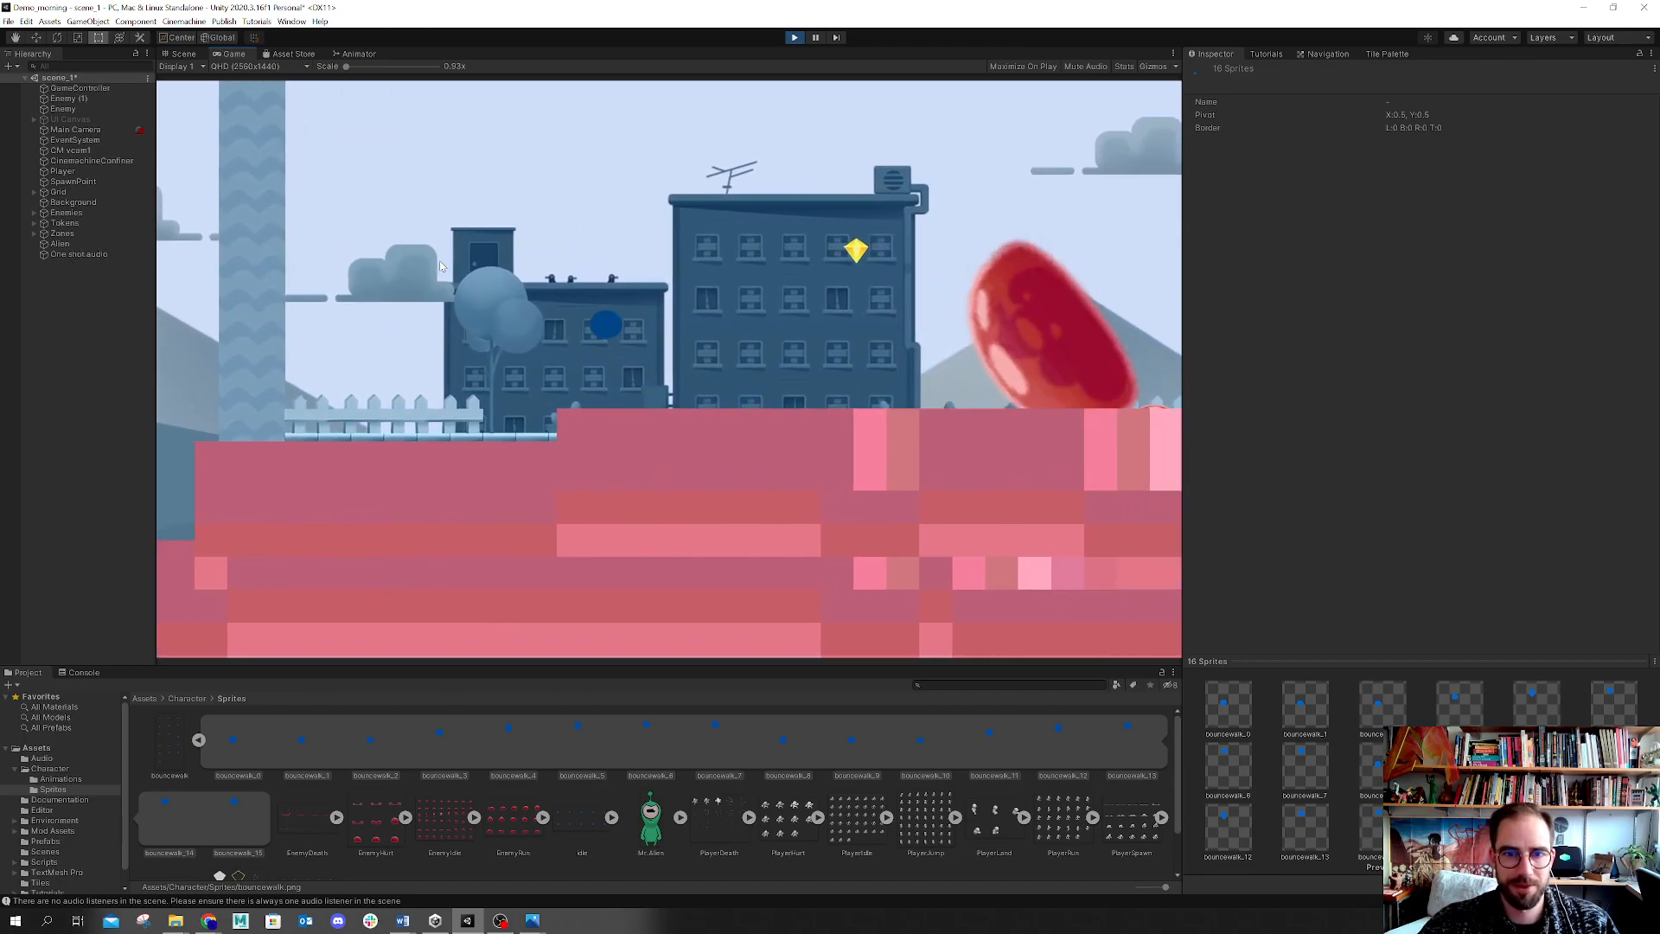
pyautogui.press('Right')
pyautogui.press('Left')
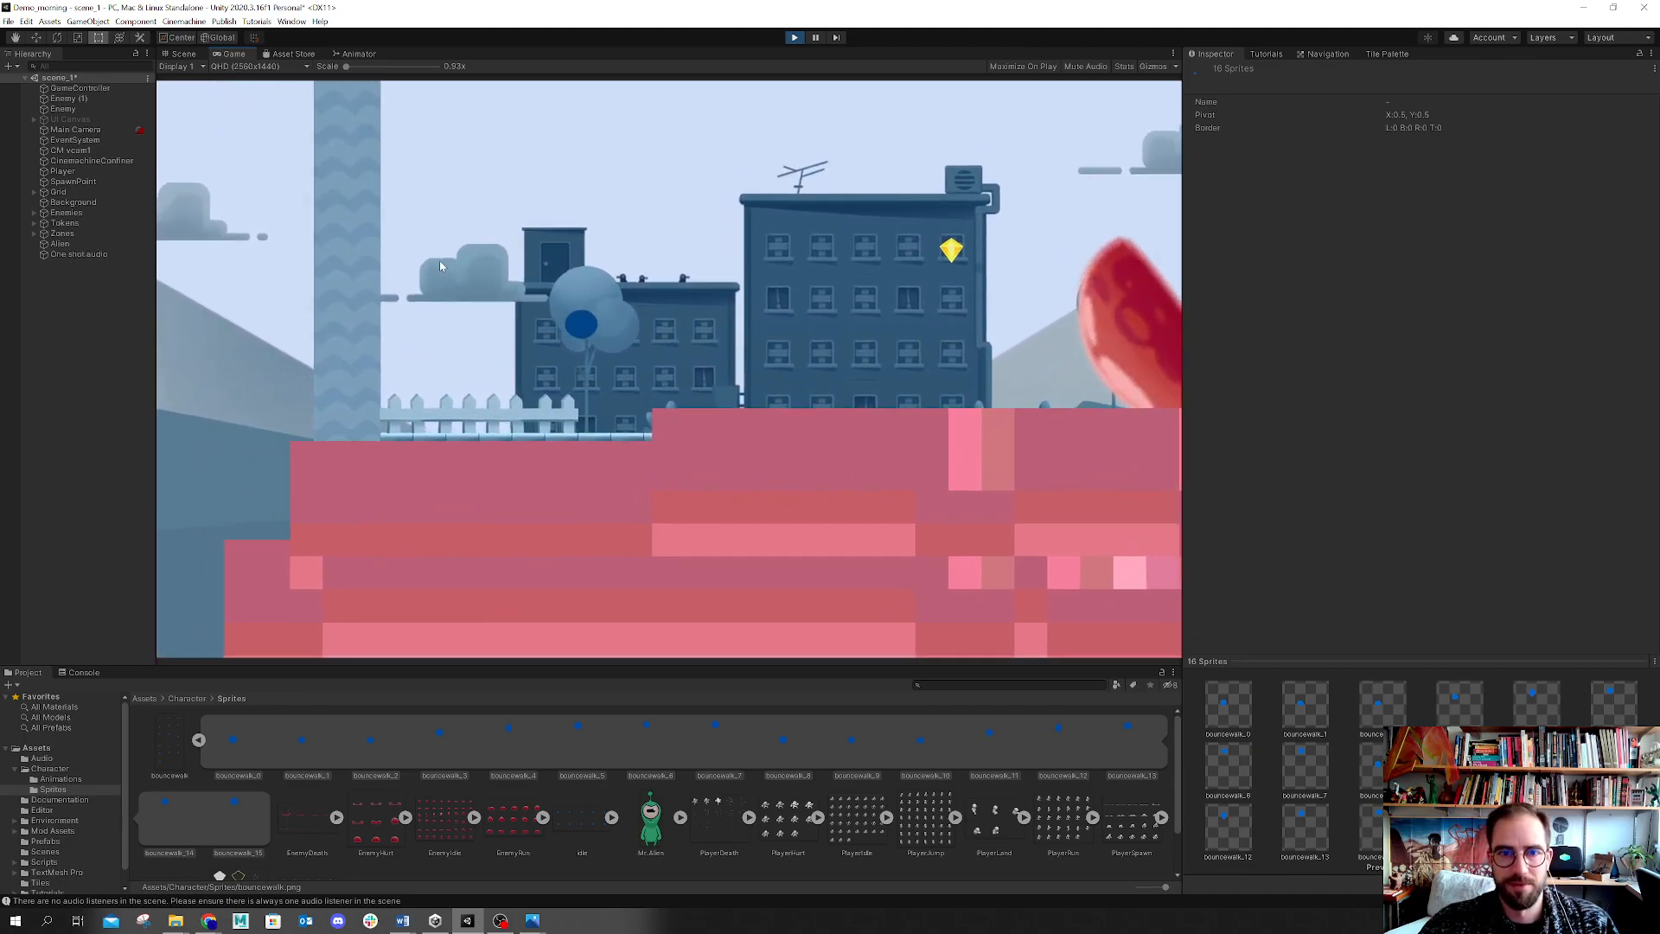
pyautogui.press('Right')
pyautogui.press('Left')
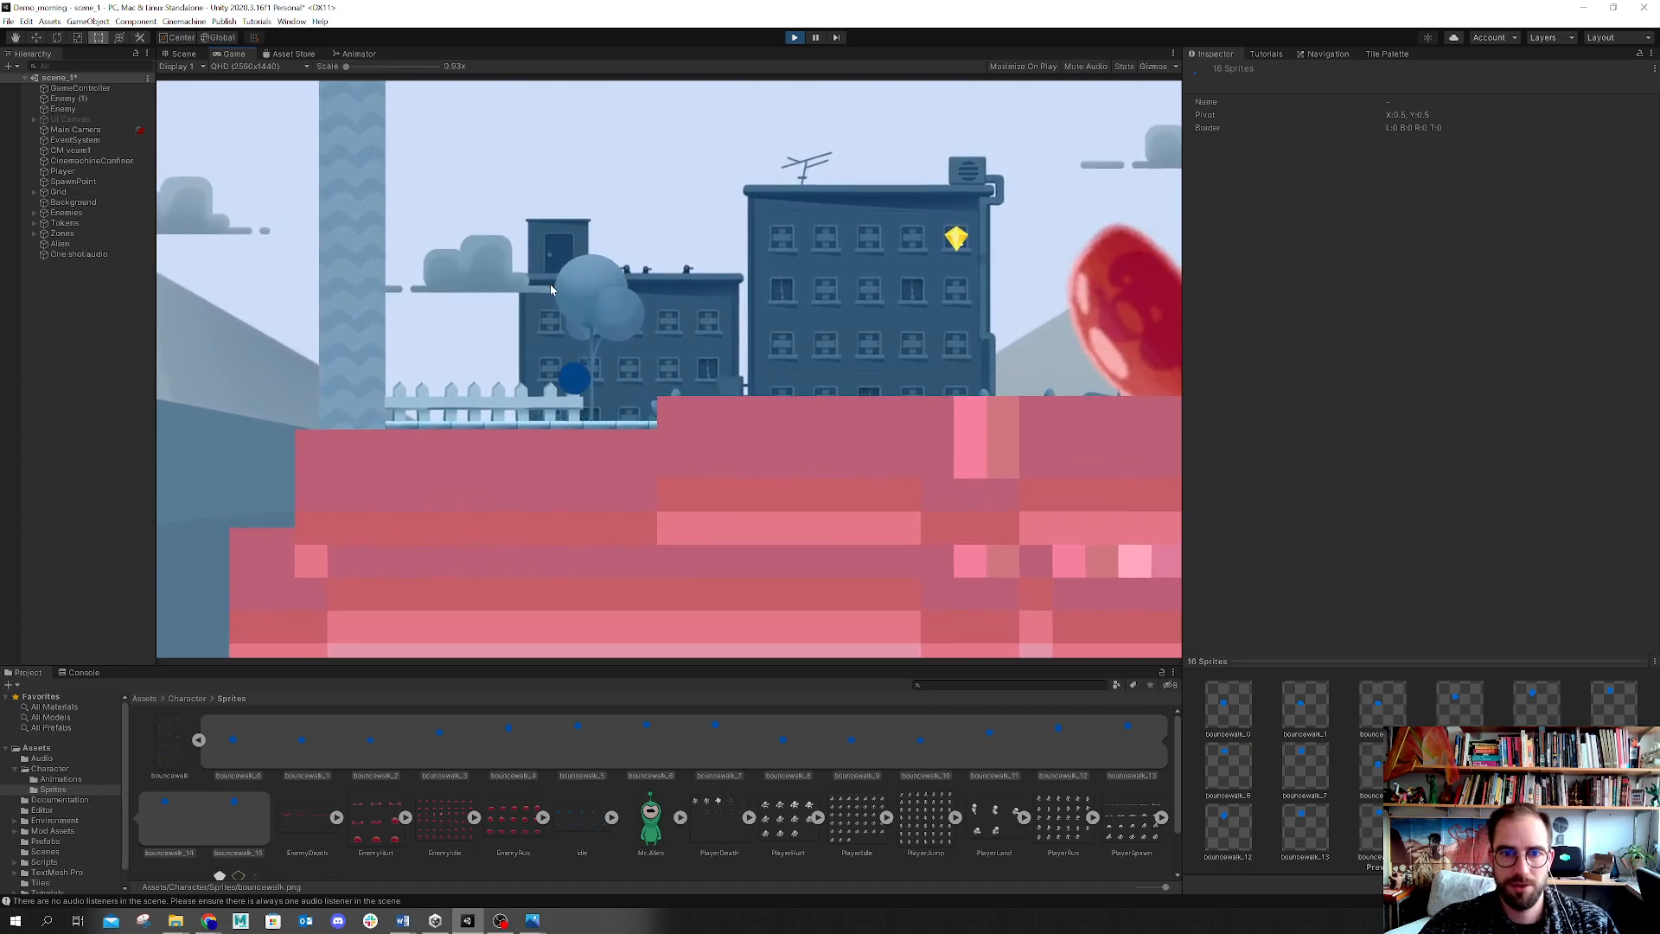
pyautogui.press('Right')
pyautogui.press('Left')
pyautogui.press('Right')
pyautogui.press('Left')
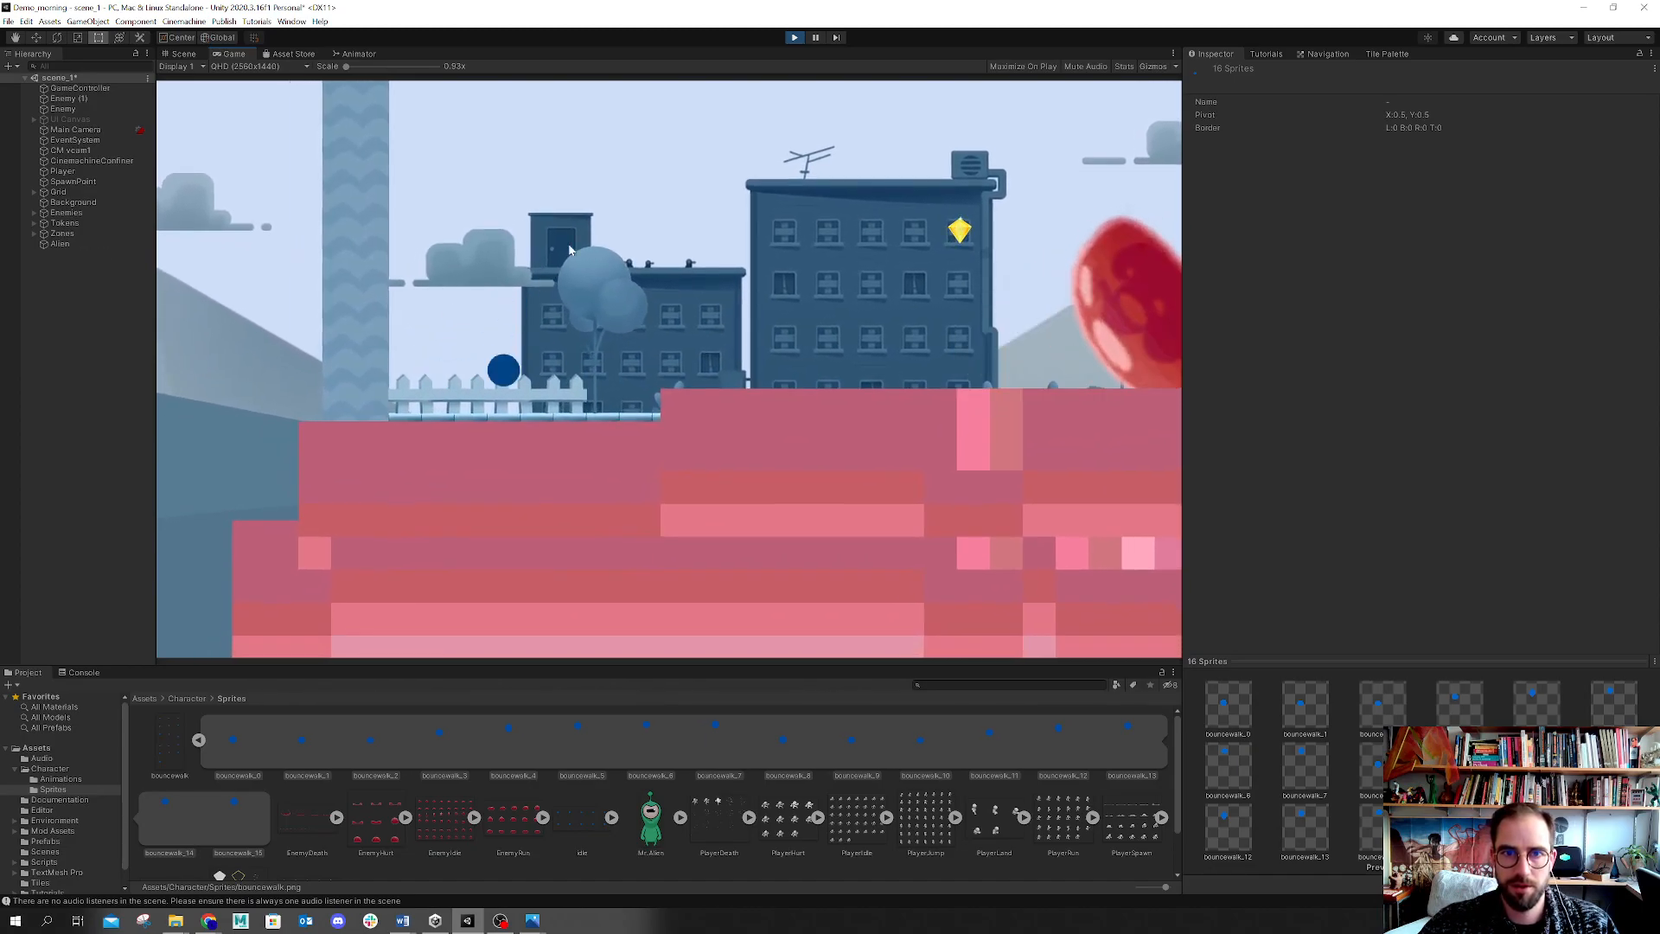
pyautogui.click(792, 38)
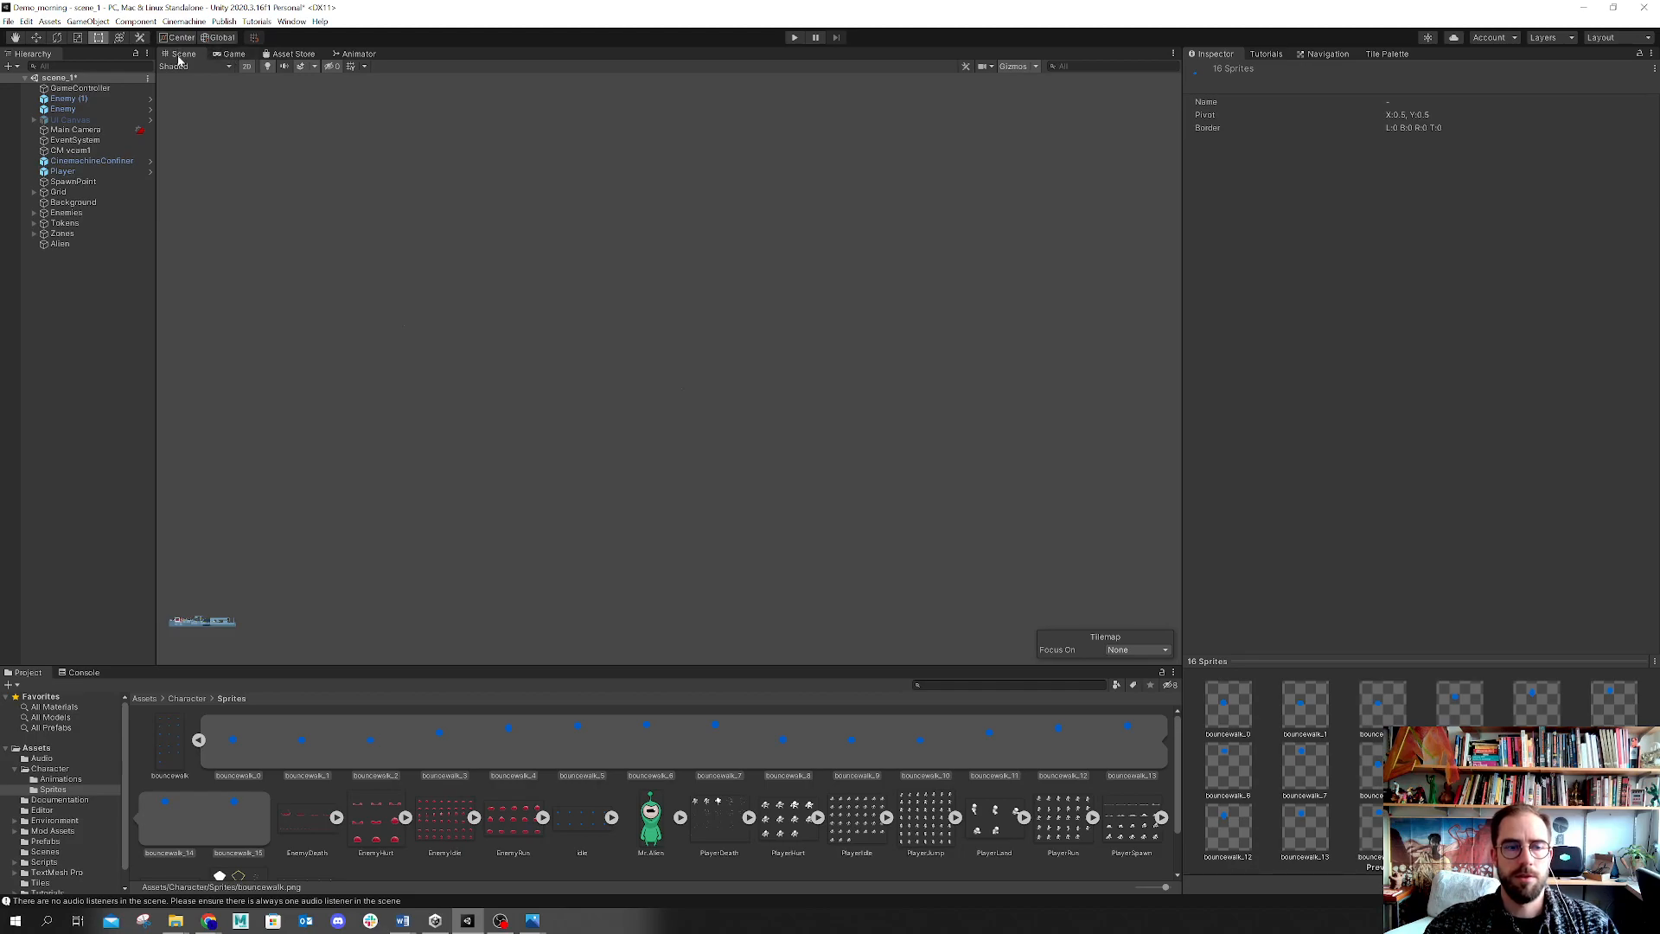
# Step: Open the bouncewalk sheet in the Sprite Editor and set the first frame's pivot to Bottom Center
pyautogui.click(232, 742)
pyautogui.click(169, 732)
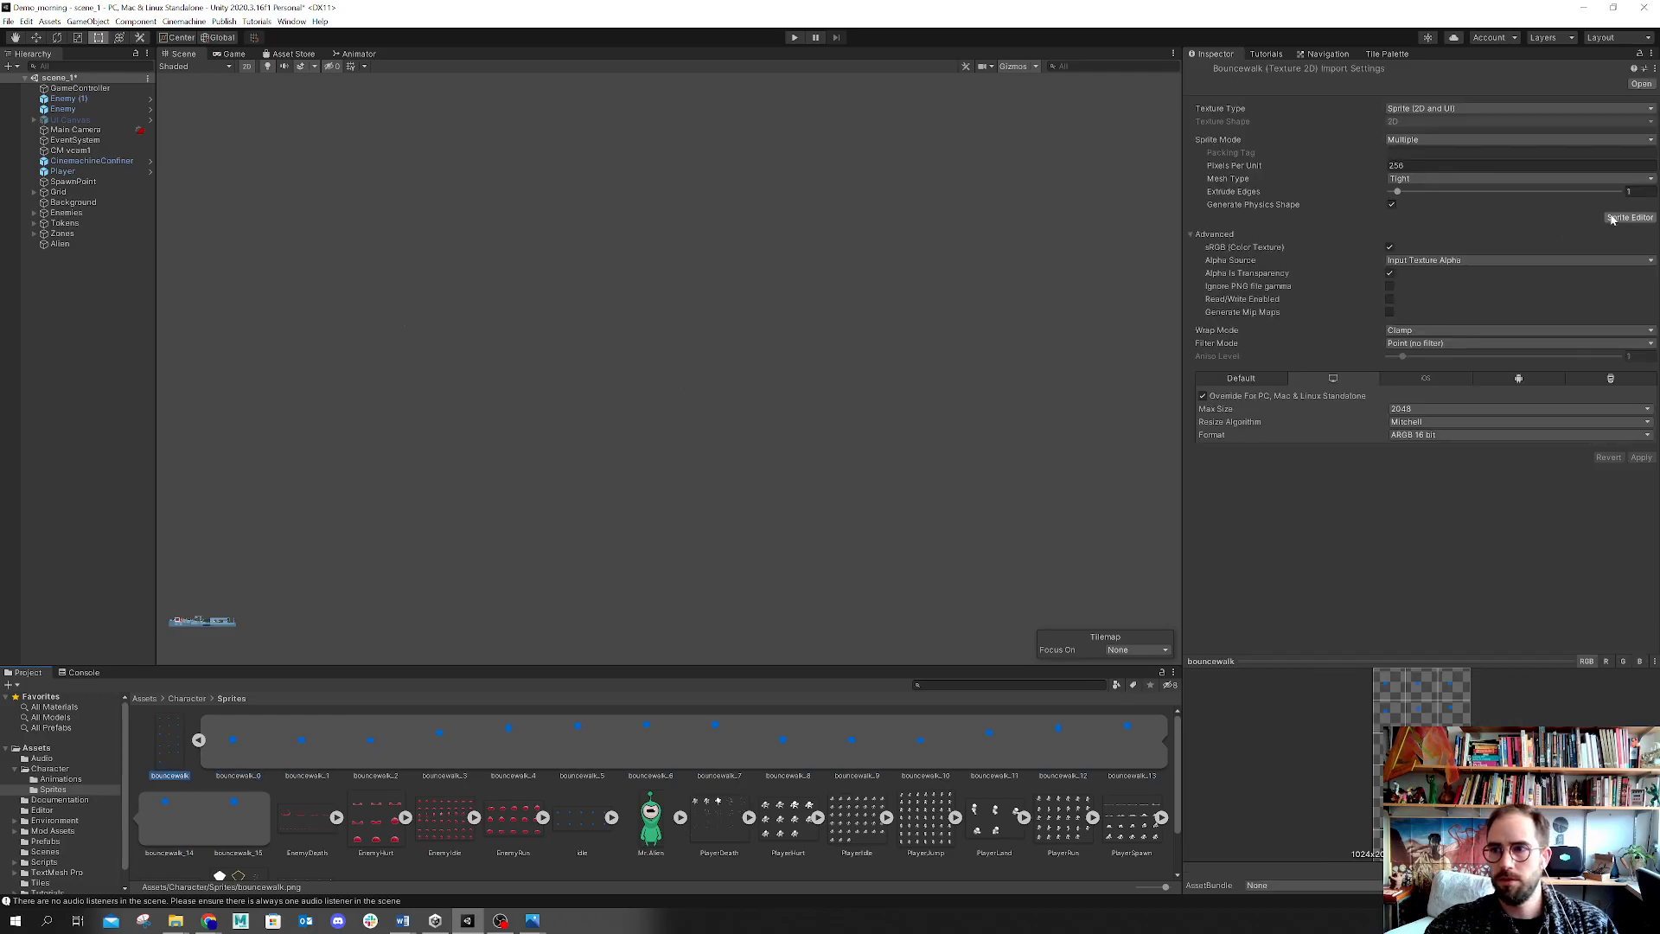
pyautogui.click(1626, 217)
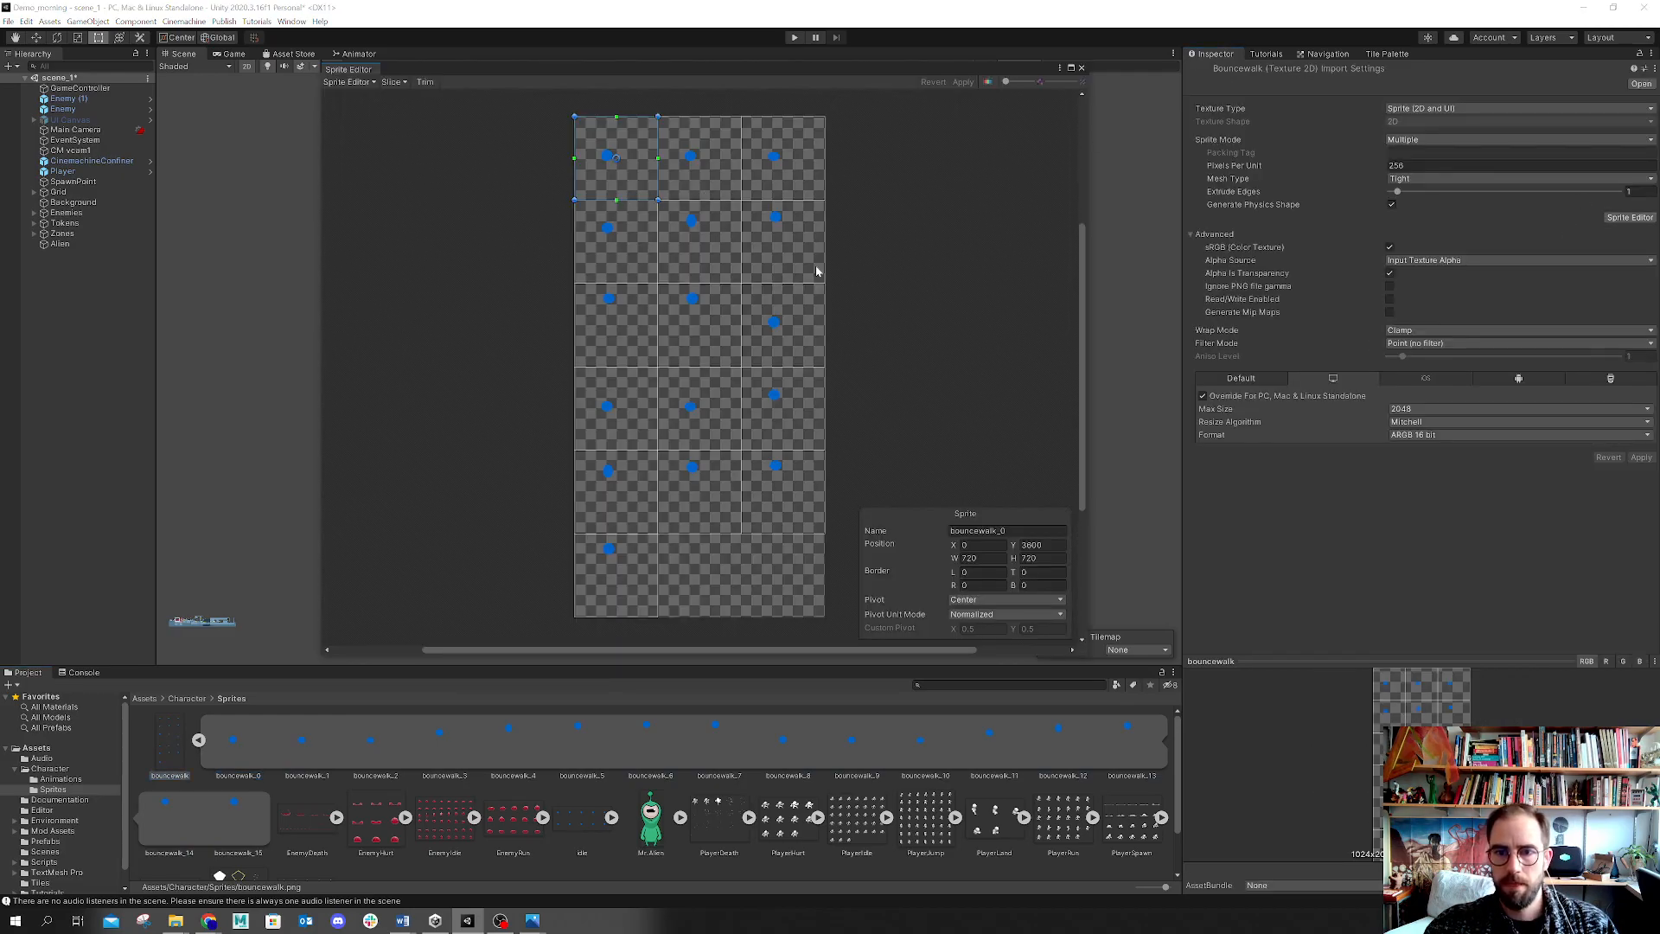
pyautogui.click(972, 602)
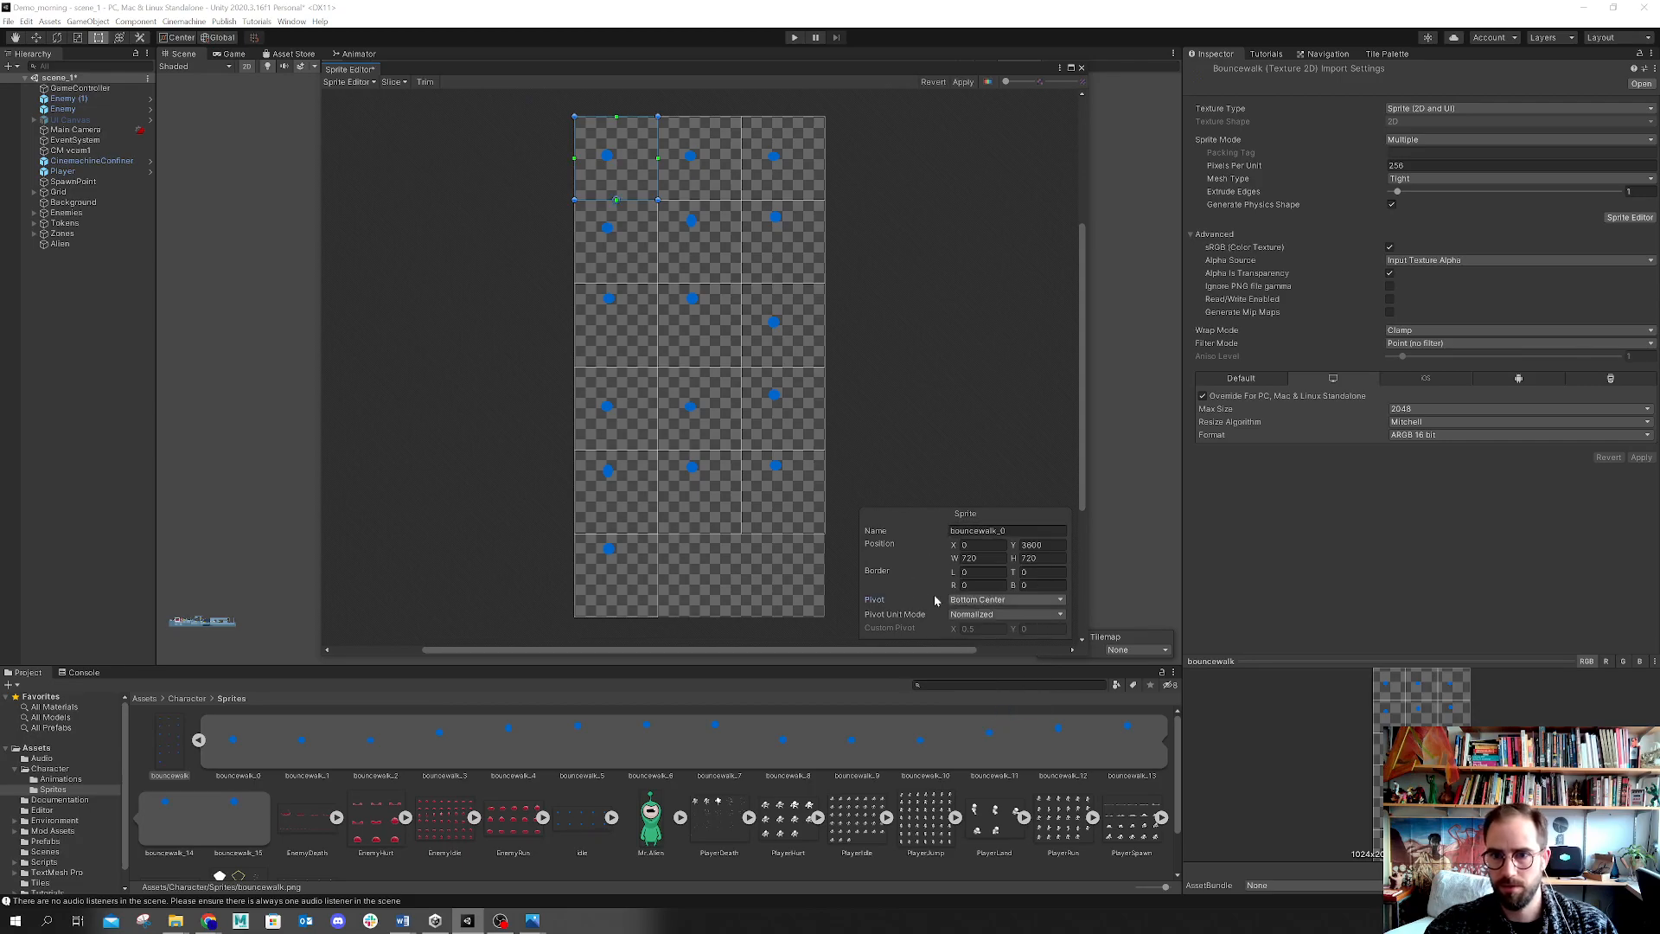
pyautogui.click(570, 609)
pyautogui.click(615, 593)
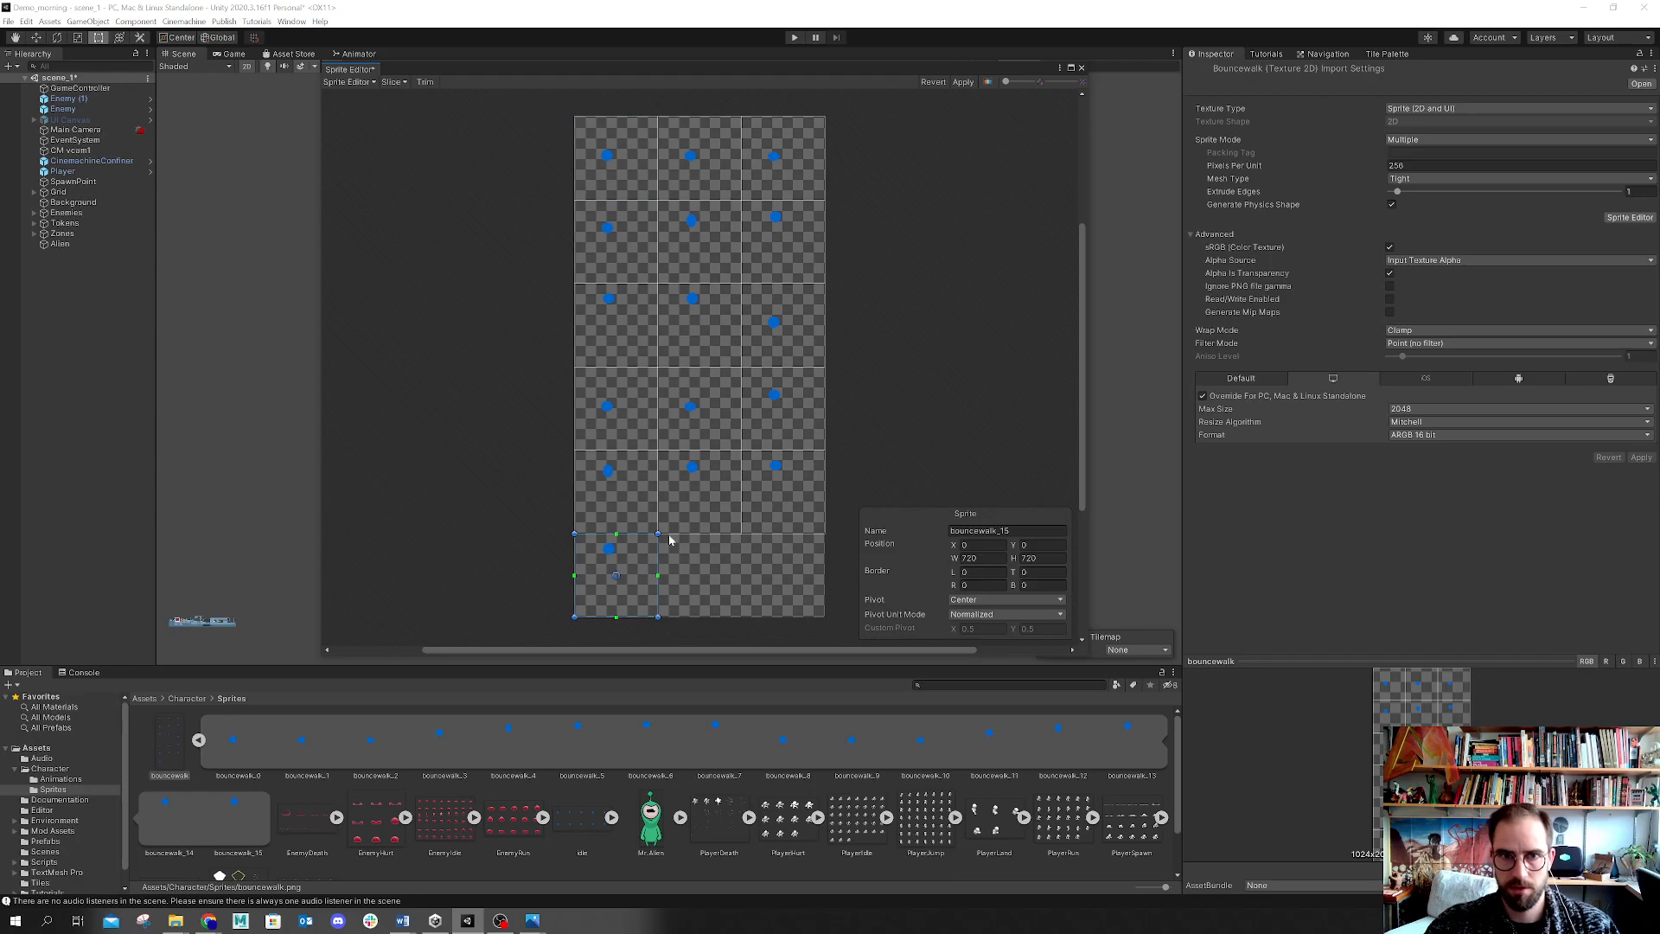
pyautogui.click(764, 157)
pyautogui.click(718, 166)
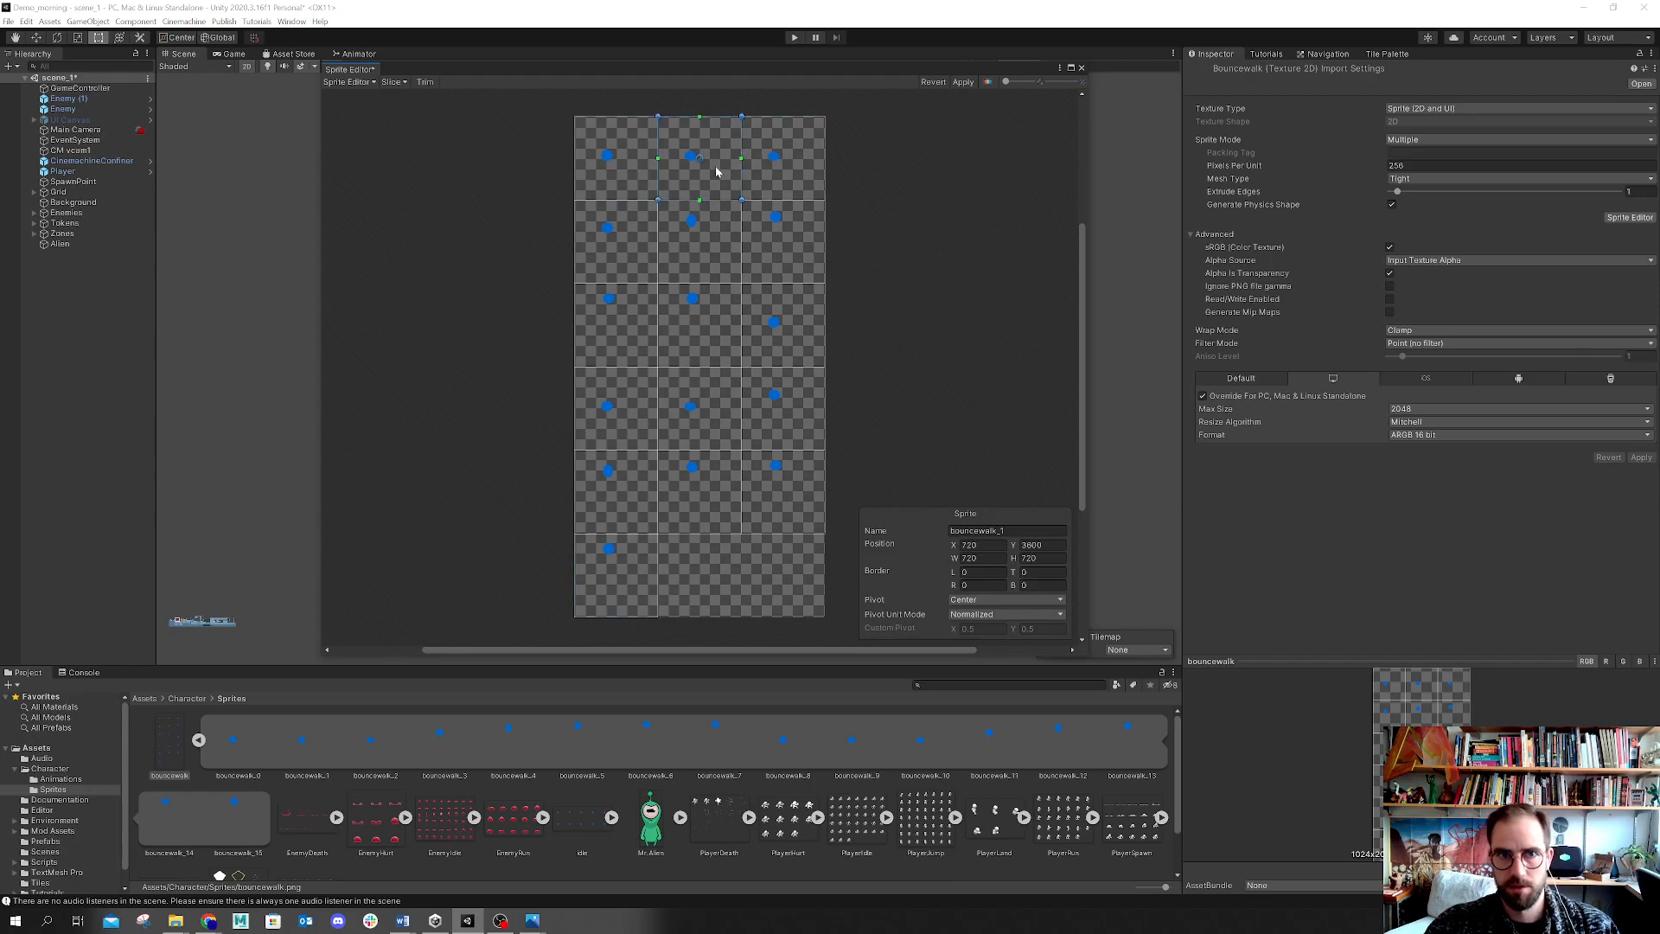
# Step: Re-slice the bouncewalk sheet by cell count into 3 columns and 6 rows with a Bottom pivot, and apply the changes
pyautogui.click(394, 82)
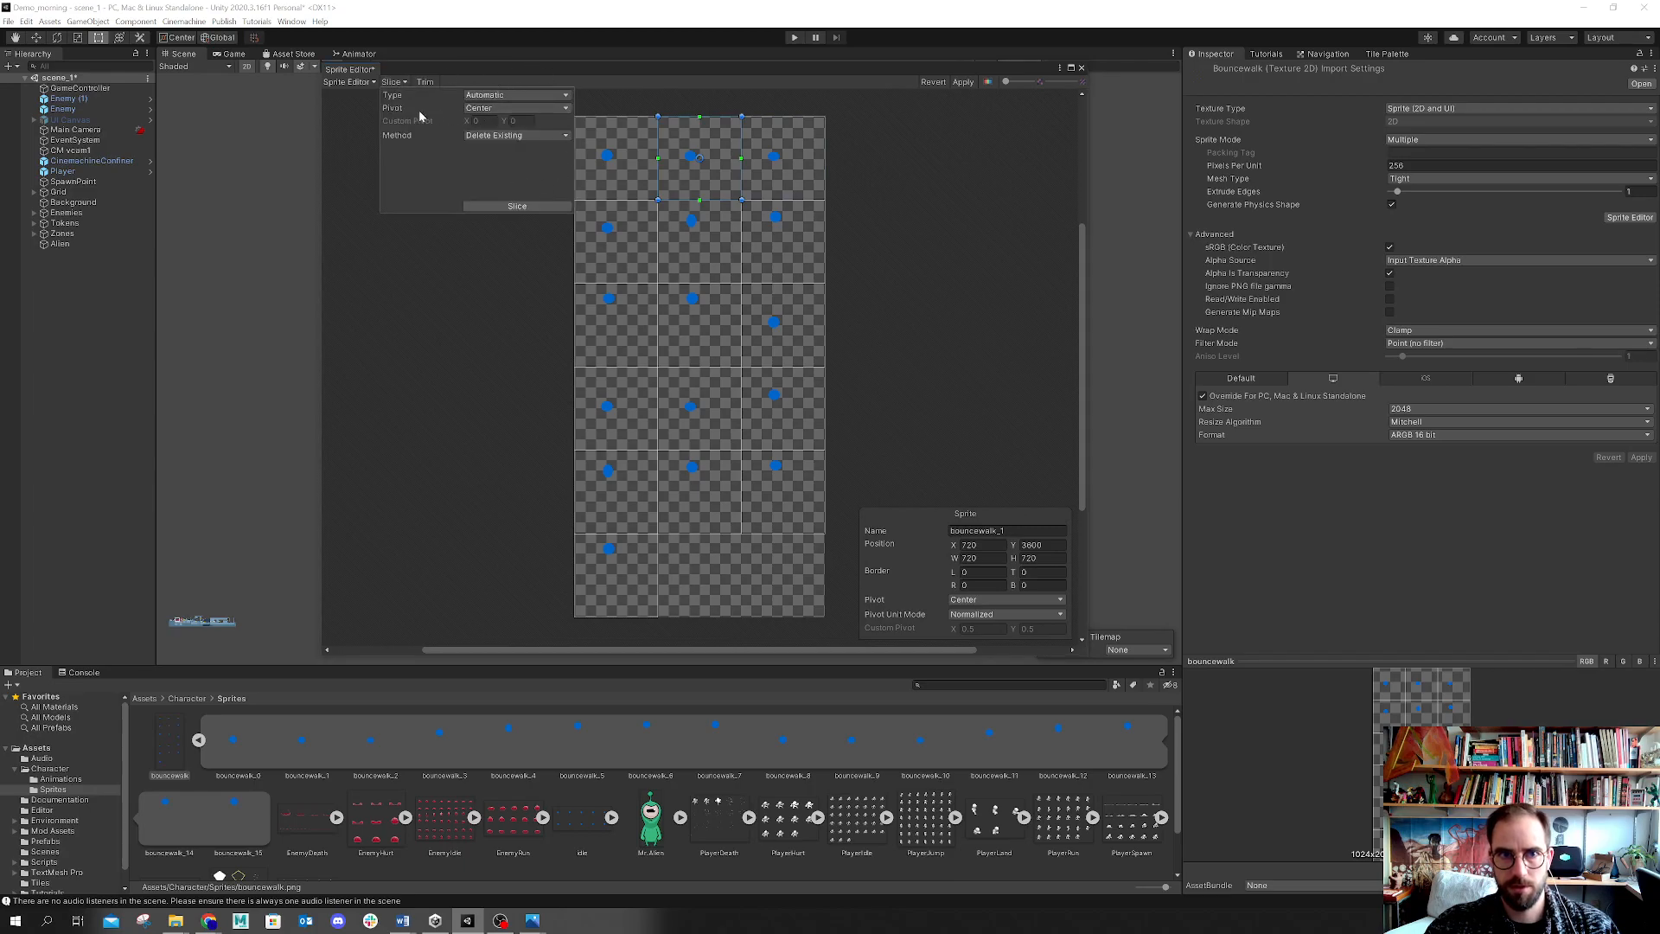
pyautogui.click(520, 110)
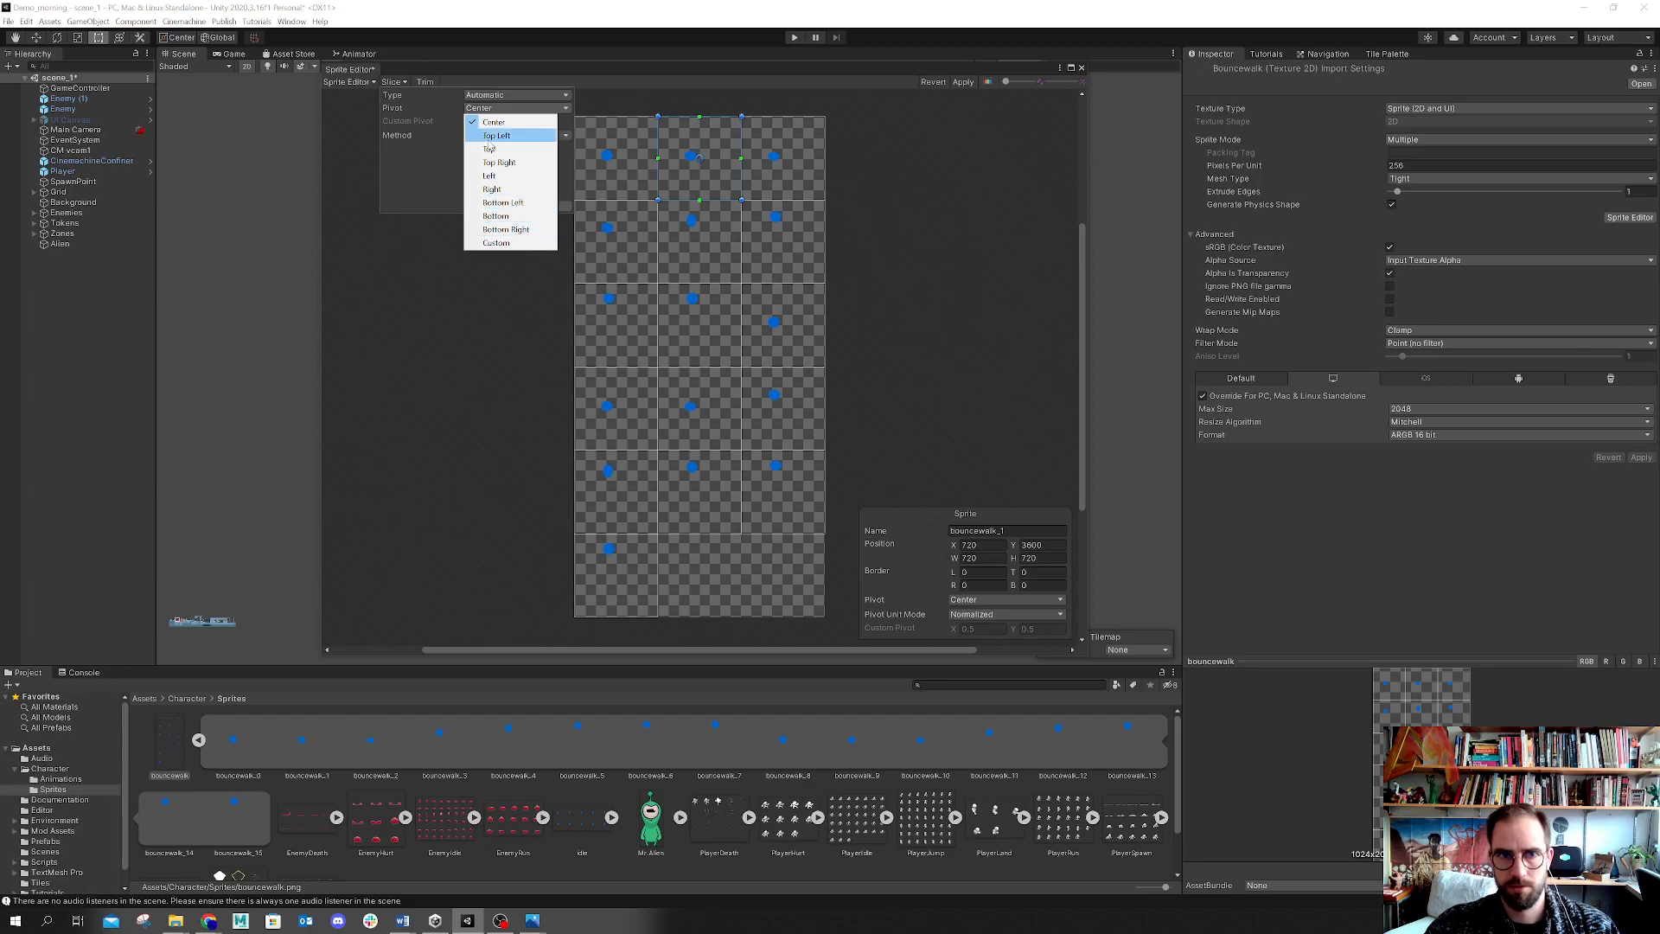
pyautogui.click(524, 215)
pyautogui.click(517, 95)
pyautogui.click(522, 137)
pyautogui.click(474, 108)
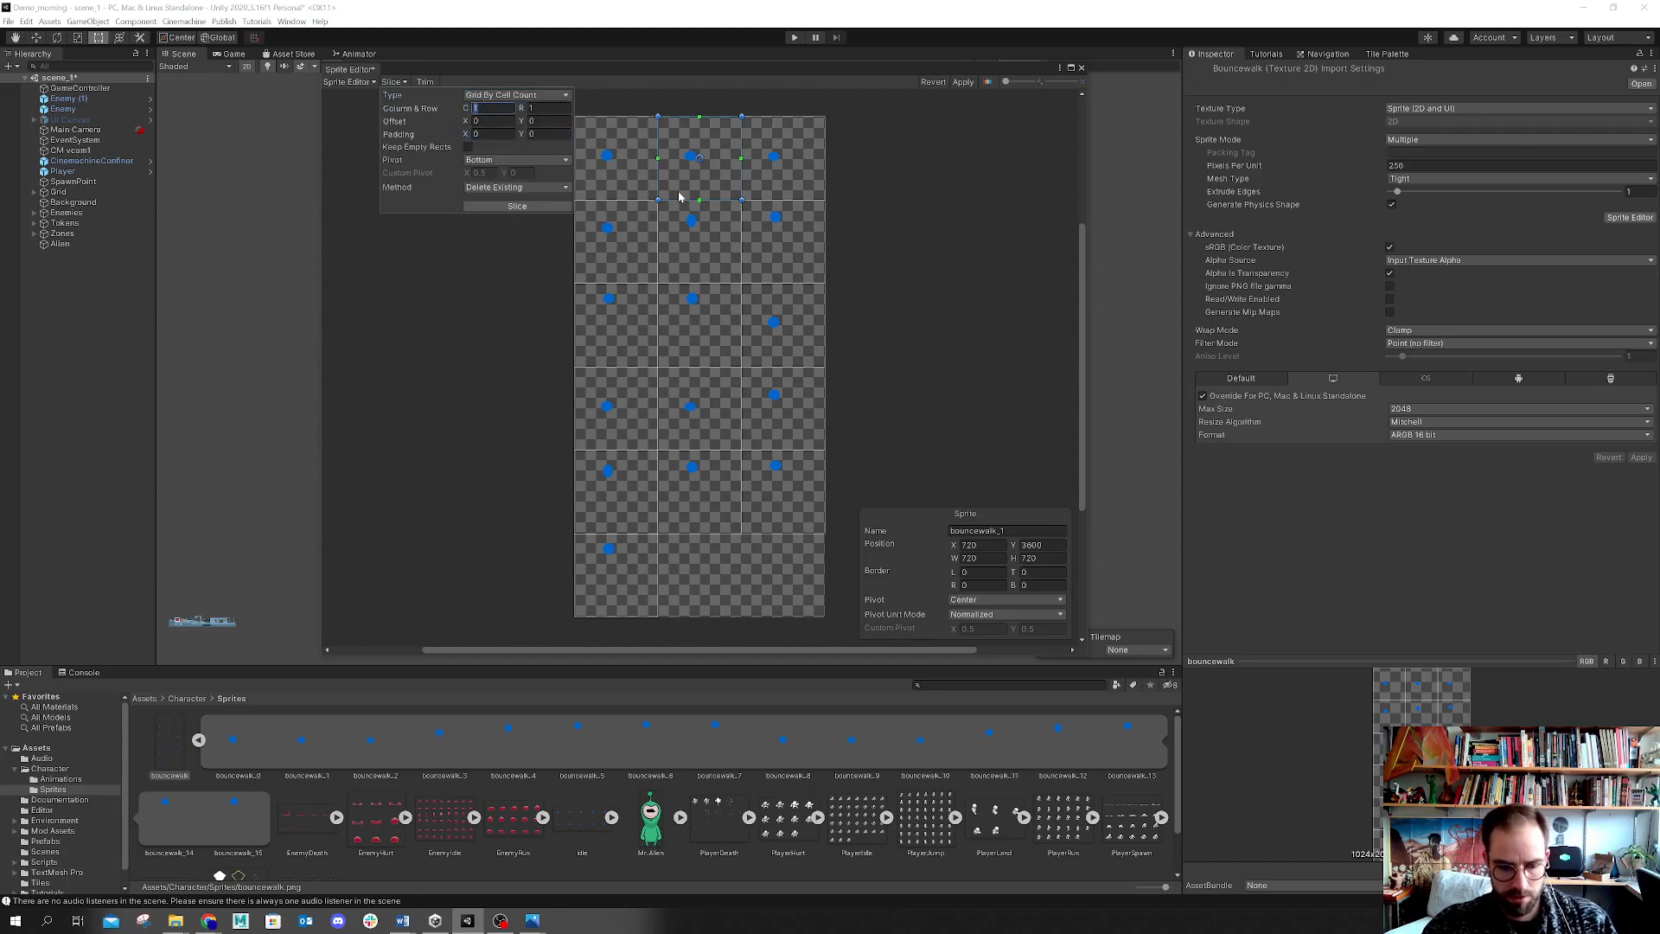
pyautogui.write('3')
pyautogui.click(550, 107)
pyautogui.write('6')
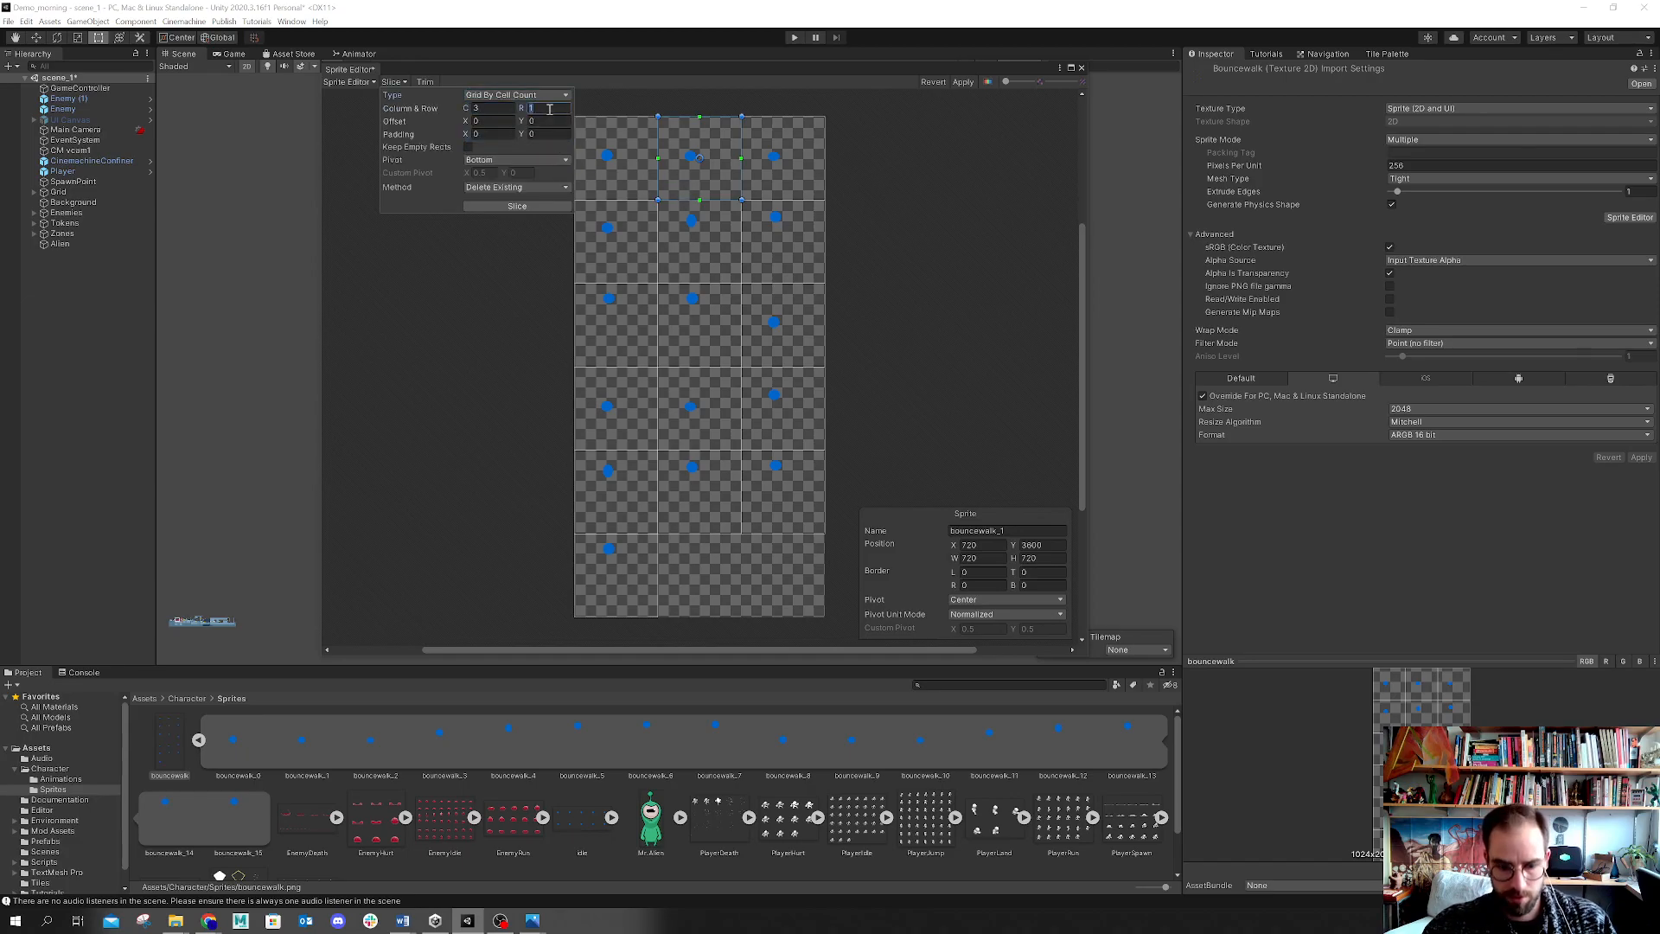
pyautogui.click(539, 207)
pyautogui.click(706, 357)
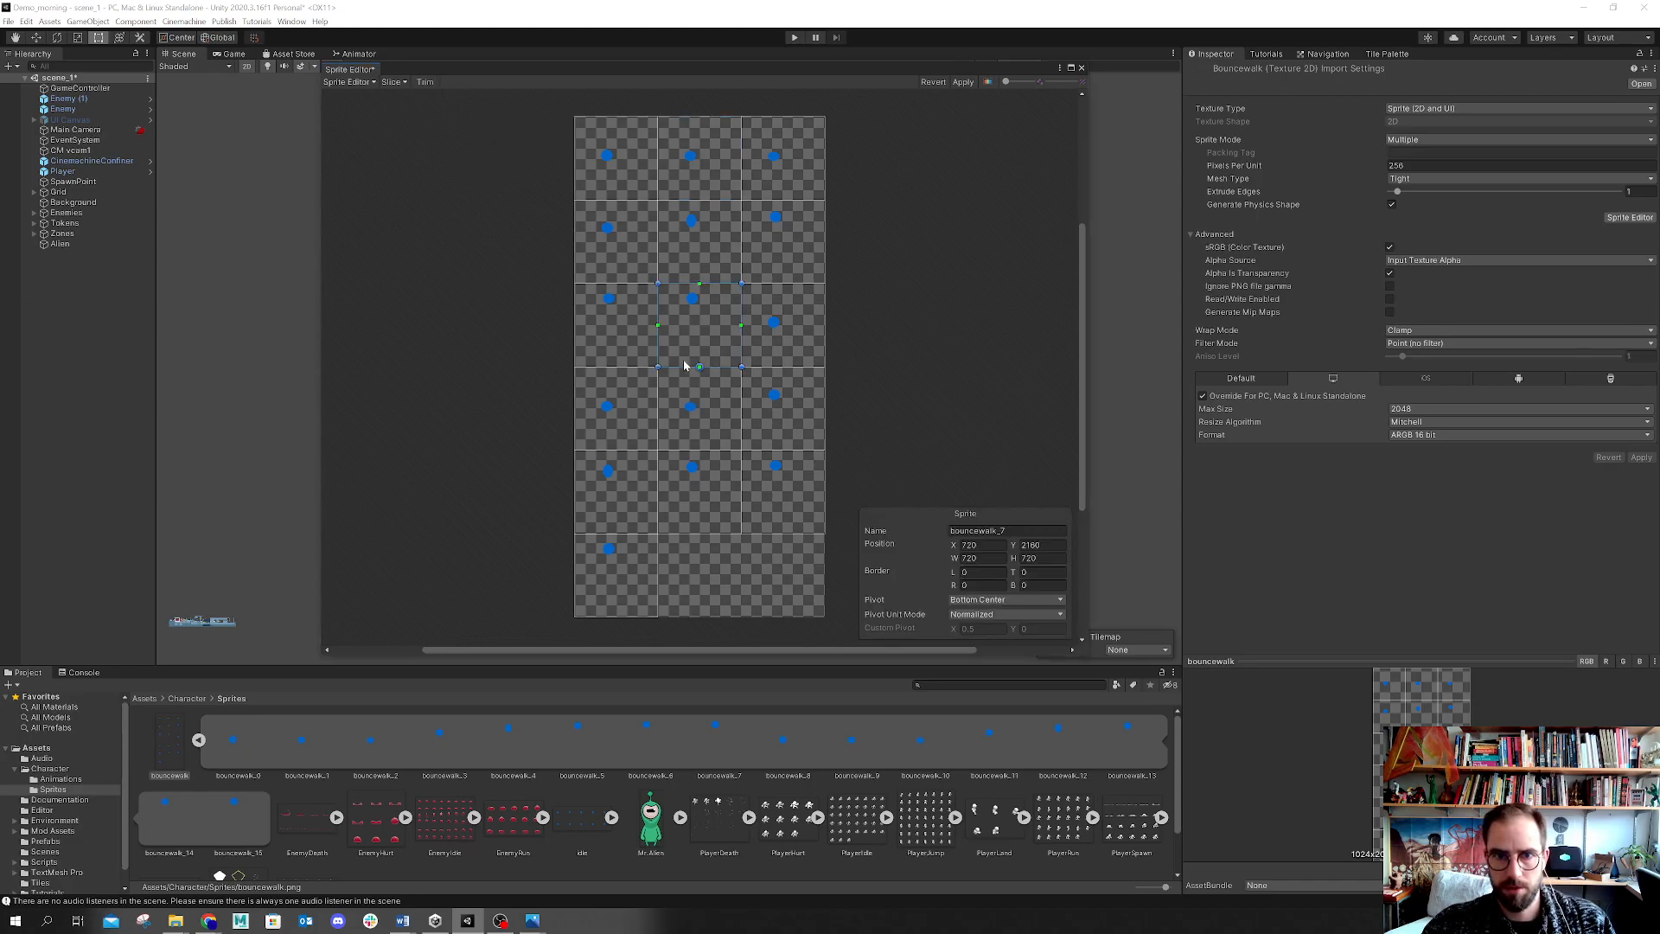
pyautogui.click(700, 244)
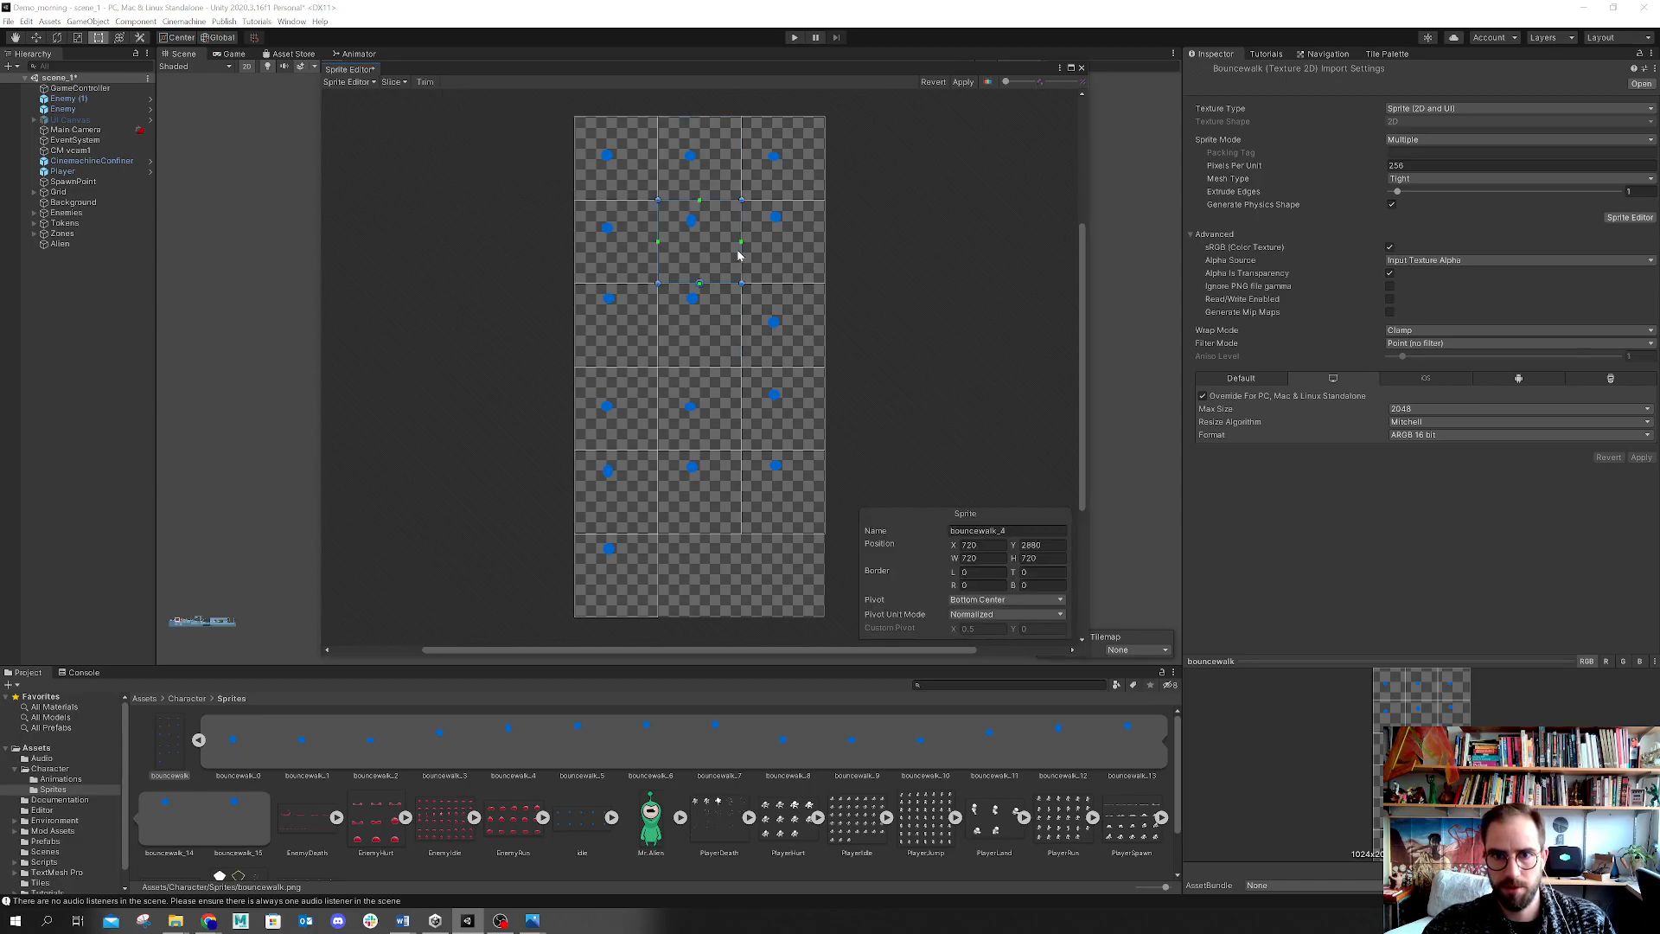
pyautogui.click(959, 82)
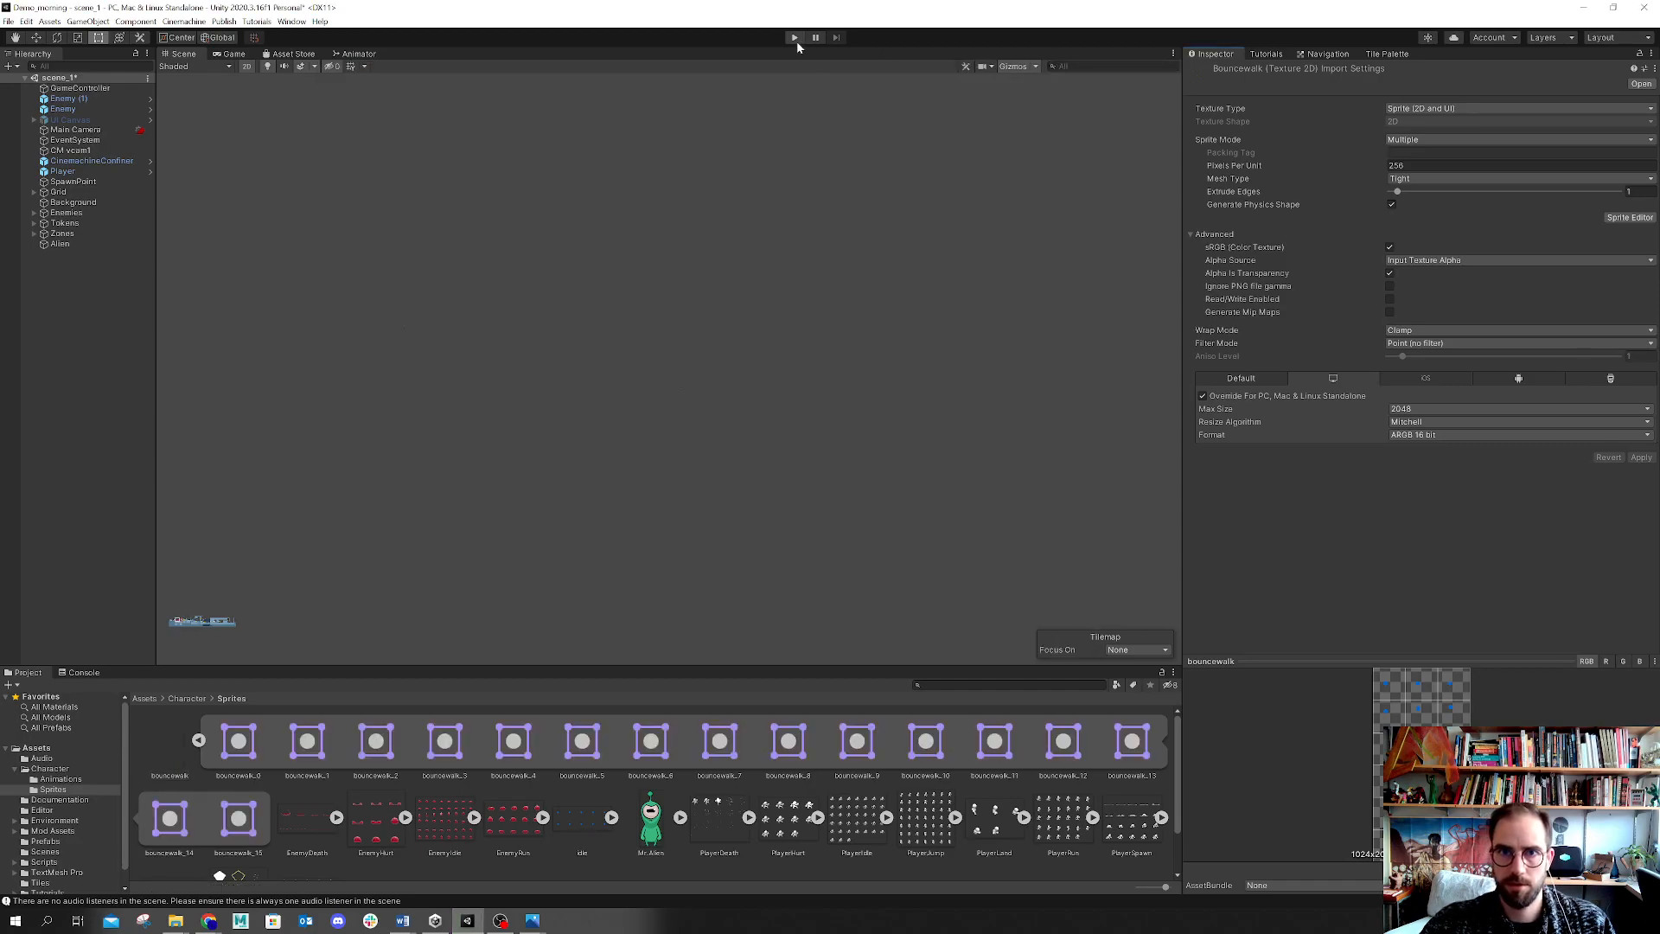
# Step: Play the game and move the player left and right to test the updated run animation
pyautogui.click(795, 38)
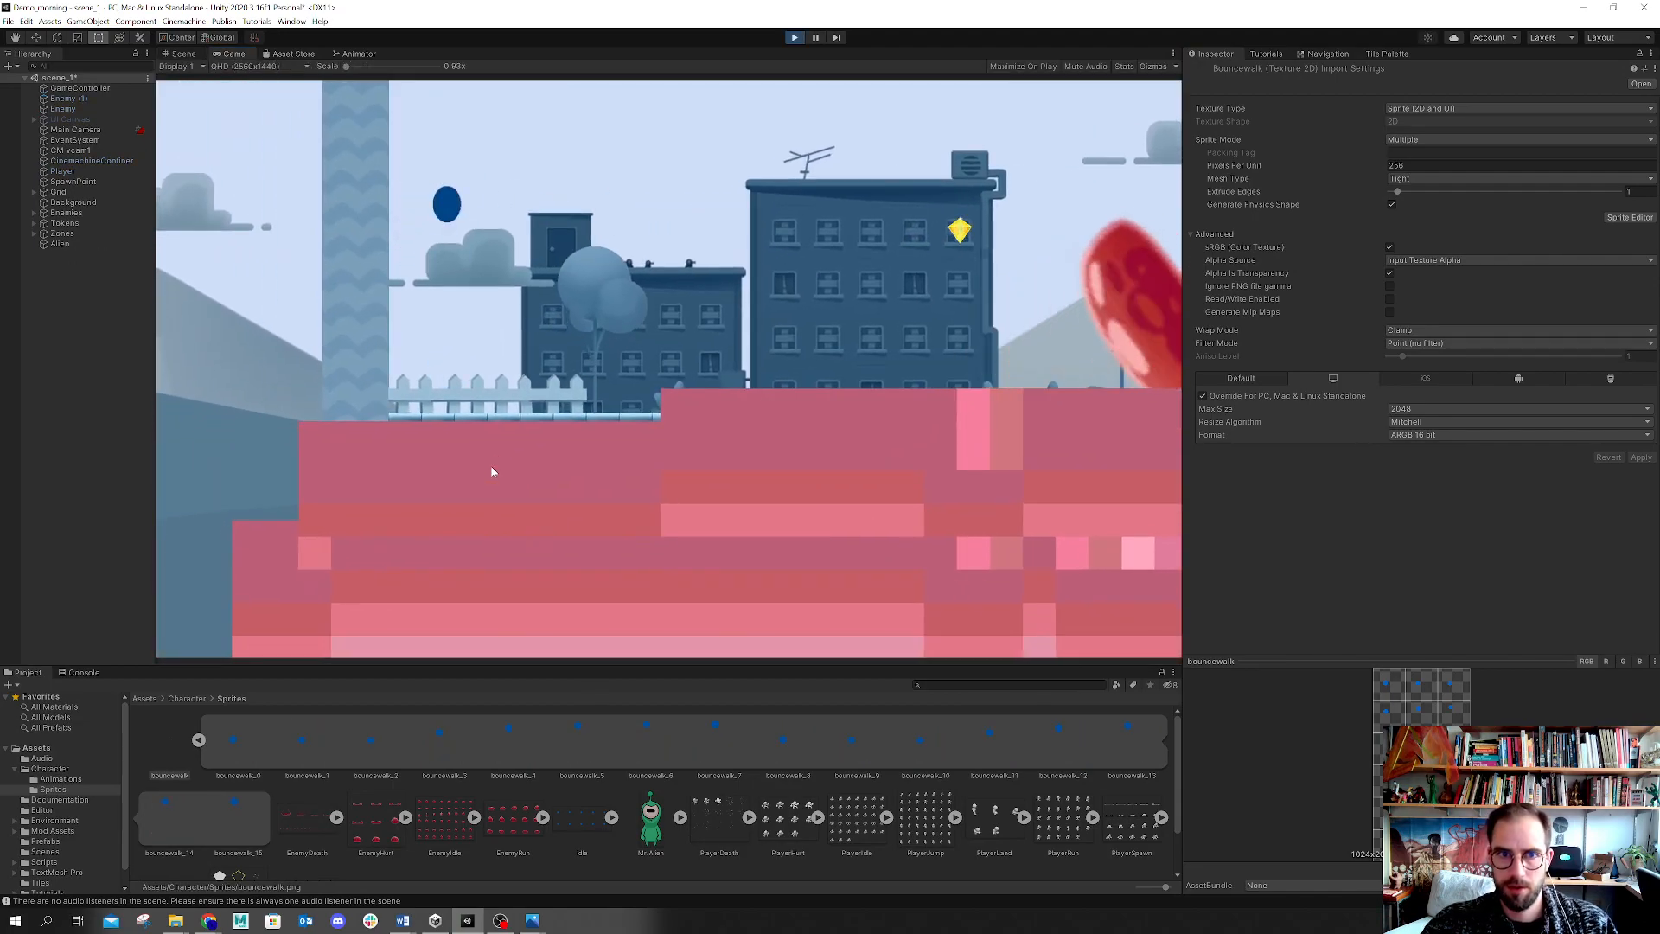
pyautogui.press('Left')
pyautogui.press('Right')
pyautogui.press('Left')
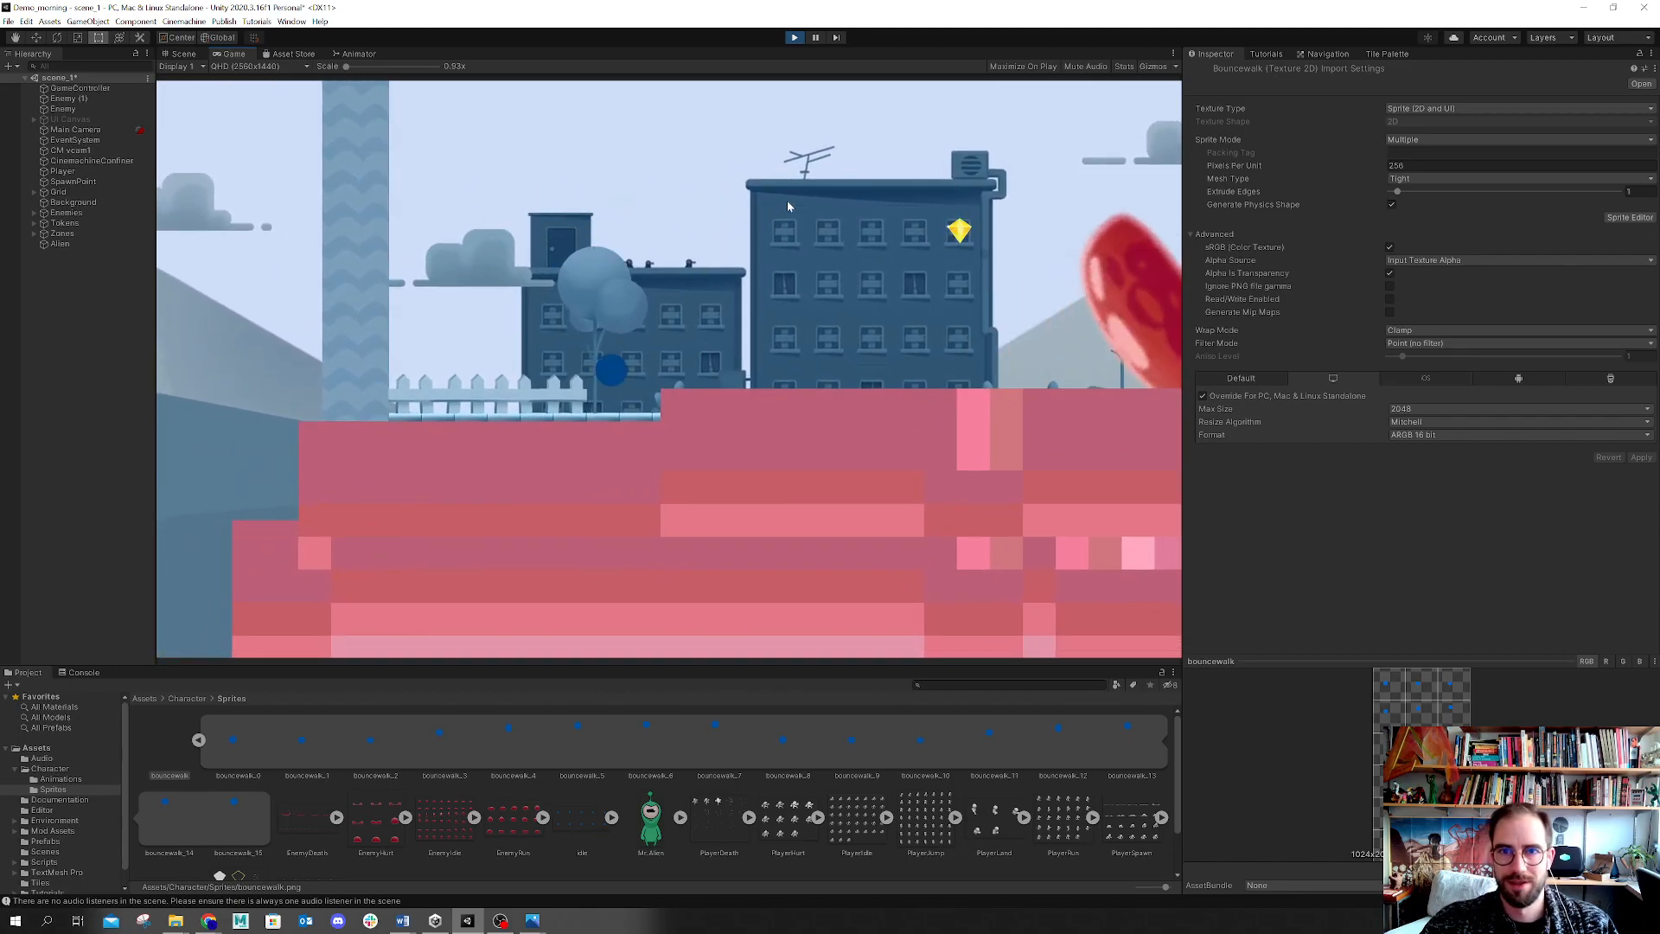
# Step: Stop play mode and inspect the PlayerHurt sheet's slicing in the Sprite Editor, then close it
pyautogui.click(795, 38)
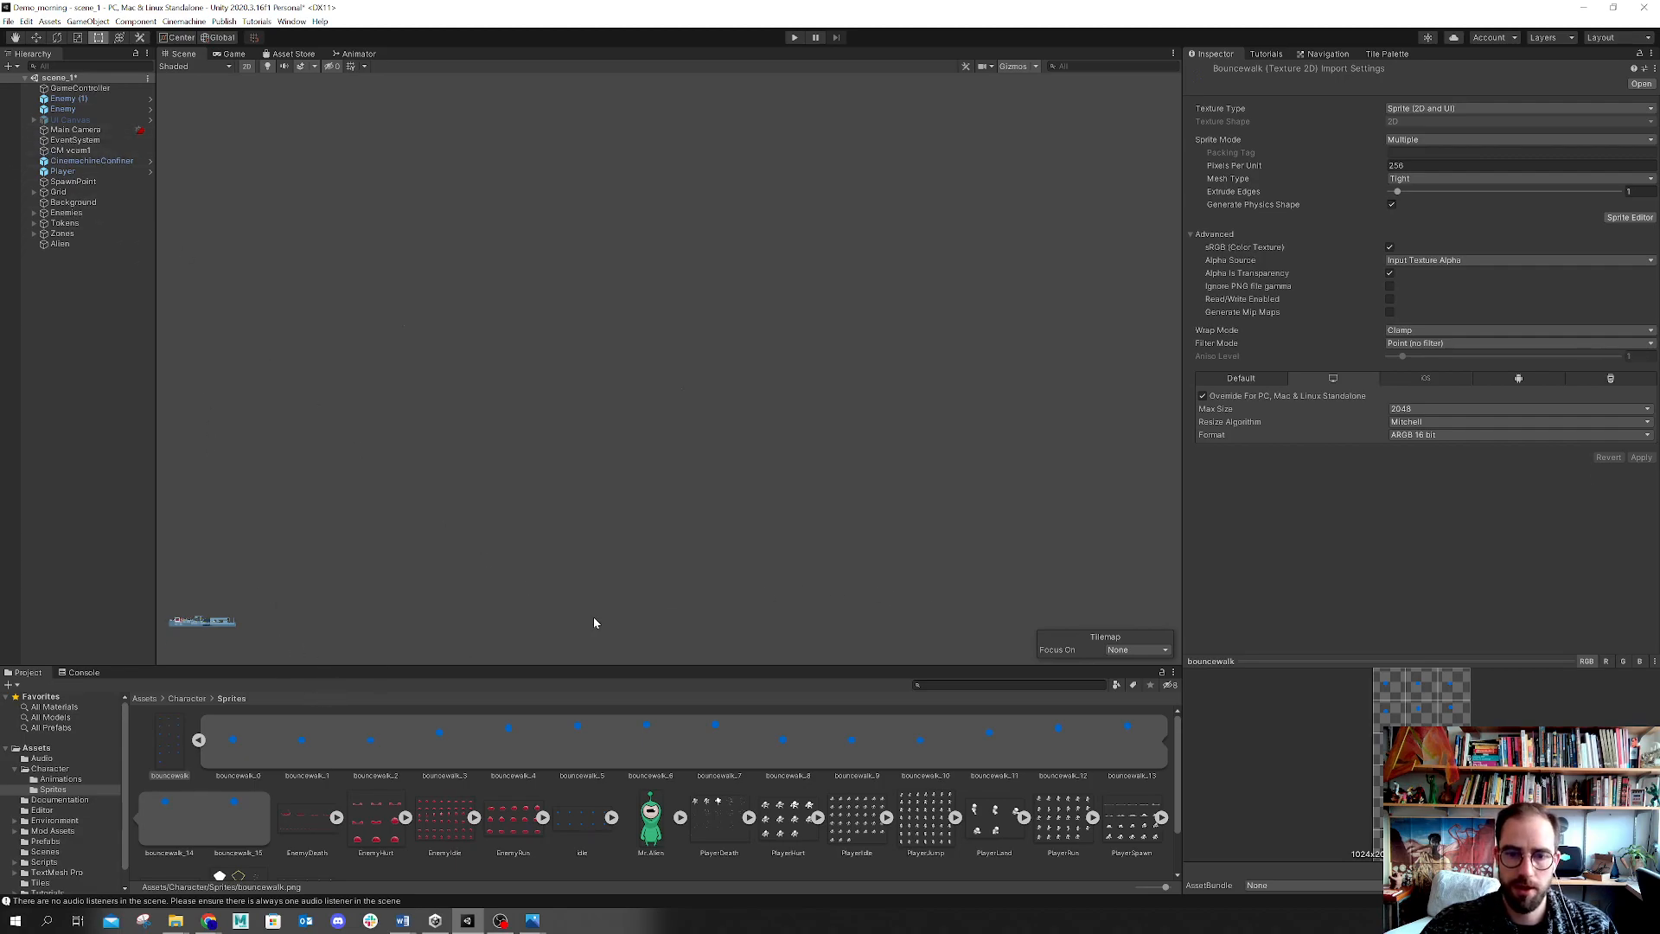
pyautogui.click(786, 822)
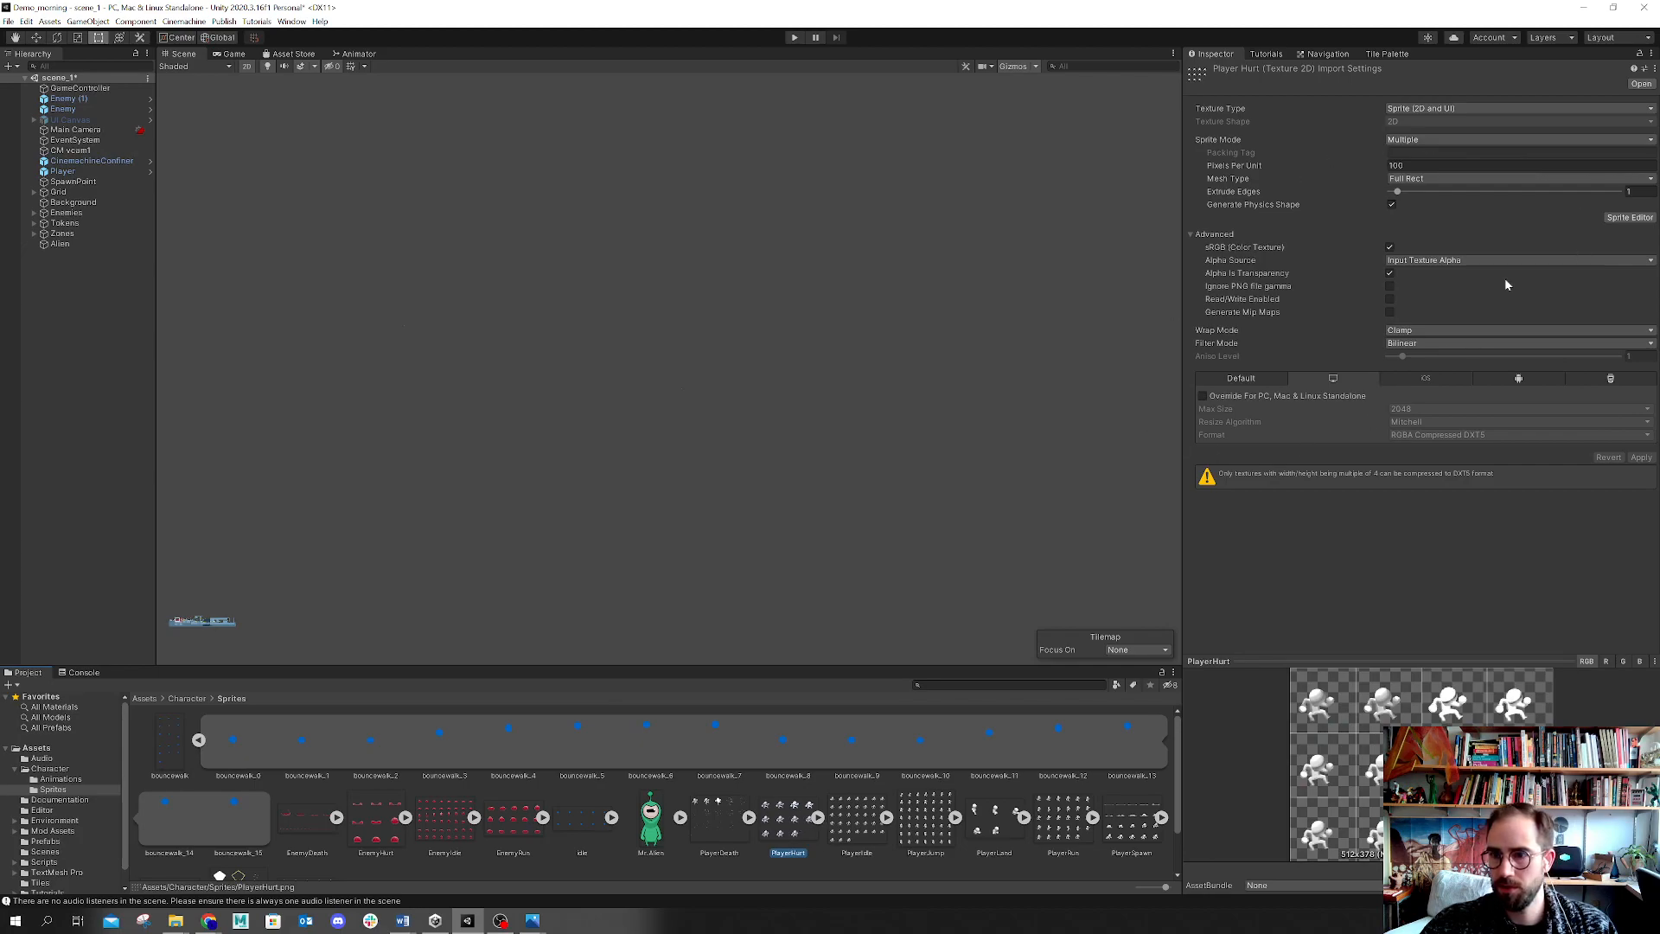
pyautogui.click(1608, 217)
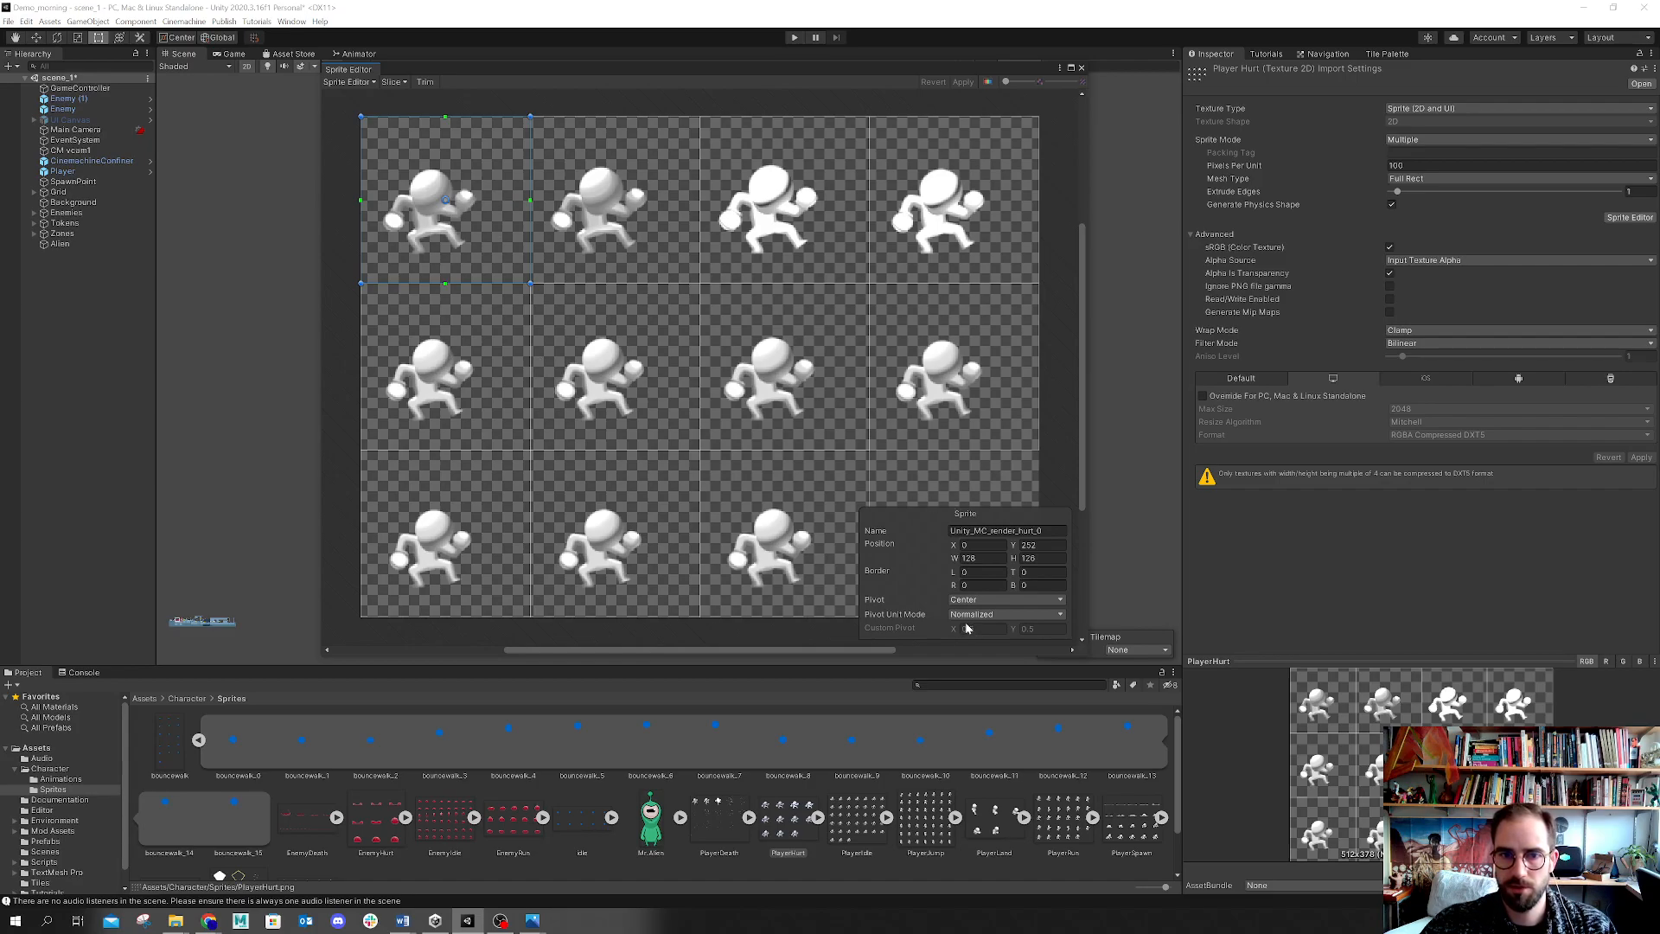
pyautogui.click(1081, 68)
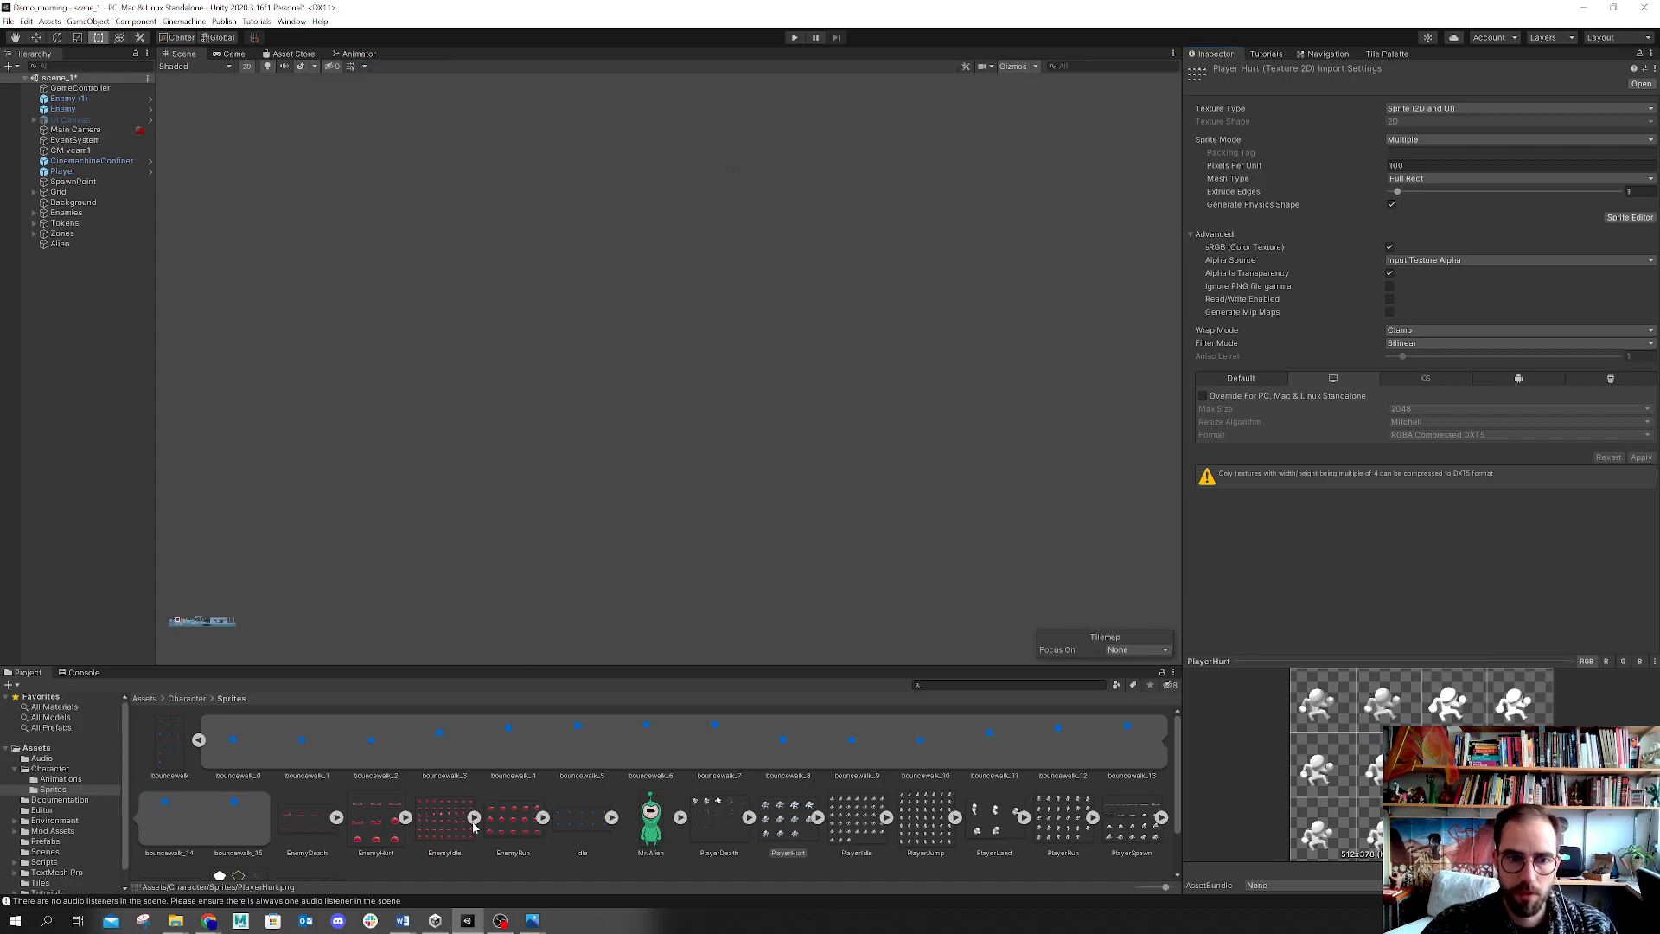
# Step: Set Pixels Per Unit to 100 on the bouncewalk and Idle spritesheets and apply the import settings
pyautogui.click(198, 741)
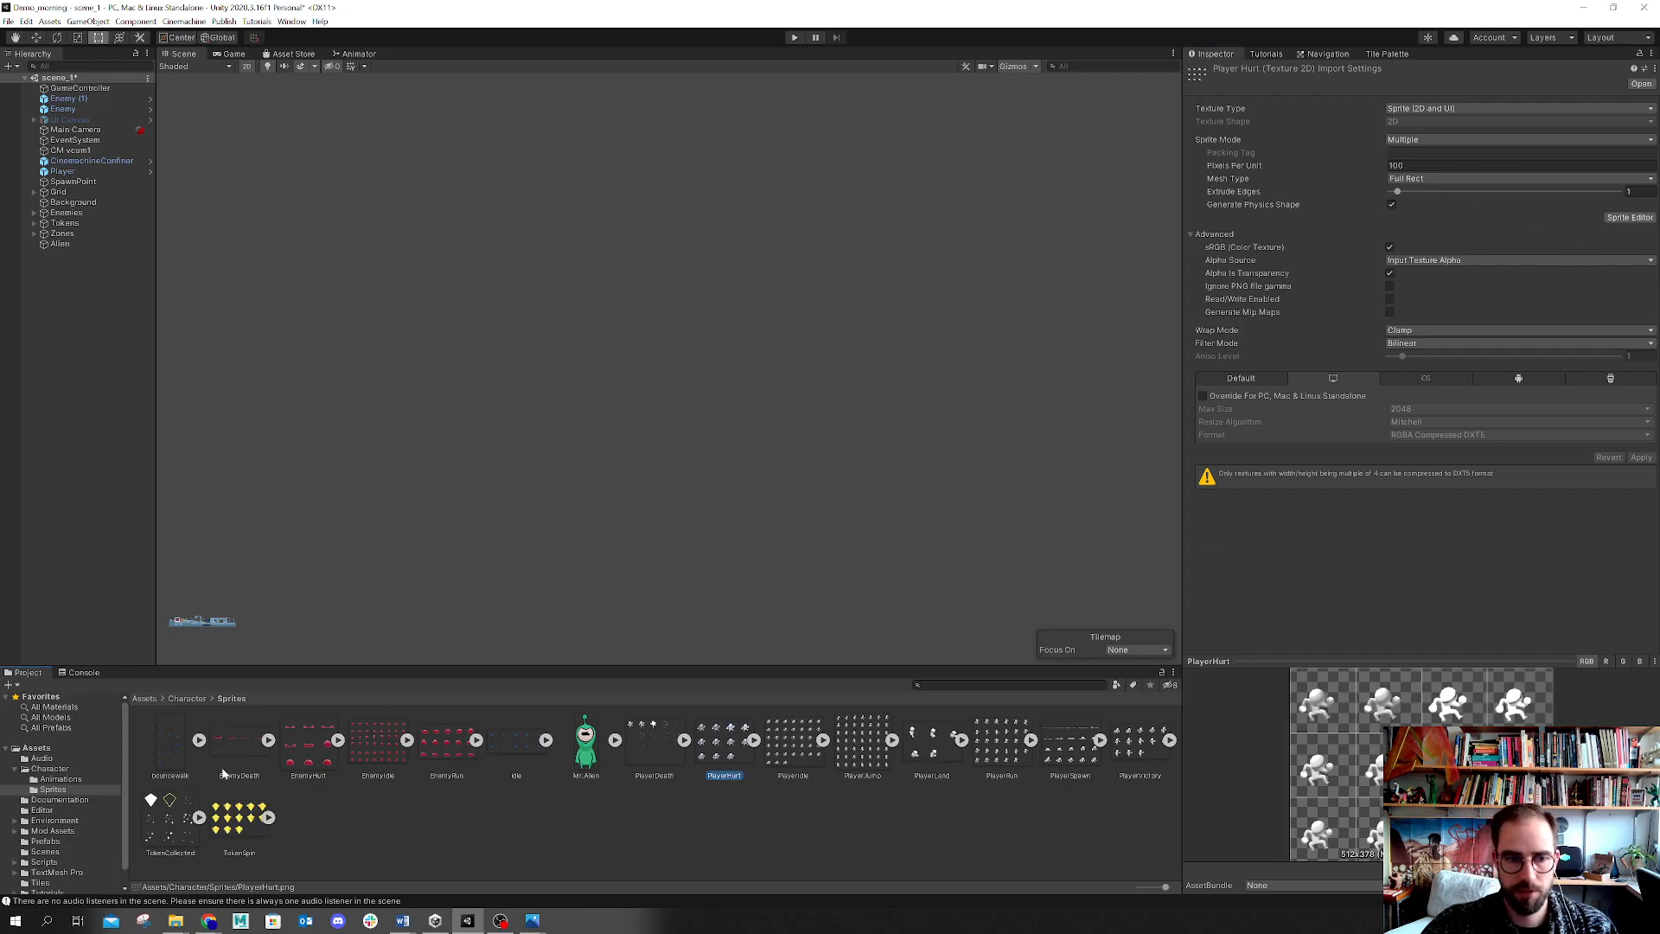
pyautogui.click(172, 741)
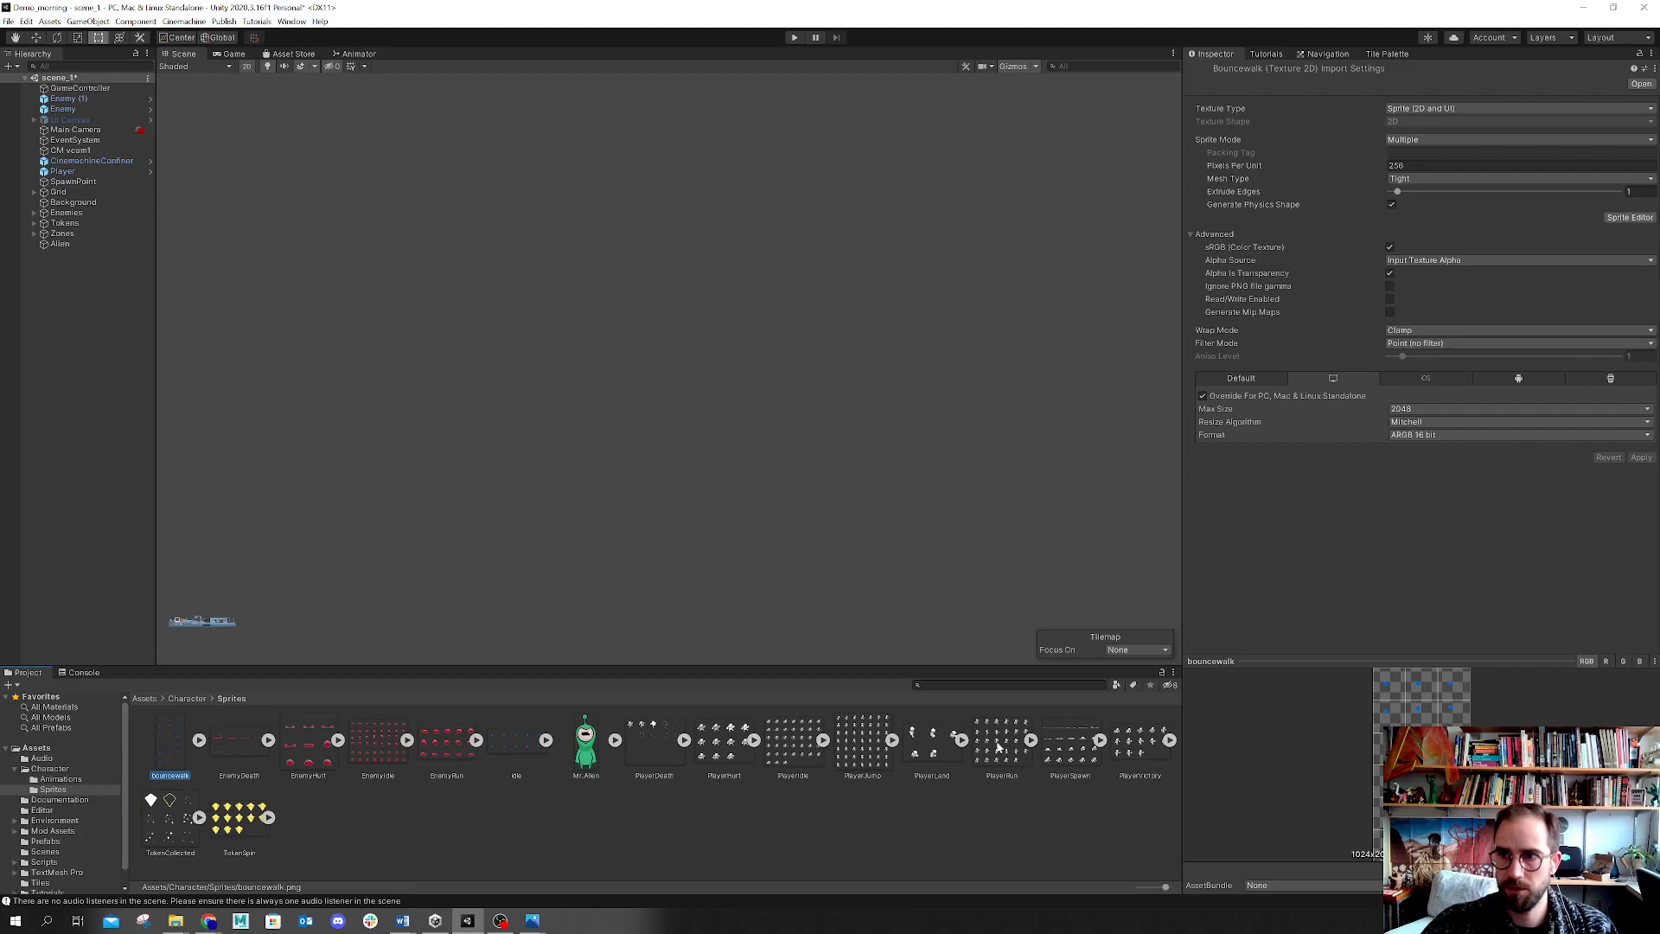
pyautogui.click(1411, 164)
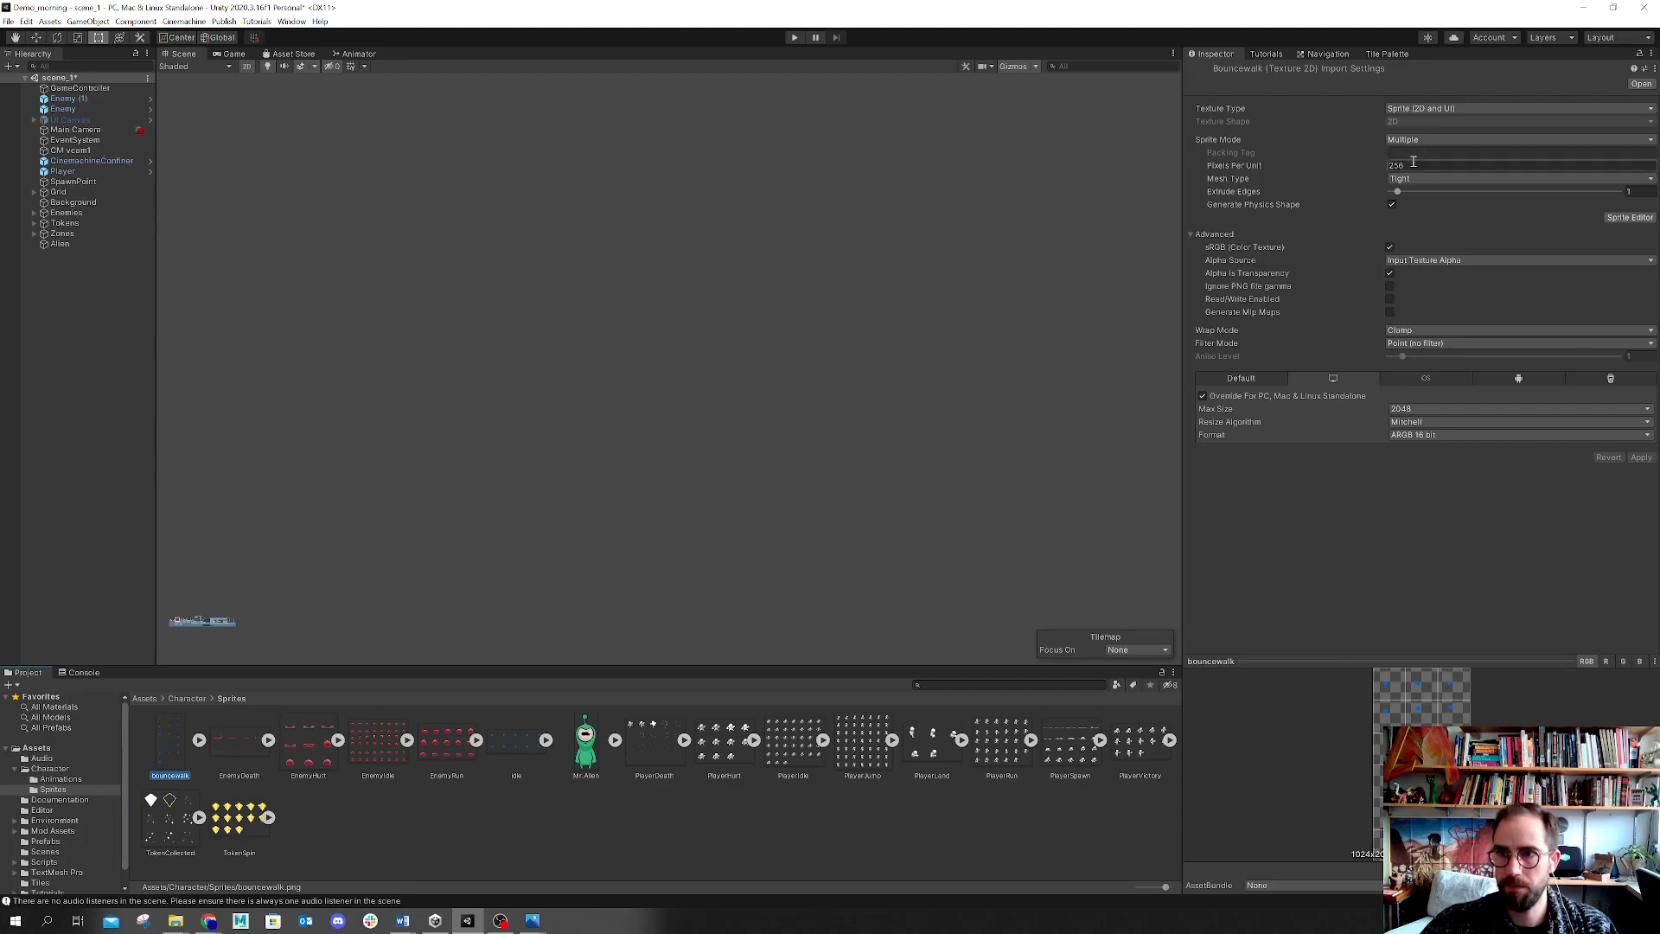
pyautogui.write('100')
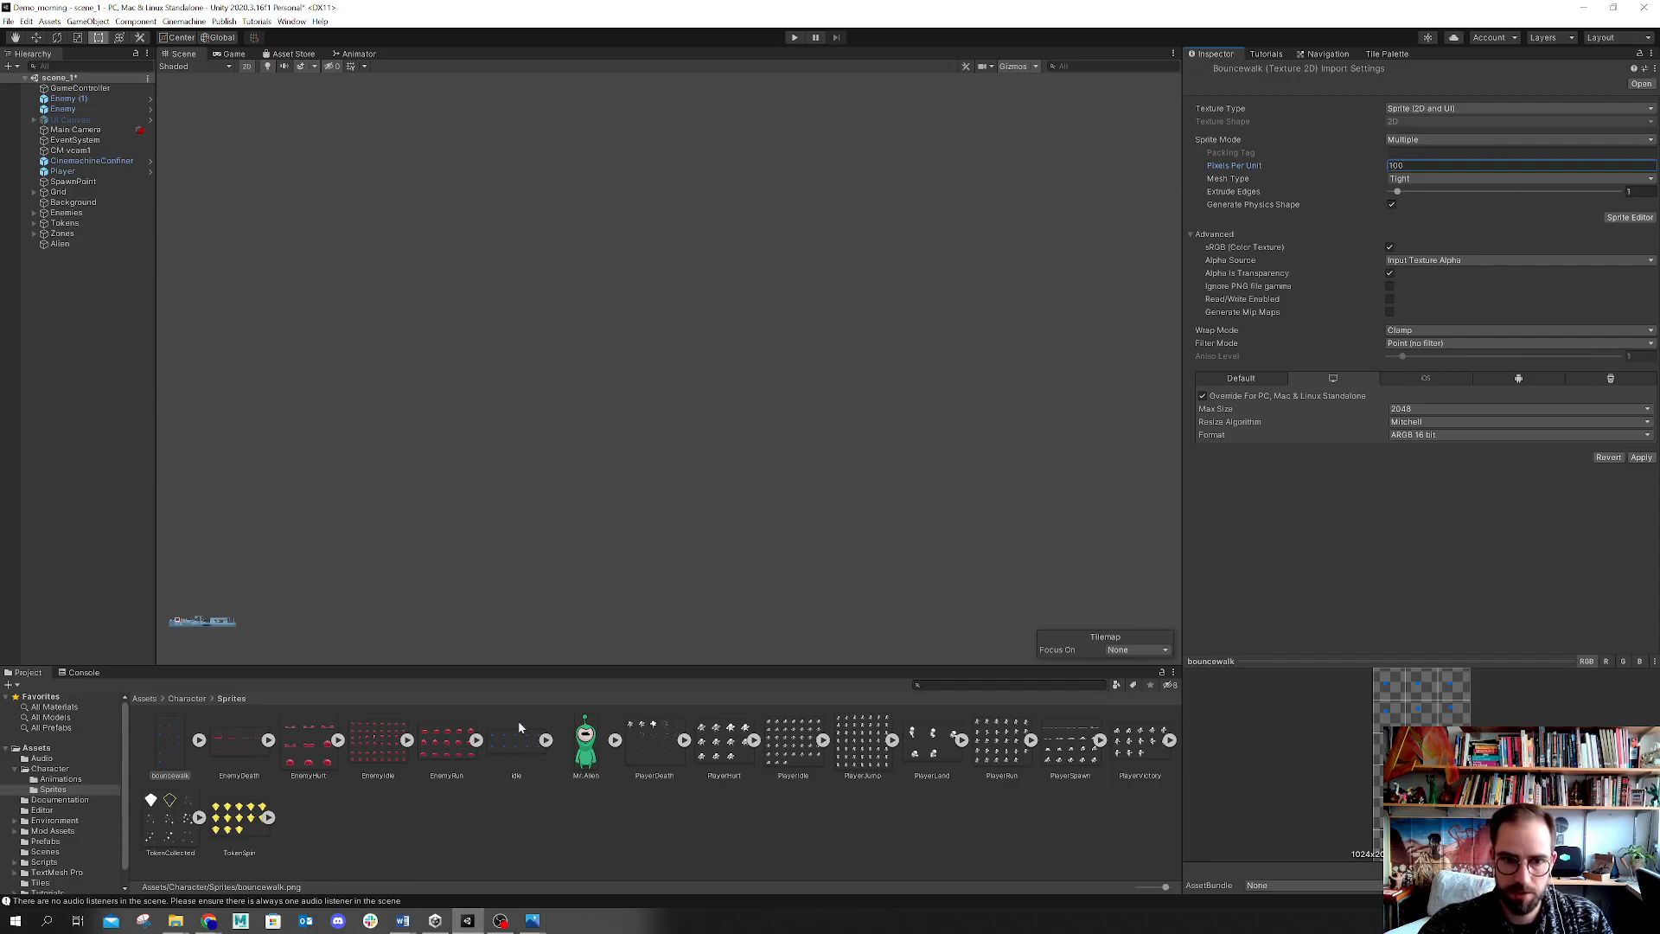
pyautogui.click(519, 730)
pyautogui.click(830, 479)
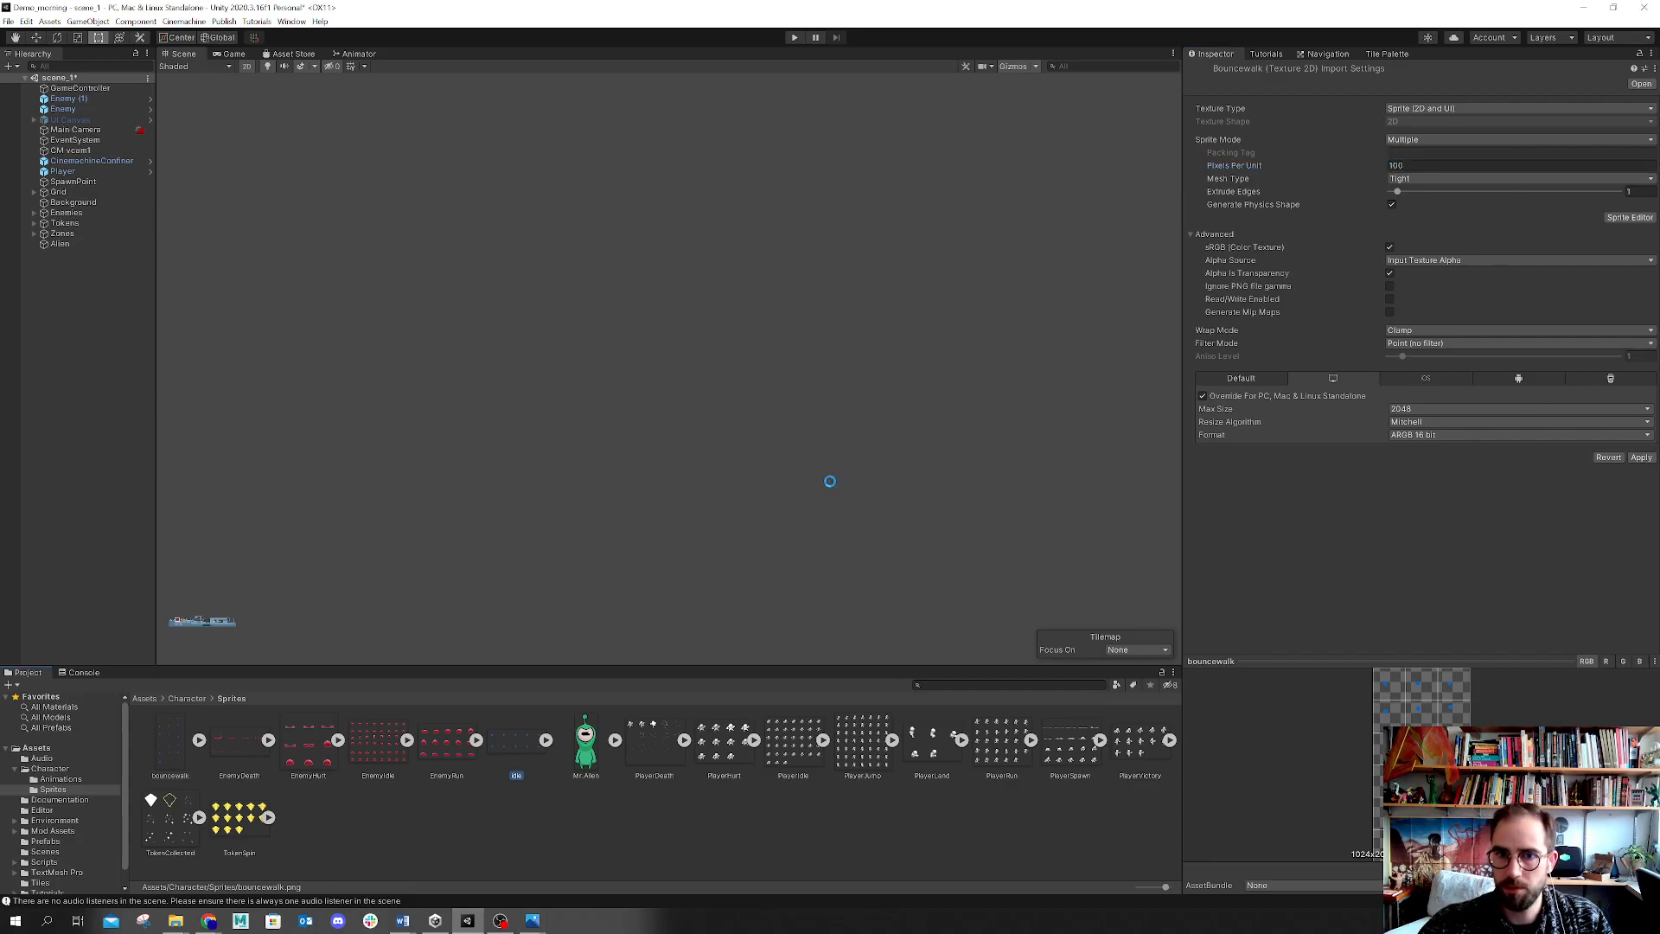
pyautogui.click(1436, 165)
pyautogui.write('100')
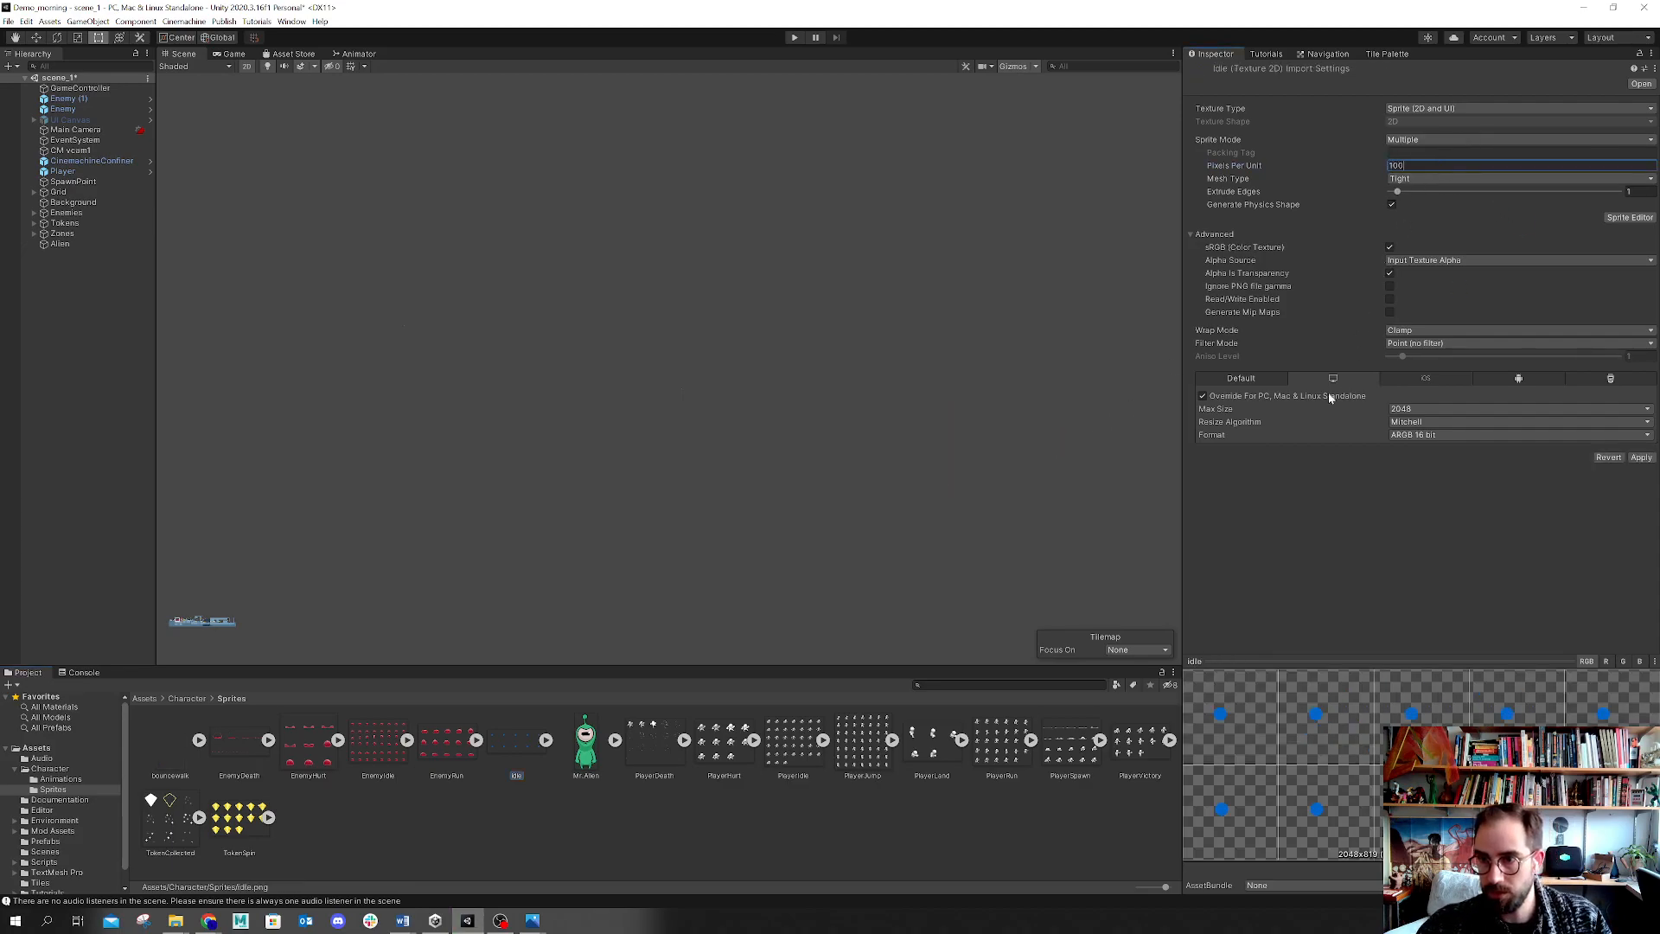
pyautogui.click(1641, 457)
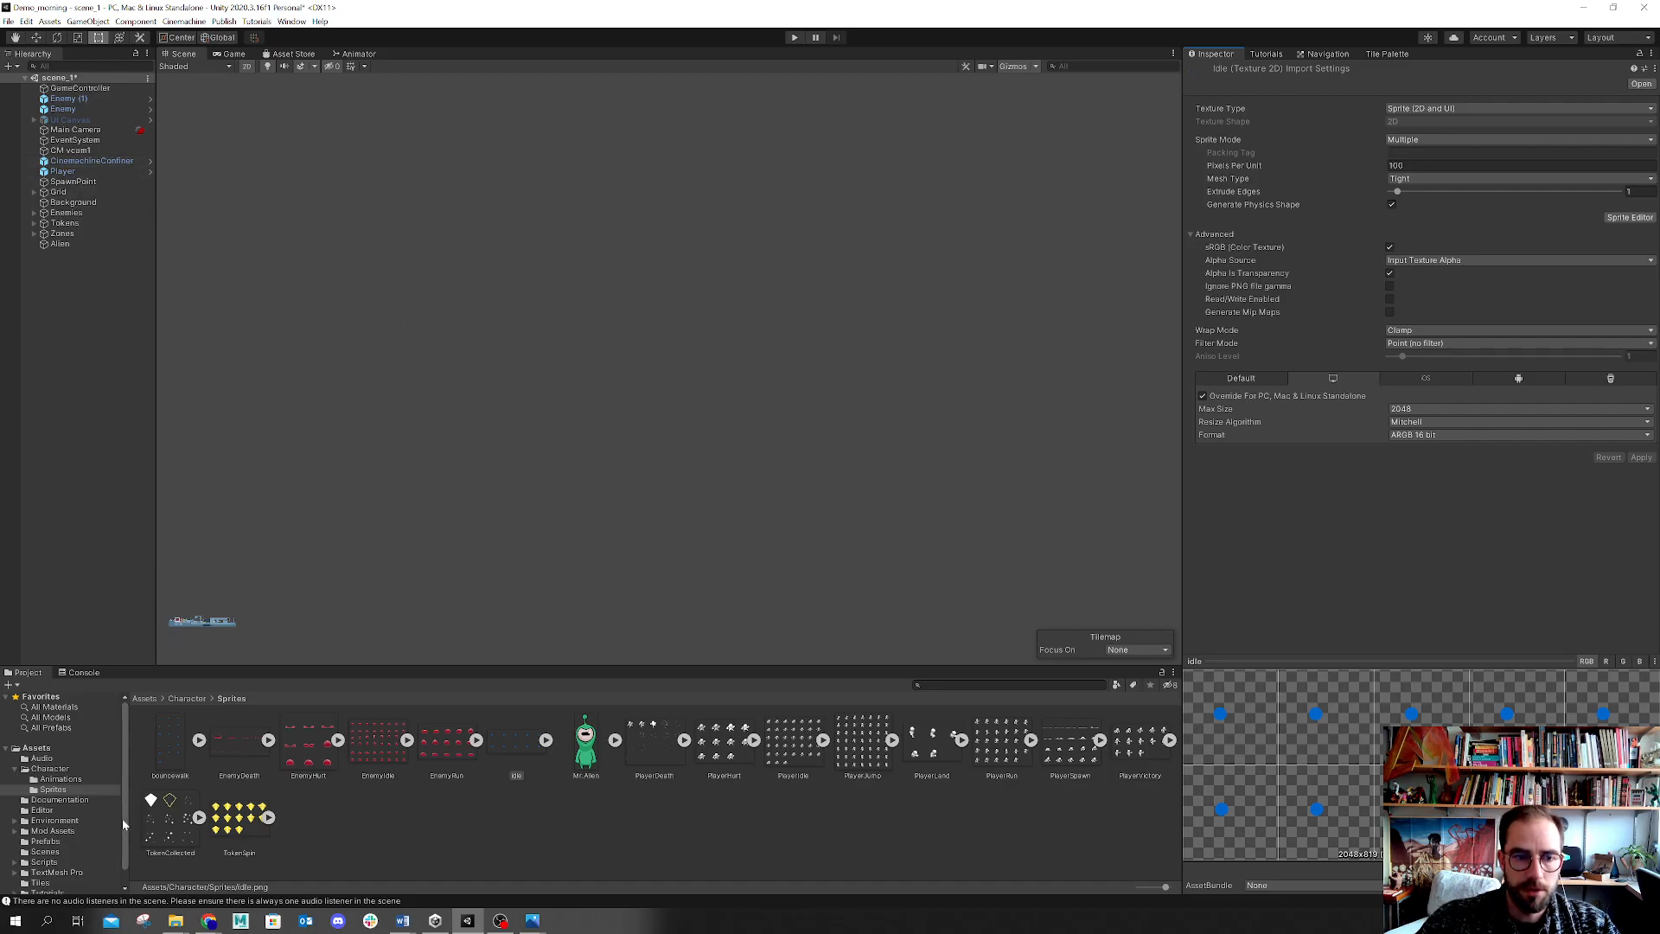
# Step: Open the Player's Animator and experiment with the Player-Idle state's Speed, leaving it at 1
pyautogui.click(64, 171)
pyautogui.click(365, 55)
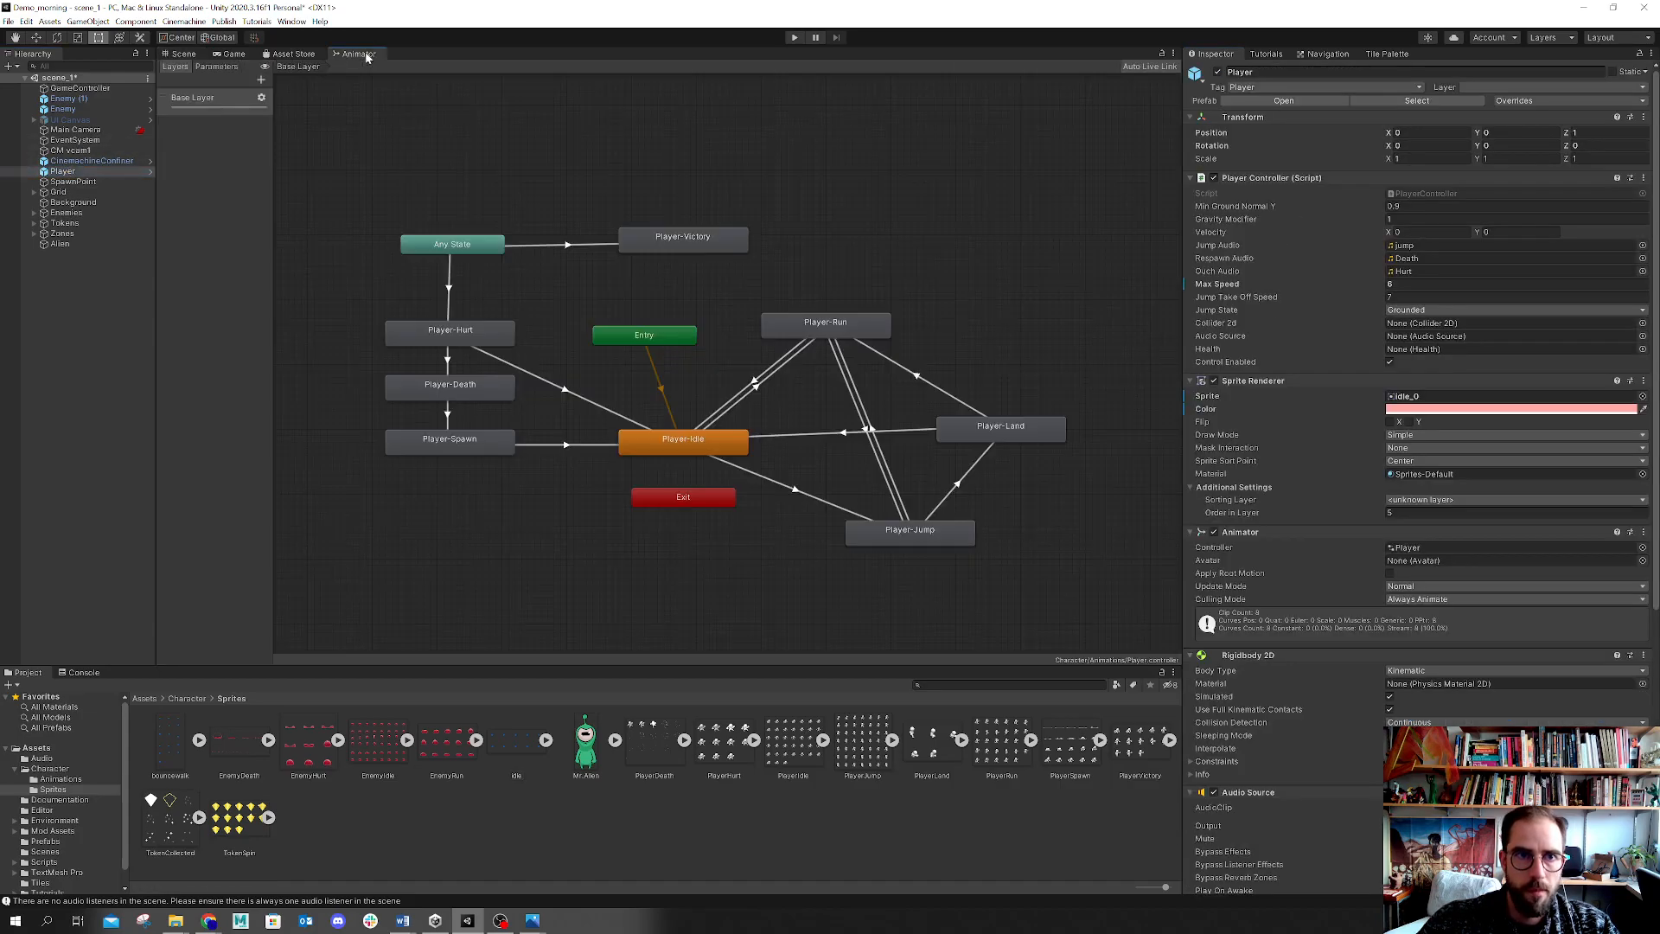
pyautogui.click(694, 452)
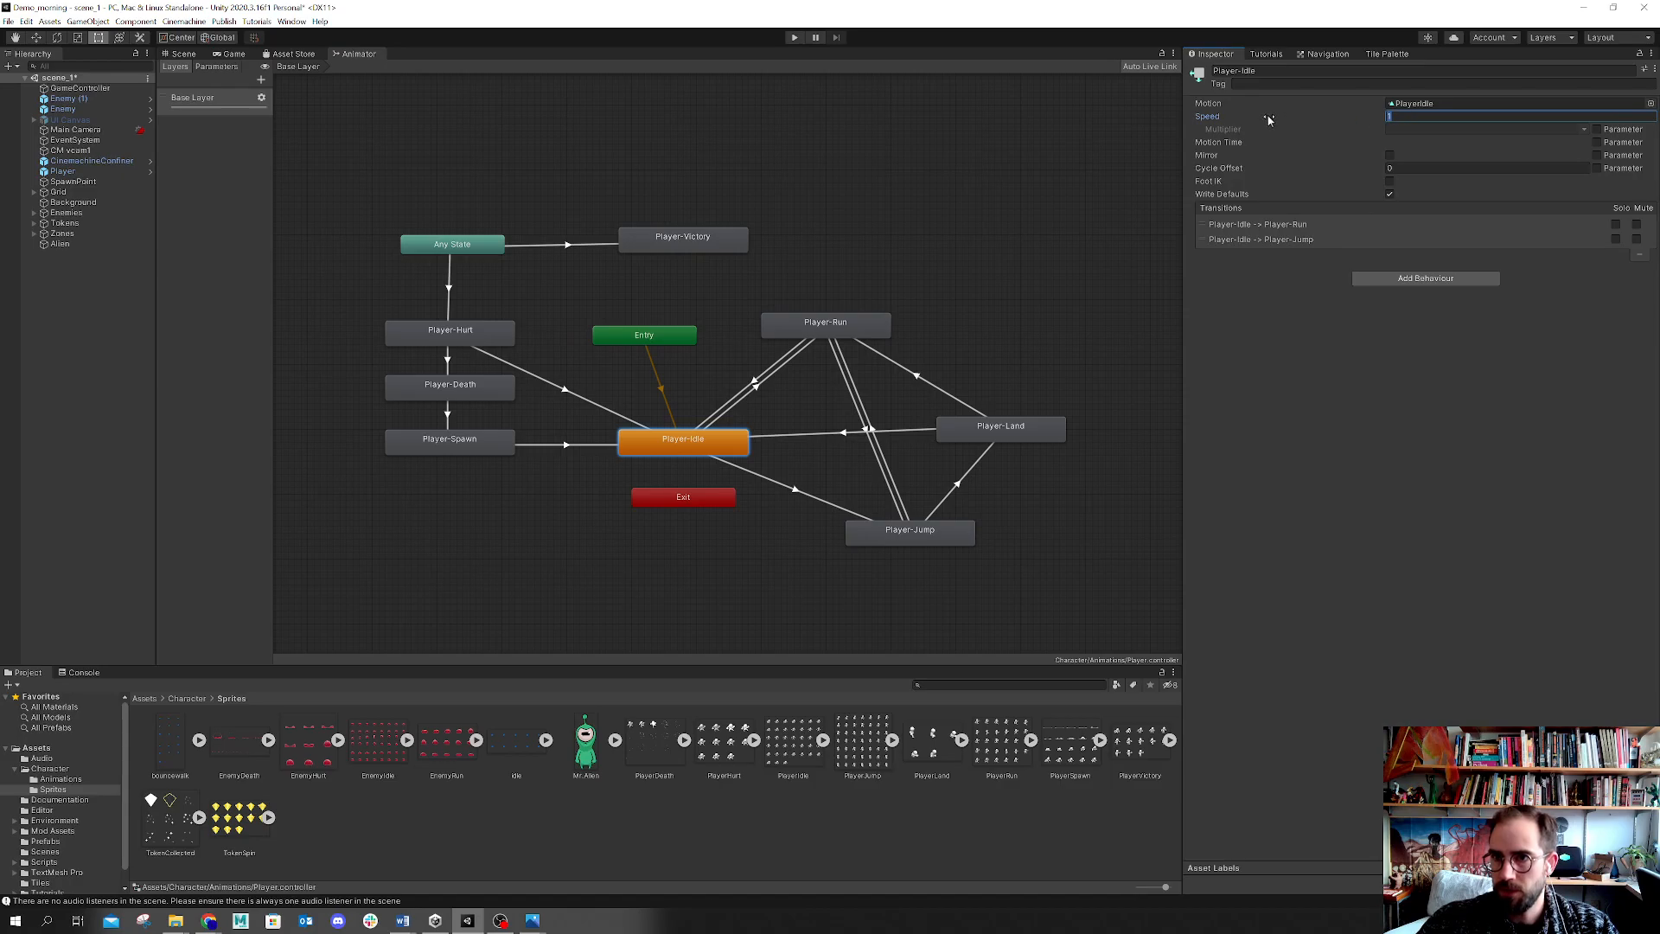
pyautogui.moveTo(1227, 120)
pyautogui.mouseDown()
pyautogui.moveTo(1181, 119)
pyautogui.moveTo(1213, 119)
pyautogui.mouseUp()
pyautogui.click(1394, 116)
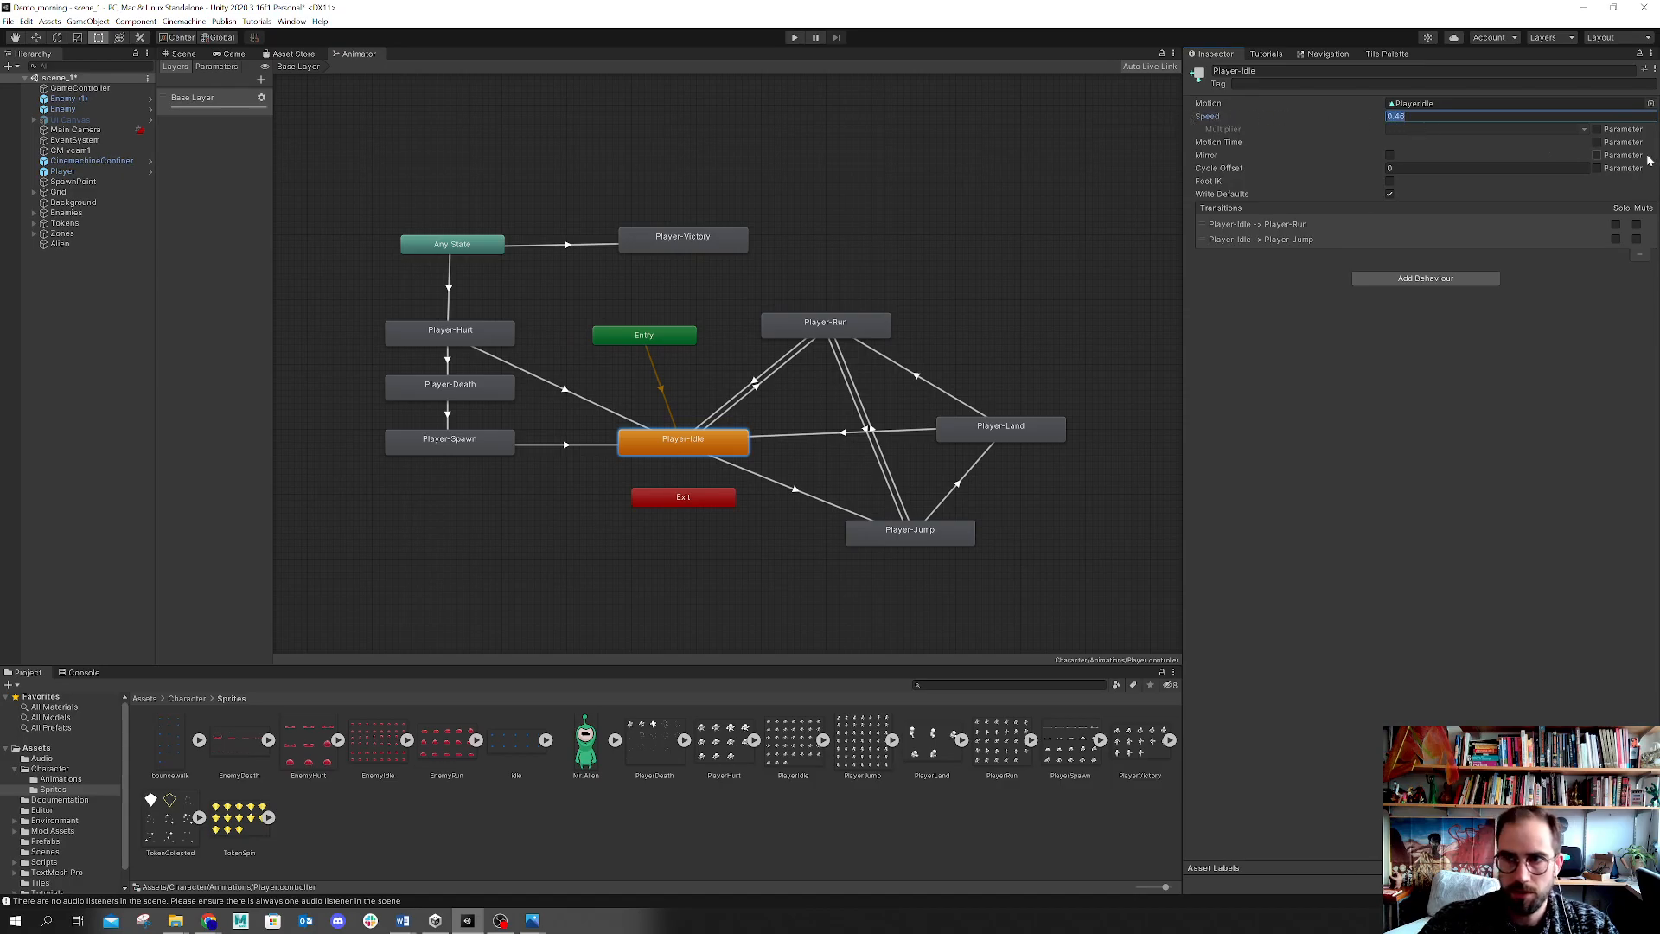
pyautogui.press('BackSpace')
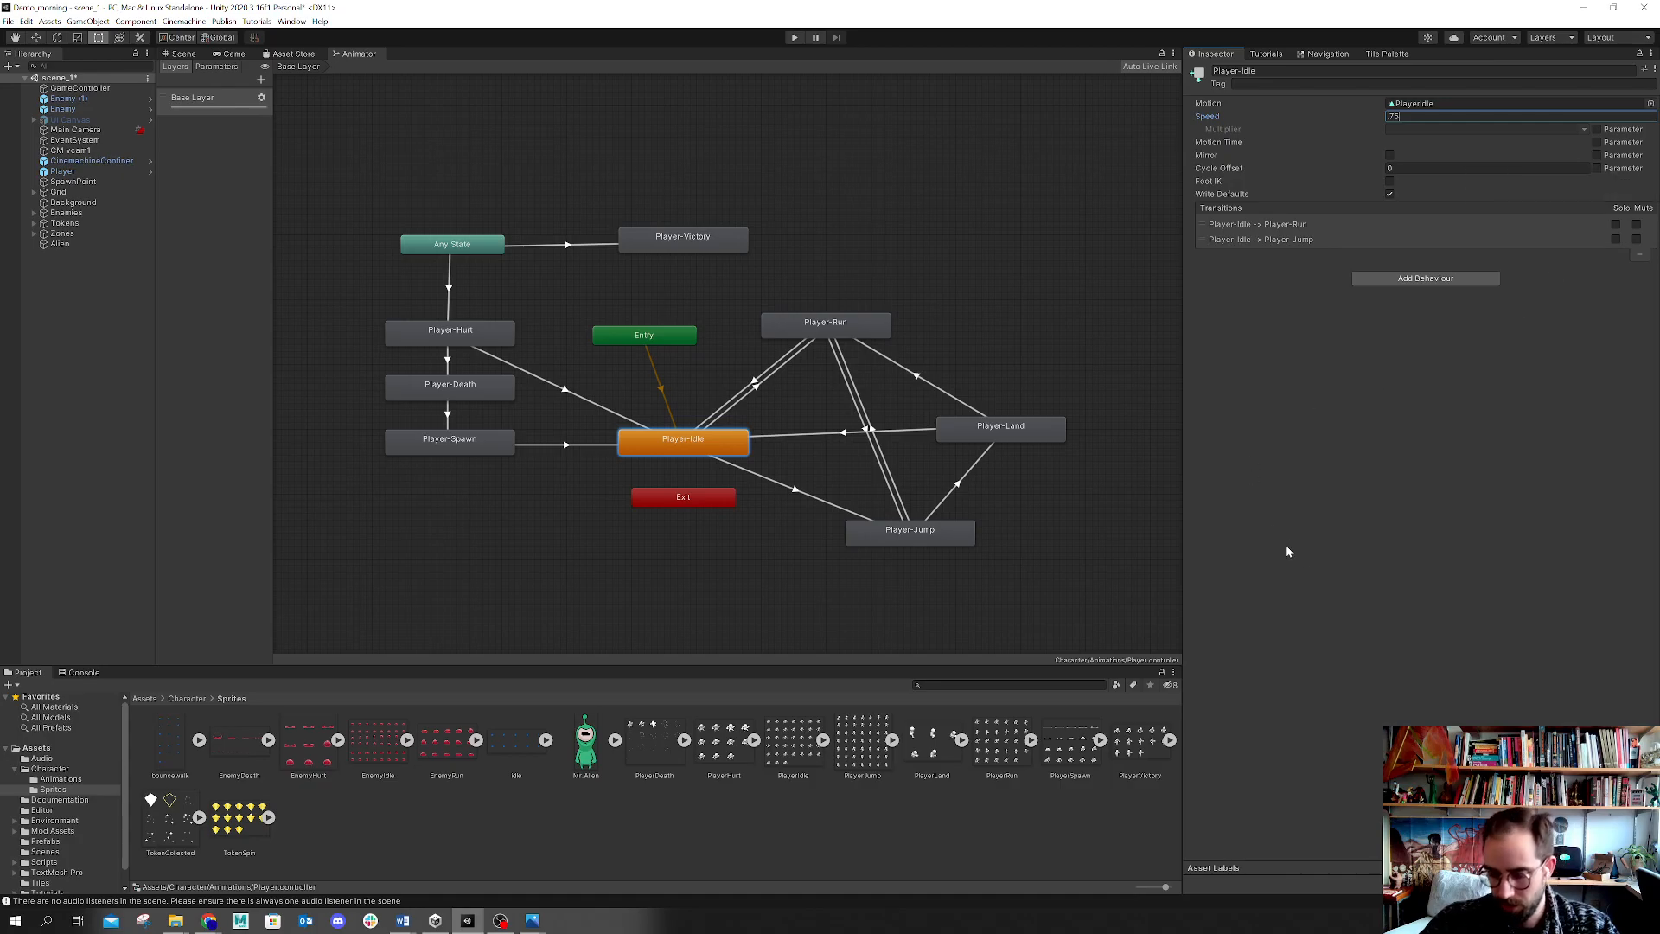
pyautogui.press('Return')
pyautogui.click(1422, 116)
pyautogui.write('1')
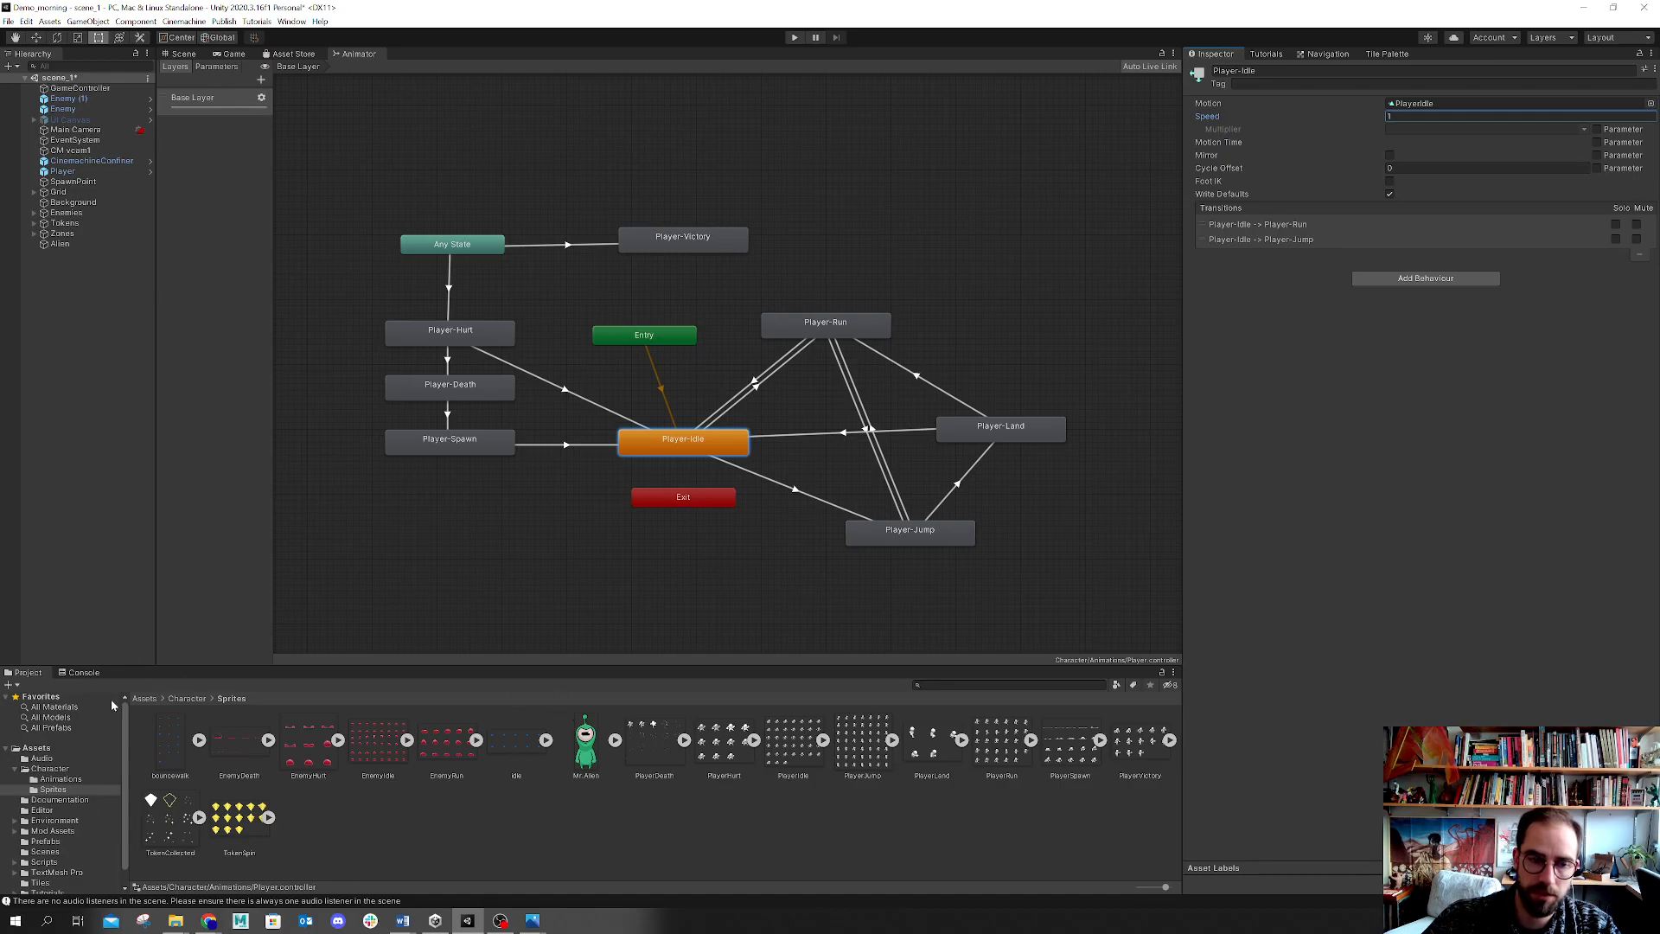
# Step: Open the PlayerIdle animation clip in the Inspector's Debug mode and set its Sample Rate to 24
pyautogui.moveTo(191, 665)
pyautogui.mouseDown()
pyautogui.moveTo(192, 685)
pyautogui.moveTo(190, 615)
pyautogui.moveTo(193, 731)
pyautogui.moveTo(201, 687)
pyautogui.mouseUp()
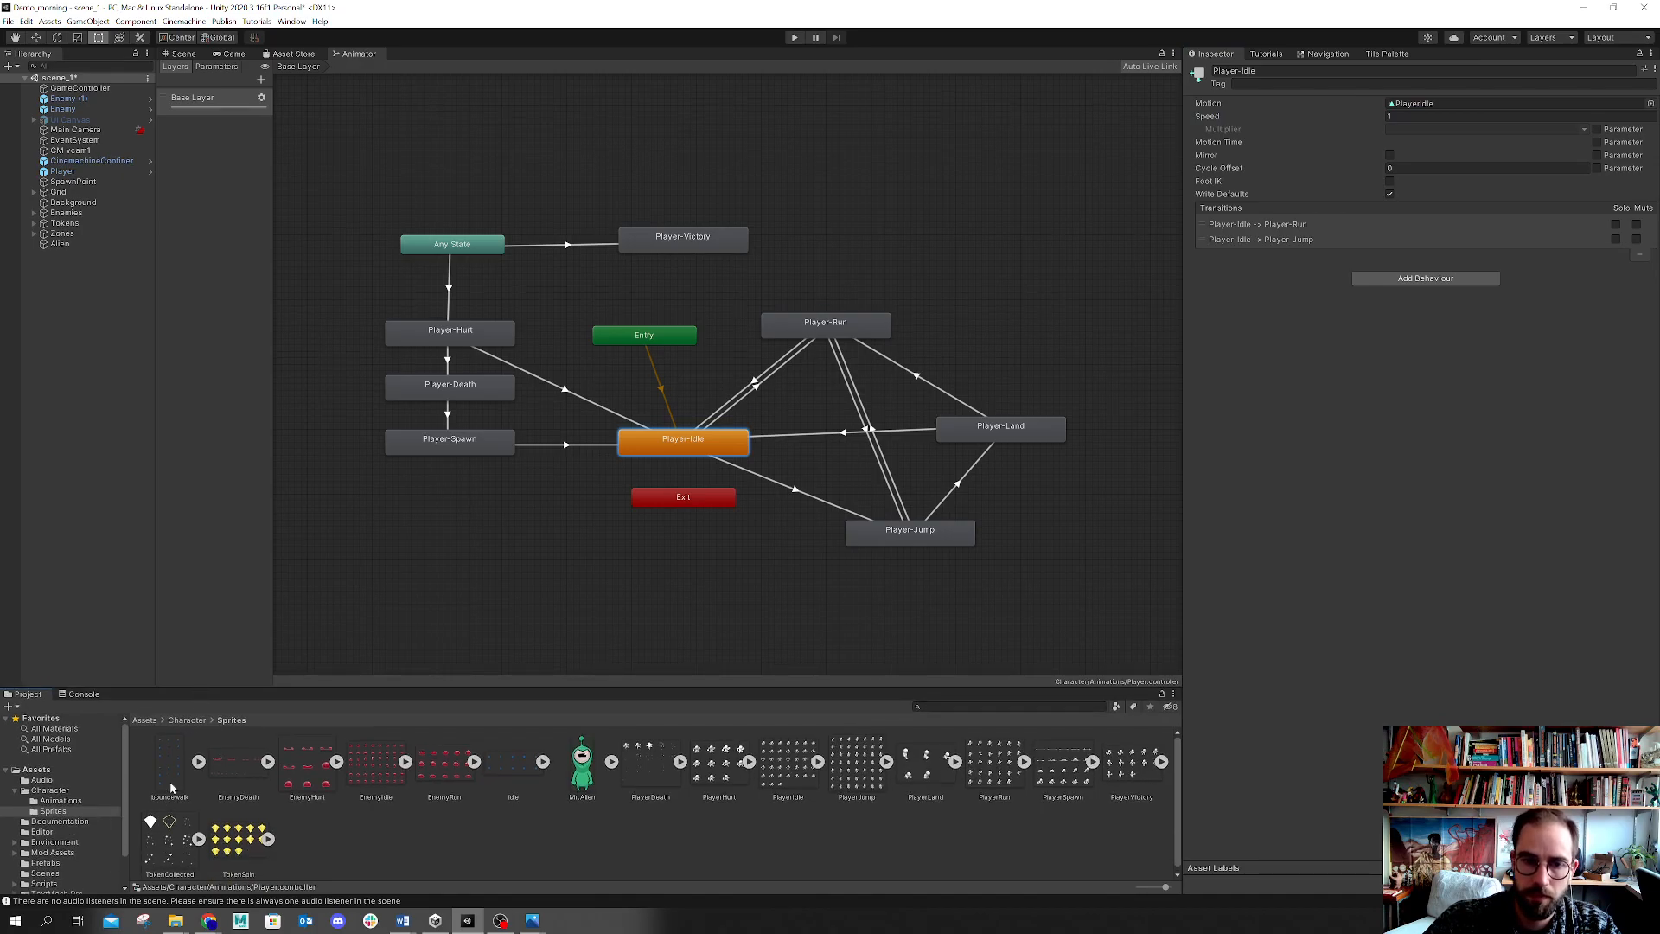
pyautogui.click(61, 802)
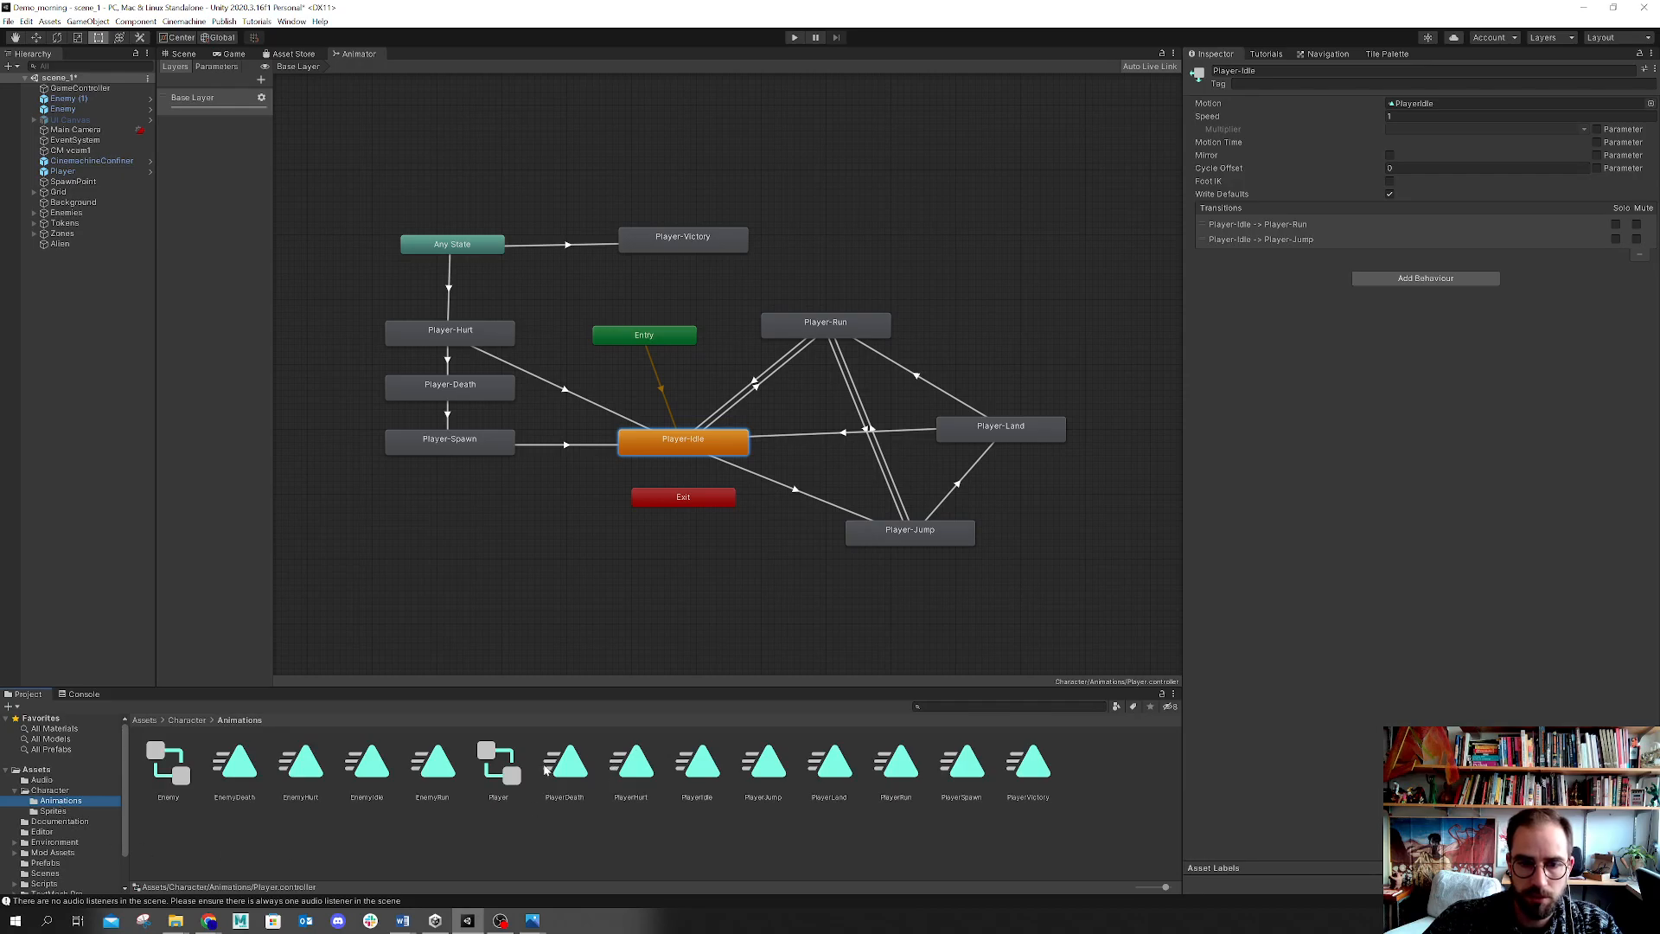
pyautogui.click(689, 777)
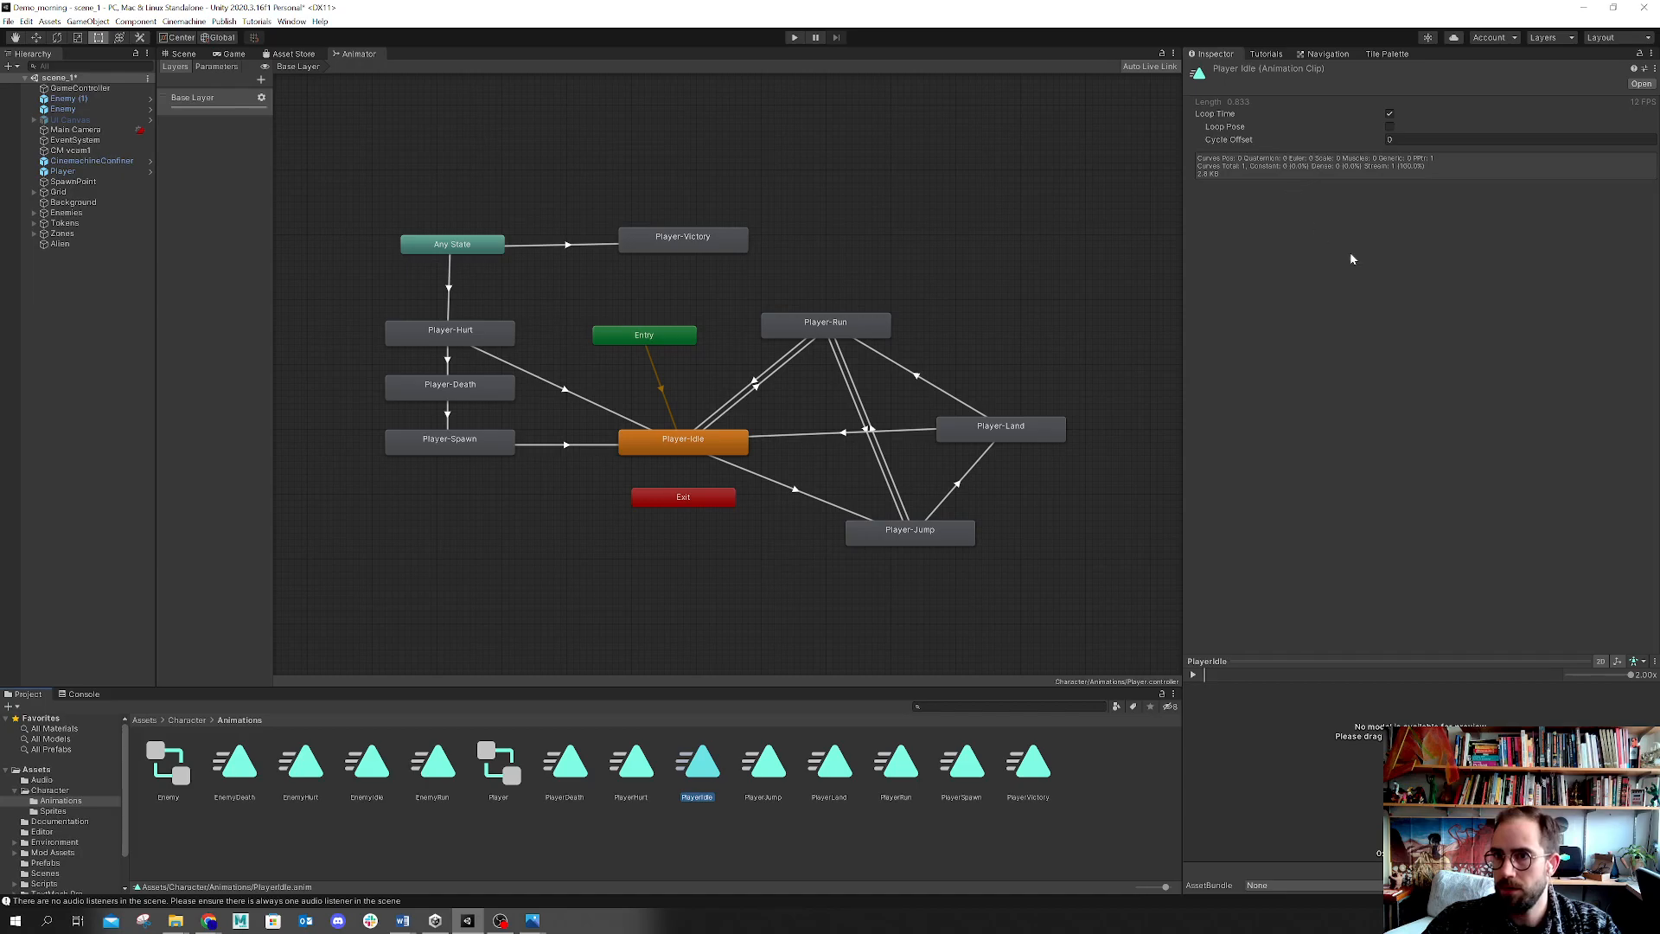
pyautogui.click(1651, 54)
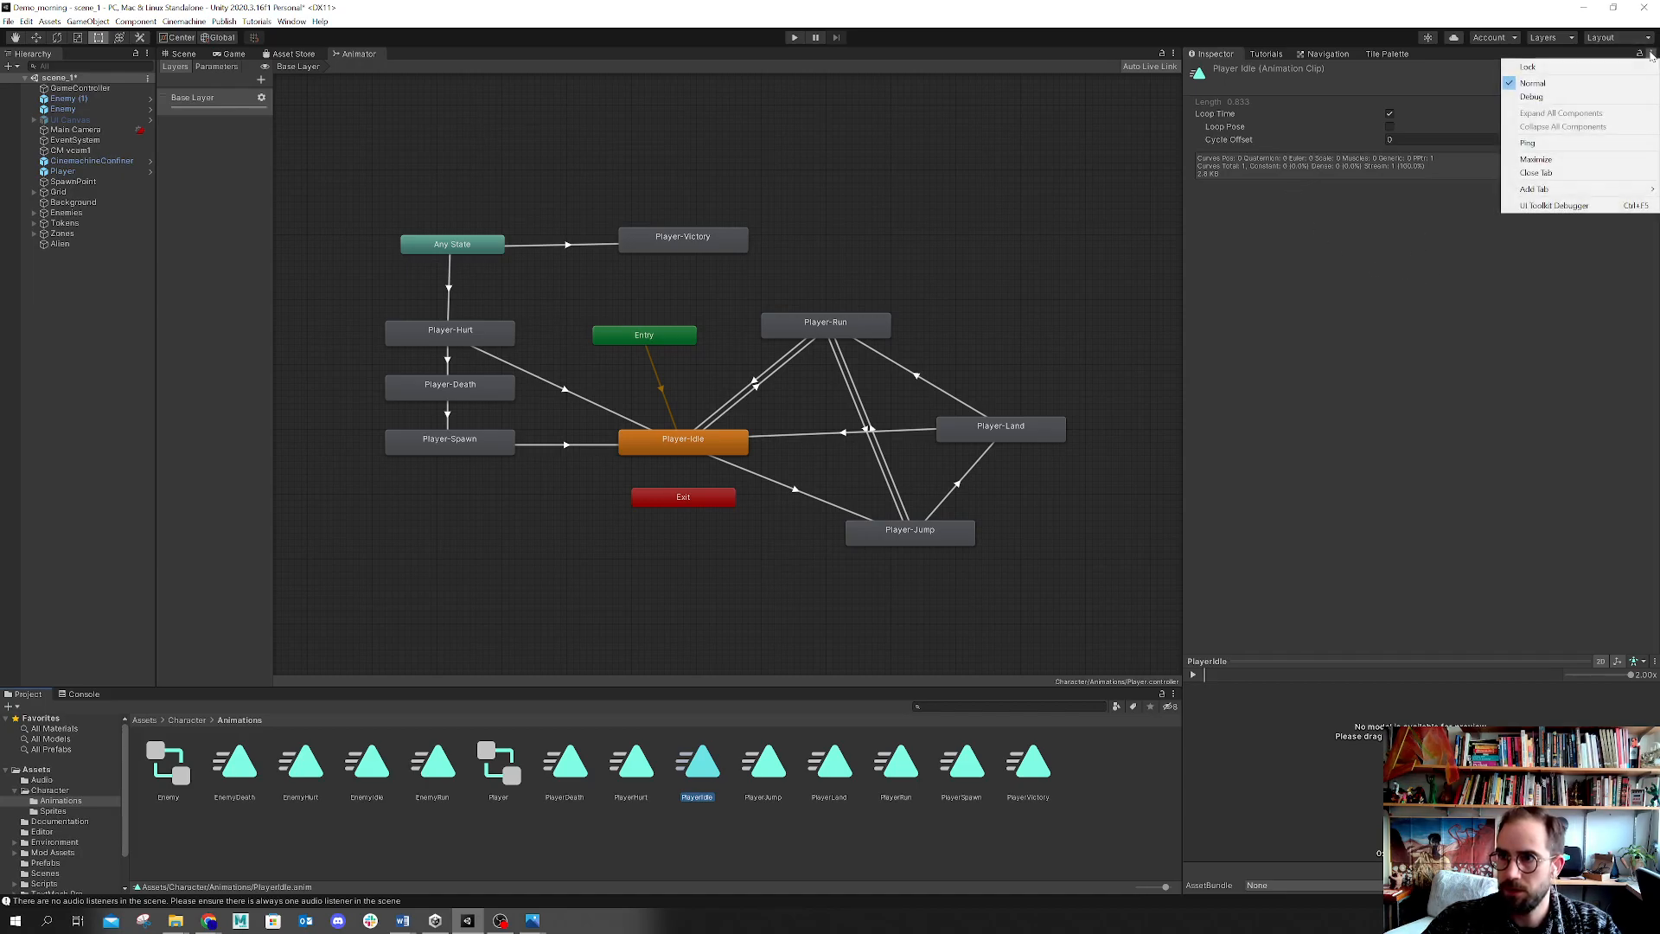
pyautogui.click(1588, 97)
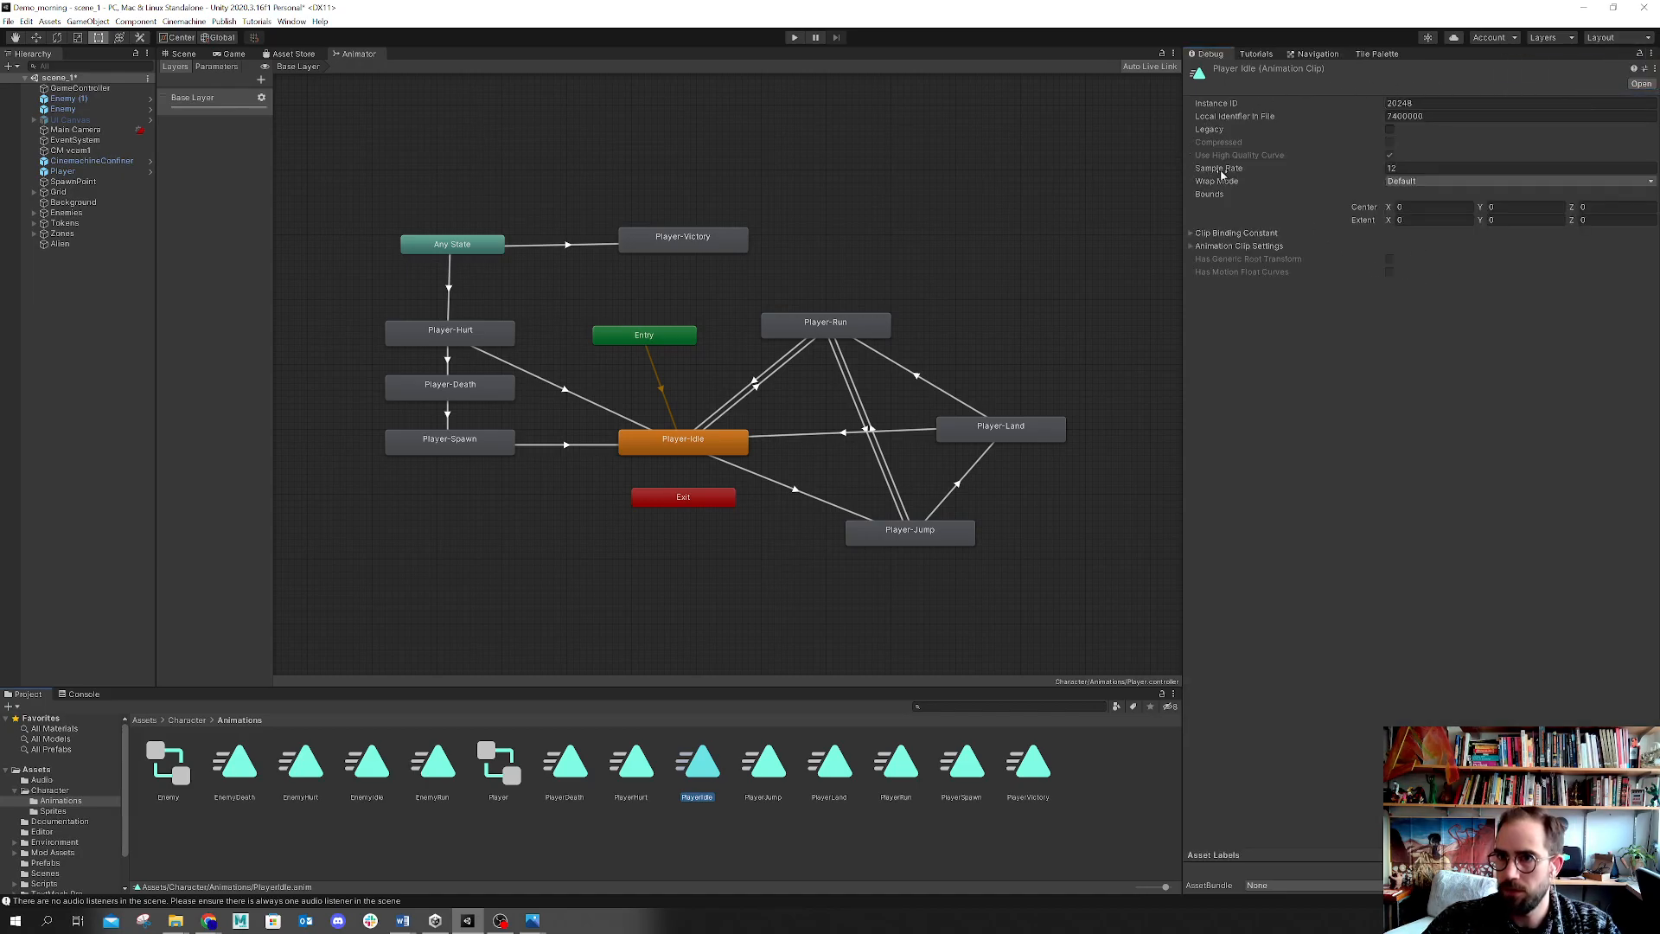
pyautogui.click(1420, 170)
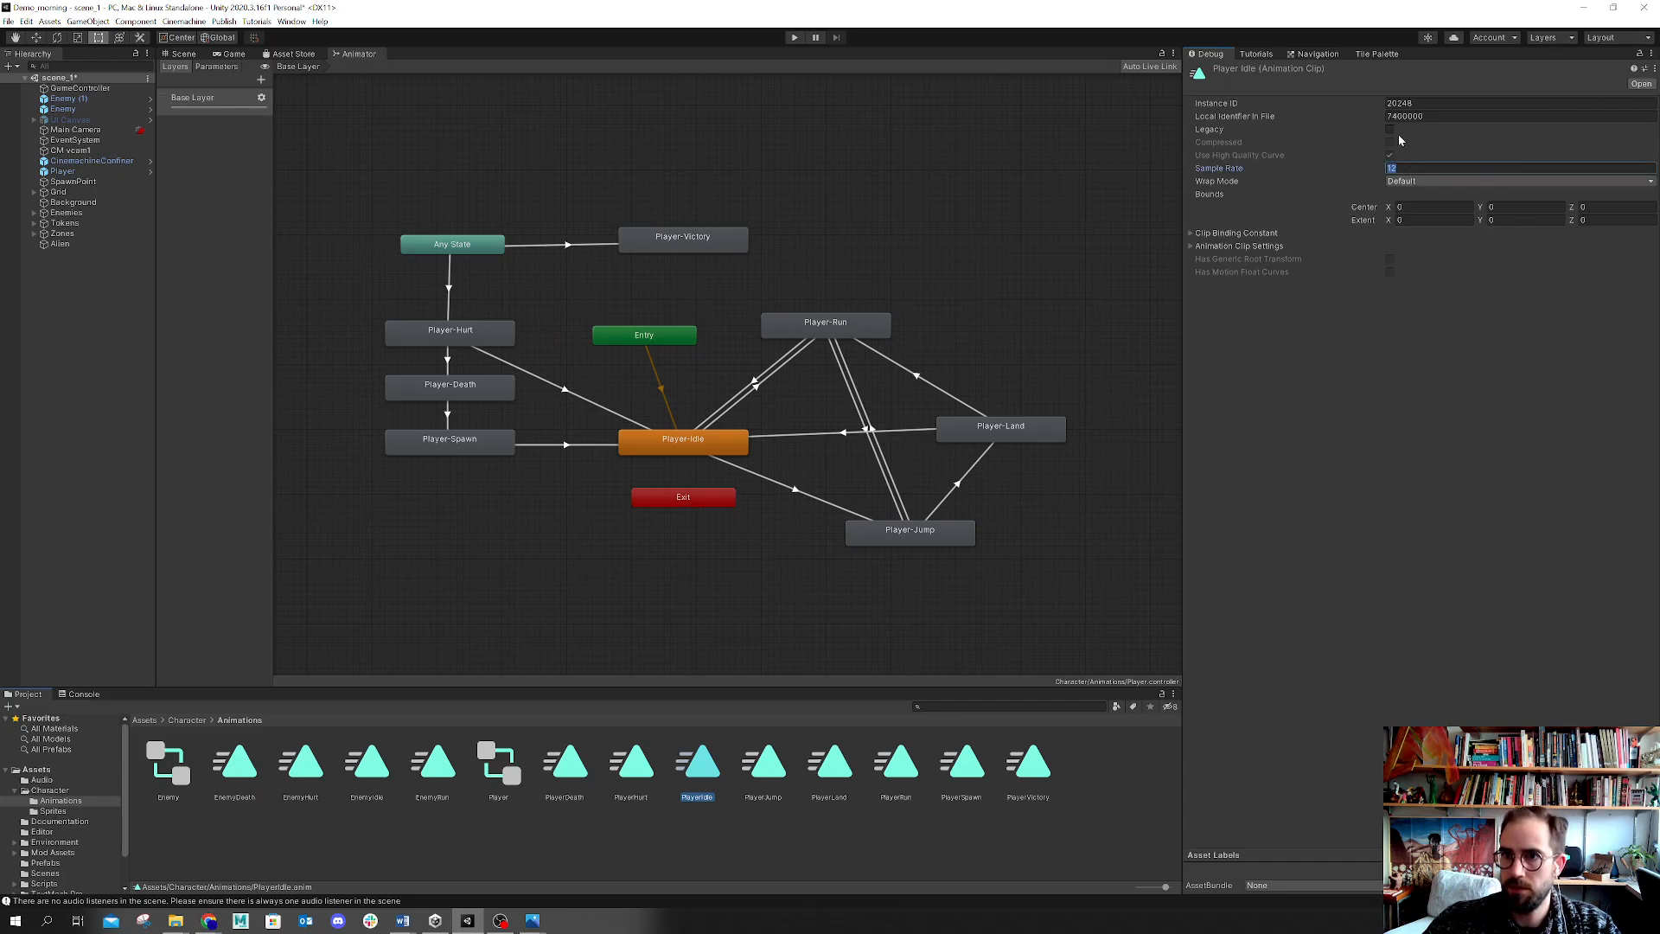
pyautogui.click(1651, 53)
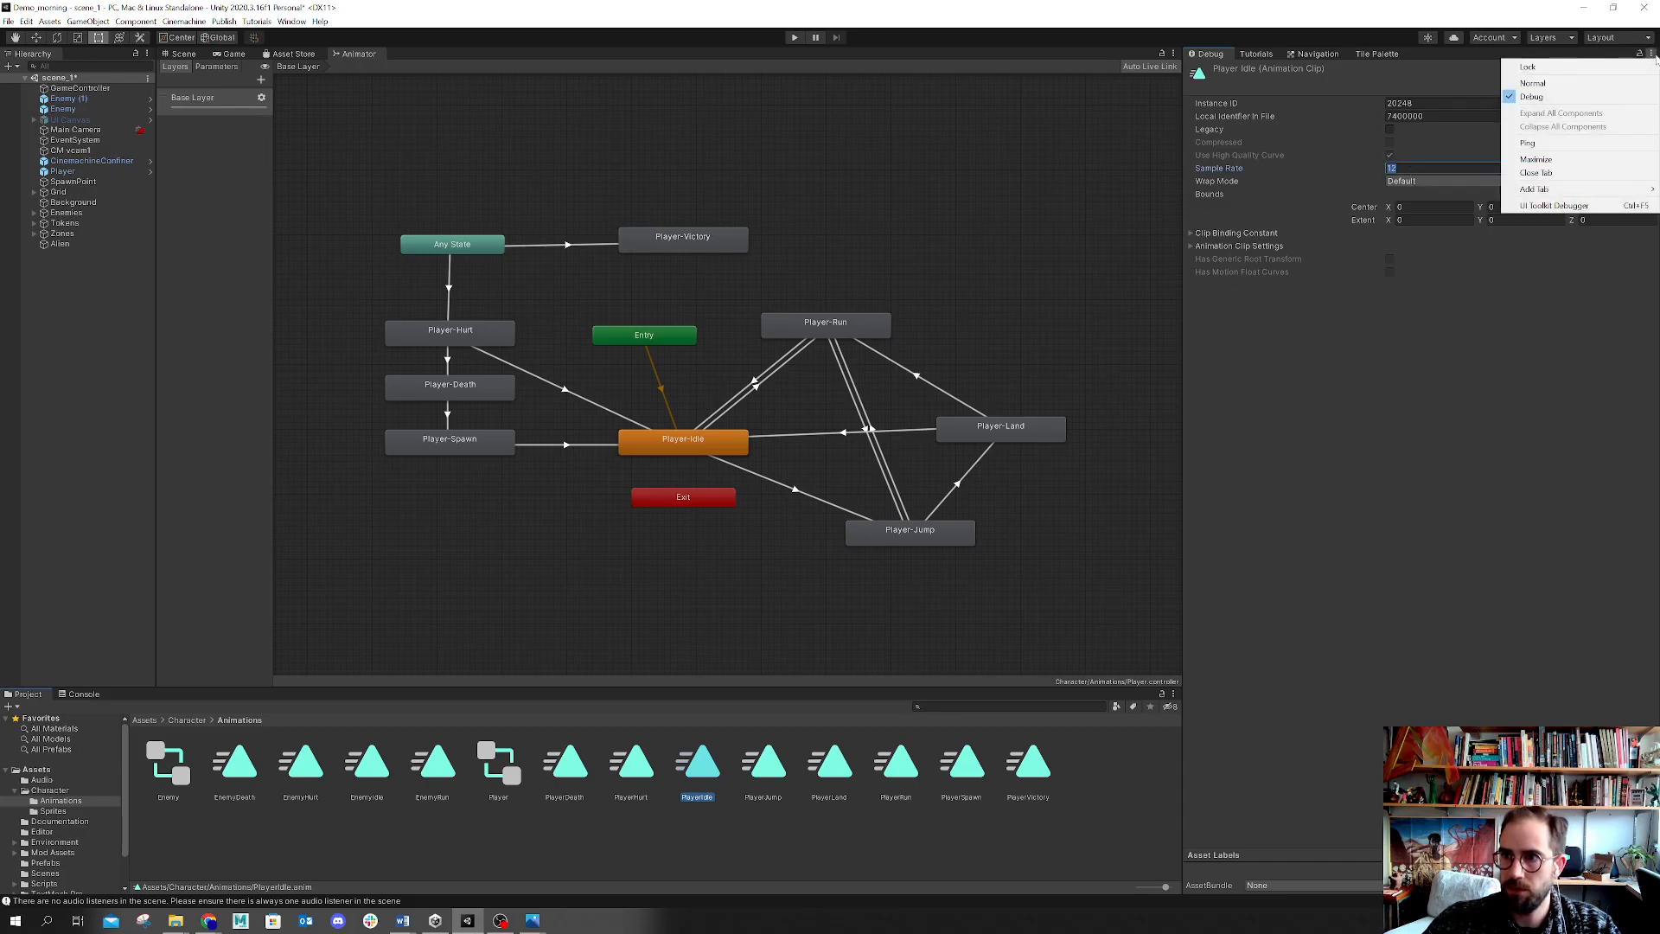
pyautogui.click(1287, 366)
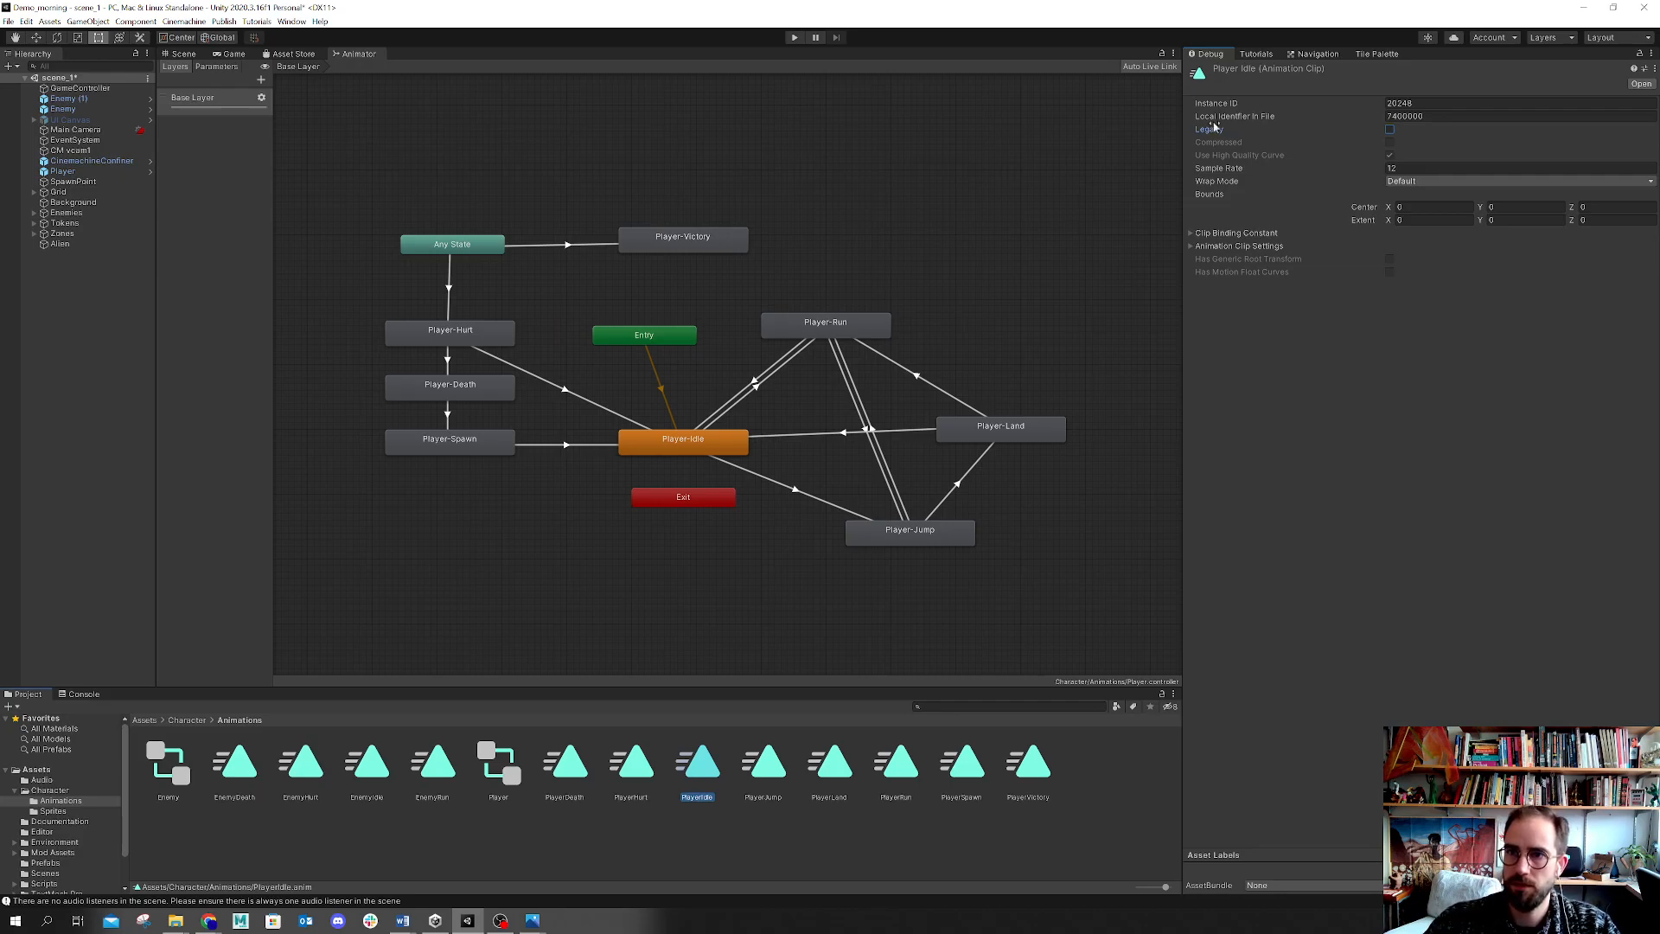
pyautogui.click(1652, 52)
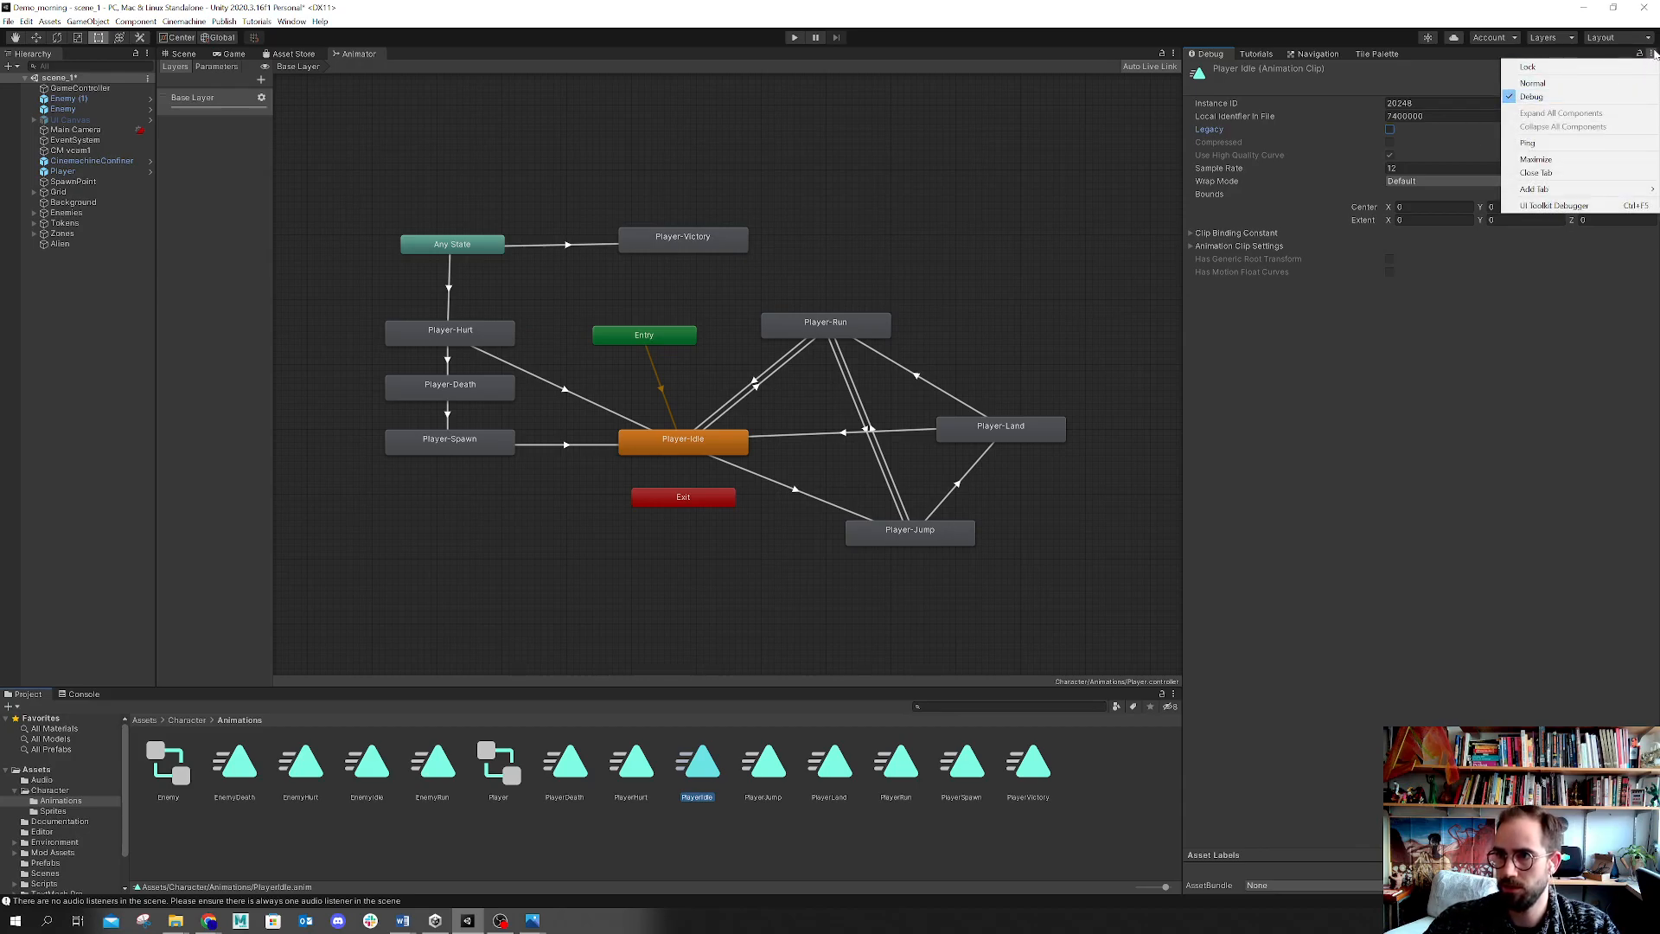
pyautogui.click(1532, 96)
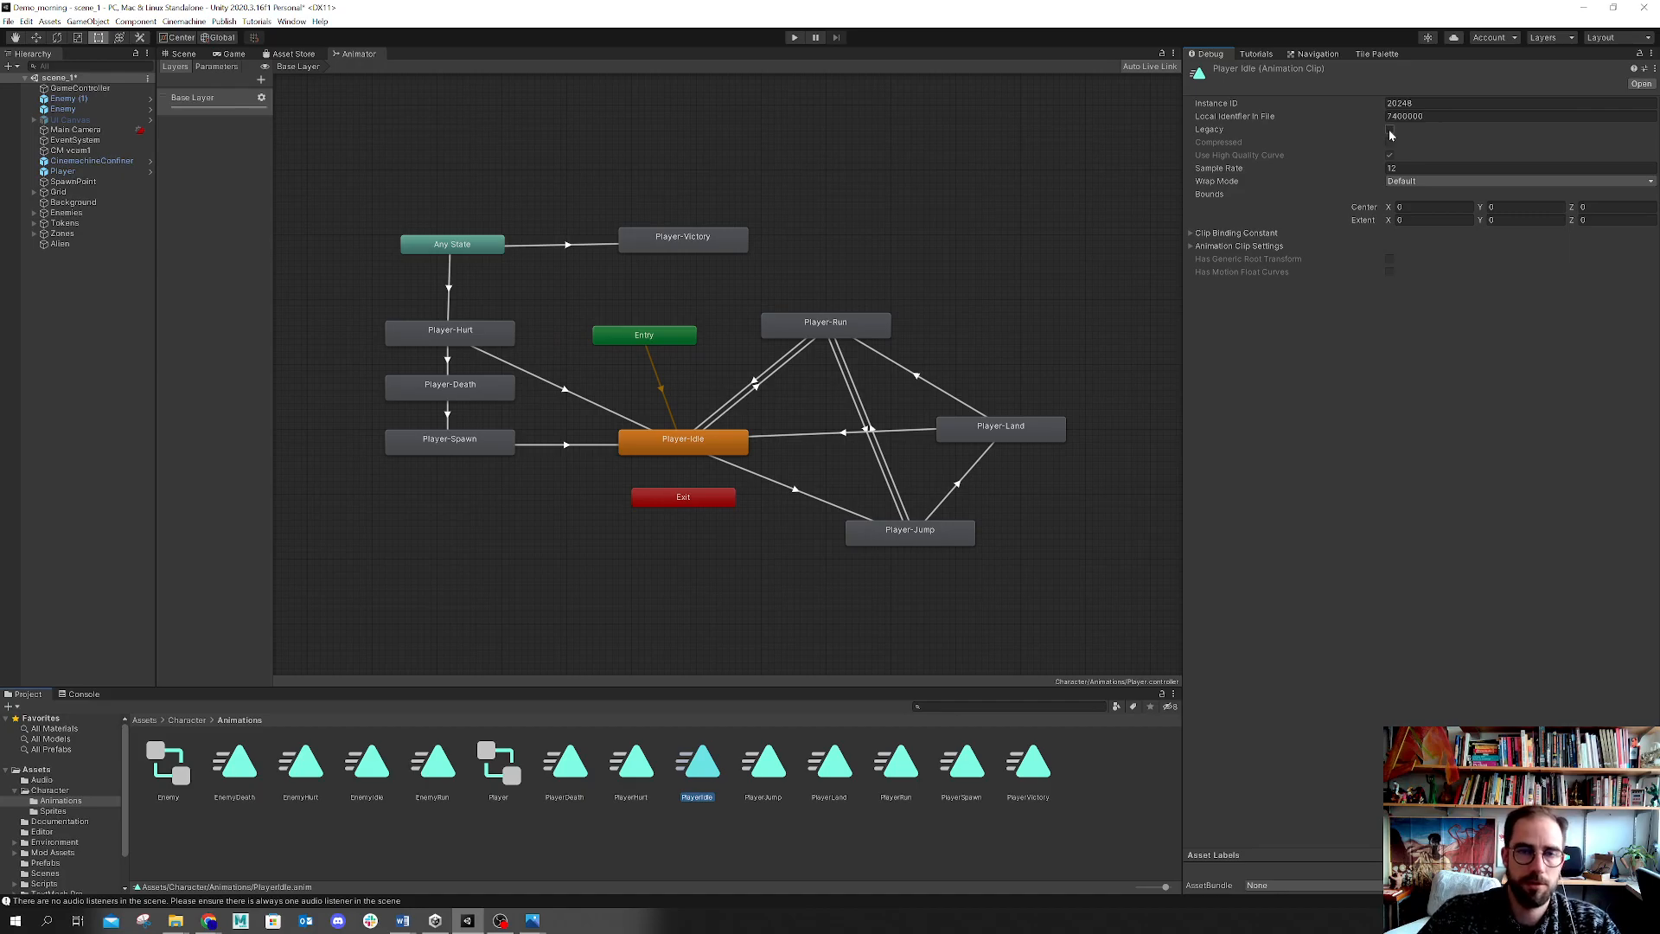
pyautogui.click(1413, 170)
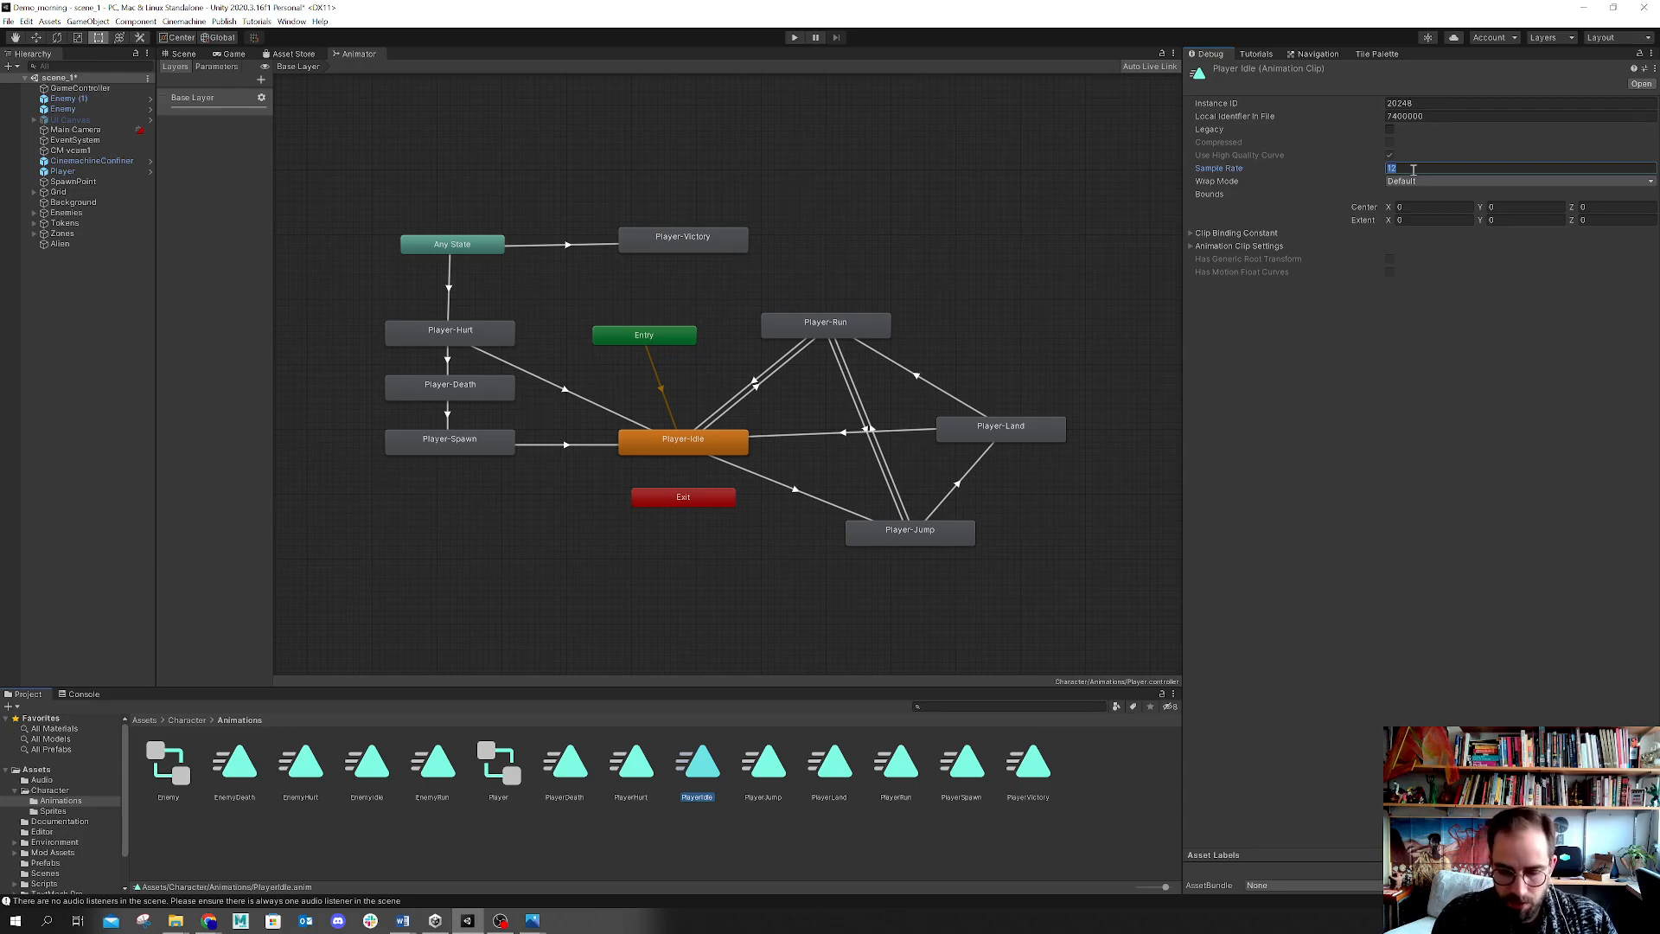
pyautogui.write('24')
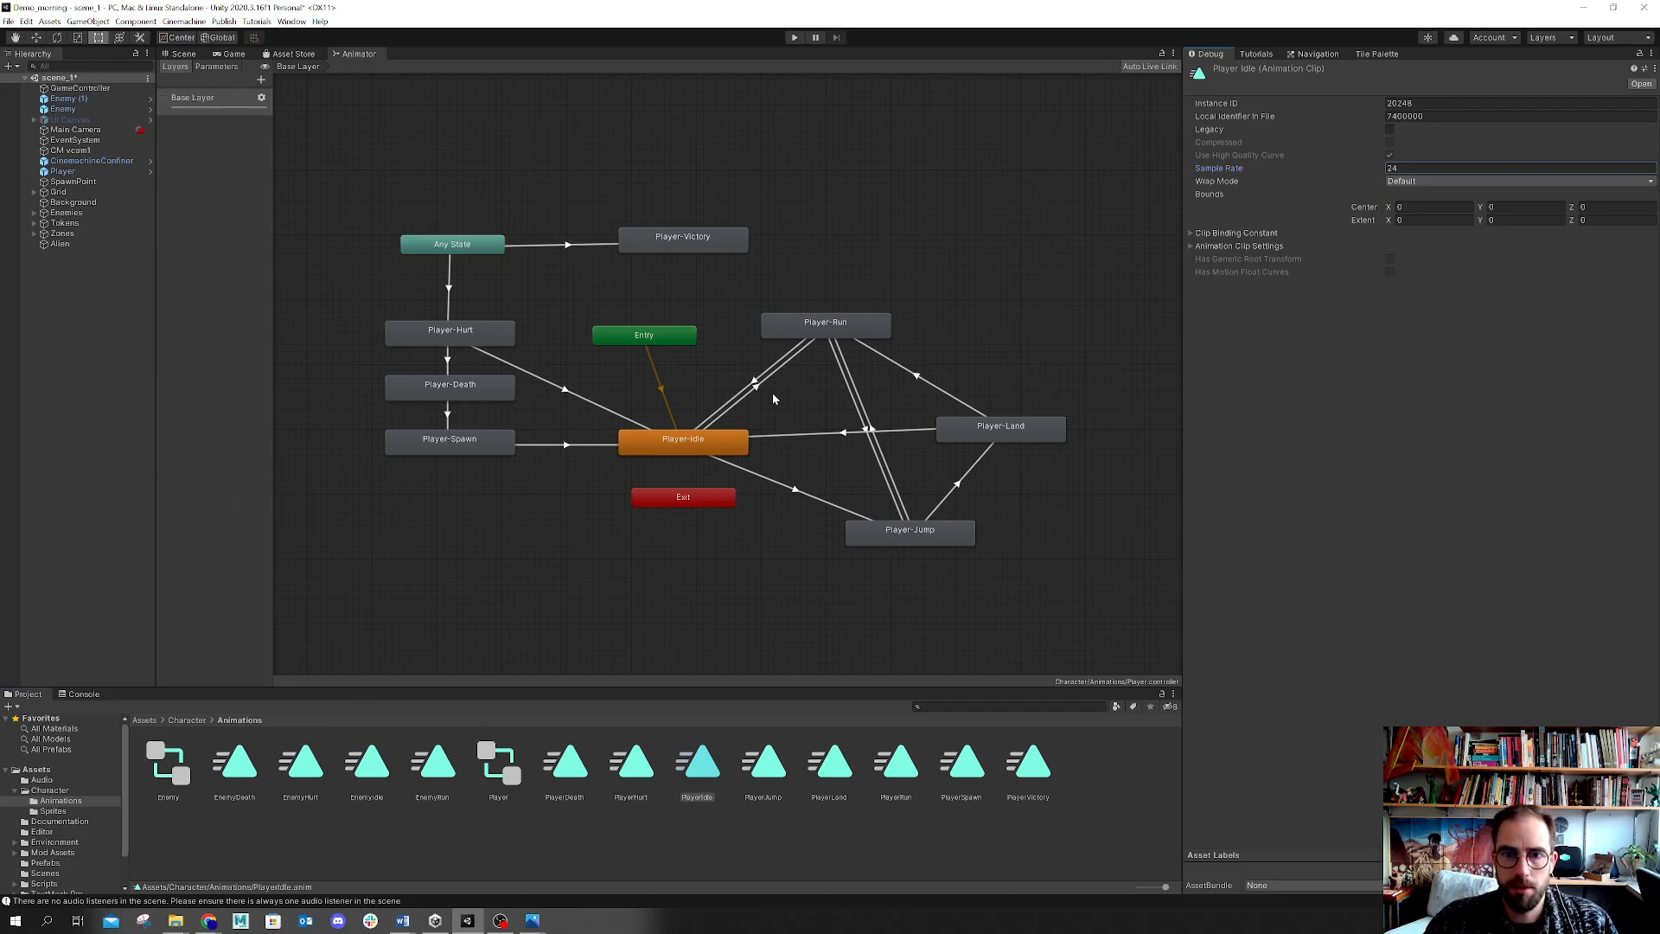
# Step: Set the PlayerRun animation clip's Sample Rate to 30
pyautogui.click(803, 329)
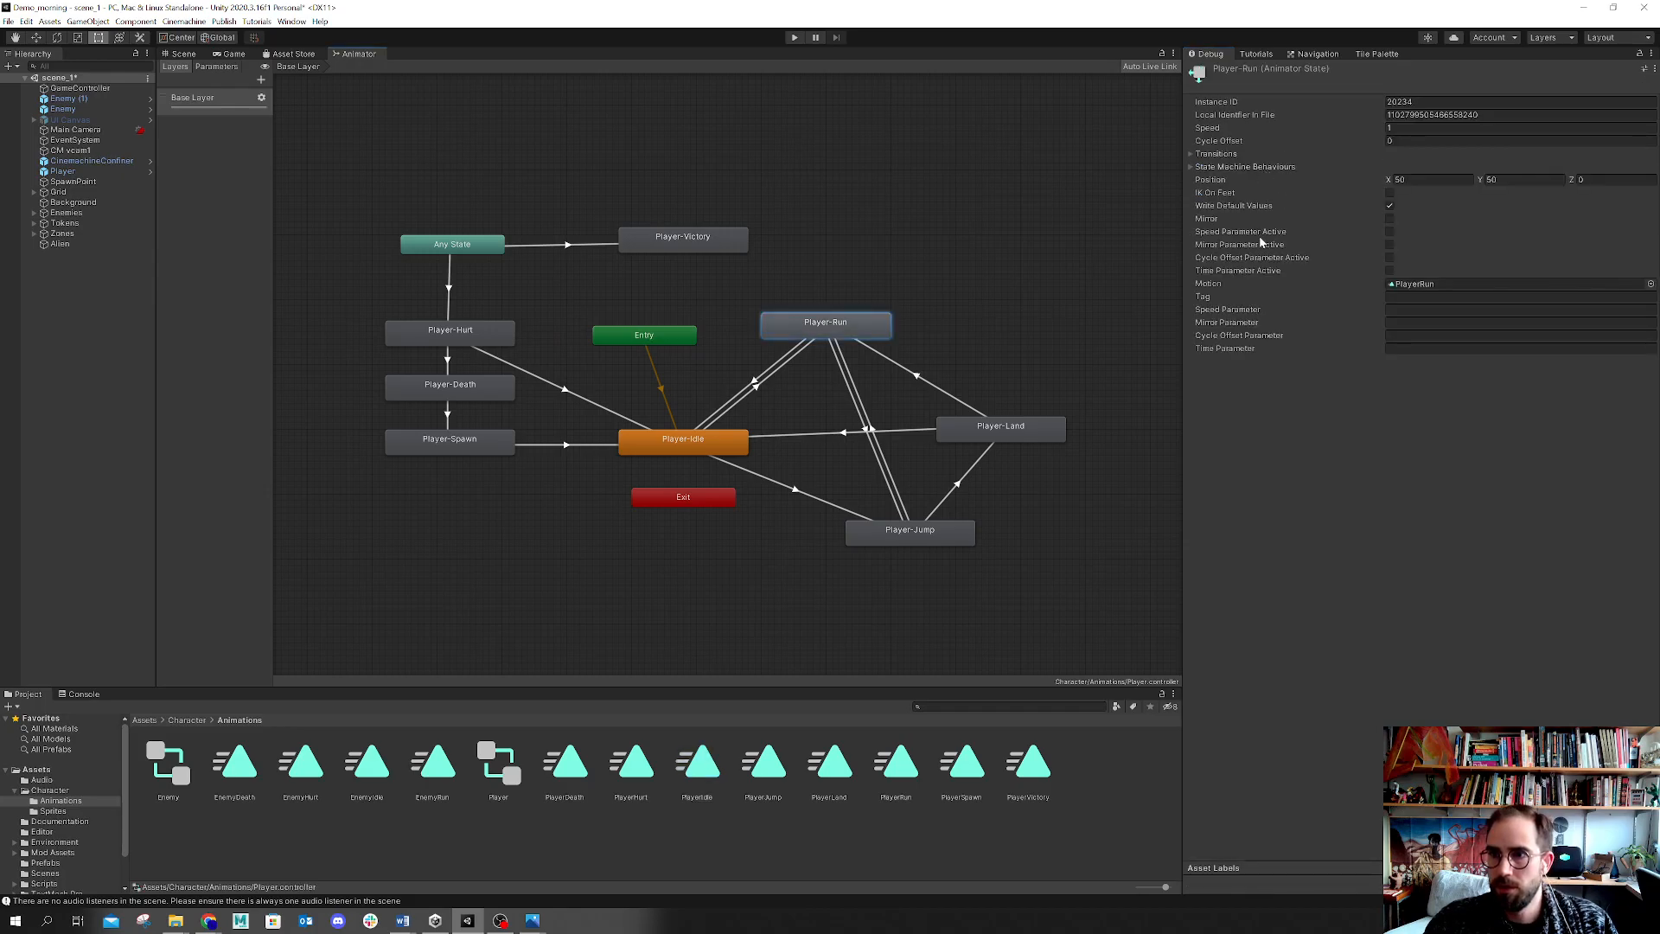
pyautogui.click(689, 444)
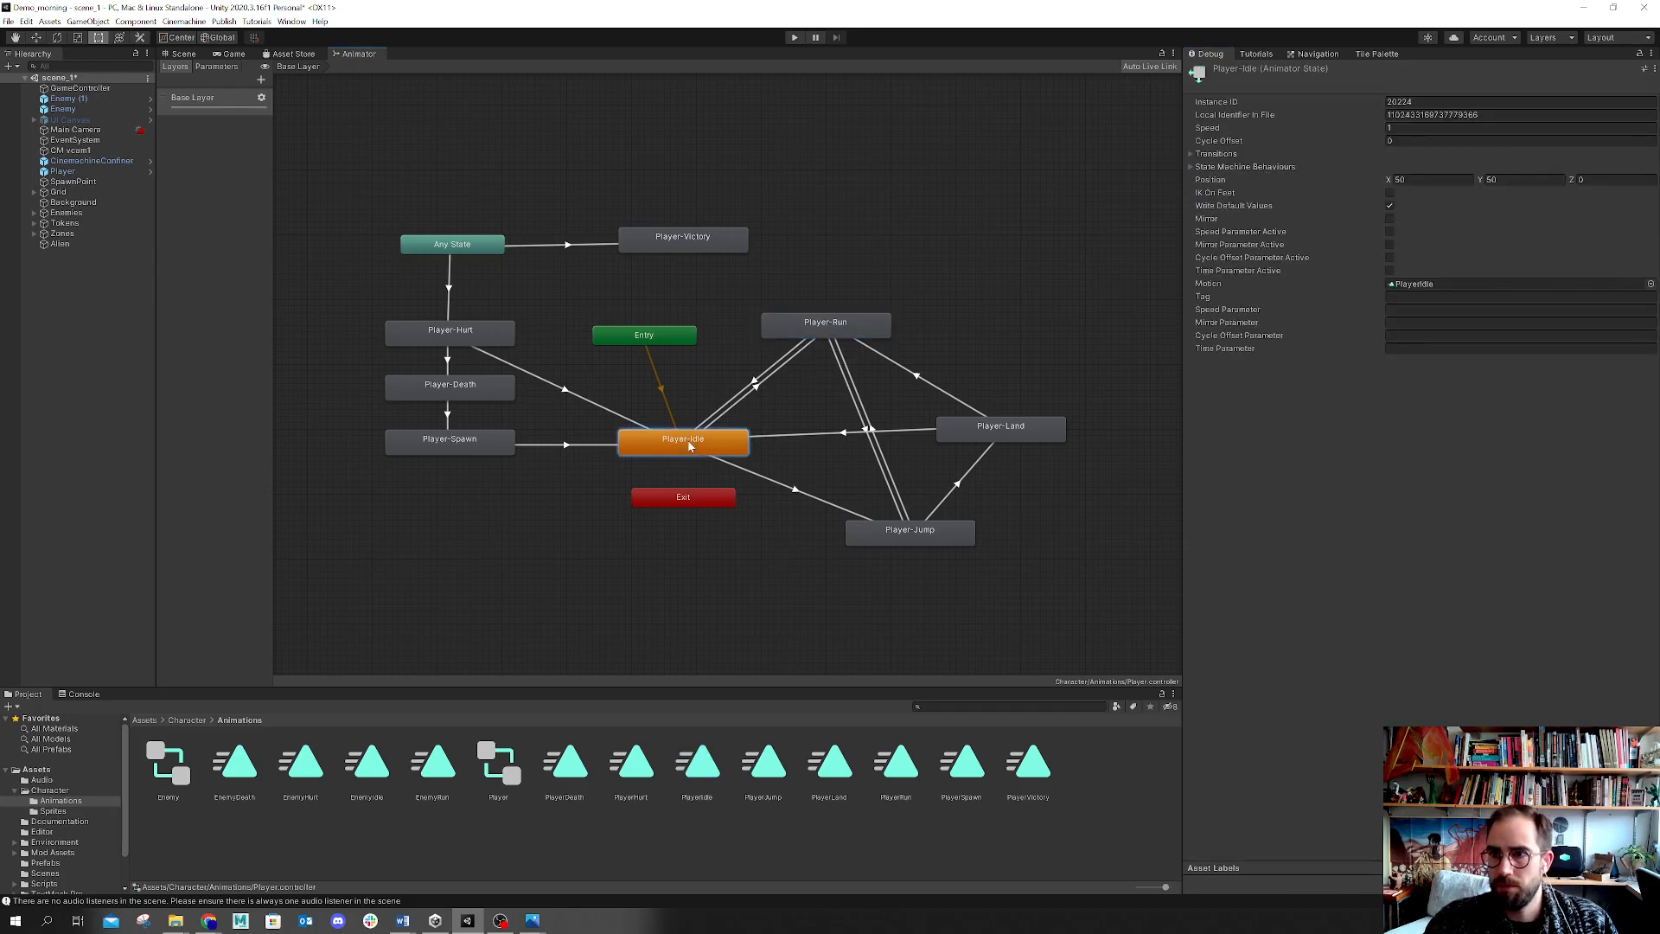
pyautogui.click(817, 337)
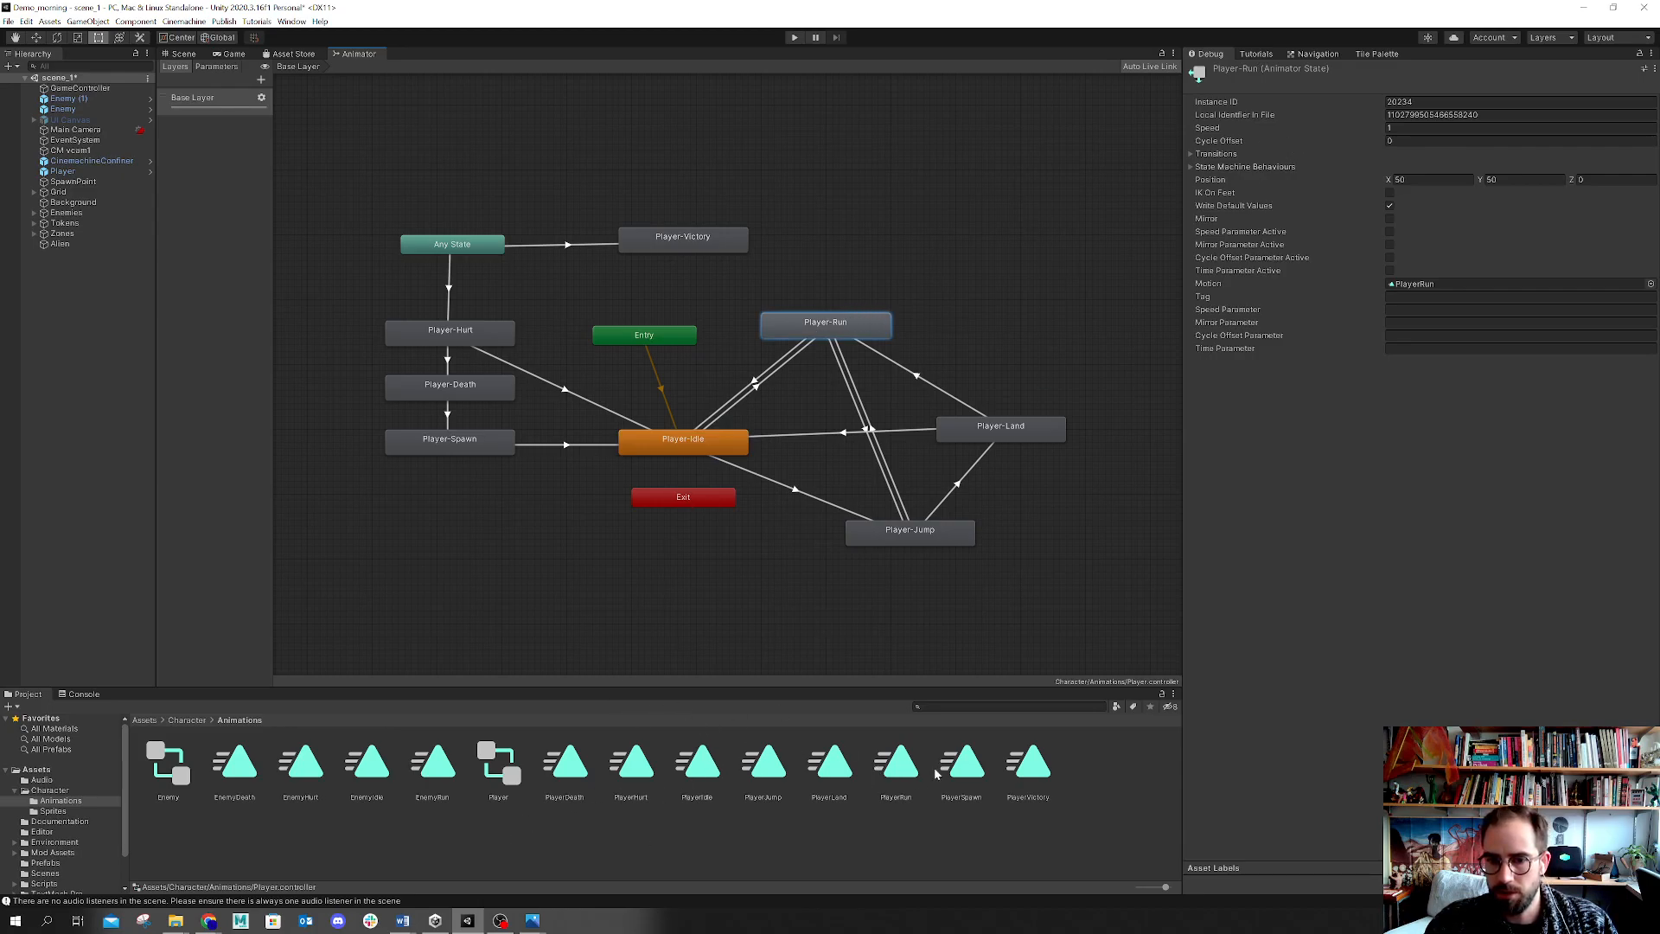
pyautogui.click(885, 772)
pyautogui.click(1418, 167)
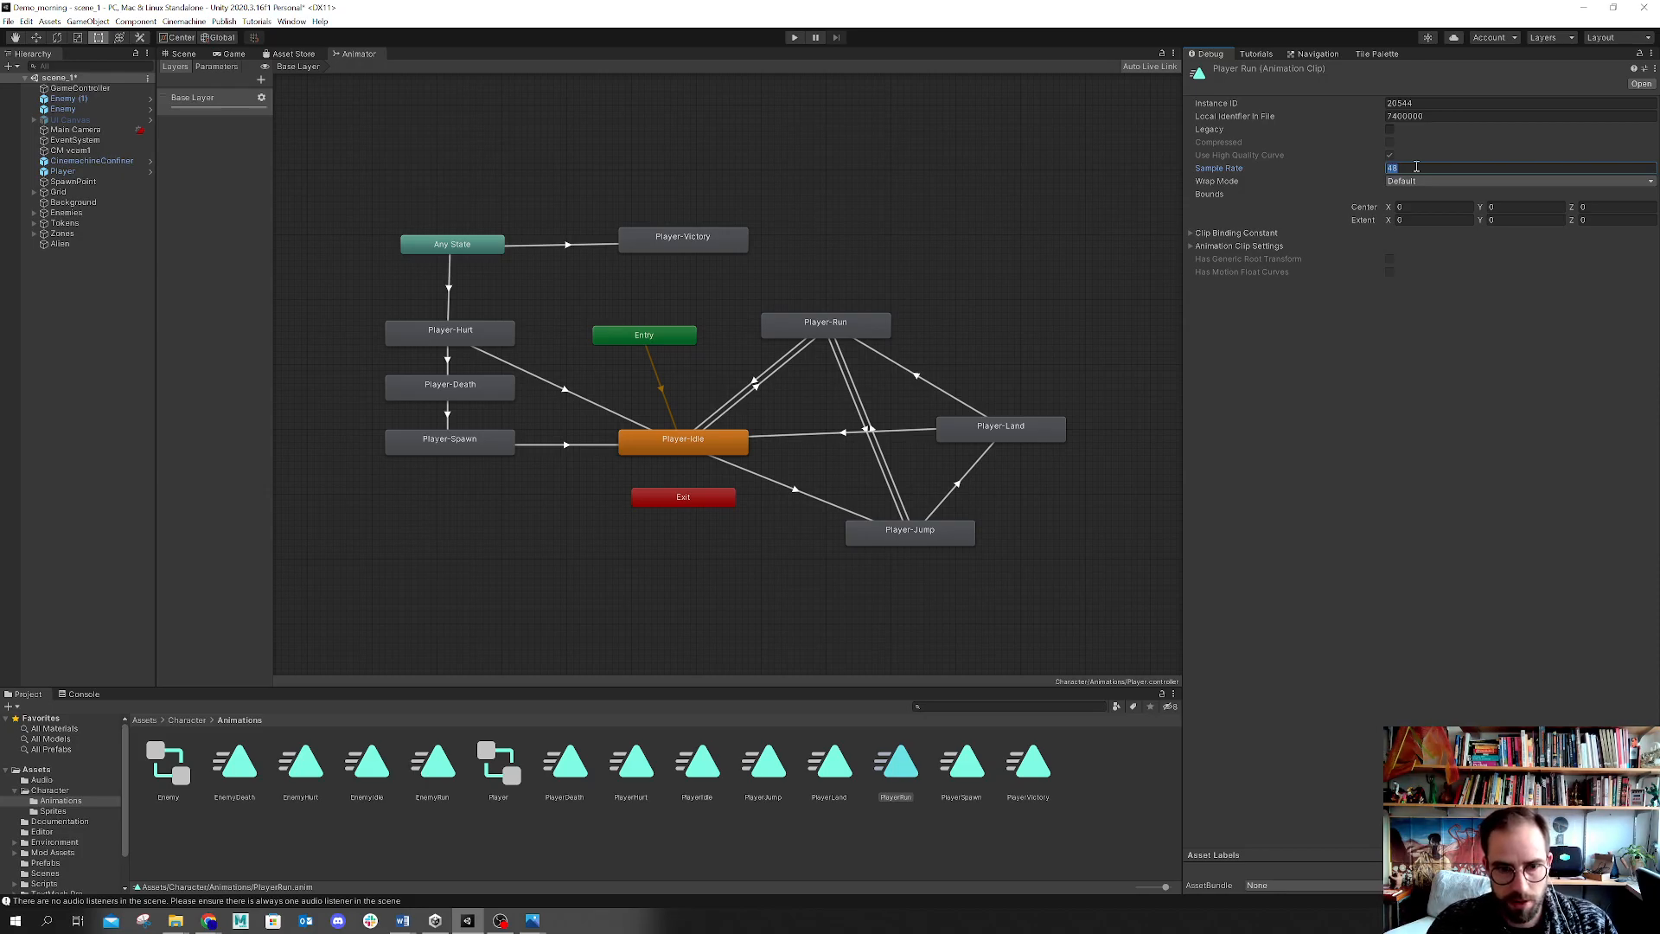
pyautogui.write('30')
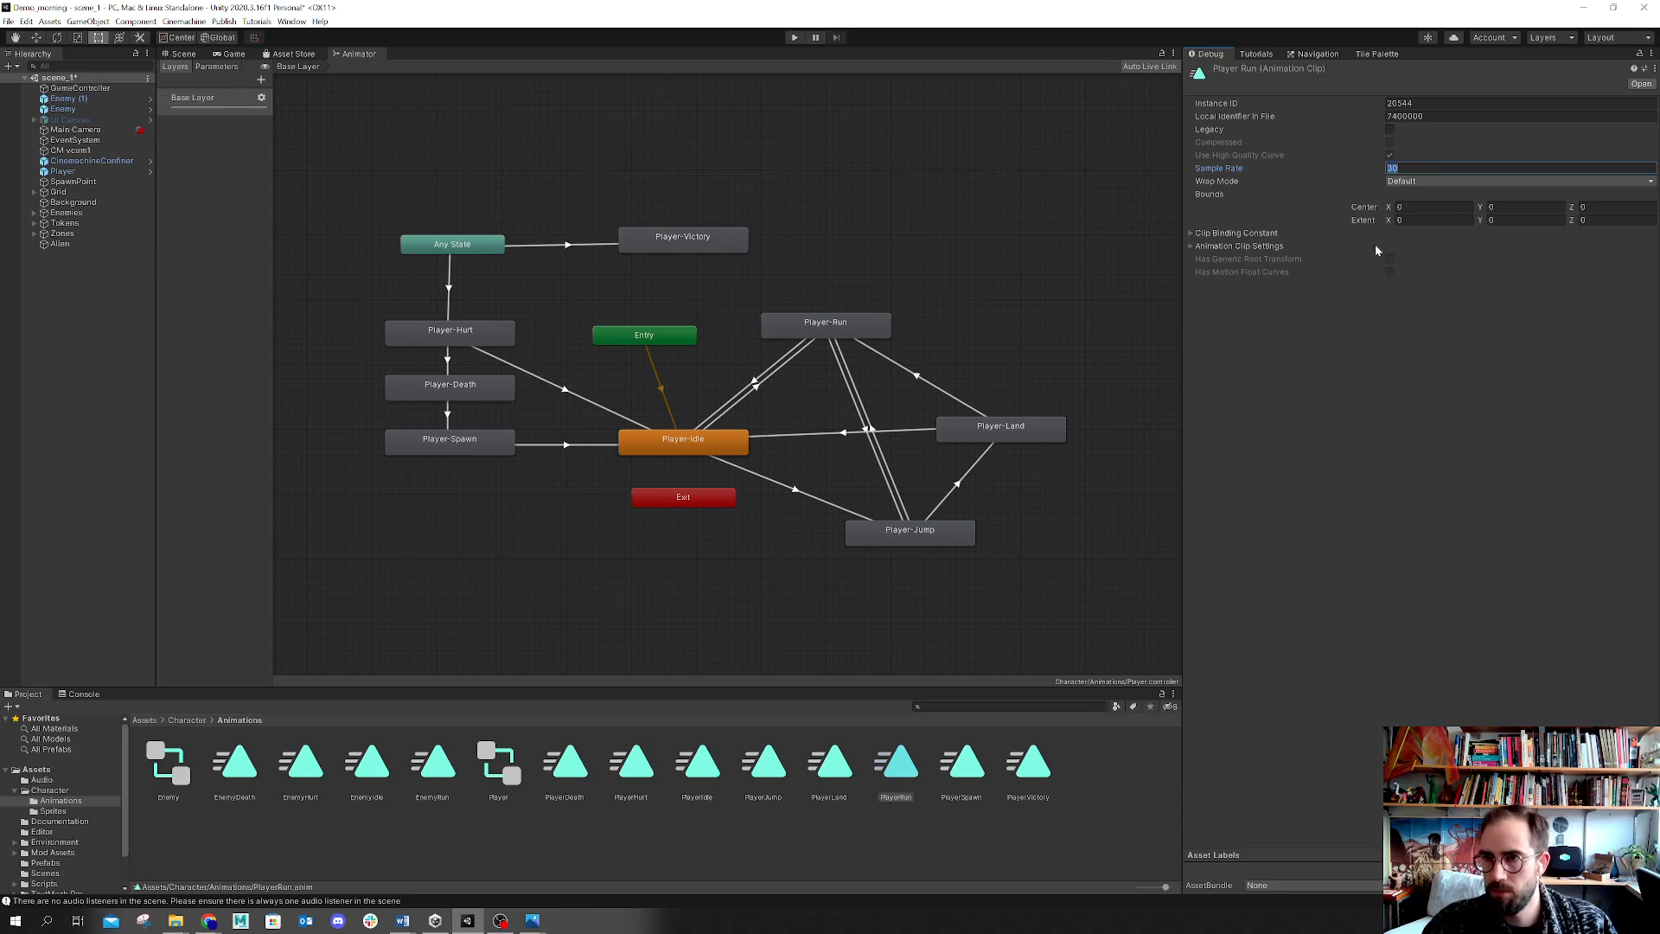
# Step: Set the PlayerIdle clip's Sample Rate to 30 and play the game to test the animations
pyautogui.click(702, 766)
pyautogui.click(1473, 168)
pyautogui.write('30')
pyautogui.hotkey('ctrl', 'p')
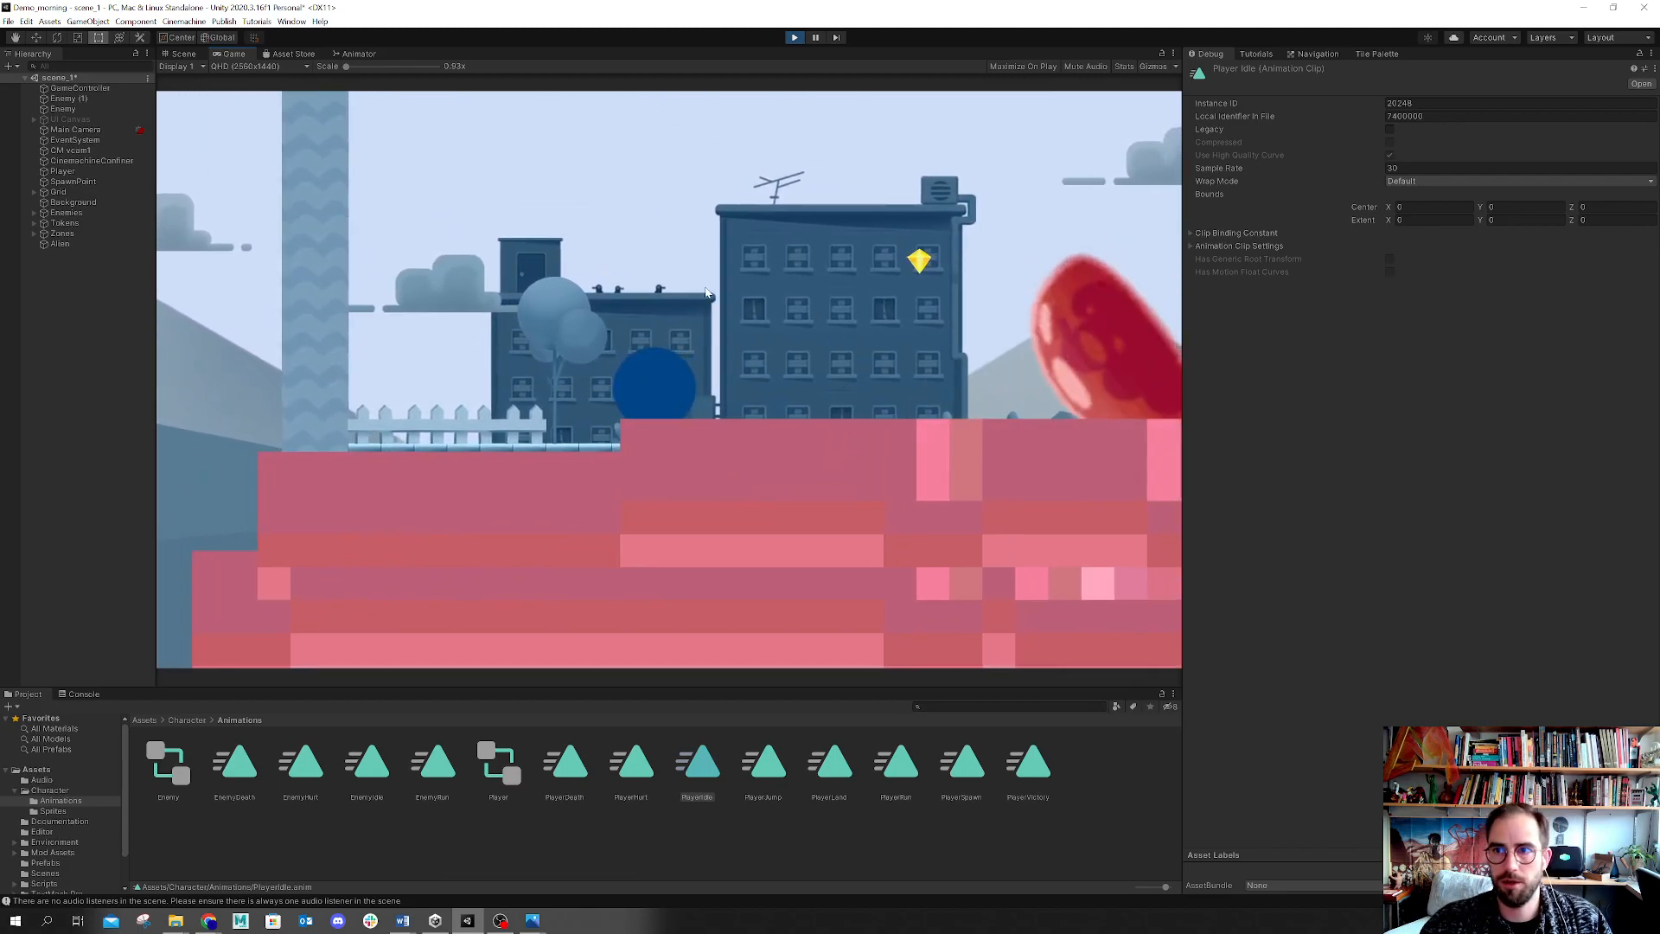
pyautogui.click(794, 38)
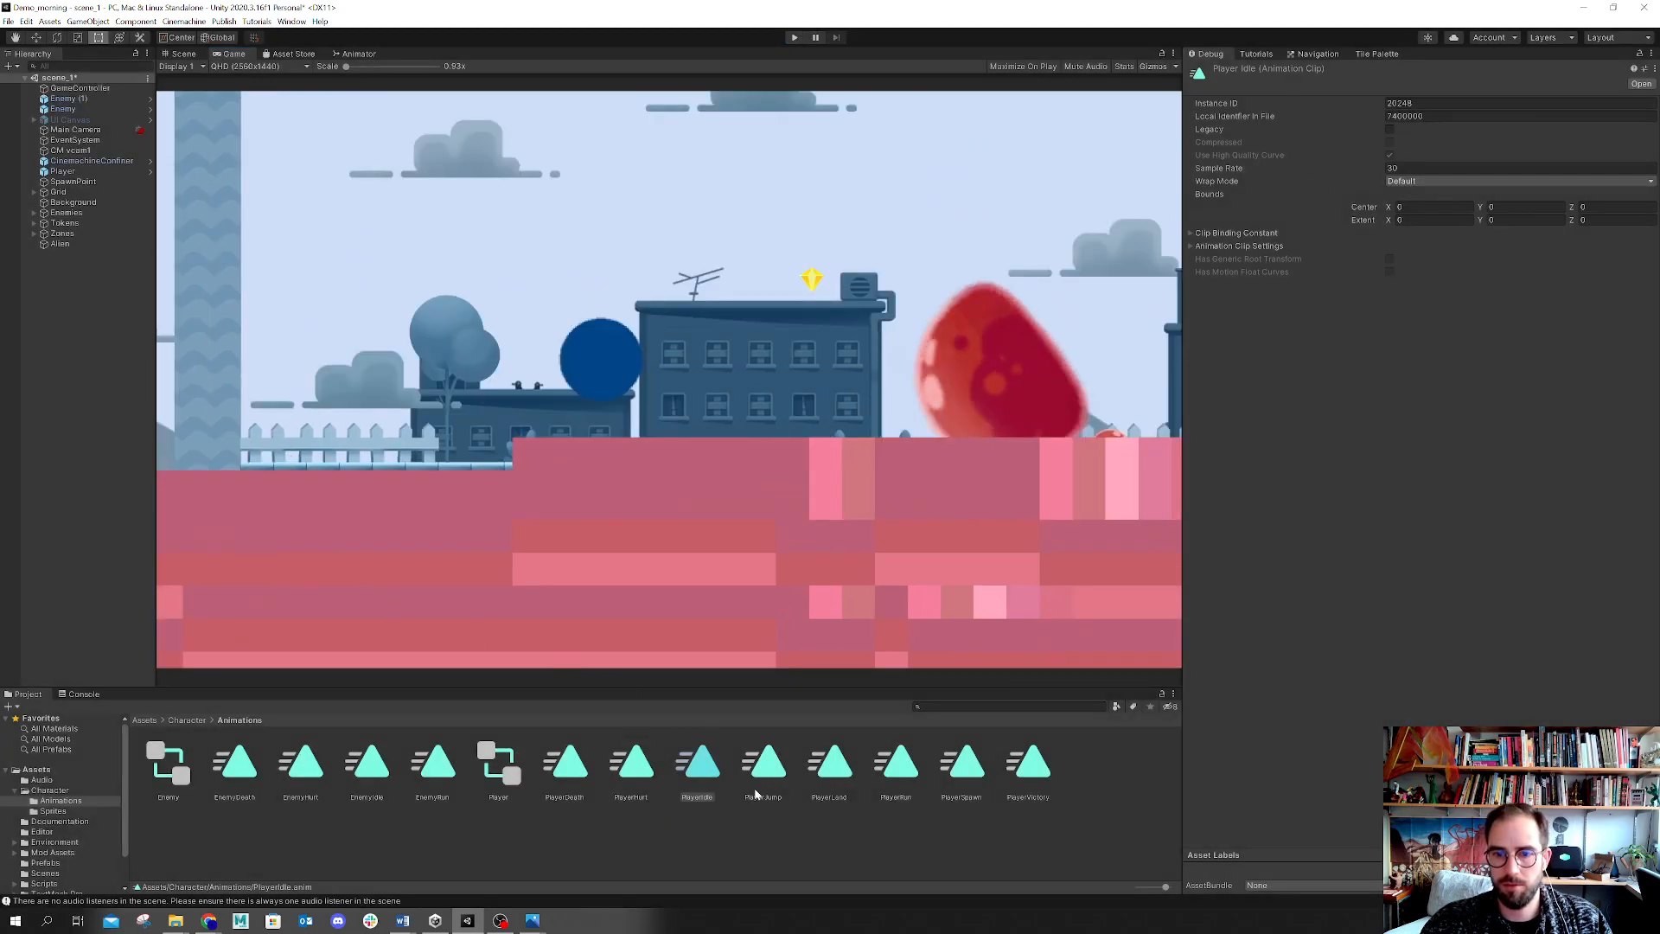
# Step: Set the PlayerRun animation clip's Sample Rate to 60
pyautogui.click(896, 765)
pyautogui.click(1406, 168)
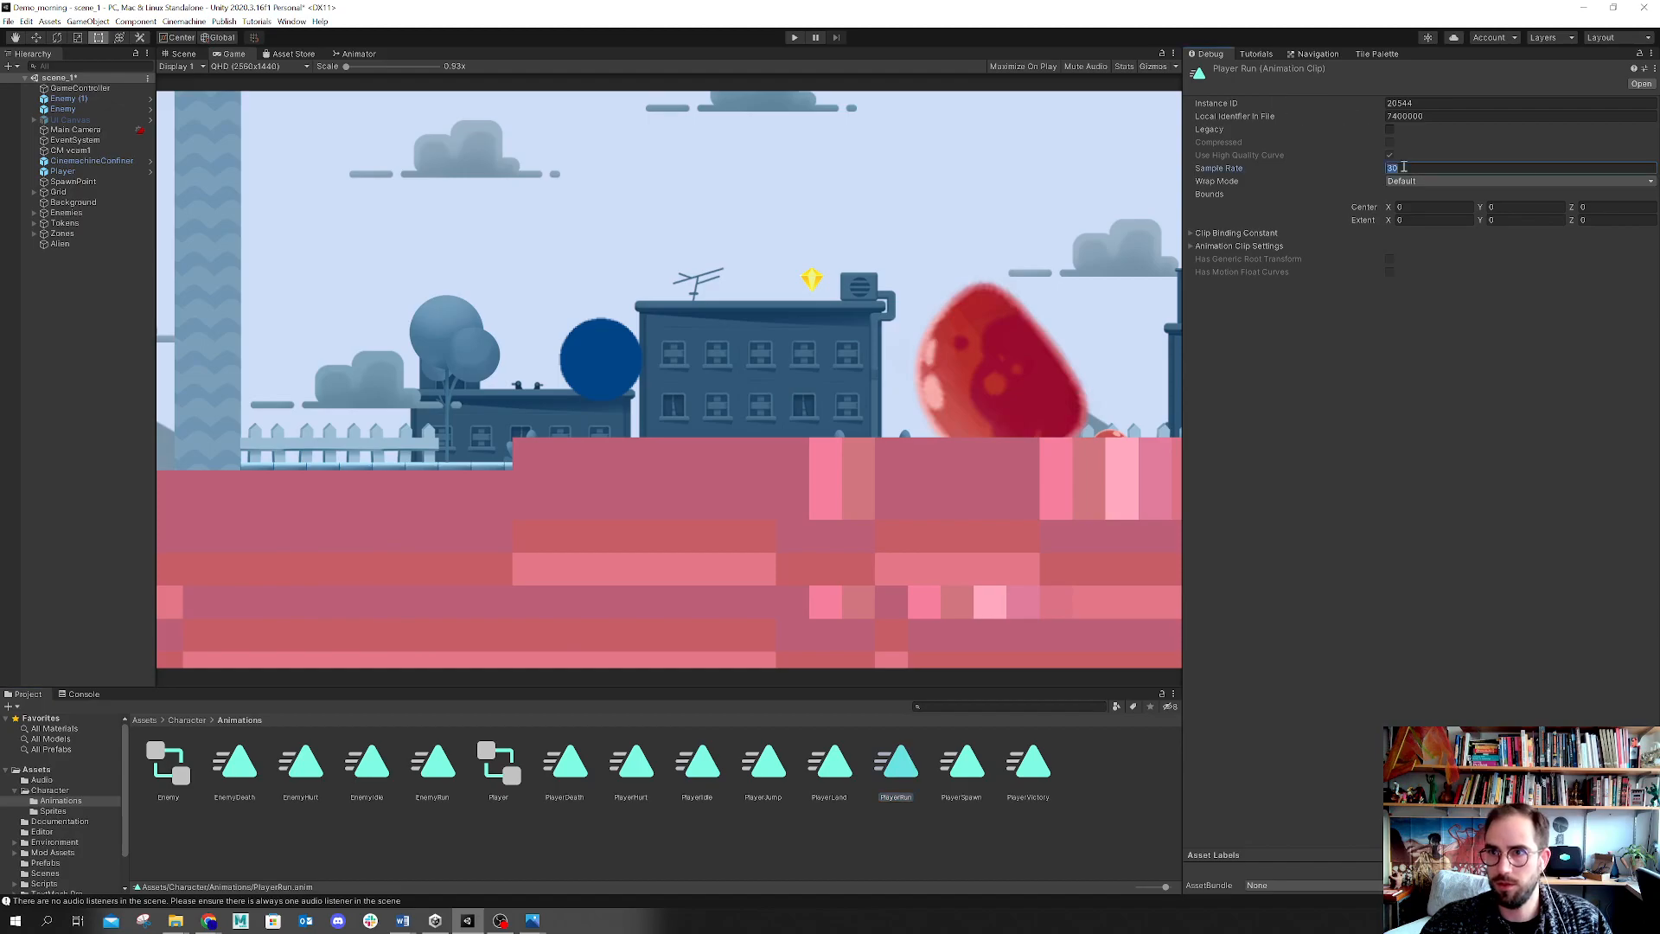
pyautogui.write('60')
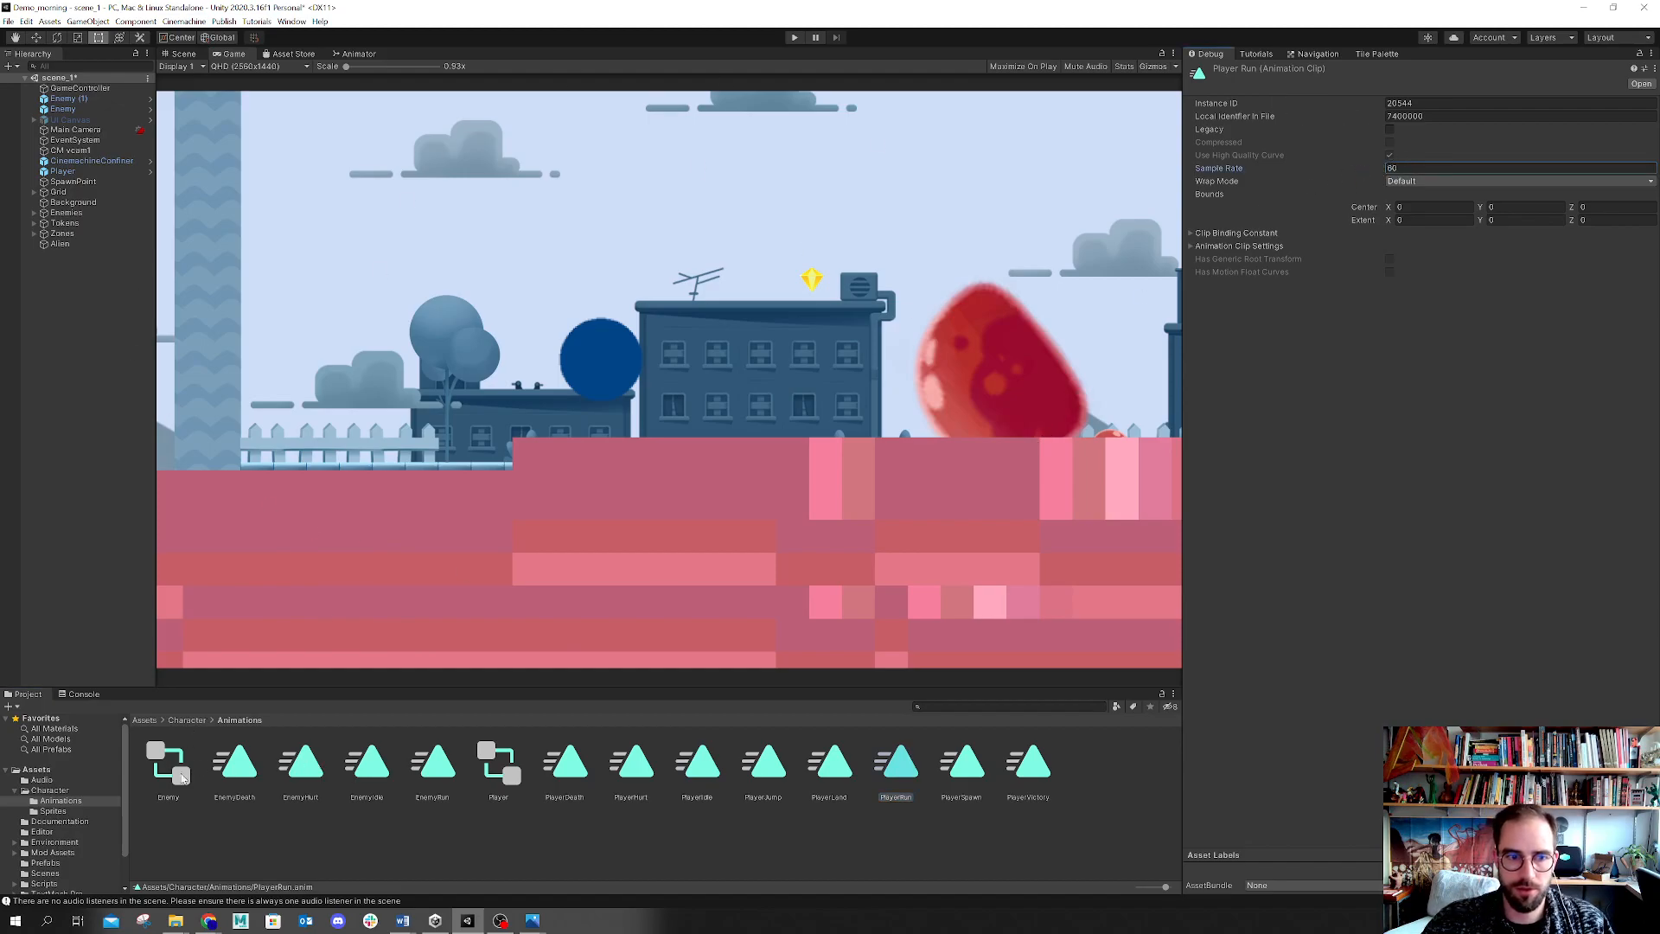
# Step: Open the bouncewalk spritesheet in the Sprite Editor and slice it by cell count into 3 columns and 6 rows with Center pivot
pyautogui.click(57, 812)
pyautogui.click(163, 787)
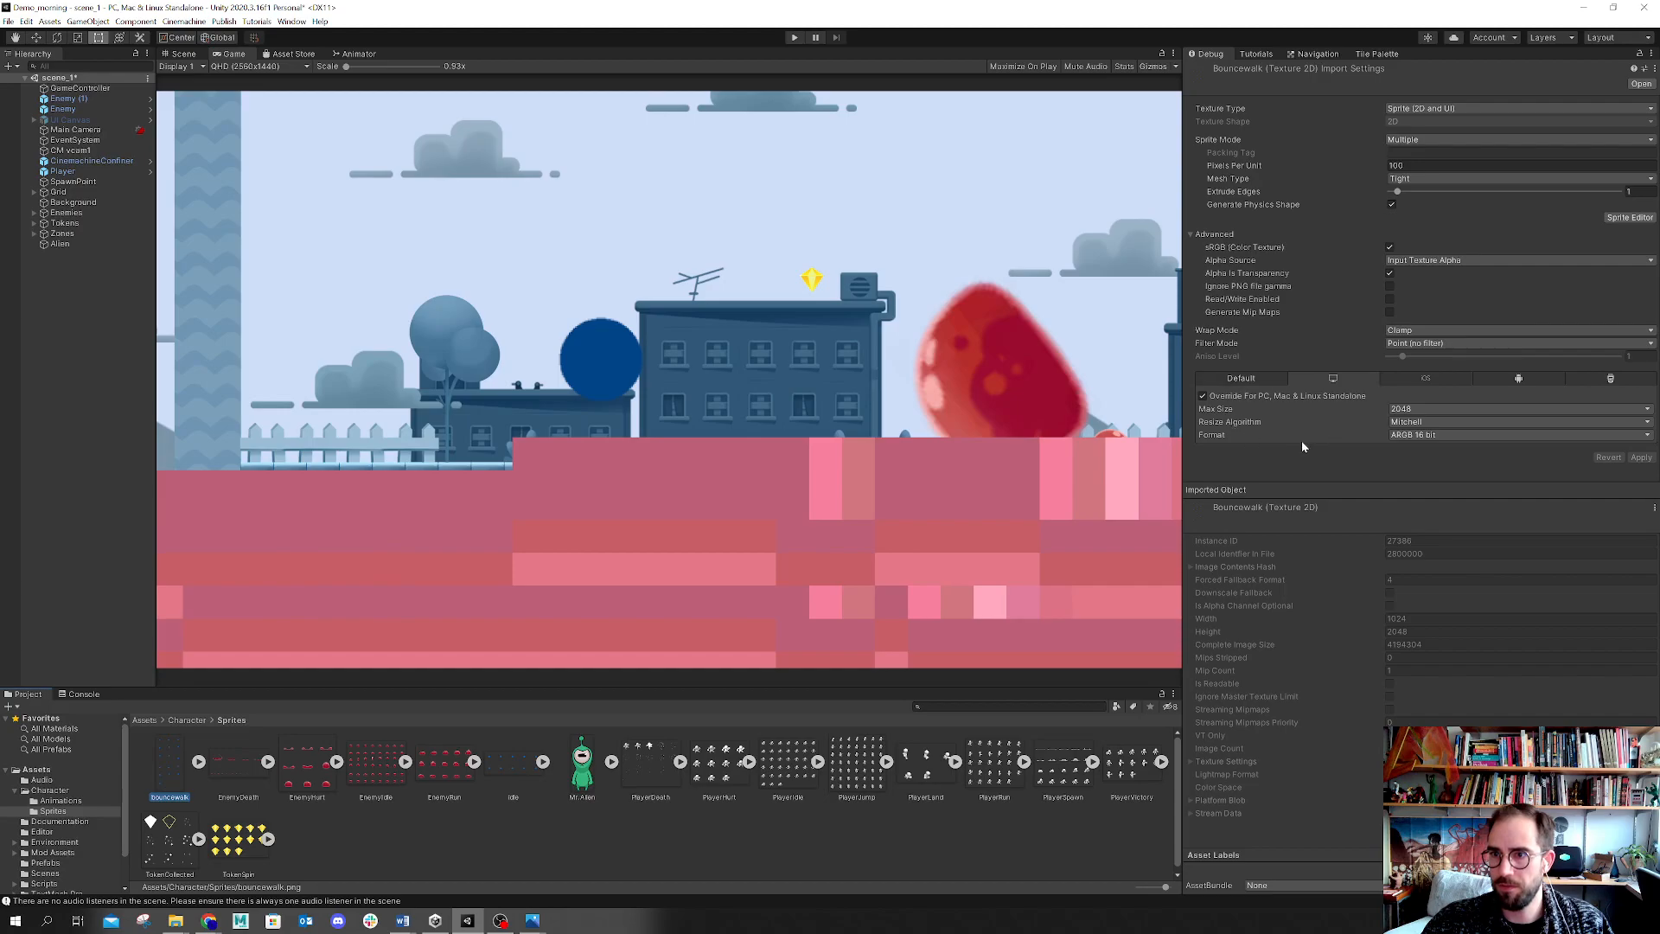
pyautogui.click(1629, 217)
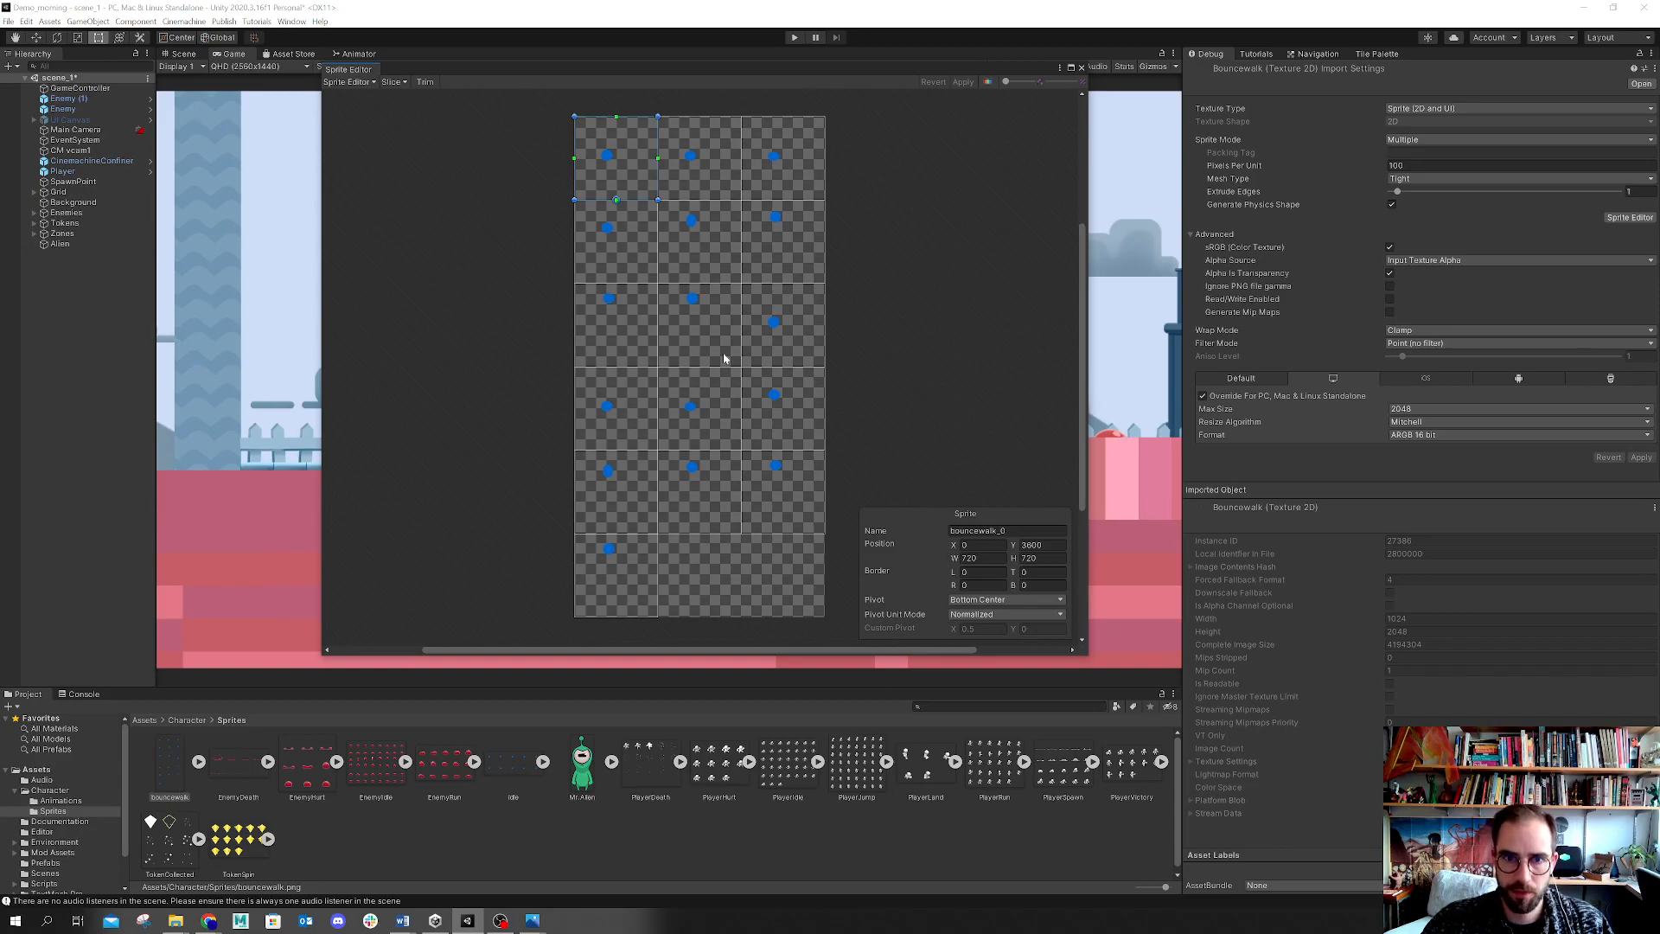
pyautogui.click(394, 81)
pyautogui.click(489, 97)
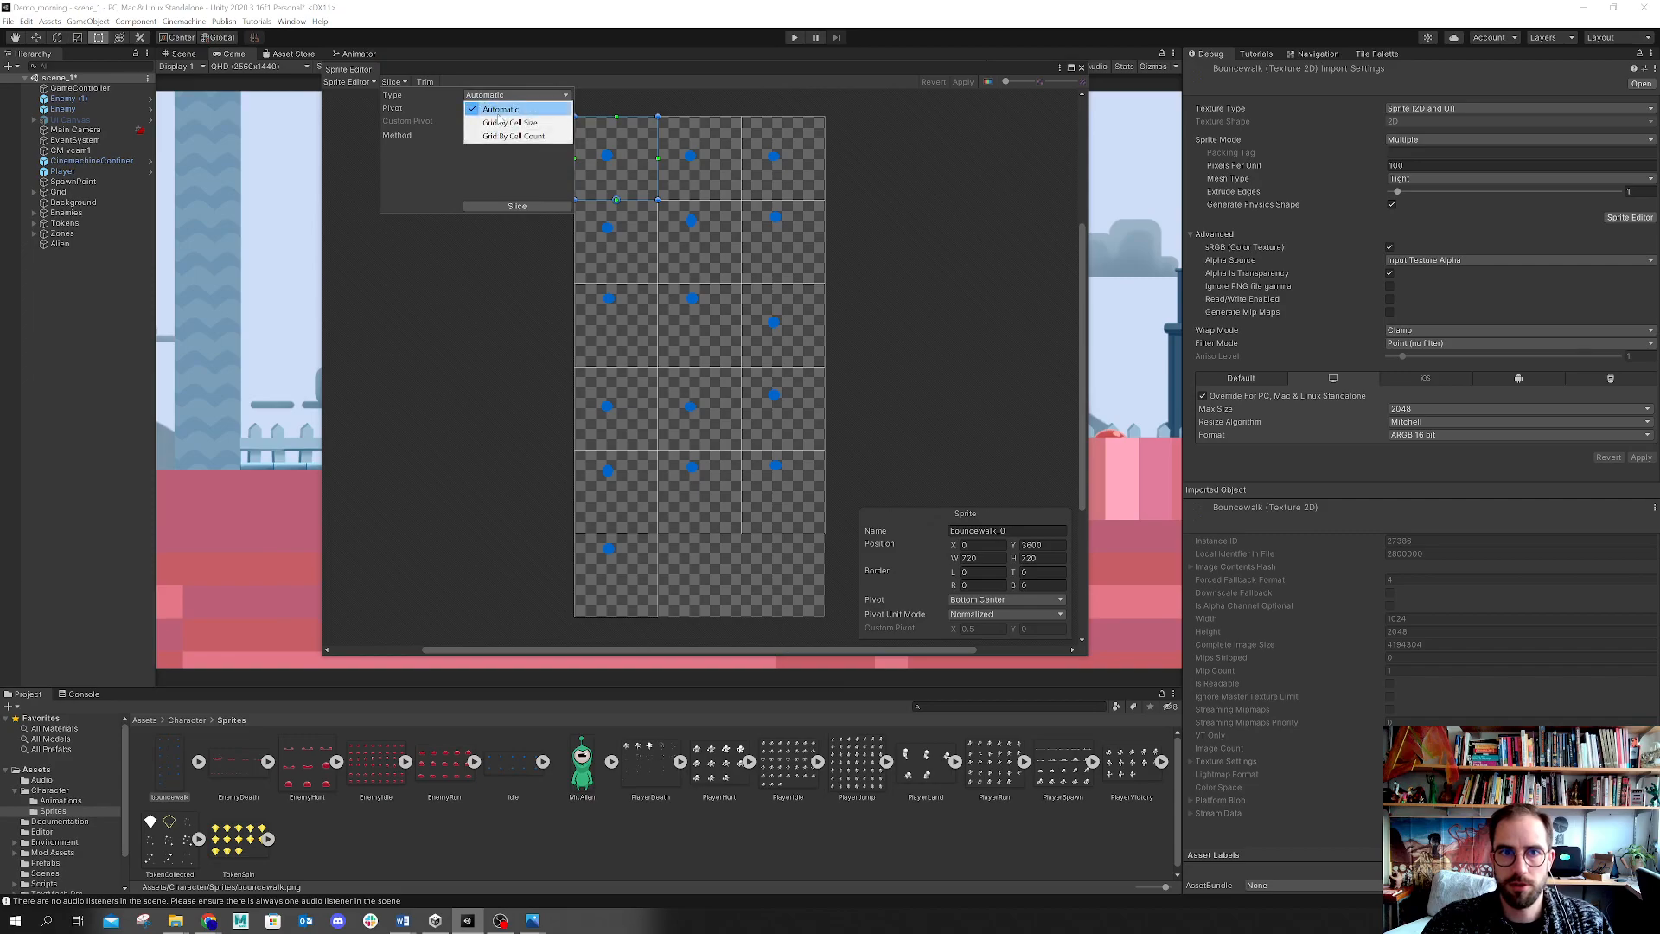
pyautogui.click(508, 135)
pyautogui.click(510, 107)
pyautogui.write('3')
pyautogui.press('Tab')
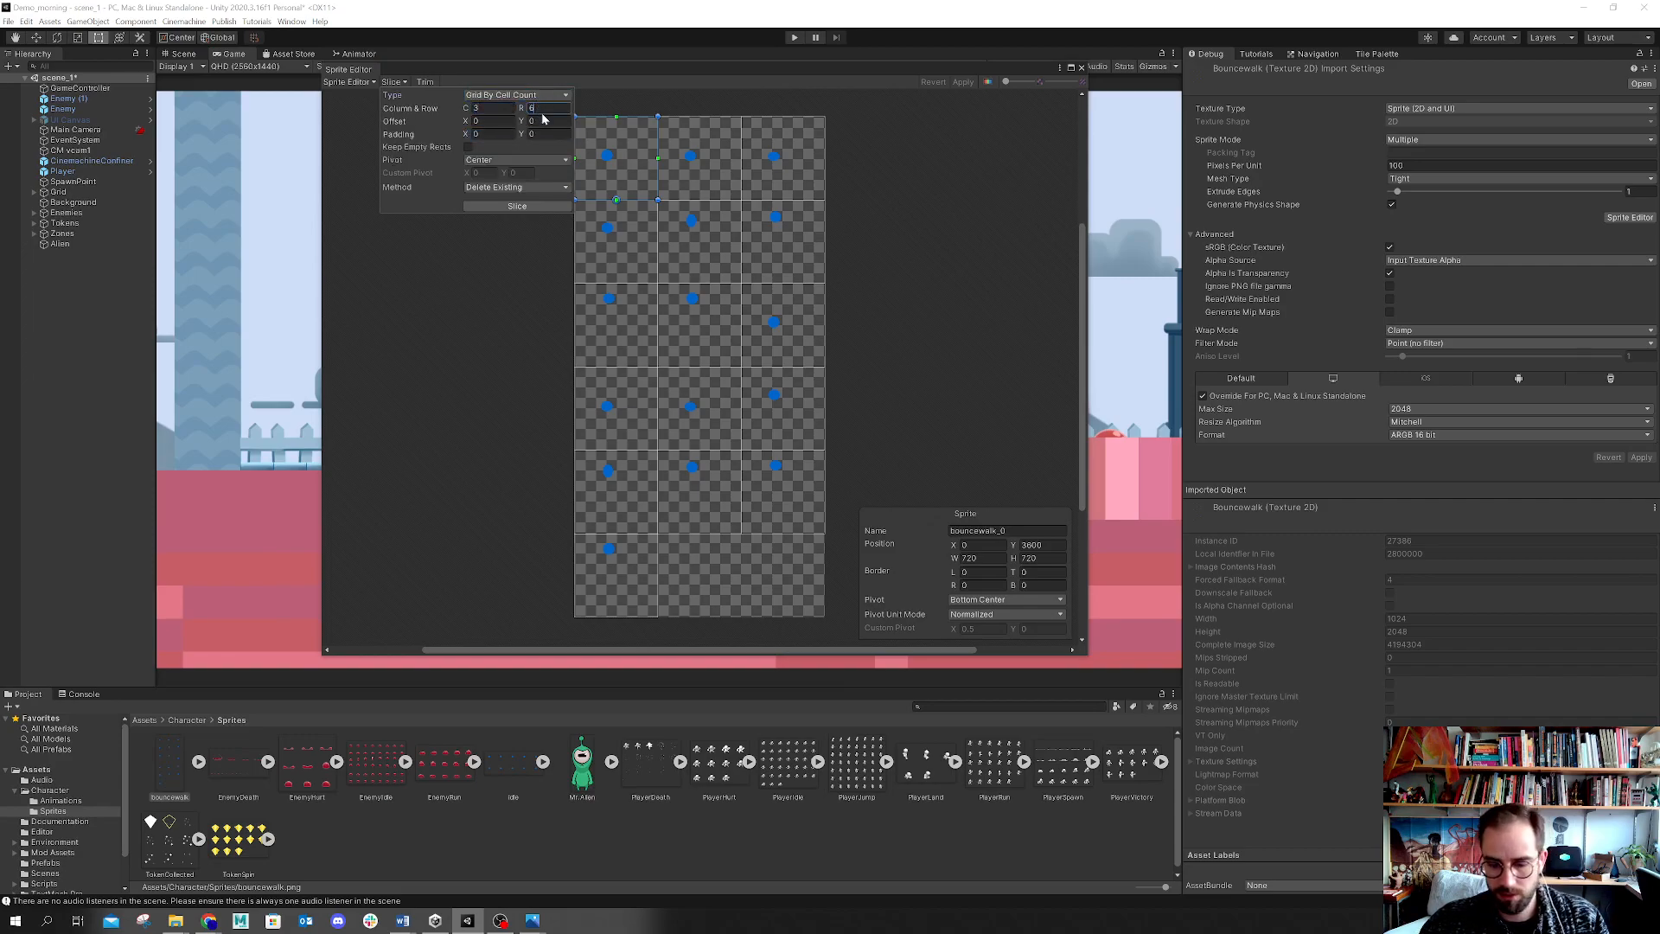
pyautogui.click(517, 159)
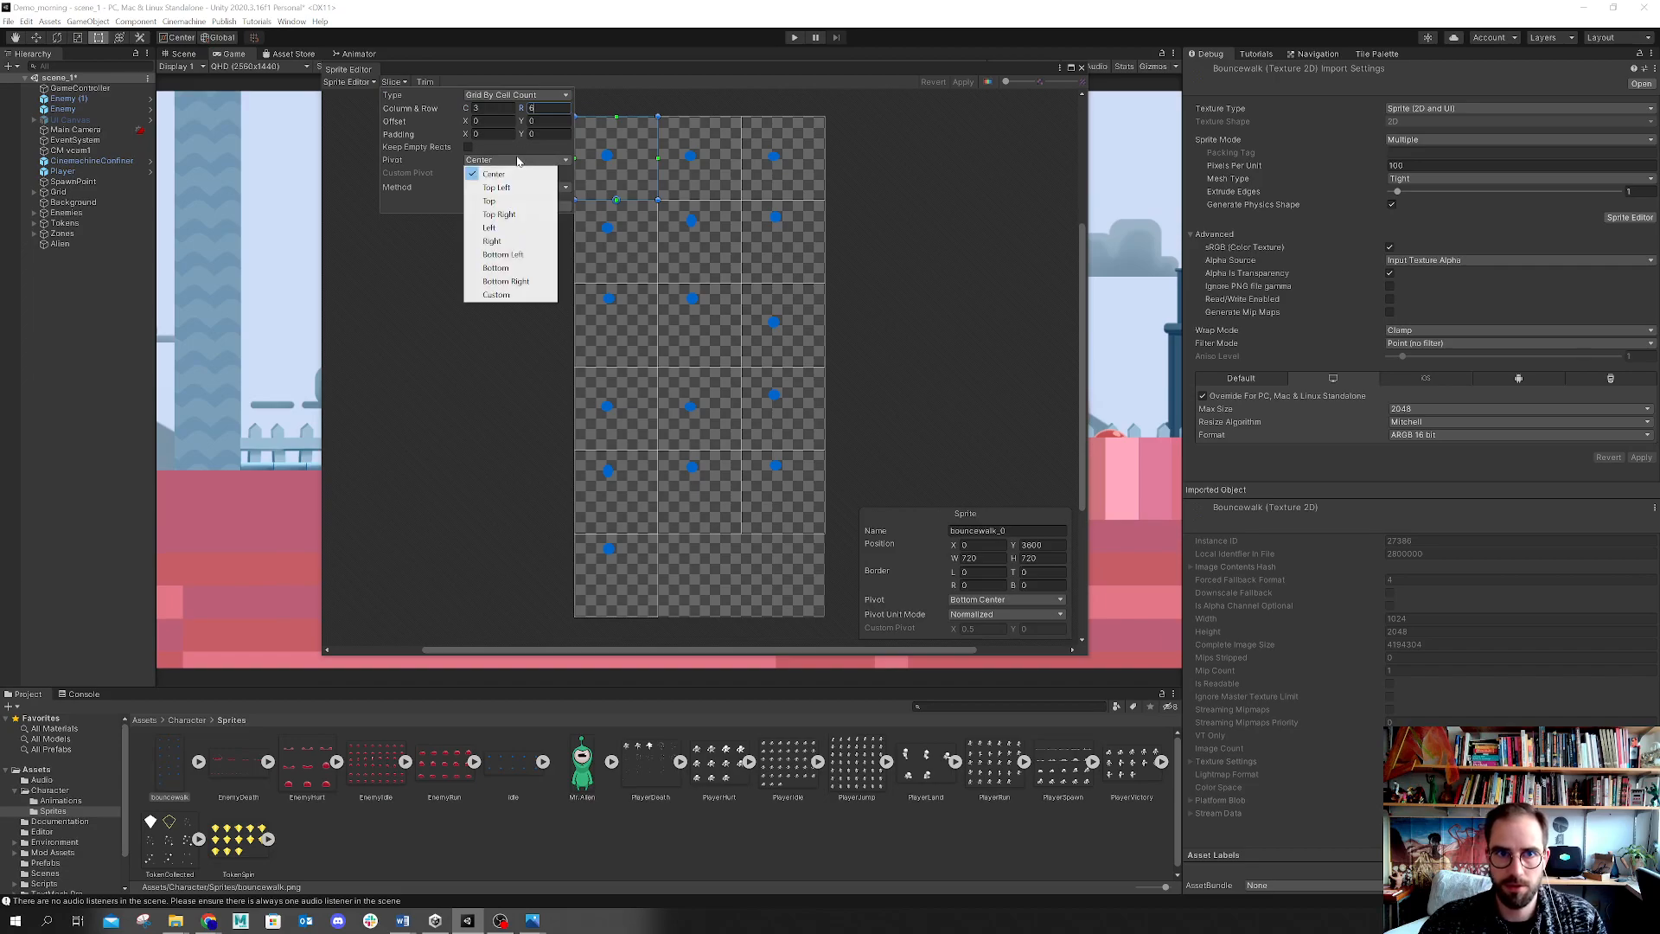
pyautogui.click(517, 154)
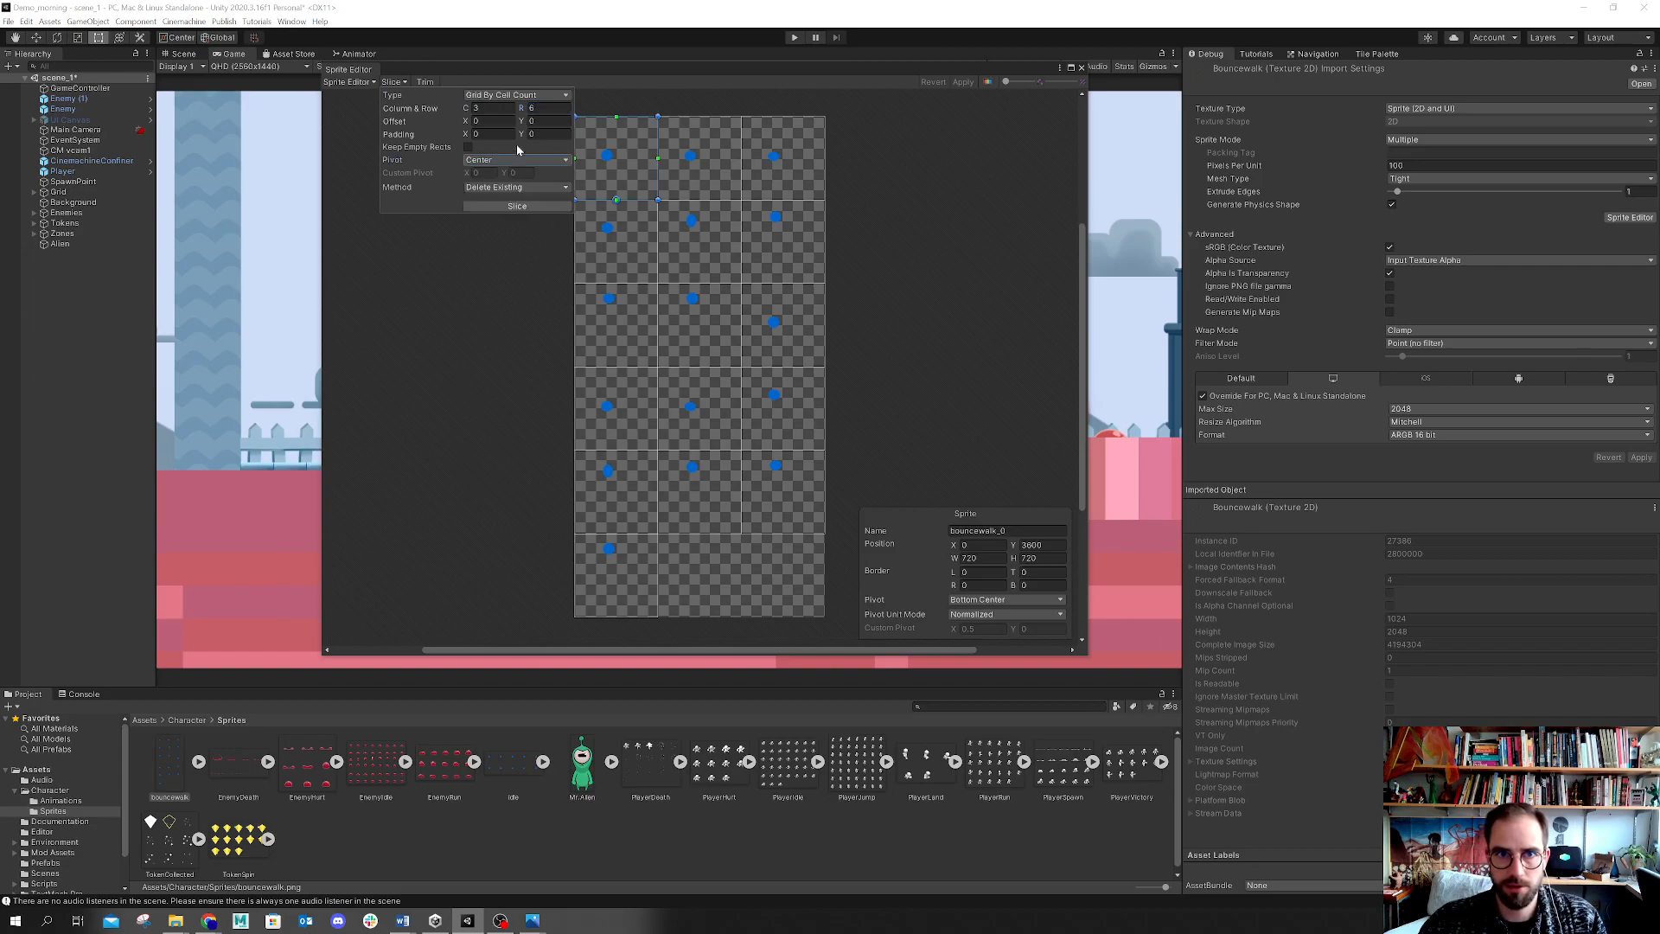
pyautogui.click(524, 208)
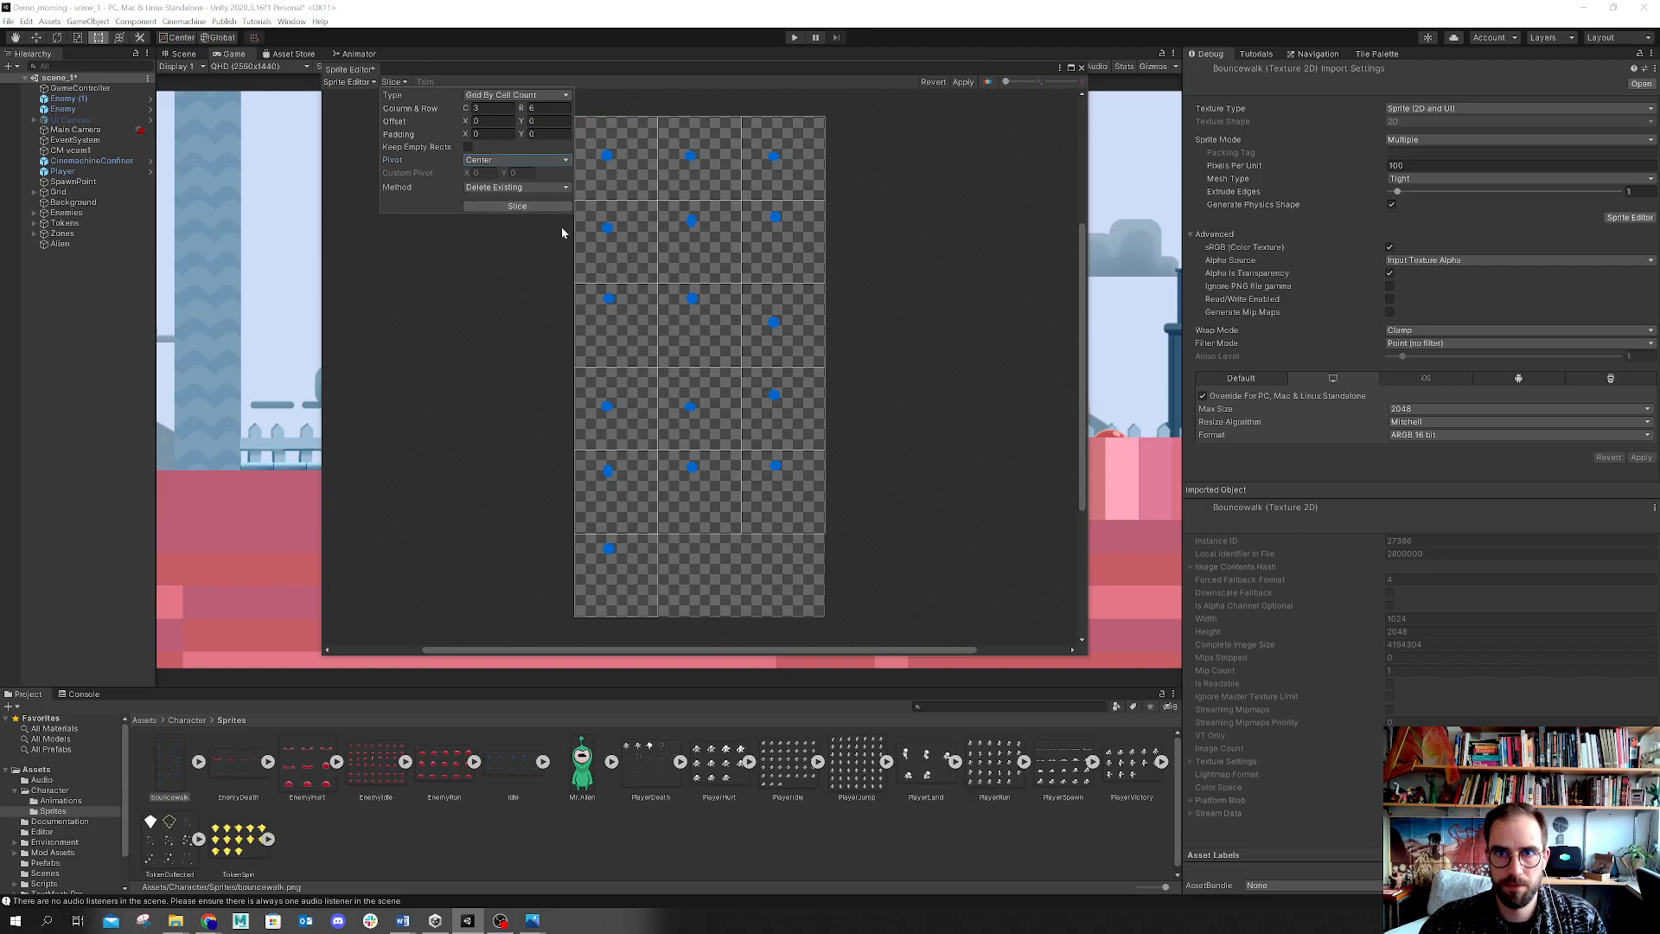
# Step: Apply the bouncewalk slicing and close the Sprite Editor
pyautogui.click(756, 236)
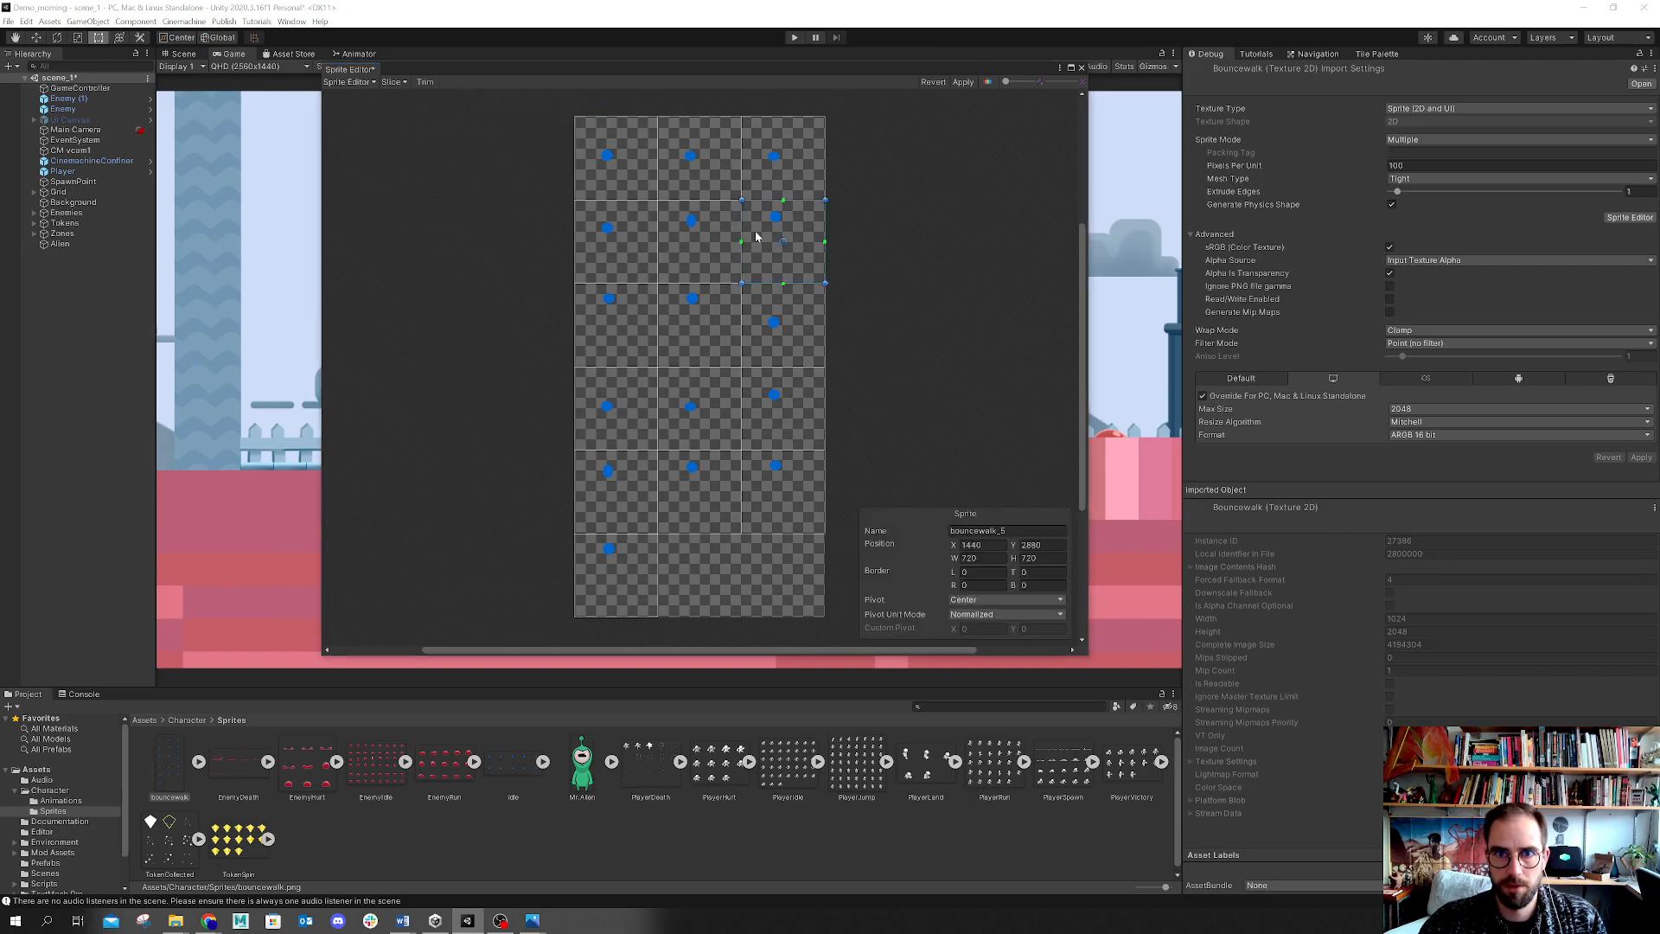
pyautogui.click(963, 82)
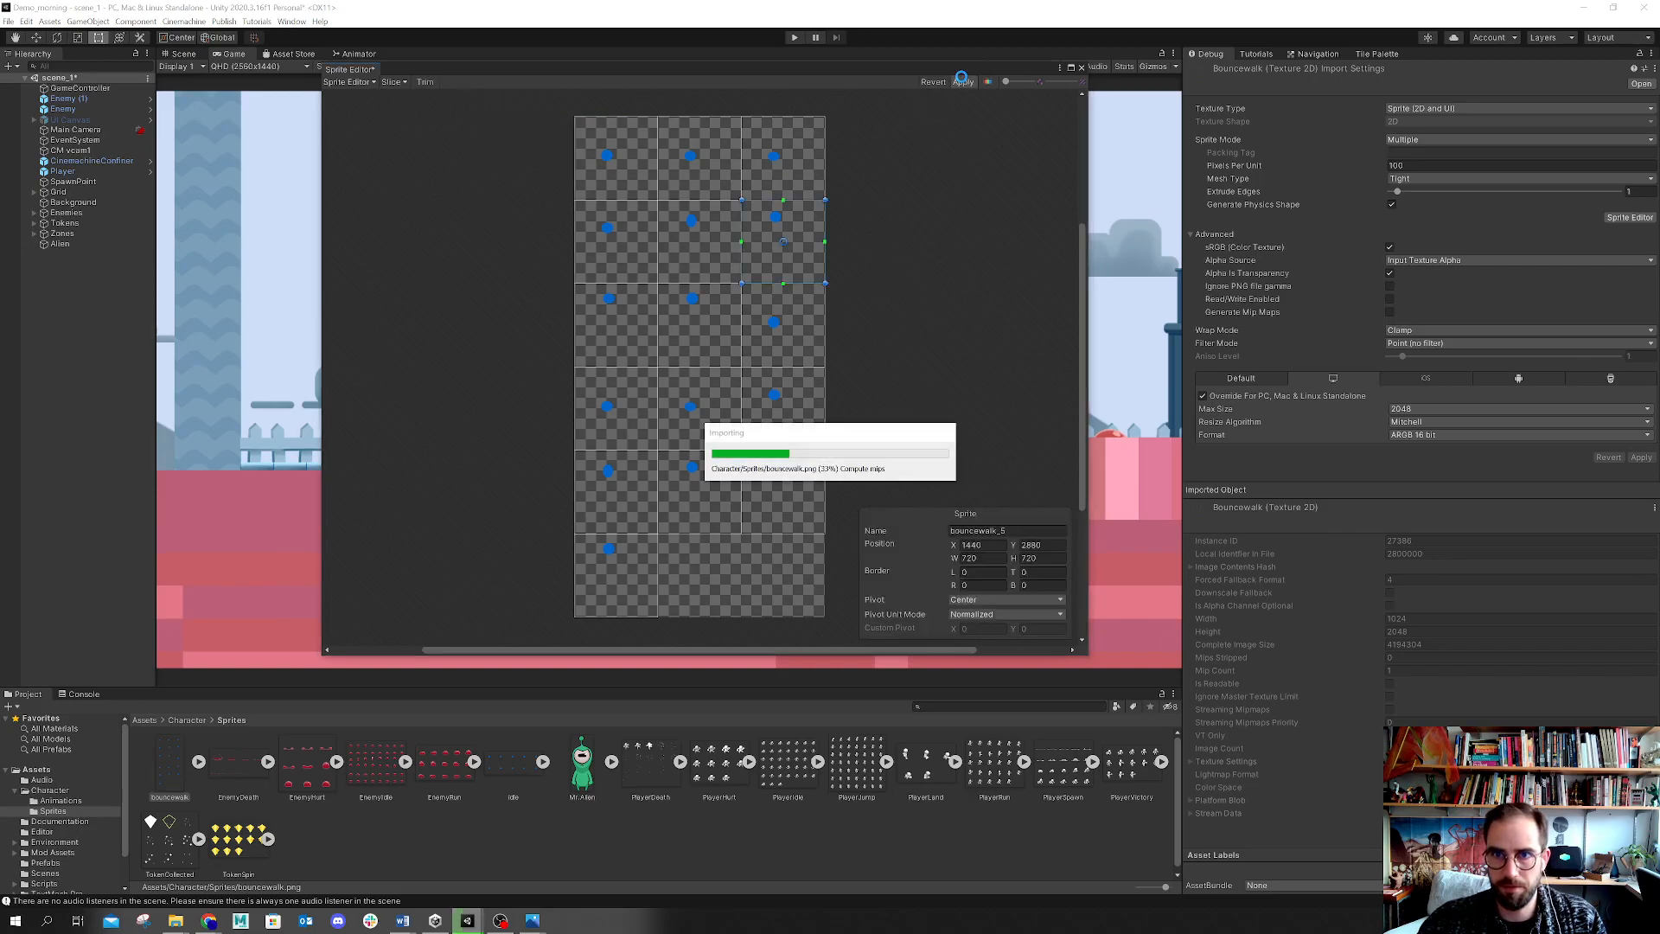
pyautogui.click(1081, 67)
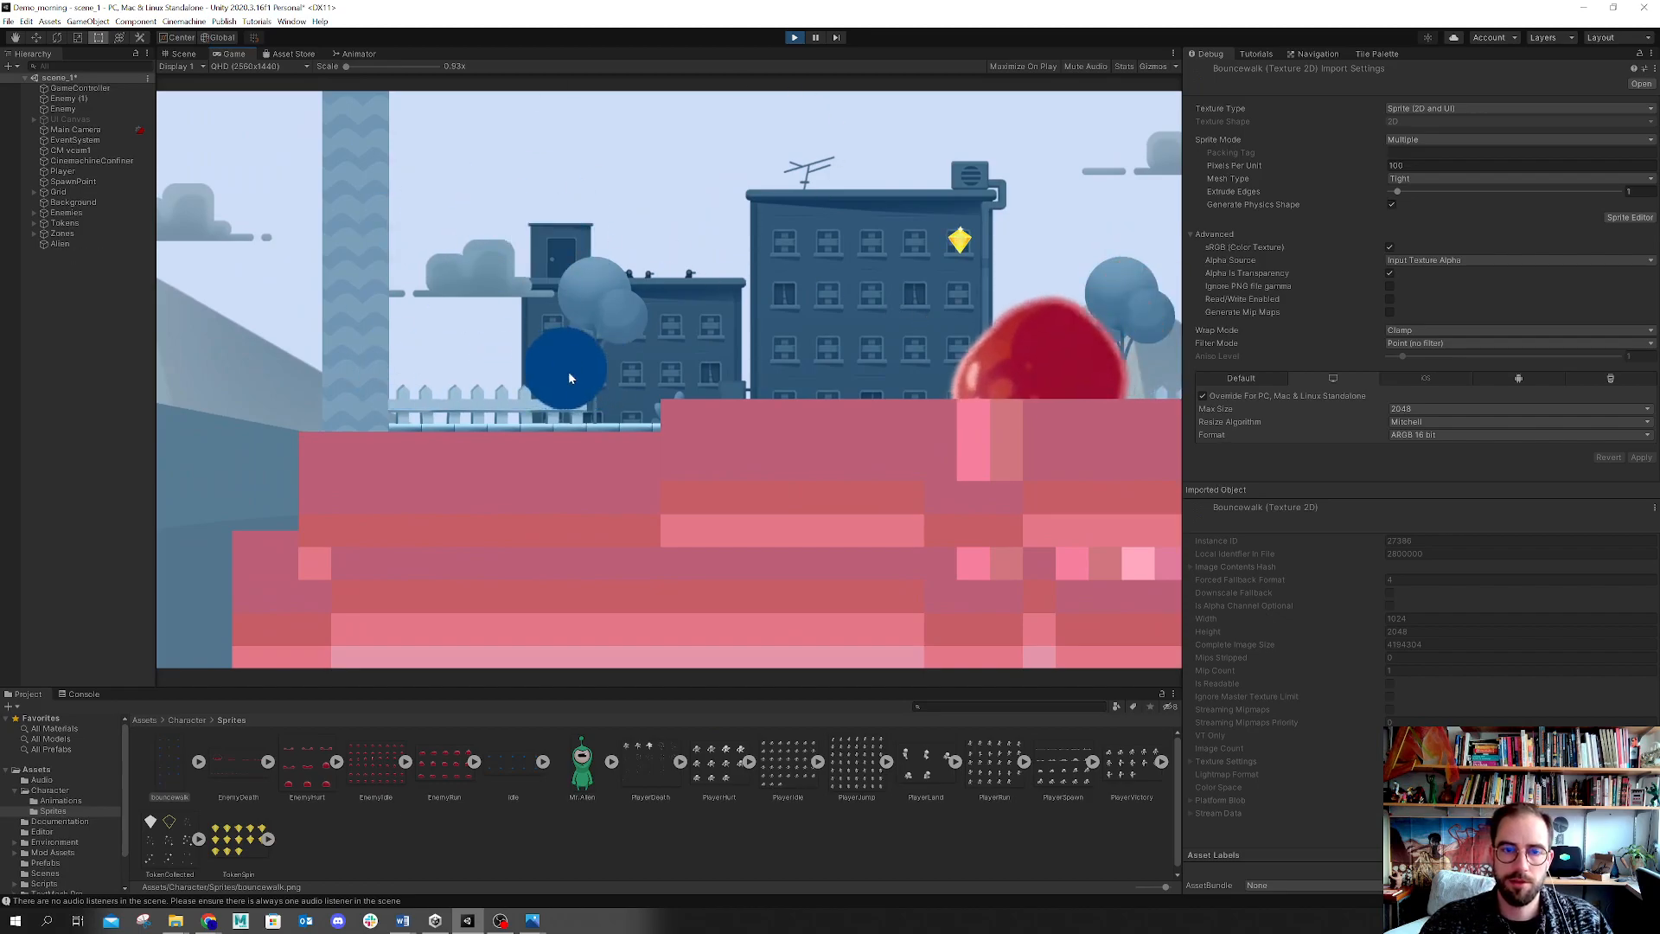
# Step: Inspect the Player in the Scene view while the game runs, and stop play mode
pyautogui.click(181, 54)
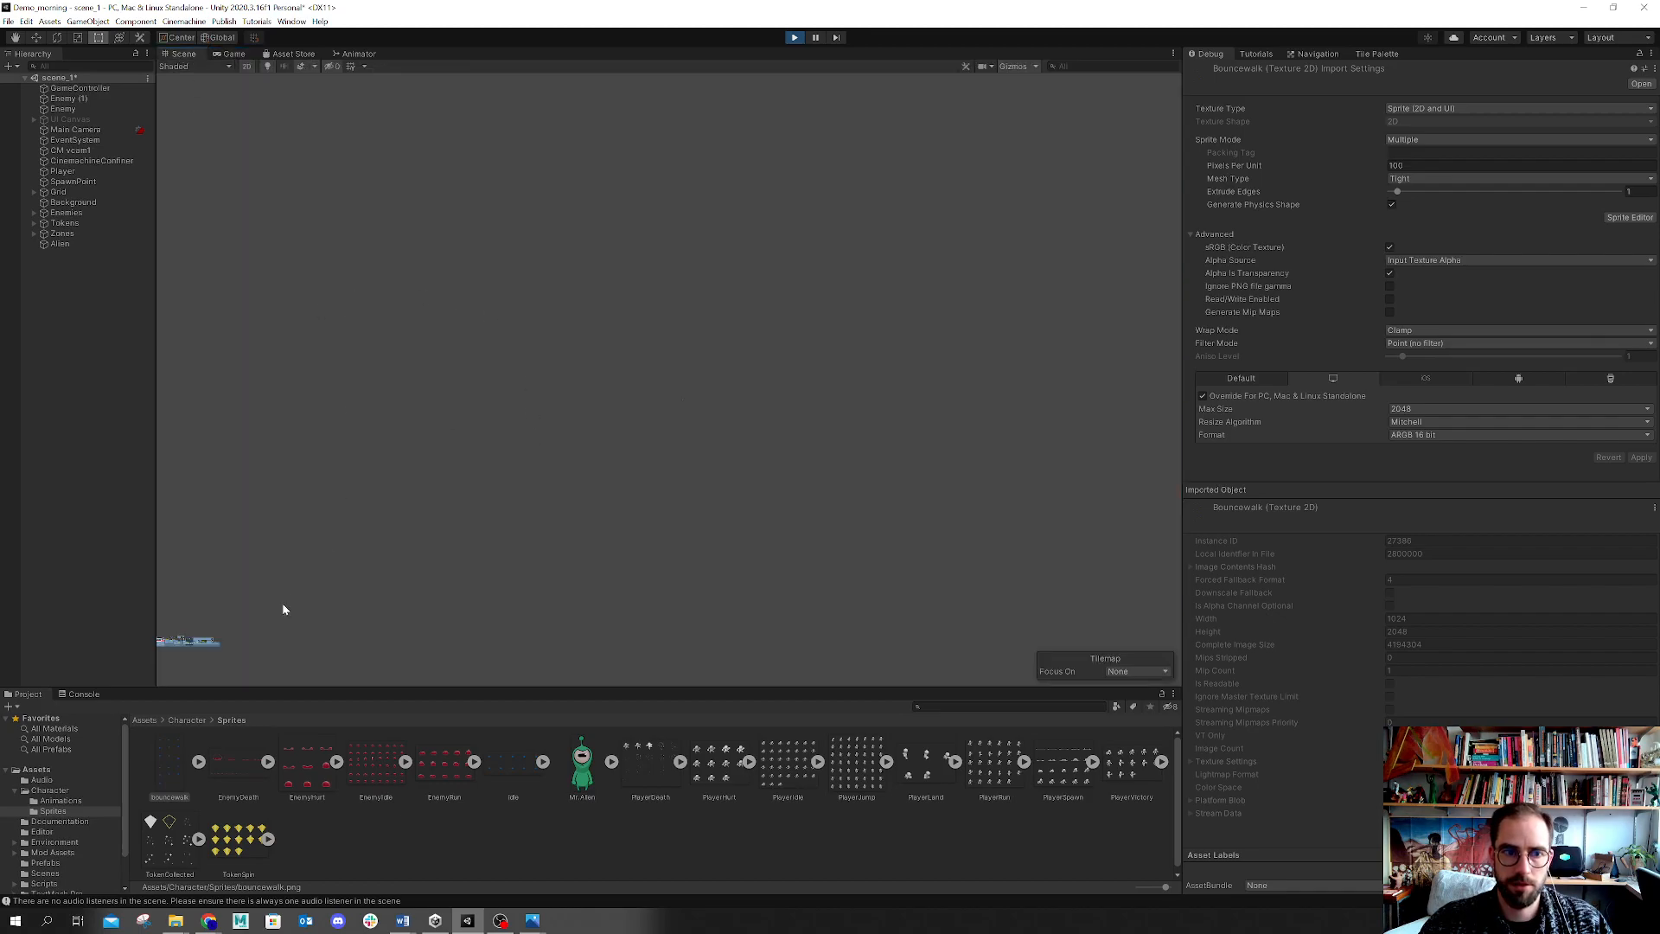
pyautogui.click(68, 171)
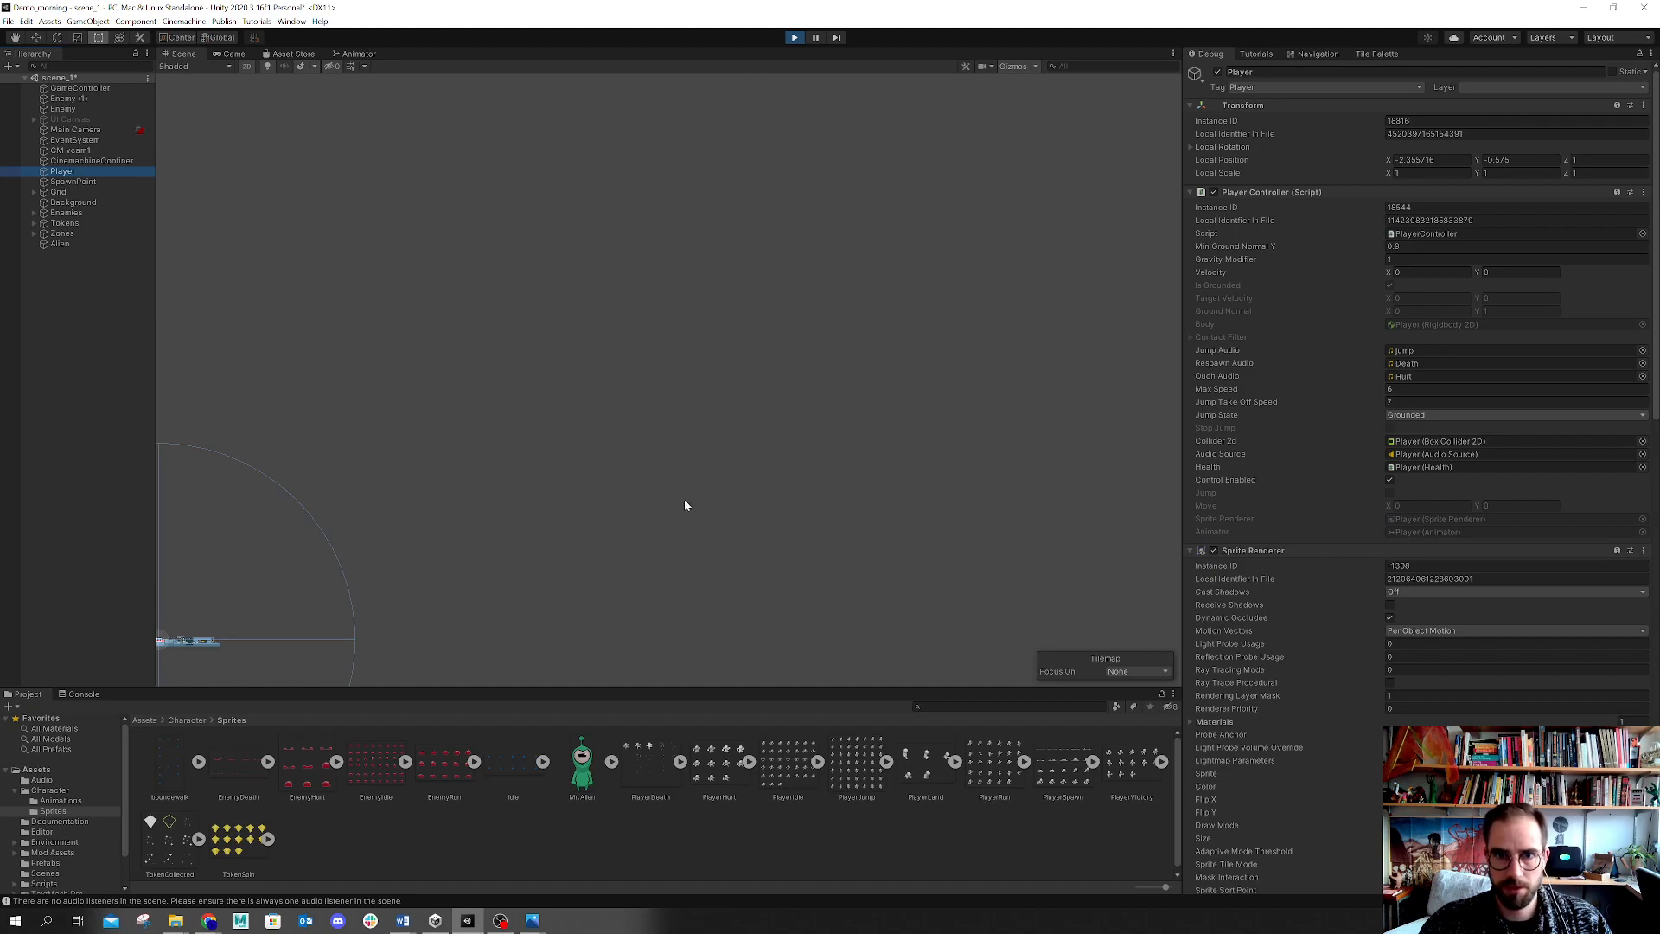
pyautogui.press('f')
pyautogui.scroll(8, 626, 372)
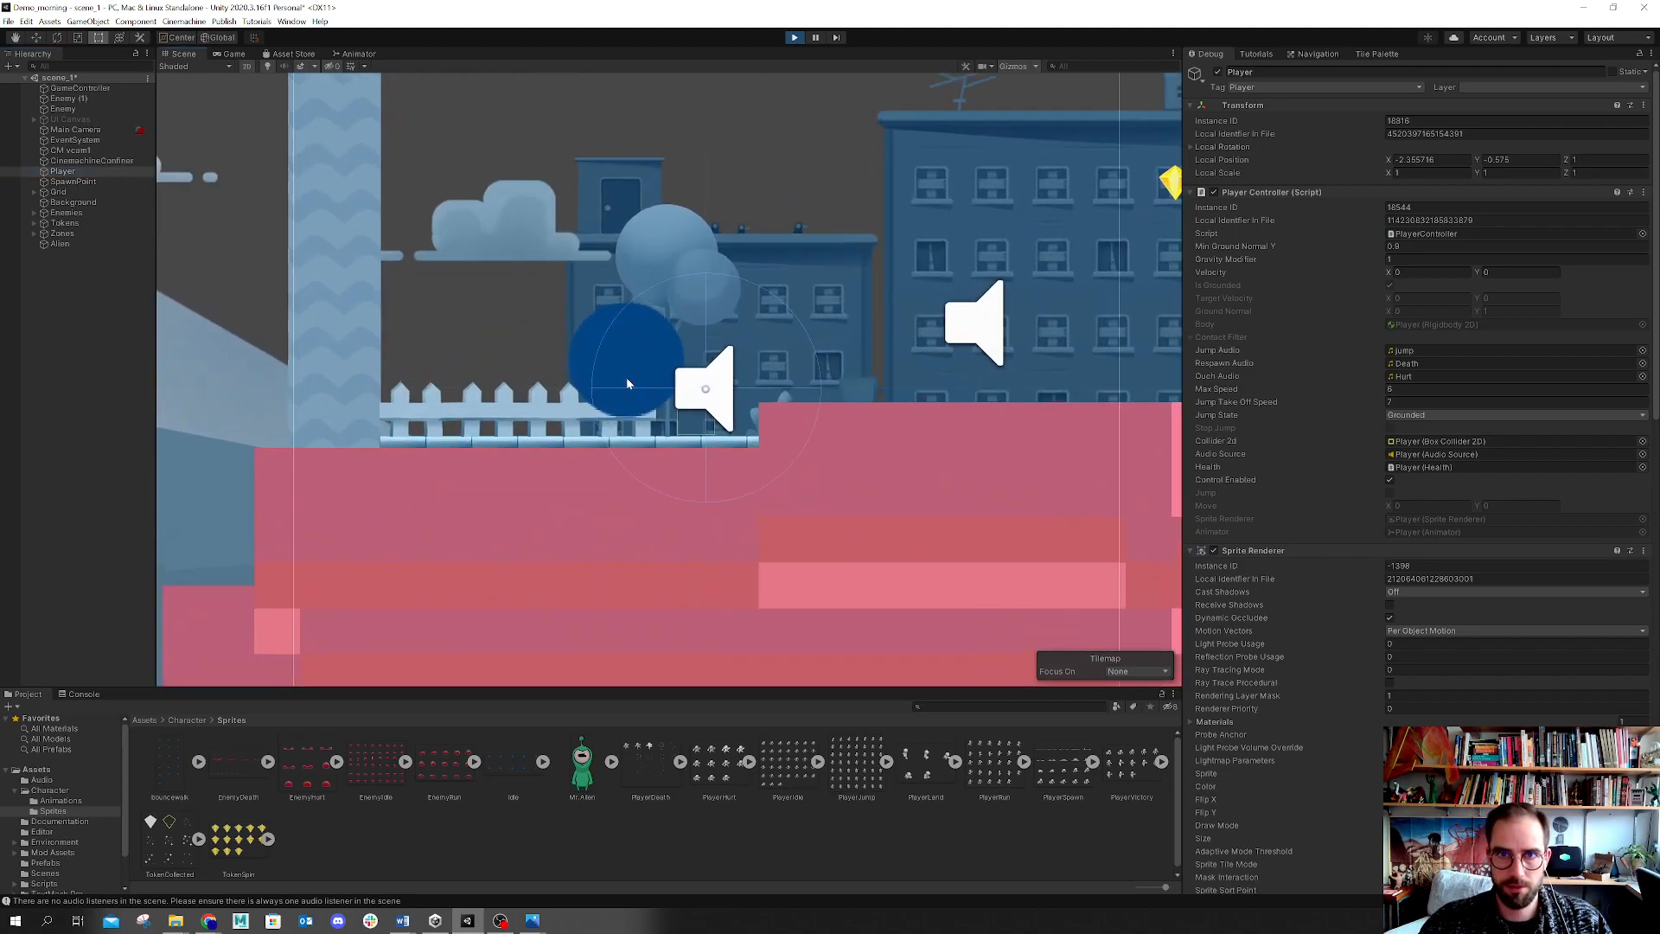
pyautogui.click(793, 36)
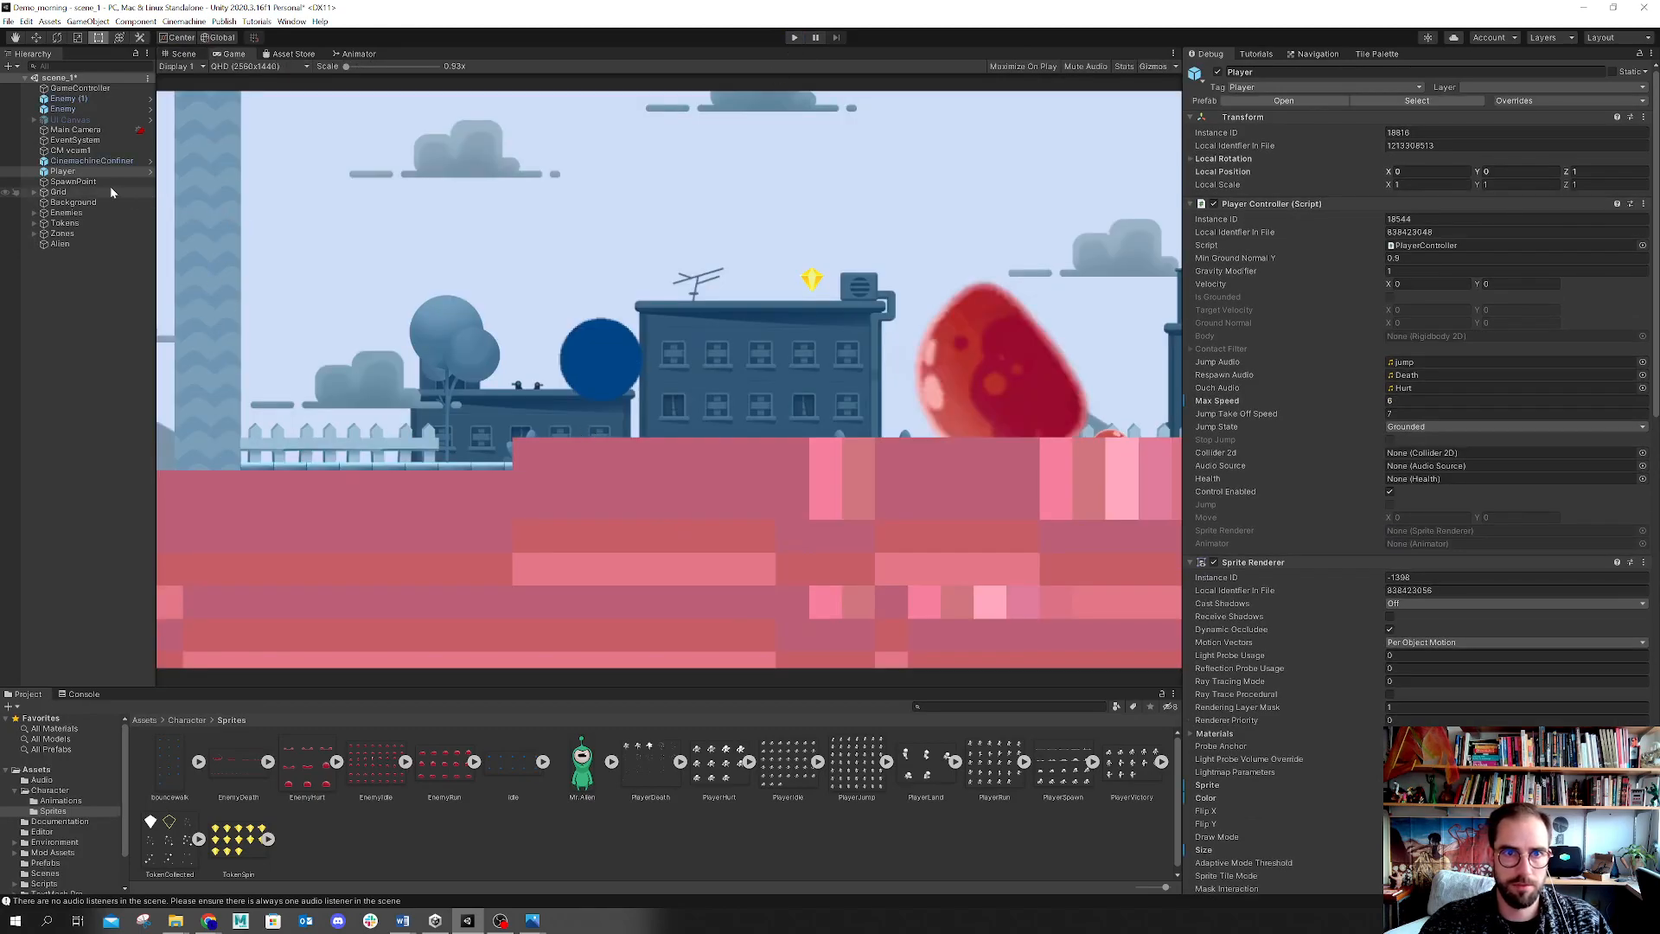
# Step: Move the Player down in the Scene view to a local Y position of about -0.18
pyautogui.click(183, 55)
pyautogui.moveTo(905, 352); pyautogui.dragTo(586, 430, button='middle')
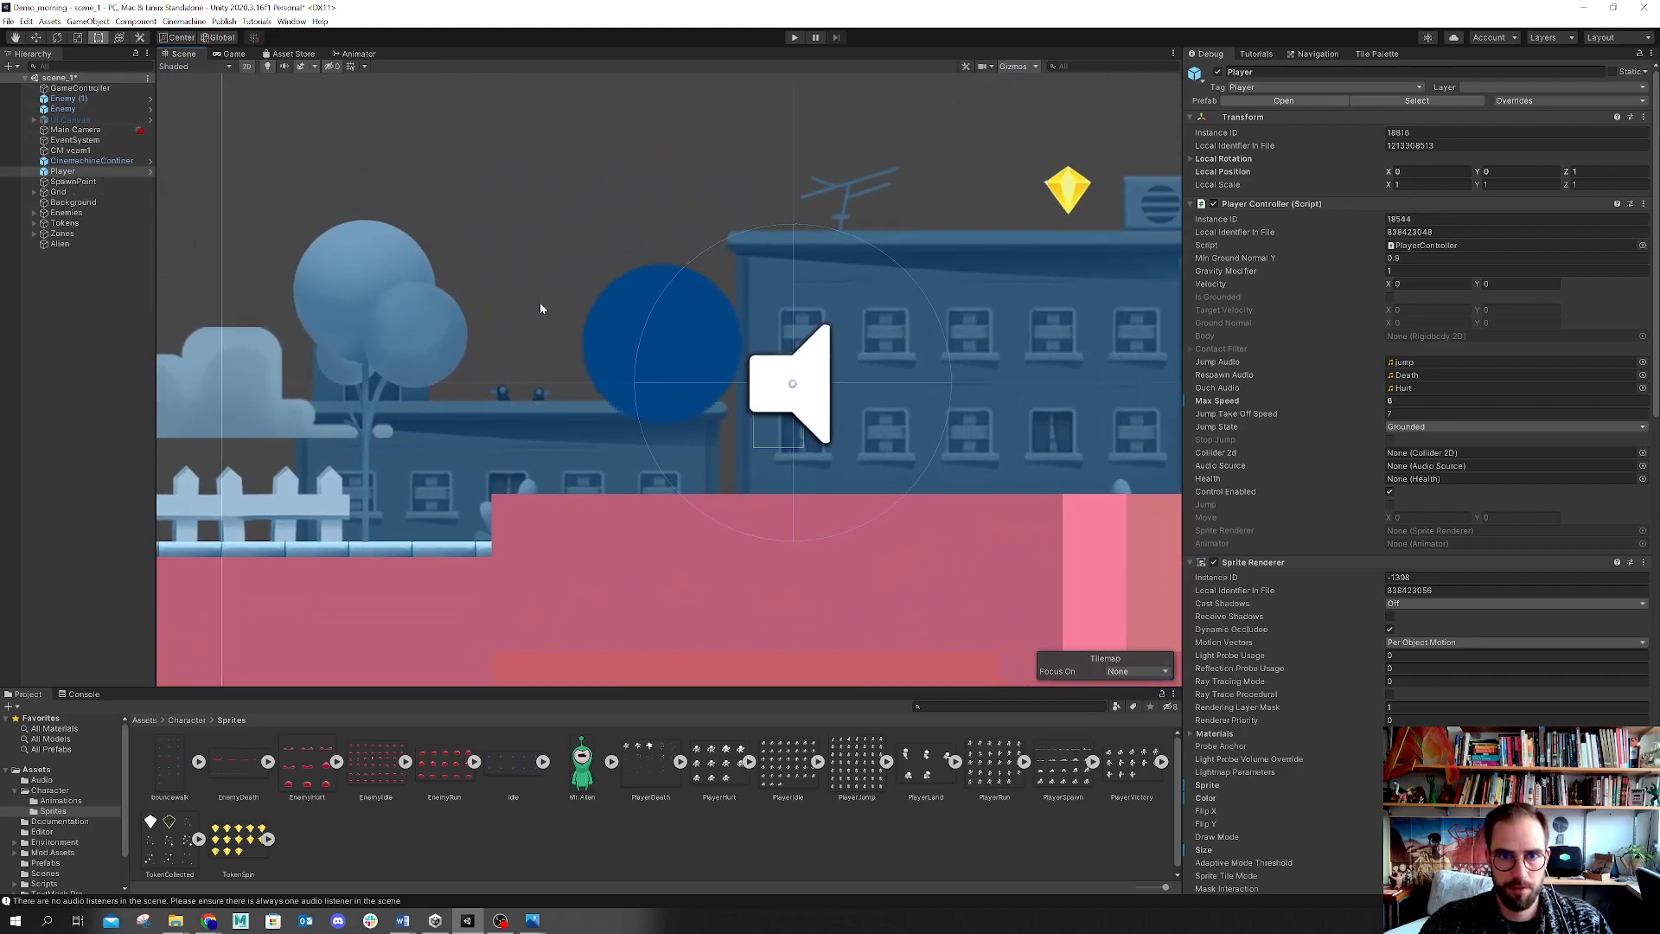
pyautogui.press('w')
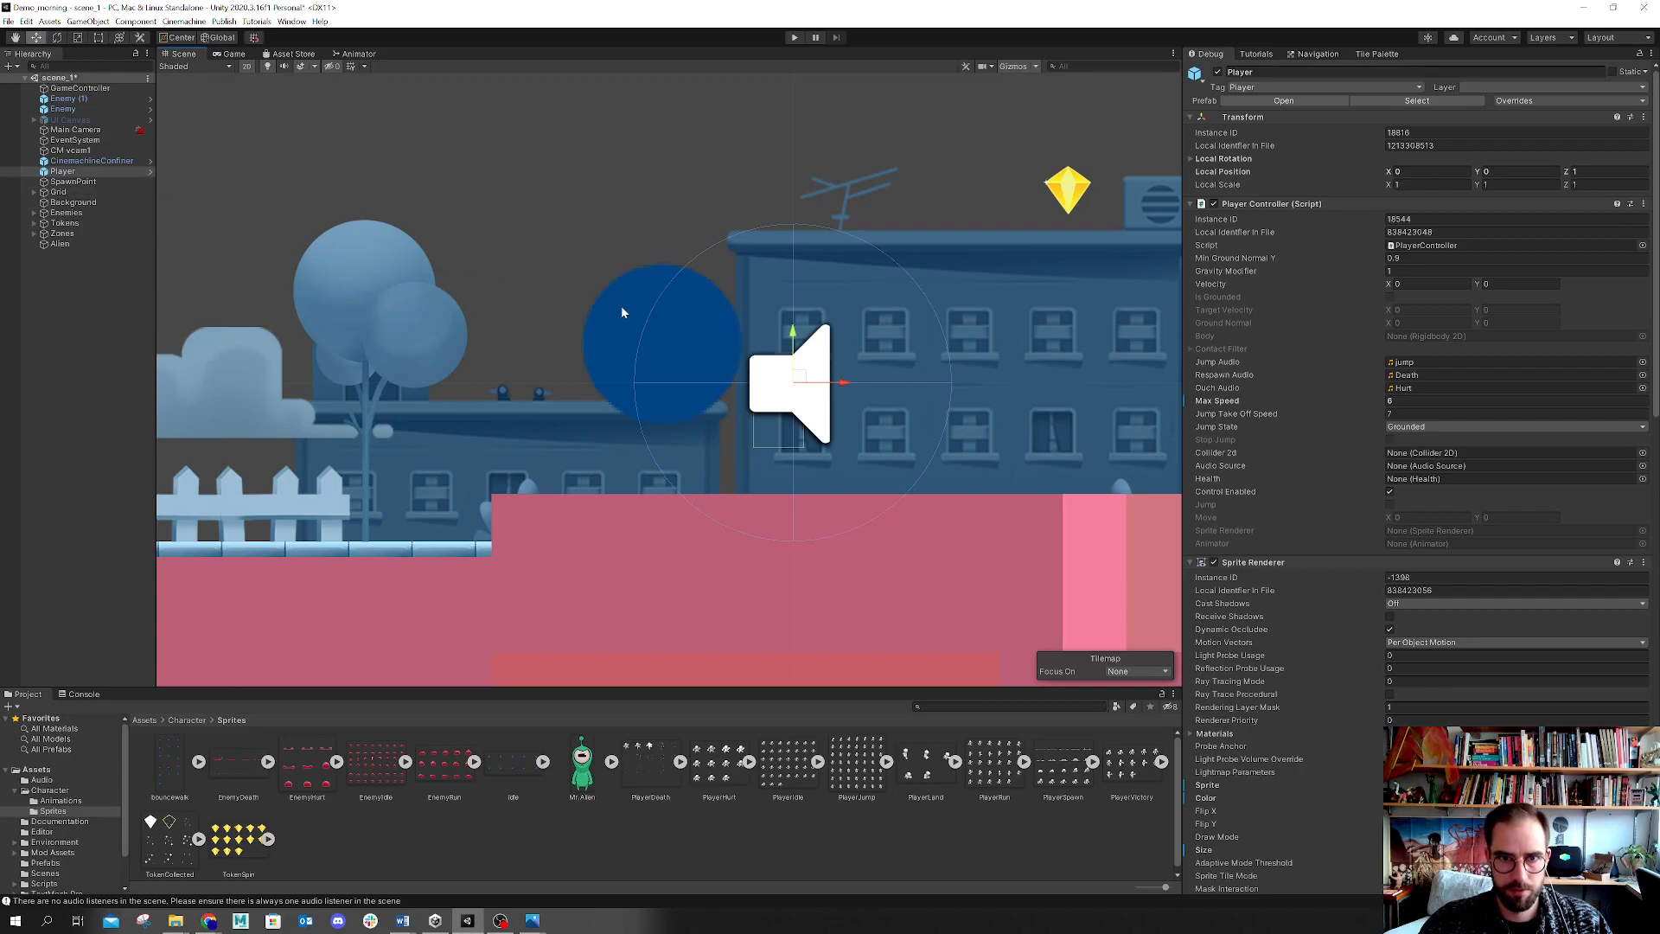
pyautogui.click(115, 161)
pyautogui.click(92, 173)
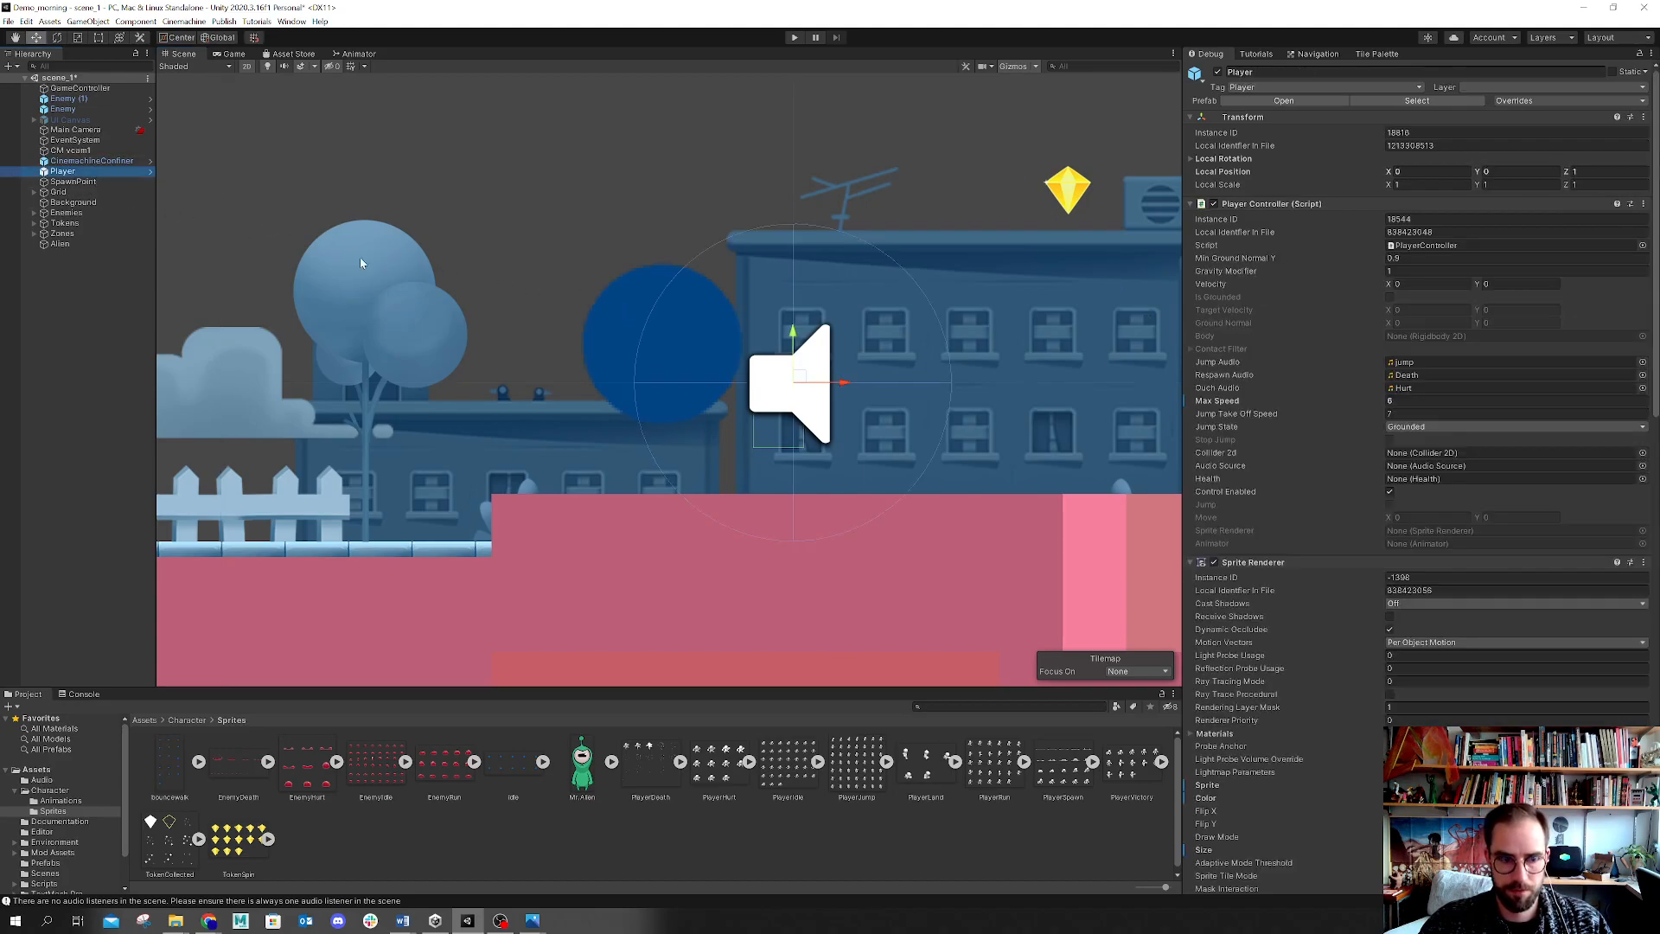
pyautogui.moveTo(803, 335); pyautogui.dragTo(806, 364)
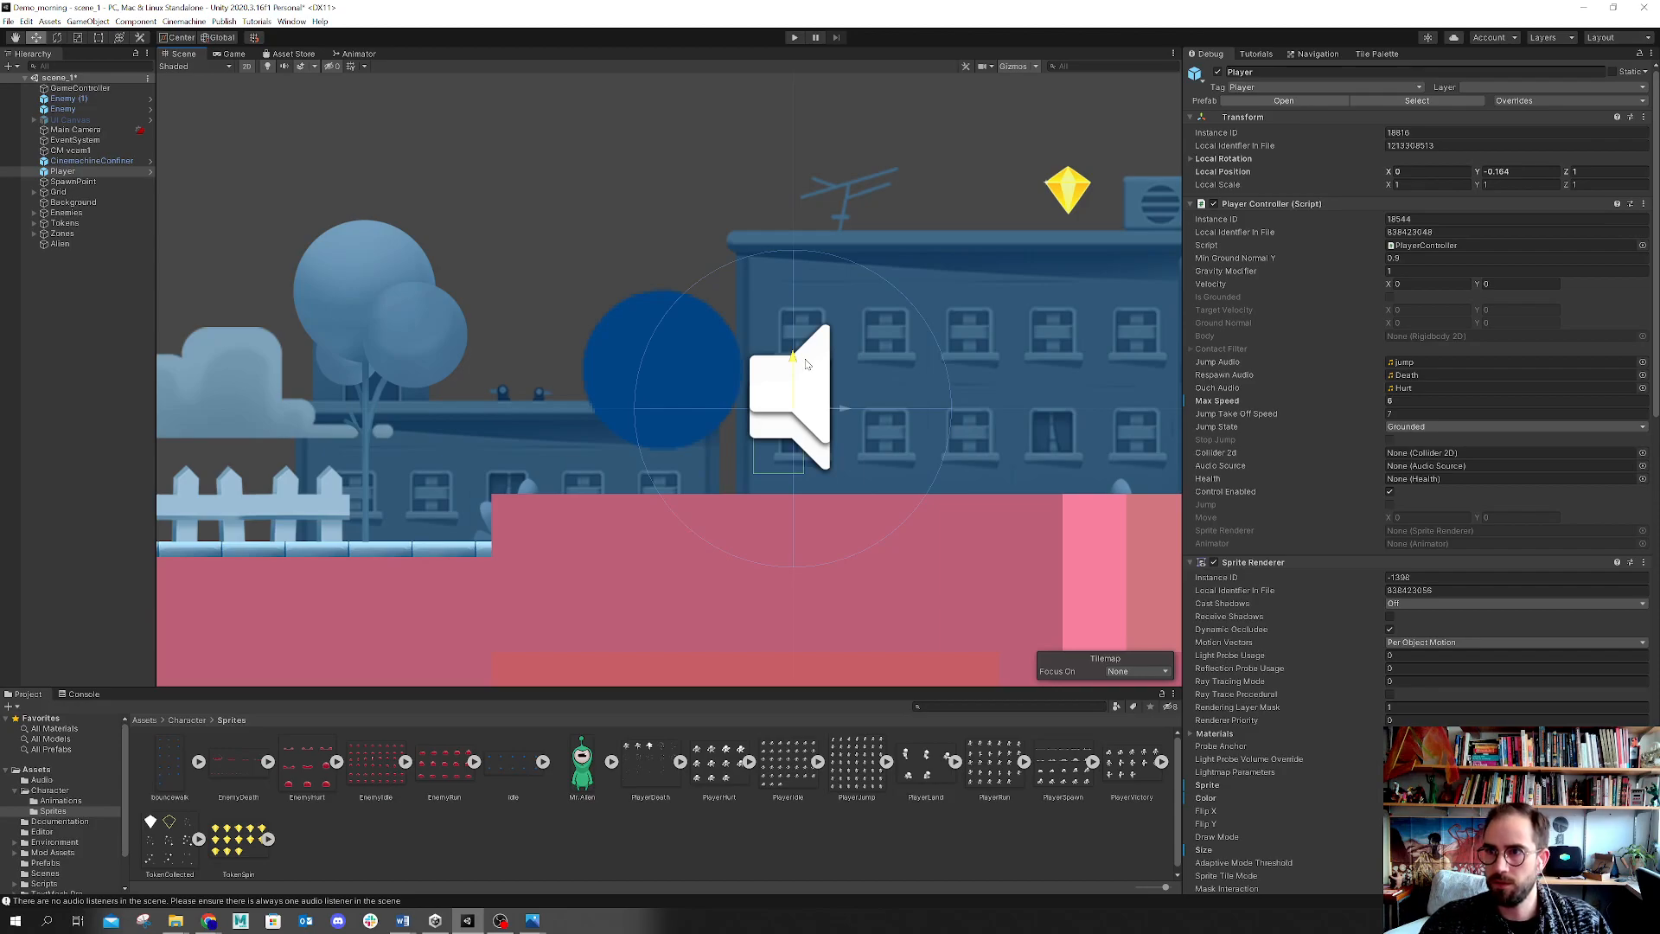
pyautogui.moveTo(806, 364); pyautogui.dragTo(805, 364)
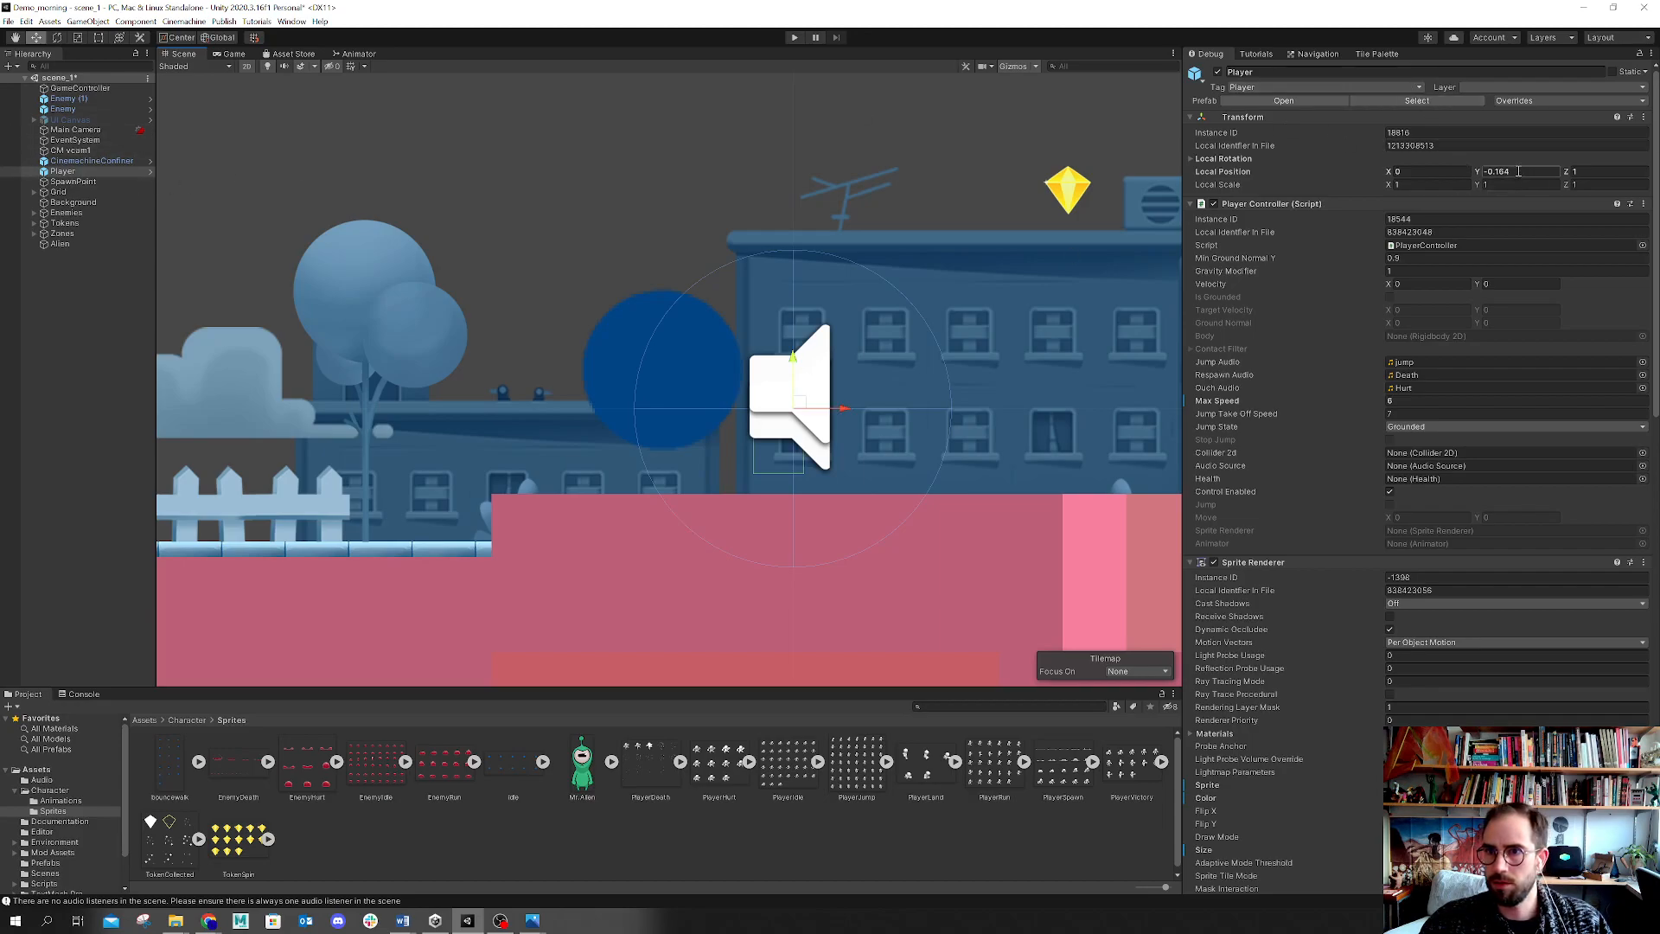
# Step: Play the game, run and jump with the player to test it, and stop play mode
pyautogui.click(796, 38)
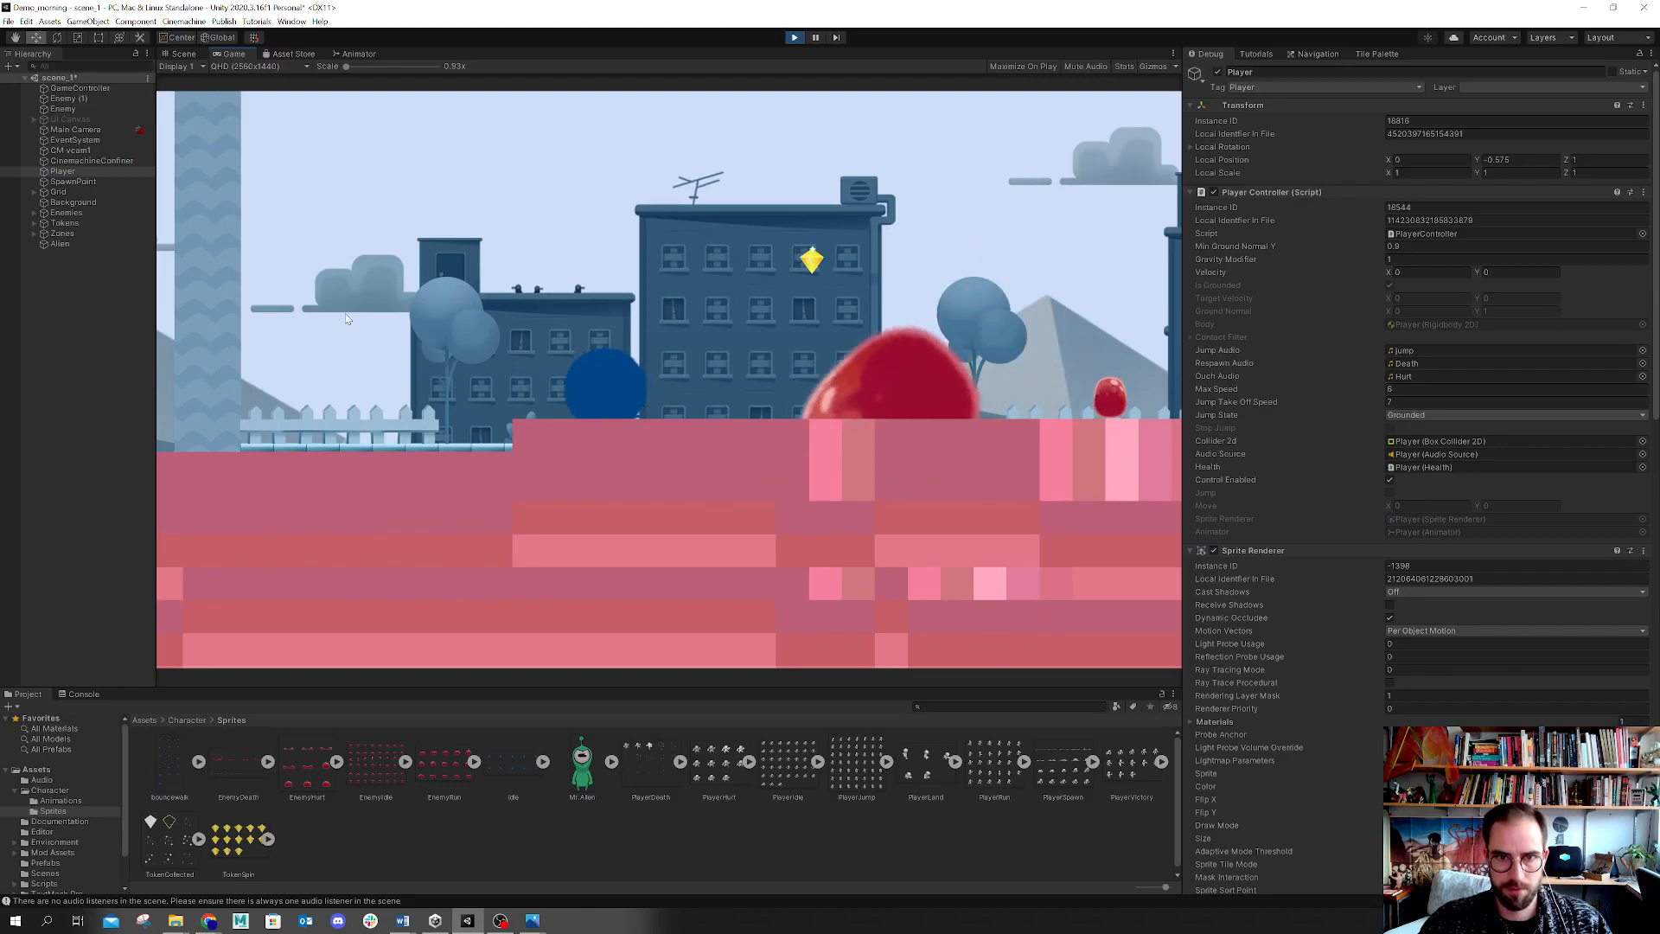
pyautogui.press('Left')
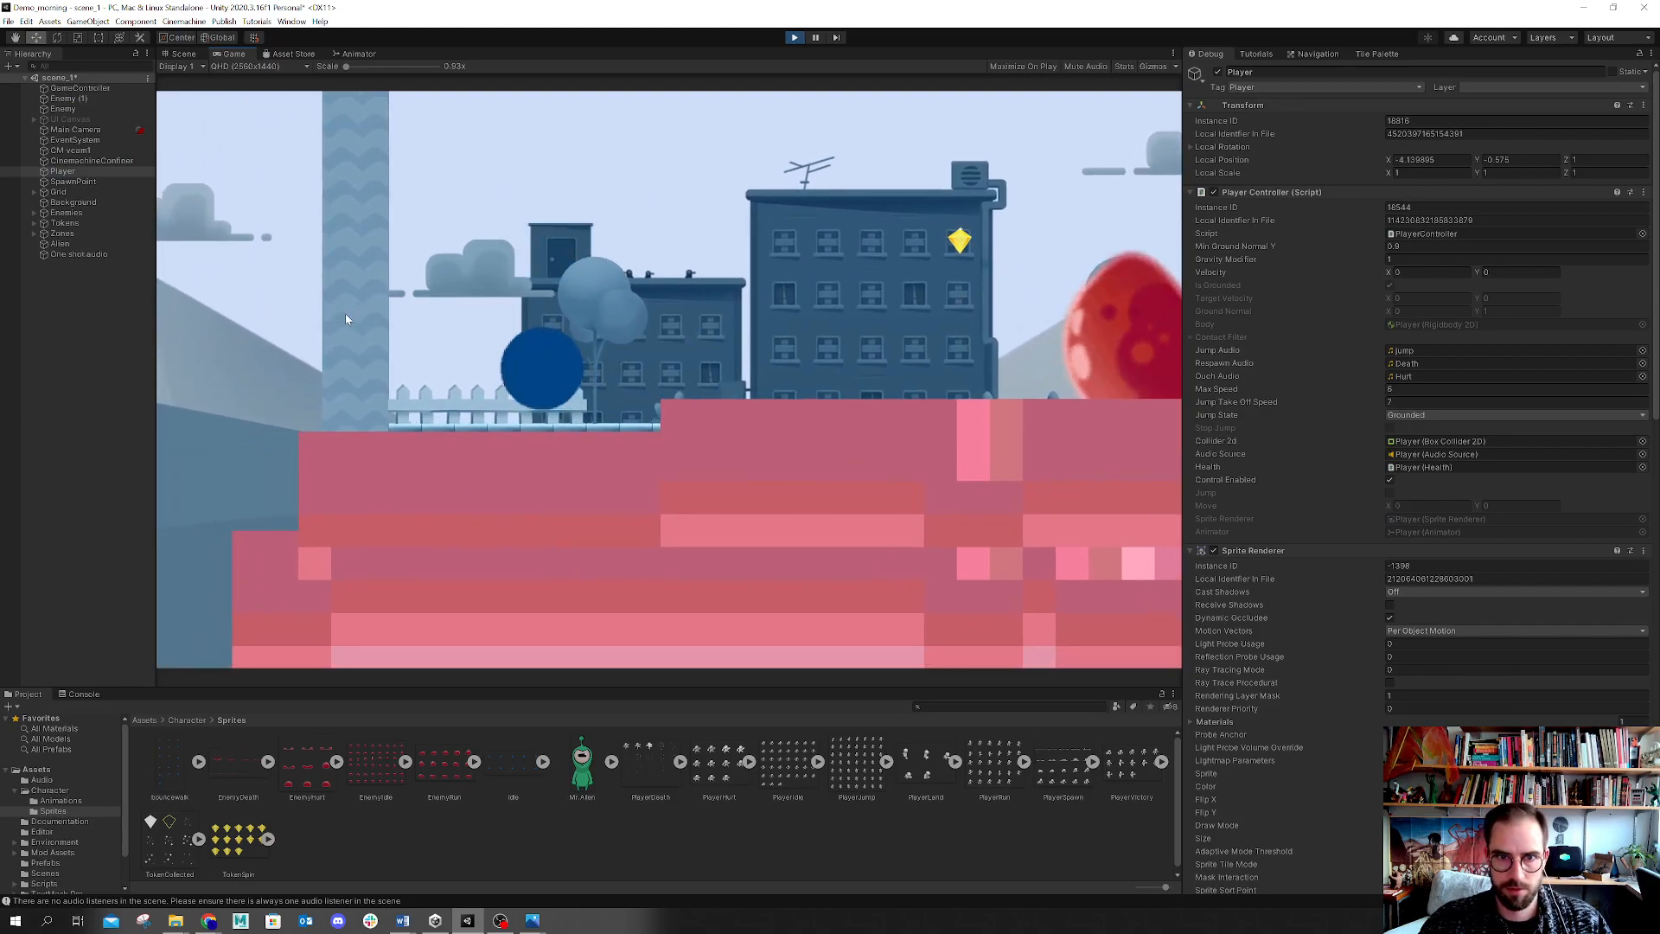
pyautogui.press('Left')
pyautogui.press('Right')
pyautogui.press('space')
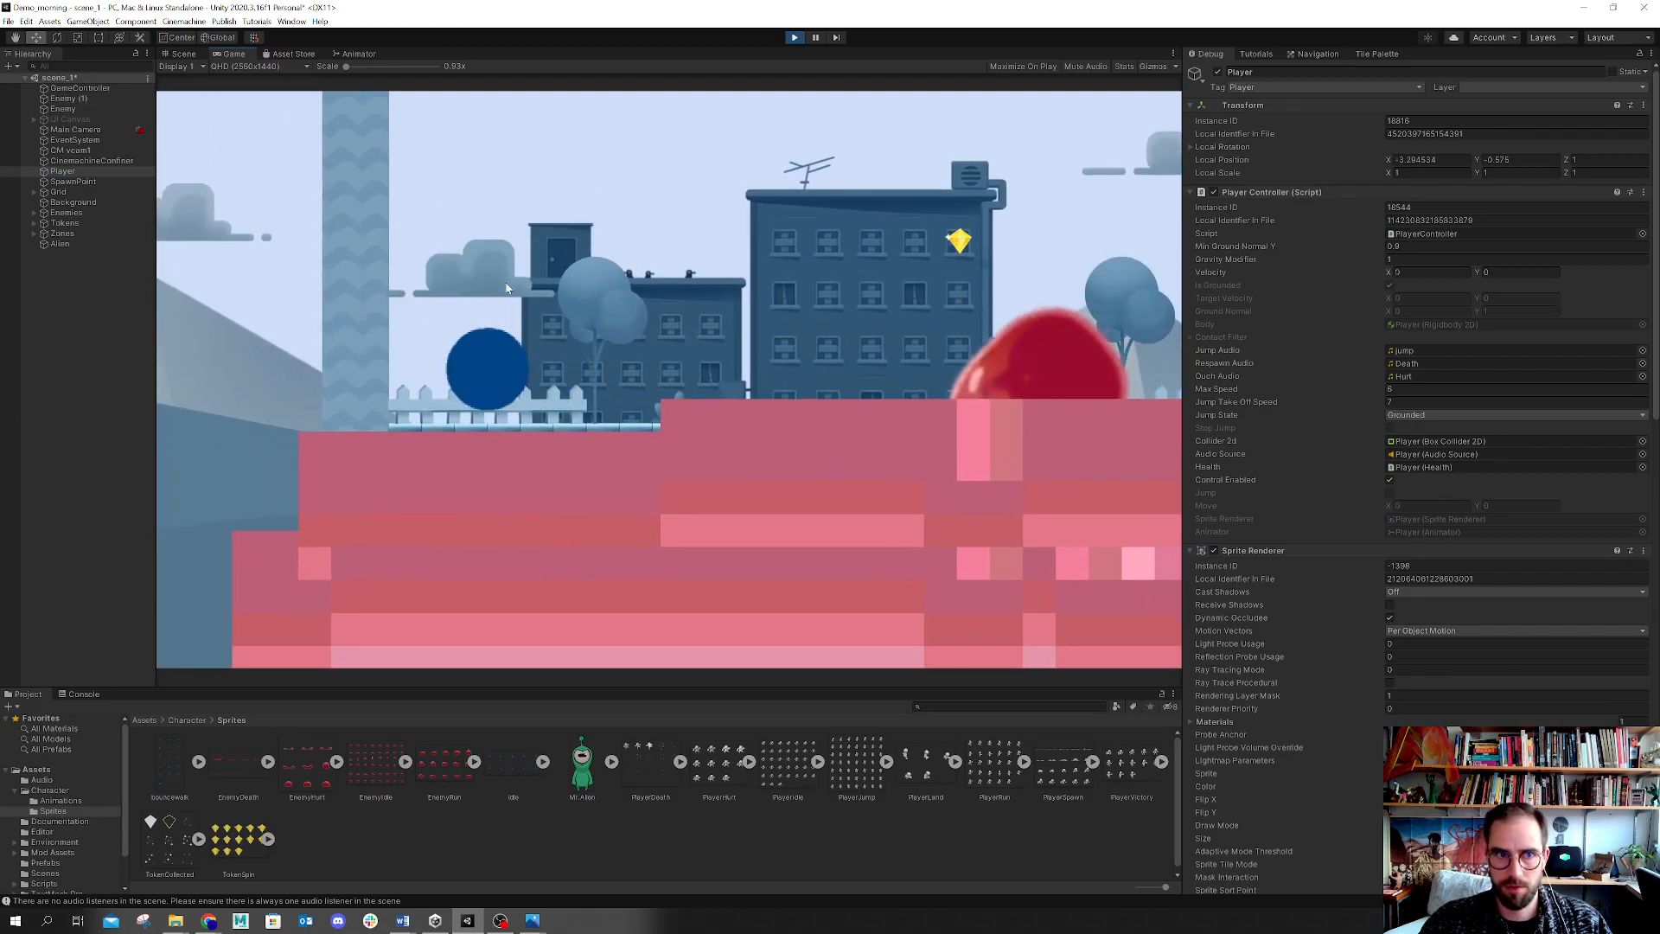
pyautogui.click(794, 38)
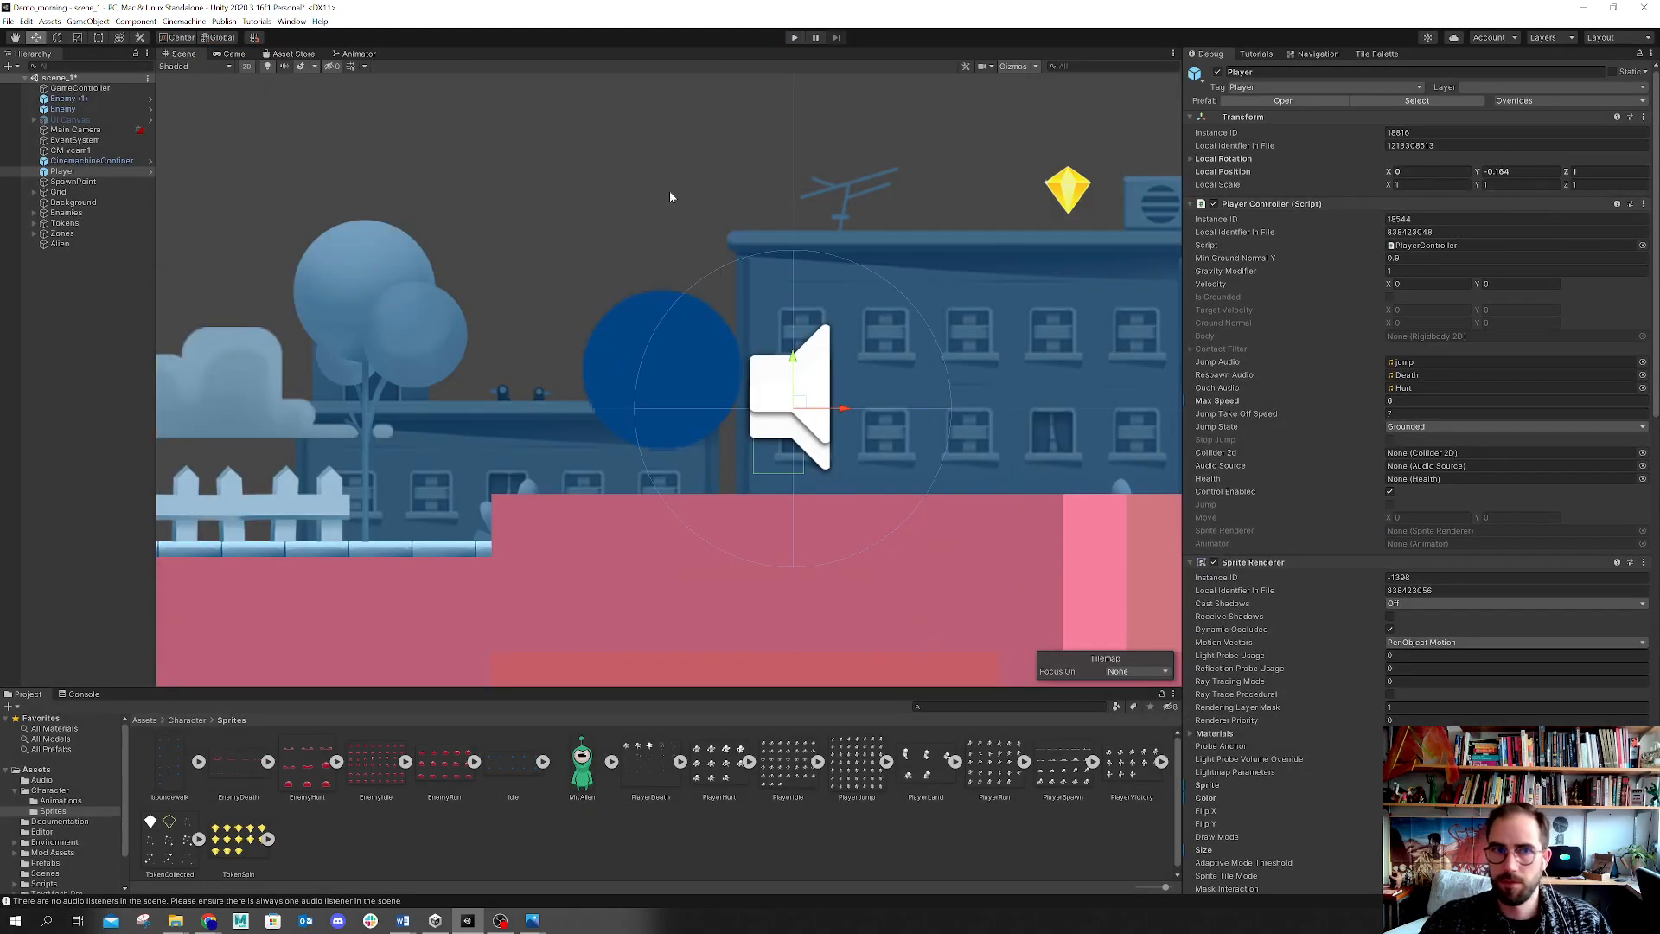
# Step: Lower the Player to a local Y of about -0.73 and play briefly to test its placement
pyautogui.moveTo(793, 358); pyautogui.dragTo(794, 449)
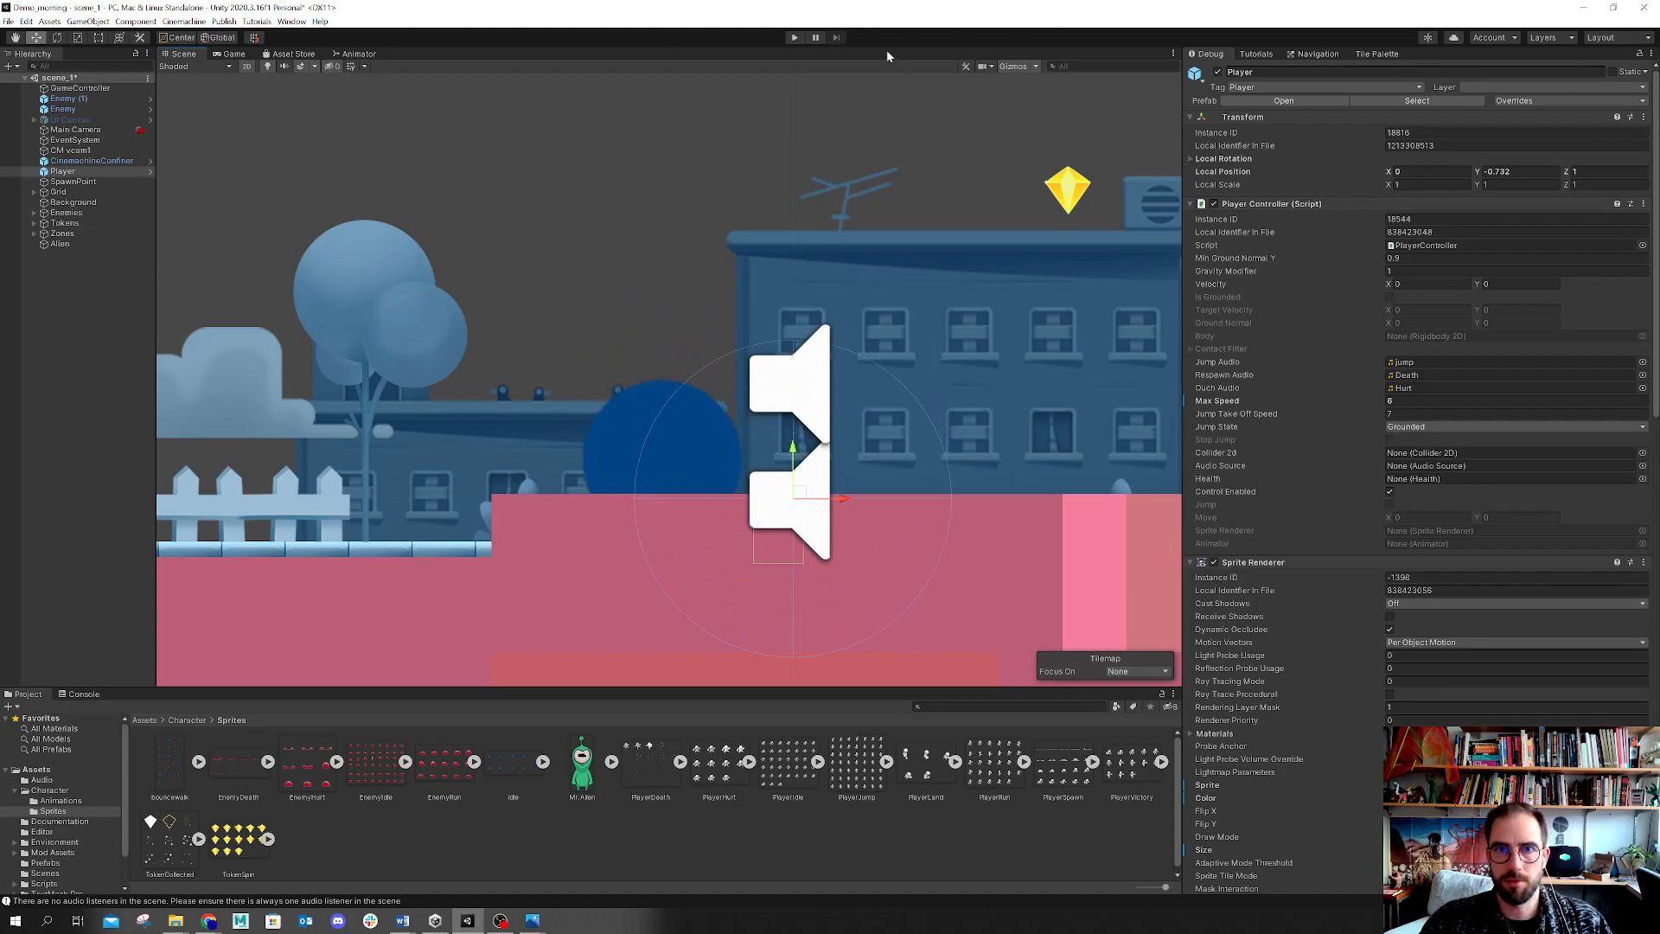
pyautogui.click(796, 38)
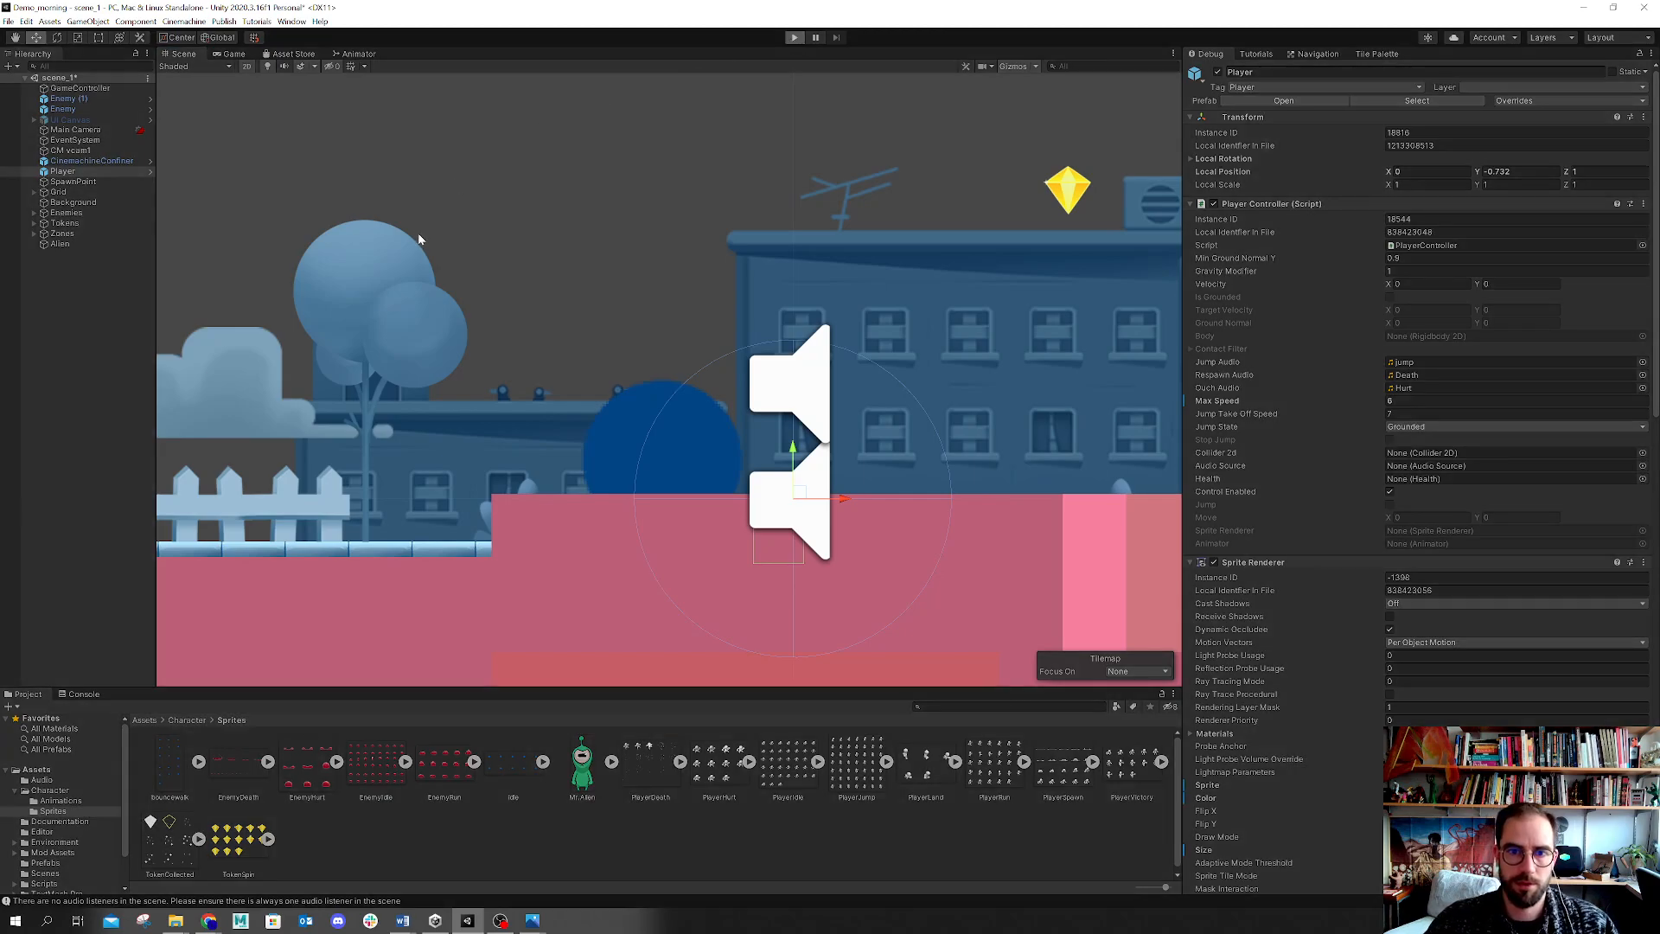
pyautogui.press('Left')
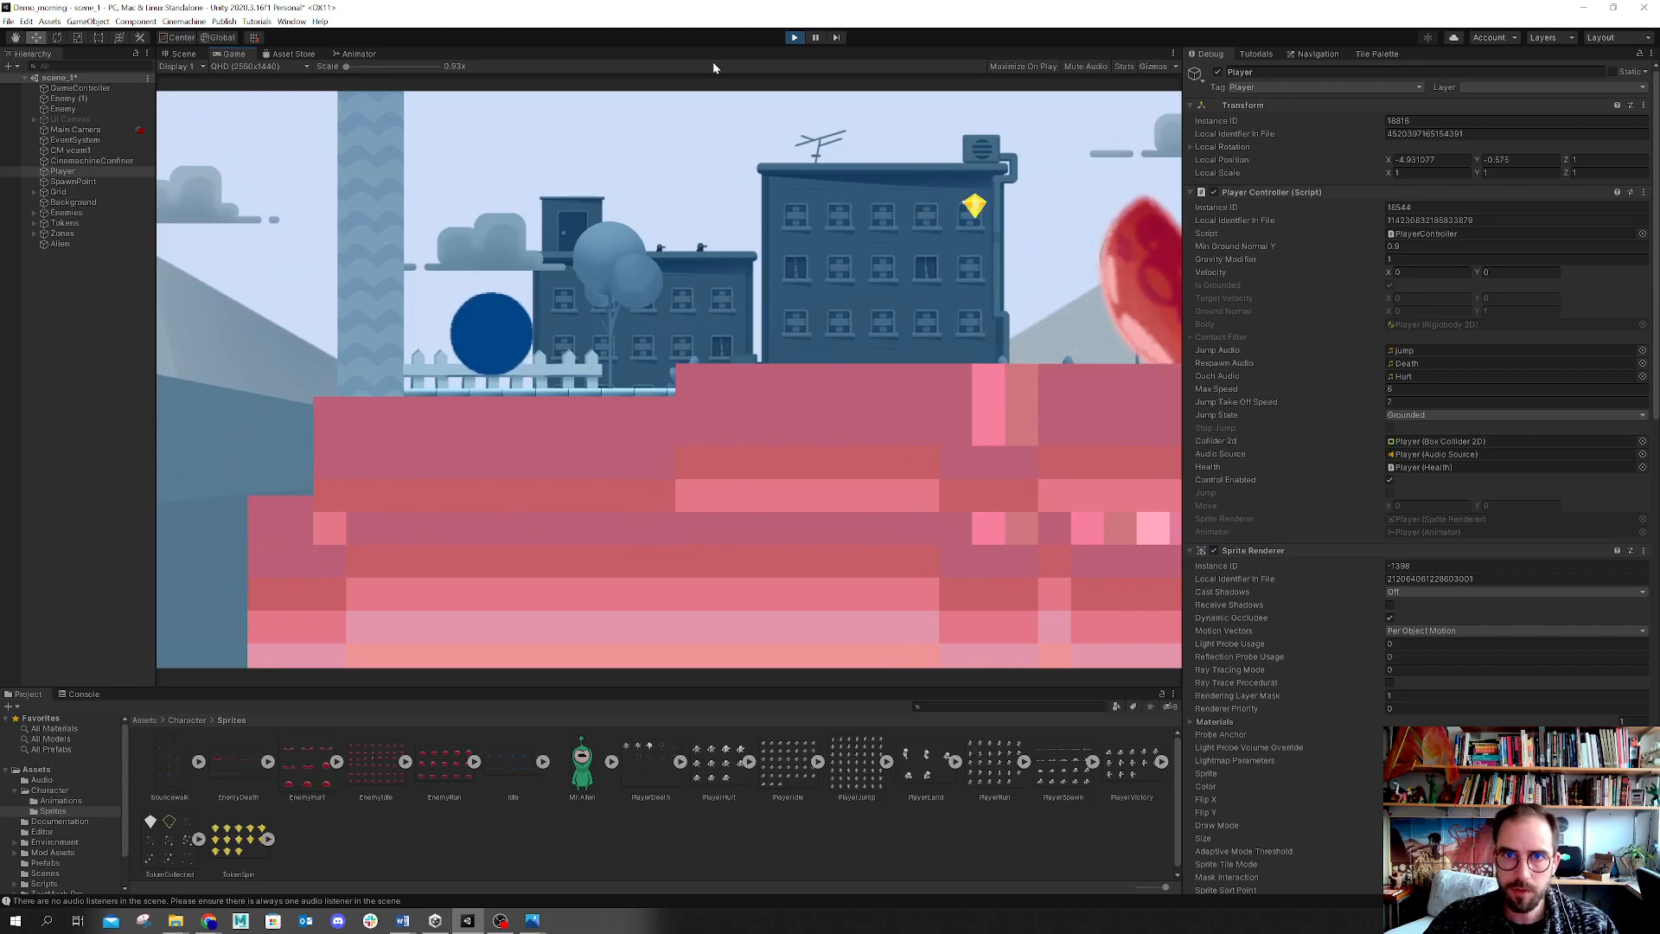
pyautogui.click(796, 37)
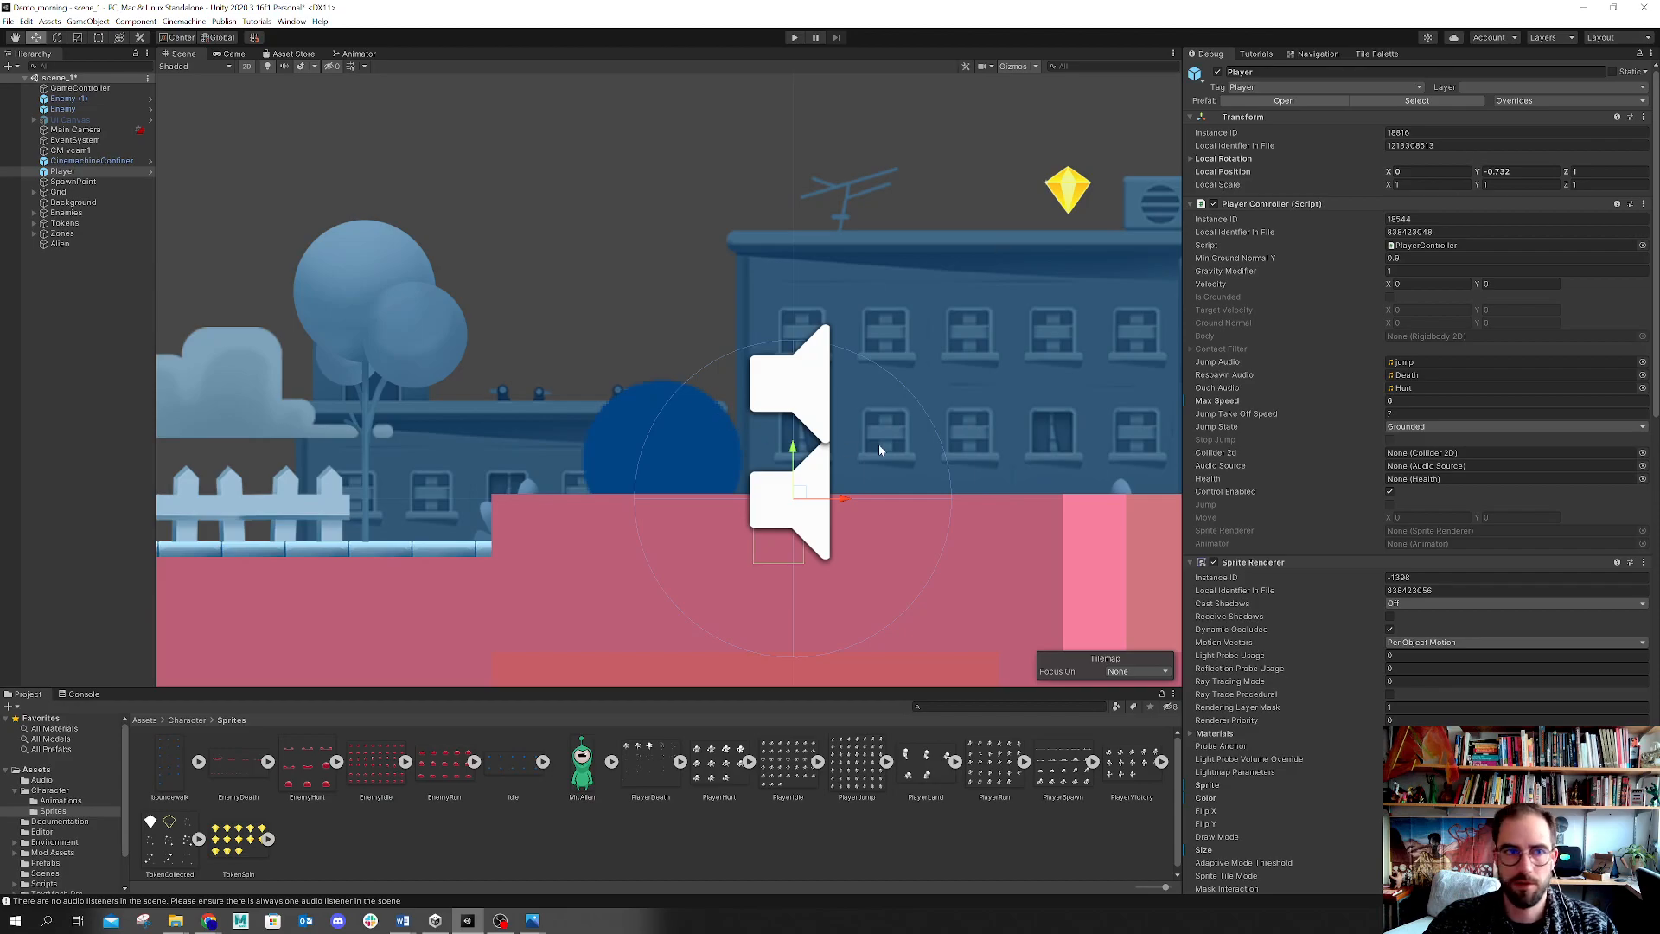
# Step: Lower the Player to a local Y of about -0.89 and play, running and jumping to test it
pyautogui.moveTo(801, 452); pyautogui.dragTo(802, 471)
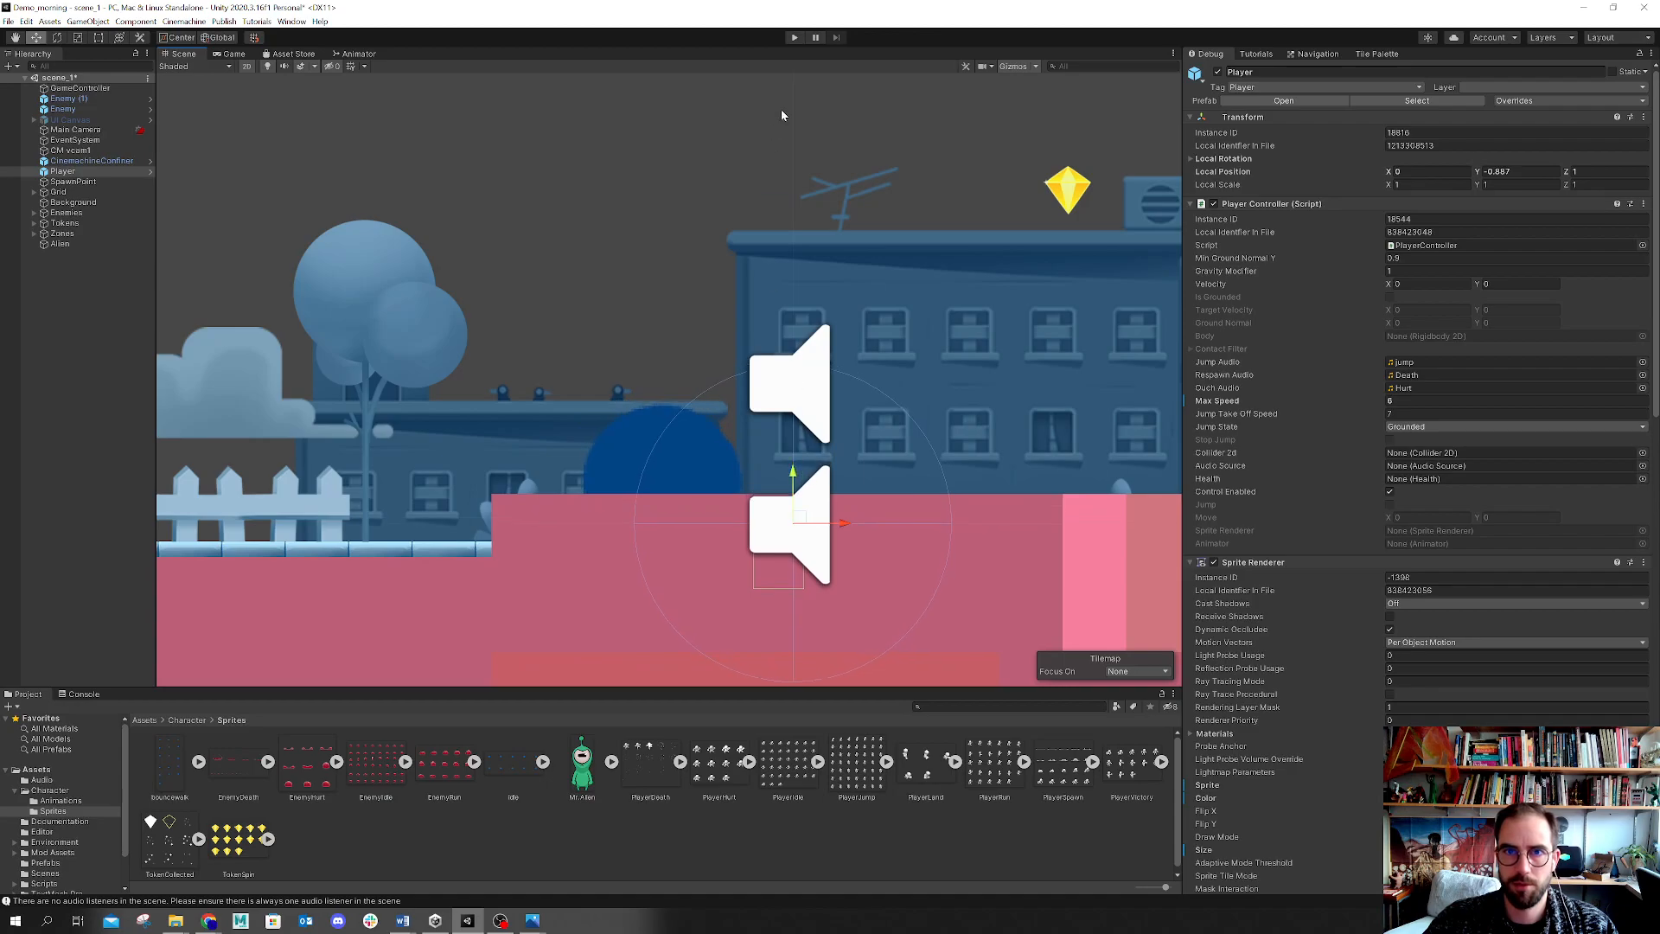
pyautogui.click(795, 37)
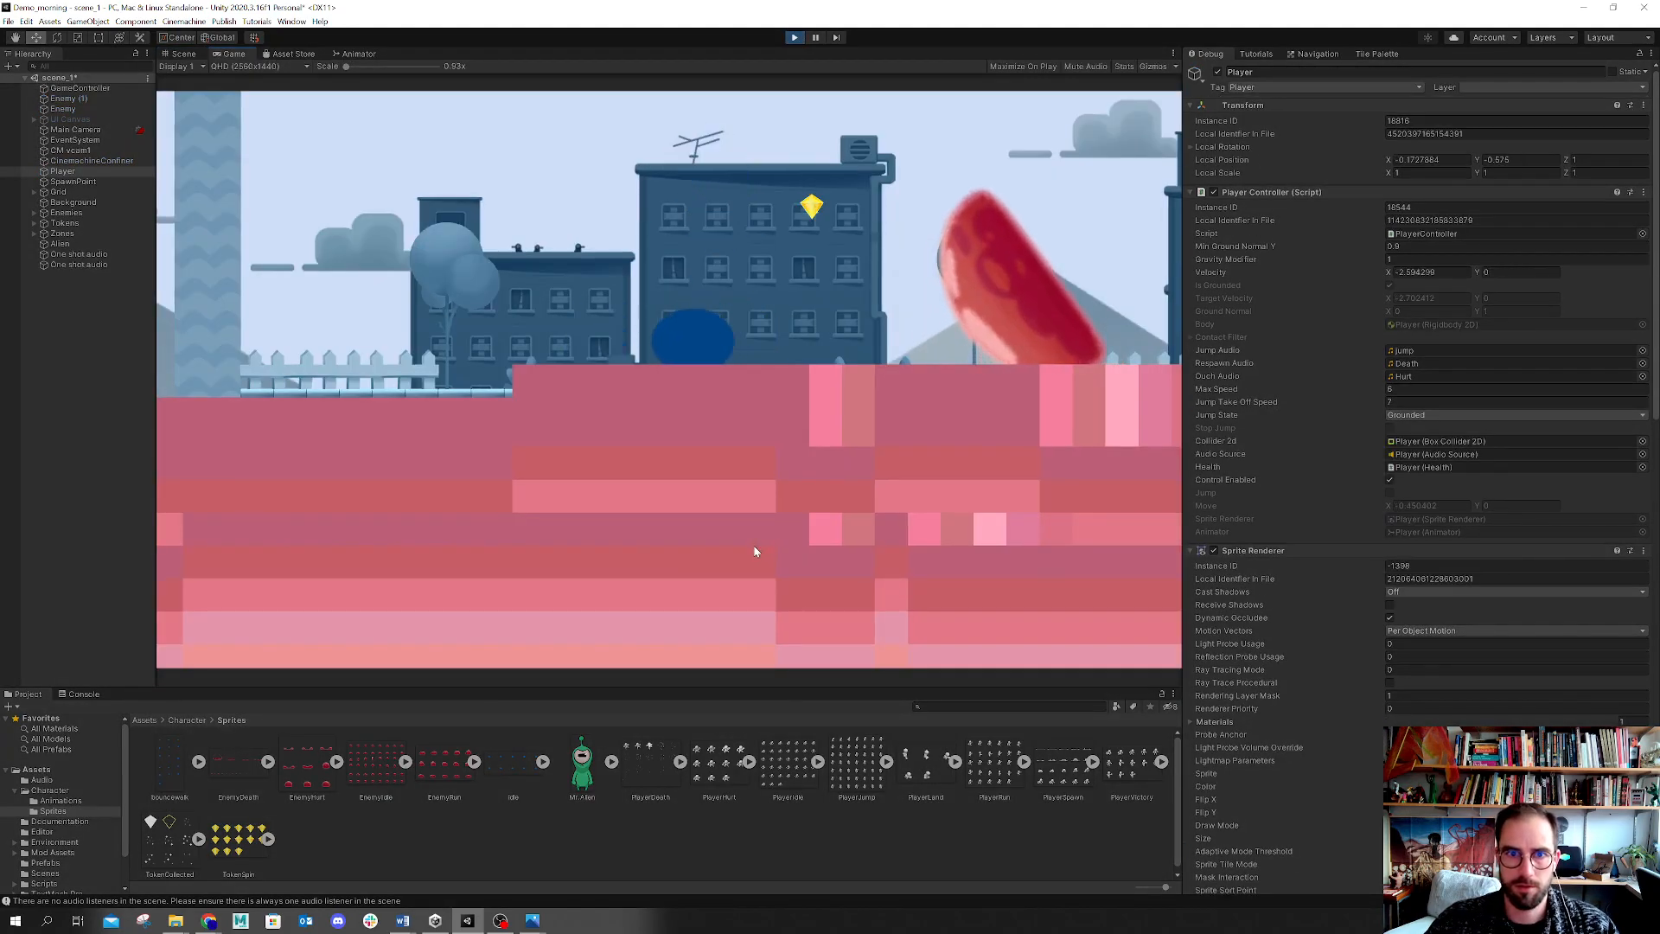
pyautogui.press('Left')
pyautogui.press('Right')
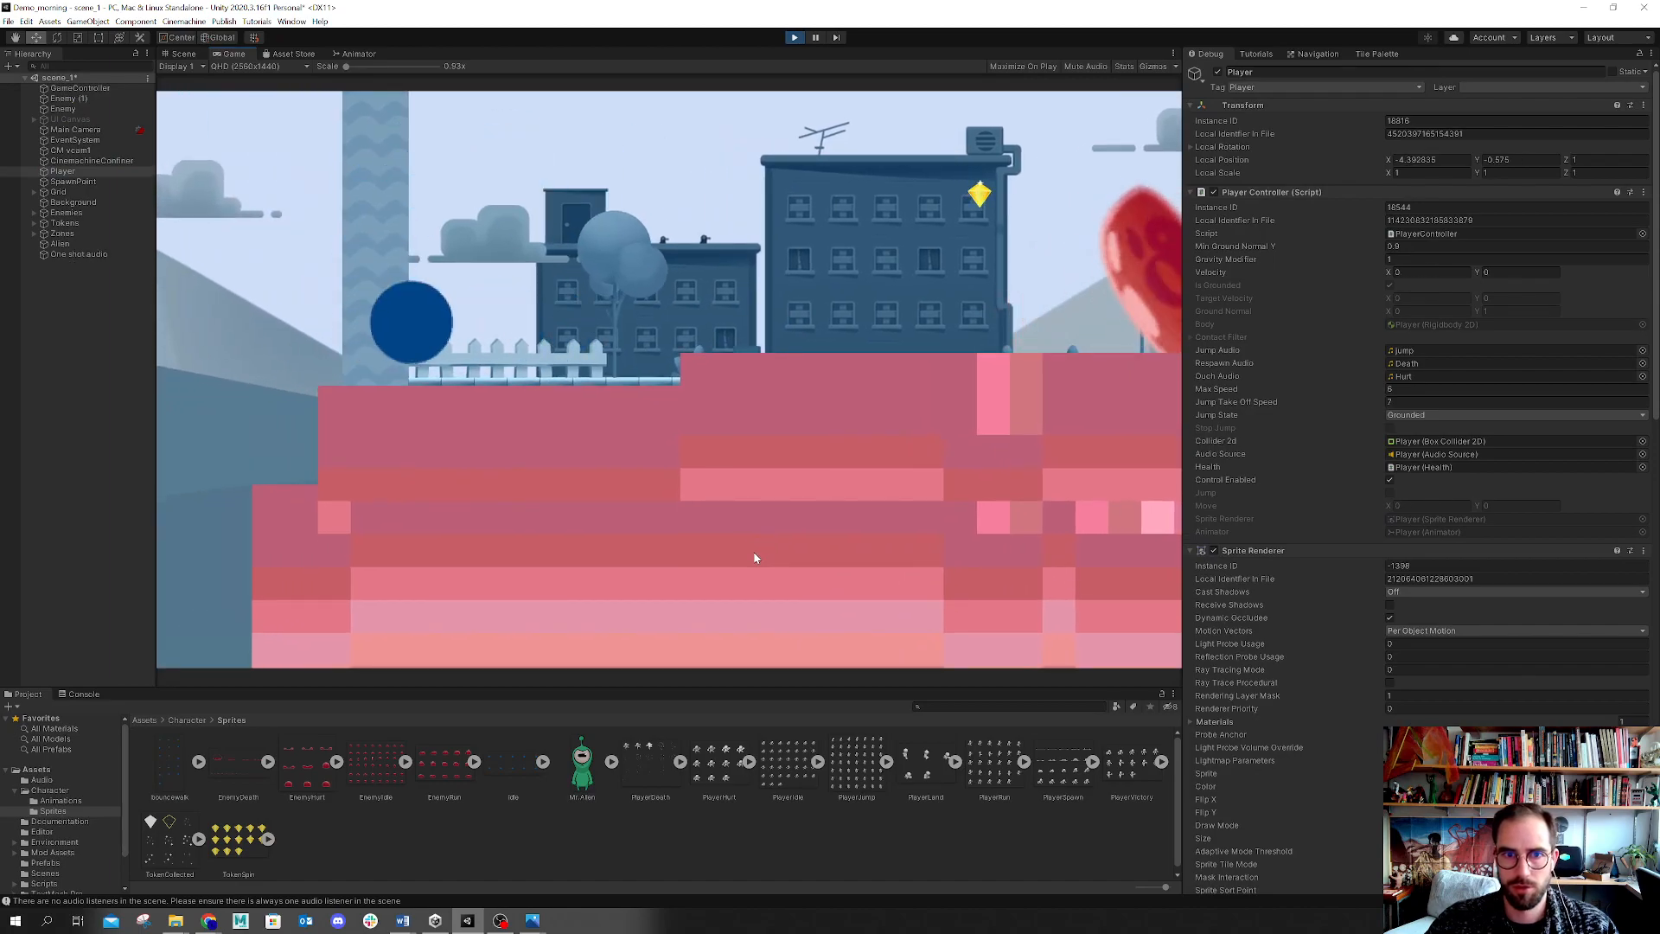
pyautogui.press('Right')
pyautogui.press('space')
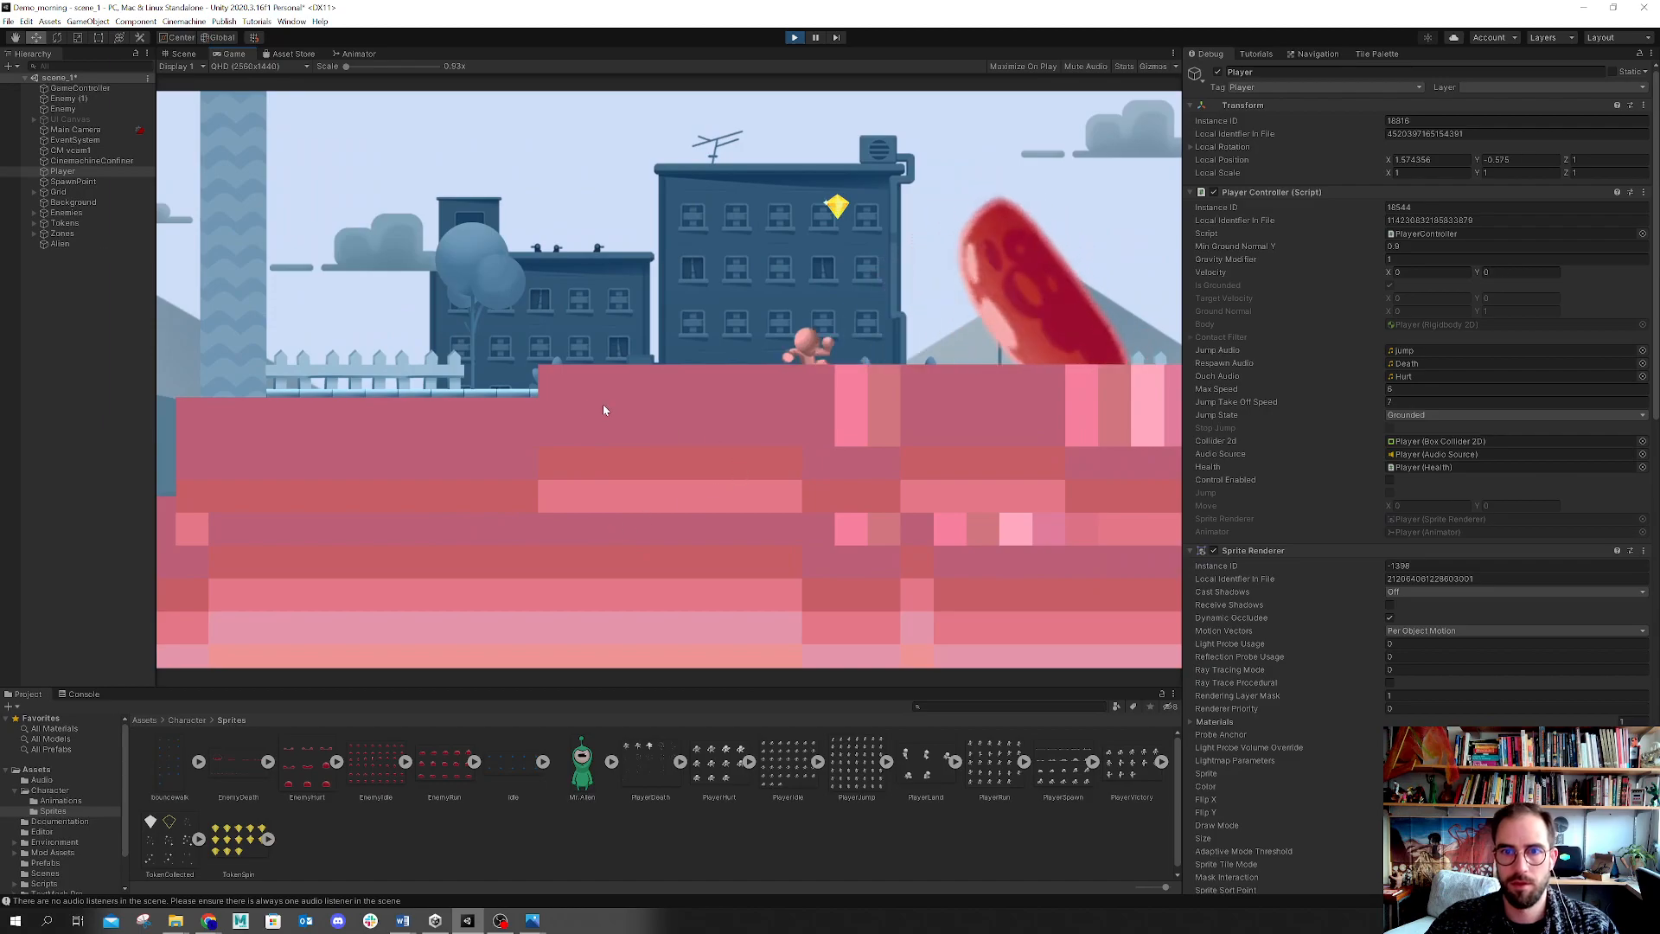
pyautogui.click(796, 37)
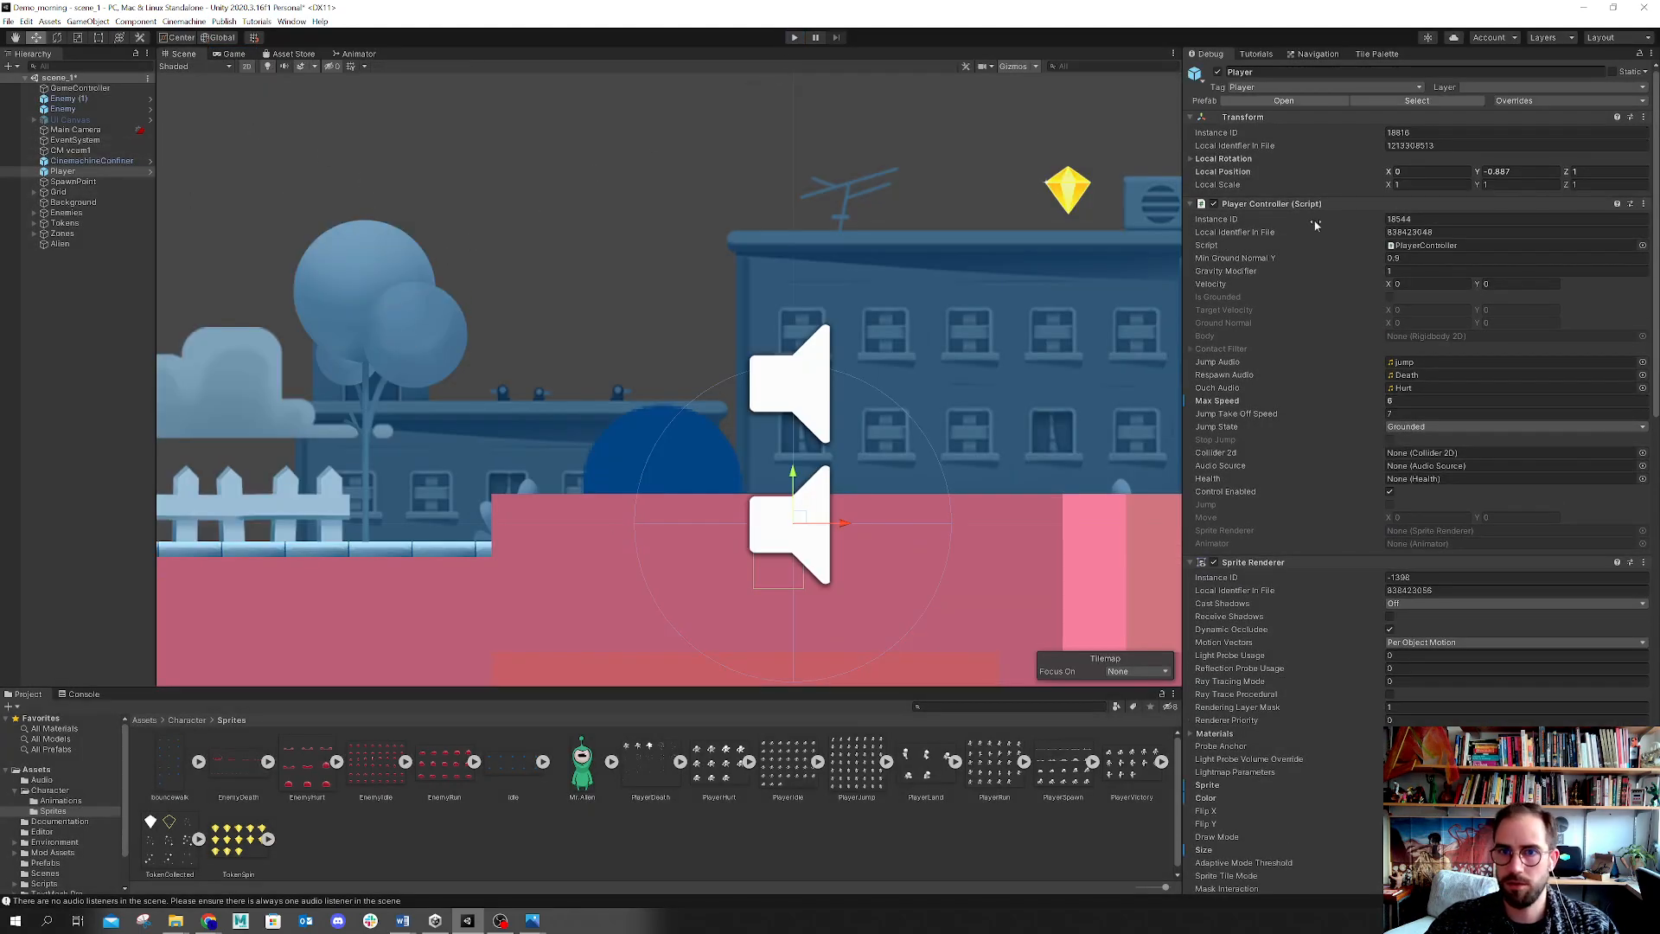
# Step: Lower the Player further in the Scene view and play the game to test it
pyautogui.moveTo(794, 473); pyautogui.dragTo(794, 616)
pyautogui.click(789, 38)
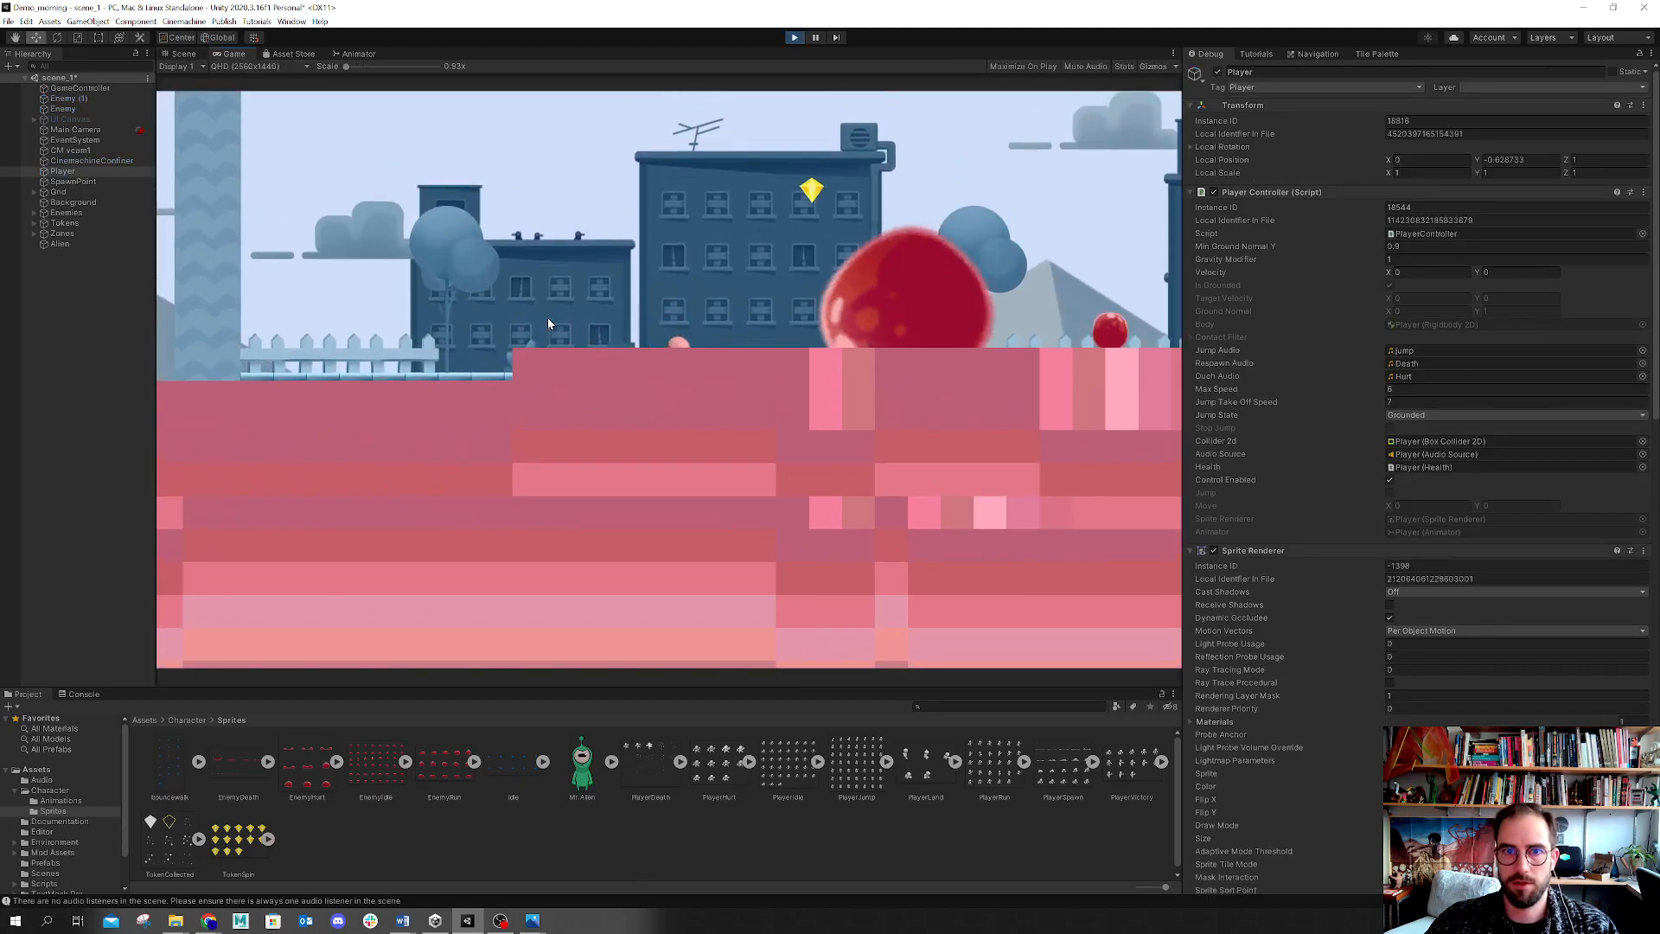
# Step: Run the player left and right to test it and stop play mode
pyautogui.press('Left')
pyautogui.press('Left')
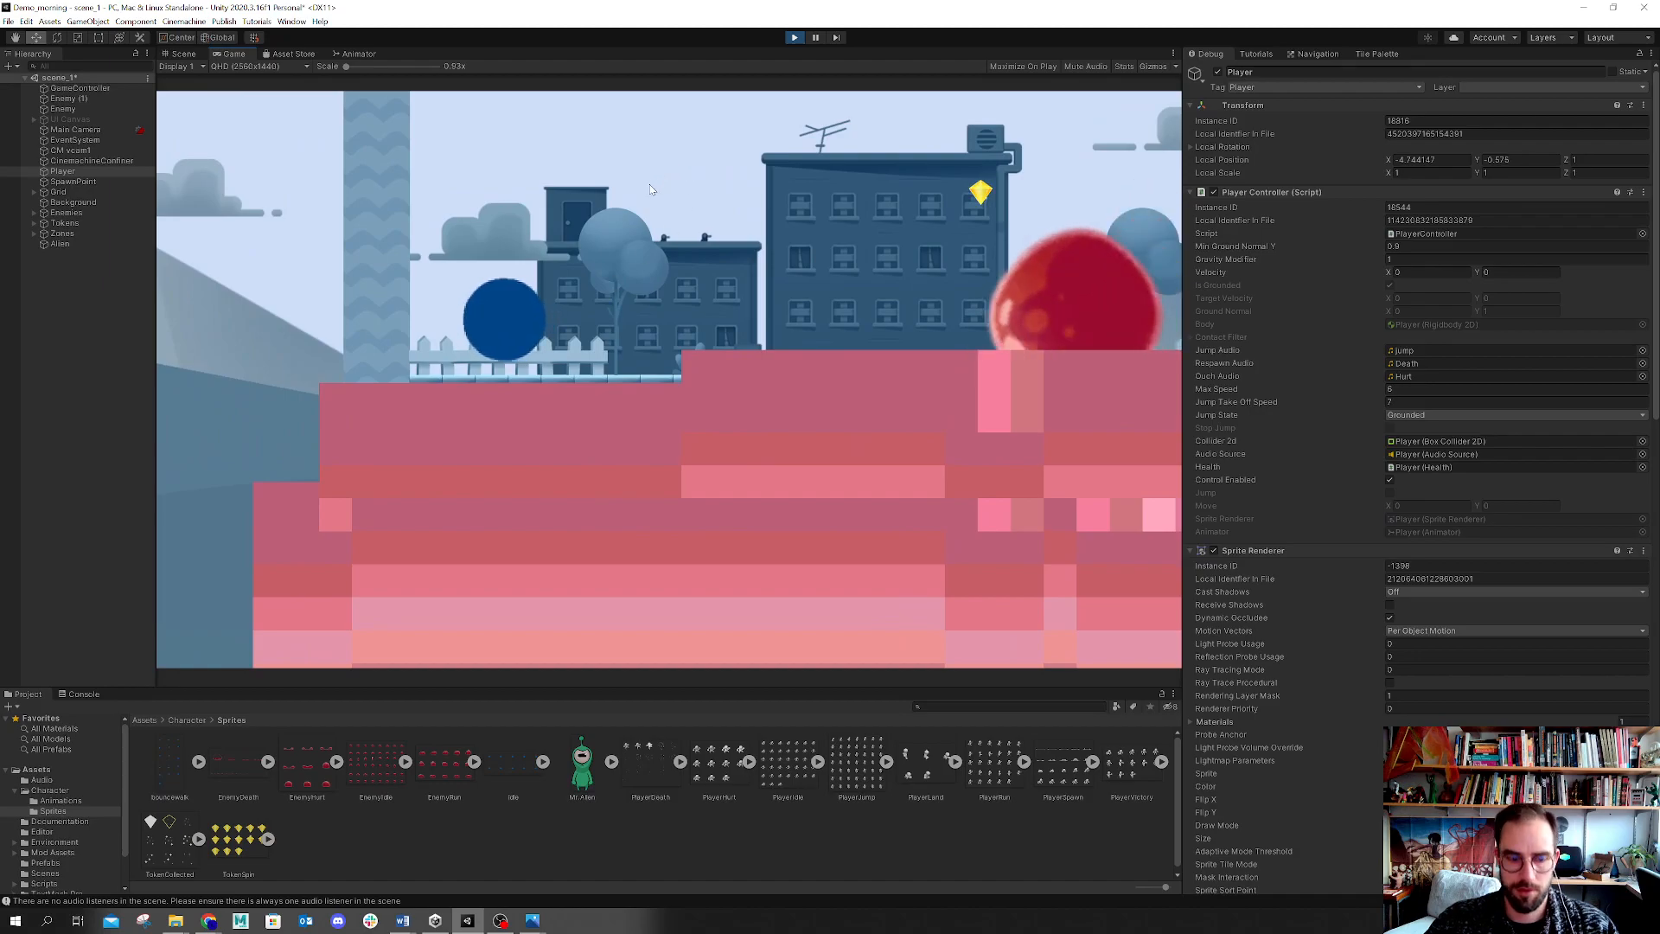
pyautogui.press('Right')
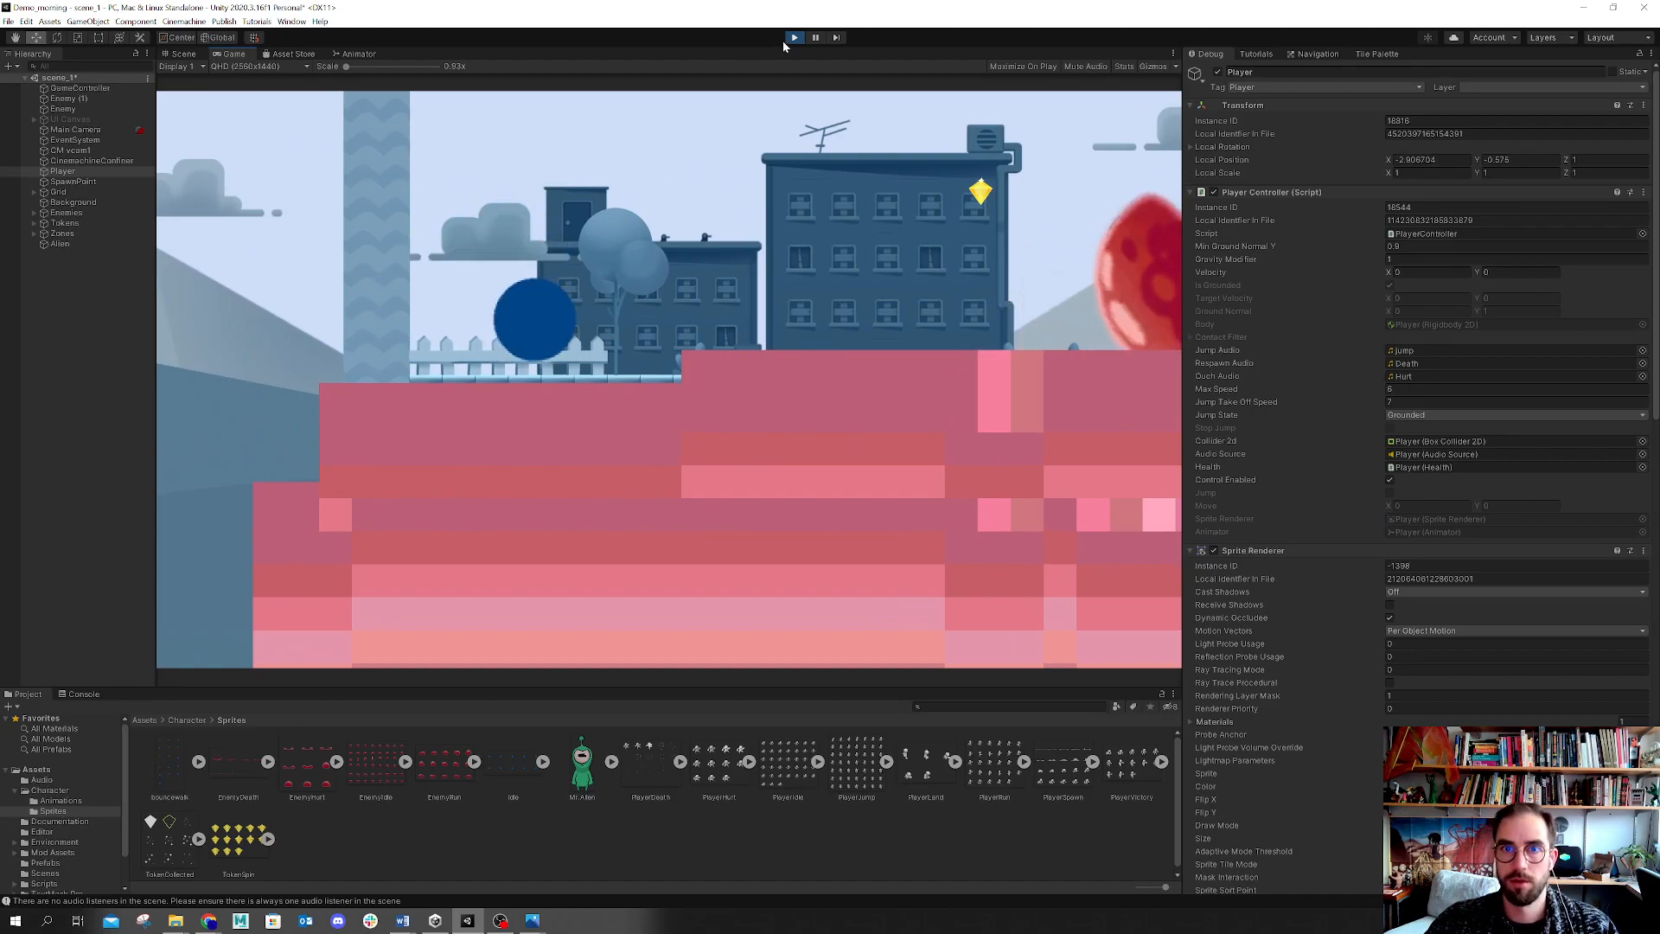
pyautogui.click(793, 37)
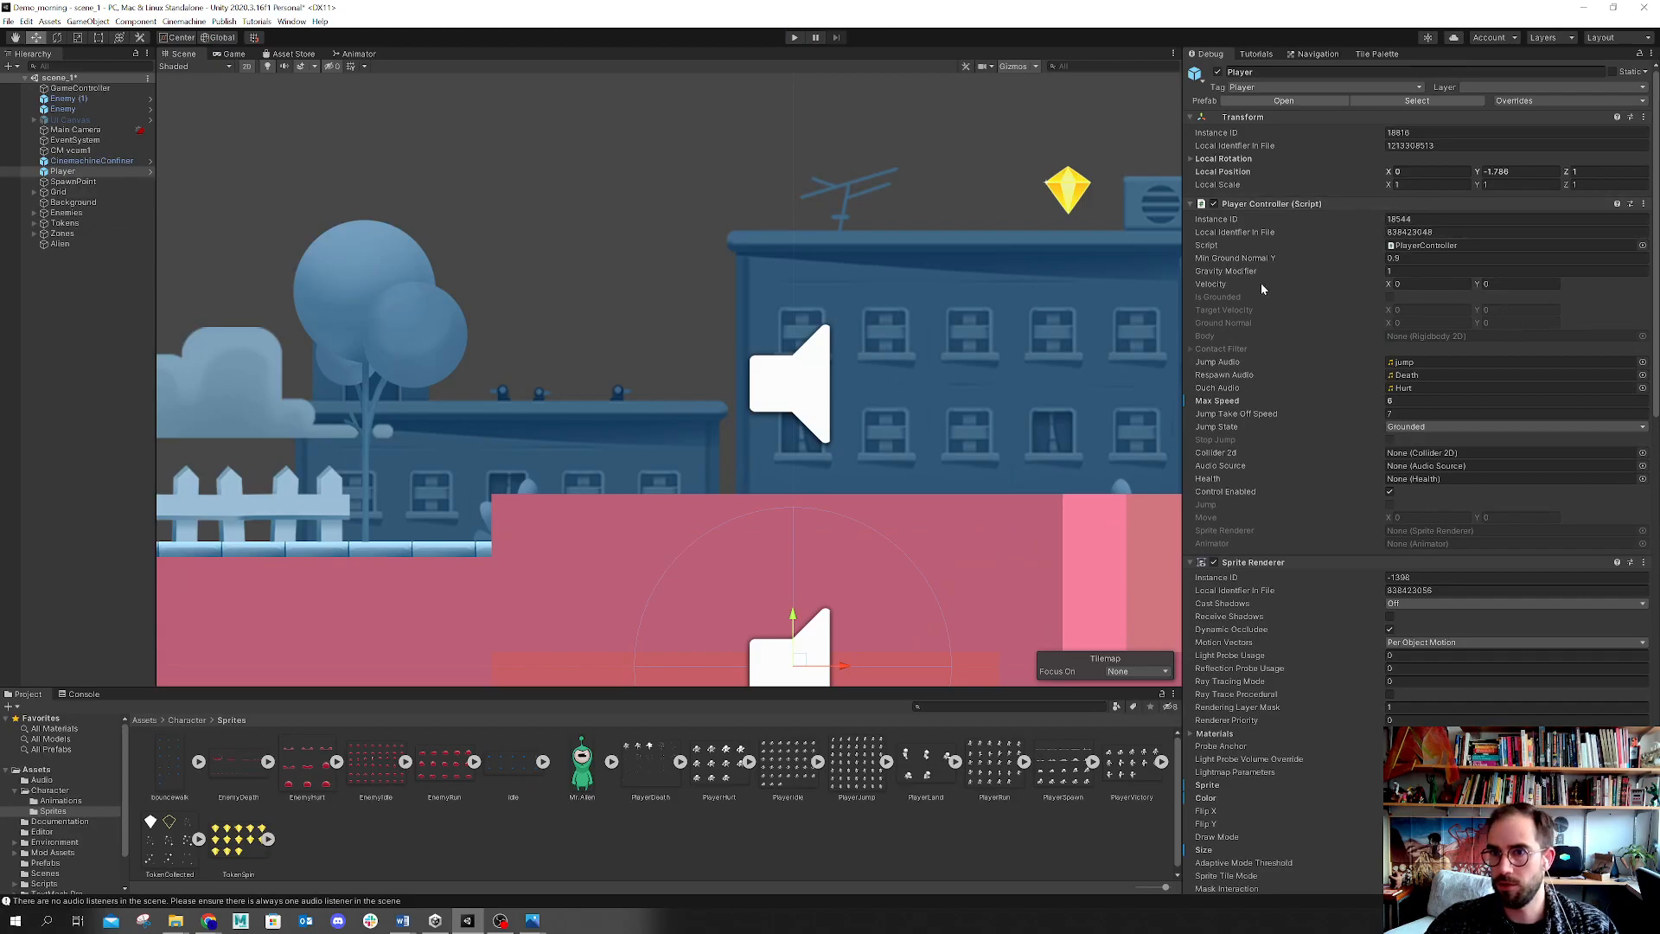
# Step: Switch the Inspector from Debug mode back to Normal mode
pyautogui.scroll(-3, 1268, 548)
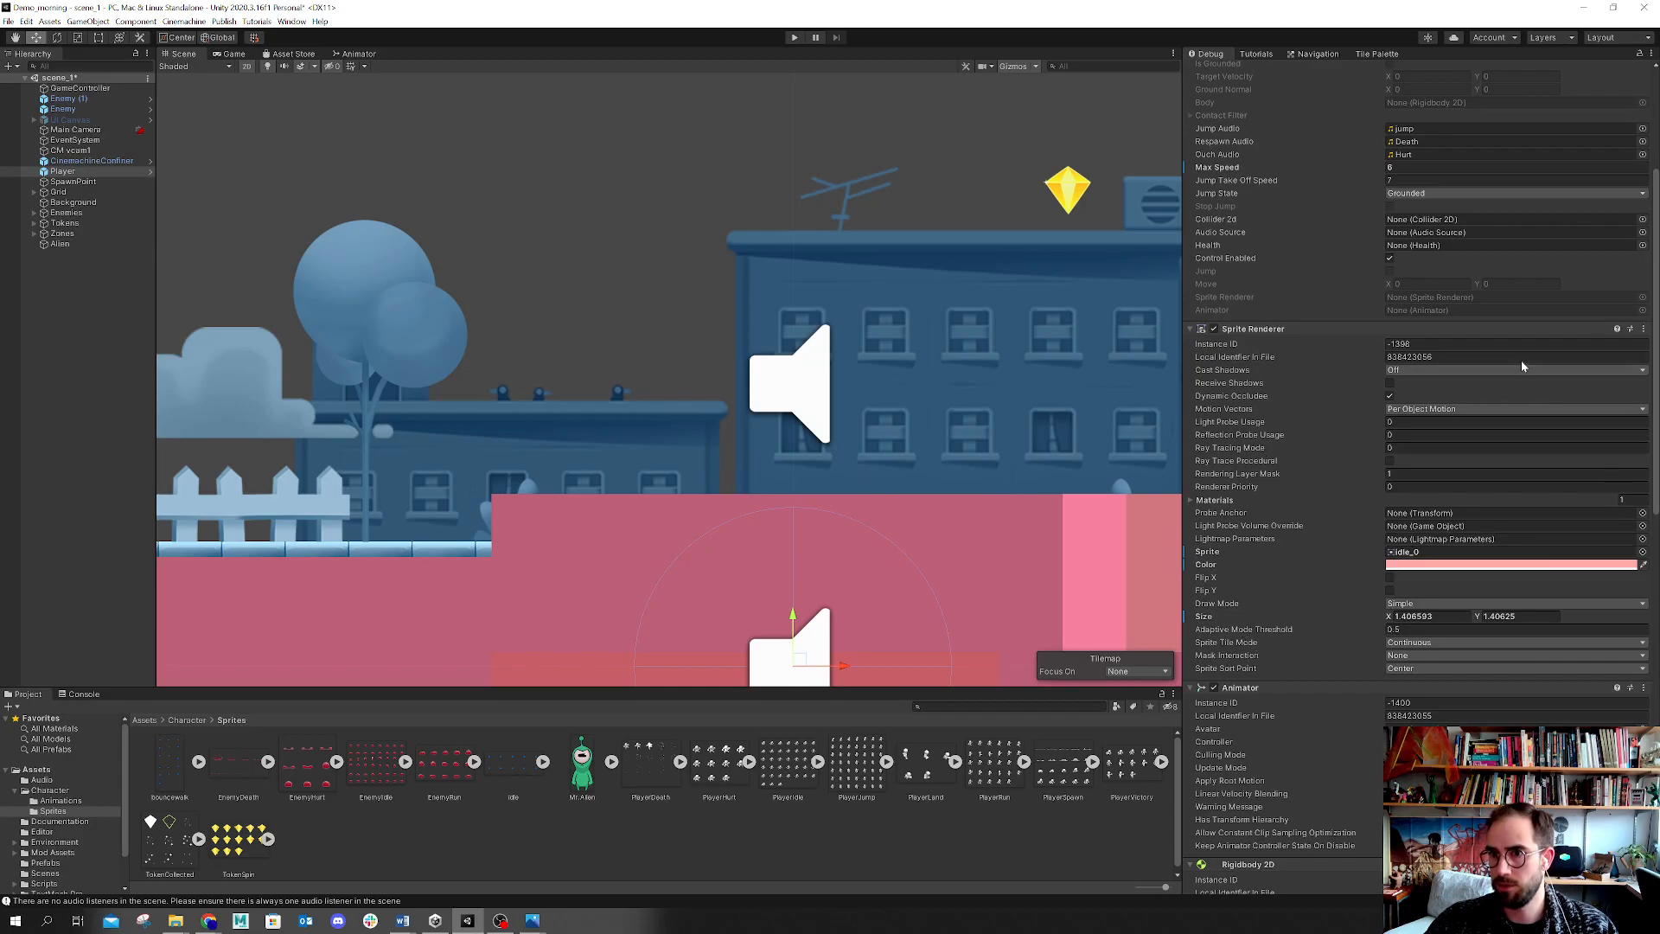
pyautogui.click(1650, 55)
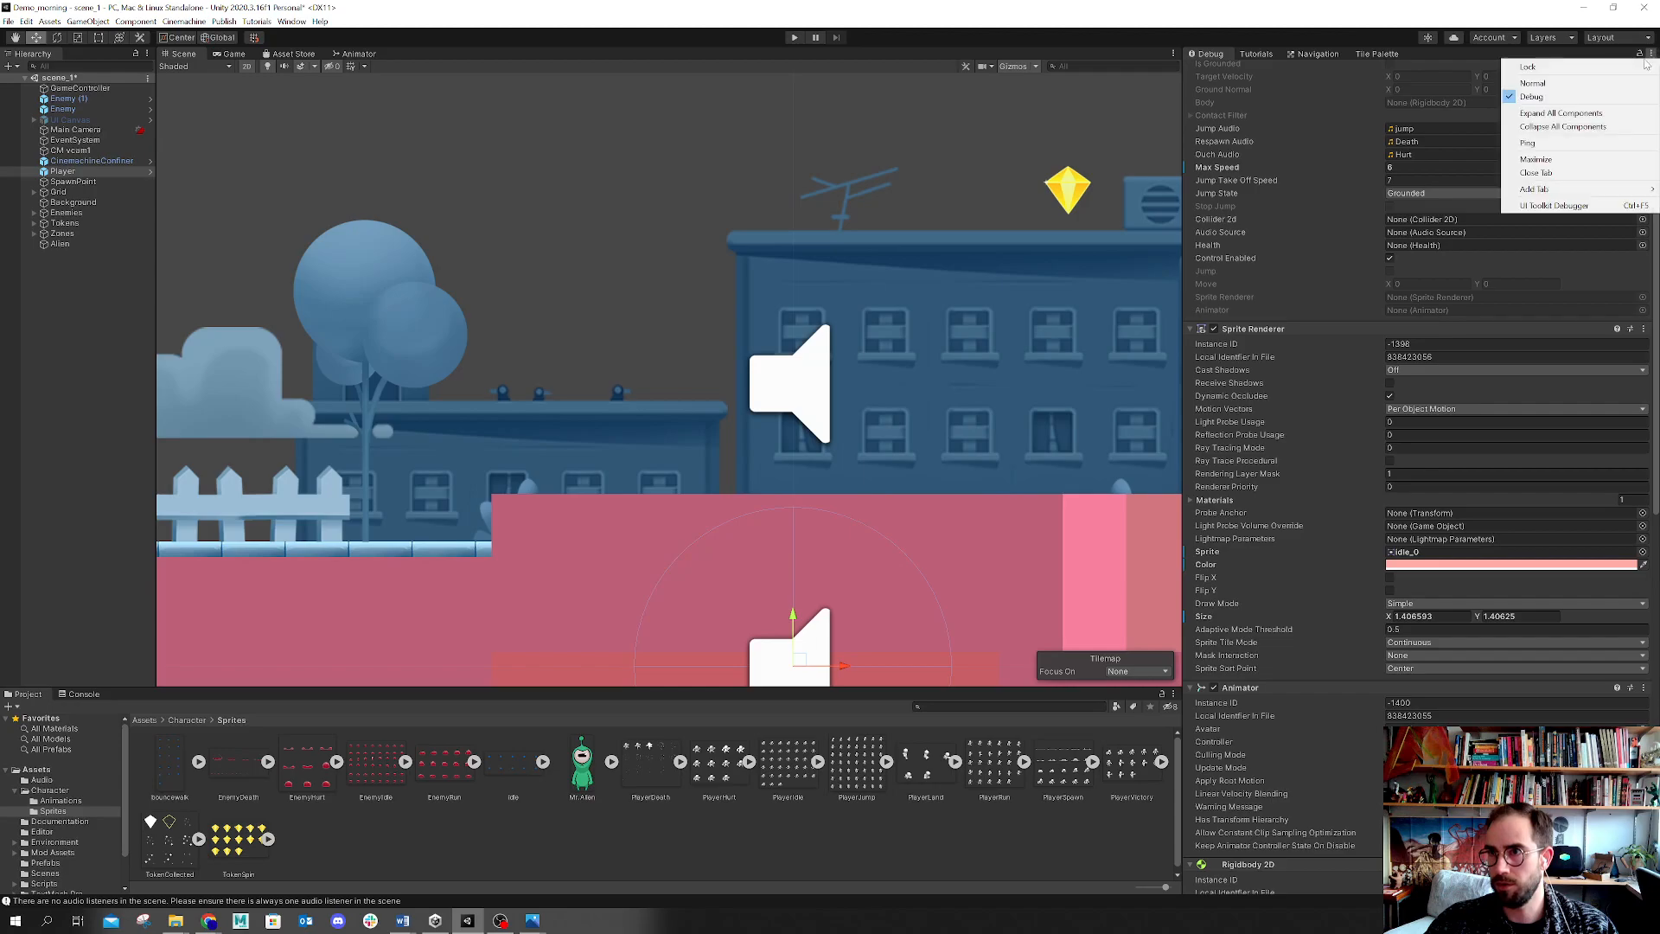
pyautogui.click(1532, 83)
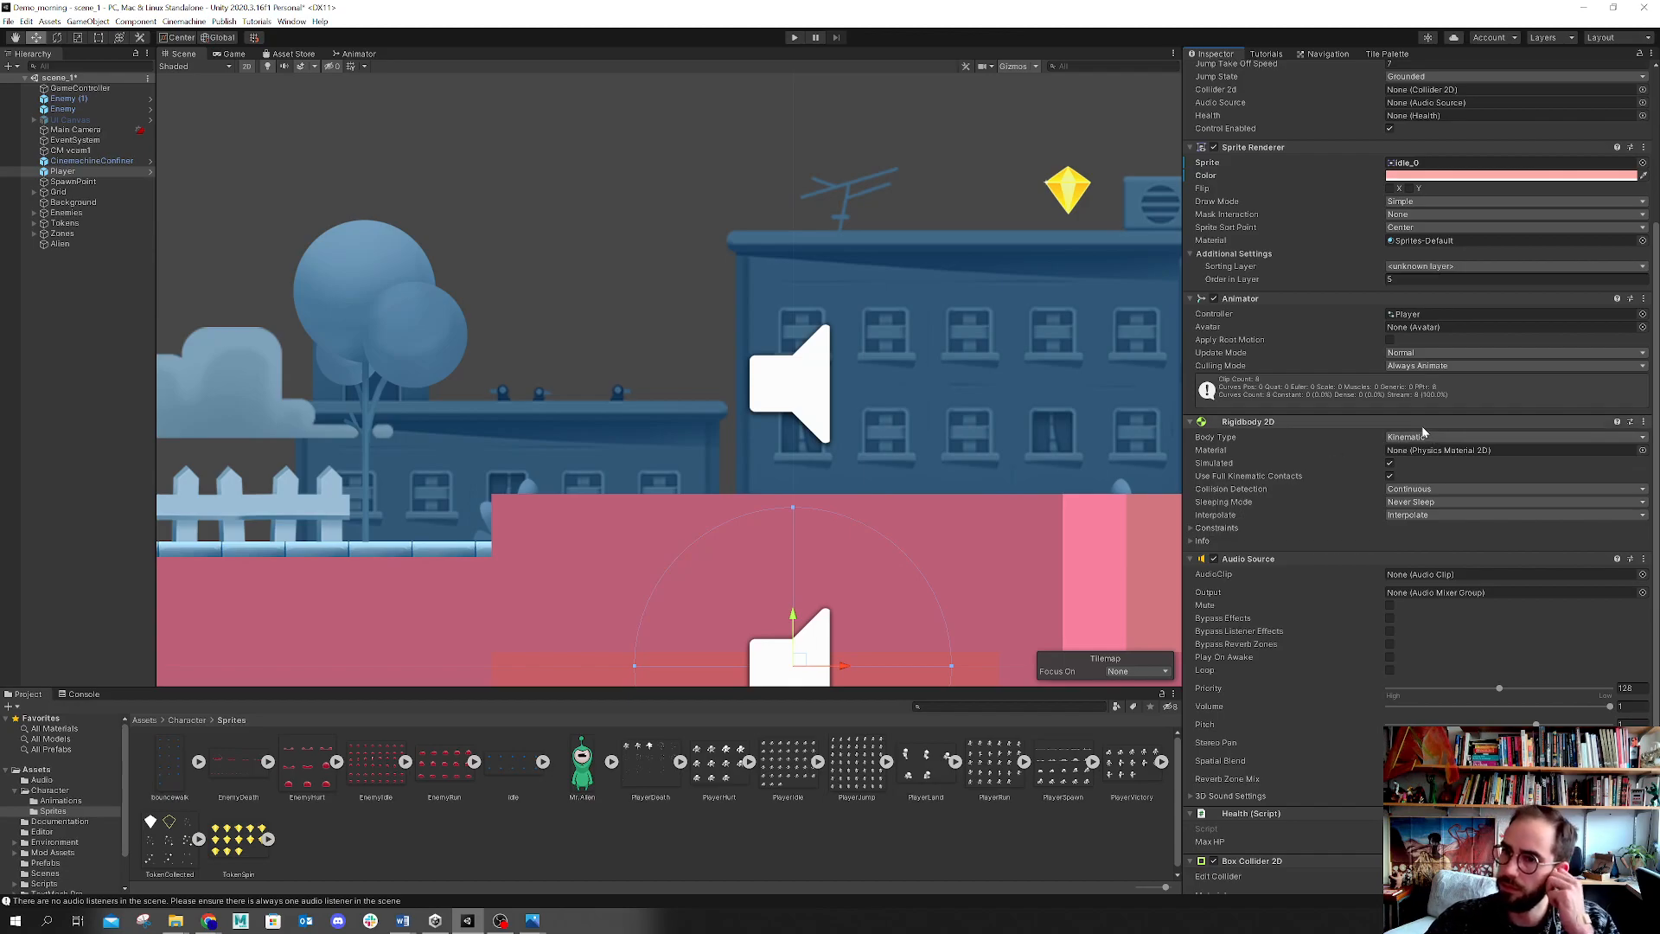
# Step: Set the Player's Y position to 0
pyautogui.scroll(5, 1392, 406)
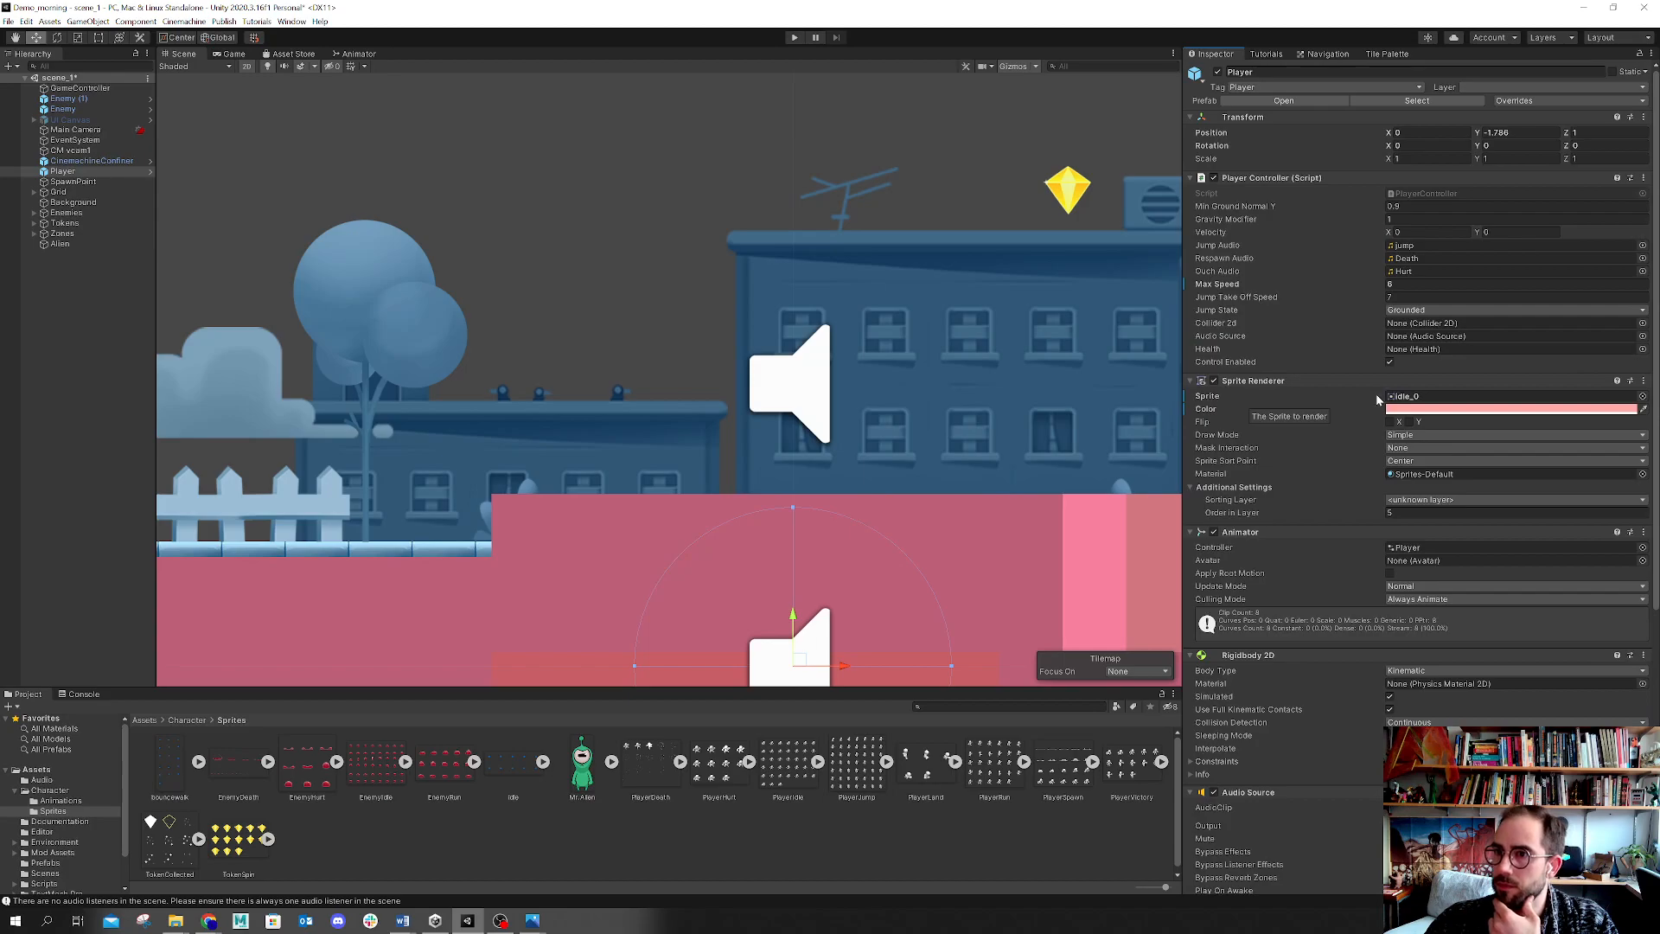
pyautogui.click(1496, 132)
pyautogui.write('0')
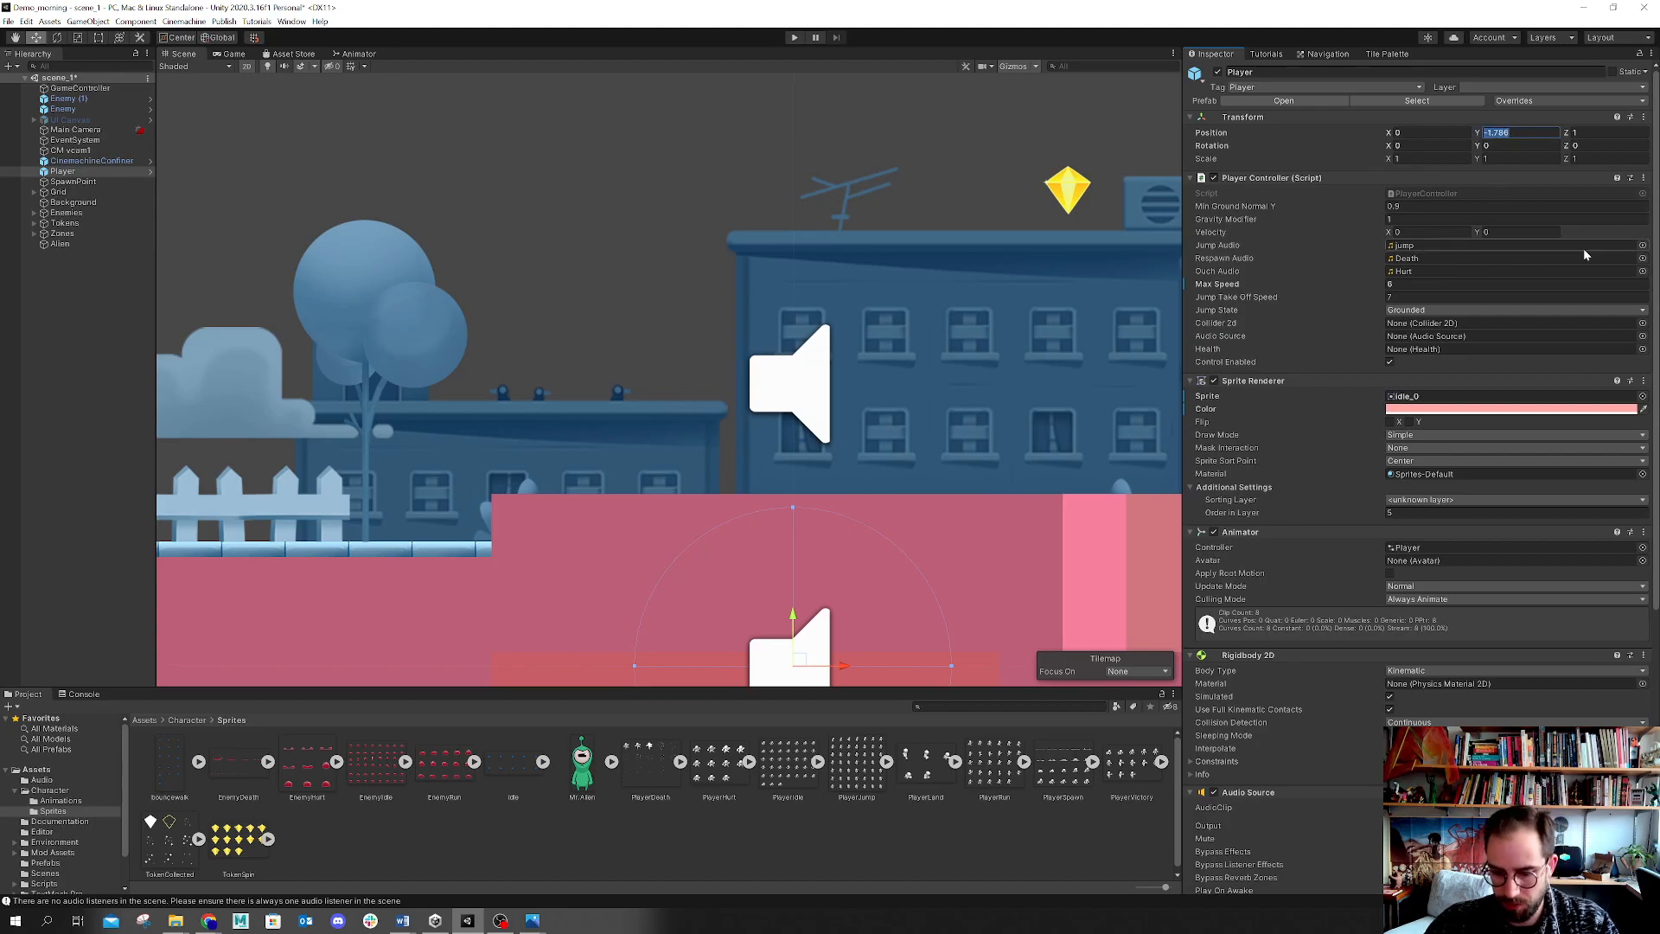
pyautogui.press('Return')
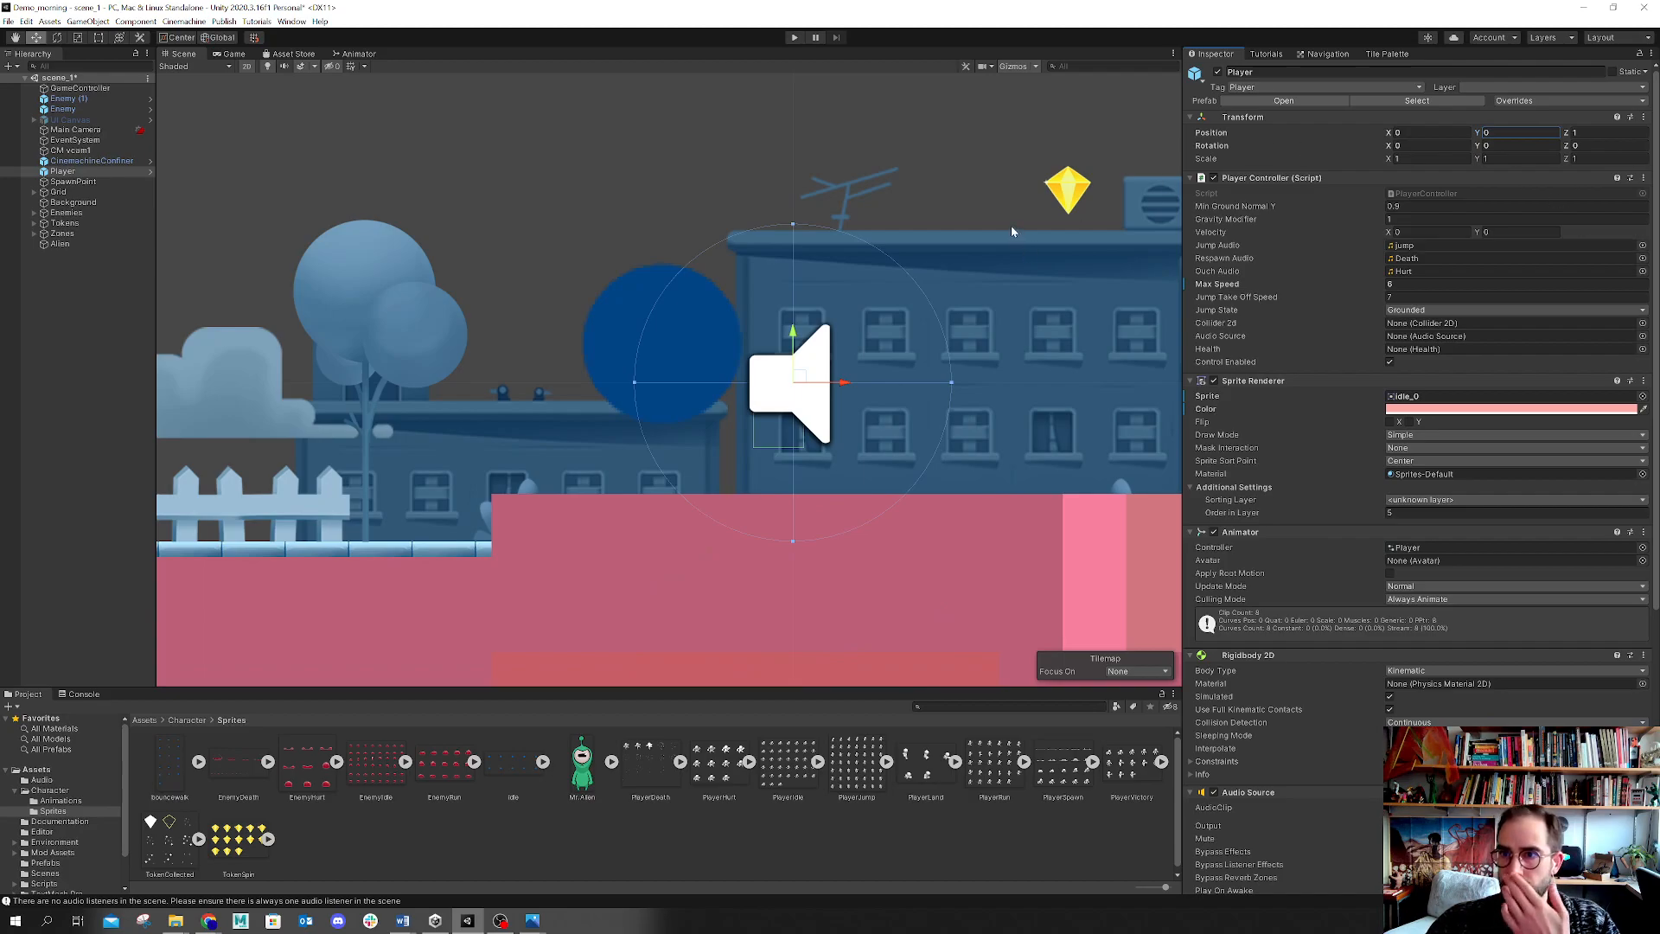
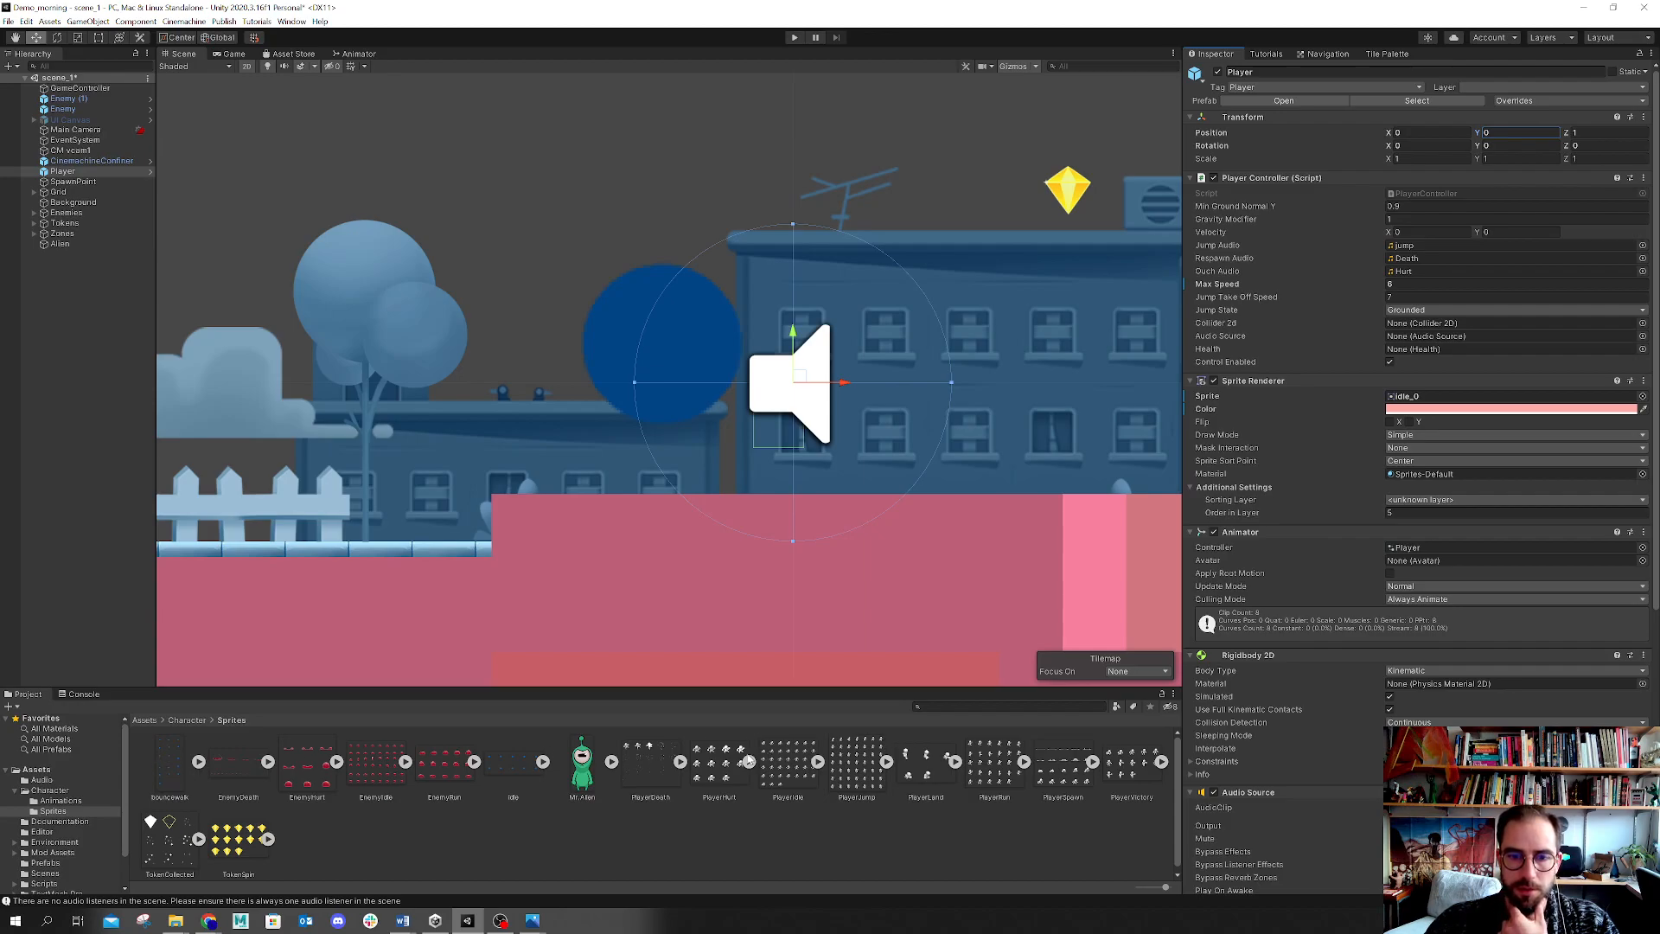
# Step: Compare the import settings of the PlayerHurt, Bouncewalk, PlayerDeath and Idle spritesheets
pyautogui.click(718, 764)
pyautogui.moveTo(1318, 661); pyautogui.dragTo(1333, 509)
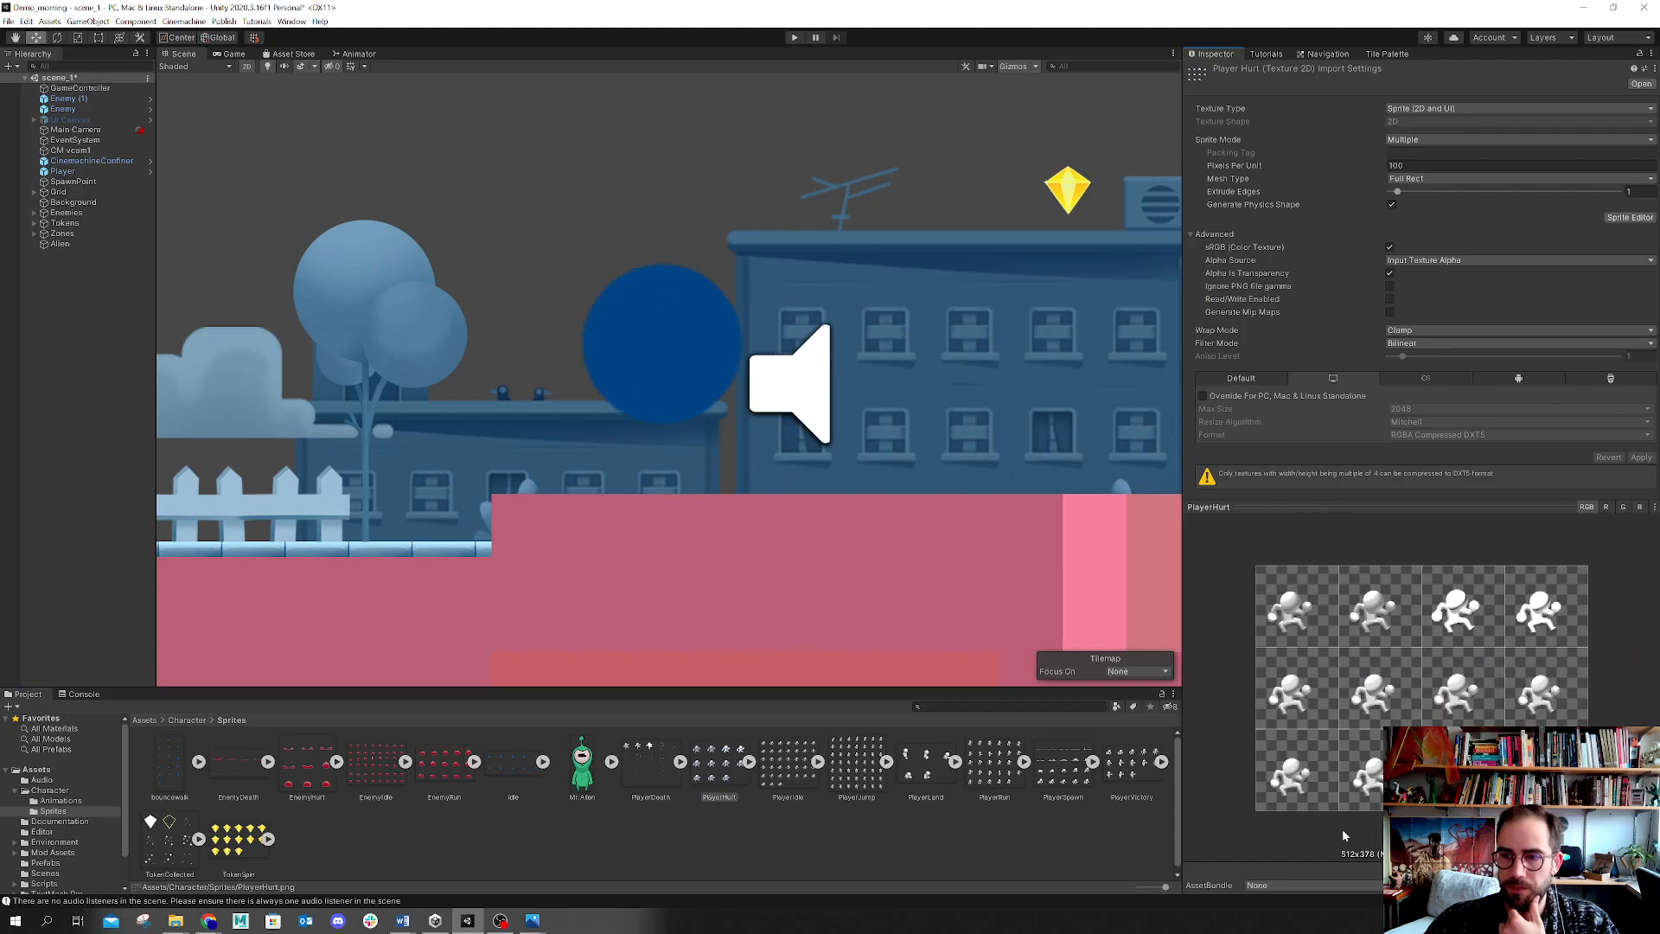
pyautogui.click(177, 772)
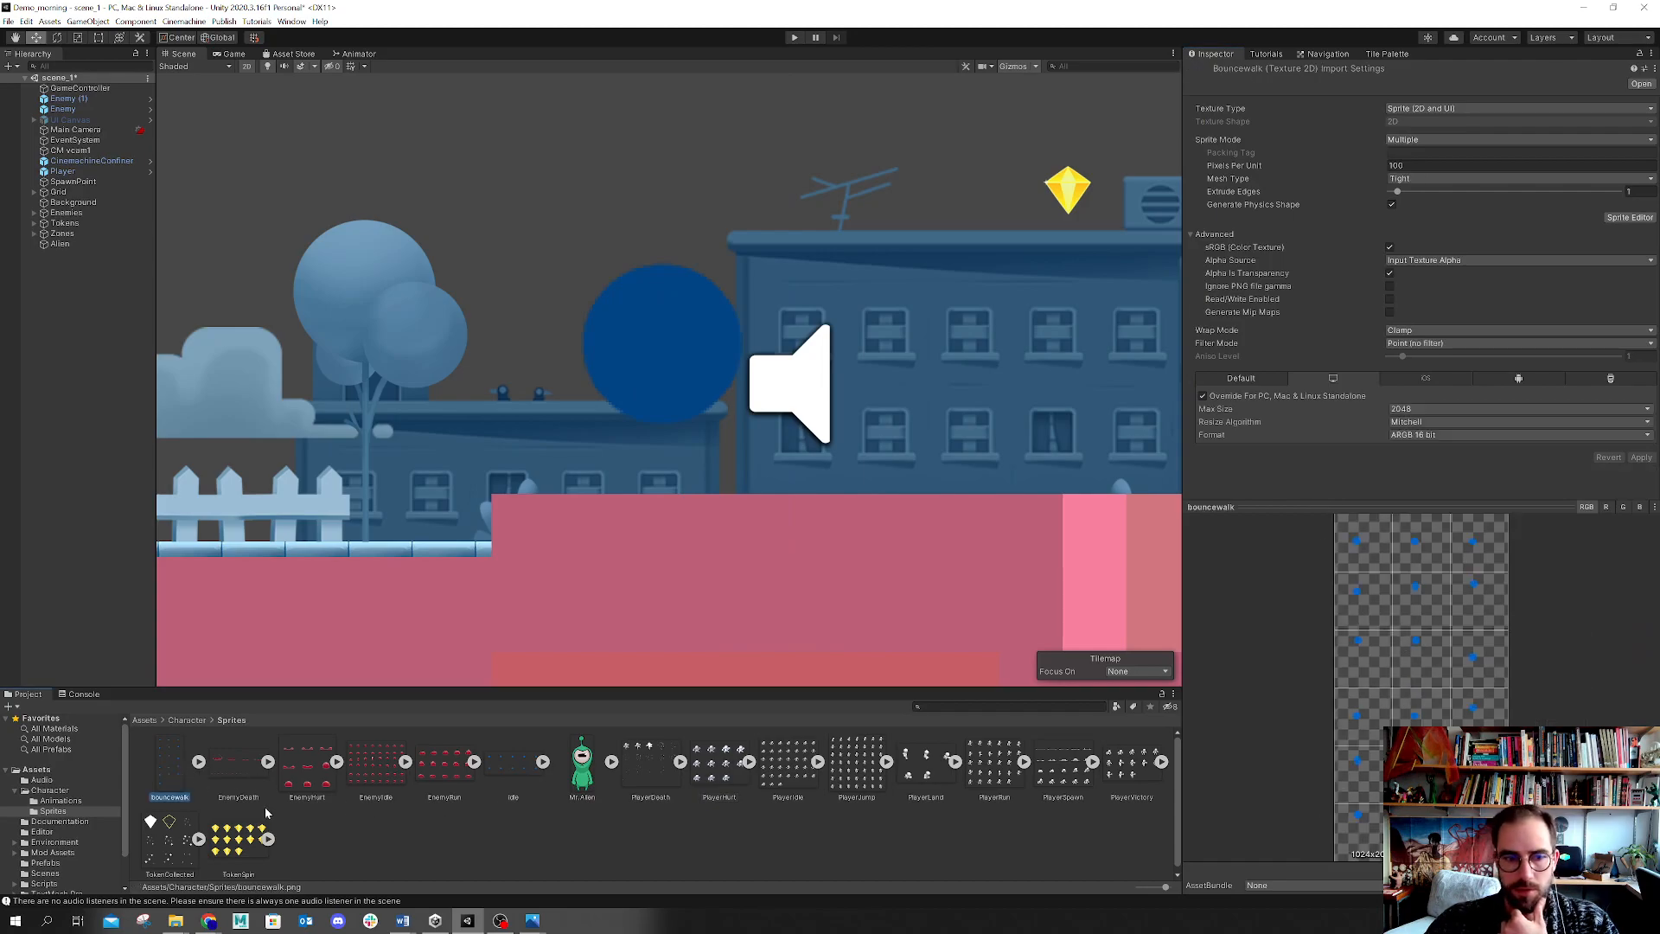
pyautogui.click(640, 750)
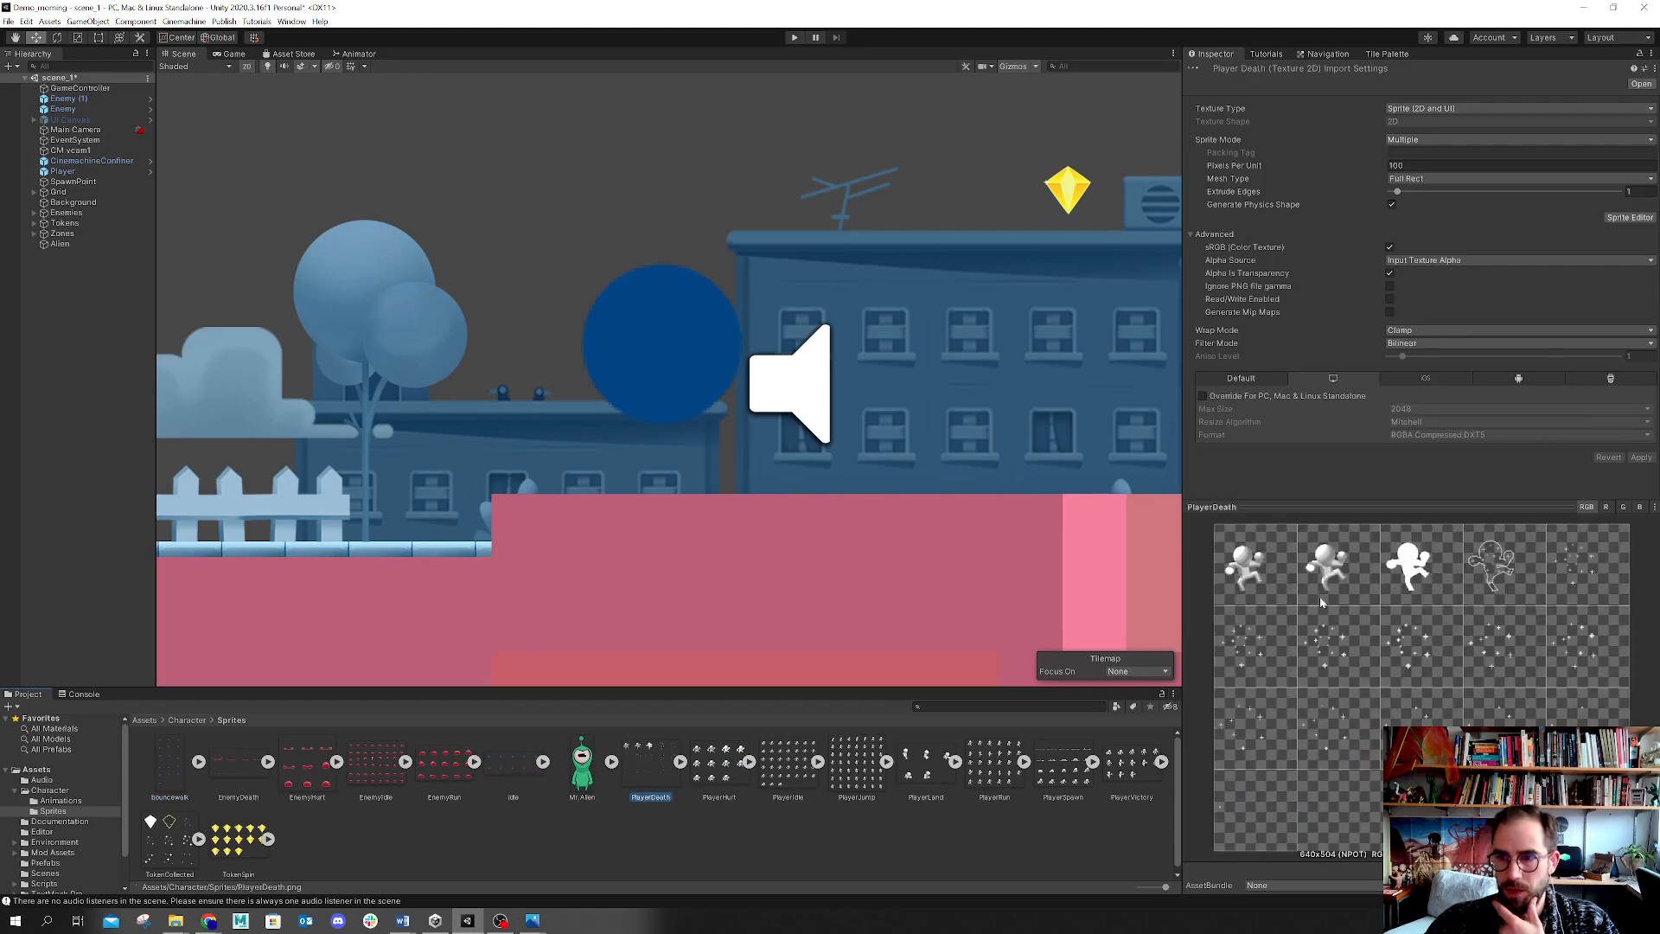
pyautogui.click(705, 754)
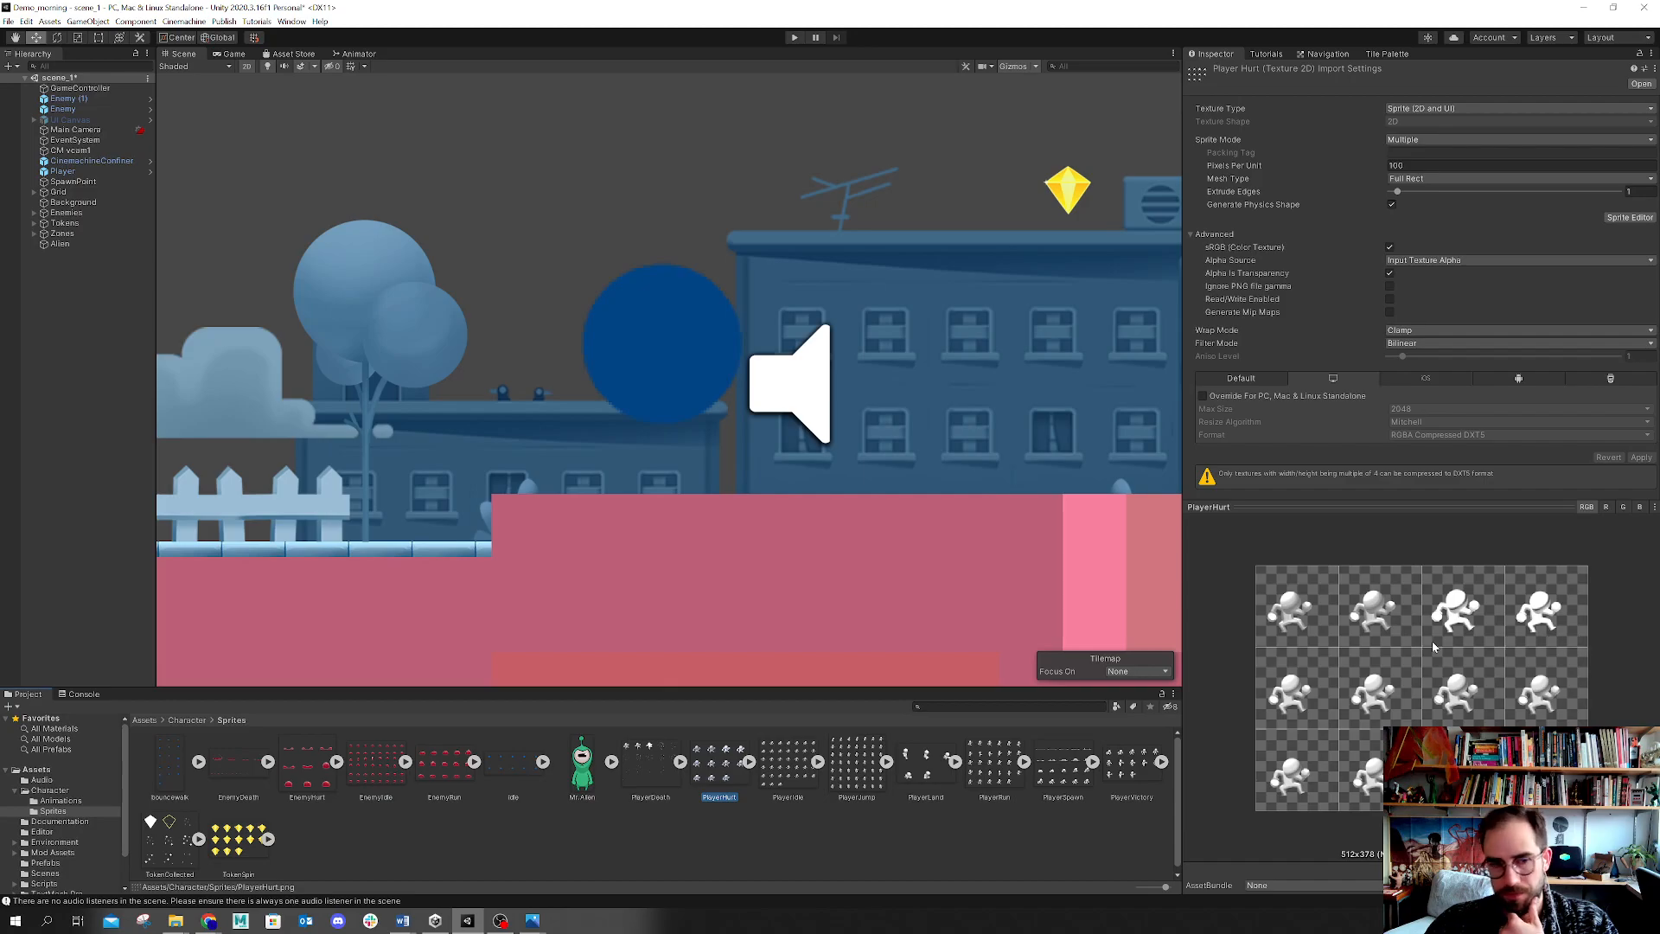
pyautogui.click(517, 775)
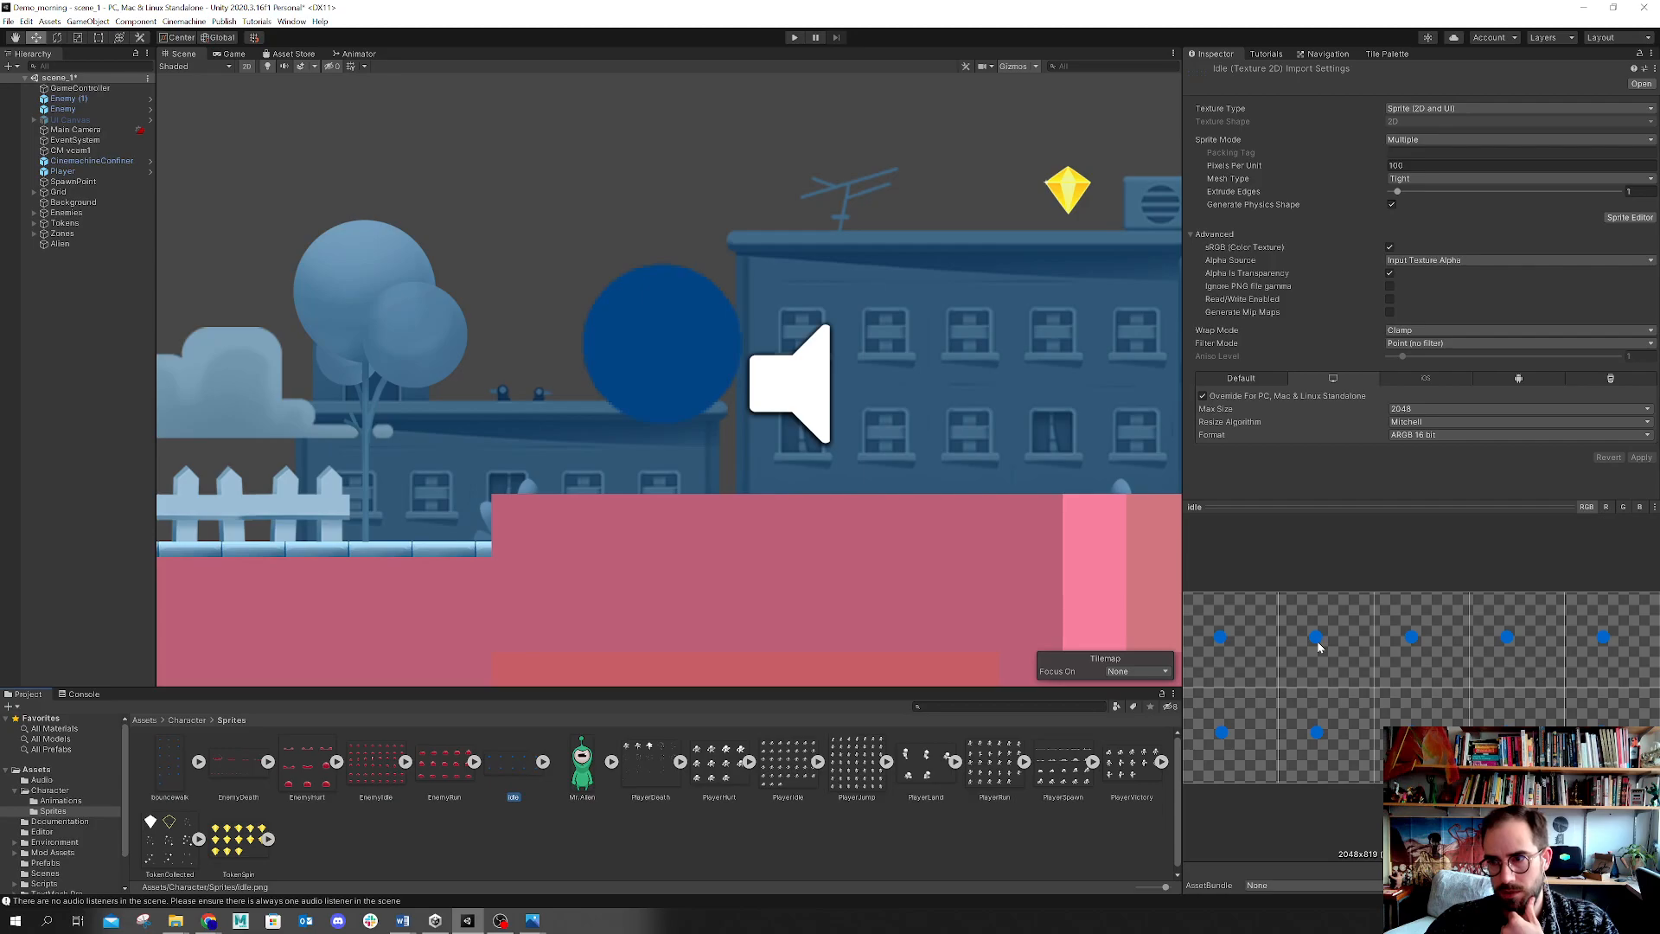
pyautogui.click(1413, 165)
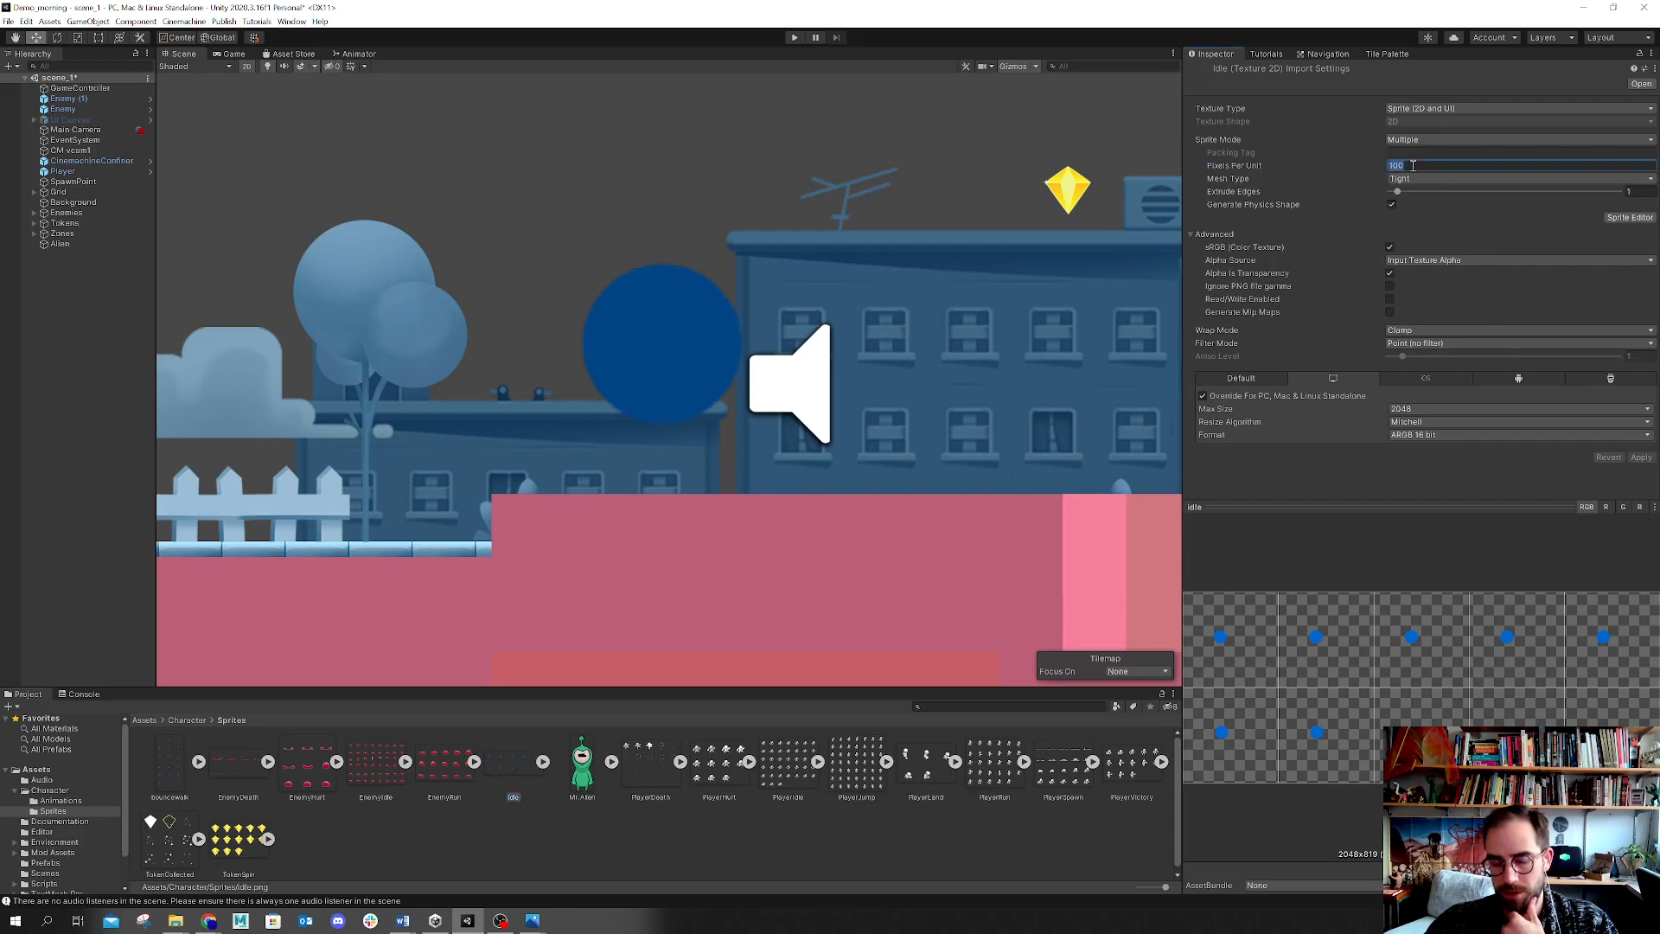
pyautogui.click(1278, 208)
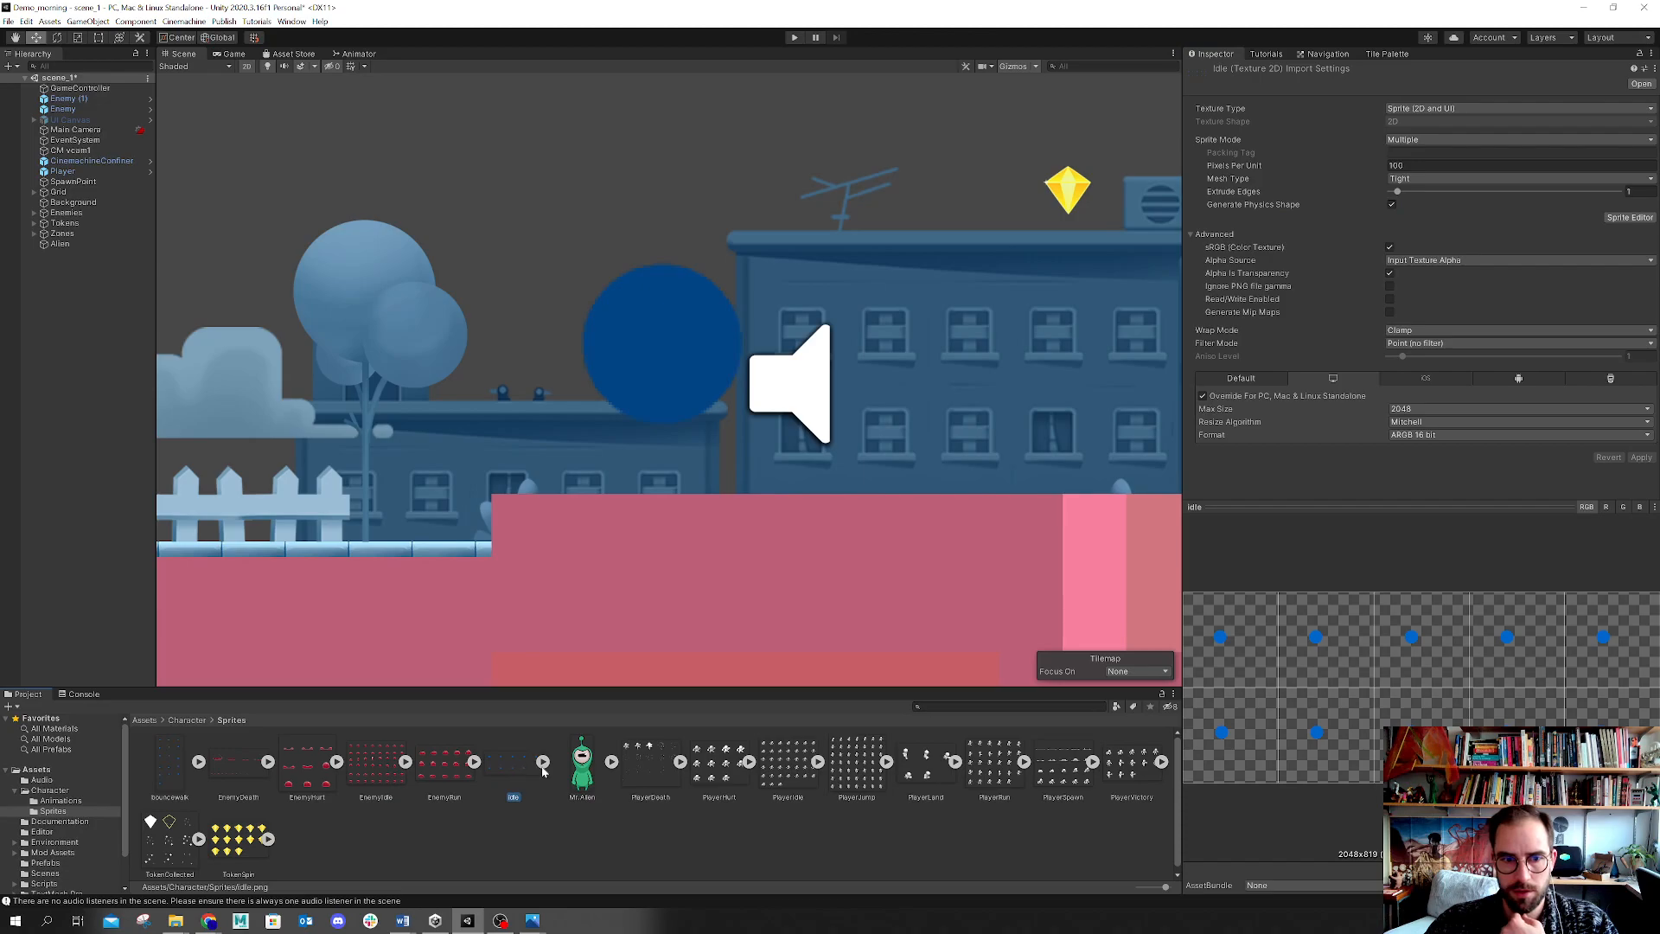
pyautogui.click(659, 827)
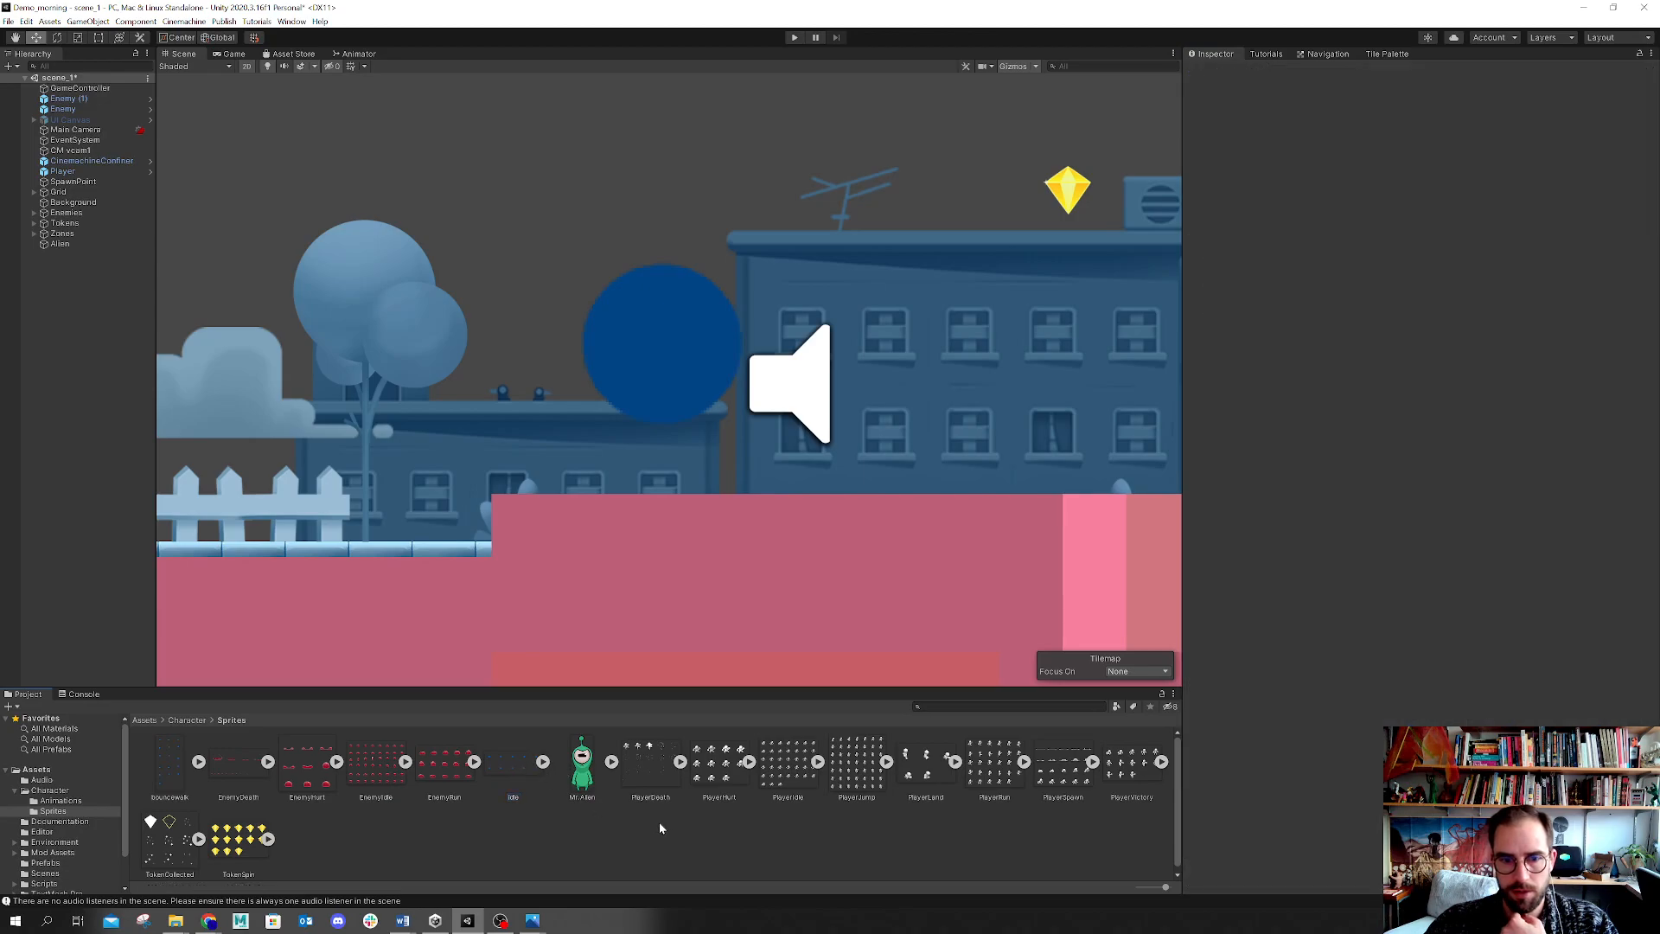
pyautogui.click(516, 767)
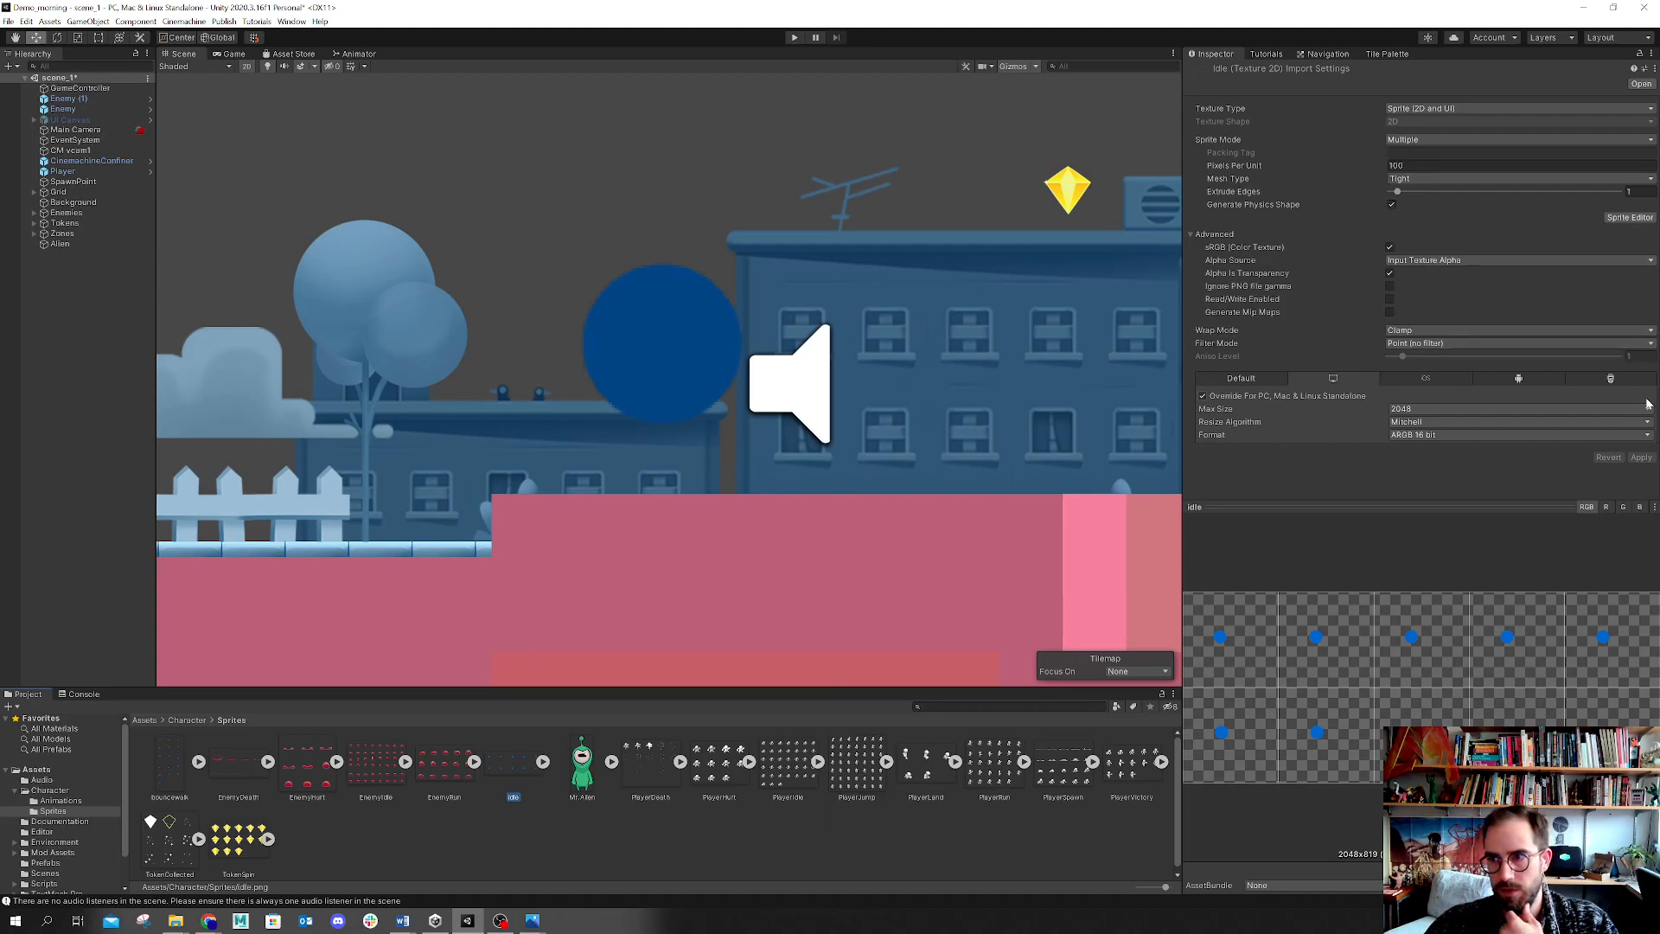
# Step: Inspect how the Idle and PlayerHurt spritesheets are sliced in the Sprite Editor and close it
pyautogui.click(1630, 218)
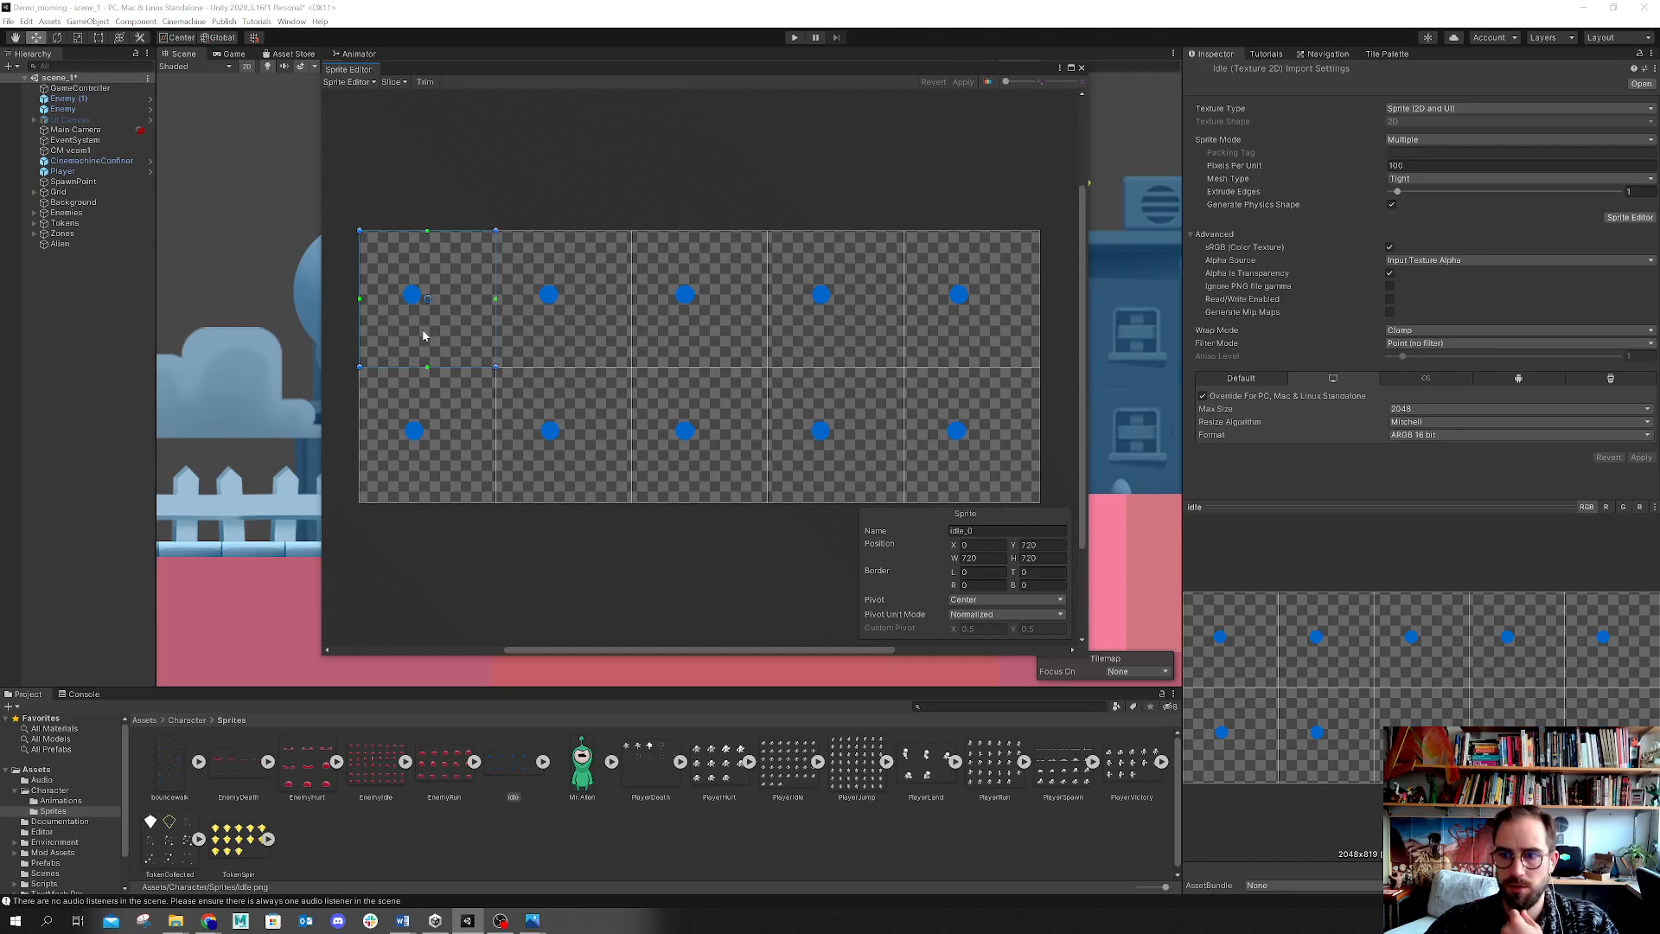
pyautogui.click(742, 783)
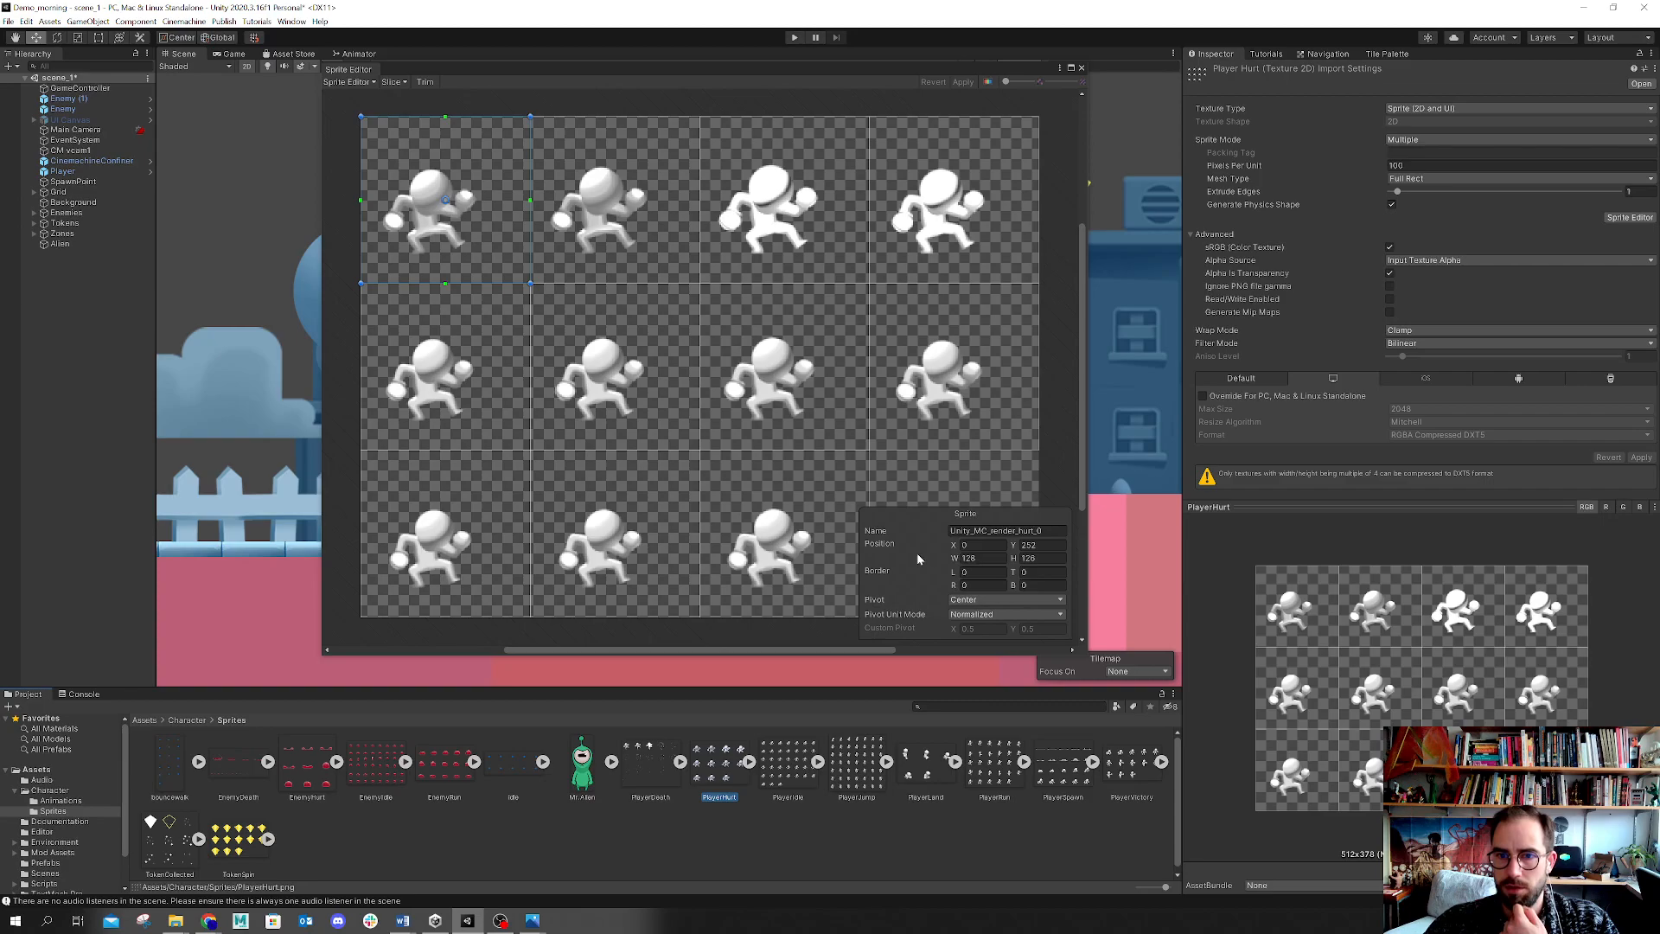
pyautogui.click(1050, 545)
pyautogui.moveTo(1053, 544); pyautogui.dragTo(1010, 548)
pyautogui.click(639, 200)
pyautogui.click(494, 192)
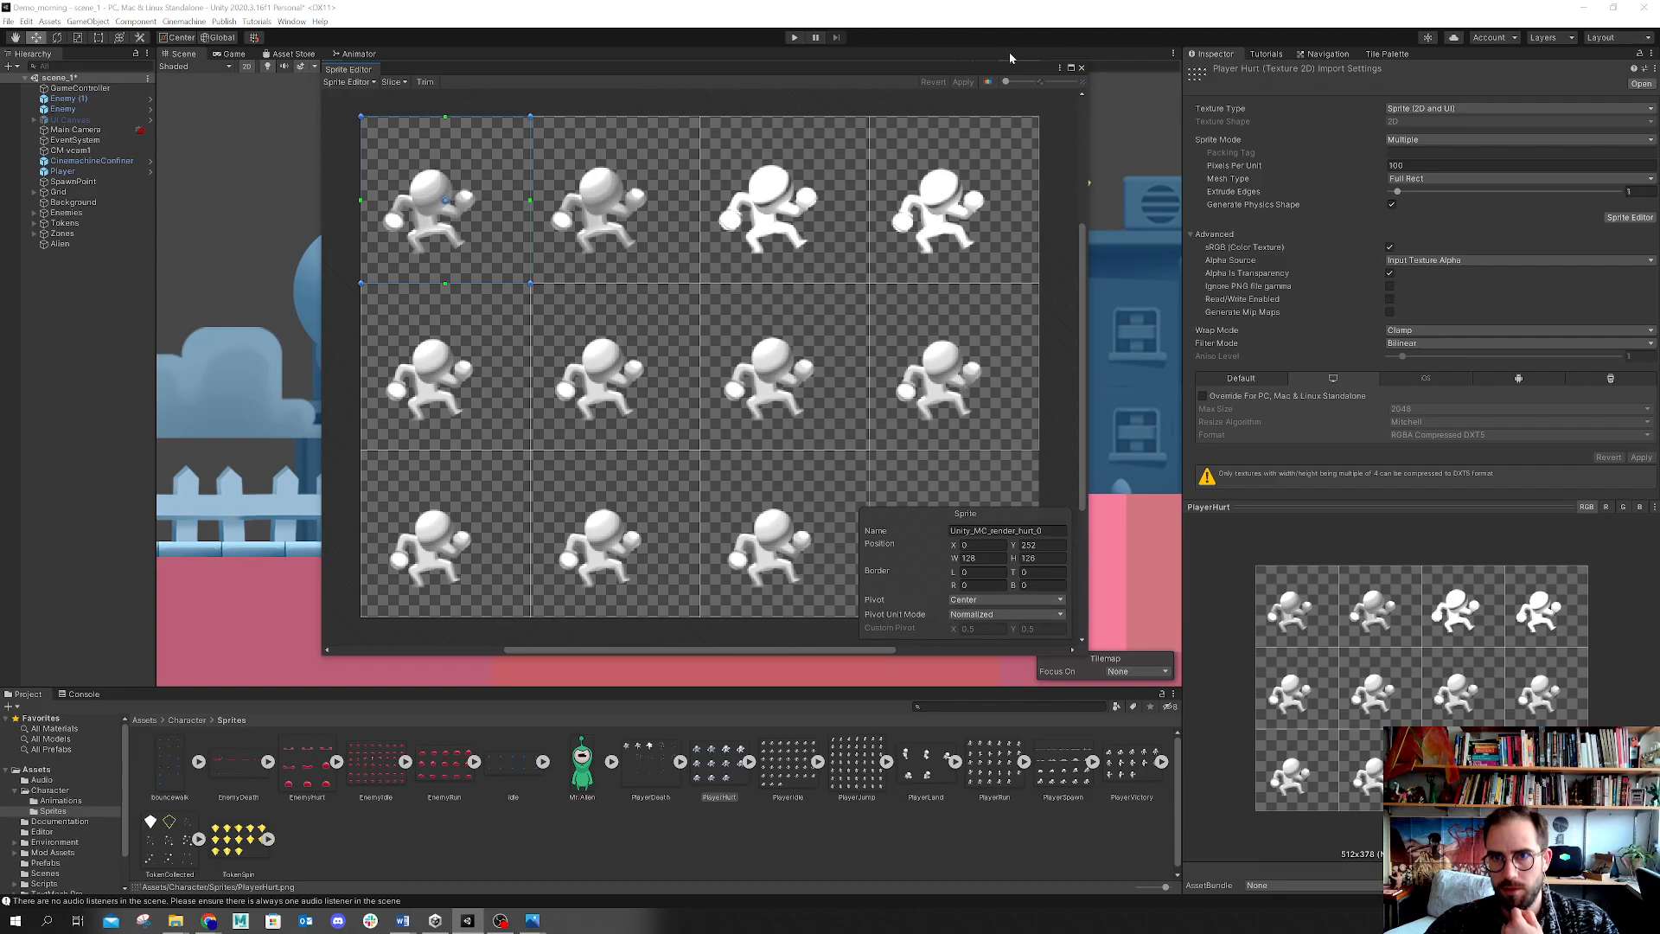
pyautogui.click(1082, 68)
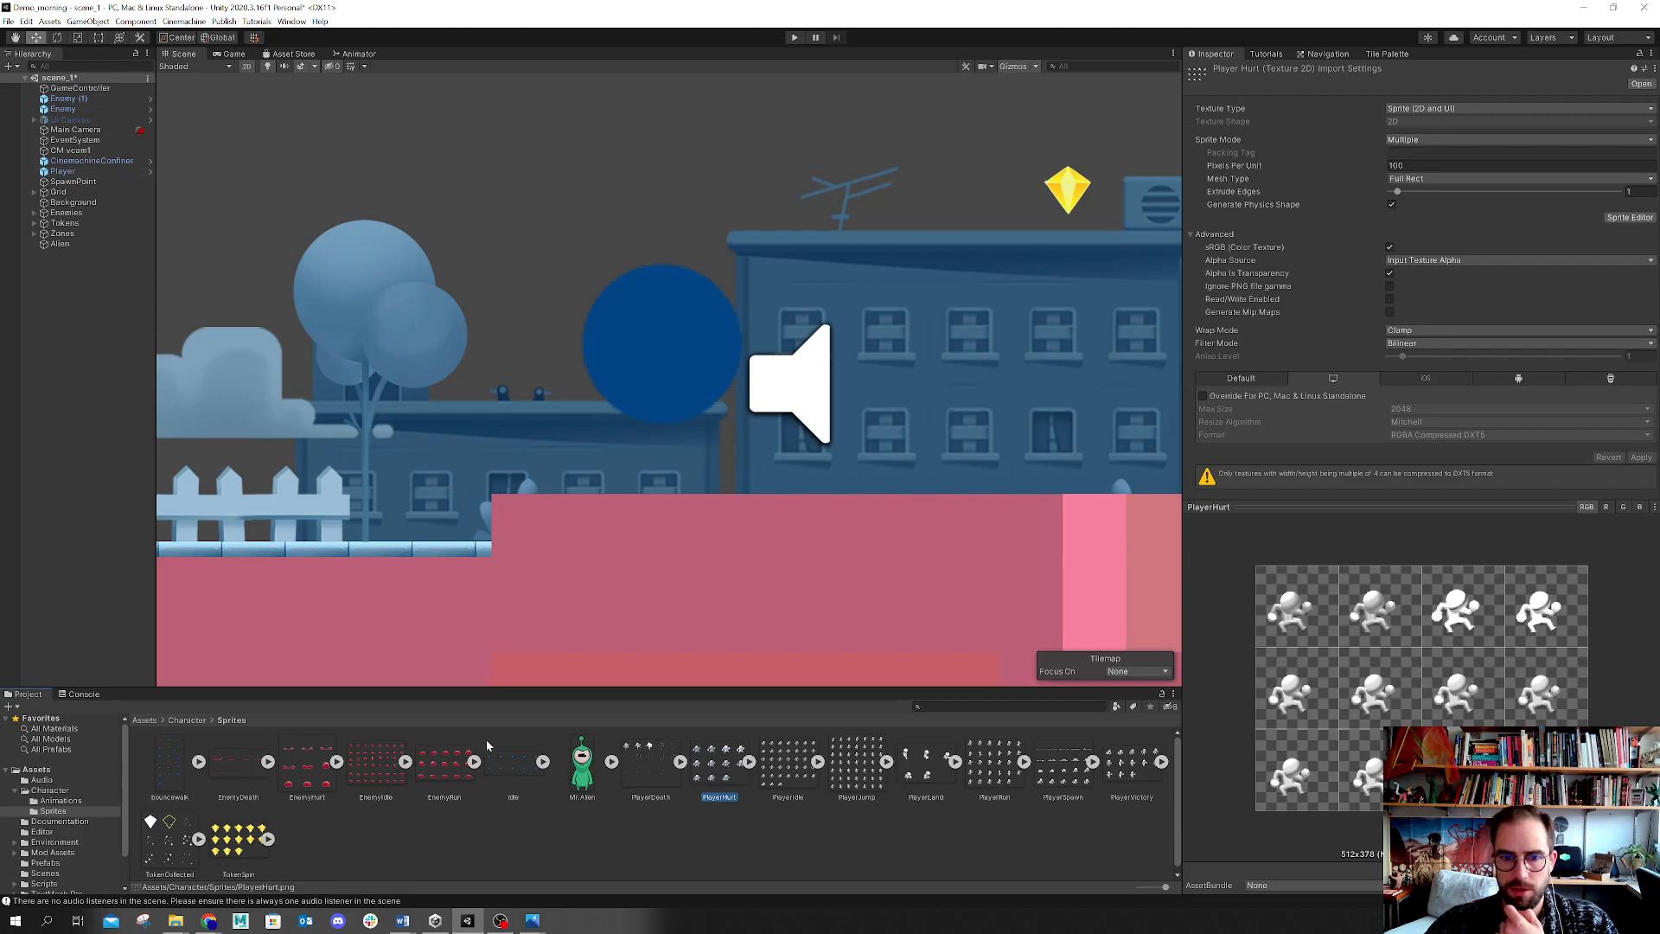
# Step: Expand the Idle spritesheet asset to reveal its sliced frames
pyautogui.click(544, 762)
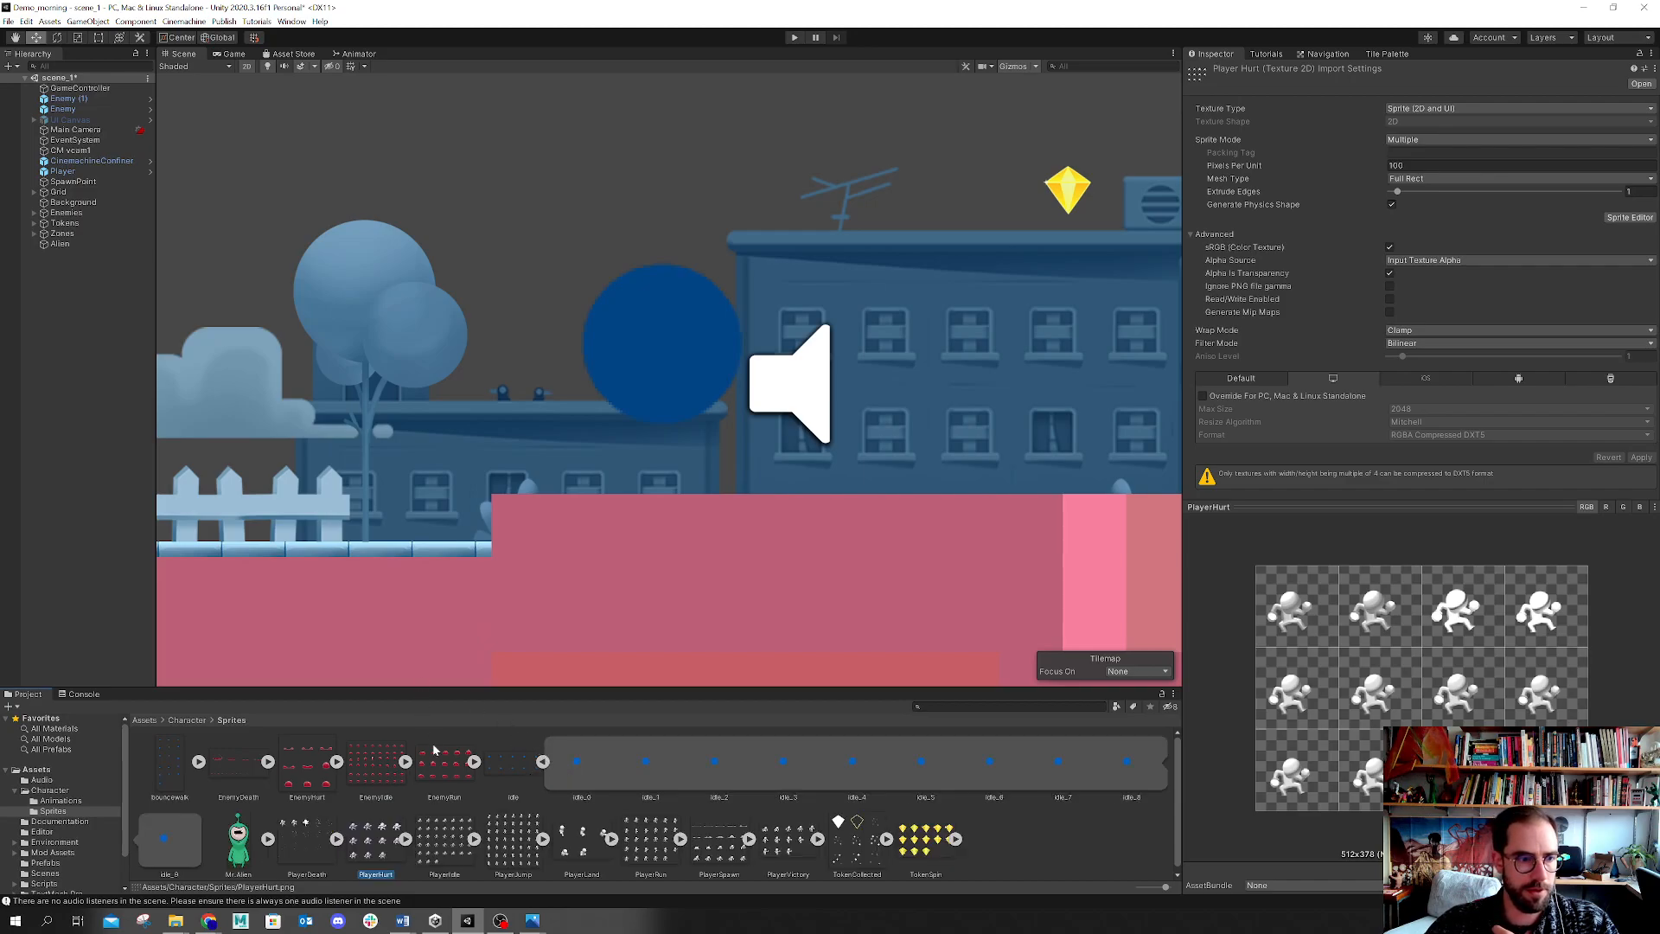
pyautogui.moveTo(502, 689)
pyautogui.mouseDown()
pyautogui.moveTo(494, 720)
pyautogui.moveTo(501, 683)
pyautogui.mouseUp()
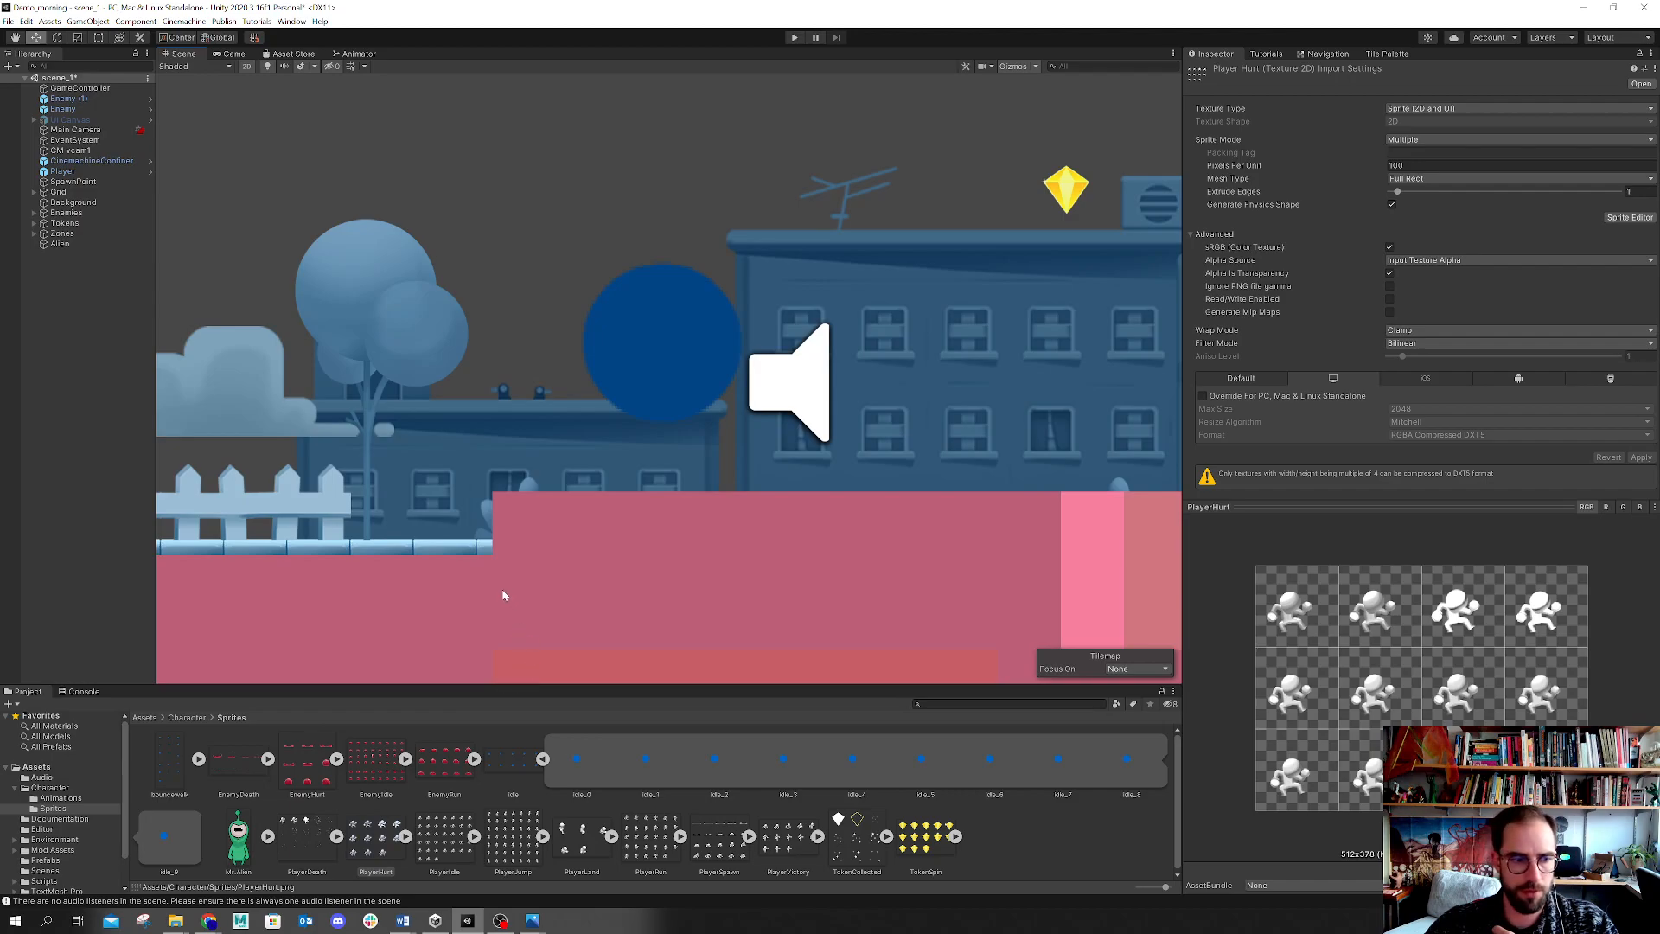